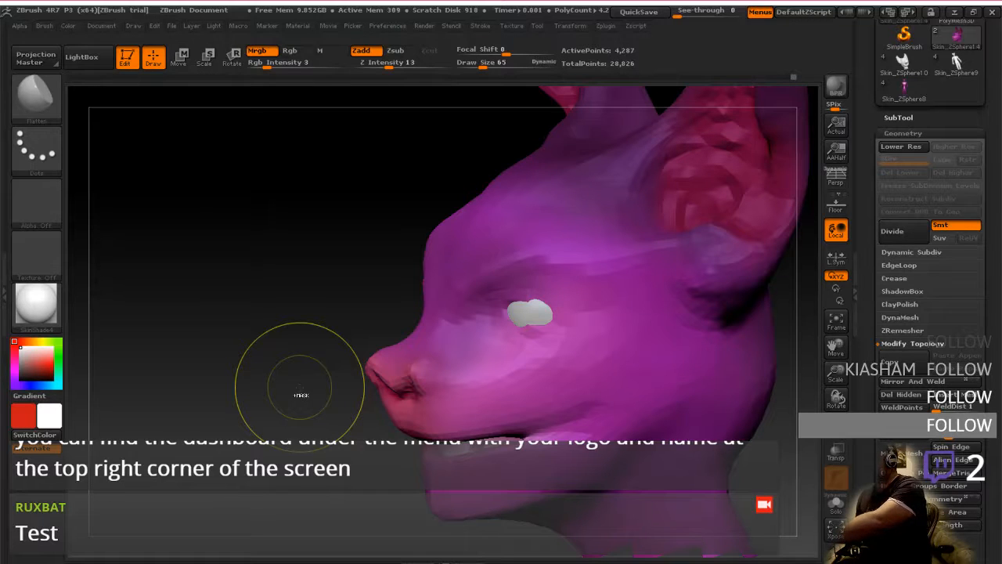
# Examine the reference photo of the animal's head and compare it with the sculpted head from the side and front
pyautogui.press('ctrl+super+Right')
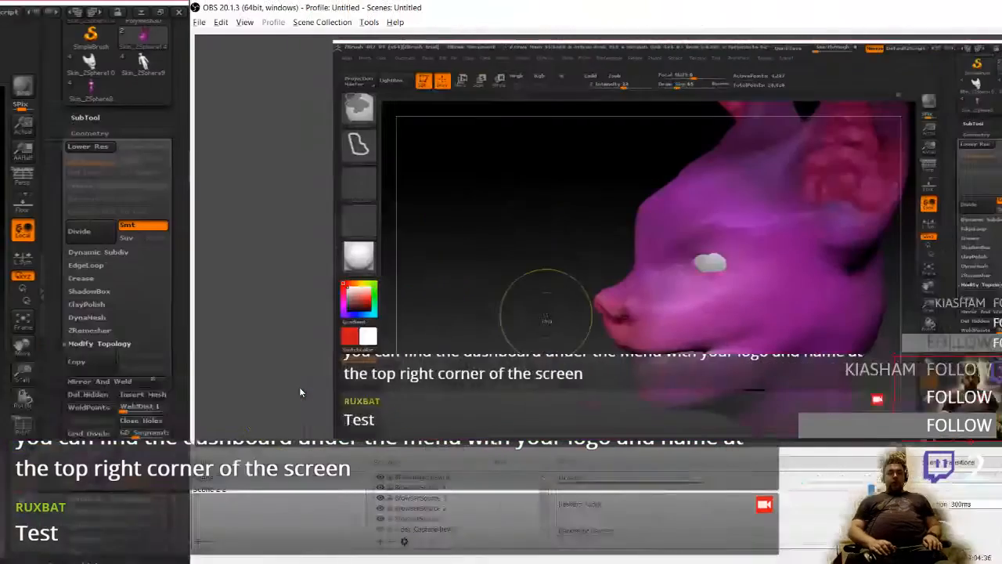
pyautogui.press('ctrl+super+Left')
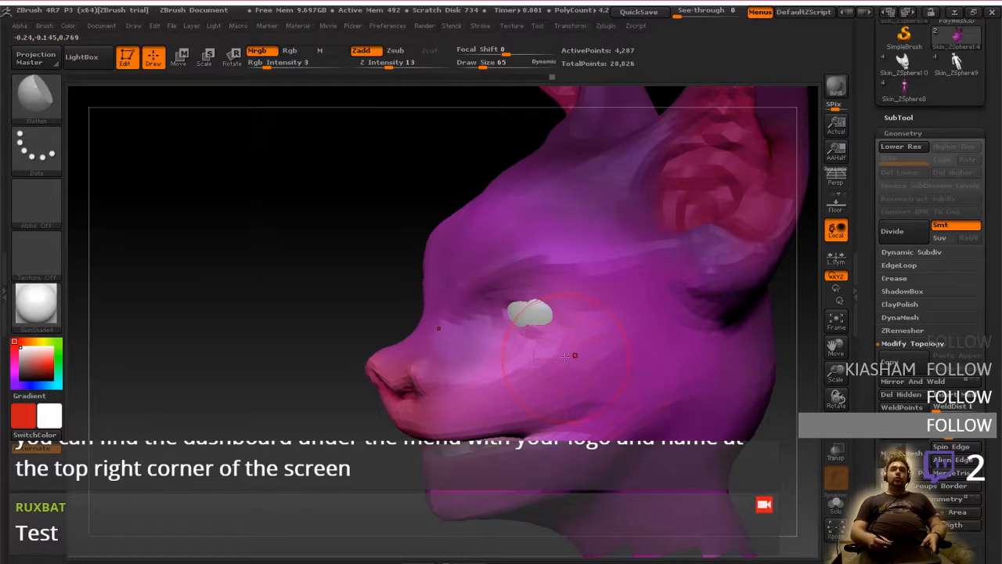
pyautogui.press('ctrl+super+Left')
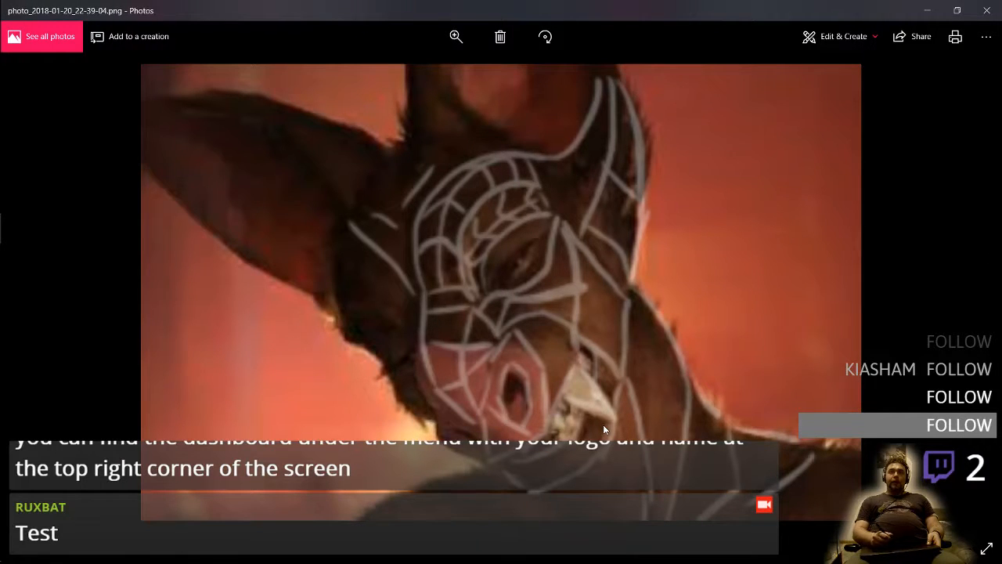
pyautogui.press('ctrl+super+Right')
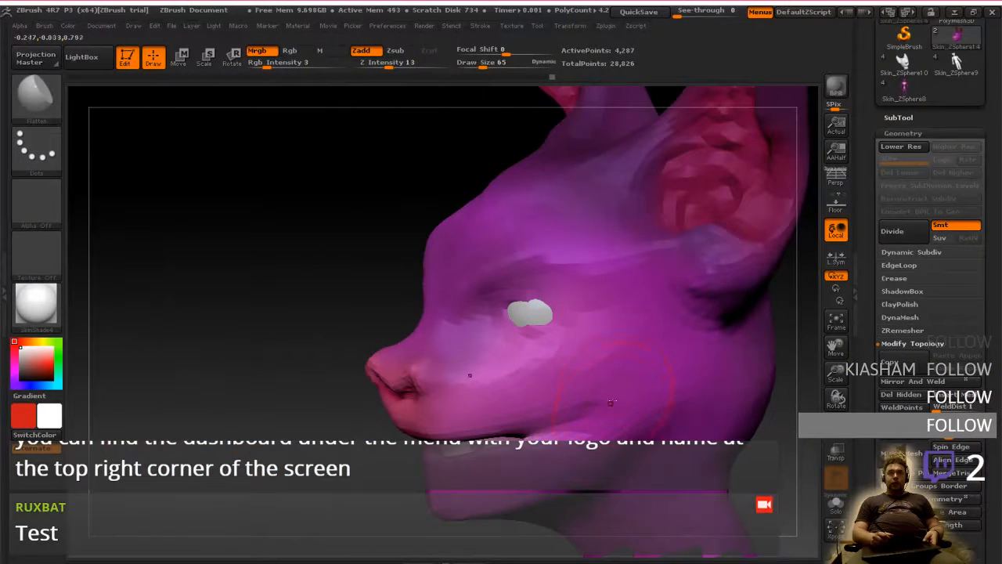
pyautogui.moveTo(623, 423); pyautogui.dragTo(653, 418, button='right')
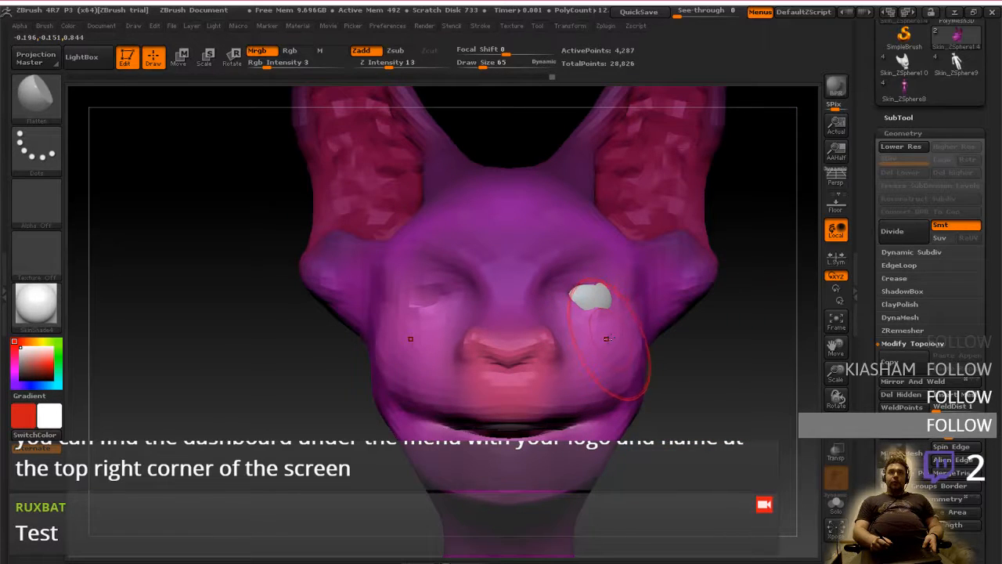
pyautogui.moveTo(606, 339); pyautogui.dragTo(593, 349, button='right')
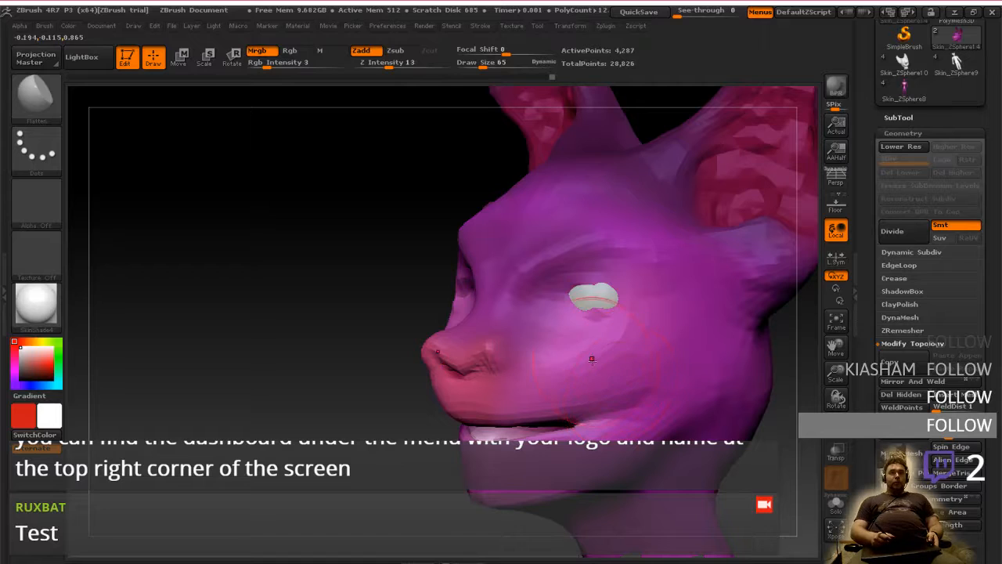
# Inspect the head and jaw parts in isolation, restore full visibility, and check the whole head's wireframe from the front
pyautogui.keyDown('ctrl'); pyautogui.keyDown('shift'); pyautogui.click(541, 334); pyautogui.keyUp('shift'); pyautogui.keyUp('ctrl')
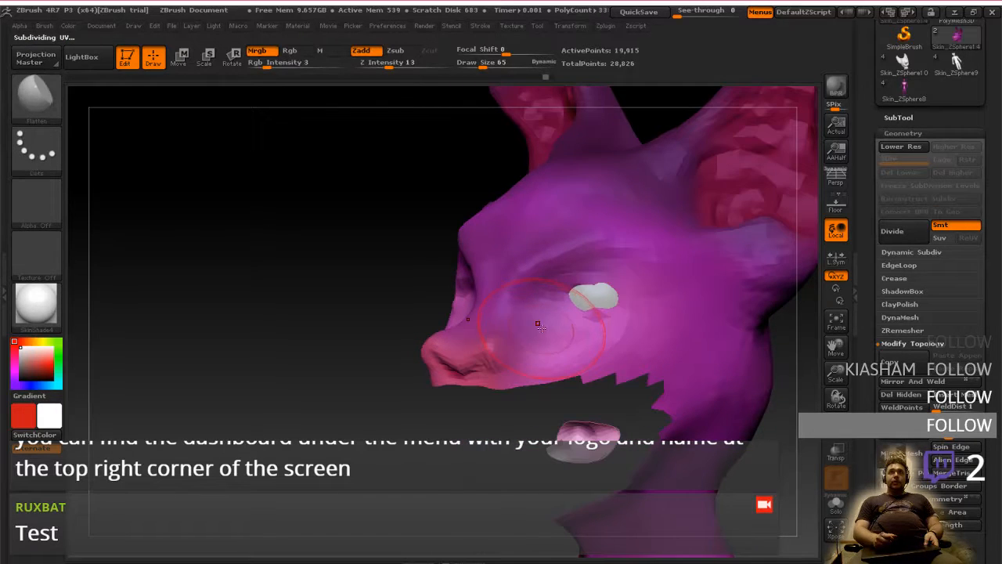
pyautogui.keyDown('ctrl'); pyautogui.keyDown('shift'); pyautogui.click(543, 329); pyautogui.keyUp('shift'); pyautogui.keyUp('ctrl')
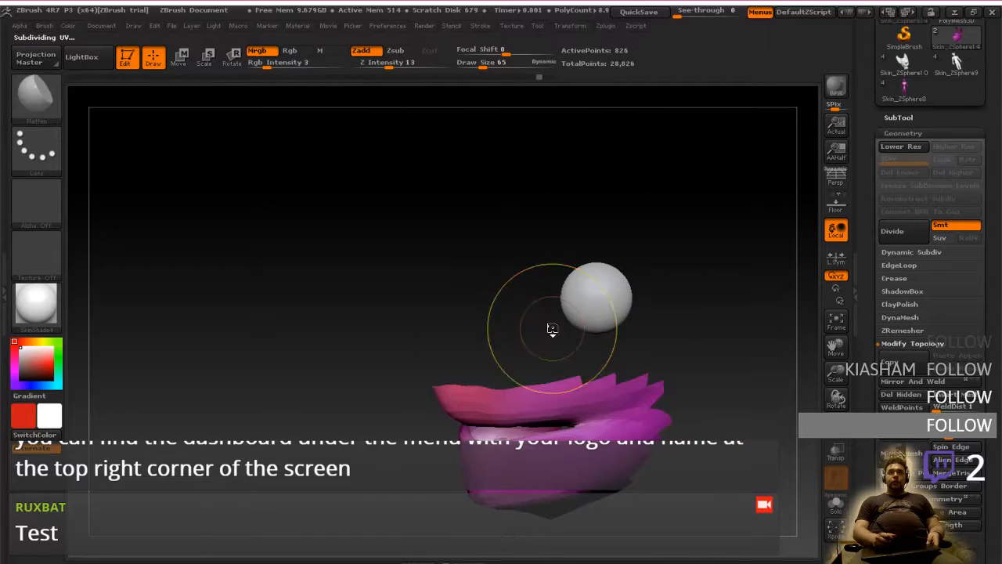
pyautogui.keyDown('ctrl'); pyautogui.keyDown('shift'); pyautogui.click(549, 325); pyautogui.keyUp('shift'); pyautogui.keyUp('ctrl')
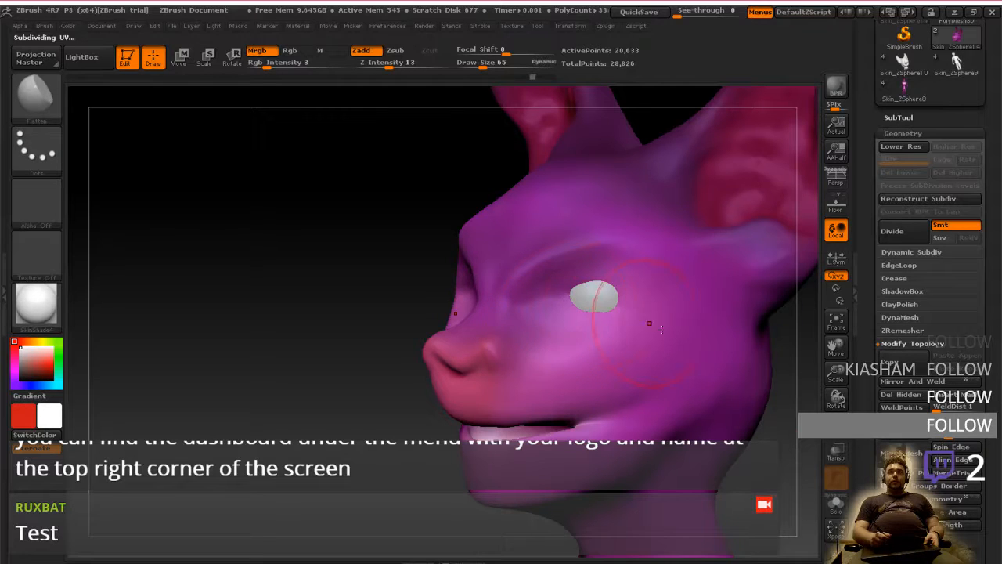
pyautogui.hotkey('shift', 'f')
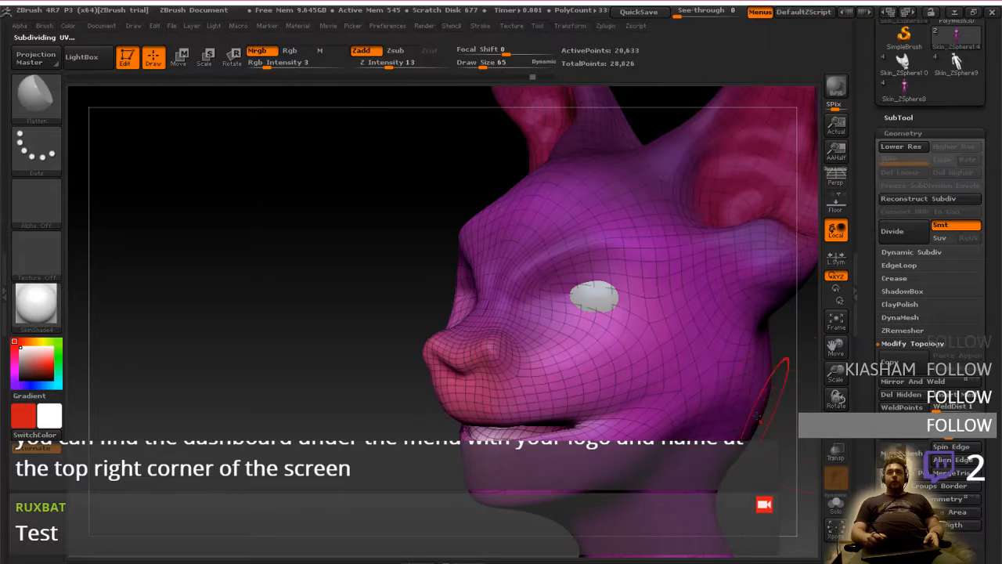
pyautogui.moveTo(596, 359); pyautogui.dragTo(674, 341, button='right')
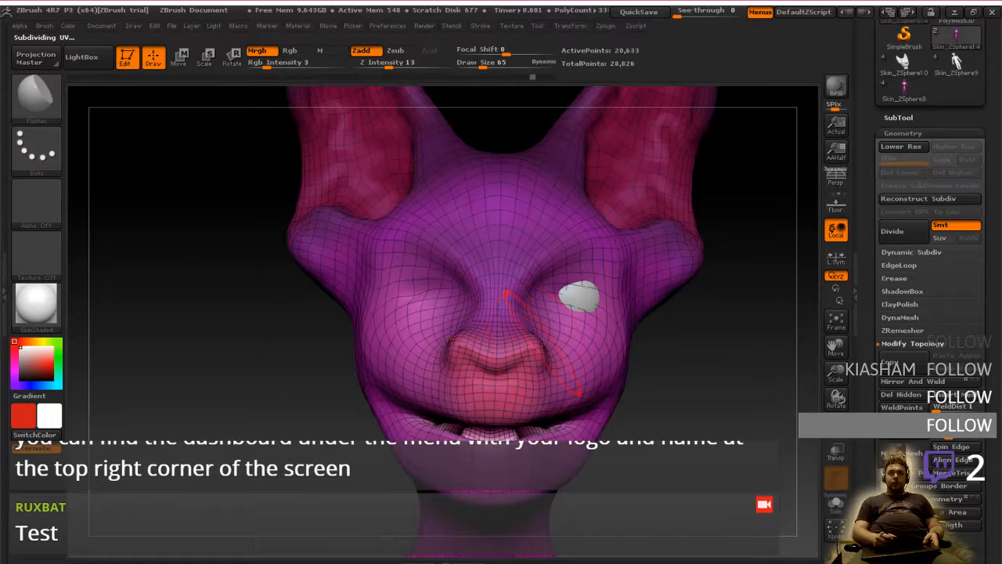
# Step back through the undo history to the head mesh as it was before its halves were made symmetrical
pyautogui.hotkey('ctrl', 'z')
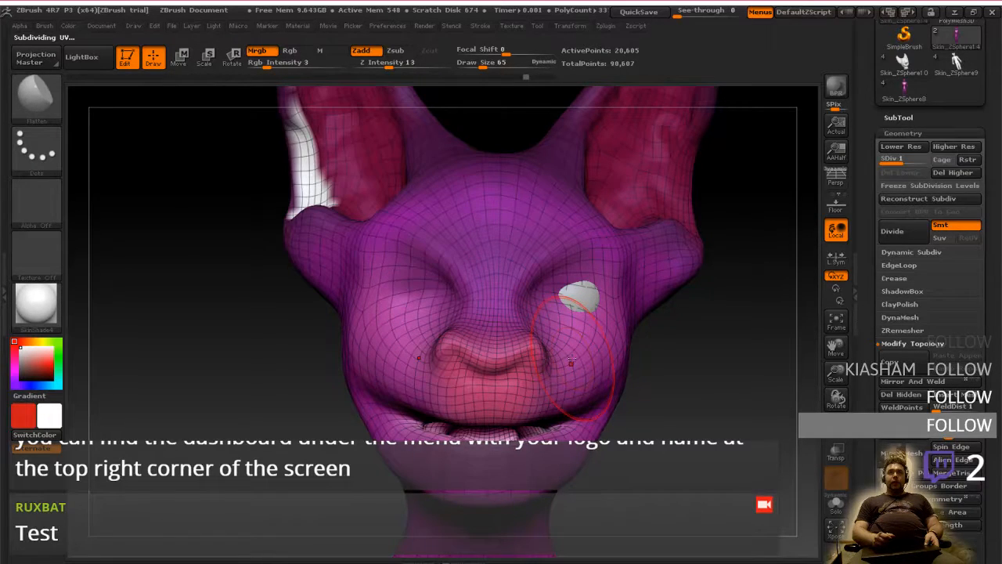
pyautogui.hotkey('ctrl', 'z')
pyautogui.hotkey('ctrl', 'z')
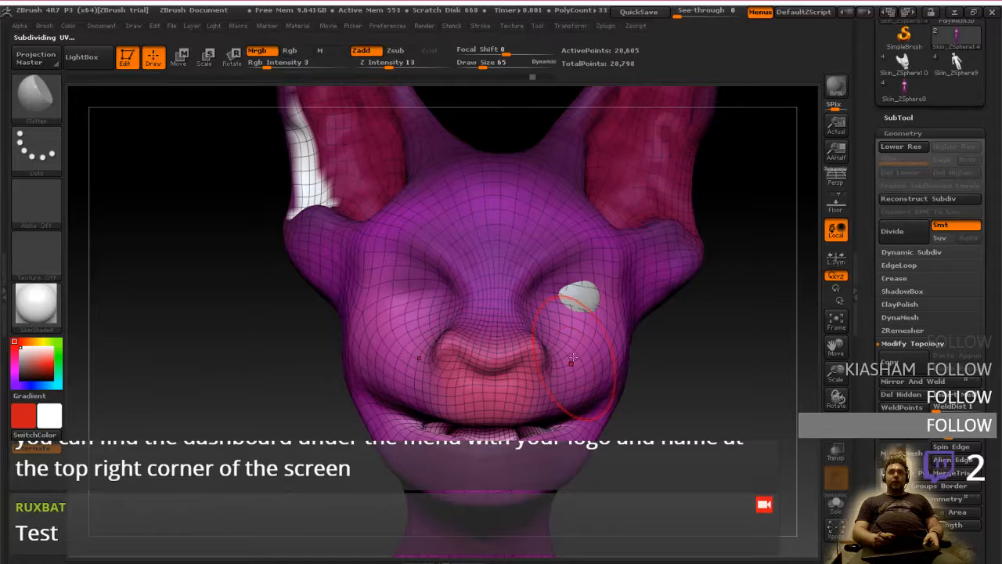
pyautogui.hotkey('ctrl', 'z')
pyautogui.hotkey('ctrl', 'shift', 'z')
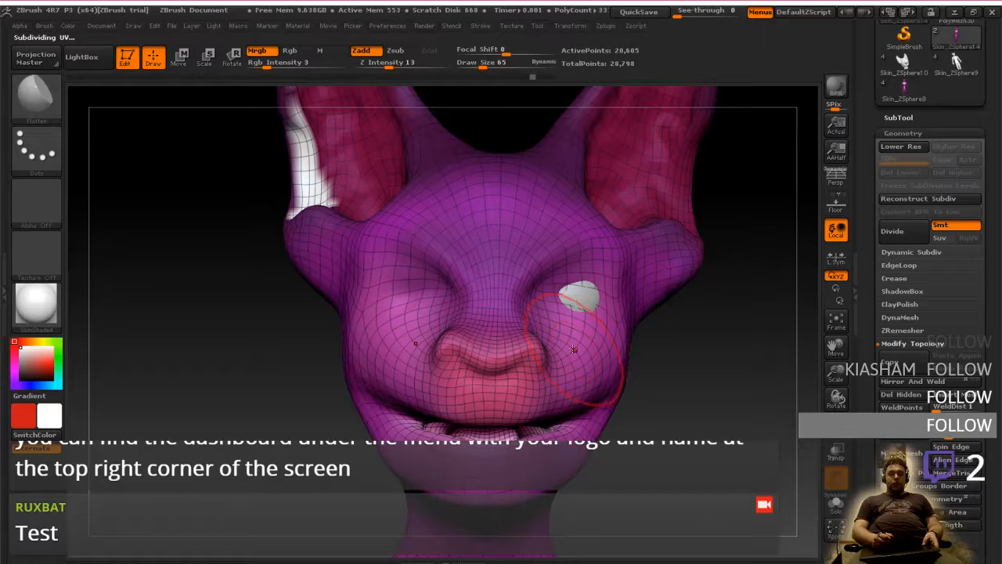
# Divide the head mesh and delete its lower subdivision level so it can be mirrored and welded into a symmetrical head
pyautogui.hotkey('ctrl', 'd')
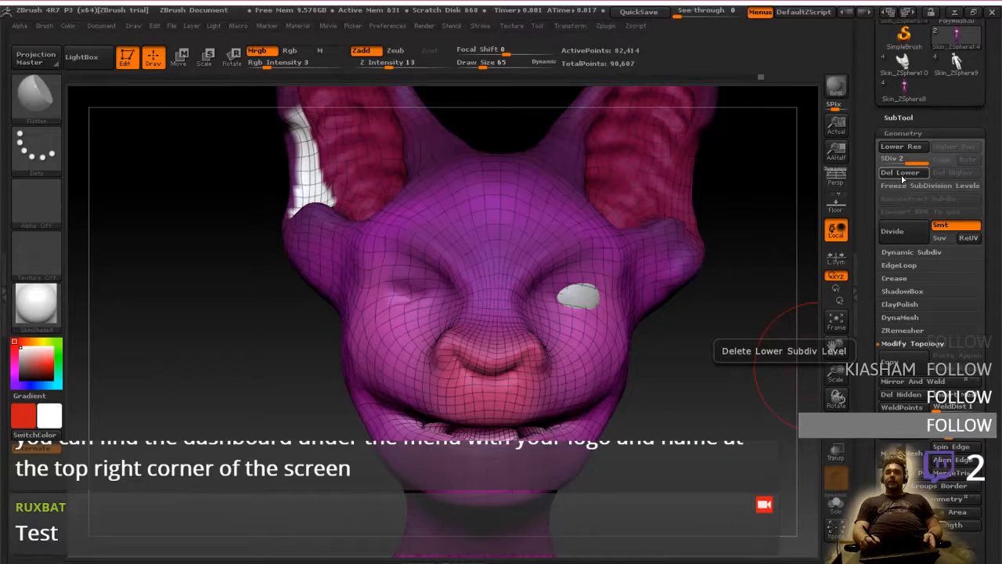
pyautogui.click(903, 179)
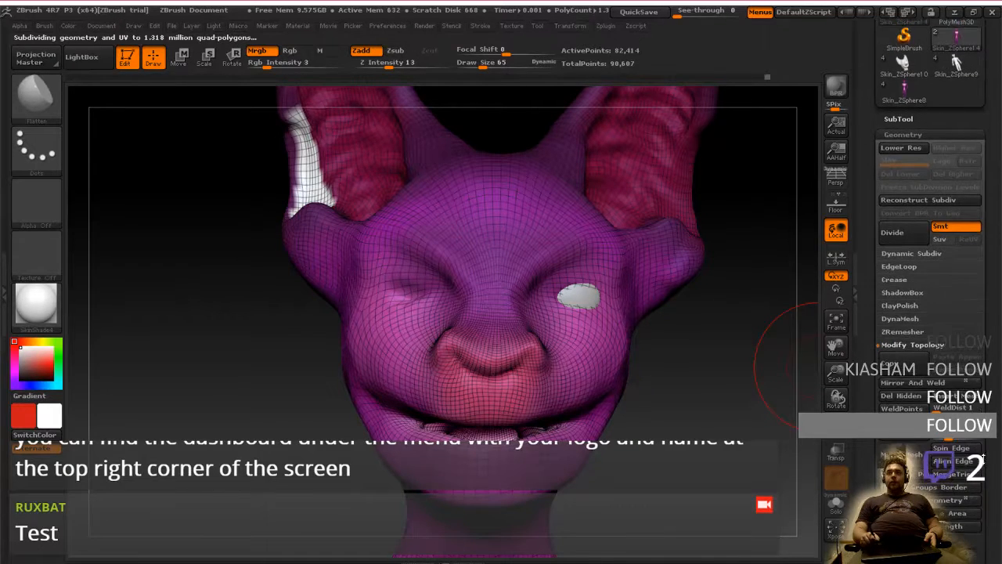
pyautogui.click(913, 383)
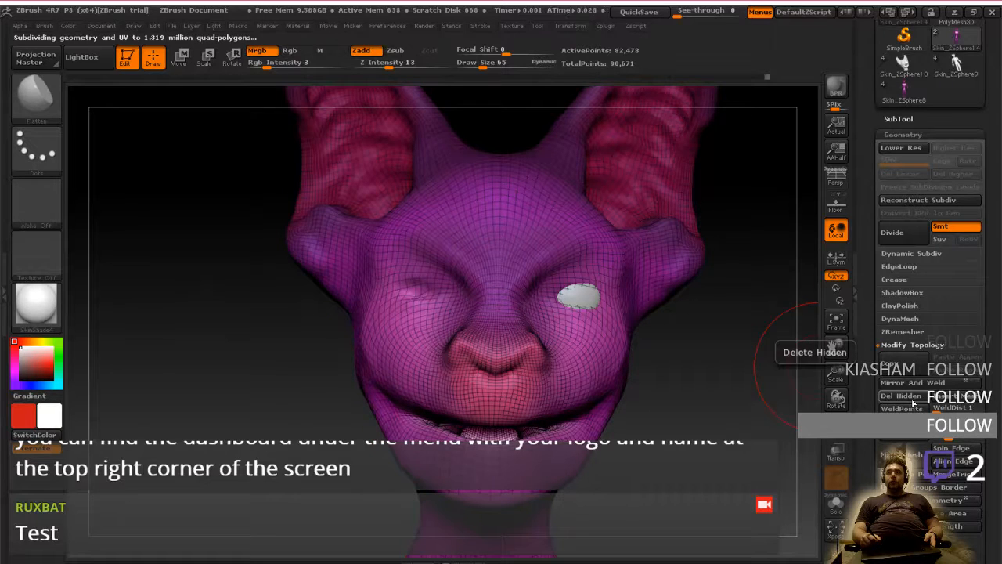
# Inspect the mirrored face up close and run ZRemesher on the head with the Adapt option on
pyautogui.moveTo(566, 370)
pyautogui.mouseDown(button='right')
pyautogui.moveTo(567, 415)
pyautogui.moveTo(556, 361)
pyautogui.moveTo(478, 319)
pyautogui.mouseUp(button='right')
pyautogui.press('ctrl')
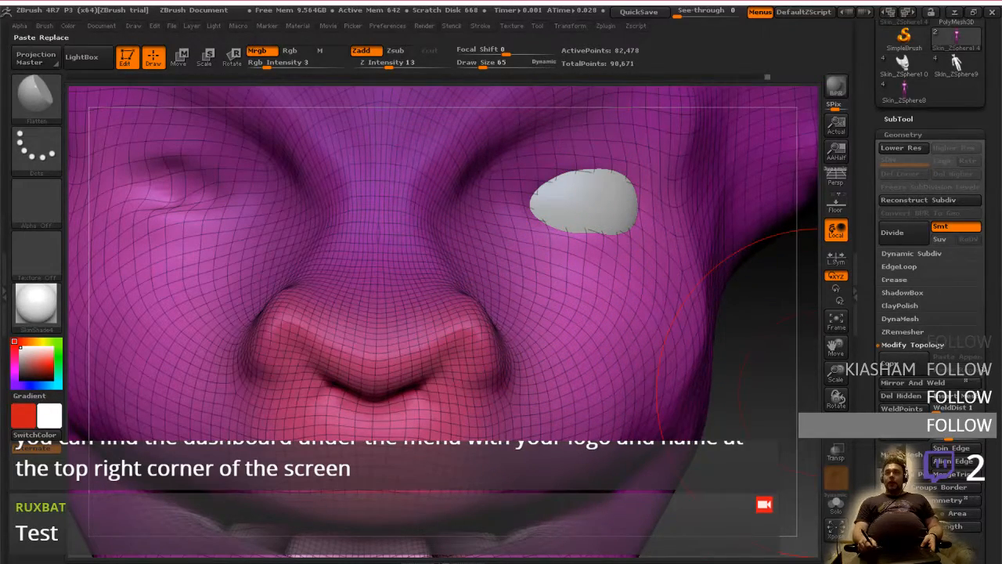
pyautogui.keyDown('ctrl'); pyautogui.moveTo(629, 377); pyautogui.dragTo(633, 313, button='right'); pyautogui.keyUp('ctrl')
pyautogui.moveTo(663, 356)
pyautogui.mouseDown(button='right')
pyautogui.moveTo(602, 352)
pyautogui.moveTo(689, 364)
pyautogui.mouseUp(button='right')
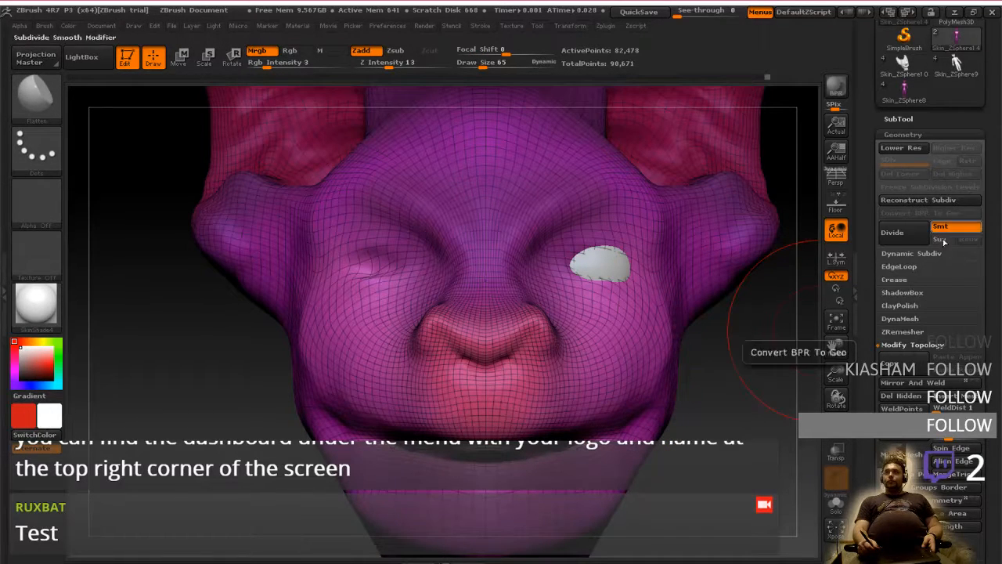
pyautogui.scroll(-4, 940, 380)
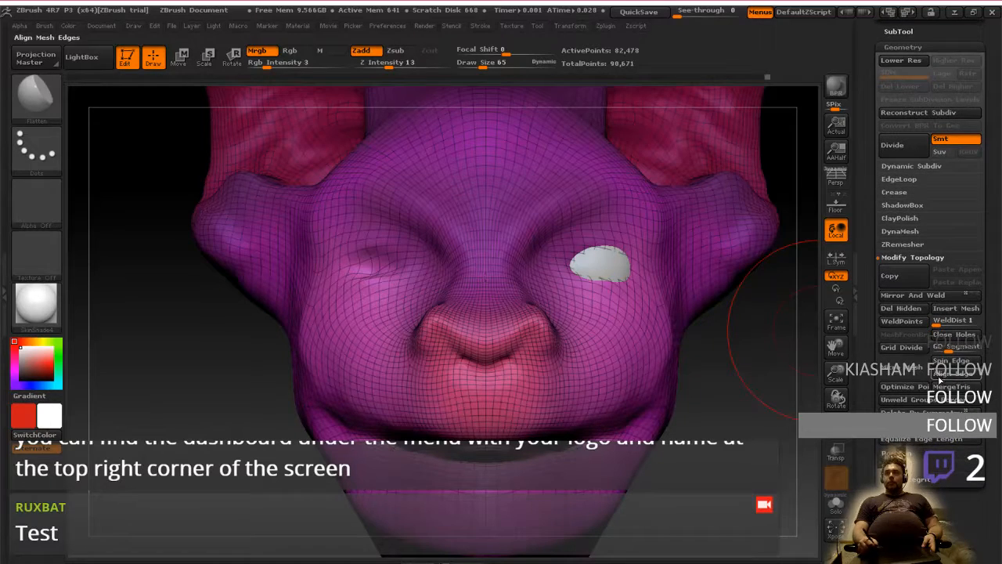
pyautogui.scroll(-5, 915, 444)
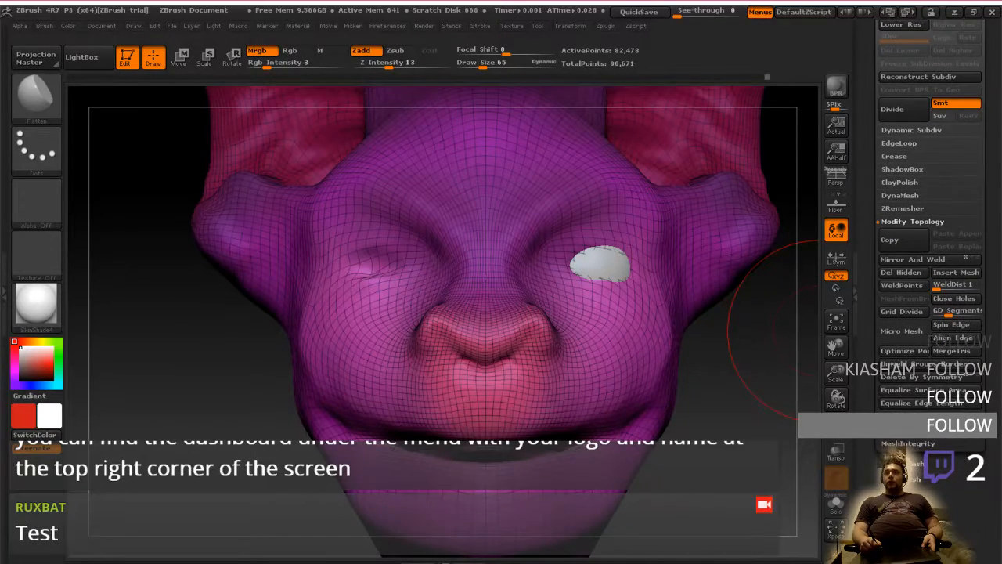
pyautogui.scroll(5, 915, 444)
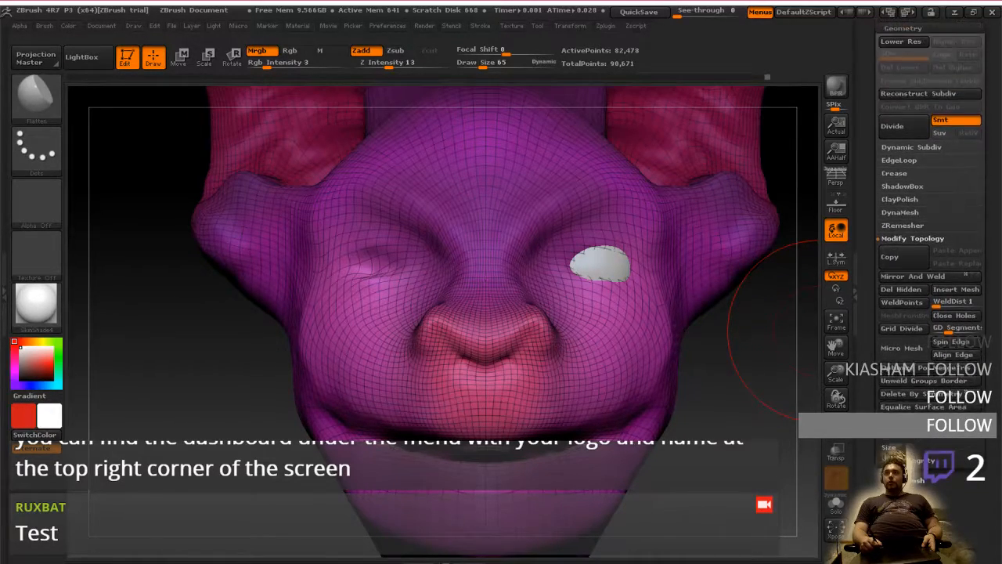
pyautogui.scroll(2, 939, 342)
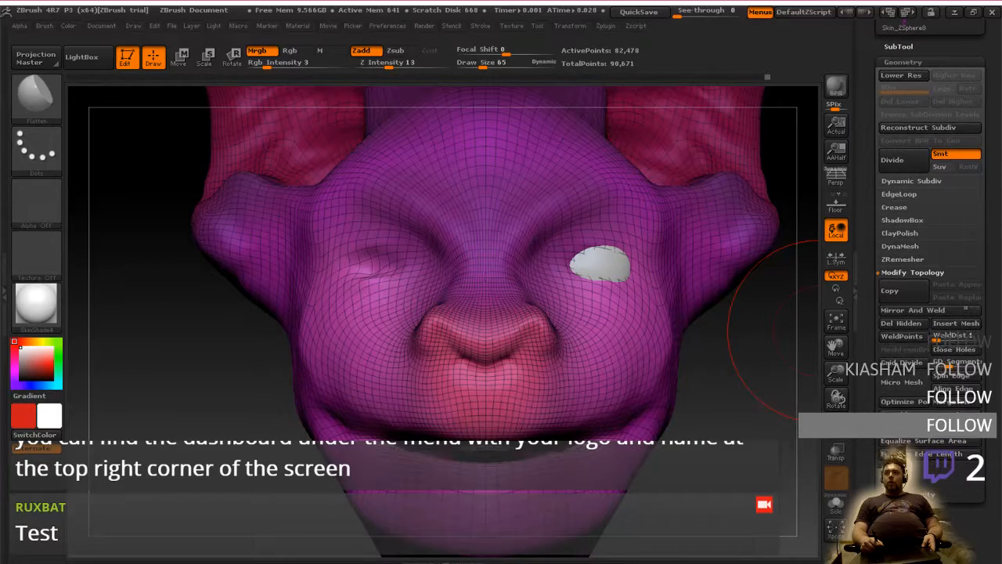
pyautogui.click(902, 260)
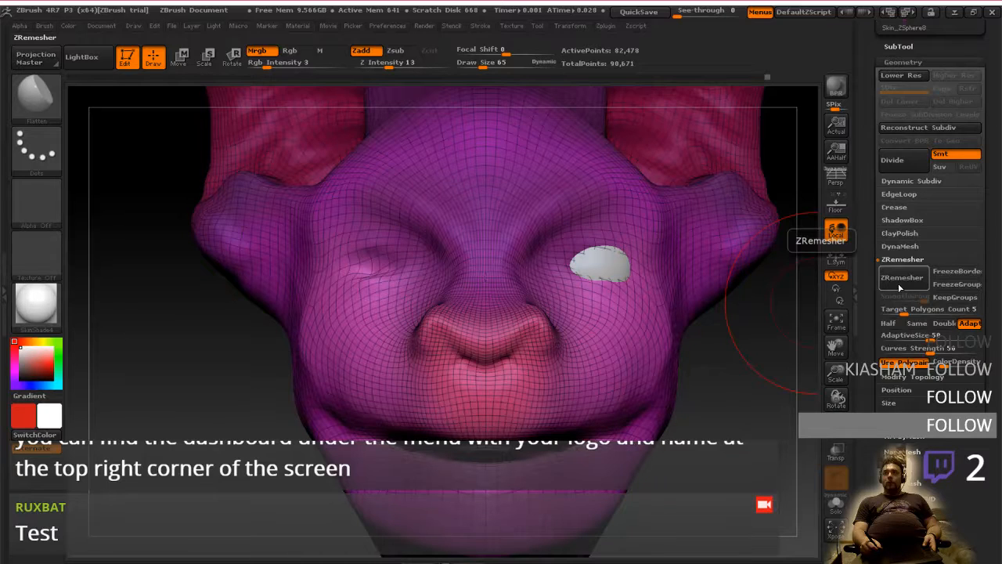
pyautogui.click(900, 283)
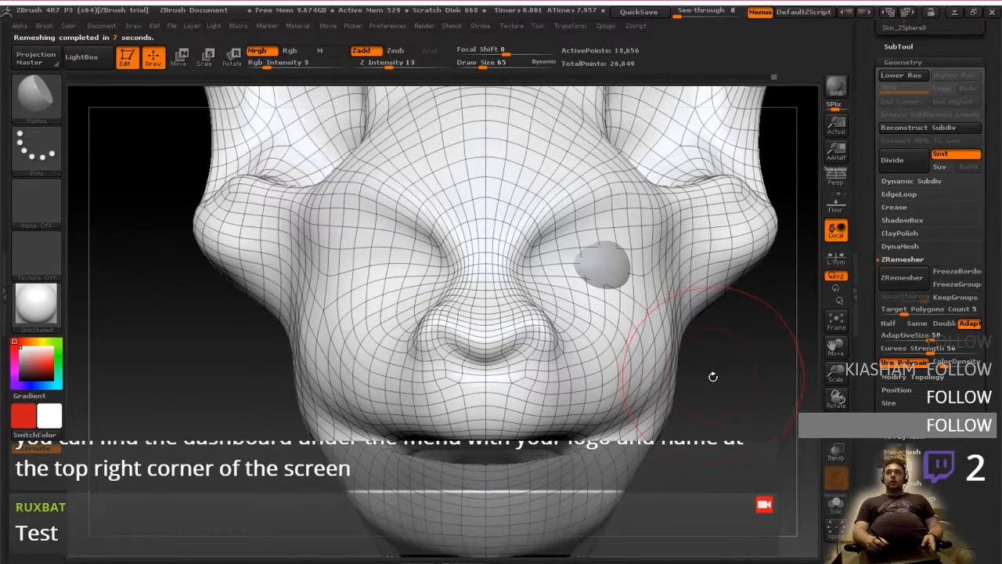
# Set the brush to affect colour only by enabling Rgb and disabling Zadd
pyautogui.moveTo(724, 375); pyautogui.dragTo(668, 376)
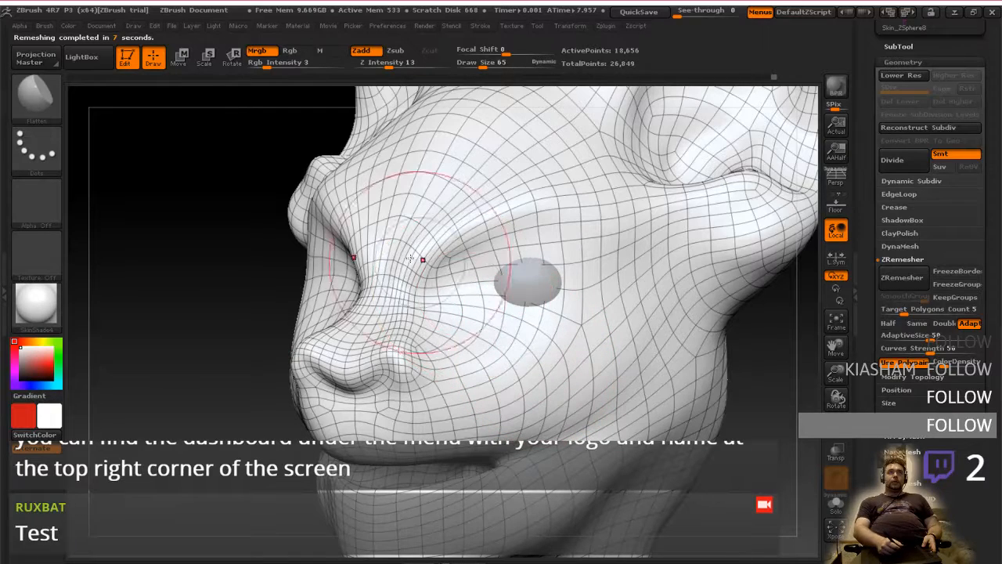
pyautogui.click(294, 52)
pyautogui.click(261, 52)
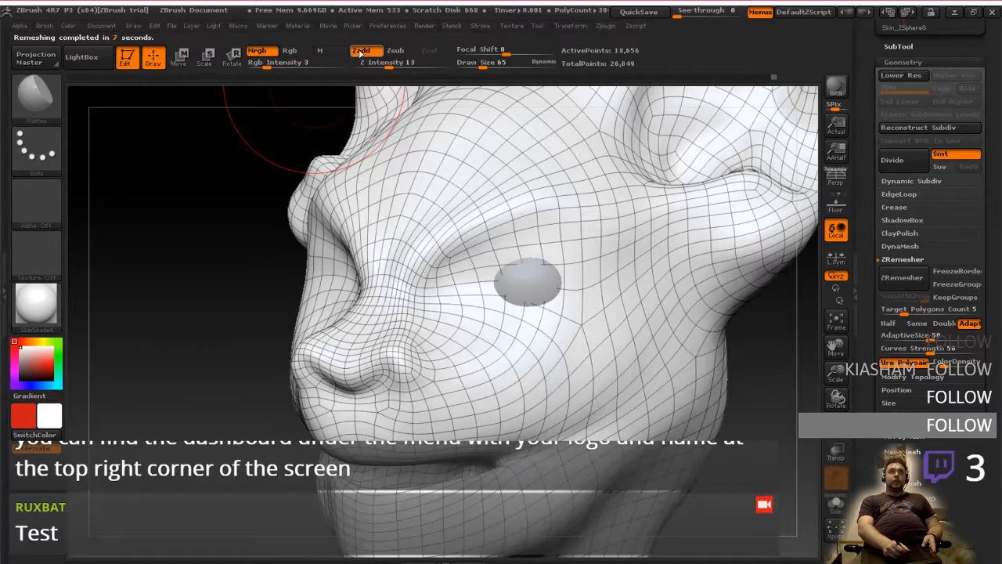
pyautogui.click(362, 52)
pyautogui.click(289, 50)
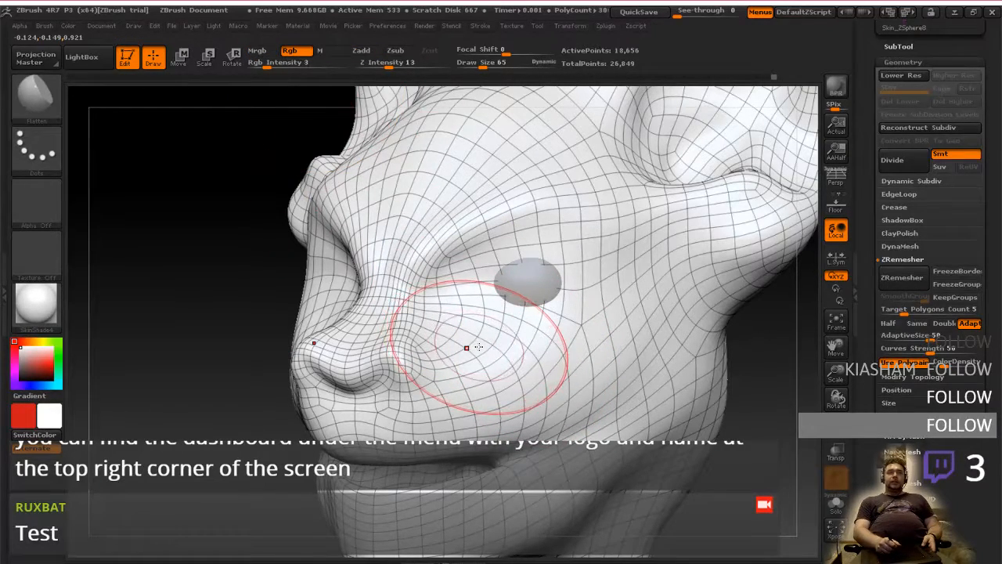
# Hide the wireframe on the remeshed head and switch the brush to Mrgb
pyautogui.moveTo(581, 362)
pyautogui.mouseDown(button='right')
pyautogui.moveTo(689, 379)
pyautogui.moveTo(708, 413)
pyautogui.moveTo(765, 410)
pyautogui.moveTo(711, 394)
pyautogui.mouseUp(button='right')
pyautogui.hotkey('shift', 'f')
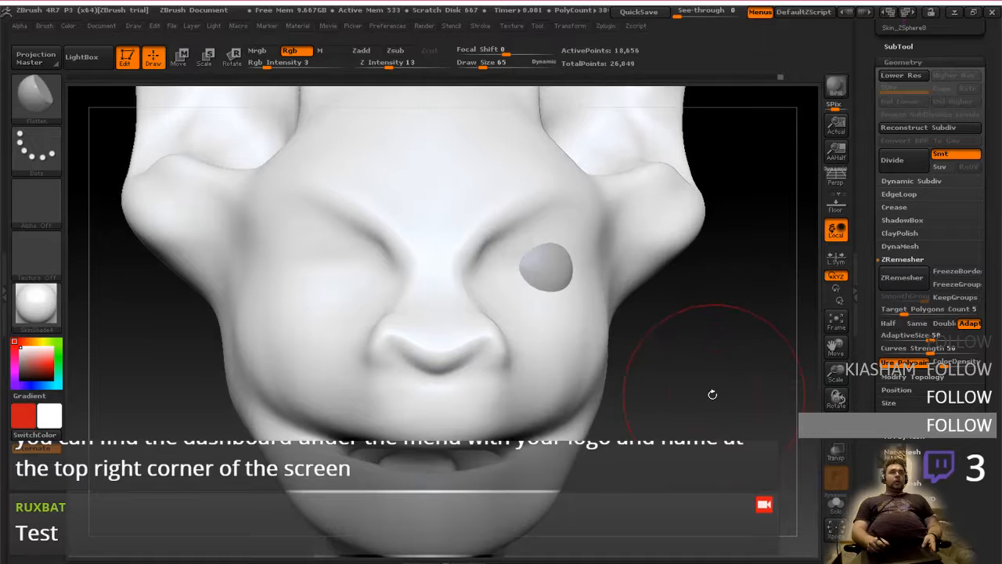
pyautogui.moveTo(673, 344); pyautogui.dragTo(672, 386, button='right')
pyautogui.click(257, 51)
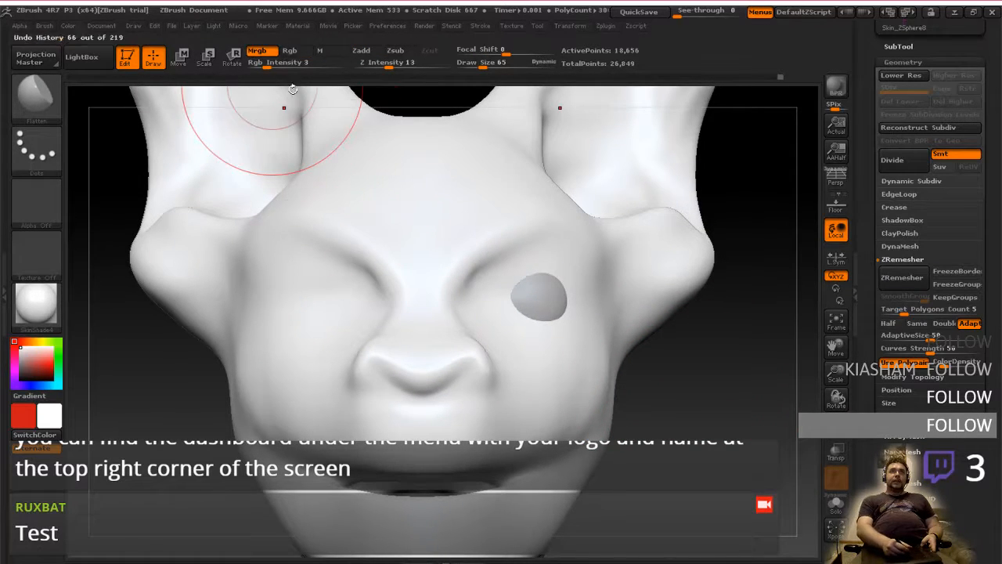
# Examine the remeshed face from front and three-quarter views, displaying the wireframe again to check the edge flow
pyautogui.moveTo(489, 377)
pyautogui.mouseDown(button='right')
pyautogui.moveTo(645, 394)
pyautogui.moveTo(621, 391)
pyautogui.mouseUp(button='right')
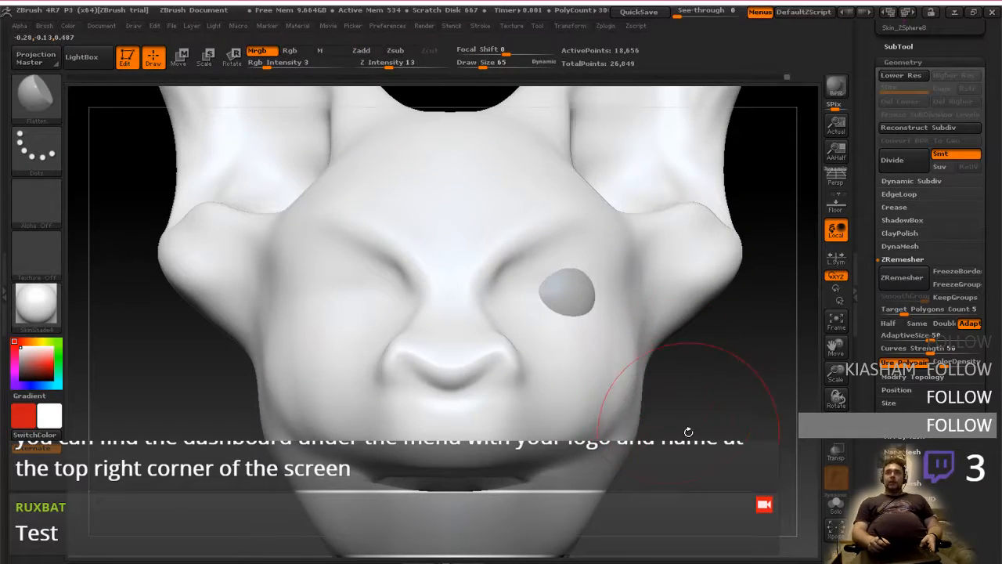
pyautogui.moveTo(702, 440); pyautogui.dragTo(678, 396)
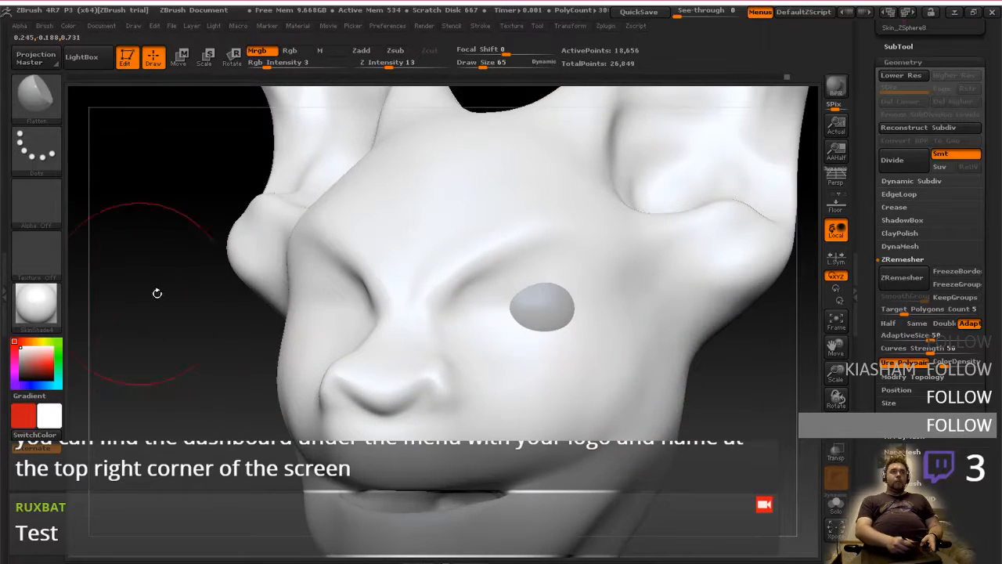
pyautogui.moveTo(714, 390); pyautogui.dragTo(674, 388)
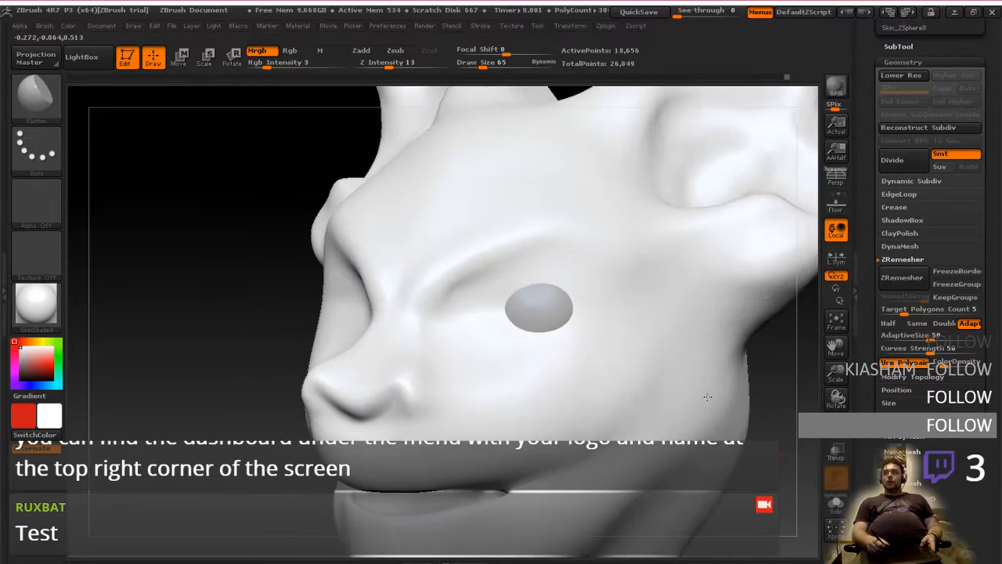
pyautogui.click(831, 425)
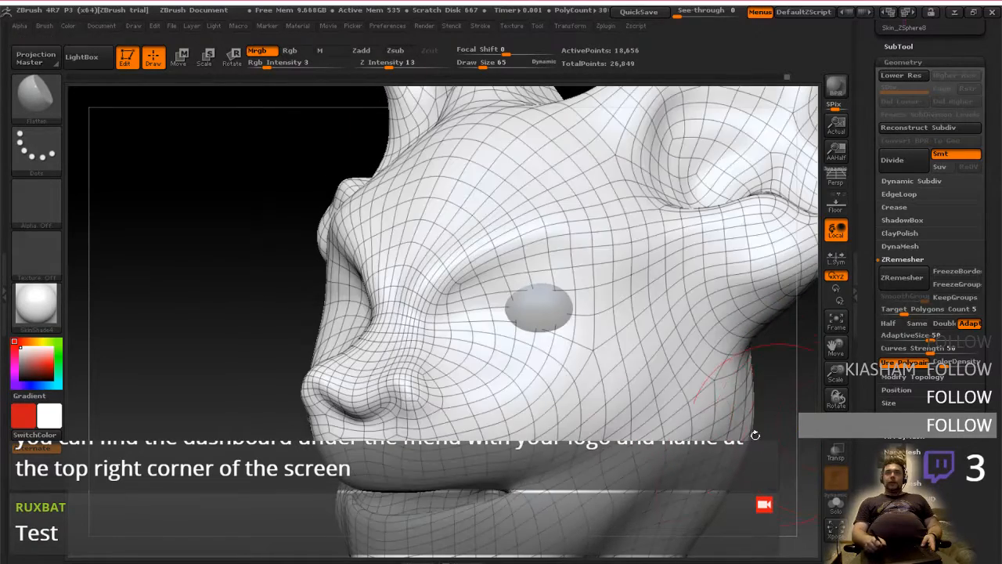
pyautogui.keyDown('shift'); pyautogui.moveTo(615, 433); pyautogui.dragTo(627, 405, button='right'); pyautogui.keyUp('shift')
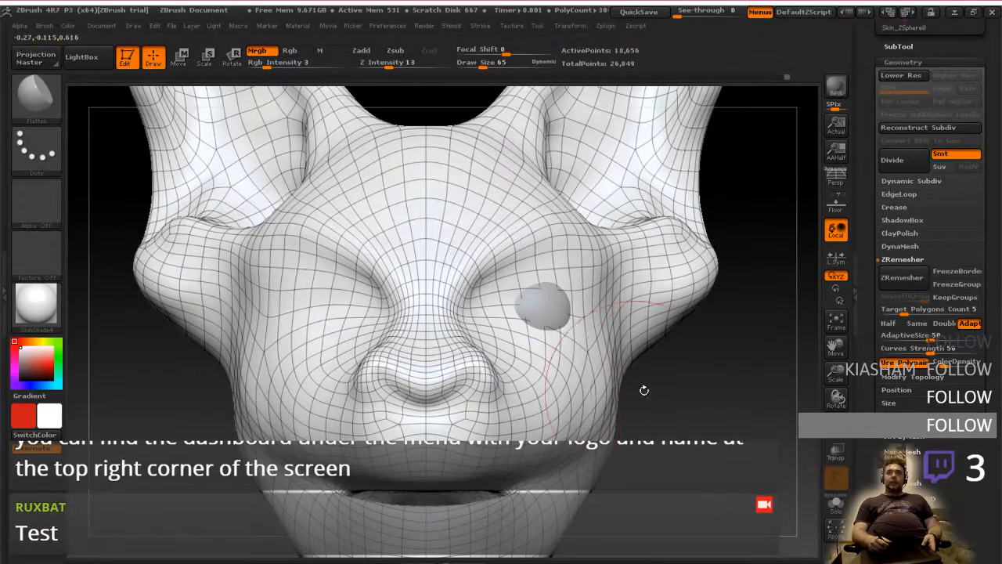
# Find and open the Texture Map settings of the head
pyautogui.moveTo(991, 259); pyautogui.dragTo(991, 405)
pyautogui.moveTo(924, 371); pyautogui.dragTo(924, 419)
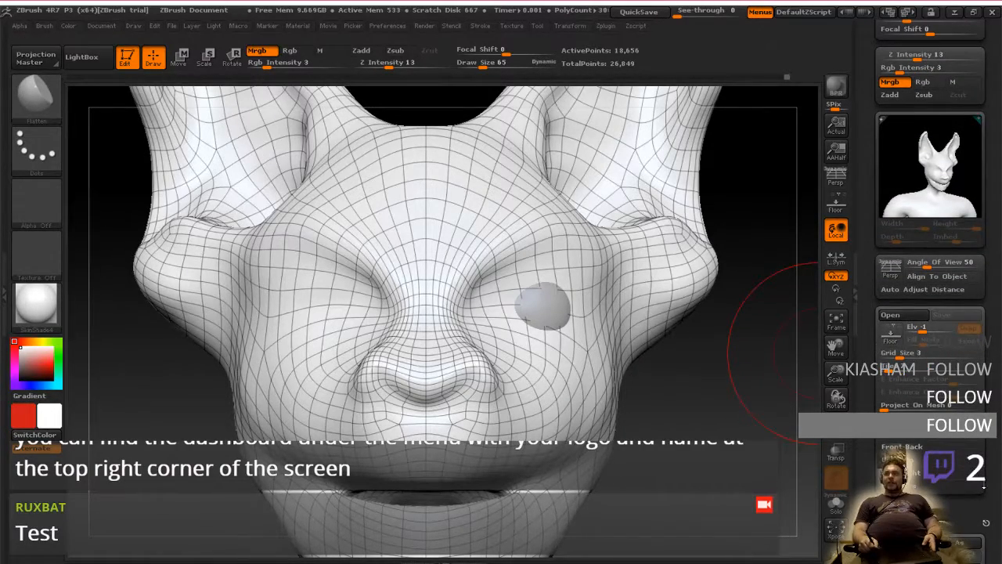
pyautogui.moveTo(984, 486); pyautogui.dragTo(993, 341)
pyautogui.moveTo(987, 451); pyautogui.dragTo(991, 281)
pyautogui.click(912, 471)
pyautogui.moveTo(990, 329); pyautogui.dragTo(990, 427)
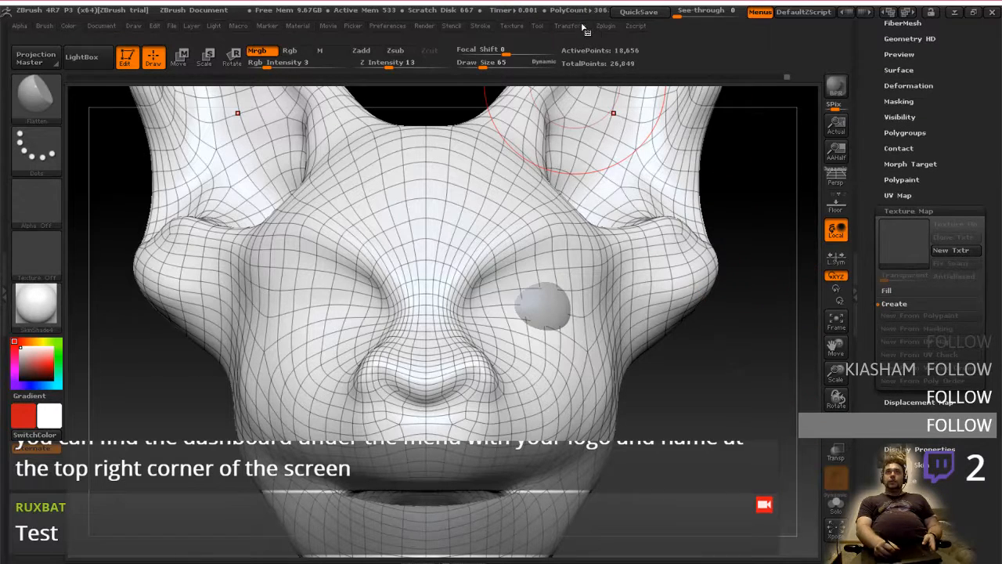
# Unwrap the UVs of the head mesh with the UV Master plugin
pyautogui.click(606, 26)
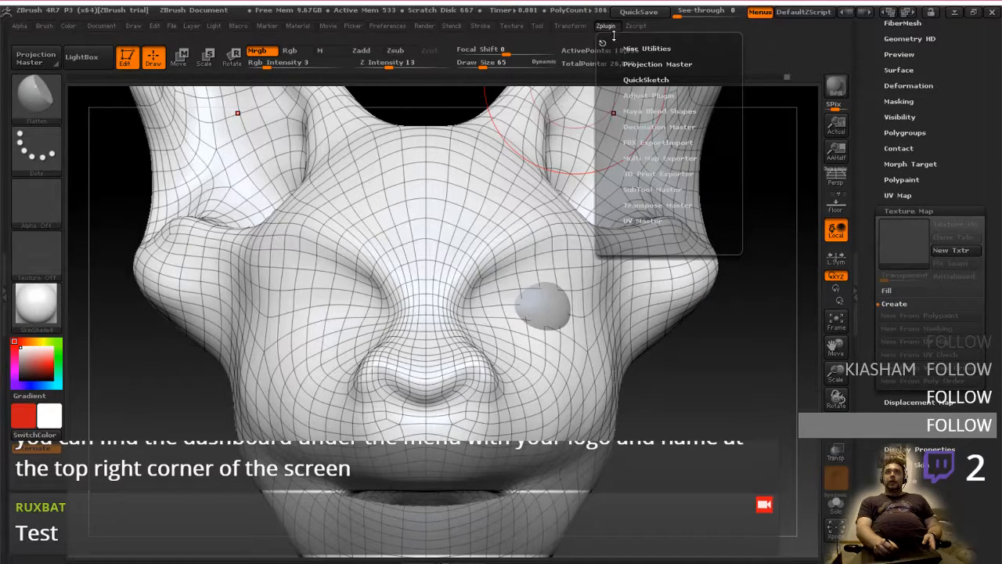
pyautogui.click(603, 28)
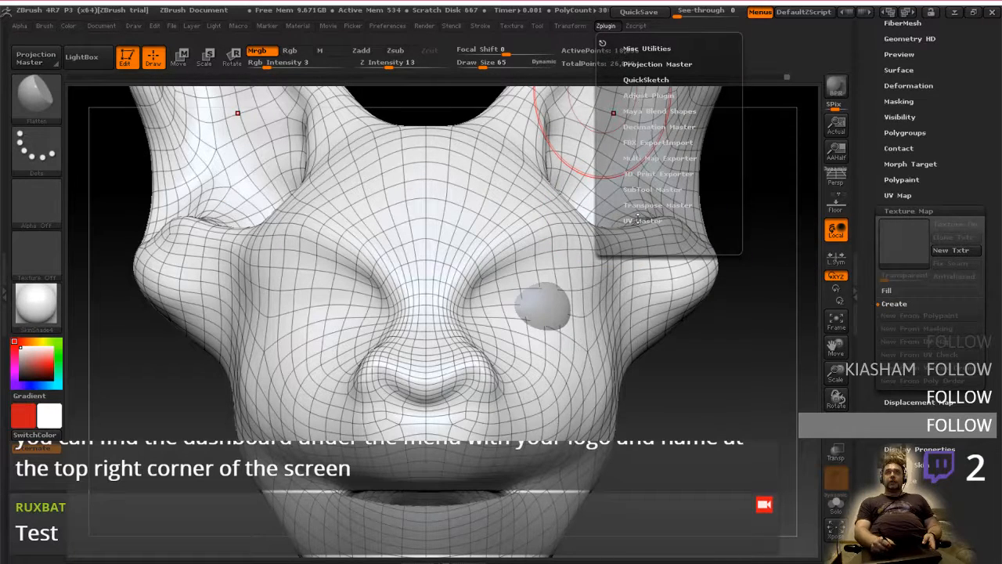
pyautogui.click(641, 220)
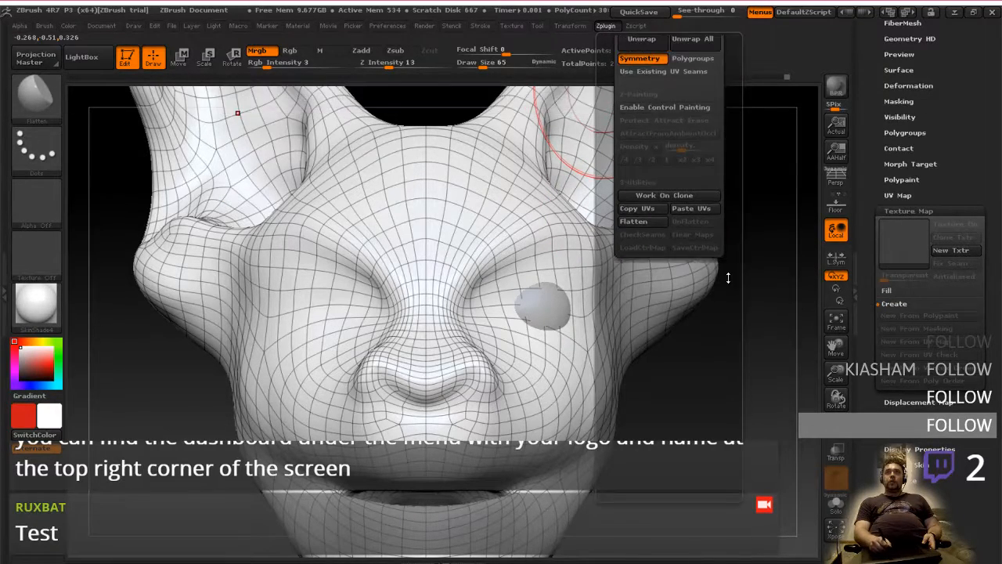
pyautogui.click(642, 252)
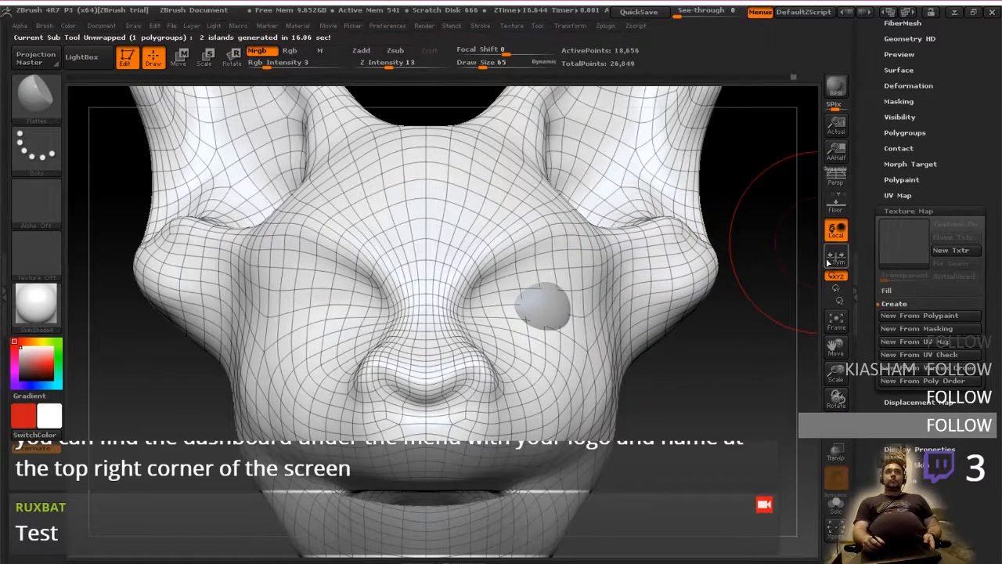
# Try the bat skin texture as the head's texture map and switch its display off
pyautogui.click(899, 252)
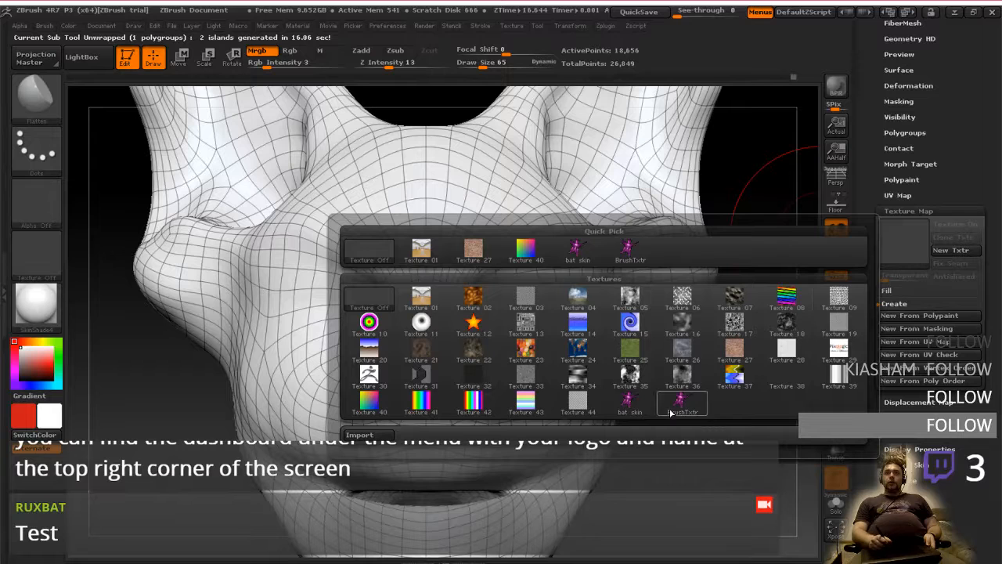
pyautogui.moveTo(627, 401)
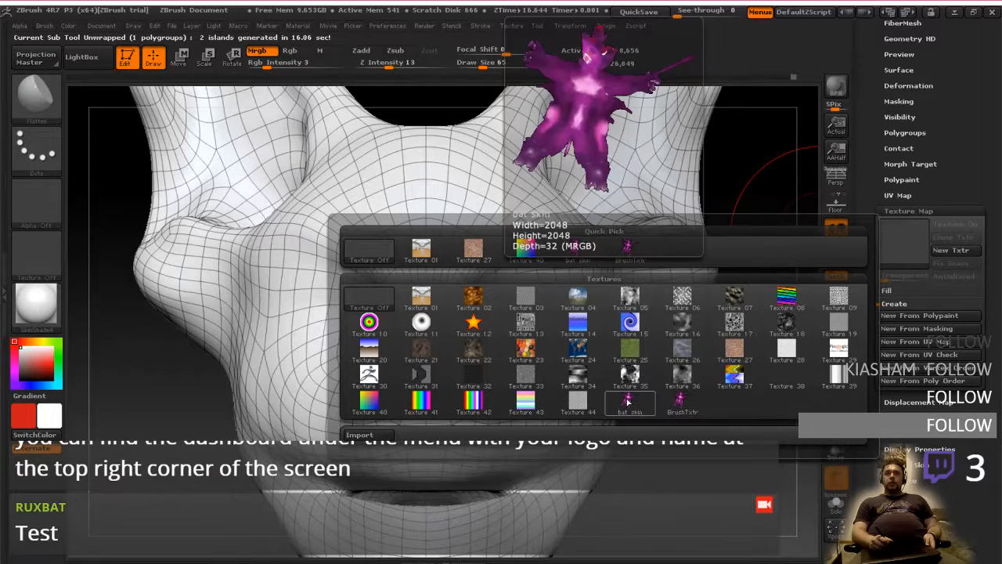
pyautogui.click(631, 403)
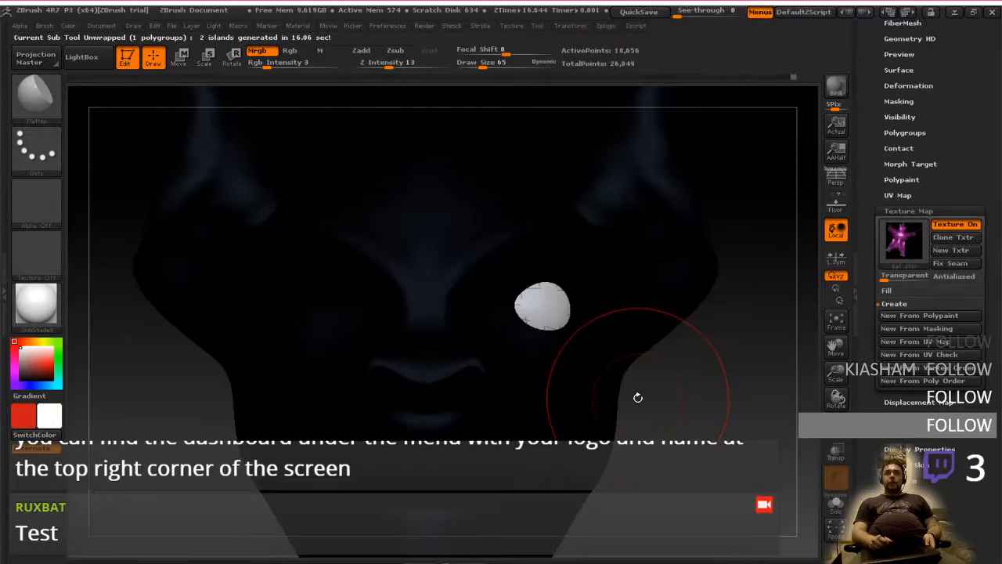
pyautogui.click(937, 238)
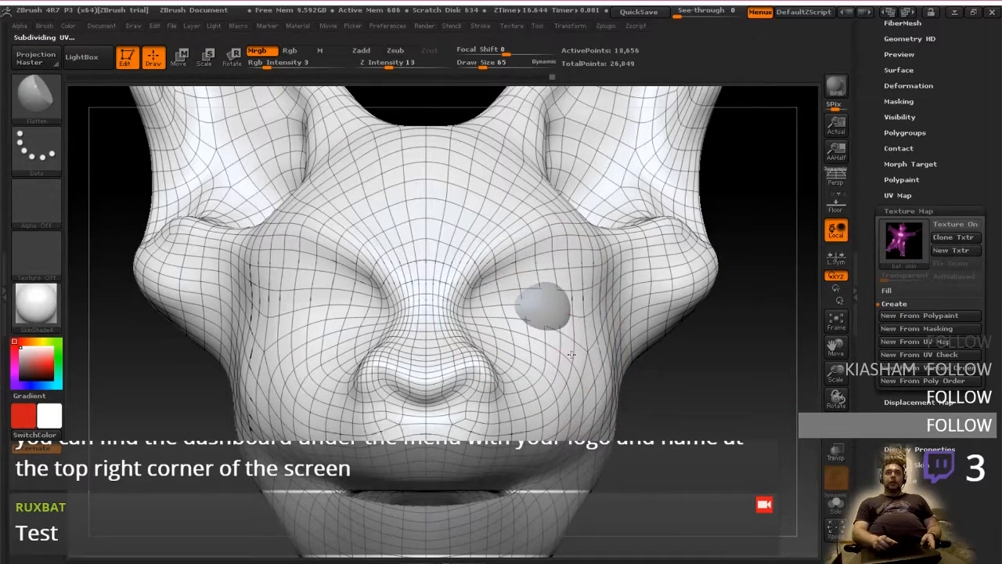
# Set the brush to paint colour only with Rgb and raise Rgb Intensity to 100
pyautogui.moveTo(693, 355); pyautogui.dragTo(660, 364)
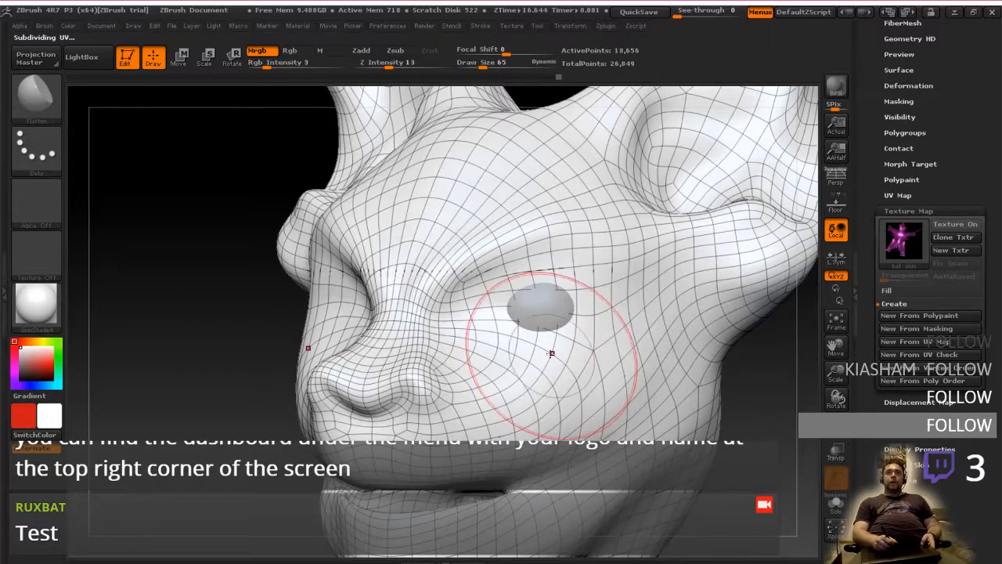
pyautogui.click(289, 51)
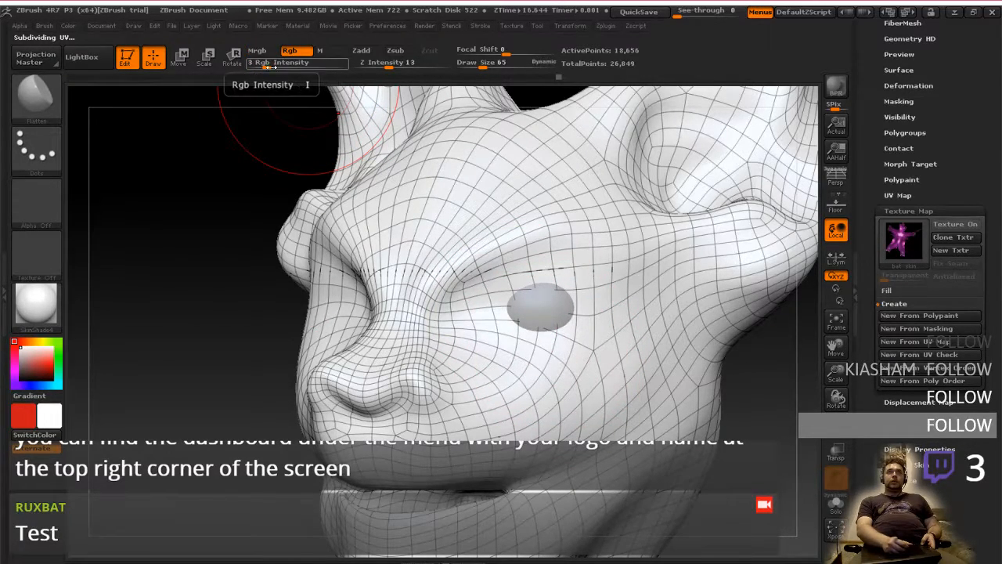
pyautogui.moveTo(269, 67); pyautogui.dragTo(348, 66)
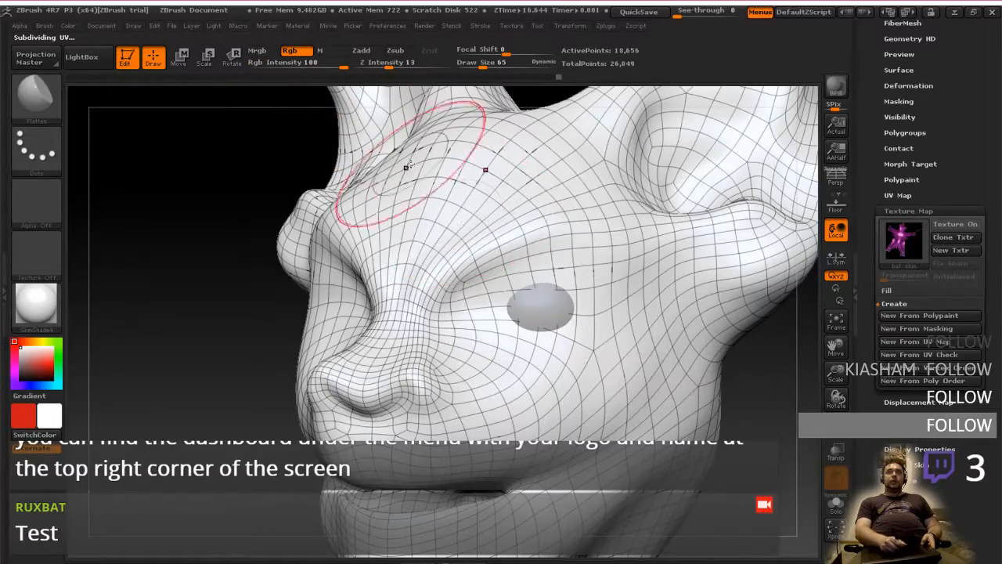
pyautogui.moveTo(407, 166); pyautogui.dragTo(487, 205, button='right')
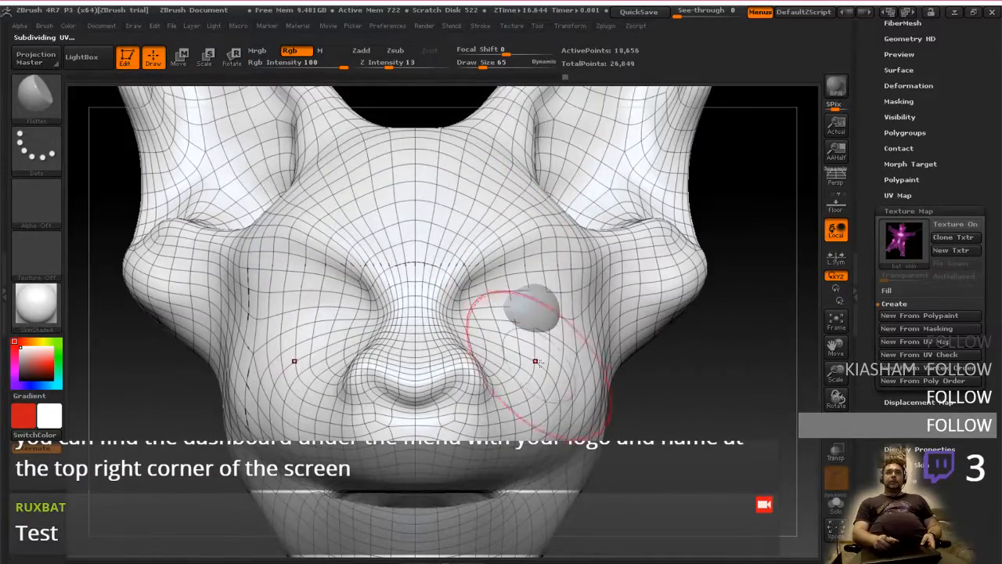
pyautogui.moveTo(548, 368); pyautogui.dragTo(595, 396, button='right')
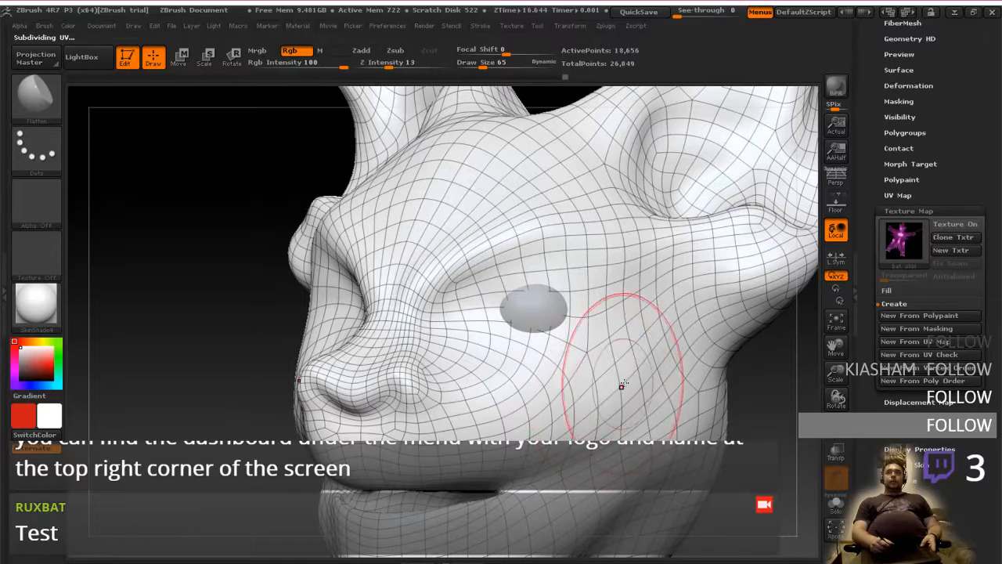
# Hide the wireframe on the head and keep the face in three-quarter view
pyautogui.moveTo(987, 255); pyautogui.dragTo(981, 447)
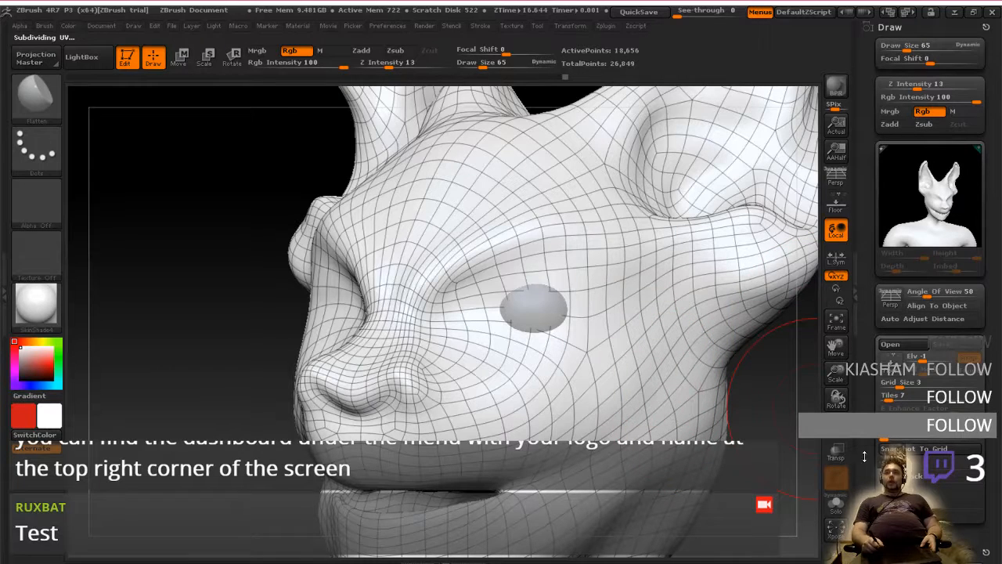
pyautogui.click(834, 427)
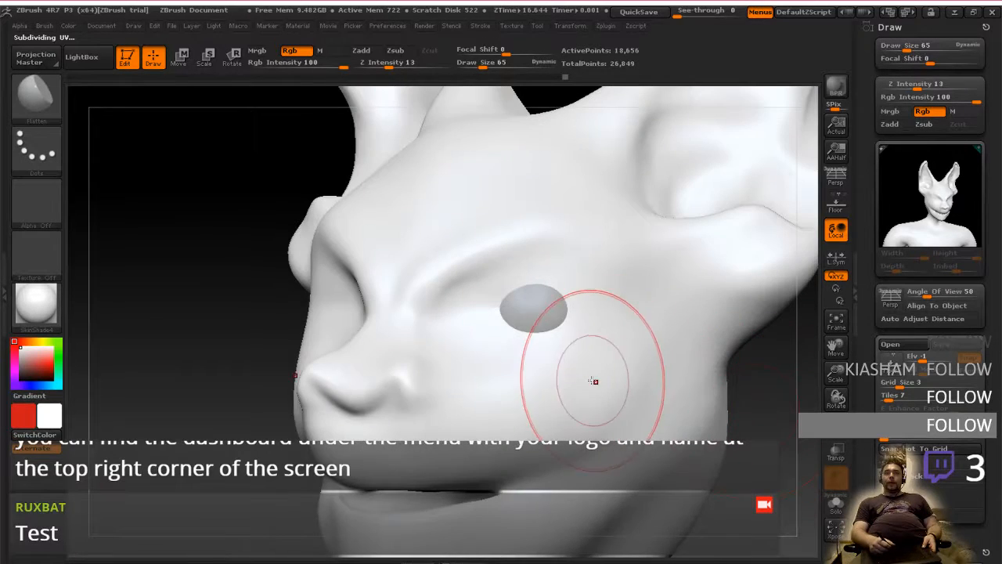
pyautogui.moveTo(593, 381)
pyautogui.keyDown('shift'); pyautogui.mouseDown(button='right')
pyautogui.moveTo(618, 382)
pyautogui.moveTo(587, 389)
pyautogui.mouseUp(button='right'); pyautogui.keyUp('shift')
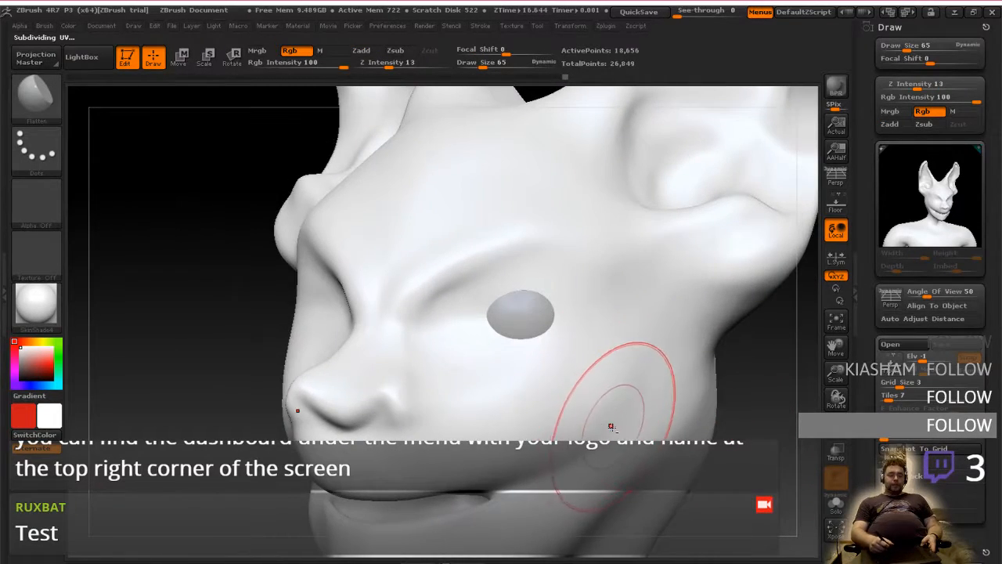
pyautogui.moveTo(611, 425); pyautogui.dragTo(601, 396, button='right')
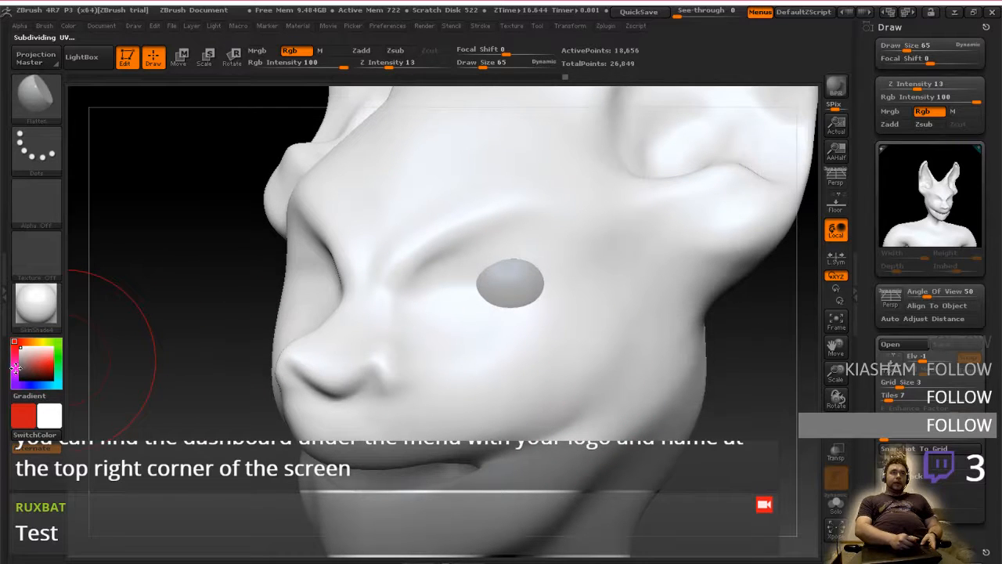
# Try purple as the main painting colour and return it to white
pyautogui.click(15, 368)
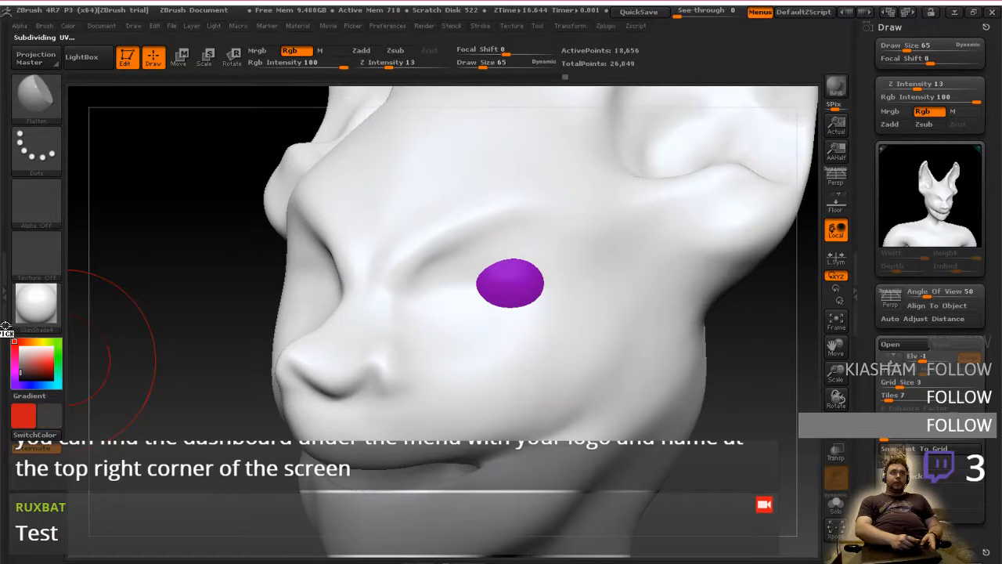
pyautogui.moveTo(6, 325); pyautogui.dragTo(10, 335)
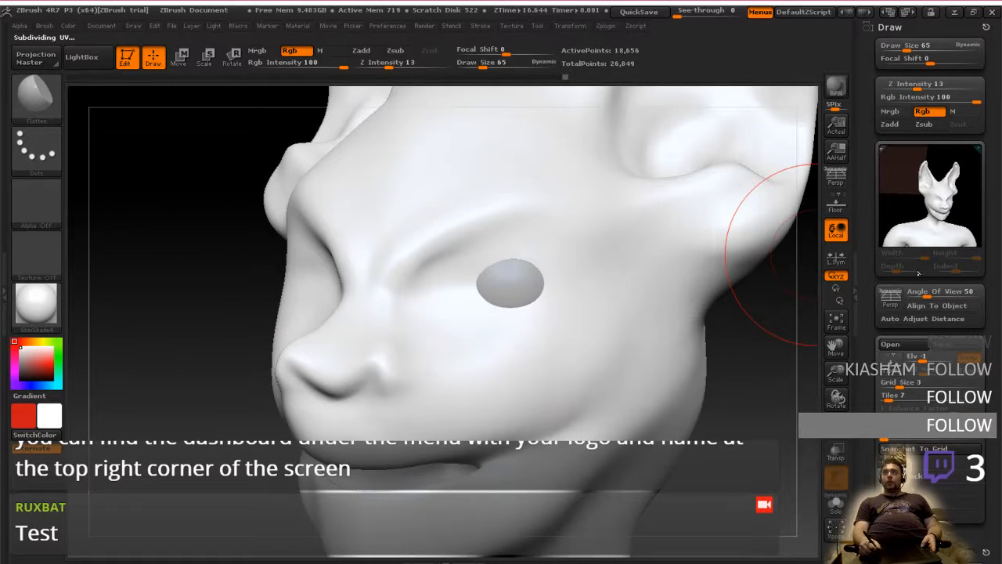
# Look through the tool's Geometry section and open the SubTool list
pyautogui.click(883, 29)
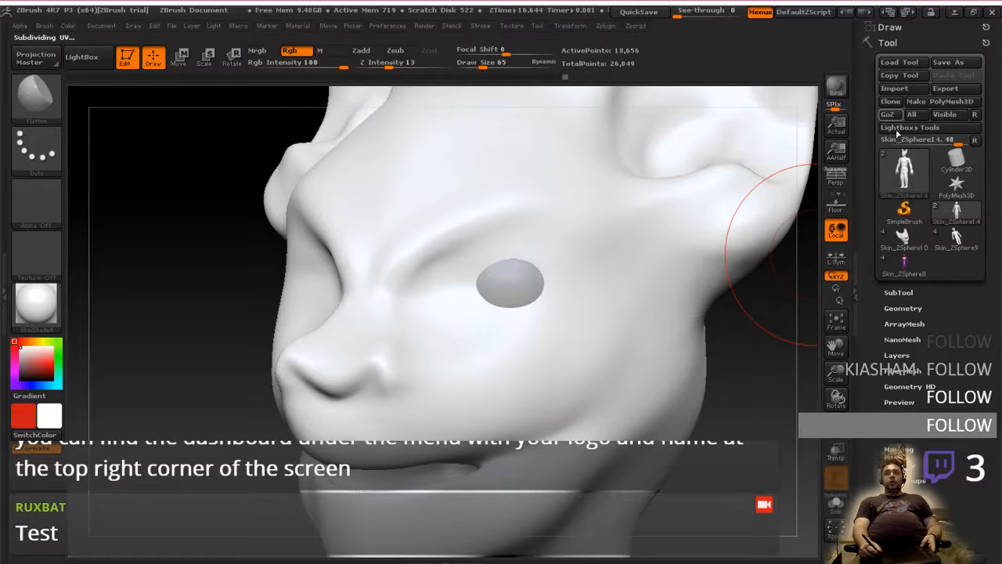
pyautogui.click(909, 308)
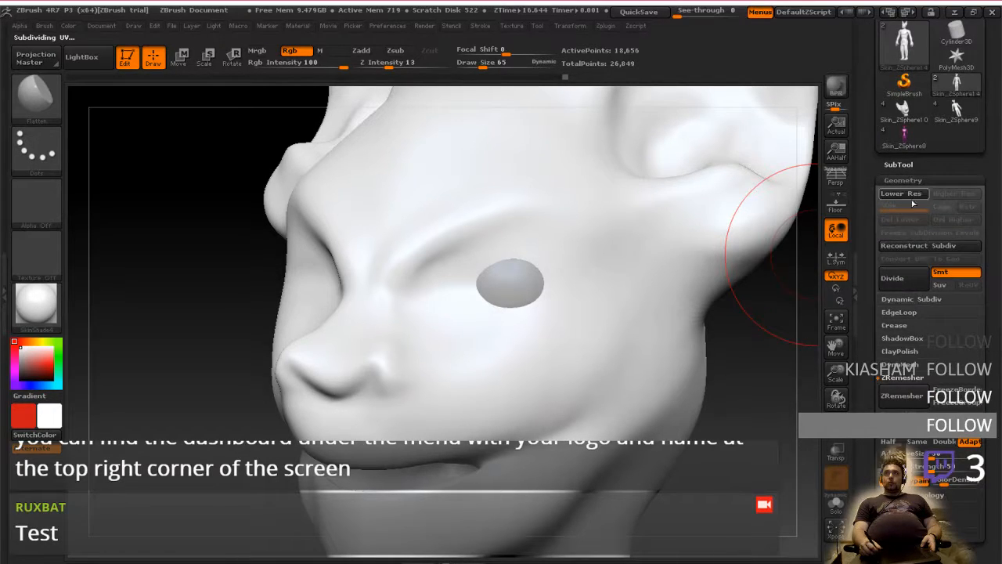
pyautogui.click(909, 181)
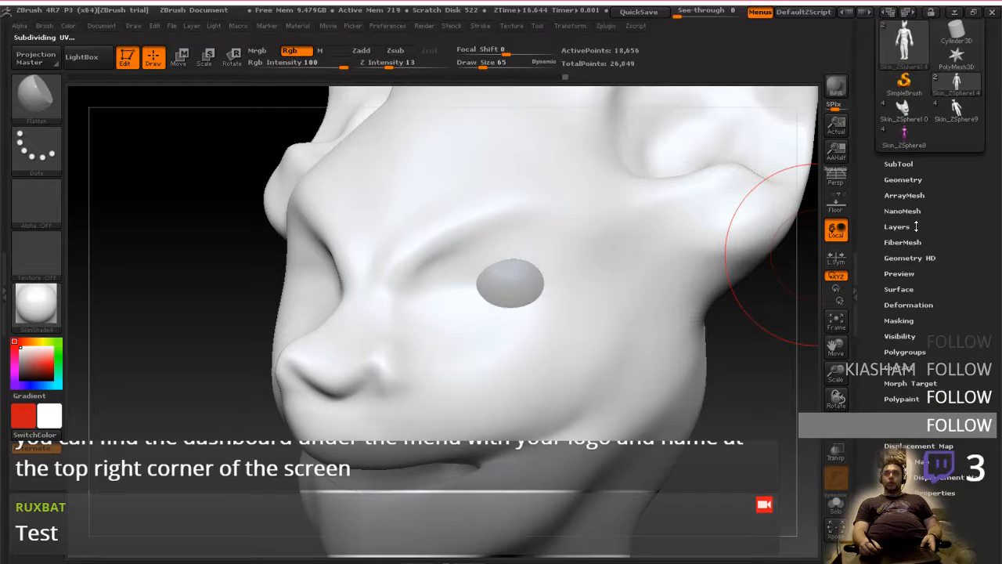
pyautogui.click(902, 164)
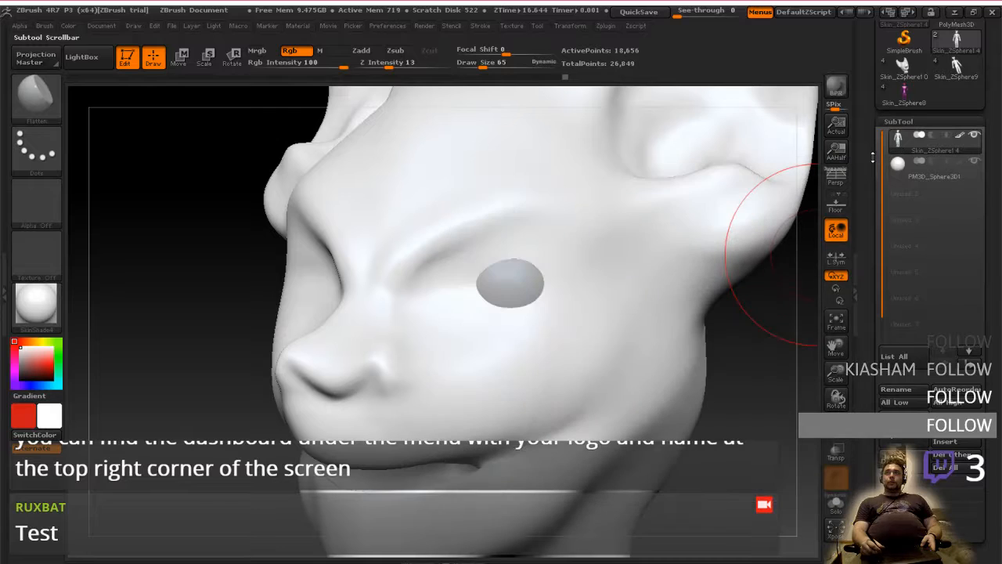
# Change the secondary painting colour from red to a purple
pyautogui.click(20, 421)
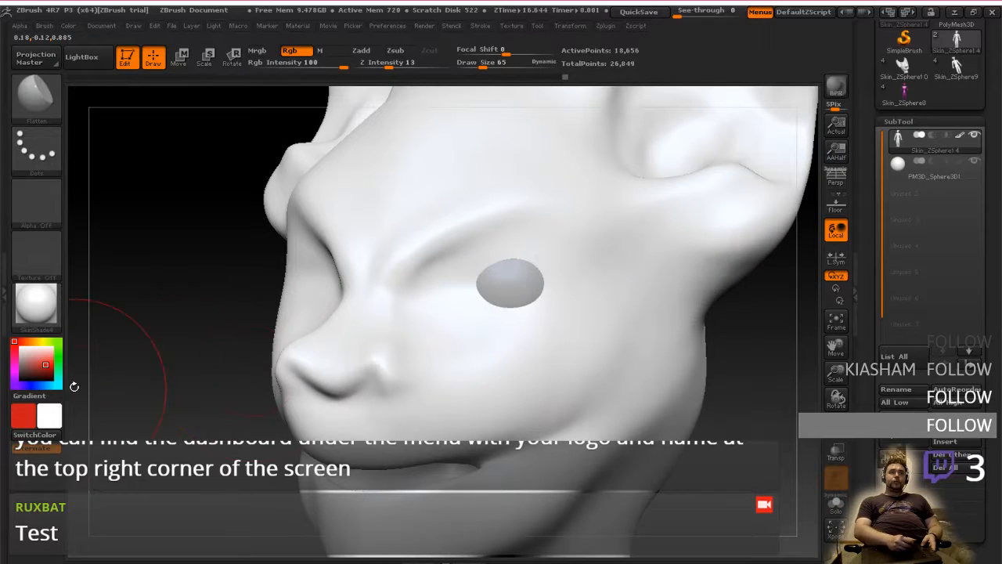
pyautogui.click(21, 367)
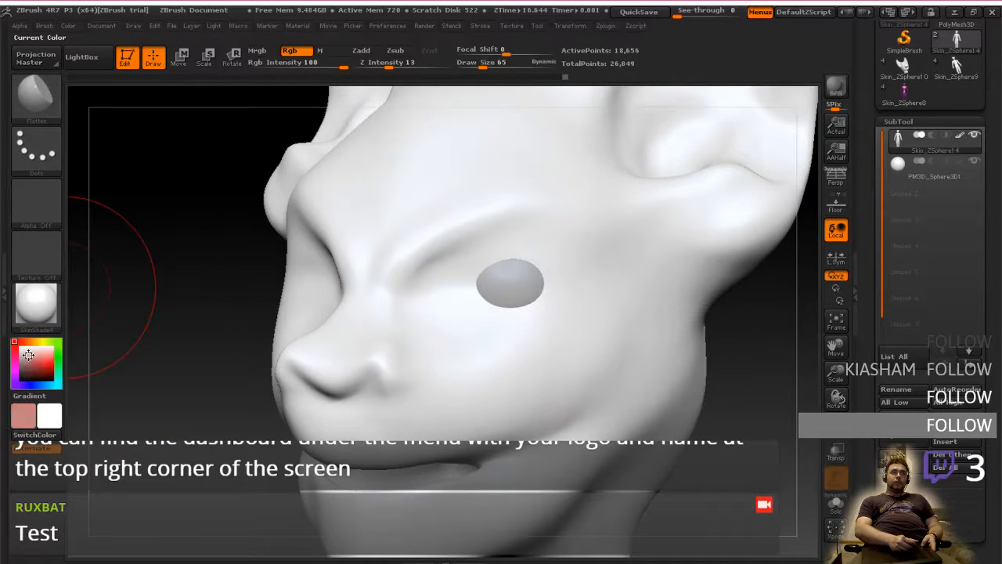
pyautogui.click(16, 373)
pyautogui.click(36, 362)
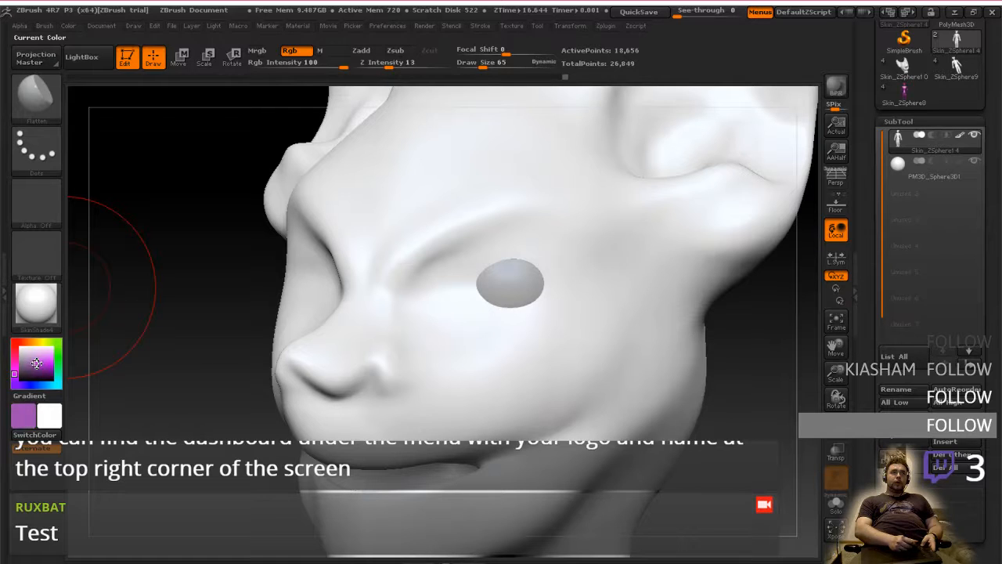
# Set the main colour to a dark magenta and paint it on the cheek below the eye
pyautogui.click(51, 399)
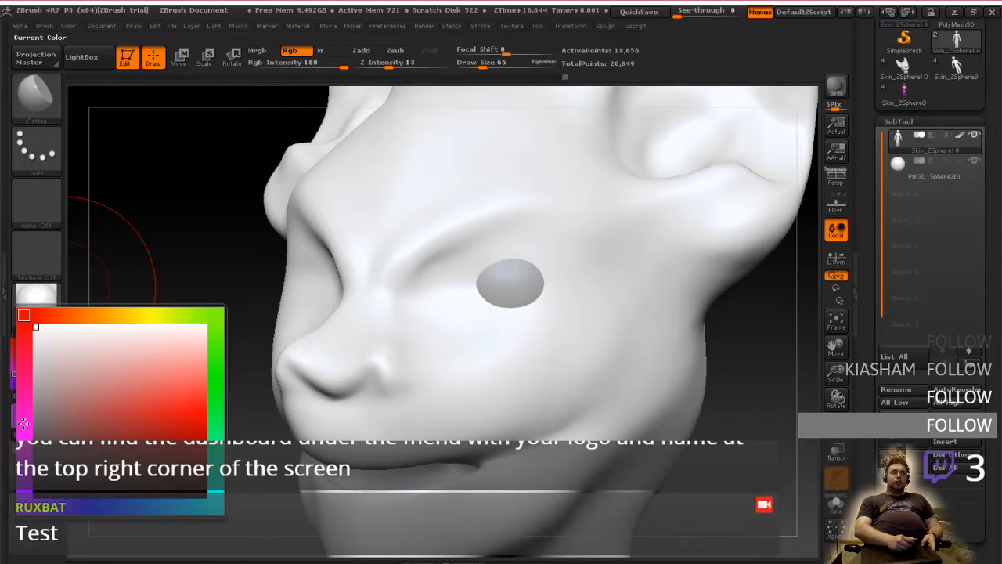
pyautogui.click(24, 423)
pyautogui.click(169, 439)
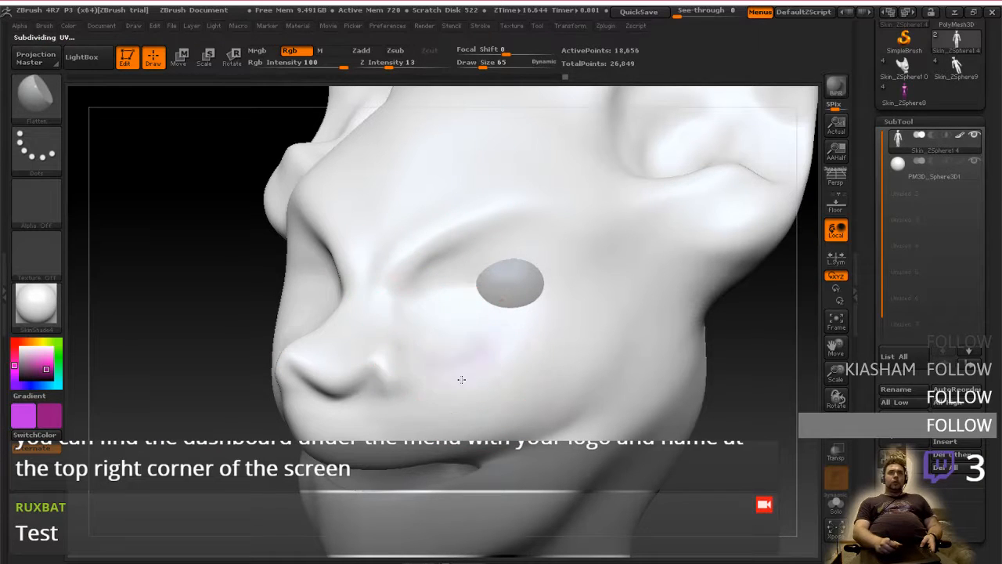
pyautogui.moveTo(411, 353)
pyautogui.mouseDown()
pyautogui.moveTo(501, 368)
pyautogui.moveTo(521, 382)
pyautogui.mouseUp()
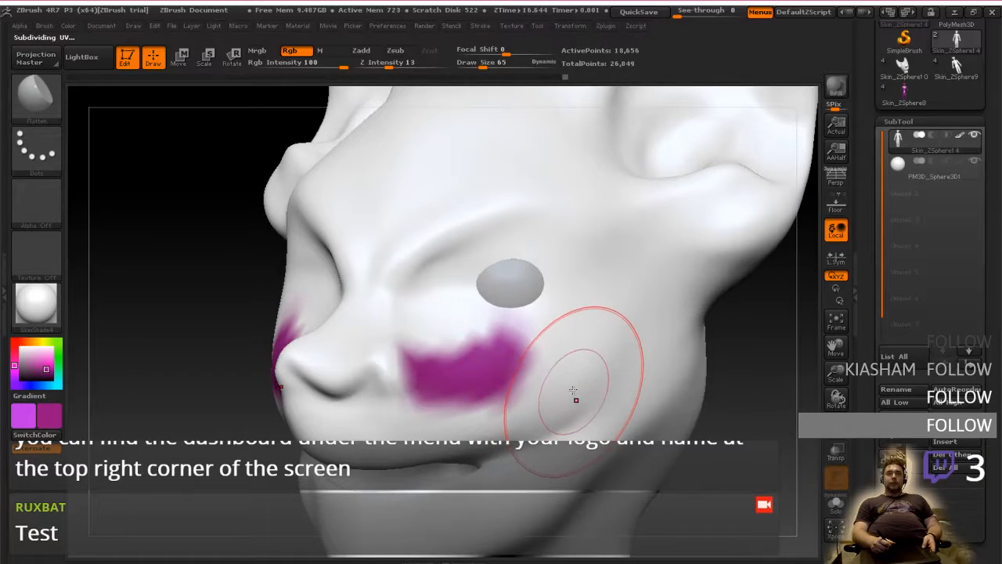
pyautogui.moveTo(575, 400)
pyautogui.keyDown('shift'); pyautogui.mouseDown(button='right')
pyautogui.moveTo(585, 414)
pyautogui.moveTo(547, 399)
pyautogui.moveTo(528, 376)
pyautogui.moveTo(519, 394)
pyautogui.mouseUp(button='right'); pyautogui.keyUp('shift')
# Switch to the browser, take the symmetry video out of full screen, and minimise the window with its tabs kept open
pyautogui.press('ctrl+super+Left')
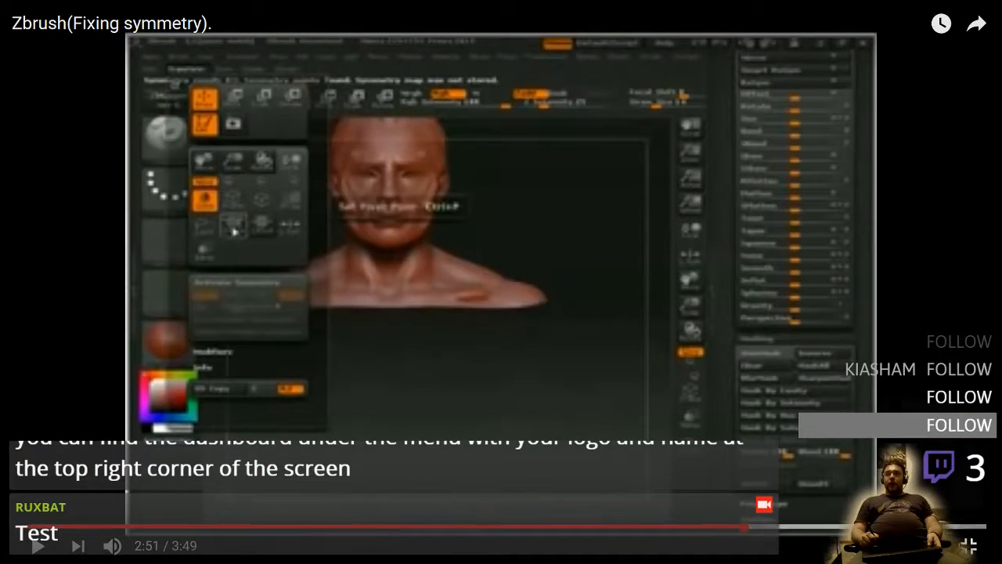
pyautogui.click(968, 546)
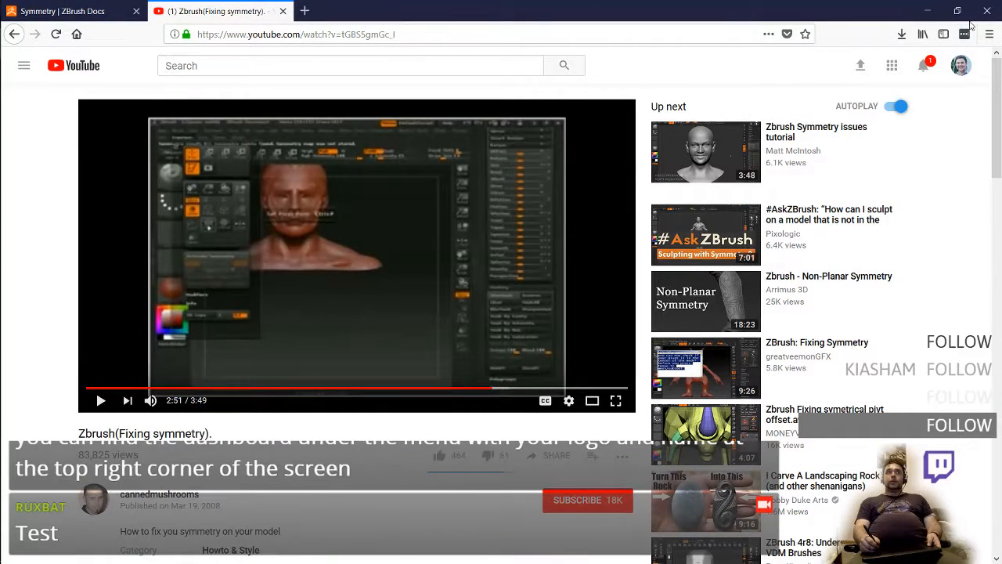
pyautogui.click(986, 11)
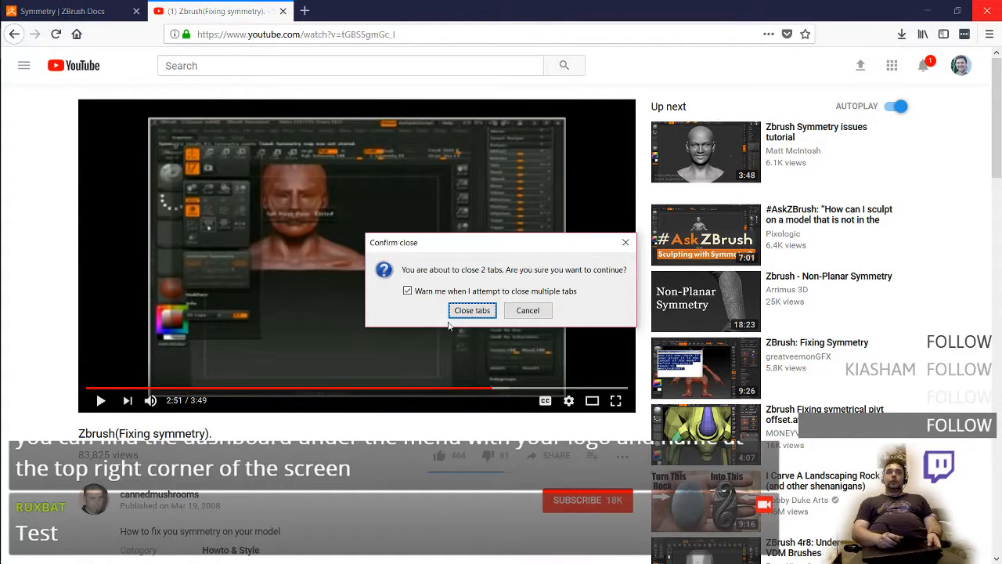
pyautogui.click(509, 310)
pyautogui.click(927, 11)
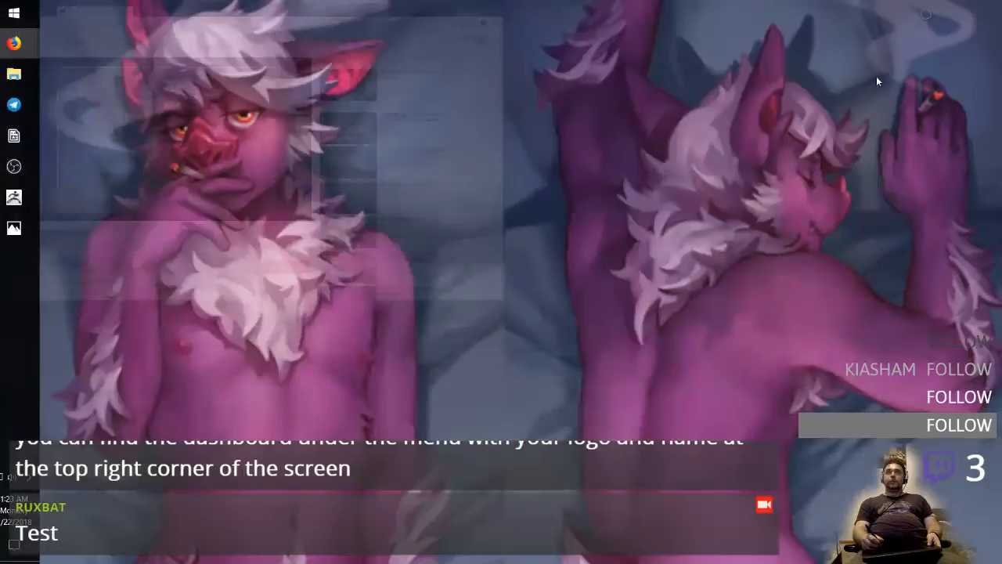
# Switch to the browser, close the symmetry video tab, minimise the window and return to ZBrush
pyautogui.moveTo(25, 43)
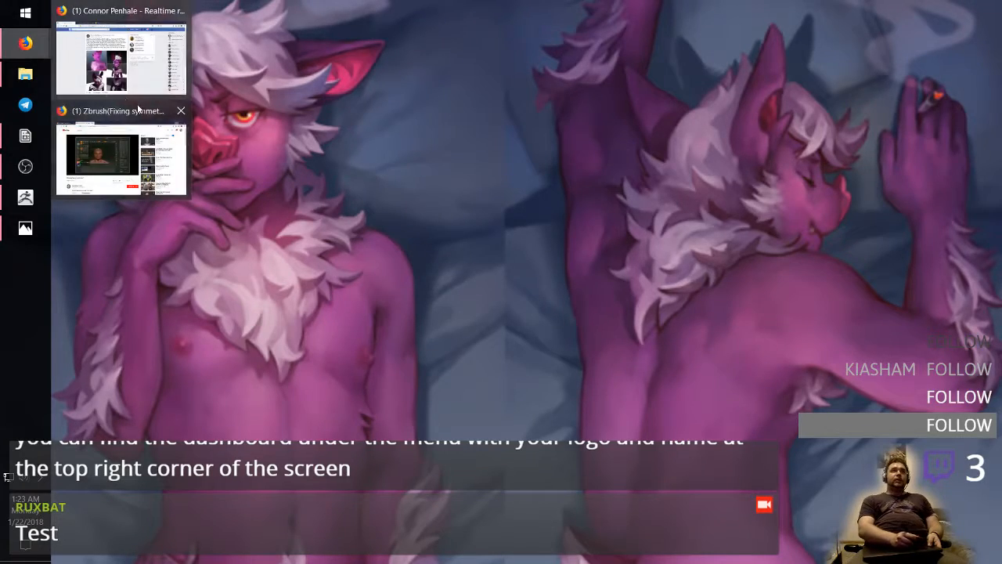
pyautogui.click(133, 134)
pyautogui.click(339, 134)
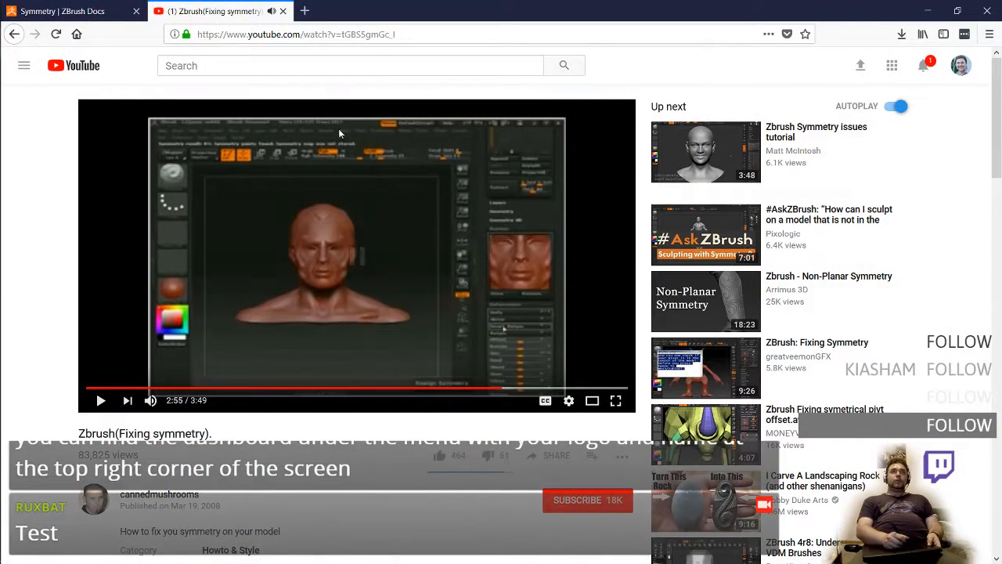
pyautogui.click(282, 11)
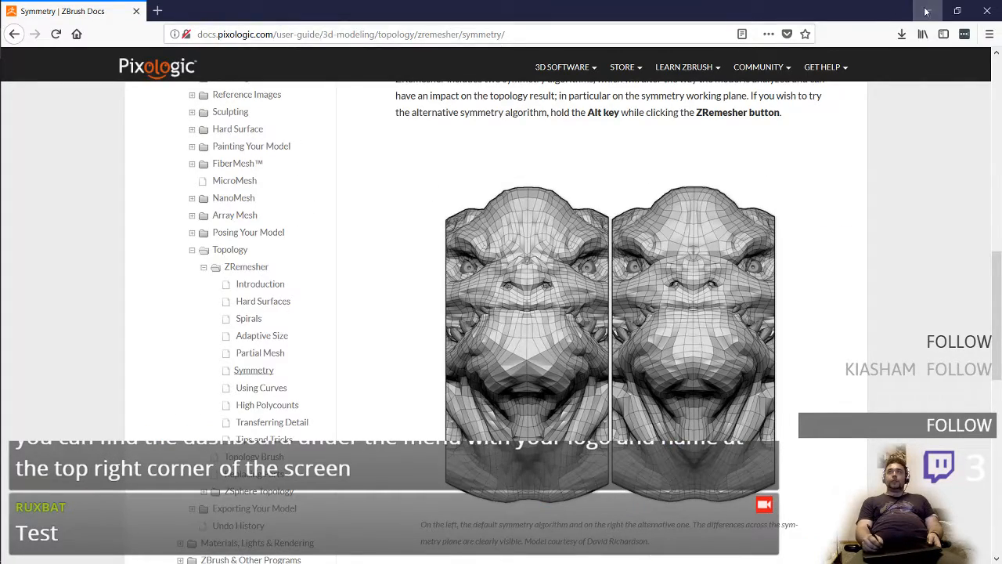
pyautogui.click(926, 11)
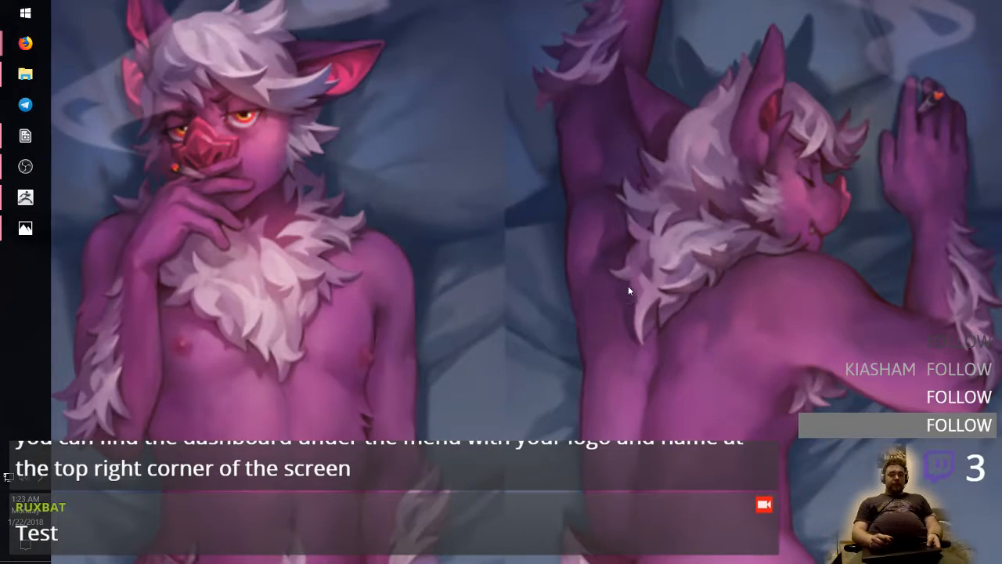
pyautogui.hotkey('alt', 'Tab')
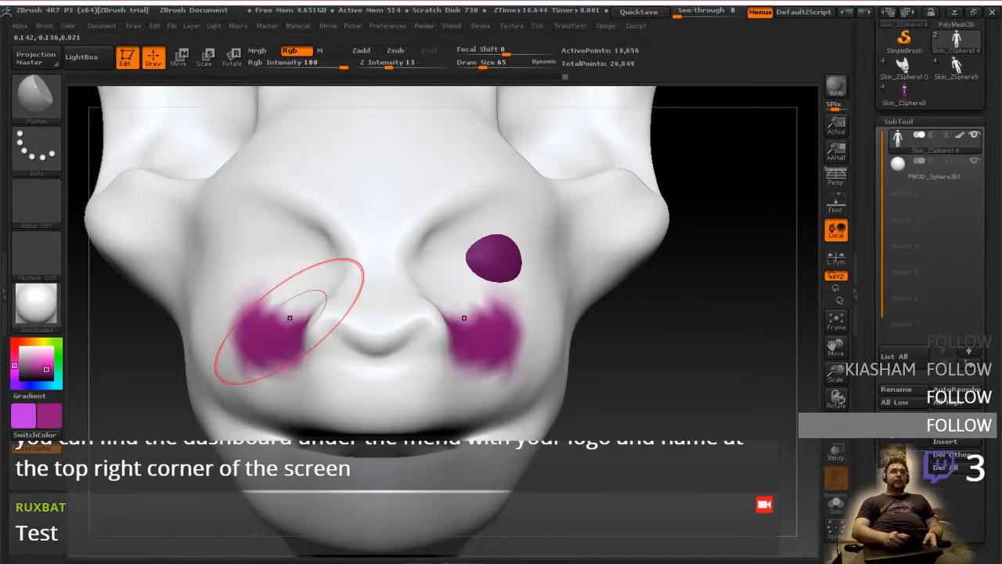
# Paint the face, muzzle, jaw and sides of the head with the dark magenta
pyautogui.moveTo(272, 298)
pyautogui.mouseDown()
pyautogui.moveTo(332, 272)
pyautogui.moveTo(248, 301)
pyautogui.mouseUp()
pyautogui.moveTo(505, 302)
pyautogui.mouseDown()
pyautogui.moveTo(509, 221)
pyautogui.moveTo(526, 206)
pyautogui.moveTo(541, 313)
pyautogui.moveTo(461, 402)
pyautogui.moveTo(470, 403)
pyautogui.moveTo(426, 251)
pyautogui.moveTo(298, 404)
pyautogui.moveTo(548, 301)
pyautogui.moveTo(551, 374)
pyautogui.mouseUp()
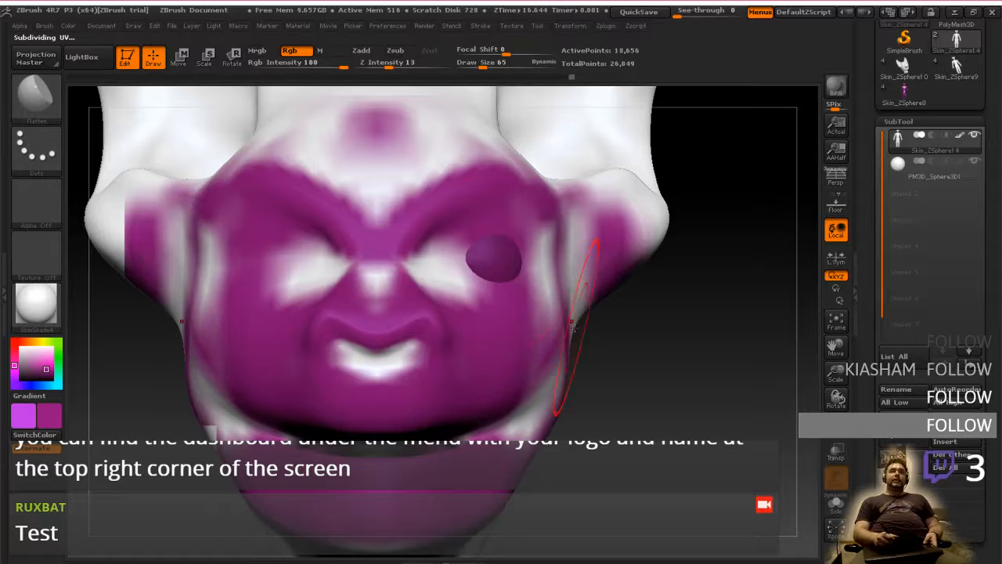
pyautogui.moveTo(697, 340)
pyautogui.mouseDown()
pyautogui.moveTo(548, 332)
pyautogui.moveTo(523, 317)
pyautogui.moveTo(506, 324)
pyautogui.moveTo(479, 380)
pyautogui.moveTo(513, 368)
pyautogui.moveTo(494, 409)
pyautogui.moveTo(496, 363)
pyautogui.moveTo(475, 376)
pyautogui.mouseUp()
pyautogui.moveTo(472, 431)
pyautogui.mouseDown()
pyautogui.moveTo(686, 439)
pyautogui.moveTo(707, 374)
pyautogui.moveTo(635, 337)
pyautogui.moveTo(603, 290)
pyautogui.moveTo(672, 348)
pyautogui.mouseUp()
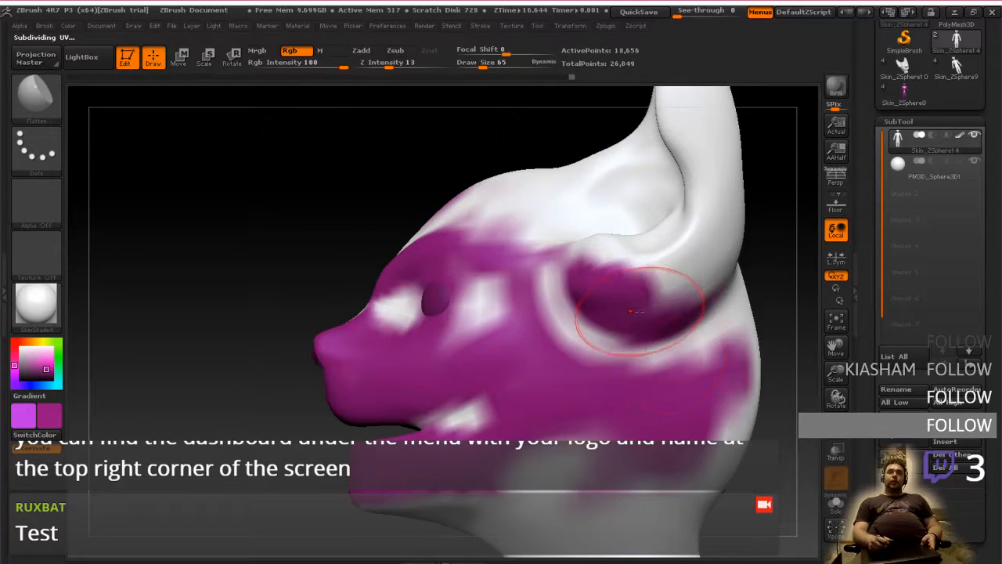
# Extend the magenta paint over the ear bases, the outer ear rims, the brow and the forehead
pyautogui.moveTo(608, 297); pyautogui.dragTo(615, 274)
pyautogui.moveTo(637, 227)
pyautogui.mouseDown()
pyautogui.moveTo(634, 307)
pyautogui.moveTo(610, 411)
pyautogui.mouseUp()
pyautogui.moveTo(421, 296)
pyautogui.mouseDown()
pyautogui.moveTo(425, 310)
pyautogui.moveTo(448, 296)
pyautogui.moveTo(486, 300)
pyautogui.moveTo(513, 204)
pyautogui.moveTo(560, 133)
pyautogui.moveTo(611, 98)
pyautogui.moveTo(623, 219)
pyautogui.moveTo(614, 333)
pyautogui.moveTo(563, 398)
pyautogui.mouseUp()
pyautogui.moveTo(673, 400); pyautogui.dragTo(536, 407)
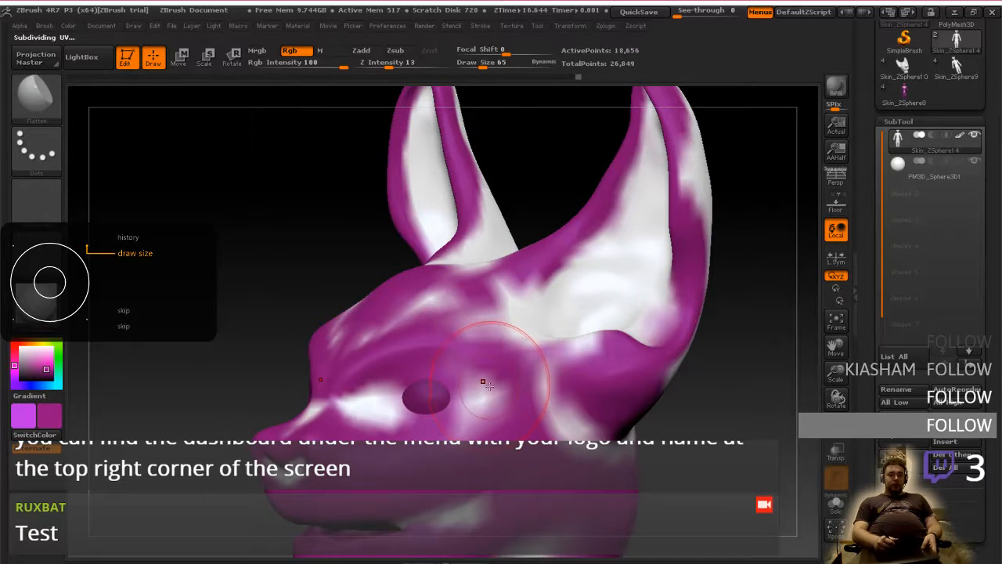
# Reduce the brush's Draw Size to 33 and paint magenta between the eye and the ear base
pyautogui.press('[')
pyautogui.press('[')
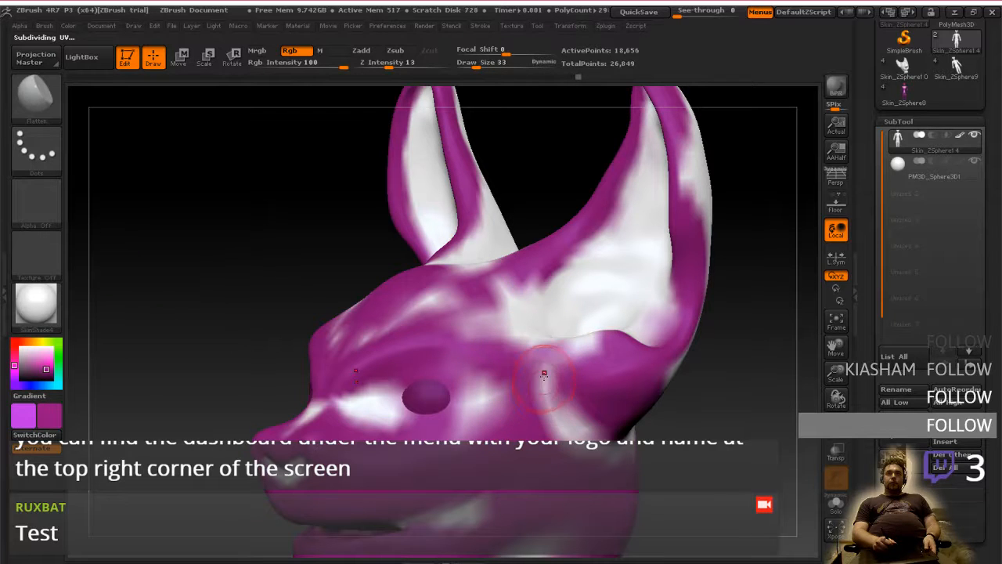
pyautogui.moveTo(549, 384); pyautogui.dragTo(563, 423)
pyautogui.moveTo(701, 423); pyautogui.dragTo(550, 408)
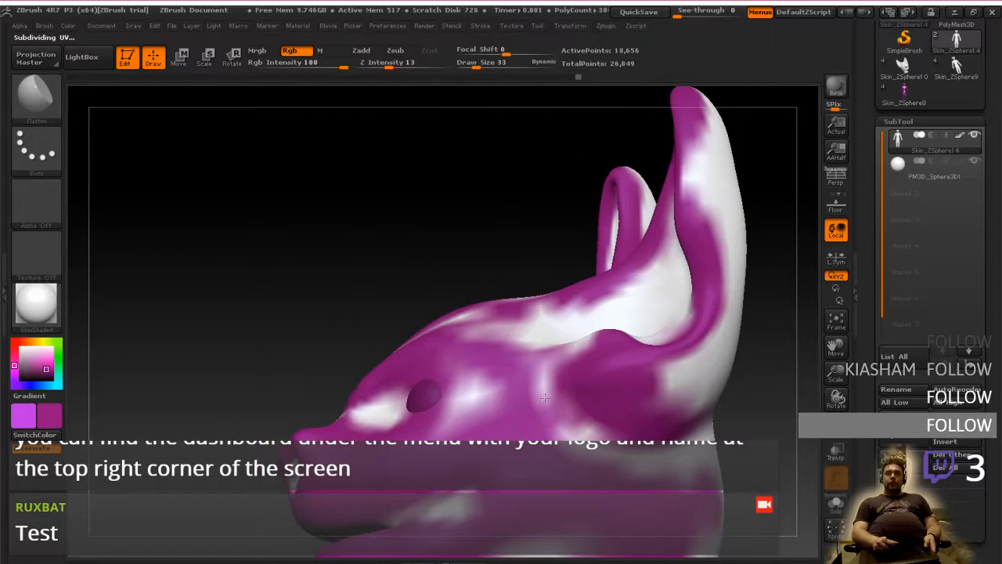
# Enlarge the brush's Draw Size to 77 and paint the backs of the ears and head magenta
pyautogui.moveTo(620, 455)
pyautogui.mouseDown(button='right')
pyautogui.moveTo(446, 445)
pyautogui.moveTo(446, 415)
pyautogui.mouseUp(button='right')
pyautogui.keyDown('ctrl'); pyautogui.moveTo(698, 470); pyautogui.dragTo(575, 412, button='right'); pyautogui.keyUp('ctrl')
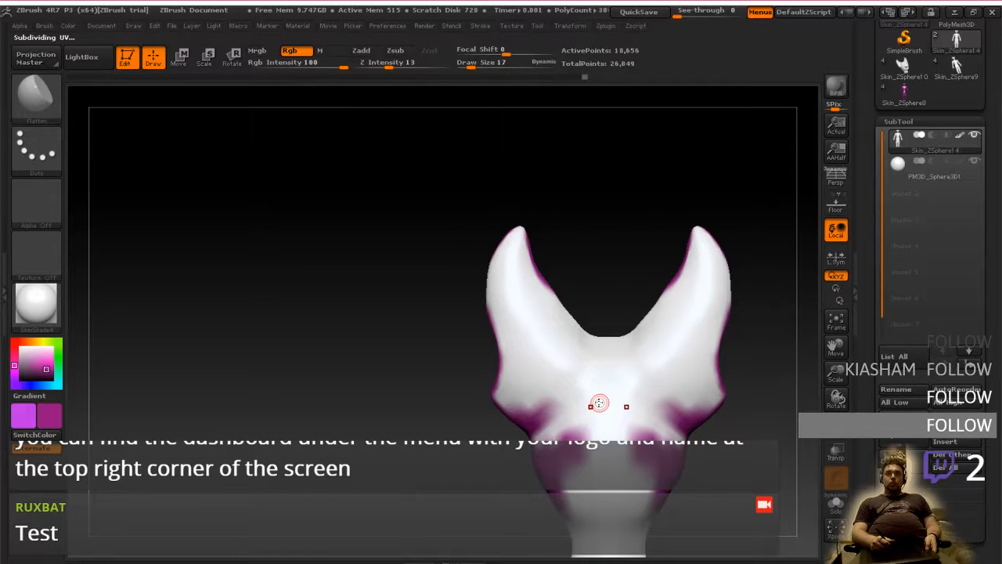
pyautogui.press(']')
pyautogui.press(']')
pyautogui.press(']')
pyautogui.press(']')
pyautogui.press(']')
pyautogui.press(']')
pyautogui.moveTo(567, 378)
pyautogui.mouseDown()
pyautogui.moveTo(525, 331)
pyautogui.moveTo(526, 381)
pyautogui.moveTo(496, 282)
pyautogui.moveTo(490, 298)
pyautogui.moveTo(562, 307)
pyautogui.moveTo(580, 352)
pyautogui.moveTo(558, 344)
pyautogui.moveTo(519, 235)
pyautogui.moveTo(600, 393)
pyautogui.moveTo(563, 427)
pyautogui.moveTo(595, 485)
pyautogui.moveTo(585, 510)
pyautogui.mouseUp()
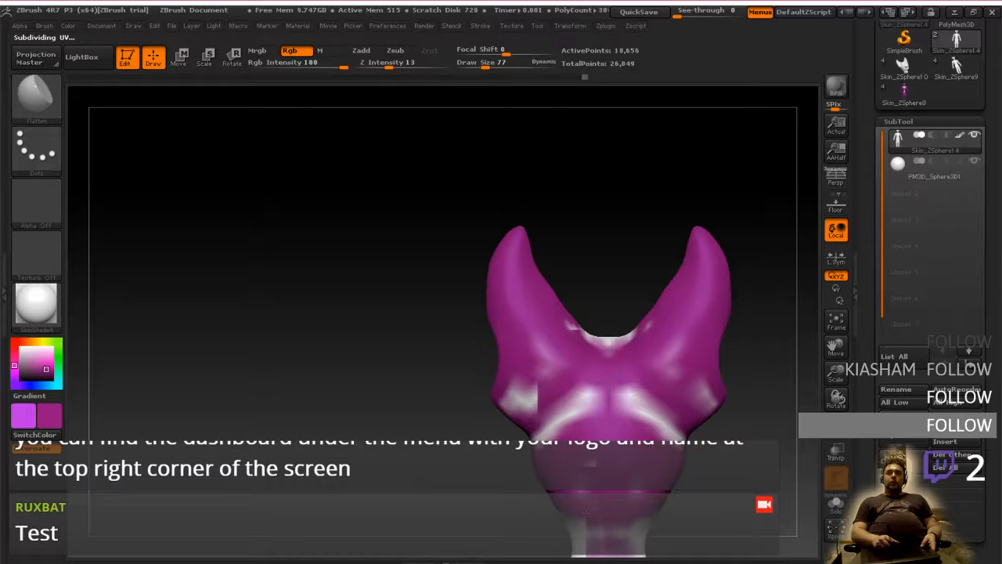
pyautogui.moveTo(598, 408); pyautogui.dragTo(683, 400, button='right')
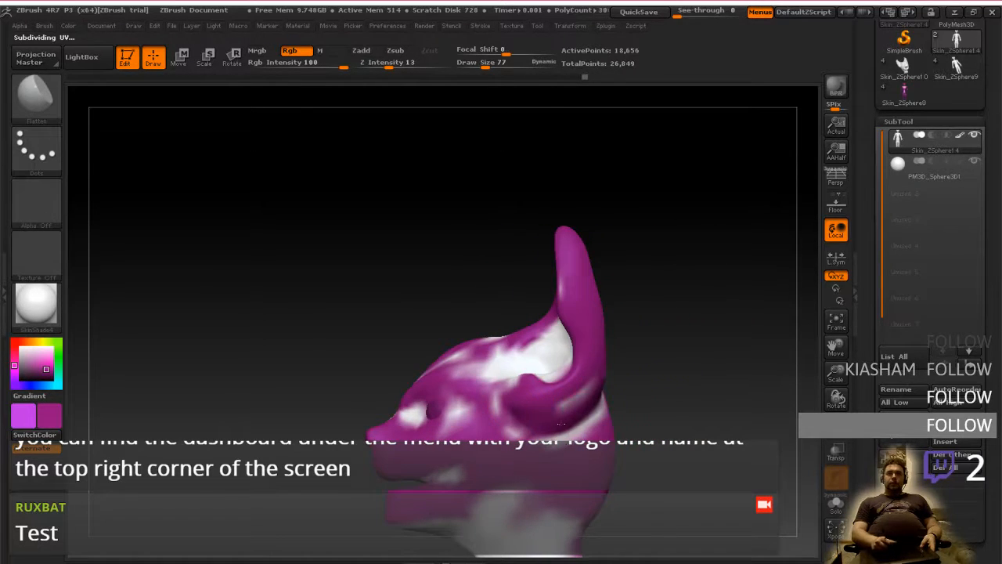
# With a Draw Size of 49, paint magenta over the white creases behind the ears and on the back of the head
pyautogui.moveTo(560, 423)
pyautogui.mouseDown(button='right')
pyautogui.moveTo(580, 427)
pyautogui.moveTo(537, 422)
pyautogui.mouseUp(button='right')
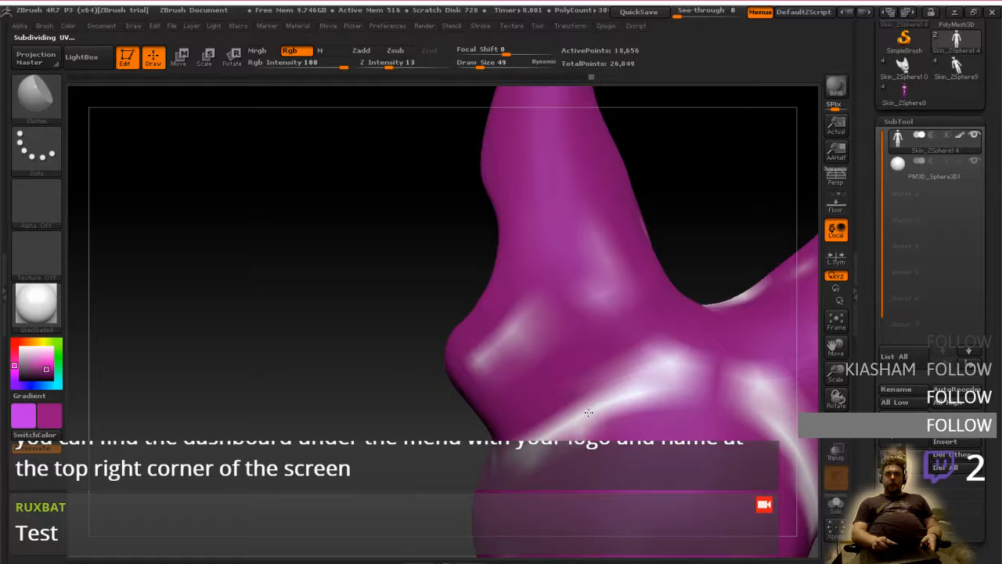
pyautogui.moveTo(589, 413); pyautogui.dragTo(563, 414, button='right')
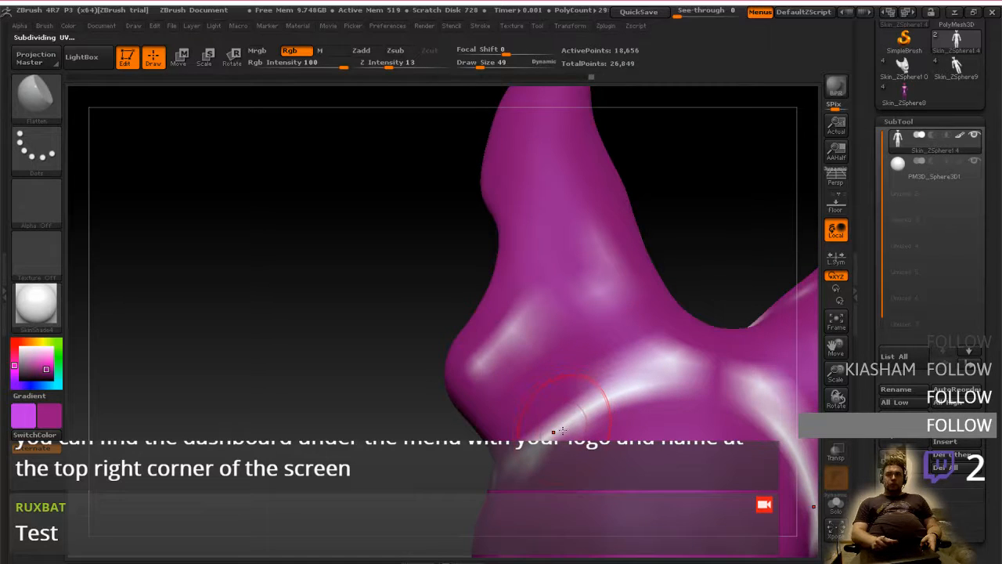
pyautogui.moveTo(605, 399); pyautogui.dragTo(692, 365)
pyautogui.keyDown('ctrl'); pyautogui.moveTo(661, 415); pyautogui.dragTo(615, 350, button='right'); pyautogui.keyUp('ctrl')
pyautogui.moveTo(664, 434)
pyautogui.mouseDown(button='right')
pyautogui.moveTo(541, 431)
pyautogui.moveTo(665, 461)
pyautogui.moveTo(675, 492)
pyautogui.moveTo(647, 540)
pyautogui.moveTo(621, 449)
pyautogui.mouseUp(button='right')
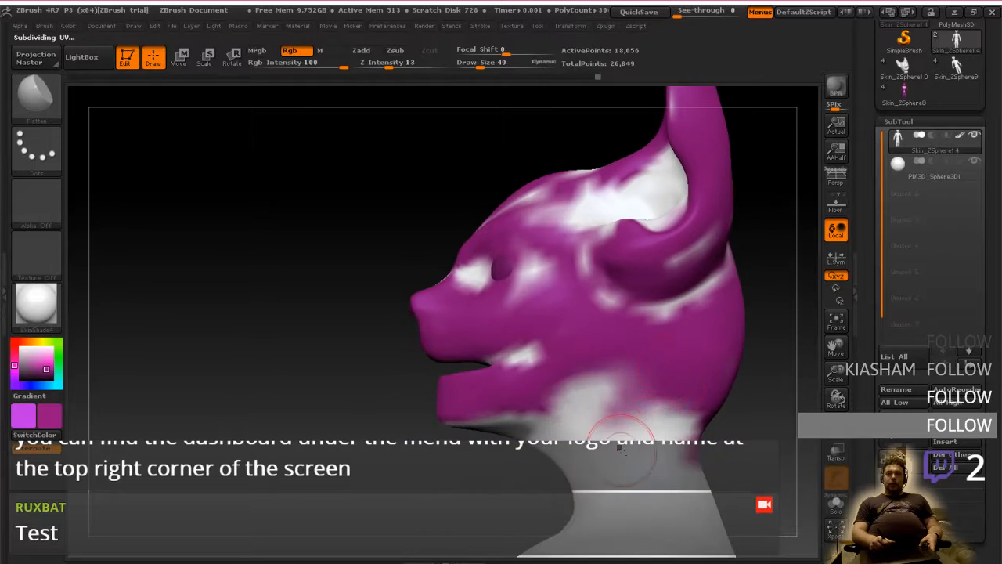
# Paint the side of the neck and the area under the jaw magenta, down towards the shoulders
pyautogui.moveTo(584, 419); pyautogui.dragTo(628, 460)
pyautogui.moveTo(611, 458); pyautogui.dragTo(659, 459, button='right')
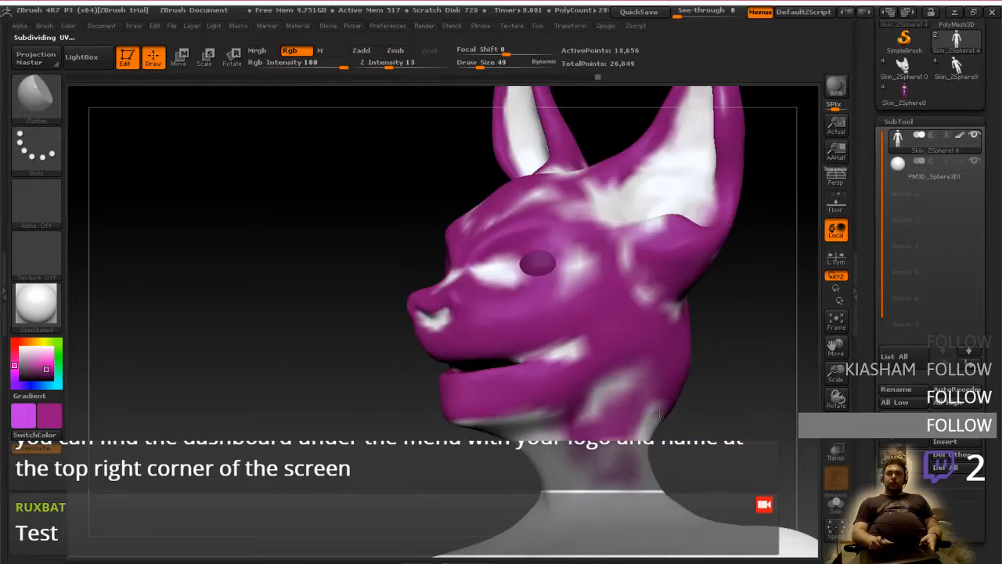
pyautogui.moveTo(549, 450)
pyautogui.mouseDown()
pyautogui.moveTo(549, 493)
pyautogui.moveTo(607, 462)
pyautogui.moveTo(610, 513)
pyautogui.moveTo(548, 532)
pyautogui.moveTo(665, 501)
pyautogui.mouseUp()
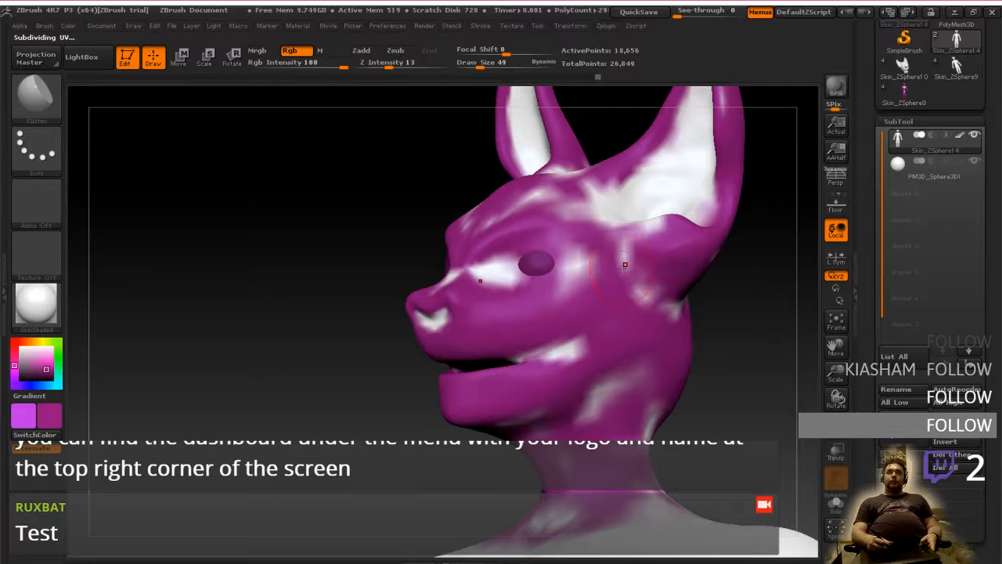
# Display the polygon wireframe over the painted head and check it from the side
pyautogui.click(839, 439)
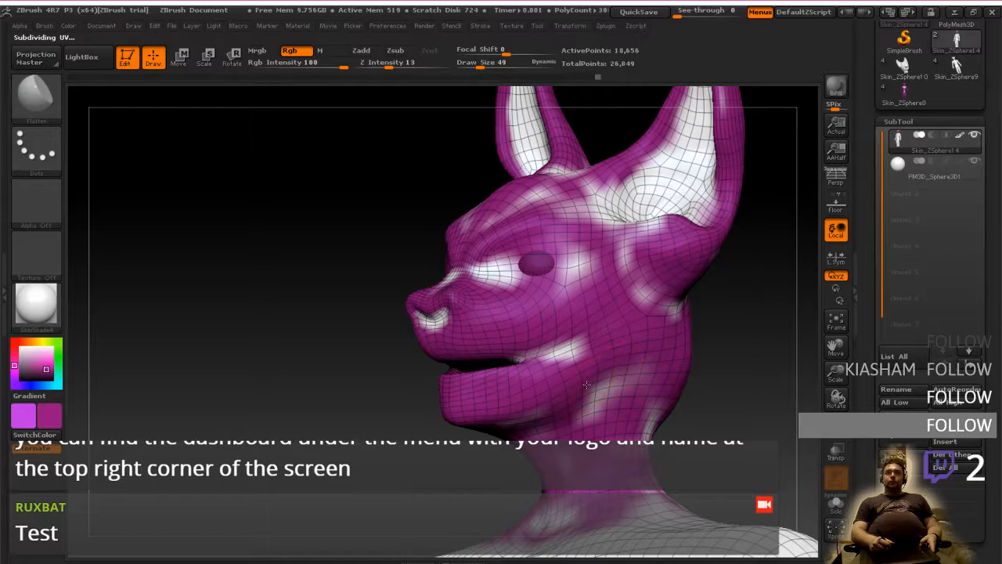
pyautogui.moveTo(550, 356); pyautogui.dragTo(558, 354, button='right')
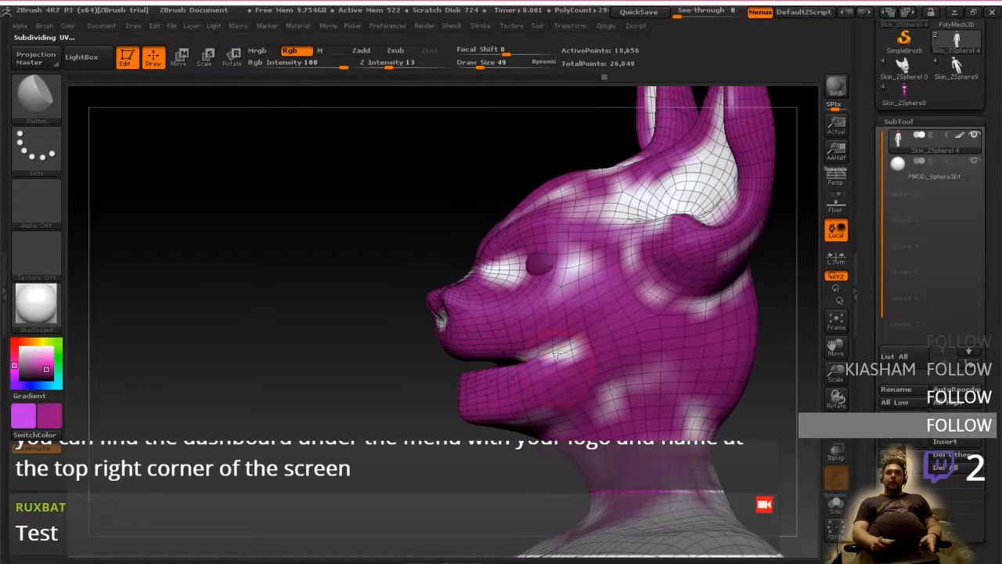
pyautogui.moveTo(569, 320); pyautogui.dragTo(597, 311, button='right')
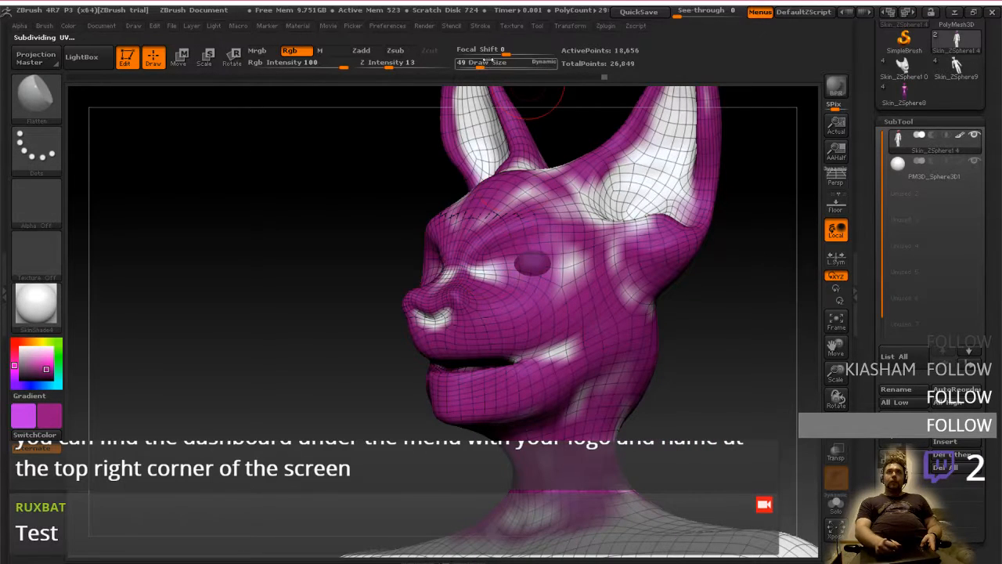
# Set Focal Shift to -39 and Draw Size to 84, and paint the nostrils, nose bridge and inner eye corners magenta
pyautogui.moveTo(509, 52); pyautogui.dragTo(486, 51)
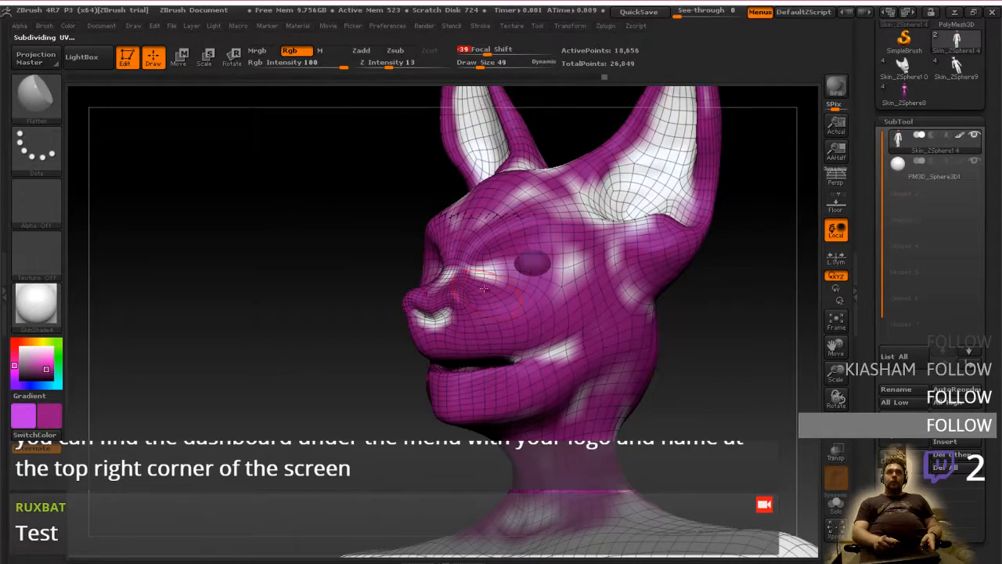
pyautogui.moveTo(492, 276); pyautogui.dragTo(461, 267, button='right')
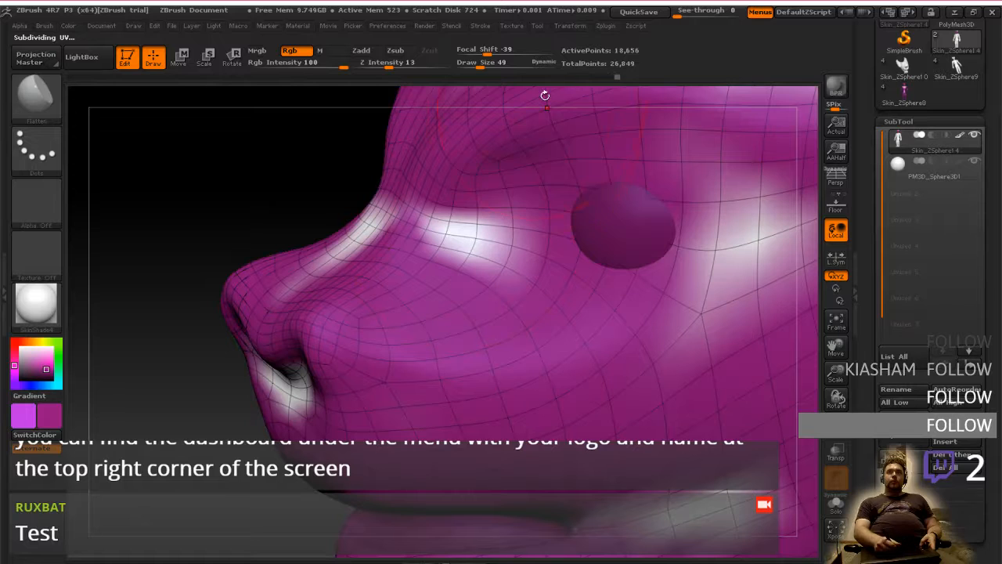
pyautogui.moveTo(476, 67); pyautogui.dragTo(488, 67)
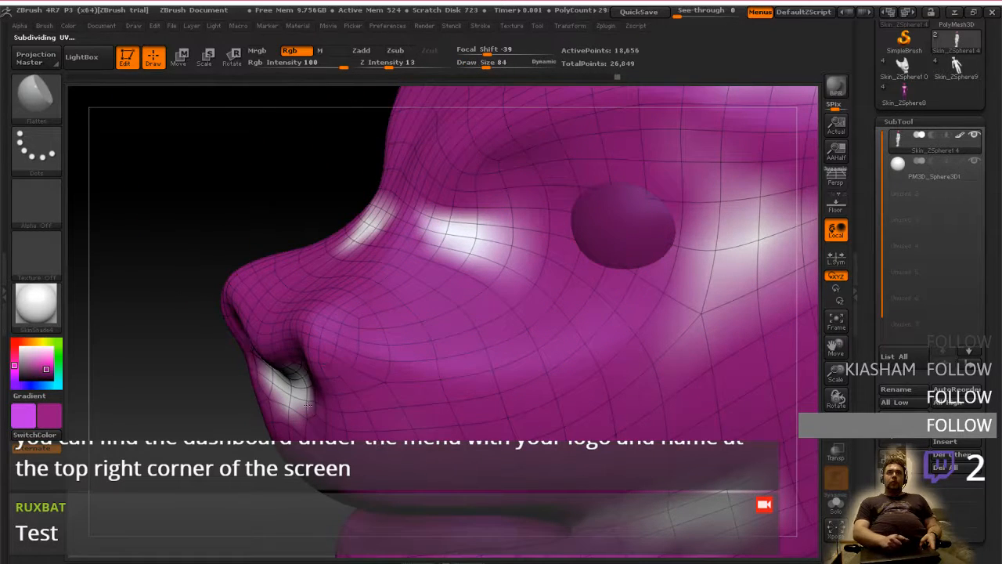
pyautogui.moveTo(308, 405)
pyautogui.mouseDown()
pyautogui.moveTo(286, 383)
pyautogui.moveTo(334, 378)
pyautogui.mouseUp()
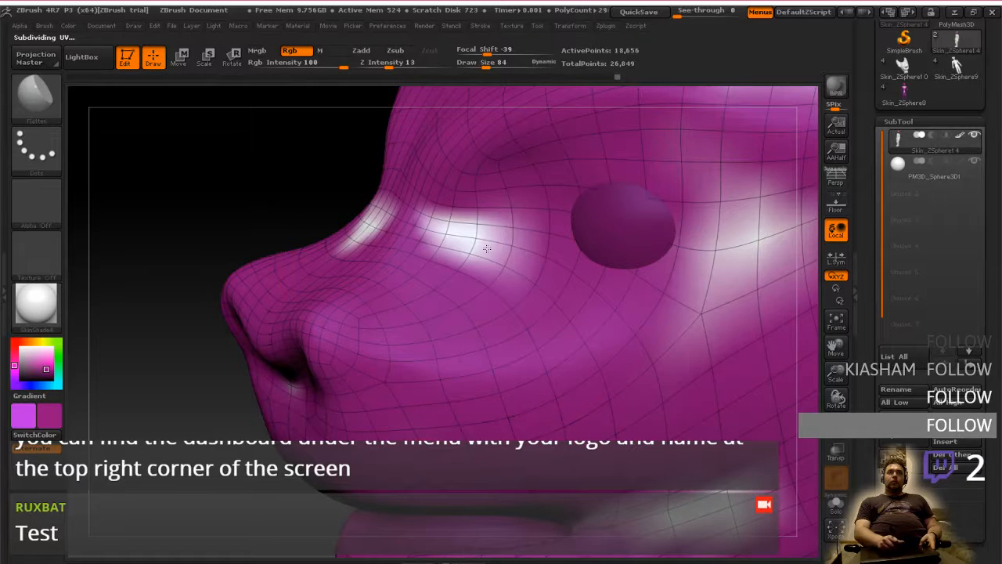
pyautogui.moveTo(188, 212); pyautogui.dragTo(396, 244)
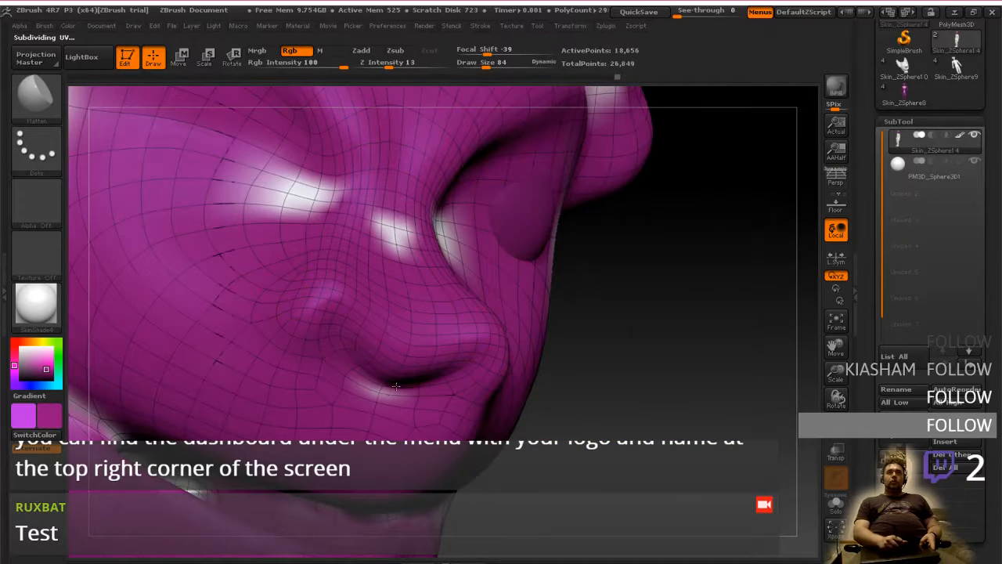
pyautogui.moveTo(673, 251); pyautogui.dragTo(541, 242)
pyautogui.moveTo(728, 238)
pyautogui.mouseDown()
pyautogui.moveTo(508, 234)
pyautogui.moveTo(548, 227)
pyautogui.moveTo(538, 300)
pyautogui.mouseUp()
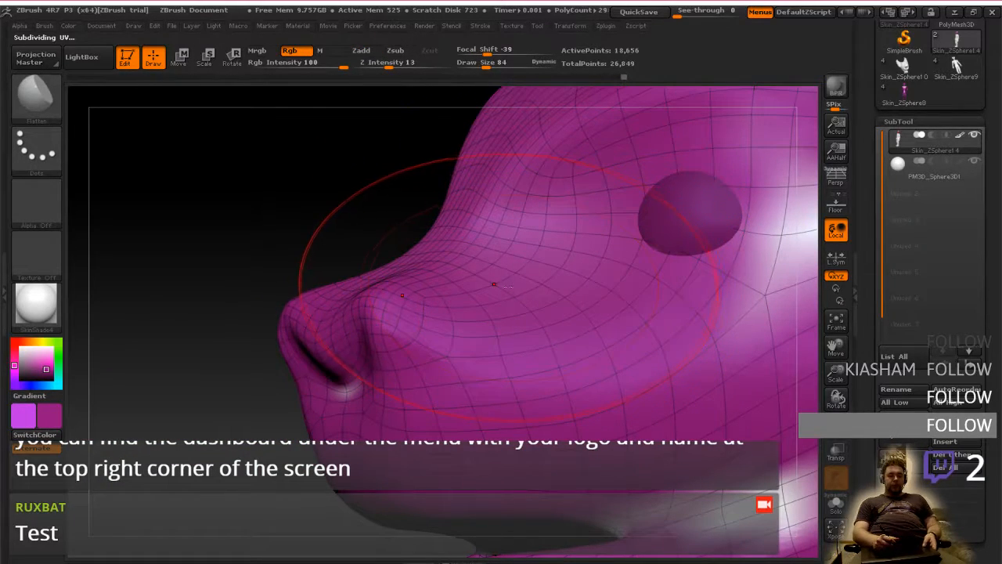
# Set the Draw Size to 88 and paint magenta over the white patches behind the eye and around the ear base
pyautogui.press(']')
pyautogui.press(']')
pyautogui.press(']')
pyautogui.press(']')
pyautogui.press('[')
pyautogui.press('[')
pyautogui.press('[')
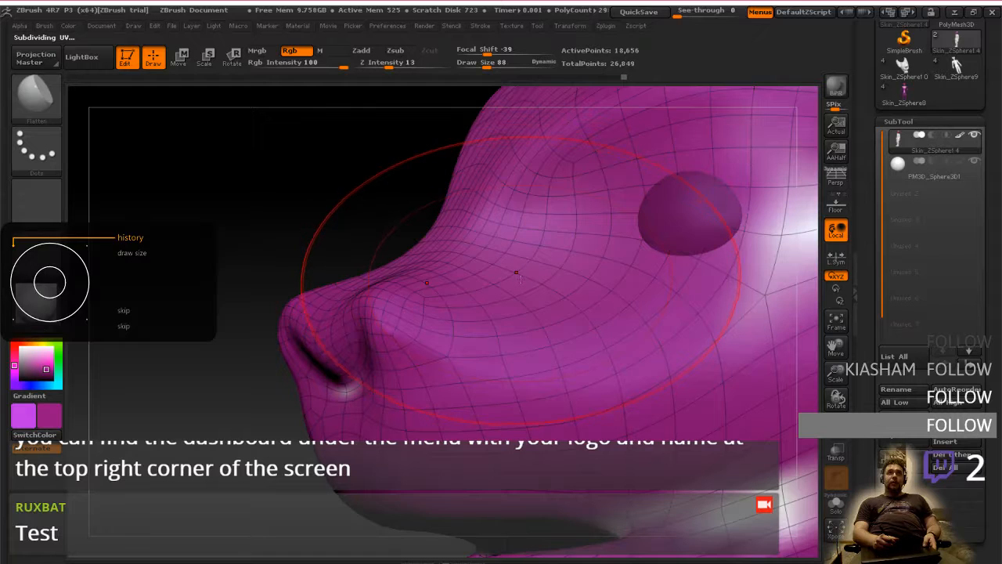
pyautogui.keyDown('ctrl'); pyautogui.moveTo(625, 407); pyautogui.dragTo(637, 366, button='right'); pyautogui.keyUp('ctrl')
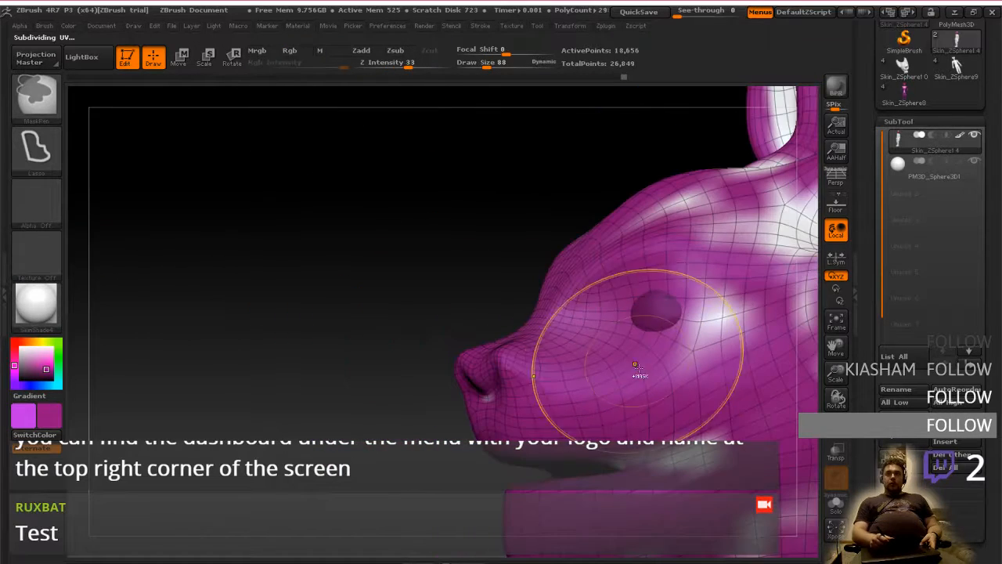
pyautogui.keyDown('shift'); pyautogui.moveTo(698, 443); pyautogui.dragTo(684, 454); pyautogui.keyUp('shift')
pyautogui.keyDown('alt'); pyautogui.moveTo(689, 462); pyautogui.dragTo(581, 358, button='right'); pyautogui.keyUp('alt')
pyautogui.keyDown('shift'); pyautogui.moveTo(649, 432); pyautogui.dragTo(668, 468); pyautogui.keyUp('shift')
pyautogui.keyDown('shift'); pyautogui.moveTo(708, 438); pyautogui.dragTo(732, 426); pyautogui.keyUp('shift')
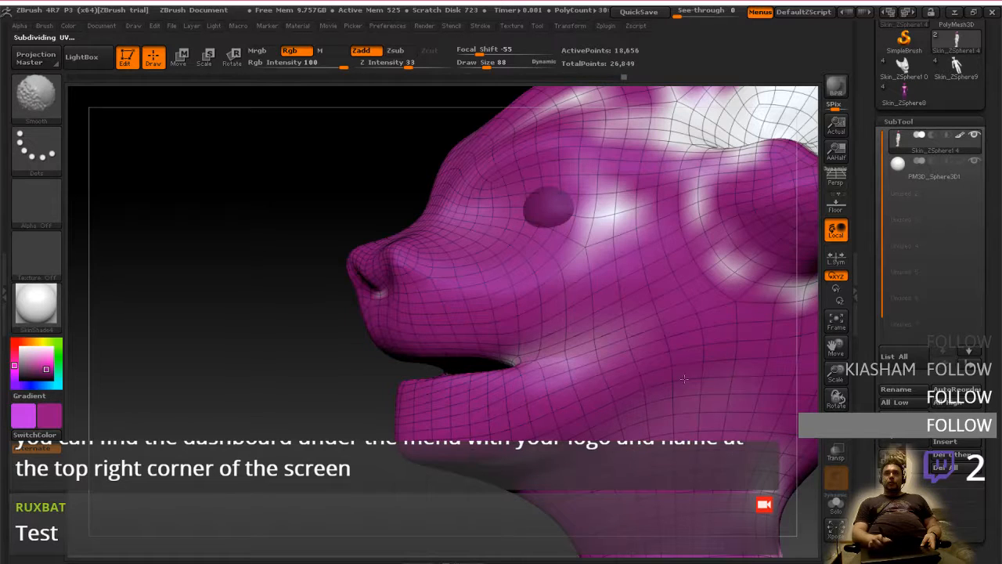
pyautogui.moveTo(604, 213)
pyautogui.keyDown('shift'); pyautogui.mouseDown()
pyautogui.moveTo(654, 202)
pyautogui.moveTo(752, 307)
pyautogui.mouseUp(); pyautogui.keyUp('shift')
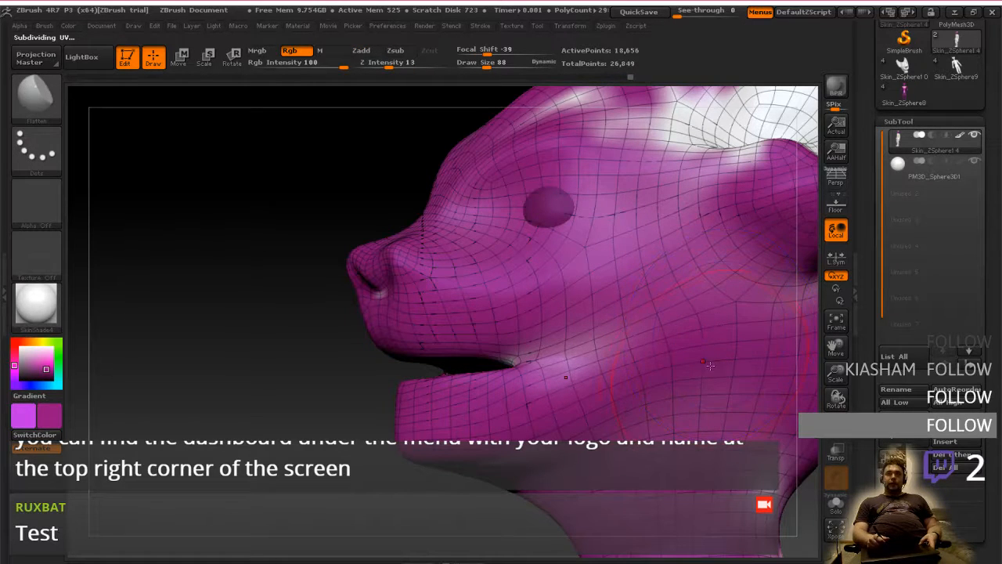
# Touch up the magenta colouring along the neck, the jaw and the cheek beside the mouth corner
pyautogui.moveTo(709, 365)
pyautogui.keyDown('alt'); pyautogui.mouseDown(button='right')
pyautogui.moveTo(577, 251)
pyautogui.moveTo(502, 216)
pyautogui.moveTo(479, 181)
pyautogui.mouseUp(button='right'); pyautogui.keyUp('alt')
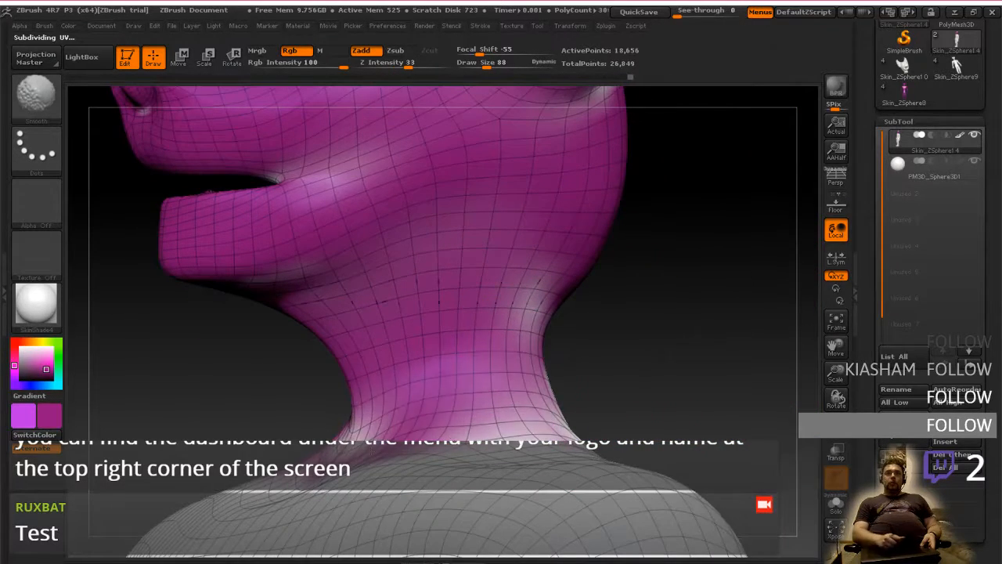
pyautogui.keyDown('shift'); pyautogui.moveTo(375, 438); pyautogui.dragTo(461, 404); pyautogui.keyUp('shift')
pyautogui.keyDown('shift'); pyautogui.moveTo(484, 267); pyautogui.dragTo(523, 346, button='right'); pyautogui.keyUp('shift')
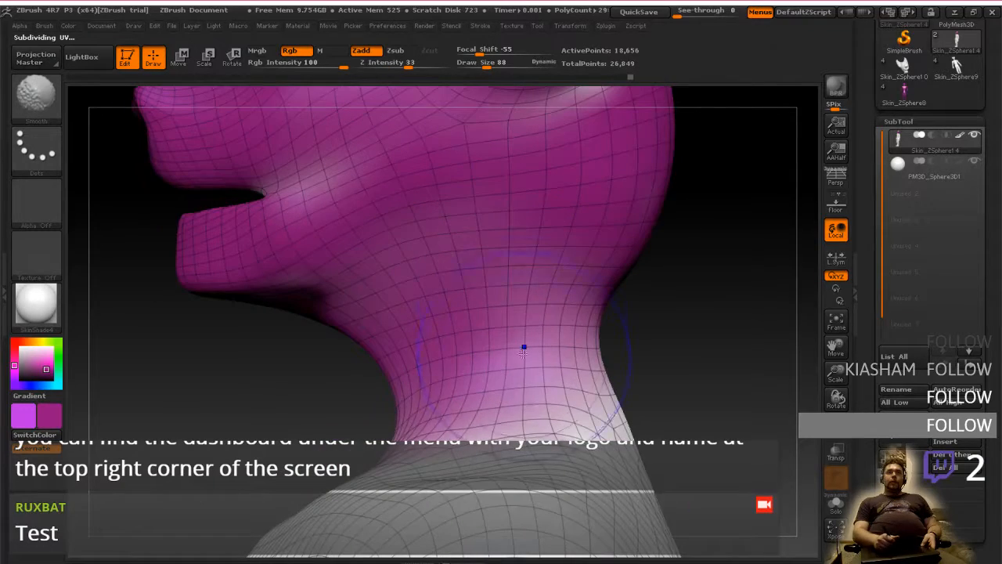
pyautogui.moveTo(517, 293)
pyautogui.keyDown('alt'); pyautogui.mouseDown(button='right')
pyautogui.moveTo(509, 357)
pyautogui.moveTo(521, 424)
pyautogui.moveTo(589, 429)
pyautogui.moveTo(502, 444)
pyautogui.moveTo(530, 390)
pyautogui.moveTo(801, 216)
pyautogui.mouseUp(button='right'); pyautogui.keyUp('alt')
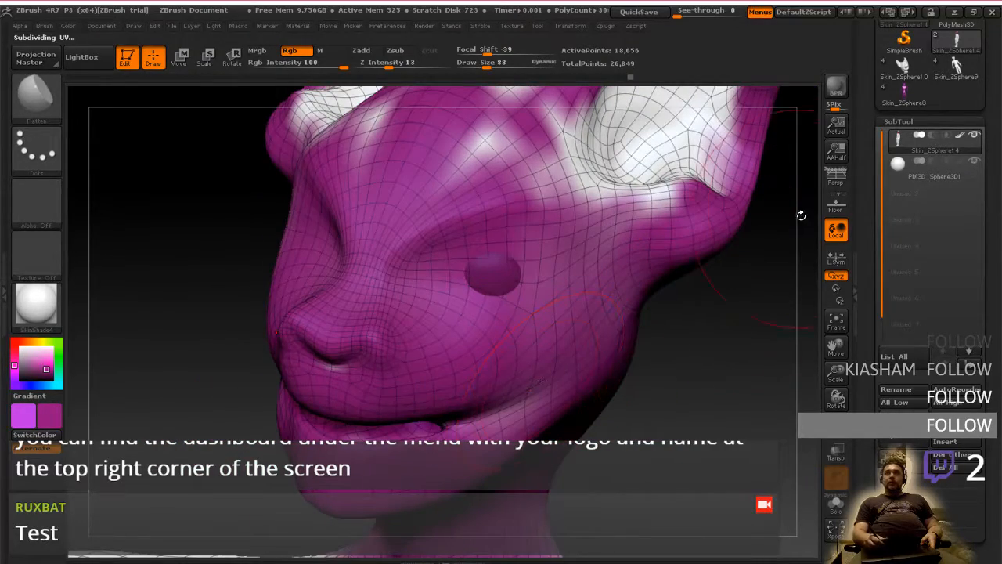
pyautogui.moveTo(519, 340)
pyautogui.mouseDown(button='right')
pyautogui.moveTo(448, 342)
pyautogui.moveTo(513, 352)
pyautogui.moveTo(482, 362)
pyautogui.moveTo(573, 394)
pyautogui.moveTo(564, 372)
pyautogui.mouseUp(button='right')
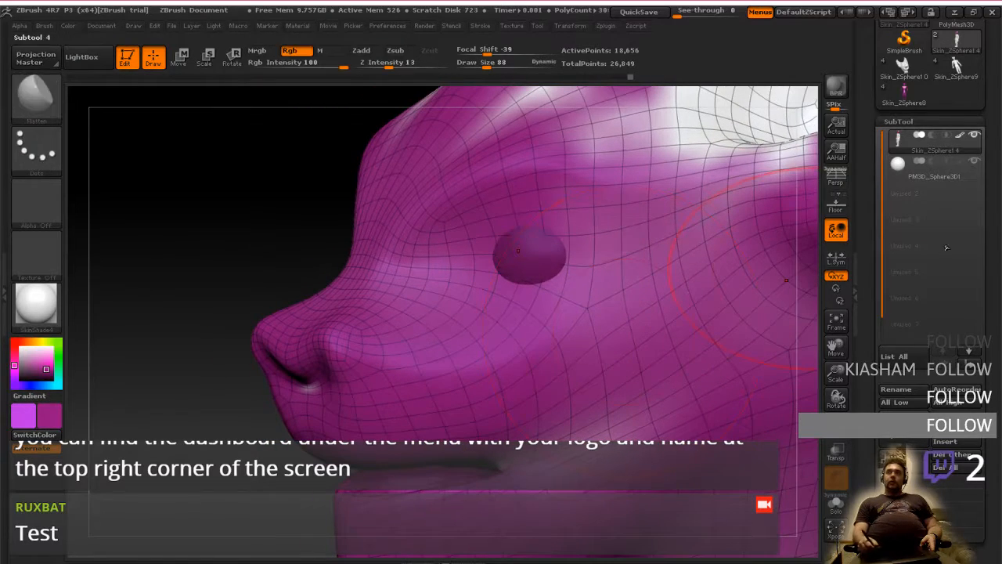
# Check the subtool list and examine the painted head and ears from the side and front for unpainted areas
pyautogui.moveTo(986, 269); pyautogui.dragTo(985, 354)
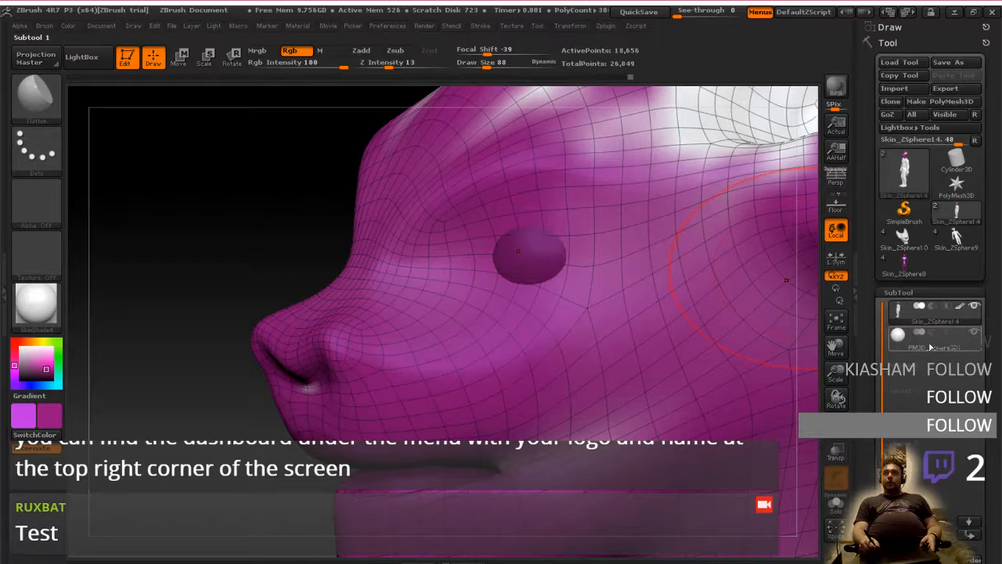
pyautogui.moveTo(609, 425)
pyautogui.keyDown('ctrl'); pyautogui.mouseDown(button='right')
pyautogui.moveTo(601, 385)
pyautogui.moveTo(611, 400)
pyautogui.moveTo(615, 383)
pyautogui.moveTo(555, 328)
pyautogui.moveTo(577, 383)
pyautogui.moveTo(578, 368)
pyautogui.moveTo(579, 400)
pyautogui.moveTo(581, 384)
pyautogui.mouseUp(button='right'); pyautogui.keyUp('ctrl')
pyautogui.moveTo(581, 383)
pyautogui.keyDown('alt'); pyautogui.mouseDown(button='right')
pyautogui.moveTo(576, 329)
pyautogui.moveTo(595, 384)
pyautogui.mouseUp(button='right'); pyautogui.keyUp('alt')
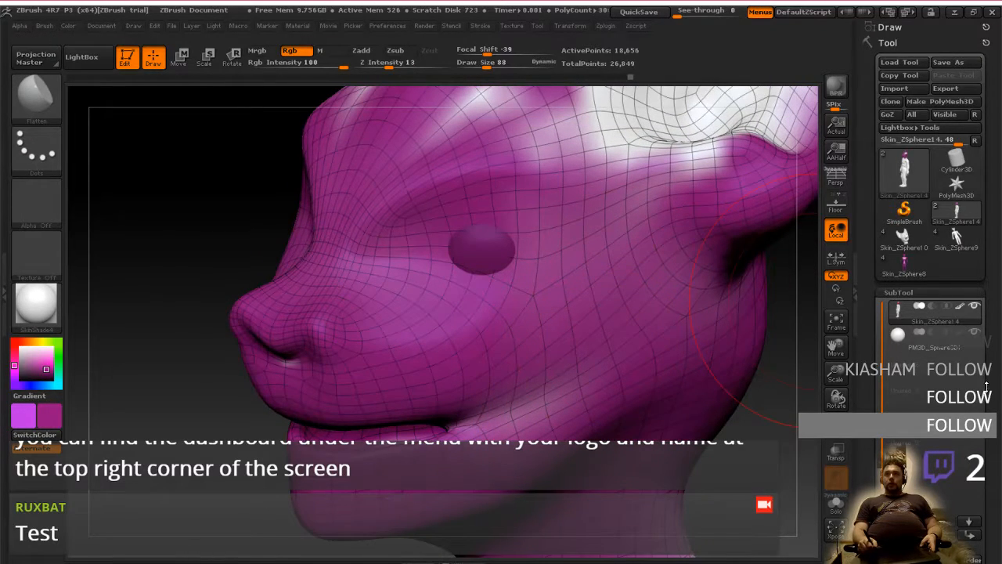
pyautogui.moveTo(988, 391); pyautogui.dragTo(996, 296)
pyautogui.keyDown('ctrl'); pyautogui.moveTo(641, 428); pyautogui.dragTo(624, 375, button='right'); pyautogui.keyUp('ctrl')
pyautogui.keyDown('ctrl'); pyautogui.moveTo(526, 393); pyautogui.dragTo(543, 347, button='right'); pyautogui.keyUp('ctrl')
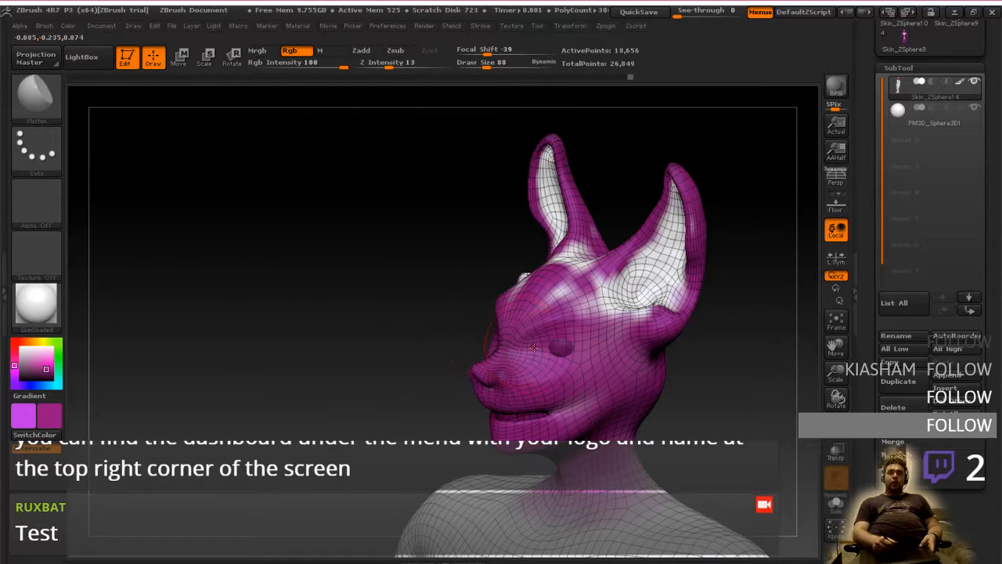
pyautogui.keyDown('shift'); pyautogui.moveTo(534, 347); pyautogui.dragTo(561, 401, button='right'); pyautogui.keyUp('shift')
pyautogui.moveTo(548, 314)
pyautogui.keyDown('alt'); pyautogui.mouseDown(button='right')
pyautogui.moveTo(562, 408)
pyautogui.moveTo(556, 318)
pyautogui.moveTo(698, 307)
pyautogui.mouseUp(button='right'); pyautogui.keyUp('alt')
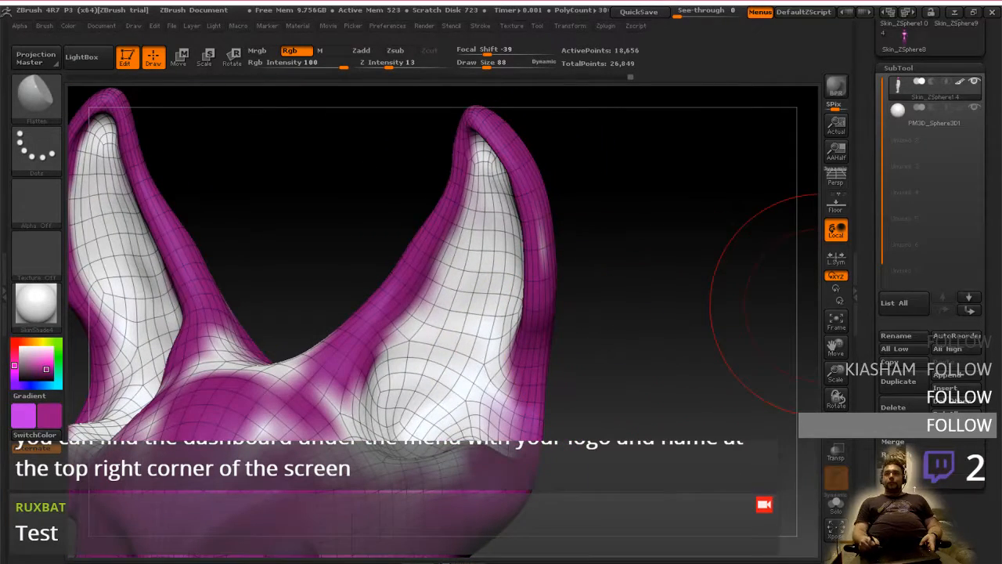
# Choose a pink paint colour, set Focal Shift to 33 and paint pink across the lower inner ears
pyautogui.click(913, 498)
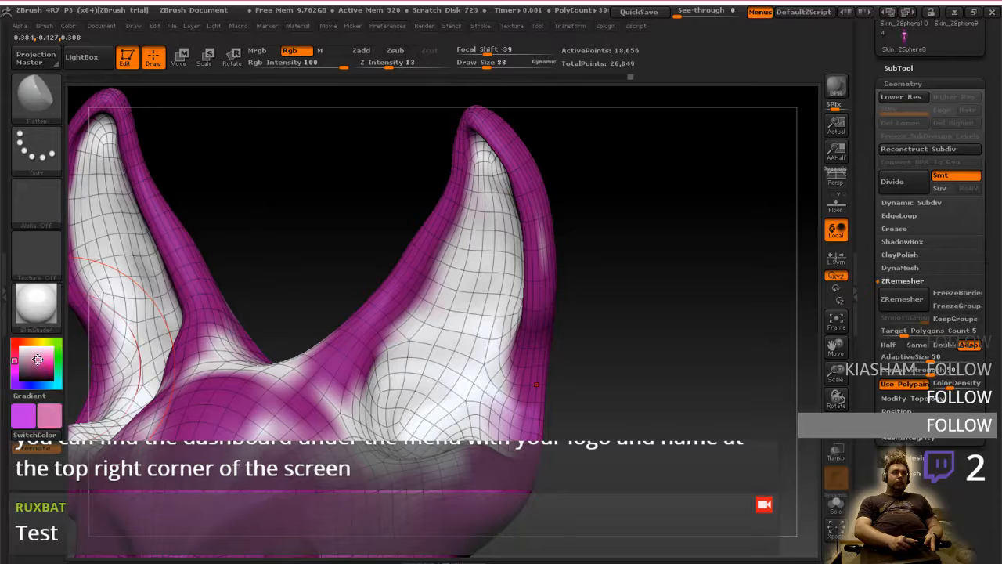
pyautogui.hotkey('ctrl', 'd')
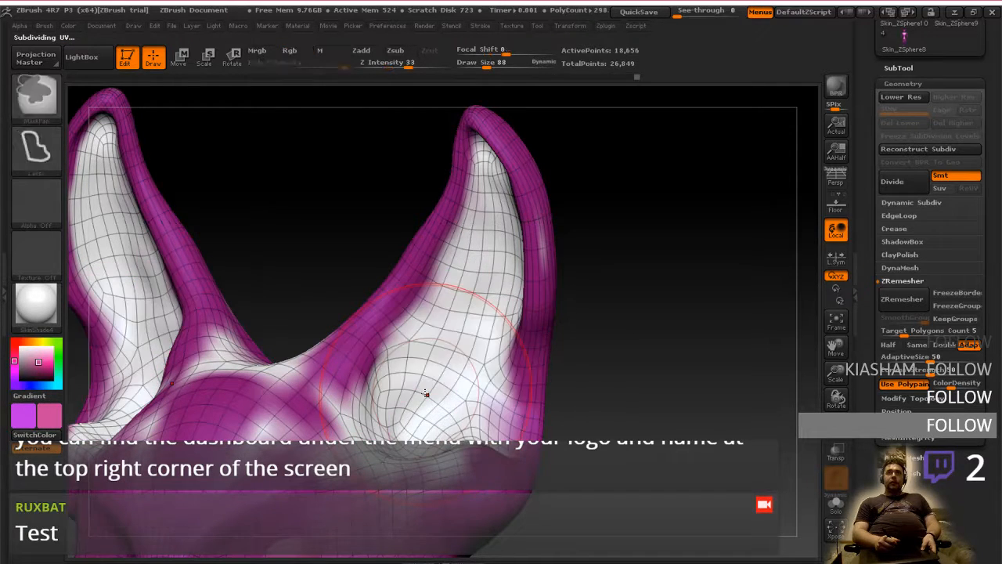
pyautogui.moveTo(487, 52); pyautogui.dragTo(530, 62)
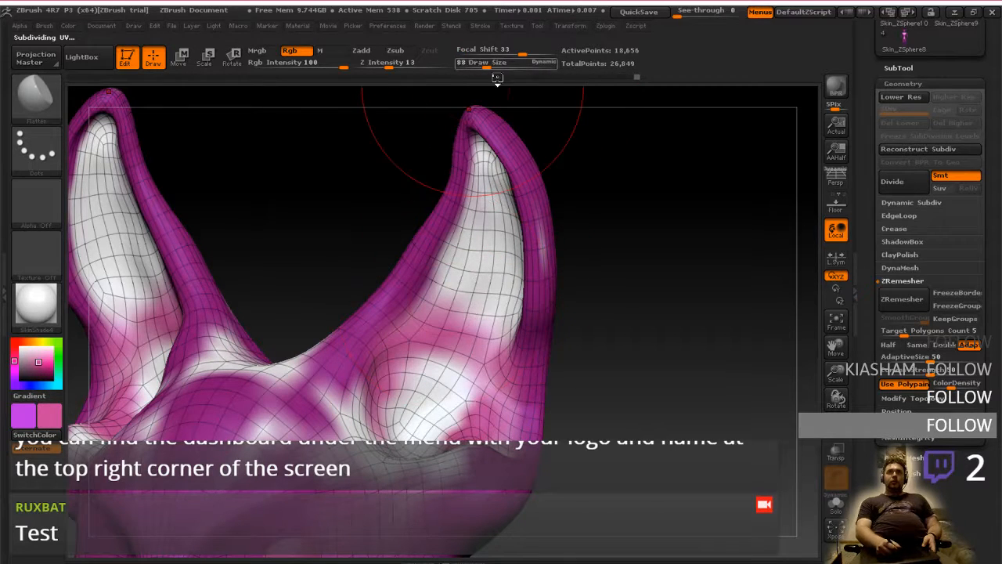
pyautogui.moveTo(438, 380); pyautogui.dragTo(428, 397)
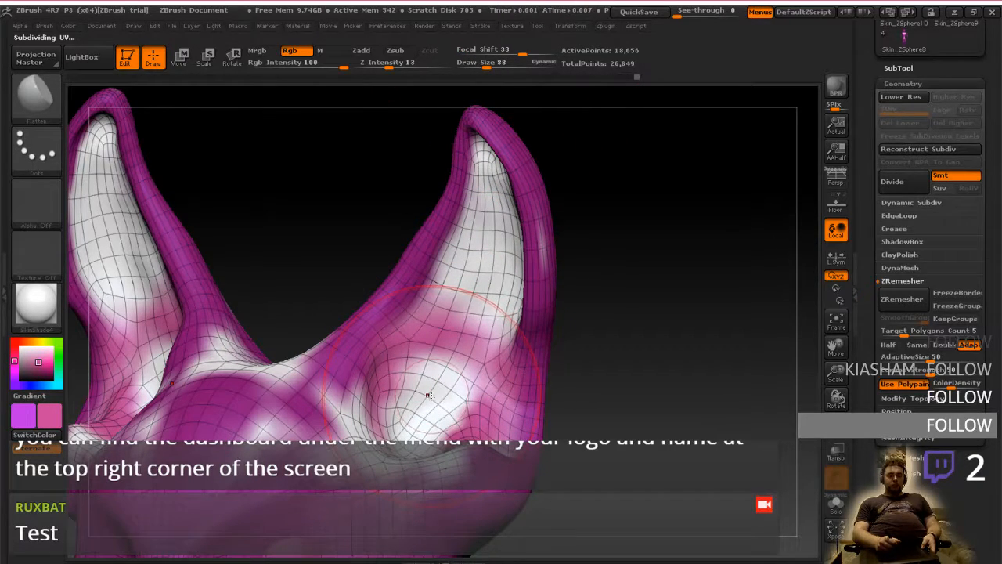
# Reduce the Draw Size to 32 and paint pink into the white hollow at the base of the inner ears
pyautogui.press(']')
pyautogui.press(']')
pyautogui.press('[')
pyautogui.press('[')
pyautogui.press('[')
pyautogui.press('[')
pyautogui.press('[')
pyautogui.press('[')
pyautogui.press('[')
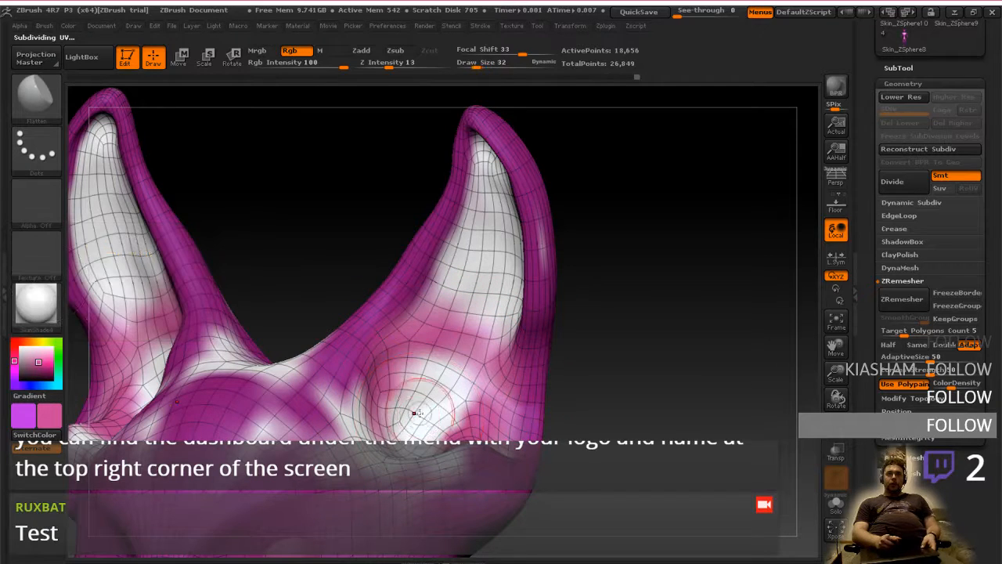
pyautogui.moveTo(401, 430); pyautogui.dragTo(403, 430)
pyautogui.moveTo(415, 404); pyautogui.dragTo(410, 434, button='right')
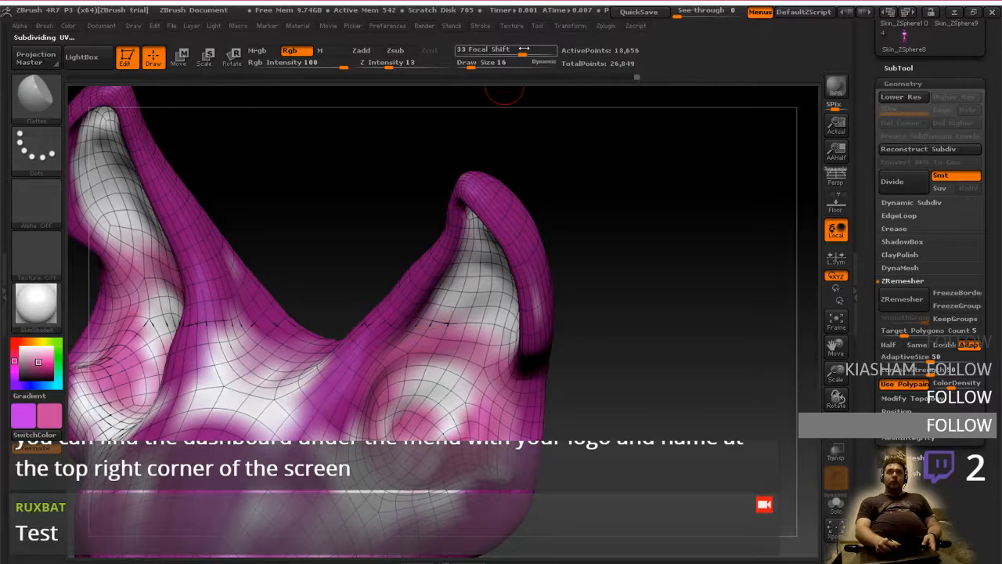
# Extend the pink colouring up through the middle of the inner ears
pyautogui.click(480, 65)
pyautogui.moveTo(438, 375)
pyautogui.mouseDown()
pyautogui.moveTo(450, 395)
pyautogui.moveTo(418, 435)
pyautogui.moveTo(431, 419)
pyautogui.moveTo(454, 436)
pyautogui.moveTo(474, 393)
pyautogui.moveTo(448, 314)
pyautogui.mouseUp()
pyautogui.moveTo(474, 297)
pyautogui.mouseDown(button='right')
pyautogui.moveTo(481, 264)
pyautogui.moveTo(465, 276)
pyautogui.mouseUp(button='right')
pyautogui.moveTo(467, 277)
pyautogui.mouseDown()
pyautogui.moveTo(488, 276)
pyautogui.moveTo(452, 283)
pyautogui.moveTo(449, 274)
pyautogui.mouseUp()
# Set Focal Shift to 9 and Draw Size to 30, and paint pink up the inner ears towards the tips
pyautogui.moveTo(522, 53); pyautogui.dragTo(475, 66)
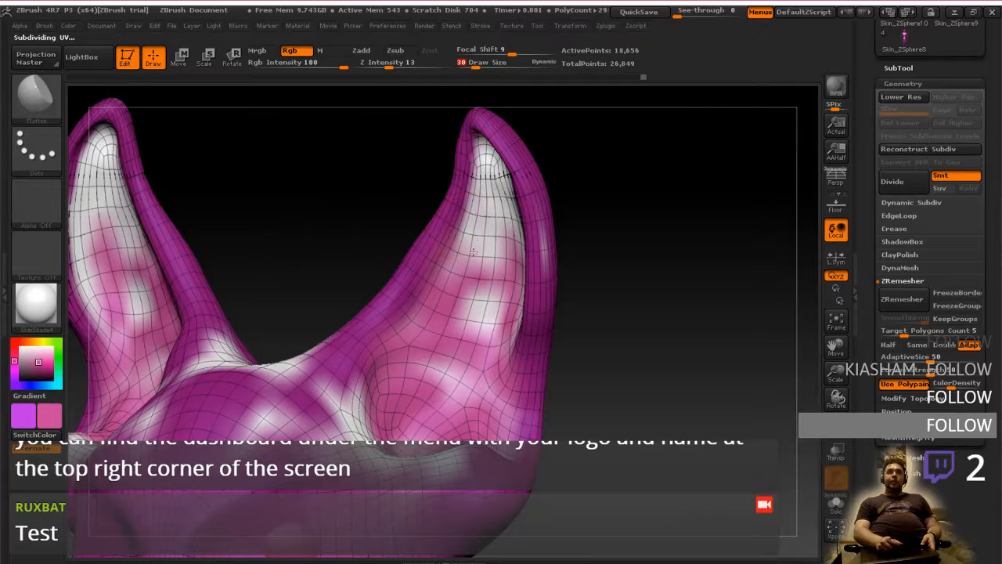
pyautogui.moveTo(477, 248); pyautogui.dragTo(502, 206)
pyautogui.moveTo(479, 243); pyautogui.dragTo(486, 217, button='right')
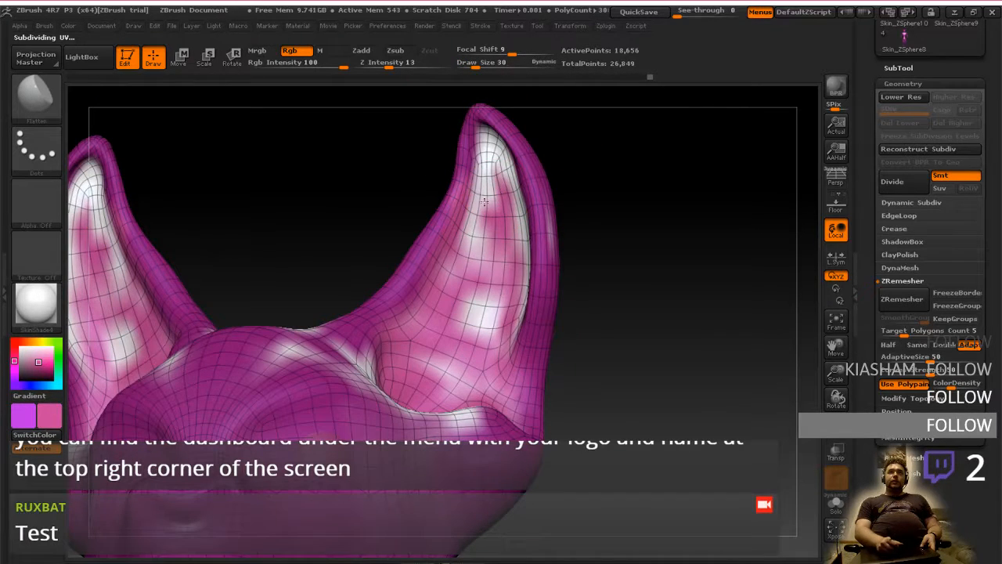
pyautogui.moveTo(482, 179); pyautogui.dragTo(488, 157)
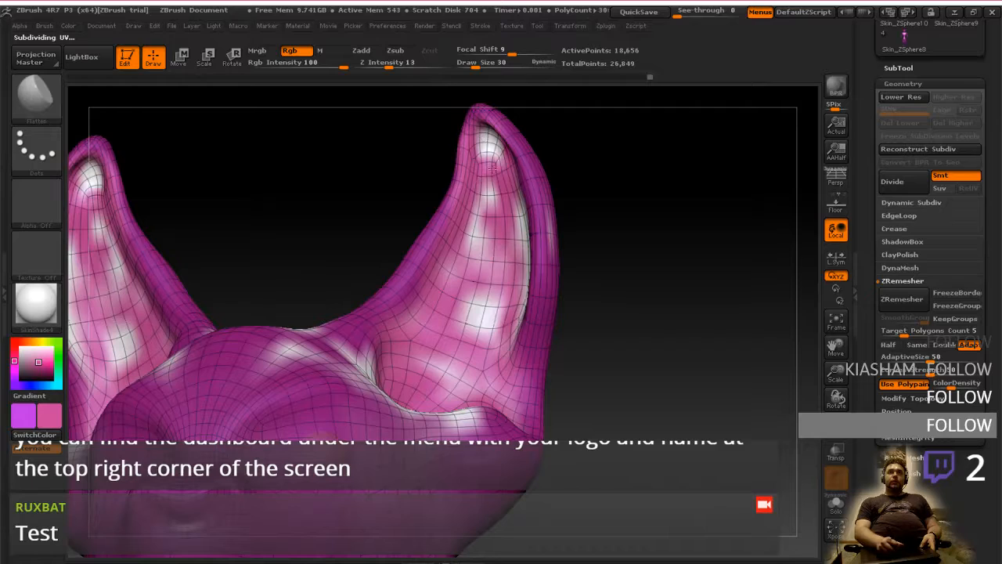
pyautogui.moveTo(487, 149); pyautogui.dragTo(486, 125, button='right')
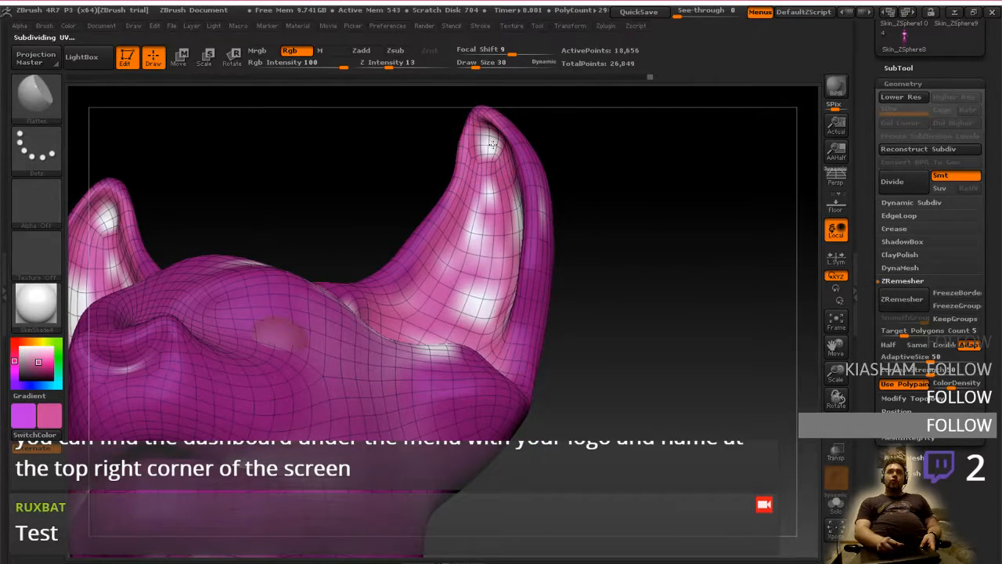
# Touch up the remaining white patches along the inner ears and in the ear hollows with pink
pyautogui.moveTo(490, 184); pyautogui.dragTo(479, 262)
pyautogui.moveTo(476, 262); pyautogui.dragTo(477, 304, button='right')
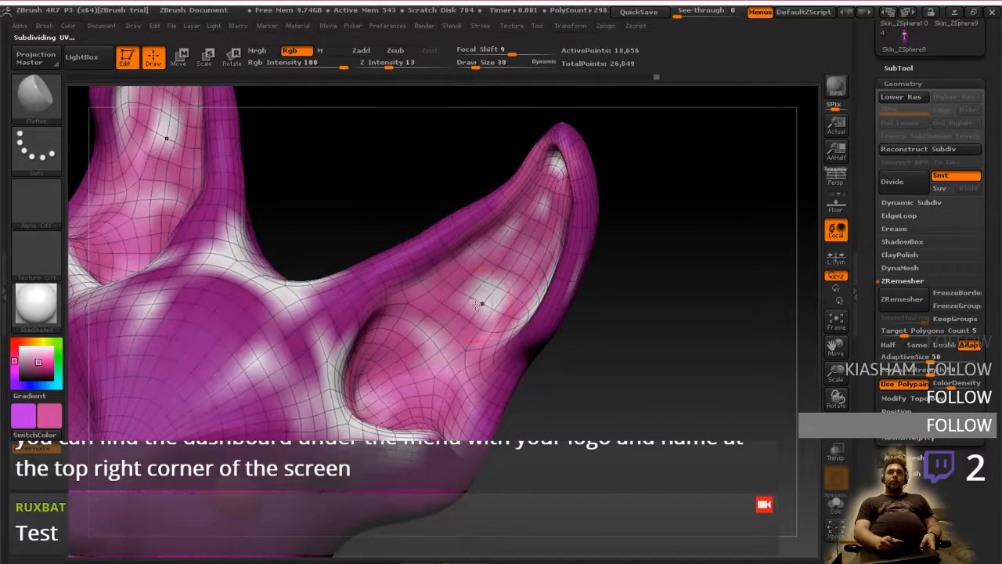
pyautogui.moveTo(436, 353)
pyautogui.mouseDown()
pyautogui.moveTo(430, 338)
pyautogui.moveTo(437, 345)
pyautogui.mouseUp()
pyautogui.moveTo(437, 345); pyautogui.dragTo(383, 376, button='right')
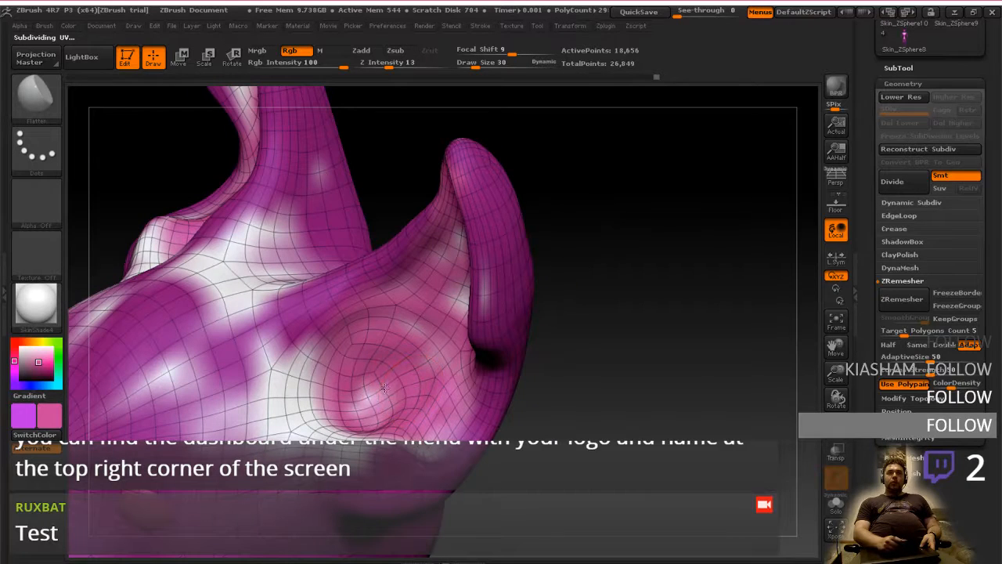
pyautogui.moveTo(383, 393); pyautogui.dragTo(392, 408)
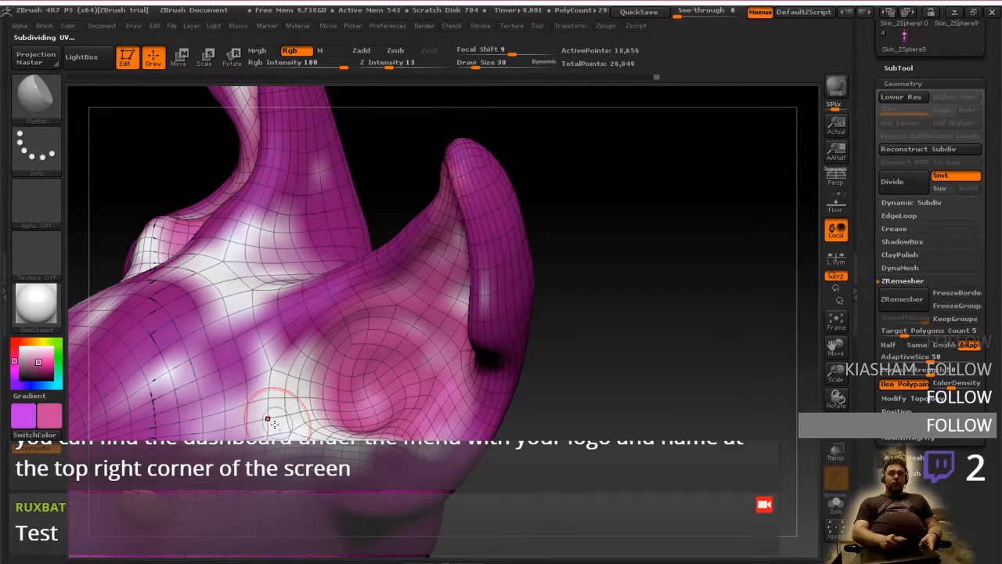
# Switch to violet and paint over the white patches on the forehead, between the ears and around the ear bases
pyautogui.moveTo(282, 410)
pyautogui.mouseDown()
pyautogui.moveTo(302, 426)
pyautogui.moveTo(368, 427)
pyautogui.mouseUp()
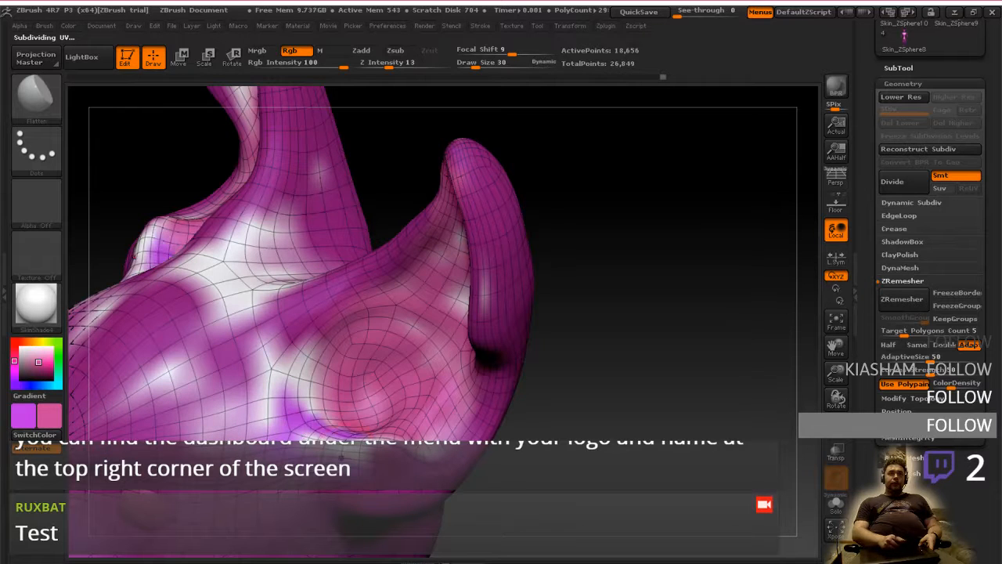
pyautogui.click(25, 410)
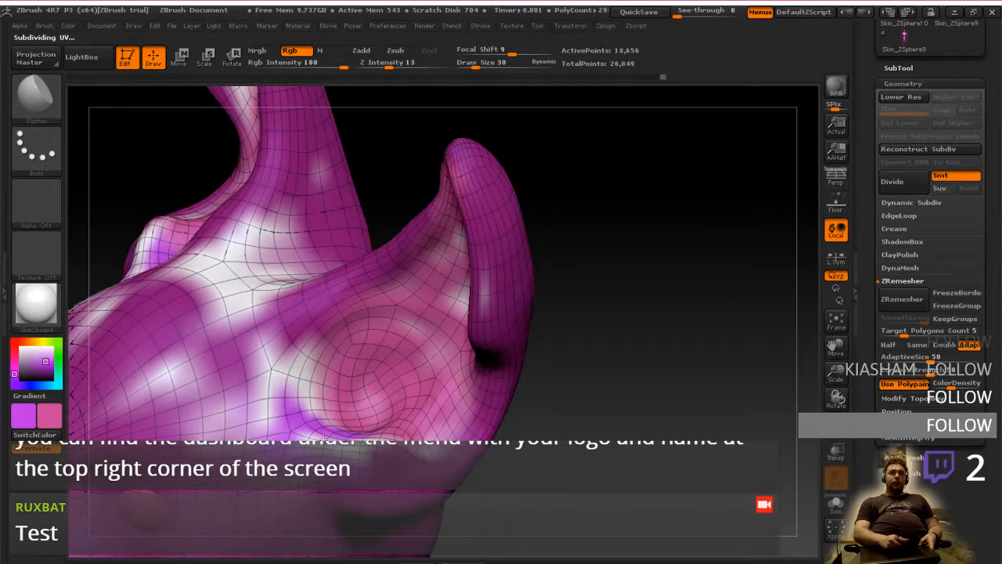
pyautogui.moveTo(223, 379)
pyautogui.mouseDown()
pyautogui.moveTo(251, 422)
pyautogui.moveTo(172, 368)
pyautogui.moveTo(274, 352)
pyautogui.moveTo(266, 270)
pyautogui.moveTo(243, 259)
pyautogui.moveTo(274, 241)
pyautogui.mouseUp()
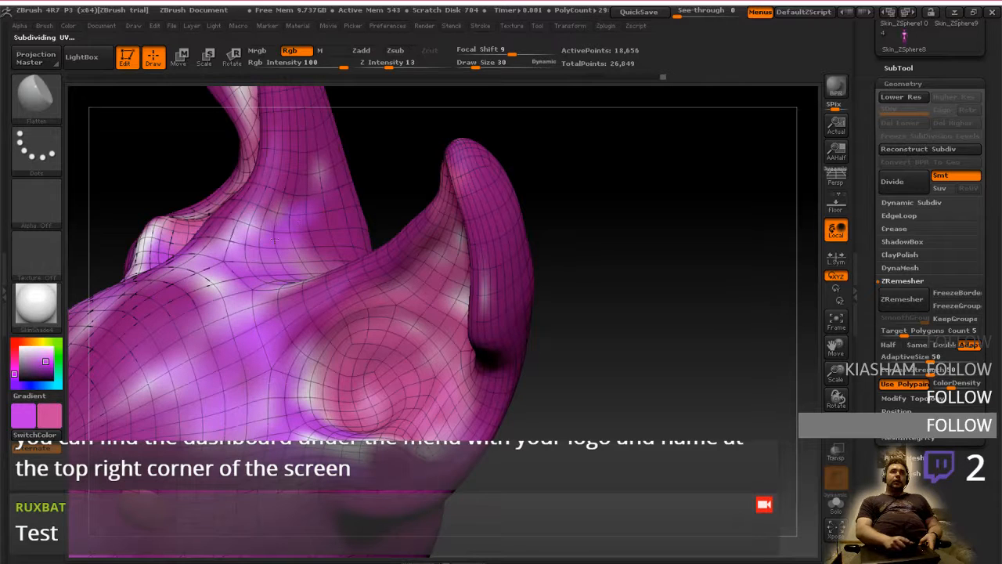
pyautogui.moveTo(224, 304); pyautogui.dragTo(134, 406)
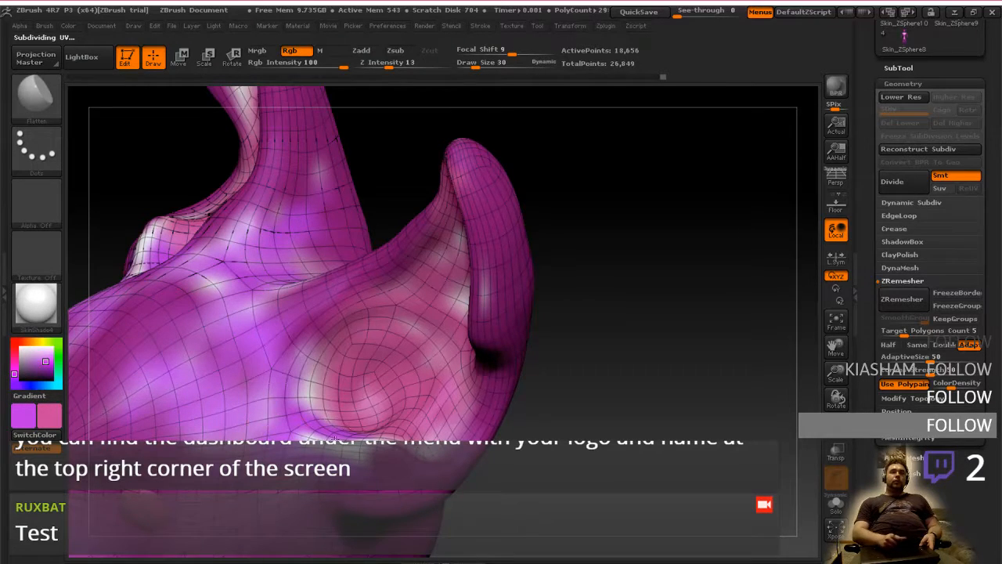
pyautogui.keyDown('shift'); pyautogui.moveTo(335, 438); pyautogui.dragTo(475, 316, button='right'); pyautogui.keyUp('shift')
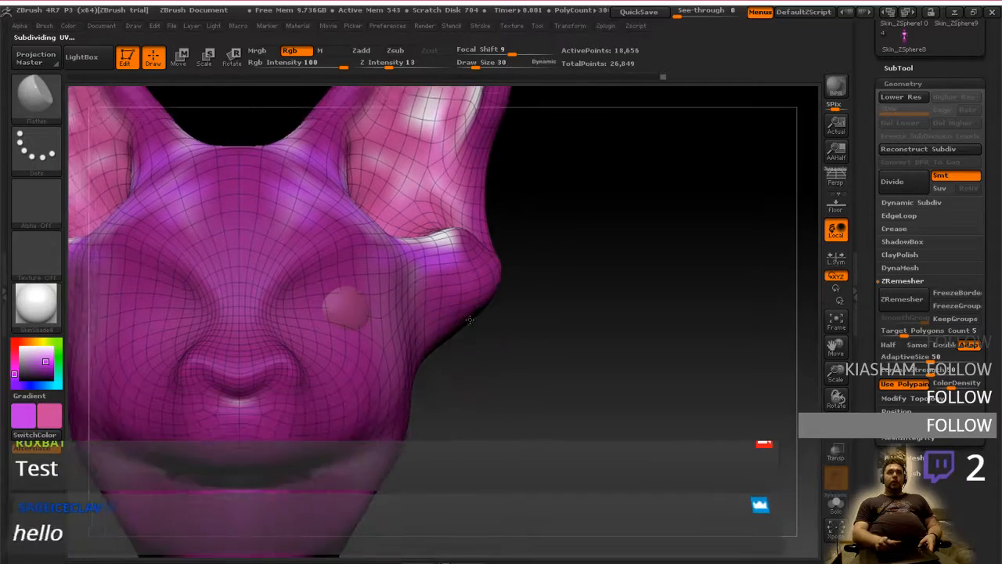
pyautogui.moveTo(454, 393)
pyautogui.keyDown('alt'); pyautogui.mouseDown(button='right')
pyautogui.moveTo(470, 358)
pyautogui.moveTo(428, 362)
pyautogui.moveTo(501, 350)
pyautogui.moveTo(477, 375)
pyautogui.mouseUp(button='right'); pyautogui.keyUp('alt')
# Hide the polygon wireframe and divide the head mesh twice, up to subdivision level 3
pyautogui.click(836, 423)
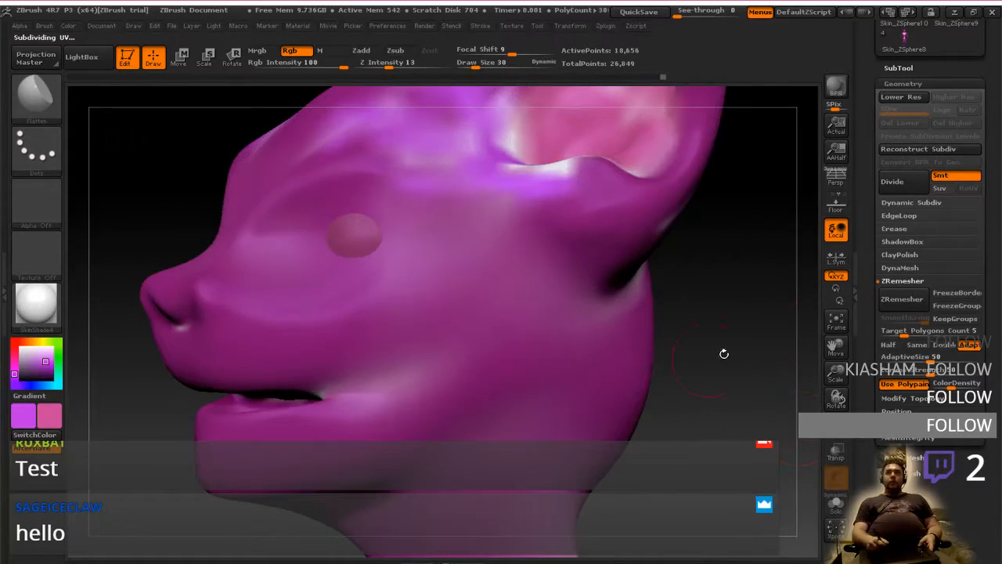
pyautogui.moveTo(944, 452)
pyautogui.mouseDown()
pyautogui.moveTo(944, 426)
pyautogui.moveTo(945, 452)
pyautogui.mouseUp()
pyautogui.click(911, 474)
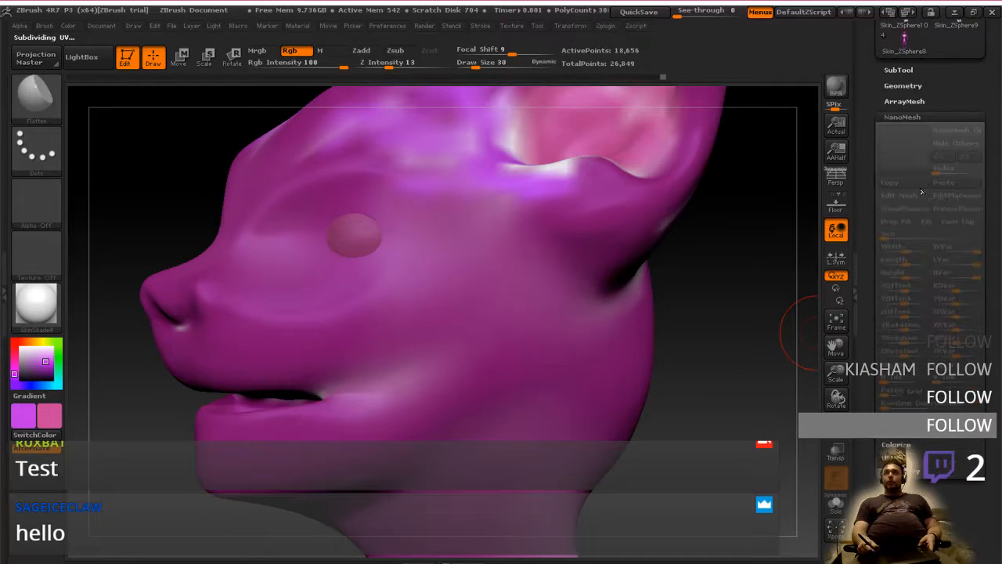
pyautogui.click(905, 86)
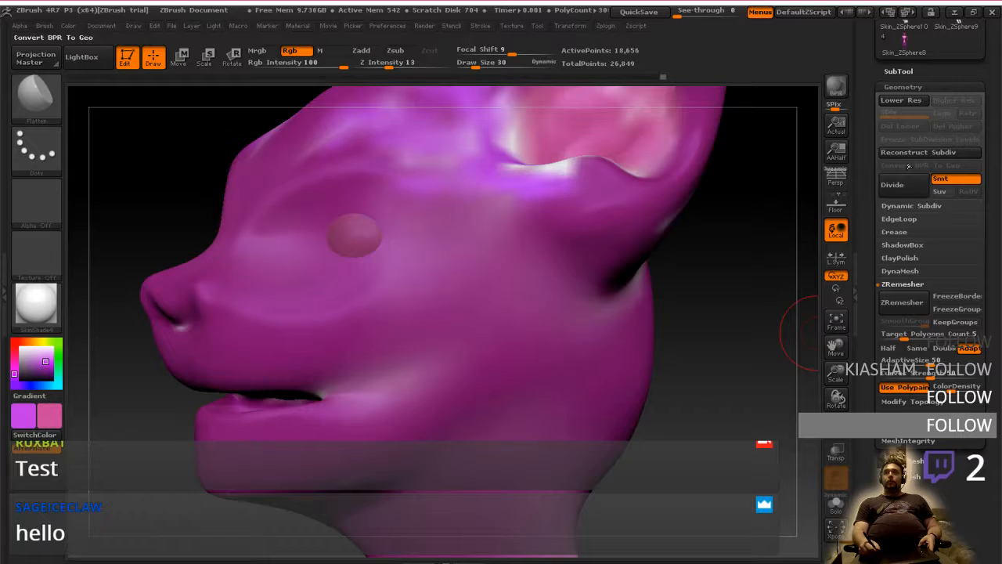
pyautogui.click(905, 186)
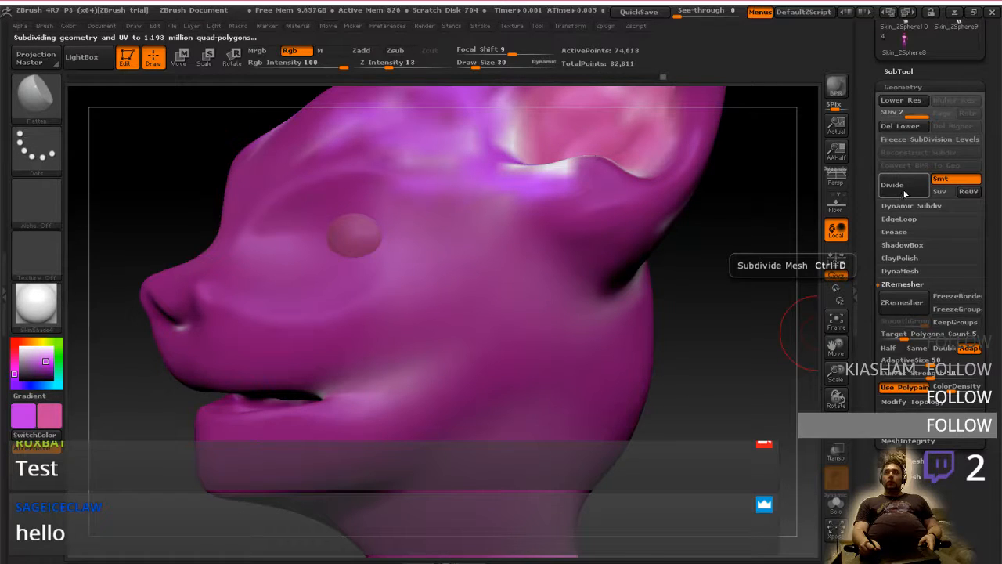
pyautogui.click(905, 192)
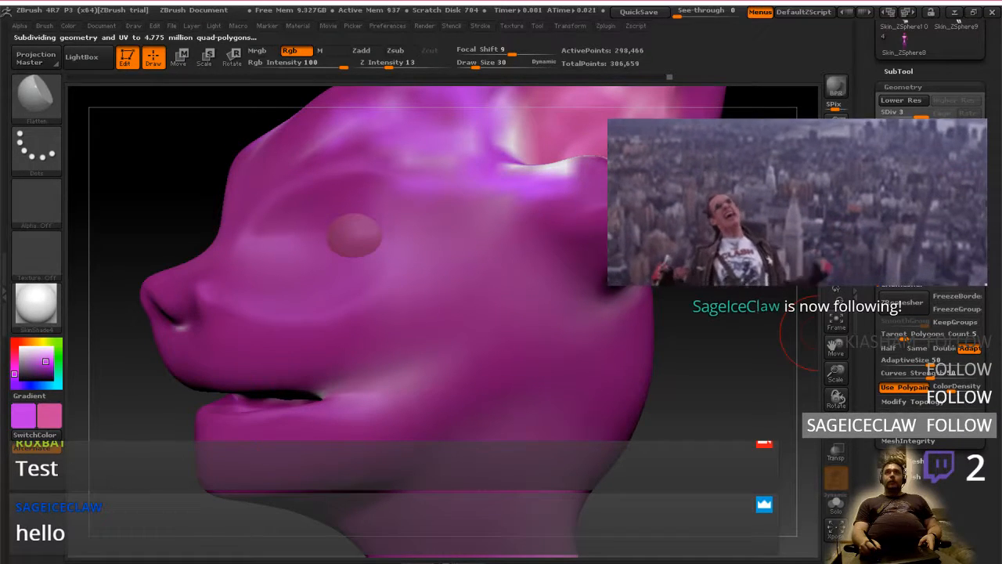
# Hide the mesh below the shoulders, keeping the head and neck visible, and check the mouth and cheek from the side
pyautogui.moveTo(455, 358); pyautogui.dragTo(508, 380, button='right')
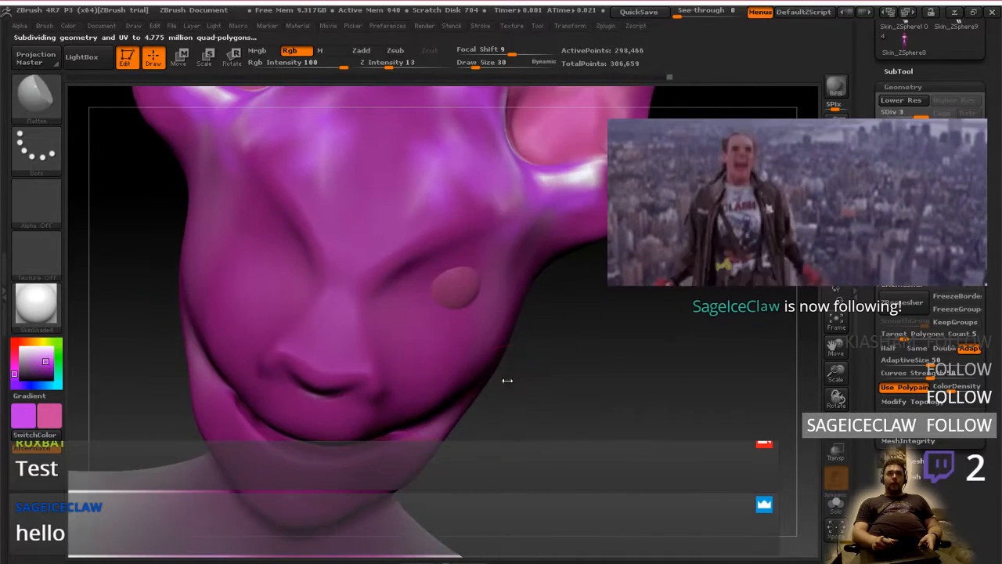
pyautogui.rightClick(508, 380)
pyautogui.moveTo(505, 368); pyautogui.dragTo(488, 359)
pyautogui.moveTo(503, 338)
pyautogui.mouseDown(button='right')
pyautogui.moveTo(477, 351)
pyautogui.moveTo(563, 386)
pyautogui.moveTo(569, 359)
pyautogui.moveTo(558, 353)
pyautogui.moveTo(762, 405)
pyautogui.mouseUp(button='right')
pyautogui.click(837, 441)
pyautogui.click(837, 441)
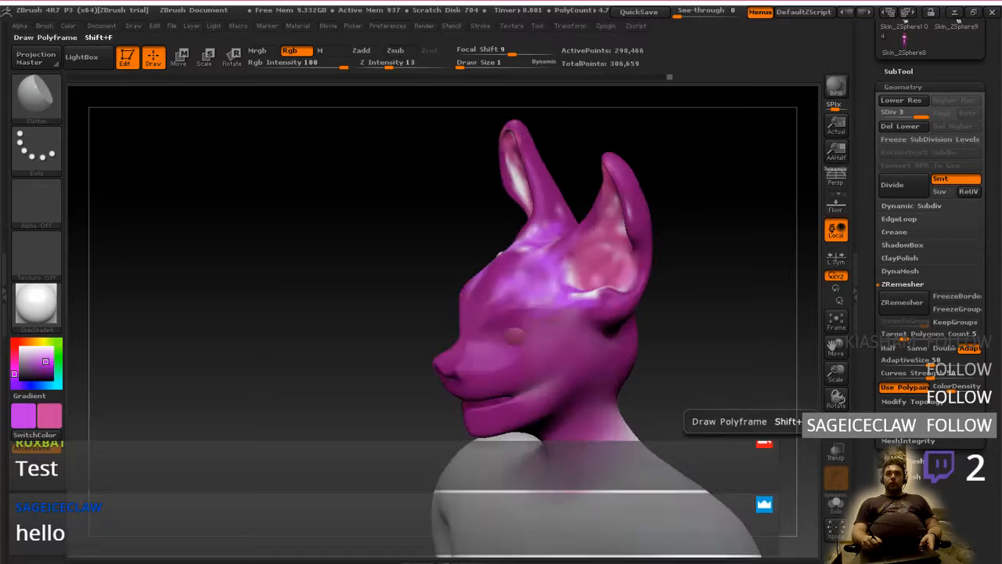
pyautogui.moveTo(436, 397)
pyautogui.keyDown('ctrl'); pyautogui.keyDown('shift'); pyautogui.mouseDown()
pyautogui.moveTo(474, 109)
pyautogui.moveTo(728, 309)
pyautogui.moveTo(501, 450)
pyautogui.mouseUp(); pyautogui.keyUp('shift'); pyautogui.keyUp('ctrl')
pyautogui.keyDown('ctrl'); pyautogui.keyDown('shift'); pyautogui.moveTo(578, 472); pyautogui.dragTo(432, 414); pyautogui.keyUp('shift'); pyautogui.keyUp('ctrl')
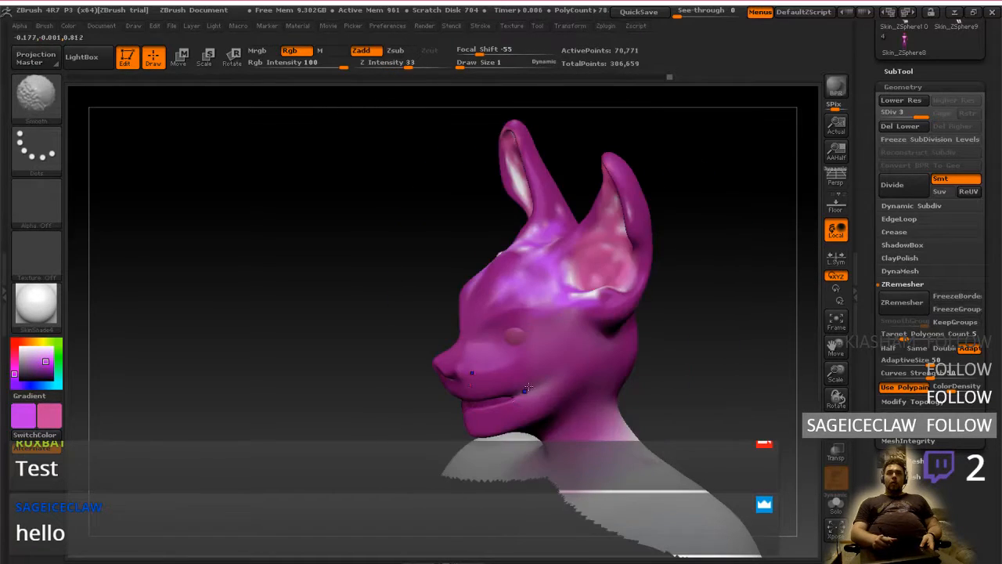
pyautogui.moveTo(513, 393)
pyautogui.keyDown('shift'); pyautogui.mouseDown(button='right')
pyautogui.moveTo(548, 355)
pyautogui.moveTo(619, 354)
pyautogui.moveTo(629, 404)
pyautogui.moveTo(587, 396)
pyautogui.mouseUp(button='right'); pyautogui.keyUp('shift')
pyautogui.keyDown('ctrl'); pyautogui.moveTo(581, 485); pyautogui.dragTo(578, 436, button='right'); pyautogui.keyUp('ctrl')
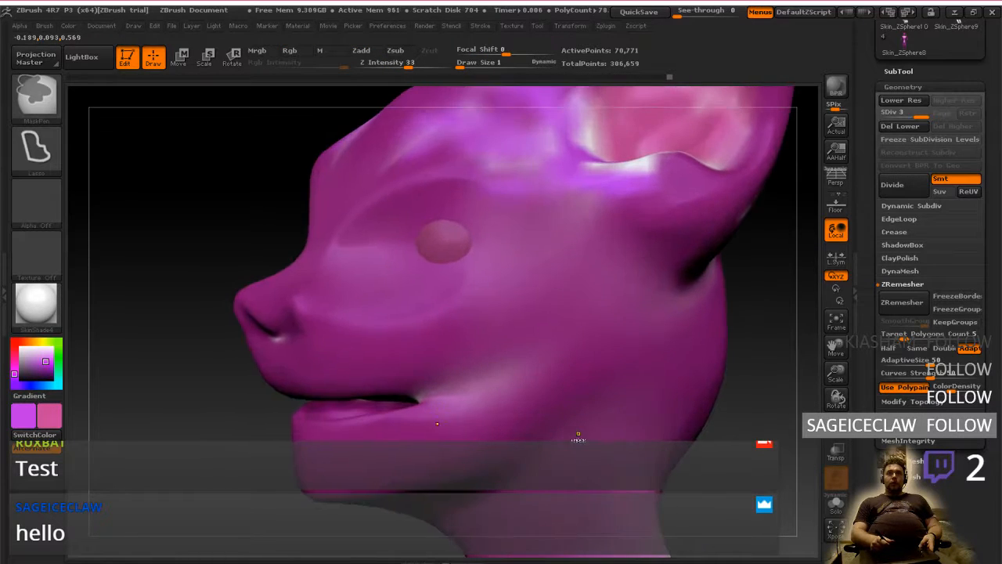
pyautogui.moveTo(501, 432)
pyautogui.mouseDown(button='right')
pyautogui.moveTo(535, 418)
pyautogui.moveTo(591, 363)
pyautogui.moveTo(496, 365)
pyautogui.mouseUp(button='right')
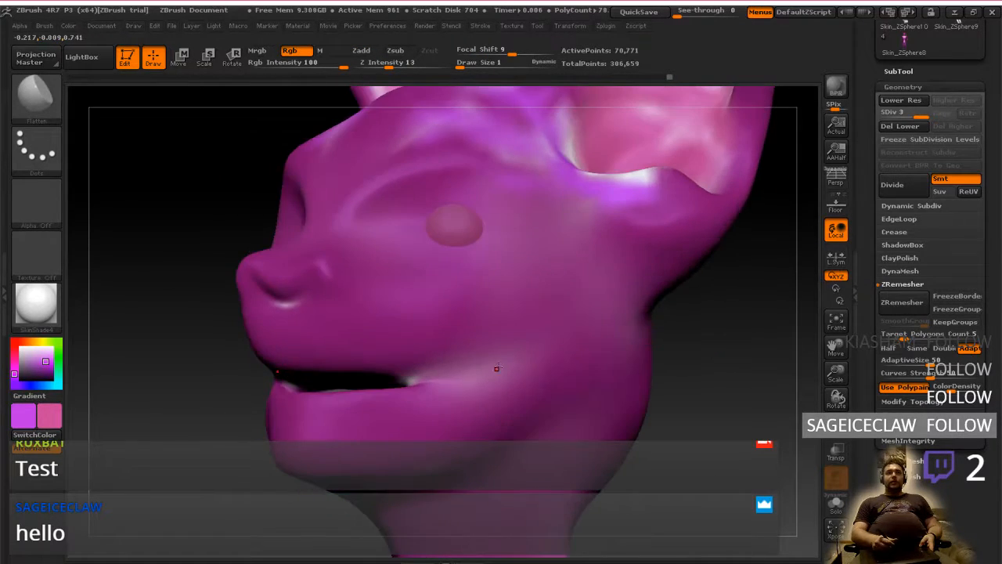
# Make the eye sphere the active subtool and paint white dabs over its pink surface
pyautogui.click(898, 71)
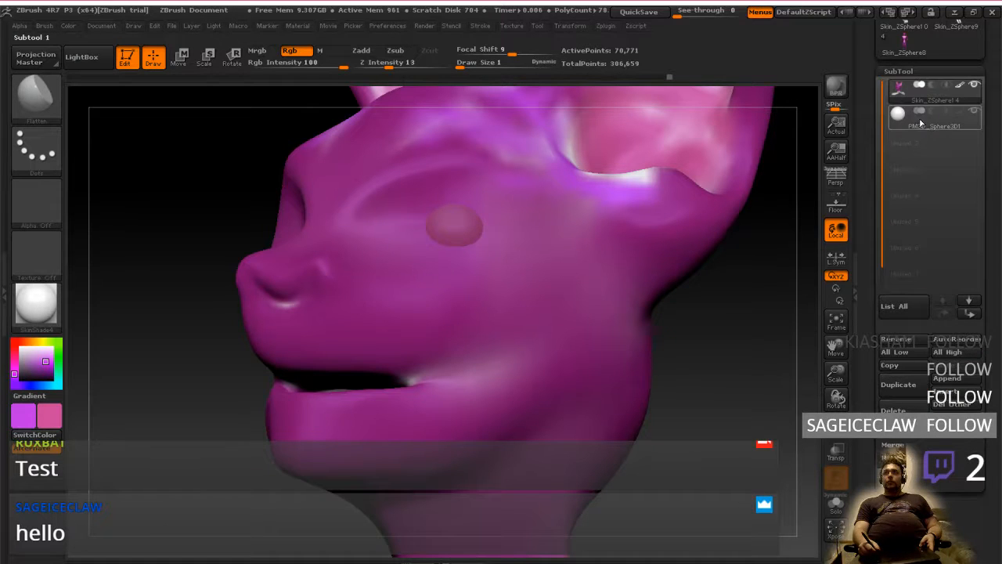
pyautogui.click(908, 122)
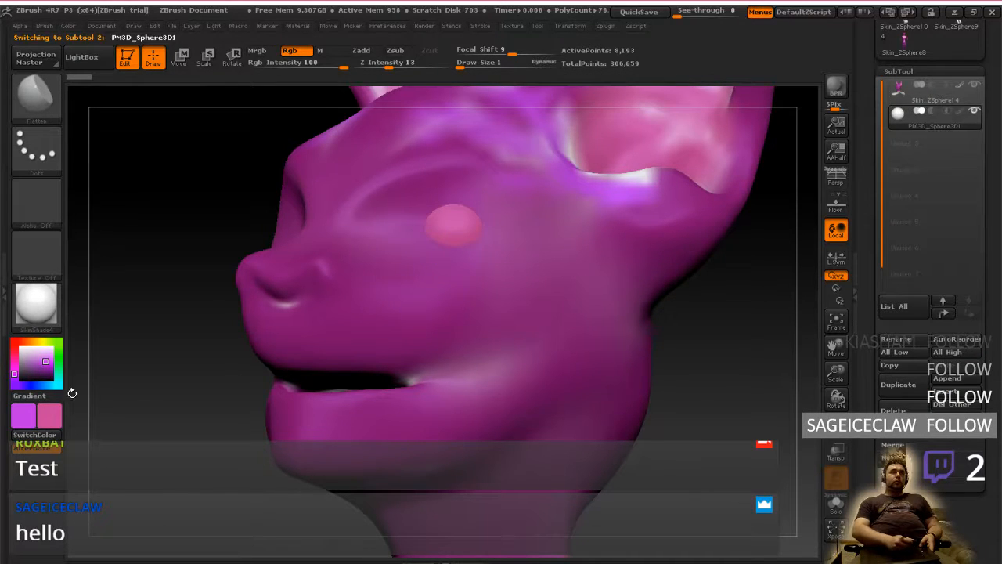
pyautogui.click(20, 347)
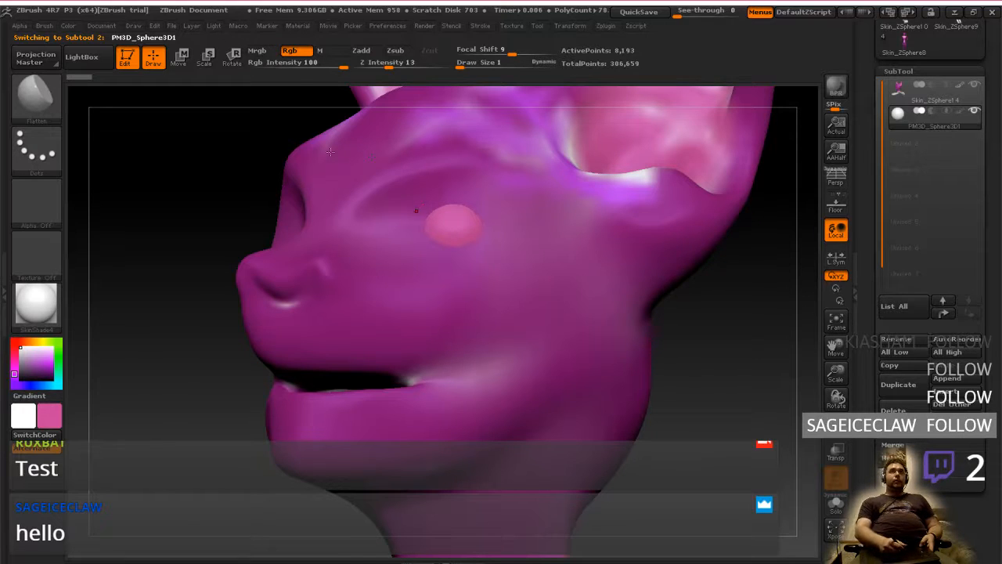
pyautogui.moveTo(454, 228)
pyautogui.mouseDown()
pyautogui.moveTo(440, 227)
pyautogui.moveTo(452, 240)
pyautogui.moveTo(443, 246)
pyautogui.mouseUp()
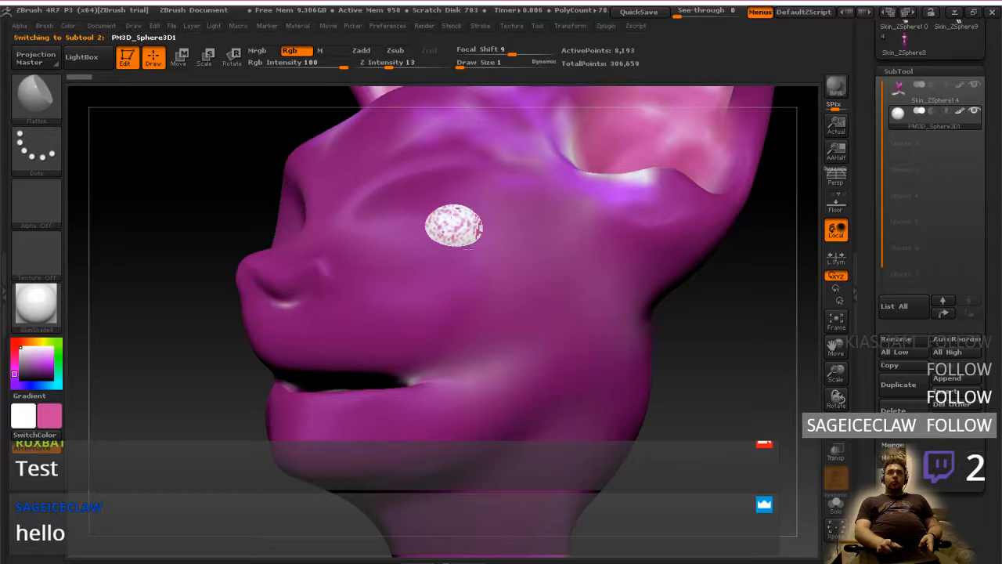
pyautogui.moveTo(486, 262); pyautogui.dragTo(533, 304, button='right')
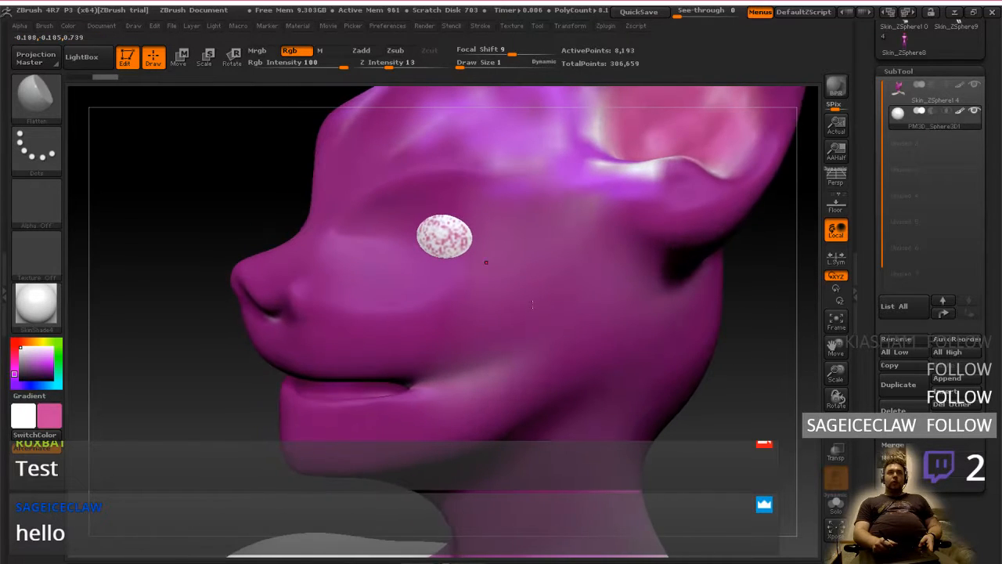
# Set a FreeHand stroke, a near-white colour and a draw size of 14, and cover the remaining pink on the eye
pyautogui.click(36, 149)
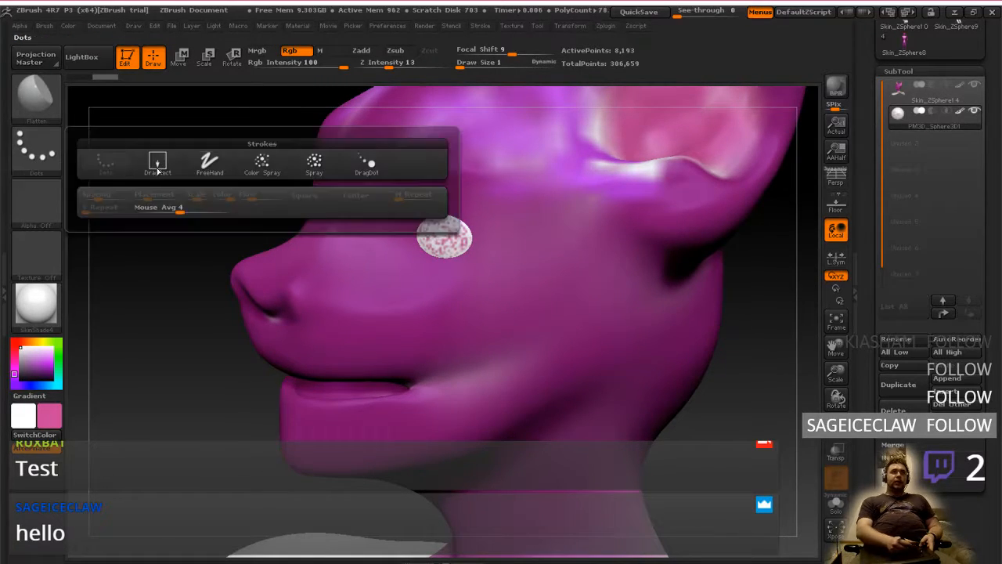
pyautogui.click(205, 162)
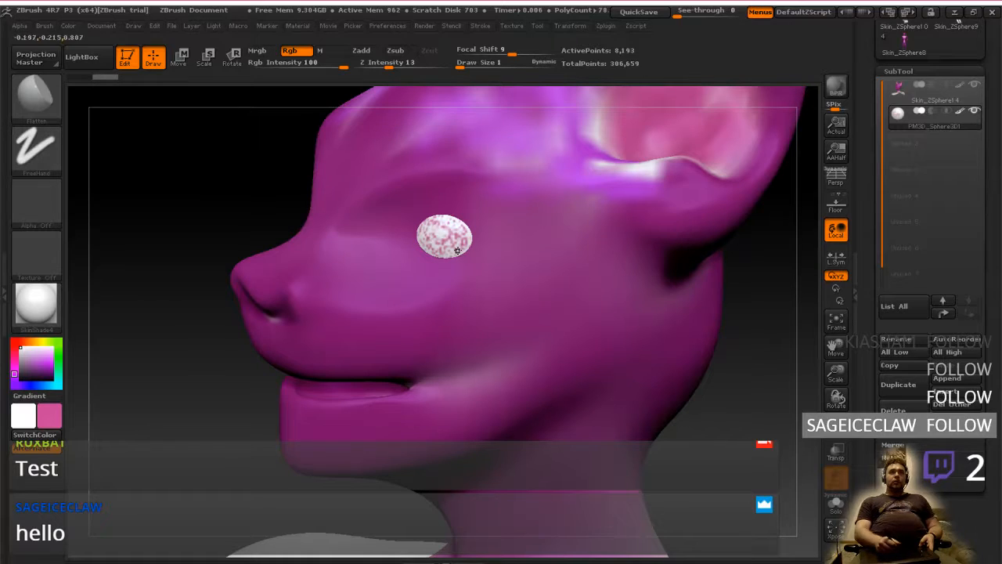
pyautogui.click(52, 415)
pyautogui.click(181, 349)
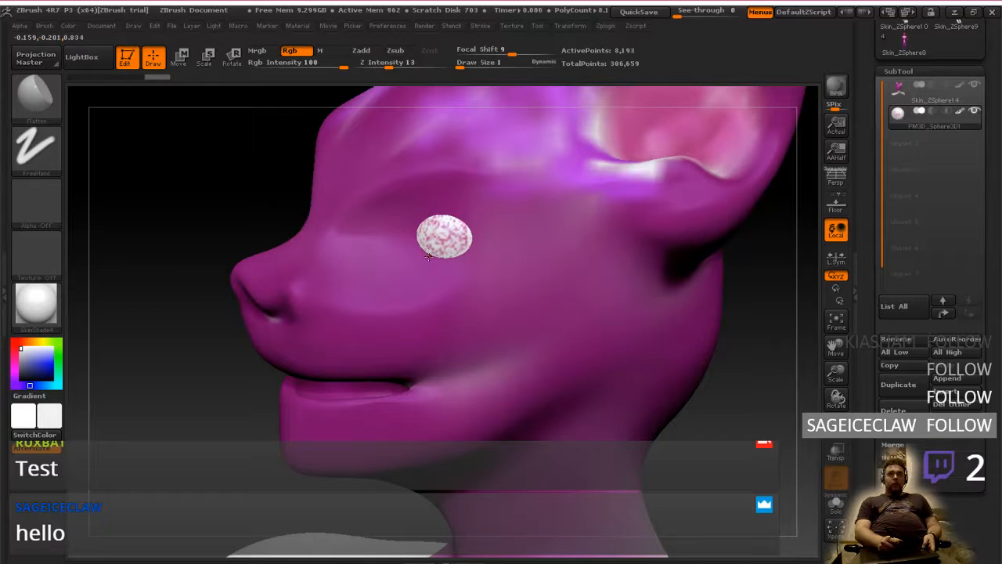
pyautogui.press(']')
pyautogui.moveTo(442, 241)
pyautogui.mouseDown()
pyautogui.moveTo(455, 229)
pyautogui.moveTo(419, 230)
pyautogui.mouseUp()
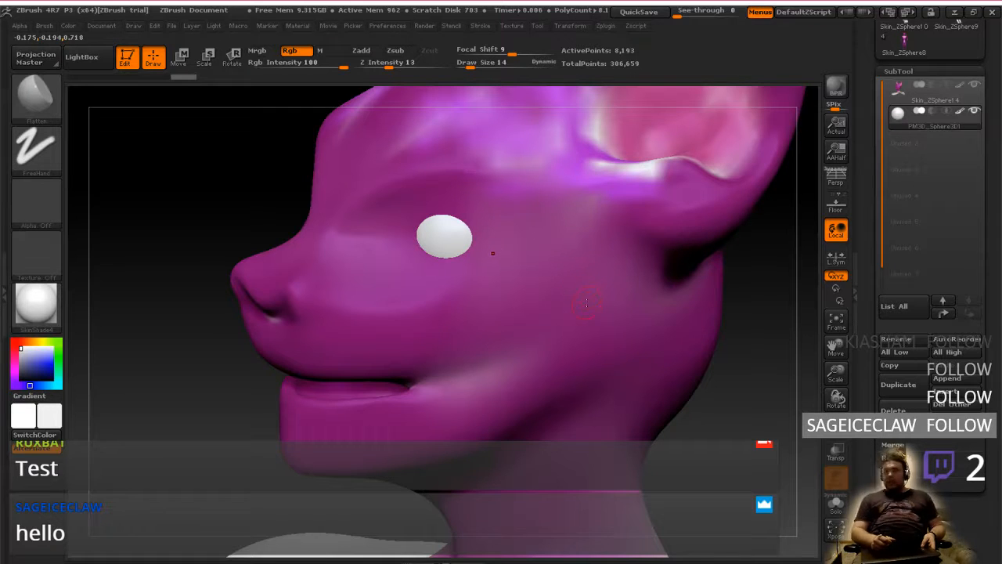
# Make the head mesh the active subtool again and lower the Rgb Intensity to 5
pyautogui.moveTo(521, 381)
pyautogui.mouseDown(button='right')
pyautogui.moveTo(539, 353)
pyautogui.moveTo(498, 367)
pyautogui.moveTo(563, 380)
pyautogui.mouseUp(button='right')
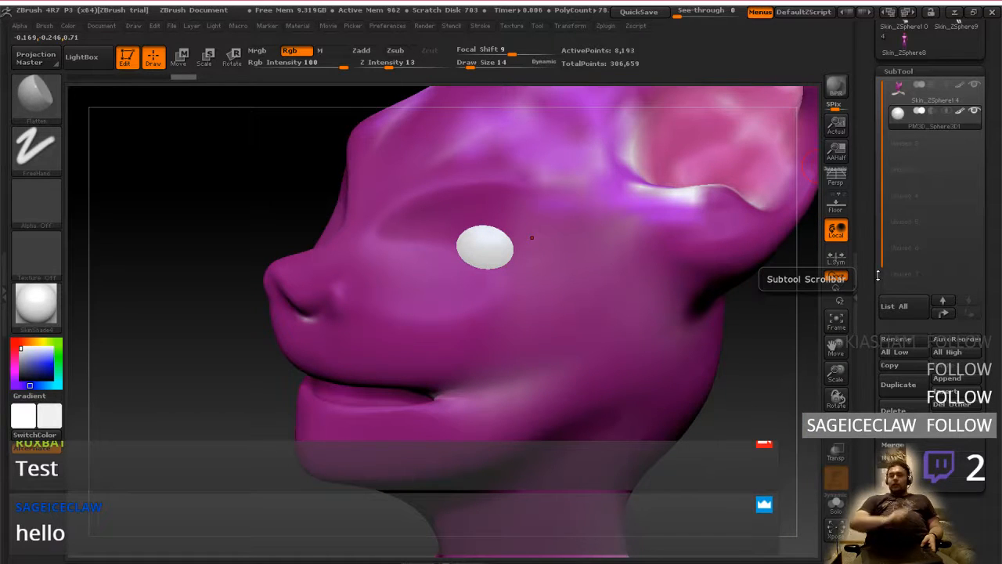
pyautogui.moveTo(466, 408)
pyautogui.mouseDown(button='right')
pyautogui.moveTo(502, 405)
pyautogui.moveTo(554, 423)
pyautogui.mouseUp(button='right')
pyautogui.moveTo(399, 419)
pyautogui.mouseDown(button='right')
pyautogui.moveTo(419, 423)
pyautogui.moveTo(431, 465)
pyautogui.mouseUp(button='right')
pyautogui.moveTo(528, 404)
pyautogui.mouseDown(button='right')
pyautogui.moveTo(473, 395)
pyautogui.moveTo(481, 387)
pyautogui.moveTo(489, 399)
pyautogui.moveTo(525, 398)
pyautogui.moveTo(525, 373)
pyautogui.moveTo(520, 393)
pyautogui.moveTo(523, 381)
pyautogui.mouseUp(button='right')
pyautogui.keyDown('alt'); pyautogui.click(523, 382); pyautogui.keyUp('alt')
pyautogui.press('space')
pyautogui.click(535, 395)
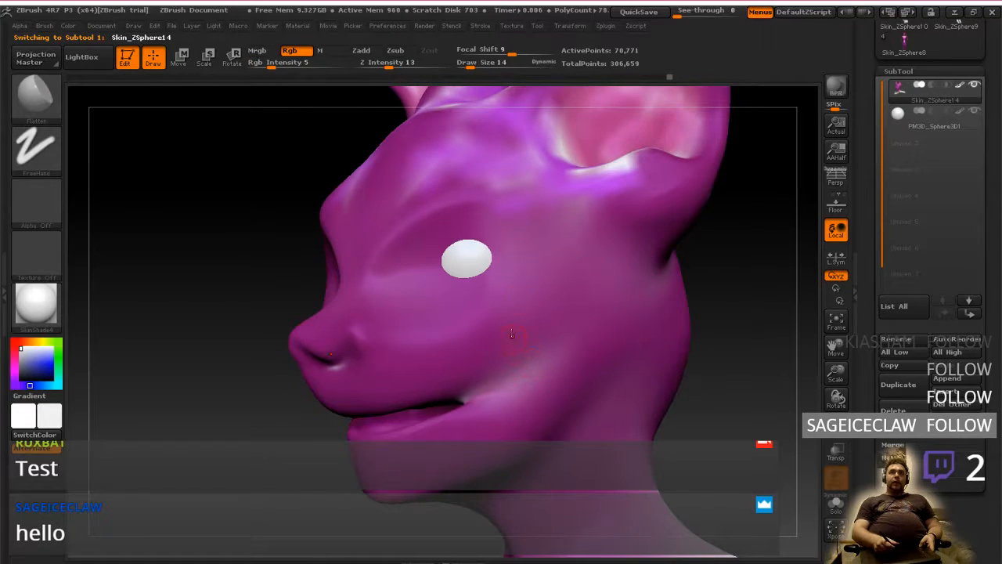
# Compare the head with the reference photo and examine its polygon wireframe around the eye and muzzle
pyautogui.hotkey('alt', 'Tab')
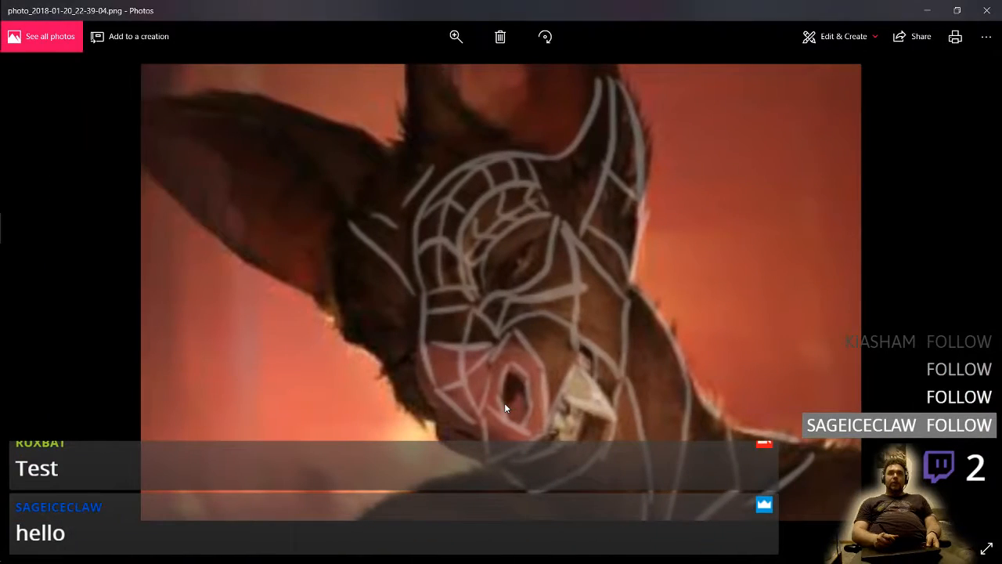
pyautogui.hotkey('alt', 'Tab')
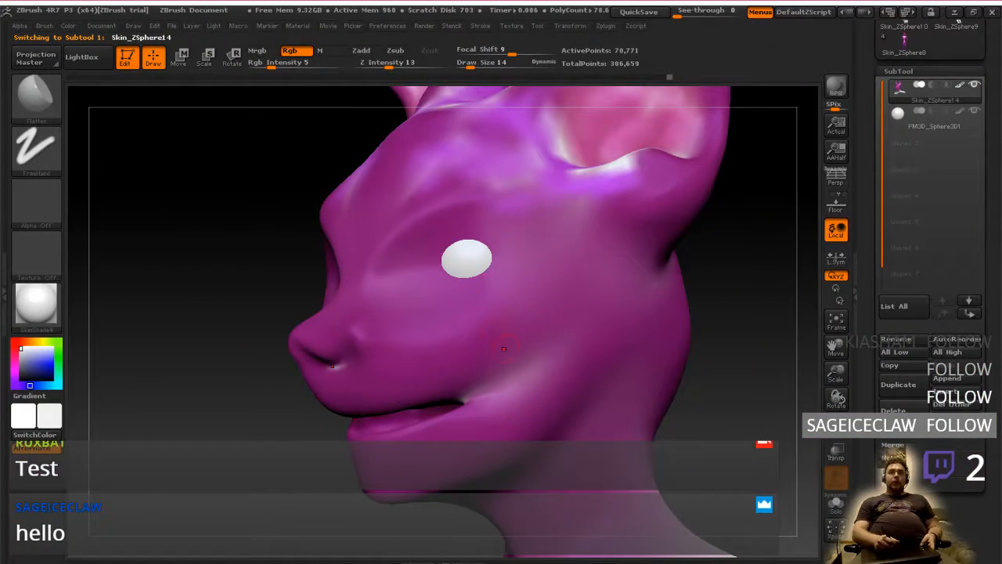
pyautogui.moveTo(808, 322); pyautogui.dragTo(778, 321)
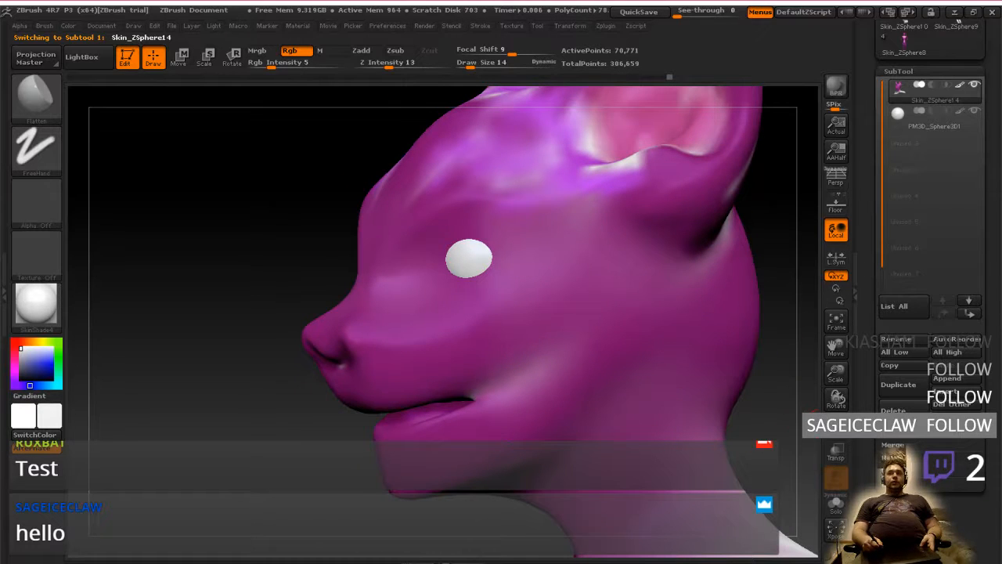
pyautogui.click(836, 426)
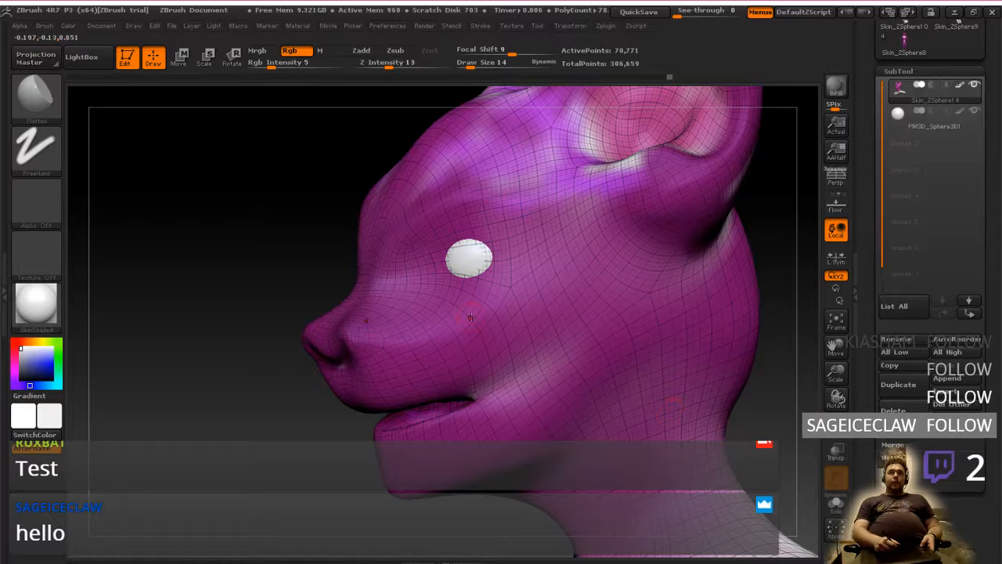
pyautogui.hotkey('shift', 'f')
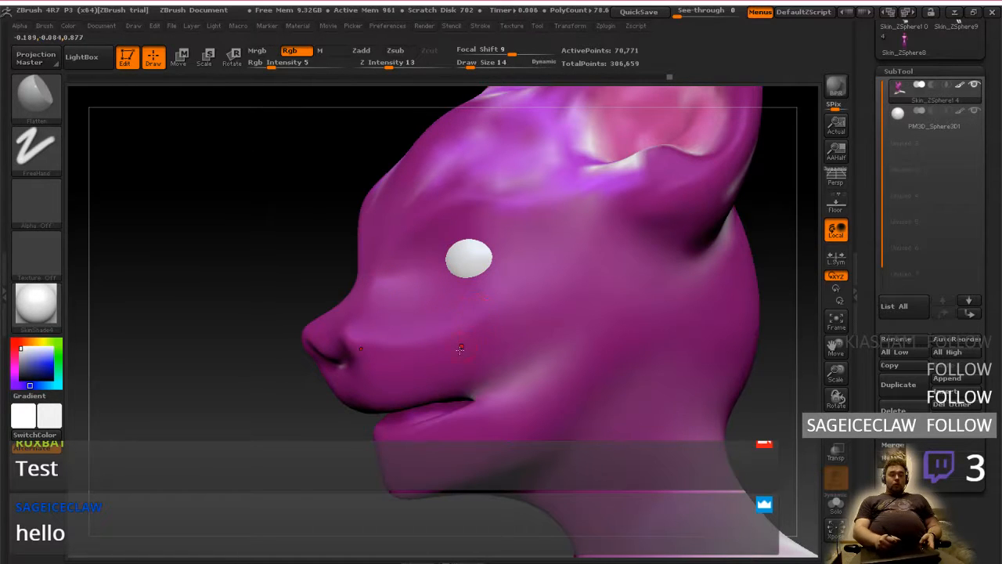
pyautogui.moveTo(472, 355)
pyautogui.mouseDown(button='right')
pyautogui.moveTo(519, 361)
pyautogui.moveTo(464, 352)
pyautogui.moveTo(530, 390)
pyautogui.moveTo(535, 348)
pyautogui.mouseUp(button='right')
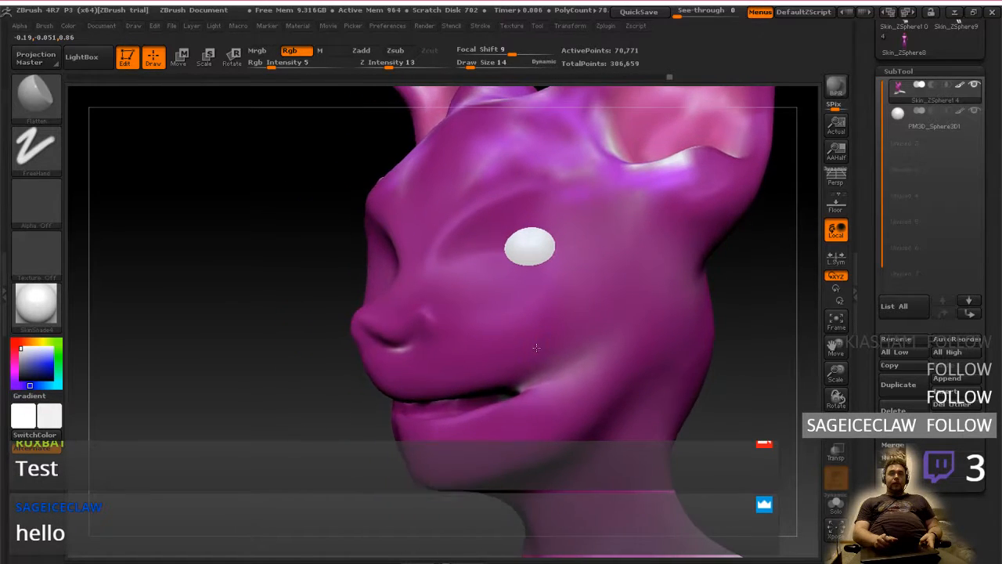
pyautogui.rightClick(535, 349)
pyautogui.moveTo(523, 308)
pyautogui.mouseDown(button='right')
pyautogui.moveTo(497, 353)
pyautogui.moveTo(432, 370)
pyautogui.moveTo(443, 371)
pyautogui.mouseUp(button='right')
# Switch to OBS to check the stream preview, and review the face structure in the reference photo before returning to ZBrush
pyautogui.hotkey('alt', 'Tab')
pyautogui.press('ctrl+super+Right')
pyautogui.press('ctrl+super+Right')
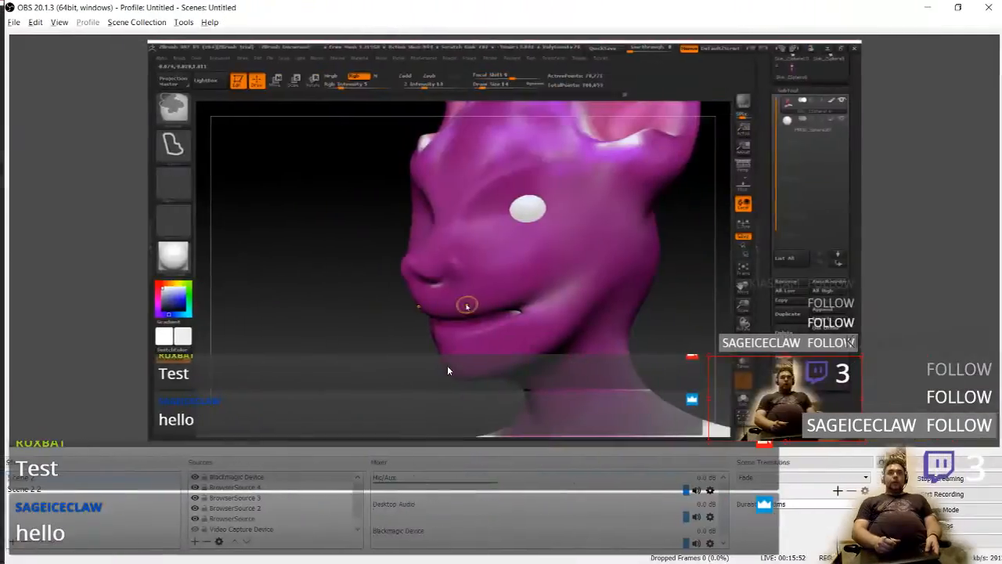
pyautogui.press('ctrl+super+Left')
pyautogui.press('ctrl+super+Left')
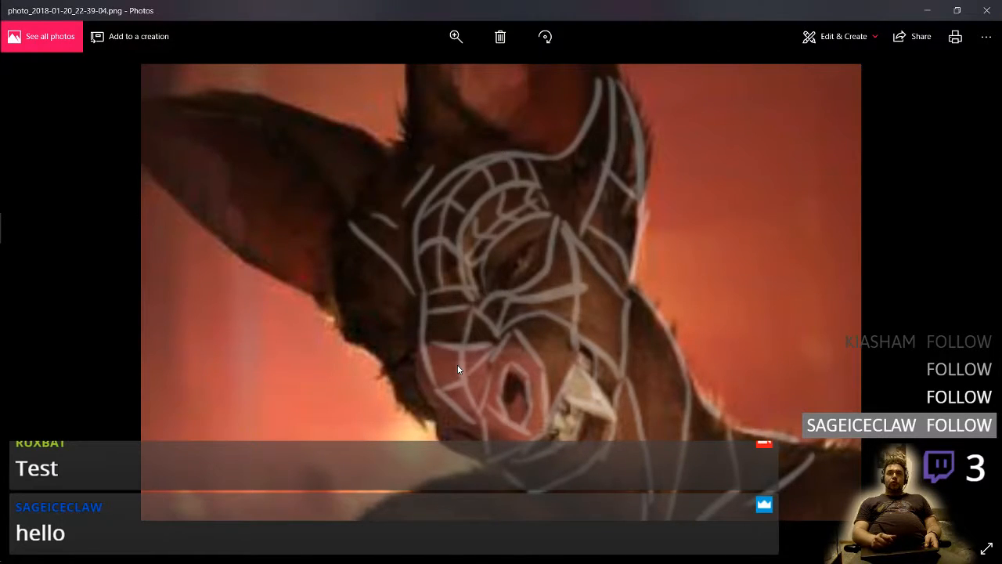
pyautogui.press('ctrl+super+Right')
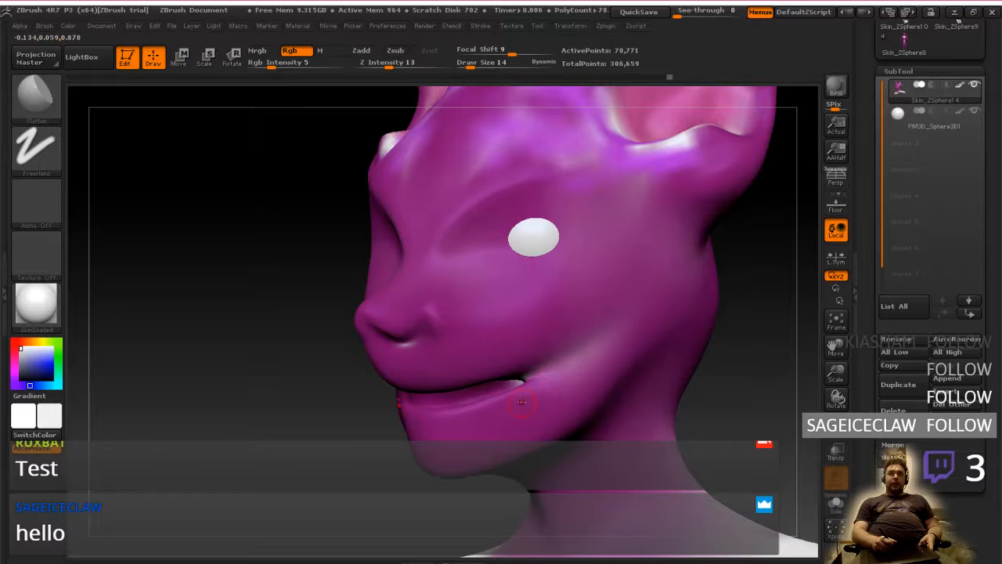
# Set the Flatten brush to draw size 62 and focal shift -27, undoing the white test stroke beside the mouth corner
pyautogui.moveTo(481, 427)
pyautogui.mouseDown(button='right')
pyautogui.moveTo(603, 427)
pyautogui.moveTo(479, 429)
pyautogui.mouseUp(button='right')
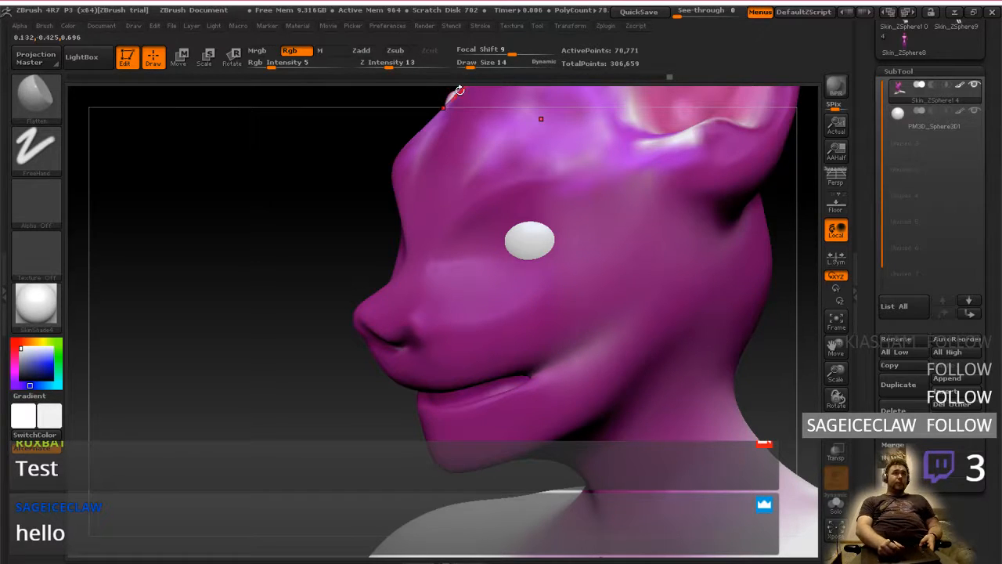
pyautogui.moveTo(470, 63)
pyautogui.mouseDown()
pyautogui.moveTo(516, 63)
pyautogui.moveTo(494, 61)
pyautogui.moveTo(503, 51)
pyautogui.moveTo(493, 51)
pyautogui.mouseUp()
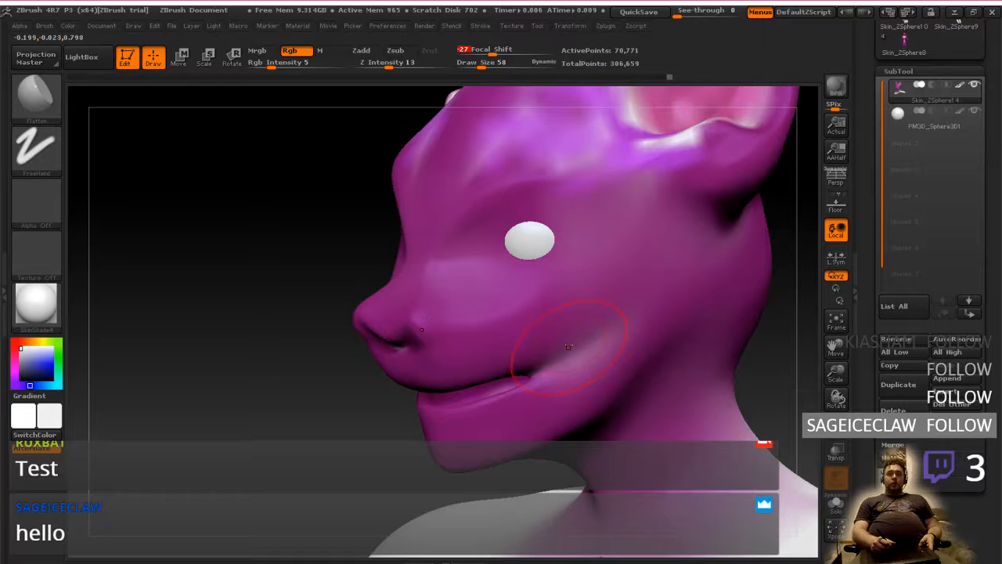
pyautogui.moveTo(569, 360); pyautogui.dragTo(581, 356)
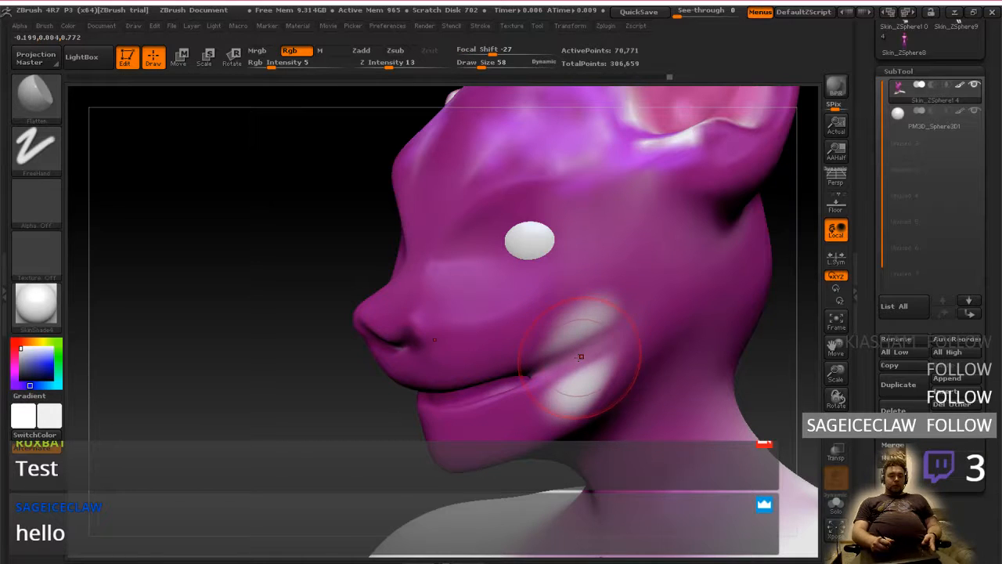
pyautogui.press(']')
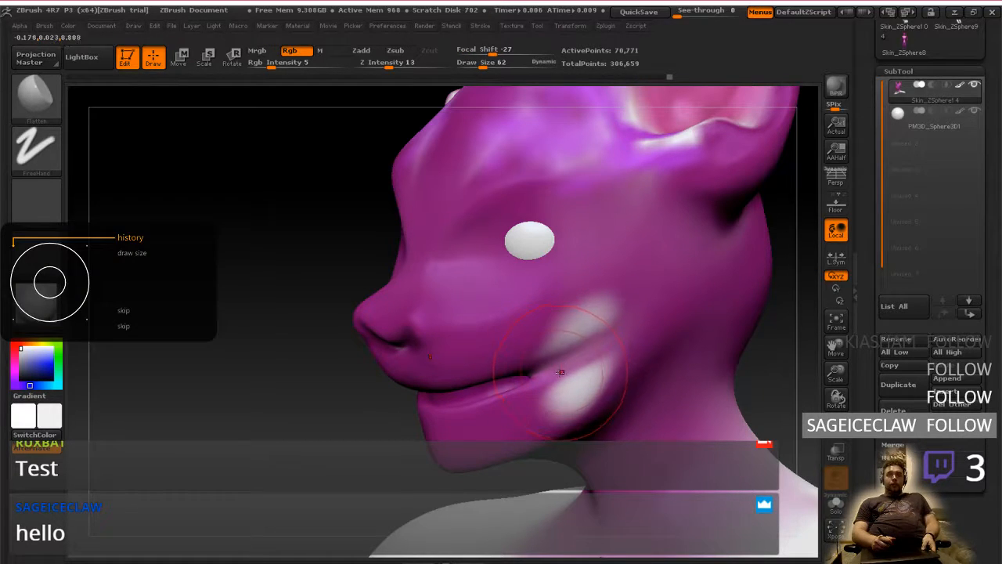
pyautogui.hotkey('ctrl', 'z')
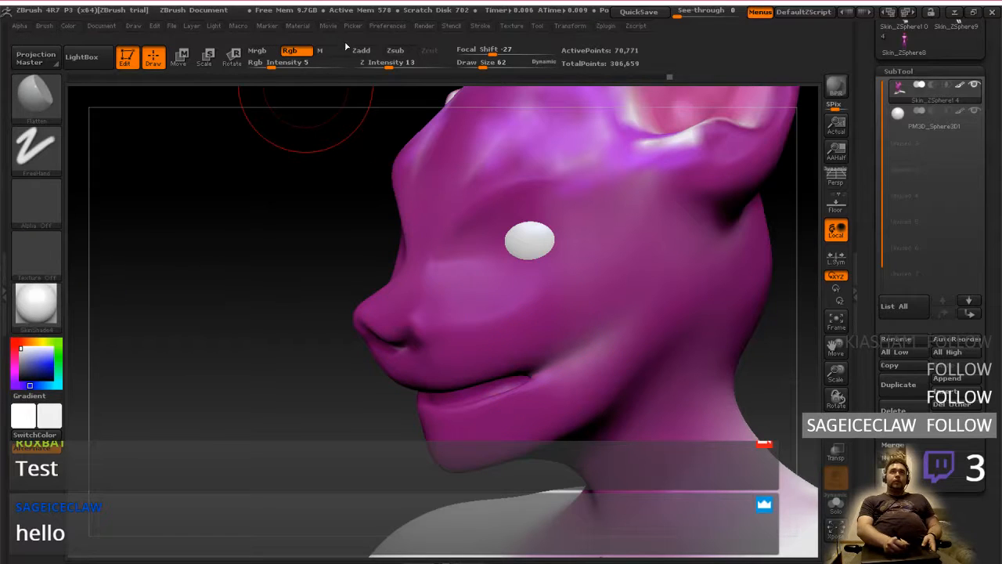
# Turn off colour painting, enable Zadd and flatten the cheek behind the mouth corner
pyautogui.click(361, 51)
pyautogui.click(289, 50)
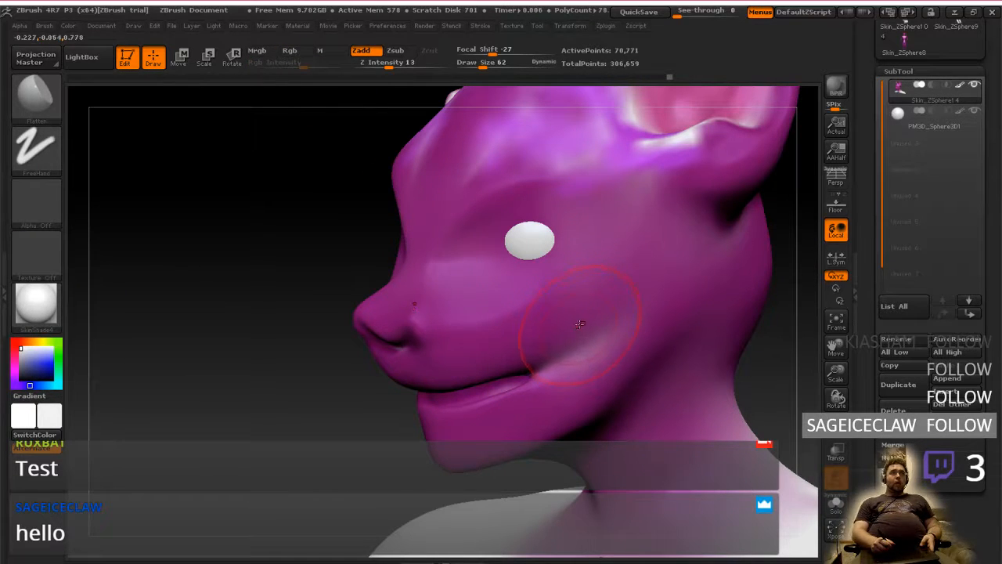
pyautogui.moveTo(575, 367); pyautogui.dragTo(583, 382)
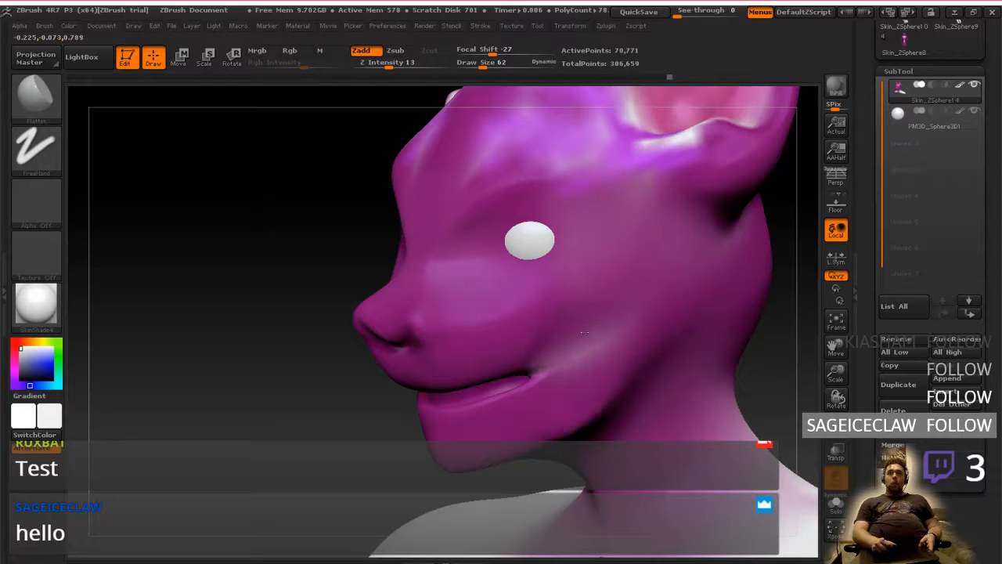
pyautogui.moveTo(333, 297)
pyautogui.mouseDown()
pyautogui.moveTo(512, 306)
pyautogui.moveTo(344, 298)
pyautogui.moveTo(642, 292)
pyautogui.moveTo(595, 296)
pyautogui.moveTo(633, 287)
pyautogui.moveTo(607, 310)
pyautogui.mouseUp()
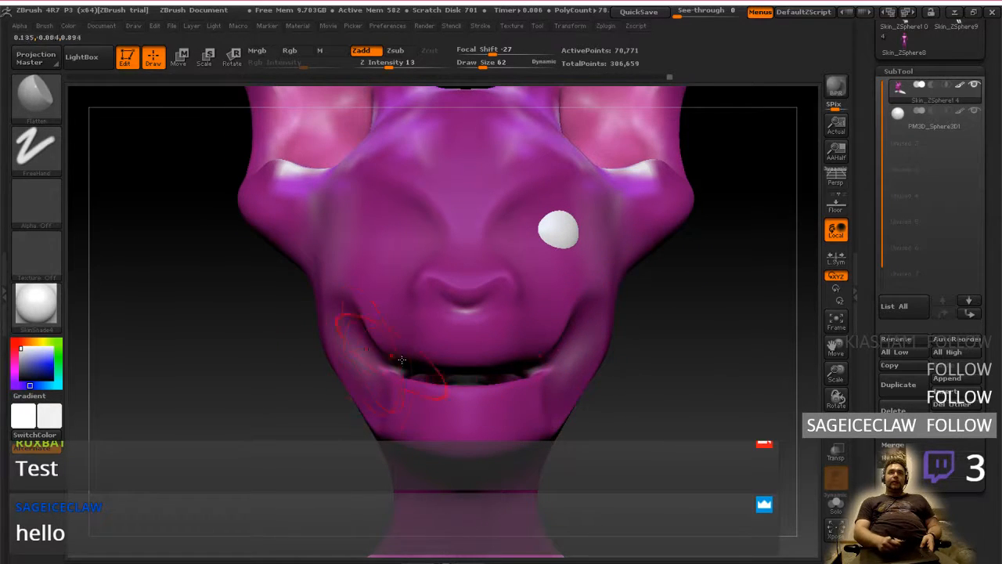
pyautogui.moveTo(697, 325)
pyautogui.mouseDown()
pyautogui.moveTo(616, 334)
pyautogui.moveTo(585, 314)
pyautogui.mouseUp()
pyautogui.moveTo(789, 337)
pyautogui.mouseDown()
pyautogui.moveTo(804, 325)
pyautogui.moveTo(689, 274)
pyautogui.mouseUp()
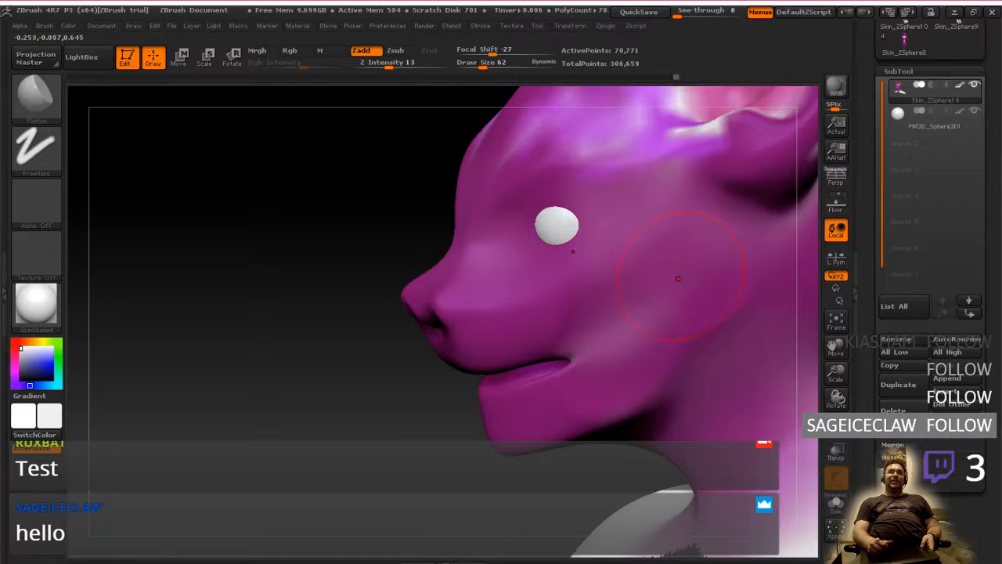
# Flatten broad planes on the forehead, the side of the face behind the eye and the jaw
pyautogui.moveTo(678, 277)
pyautogui.mouseDown(button='right')
pyautogui.moveTo(706, 263)
pyautogui.moveTo(653, 262)
pyautogui.moveTo(671, 313)
pyautogui.moveTo(648, 310)
pyautogui.moveTo(660, 315)
pyautogui.moveTo(671, 282)
pyautogui.moveTo(492, 218)
pyautogui.mouseUp(button='right')
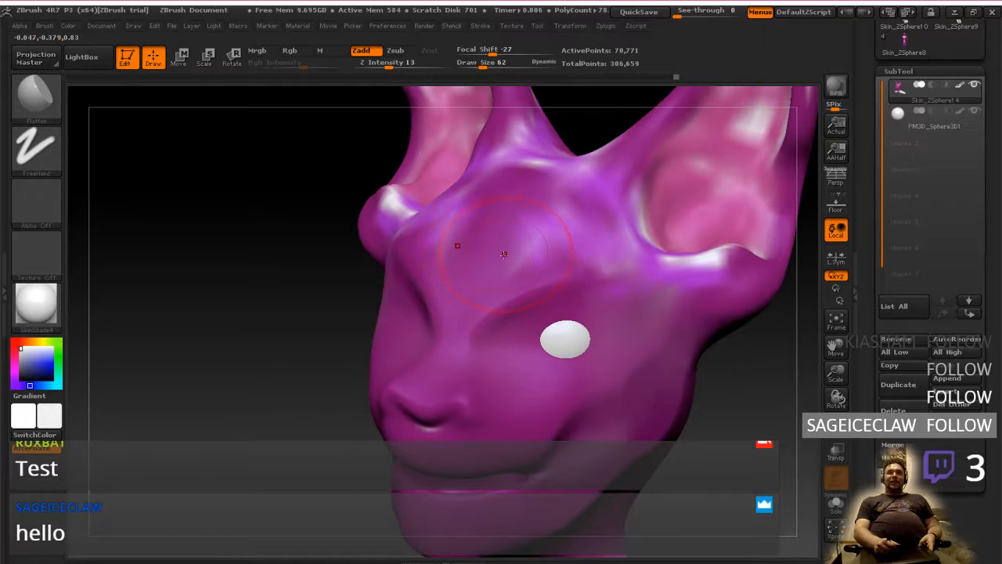
pyautogui.moveTo(533, 249)
pyautogui.mouseDown(button='right')
pyautogui.moveTo(626, 265)
pyautogui.moveTo(638, 320)
pyautogui.moveTo(694, 388)
pyautogui.moveTo(628, 336)
pyautogui.moveTo(607, 378)
pyautogui.mouseUp(button='right')
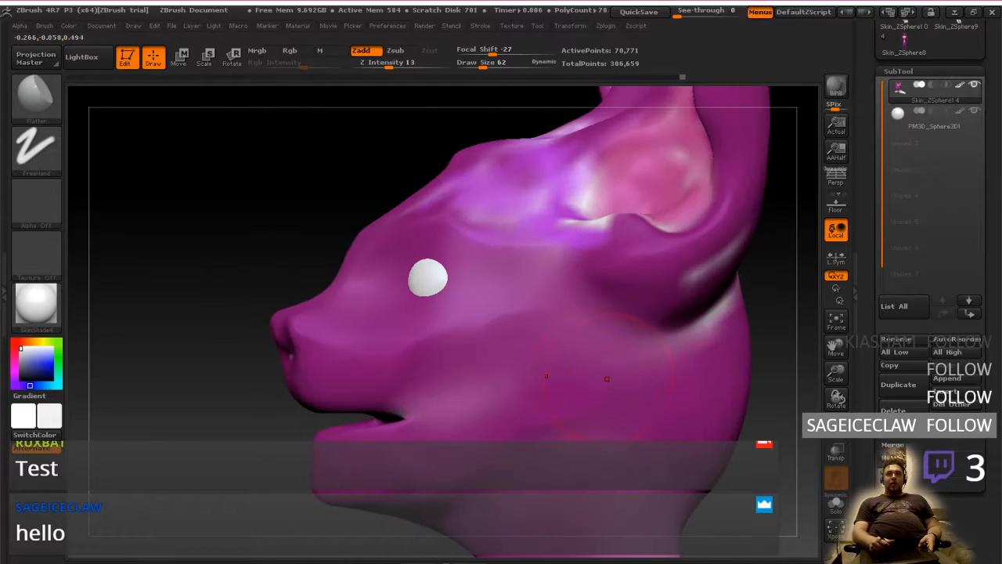
pyautogui.moveTo(560, 464)
pyautogui.mouseDown(button='right')
pyautogui.moveTo(505, 395)
pyautogui.moveTo(564, 368)
pyautogui.moveTo(614, 380)
pyautogui.moveTo(601, 402)
pyautogui.mouseUp(button='right')
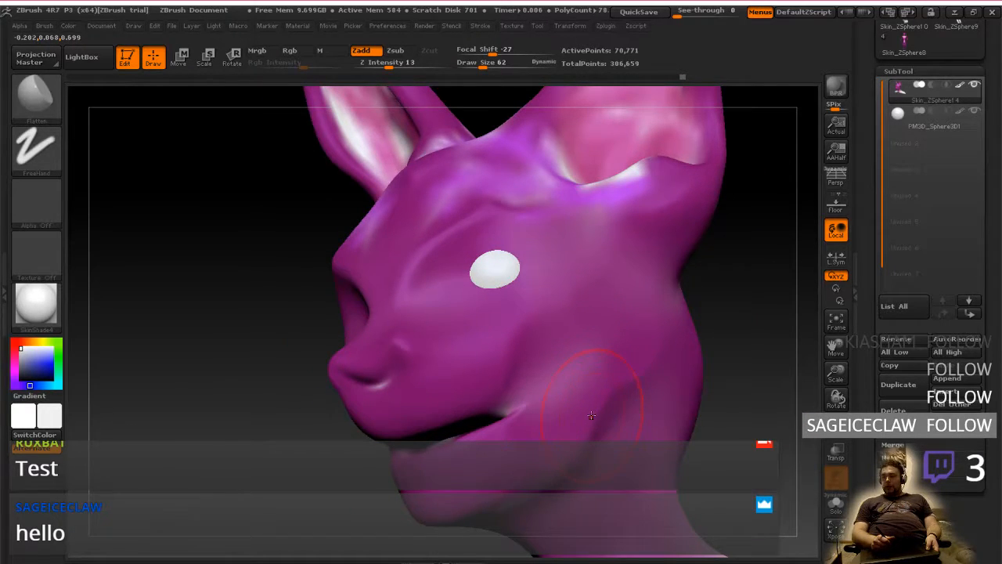
# Review the plane lines in the reference photo and compare them with the sculpted cheek and muzzle in ZBrush from several angles
pyautogui.hotkey('alt', 'Tab')
pyautogui.hotkey('alt', 'Tab')
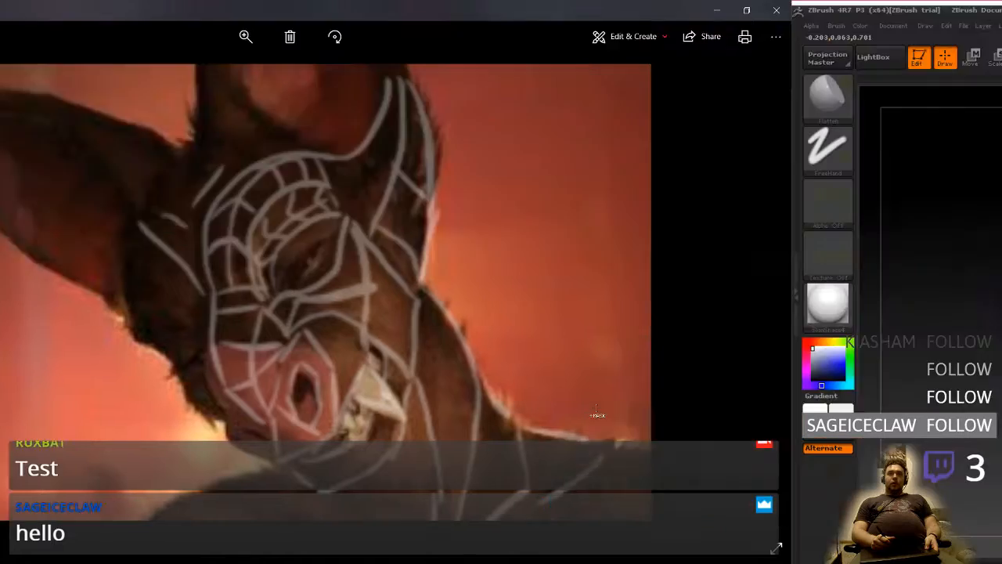
pyautogui.moveTo(571, 402); pyautogui.dragTo(457, 352, button='right')
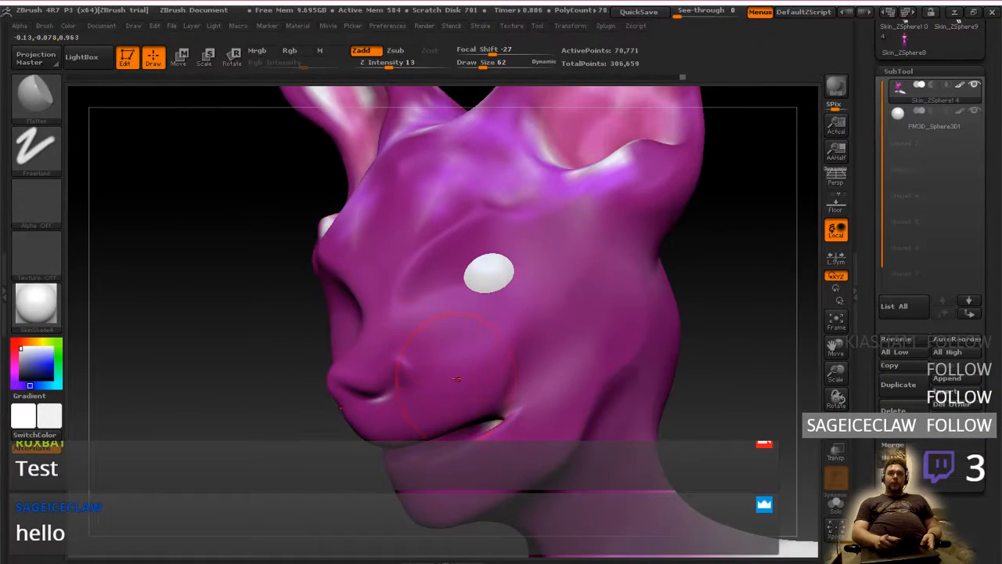
pyautogui.moveTo(462, 388)
pyautogui.mouseDown(button='right')
pyautogui.moveTo(527, 344)
pyautogui.moveTo(496, 363)
pyautogui.moveTo(542, 347)
pyautogui.mouseUp(button='right')
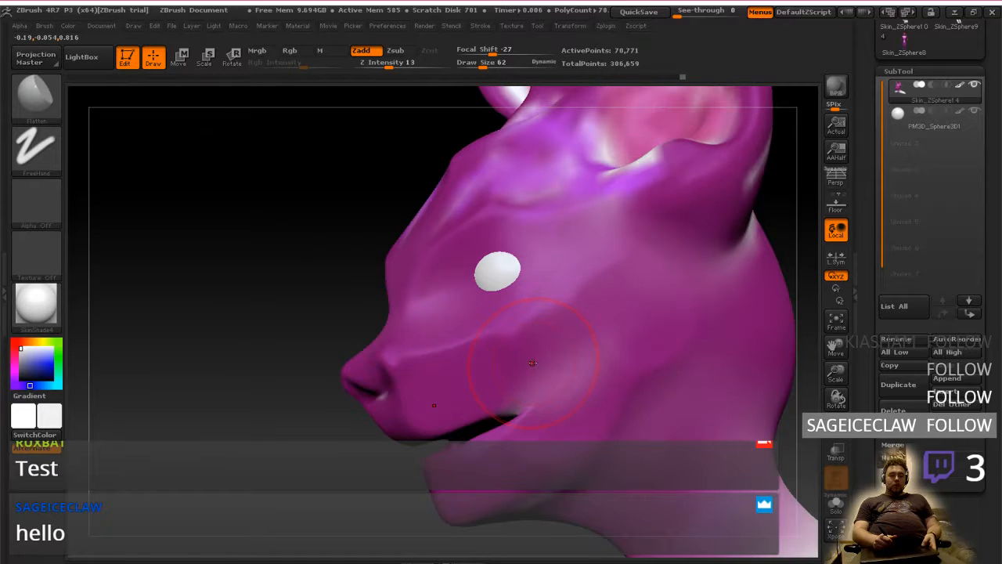
# Reduce the Flatten brush to draw size 42 and flatten the cheek plane below the eye
pyautogui.press(']')
pyautogui.press(']')
pyautogui.press(']')
pyautogui.press('[')
pyautogui.press('[')
pyautogui.press('[')
pyautogui.press('[')
pyautogui.press('[')
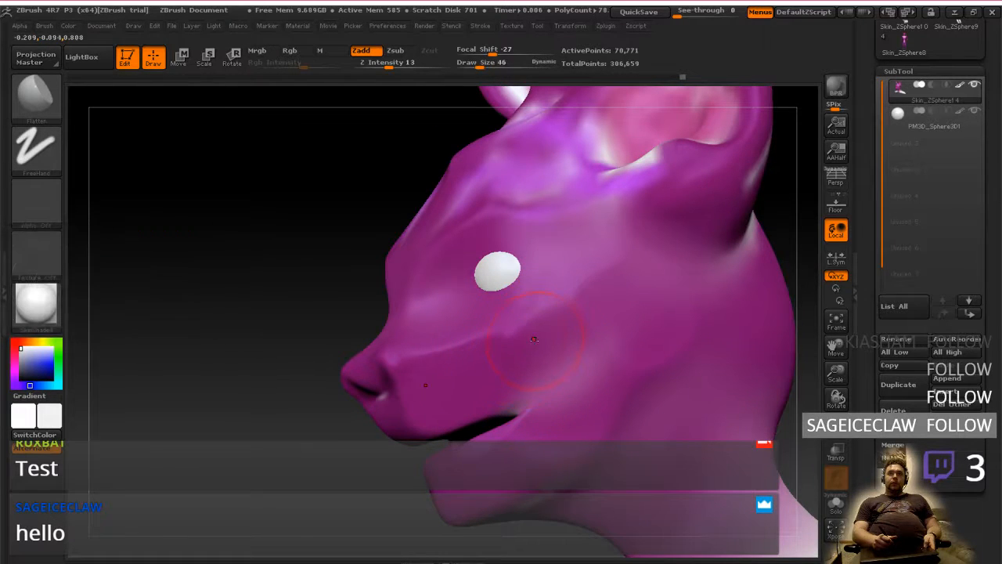
pyautogui.moveTo(542, 324)
pyautogui.mouseDown(button='right')
pyautogui.moveTo(497, 327)
pyautogui.moveTo(569, 310)
pyautogui.moveTo(540, 262)
pyautogui.moveTo(520, 270)
pyautogui.moveTo(575, 282)
pyautogui.mouseUp(button='right')
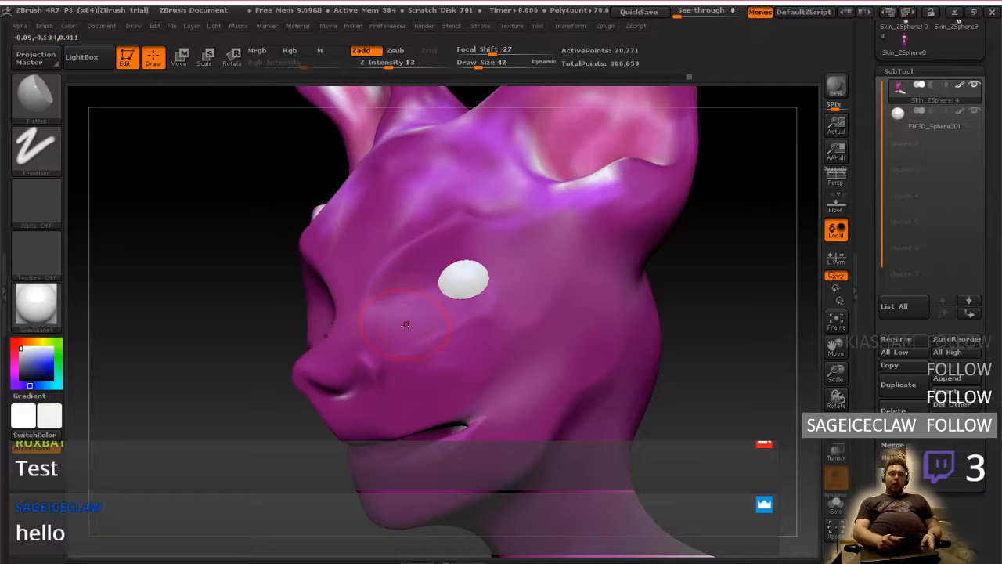
# Check the reference photo, try flattening the cheek between the eye and the nose in ZBrush, and undo that stroke
pyautogui.hotkey('alt', 'Tab')
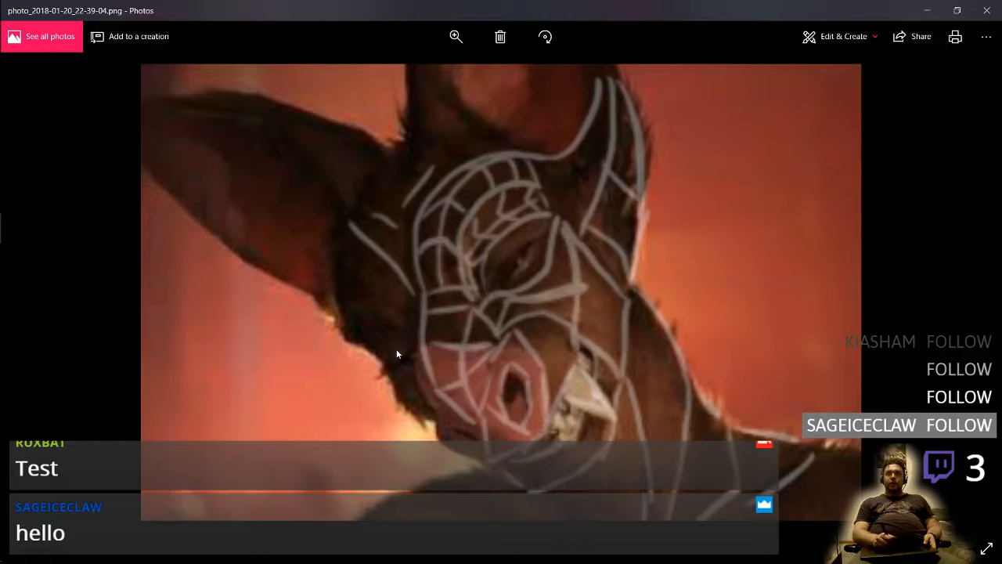
pyautogui.hotkey('alt', 'Tab')
pyautogui.moveTo(398, 350); pyautogui.dragTo(426, 374, button='right')
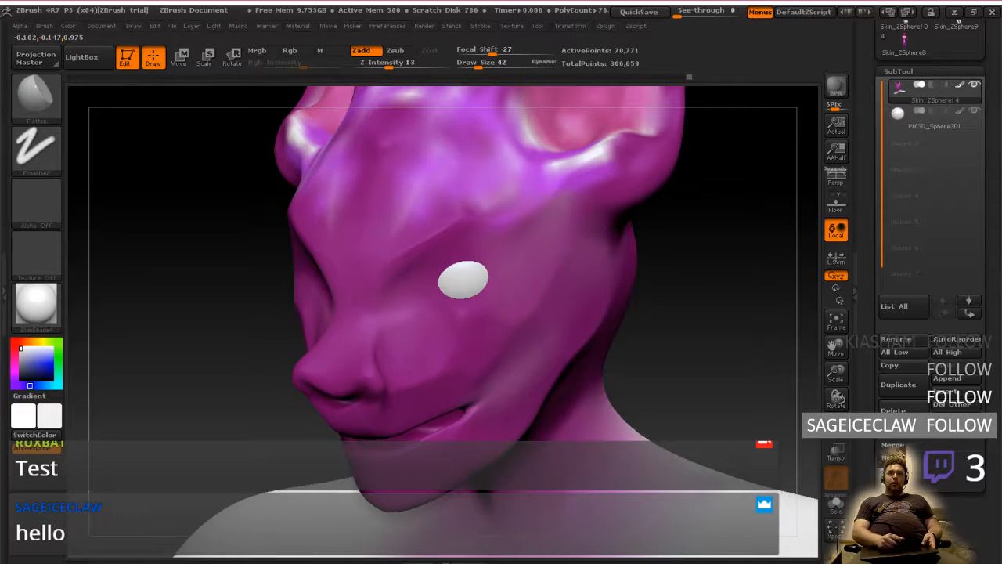
pyautogui.moveTo(429, 335)
pyautogui.mouseDown(button='right')
pyautogui.moveTo(477, 274)
pyautogui.moveTo(513, 270)
pyautogui.moveTo(391, 339)
pyautogui.moveTo(430, 340)
pyautogui.moveTo(408, 335)
pyautogui.mouseUp(button='right')
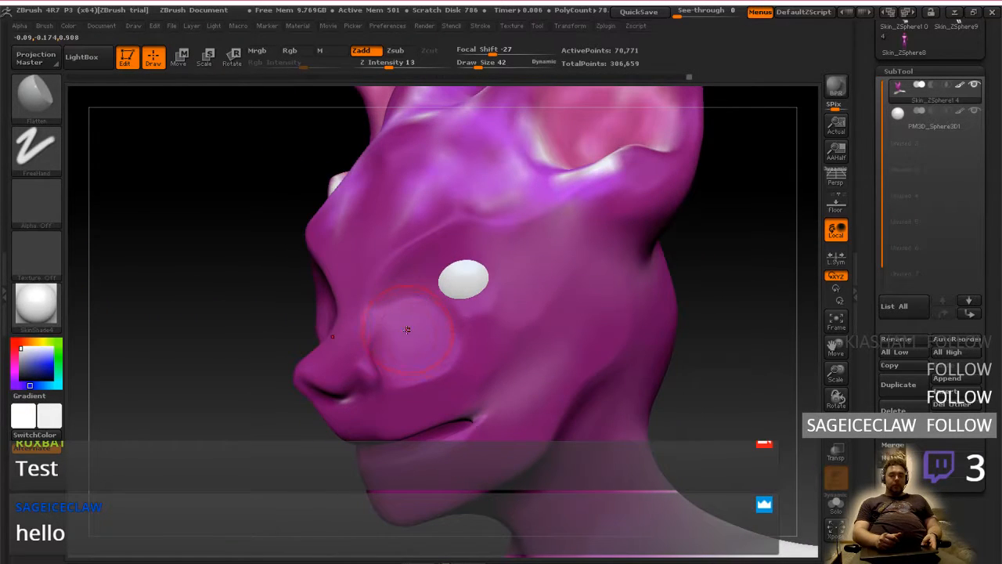
pyautogui.hotkey('ctrl', 'z')
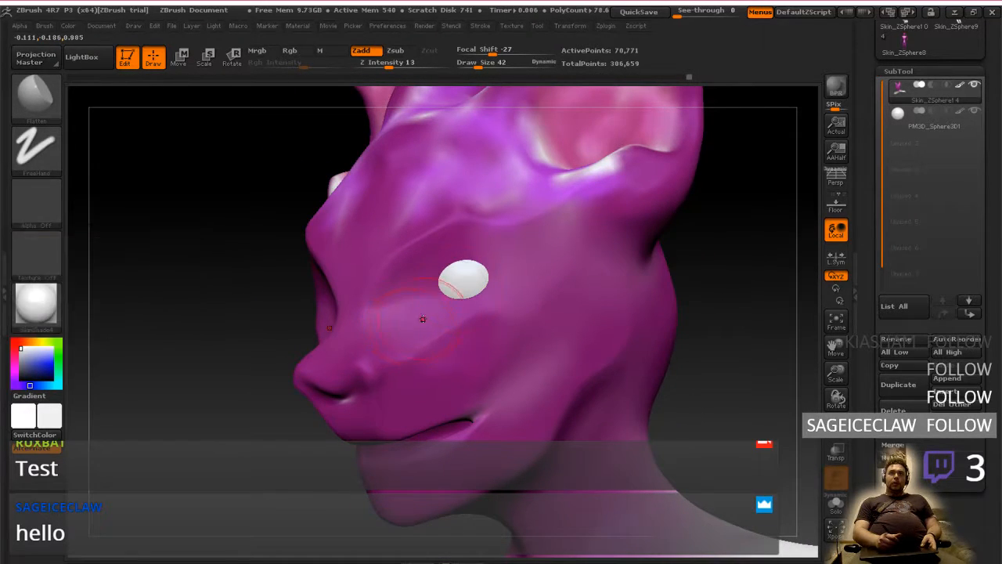
# Choose the ClayTubes brush and set its draw size to 18 for the area around the inner eye corner
pyautogui.moveTo(423, 318); pyautogui.dragTo(490, 310, button='right')
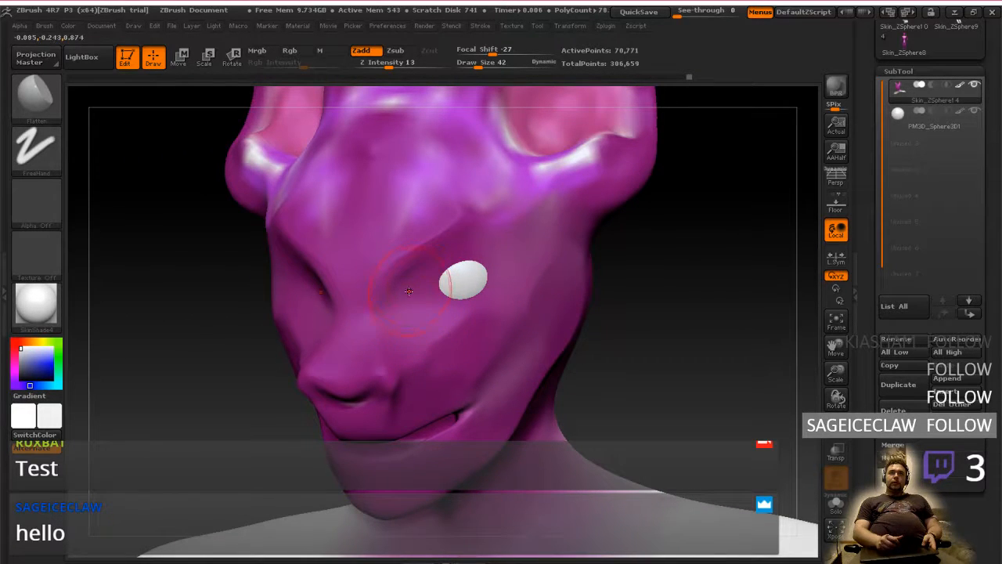
pyautogui.moveTo(444, 329)
pyautogui.keyDown('shift'); pyautogui.mouseDown(button='right')
pyautogui.moveTo(513, 321)
pyautogui.moveTo(479, 391)
pyautogui.moveTo(474, 374)
pyautogui.moveTo(529, 335)
pyautogui.mouseUp(button='right'); pyautogui.keyUp('shift')
pyautogui.moveTo(529, 334)
pyautogui.keyDown('ctrl'); pyautogui.mouseDown(button='right')
pyautogui.moveTo(534, 378)
pyautogui.moveTo(481, 396)
pyautogui.moveTo(491, 406)
pyautogui.mouseUp(button='right'); pyautogui.keyUp('ctrl')
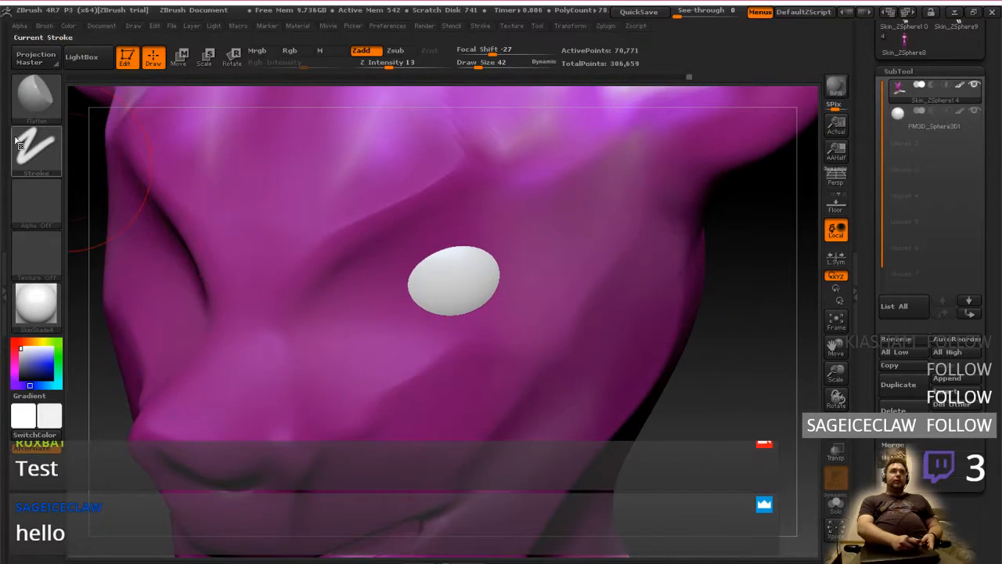
pyautogui.click(48, 116)
pyautogui.click(369, 136)
pyautogui.click(45, 108)
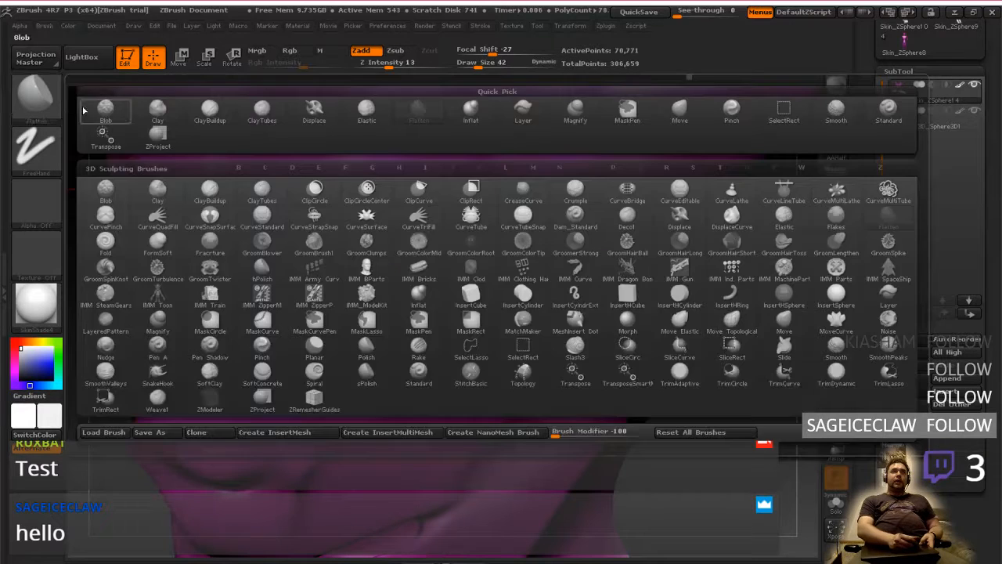
pyautogui.click(224, 94)
pyautogui.click(37, 108)
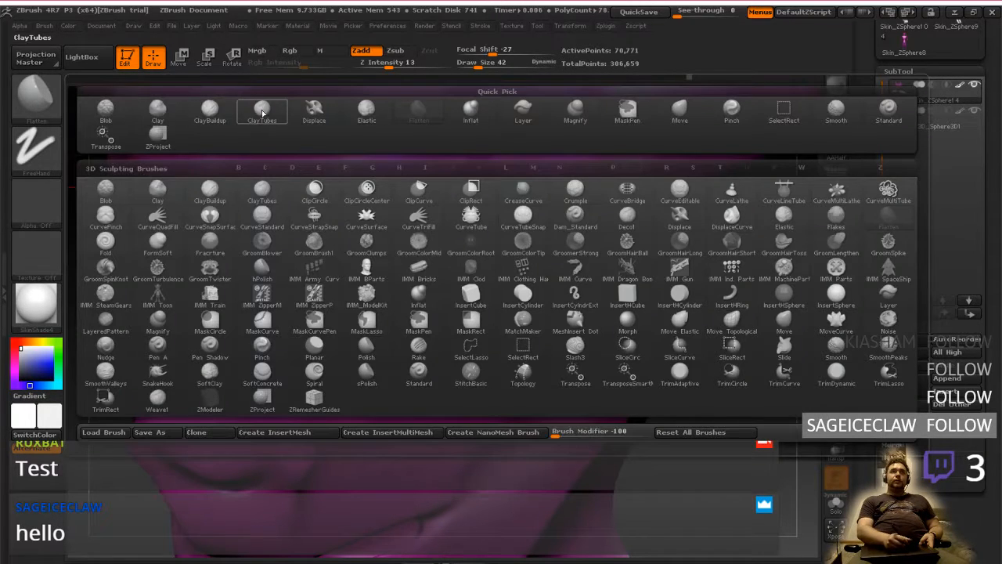
pyautogui.click(261, 108)
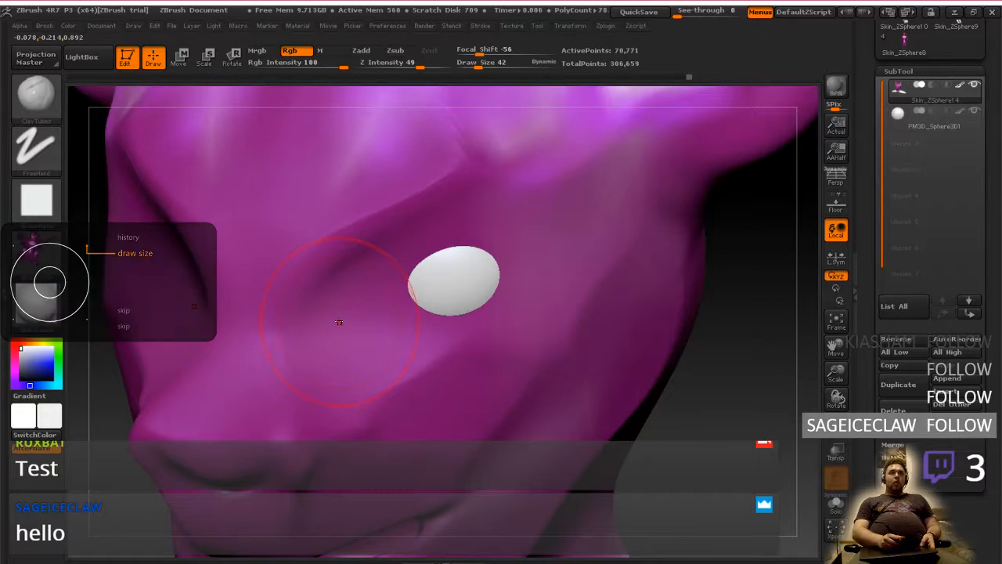
pyautogui.press('[')
pyautogui.press('[')
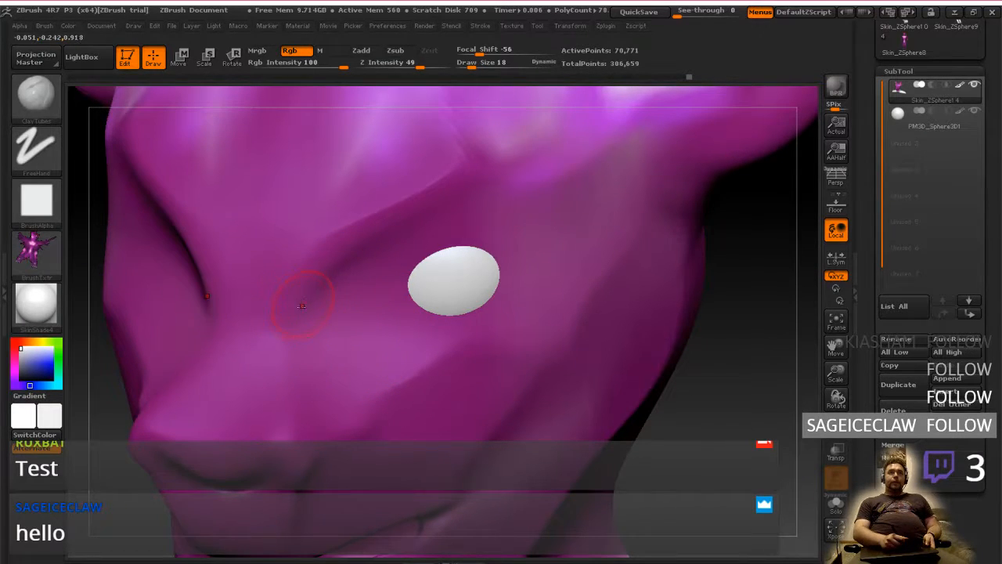
# Test ClayTubes strokes beside the nose bridge and turn off the brush texture
pyautogui.moveTo(301, 305)
pyautogui.mouseDown()
pyautogui.moveTo(298, 270)
pyautogui.moveTo(319, 310)
pyautogui.moveTo(326, 301)
pyautogui.mouseUp()
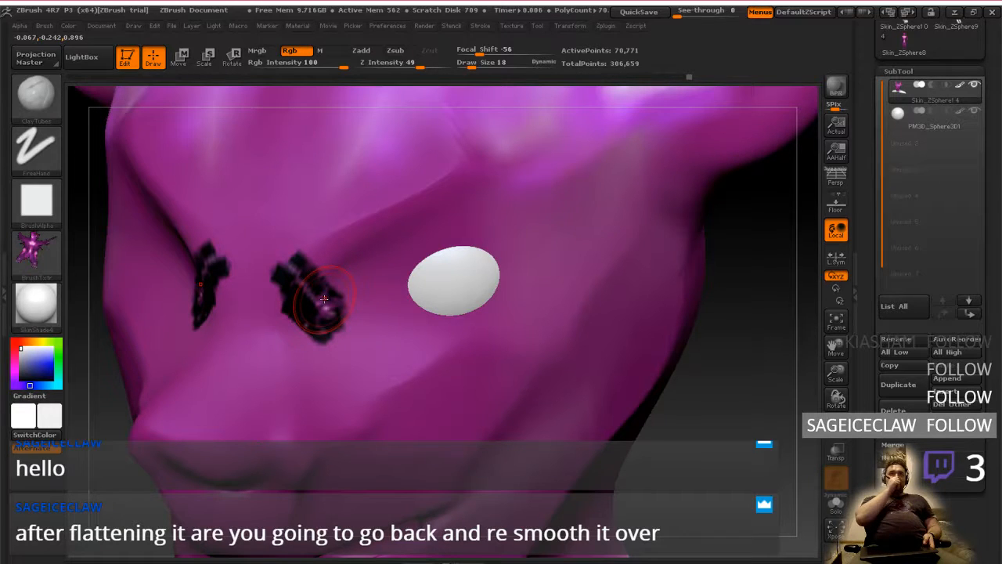
pyautogui.moveTo(324, 299); pyautogui.dragTo(299, 279)
pyautogui.press('[')
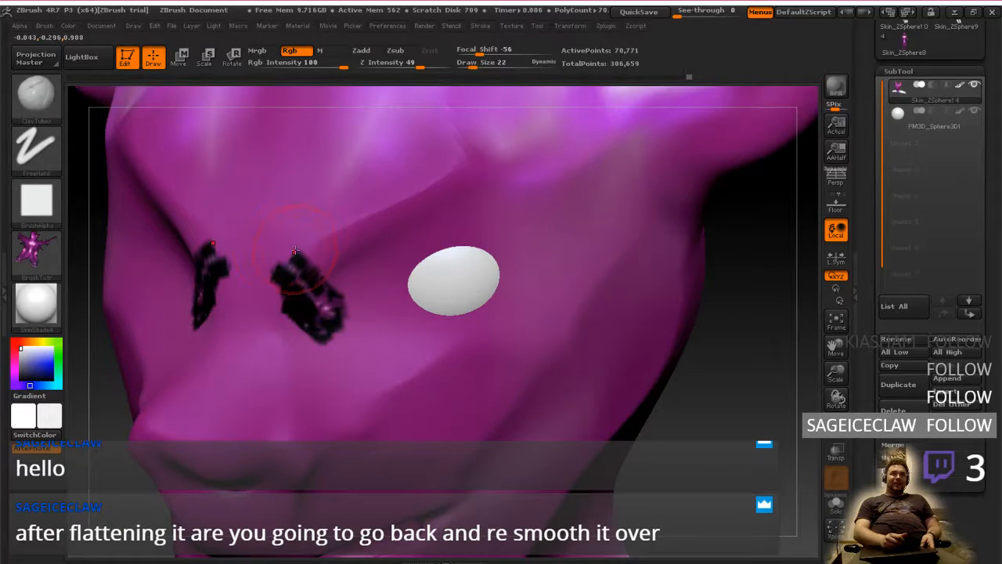
pyautogui.click(34, 264)
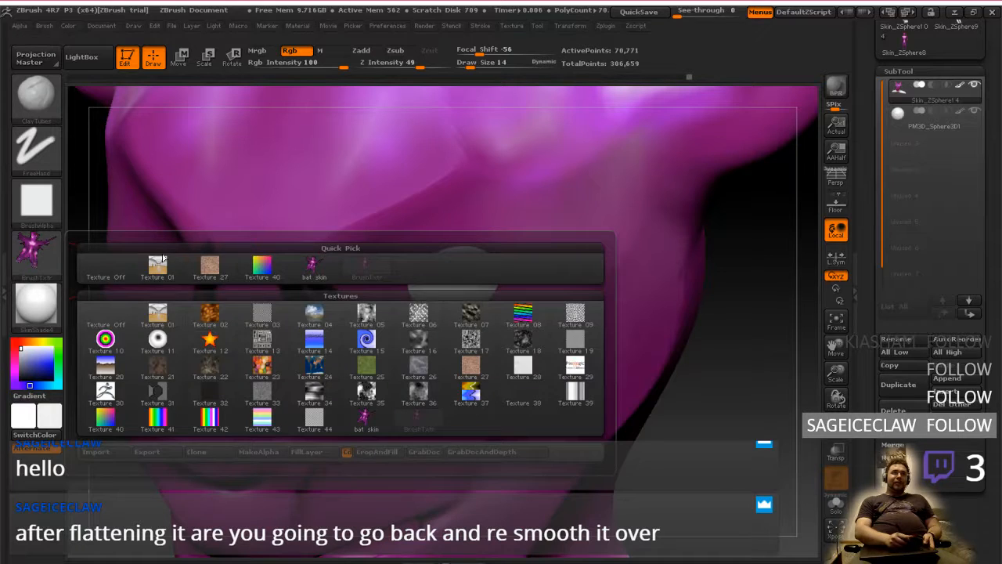
pyautogui.click(112, 271)
# Try untextured ClayTubes strokes beside the nose bridge and undo the white paint they leave
pyautogui.moveTo(314, 294)
pyautogui.keyDown('shift'); pyautogui.mouseDown()
pyautogui.moveTo(330, 316)
pyautogui.moveTo(305, 297)
pyautogui.moveTo(319, 317)
pyautogui.mouseUp(); pyautogui.keyUp('shift')
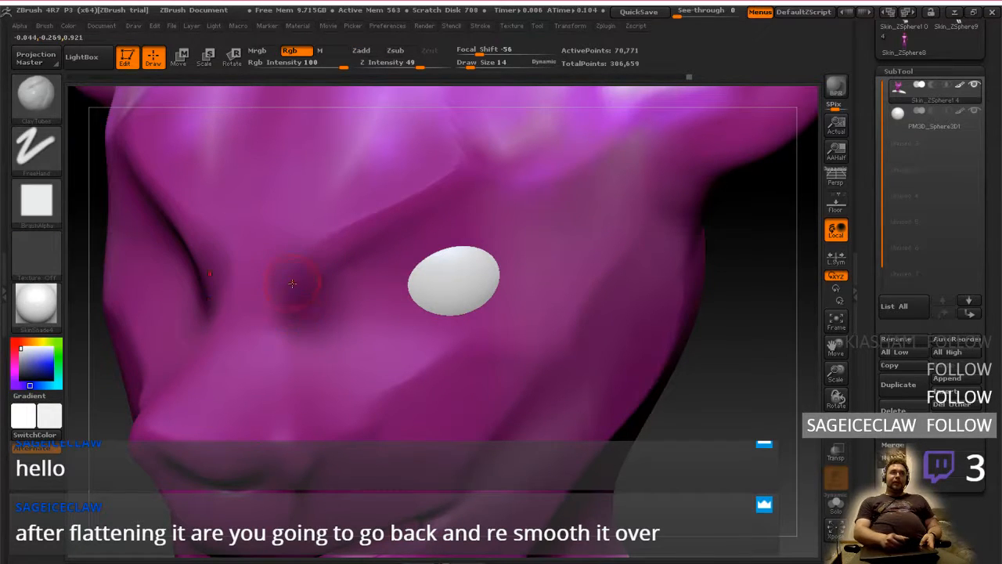
pyautogui.moveTo(287, 291)
pyautogui.mouseDown()
pyautogui.moveTo(291, 281)
pyautogui.moveTo(307, 293)
pyautogui.mouseUp()
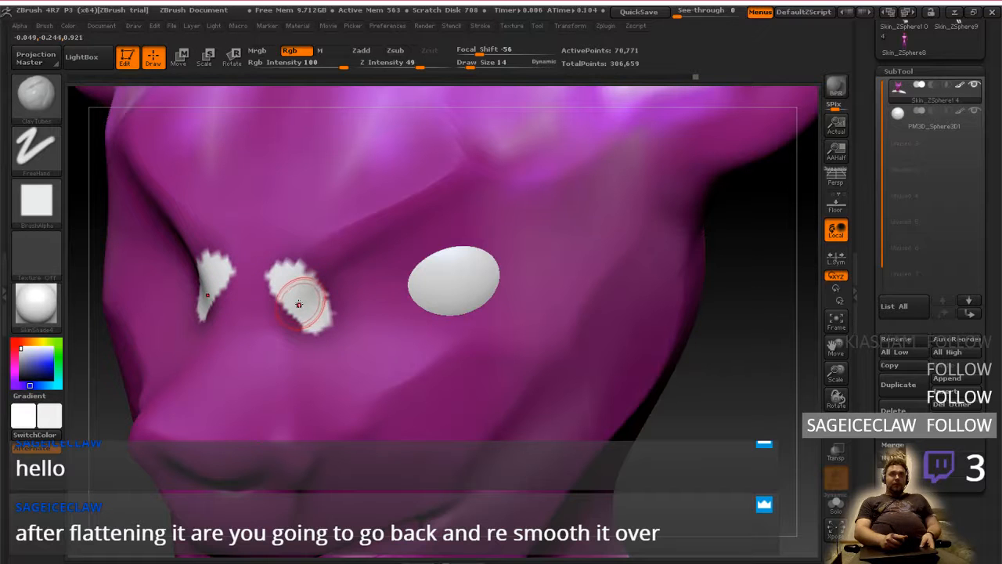
pyautogui.press(']')
pyautogui.hotkey('ctrl', 'z')
pyautogui.hotkey('ctrl', 'z')
pyautogui.hotkey('ctrl', 'z')
pyautogui.hotkey('ctrl', 'z')
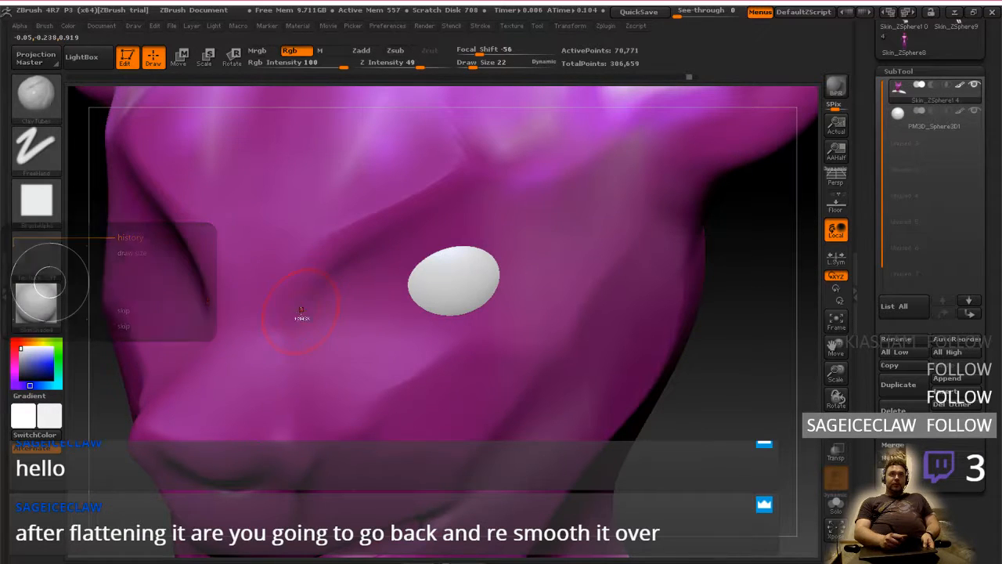
pyautogui.hotkey('ctrl', 'z')
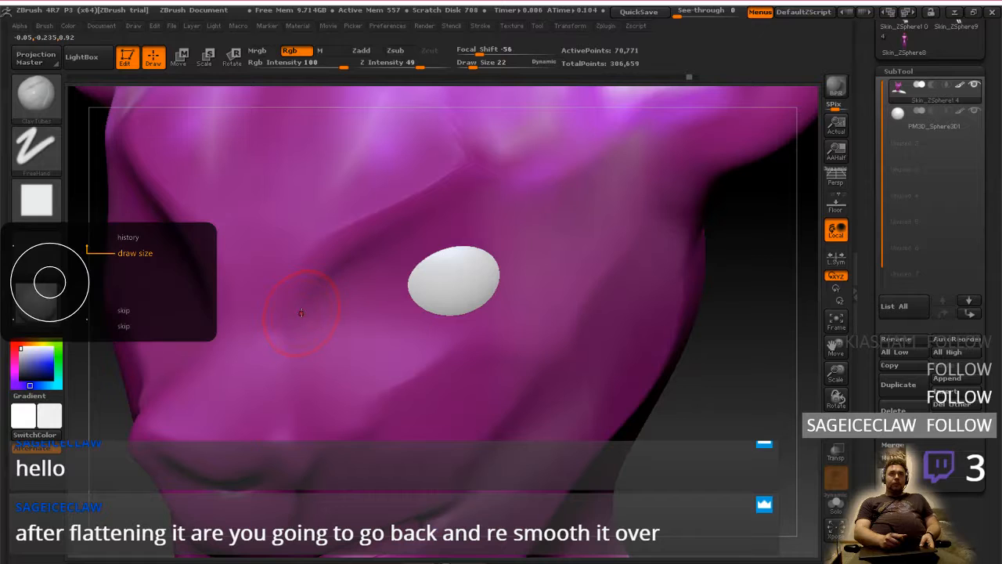
# Turn off colour painting, enable Zadd and build up the brow ridge from beside the nose bridge to above the eye's outer corner
pyautogui.press(']')
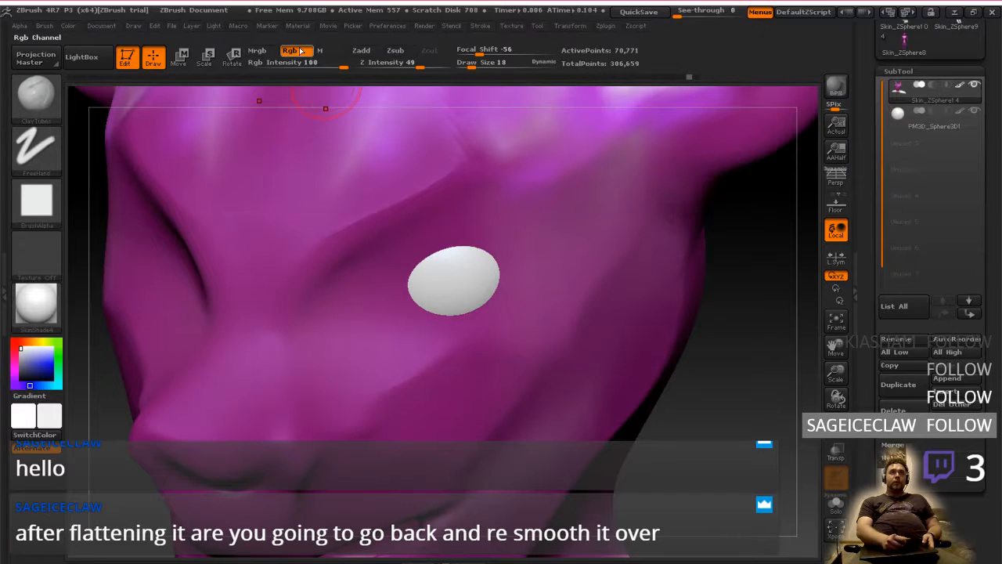
pyautogui.click(301, 50)
pyautogui.click(356, 50)
pyautogui.moveTo(281, 333)
pyautogui.mouseDown()
pyautogui.moveTo(309, 313)
pyautogui.moveTo(319, 254)
pyautogui.mouseUp()
pyautogui.moveTo(354, 354); pyautogui.dragTo(308, 299, button='right')
pyautogui.moveTo(312, 303)
pyautogui.mouseDown()
pyautogui.moveTo(338, 329)
pyautogui.moveTo(333, 294)
pyautogui.moveTo(353, 210)
pyautogui.moveTo(349, 227)
pyautogui.moveTo(345, 215)
pyautogui.moveTo(366, 229)
pyautogui.moveTo(367, 209)
pyautogui.moveTo(557, 174)
pyautogui.mouseUp()
pyautogui.moveTo(404, 191); pyautogui.dragTo(542, 173)
pyautogui.keyDown('shift'); pyautogui.moveTo(457, 265); pyautogui.dragTo(490, 268, button='right'); pyautogui.keyUp('shift')
pyautogui.moveTo(359, 274)
pyautogui.mouseDown()
pyautogui.moveTo(350, 296)
pyautogui.moveTo(320, 262)
pyautogui.moveTo(331, 237)
pyautogui.moveTo(332, 285)
pyautogui.moveTo(357, 303)
pyautogui.moveTo(356, 229)
pyautogui.mouseUp()
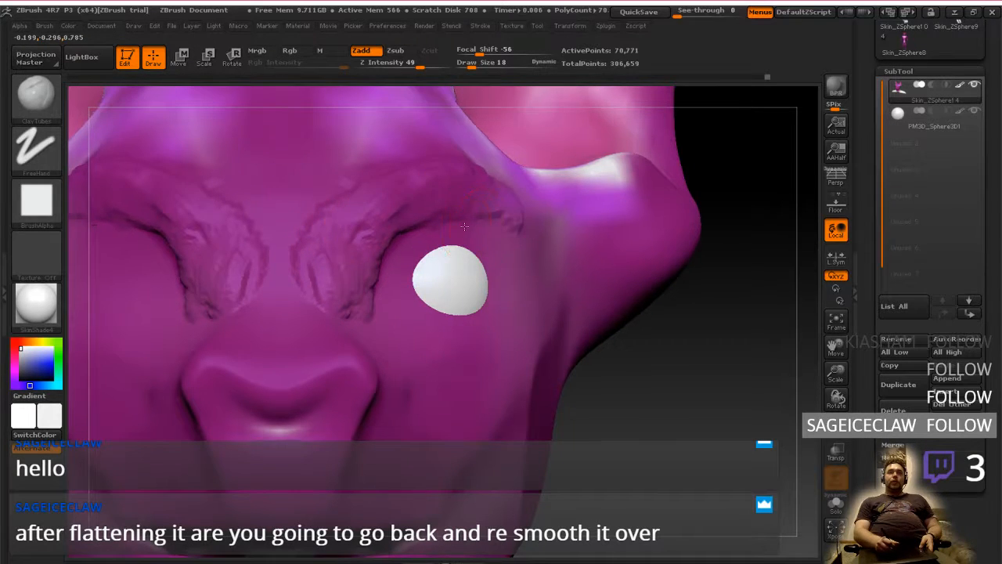
# Build up the upper and lower eyelids around the white eyeball with ClayTubes
pyautogui.moveTo(451, 276)
pyautogui.mouseDown(button='right')
pyautogui.moveTo(495, 368)
pyautogui.moveTo(508, 356)
pyautogui.mouseUp(button='right')
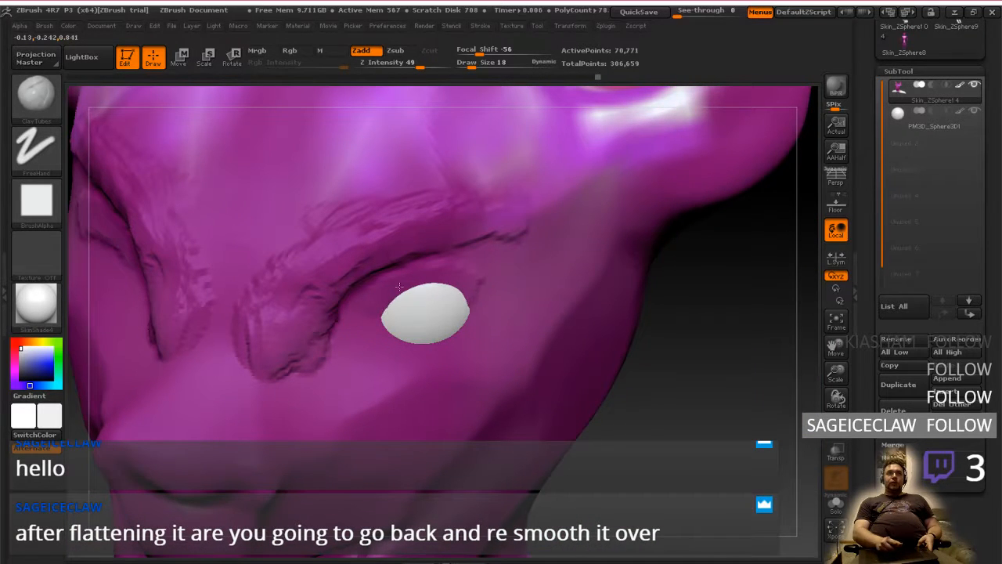
pyautogui.moveTo(394, 293)
pyautogui.mouseDown()
pyautogui.moveTo(458, 293)
pyautogui.moveTo(473, 312)
pyautogui.mouseUp()
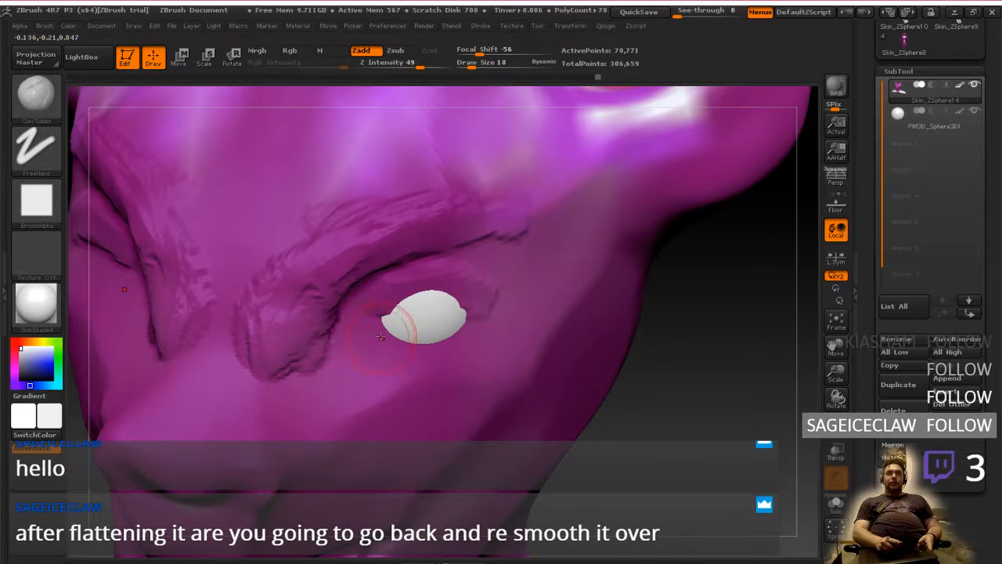
pyautogui.moveTo(387, 321); pyautogui.dragTo(471, 343)
pyautogui.moveTo(404, 324)
pyautogui.mouseDown(button='right')
pyautogui.moveTo(429, 332)
pyautogui.moveTo(392, 332)
pyautogui.moveTo(423, 327)
pyautogui.moveTo(359, 357)
pyautogui.moveTo(439, 396)
pyautogui.moveTo(450, 382)
pyautogui.moveTo(316, 332)
pyautogui.mouseUp(button='right')
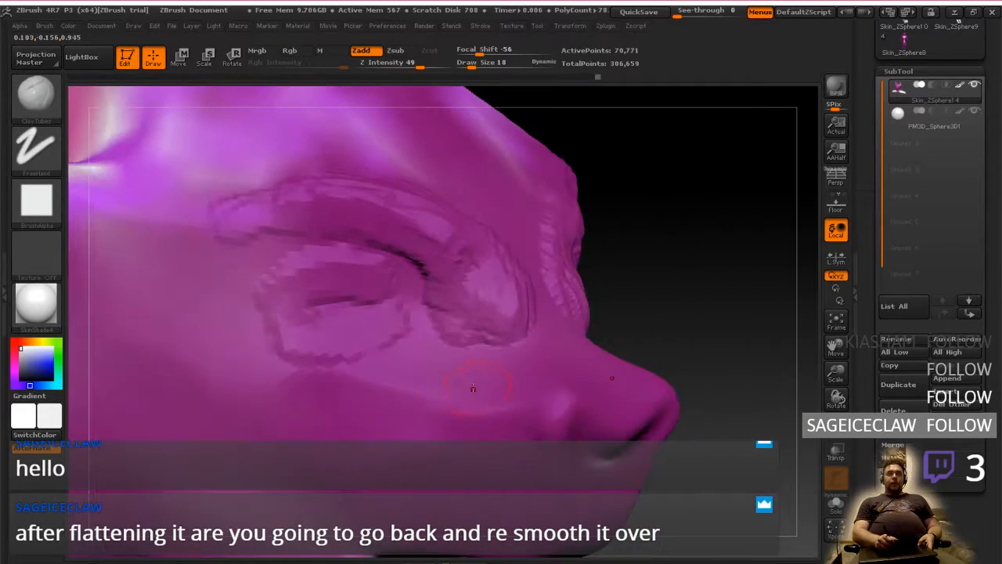
# Check the brow structure in the reference photo, and add more clay in ZBrush to the inner brow beside the nose bridge
pyautogui.click(35, 94)
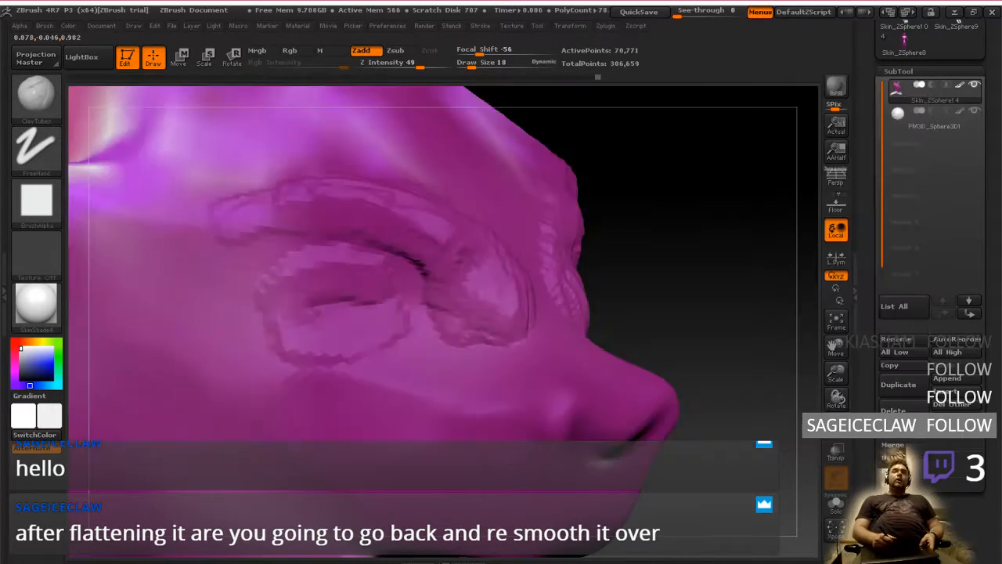
pyautogui.click(39, 98)
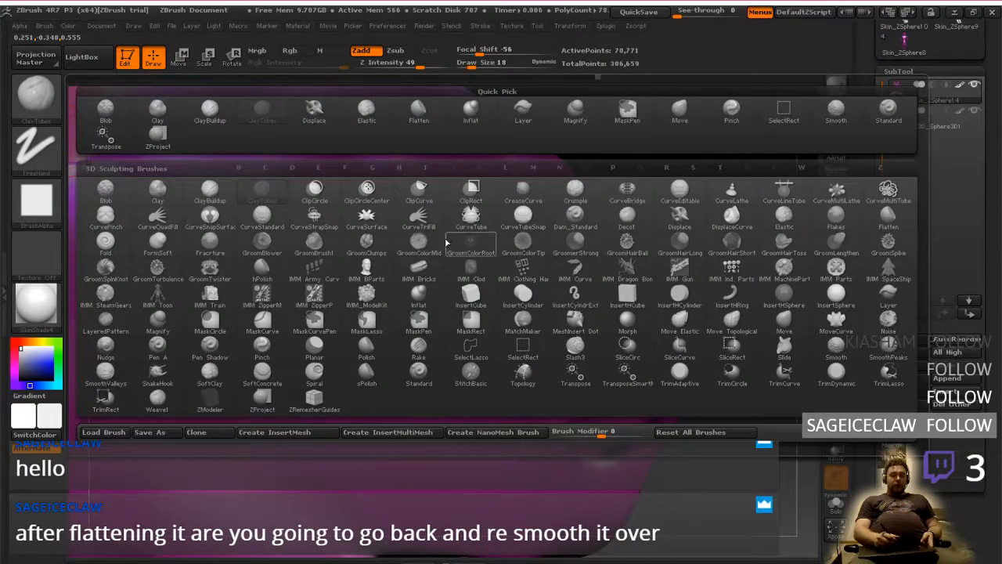
pyautogui.press('ctrl+super+Left')
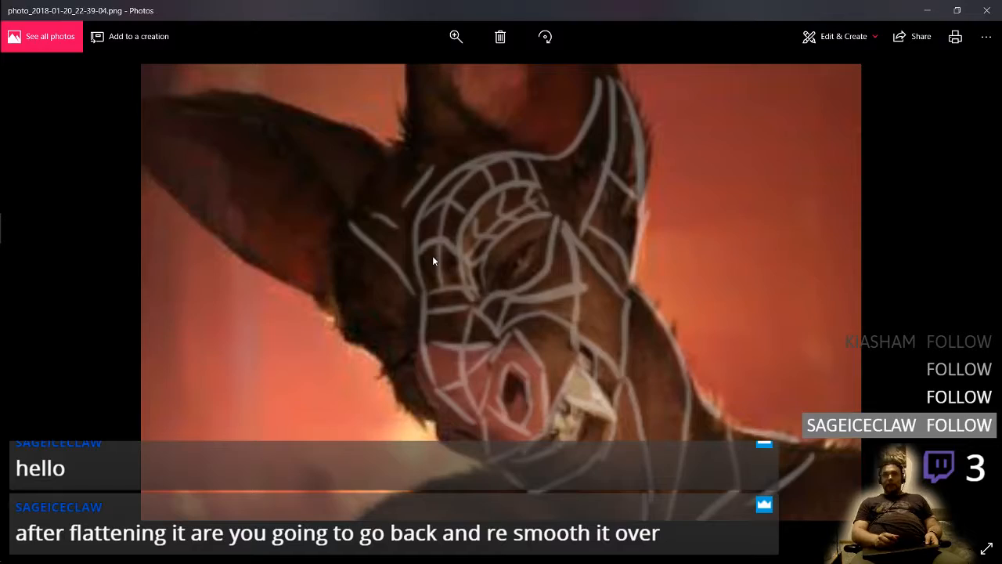
pyautogui.hotkey('alt', 'Tab')
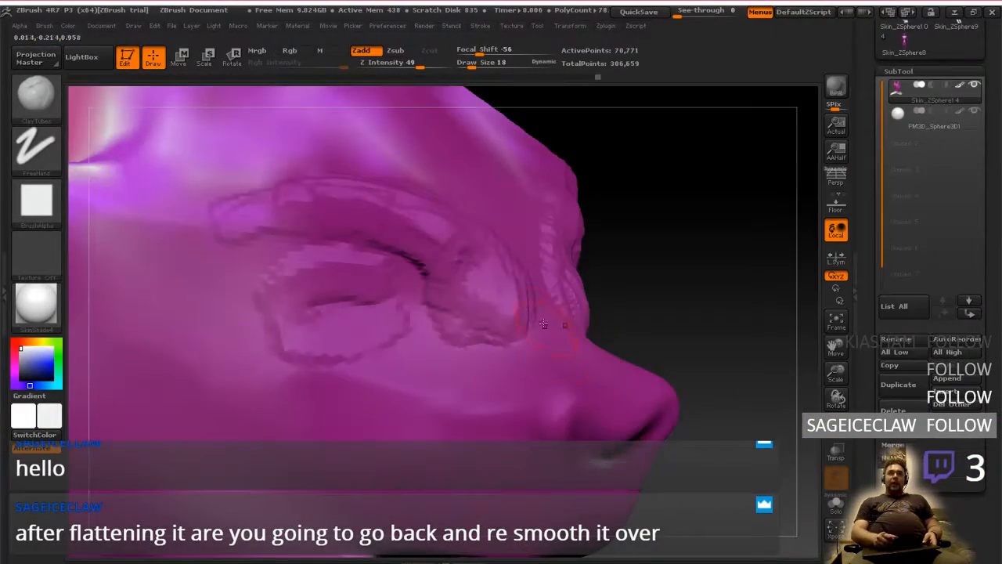
pyautogui.moveTo(687, 378)
pyautogui.mouseDown()
pyautogui.moveTo(620, 369)
pyautogui.moveTo(667, 398)
pyautogui.moveTo(645, 379)
pyautogui.moveTo(640, 338)
pyautogui.moveTo(540, 277)
pyautogui.mouseUp()
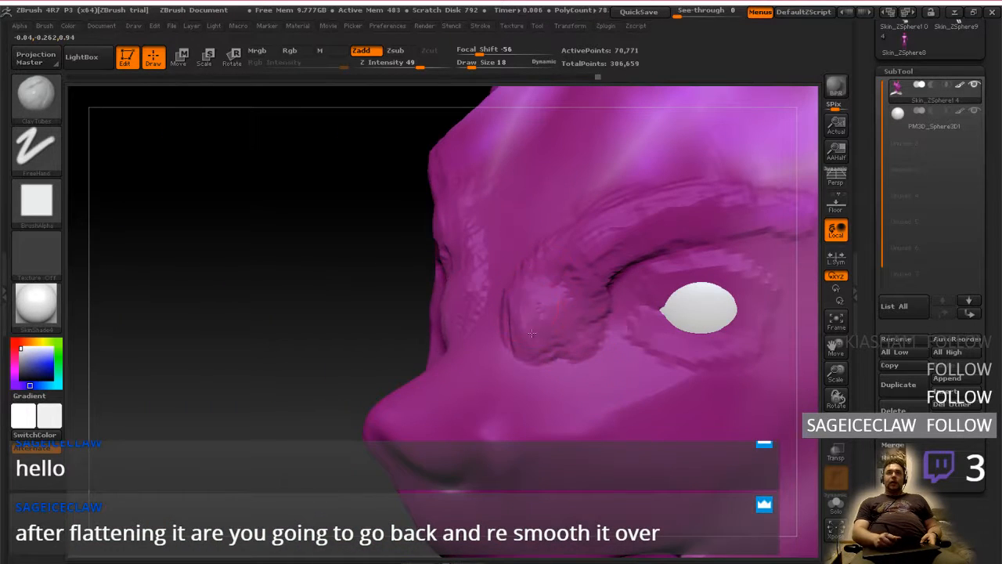
pyautogui.moveTo(532, 333); pyautogui.dragTo(537, 301)
pyautogui.moveTo(585, 238); pyautogui.dragTo(631, 219)
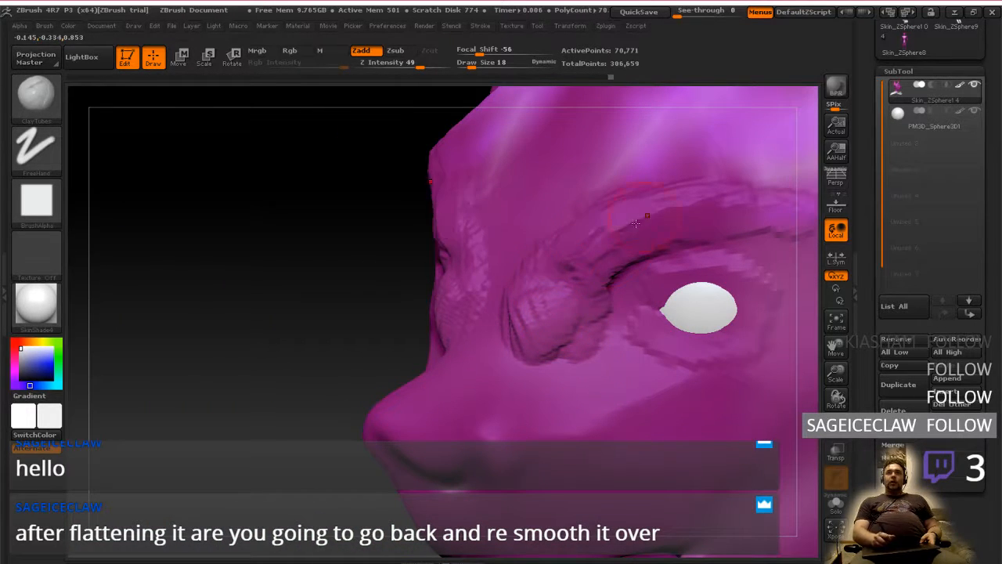
# Try smoothing the clay beside the nose bridge and along the brow ridge with the Flatten brush, raising draw size to 26
pyautogui.click(36, 94)
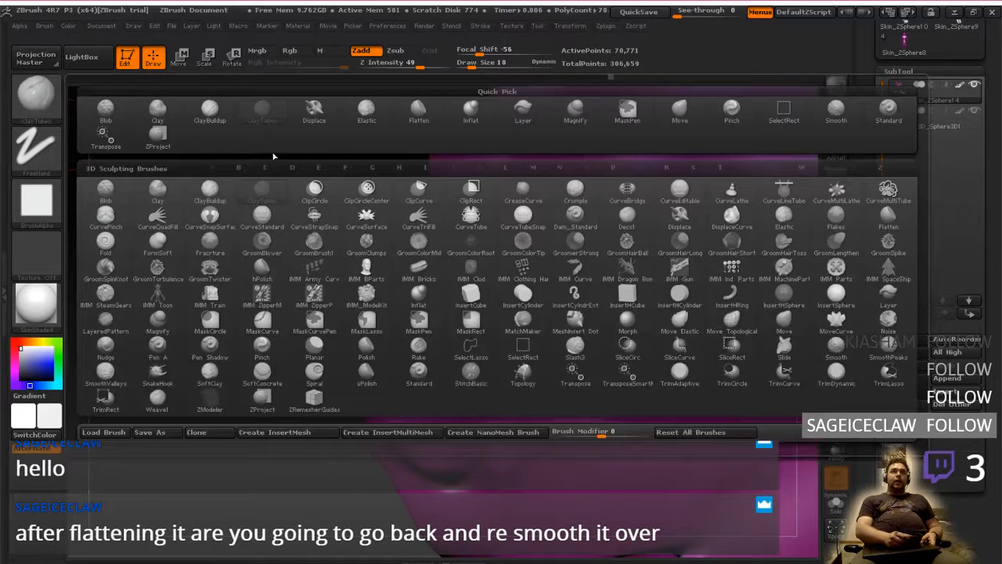
pyautogui.click(419, 110)
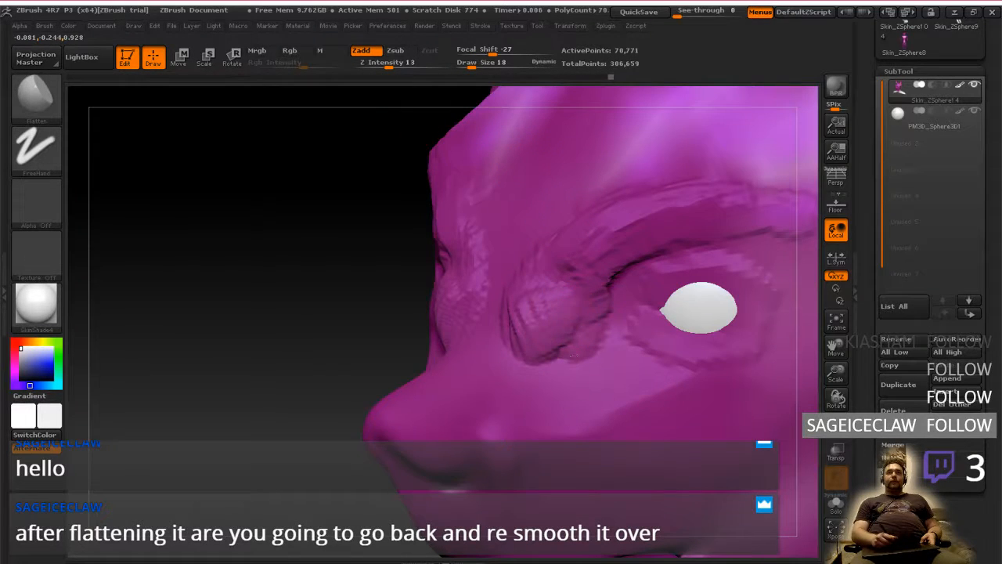
pyautogui.moveTo(528, 314); pyautogui.dragTo(542, 268)
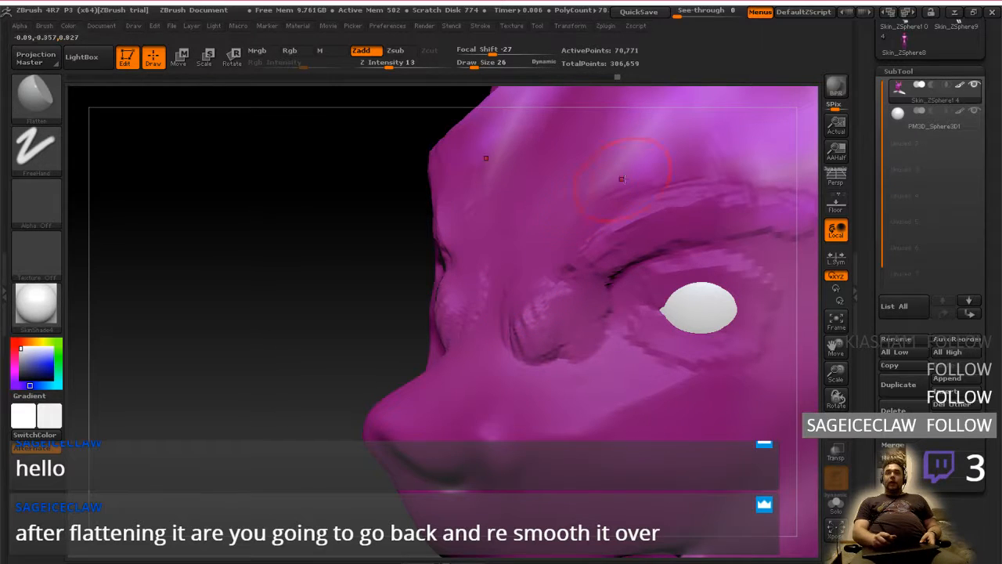
pyautogui.moveTo(622, 179); pyautogui.dragTo(651, 171, button='right')
pyautogui.moveTo(624, 200); pyautogui.dragTo(758, 196)
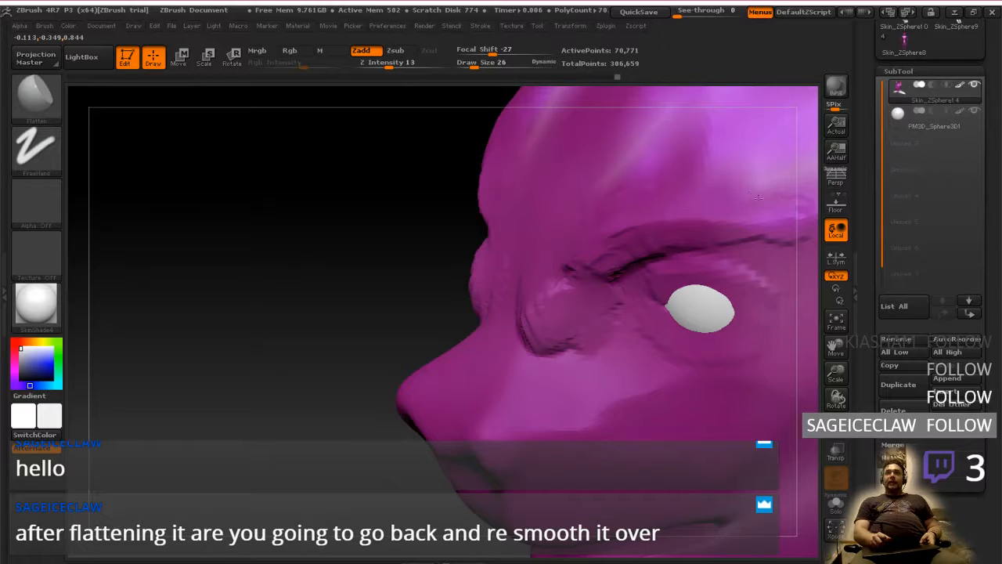
pyautogui.moveTo(656, 217); pyautogui.dragTo(584, 280, button='right')
pyautogui.moveTo(527, 314)
pyautogui.mouseDown()
pyautogui.moveTo(539, 343)
pyautogui.moveTo(526, 328)
pyautogui.mouseUp()
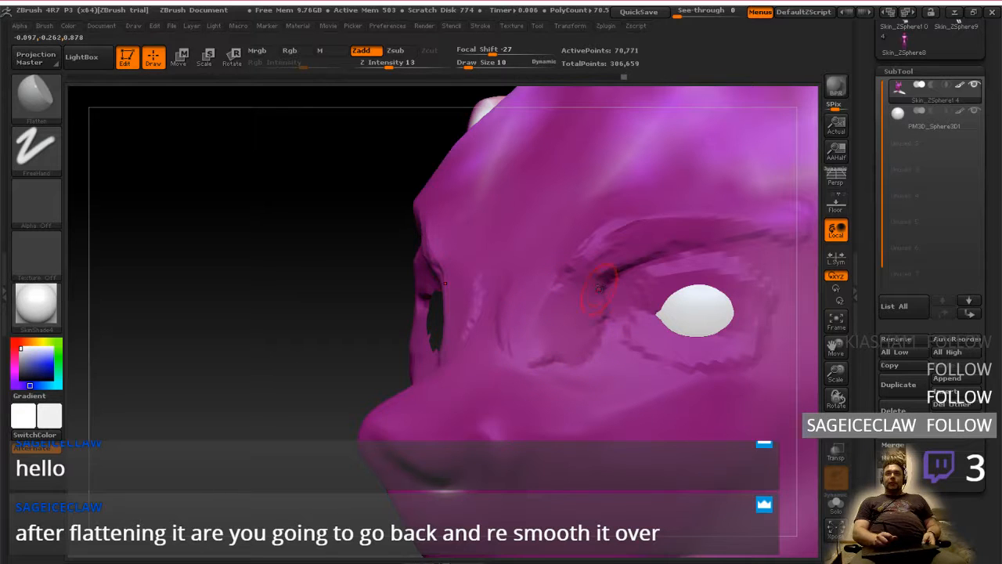
# Try flattening the crease at the eye's inner corner with draw sizes 10 and 22, and undo the flattening strokes
pyautogui.moveTo(603, 284)
pyautogui.mouseDown()
pyautogui.moveTo(595, 246)
pyautogui.moveTo(665, 228)
pyautogui.moveTo(665, 260)
pyautogui.mouseUp()
pyautogui.moveTo(665, 261); pyautogui.dragTo(674, 278, button='right')
pyautogui.moveTo(638, 325); pyautogui.dragTo(600, 337, button='right')
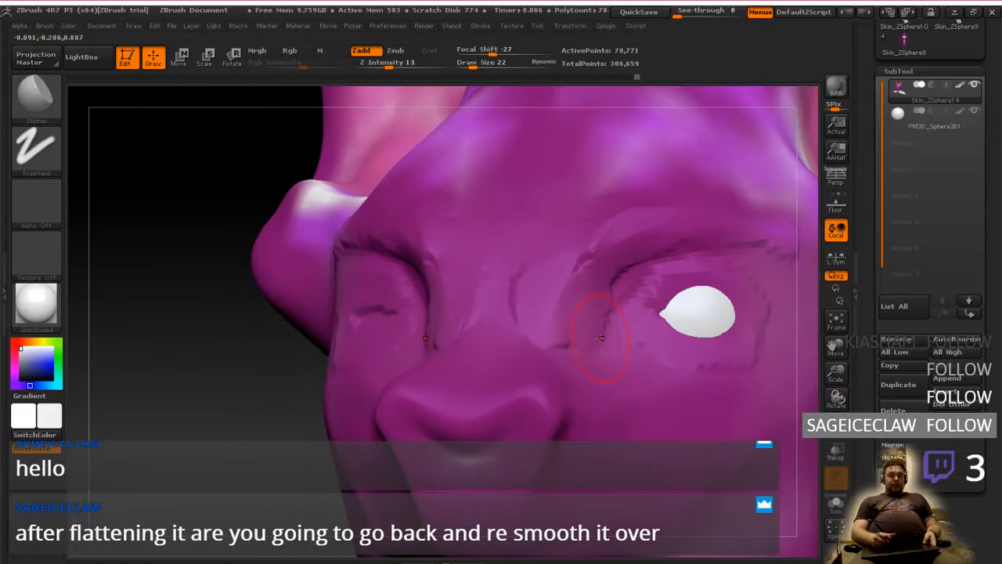
pyautogui.hotkey('ctrl', 'z')
pyautogui.hotkey('ctrl', 'z')
pyautogui.hotkey('ctrl', 'z')
pyautogui.hotkey('ctrl', 'z')
pyautogui.hotkey('ctrl', 'z')
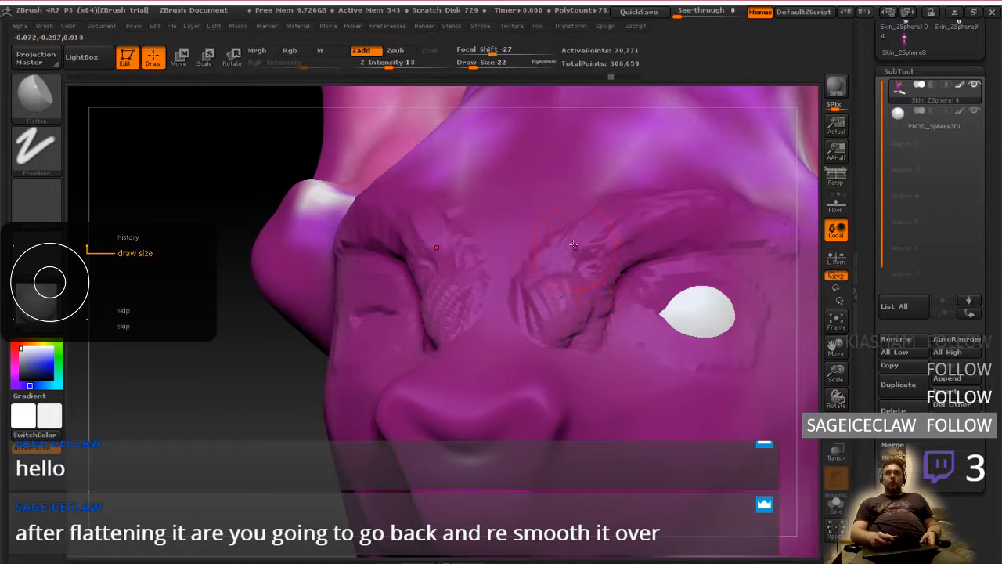
# Flatten the clay lump beside the nose bridge at draw size 22 and switch back to the ClayTubes brush
pyautogui.moveTo(573, 245); pyautogui.dragTo(538, 305, button='right')
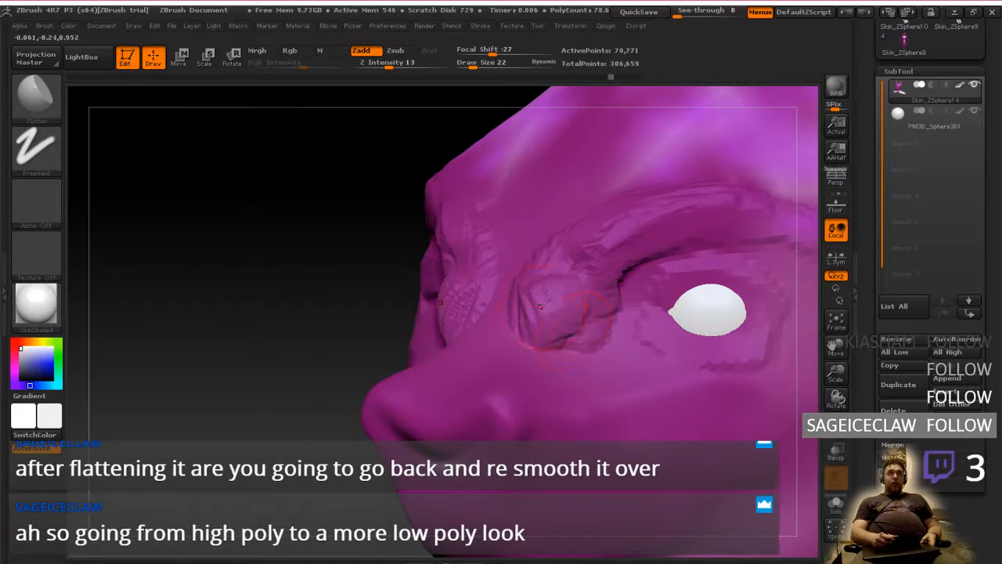
pyautogui.click(35, 97)
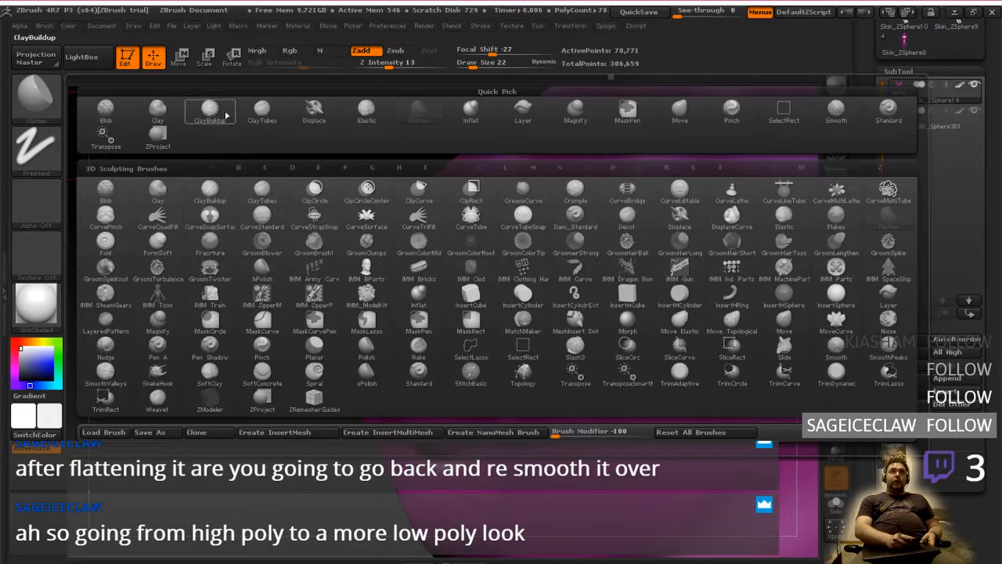
pyautogui.click(259, 116)
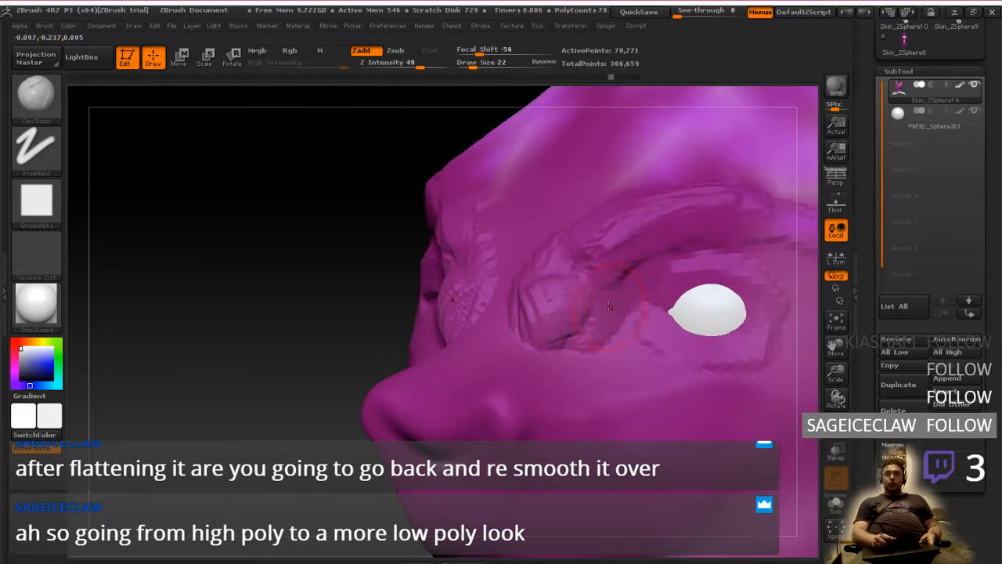
# Examine the brow, eye socket and muzzle forms from the front, three-quarter and side views of the head
pyautogui.keyDown('shift'); pyautogui.moveTo(707, 294); pyautogui.dragTo(660, 356, button='right'); pyautogui.keyUp('shift')
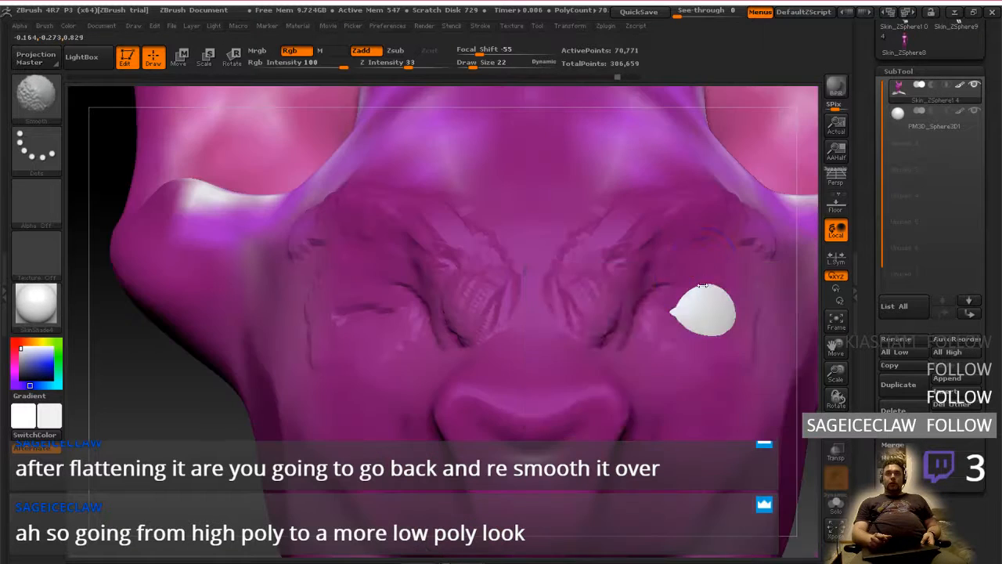
pyautogui.rightClick(660, 356)
pyautogui.keyDown('alt'); pyautogui.moveTo(732, 472); pyautogui.dragTo(504, 368, button='right'); pyautogui.keyUp('alt')
pyautogui.moveTo(620, 406)
pyautogui.mouseDown(button='right')
pyautogui.moveTo(702, 415)
pyautogui.moveTo(654, 396)
pyautogui.moveTo(655, 383)
pyautogui.moveTo(638, 421)
pyautogui.mouseUp(button='right')
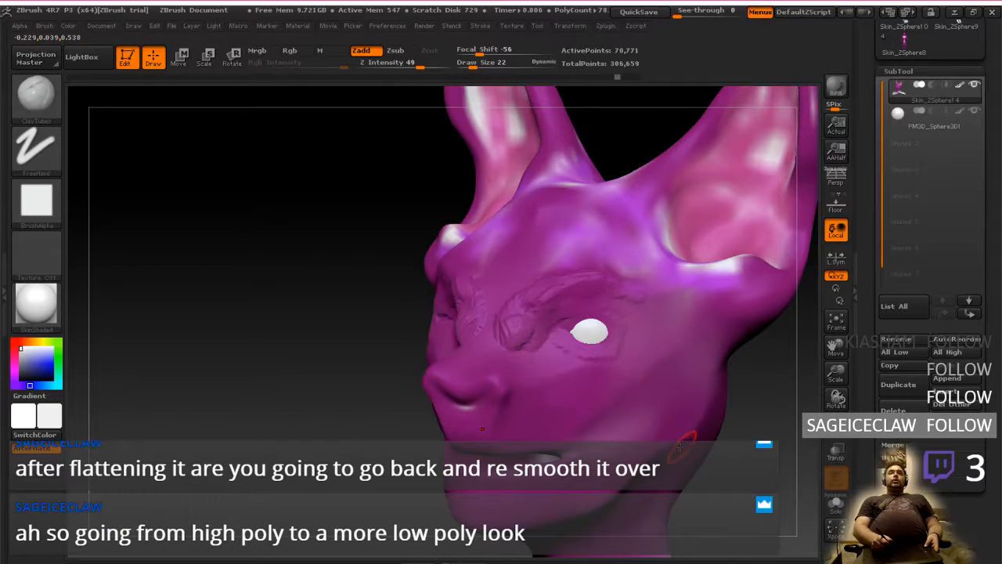
pyautogui.moveTo(680, 446)
pyautogui.mouseDown(button='right')
pyautogui.moveTo(606, 428)
pyautogui.moveTo(664, 430)
pyautogui.mouseUp(button='right')
pyautogui.keyDown('shift'); pyautogui.moveTo(662, 428); pyautogui.dragTo(646, 425); pyautogui.keyUp('shift')
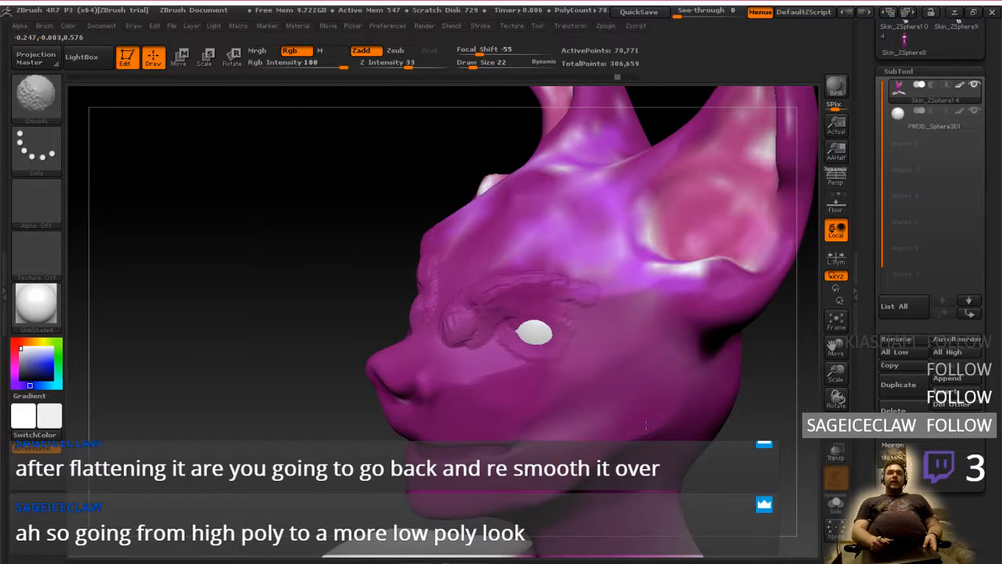
pyautogui.moveTo(646, 425); pyautogui.dragTo(607, 421, button='right')
pyautogui.rightClick(608, 421)
pyautogui.moveTo(487, 395); pyautogui.dragTo(557, 400, button='right')
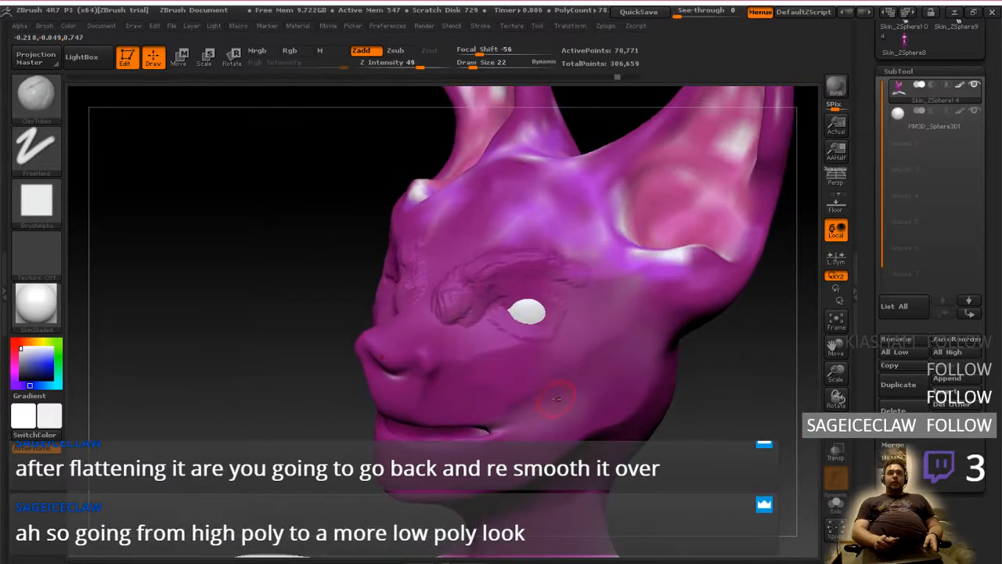
# Check the character reference painting, and switch to the Firefox window showing the Facebook post of the rendering pipeline
pyautogui.press('ctrl+super+Left')
pyautogui.press('ctrl+super+Left')
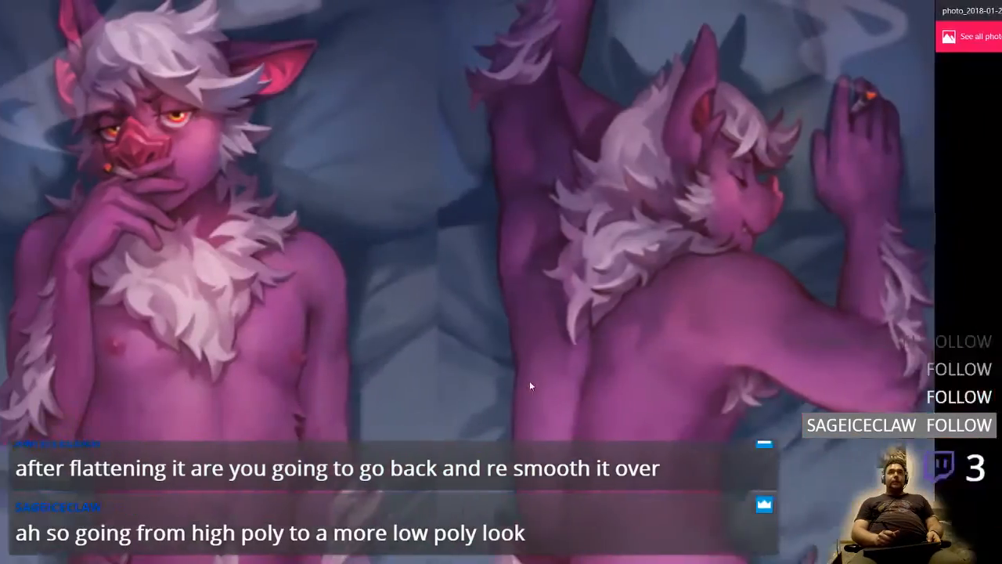
pyautogui.press('ctrl+super+Right')
pyautogui.press('ctrl+super+Right')
pyautogui.press('ctrl+super+Right')
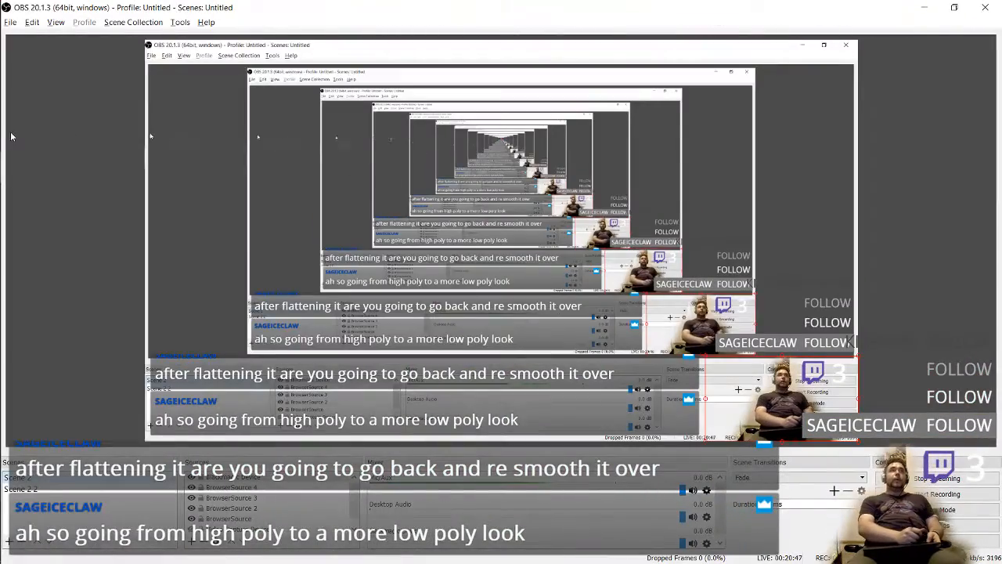
pyautogui.moveTo(2, 101)
pyautogui.moveTo(16, 44)
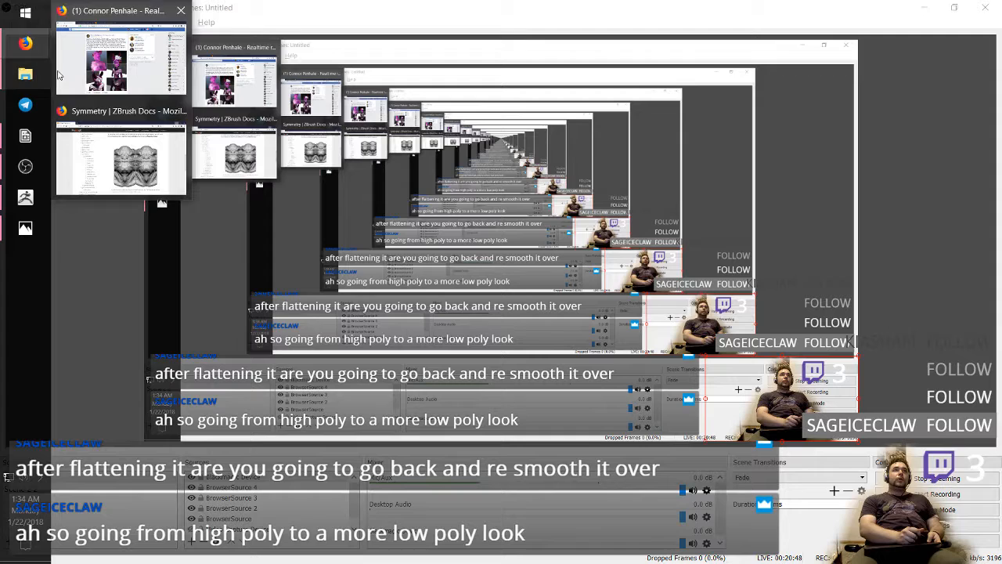
pyautogui.click(130, 77)
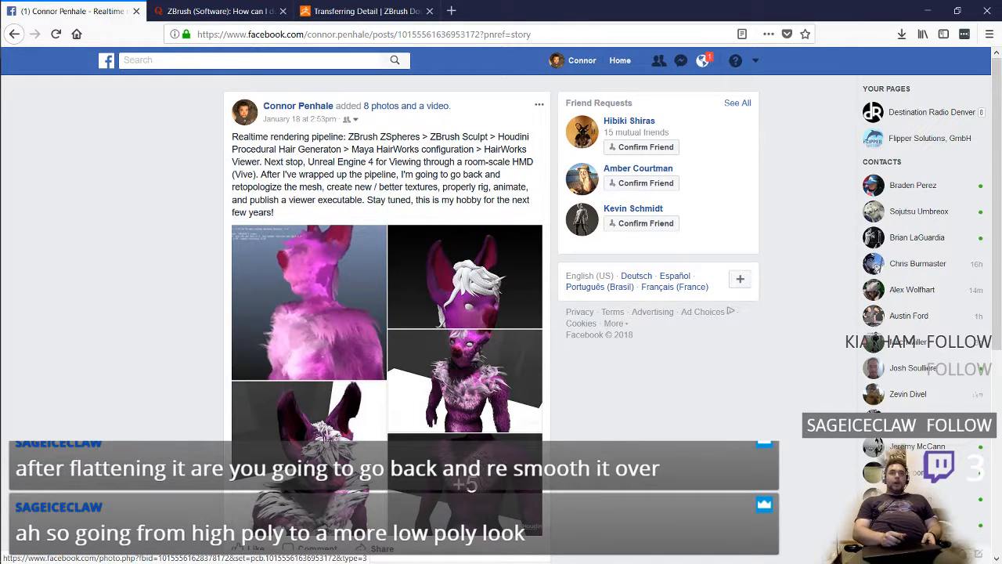
# View the post's full-body character render and watch the fur video in full screen
pyautogui.click(350, 424)
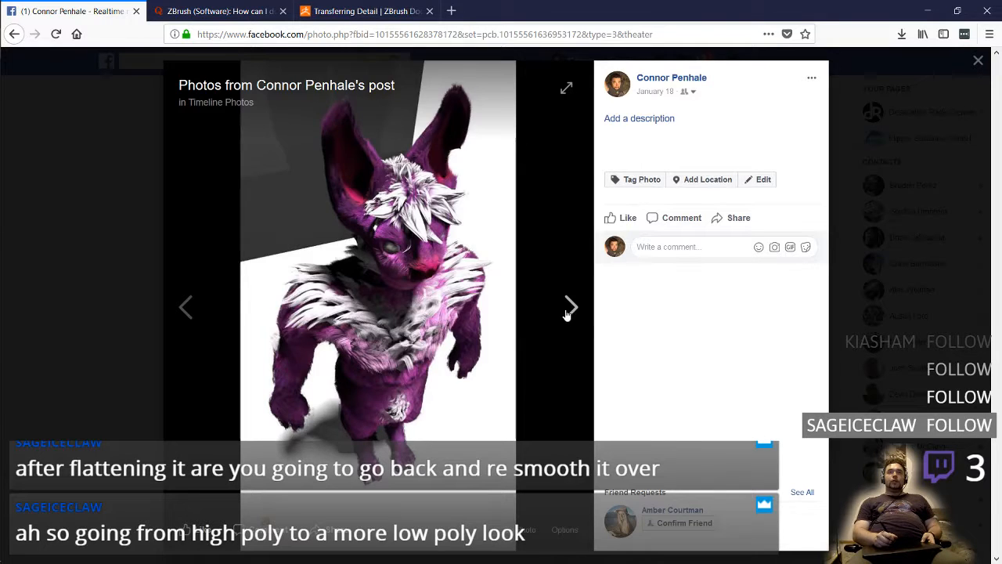
pyautogui.click(568, 312)
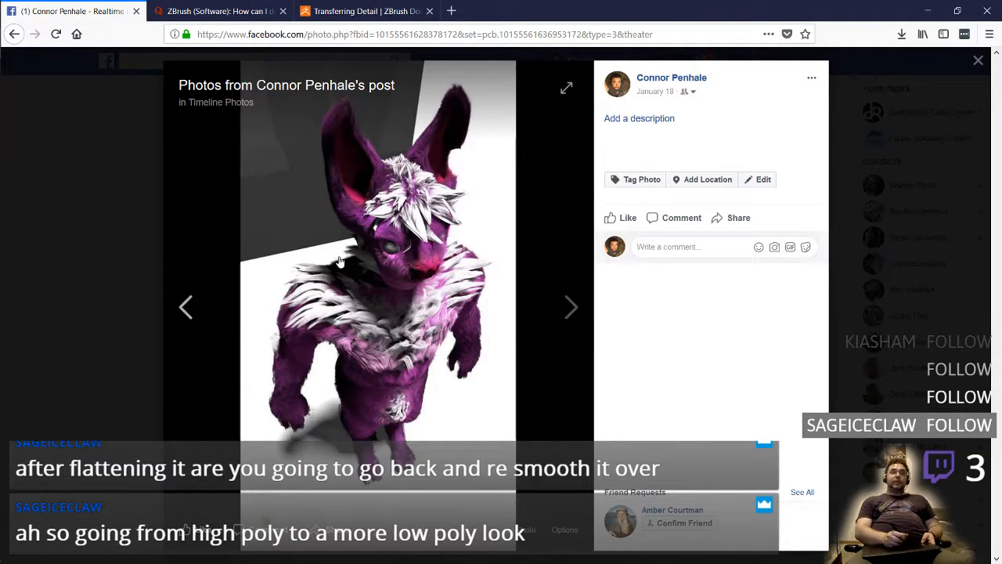
pyautogui.click(186, 308)
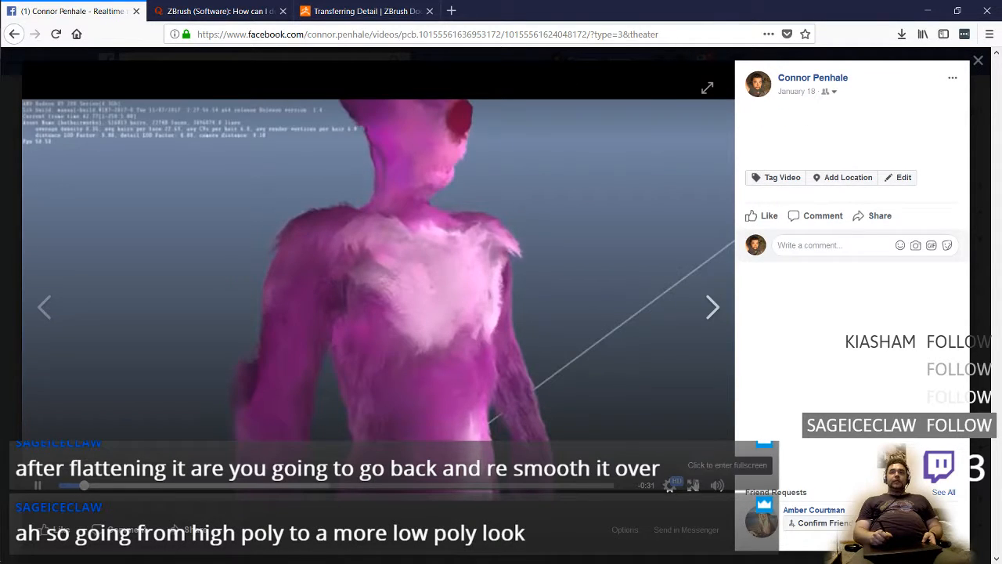
pyautogui.click(693, 486)
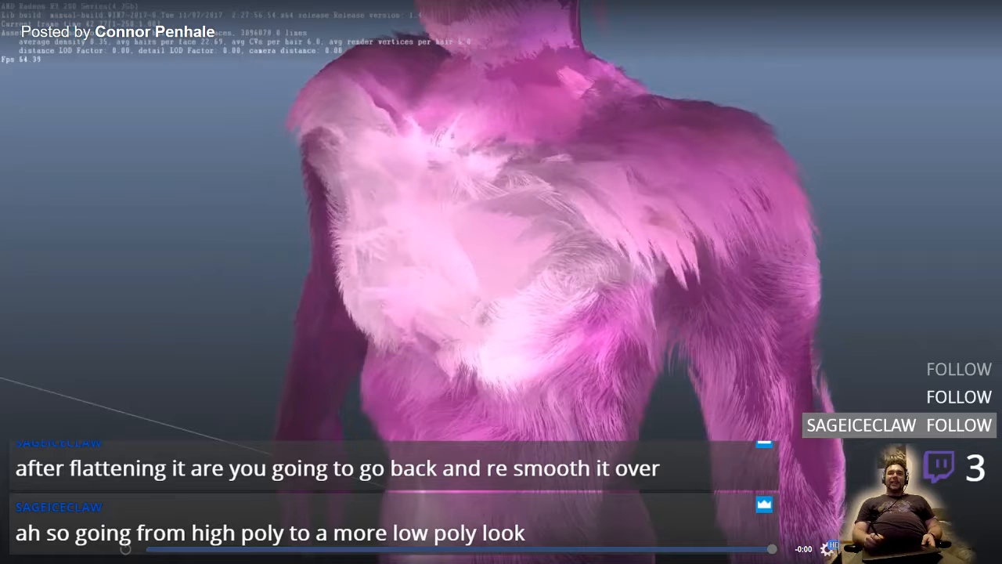
pyautogui.click(851, 548)
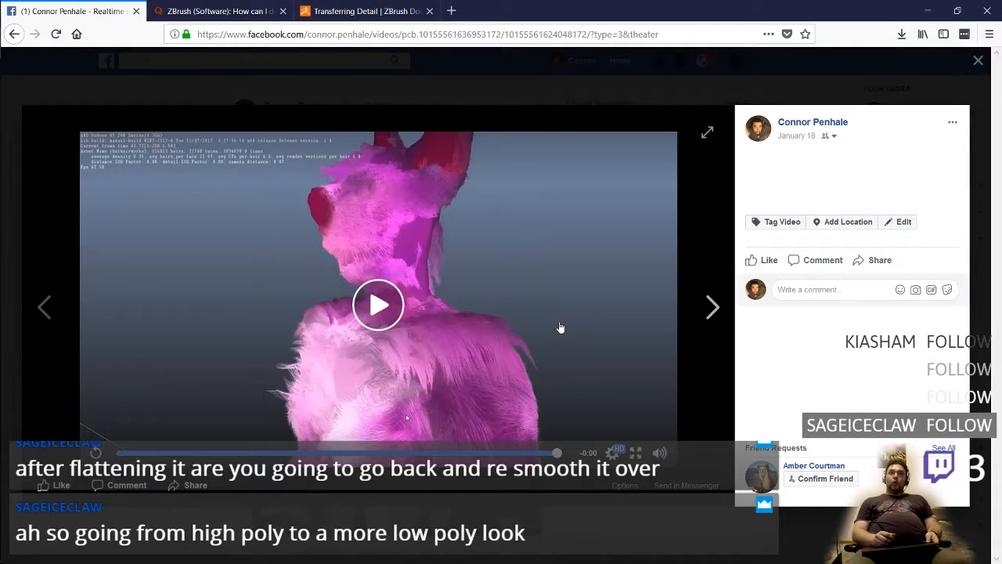
# Return to ZBrush and add a ClayTubes band from the lower forehead down along the nose bridge at draw size 22
pyautogui.hotkey('alt', 'Tab')
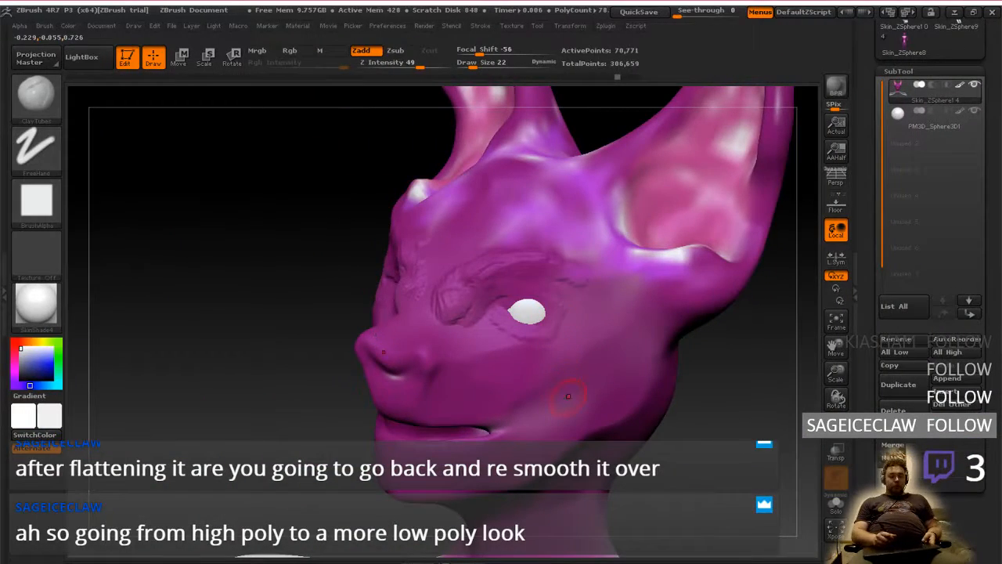
pyautogui.moveTo(574, 391)
pyautogui.keyDown('alt'); pyautogui.mouseDown(button='right')
pyautogui.moveTo(579, 428)
pyautogui.moveTo(622, 425)
pyautogui.mouseUp(button='right'); pyautogui.keyUp('alt')
pyautogui.moveTo(617, 368)
pyautogui.mouseDown(button='right')
pyautogui.moveTo(562, 376)
pyautogui.moveTo(555, 364)
pyautogui.moveTo(606, 379)
pyautogui.mouseUp(button='right')
pyautogui.moveTo(578, 429)
pyautogui.mouseDown(button='right')
pyautogui.moveTo(593, 420)
pyautogui.moveTo(599, 375)
pyautogui.moveTo(544, 384)
pyautogui.moveTo(543, 398)
pyautogui.mouseUp(button='right')
pyautogui.moveTo(602, 419)
pyautogui.keyDown('alt'); pyautogui.mouseDown(button='right')
pyautogui.moveTo(614, 498)
pyautogui.moveTo(668, 499)
pyautogui.mouseUp(button='right'); pyautogui.keyUp('alt')
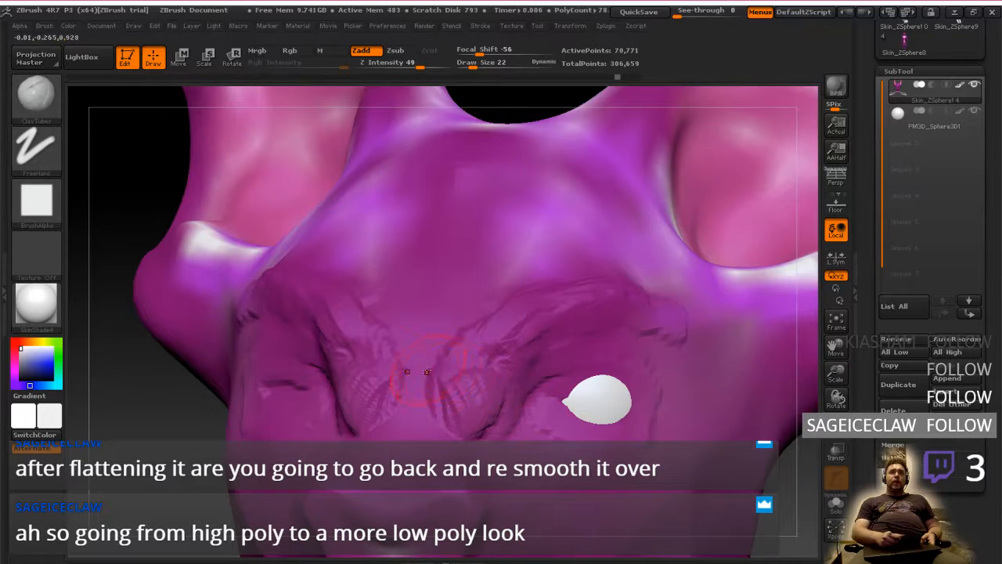
pyautogui.moveTo(490, 316); pyautogui.dragTo(436, 376)
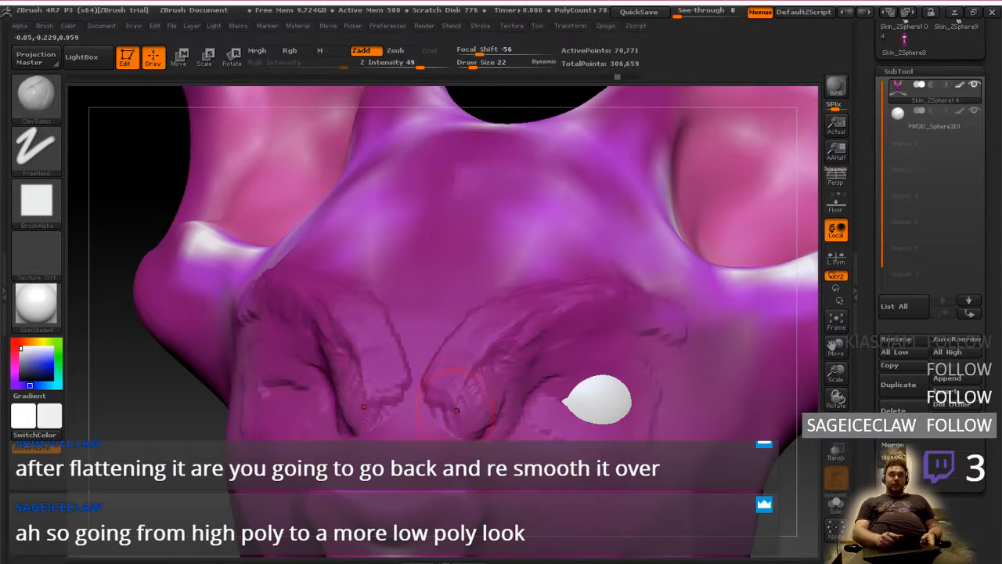
# Try masking the head around the newly added inner-brow clay and clear the mask
pyautogui.press('ctrl')
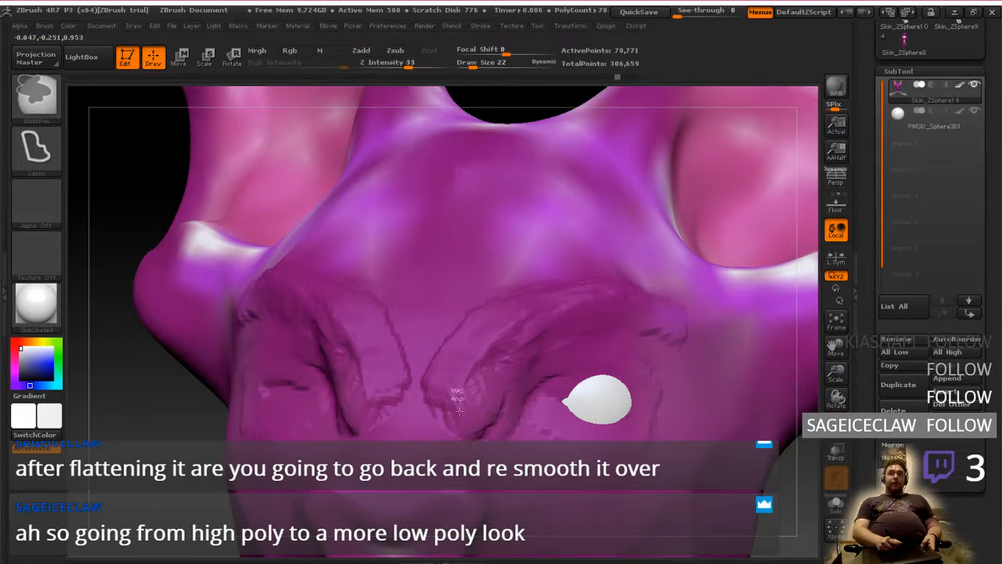
pyautogui.keyDown('ctrl'); pyautogui.click(167, 433); pyautogui.keyUp('ctrl')
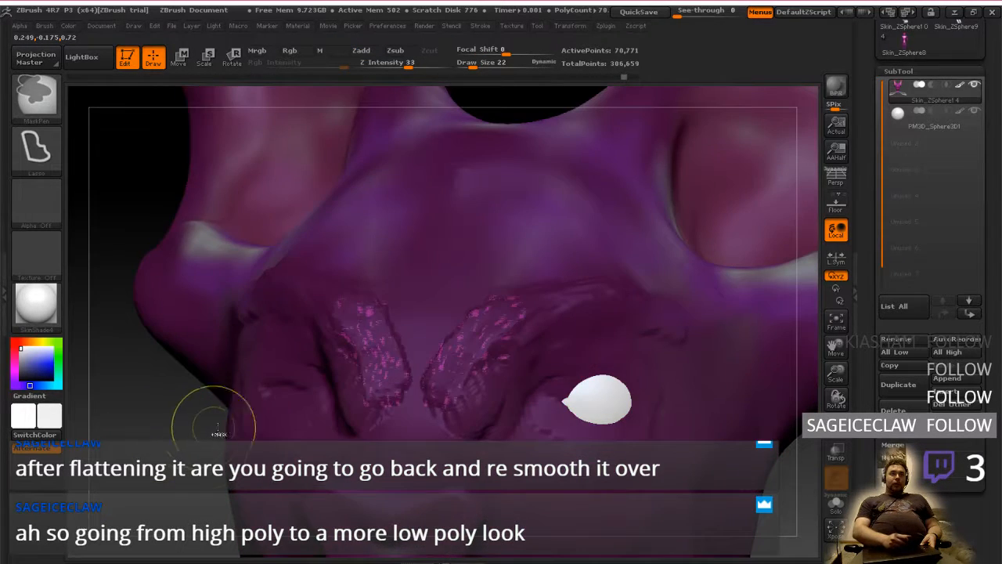
pyautogui.keyDown('ctrl'); pyautogui.click(167, 434); pyautogui.keyUp('ctrl')
# Build up the inner brow beside the nose bridge and blend it into the brow ridge with ClayTubes strokes
pyautogui.moveTo(449, 396); pyautogui.dragTo(373, 373, button='right')
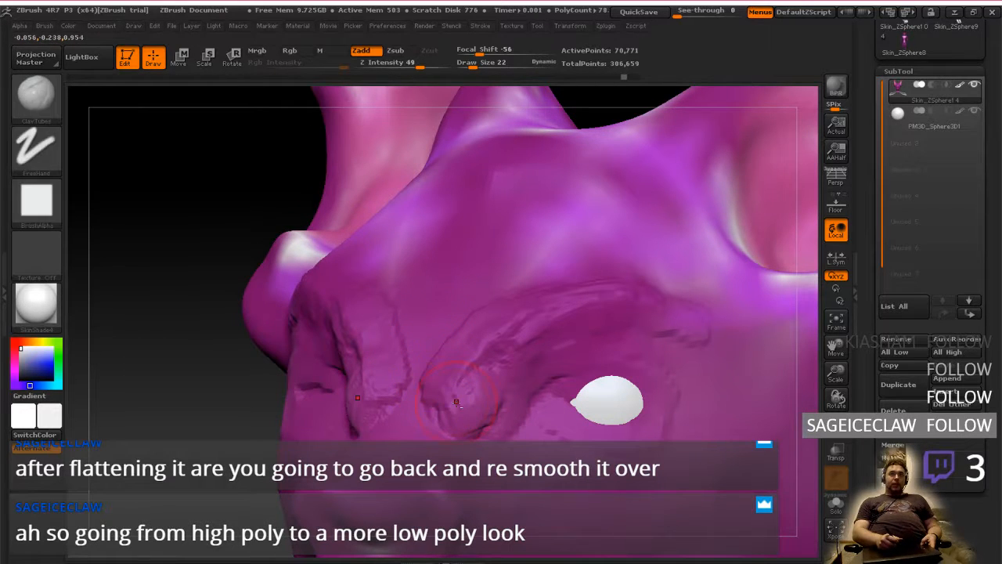
pyautogui.moveTo(438, 384)
pyautogui.mouseDown()
pyautogui.moveTo(454, 411)
pyautogui.moveTo(487, 427)
pyautogui.moveTo(494, 373)
pyautogui.moveTo(593, 323)
pyautogui.mouseUp()
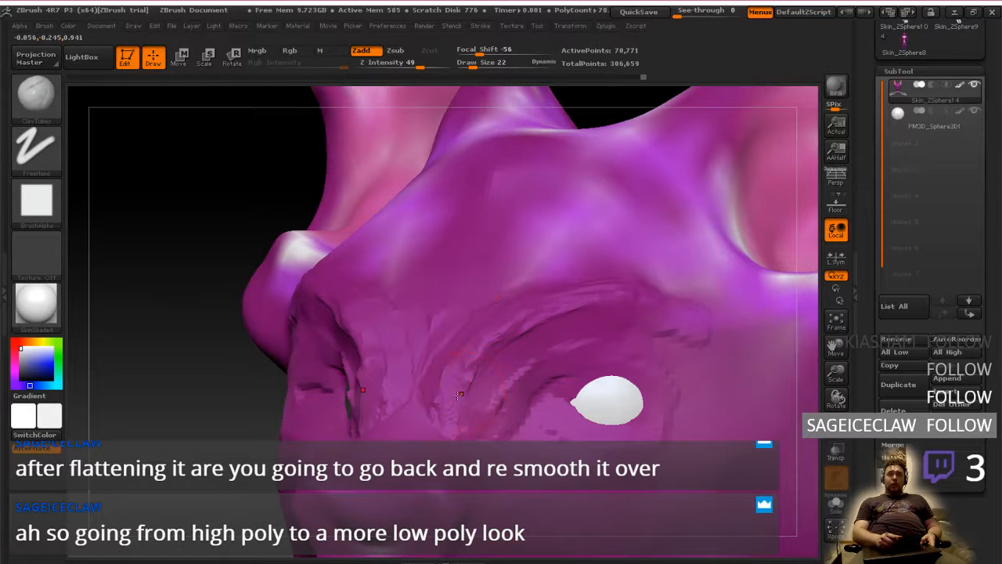
pyautogui.moveTo(509, 429)
pyautogui.mouseDown(button='right')
pyautogui.moveTo(519, 412)
pyautogui.moveTo(494, 432)
pyautogui.moveTo(537, 421)
pyautogui.moveTo(535, 394)
pyautogui.mouseUp(button='right')
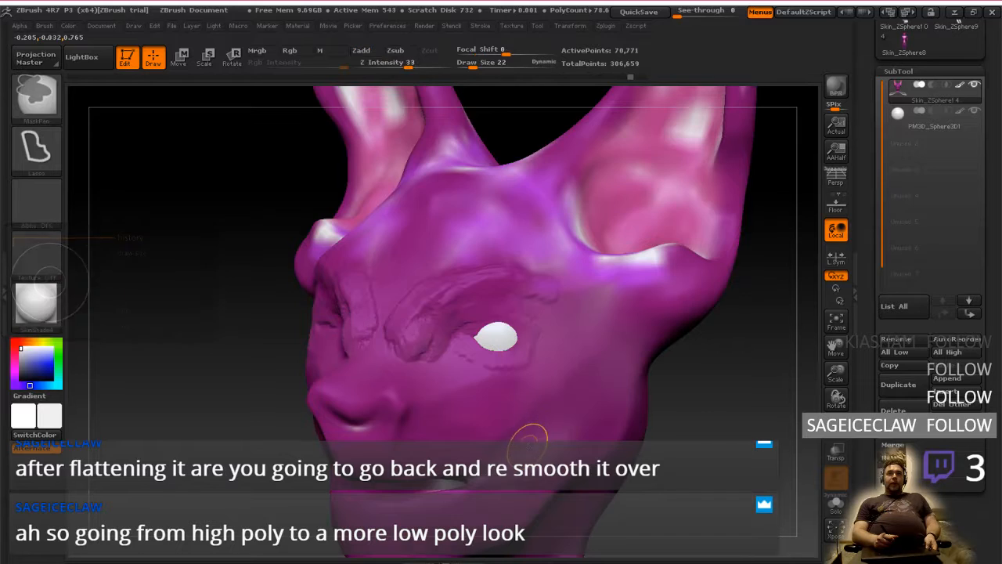
# Step back through the undo history to remove the brow ridge, eyelid and recent inner-brow clay strokes
pyautogui.hotkey('ctrl', 'z')
pyautogui.hotkey('ctrl', 'z')
pyautogui.hotkey('ctrl', 'z')
pyautogui.hotkey('ctrl', 'z')
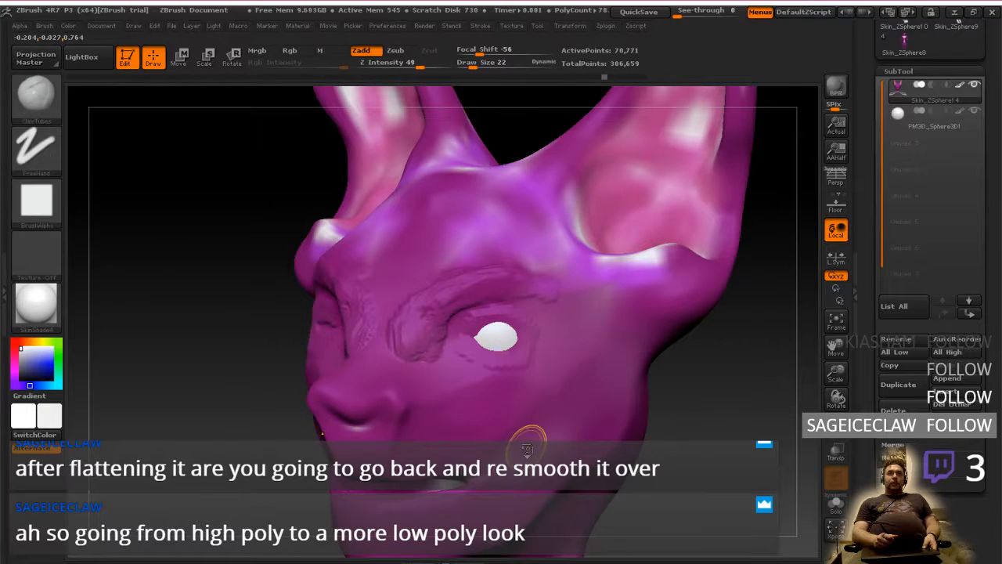
pyautogui.hotkey('ctrl', 'z')
pyautogui.hotkey('ctrl', 'z')
pyautogui.hotkey('ctrl', 'z')
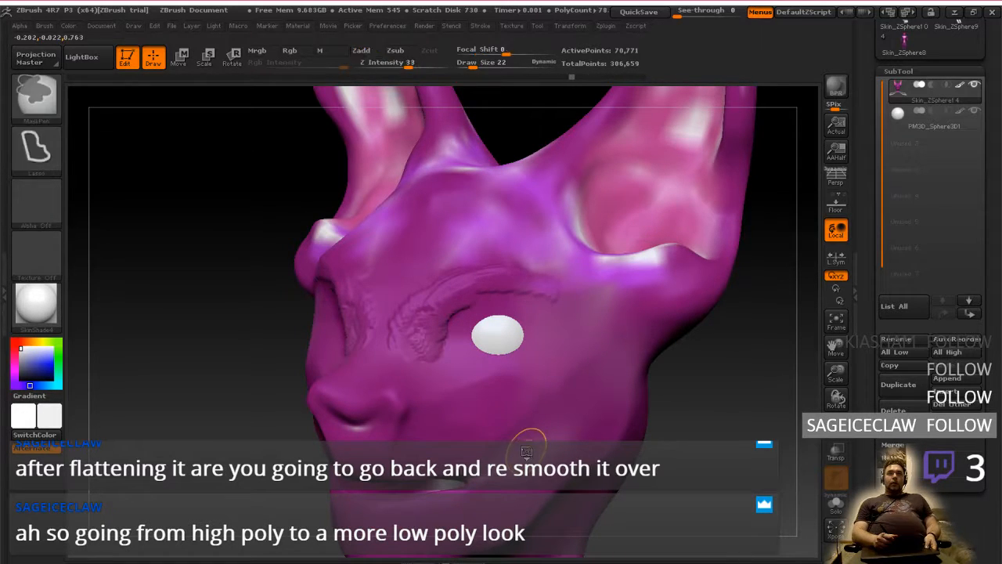
pyautogui.hotkey('ctrl', 'z')
pyautogui.hotkey('ctrl', 'z')
pyautogui.hotkey('ctrl', 'z')
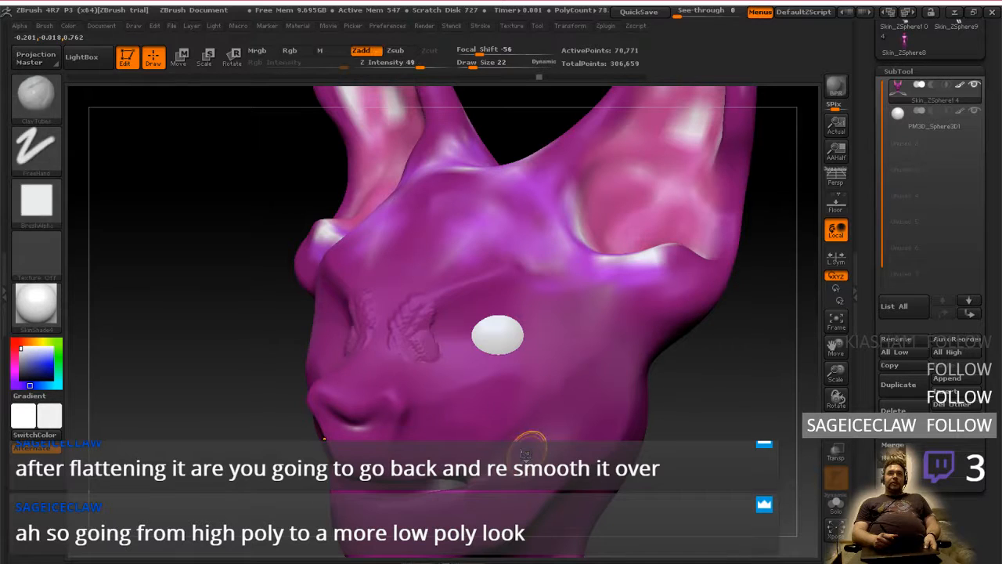
pyautogui.hotkey('ctrl', 'shift', 'z')
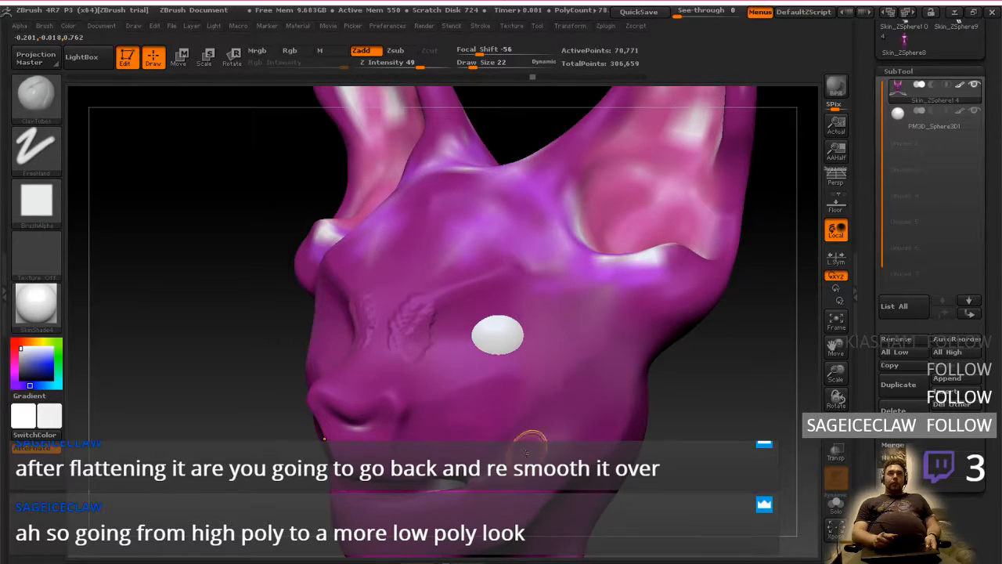
# Undo the remaining inner-brow clay strokes and compare the head with the creature reference photo
pyautogui.hotkey('ctrl', 'z')
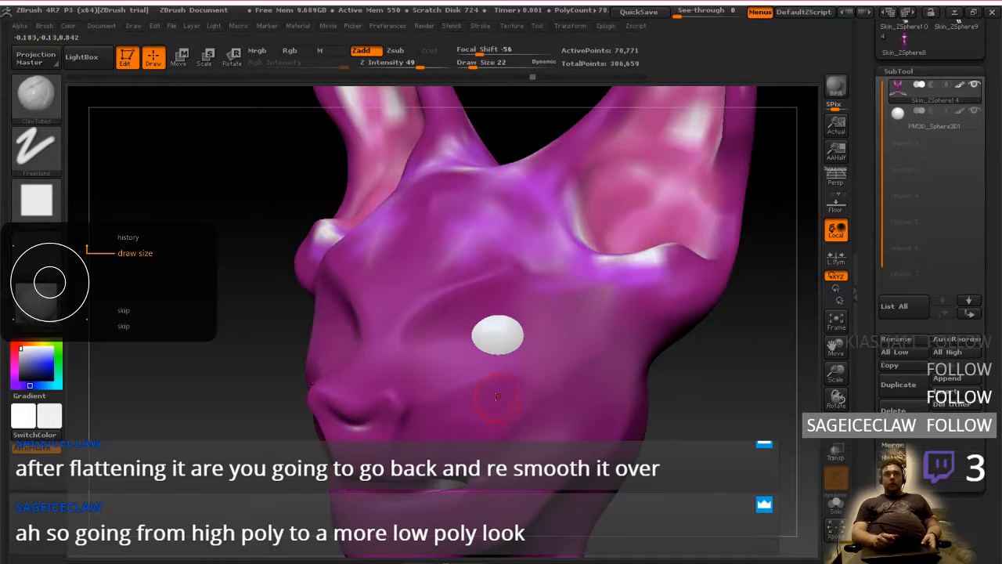
pyautogui.press('ctrl')
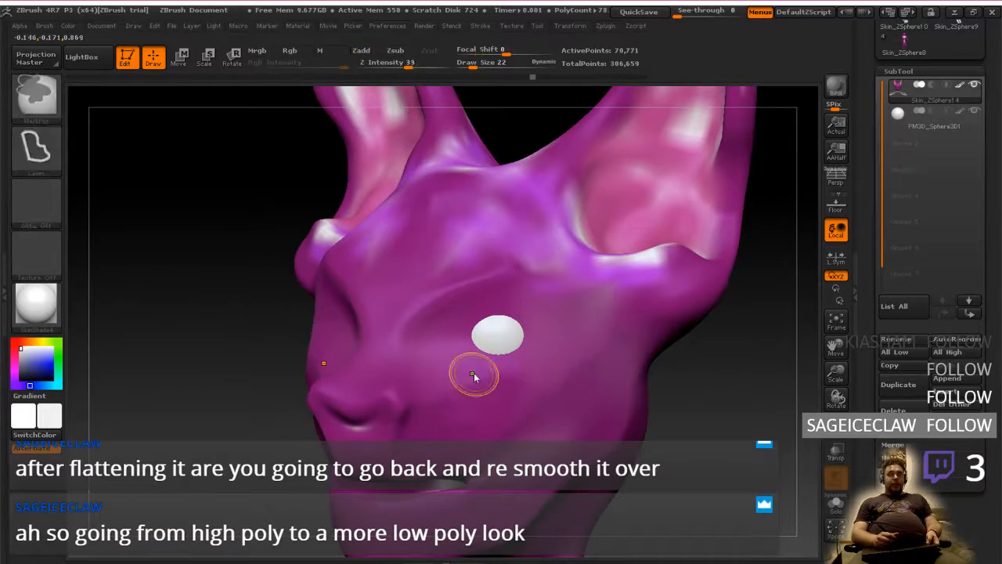
pyautogui.hotkey('alt', 'Tab')
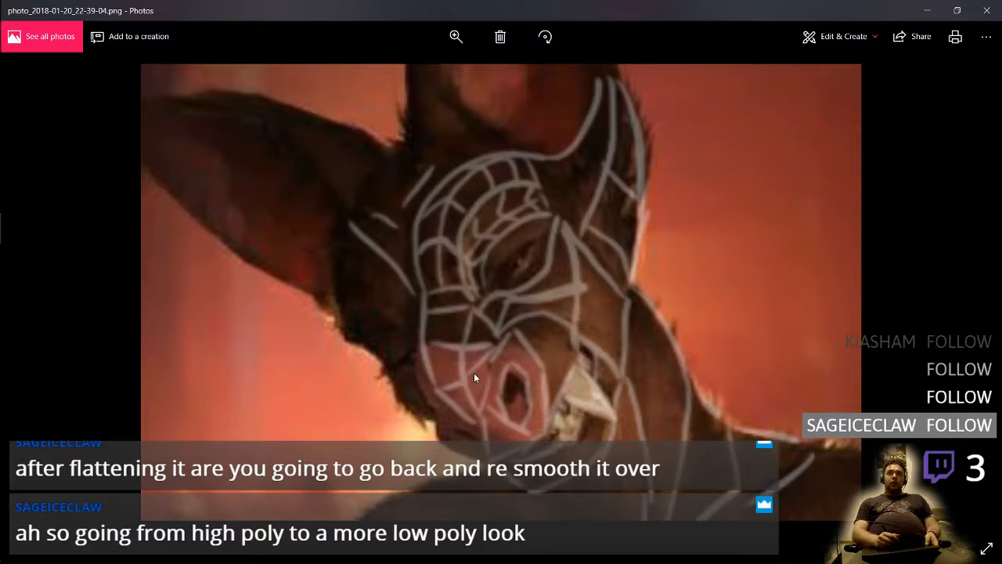
pyautogui.hotkey('alt', 'Tab')
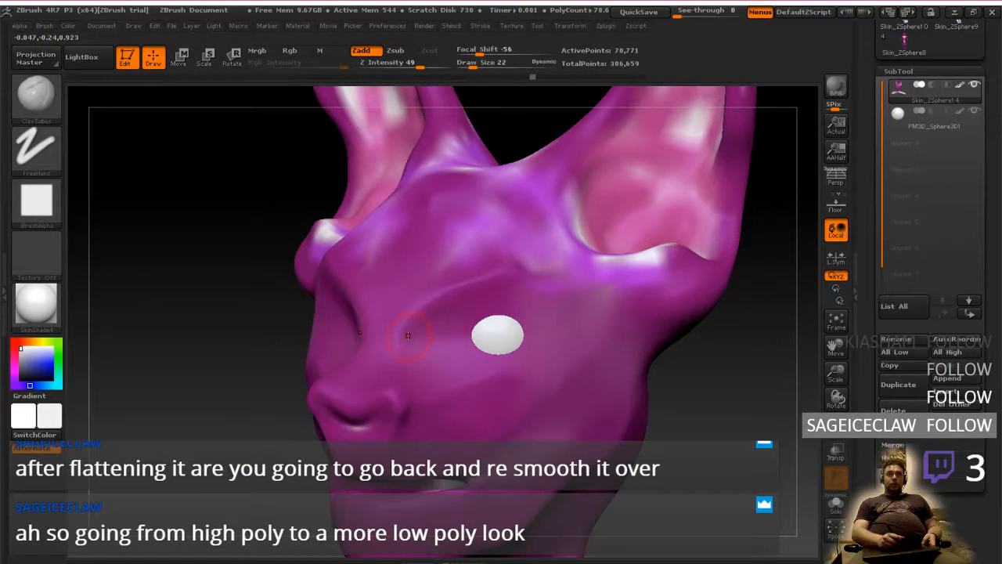
# Discard the newer undo history and lay overlapping ClayTubes bands along the brow ridge from beside the nose bridge toward the temple
pyautogui.moveTo(408, 336); pyautogui.dragTo(512, 274)
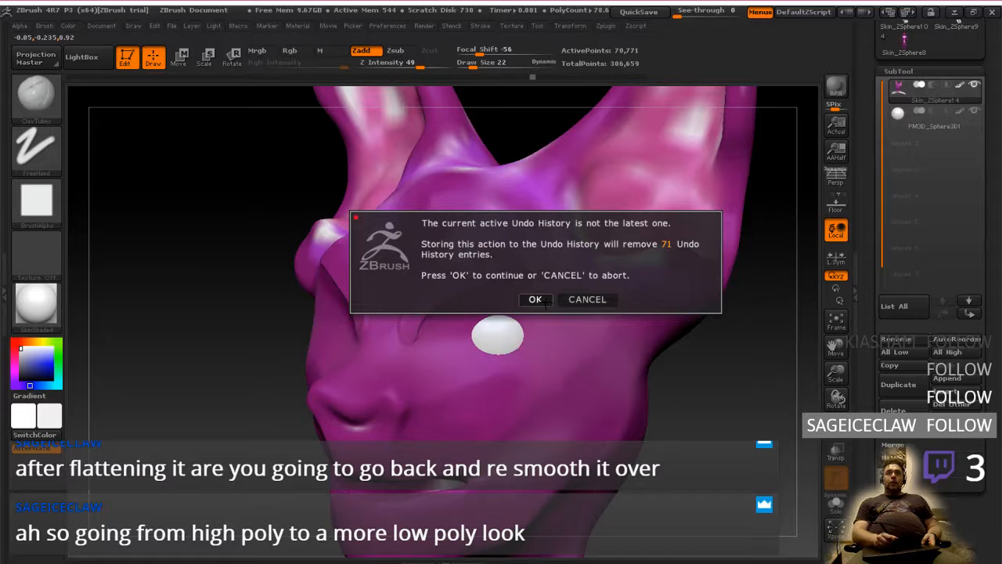
pyautogui.click(539, 301)
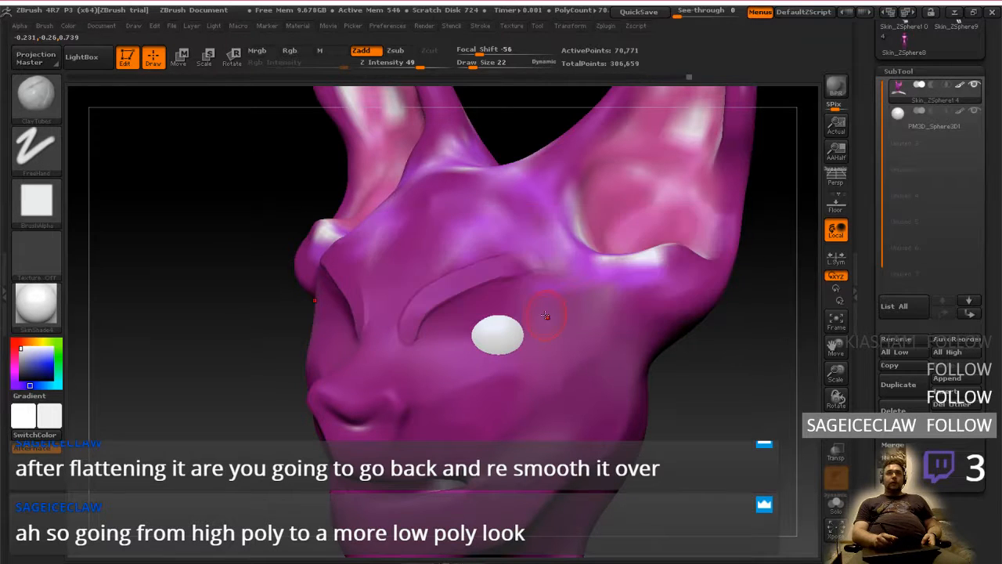
pyautogui.moveTo(437, 330)
pyautogui.mouseDown(button='right')
pyautogui.moveTo(493, 329)
pyautogui.moveTo(436, 335)
pyautogui.mouseUp(button='right')
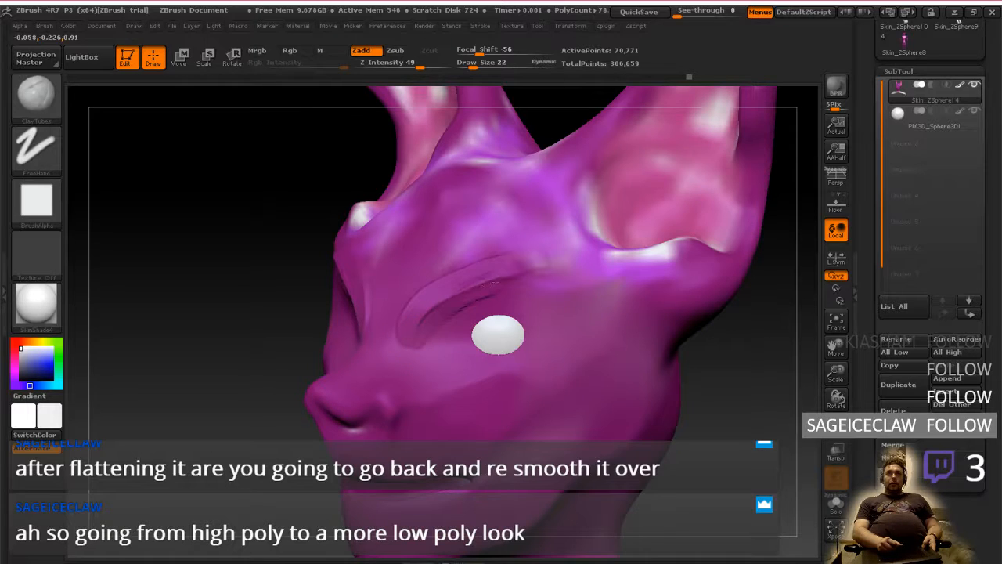
pyautogui.moveTo(431, 332); pyautogui.dragTo(545, 282)
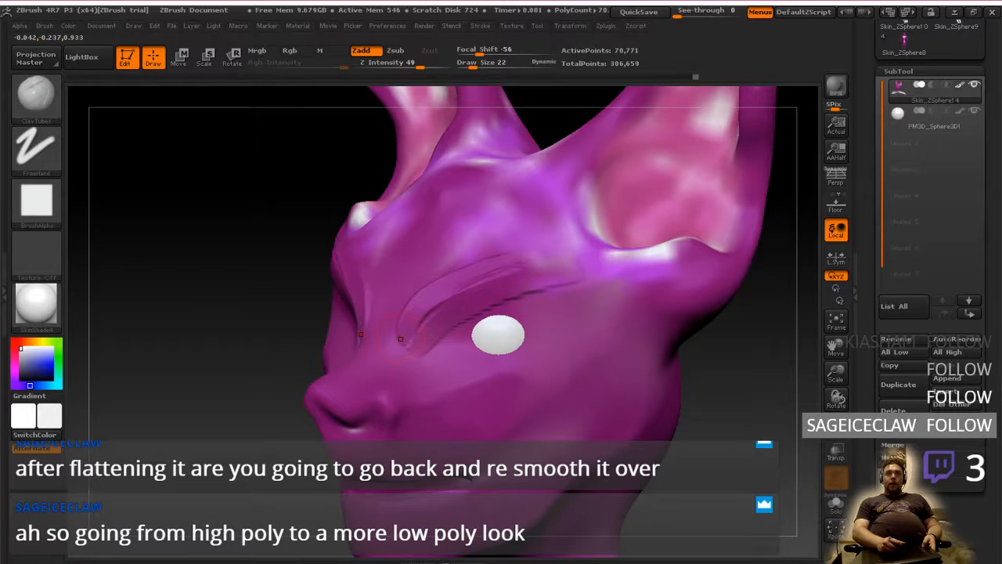
pyautogui.moveTo(400, 338); pyautogui.dragTo(576, 233)
pyautogui.moveTo(478, 300); pyautogui.dragTo(609, 296)
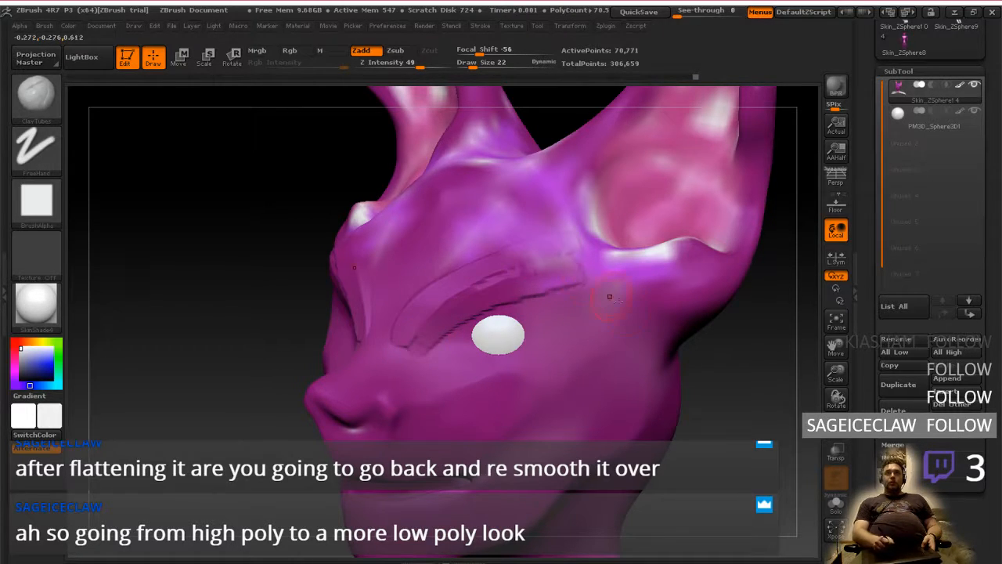
pyautogui.moveTo(583, 364)
pyautogui.mouseDown(button='right')
pyautogui.moveTo(555, 343)
pyautogui.moveTo(568, 340)
pyautogui.moveTo(579, 367)
pyautogui.mouseUp(button='right')
pyautogui.moveTo(564, 415)
pyautogui.mouseDown(button='right')
pyautogui.moveTo(573, 382)
pyautogui.moveTo(569, 391)
pyautogui.mouseUp(button='right')
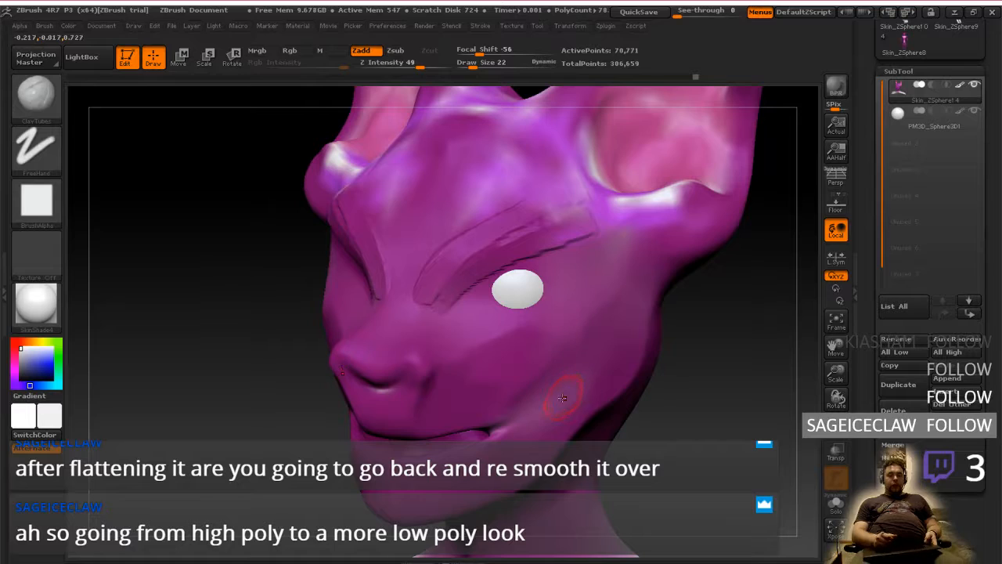
# Check the creature reference photo again, add light ClayTubes clay to the side of the muzzle and bring the head into profile
pyautogui.hotkey('alt', 'Tab')
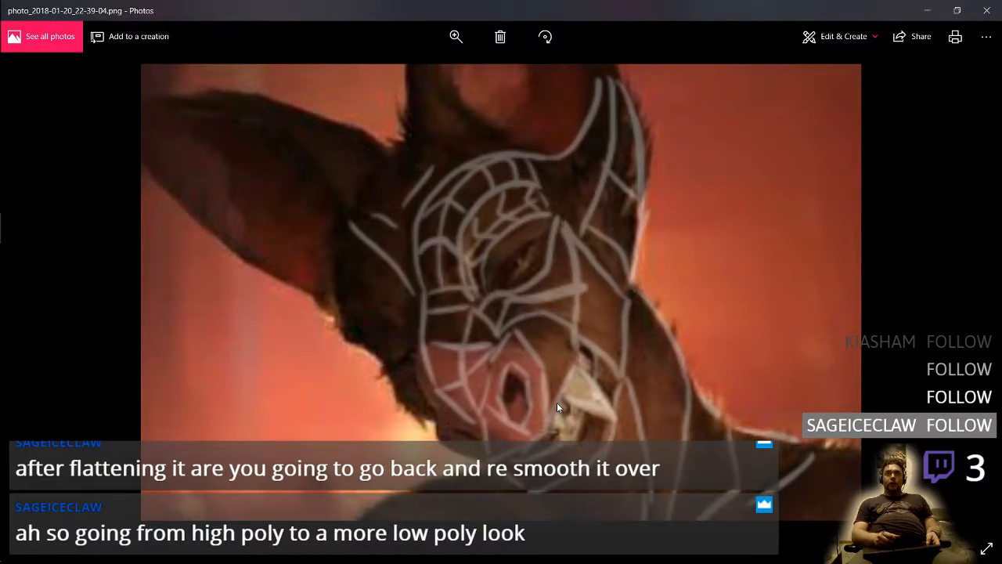
pyautogui.hotkey('alt', 'Tab')
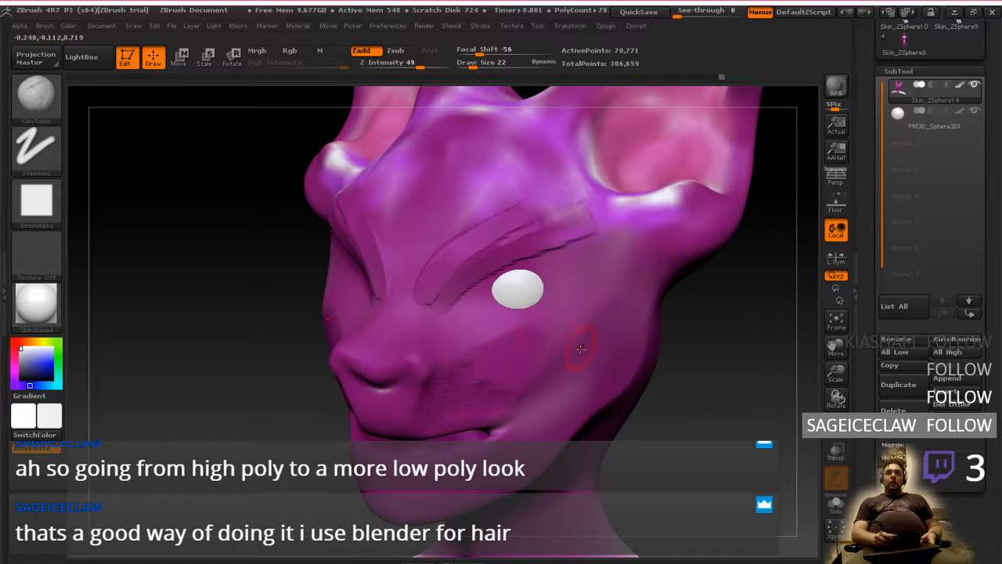
pyautogui.moveTo(719, 363)
pyautogui.mouseDown()
pyautogui.moveTo(616, 375)
pyautogui.moveTo(487, 287)
pyautogui.mouseUp()
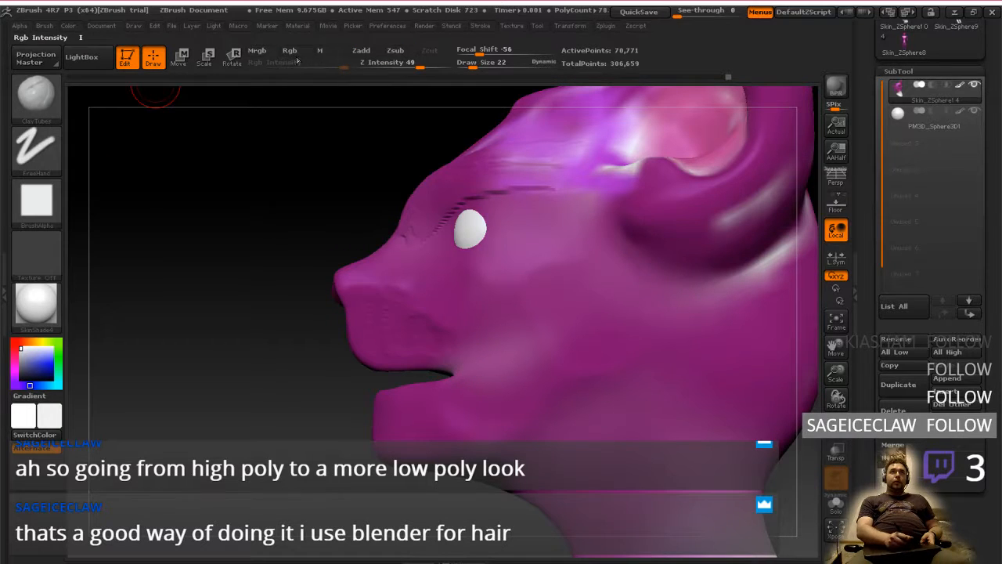
# Set up colour-only Rgb painting with the Standard brush, testing dark strokes on the cheek and jaw and undoing them
pyautogui.click(292, 52)
pyautogui.click(61, 397)
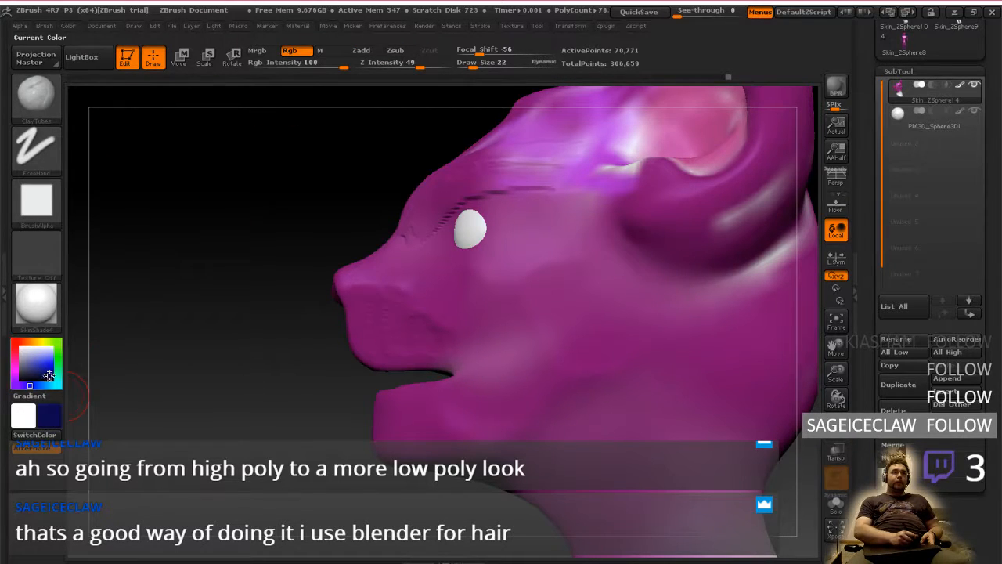
pyautogui.moveTo(556, 285)
pyautogui.mouseDown()
pyautogui.moveTo(565, 351)
pyautogui.moveTo(553, 409)
pyautogui.mouseUp()
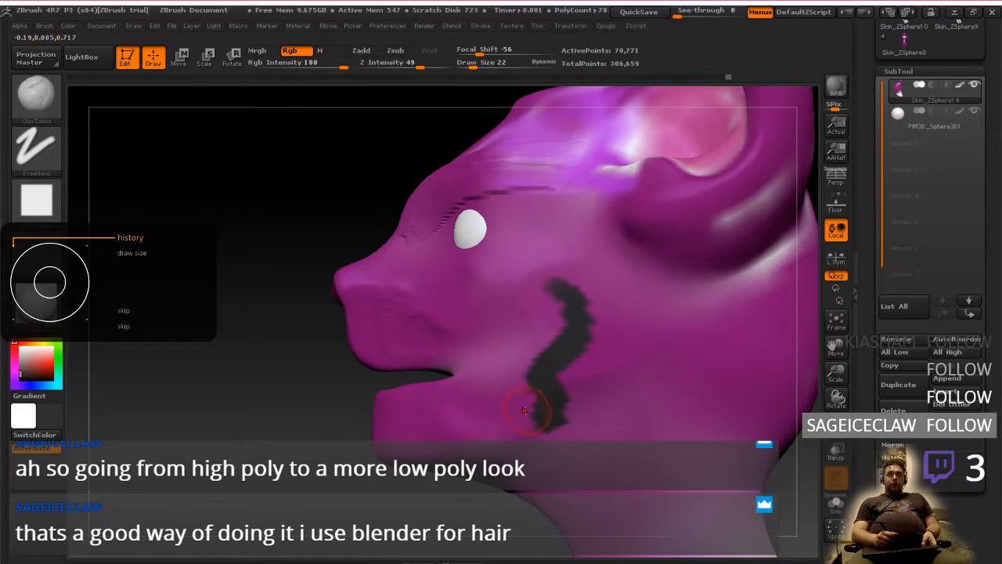
pyautogui.hotkey('ctrl', 'z')
pyautogui.click(40, 100)
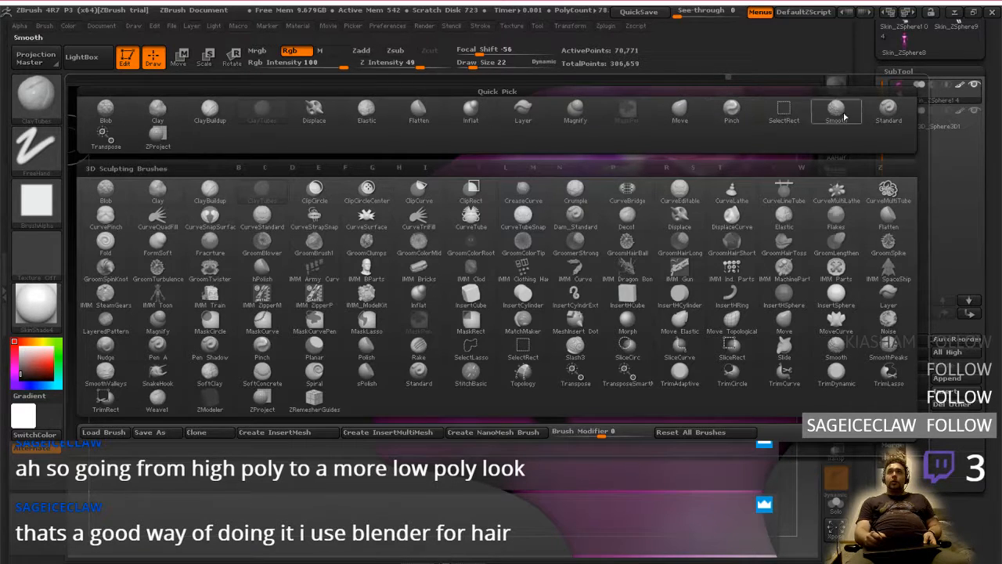
pyautogui.click(888, 110)
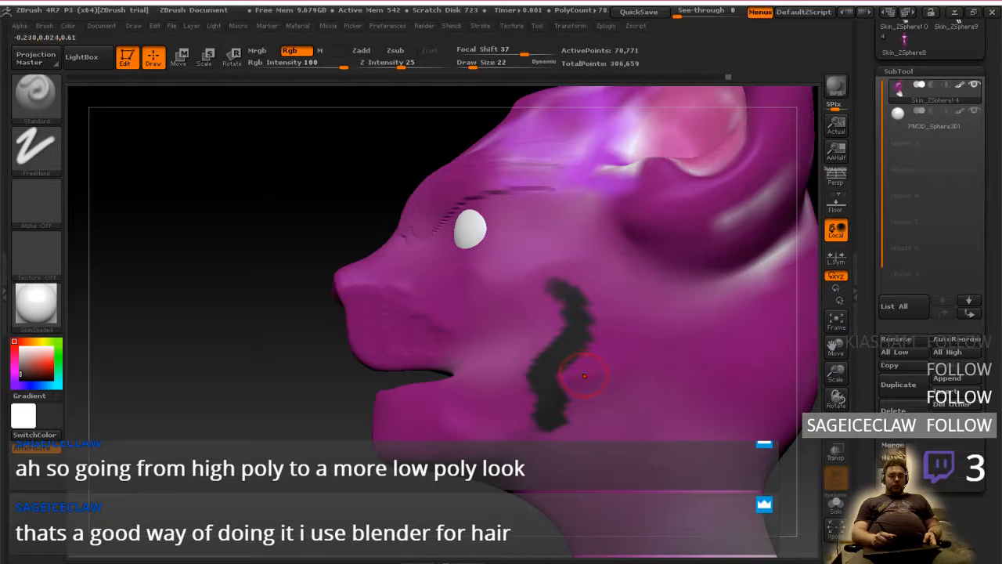
pyautogui.hotkey('ctrl', 'z')
pyautogui.click(536, 391)
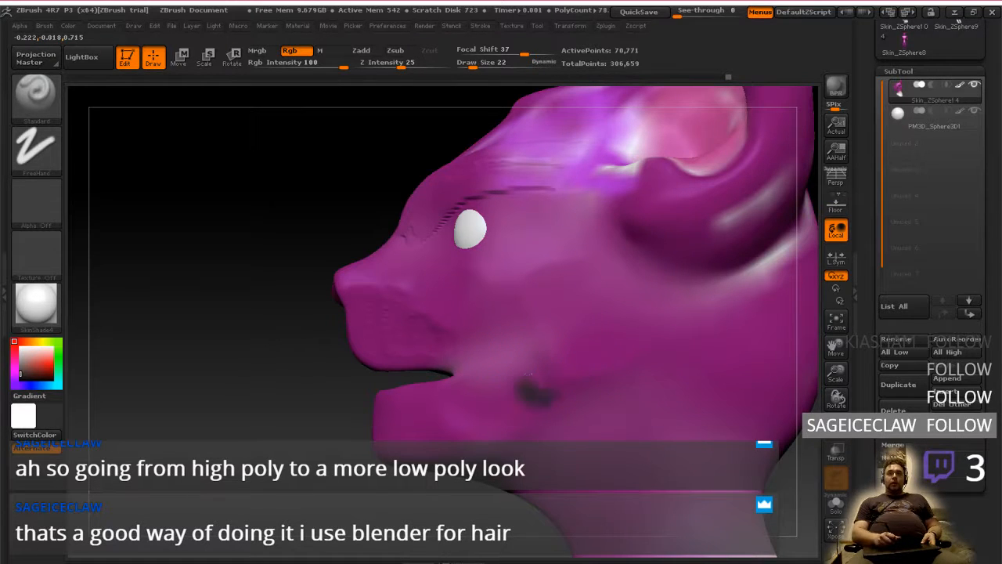
pyautogui.hotkey('ctrl', 'z')
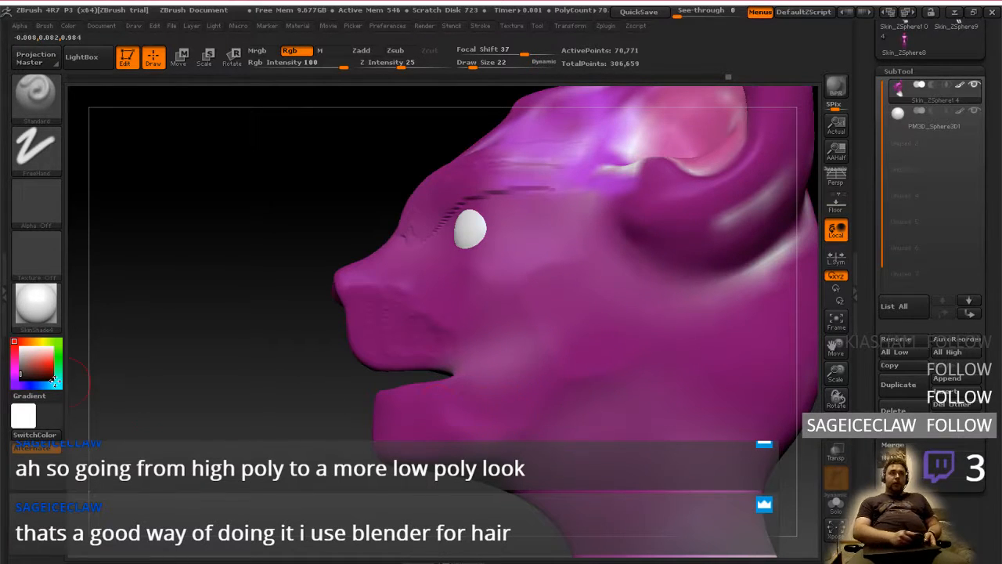
# Set the paint colour to black, focal shift to -5 and draw size to 8, undoing a test stroke on the lower jaw
pyautogui.moveTo(26, 372); pyautogui.dragTo(17, 382)
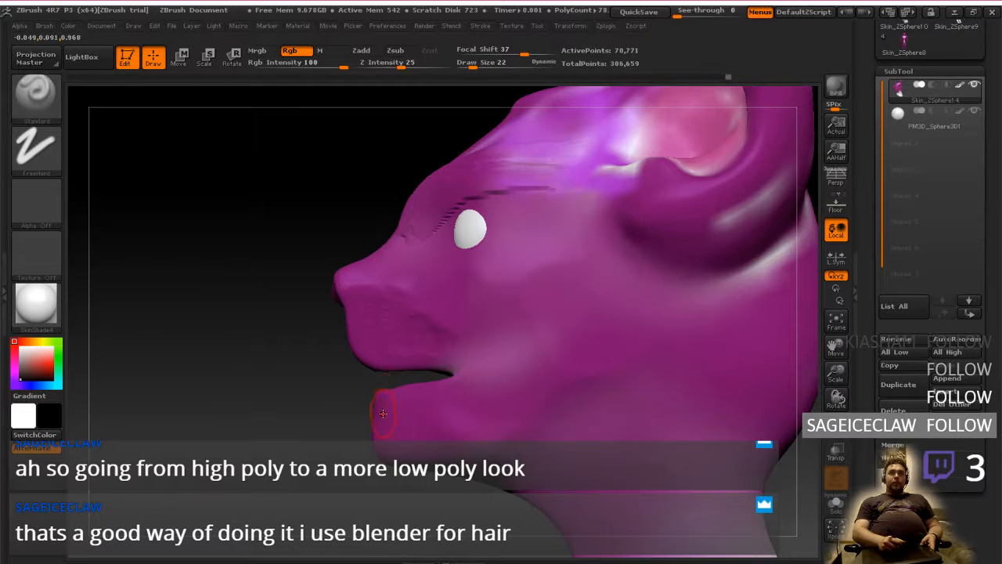
pyautogui.moveTo(395, 427); pyautogui.dragTo(423, 424)
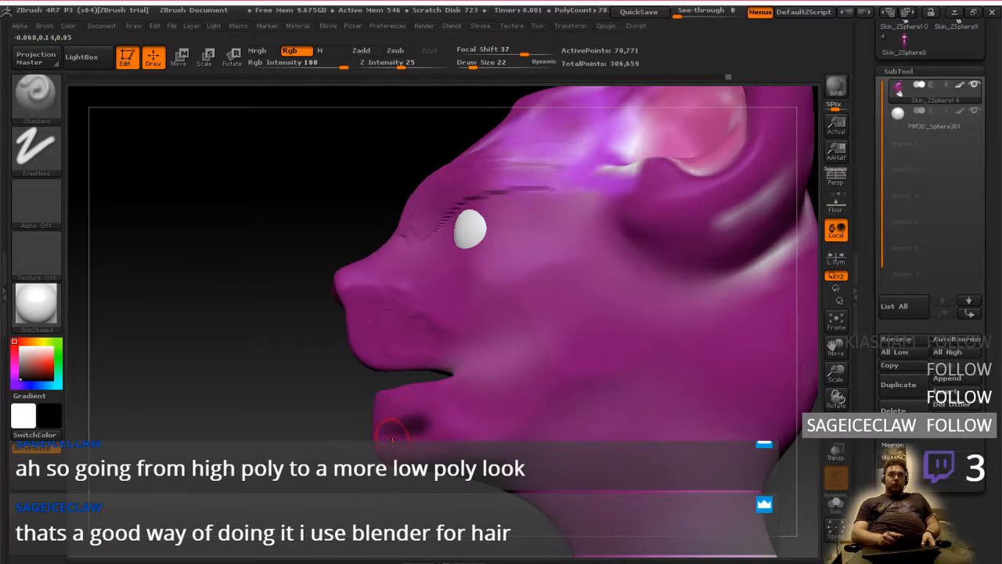
pyautogui.hotkey('ctrl', 'z')
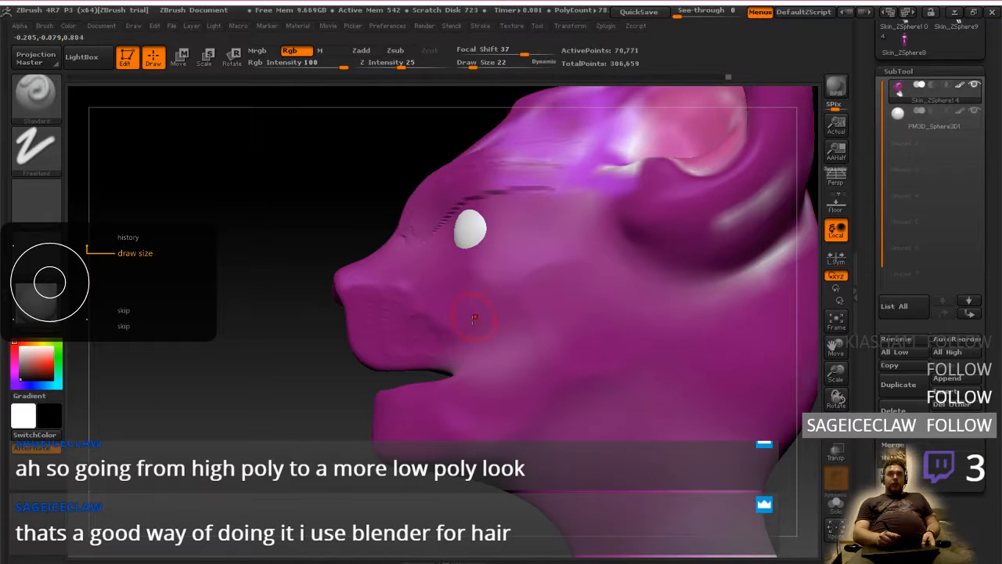
pyautogui.press('[')
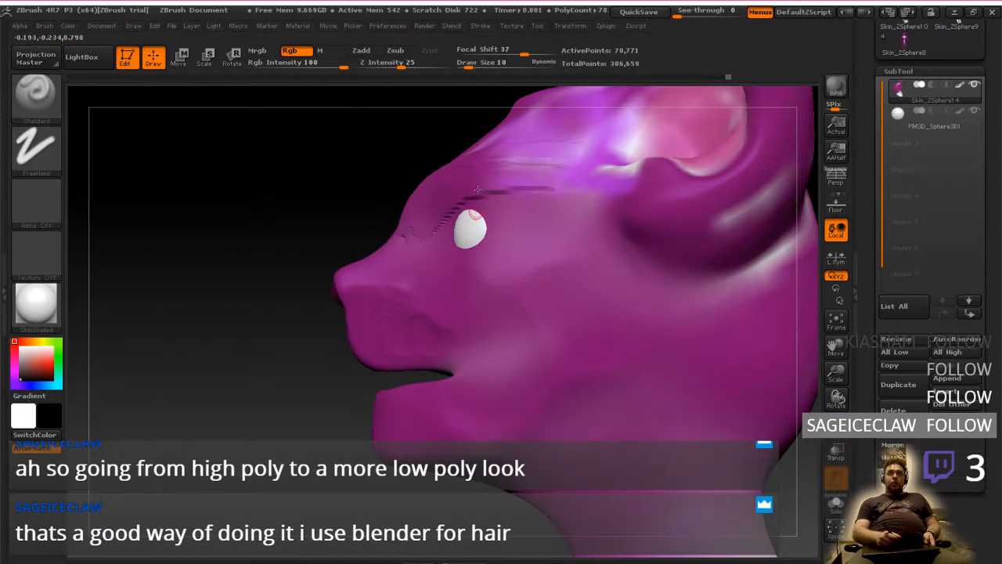
pyautogui.click(500, 54)
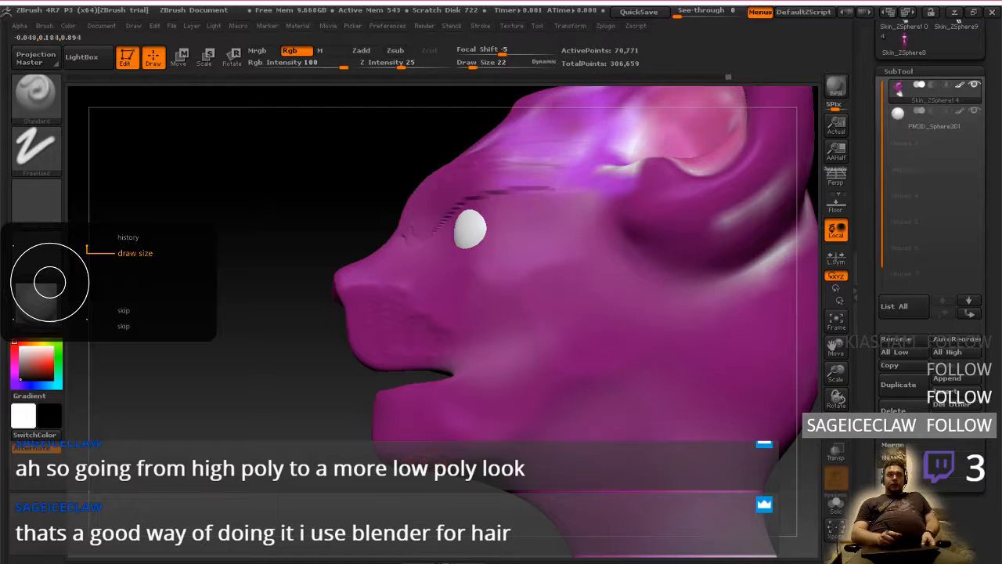
pyautogui.press('[')
pyautogui.press('[')
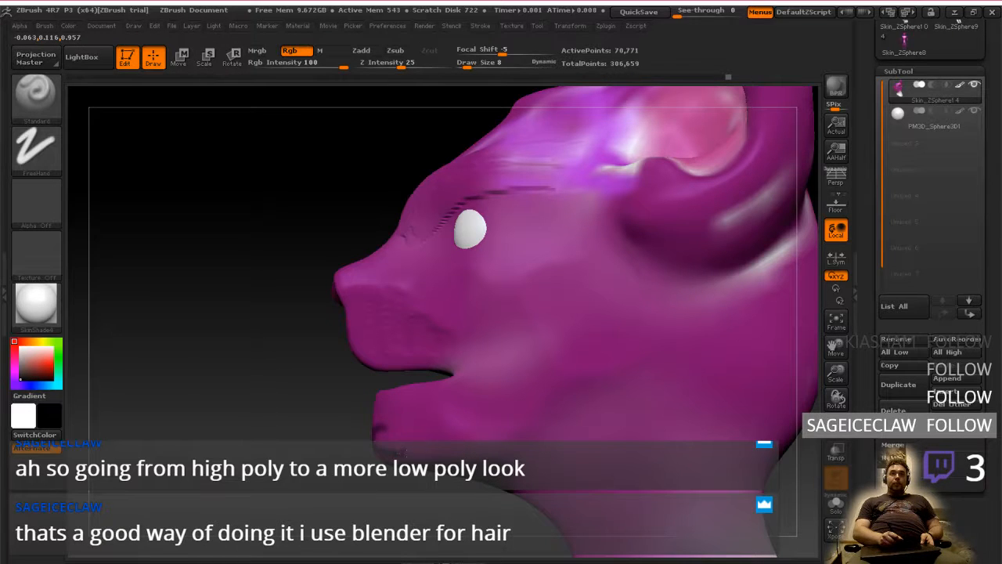
# Try painting a black jawbone outline from the chin up to a rounded end on the cheek, and undo it
pyautogui.moveTo(420, 450)
pyautogui.mouseDown()
pyautogui.moveTo(527, 437)
pyautogui.moveTo(657, 336)
pyautogui.moveTo(596, 263)
pyautogui.moveTo(523, 310)
pyautogui.moveTo(497, 385)
pyautogui.moveTo(462, 419)
pyautogui.moveTo(396, 428)
pyautogui.moveTo(379, 445)
pyautogui.mouseUp()
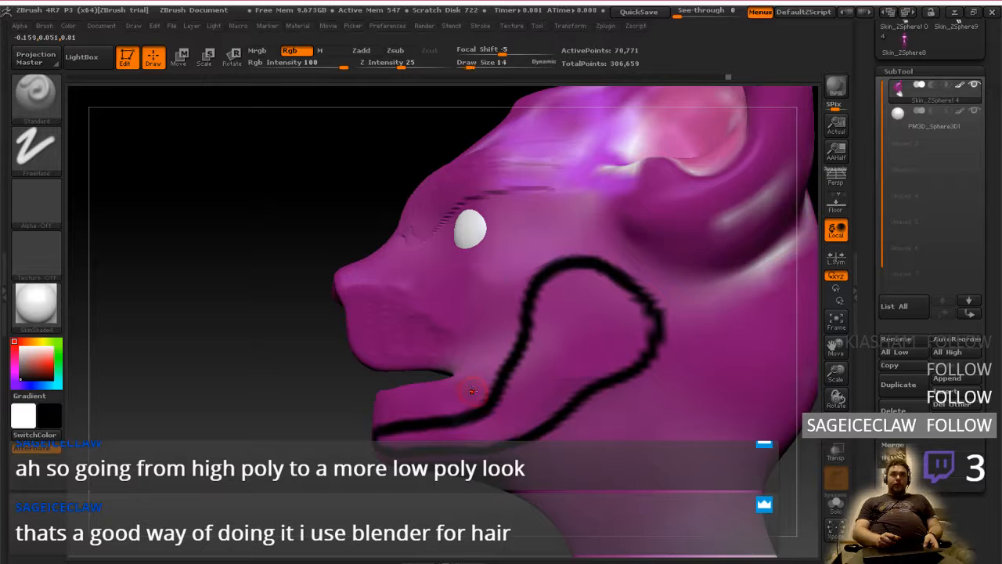
pyautogui.press('[')
pyautogui.hotkey('ctrl', 'z')
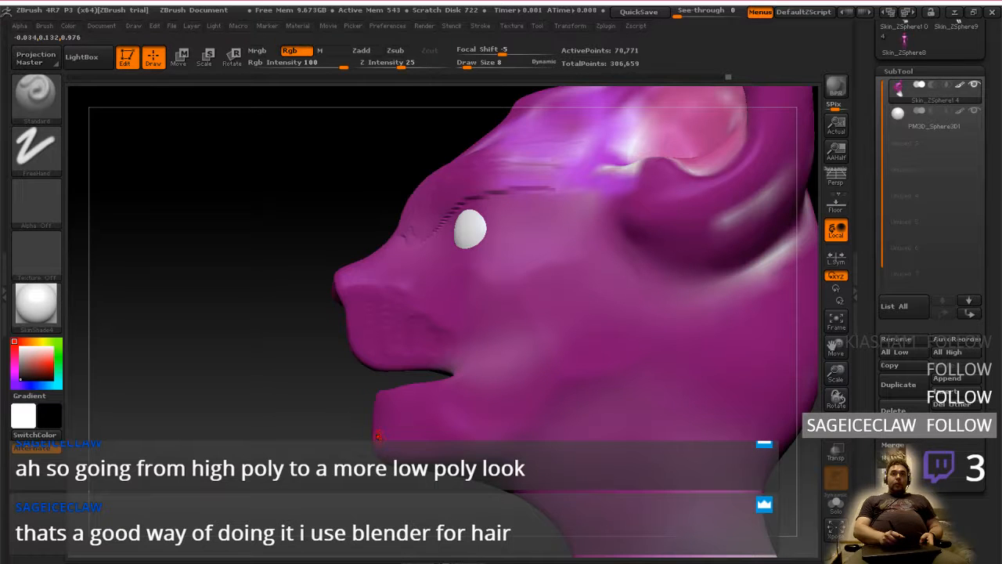
# Try painting a short horizontal jaw outline in black with a row of vertical tooth strokes above it
pyautogui.moveTo(376, 433); pyautogui.dragTo(531, 432)
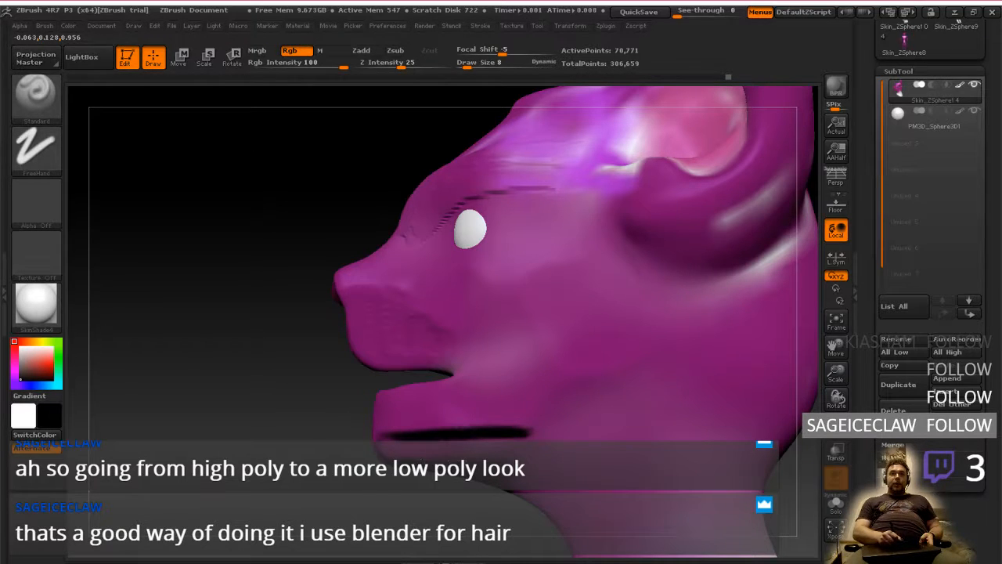
pyautogui.moveTo(523, 463)
pyautogui.mouseDown()
pyautogui.moveTo(533, 438)
pyautogui.moveTo(513, 431)
pyautogui.mouseUp()
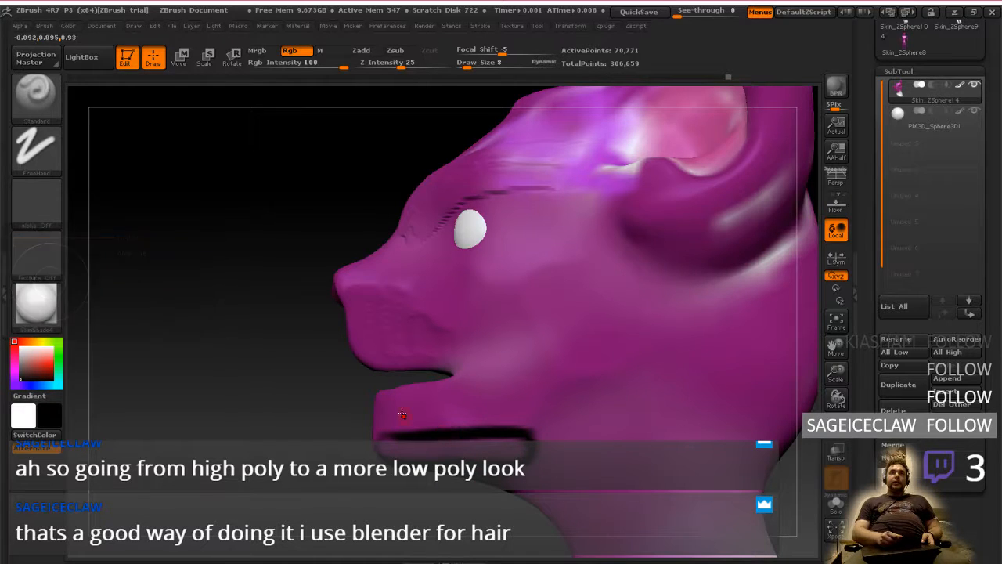
pyautogui.moveTo(391, 395)
pyautogui.mouseDown()
pyautogui.moveTo(392, 425)
pyautogui.moveTo(406, 423)
pyautogui.mouseUp()
pyautogui.moveTo(422, 385); pyautogui.dragTo(427, 424)
pyautogui.moveTo(438, 383); pyautogui.dragTo(443, 420)
pyautogui.moveTo(451, 385); pyautogui.dragTo(458, 420)
pyautogui.moveTo(469, 382); pyautogui.dragTo(473, 414)
pyautogui.moveTo(483, 386); pyautogui.dragTo(489, 423)
pyautogui.moveTo(502, 399); pyautogui.dragTo(510, 412)
pyautogui.moveTo(516, 409); pyautogui.dragTo(522, 421)
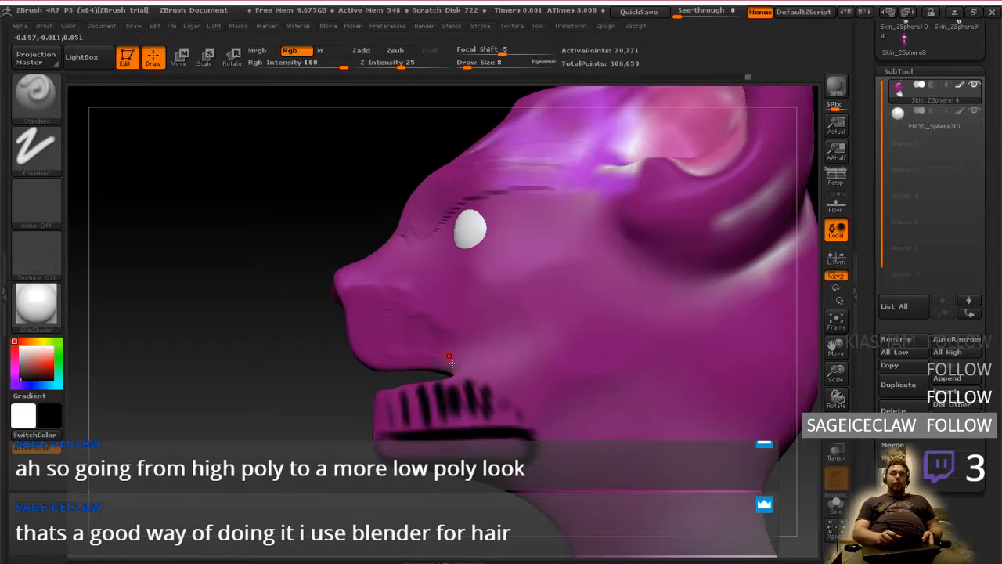
# Undo the painted tooth strokes and the short jaw outline on the lower jaw
pyautogui.hotkey('ctrl', 'z')
pyautogui.hotkey('ctrl', 'z')
pyautogui.hotkey('ctrl', 'z')
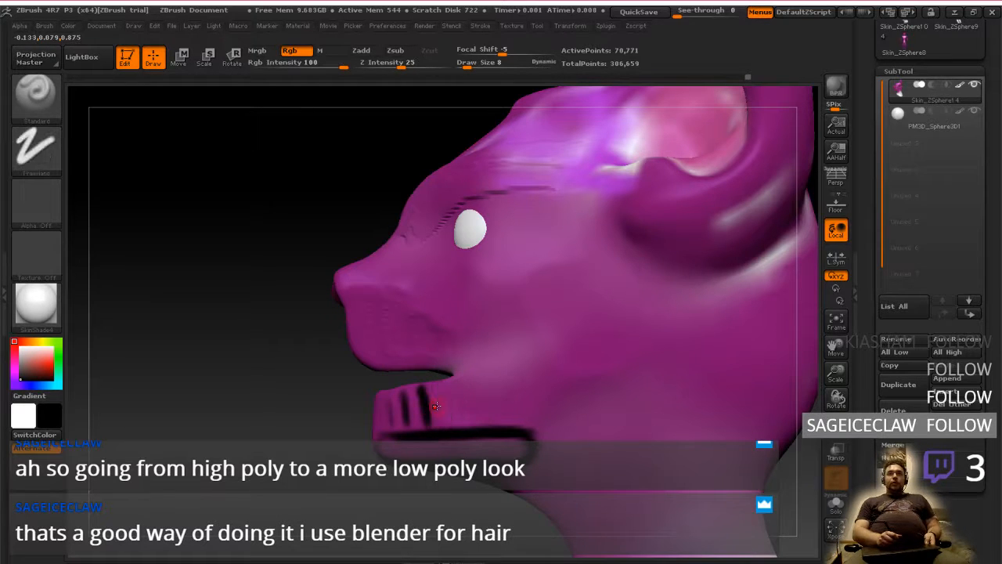
pyautogui.hotkey('ctrl', 'z')
pyautogui.hotkey('ctrl', 'z')
pyautogui.hotkey('ctrl', 'z')
pyautogui.hotkey('ctrl', 'z')
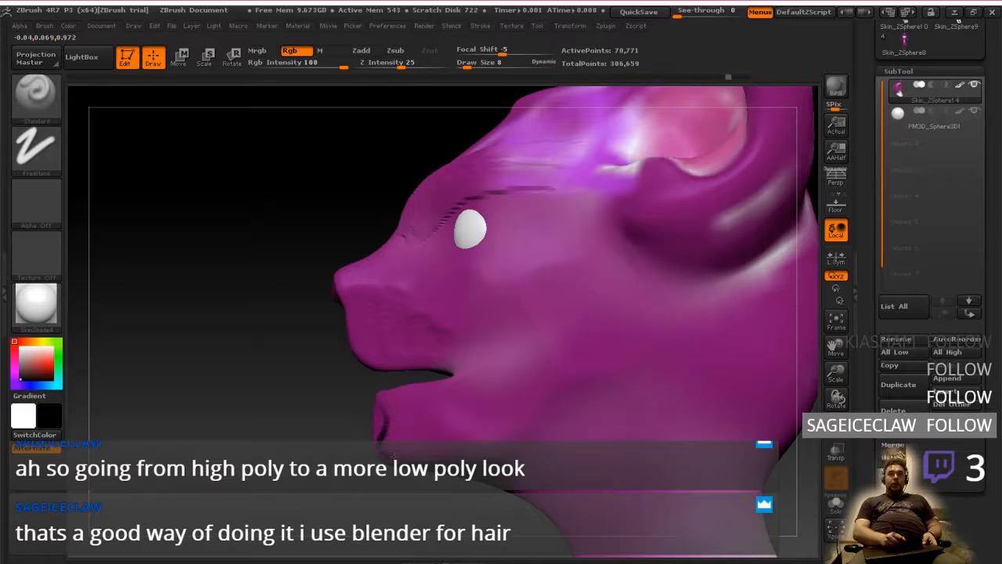
# Paint a black mandible outline with a jagged tooth row and notched rear branch, and add a cheekbone line below the eye
pyautogui.moveTo(389, 453)
pyautogui.mouseDown()
pyautogui.moveTo(383, 396)
pyautogui.moveTo(476, 396)
pyautogui.mouseUp()
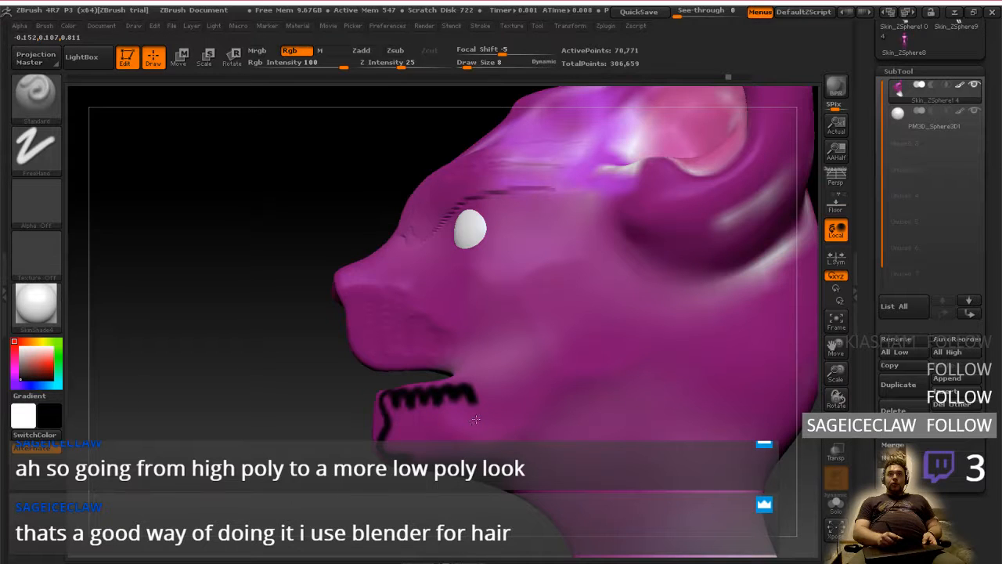
pyautogui.moveTo(475, 420); pyautogui.dragTo(480, 416)
pyautogui.moveTo(407, 454)
pyautogui.mouseDown()
pyautogui.moveTo(533, 430)
pyautogui.moveTo(599, 363)
pyautogui.mouseUp()
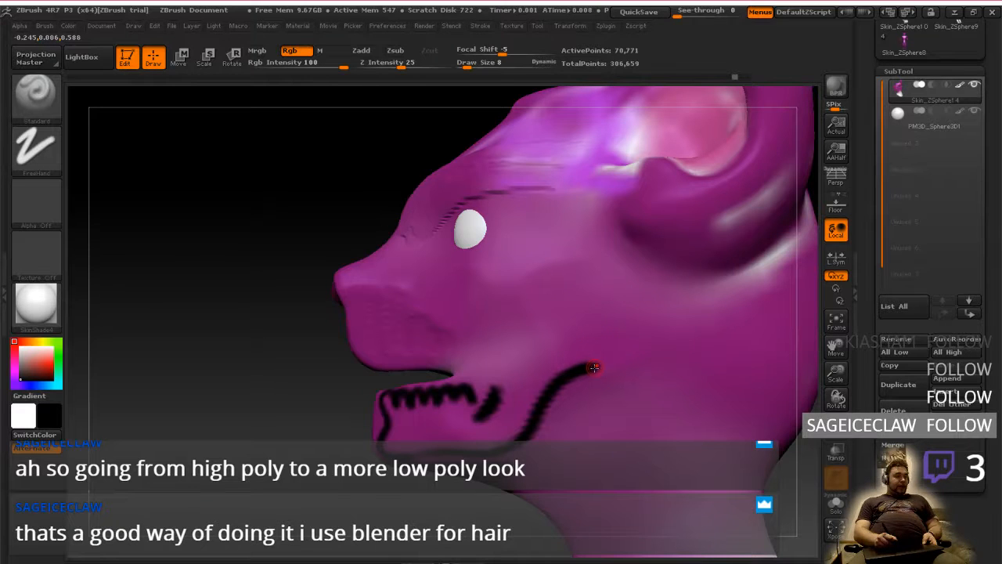
pyautogui.moveTo(597, 365)
pyautogui.mouseDown()
pyautogui.moveTo(619, 282)
pyautogui.moveTo(513, 314)
pyautogui.moveTo(501, 382)
pyautogui.moveTo(481, 403)
pyautogui.mouseUp()
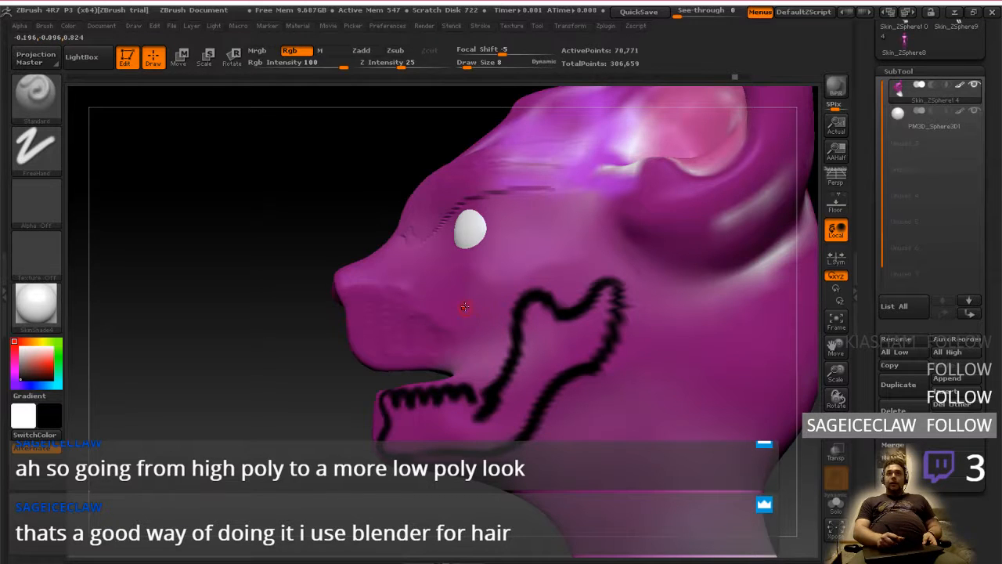
pyautogui.moveTo(464, 307)
pyautogui.mouseDown()
pyautogui.moveTo(524, 296)
pyautogui.moveTo(595, 252)
pyautogui.moveTo(505, 291)
pyautogui.moveTo(452, 297)
pyautogui.mouseUp()
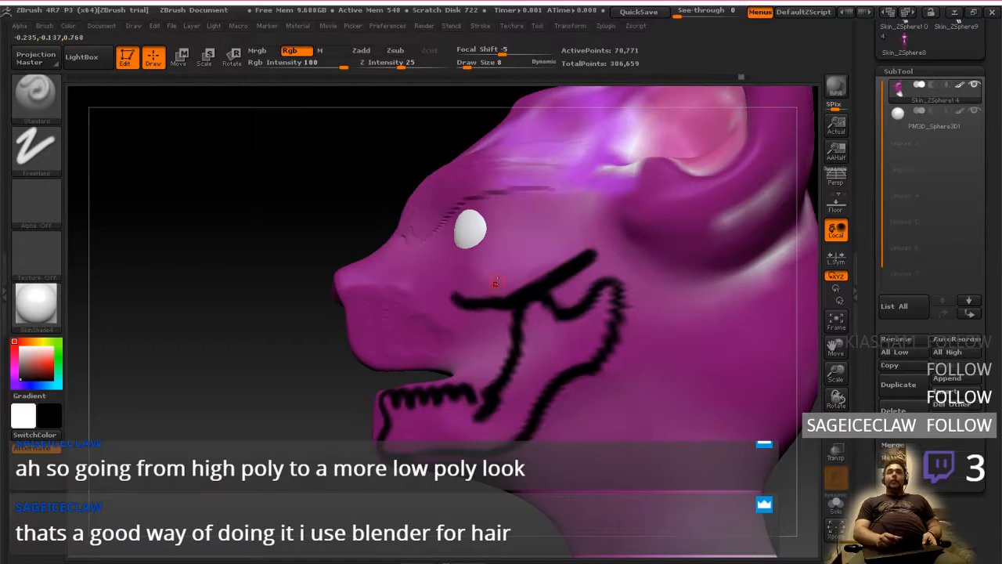
pyautogui.moveTo(484, 268)
pyautogui.mouseDown(button='right')
pyautogui.moveTo(582, 273)
pyautogui.moveTo(505, 272)
pyautogui.mouseUp(button='right')
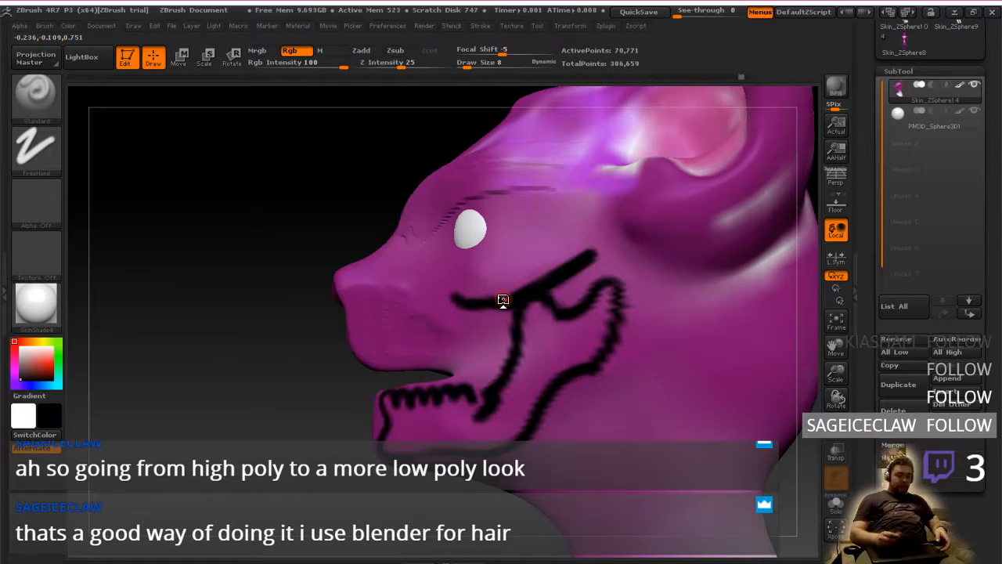
# Switch from ZBrush to the web browser and on to the OBS window
pyautogui.hotkey('alt', 'Tab')
pyautogui.moveTo(2, 178)
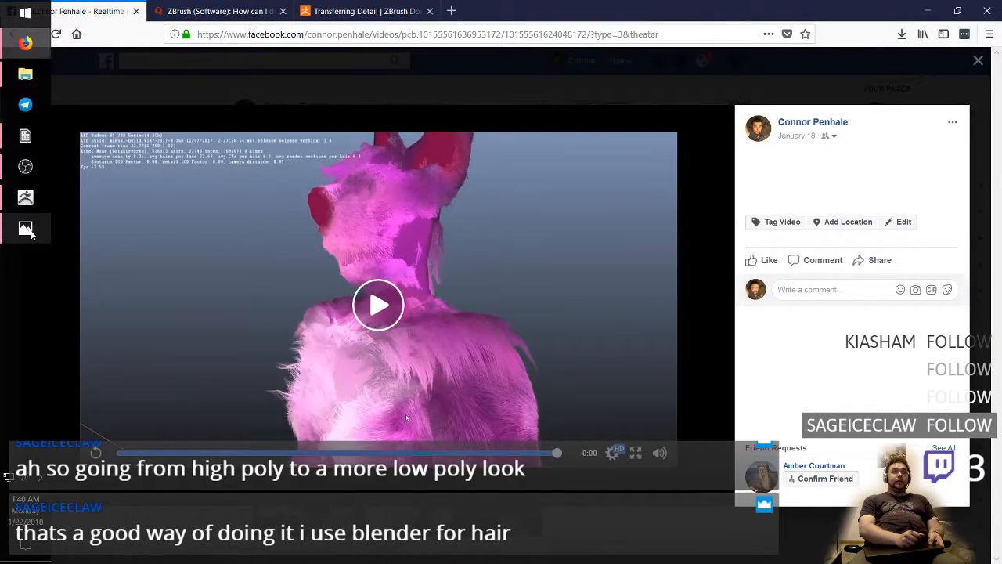
pyautogui.click(28, 167)
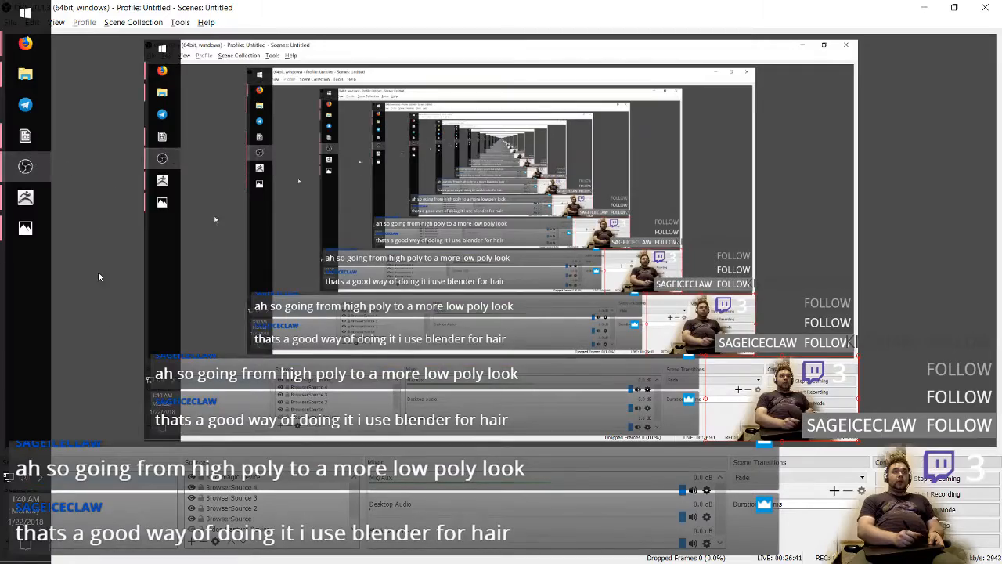
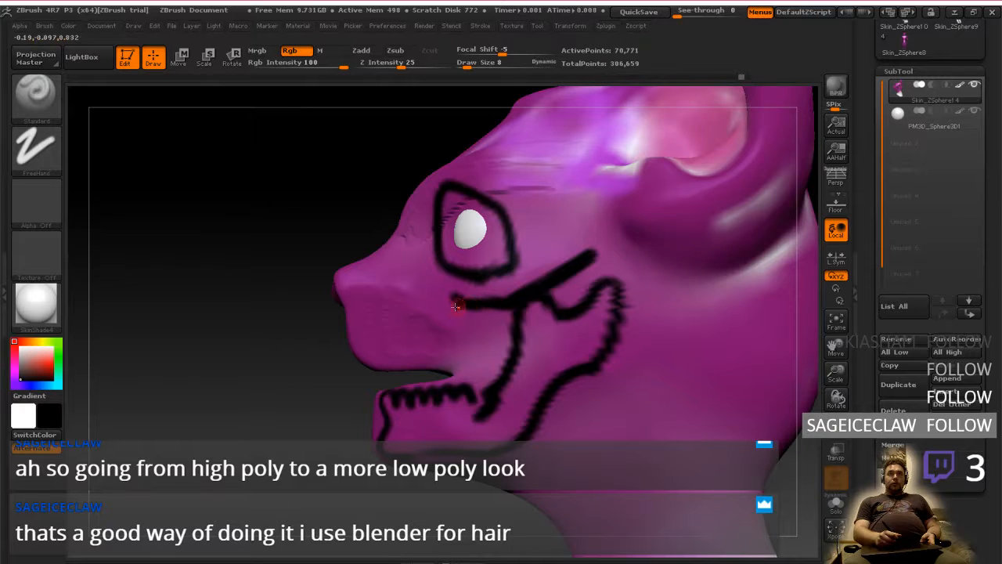
# Try to paint over the front end of the black cheekbone line below the eye with a newly picked purple
pyautogui.moveTo(37, 372)
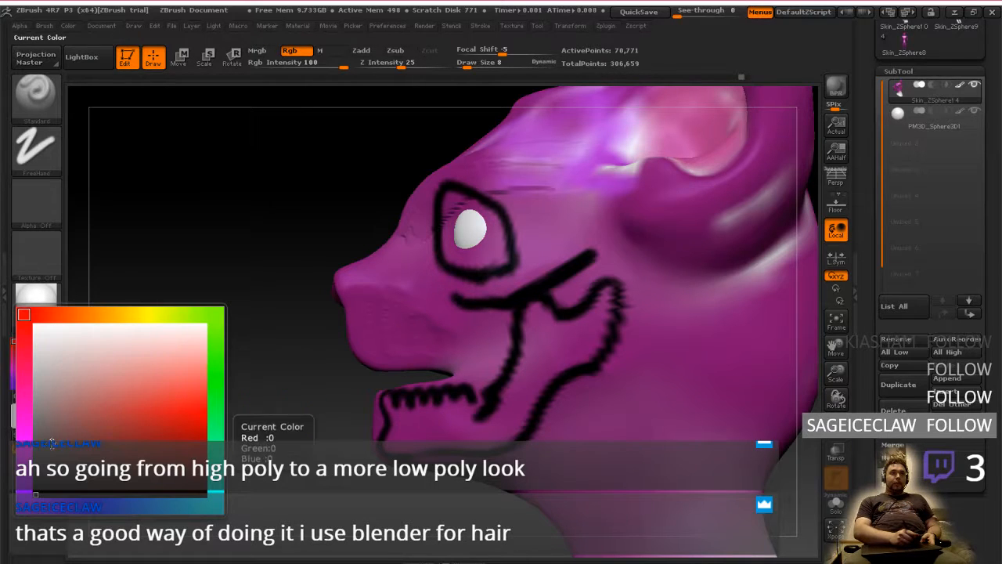
pyautogui.click(27, 427)
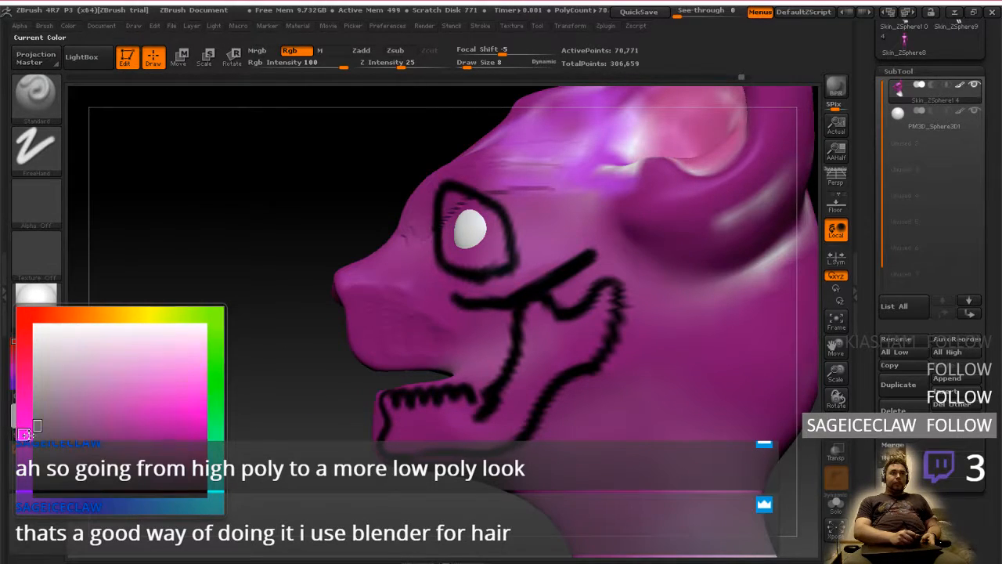
pyautogui.click(168, 441)
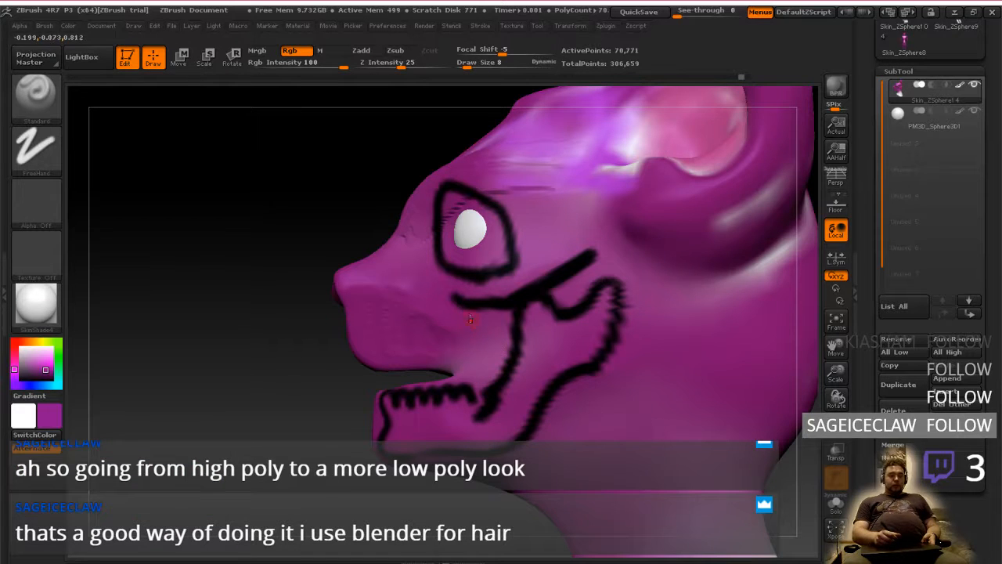
pyautogui.moveTo(451, 305); pyautogui.dragTo(460, 314)
# Set the main colour to bright pink and the secondary colour to black, and cover the white spot at the cheekbone line's front end
pyautogui.click(51, 415)
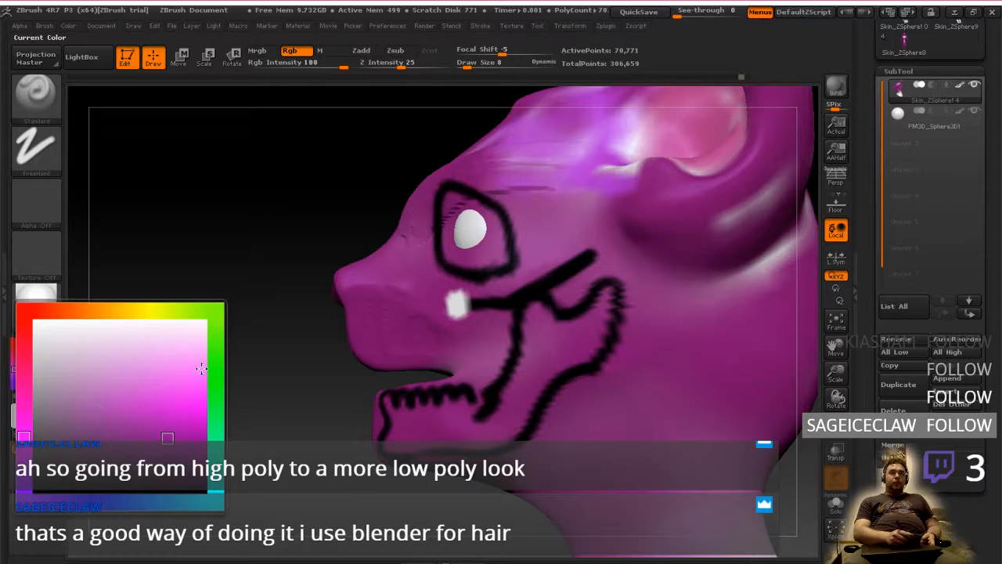
pyautogui.moveTo(188, 441); pyautogui.dragTo(237, 509)
pyautogui.click(52, 417)
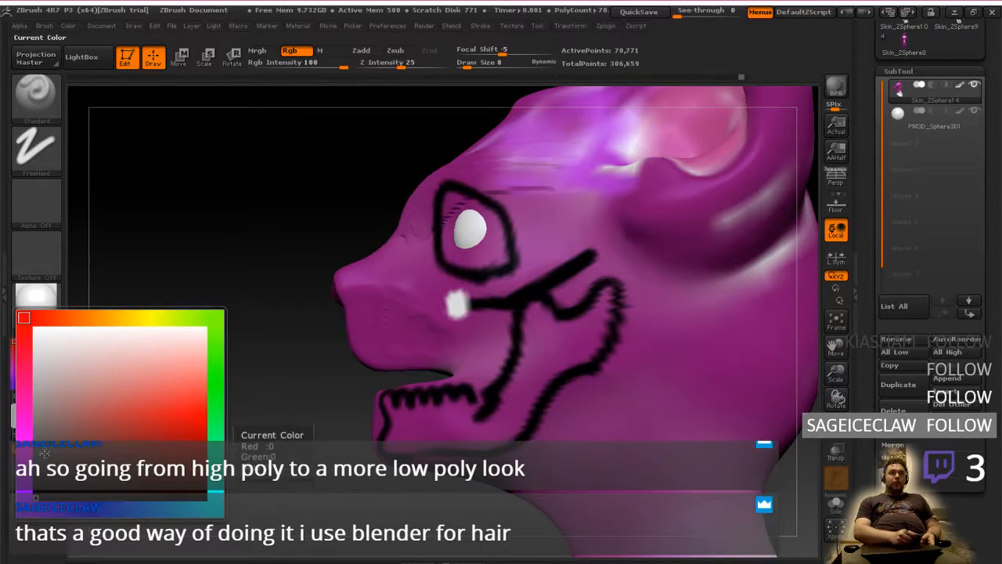
pyautogui.click(17, 413)
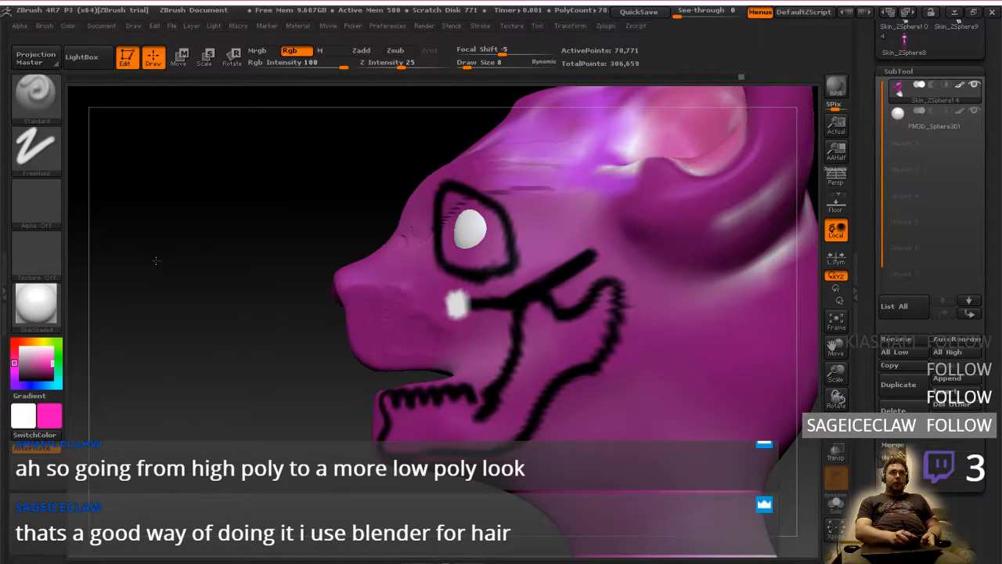
pyautogui.click(37, 397)
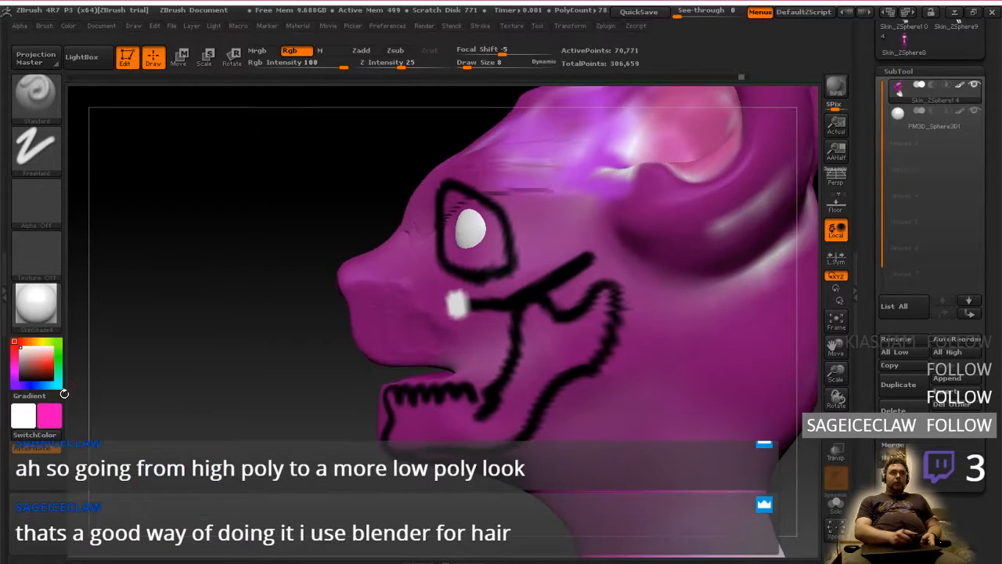
pyautogui.click(50, 438)
pyautogui.click(53, 414)
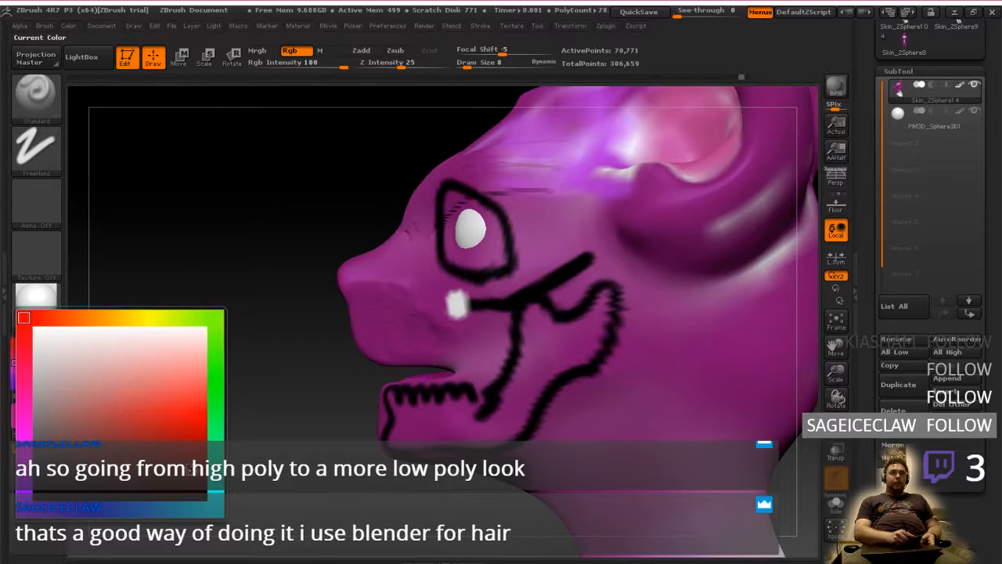
pyautogui.click(207, 497)
pyautogui.moveTo(449, 309)
pyautogui.mouseDown()
pyautogui.moveTo(459, 296)
pyautogui.moveTo(456, 307)
pyautogui.mouseUp()
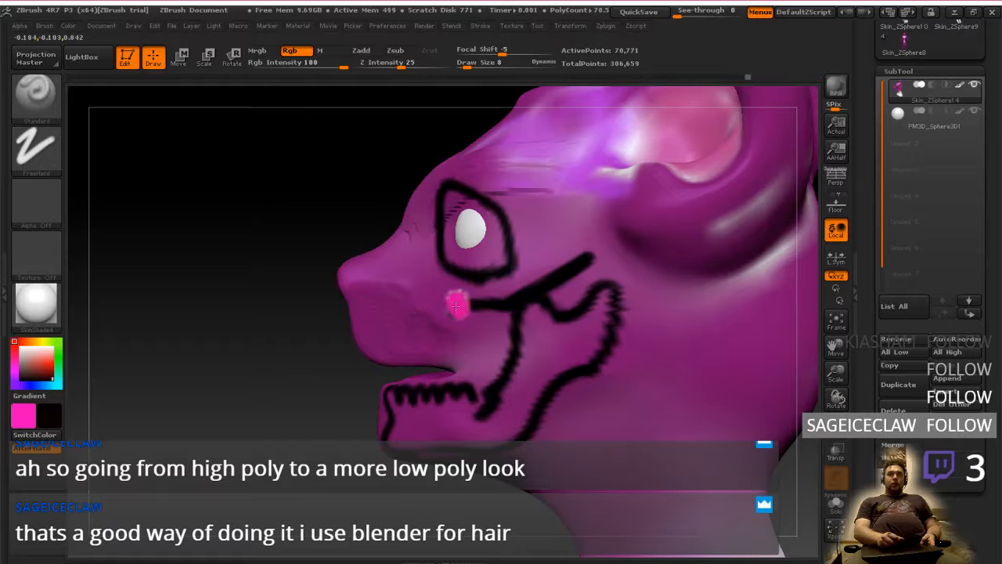
# Darken the main colour to magenta and paint over the bright pink spot in front of the cheekbone line
pyautogui.click(24, 411)
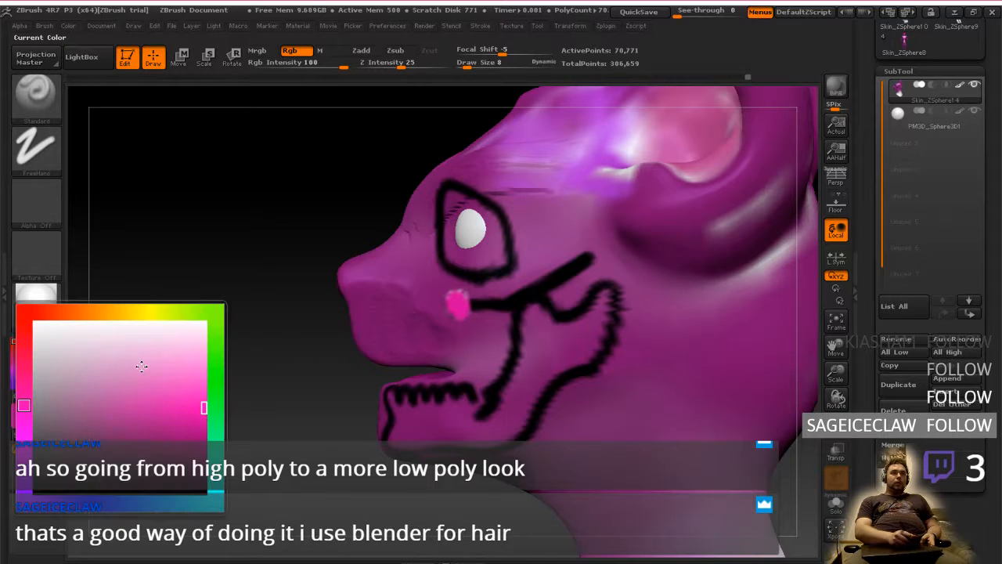
pyautogui.click(193, 445)
pyautogui.moveTo(462, 303); pyautogui.dragTo(463, 307)
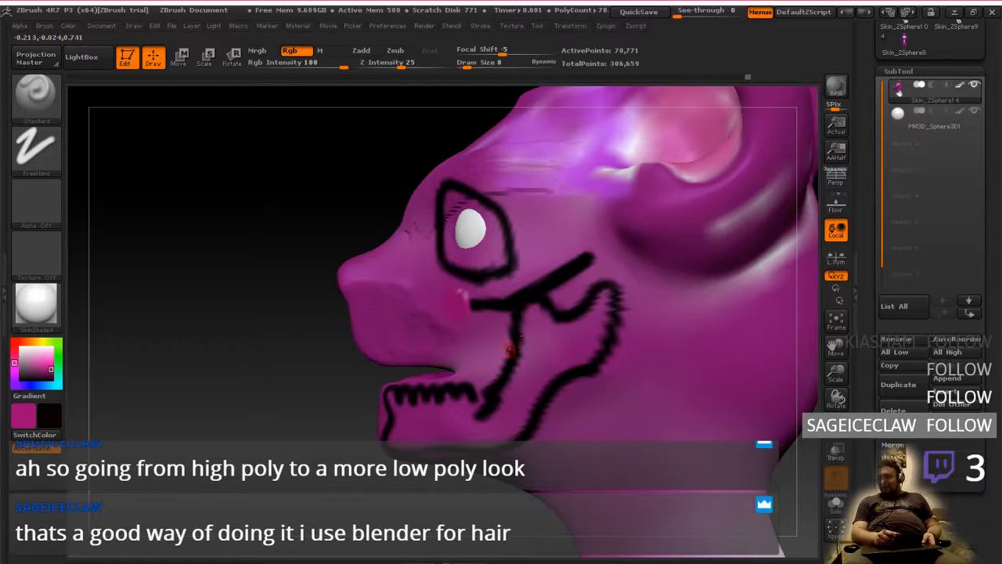
# Blend the old cheekbone line into the skin with smoothing and magenta paint, and repaint it as a black slanted line with a short downward front end
pyautogui.keyDown('shift'); pyautogui.moveTo(517, 342); pyautogui.dragTo(527, 335, button='right'); pyautogui.keyUp('shift')
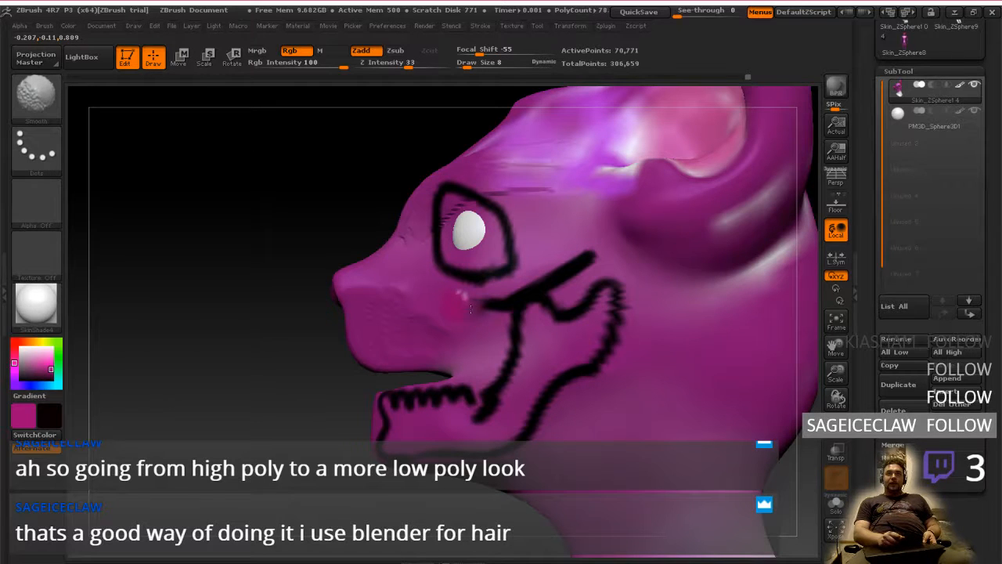
pyautogui.moveTo(471, 309)
pyautogui.keyDown('shift'); pyautogui.mouseDown()
pyautogui.moveTo(579, 264)
pyautogui.moveTo(552, 276)
pyautogui.mouseUp(); pyautogui.keyUp('shift')
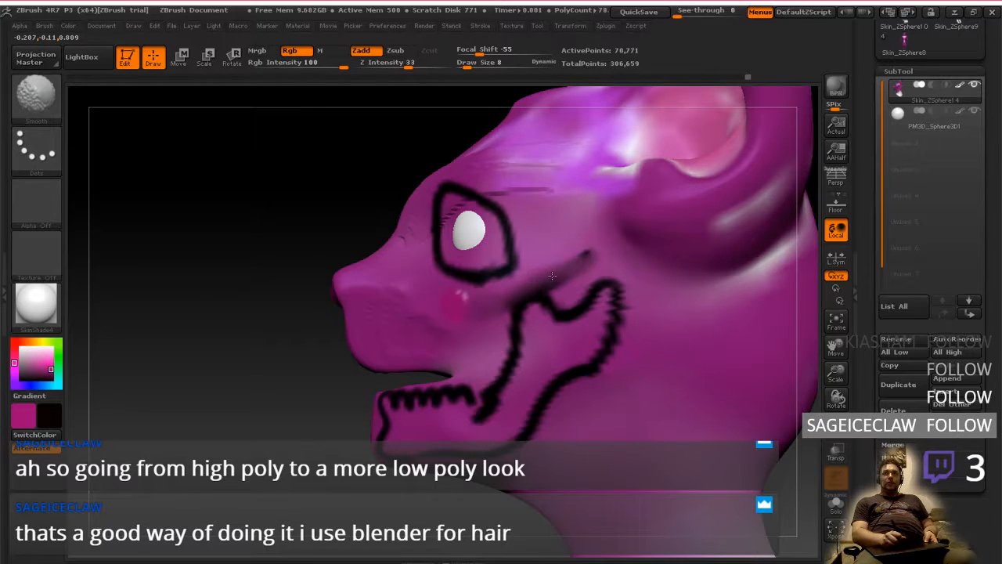
pyautogui.press('ctrl')
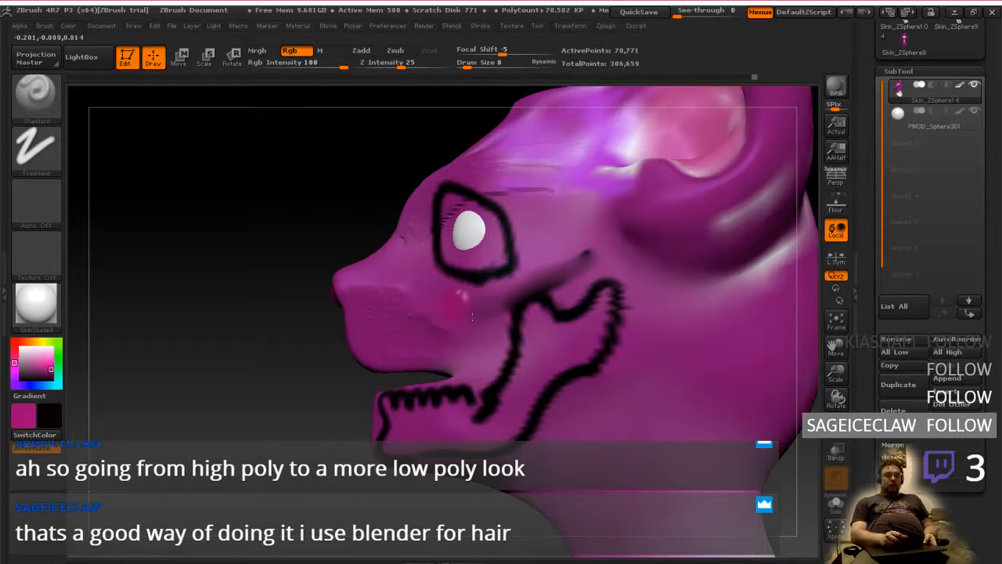
pyautogui.moveTo(465, 301)
pyautogui.mouseDown()
pyautogui.moveTo(524, 291)
pyautogui.moveTo(590, 255)
pyautogui.mouseUp()
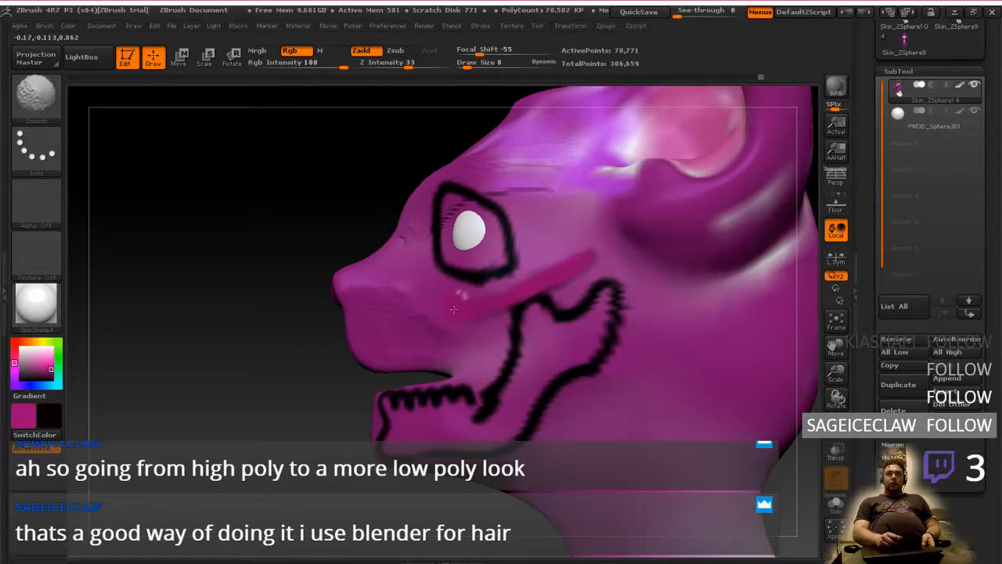
pyautogui.moveTo(460, 295)
pyautogui.keyDown('shift'); pyautogui.mouseDown()
pyautogui.moveTo(460, 320)
pyautogui.moveTo(590, 258)
pyautogui.moveTo(545, 249)
pyautogui.mouseUp(); pyautogui.keyUp('shift')
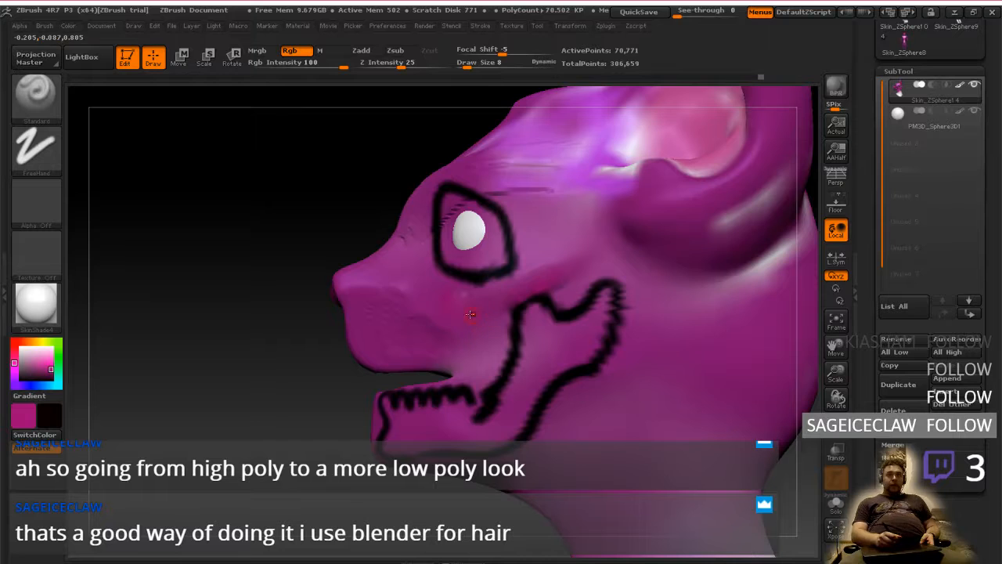
pyautogui.moveTo(481, 334)
pyautogui.mouseDown()
pyautogui.moveTo(483, 343)
pyautogui.moveTo(483, 317)
pyautogui.moveTo(570, 261)
pyautogui.moveTo(477, 322)
pyautogui.mouseUp()
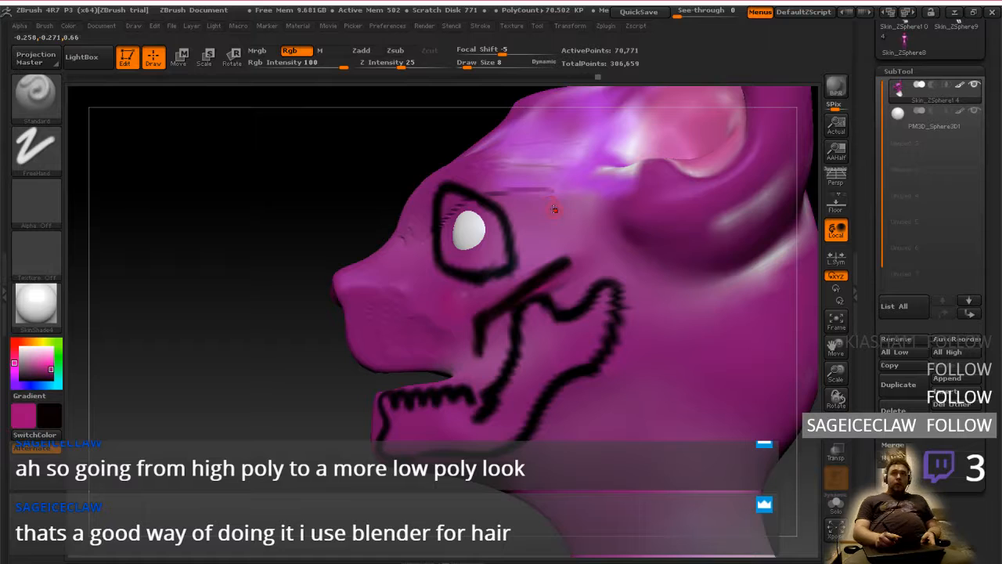
# Try painting a black oval on the temple between the eye and the ear, and undo it
pyautogui.moveTo(555, 217); pyautogui.dragTo(528, 175, button='right')
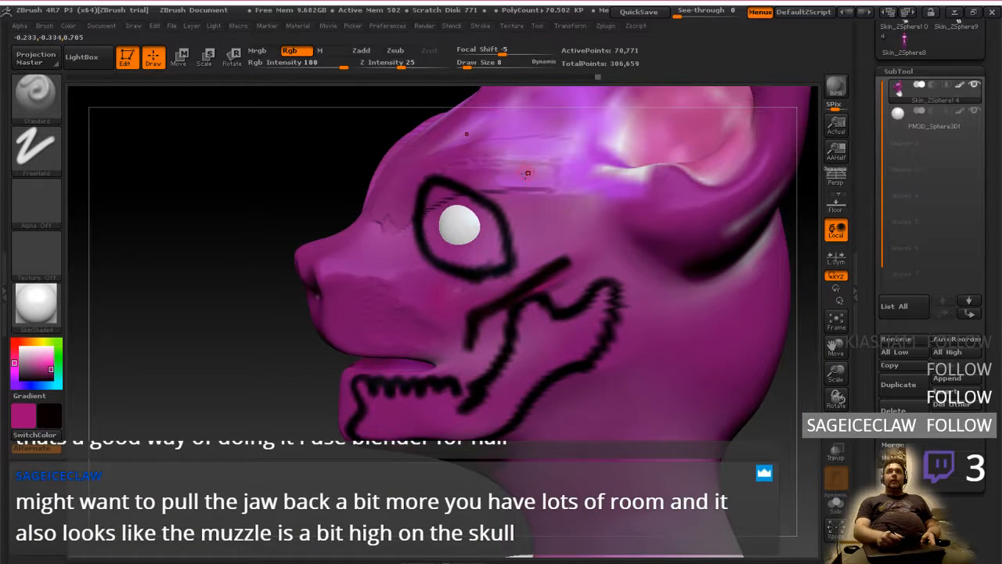
pyautogui.moveTo(541, 224); pyautogui.dragTo(538, 260, button='right')
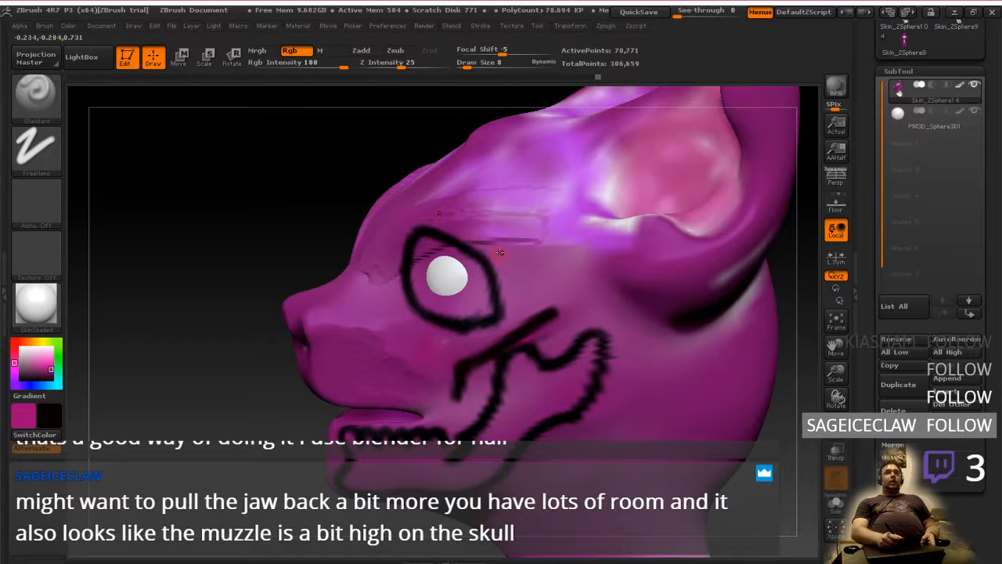
pyautogui.moveTo(499, 243)
pyautogui.mouseDown()
pyautogui.moveTo(540, 135)
pyautogui.moveTo(568, 270)
pyautogui.moveTo(499, 188)
pyautogui.mouseUp()
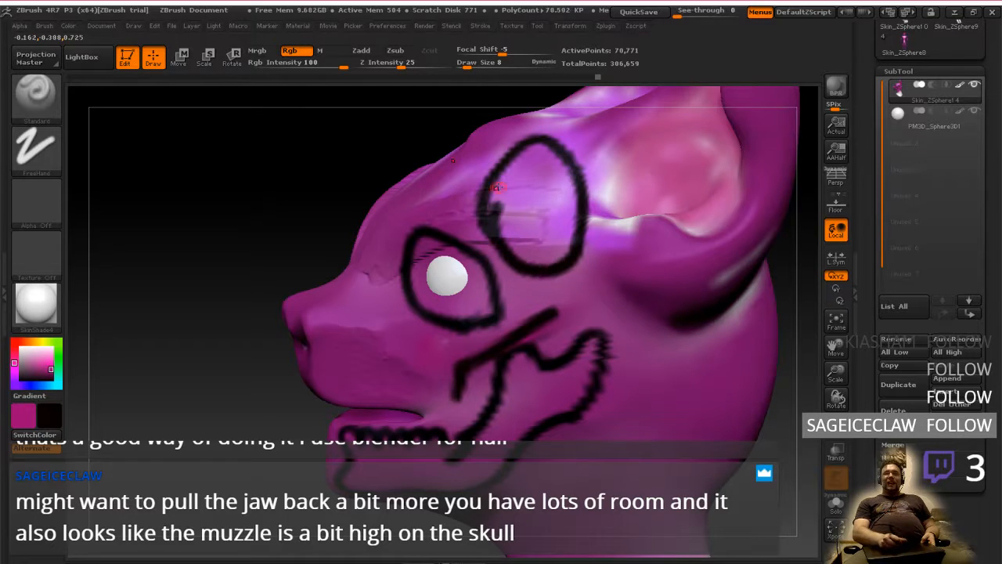
pyautogui.moveTo(594, 295); pyautogui.dragTo(586, 291, button='right')
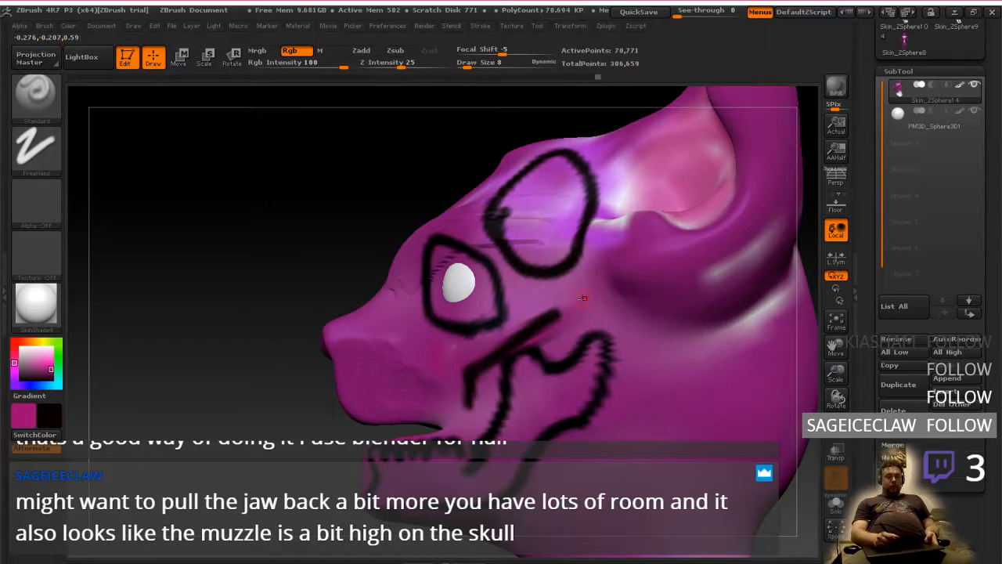
pyautogui.hotkey('ctrl', 'z')
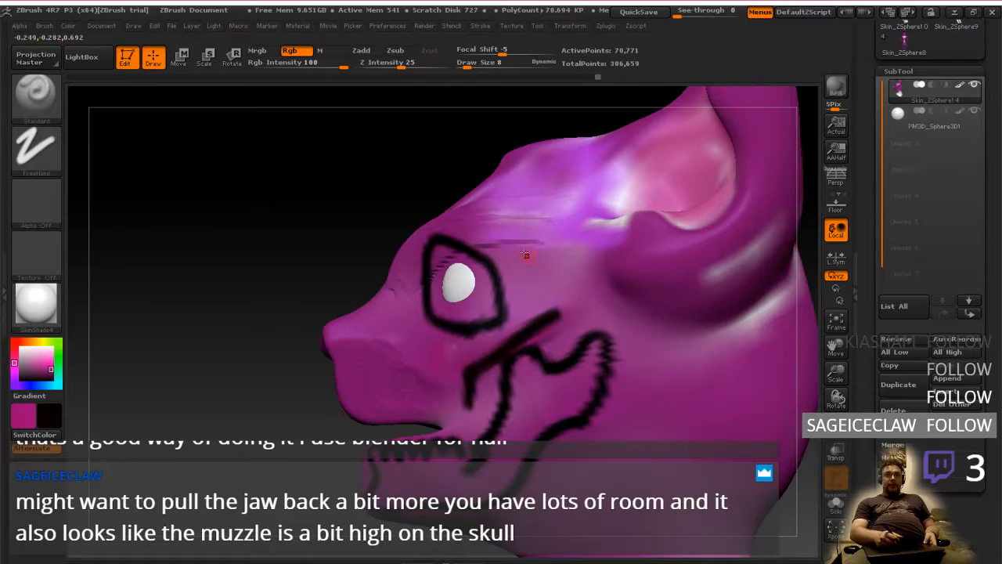
# Try painting a large rounded cranium outline around the ear base, including a version running down to the lower jaw, and undo both
pyautogui.moveTo(518, 273)
pyautogui.mouseDown()
pyautogui.moveTo(523, 219)
pyautogui.moveTo(709, 215)
pyautogui.moveTo(732, 352)
pyautogui.moveTo(618, 337)
pyautogui.mouseUp()
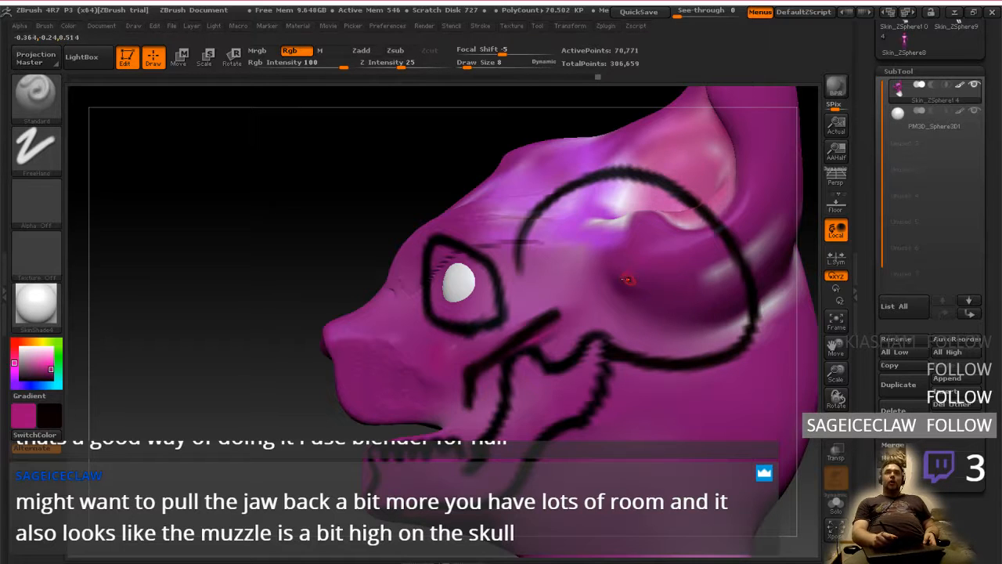
pyautogui.hotkey('ctrl', 'z')
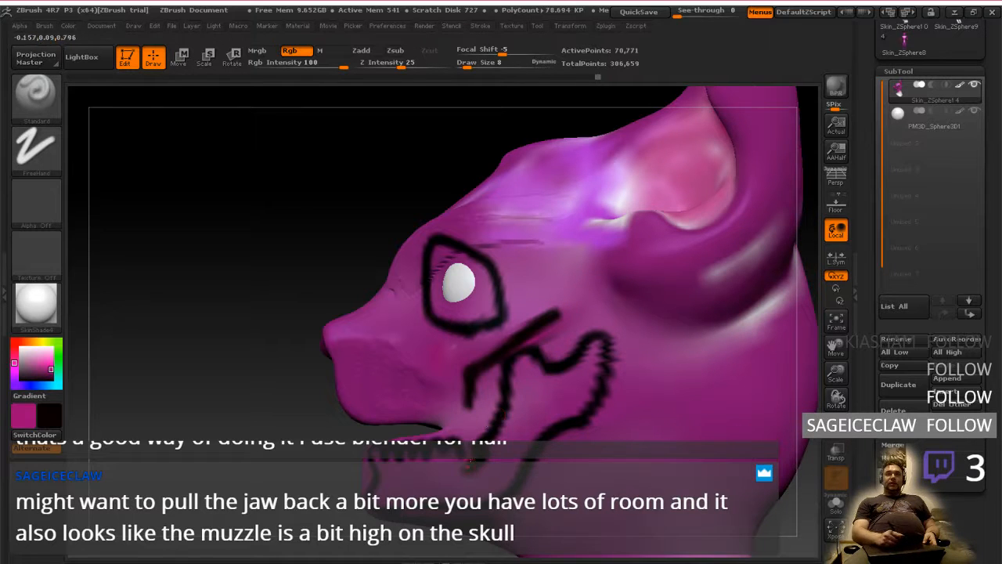
pyautogui.moveTo(511, 248)
pyautogui.mouseDown()
pyautogui.moveTo(705, 196)
pyautogui.moveTo(692, 345)
pyautogui.moveTo(608, 338)
pyautogui.moveTo(494, 451)
pyautogui.moveTo(525, 273)
pyautogui.mouseUp()
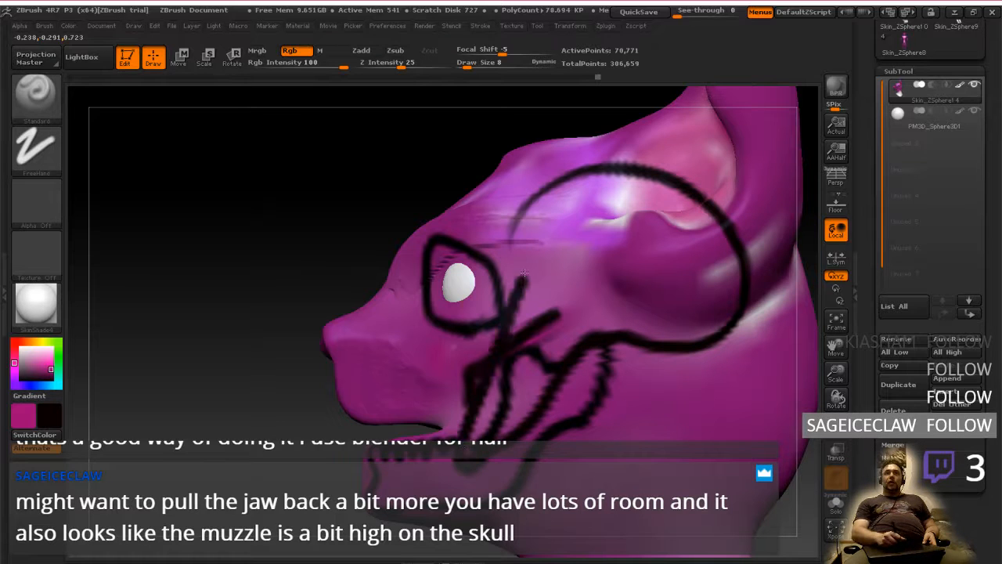
pyautogui.hotkey('ctrl', 'z')
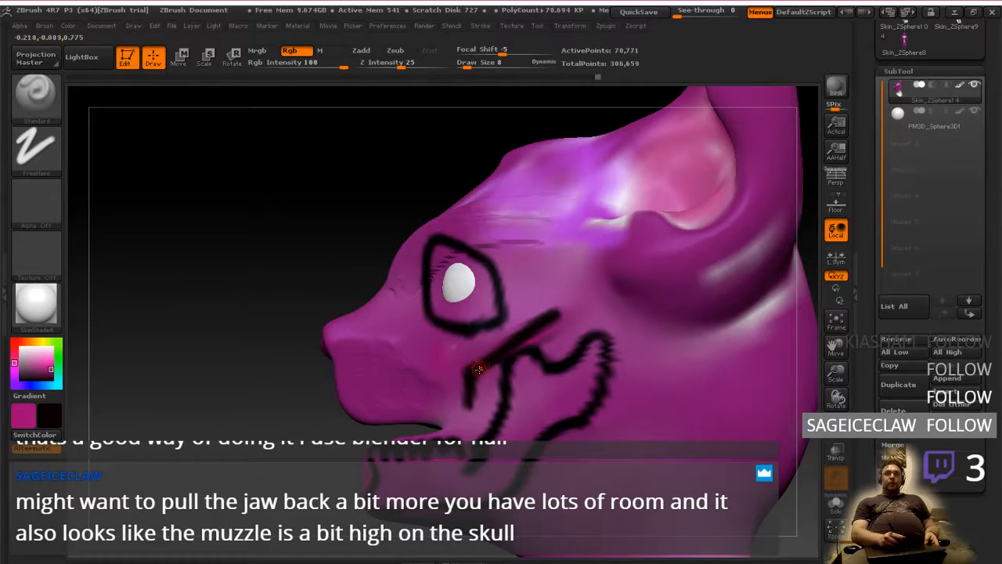
# Try several black jaw muscle outlines running diagonally from the cheekbone to the rear lower jaw, and undo them
pyautogui.moveTo(474, 366)
pyautogui.mouseDown()
pyautogui.moveTo(470, 379)
pyautogui.moveTo(528, 433)
pyautogui.mouseUp()
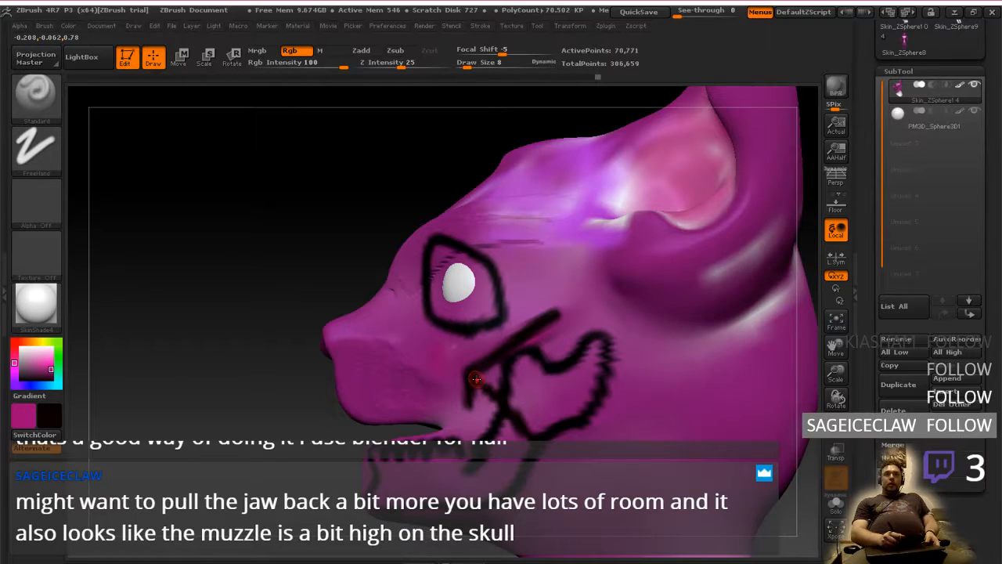
pyautogui.hotkey('ctrl', 'z')
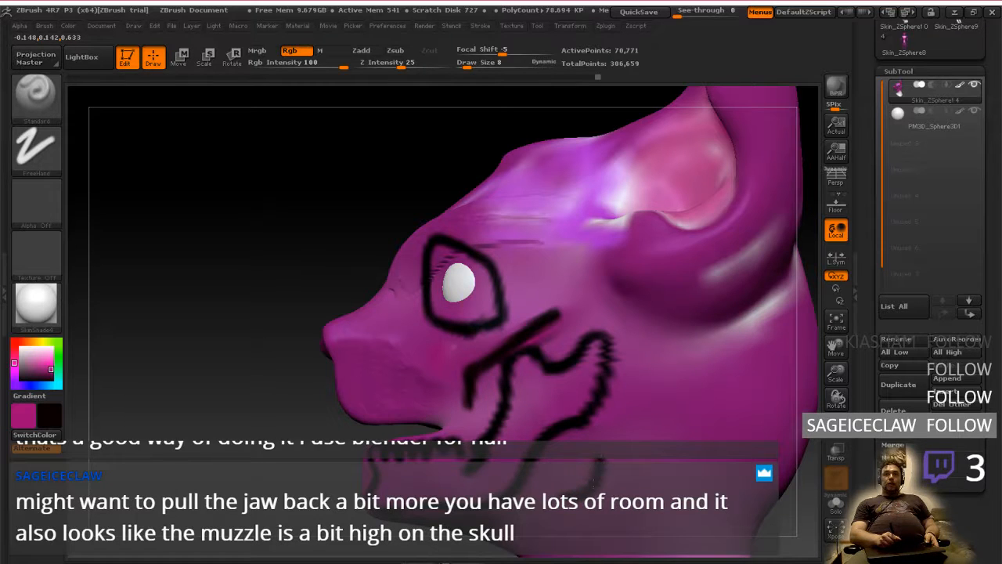
pyautogui.moveTo(599, 495); pyautogui.dragTo(607, 460)
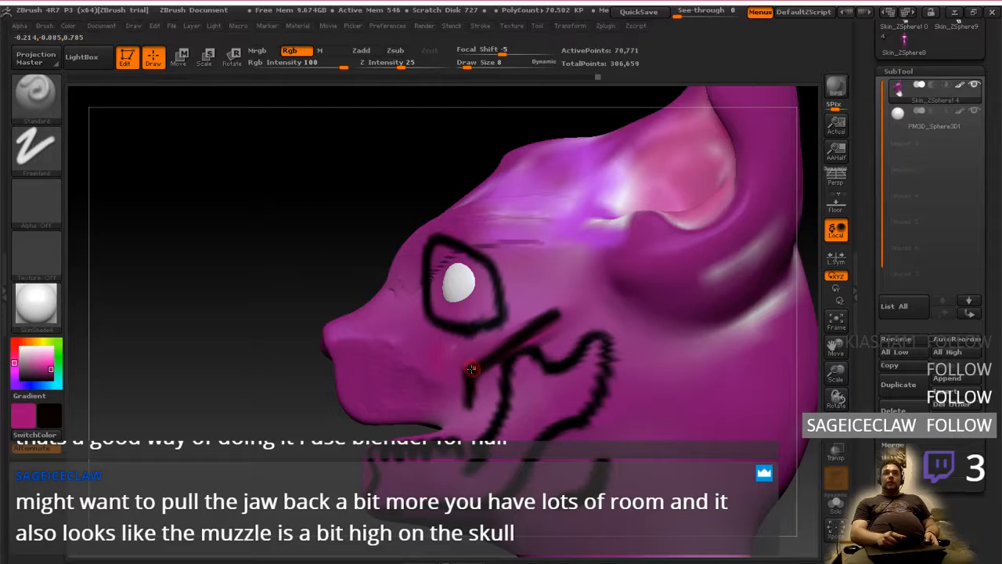
pyautogui.moveTo(473, 365)
pyautogui.mouseDown()
pyautogui.moveTo(484, 401)
pyautogui.moveTo(552, 498)
pyautogui.mouseUp()
pyautogui.moveTo(597, 463)
pyautogui.mouseDown()
pyautogui.moveTo(554, 329)
pyautogui.moveTo(536, 317)
pyautogui.mouseUp()
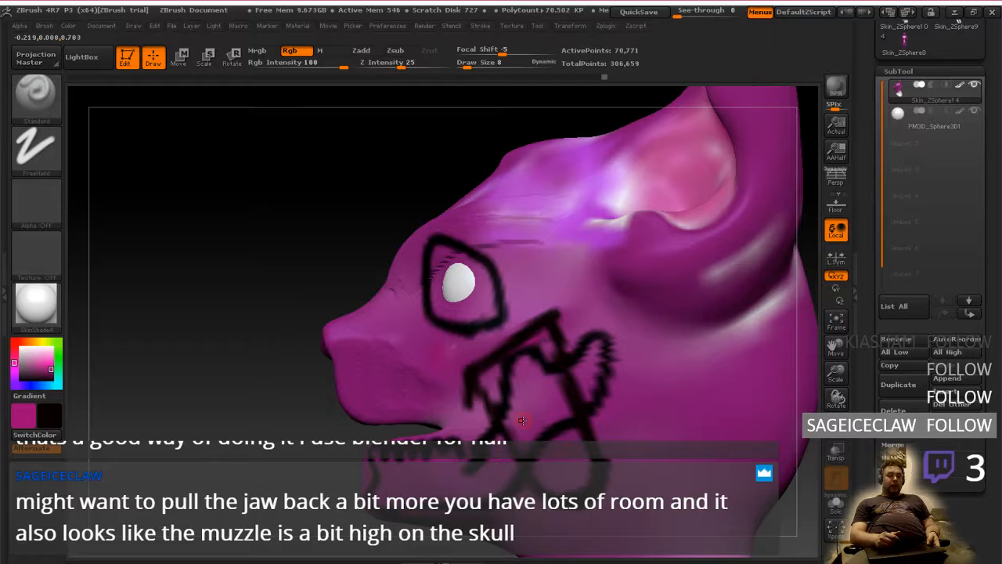
pyautogui.hotkey('ctrl', 'z')
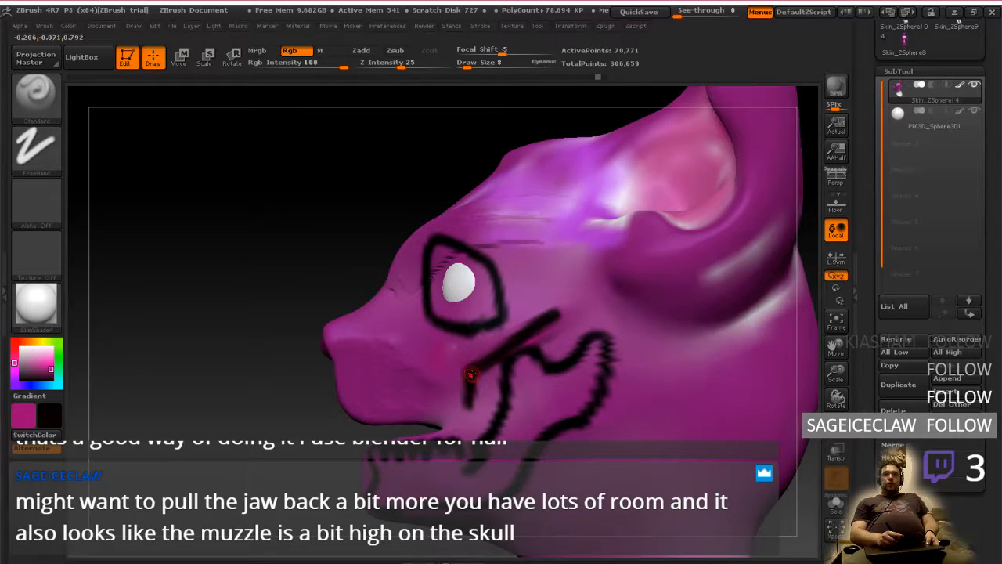
pyautogui.moveTo(473, 374)
pyautogui.mouseDown()
pyautogui.moveTo(596, 492)
pyautogui.moveTo(548, 332)
pyautogui.moveTo(538, 345)
pyautogui.mouseUp()
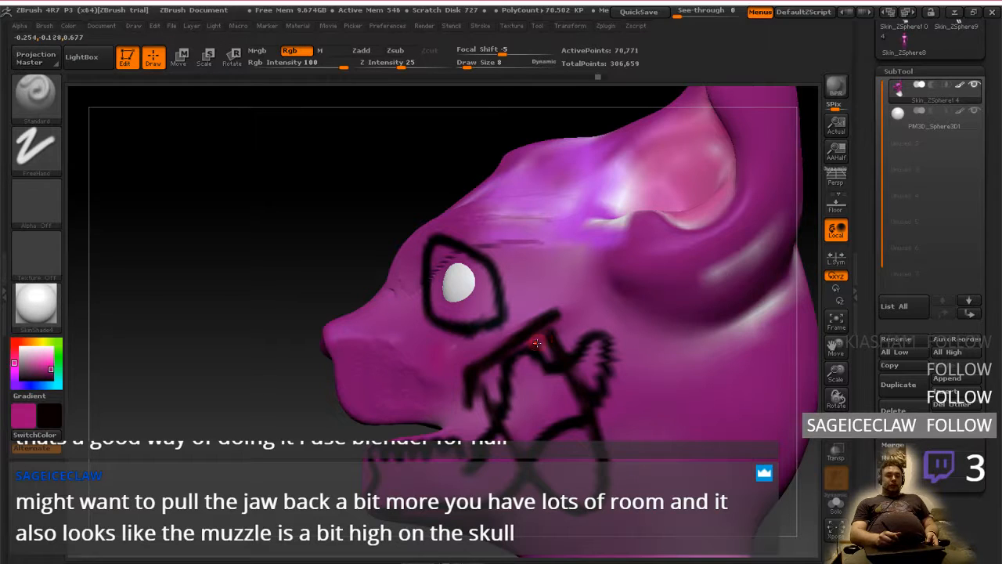
pyautogui.hotkey('ctrl', 'z')
pyautogui.hotkey('ctrl', 'z')
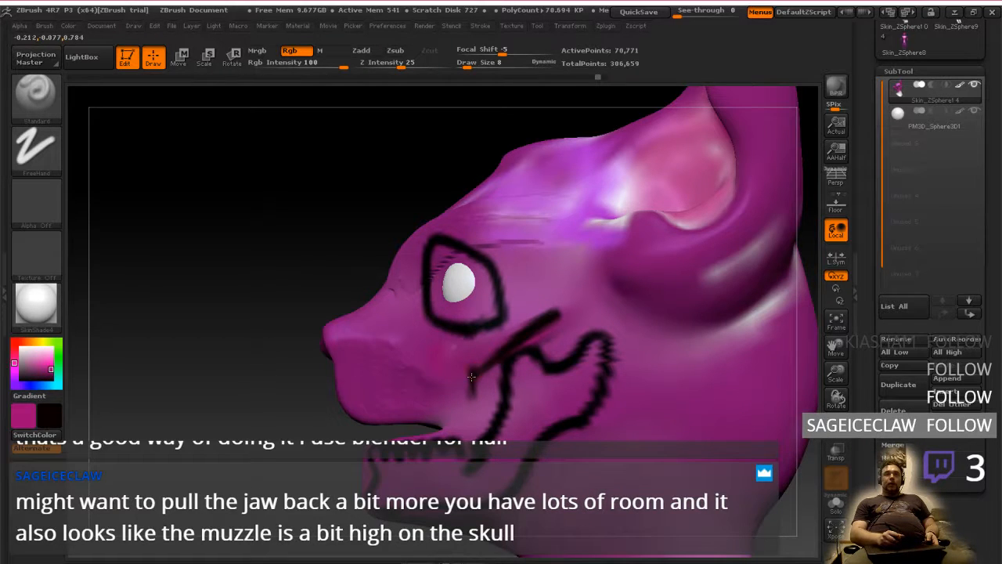
# Paint a narrow black jaw muscle outline from the cheekbone's front end down to the lower jaw and back up to its rear end
pyautogui.moveTo(469, 376); pyautogui.dragTo(471, 501)
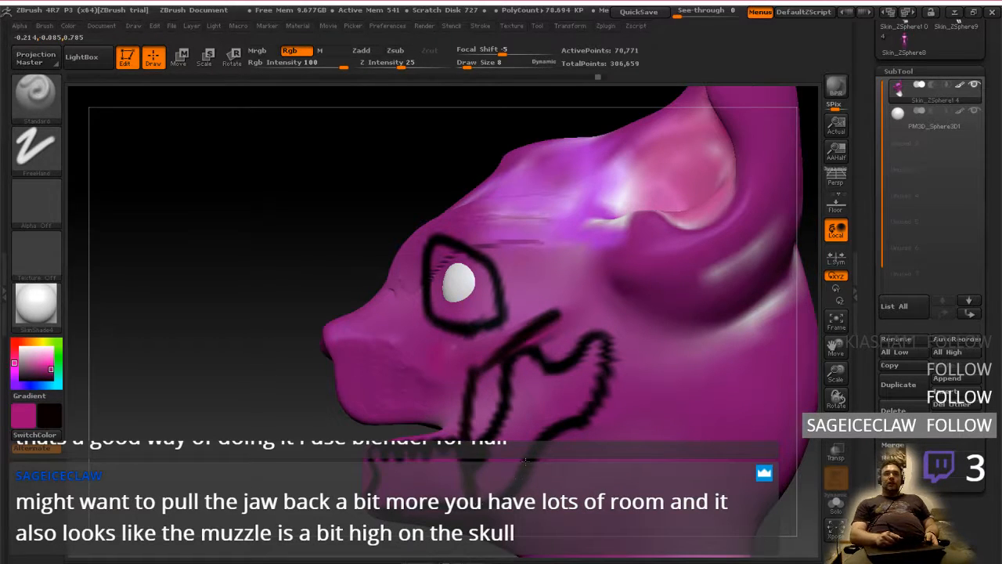
pyautogui.moveTo(516, 466); pyautogui.dragTo(555, 317)
pyautogui.moveTo(531, 299)
pyautogui.mouseDown(button='right')
pyautogui.moveTo(642, 313)
pyautogui.moveTo(529, 311)
pyautogui.mouseUp(button='right')
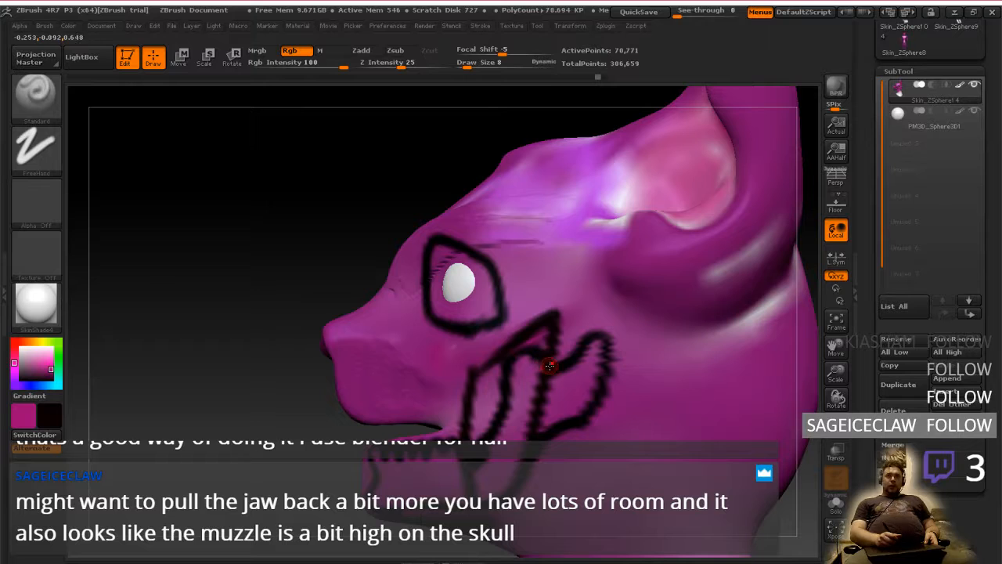
# Try several narrow black jaw muscle outlines from the cheekbone's front end down to the lower jaw, and undo them
pyautogui.hotkey('ctrl', 'z')
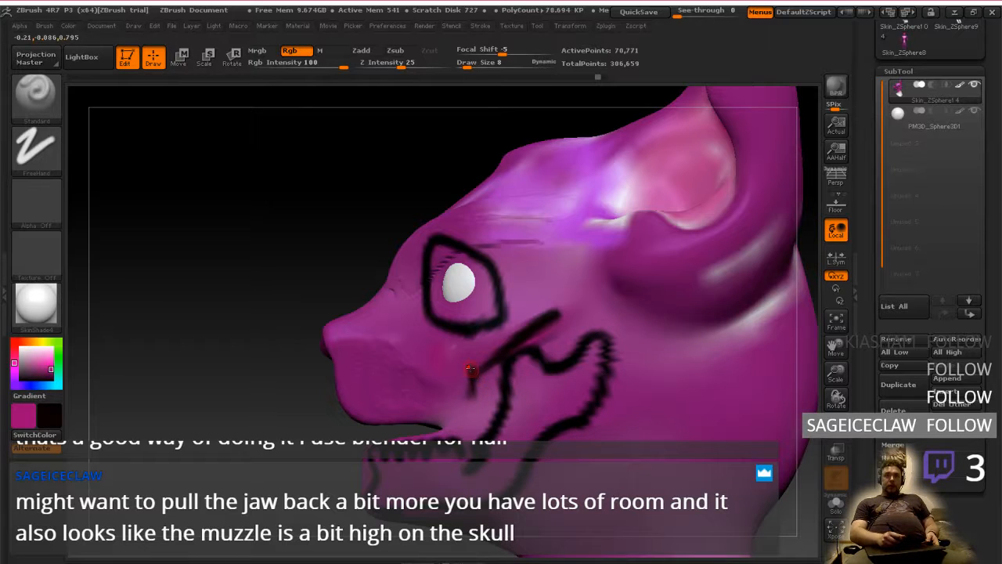
pyautogui.moveTo(472, 370)
pyautogui.mouseDown()
pyautogui.moveTo(551, 502)
pyautogui.moveTo(567, 385)
pyautogui.mouseUp()
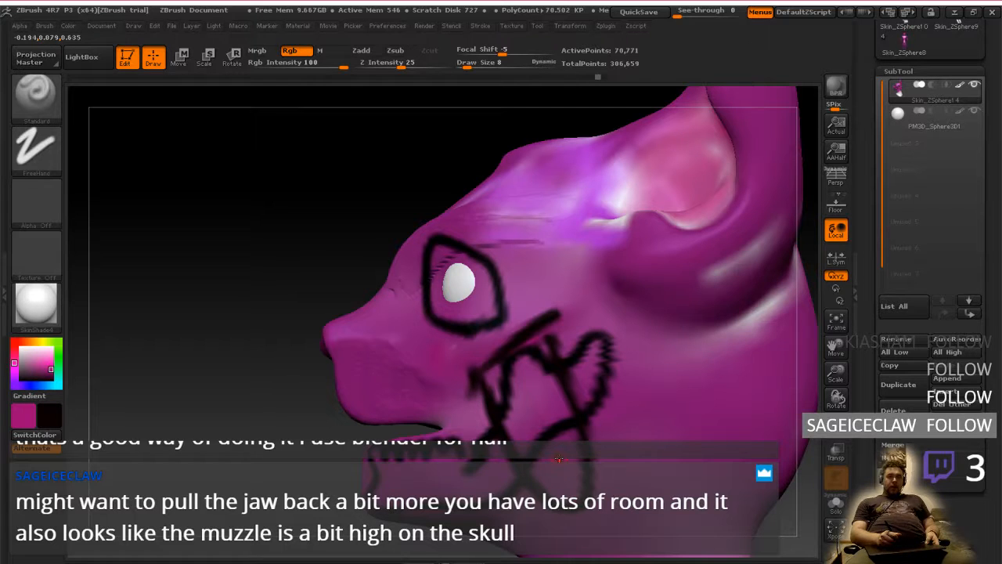
pyautogui.hotkey('ctrl', 'z')
pyautogui.moveTo(480, 370); pyautogui.dragTo(467, 503)
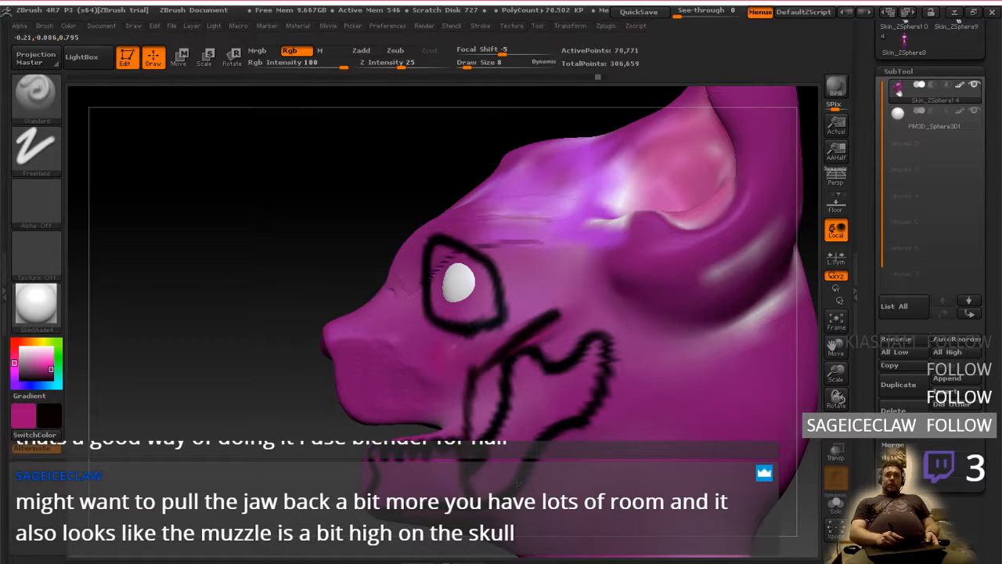
pyautogui.moveTo(517, 483); pyautogui.dragTo(553, 345)
pyautogui.hotkey('ctrl', 'z')
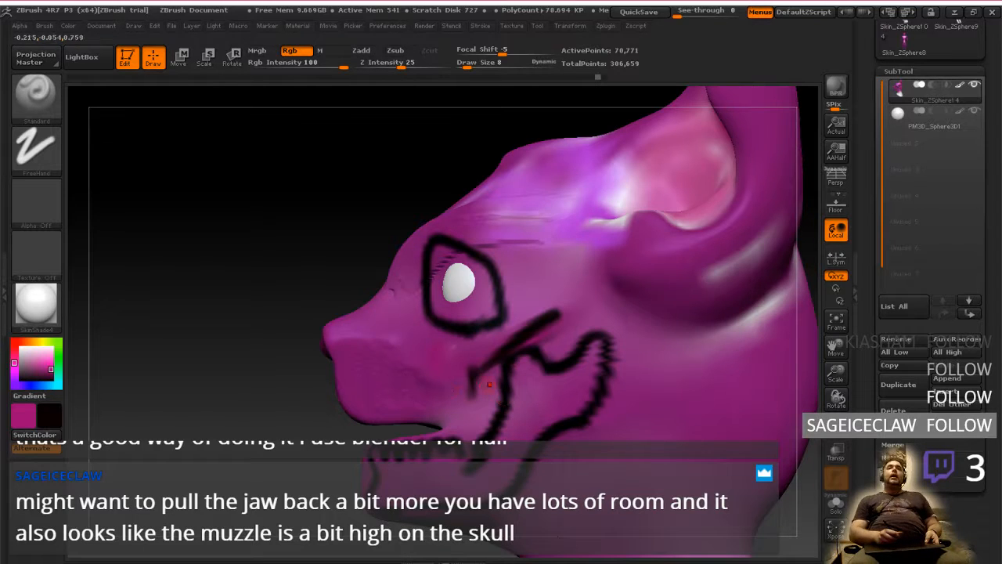
pyautogui.moveTo(460, 416)
pyautogui.mouseDown(button='right')
pyautogui.moveTo(503, 419)
pyautogui.moveTo(566, 401)
pyautogui.moveTo(494, 366)
pyautogui.moveTo(628, 376)
pyautogui.moveTo(413, 384)
pyautogui.moveTo(524, 371)
pyautogui.moveTo(471, 378)
pyautogui.mouseUp(button='right')
# Examine the reference artwork of the character and the annotated animal head image for the muzzle, cheek and jaw shape
pyautogui.hotkey('alt', 'Tab')
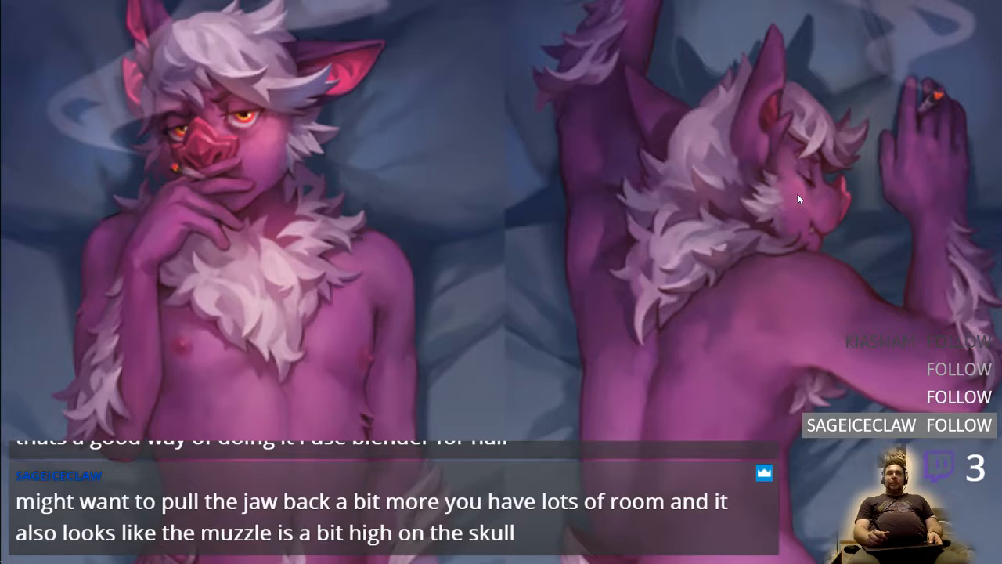
pyautogui.press('ctrl+super+Right')
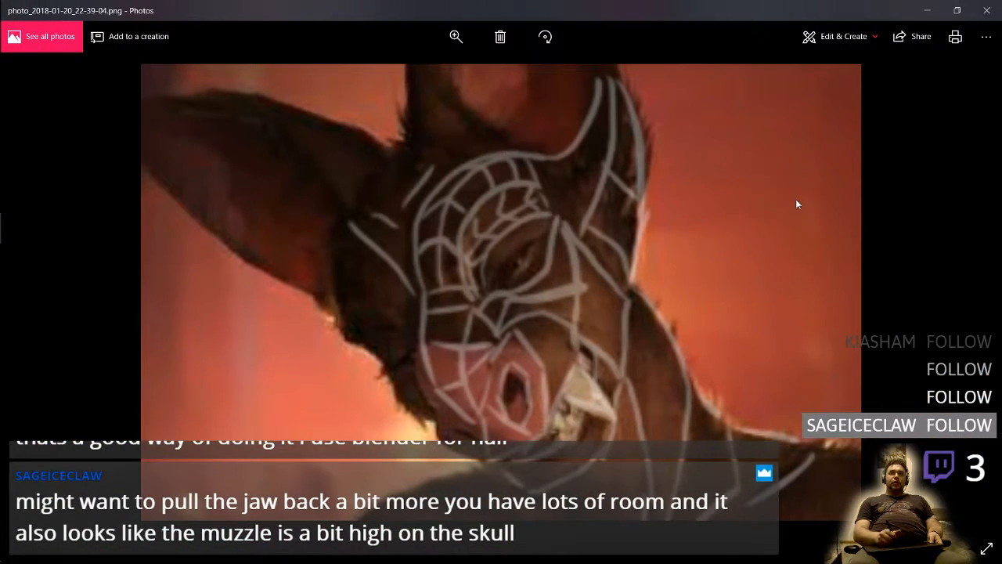
pyautogui.press('ctrl+super+Left')
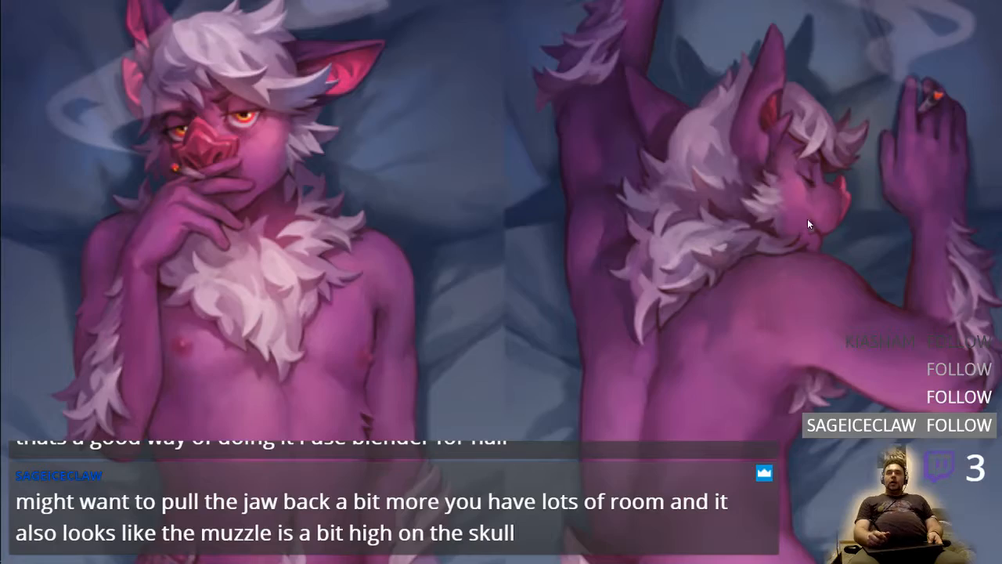
pyautogui.press('ctrl+super+Right')
pyautogui.press('ctrl+super+Right')
# Try a broad black jaw muscle outline running from the cheekbone diagonally across the jawbone to the rear lower jaw, and undo its last stroke
pyautogui.moveTo(607, 390)
pyautogui.mouseDown()
pyautogui.moveTo(578, 389)
pyautogui.moveTo(629, 389)
pyautogui.moveTo(568, 389)
pyautogui.mouseUp()
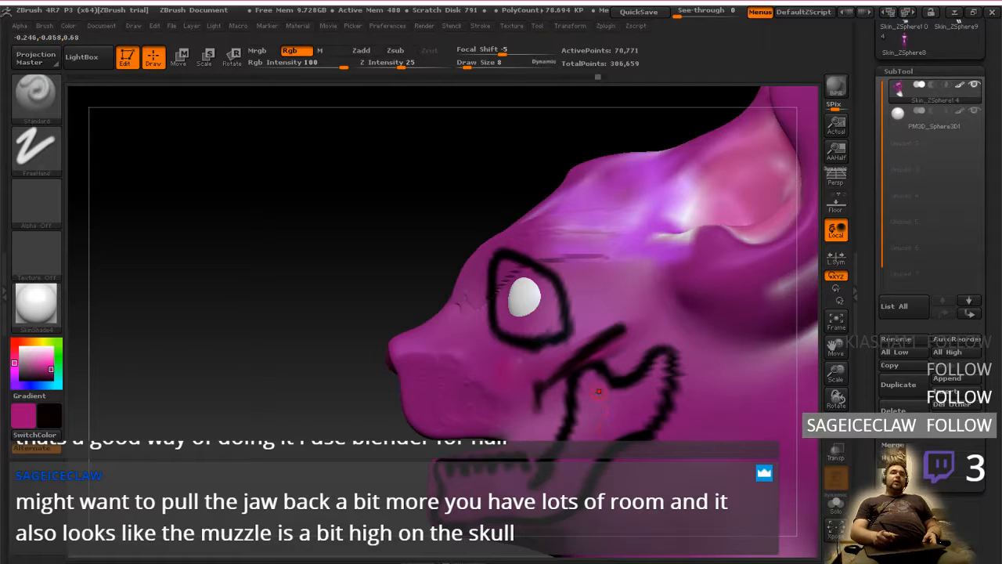
pyautogui.moveTo(598, 391); pyautogui.dragTo(496, 313)
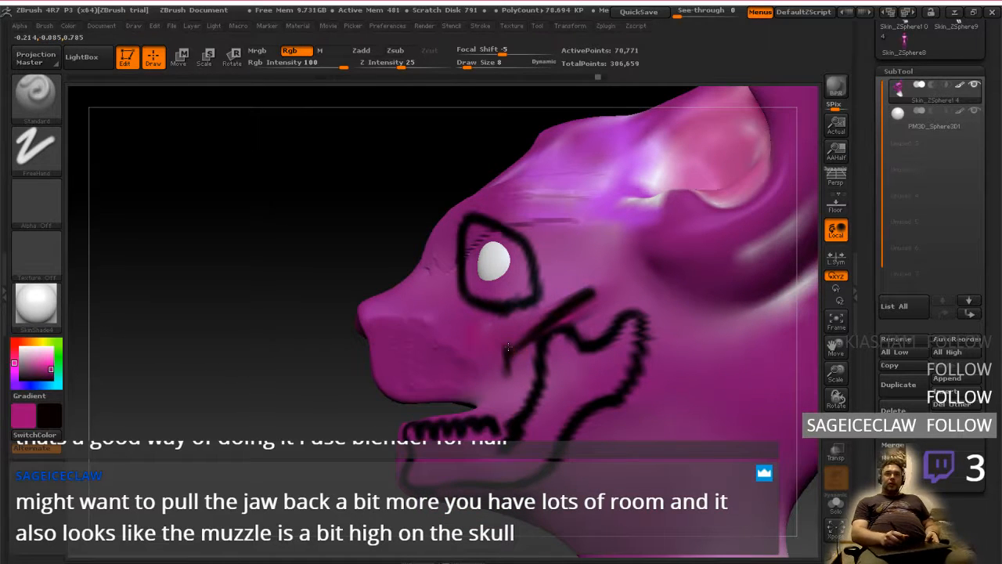
pyautogui.moveTo(508, 347)
pyautogui.mouseDown()
pyautogui.moveTo(578, 458)
pyautogui.moveTo(615, 389)
pyautogui.moveTo(582, 313)
pyautogui.mouseUp()
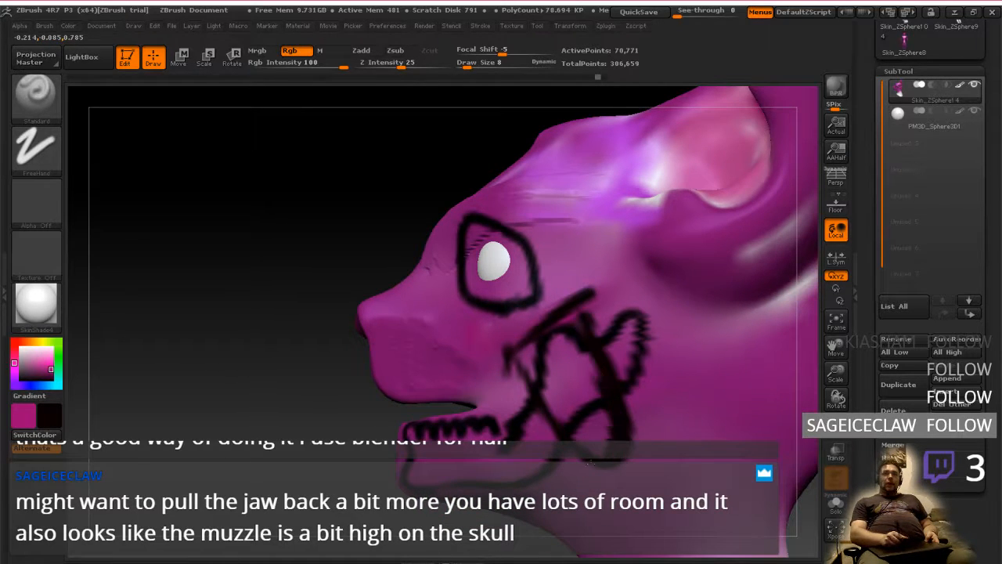
pyautogui.moveTo(589, 463); pyautogui.dragTo(531, 350)
pyautogui.hotkey('ctrl', 'z')
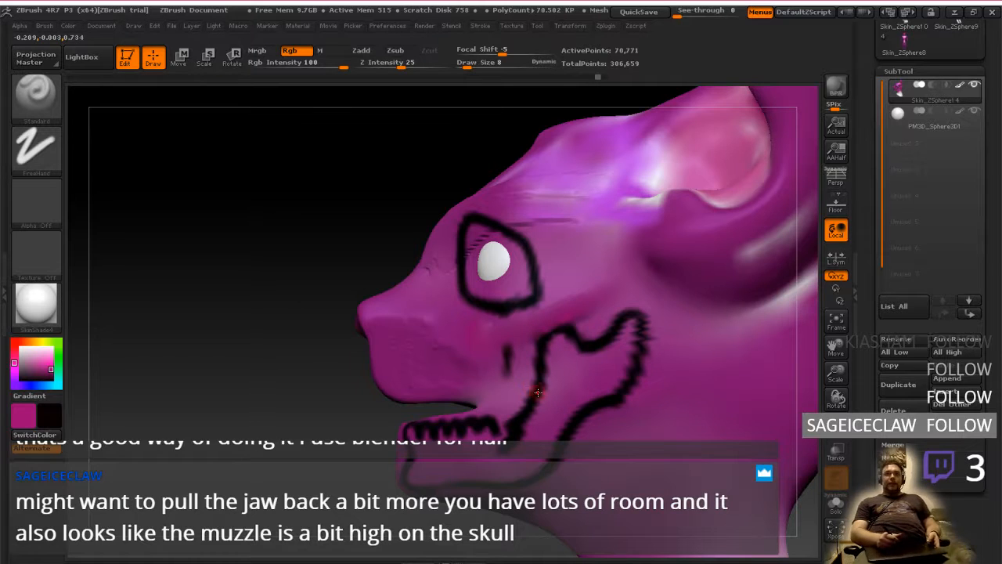
# Undo the painted guides back to the bare face, and redo them up to the jaw muscle outline
pyautogui.hotkey('ctrl', 'z')
pyautogui.hotkey('ctrl', 'z')
pyautogui.hotkey('ctrl', 'z')
pyautogui.hotkey('ctrl', 'z')
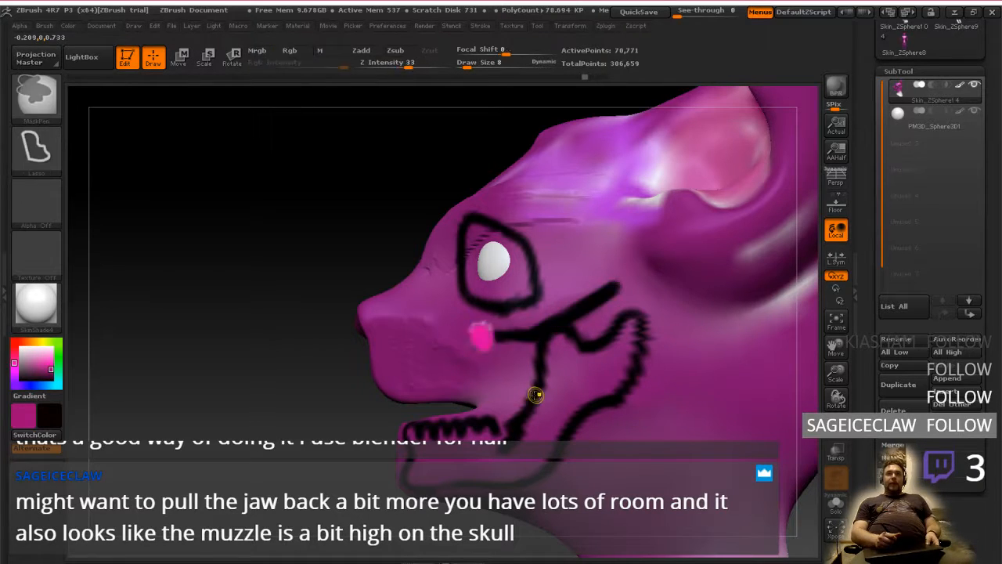
pyautogui.hotkey('ctrl', 'z')
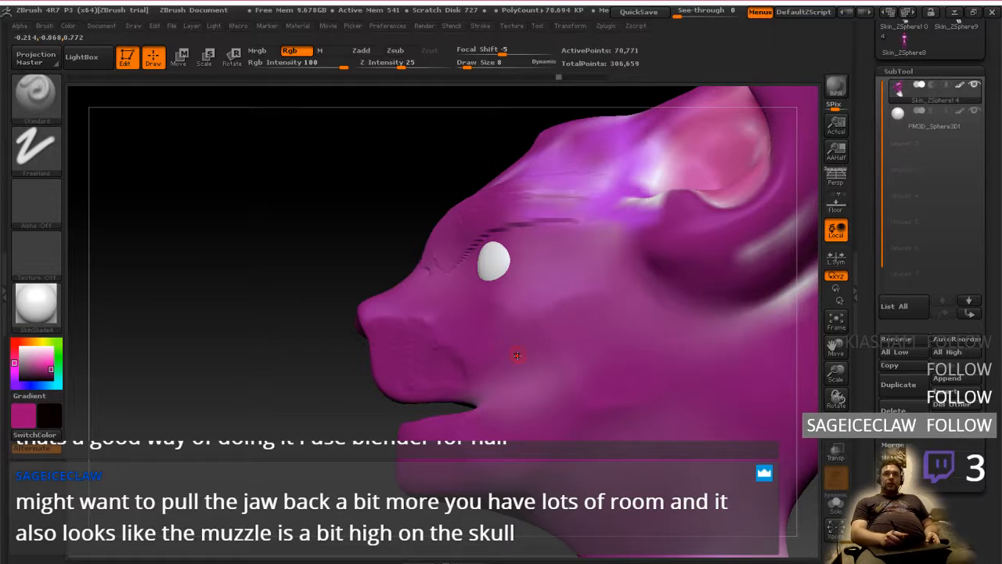
pyautogui.hotkey('ctrl', 'shift', 'z')
pyautogui.hotkey('ctrl', 'shift', 'z')
pyautogui.hotkey('ctrl', 'shift', 'z')
pyautogui.hotkey('ctrl', 'shift', 'z')
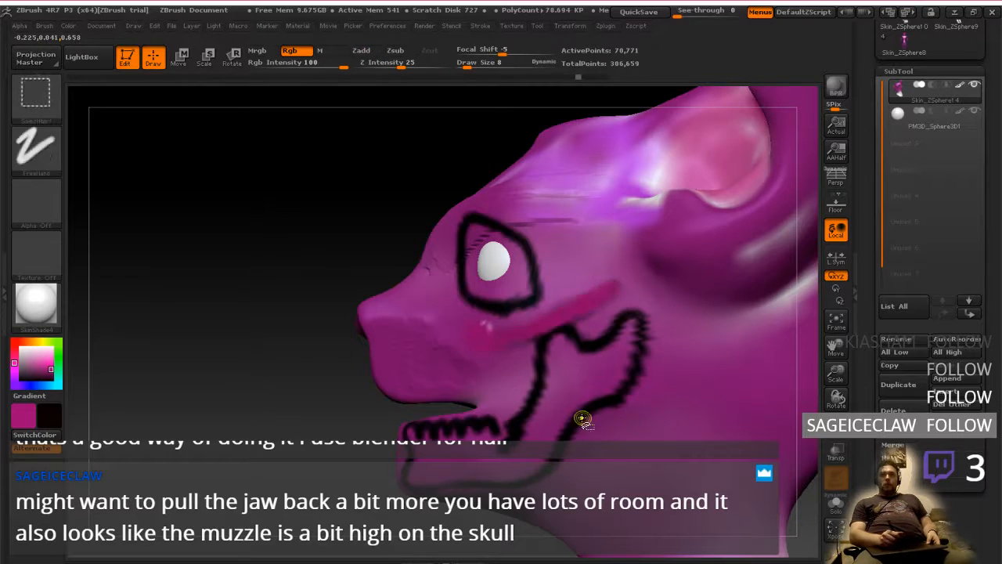
pyautogui.hotkey('ctrl', 'shift', 'z')
pyautogui.hotkey('ctrl', 'shift', 'z')
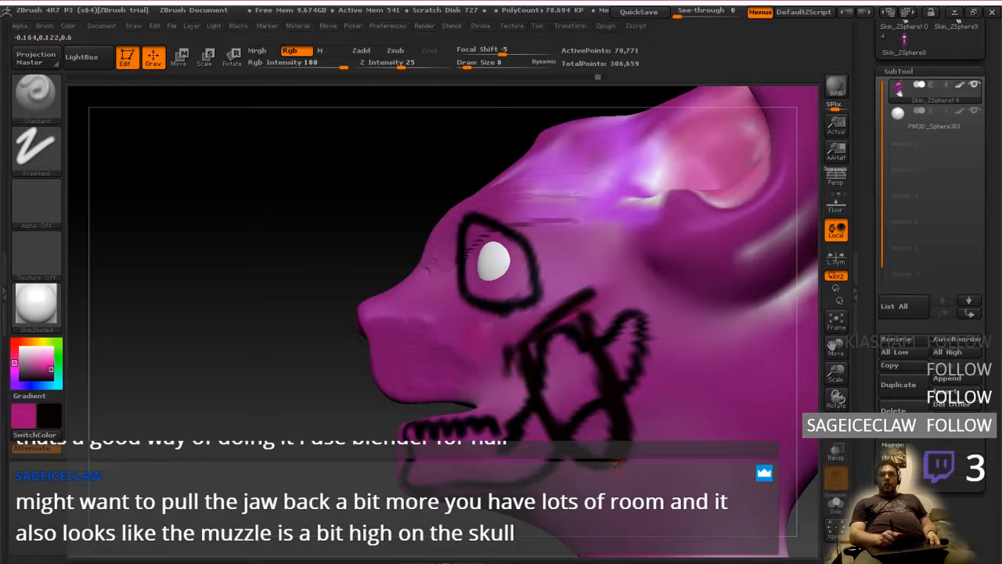
# Undo all painted eye socket, cheekbone, jawbone and muscle guides, and paint a short black curve marking the rear corner of the lower jaw
pyautogui.hotkey('ctrl', 'z')
pyautogui.hotkey('ctrl', 'z')
pyautogui.hotkey('ctrl', 'z')
pyautogui.hotkey('ctrl', 'z')
pyautogui.hotkey('ctrl', 'z')
pyautogui.hotkey('ctrl', 'z')
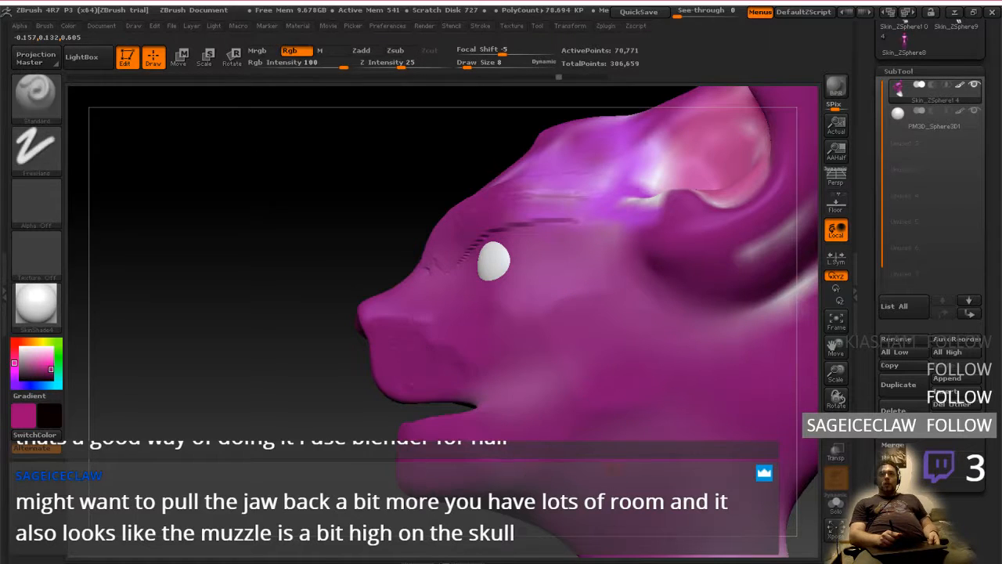
pyautogui.hotkey('ctrl', 'z')
pyautogui.hotkey('ctrl', 'z')
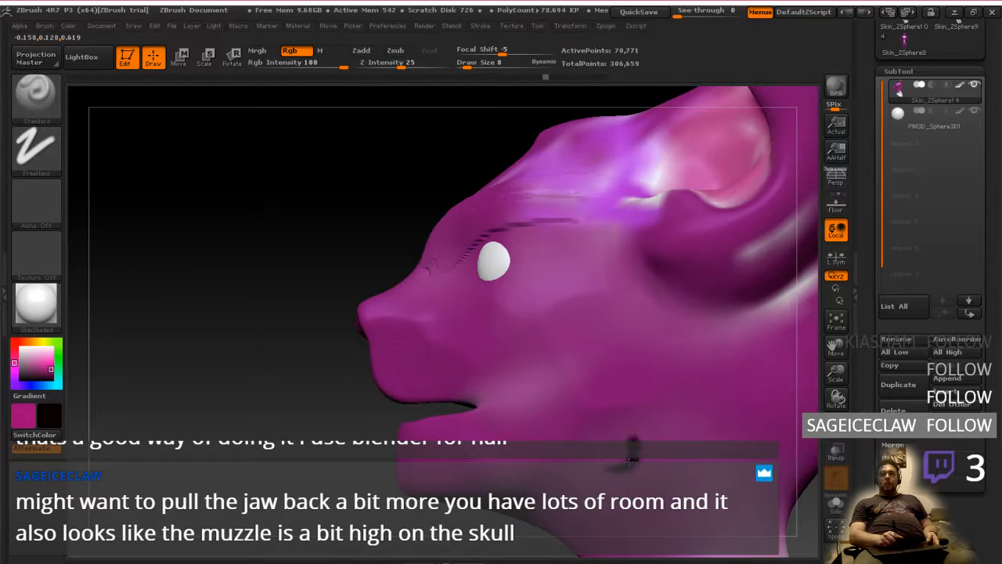
pyautogui.click(608, 411)
pyautogui.press('Return')
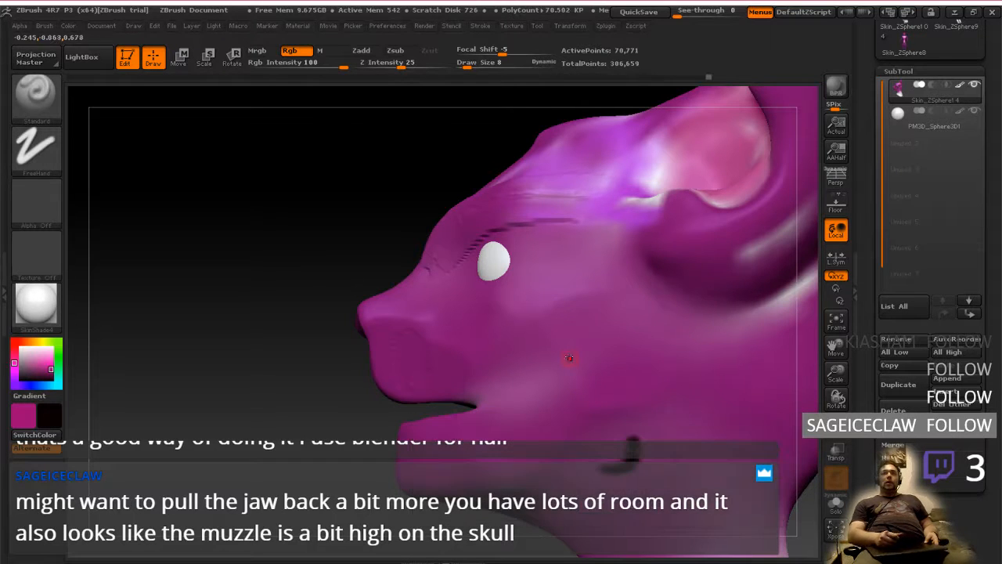
# Flatten the side of the cheek between the eye and the jaw with the Flatten brush at draw size 80
pyautogui.moveTo(574, 390)
pyautogui.mouseDown(button='right')
pyautogui.moveTo(633, 380)
pyautogui.moveTo(593, 425)
pyautogui.moveTo(588, 385)
pyautogui.moveTo(544, 414)
pyautogui.moveTo(359, 427)
pyautogui.moveTo(580, 376)
pyautogui.moveTo(628, 390)
pyautogui.moveTo(525, 352)
pyautogui.moveTo(545, 375)
pyautogui.moveTo(568, 371)
pyautogui.moveTo(519, 398)
pyautogui.moveTo(524, 384)
pyautogui.moveTo(513, 387)
pyautogui.moveTo(538, 399)
pyautogui.mouseUp(button='right')
pyautogui.moveTo(501, 430)
pyautogui.mouseDown(button='right')
pyautogui.moveTo(528, 393)
pyautogui.moveTo(518, 399)
pyautogui.mouseUp(button='right')
pyautogui.moveTo(551, 292)
pyautogui.mouseDown(button='right')
pyautogui.moveTo(525, 367)
pyautogui.moveTo(498, 383)
pyautogui.mouseUp(button='right')
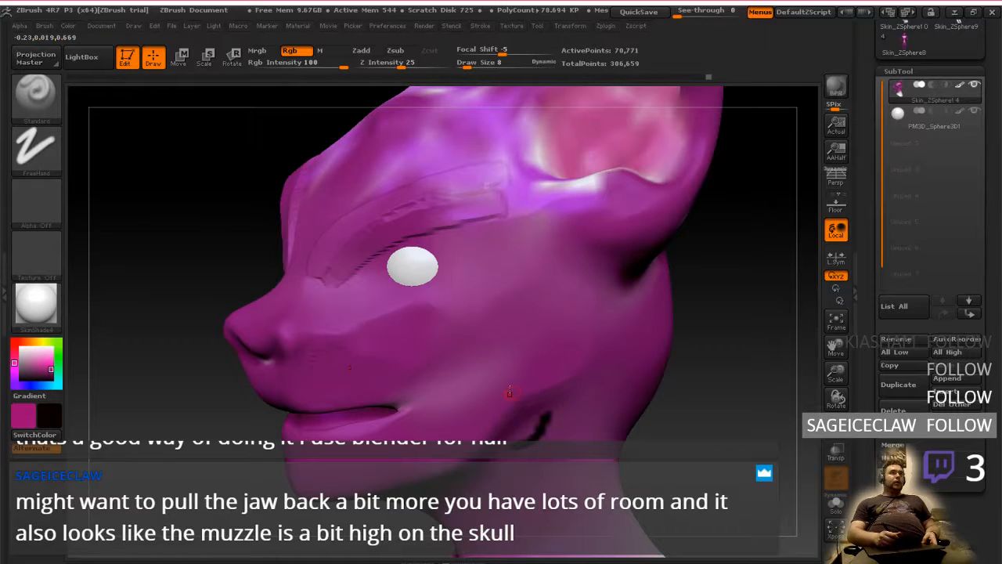
pyautogui.click(36, 93)
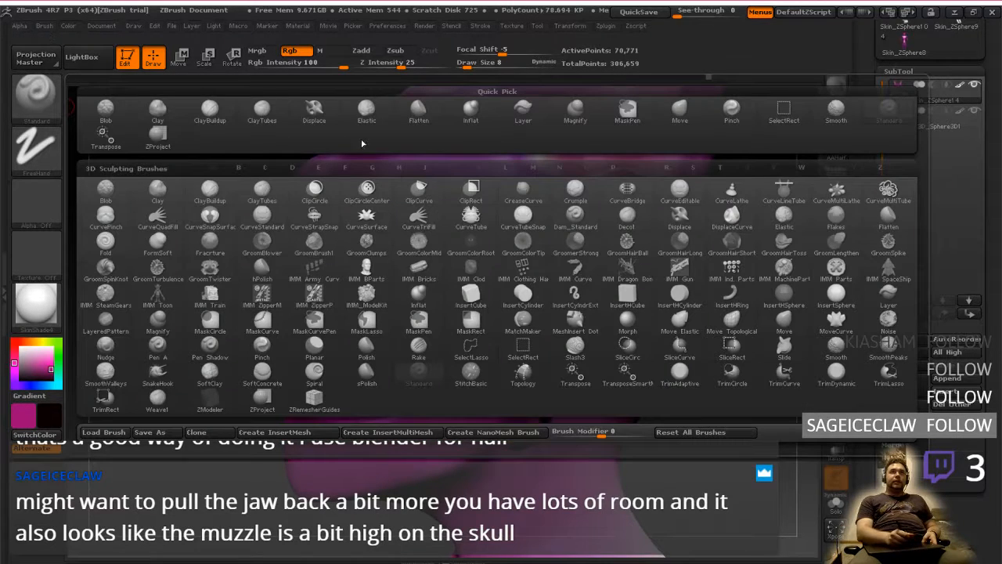
pyautogui.click(419, 114)
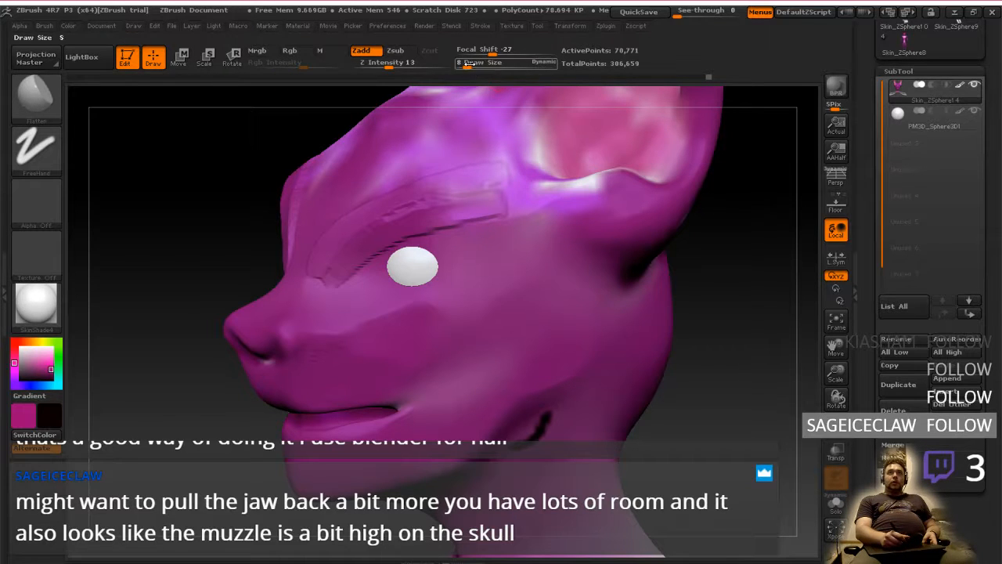
pyautogui.moveTo(468, 63)
pyautogui.mouseDown()
pyautogui.moveTo(501, 63)
pyautogui.moveTo(485, 62)
pyautogui.mouseUp()
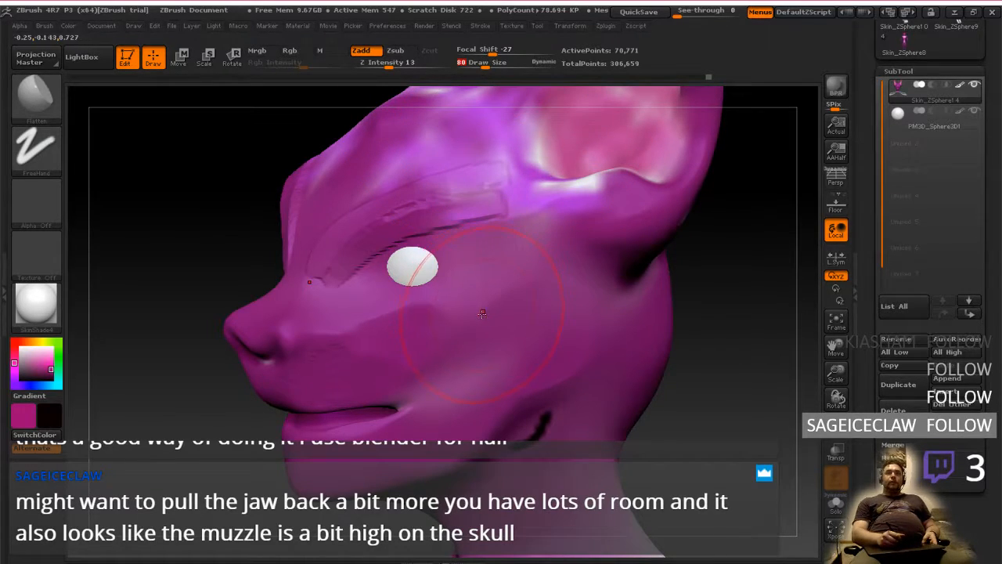
pyautogui.moveTo(510, 309); pyautogui.dragTo(523, 354)
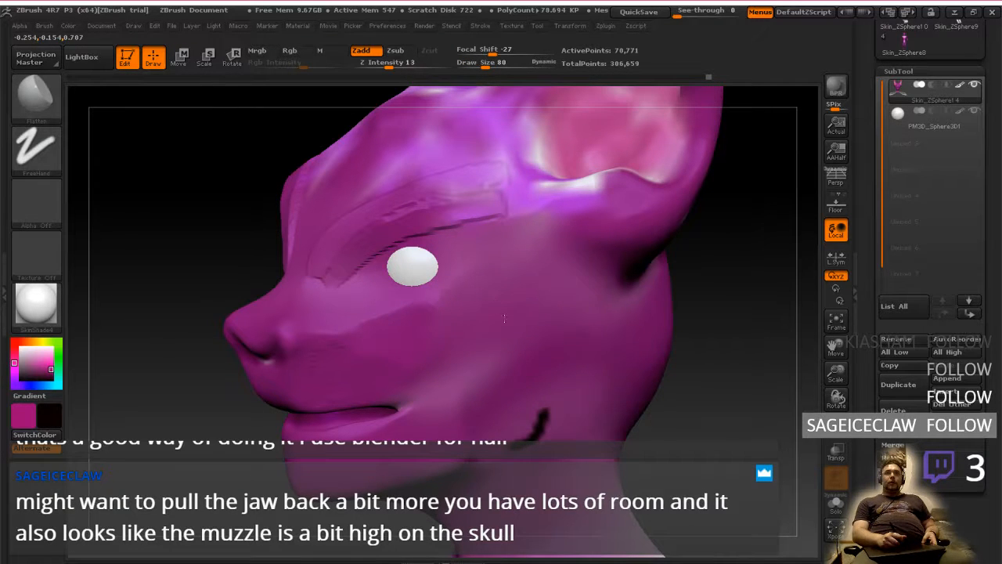
pyautogui.moveTo(526, 395); pyautogui.dragTo(494, 399, button='right')
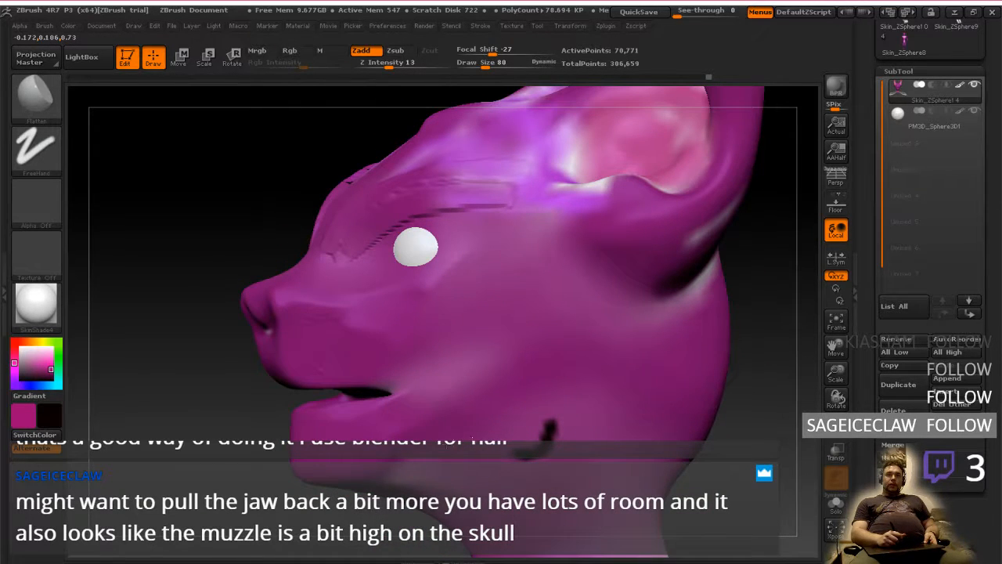
pyautogui.moveTo(525, 332)
pyautogui.mouseDown(button='right')
pyautogui.moveTo(595, 331)
pyautogui.moveTo(509, 338)
pyautogui.mouseUp(button='right')
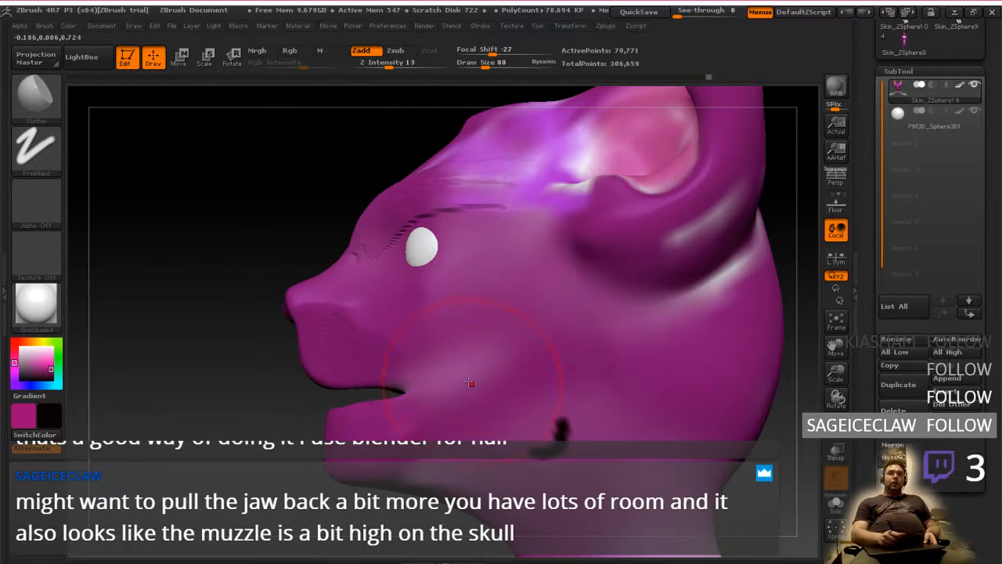
# Try flattening the area beneath the lower jaw in front of the neck, and undo the stroke
pyautogui.moveTo(230, 284); pyautogui.dragTo(481, 358, button='right')
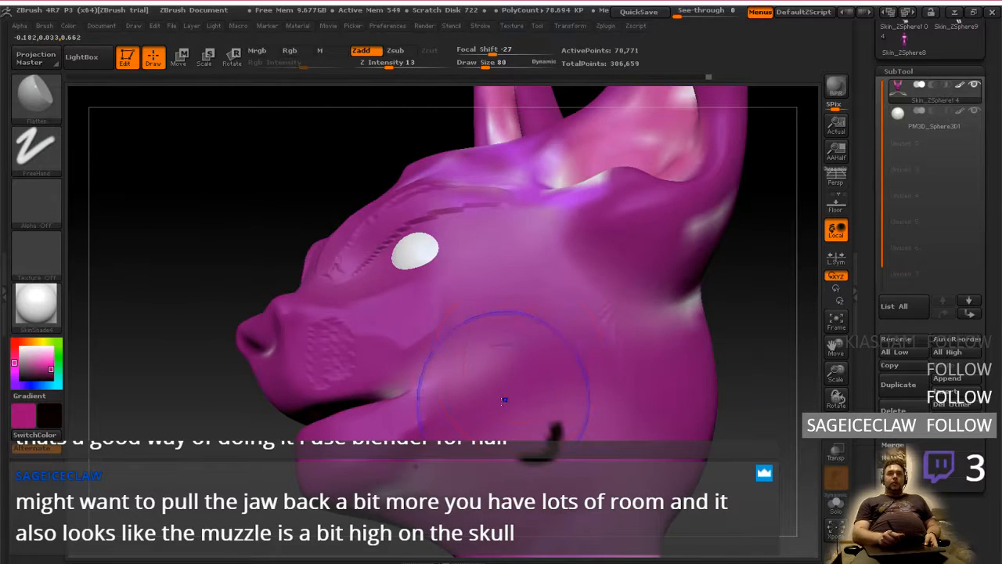
pyautogui.keyDown('alt'); pyautogui.moveTo(510, 395); pyautogui.dragTo(560, 252, button='right'); pyautogui.keyUp('alt')
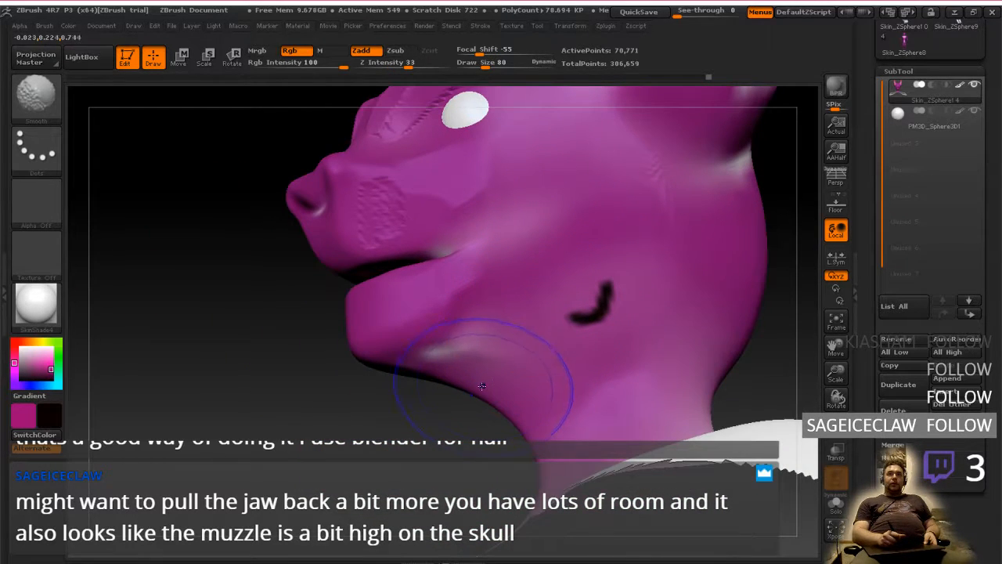
pyautogui.keyDown('shift'); pyautogui.moveTo(485, 390); pyautogui.dragTo(492, 351); pyautogui.keyUp('shift')
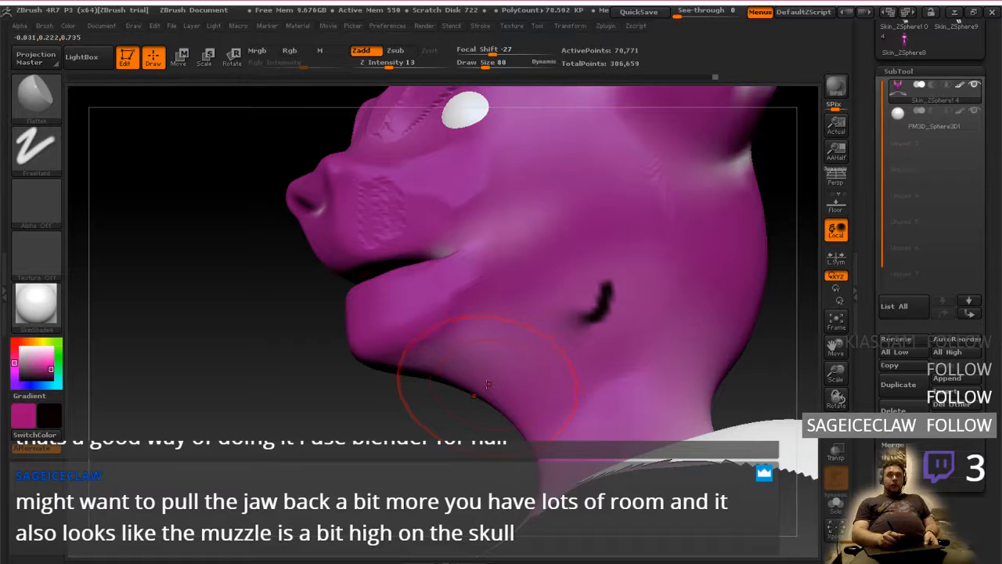
pyautogui.hotkey('ctrl', 'z')
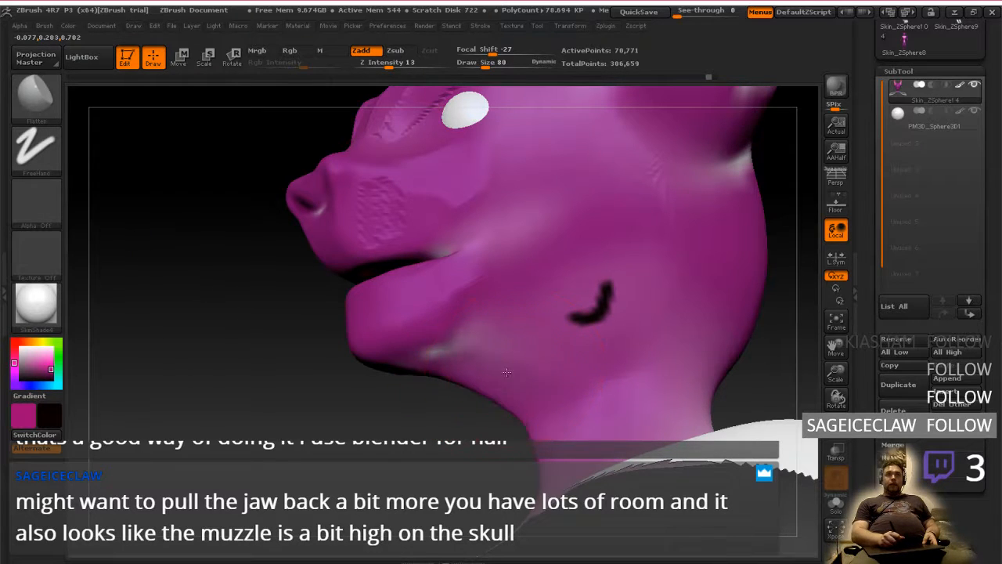
# Set the draw size to 92, try flattening a deep hollow under the jaw where it meets the throat, and undo it
pyautogui.moveTo(484, 380); pyautogui.dragTo(548, 346)
pyautogui.moveTo(258, 376)
pyautogui.mouseDown()
pyautogui.moveTo(376, 337)
pyautogui.moveTo(545, 319)
pyautogui.mouseUp()
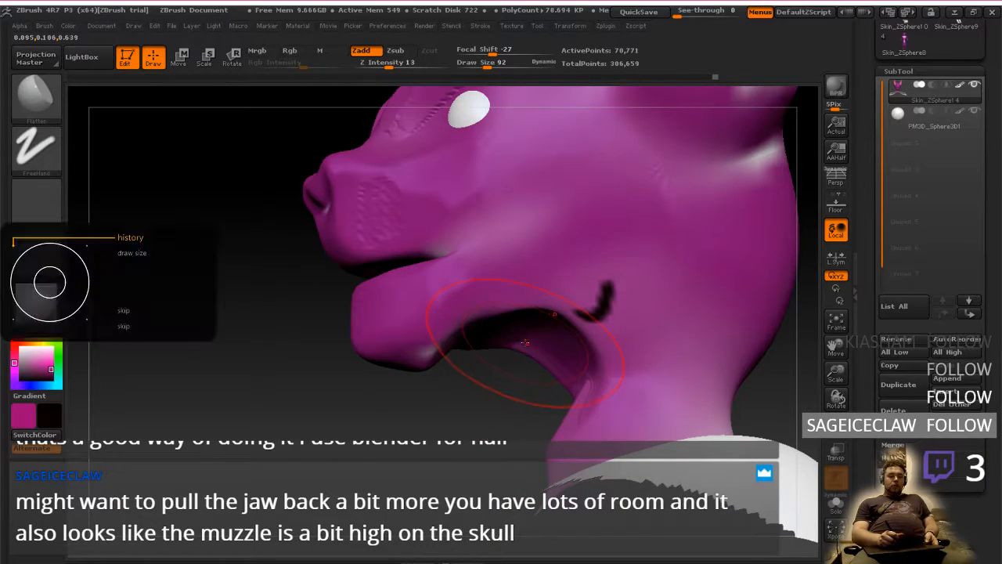
pyautogui.hotkey('ctrl', 'z')
pyautogui.hotkey('ctrl', 'z')
pyautogui.hotkey('ctrl', 'z')
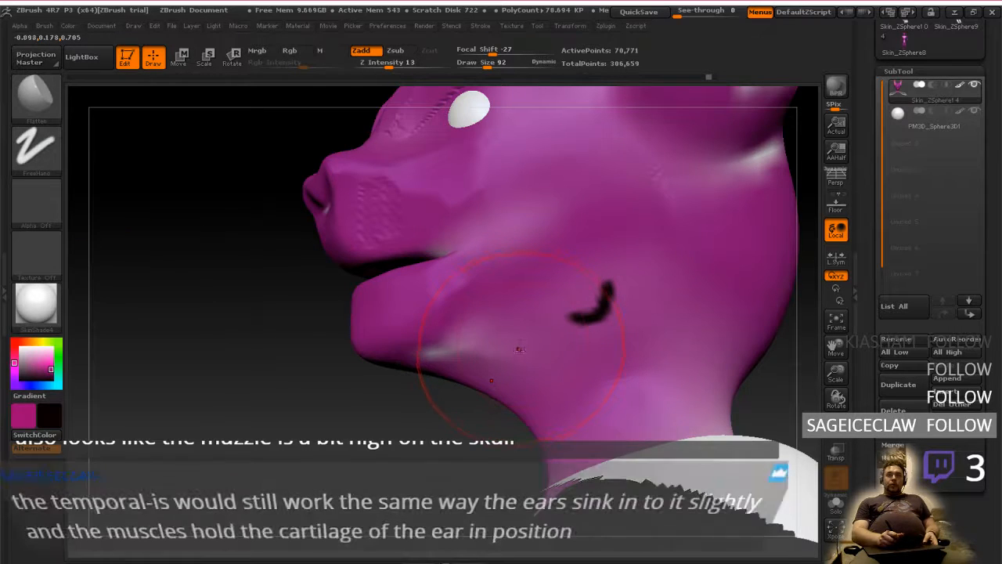
# Flatten and smooth the underside of the rear jaw into a straight jawline that meets the neck beneath the black mark
pyautogui.moveTo(447, 415)
pyautogui.mouseDown()
pyautogui.moveTo(516, 362)
pyautogui.moveTo(503, 383)
pyautogui.mouseUp()
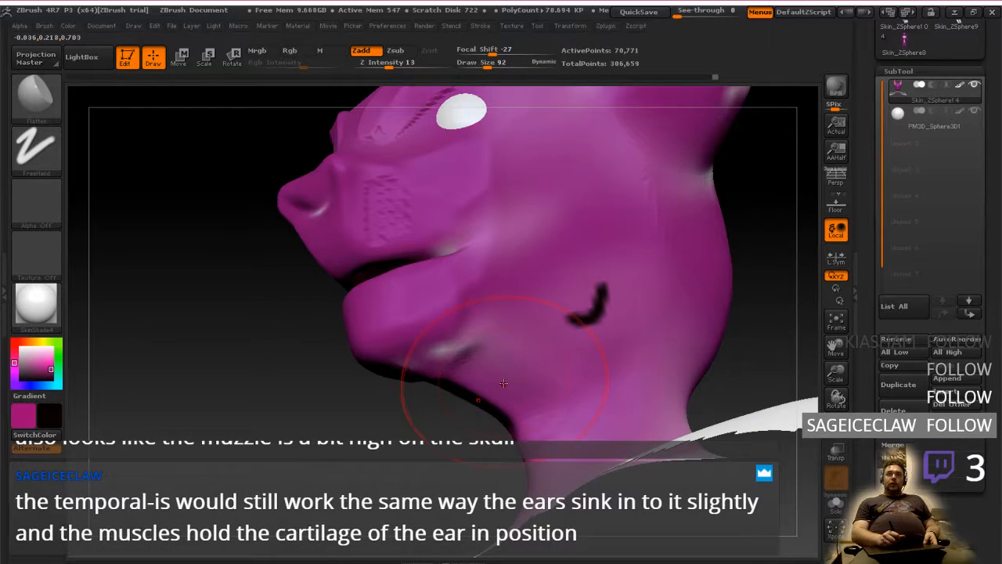
pyautogui.moveTo(535, 341)
pyautogui.mouseDown(button='right')
pyautogui.moveTo(438, 379)
pyautogui.moveTo(510, 363)
pyautogui.moveTo(506, 376)
pyautogui.mouseUp(button='right')
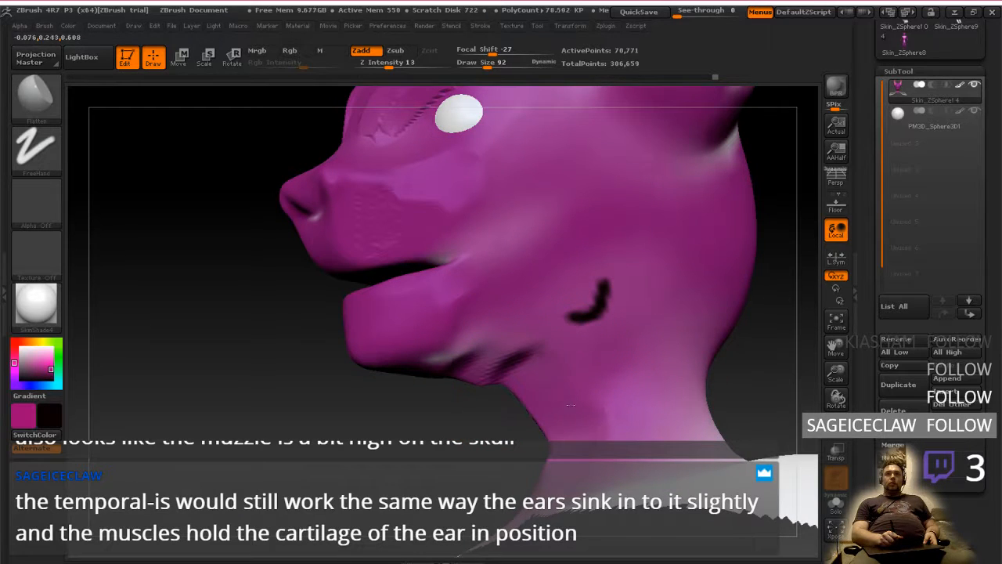
pyautogui.moveTo(570, 384)
pyautogui.mouseDown(button='right')
pyautogui.moveTo(619, 319)
pyautogui.moveTo(534, 372)
pyautogui.moveTo(517, 364)
pyautogui.mouseUp(button='right')
pyautogui.keyDown('shift'); pyautogui.moveTo(511, 363); pyautogui.dragTo(514, 374); pyautogui.keyUp('shift')
pyautogui.moveTo(514, 373)
pyautogui.mouseDown(button='right')
pyautogui.moveTo(520, 331)
pyautogui.moveTo(532, 383)
pyautogui.moveTo(522, 379)
pyautogui.moveTo(513, 368)
pyautogui.moveTo(536, 369)
pyautogui.moveTo(534, 388)
pyautogui.moveTo(555, 372)
pyautogui.moveTo(539, 365)
pyautogui.moveTo(570, 358)
pyautogui.moveTo(554, 359)
pyautogui.mouseUp(button='right')
pyautogui.keyDown('shift'); pyautogui.moveTo(555, 360); pyautogui.dragTo(562, 374); pyautogui.keyUp('shift')
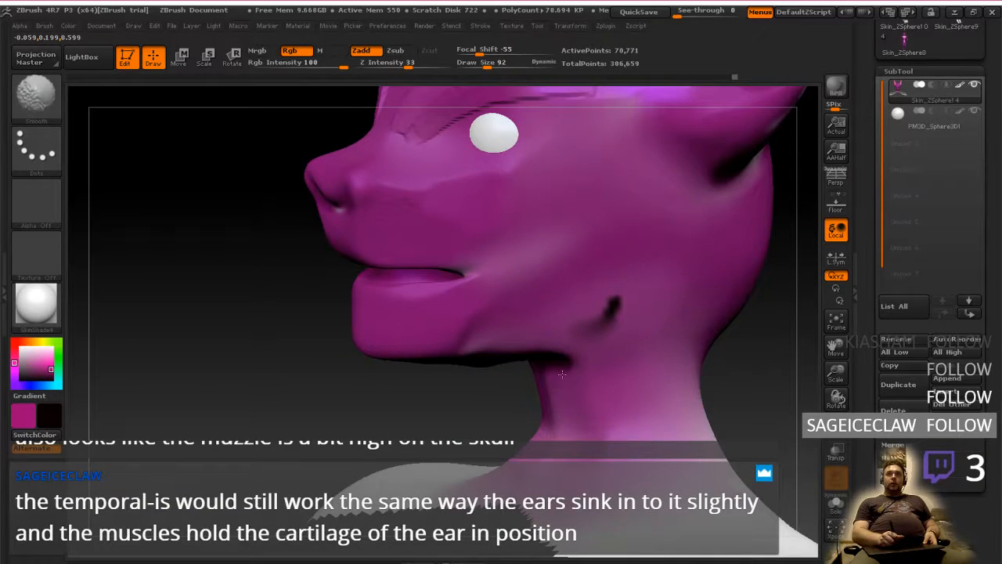
pyautogui.moveTo(550, 373)
pyautogui.mouseDown(button='right')
pyautogui.moveTo(549, 310)
pyautogui.moveTo(550, 389)
pyautogui.moveTo(548, 337)
pyautogui.moveTo(558, 384)
pyautogui.moveTo(557, 347)
pyautogui.mouseUp(button='right')
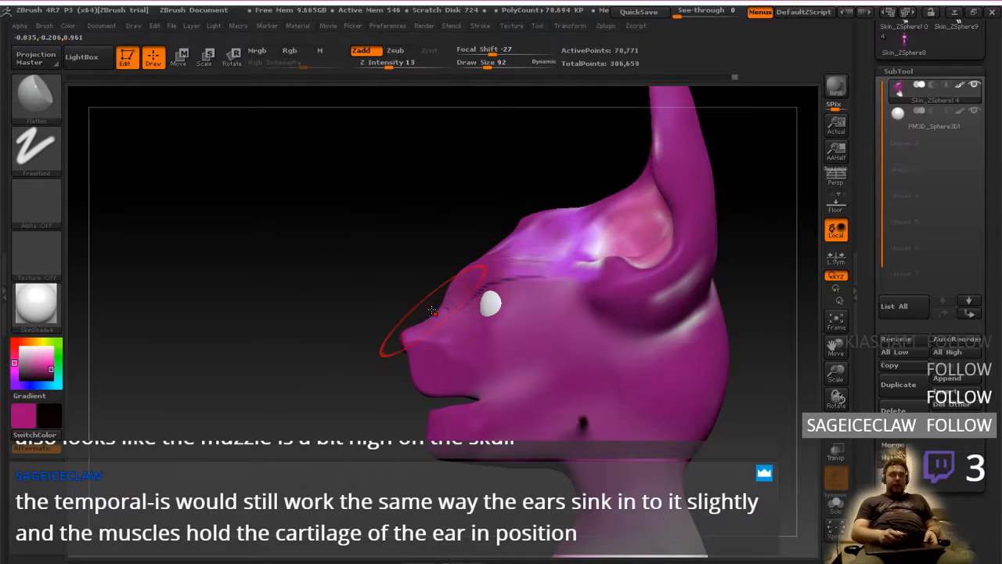
# Lasso-mask the ears, the back of the skull and the neck, leaving only the face unmasked
pyautogui.press('shift')
pyautogui.press('ctrl')
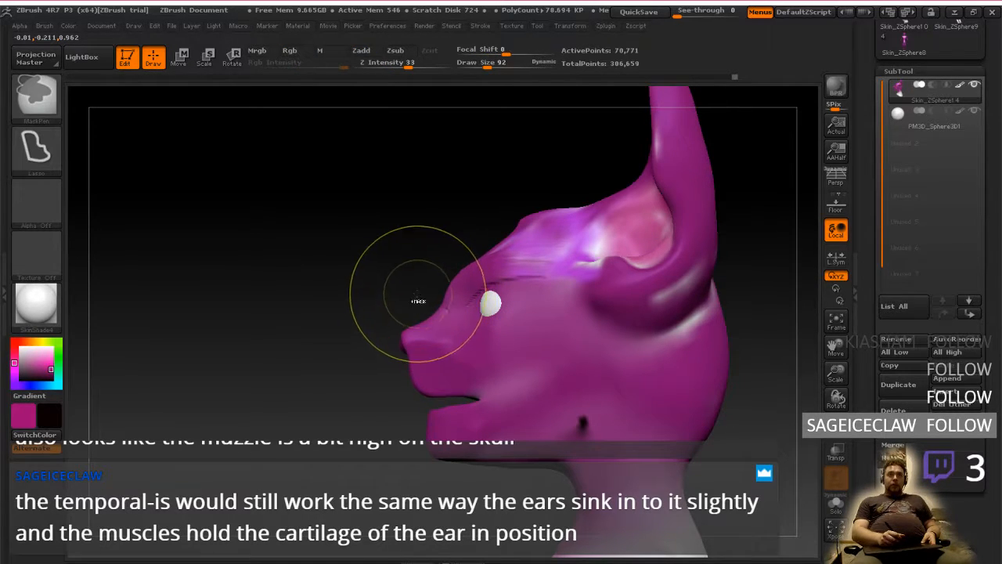
pyautogui.press('ctrl')
pyautogui.press('ctrl')
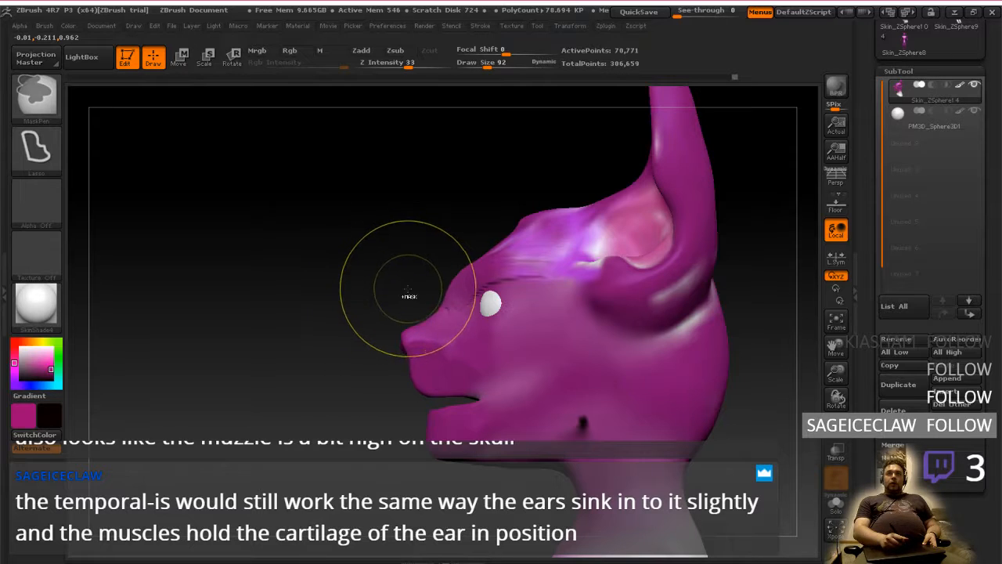
pyautogui.moveTo(415, 296)
pyautogui.keyDown('ctrl'); pyautogui.mouseDown()
pyautogui.moveTo(458, 260)
pyautogui.moveTo(569, 287)
pyautogui.moveTo(589, 377)
pyautogui.moveTo(501, 470)
pyautogui.moveTo(423, 472)
pyautogui.moveTo(361, 306)
pyautogui.moveTo(407, 294)
pyautogui.mouseUp(); pyautogui.keyUp('ctrl')
pyautogui.keyDown('ctrl'); pyautogui.click(380, 280); pyautogui.keyUp('ctrl')
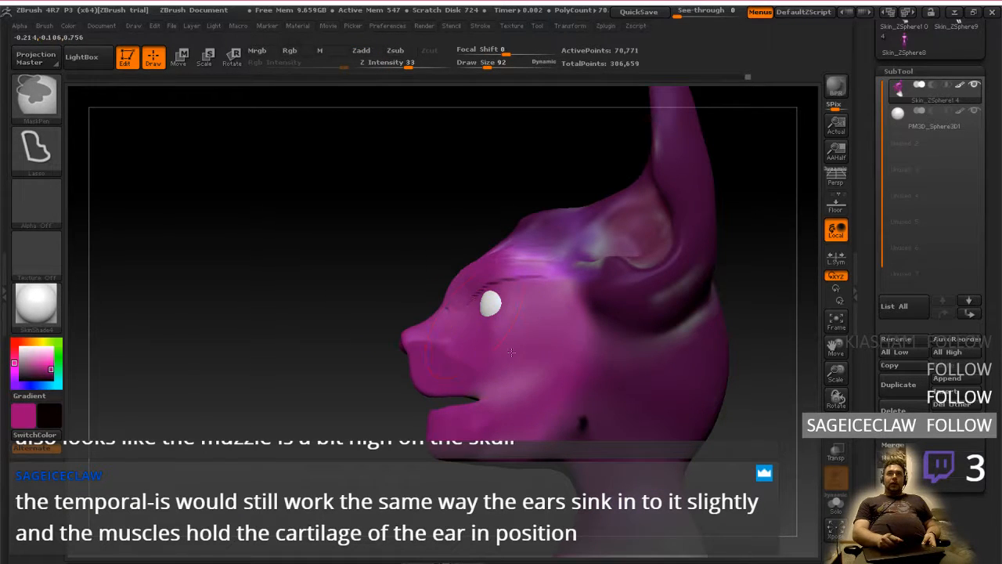
# Try moving the unmasked face straight back into the skull with the Transpose Move line
pyautogui.click(181, 58)
pyautogui.moveTo(441, 359); pyautogui.dragTo(337, 357)
pyautogui.moveTo(394, 325); pyautogui.dragTo(426, 353)
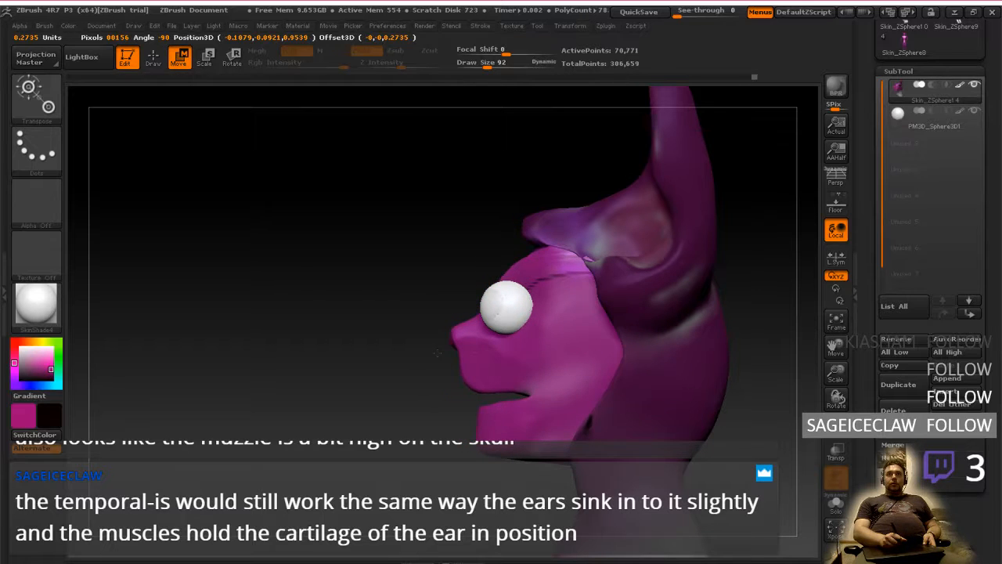
pyautogui.moveTo(434, 353)
pyautogui.mouseDown(button='right')
pyautogui.moveTo(650, 361)
pyautogui.moveTo(420, 369)
pyautogui.moveTo(548, 362)
pyautogui.moveTo(466, 352)
pyautogui.mouseUp(button='right')
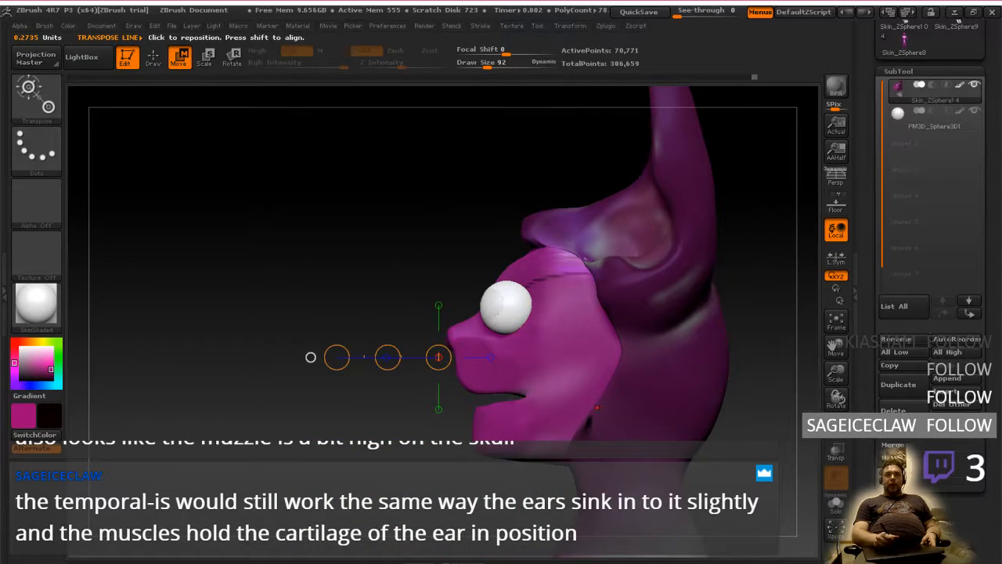
# Show the hidden body and examine how the pushed-back face fits the proportions of the whole figure
pyautogui.keyDown('alt'); pyautogui.moveTo(612, 436); pyautogui.dragTo(592, 365, button='right'); pyautogui.keyUp('alt')
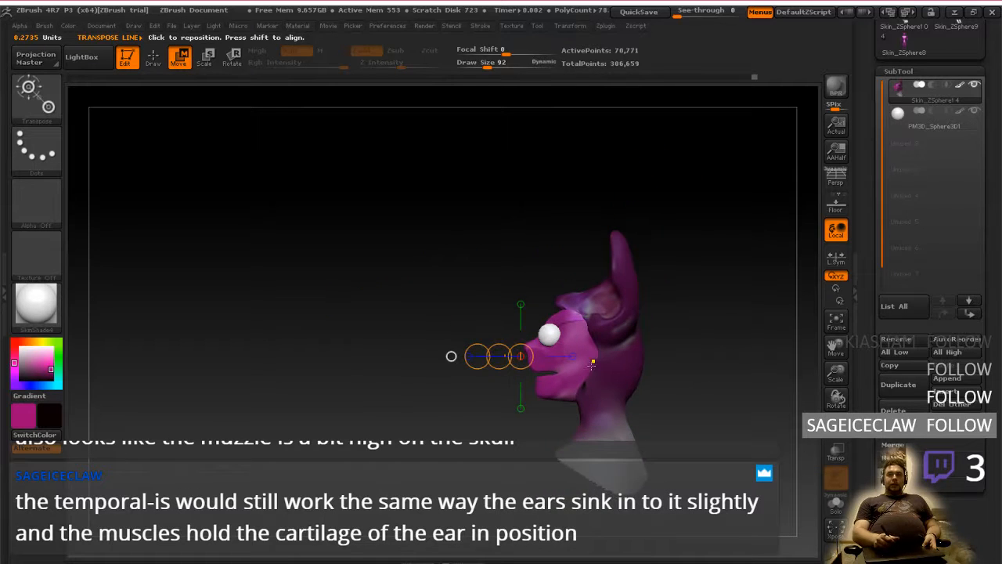
pyautogui.moveTo(659, 366)
pyautogui.keyDown('ctrl'); pyautogui.keyDown('shift'); pyautogui.mouseDown()
pyautogui.moveTo(683, 374)
pyautogui.moveTo(675, 381)
pyautogui.mouseUp(); pyautogui.keyUp('shift'); pyautogui.keyUp('ctrl')
pyautogui.keyDown('ctrl'); pyautogui.keyDown('shift'); pyautogui.click(684, 391); pyautogui.keyUp('shift'); pyautogui.keyUp('ctrl')
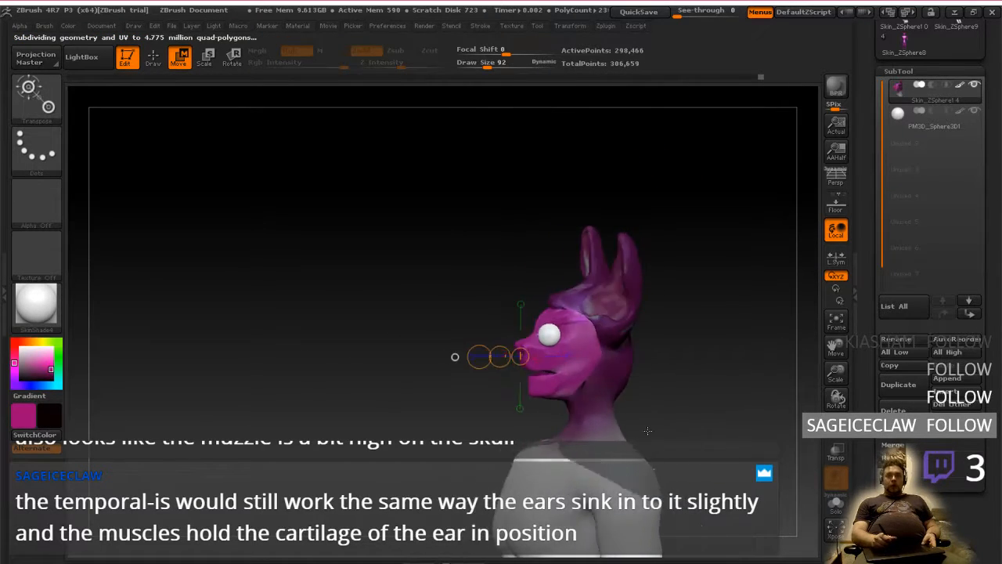
pyautogui.keyDown('alt'); pyautogui.moveTo(641, 421); pyautogui.dragTo(651, 364, button='right'); pyautogui.keyUp('alt')
pyautogui.keyDown('ctrl'); pyautogui.moveTo(651, 364); pyautogui.dragTo(640, 415, button='right'); pyautogui.keyUp('ctrl')
pyautogui.moveTo(639, 402); pyautogui.dragTo(650, 320)
pyautogui.moveTo(652, 320)
pyautogui.keyDown('alt'); pyautogui.mouseDown(button='right')
pyautogui.moveTo(636, 278)
pyautogui.moveTo(647, 338)
pyautogui.mouseUp(button='right'); pyautogui.keyUp('alt')
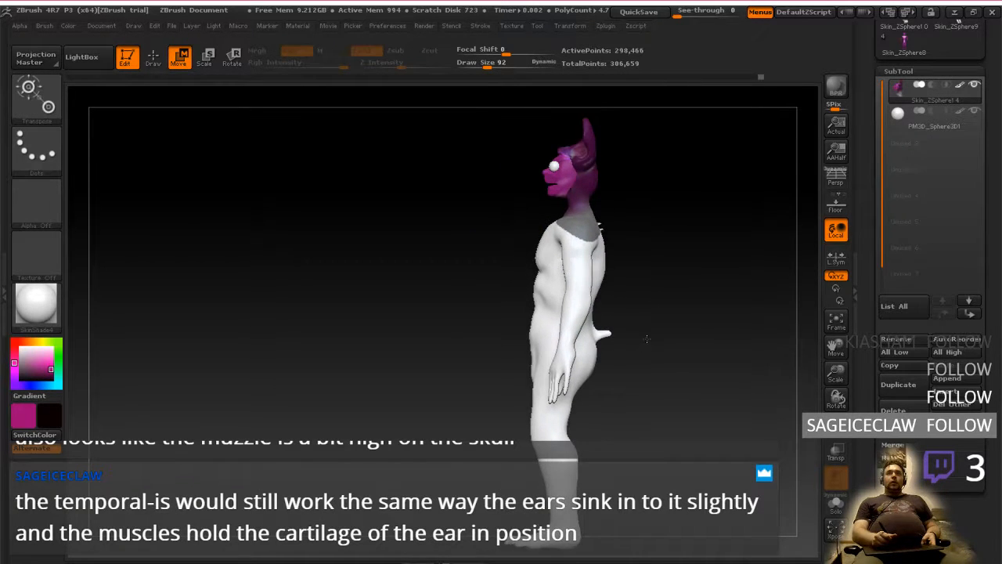
# Set the draw size to 115, clear the mask from the head and return to Draw mode
pyautogui.press('space')
pyautogui.moveTo(650, 336); pyautogui.dragTo(649, 336)
pyautogui.moveTo(656, 314)
pyautogui.mouseDown(button='right')
pyautogui.moveTo(704, 317)
pyautogui.moveTo(619, 313)
pyautogui.moveTo(650, 317)
pyautogui.moveTo(633, 325)
pyautogui.moveTo(656, 302)
pyautogui.mouseUp(button='right')
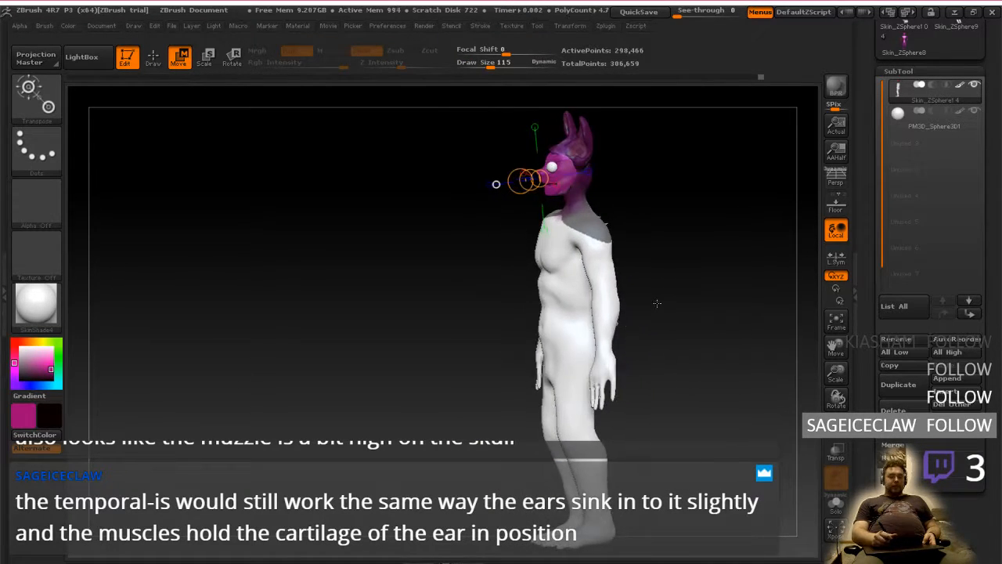
pyautogui.keyDown('ctrl'); pyautogui.moveTo(672, 289); pyautogui.dragTo(674, 292); pyautogui.keyUp('ctrl')
pyautogui.moveTo(673, 292); pyautogui.dragTo(664, 226, button='right')
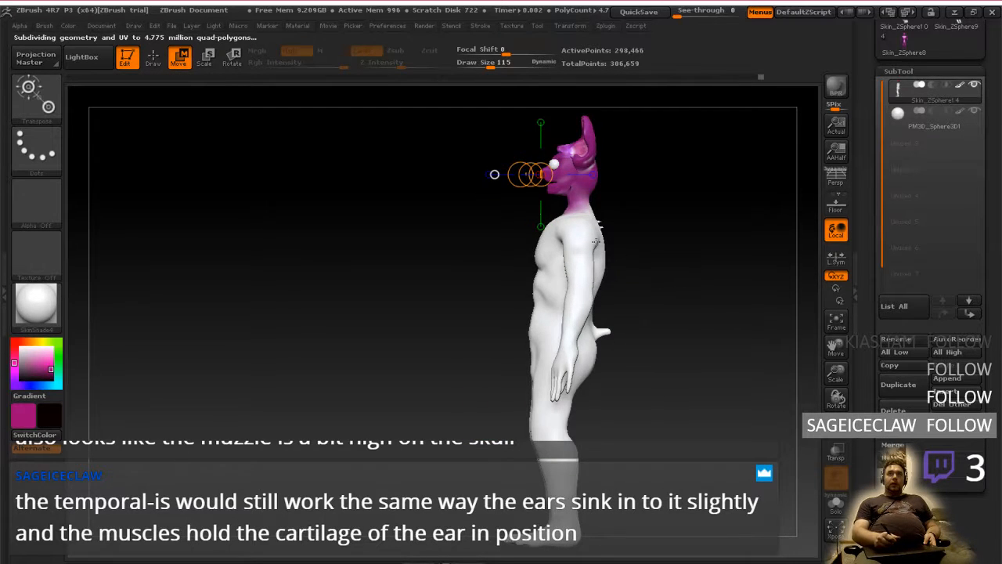
pyautogui.keyDown('shift'); pyautogui.moveTo(430, 269); pyautogui.dragTo(470, 272); pyautogui.keyUp('shift')
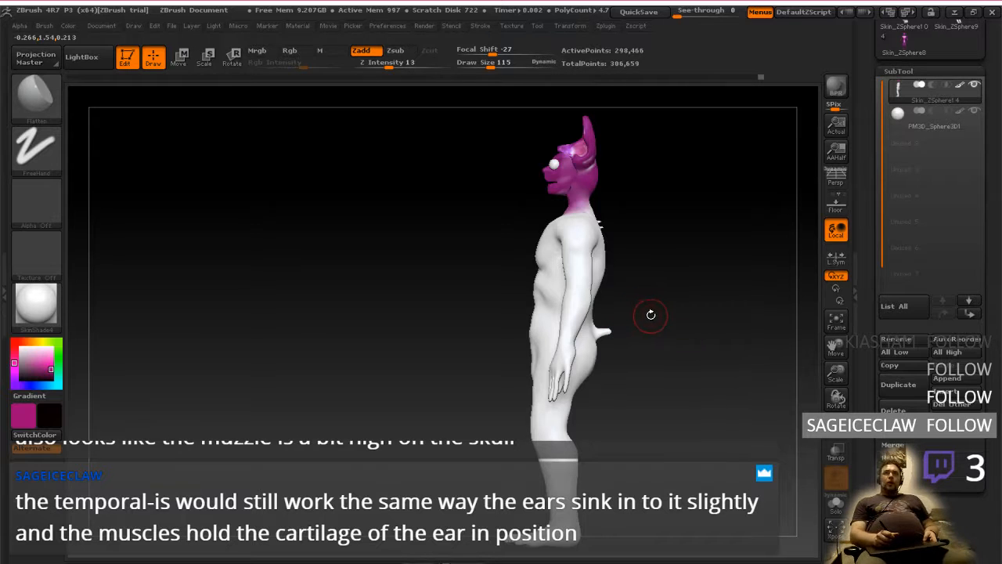
# Examine the shortened face on the shoulders from the side and the front, checking the muzzle, jaw and eye placement
pyautogui.moveTo(650, 314)
pyautogui.mouseDown()
pyautogui.moveTo(725, 317)
pyautogui.moveTo(638, 333)
pyautogui.moveTo(646, 359)
pyautogui.mouseUp()
pyautogui.press('space')
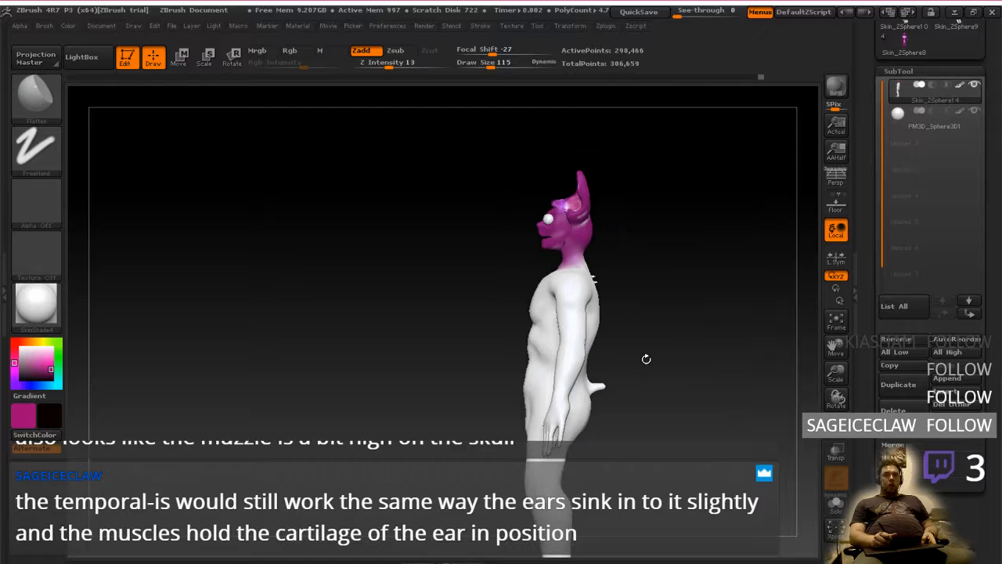
pyautogui.moveTo(653, 322)
pyautogui.keyDown('ctrl'); pyautogui.mouseDown(button='right')
pyautogui.moveTo(663, 316)
pyautogui.moveTo(679, 341)
pyautogui.mouseUp(button='right'); pyautogui.keyUp('ctrl')
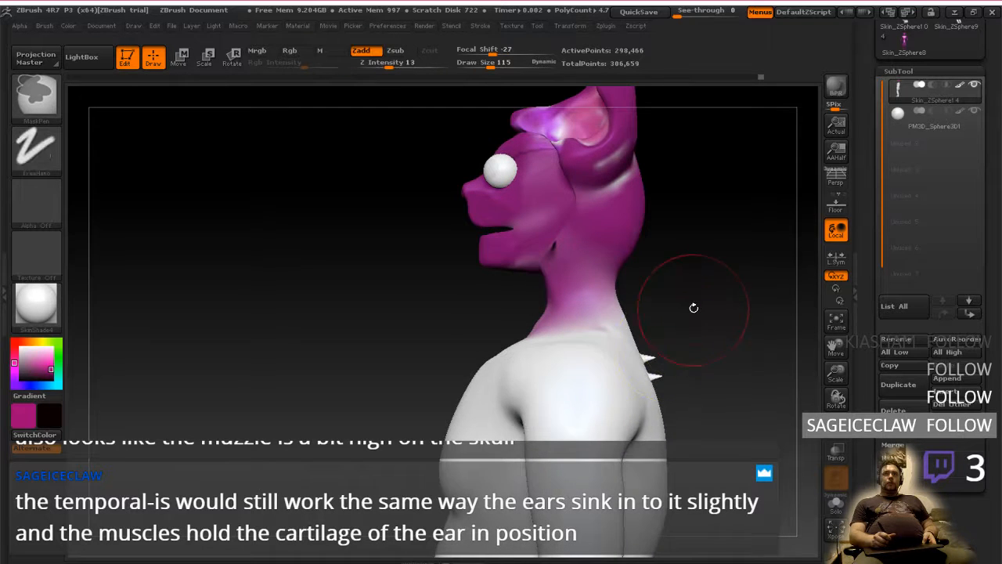
pyautogui.moveTo(694, 307)
pyautogui.mouseDown()
pyautogui.moveTo(707, 268)
pyautogui.moveTo(730, 272)
pyautogui.moveTo(668, 336)
pyautogui.mouseUp()
pyautogui.keyDown('ctrl'); pyautogui.moveTo(682, 286); pyautogui.dragTo(682, 260, button='right'); pyautogui.keyUp('ctrl')
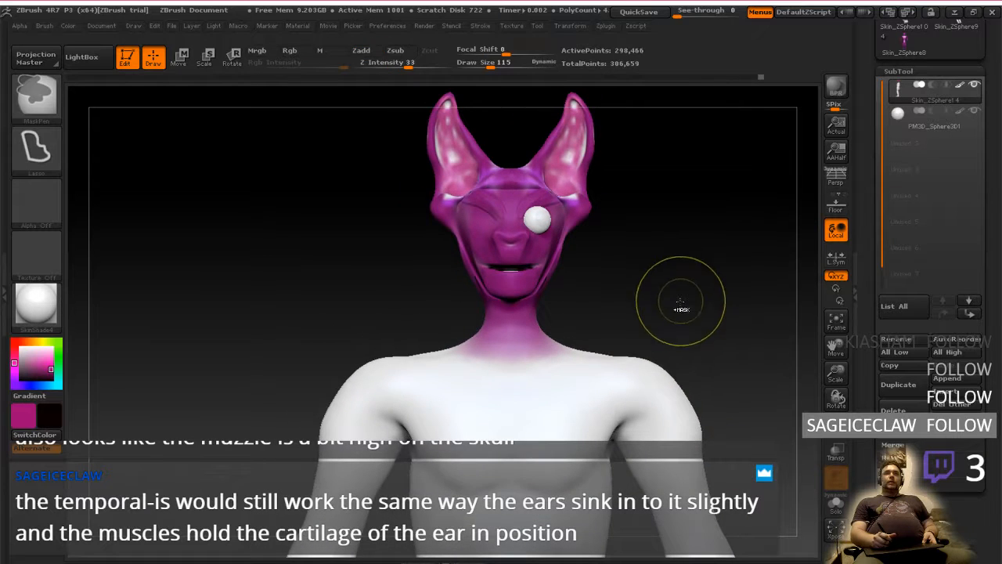
pyautogui.keyDown('ctrl'); pyautogui.moveTo(681, 308); pyautogui.dragTo(678, 293, button='right'); pyautogui.keyUp('ctrl')
pyautogui.moveTo(665, 299)
pyautogui.mouseDown()
pyautogui.moveTo(711, 316)
pyautogui.moveTo(666, 323)
pyautogui.moveTo(664, 314)
pyautogui.mouseUp()
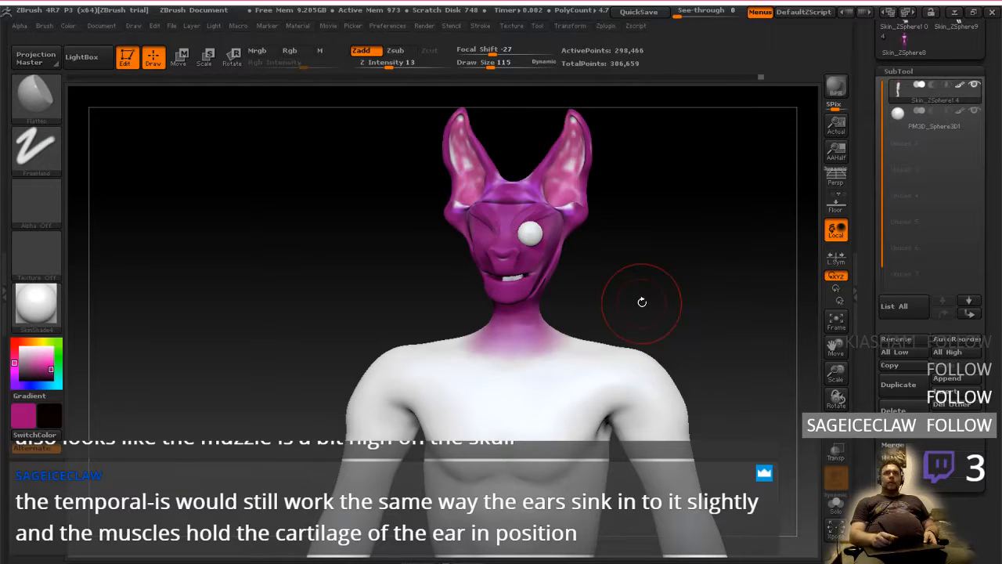
pyautogui.moveTo(642, 298); pyautogui.dragTo(621, 298)
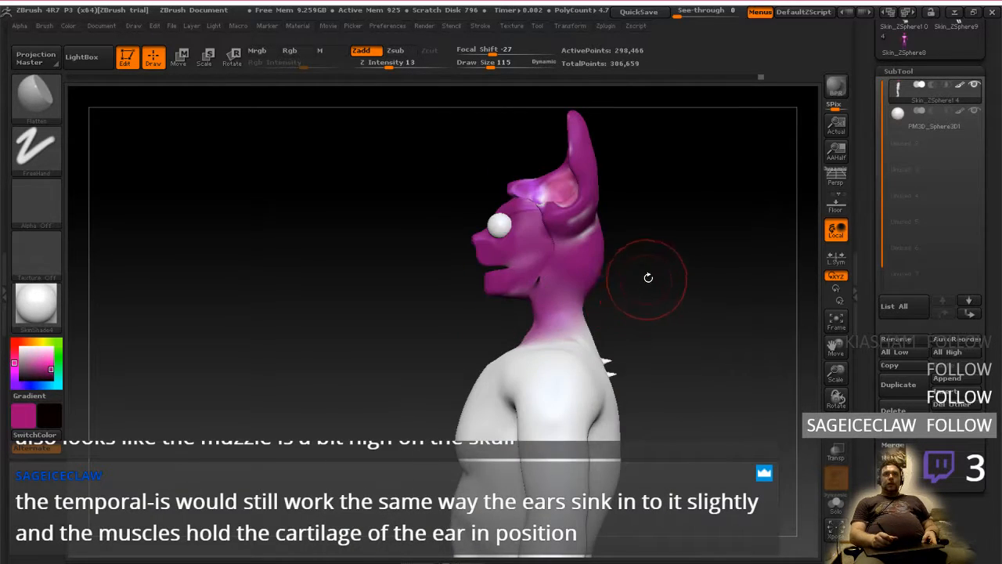
pyautogui.keyDown('alt'); pyautogui.moveTo(648, 276); pyautogui.dragTo(655, 340, button='right'); pyautogui.keyUp('alt')
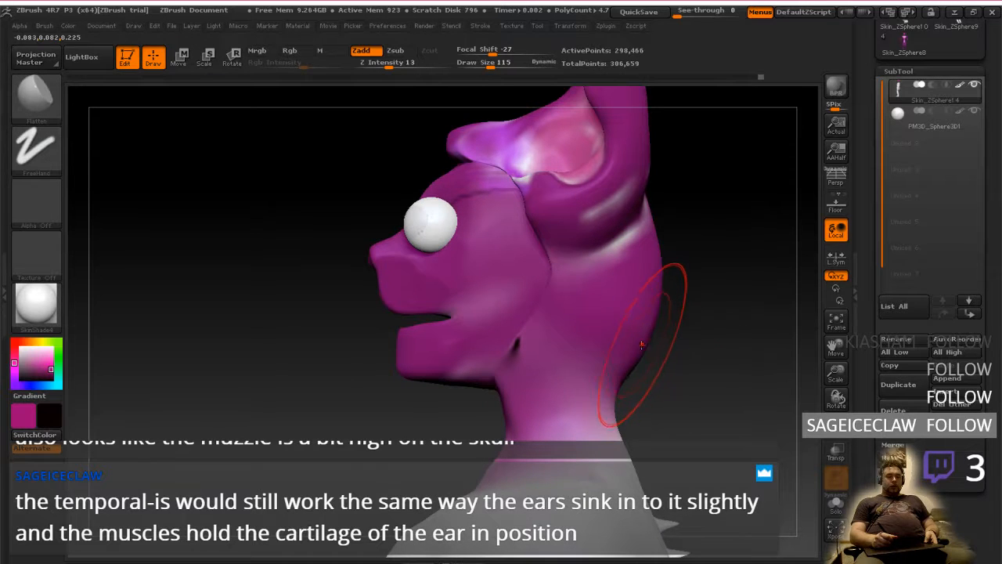
# Undo back to before the face was moved, redo to compare both profiles, and undo the move again
pyautogui.hotkey('ctrl', 'd')
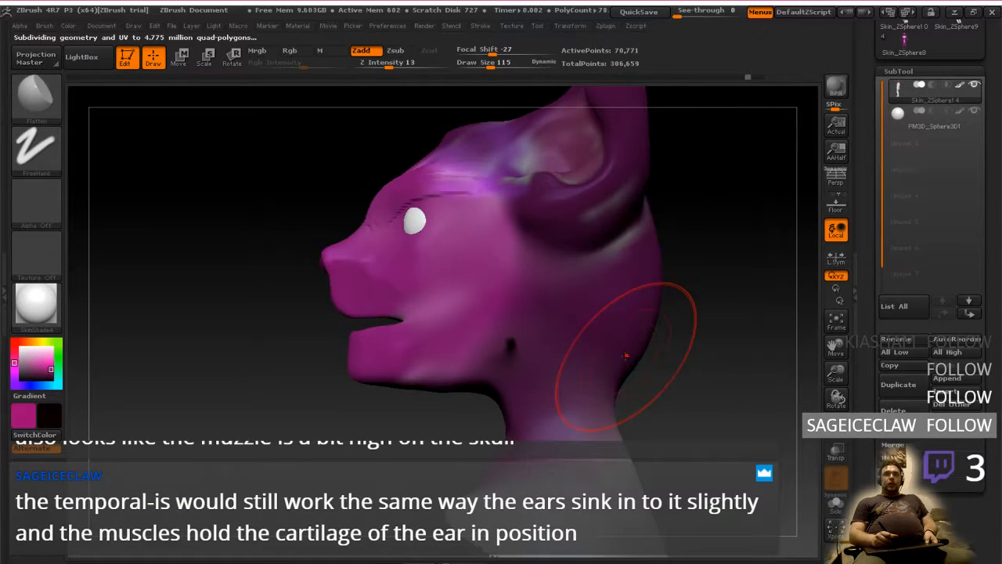
pyautogui.hotkey('ctrl', 'shift', 'z')
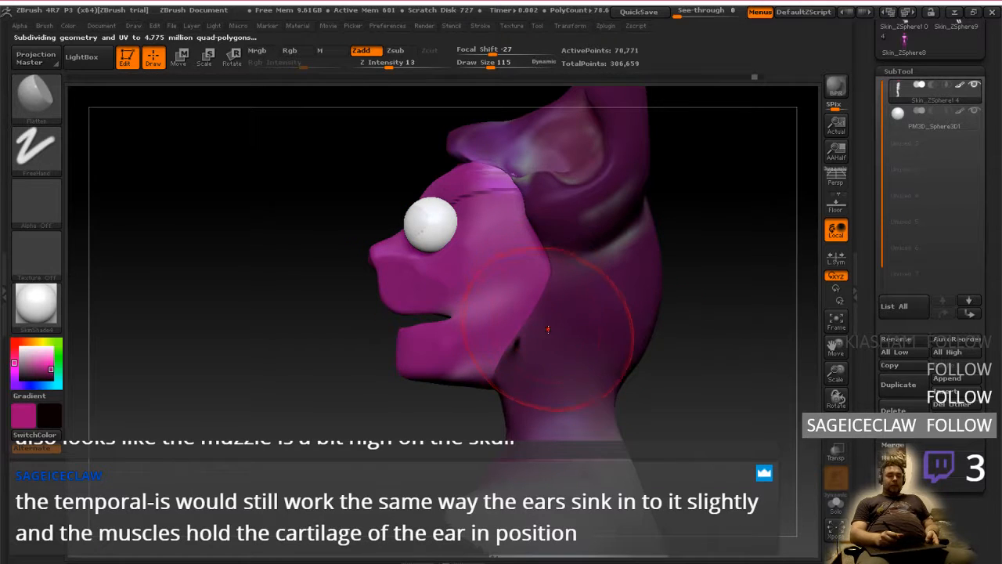
pyautogui.hotkey('ctrl', 'z')
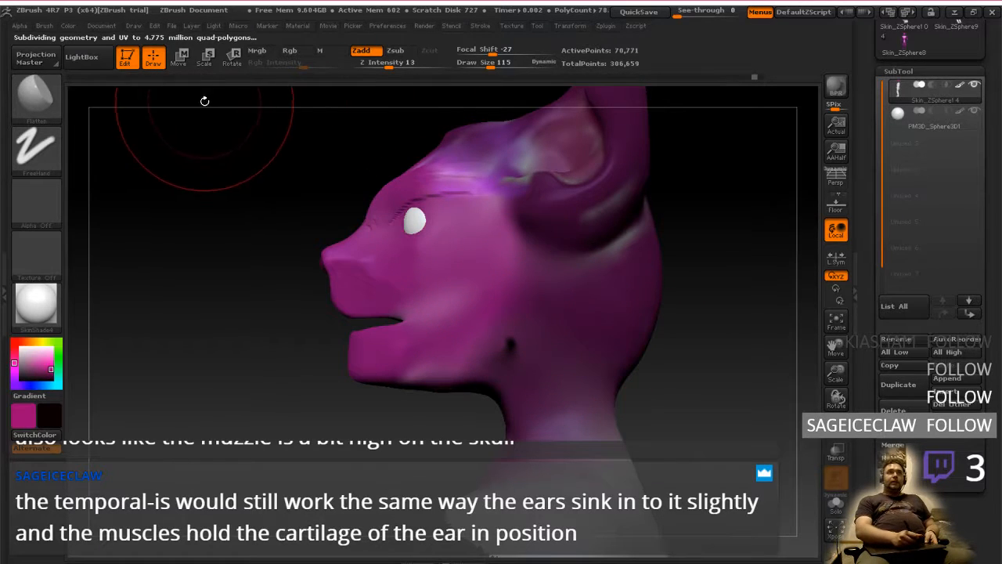
# Try a shorter backward move of the unmasked face, check it from the front and side, and undo it
pyautogui.click(178, 55)
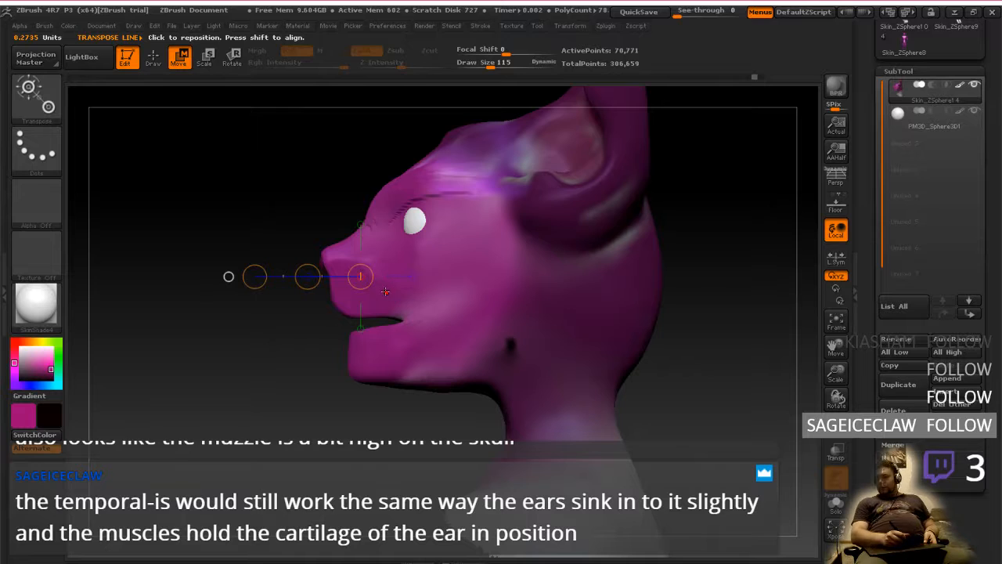
pyautogui.moveTo(308, 277); pyautogui.dragTo(377, 263)
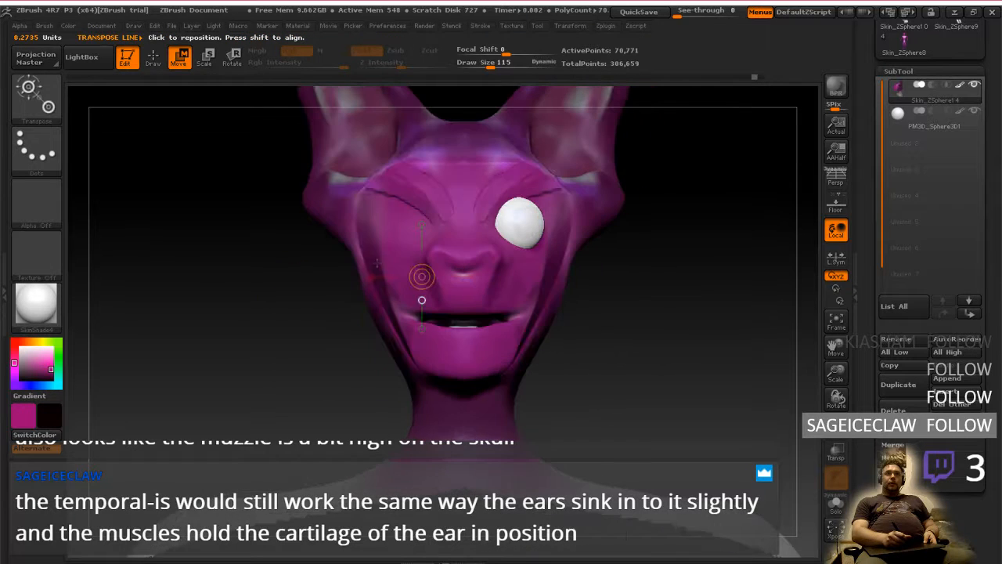
pyautogui.moveTo(678, 256); pyautogui.dragTo(571, 253)
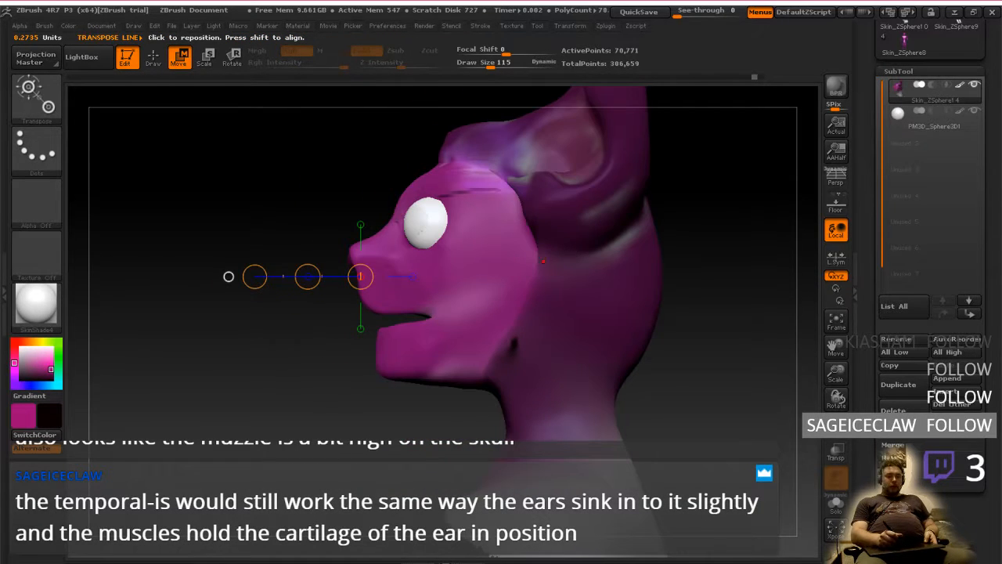
pyautogui.hotkey('ctrl', 'z')
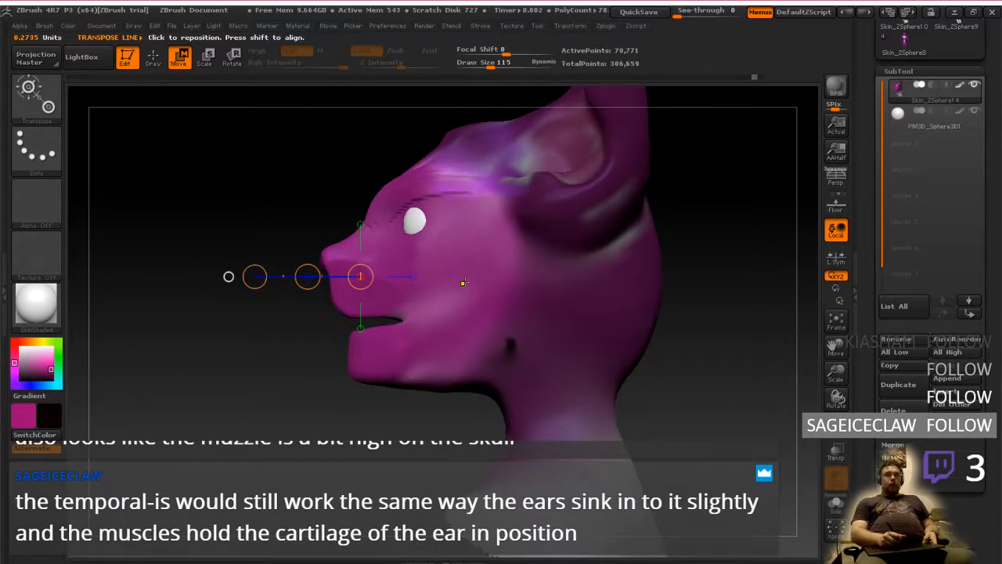
# Move the unmasked face back toward the skull along the Transpose line, keeping the mask on the rear of the head
pyautogui.click(151, 60)
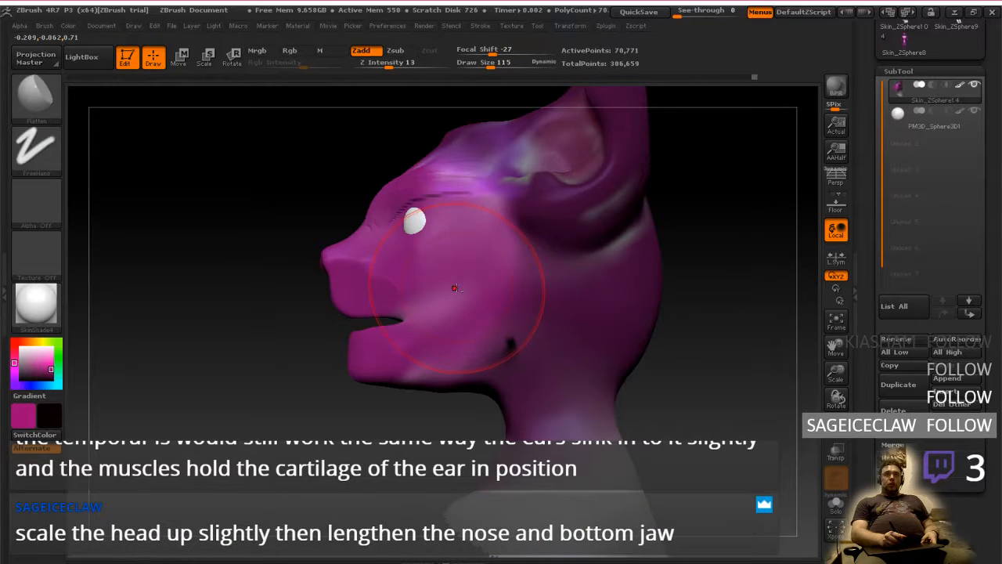
pyautogui.click(180, 58)
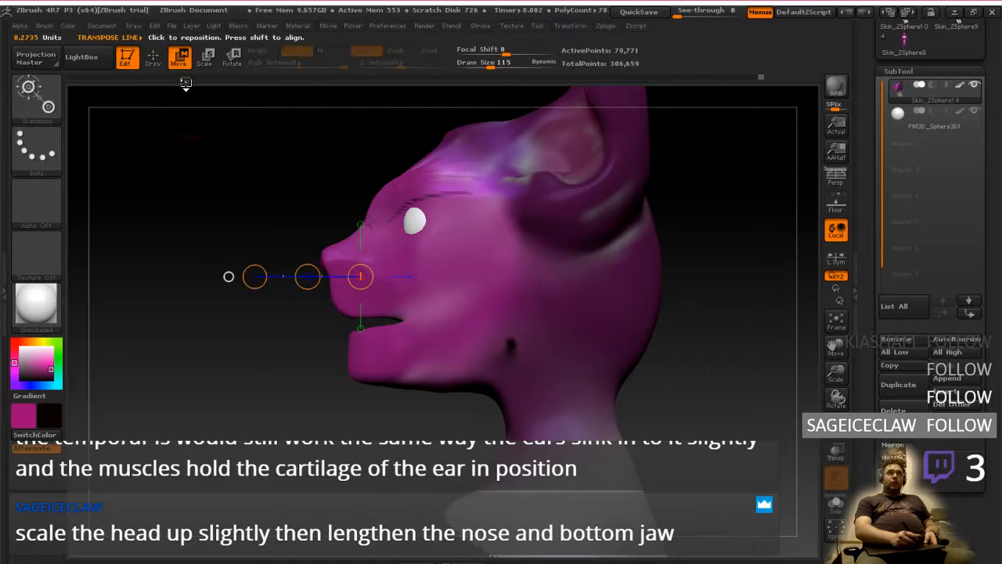
pyautogui.moveTo(309, 282); pyautogui.dragTo(357, 278)
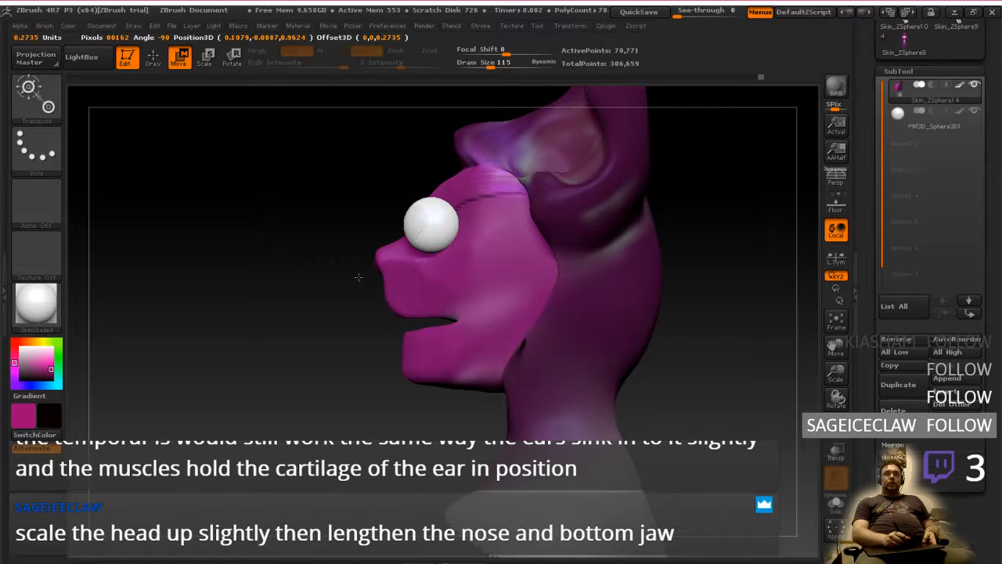
pyautogui.moveTo(369, 358)
pyautogui.keyDown('alt'); pyautogui.mouseDown()
pyautogui.moveTo(359, 331)
pyautogui.moveTo(343, 365)
pyautogui.mouseUp(); pyautogui.keyUp('alt')
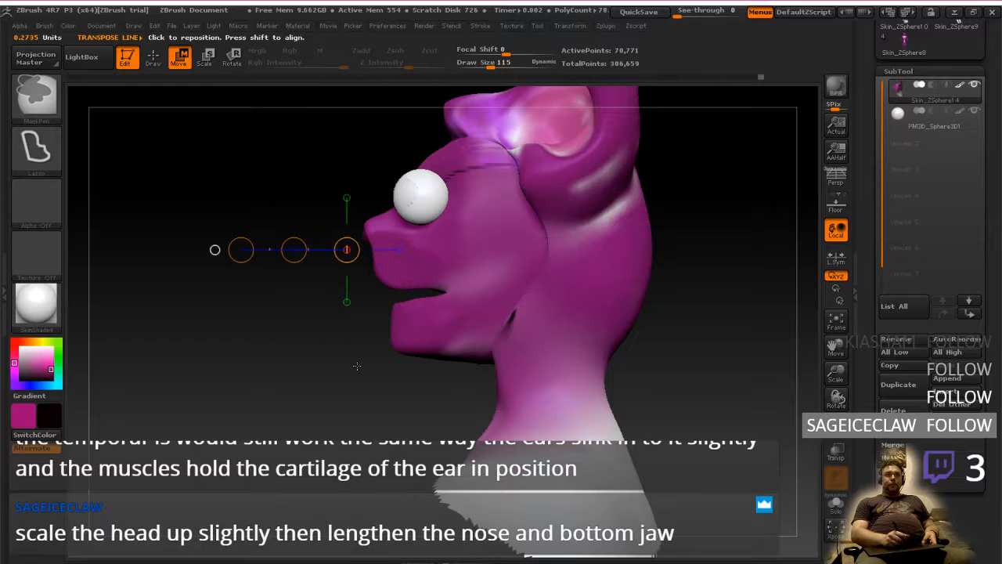
pyautogui.hotkey('ctrl', 'z')
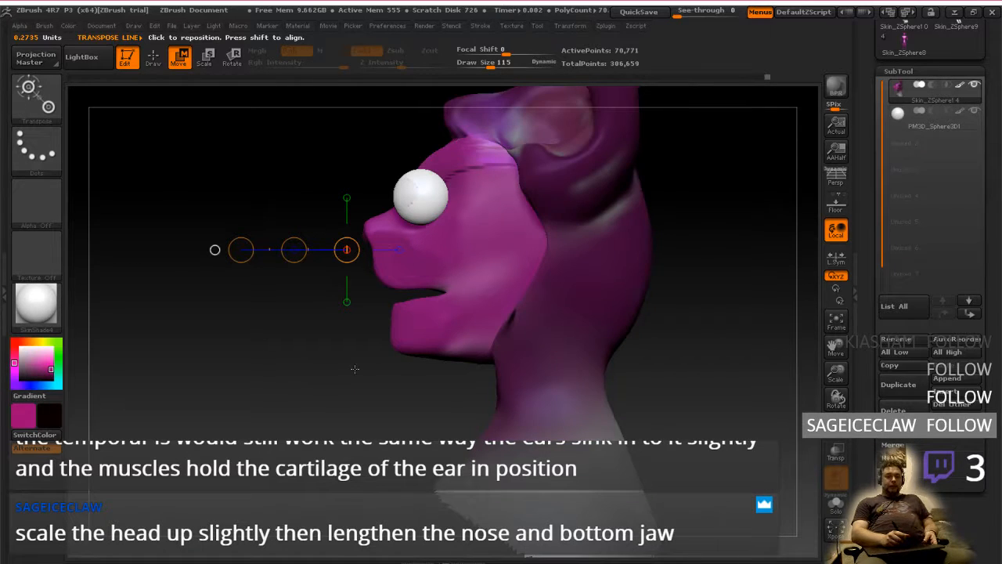
# Show the full body again and isolate the head and upper body with a lasso selection
pyautogui.moveTo(360, 373)
pyautogui.keyDown('ctrl'); pyautogui.keyDown('shift'); pyautogui.mouseDown()
pyautogui.moveTo(337, 383)
pyautogui.moveTo(360, 374)
pyautogui.mouseUp(); pyautogui.keyUp('shift'); pyautogui.keyUp('ctrl')
pyautogui.keyDown('ctrl'); pyautogui.keyDown('shift'); pyautogui.click(358, 374); pyautogui.keyUp('shift'); pyautogui.keyUp('ctrl')
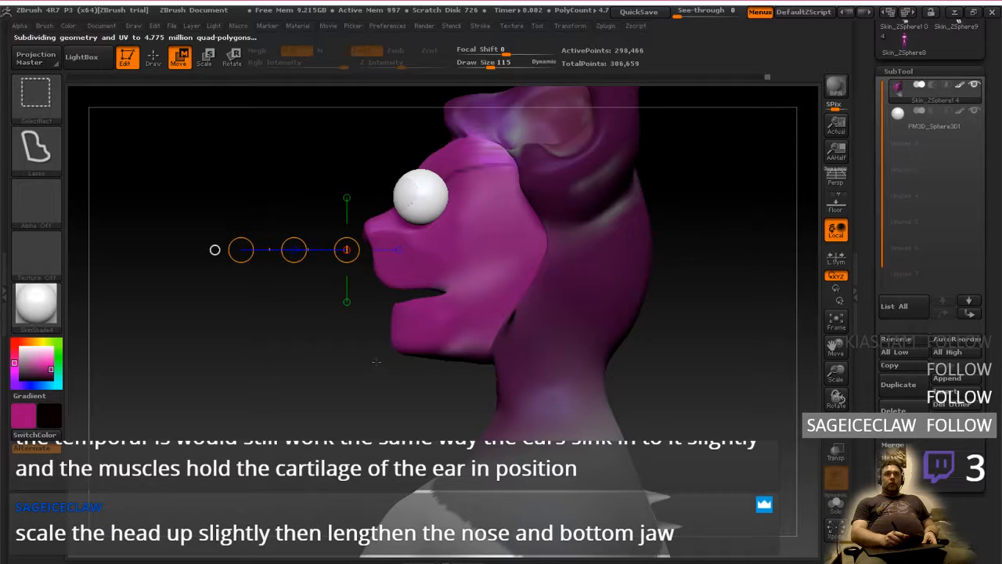
pyautogui.keyDown('ctrl'); pyautogui.moveTo(366, 461); pyautogui.dragTo(358, 386, button='right'); pyautogui.keyUp('ctrl')
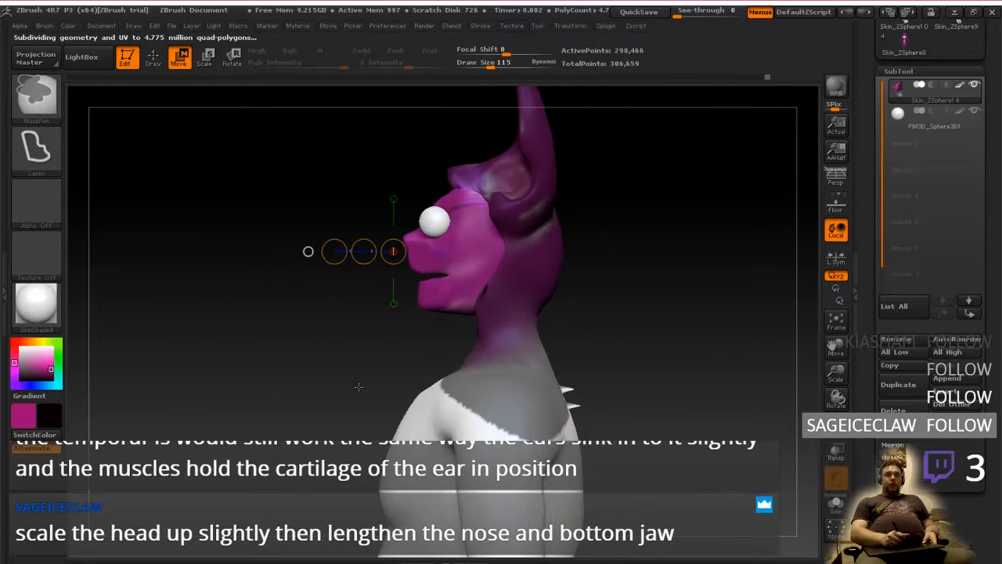
pyautogui.hotkey('ctrl', 'shift')
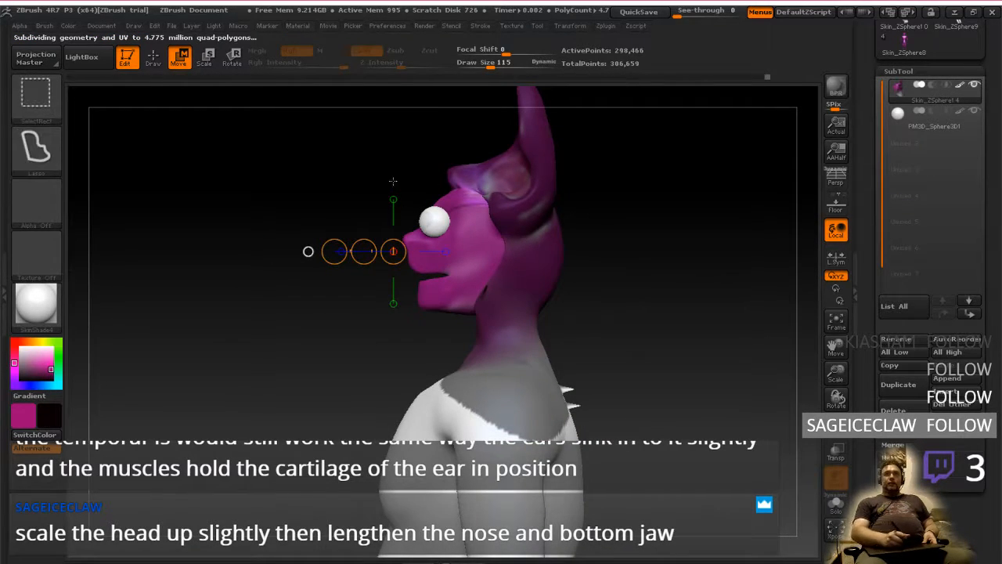
pyautogui.moveTo(393, 181); pyautogui.dragTo(484, 232)
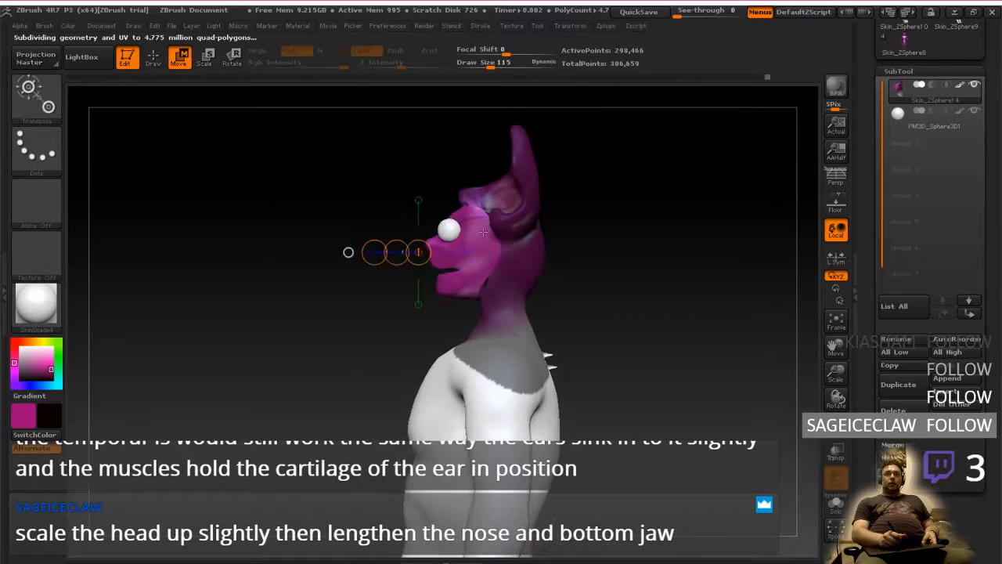
pyautogui.keyDown('alt'); pyautogui.moveTo(568, 262); pyautogui.dragTo(570, 293); pyautogui.keyUp('alt')
pyautogui.press('ctrl')
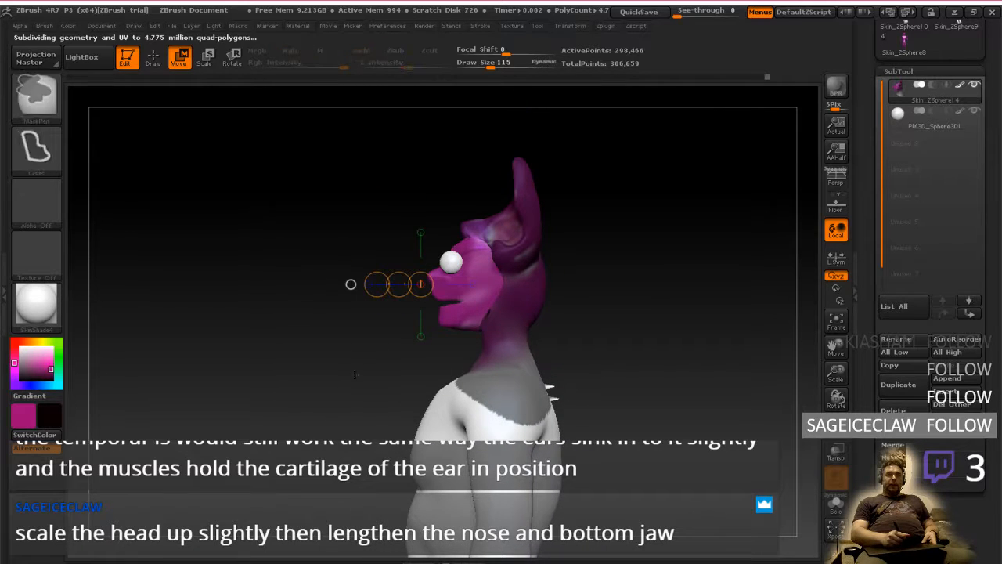
pyautogui.hotkey('ctrl', 'shift')
pyautogui.moveTo(356, 384)
pyautogui.keyDown('ctrl'); pyautogui.keyDown('shift'); pyautogui.mouseDown()
pyautogui.moveTo(418, 141)
pyautogui.moveTo(695, 433)
pyautogui.moveTo(344, 540)
pyautogui.moveTo(286, 336)
pyautogui.mouseUp(); pyautogui.keyUp('shift'); pyautogui.keyUp('ctrl')
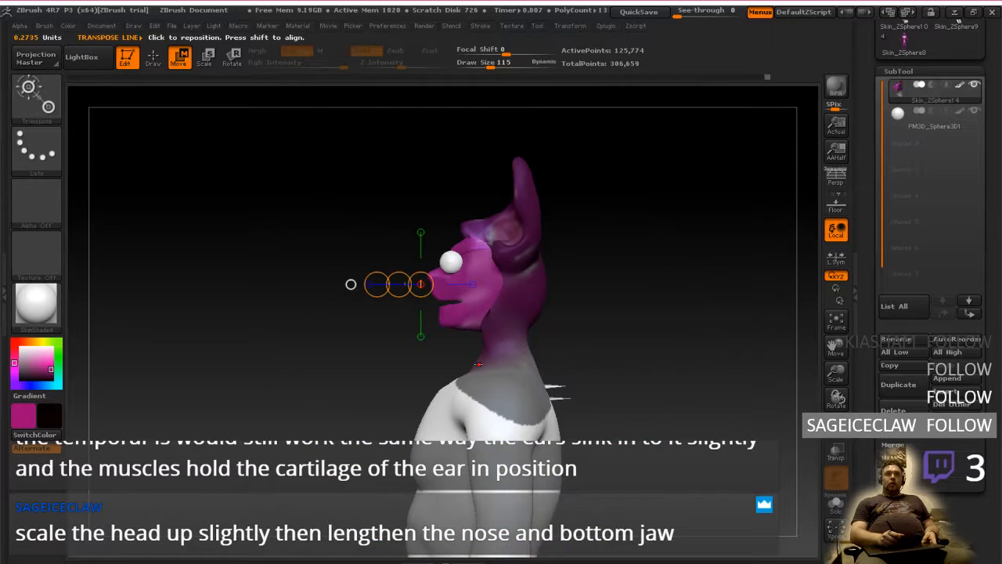
# Try moving the unmasked face slightly forward along the Transpose line in side view, and undo the move
pyautogui.keyDown('alt'); pyautogui.moveTo(480, 359); pyautogui.dragTo(484, 382); pyautogui.keyUp('alt')
pyautogui.moveTo(485, 382)
pyautogui.keyDown('alt'); pyautogui.mouseDown(button='right')
pyautogui.moveTo(502, 358)
pyautogui.moveTo(497, 340)
pyautogui.moveTo(502, 381)
pyautogui.mouseUp(button='right'); pyautogui.keyUp('alt')
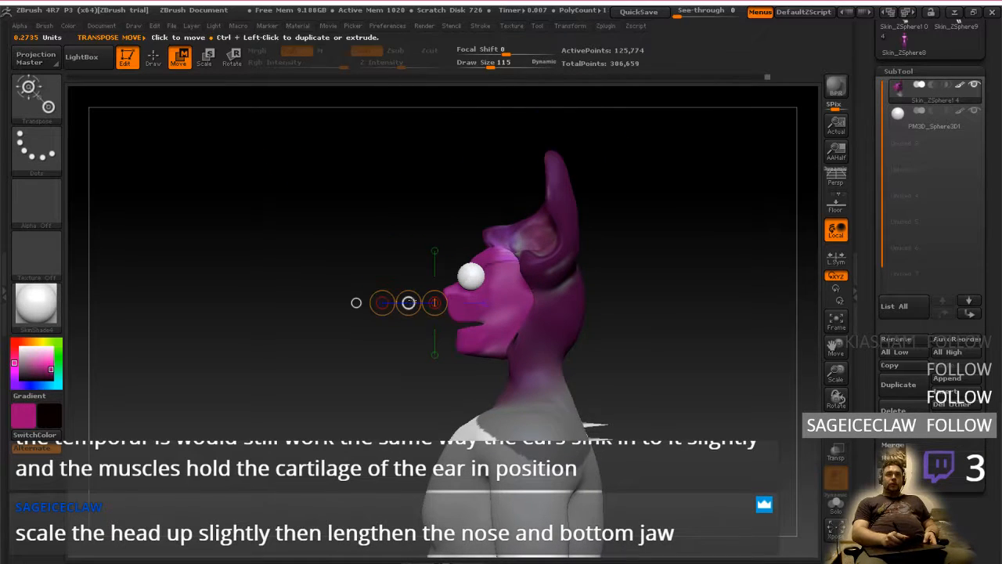
pyautogui.moveTo(410, 301); pyautogui.dragTo(397, 303)
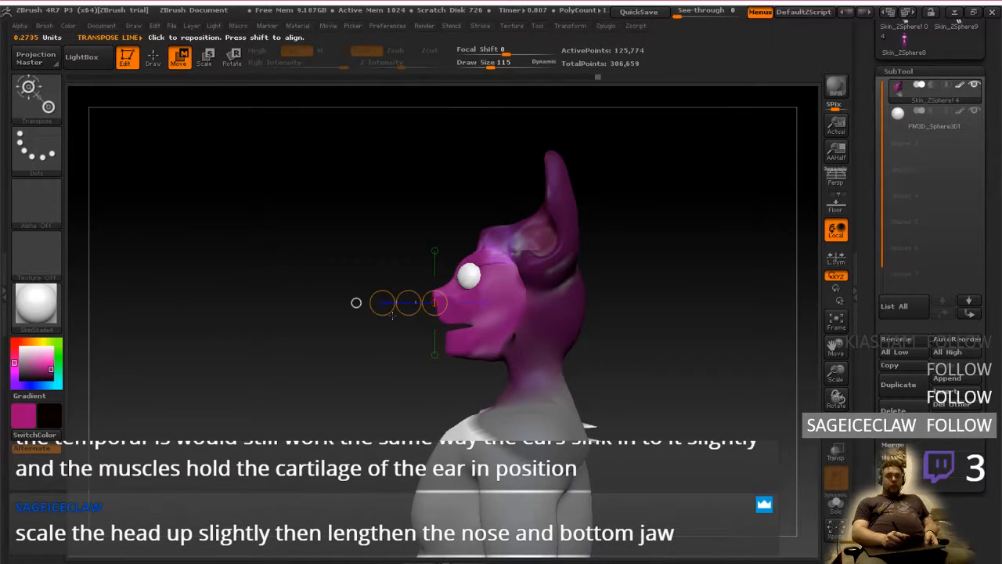
pyautogui.hotkey('ctrl', 'z')
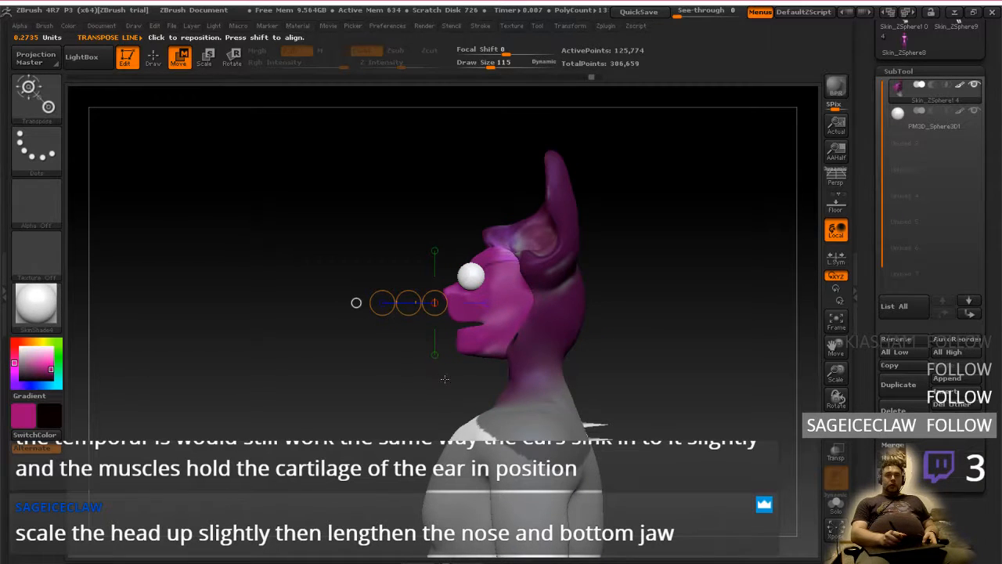
# Undo the earlier backward move of the face and show the full body again
pyautogui.moveTo(445, 379); pyautogui.dragTo(429, 392)
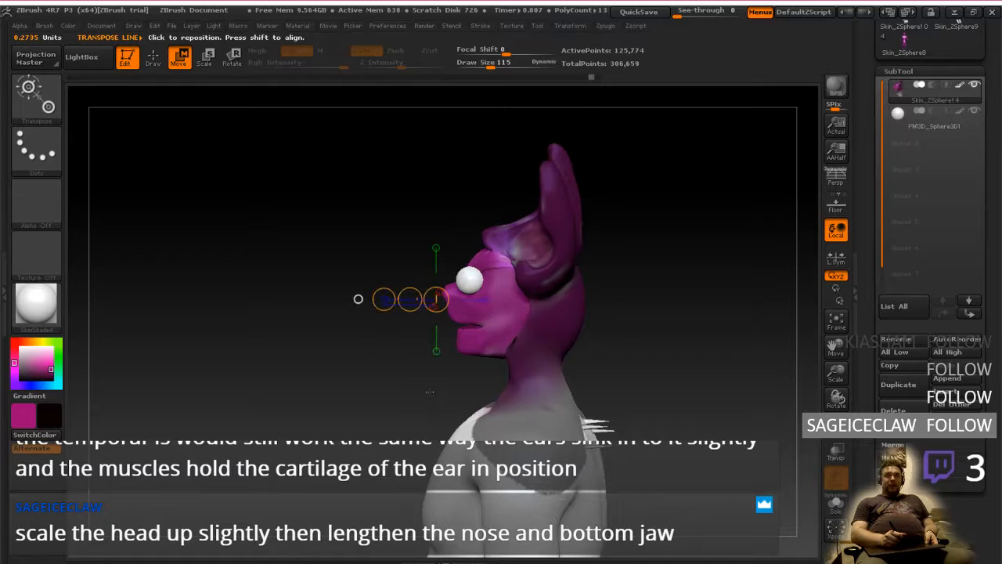
pyautogui.hotkey('ctrl', 'z')
pyautogui.hotkey('ctrl', 'z')
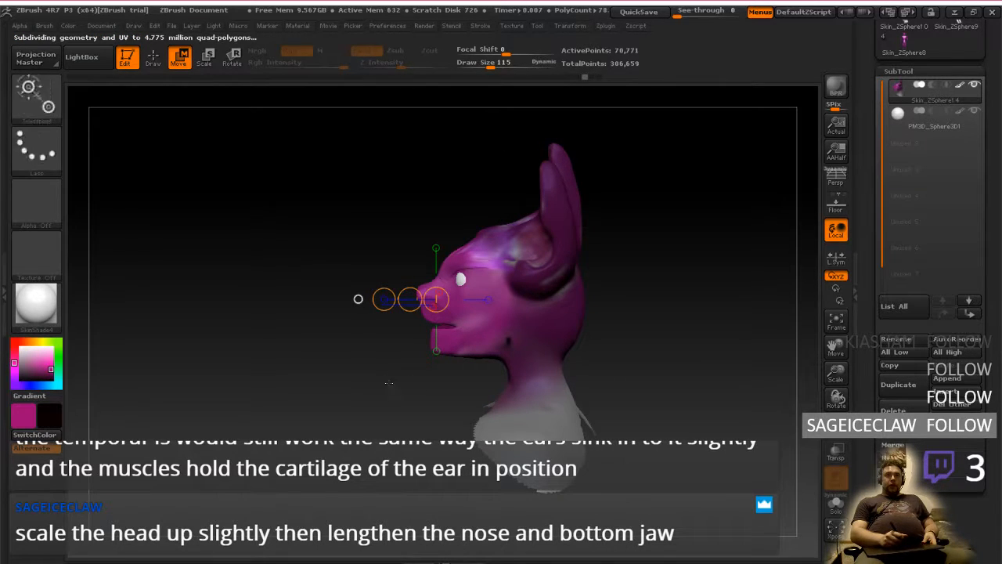
pyautogui.moveTo(402, 391)
pyautogui.keyDown('ctrl'); pyautogui.keyDown('shift'); pyautogui.mouseDown()
pyautogui.moveTo(390, 377)
pyautogui.moveTo(420, 143)
pyautogui.moveTo(666, 476)
pyautogui.moveTo(314, 502)
pyautogui.moveTo(271, 454)
pyautogui.mouseUp(); pyautogui.keyUp('shift'); pyautogui.keyUp('ctrl')
pyautogui.keyDown('ctrl'); pyautogui.keyDown('shift'); pyautogui.click(387, 379); pyautogui.keyUp('shift'); pyautogui.keyUp('ctrl')
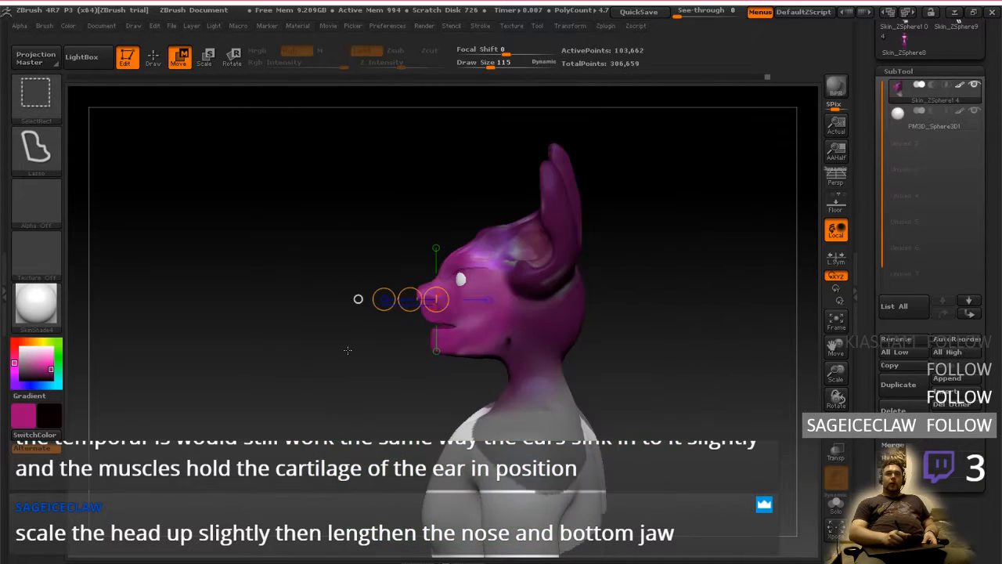
pyautogui.moveTo(319, 313)
pyautogui.keyDown('ctrl'); pyautogui.keyDown('shift'); pyautogui.mouseDown()
pyautogui.moveTo(425, 100)
pyautogui.moveTo(783, 456)
pyautogui.moveTo(307, 492)
pyautogui.moveTo(320, 313)
pyautogui.mouseUp(); pyautogui.keyUp('shift'); pyautogui.keyUp('ctrl')
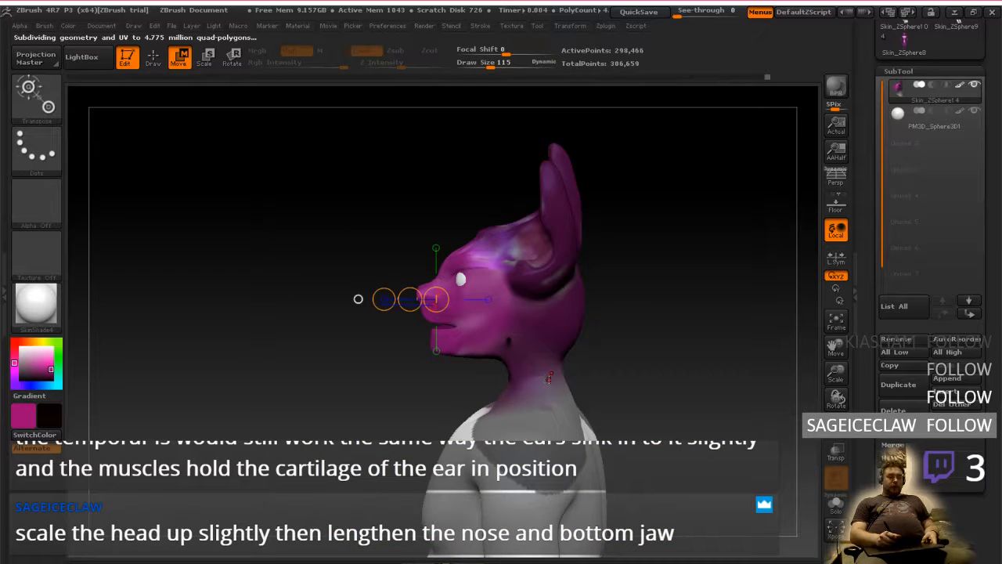
# Mask the shoulders and upper torso below the neck with a lasso mask from the front
pyautogui.keyDown('alt'); pyautogui.moveTo(549, 378); pyautogui.dragTo(503, 422, button='right'); pyautogui.keyUp('alt')
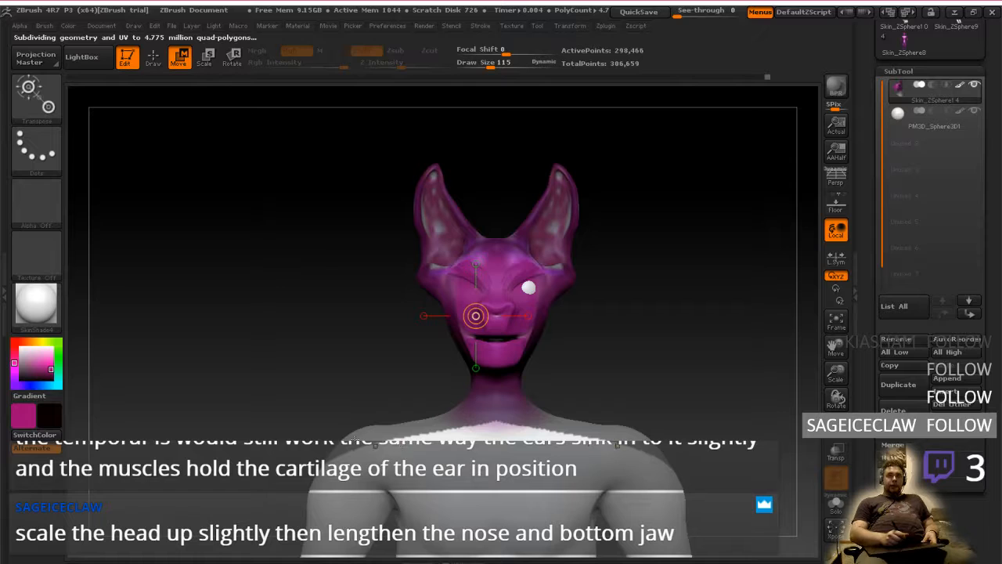
pyautogui.hotkey('ctrl', 'shift')
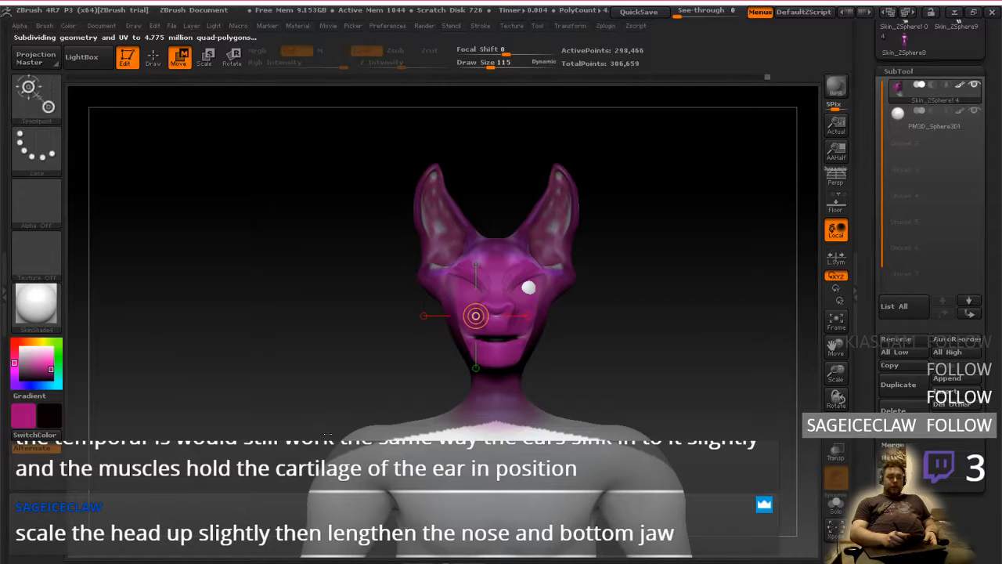
pyautogui.moveTo(313, 416)
pyautogui.keyDown('ctrl'); pyautogui.mouseDown()
pyautogui.moveTo(447, 408)
pyautogui.moveTo(795, 464)
pyautogui.moveTo(705, 409)
pyautogui.moveTo(670, 406)
pyautogui.mouseUp(); pyautogui.keyUp('ctrl')
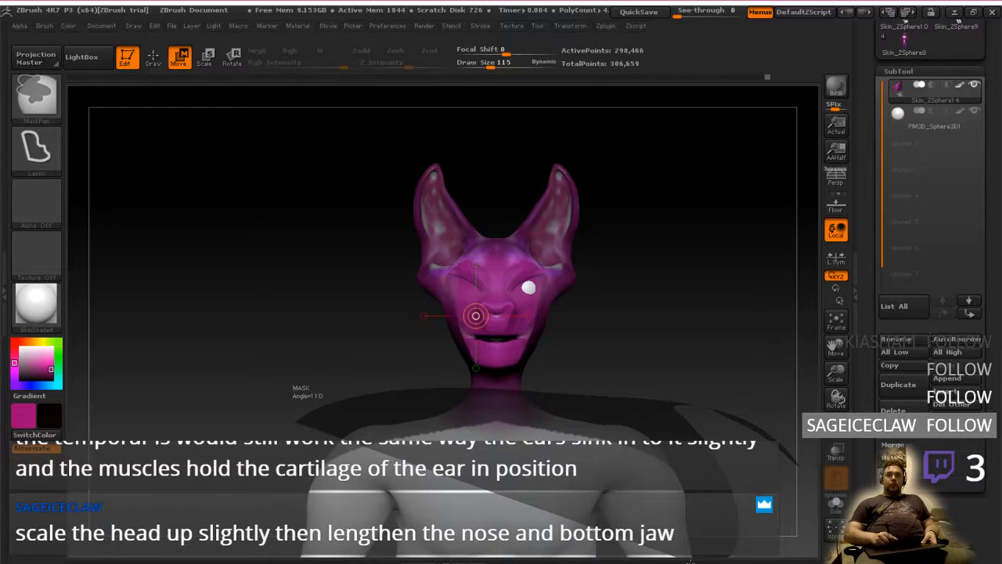
pyautogui.keyDown('ctrl'); pyautogui.click(432, 559); pyautogui.keyUp('ctrl')
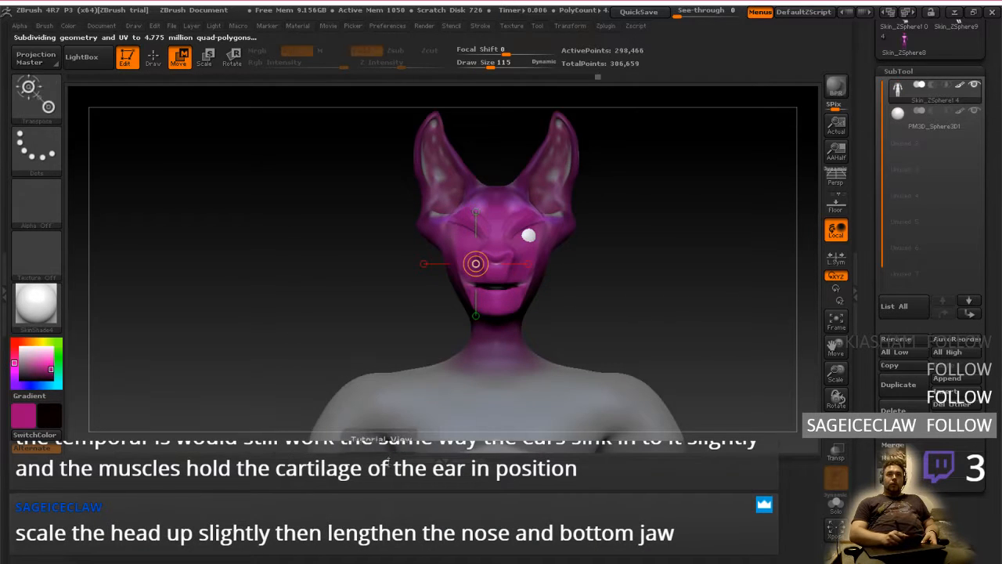
# Examine the head's proportions against the shoulders from above, from the front and in side profile
pyautogui.moveTo(429, 444); pyautogui.dragTo(427, 563)
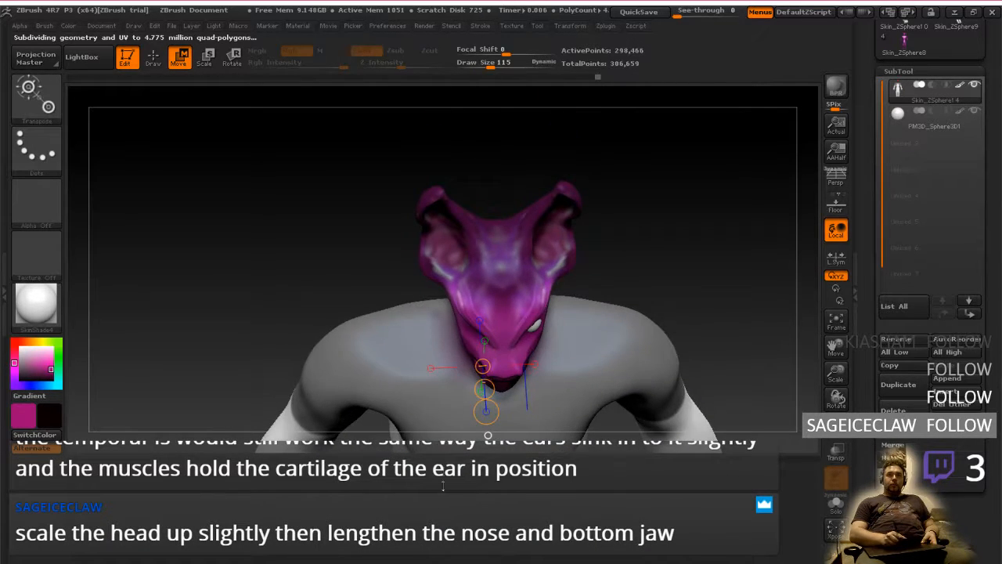
pyautogui.moveTo(442, 486); pyautogui.dragTo(440, 559)
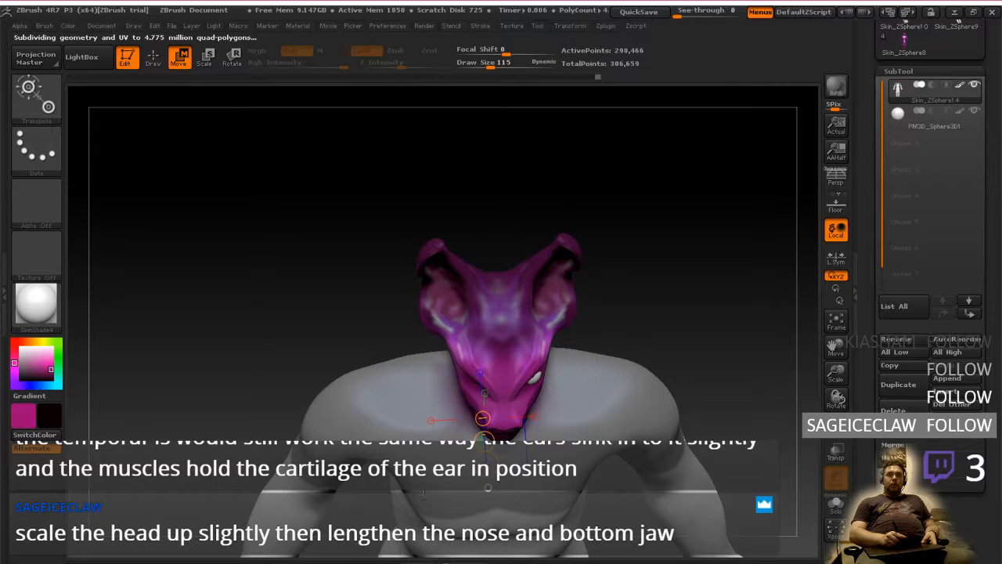
pyautogui.moveTo(423, 494); pyautogui.dragTo(411, 438)
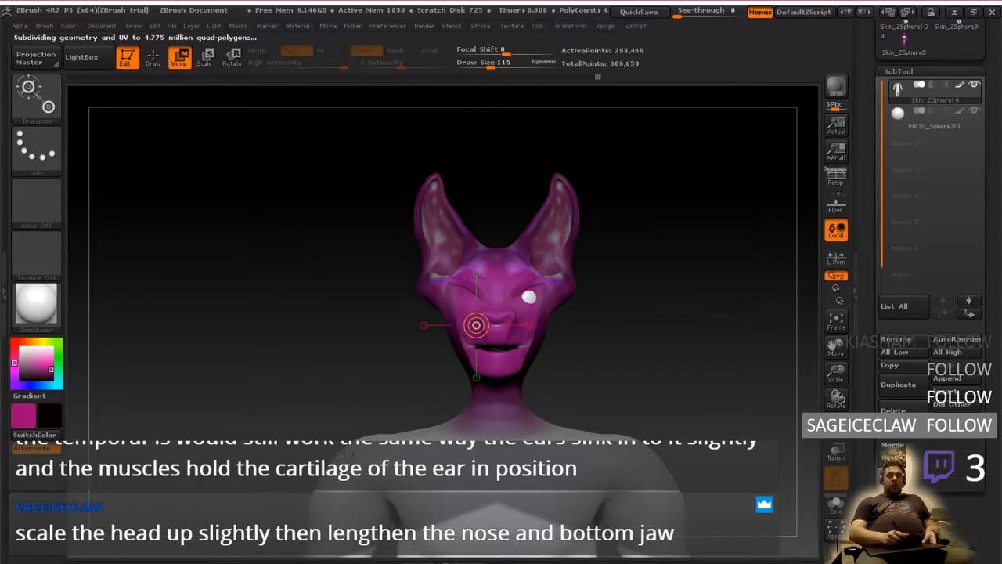
pyautogui.keyDown('alt'); pyautogui.moveTo(316, 415); pyautogui.dragTo(299, 314, button='right'); pyautogui.keyUp('alt')
pyautogui.keyDown('alt'); pyautogui.moveTo(401, 405); pyautogui.dragTo(379, 439, button='right'); pyautogui.keyUp('alt')
pyautogui.click(442, 329)
pyautogui.moveTo(532, 415); pyautogui.dragTo(490, 411, button='right')
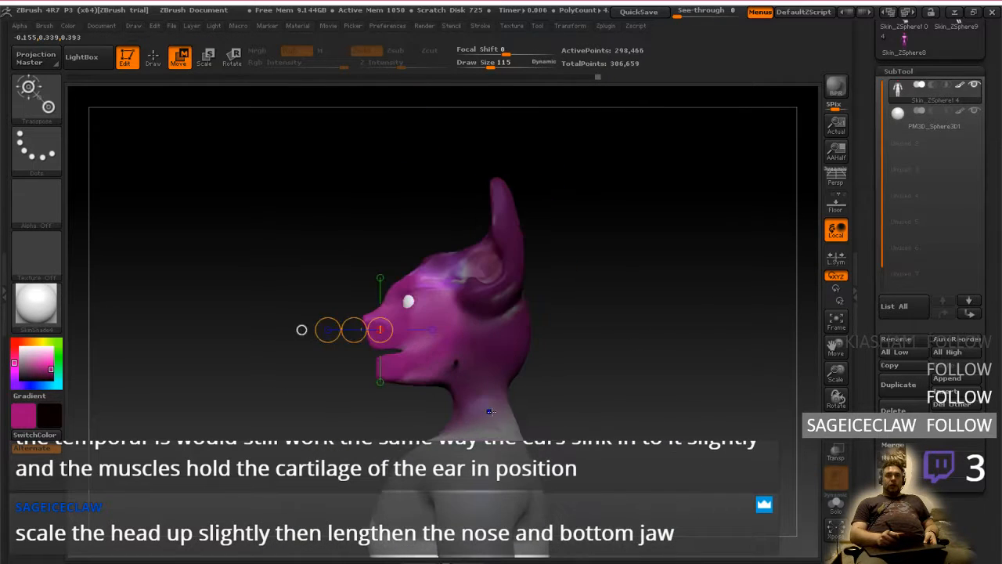
pyautogui.moveTo(560, 468)
pyautogui.keyDown('alt'); pyautogui.mouseDown(button='right')
pyautogui.moveTo(568, 378)
pyautogui.moveTo(582, 384)
pyautogui.mouseUp(button='right'); pyautogui.keyUp('alt')
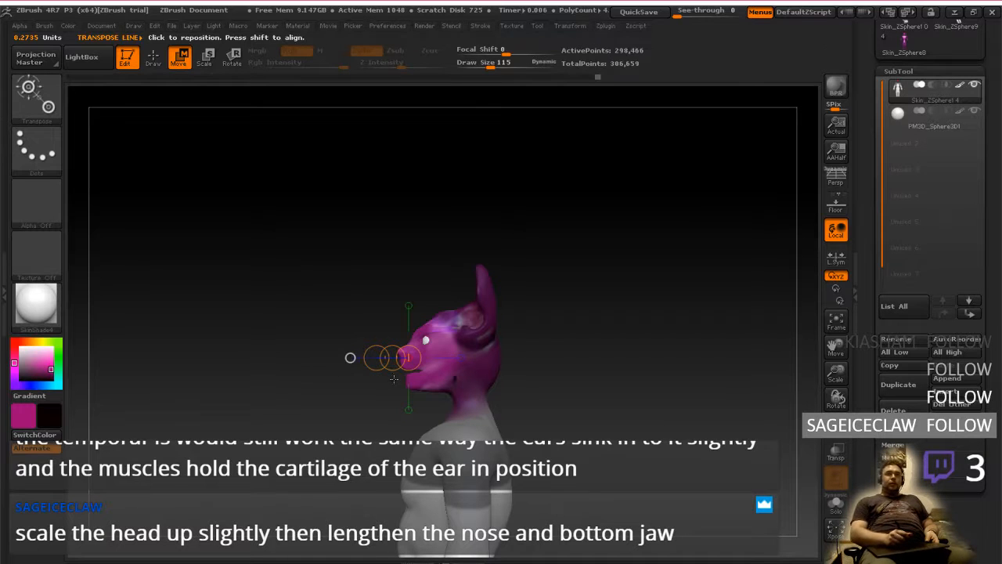
# Isolate the head and upper body by hiding the lower body, and frame them in side profile
pyautogui.moveTo(327, 396)
pyautogui.keyDown('ctrl'); pyautogui.keyDown('shift'); pyautogui.mouseDown()
pyautogui.moveTo(588, 291)
pyautogui.moveTo(434, 523)
pyautogui.moveTo(326, 405)
pyautogui.moveTo(494, 414)
pyautogui.mouseUp(); pyautogui.keyUp('shift'); pyautogui.keyUp('ctrl')
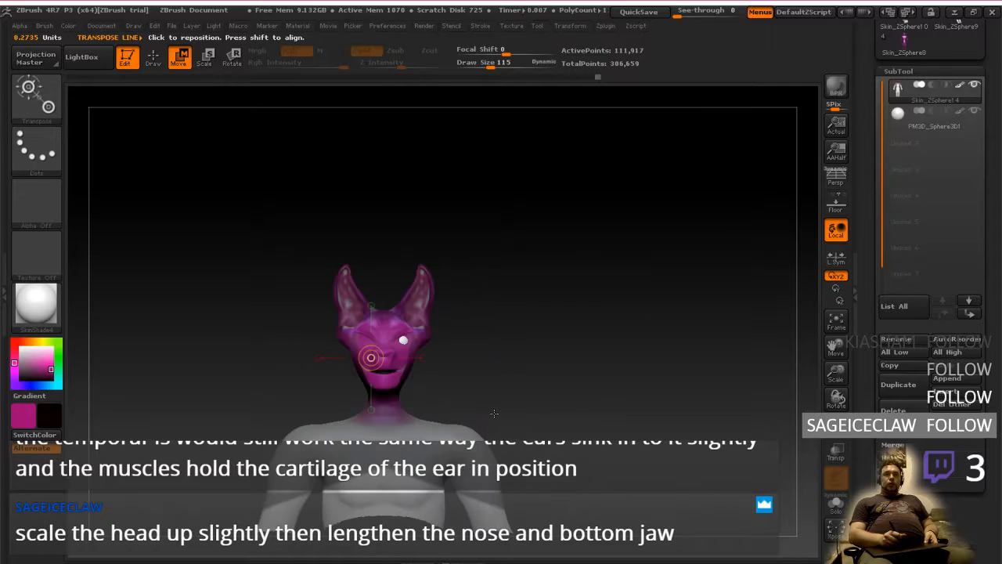
pyautogui.press('ctrl')
pyautogui.press('ctrl')
pyautogui.press('ctrl')
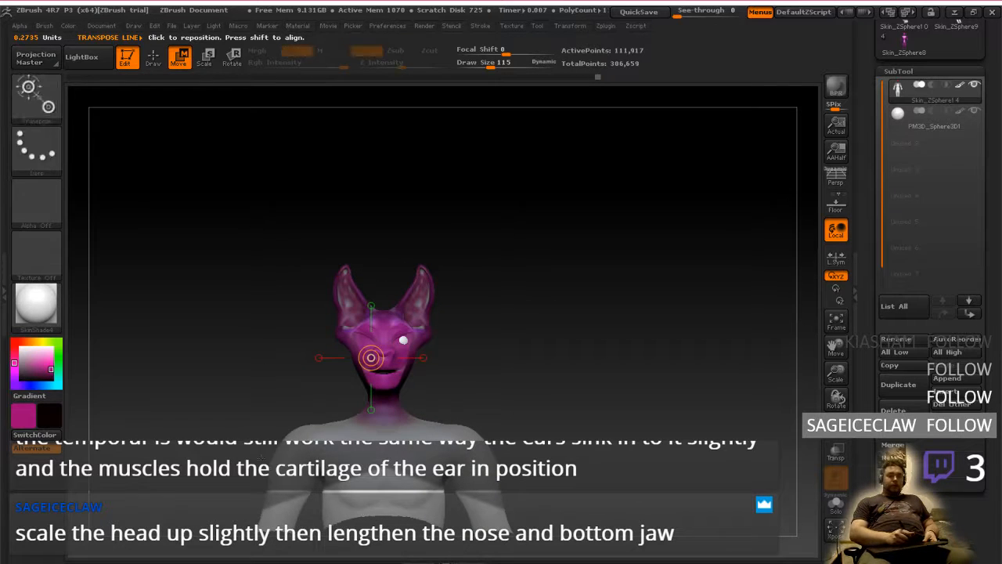
pyautogui.moveTo(235, 443)
pyautogui.keyDown('ctrl'); pyautogui.mouseDown()
pyautogui.moveTo(252, 432)
pyautogui.moveTo(581, 548)
pyautogui.moveTo(203, 517)
pyautogui.mouseUp(); pyautogui.keyUp('ctrl')
pyautogui.keyDown('ctrl'); pyautogui.moveTo(198, 417); pyautogui.dragTo(205, 415); pyautogui.keyUp('ctrl')
pyautogui.keyDown('shift'); pyautogui.moveTo(544, 409); pyautogui.dragTo(439, 411); pyautogui.keyUp('shift')
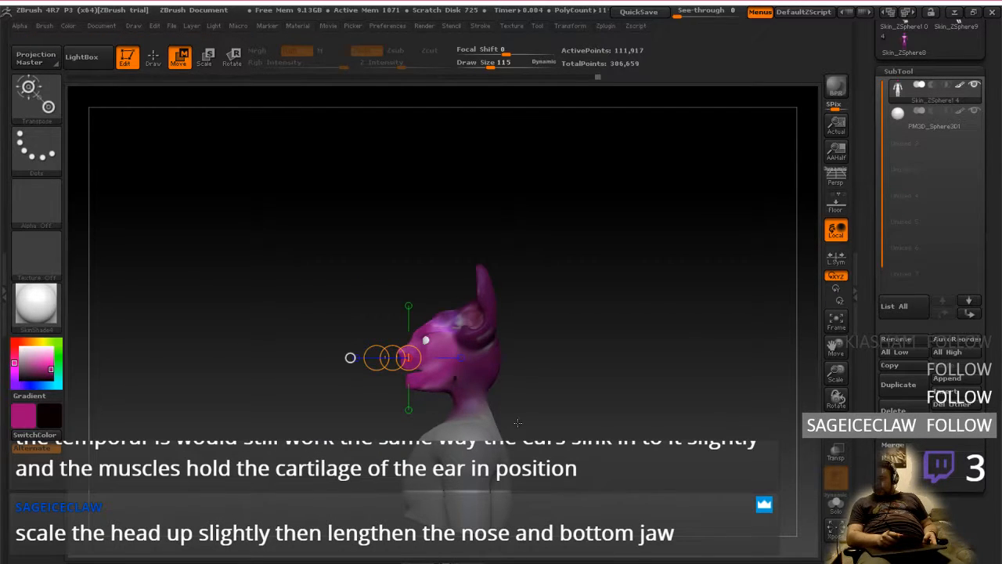
pyautogui.moveTo(517, 423); pyautogui.dragTo(548, 411)
pyautogui.moveTo(558, 345)
pyautogui.keyDown('ctrl'); pyautogui.mouseDown(button='right')
pyautogui.moveTo(561, 402)
pyautogui.moveTo(581, 383)
pyautogui.mouseUp(button='right'); pyautogui.keyUp('ctrl')
pyautogui.keyDown('alt'); pyautogui.moveTo(574, 433); pyautogui.dragTo(428, 380, button='right'); pyautogui.keyUp('alt')
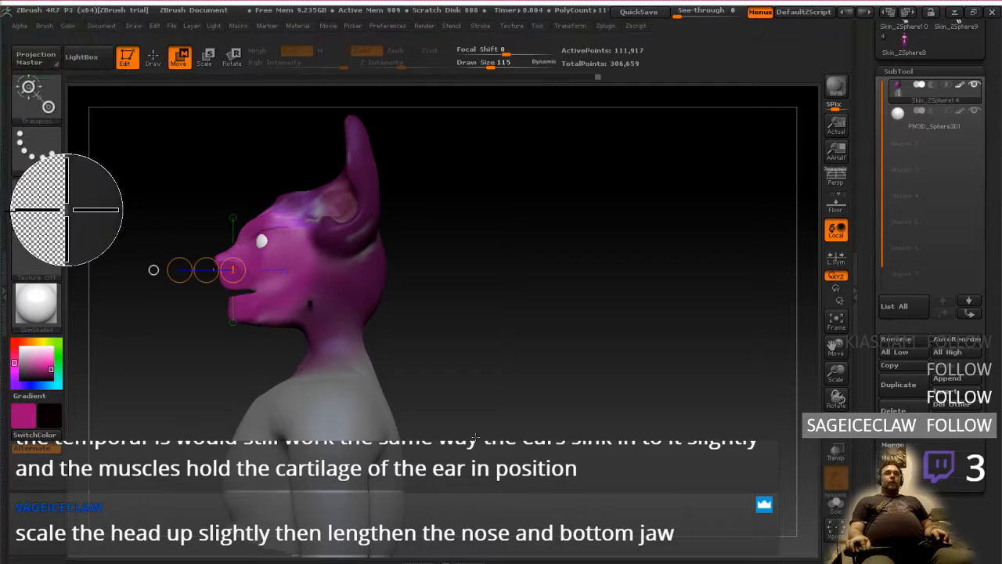
# Capture the whole screen to the clipboard with Greenshot and switch to Adobe Photoshop CC 2017
pyautogui.moveTo(1, 2); pyautogui.dragTo(1001, 562)
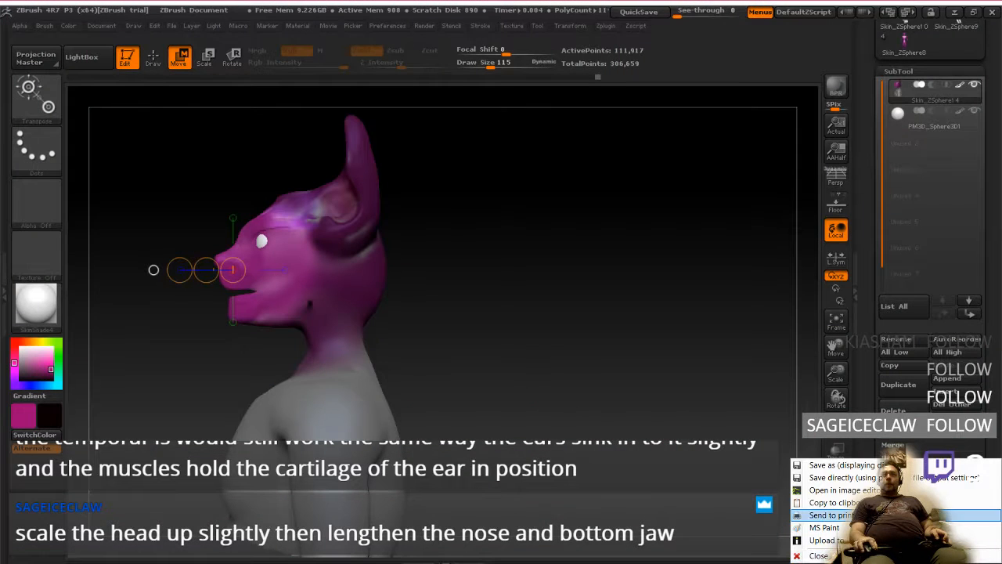
pyautogui.click(830, 502)
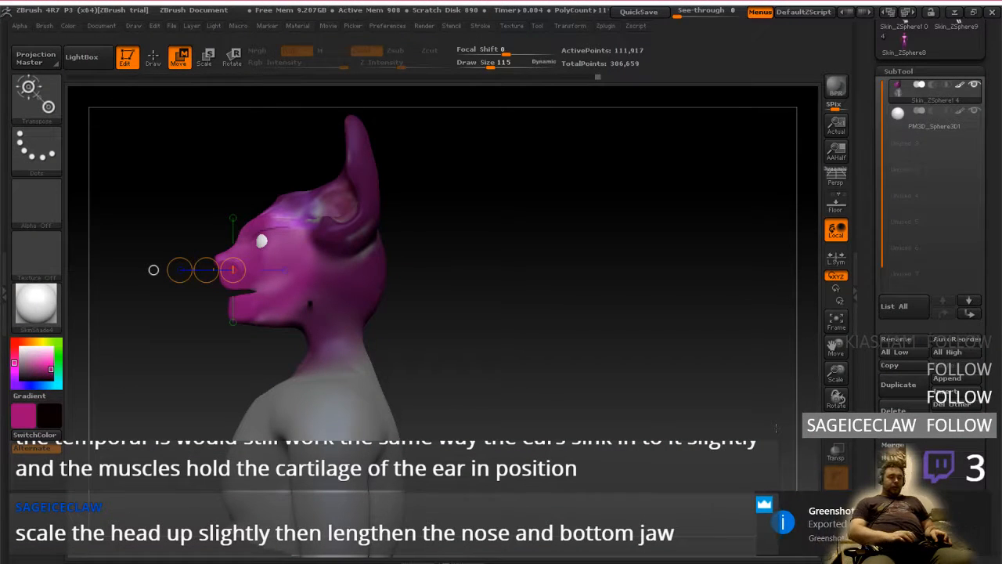
pyautogui.press('super')
pyautogui.write('photo')
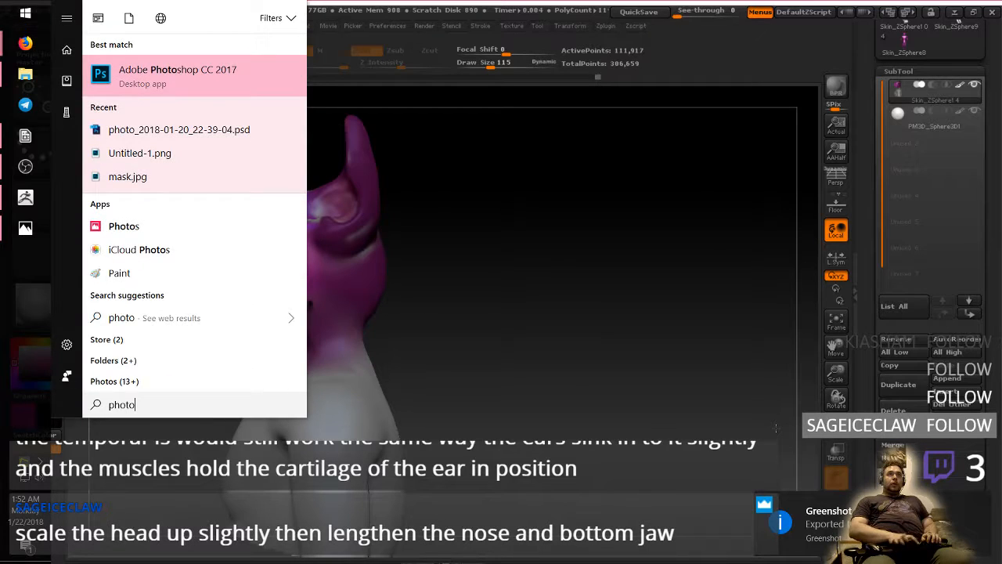
pyautogui.press('Return')
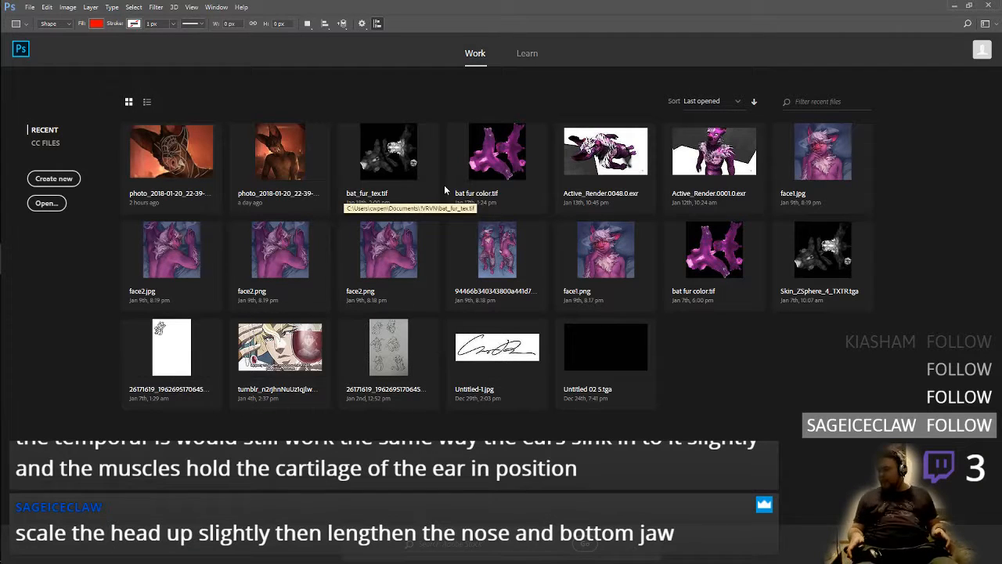
# Create a new 1917 x 1080 px document from the Clipboard preset and paste the screenshot into it
pyautogui.click(72, 178)
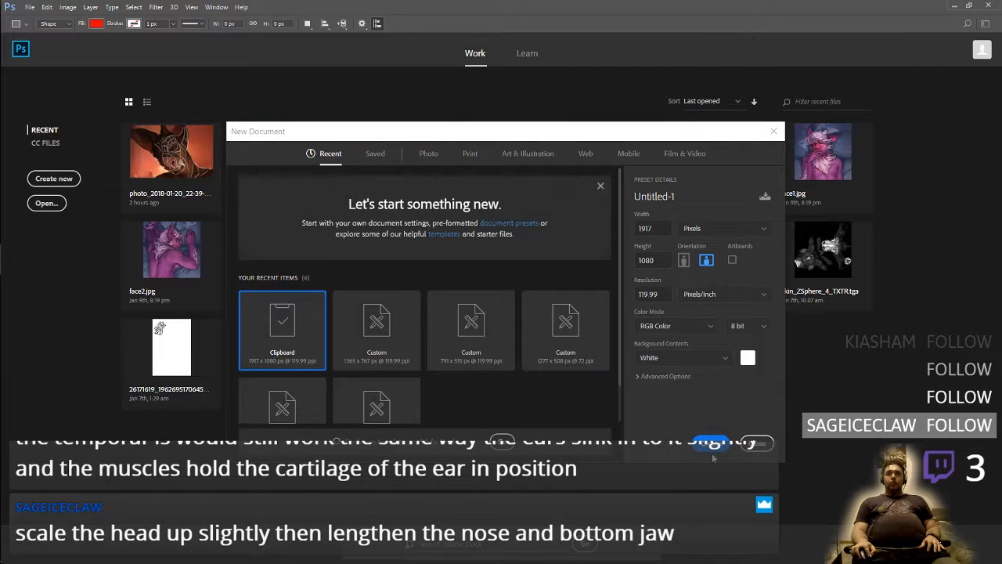
pyautogui.click(711, 443)
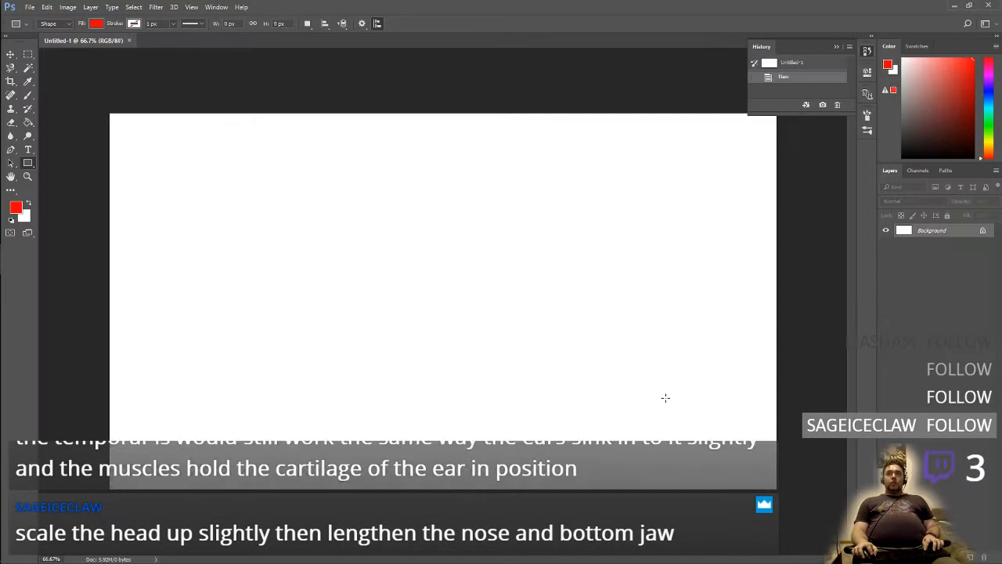
pyautogui.hotkey('ctrl', 'v')
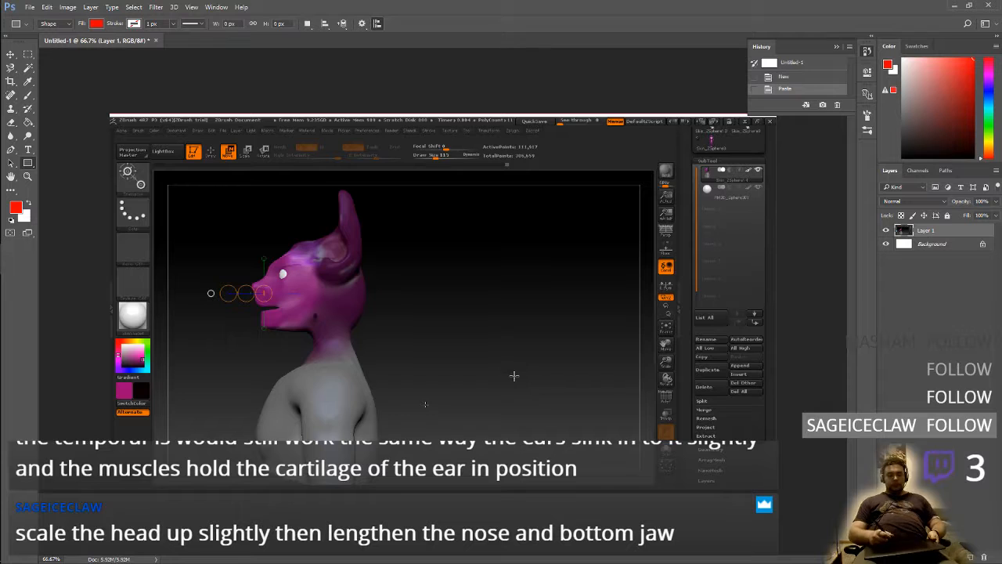
pyautogui.rightClick(489, 404)
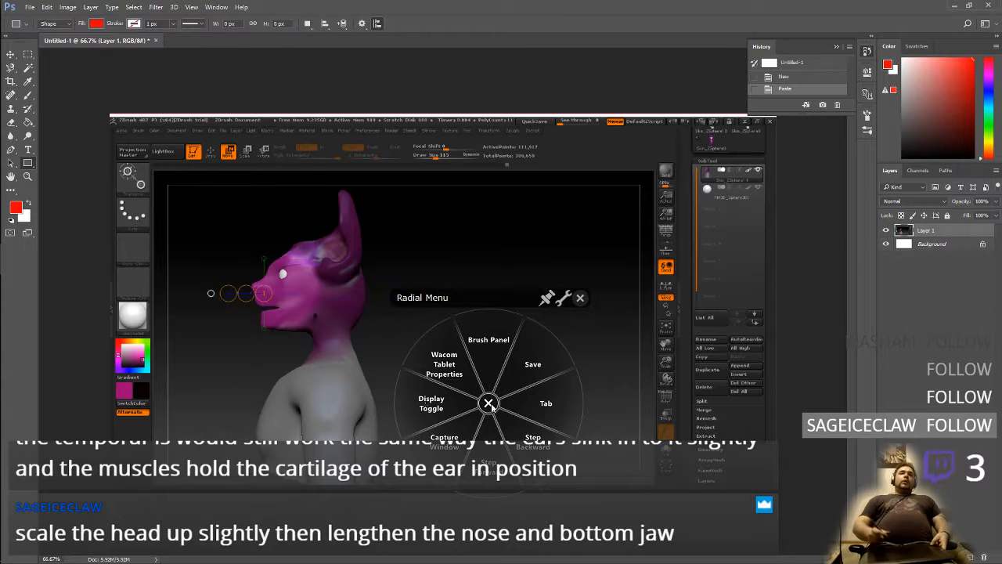
pyautogui.click(489, 404)
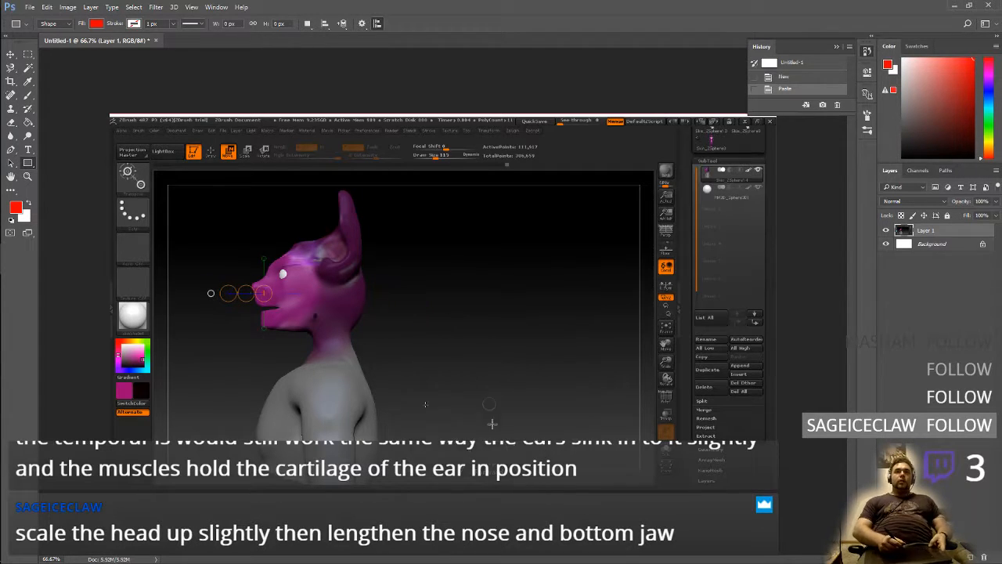
pyautogui.rightClick(487, 382)
pyautogui.click(465, 425)
pyautogui.click(483, 378)
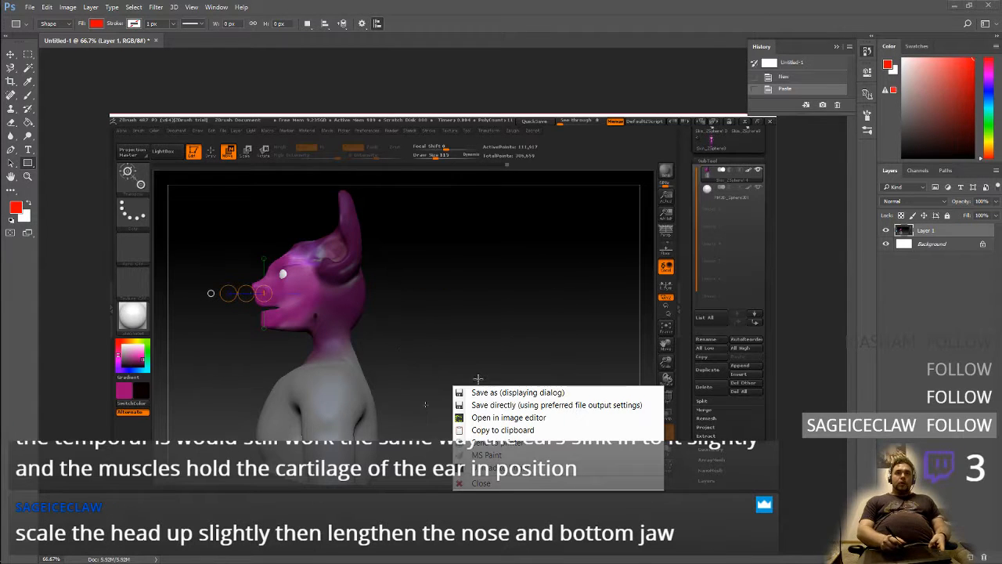
pyautogui.click(485, 354)
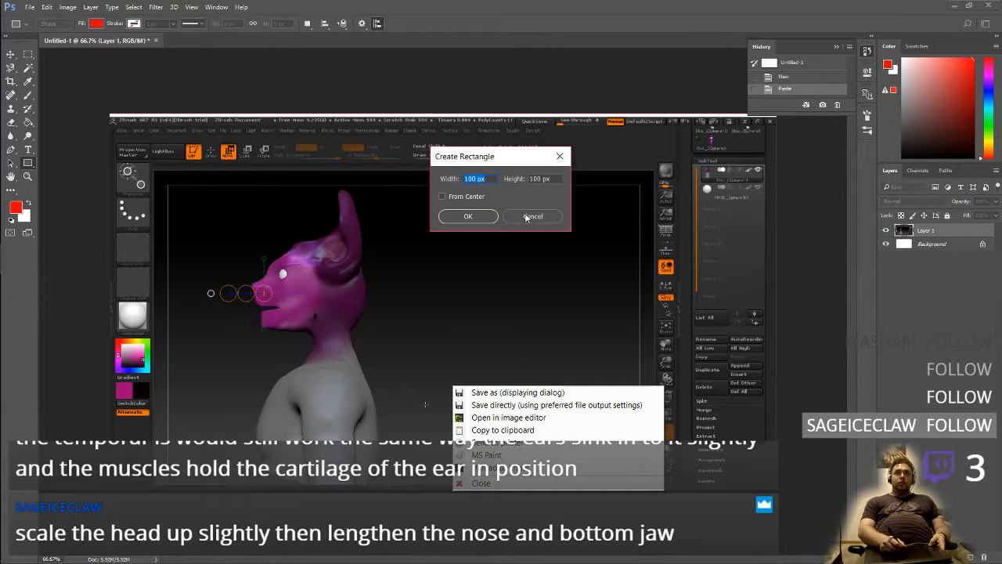
pyautogui.click(526, 217)
pyautogui.click(538, 317)
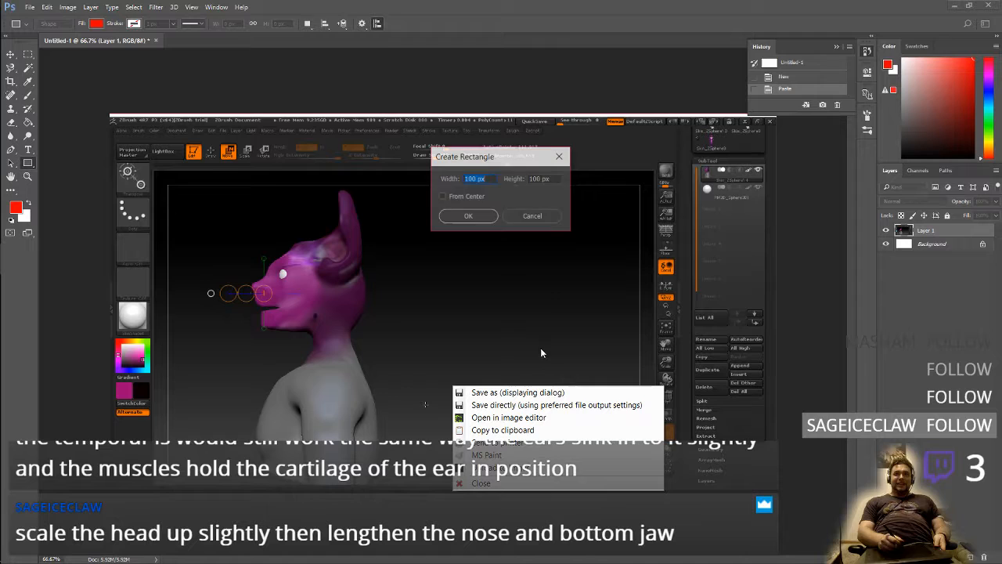
pyautogui.click(532, 216)
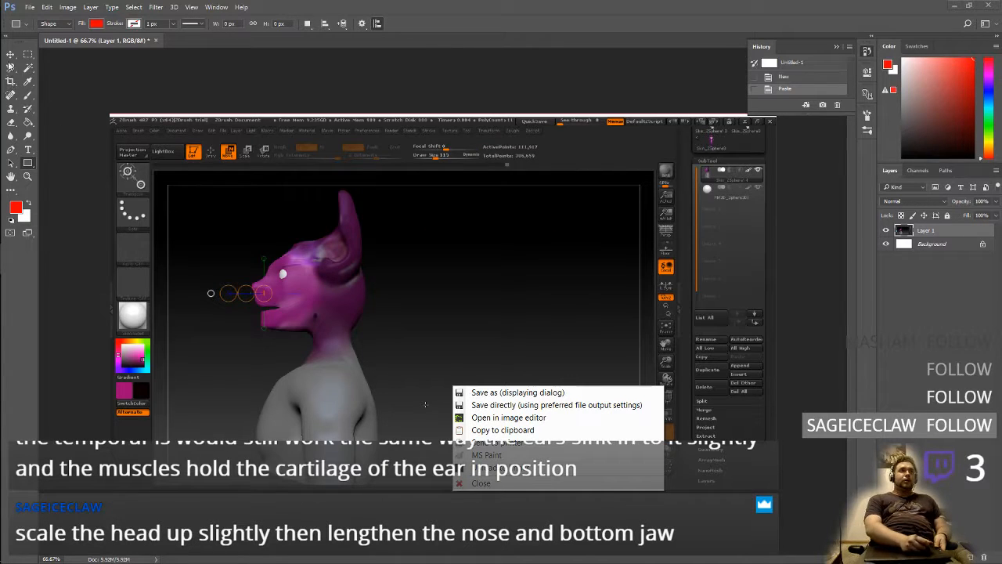
# Switch to the Brush tool, make a red test stroke in the empty area beside the head, and undo it
pyautogui.click(11, 54)
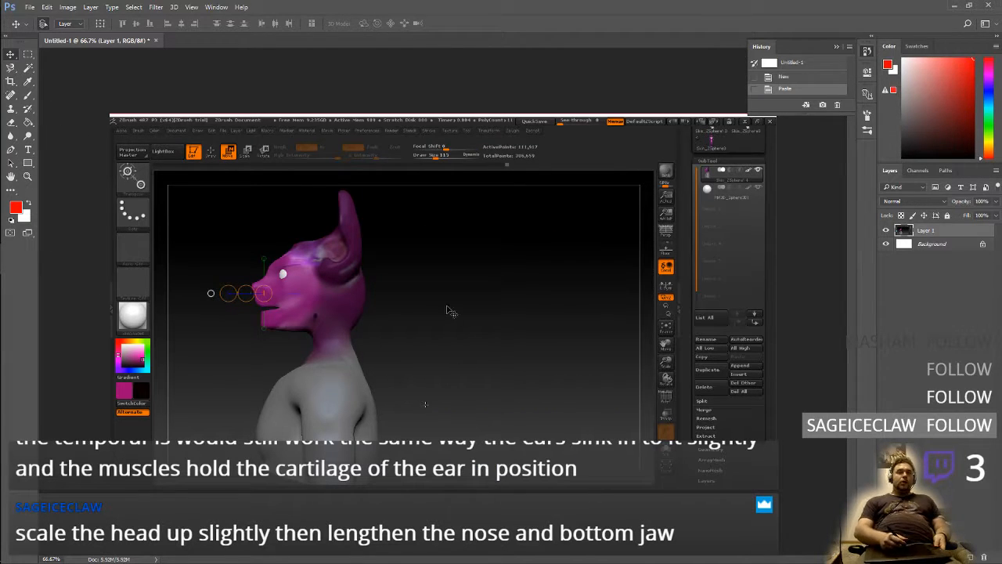
pyautogui.click(29, 94)
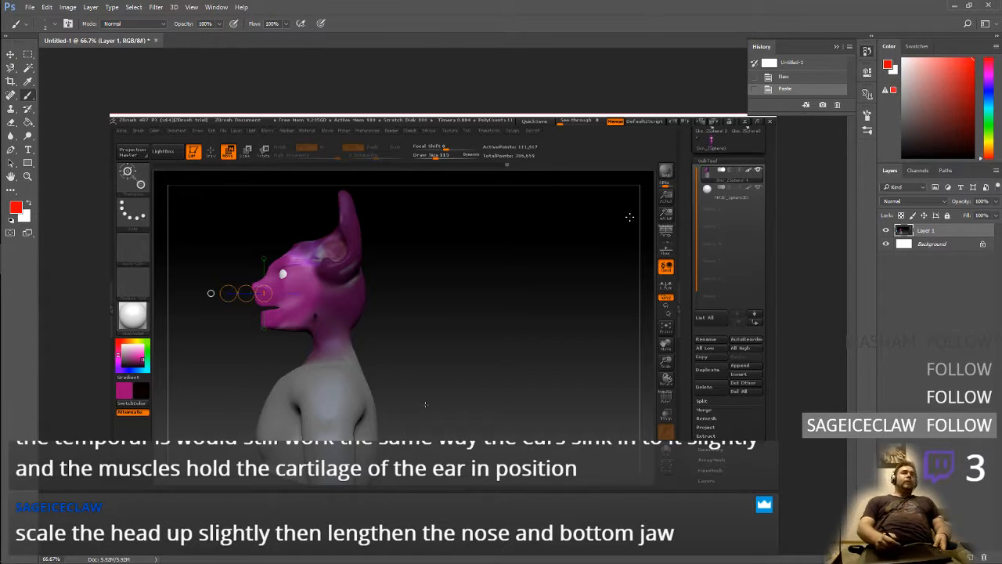
pyautogui.moveTo(451, 302); pyautogui.dragTo(490, 360)
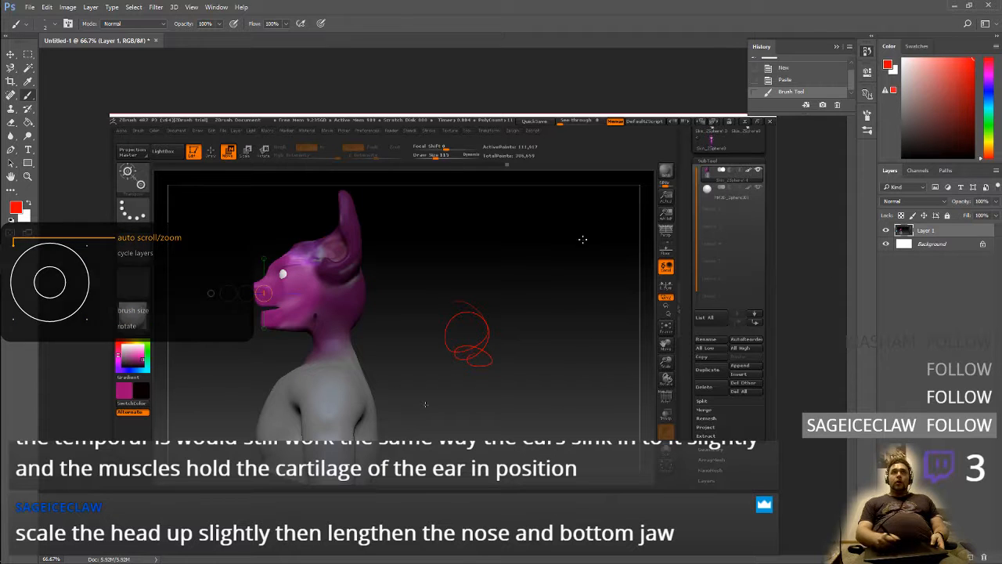
pyautogui.click(47, 7)
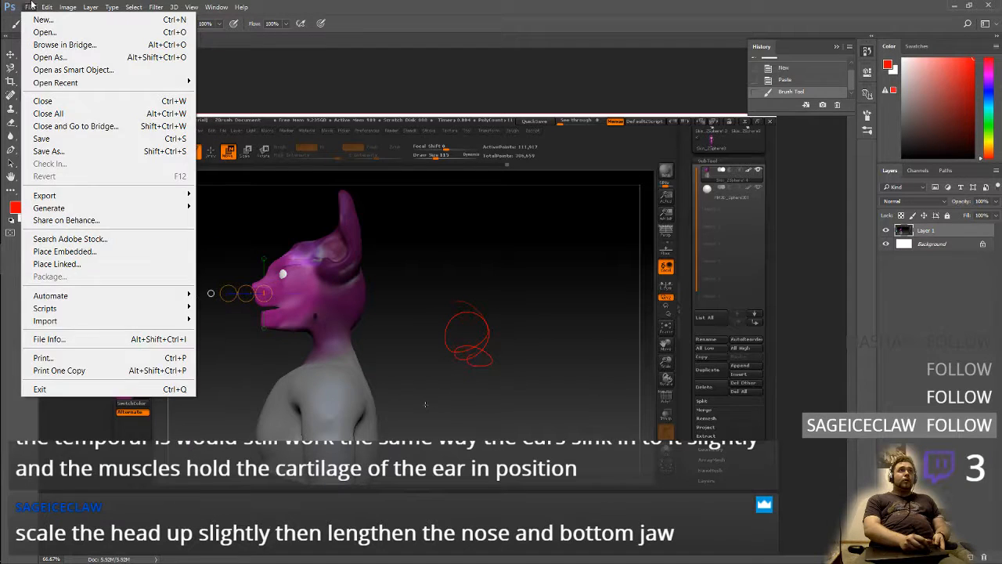
pyautogui.click(74, 19)
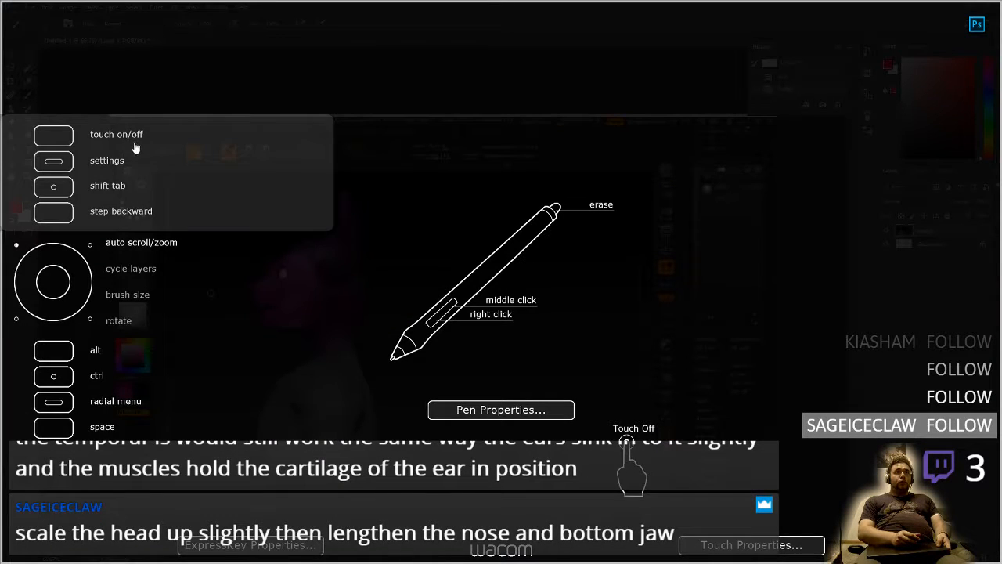
pyautogui.click(709, 232)
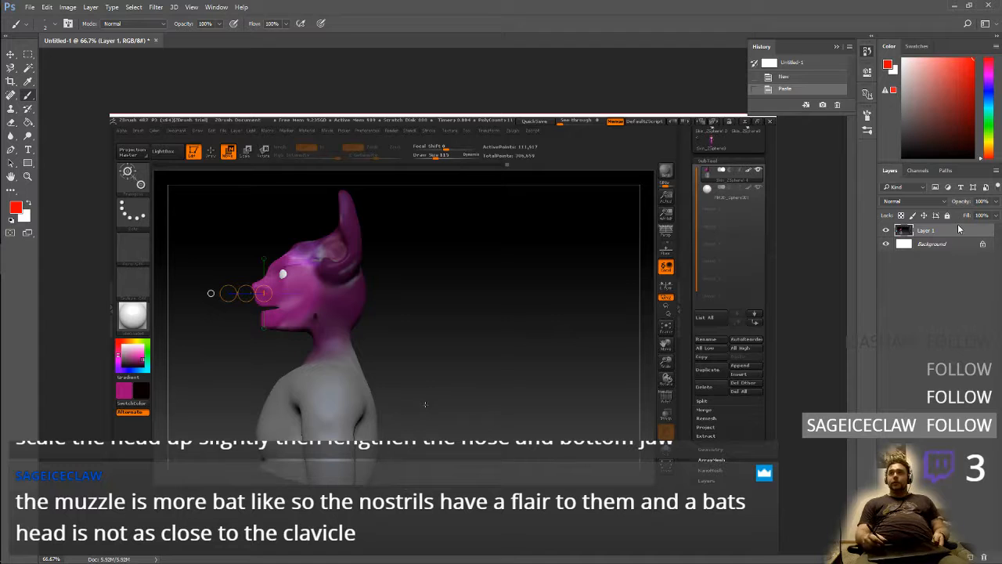
# Add a new layer above the pasted screenshot and make white the foreground colour for sketching over the head
pyautogui.hotkey('ctrl', 'shift', 'alt', 'n')
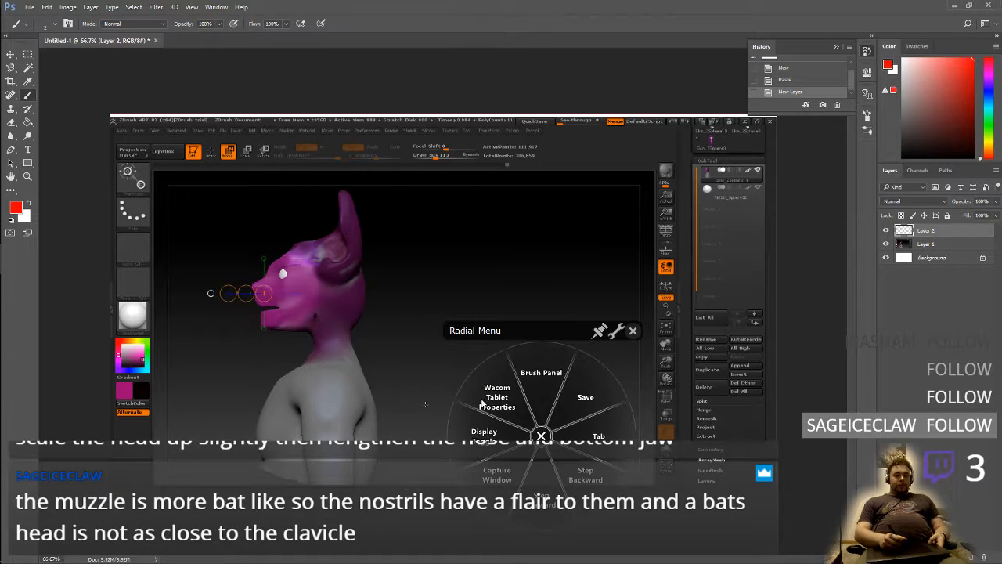
pyautogui.keyDown('alt'); pyautogui.scroll(7, 487, 407); pyautogui.keyUp('alt')
pyautogui.keyDown('alt'); pyautogui.scroll(-5, 491, 403); pyautogui.keyUp('alt')
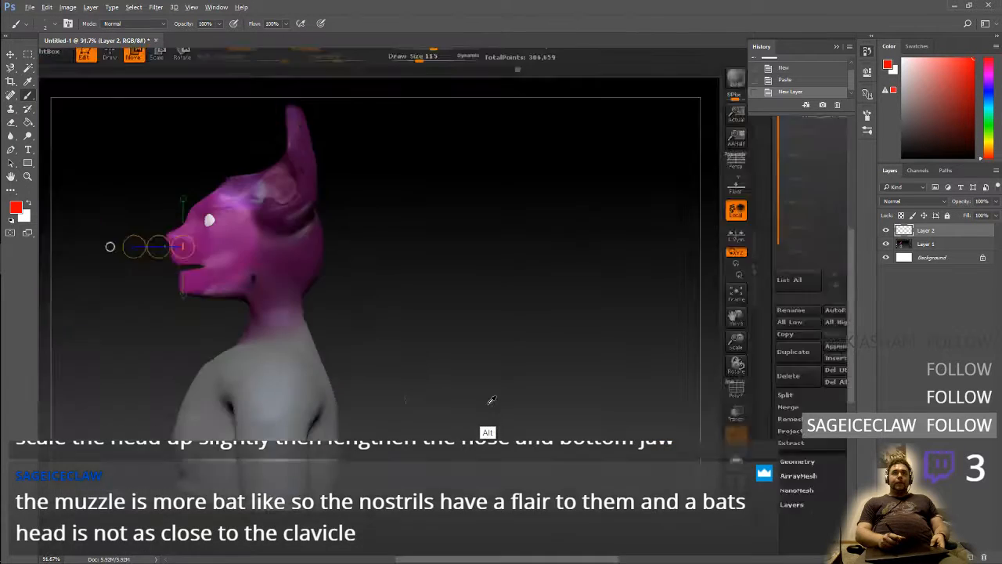
pyautogui.keyDown('alt'); pyautogui.scroll(-4, 492, 401); pyautogui.keyUp('alt')
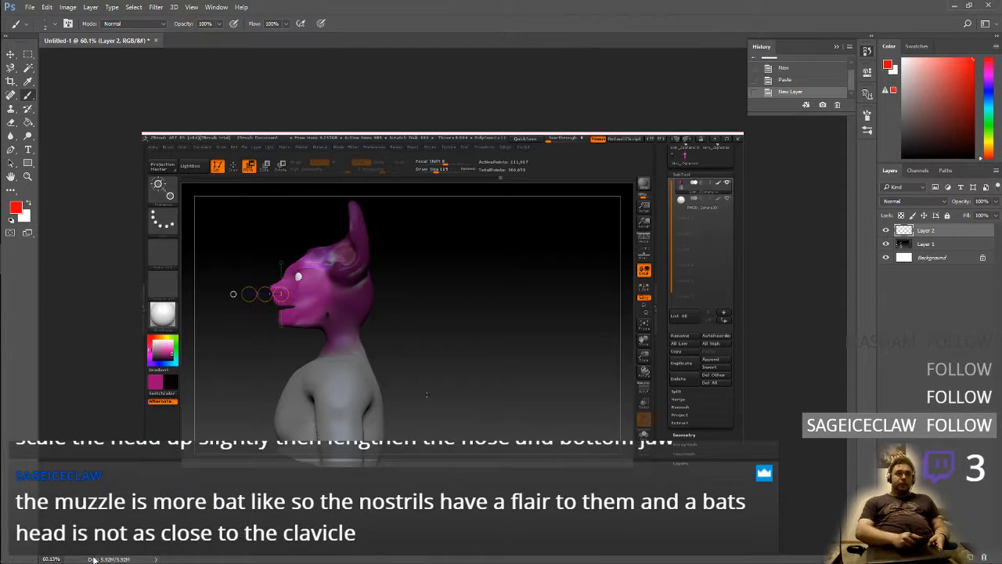
pyautogui.keyDown('alt'); pyautogui.scroll(2, 322, 429); pyautogui.keyUp('alt')
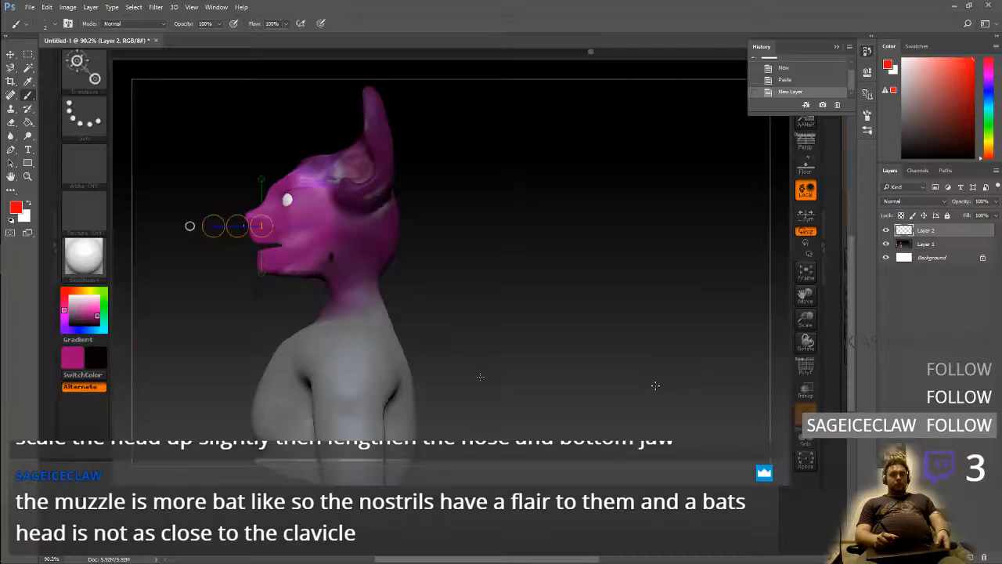
pyautogui.press('space')
pyautogui.moveTo(592, 297); pyautogui.dragTo(531, 381)
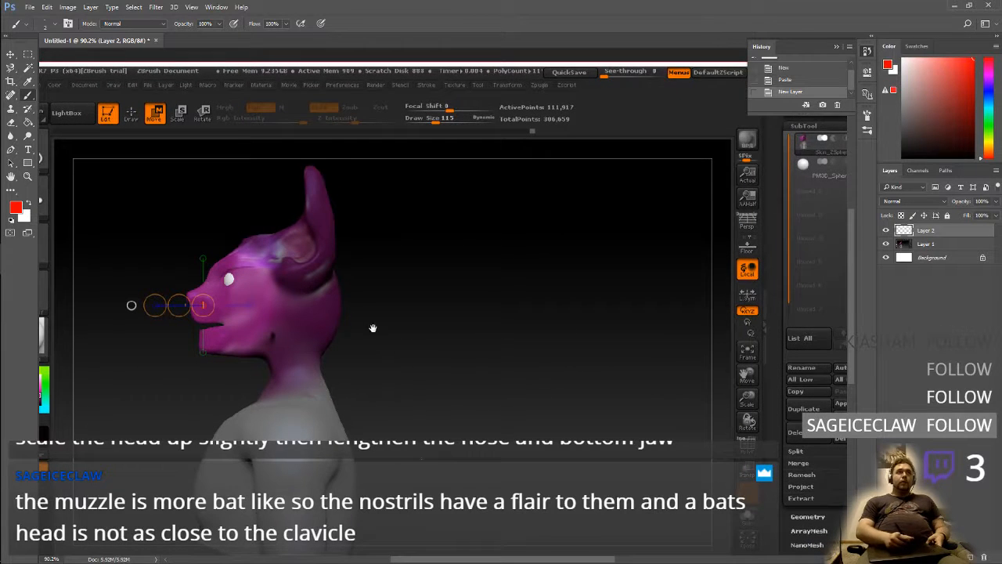
pyautogui.moveTo(407, 360); pyautogui.dragTo(416, 326)
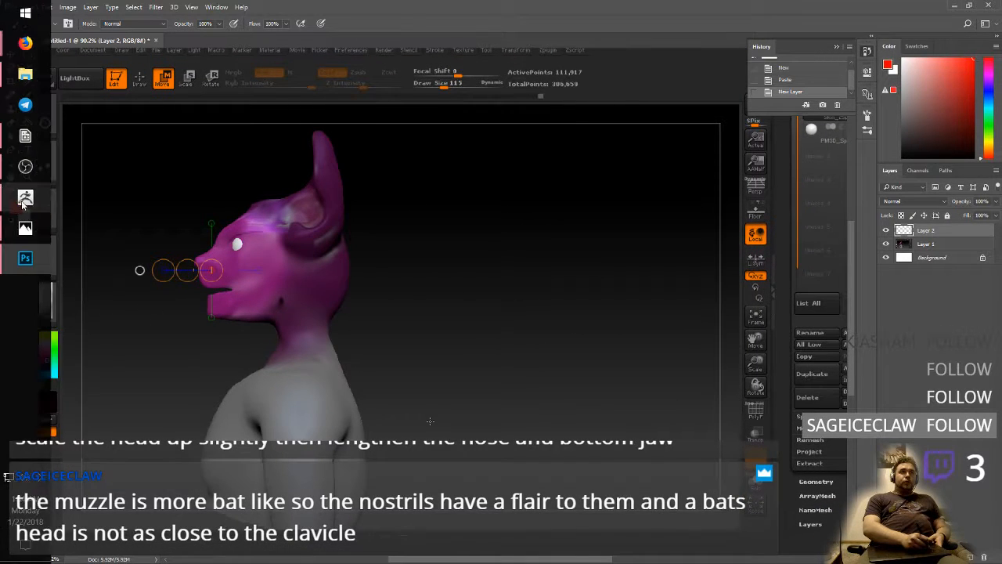
pyautogui.press('x')
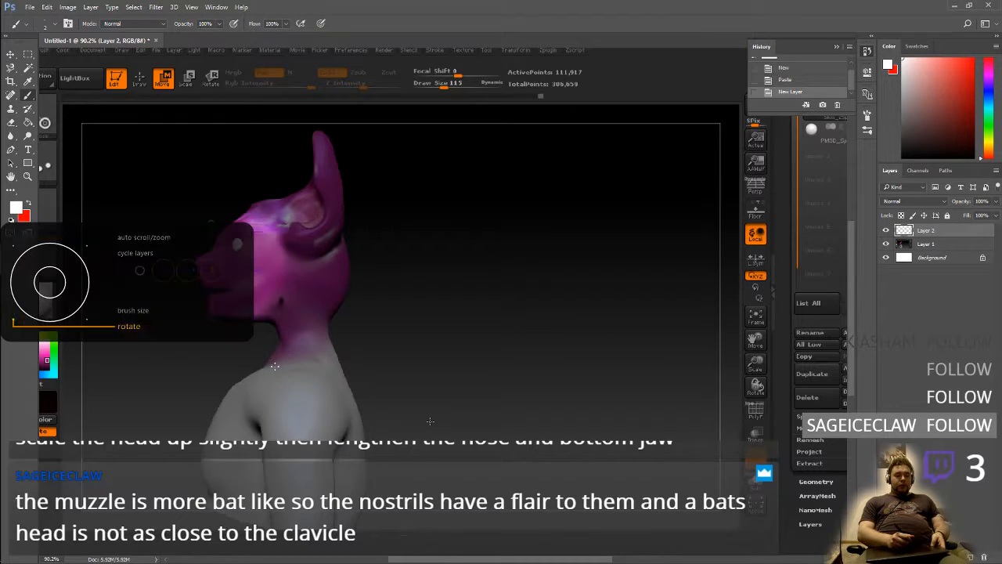
pyautogui.keyDown('alt'); pyautogui.scroll(5, 283, 356); pyautogui.keyUp('alt')
pyautogui.press('space')
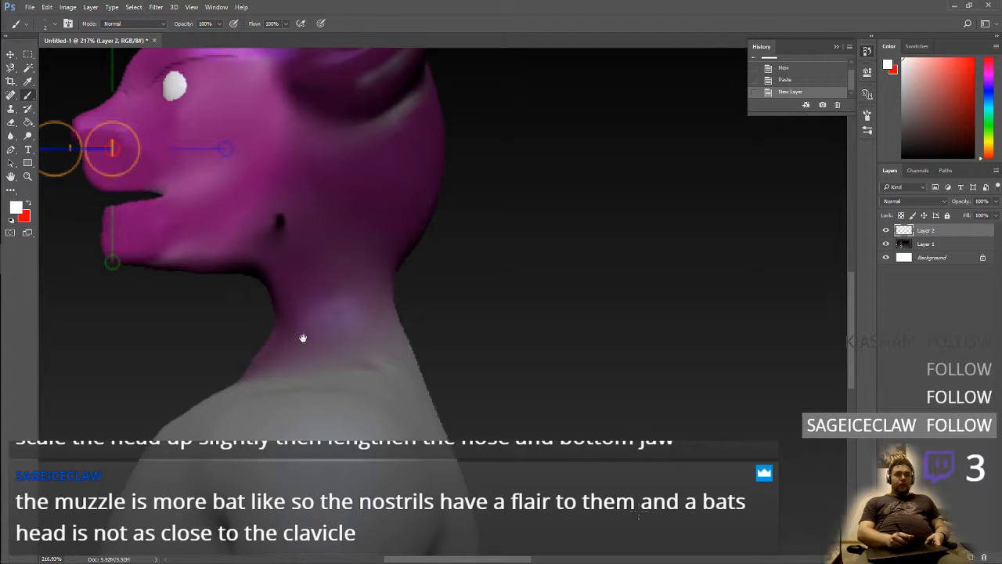
pyautogui.moveTo(303, 338)
pyautogui.mouseDown()
pyautogui.moveTo(468, 461)
pyautogui.moveTo(491, 523)
pyautogui.mouseUp()
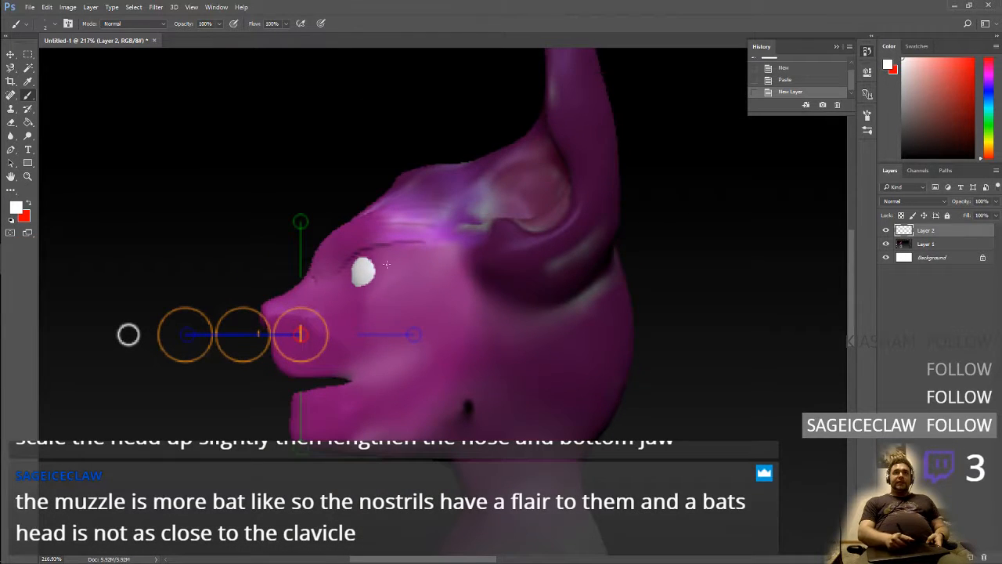
# Sketch the top curve of the skull in white strokes from below the eye, over the crown to the back of the head
pyautogui.click(377, 309)
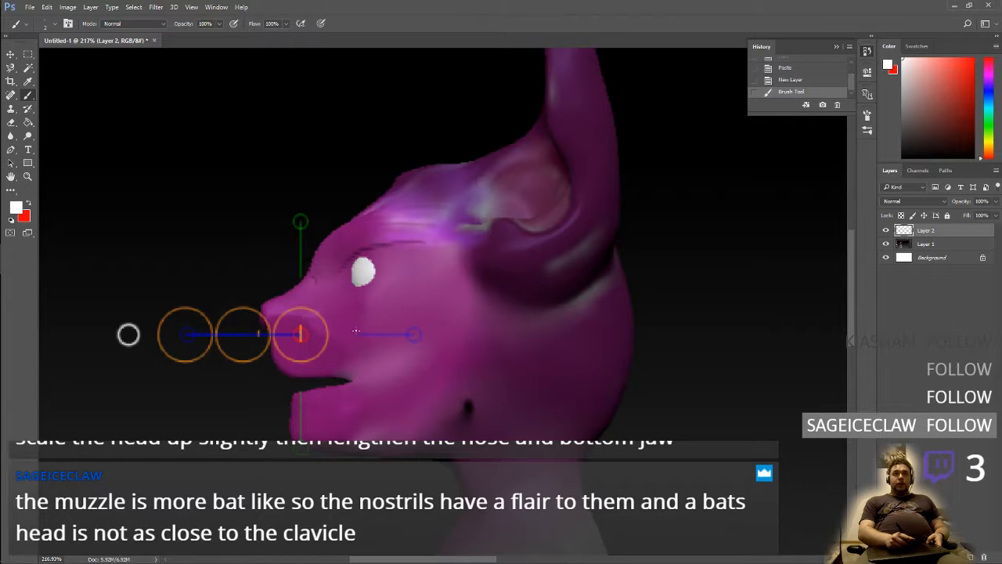
pyautogui.click(355, 312)
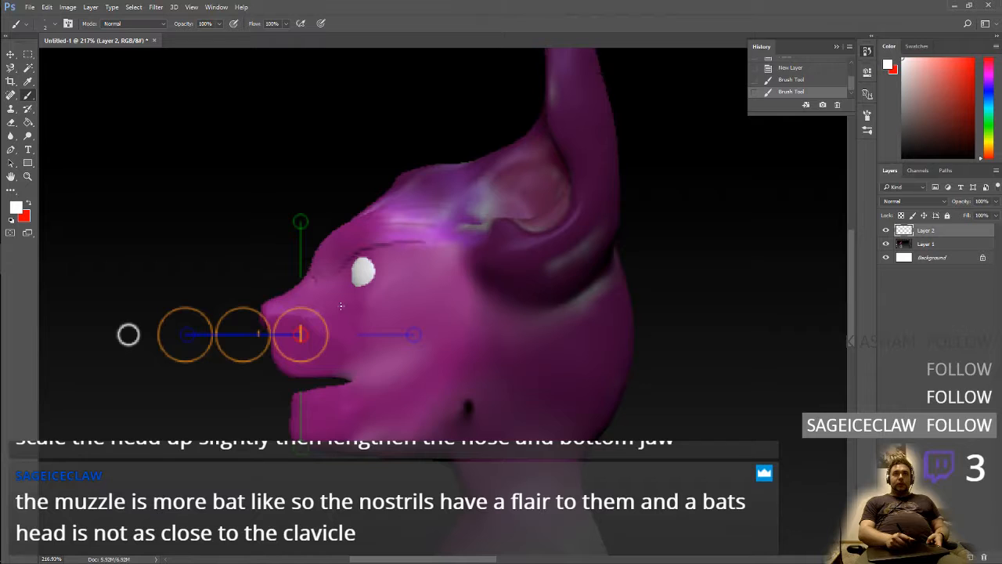
pyautogui.moveTo(342, 307); pyautogui.dragTo(404, 264)
pyautogui.moveTo(377, 302); pyautogui.dragTo(404, 235)
pyautogui.moveTo(397, 276); pyautogui.dragTo(453, 186)
pyautogui.moveTo(415, 233)
pyautogui.mouseDown()
pyautogui.moveTo(499, 183)
pyautogui.moveTo(506, 202)
pyautogui.mouseUp()
pyautogui.moveTo(435, 205); pyautogui.dragTo(579, 253)
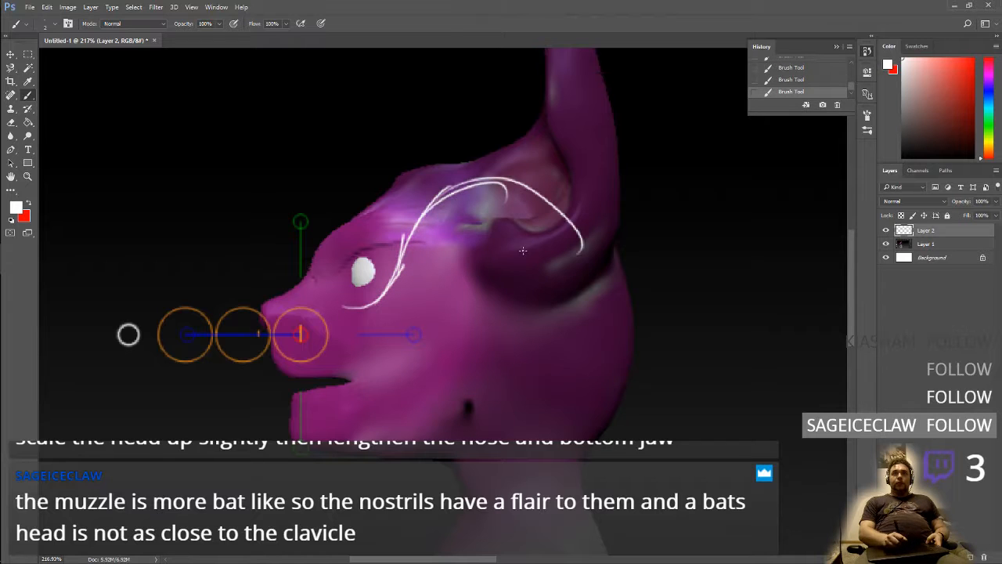
pyautogui.moveTo(472, 180); pyautogui.dragTo(600, 308)
pyautogui.moveTo(520, 160)
pyautogui.mouseDown()
pyautogui.moveTo(605, 315)
pyautogui.moveTo(593, 321)
pyautogui.mouseUp()
pyautogui.moveTo(548, 178)
pyautogui.mouseDown()
pyautogui.moveTo(631, 302)
pyautogui.moveTo(610, 349)
pyautogui.mouseUp()
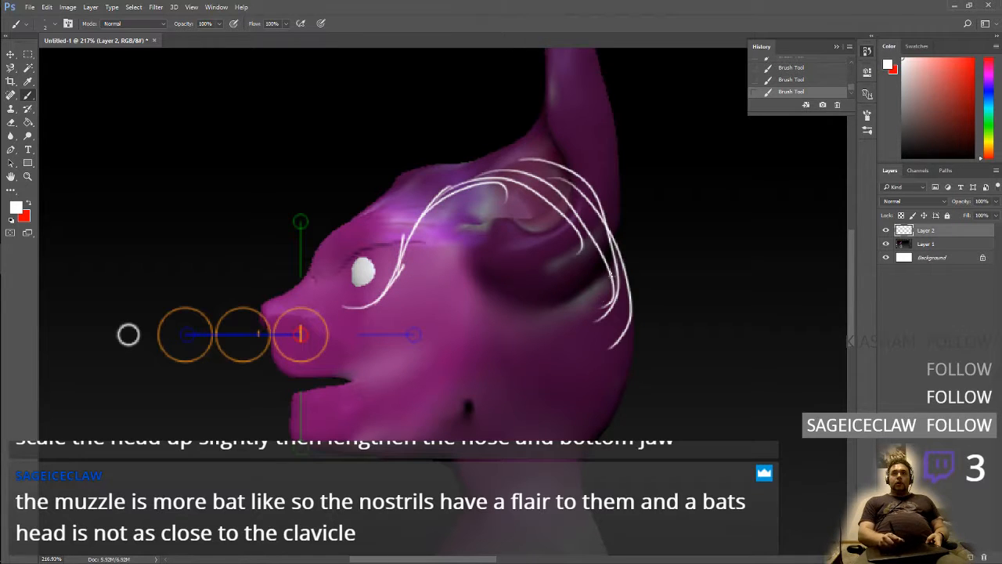
# Continue the skull outline down the back of the head and sketch the neck lines beneath it
pyautogui.moveTo(620, 284); pyautogui.dragTo(600, 371)
pyautogui.moveTo(623, 329); pyautogui.dragTo(585, 413)
pyautogui.moveTo(618, 380)
pyautogui.mouseDown()
pyautogui.moveTo(577, 440)
pyautogui.moveTo(556, 460)
pyautogui.moveTo(536, 458)
pyautogui.mouseUp()
pyautogui.moveTo(559, 441); pyautogui.dragTo(564, 497)
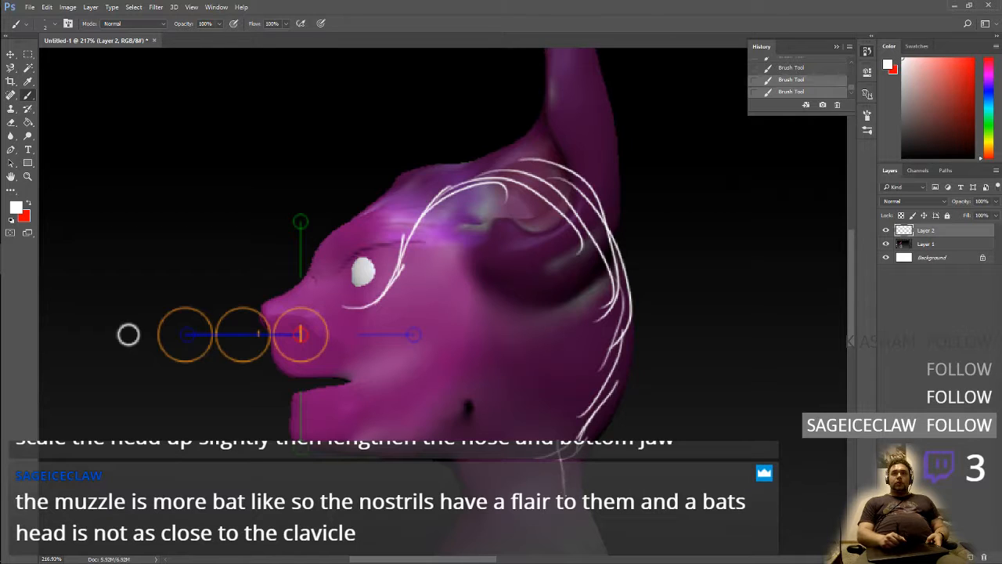
pyautogui.moveTo(567, 460); pyautogui.dragTo(585, 532)
pyautogui.moveTo(535, 546)
pyautogui.mouseDown()
pyautogui.moveTo(539, 476)
pyautogui.moveTo(526, 504)
pyautogui.mouseUp()
pyautogui.moveTo(496, 501); pyautogui.dragTo(451, 551)
pyautogui.moveTo(473, 473); pyautogui.dragTo(460, 530)
# Sketch the jaw's underside and the front edge of the face behind the muzzle, and outline the ear
pyautogui.moveTo(407, 444); pyautogui.dragTo(325, 458)
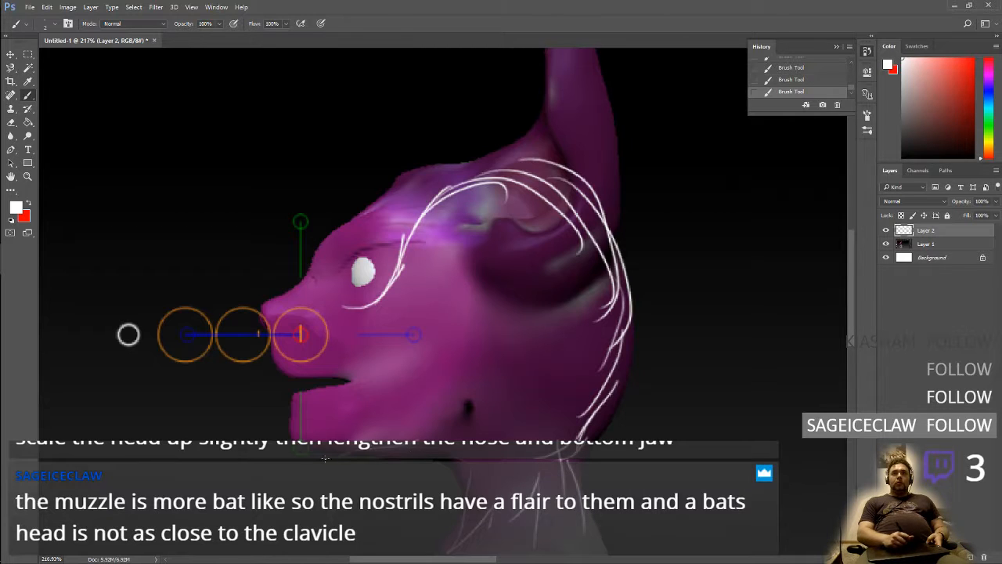
pyautogui.moveTo(408, 438); pyautogui.dragTo(368, 423)
pyautogui.moveTo(388, 439); pyautogui.dragTo(366, 395)
pyautogui.moveTo(386, 430); pyautogui.dragTo(367, 342)
pyautogui.moveTo(369, 398)
pyautogui.mouseDown()
pyautogui.moveTo(366, 308)
pyautogui.moveTo(431, 217)
pyautogui.moveTo(604, 210)
pyautogui.moveTo(608, 229)
pyautogui.mouseUp()
pyautogui.moveTo(541, 174)
pyautogui.mouseDown()
pyautogui.moveTo(594, 222)
pyautogui.moveTo(614, 278)
pyautogui.mouseUp()
pyautogui.moveTo(462, 260)
pyautogui.mouseDown()
pyautogui.moveTo(629, 205)
pyautogui.moveTo(599, 47)
pyautogui.mouseUp()
pyautogui.moveTo(548, 77)
pyautogui.mouseDown()
pyautogui.moveTo(536, 147)
pyautogui.moveTo(462, 192)
pyautogui.moveTo(514, 234)
pyautogui.mouseUp()
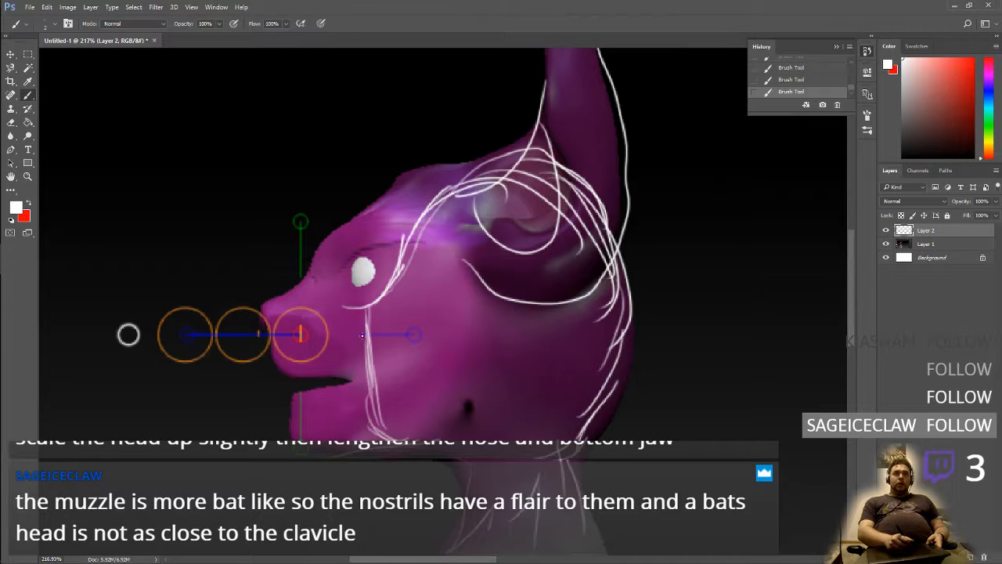
# Sketch an elongated oval over the eye and a circle behind it, and outline the skull base along the jaw
pyautogui.moveTo(362, 335)
pyautogui.mouseDown()
pyautogui.moveTo(377, 263)
pyautogui.moveTo(385, 280)
pyautogui.moveTo(454, 275)
pyautogui.moveTo(429, 265)
pyautogui.moveTo(440, 294)
pyautogui.moveTo(436, 267)
pyautogui.mouseUp()
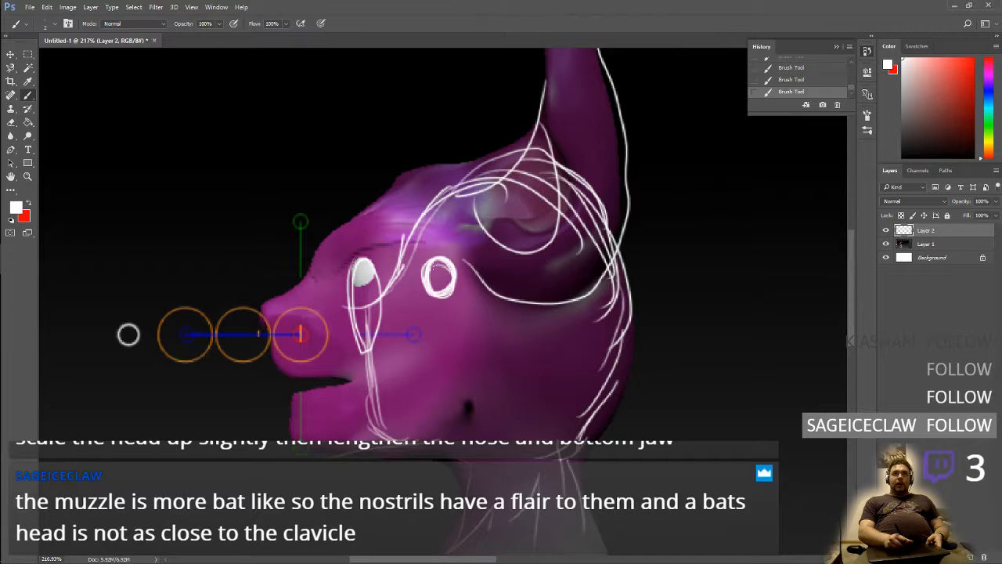
pyautogui.moveTo(497, 232); pyautogui.dragTo(526, 244)
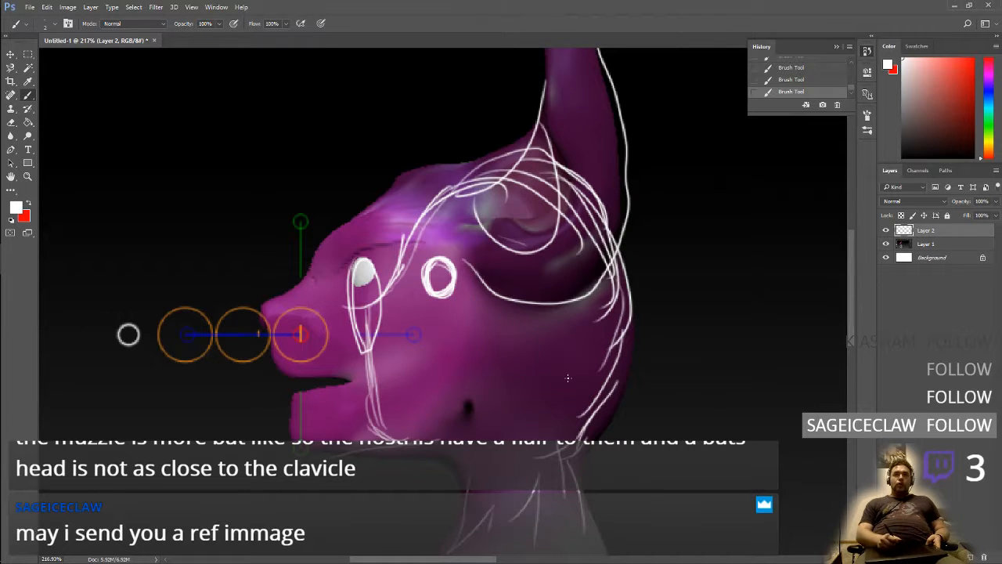
pyautogui.moveTo(617, 244)
pyautogui.mouseDown()
pyautogui.moveTo(639, 278)
pyautogui.moveTo(632, 397)
pyautogui.moveTo(549, 417)
pyautogui.moveTo(526, 398)
pyautogui.moveTo(467, 386)
pyautogui.moveTo(444, 430)
pyautogui.moveTo(418, 440)
pyautogui.moveTo(367, 416)
pyautogui.mouseUp()
pyautogui.moveTo(436, 435)
pyautogui.mouseDown()
pyautogui.moveTo(507, 379)
pyautogui.moveTo(400, 445)
pyautogui.moveTo(570, 407)
pyautogui.moveTo(553, 507)
pyautogui.mouseUp()
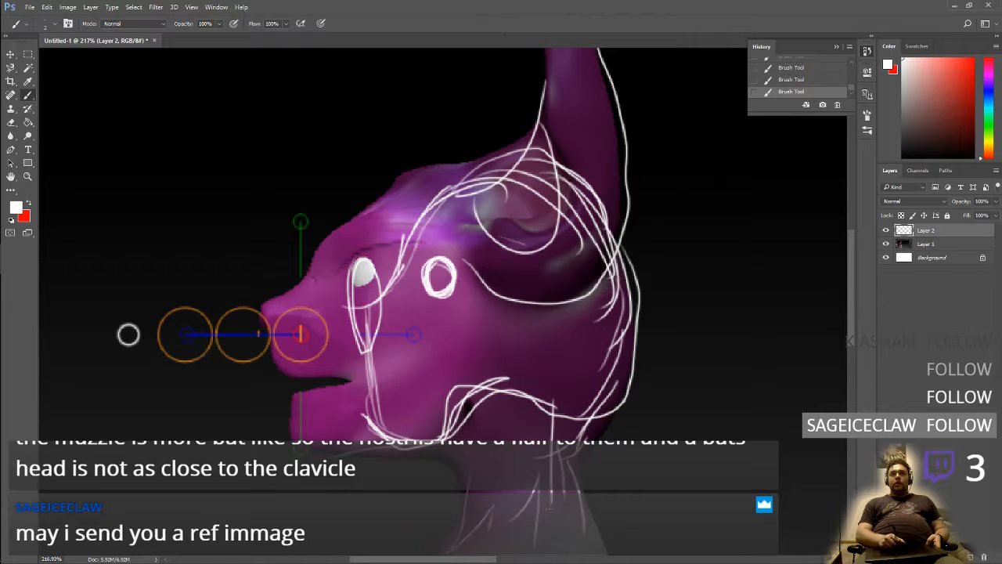
# Sketch strokes running down the neck from the back of the skull base
pyautogui.moveTo(585, 412); pyautogui.dragTo(597, 526)
pyautogui.moveTo(582, 440); pyautogui.dragTo(570, 518)
pyautogui.moveTo(549, 465)
pyautogui.mouseDown()
pyautogui.moveTo(470, 521)
pyautogui.moveTo(609, 404)
pyautogui.mouseUp()
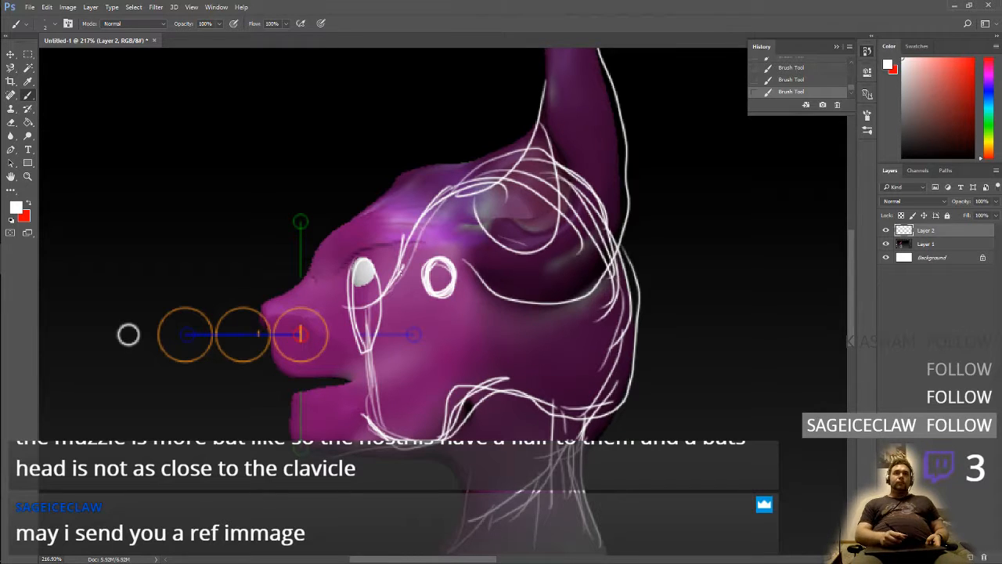
# Try to reinforce the oval around the eye, and undo the last two strokes
pyautogui.moveTo(351, 289)
pyautogui.mouseDown()
pyautogui.moveTo(380, 340)
pyautogui.moveTo(342, 317)
pyautogui.mouseUp()
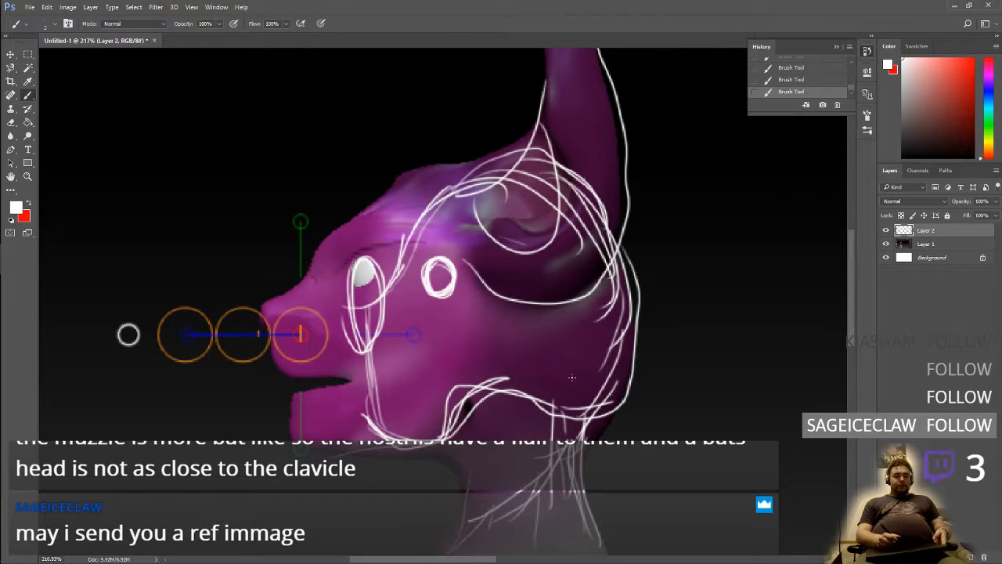
pyautogui.press('Tab')
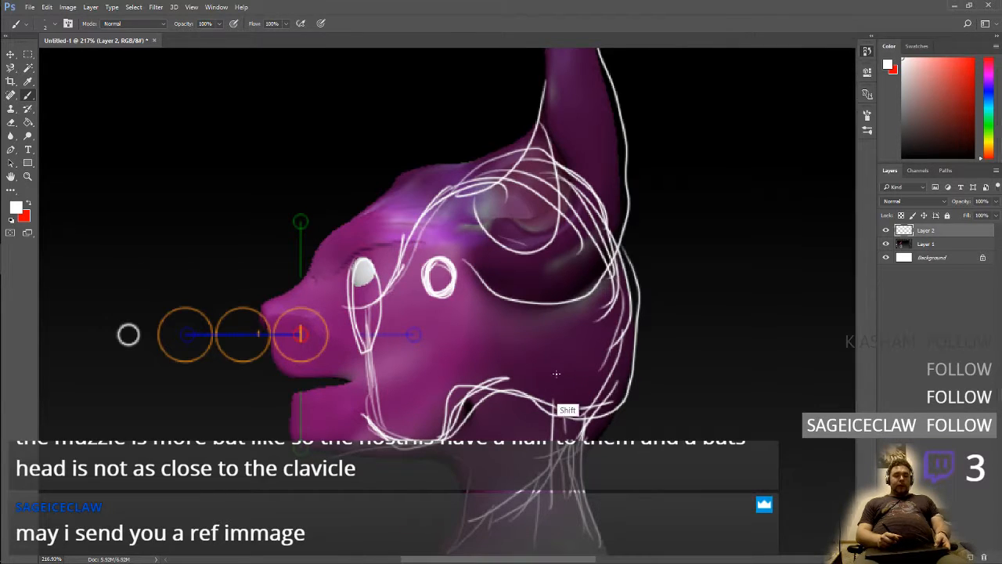
pyautogui.press('Tab')
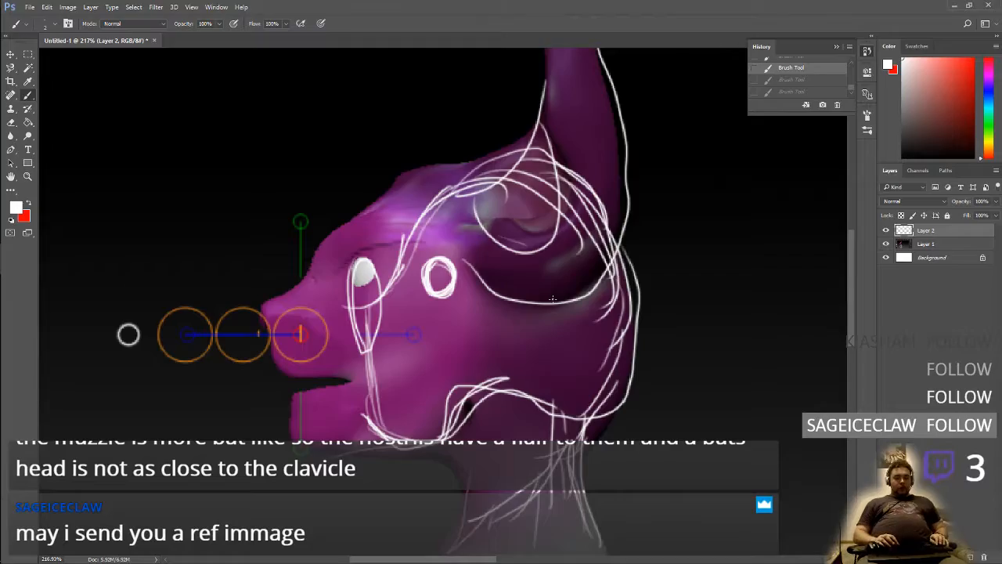
# Look through the neighbouring virtual desktops for the bat photo annotated with facial contour lines
pyautogui.press('ctrl+super+Right')
pyautogui.press('ctrl+super+Left')
pyautogui.press('ctrl+super+Left')
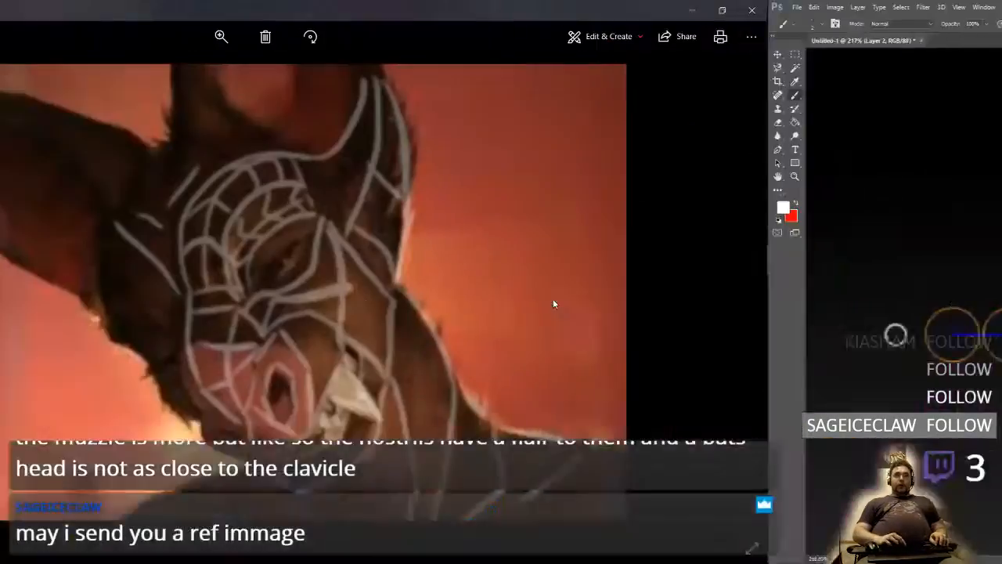
pyautogui.press('ctrl+super+Left')
pyautogui.press('ctrl+super+Right')
pyautogui.press('ctrl+super+Right')
pyautogui.press('ctrl+super+Right')
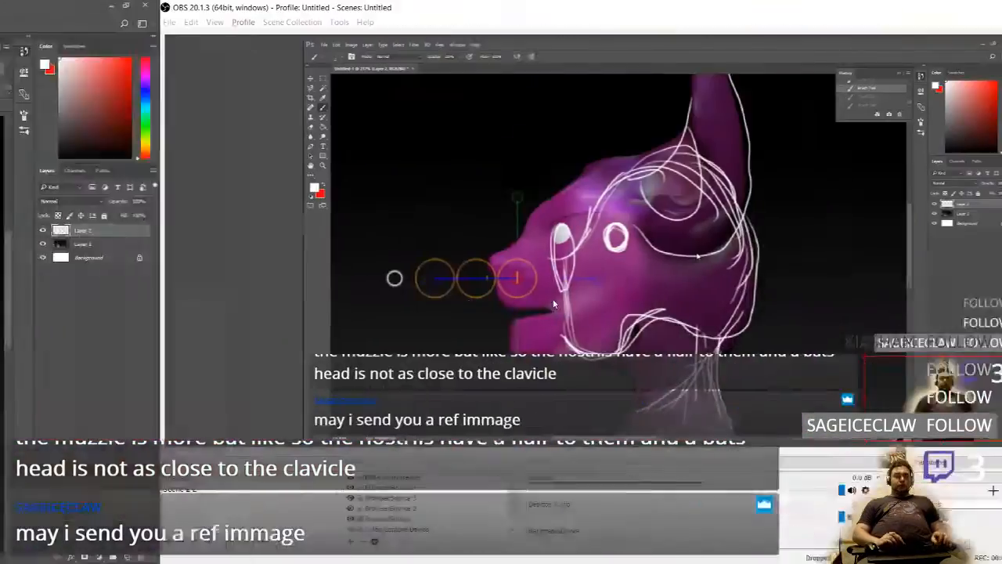
# Switch to ZBrush on Desktop 3 and frame the creature's head and shoulders from the front
pyautogui.press('super+Tab')
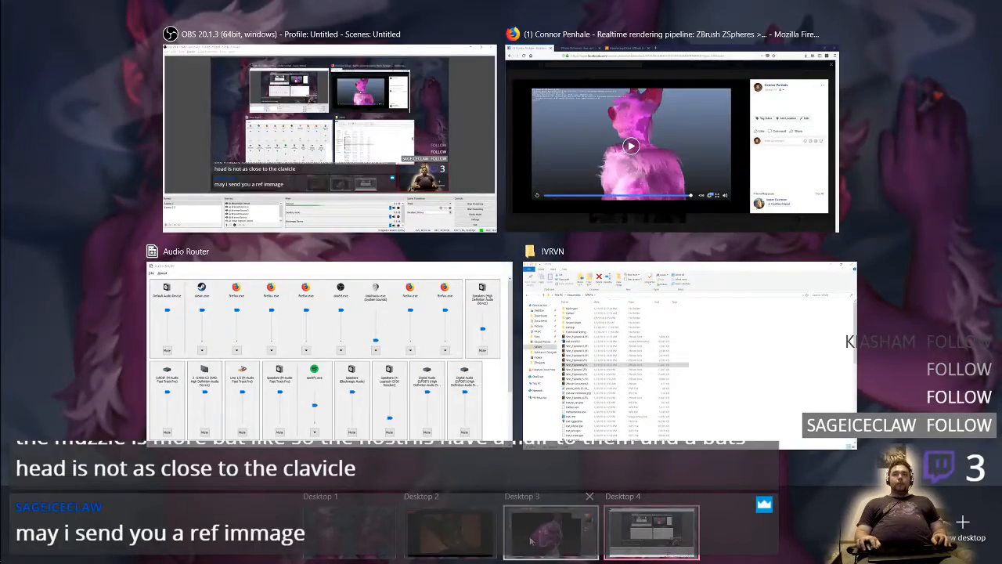
pyautogui.click(530, 541)
pyautogui.press('super+Tab')
pyautogui.click(564, 319)
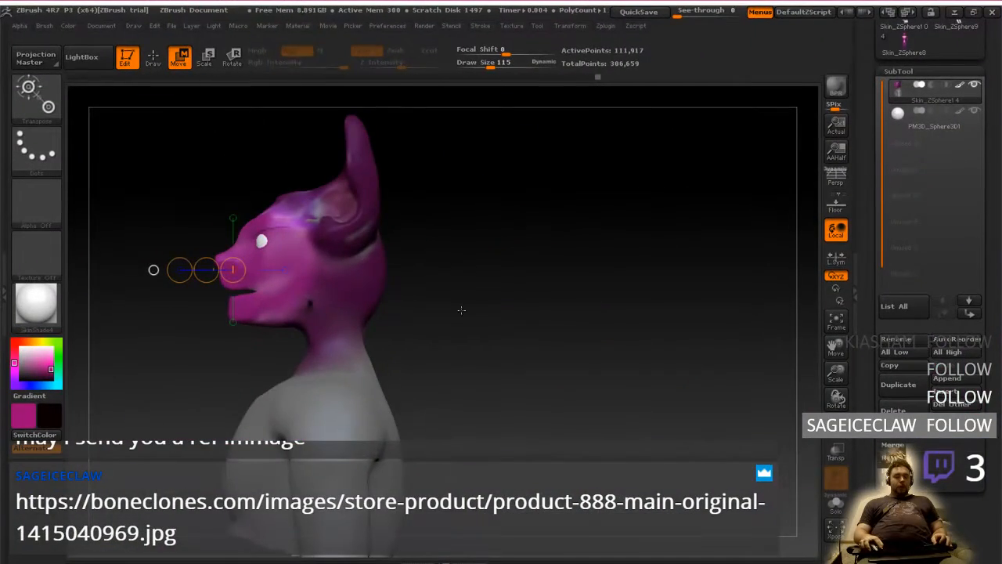
pyautogui.keyDown('shift'); pyautogui.moveTo(435, 319); pyautogui.dragTo(463, 318); pyautogui.keyUp('shift')
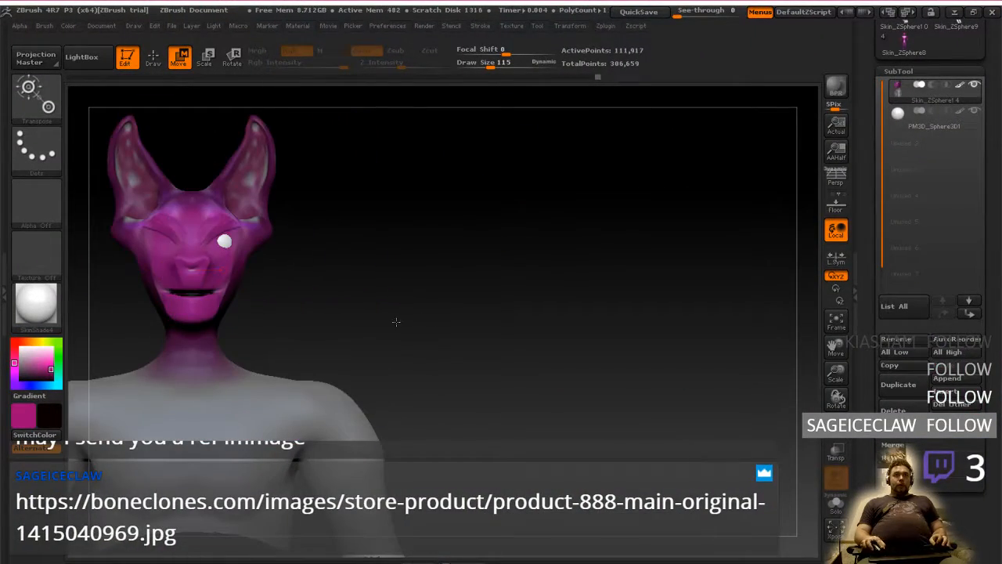
pyautogui.keyDown('alt'); pyautogui.moveTo(384, 317); pyautogui.dragTo(712, 330); pyautogui.keyUp('alt')
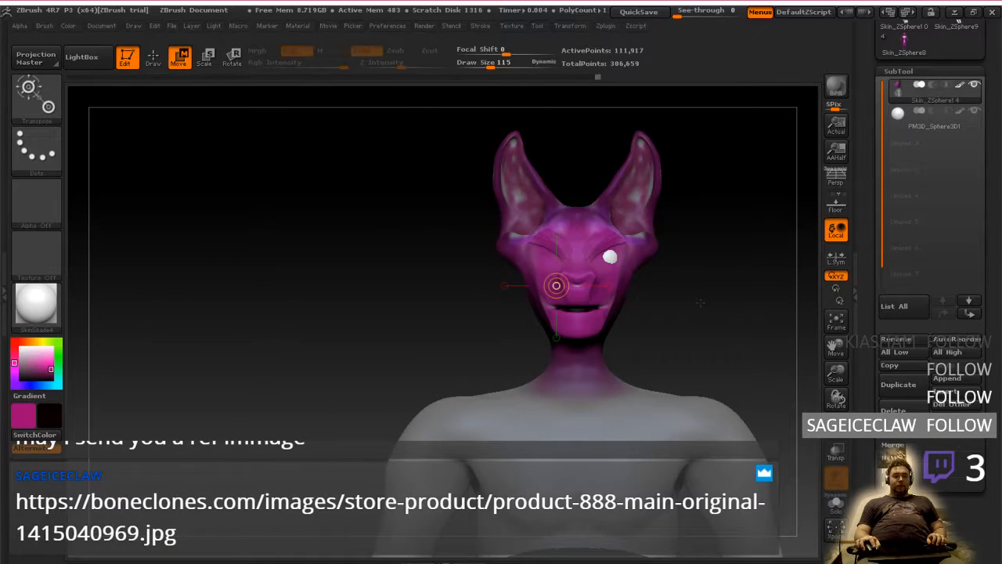
# Clear the mask, return to Draw mode and unhide the rest of the body, accepting the removal of the newer undo history entries
pyautogui.hotkey('ctrl', 'd')
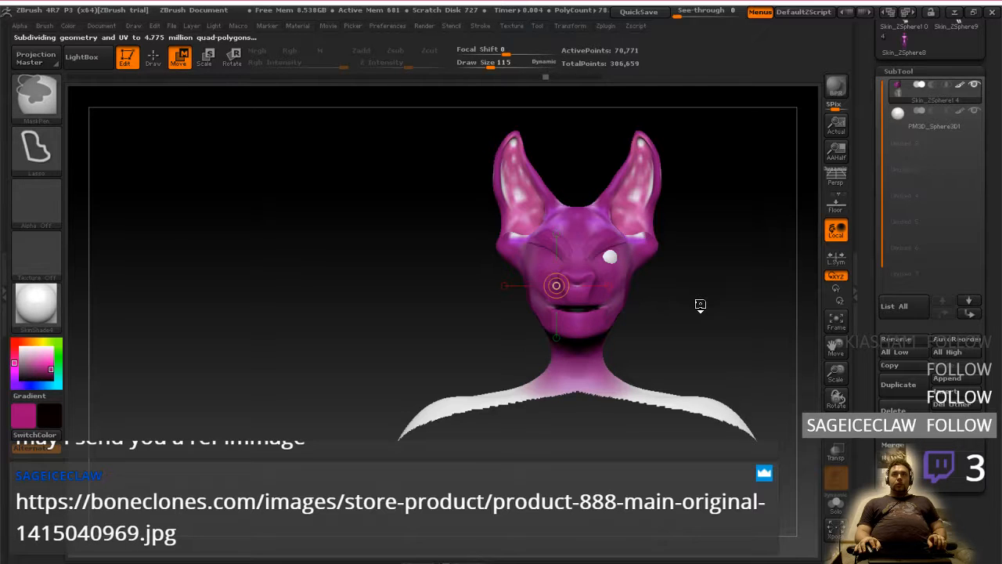
pyautogui.moveTo(700, 304)
pyautogui.mouseDown()
pyautogui.moveTo(725, 313)
pyautogui.moveTo(672, 307)
pyautogui.mouseUp()
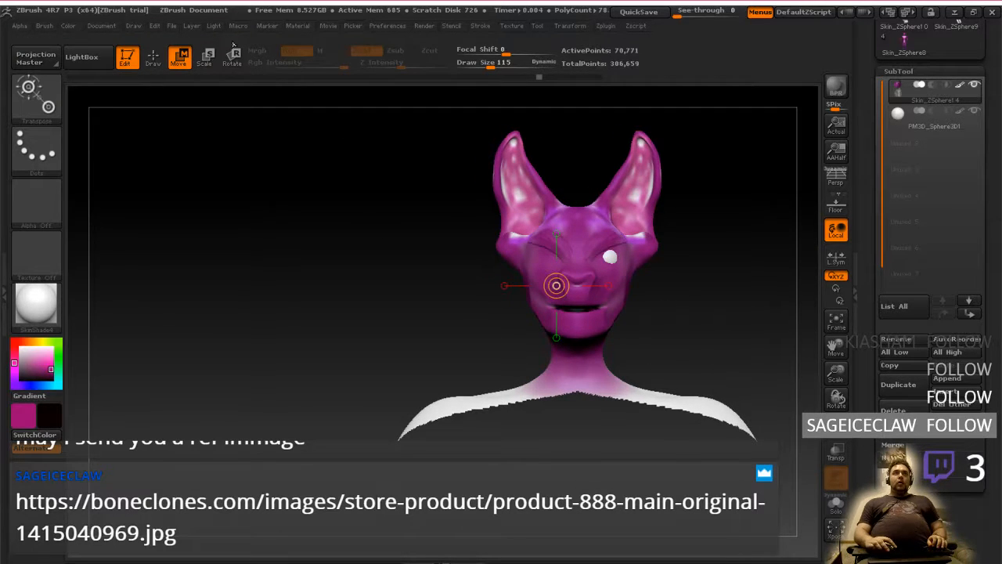
pyautogui.press('q')
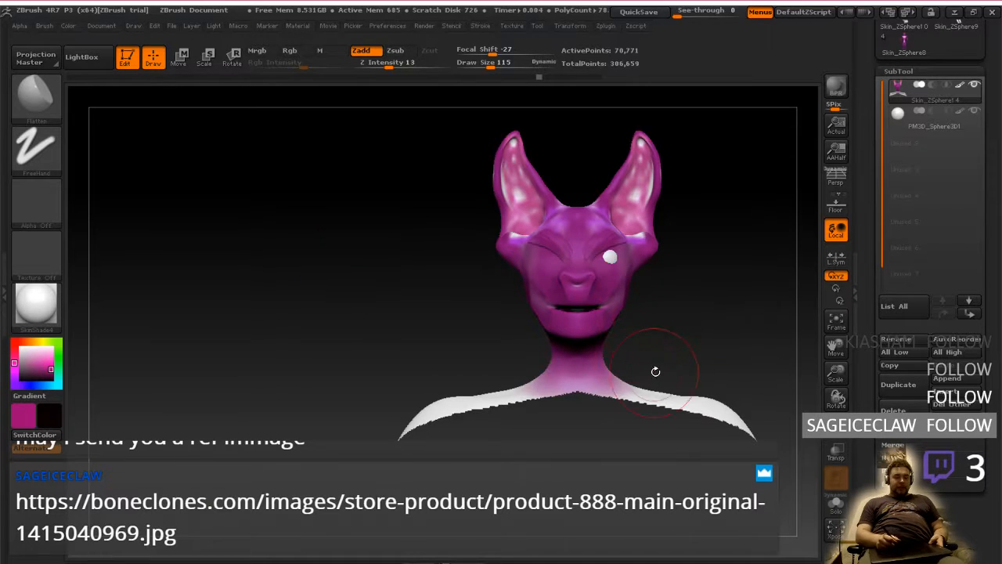
pyautogui.keyDown('alt'); pyautogui.moveTo(688, 351); pyautogui.dragTo(710, 354); pyautogui.keyUp('alt')
pyautogui.press('ctrl')
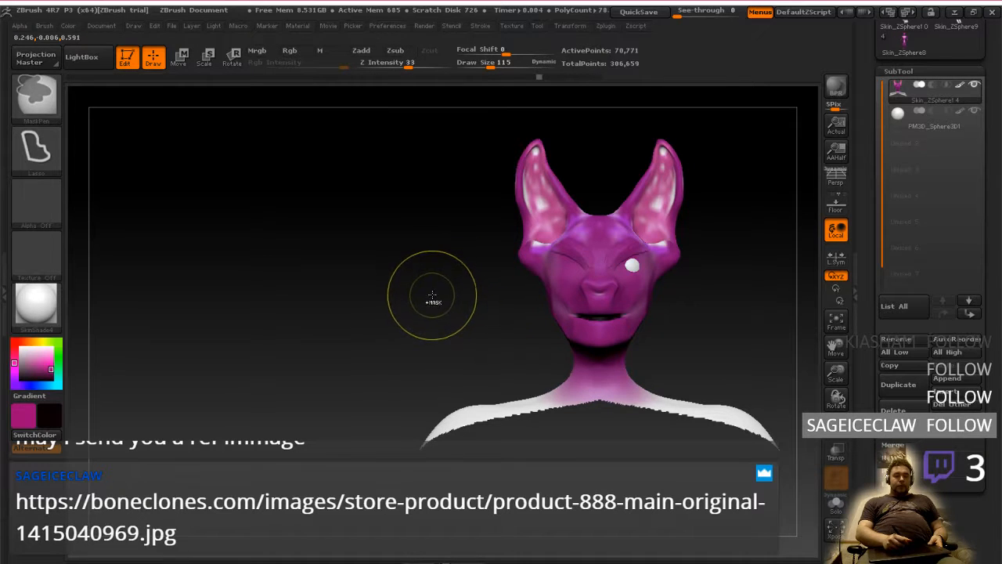
pyautogui.press('shift')
pyautogui.moveTo(412, 280)
pyautogui.keyDown('ctrl'); pyautogui.keyDown('shift'); pyautogui.mouseDown()
pyautogui.moveTo(773, 180)
pyautogui.moveTo(426, 523)
pyautogui.moveTo(340, 239)
pyautogui.mouseUp(); pyautogui.keyUp('shift'); pyautogui.keyUp('ctrl')
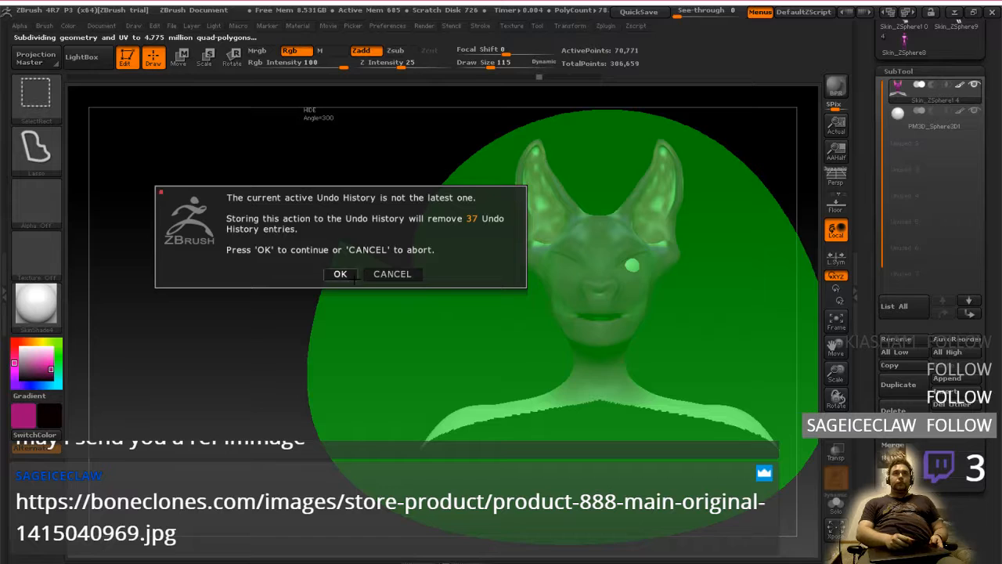
pyautogui.click(341, 274)
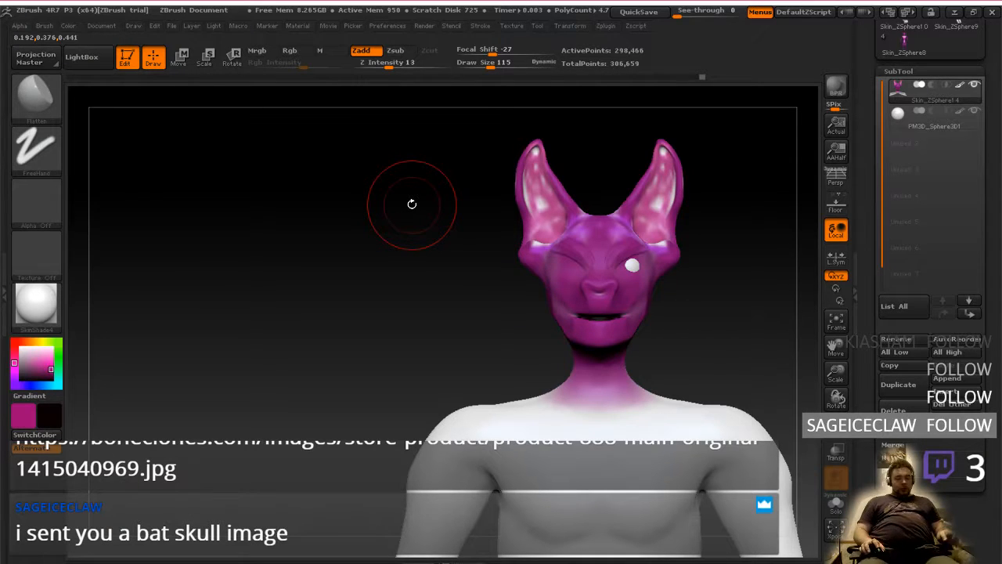
# Capture the viewport region showing the front view of the head and torso, and copy it to the clipboard
pyautogui.press('Print')
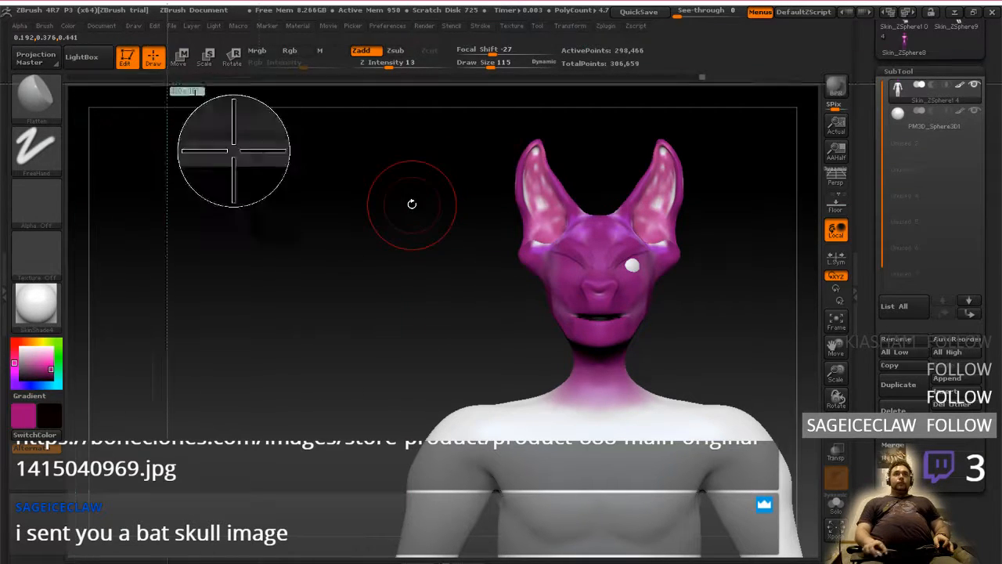
pyautogui.moveTo(381, 122)
pyautogui.mouseDown()
pyautogui.moveTo(682, 436)
pyautogui.moveTo(801, 526)
pyautogui.moveTo(816, 558)
pyautogui.mouseUp()
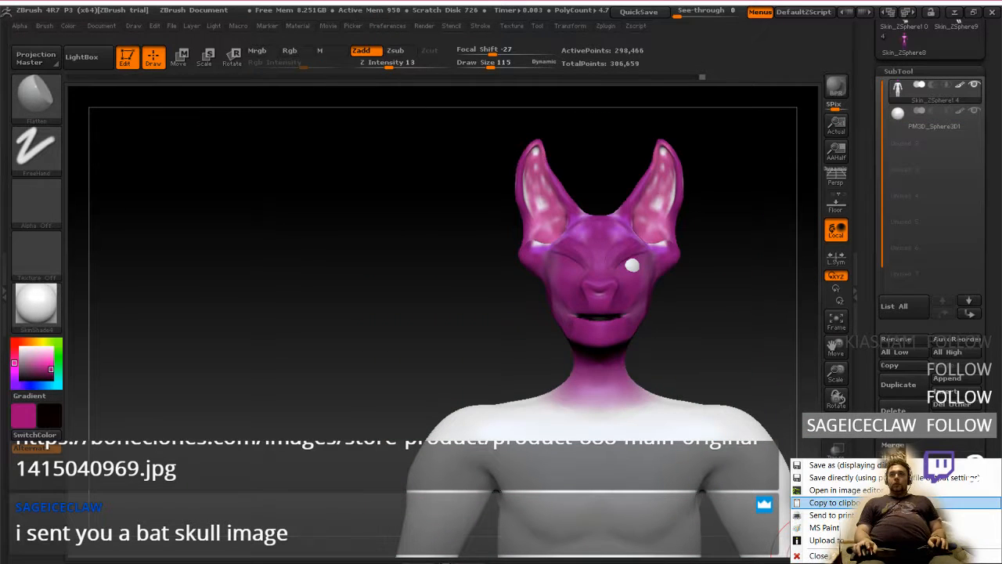
pyautogui.click(830, 501)
# Switch to the Photoshop sketch, paste the front-view capture and place it beside the side profile
pyautogui.hotkey('alt', 'Tab')
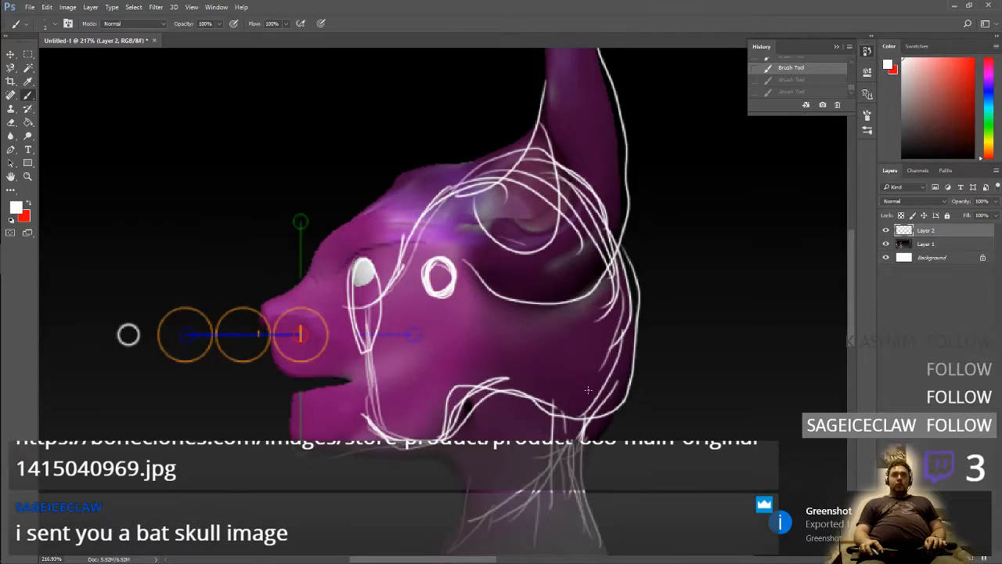
pyautogui.hscroll(3, 604, 406)
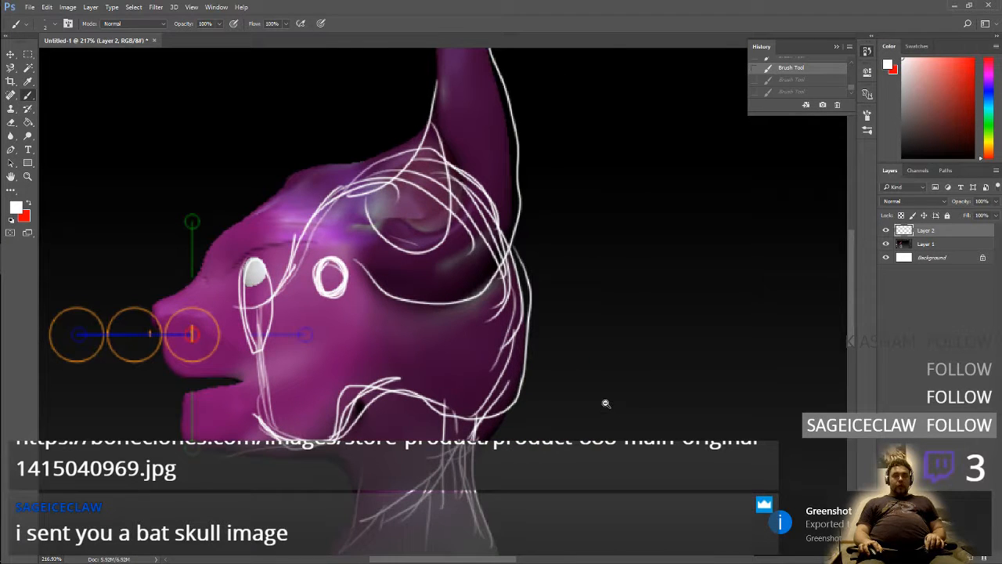
pyautogui.keyDown('alt'); pyautogui.click(605, 403); pyautogui.keyUp('alt')
pyautogui.keyDown('alt'); pyautogui.click(605, 404); pyautogui.keyUp('alt')
pyautogui.keyDown('alt'); pyautogui.click(610, 403); pyautogui.keyUp('alt')
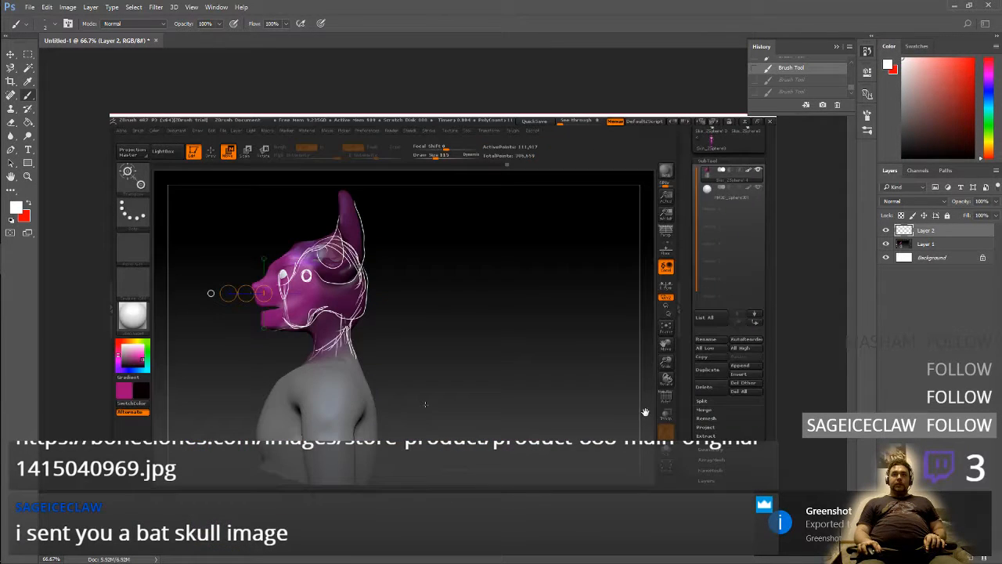
pyautogui.hotkey('ctrl', 'v')
pyautogui.press('v')
pyautogui.moveTo(461, 347); pyautogui.dragTo(524, 371)
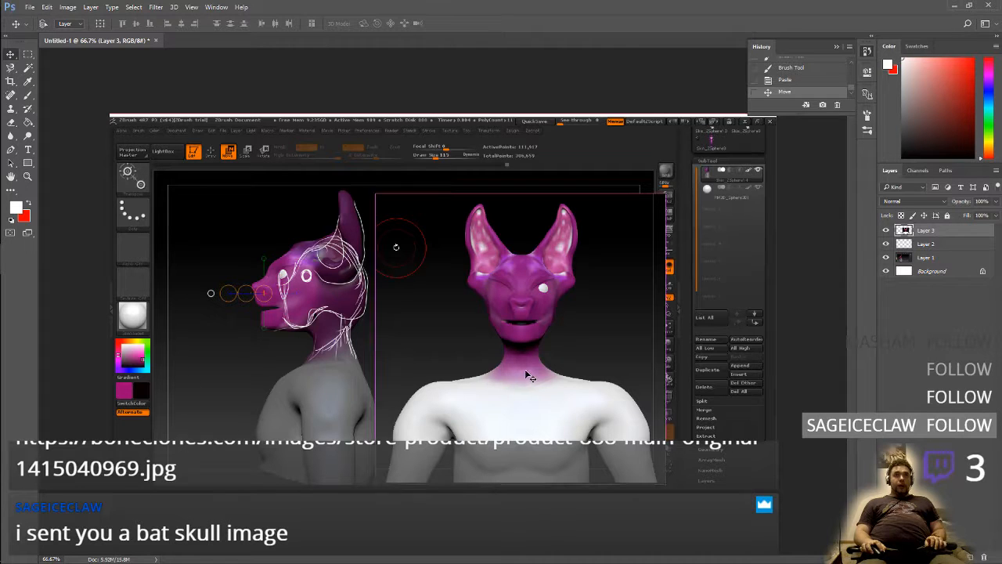
# Save the document as a PSD named "anantomy study" in the IVRVN folder inside Documents, with Maximize Compatibility on
pyautogui.hotkey('ctrl', 's')
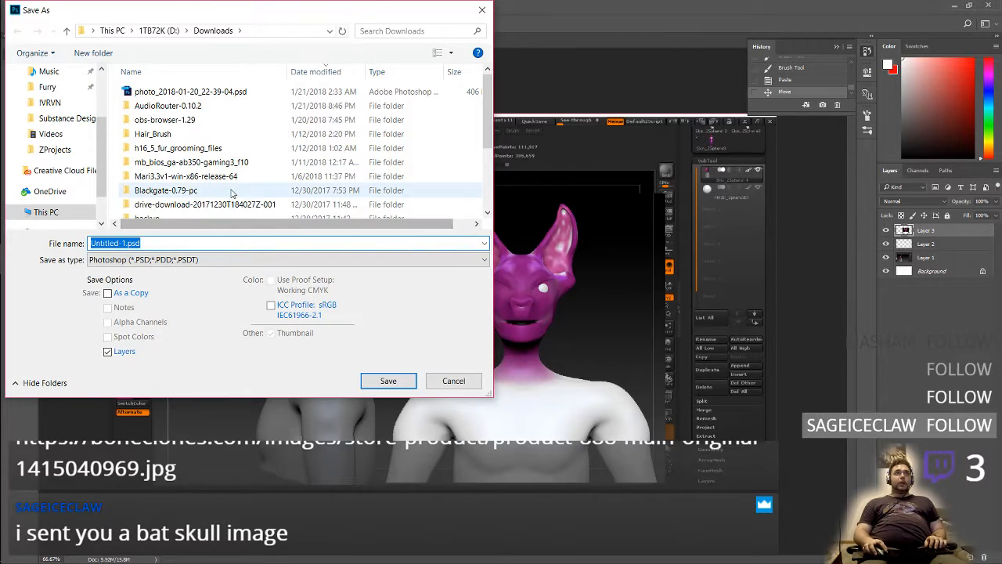
pyautogui.click(47, 72)
pyautogui.click(50, 72)
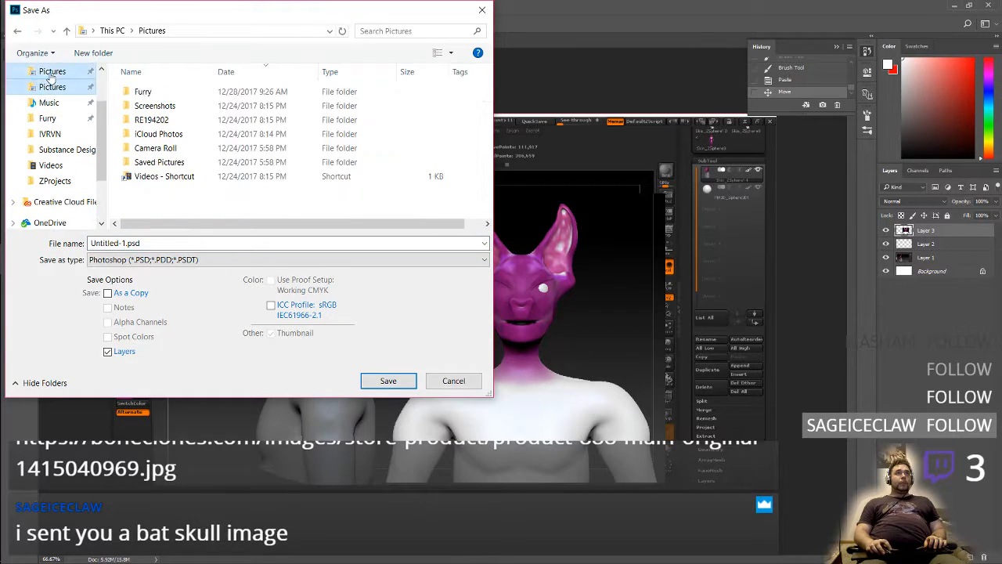
pyautogui.scroll(1, 47, 74)
pyautogui.click(48, 72)
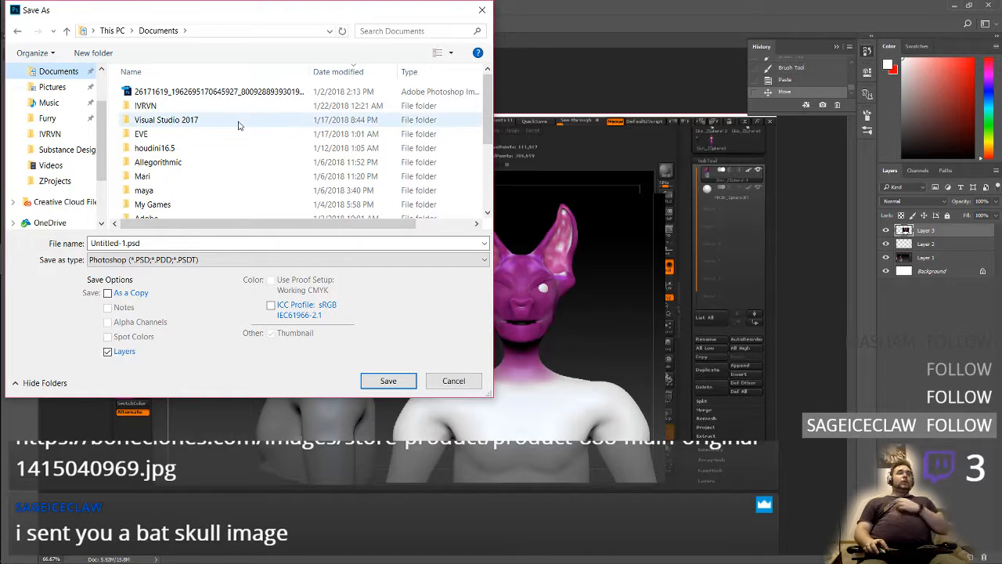
pyautogui.click(49, 134)
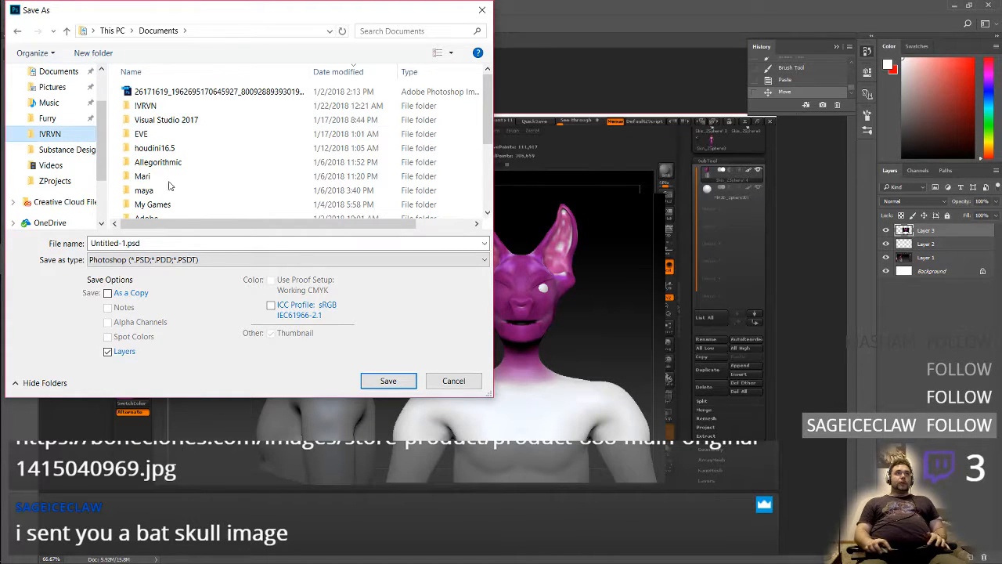
pyautogui.click(176, 243)
pyautogui.hotkey('ctrl', 'a')
pyautogui.write('ana')
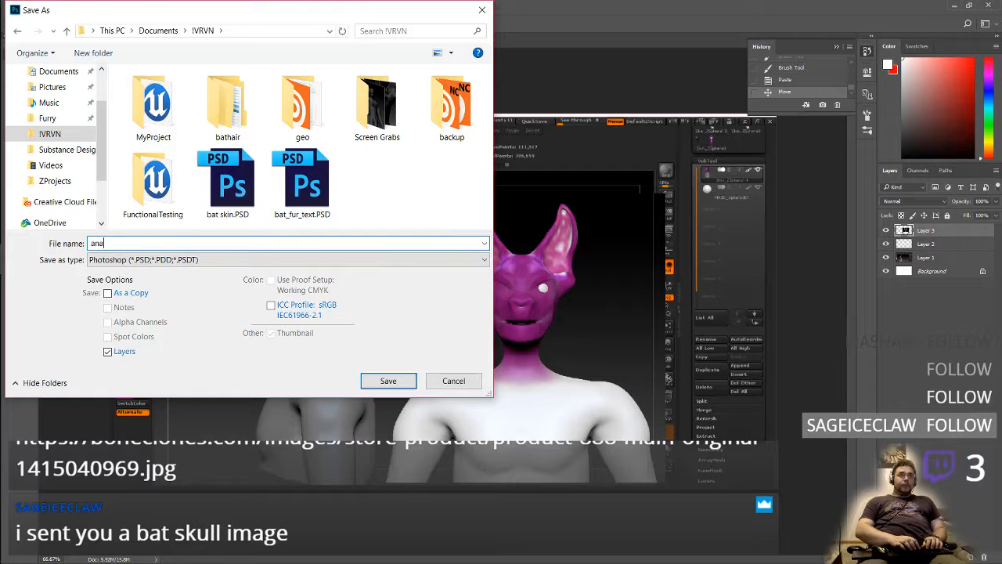
pyautogui.write('ntomy s')
pyautogui.press('Return')
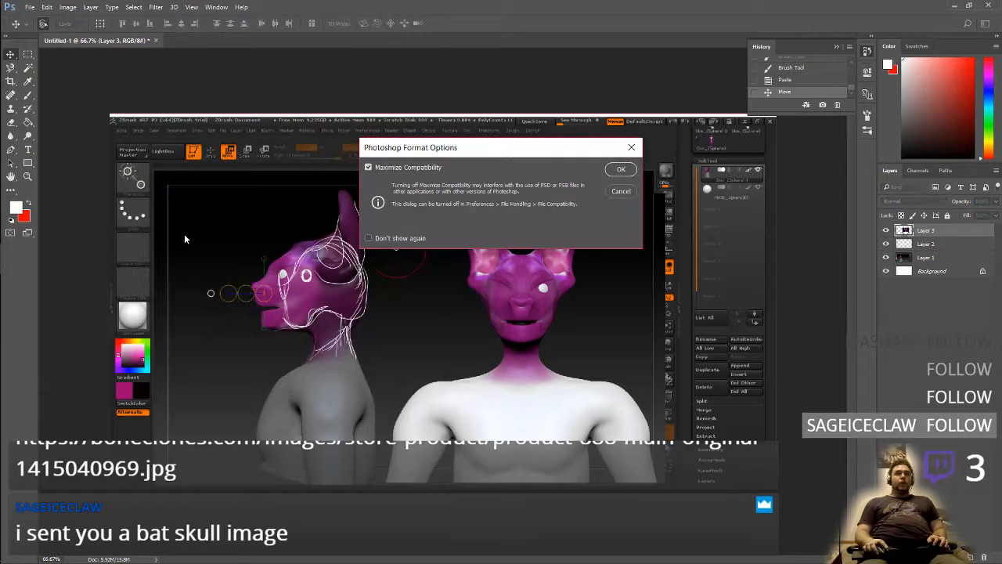
pyautogui.click(619, 171)
# Switch to the Firefox window holding the ZBrush Docs page and load Twitch in a new tab
pyautogui.hotkey('alt', 'Tab')
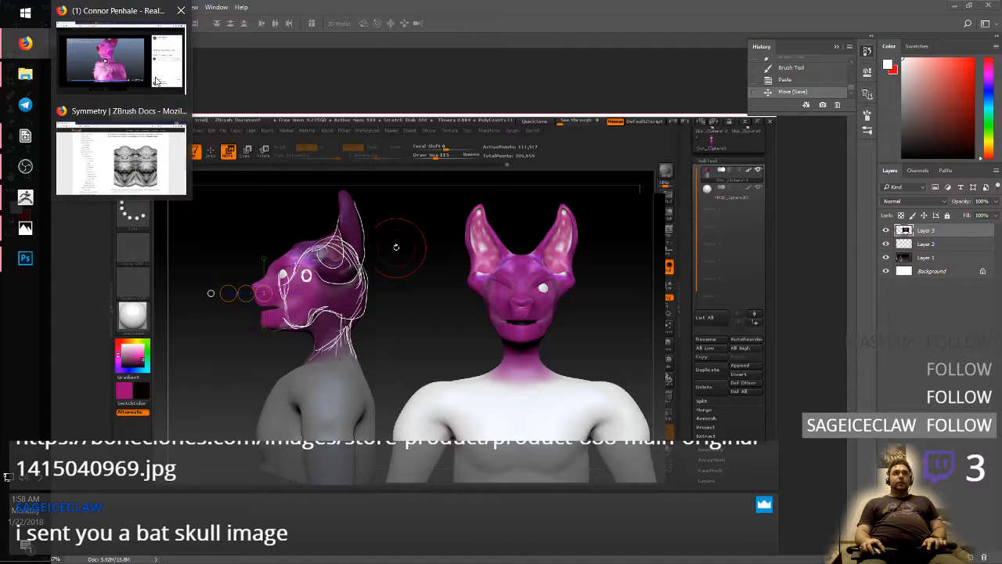
pyautogui.click(136, 122)
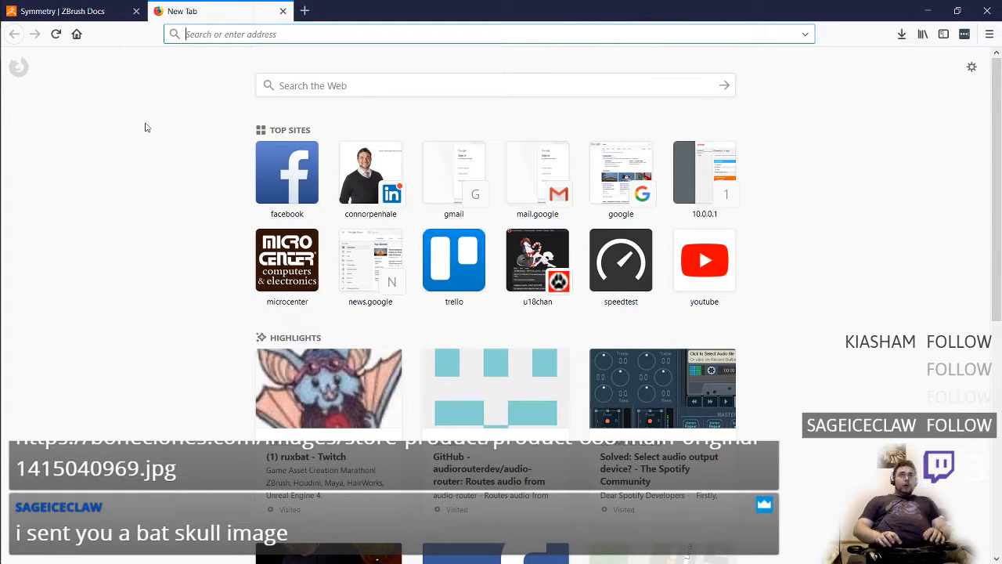
pyautogui.write('google.com/')
pyautogui.press('Return')
pyautogui.hotkey('ctrl', 'w')
pyautogui.hotkey('ctrl', 't')
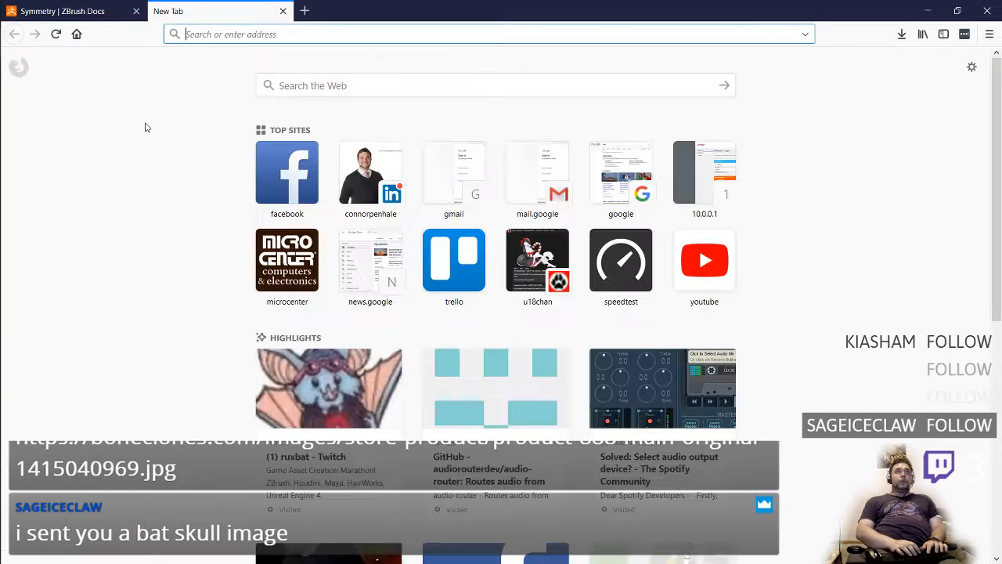
pyautogui.write('twitch.tv')
pyautogui.press('Return')
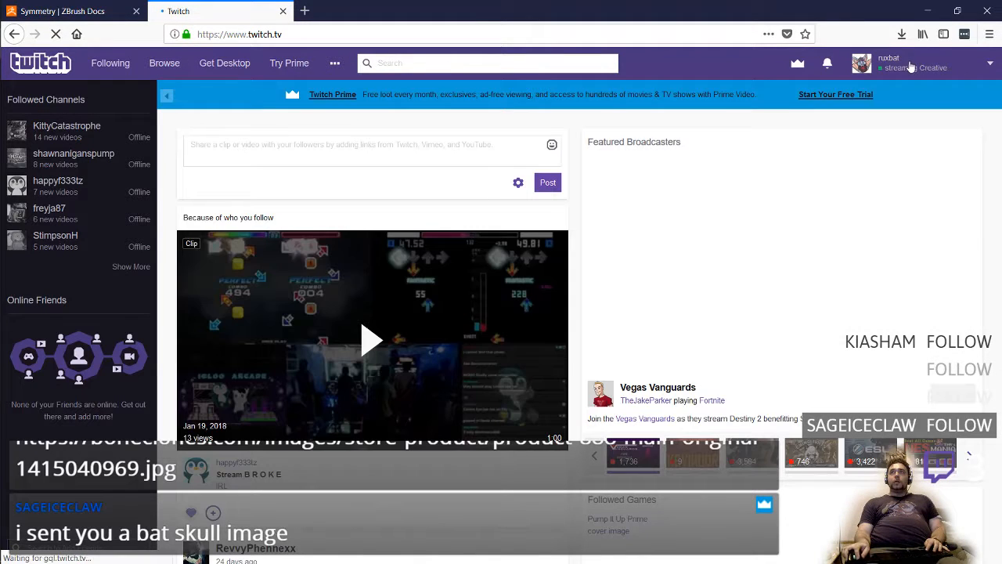
# Go to the channel's Twitch dashboard and open the boneclones.com skull image link posted in its chat
pyautogui.click(889, 62)
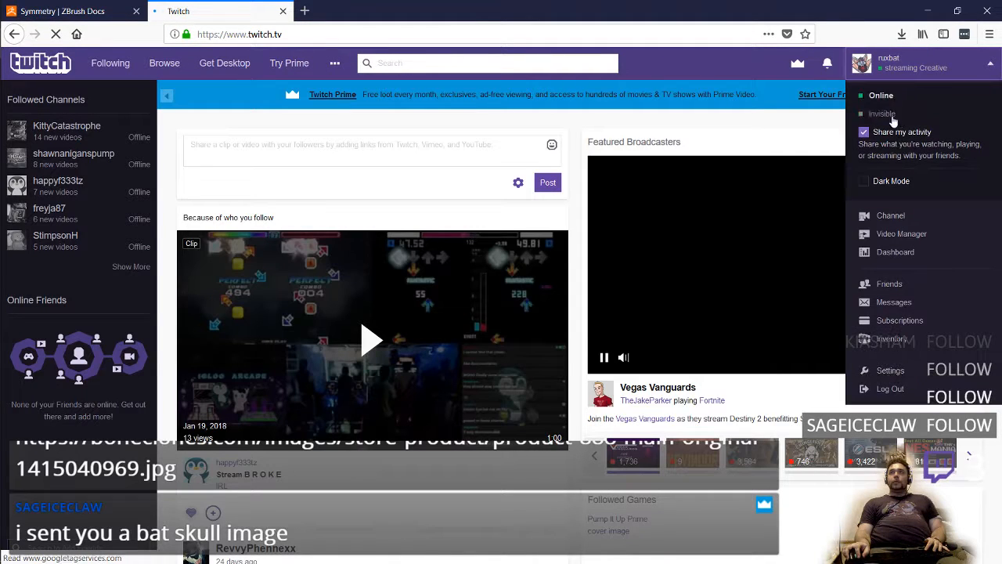
pyautogui.click(901, 252)
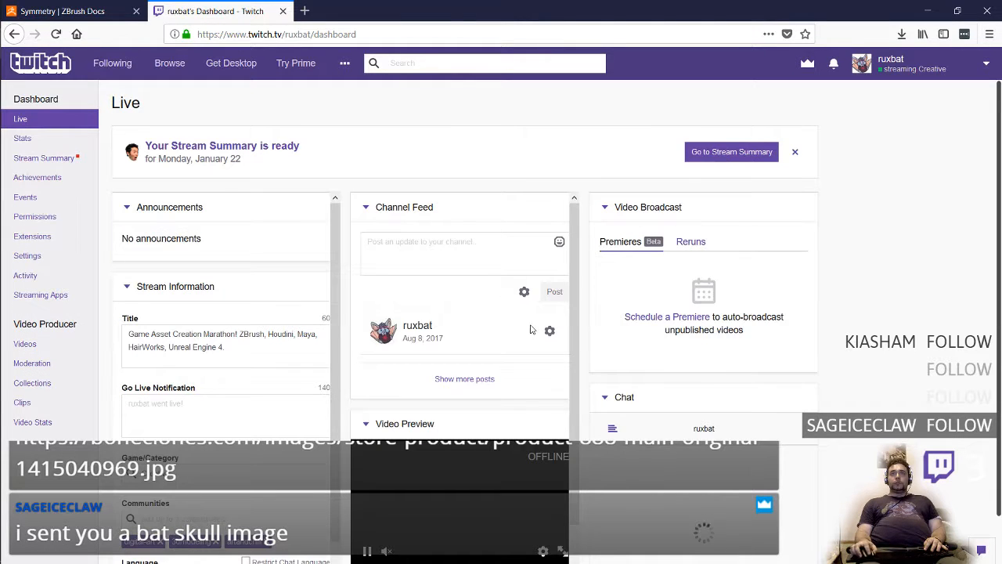
pyautogui.scroll(-3, 577, 333)
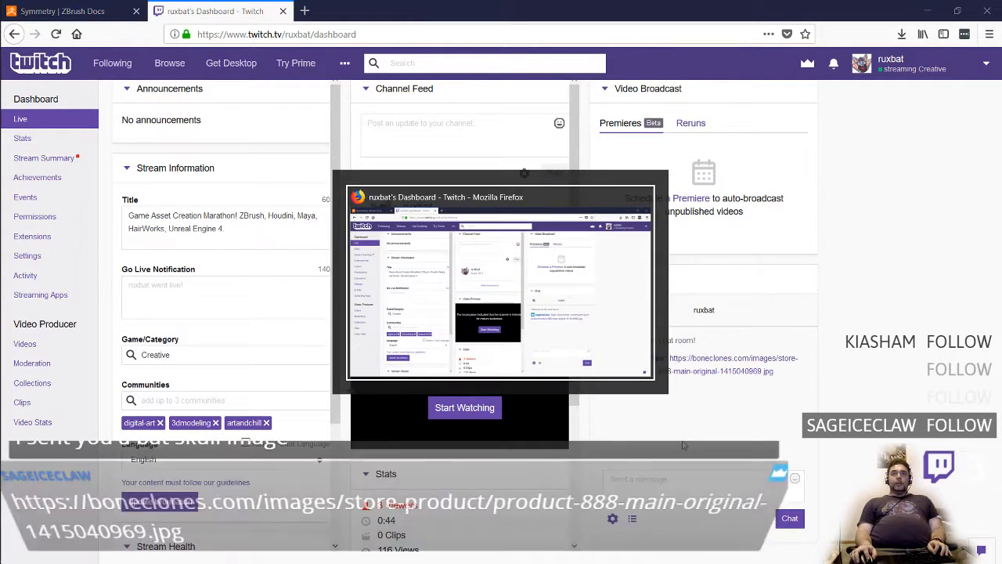
pyautogui.click(692, 373)
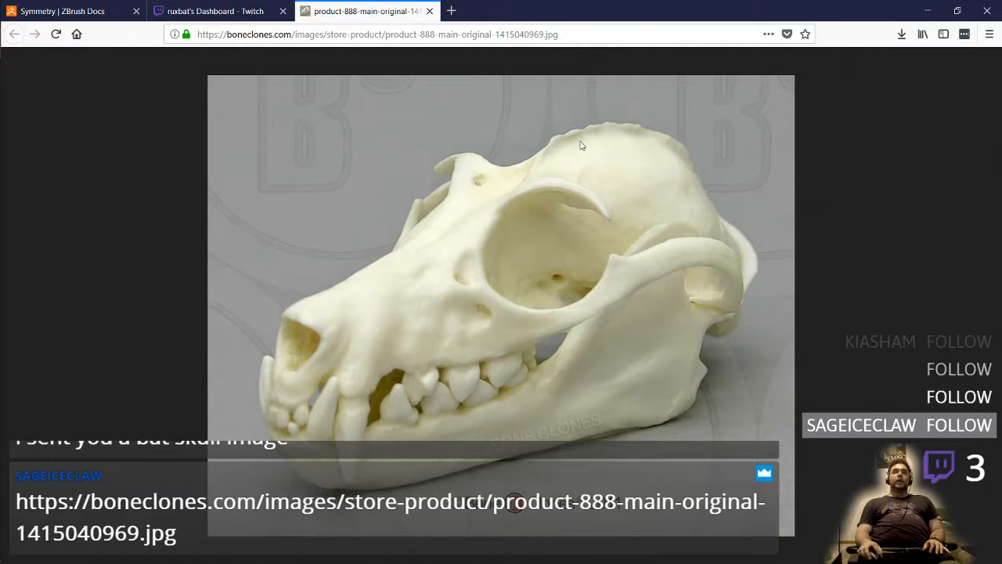
# Close the Twitch dashboard tab and copy the bat skull image to the clipboard
pyautogui.middleClick(243, 9)
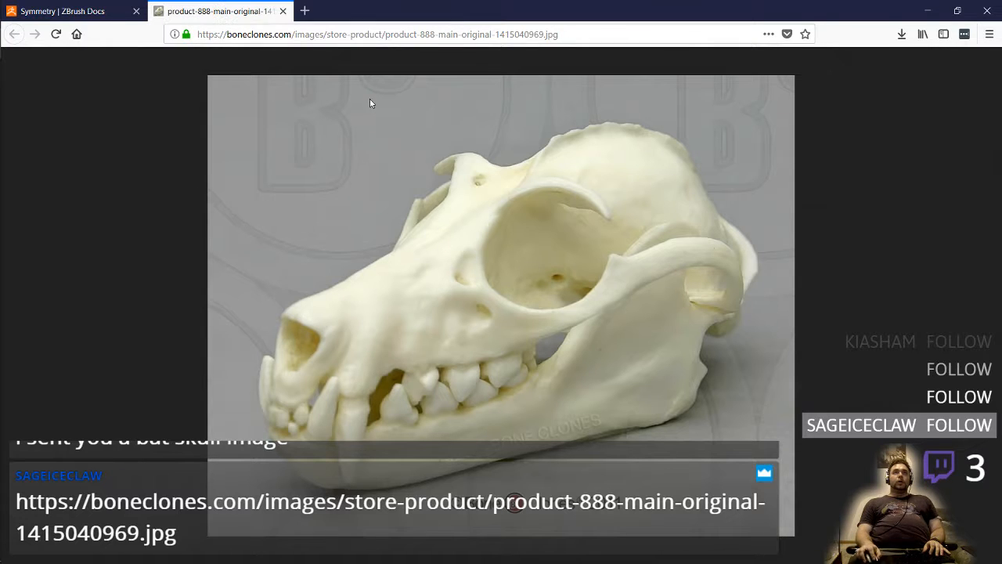
pyautogui.rightClick(408, 246)
pyautogui.click(339, 265)
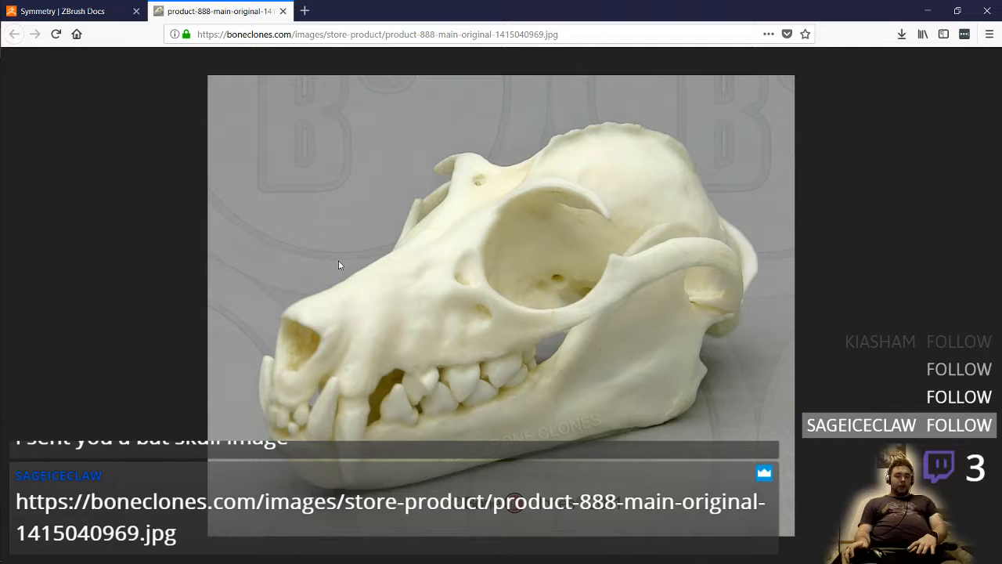
pyautogui.rightClick(368, 264)
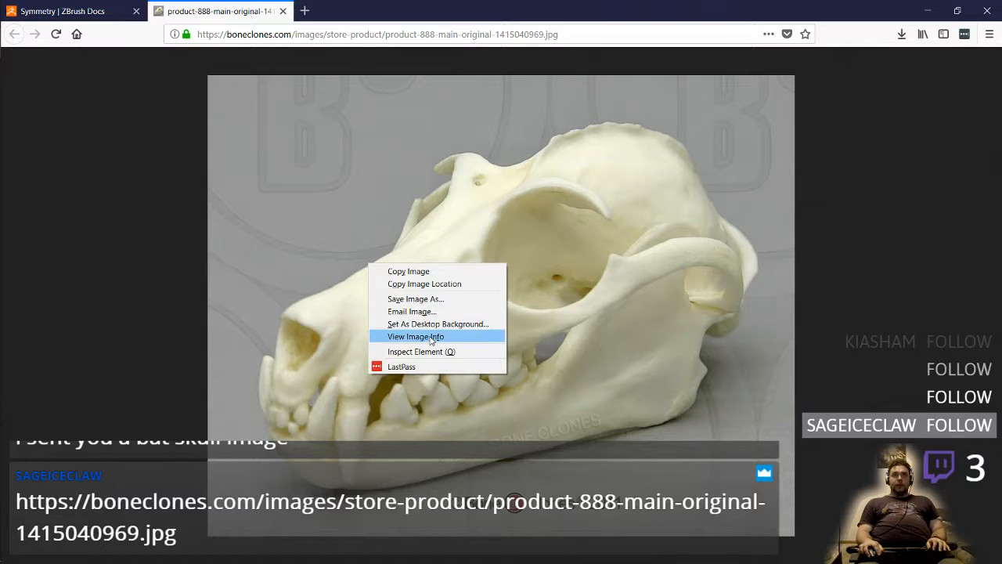
pyautogui.click(462, 271)
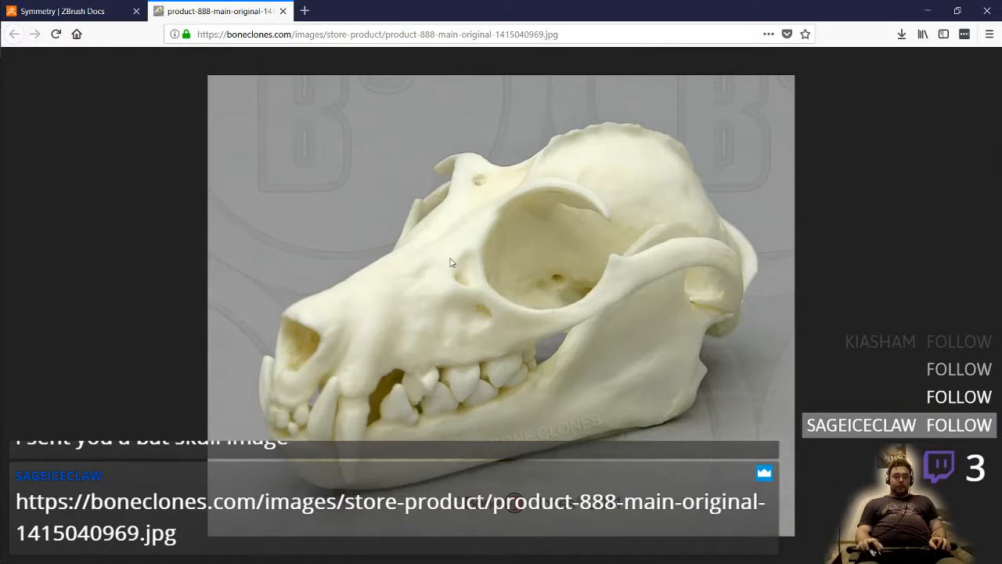
# Switch back to Photoshop, paste the skull image onto a new layer and position it beside the side profile, over the front view
pyautogui.press('super+Tab')
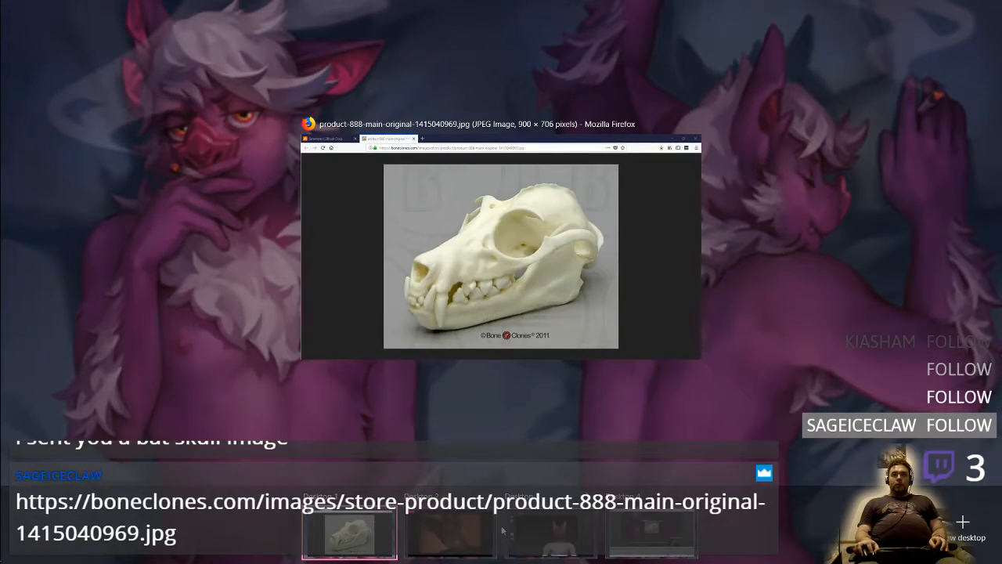
pyautogui.moveTo(540, 531)
pyautogui.click(391, 291)
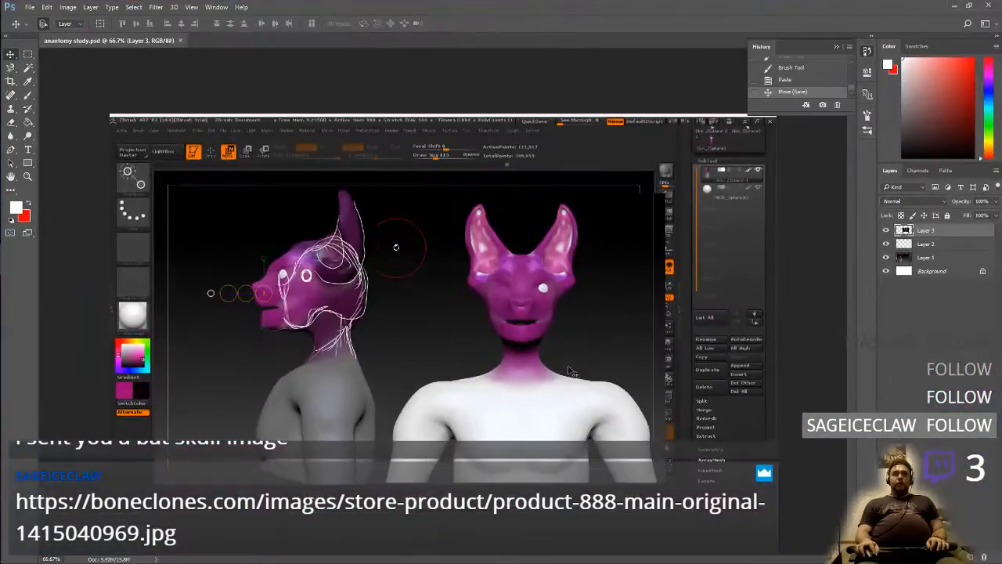
pyautogui.click(977, 556)
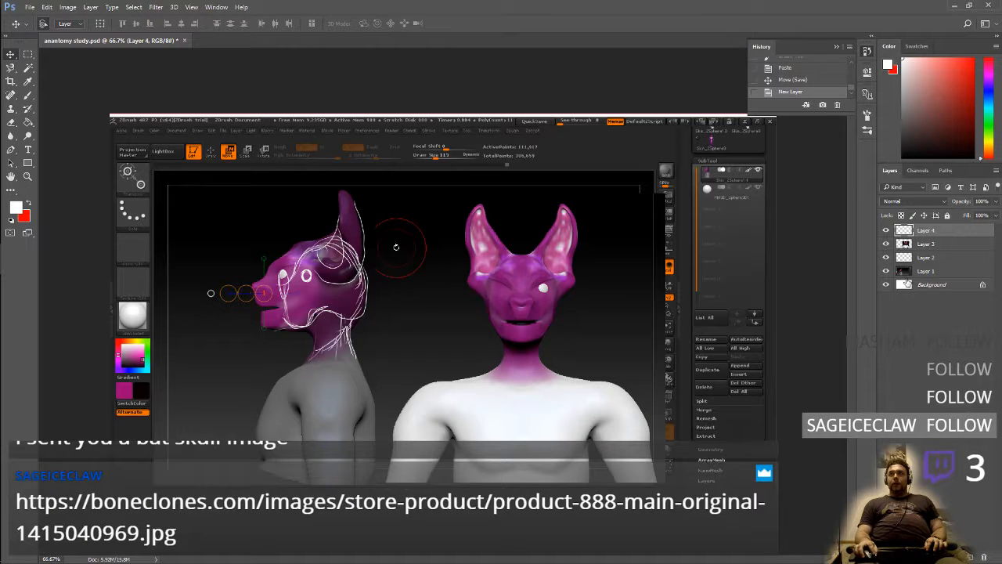
pyautogui.hotkey('ctrl', 'v')
pyautogui.moveTo(487, 317); pyautogui.dragTo(287, 211)
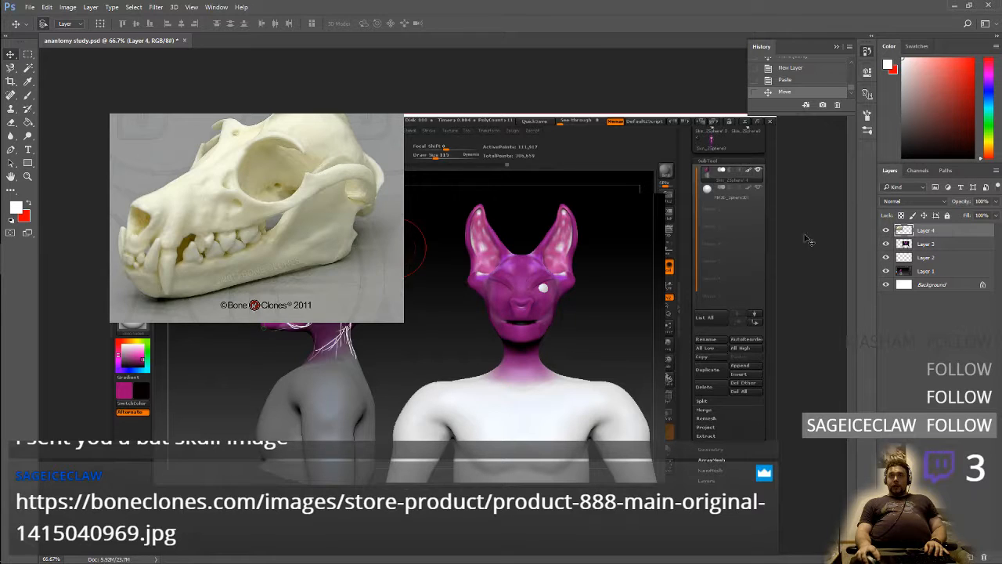
pyautogui.moveTo(235, 227); pyautogui.dragTo(495, 315)
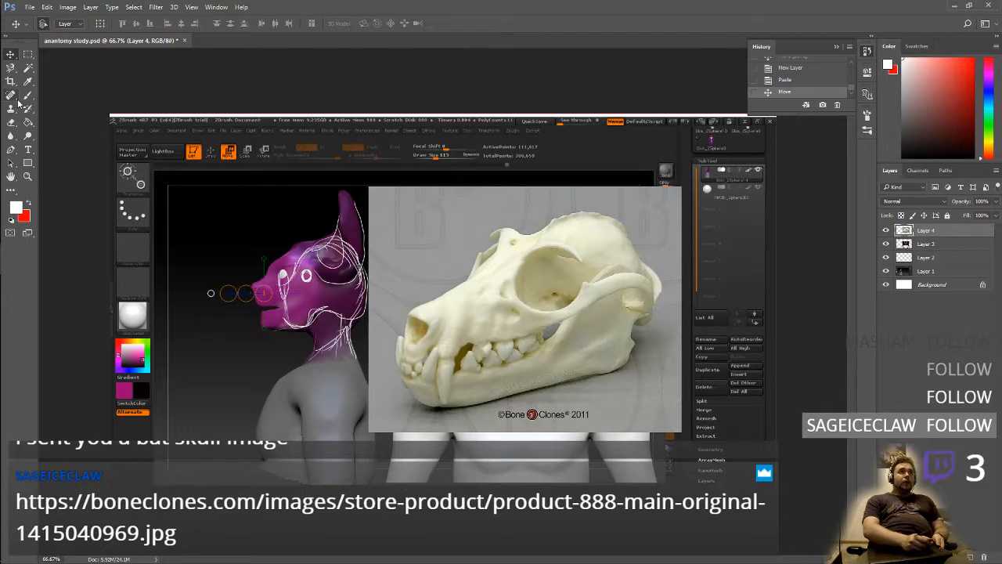
# Cut away the bat skull image's grey background by outlining the skull with the Magnetic Lasso and inverting the selection
pyautogui.click(11, 68)
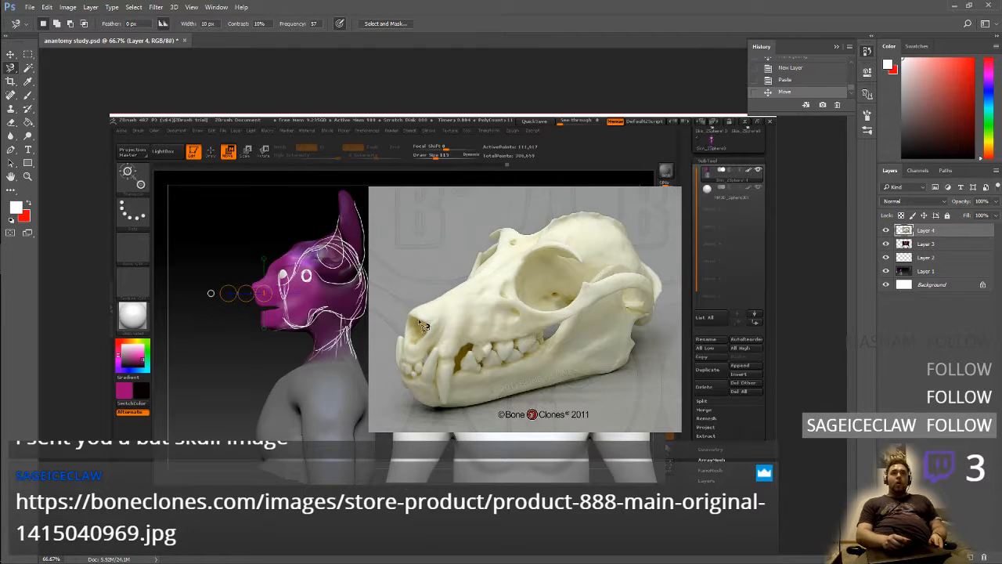
pyautogui.click(415, 304)
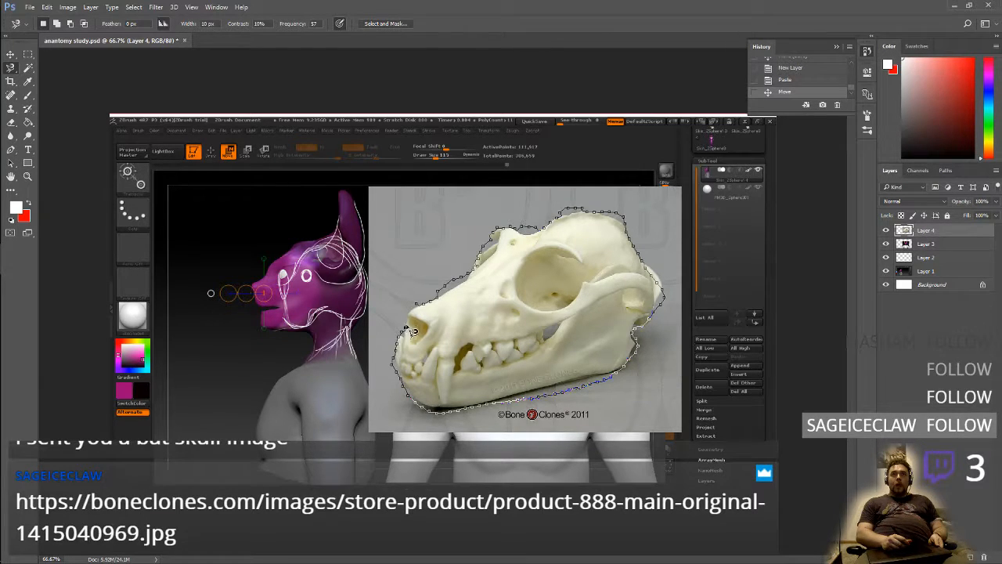
pyautogui.doubleClick(429, 288)
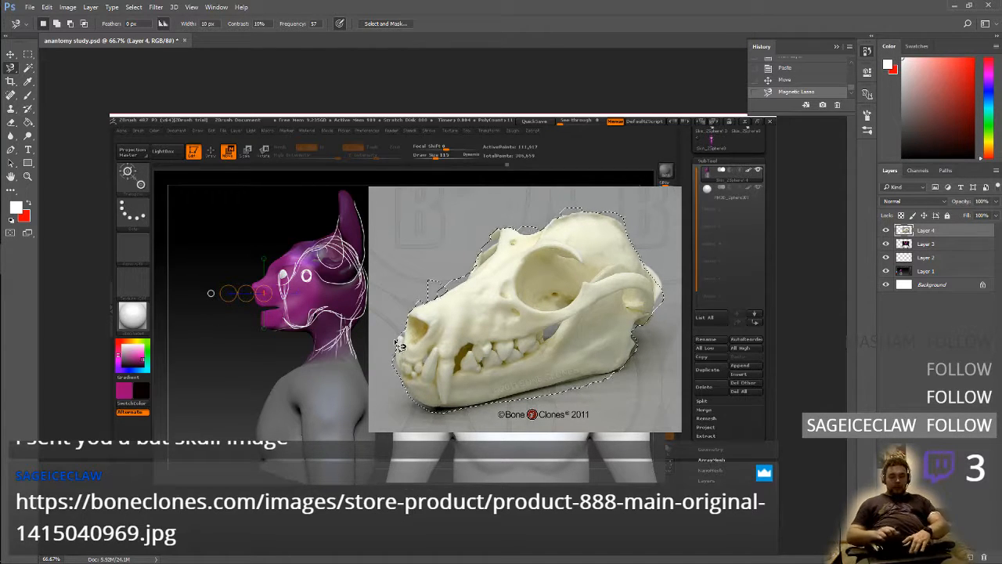
pyautogui.hotkey('ctrl', 'shift', 'i')
pyautogui.hotkey('ctrl', 'x')
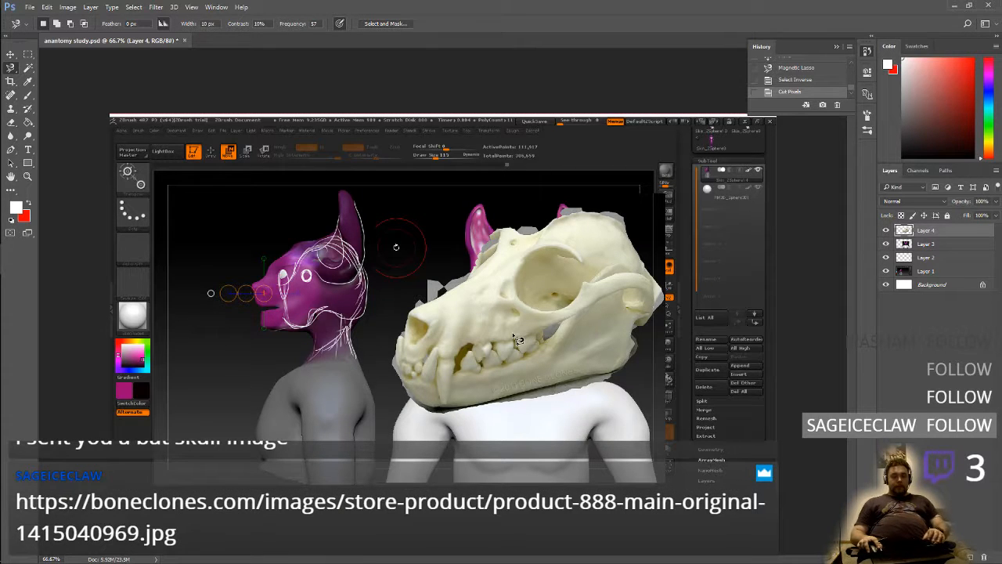
# Move the cut-out skull up and away from the front view, and toggle Layer 4's visibility off and back on
pyautogui.press('v')
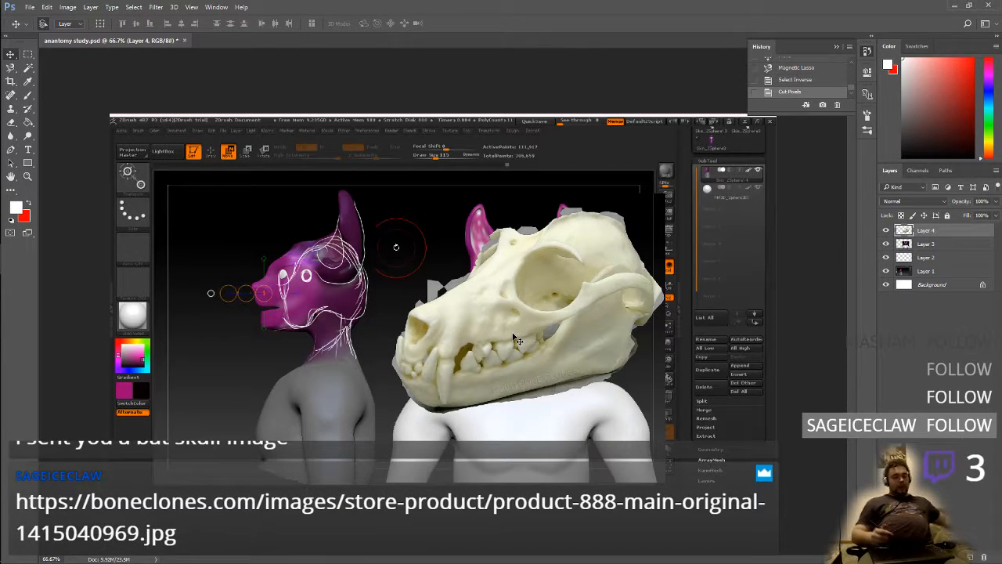
pyautogui.moveTo(580, 357); pyautogui.dragTo(692, 276)
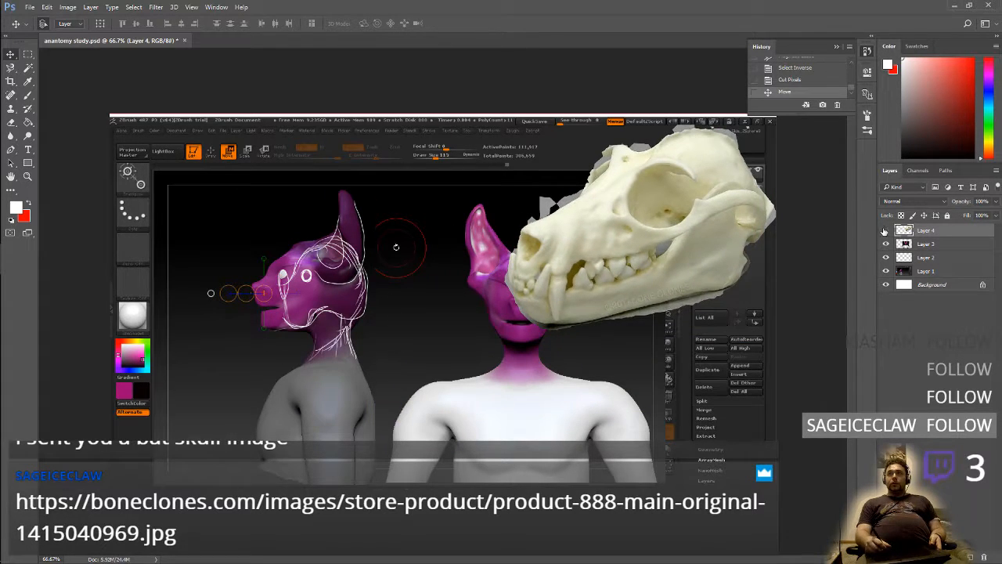
pyautogui.click(885, 230)
pyautogui.click(886, 230)
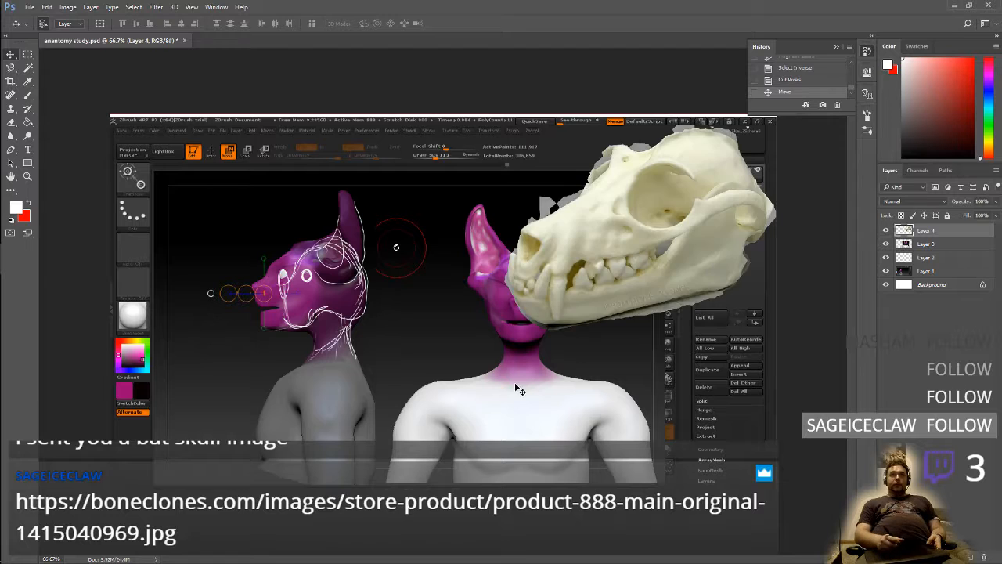
# Try placing the skull directly beside the side profile, over the front view, with the interface panels hidden
pyautogui.scroll(12, 527, 437)
pyautogui.scroll(-10, 517, 434)
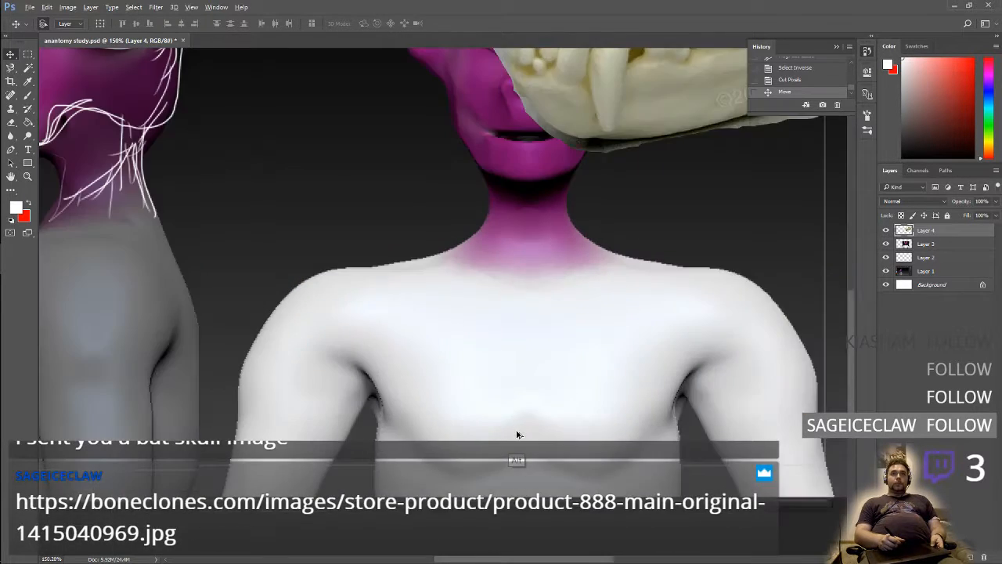
pyautogui.scroll(8, 525, 430)
pyautogui.rightClick(517, 420)
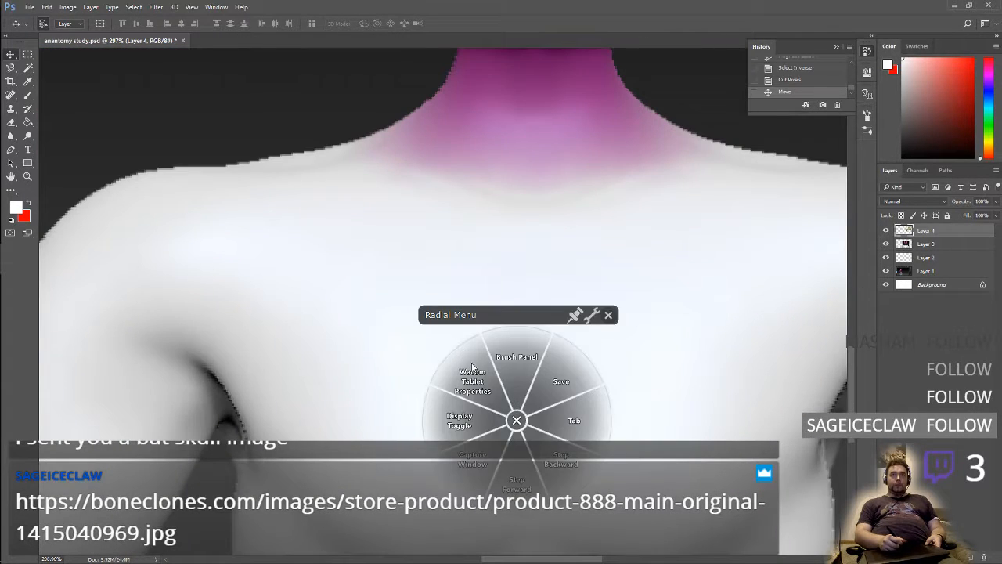
pyautogui.click(472, 366)
pyautogui.moveTo(470, 313); pyautogui.dragTo(686, 532)
pyautogui.moveTo(360, 268); pyautogui.dragTo(583, 454)
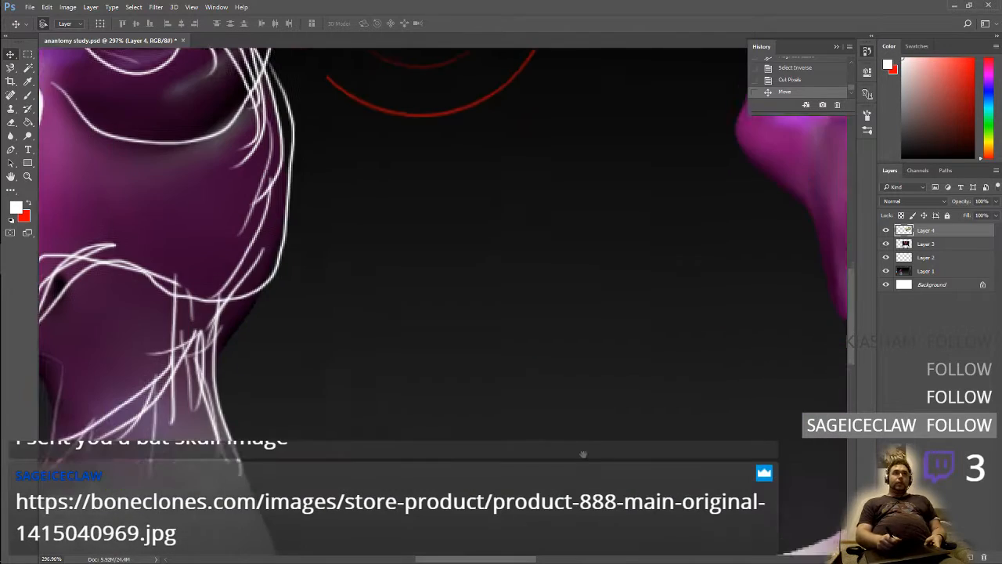
pyautogui.scroll(2, 517, 437)
pyautogui.scroll(-4, 509, 430)
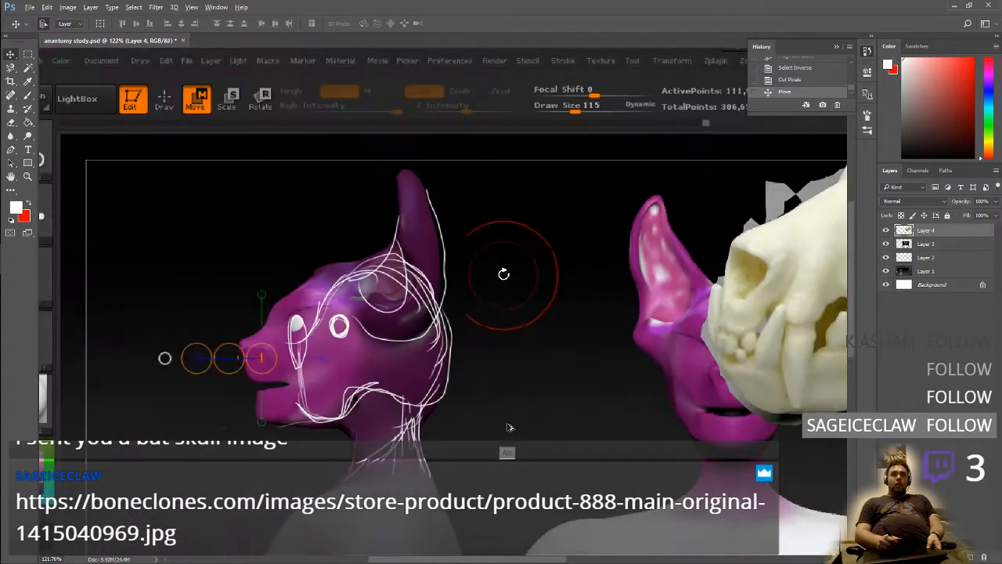
pyautogui.moveTo(554, 320); pyautogui.dragTo(543, 401)
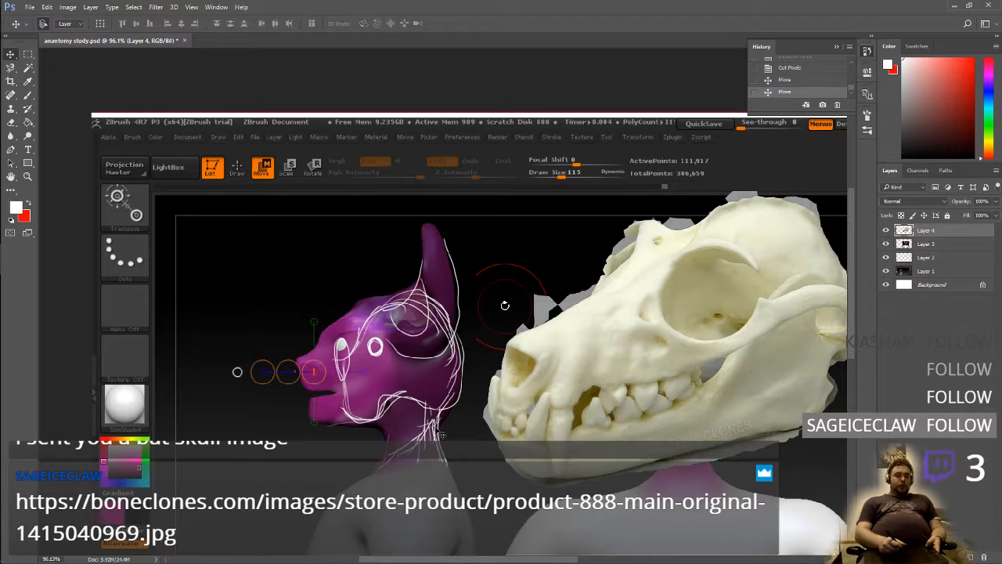
pyautogui.press('Tab')
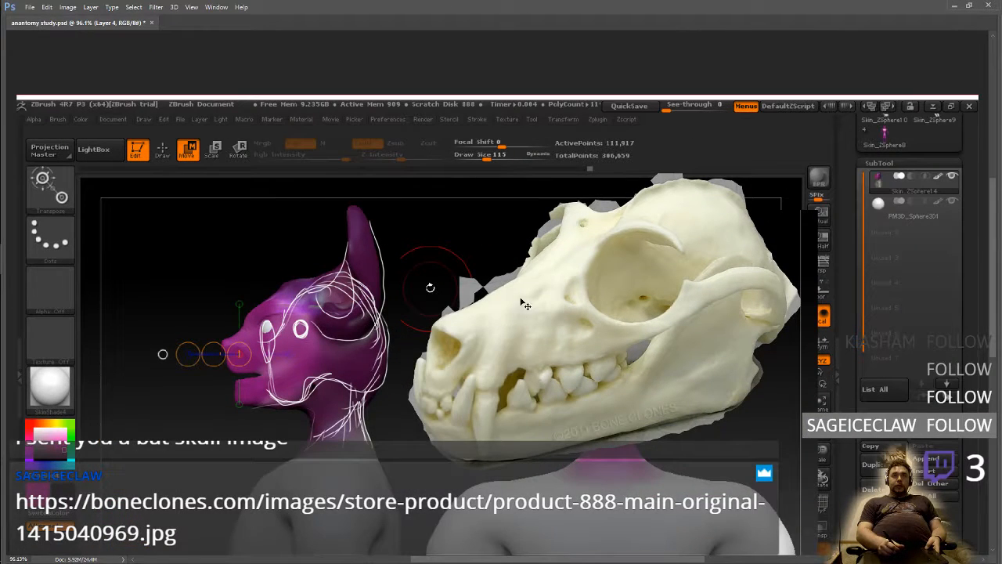
pyautogui.keyDown('ctrl'); pyautogui.moveTo(468, 359); pyautogui.dragTo(474, 354); pyautogui.keyUp('ctrl')
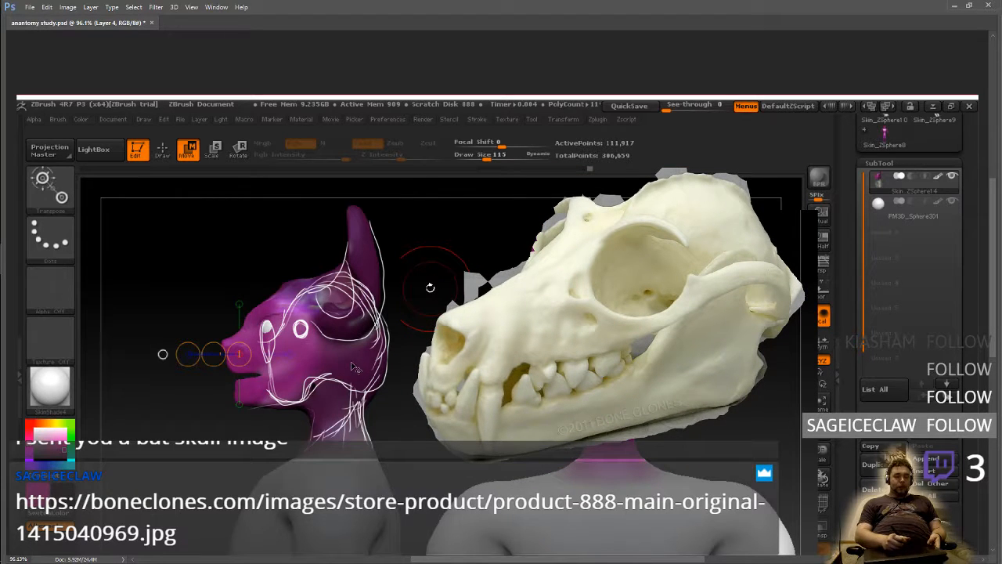
pyautogui.hotkey('ctrl', 'z')
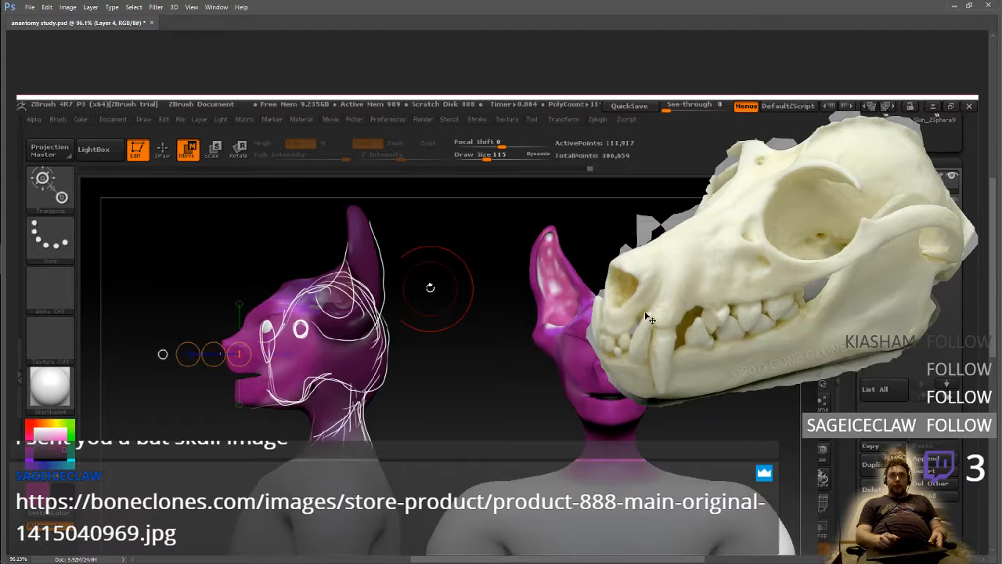
# Move the skull closer to the side profile and shift the front view capture on Layer 3 slightly upward
pyautogui.keyDown('ctrl'); pyautogui.moveTo(649, 319); pyautogui.dragTo(578, 342); pyautogui.keyUp('ctrl')
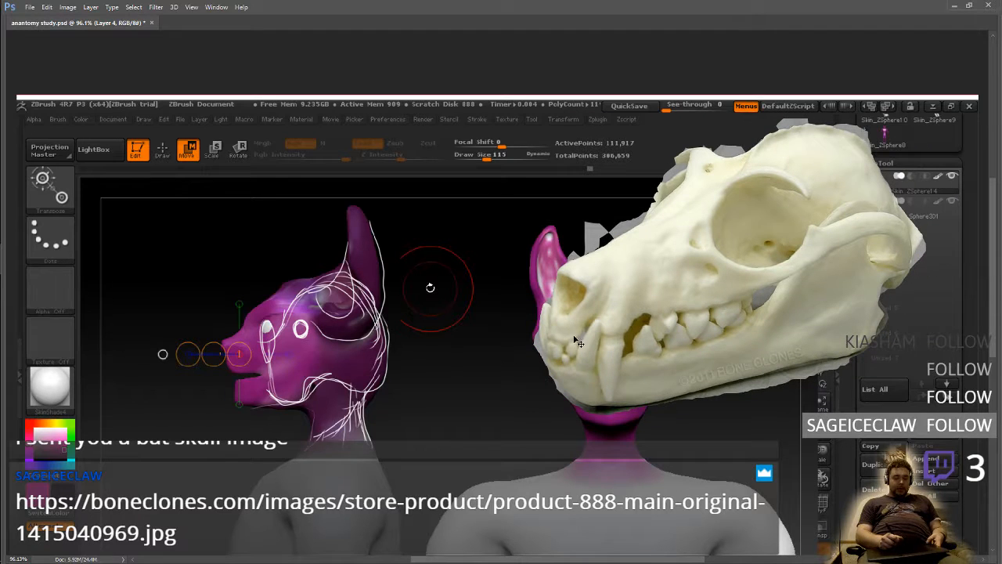
pyautogui.rightClick(497, 375)
pyautogui.click(499, 319)
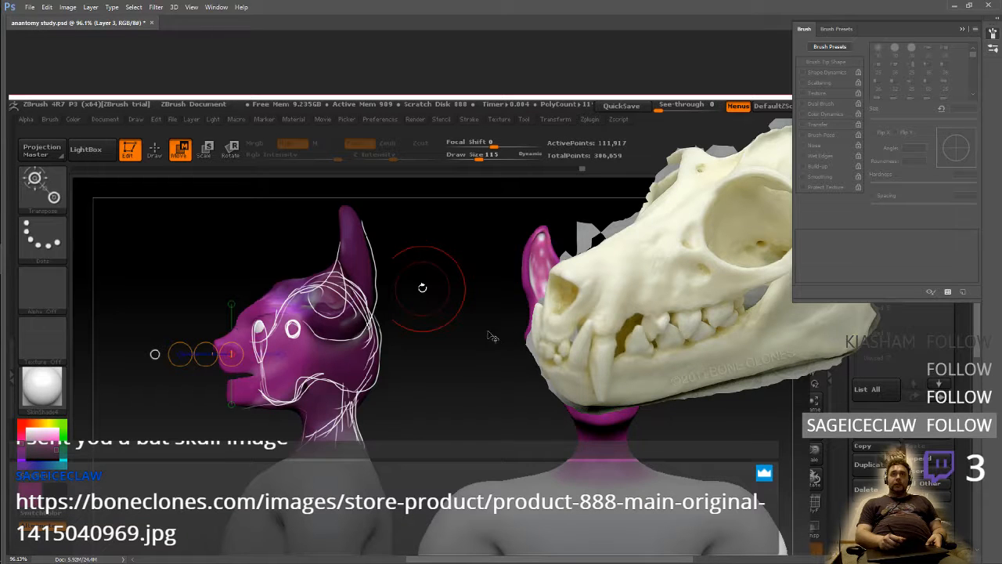
pyautogui.moveTo(486, 387)
pyautogui.keyDown('ctrl'); pyautogui.mouseDown()
pyautogui.moveTo(485, 362)
pyautogui.moveTo(485, 371)
pyautogui.mouseUp(); pyautogui.keyUp('ctrl')
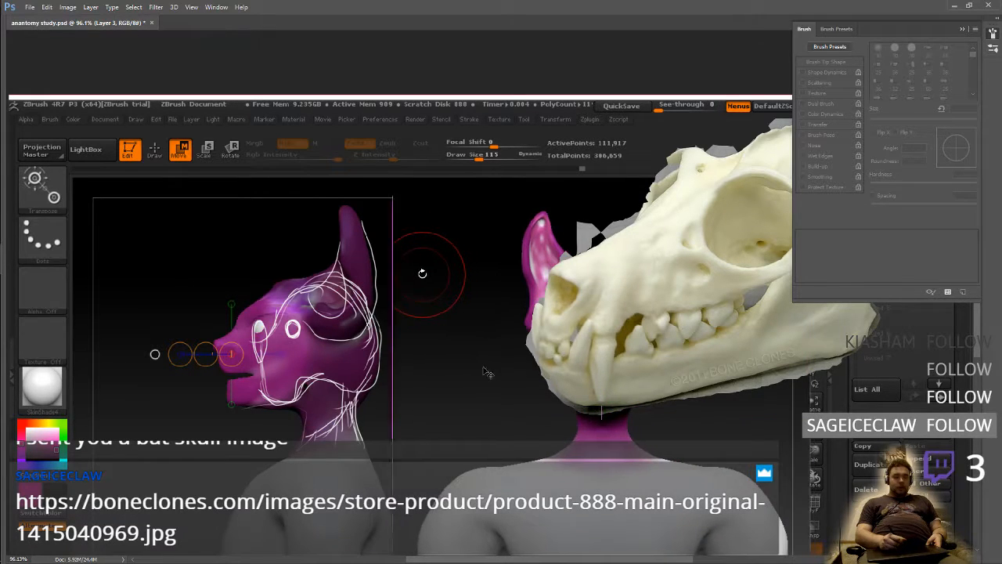
pyautogui.rightClick(482, 368)
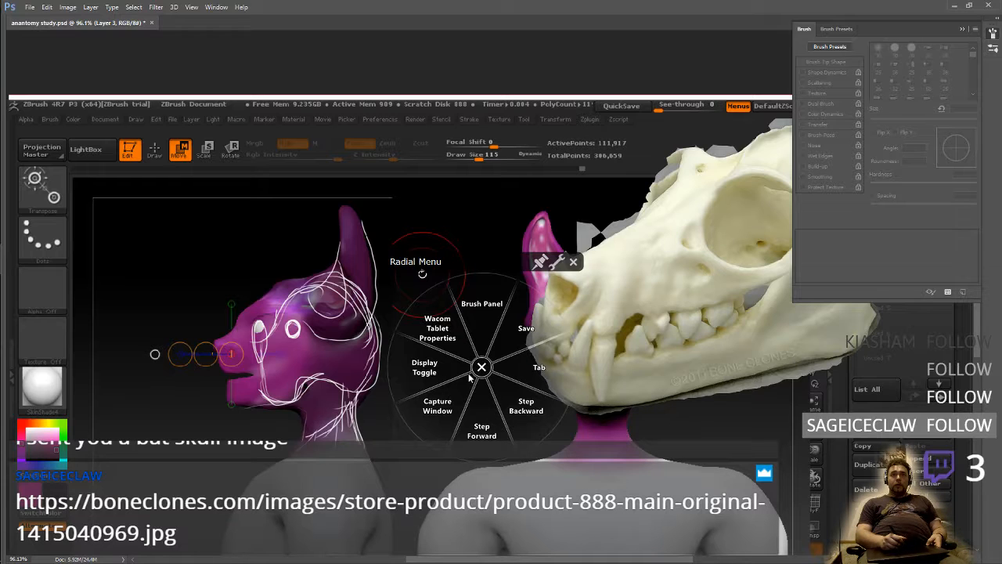
pyautogui.click(479, 343)
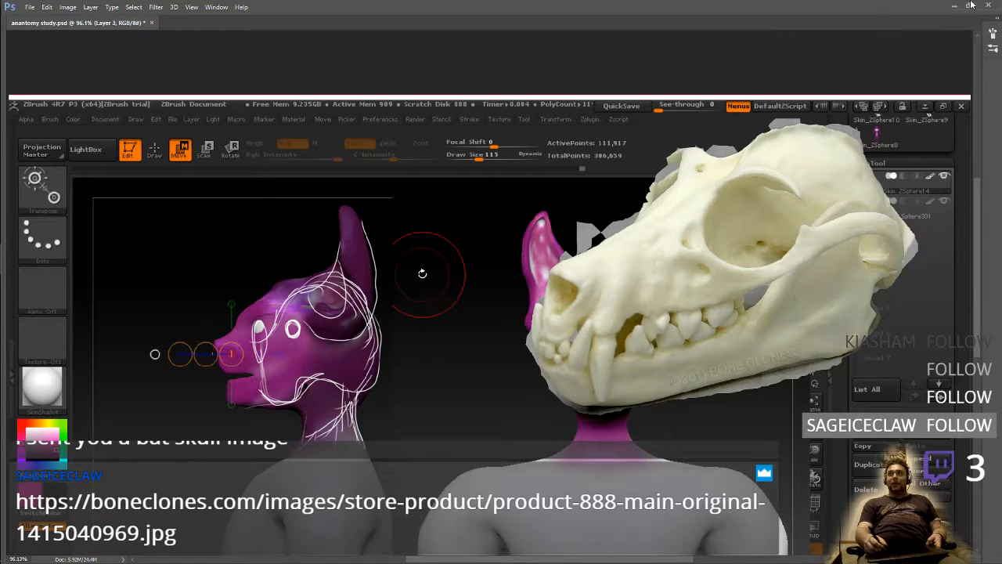
# Restore the hidden tool and layer panels around the canvas and dismiss the radial menu
pyautogui.click(216, 7)
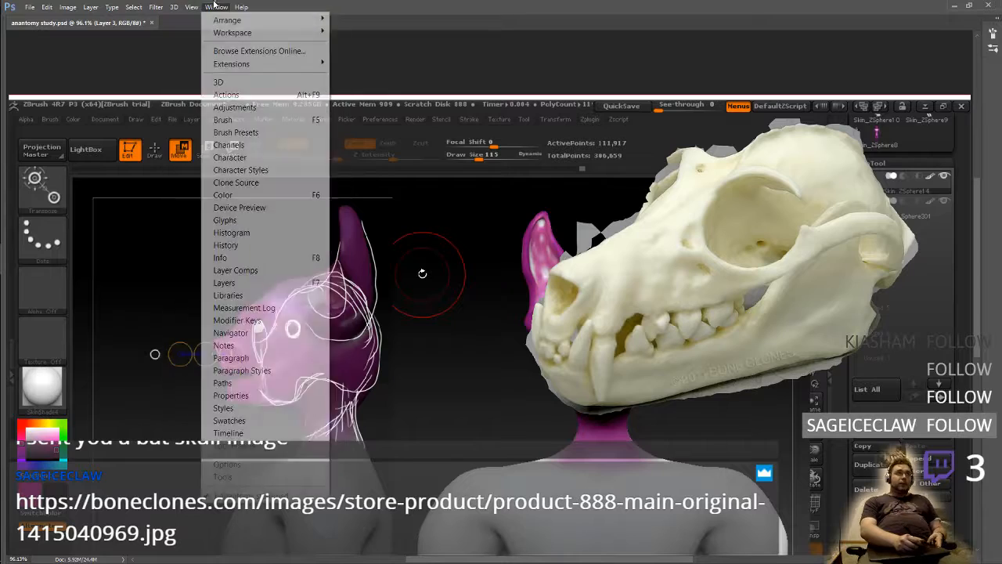
pyautogui.click(190, 69)
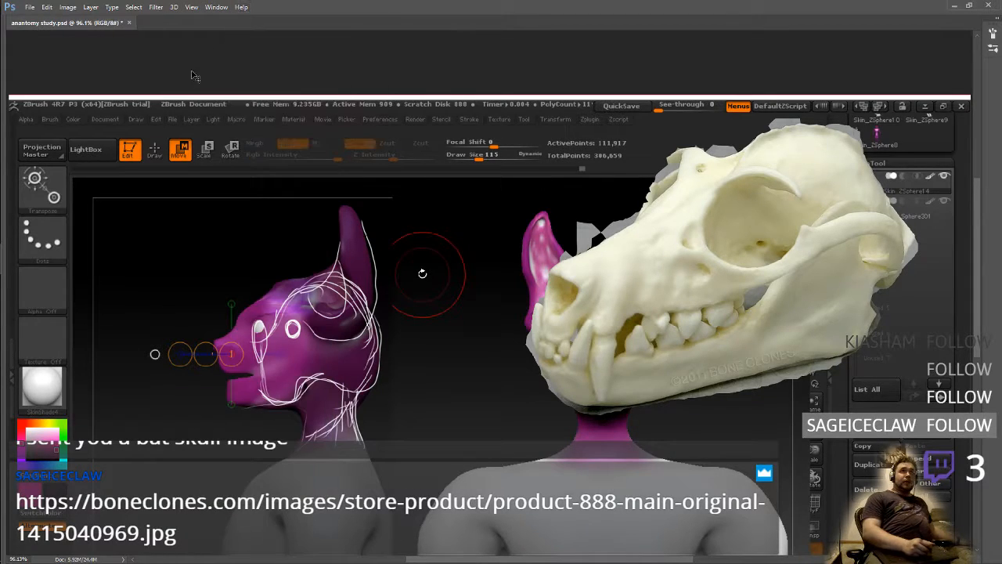
pyautogui.press('Tab')
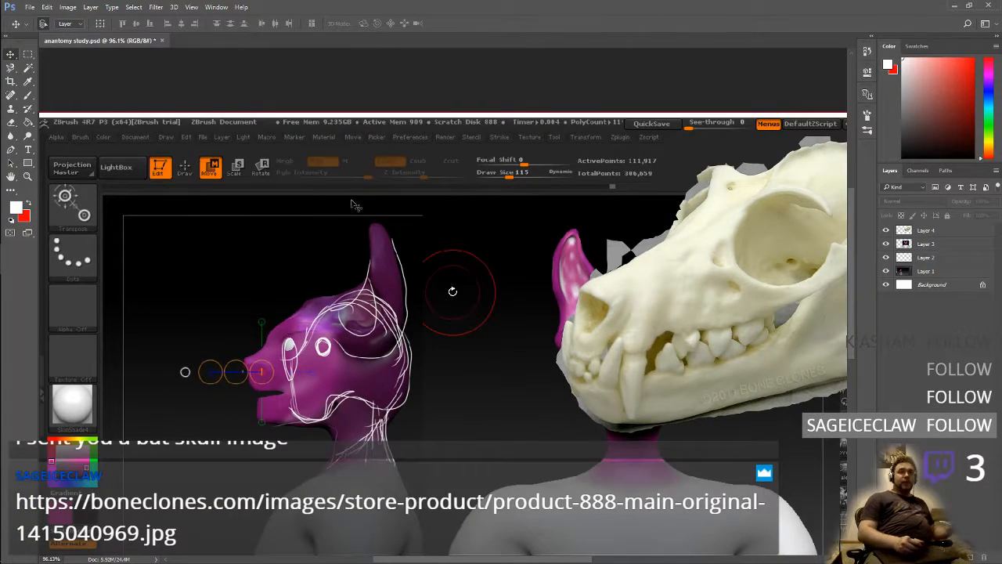
pyautogui.rightClick(443, 391)
pyautogui.click(443, 389)
pyautogui.rightClick(443, 389)
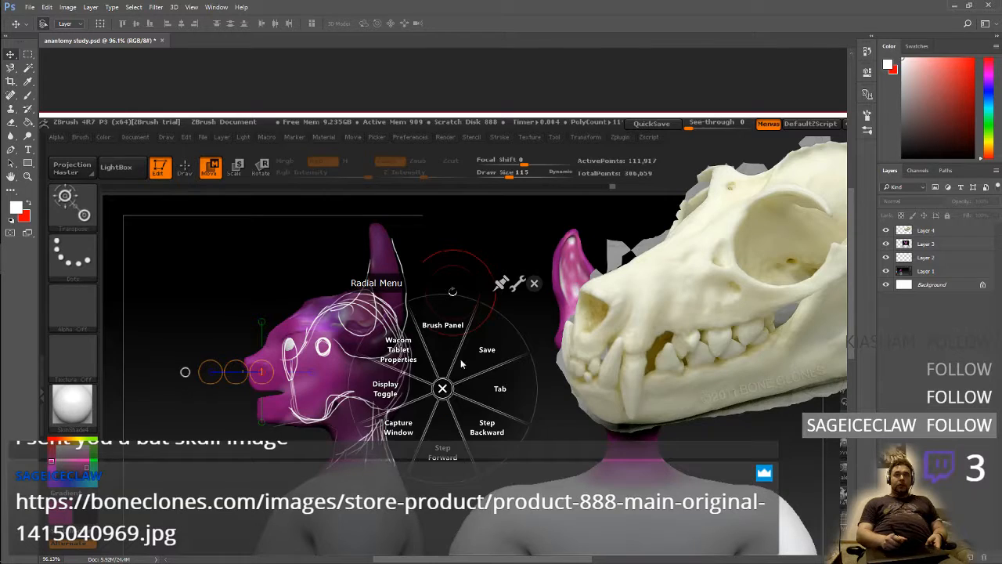
pyautogui.click(534, 283)
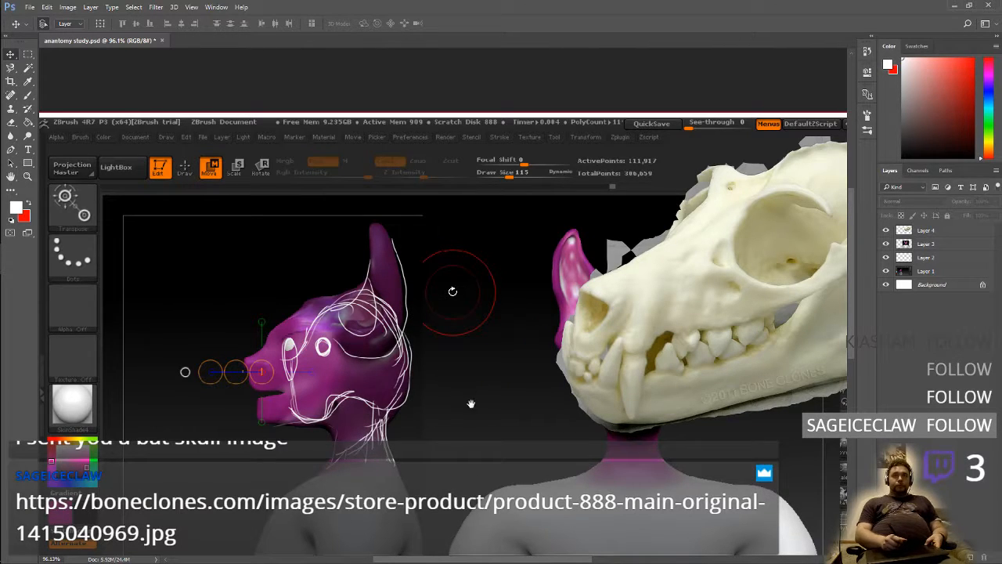
# Switch to the Brush tool and try to paint on the side profile's skull sketch above the jaw line
pyautogui.moveTo(471, 404); pyautogui.dragTo(474, 334)
pyautogui.rightClick(480, 328)
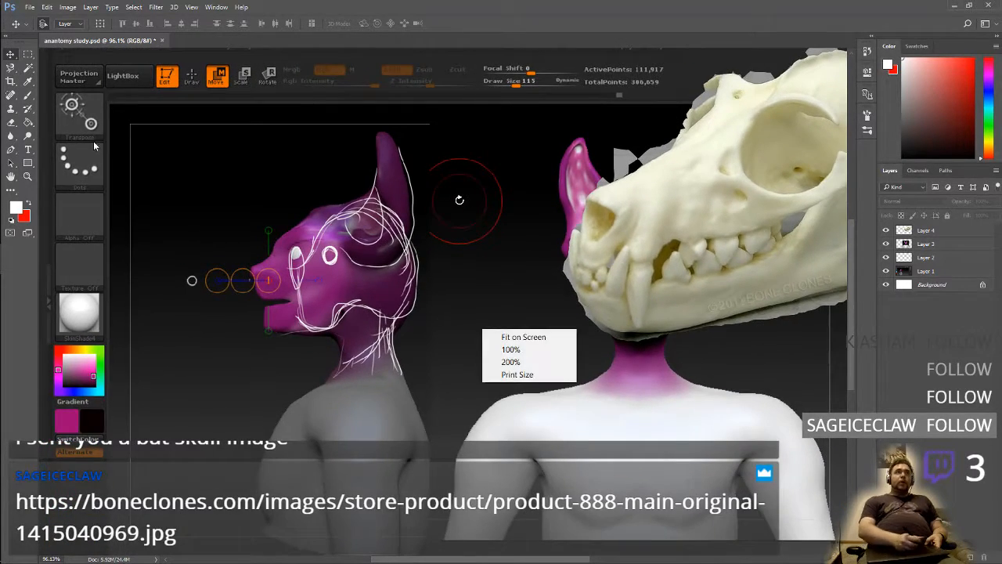
pyautogui.click(28, 94)
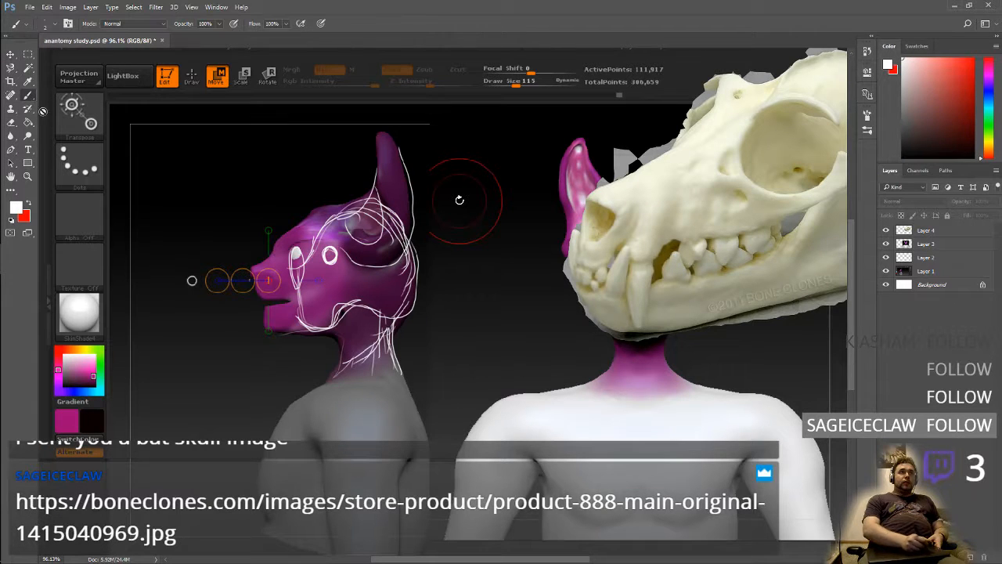
pyautogui.moveTo(382, 313); pyautogui.dragTo(445, 303)
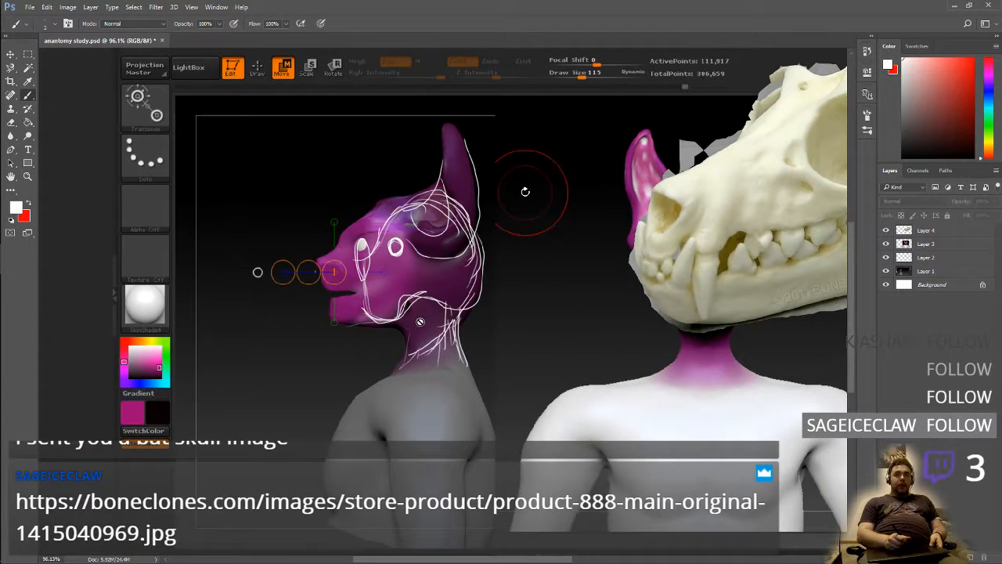
pyautogui.keyDown('alt'); pyautogui.scroll(3, 420, 321); pyautogui.keyUp('alt')
pyautogui.keyDown('alt'); pyautogui.scroll(-1, 479, 314); pyautogui.keyUp('alt')
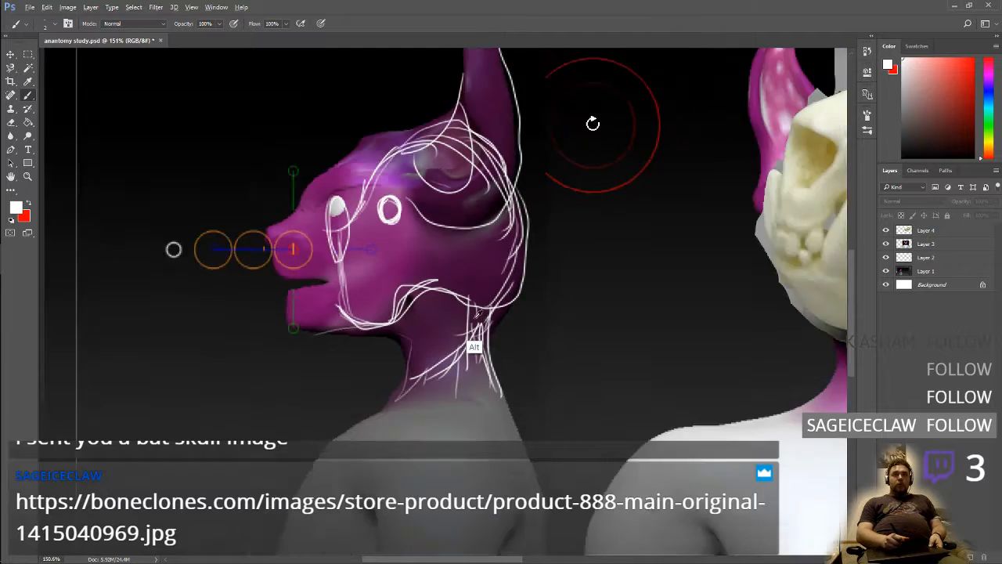
pyautogui.keyDown('alt'); pyautogui.scroll(-5, 479, 313); pyautogui.keyUp('alt')
pyautogui.keyDown('alt'); pyautogui.scroll(4, 481, 317); pyautogui.keyUp('alt')
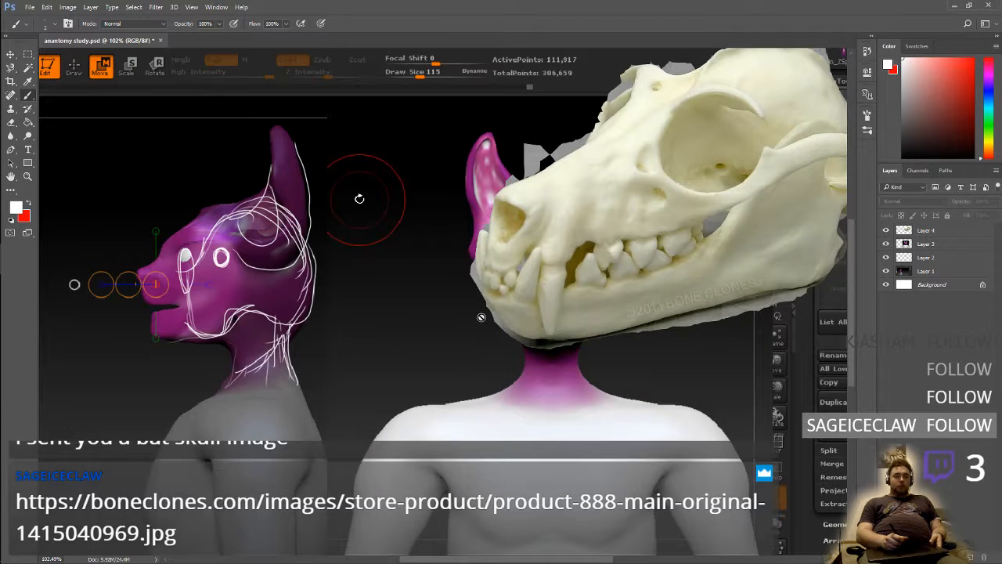
pyautogui.moveTo(470, 315); pyautogui.dragTo(490, 333)
pyautogui.moveTo(396, 311); pyautogui.dragTo(381, 320)
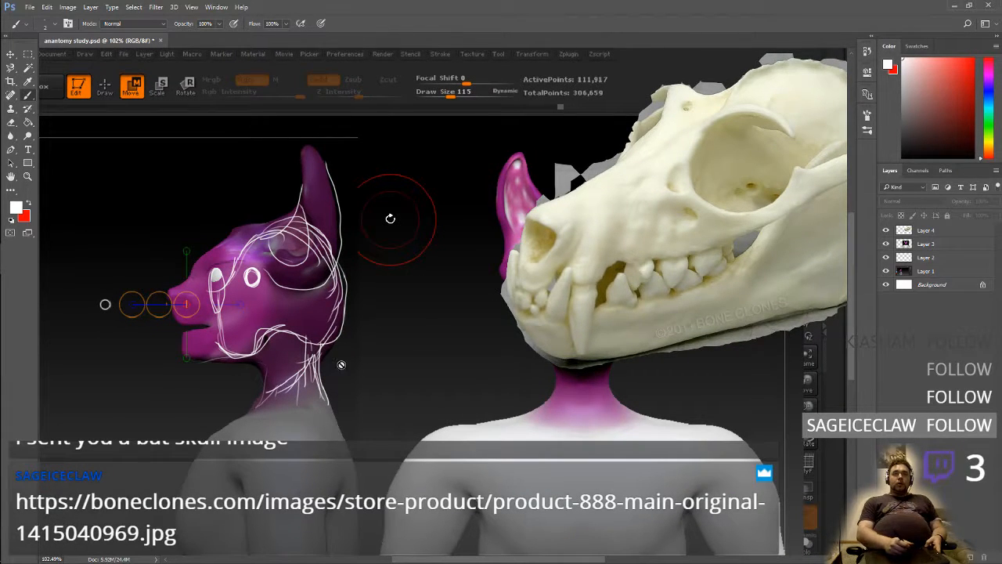
pyautogui.moveTo(557, 349); pyautogui.dragTo(477, 370)
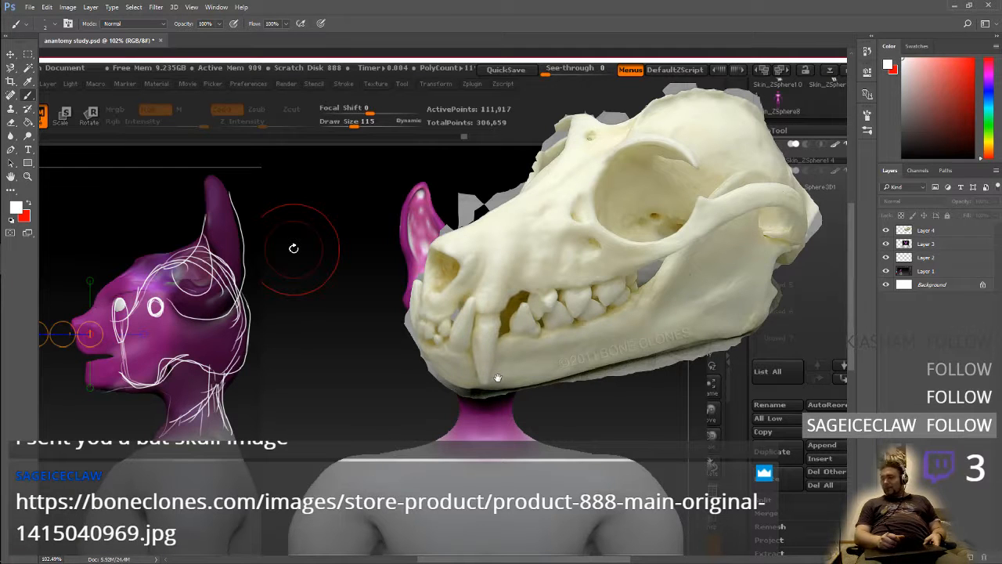
pyautogui.moveTo(503, 362)
pyautogui.mouseDown()
pyautogui.moveTo(568, 371)
pyautogui.moveTo(516, 373)
pyautogui.mouseUp()
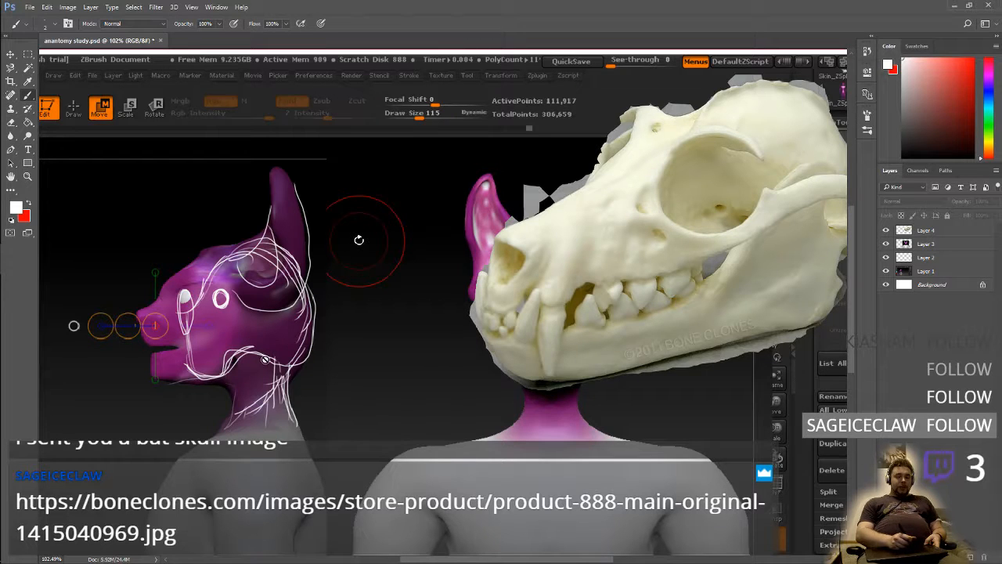
pyautogui.click(253, 329)
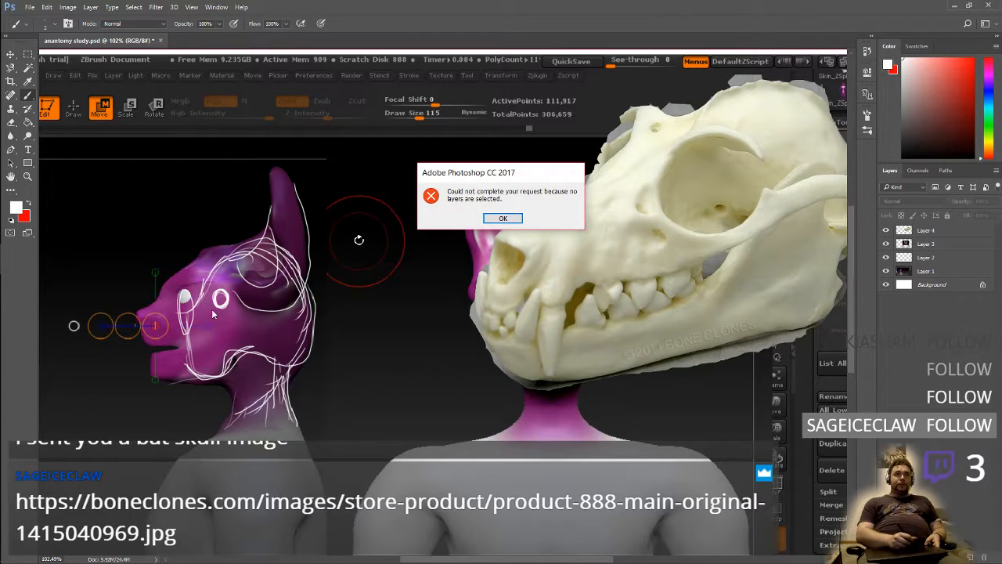
pyautogui.click(502, 218)
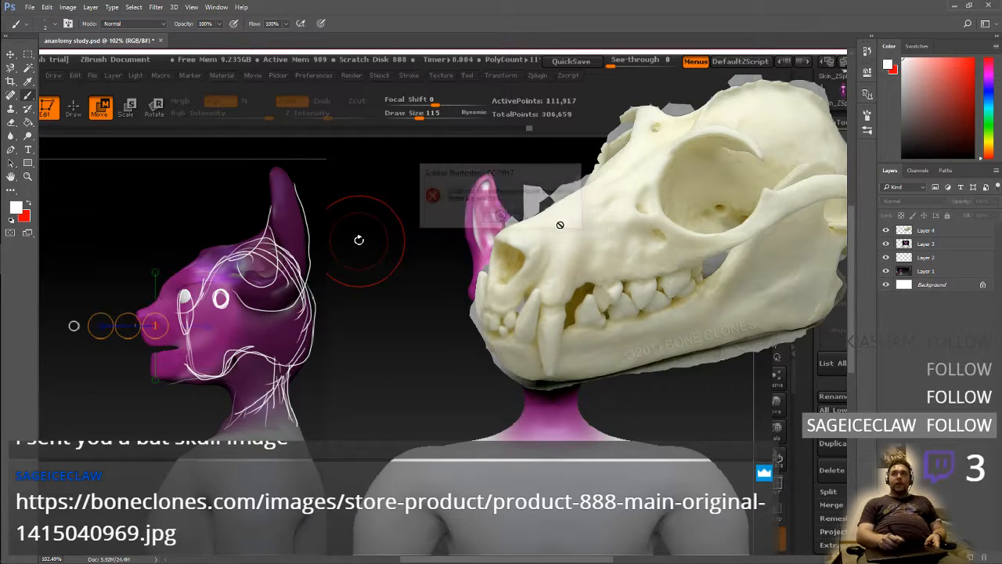
# Check the skull on Layer 4 by toggling its visibility, and hide the side profile's skull sketch on Layer 2
pyautogui.click(928, 232)
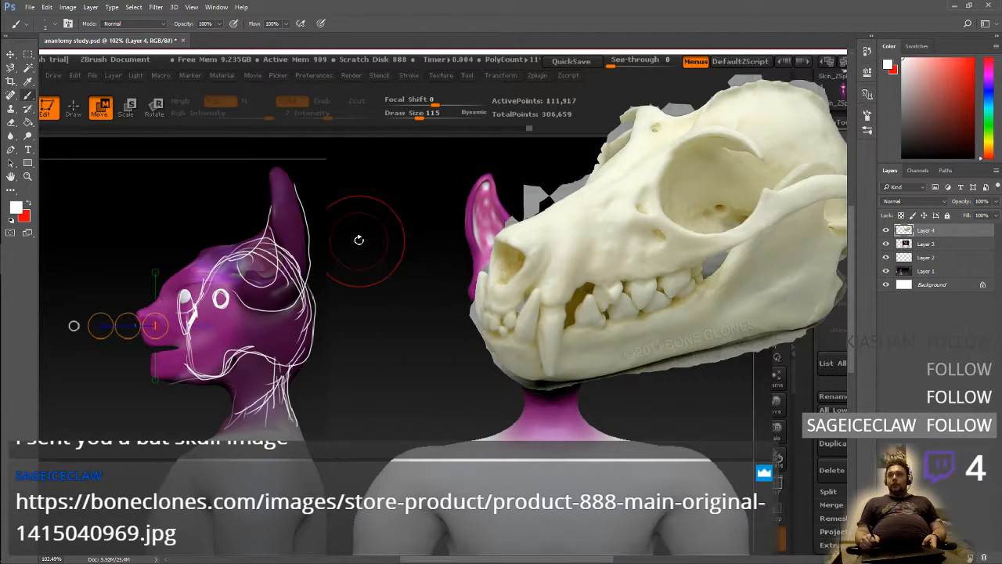
pyautogui.click(885, 230)
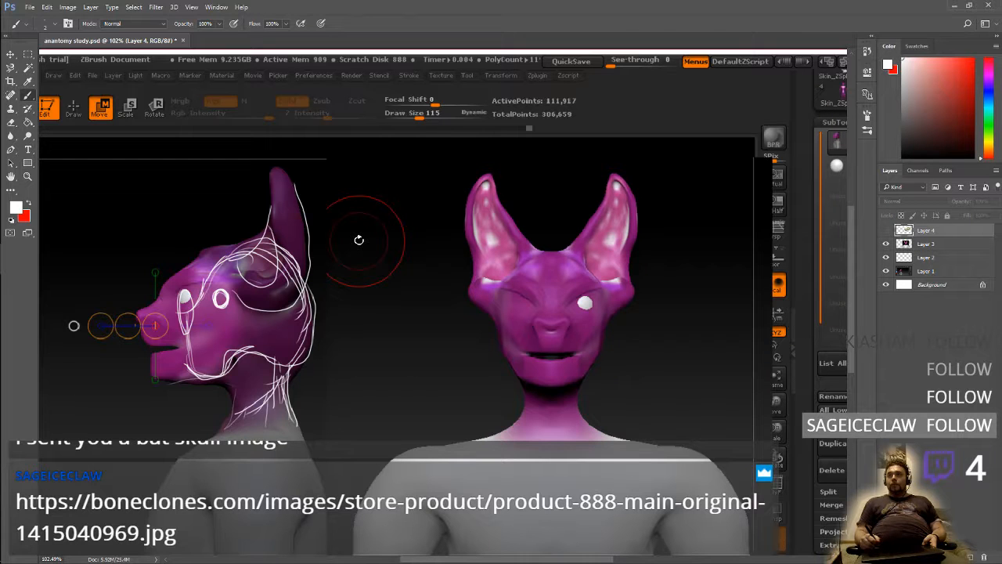
pyautogui.click(885, 230)
pyautogui.click(885, 256)
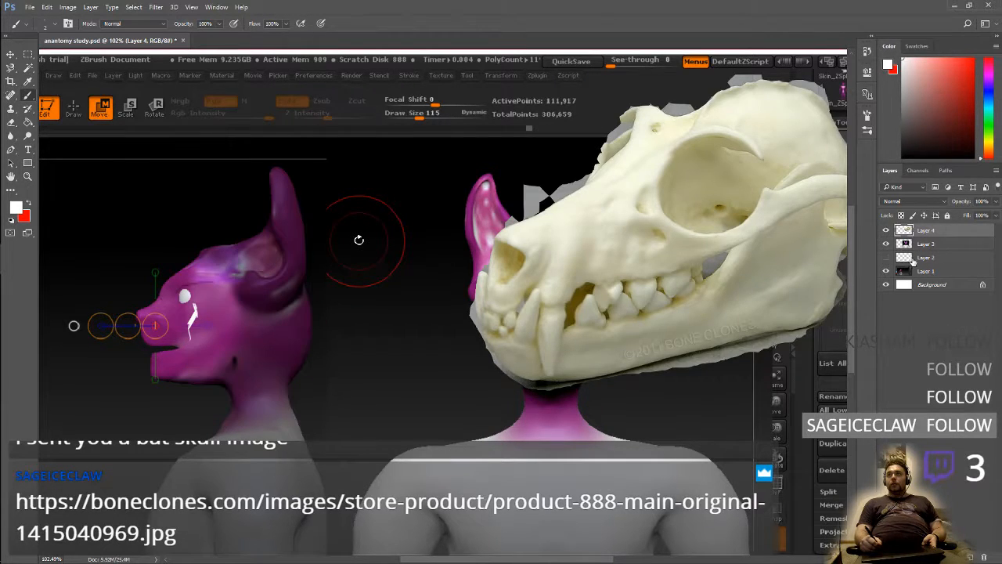
# Add two empty layers above Layer 2, move the upper one above Layer 3, and set up red painting with the Layer 4 skull hidden
pyautogui.click(913, 262)
pyautogui.click(970, 557)
pyautogui.click(970, 557)
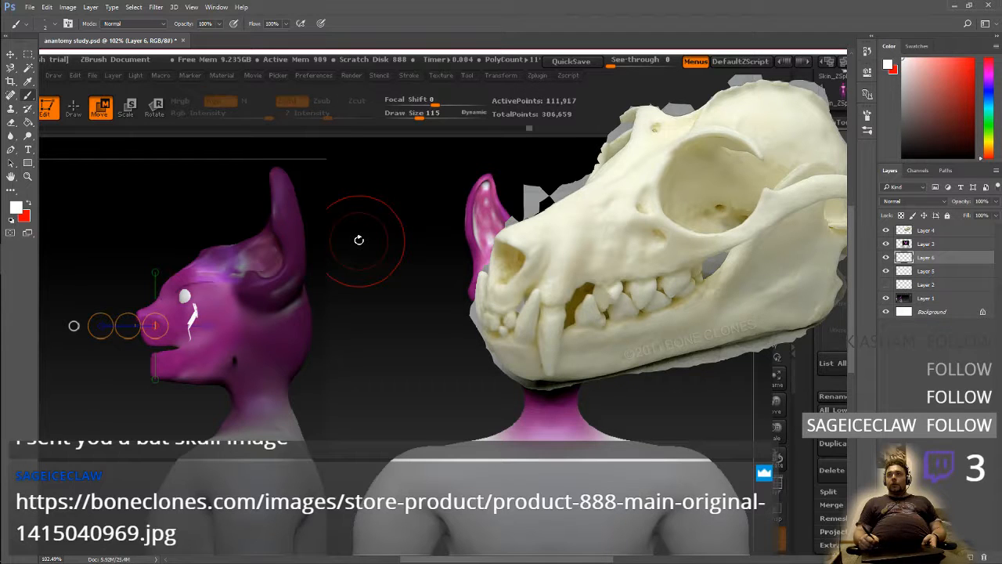
pyautogui.moveTo(938, 257); pyautogui.dragTo(941, 244)
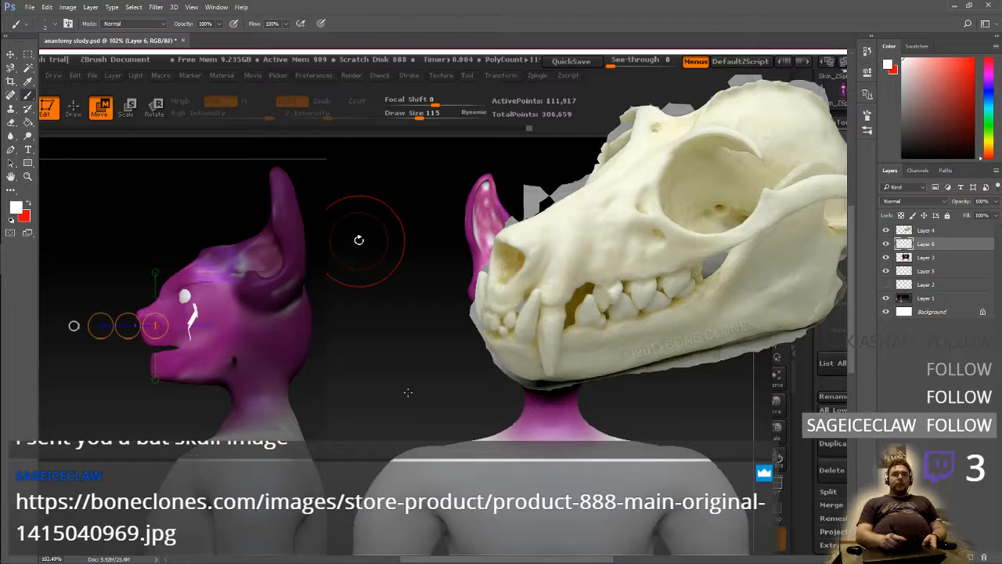
pyautogui.click(886, 230)
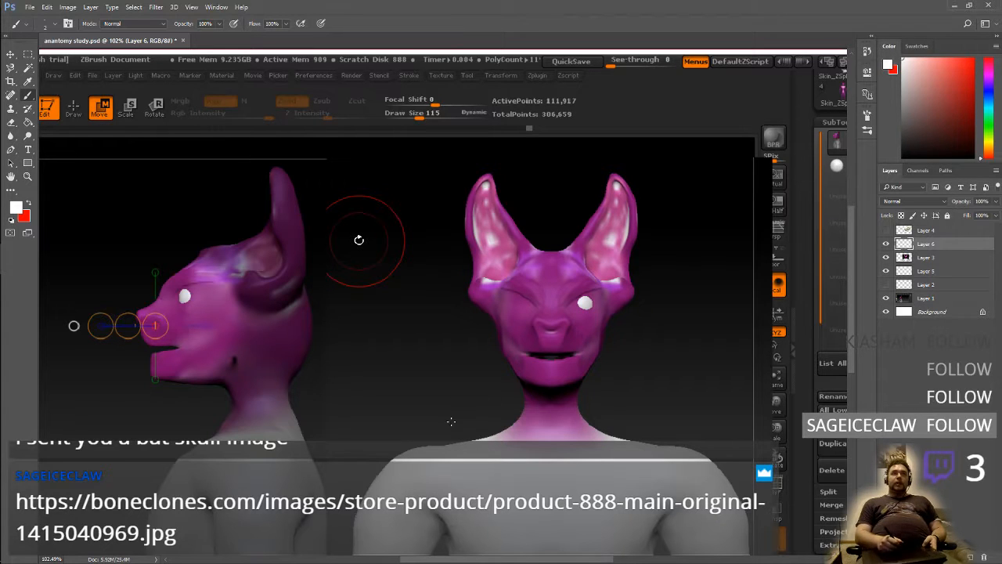
pyautogui.click(29, 202)
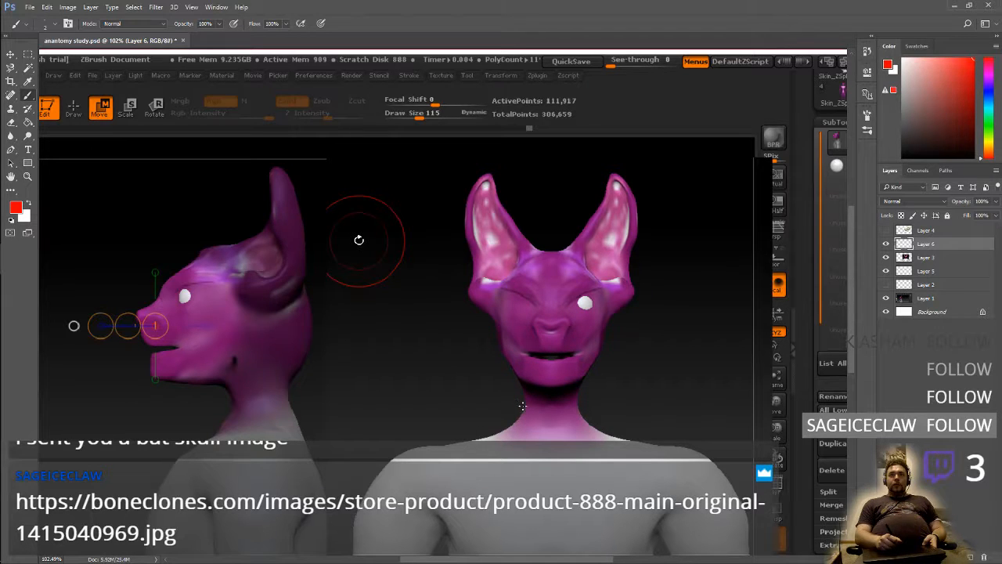
# Try sketching an elongated head outline with neck, collarbone and shoulder lines in red over the front view, and delete that sketch layer
pyautogui.moveTo(516, 402)
pyautogui.mouseDown()
pyautogui.moveTo(498, 348)
pyautogui.moveTo(532, 262)
pyautogui.moveTo(597, 333)
pyautogui.moveTo(569, 404)
pyautogui.moveTo(595, 346)
pyautogui.moveTo(532, 251)
pyautogui.moveTo(495, 356)
pyautogui.moveTo(541, 402)
pyautogui.moveTo(577, 402)
pyautogui.mouseUp()
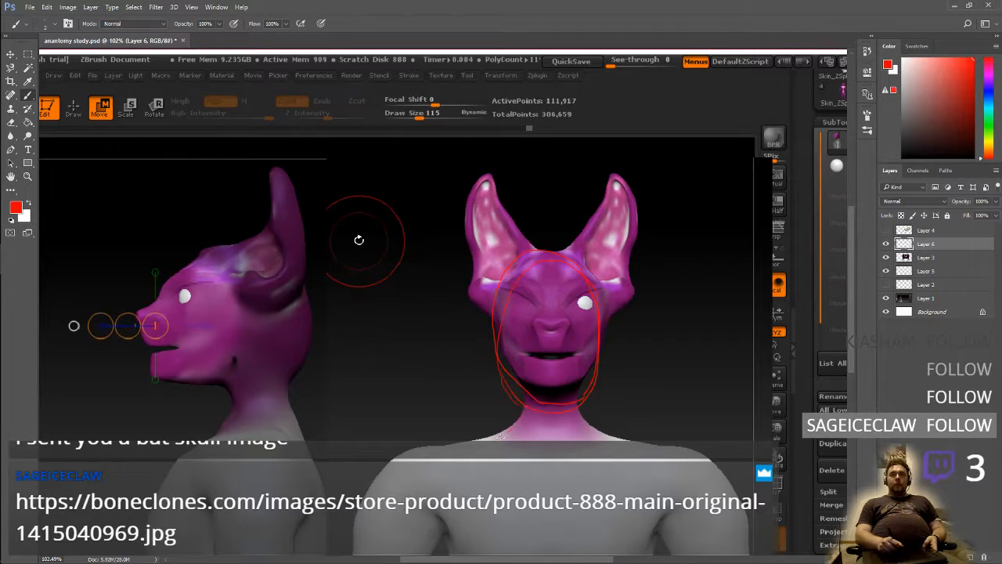
pyautogui.moveTo(468, 461); pyautogui.dragTo(571, 419)
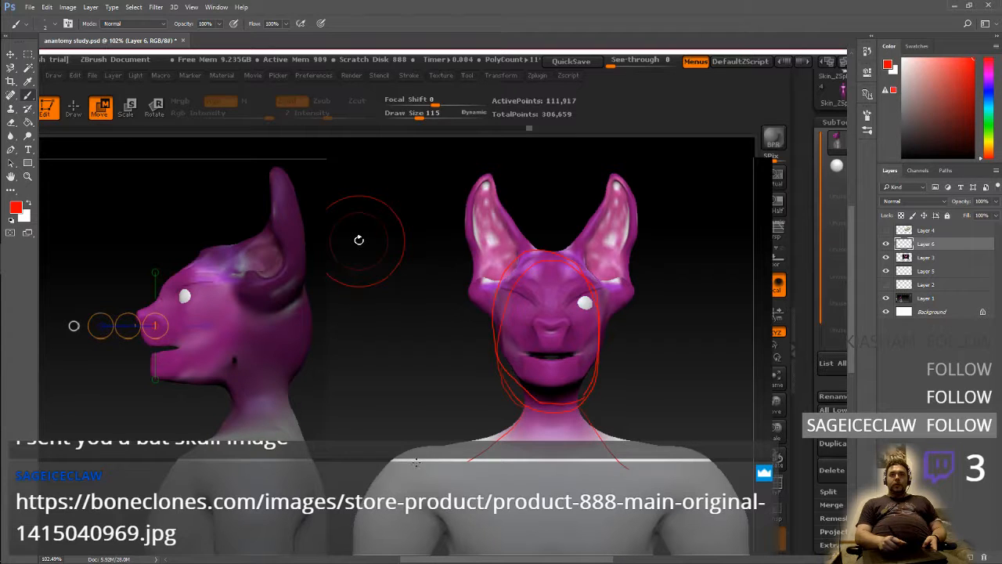
pyautogui.moveTo(427, 462)
pyautogui.mouseDown()
pyautogui.moveTo(587, 477)
pyautogui.moveTo(727, 463)
pyautogui.mouseUp()
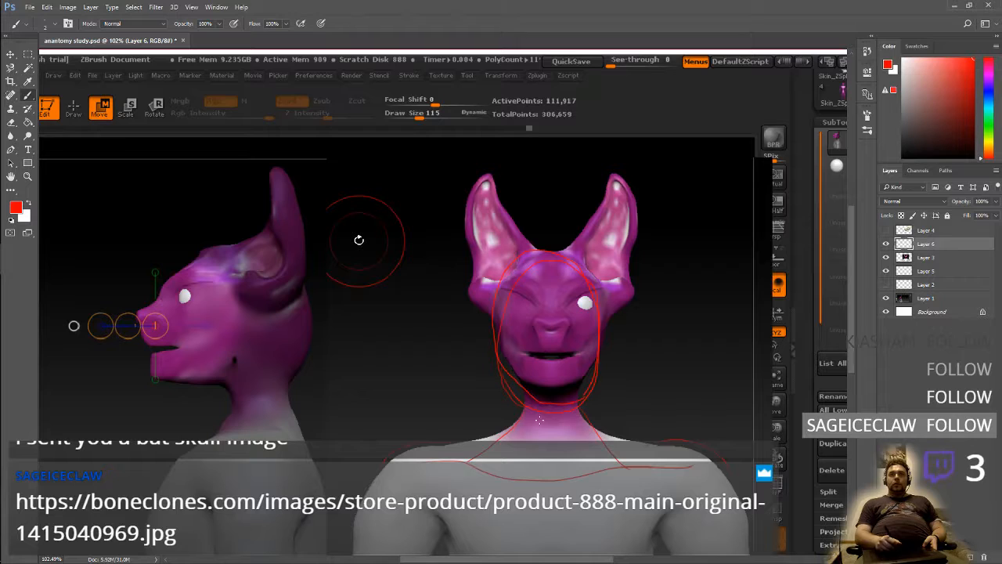
pyautogui.moveTo(595, 430); pyautogui.dragTo(660, 439)
pyautogui.moveTo(513, 430); pyautogui.dragTo(471, 441)
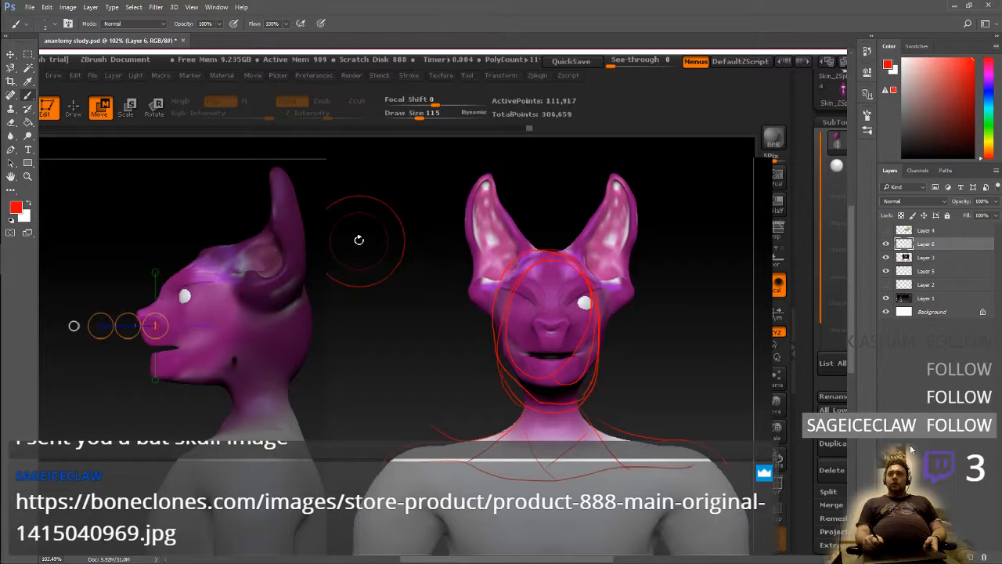
pyautogui.click(977, 558)
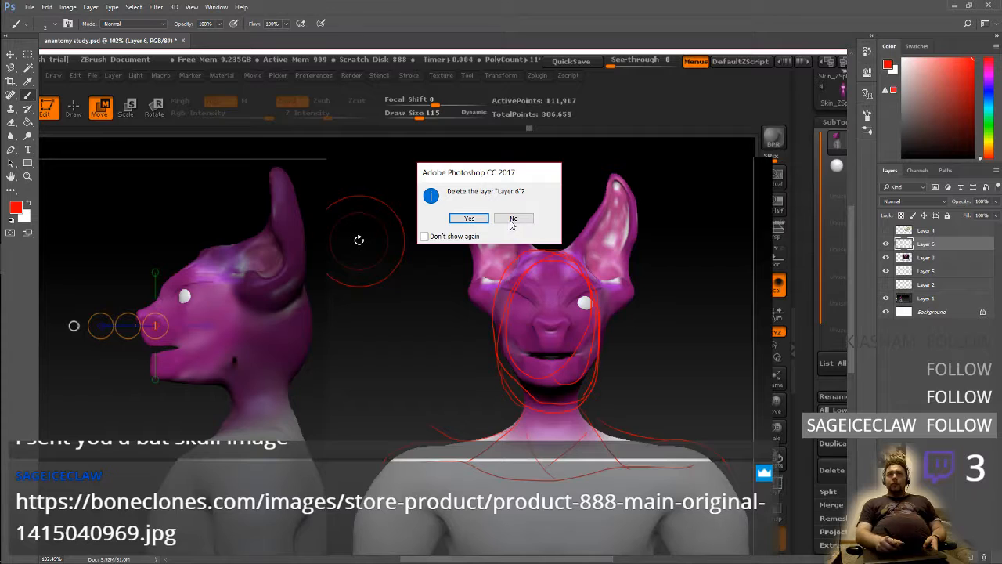
pyautogui.click(470, 218)
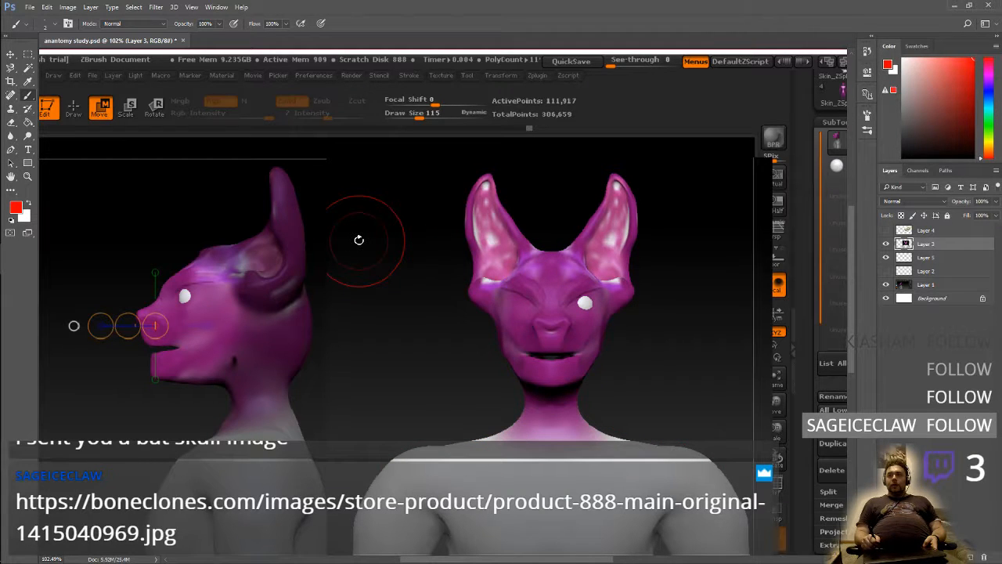
# Trace the front view's cheeks and jaw in red on a new layer above Layer 3, adding a downward arrow below the chin
pyautogui.hotkey('ctrl', 'shift', 'alt', 'n')
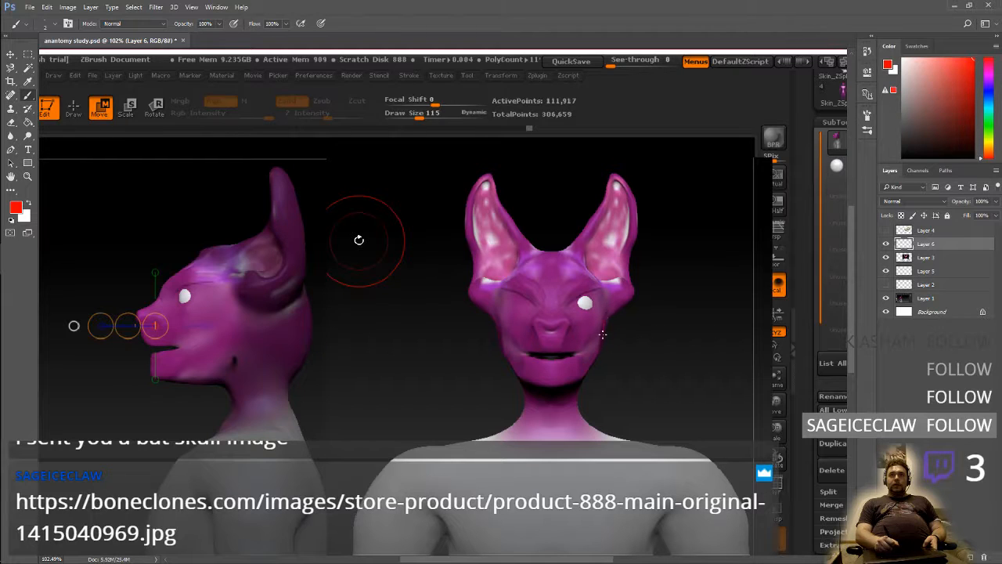
pyautogui.moveTo(602, 335)
pyautogui.mouseDown()
pyautogui.moveTo(581, 379)
pyautogui.moveTo(533, 382)
pyautogui.moveTo(510, 362)
pyautogui.moveTo(498, 321)
pyautogui.mouseUp()
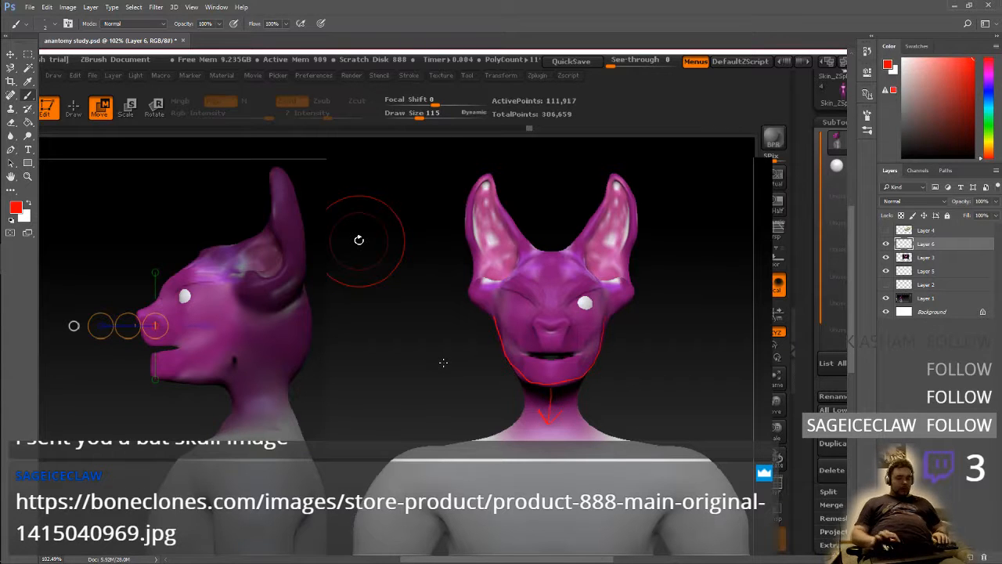
# Switch to OBS and activate Scene 2 2 to show the full camera view
pyautogui.hotkey('alt', 'Tab')
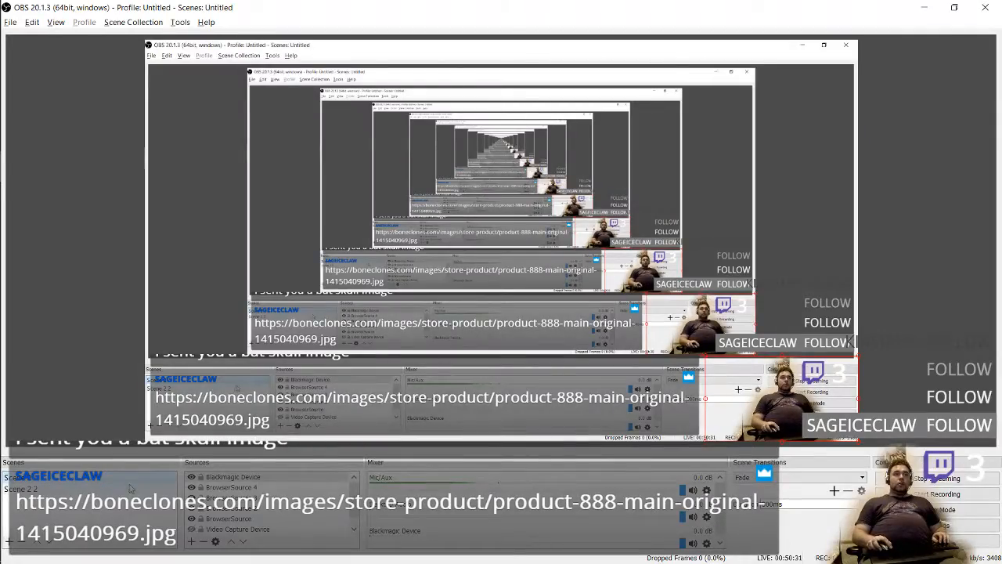
pyautogui.click(131, 488)
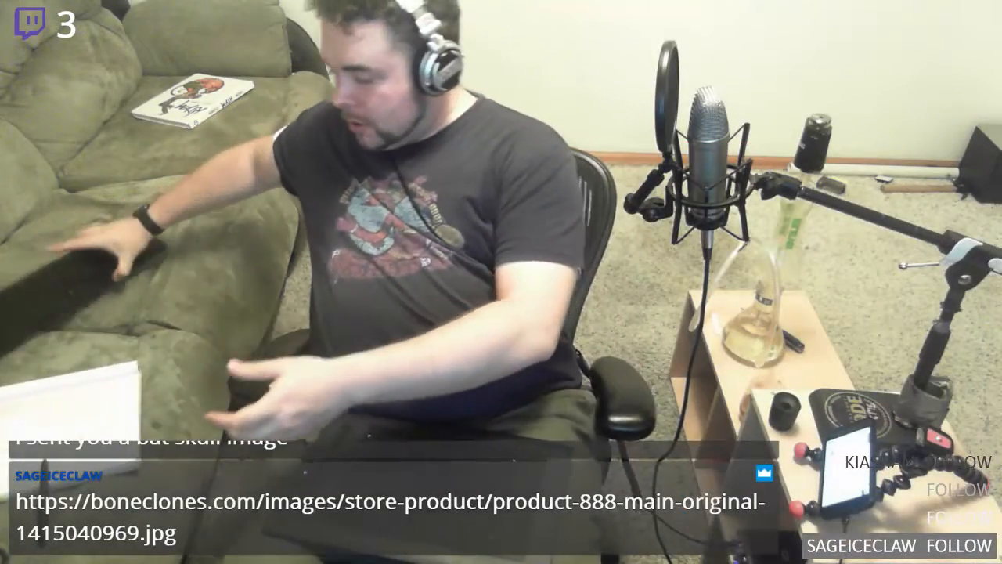
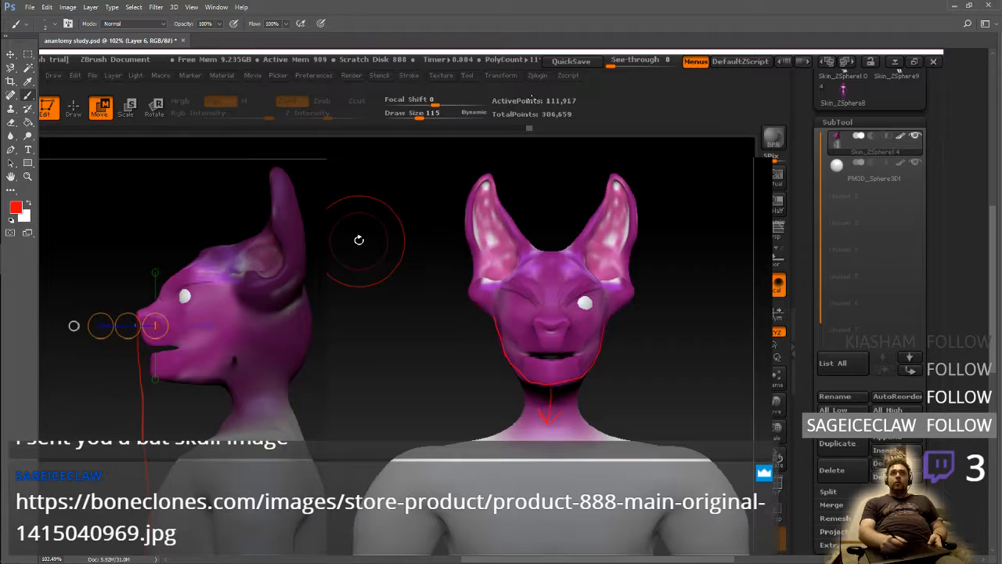
# Undo the vertical red line in front of the side view's snout
pyautogui.click(47, 6)
pyautogui.click(47, 7)
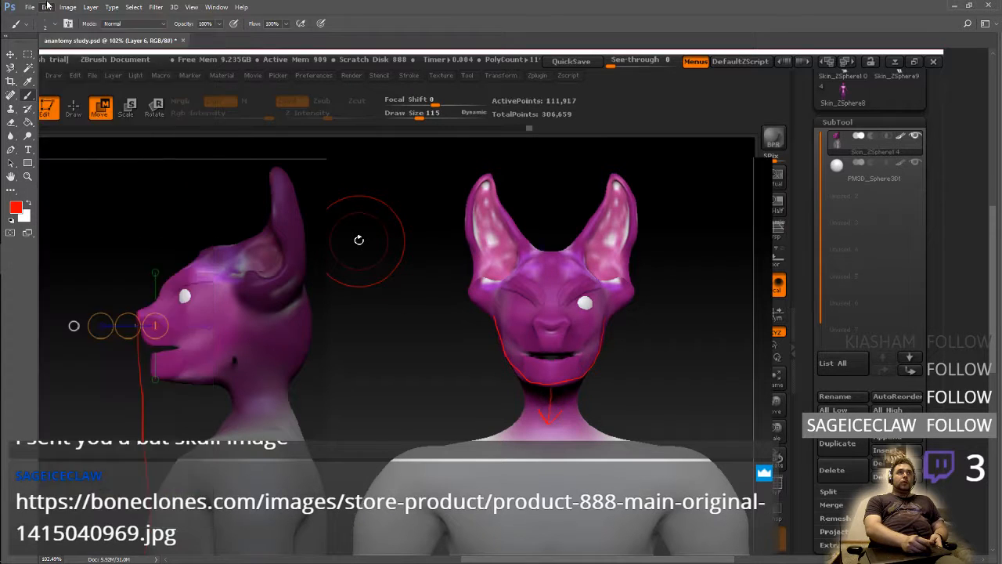
pyautogui.click(47, 6)
pyautogui.click(505, 377)
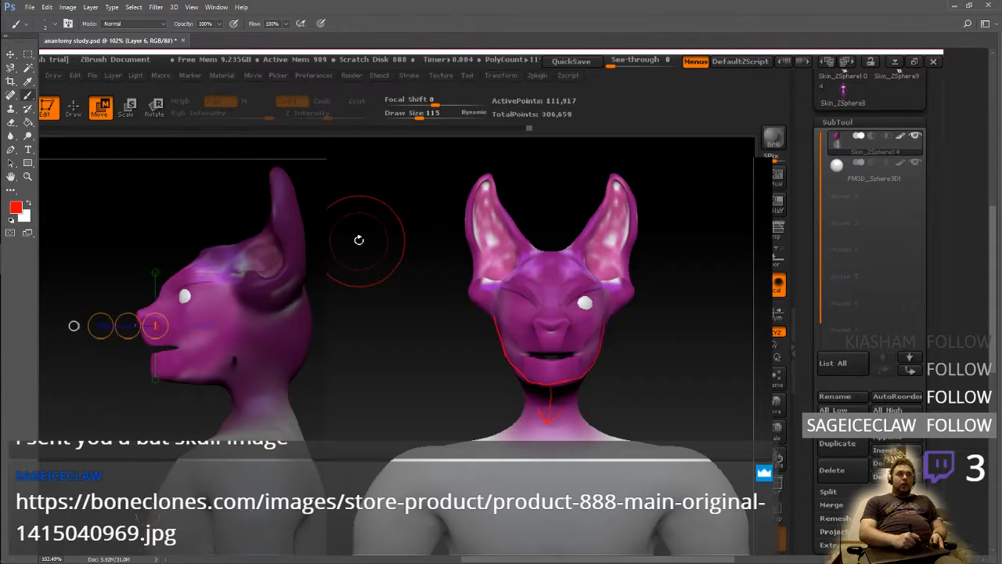
# Enlarge the brush slightly and draw a straight vertical red guide line at the tip of the side view's snout
pyautogui.rightClick(126, 212)
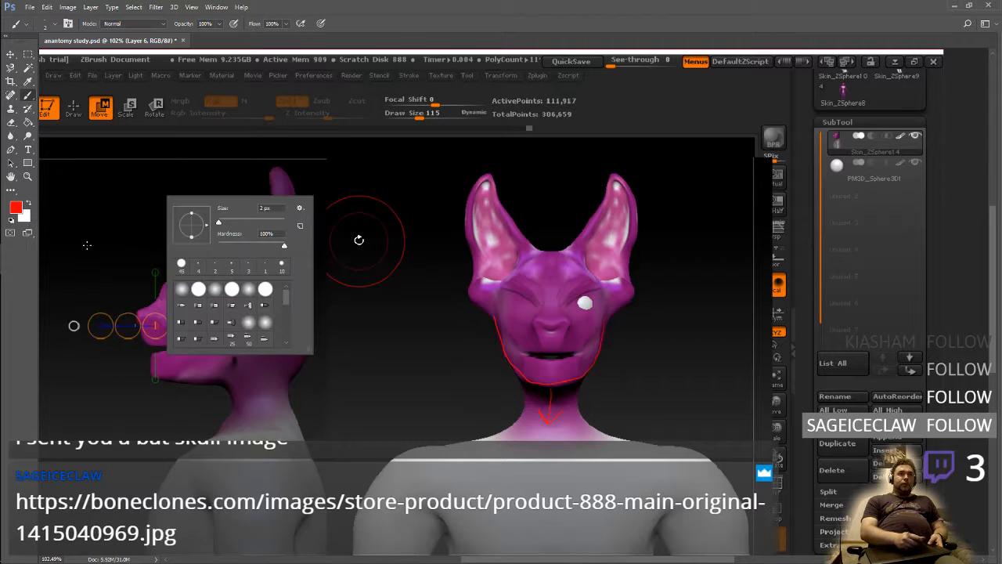
pyautogui.click(137, 299)
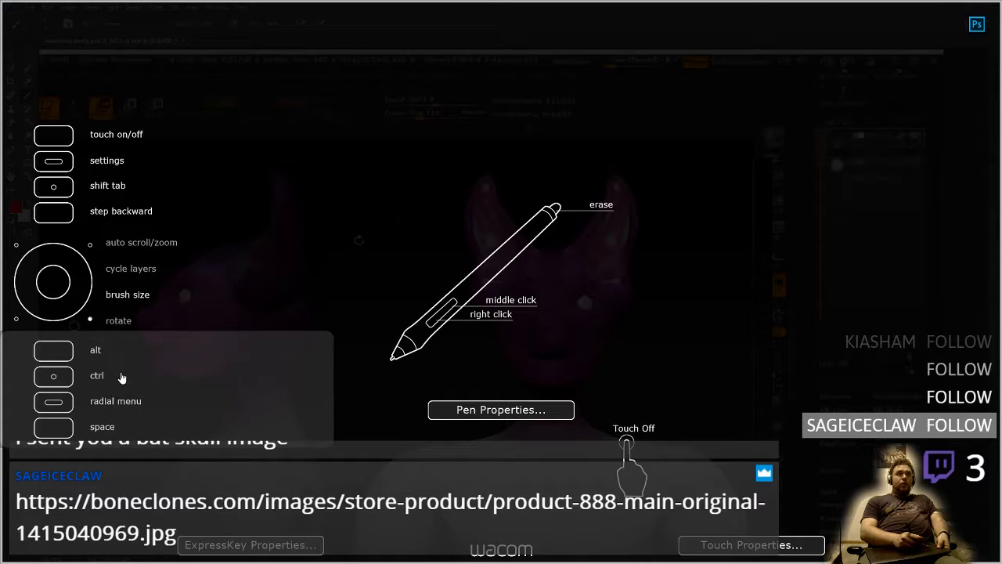
pyautogui.click(123, 382)
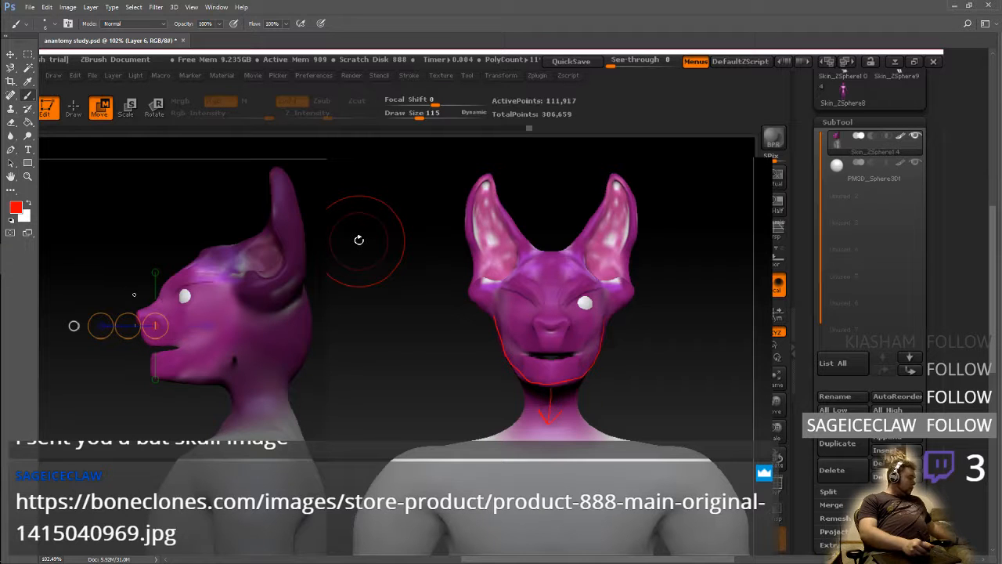
pyautogui.keyDown('shift'); pyautogui.moveTo(138, 270); pyautogui.dragTo(130, 561); pyautogui.keyUp('shift')
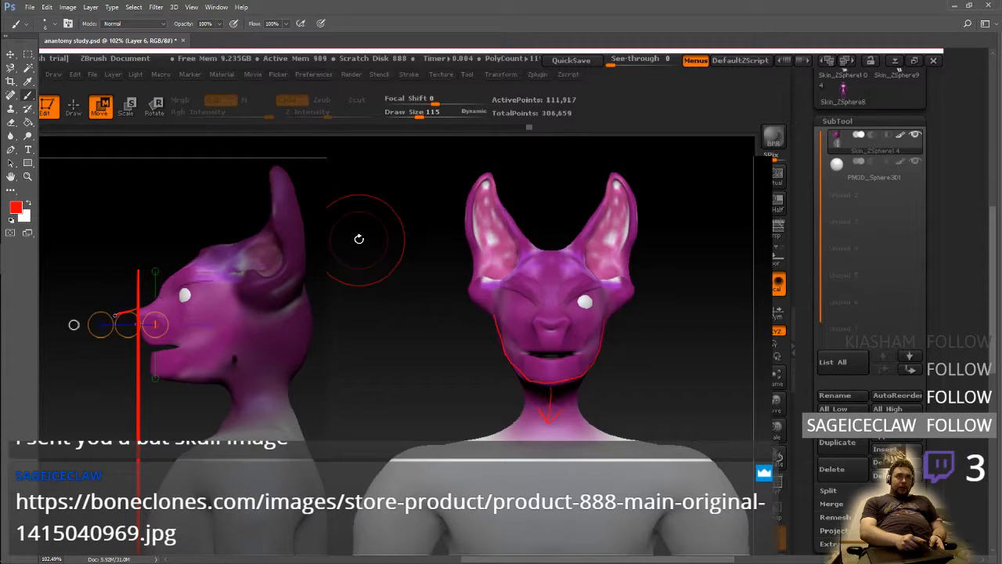
# Try sketching a longer muzzle and jaw outline past the guide line on the side view, and erase that outline
pyautogui.moveTo(115, 315)
pyautogui.mouseDown()
pyautogui.moveTo(105, 341)
pyautogui.moveTo(173, 345)
pyautogui.moveTo(144, 360)
pyautogui.moveTo(137, 383)
pyautogui.moveTo(291, 376)
pyautogui.moveTo(307, 343)
pyautogui.moveTo(284, 278)
pyautogui.moveTo(204, 285)
pyautogui.moveTo(137, 310)
pyautogui.mouseUp()
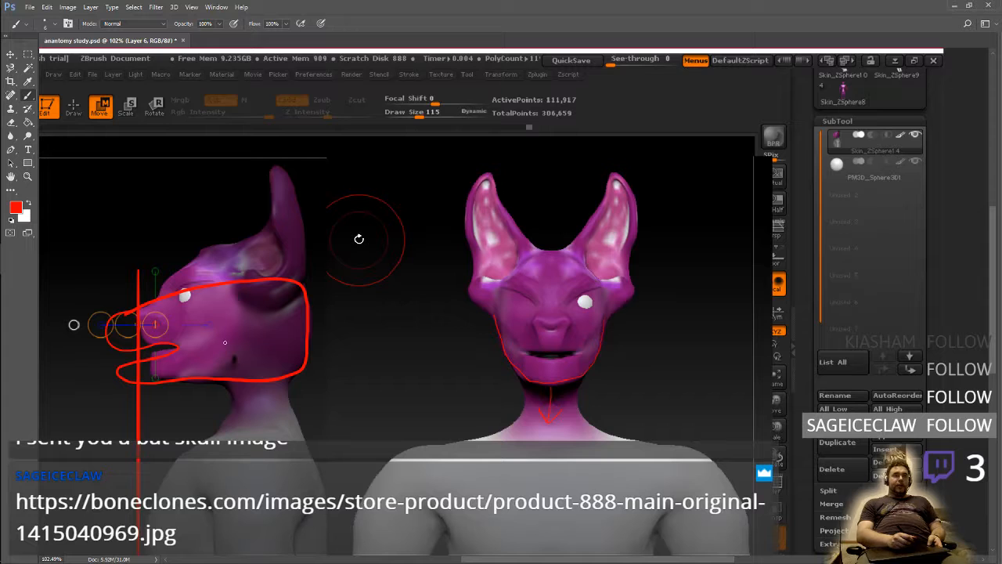
pyautogui.moveTo(311, 325)
pyautogui.mouseDown()
pyautogui.moveTo(284, 386)
pyautogui.moveTo(249, 379)
pyautogui.moveTo(206, 249)
pyautogui.moveTo(155, 288)
pyautogui.moveTo(157, 323)
pyautogui.moveTo(112, 385)
pyautogui.moveTo(109, 303)
pyautogui.moveTo(117, 355)
pyautogui.mouseUp()
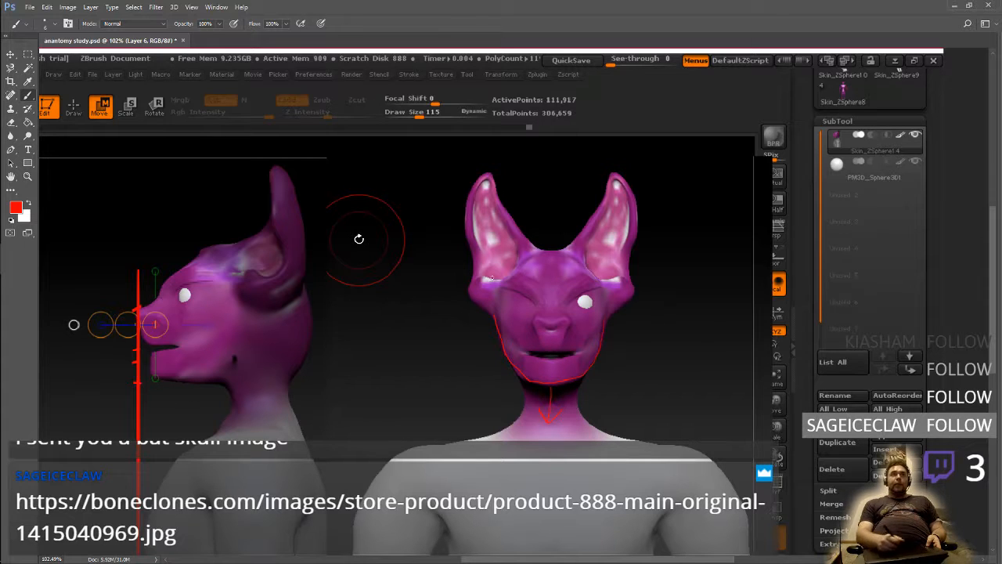
# Bring up the layer list, show the bat skull on Layer 4 and make that layer active
pyautogui.click(216, 7)
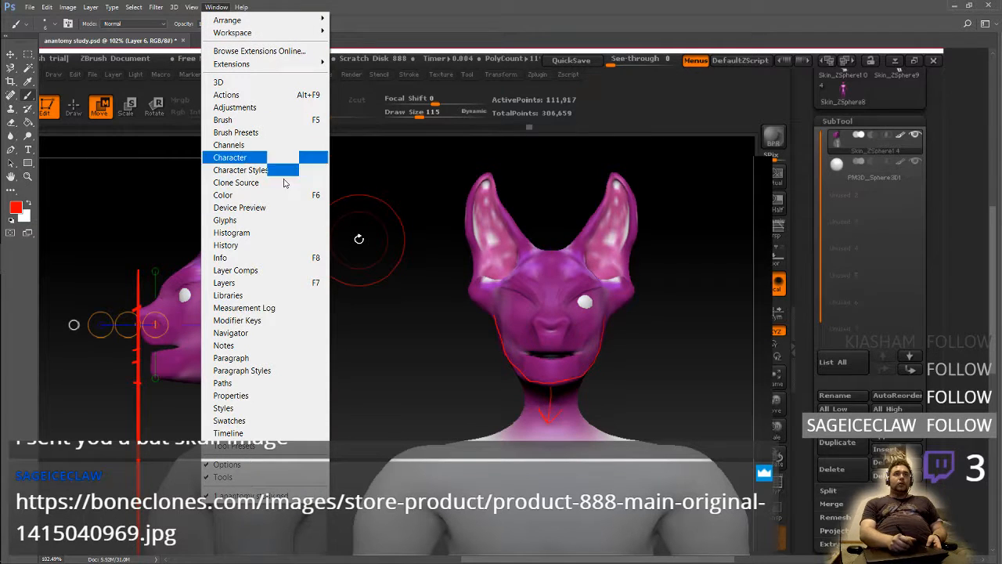
pyautogui.click(258, 283)
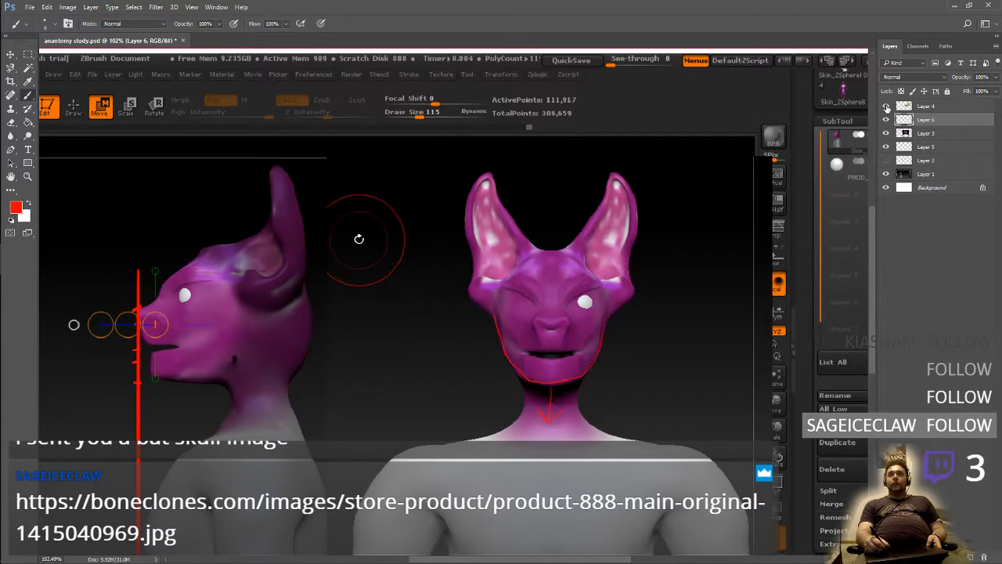
pyautogui.click(886, 106)
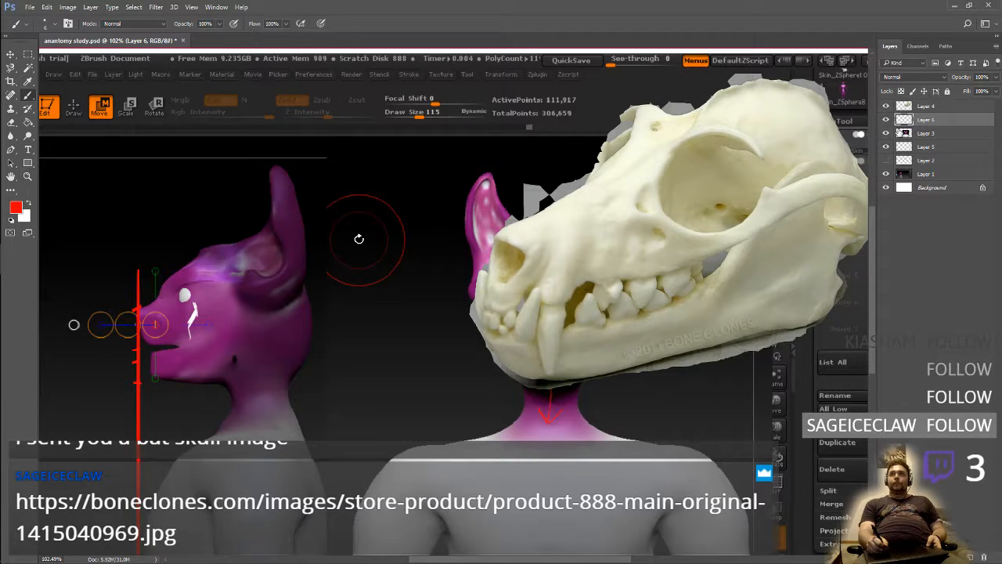
pyautogui.click(932, 107)
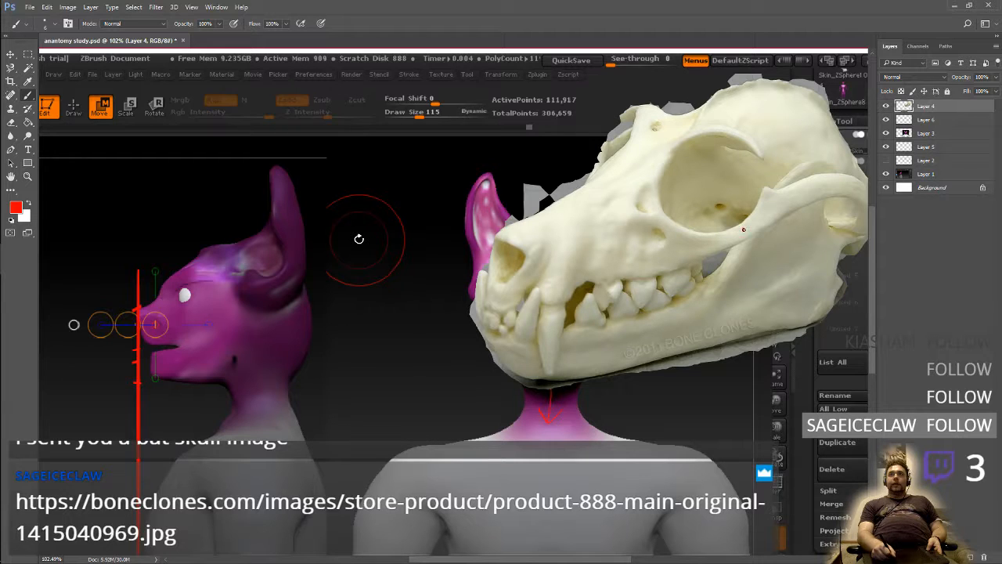
# Try outlining the skull's eye socket in red, roll back those Layer 4 strokes and hide the layer again
pyautogui.moveTo(744, 230)
pyautogui.mouseDown()
pyautogui.moveTo(739, 140)
pyautogui.moveTo(647, 182)
pyautogui.moveTo(716, 253)
pyautogui.moveTo(736, 251)
pyautogui.moveTo(723, 271)
pyautogui.moveTo(703, 253)
pyautogui.moveTo(705, 200)
pyautogui.moveTo(657, 210)
pyautogui.mouseUp()
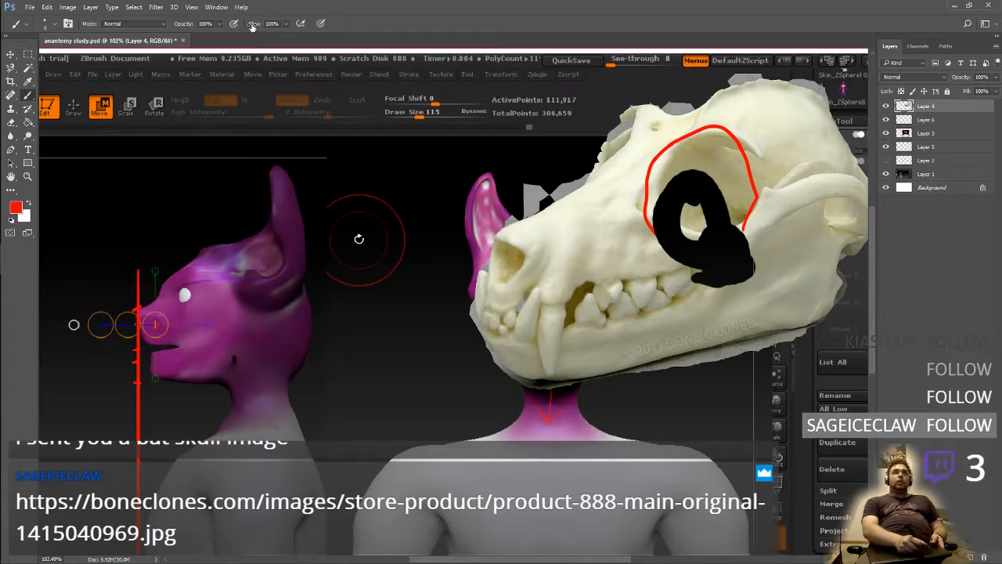
pyautogui.click(219, 8)
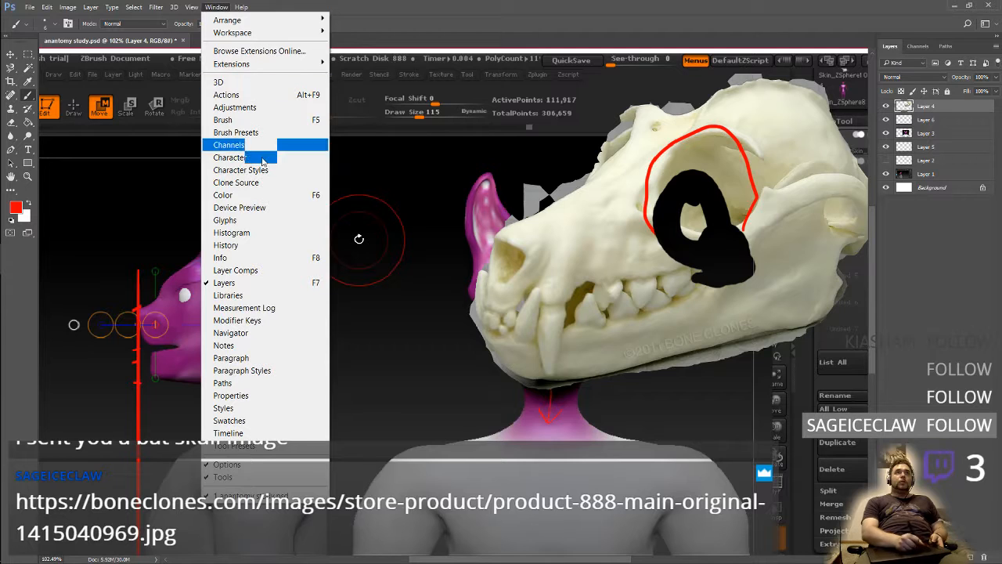
pyautogui.click(275, 246)
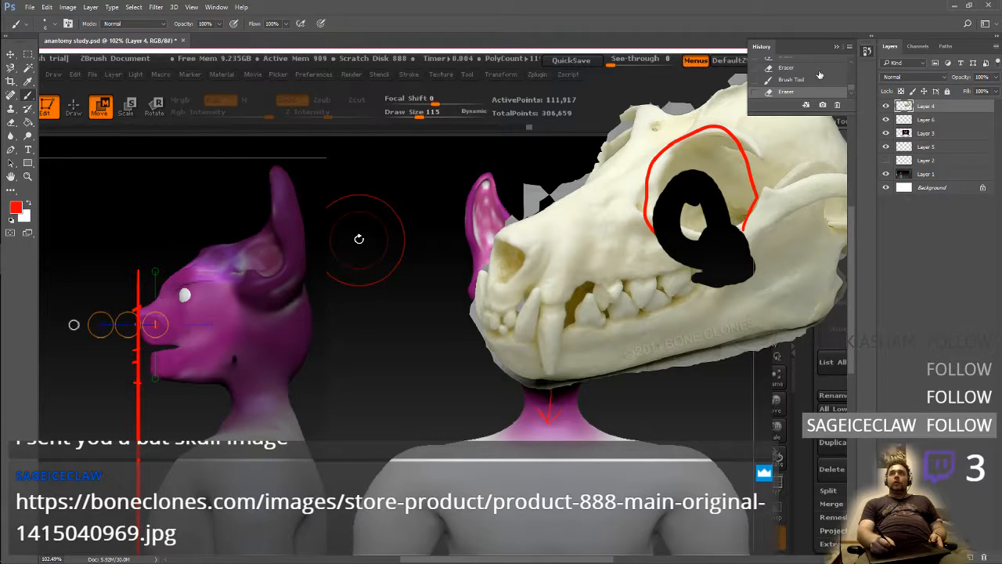
pyautogui.click(814, 77)
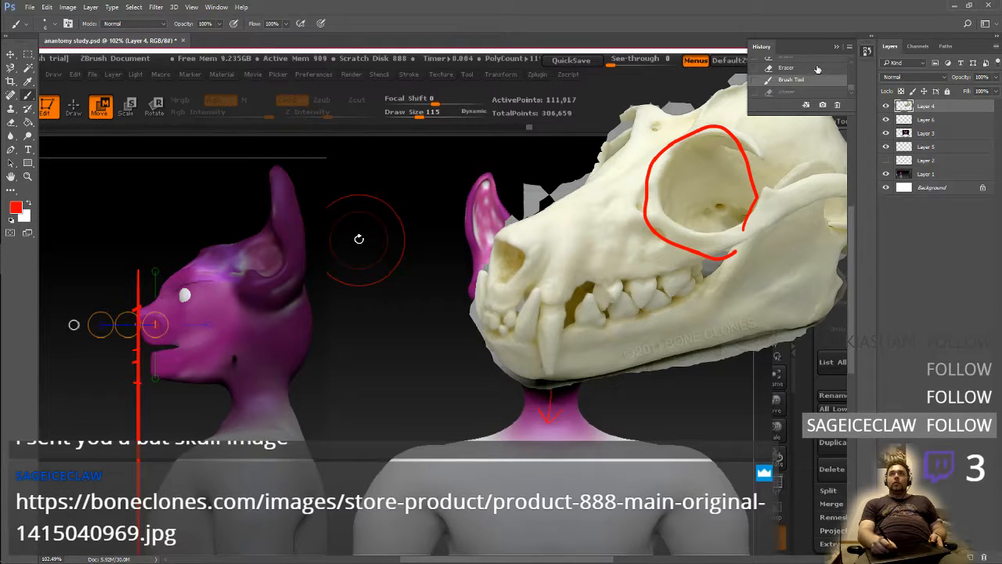
pyautogui.click(815, 68)
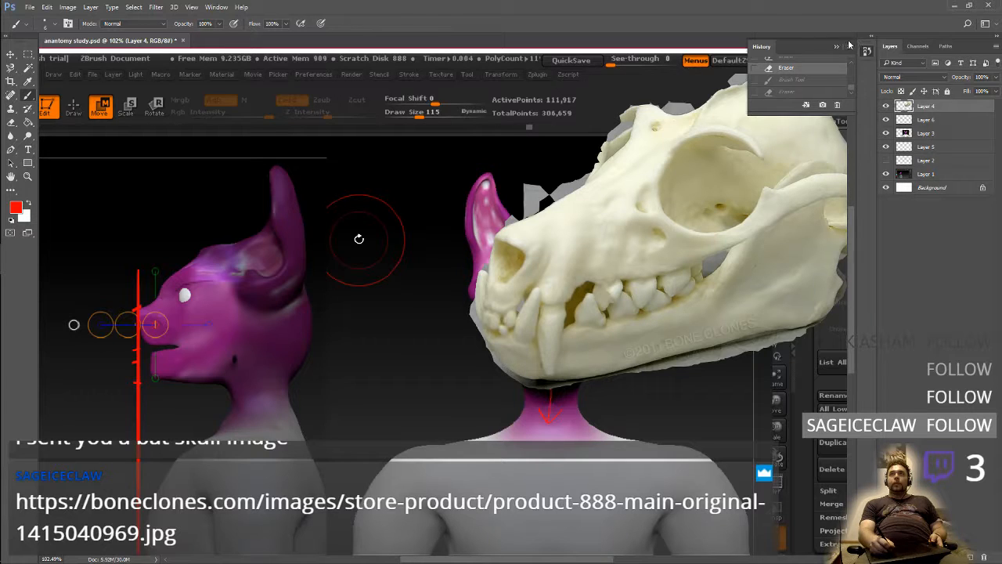
pyautogui.click(836, 47)
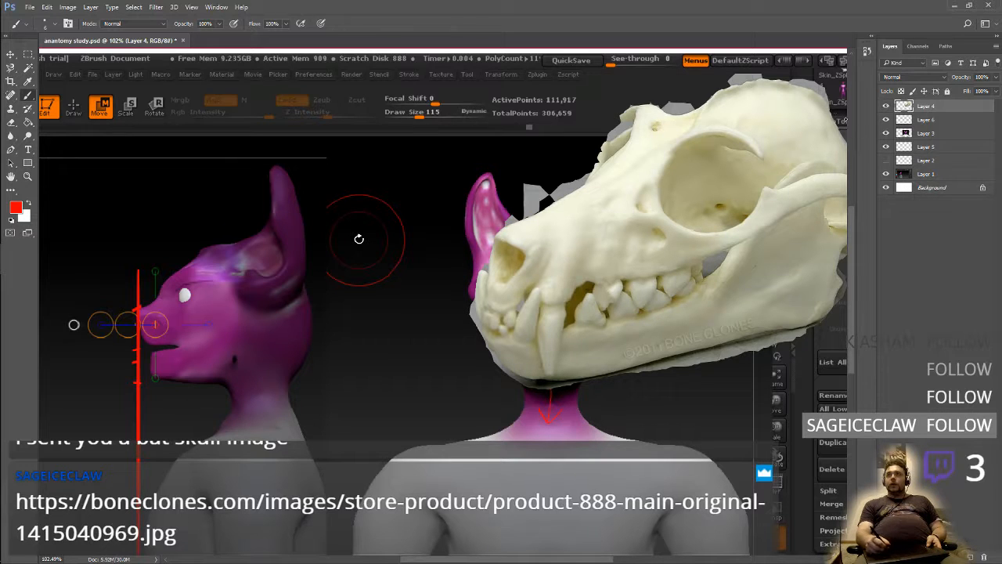
pyautogui.click(885, 106)
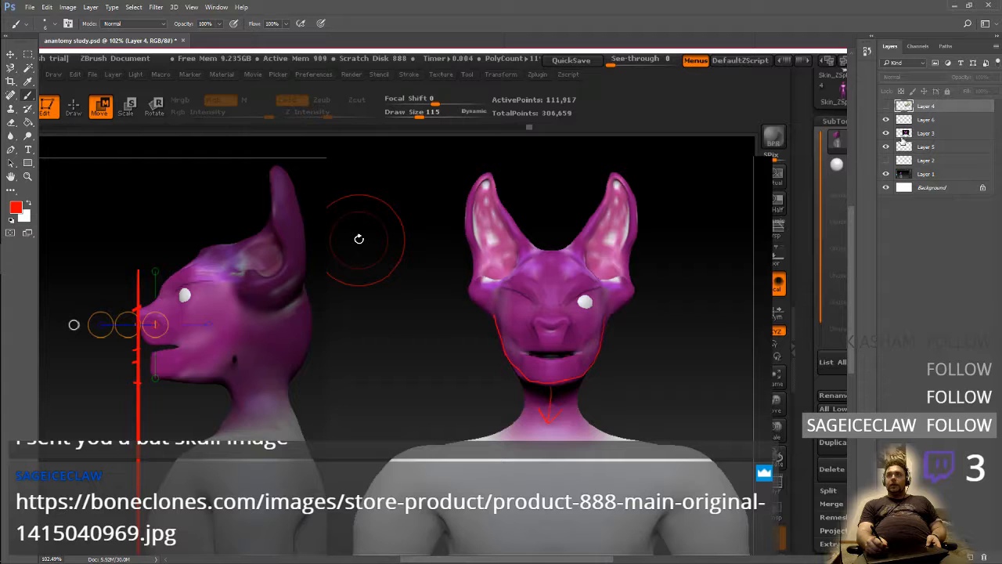
# Try drawing a lower red jawline and back of the head on Layer 1 over the side view, and roll it back
pyautogui.click(922, 176)
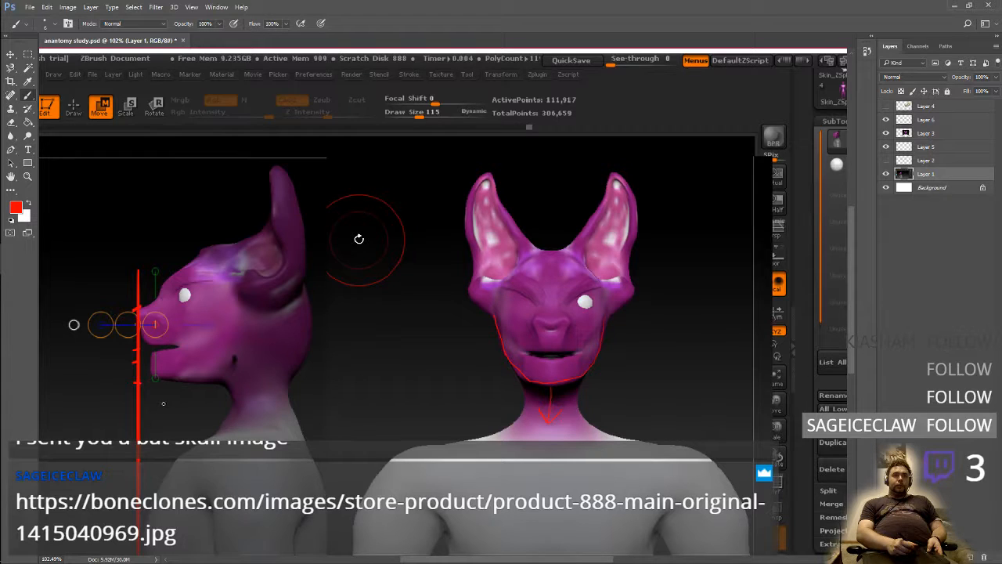
pyautogui.moveTo(162, 404)
pyautogui.mouseDown()
pyautogui.moveTo(224, 405)
pyautogui.moveTo(302, 368)
pyautogui.moveTo(301, 287)
pyautogui.mouseUp()
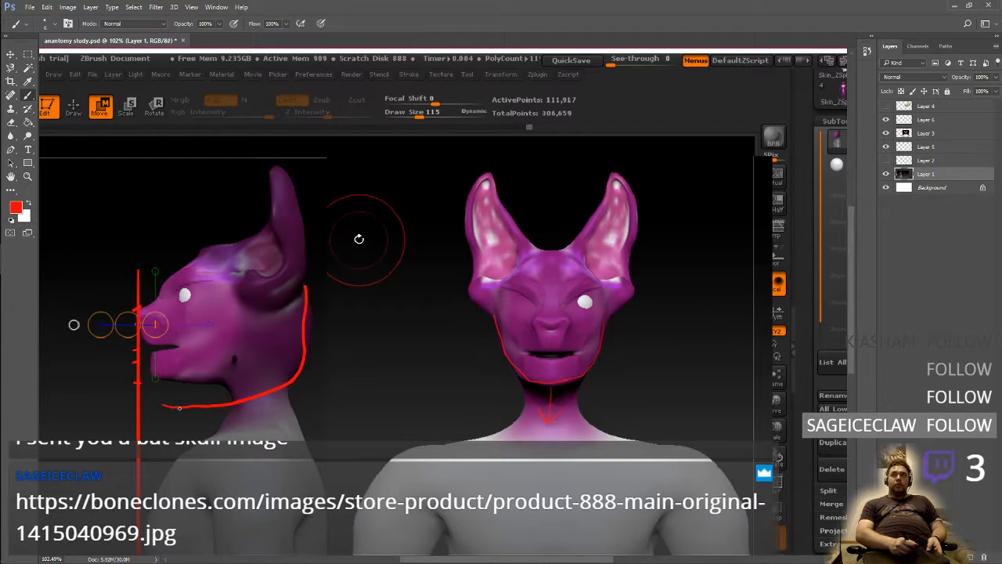
pyautogui.click(48, 8)
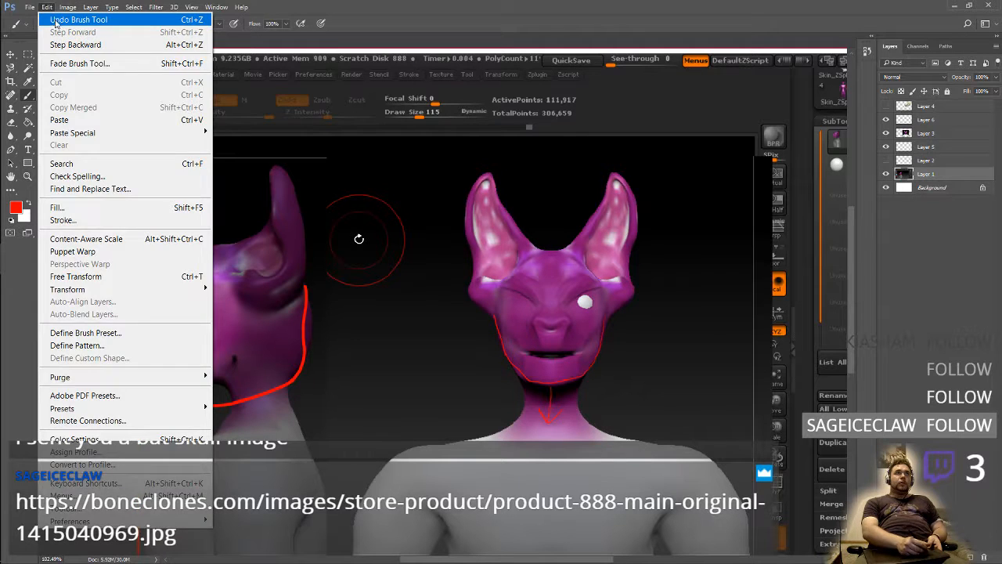
pyautogui.click(56, 23)
pyautogui.click(867, 51)
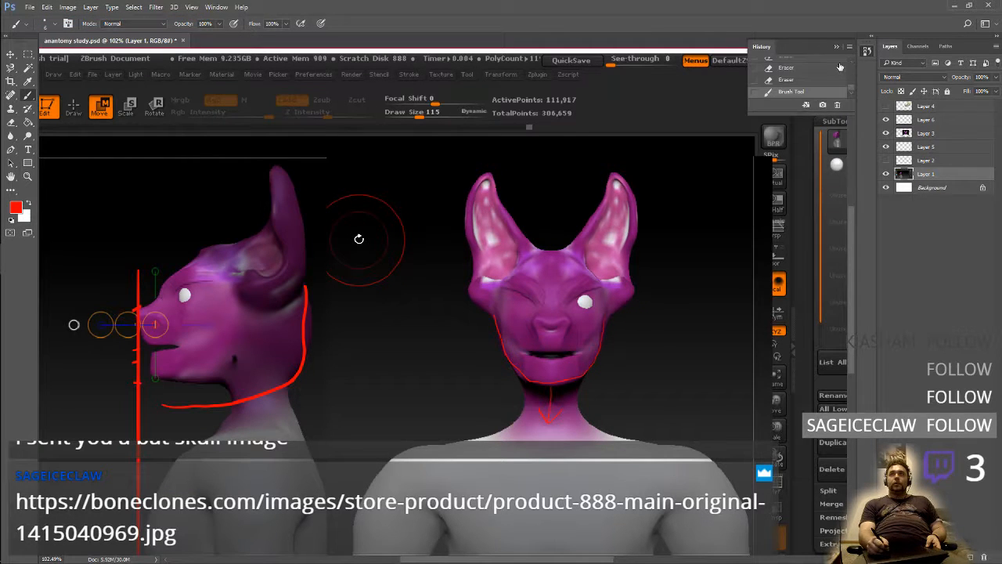
pyautogui.click(814, 71)
pyautogui.click(820, 83)
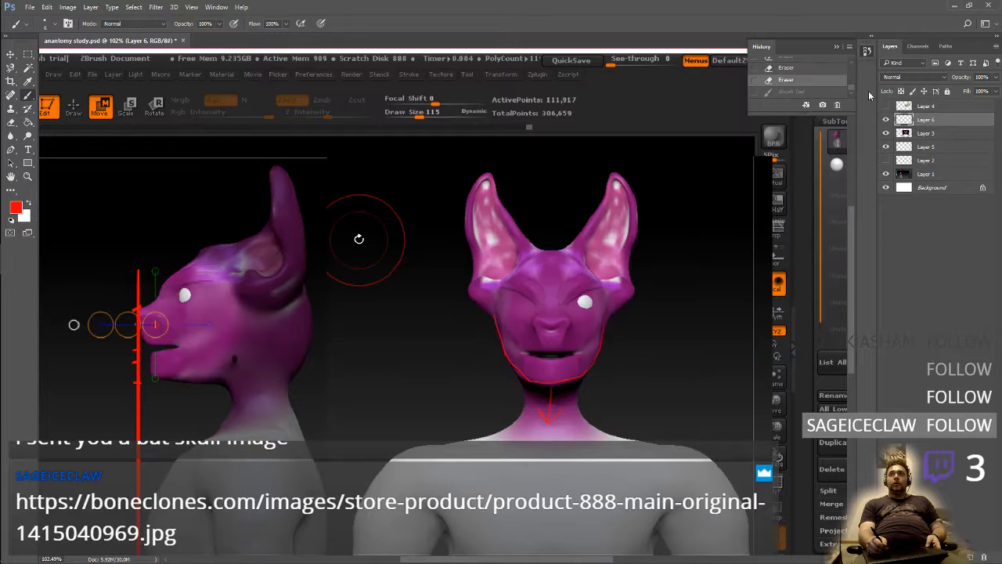
# Move Layer 2 directly above Layer 6, and draw a lowered red jawline with a short vertical stroke below it on Layer 6
pyautogui.moveTo(909, 164); pyautogui.dragTo(936, 123)
pyautogui.click(914, 133)
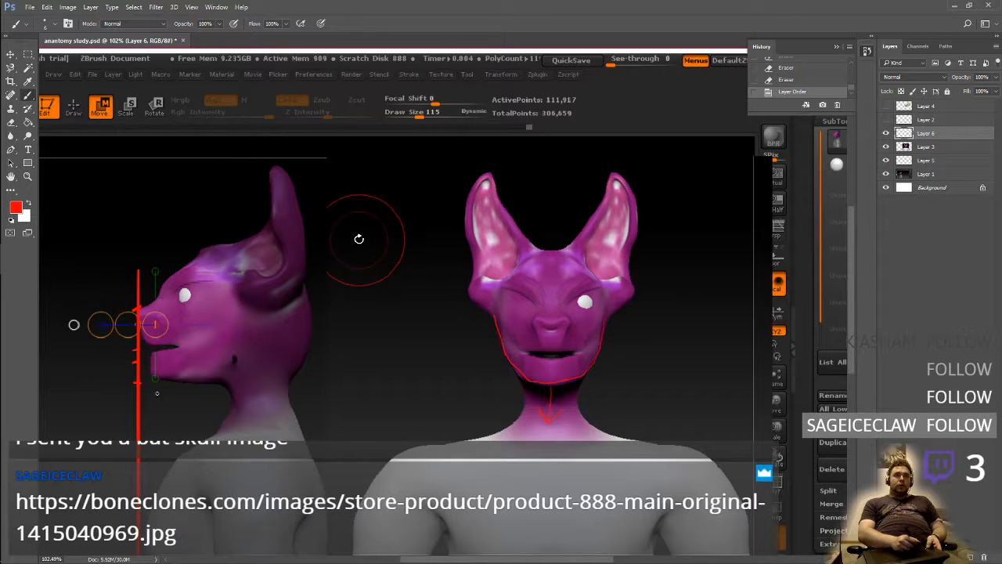
pyautogui.moveTo(155, 400)
pyautogui.mouseDown()
pyautogui.moveTo(273, 392)
pyautogui.moveTo(303, 341)
pyautogui.mouseUp()
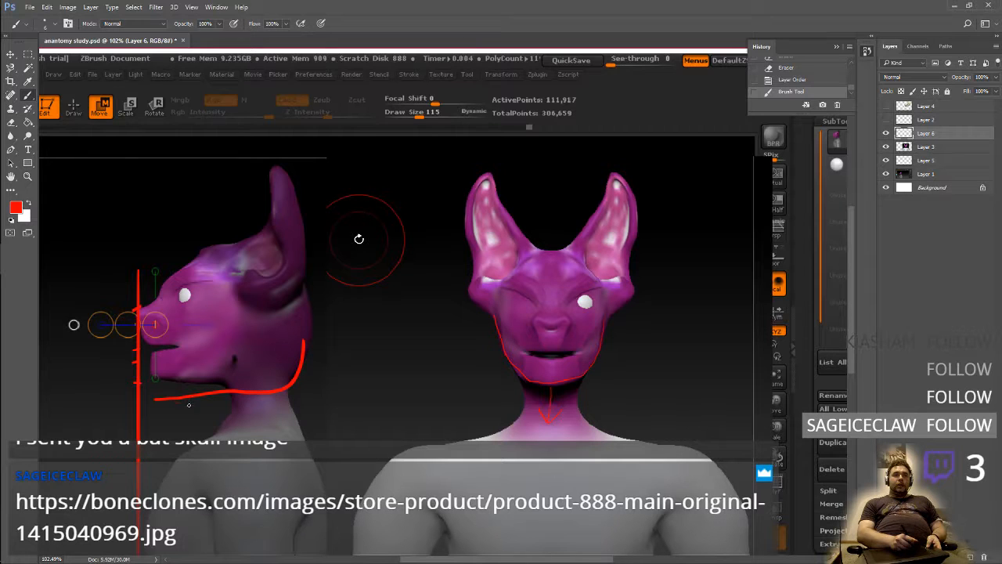
pyautogui.moveTo(190, 430); pyautogui.dragTo(189, 441)
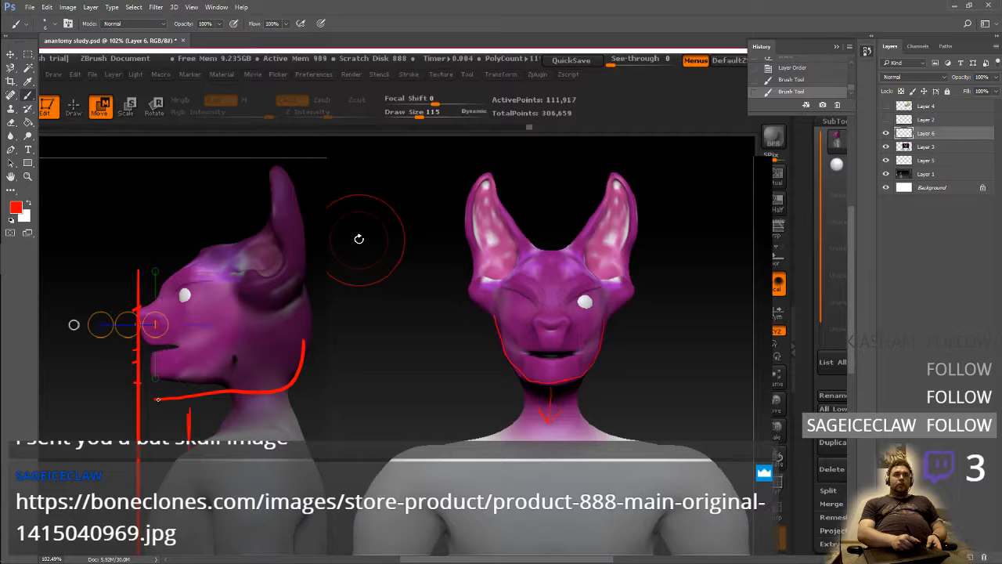
# Outline the side view's mouth, snout and skull in red up from the new jawline, and erase the outline behind the ear
pyautogui.moveTo(157, 399)
pyautogui.mouseDown()
pyautogui.moveTo(151, 354)
pyautogui.moveTo(177, 343)
pyautogui.moveTo(153, 341)
pyautogui.moveTo(144, 310)
pyautogui.moveTo(205, 248)
pyautogui.moveTo(265, 244)
pyautogui.moveTo(292, 302)
pyautogui.moveTo(301, 354)
pyautogui.mouseUp()
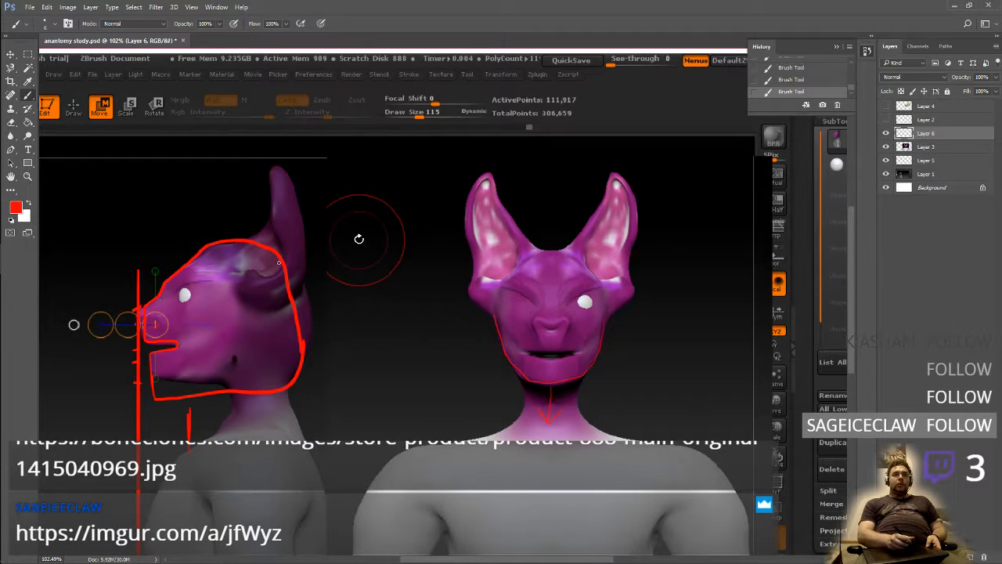
pyautogui.press('e')
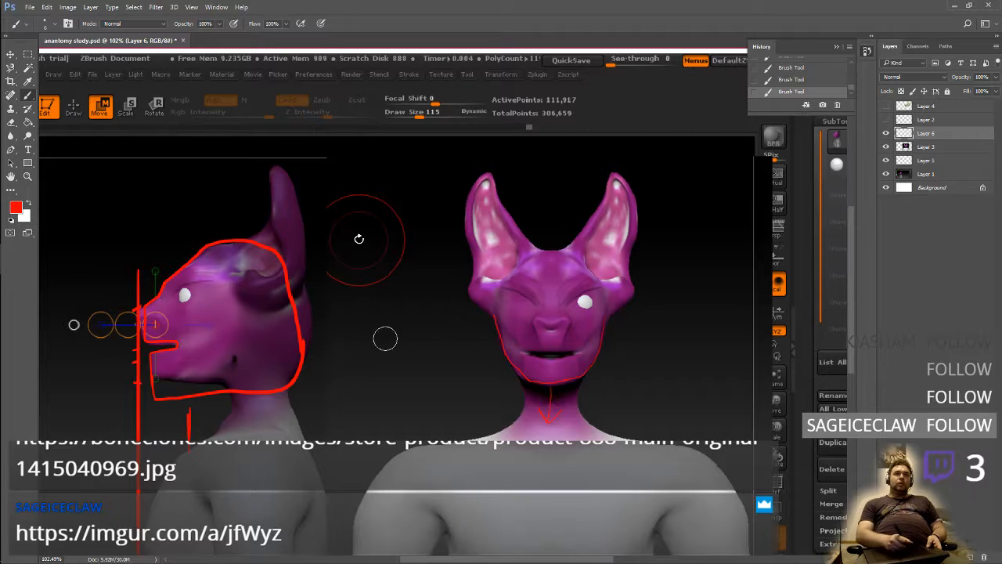
pyautogui.moveTo(297, 346); pyautogui.dragTo(271, 256)
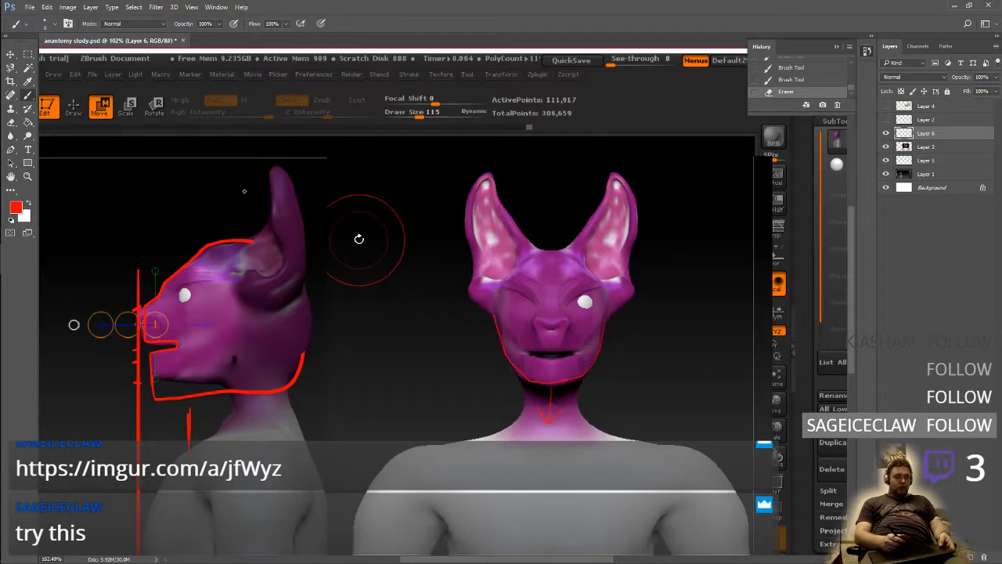
# Step back through the recent head outline strokes, and restore the history to the latest eraser edit
pyautogui.hotkey('ctrl', 'z')
pyautogui.press('F6')
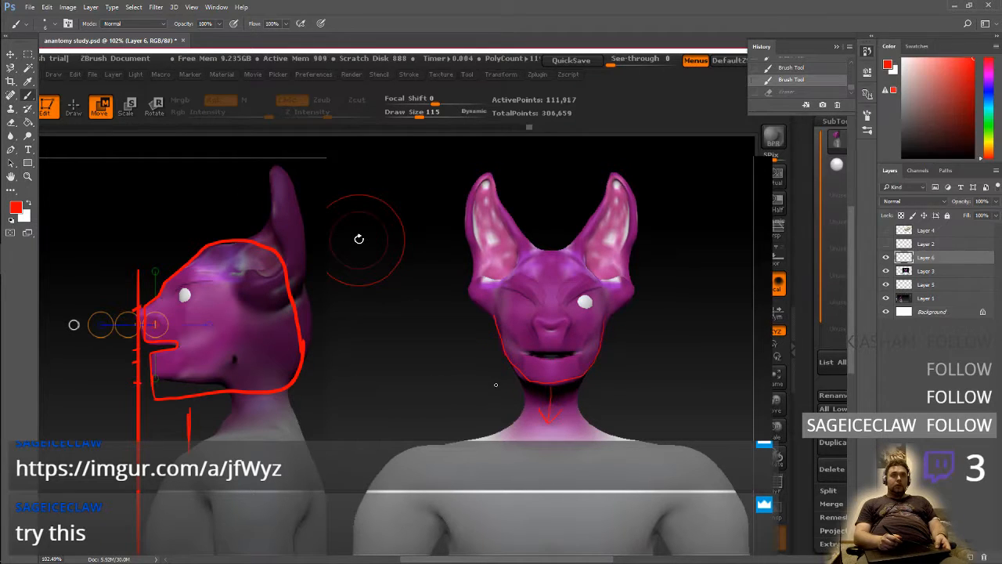
pyautogui.hotkey('ctrl', 'alt', 'z')
pyautogui.hotkey('ctrl', 'alt', 'z')
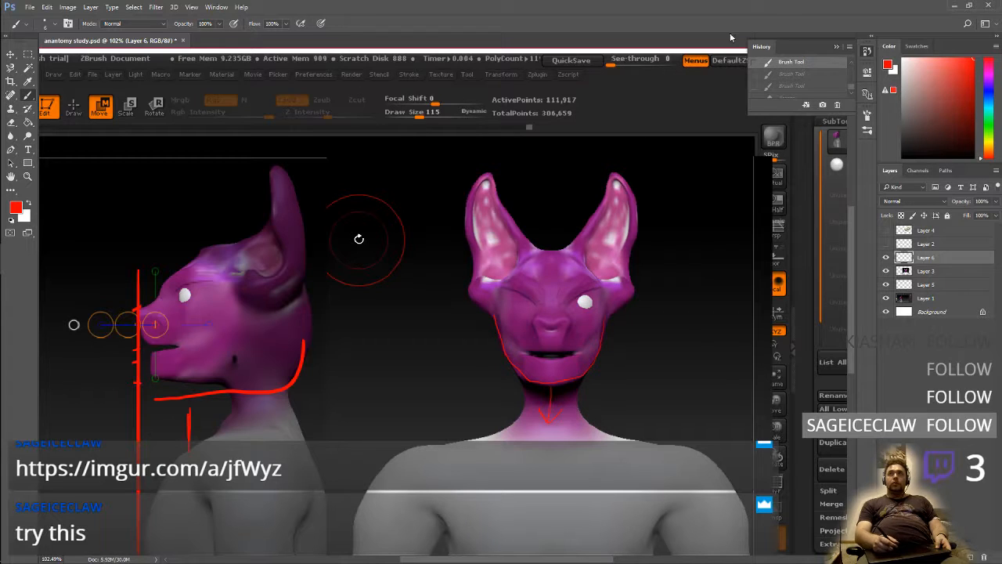
pyautogui.click(854, 81)
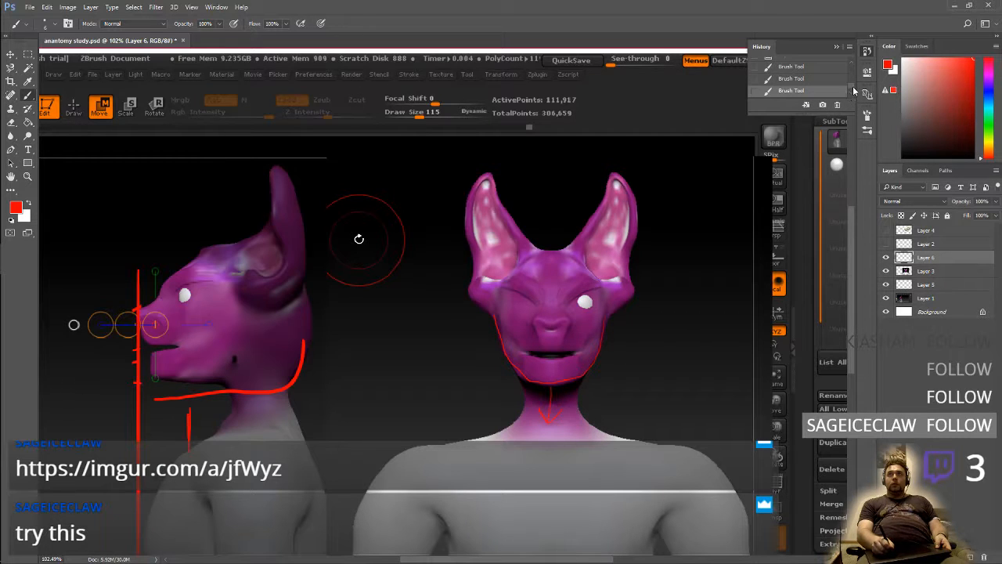
pyautogui.click(851, 94)
pyautogui.click(853, 95)
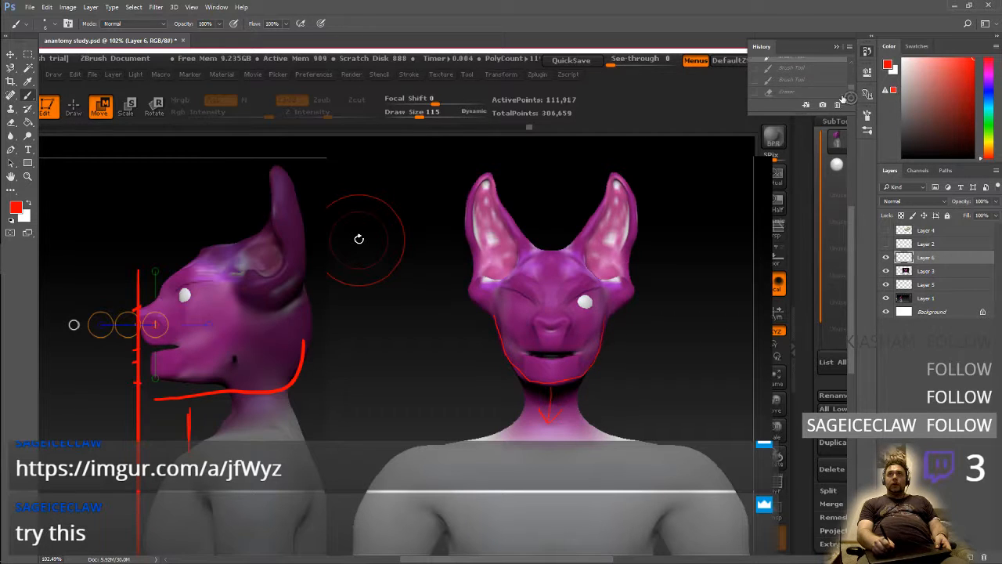
pyautogui.click(807, 93)
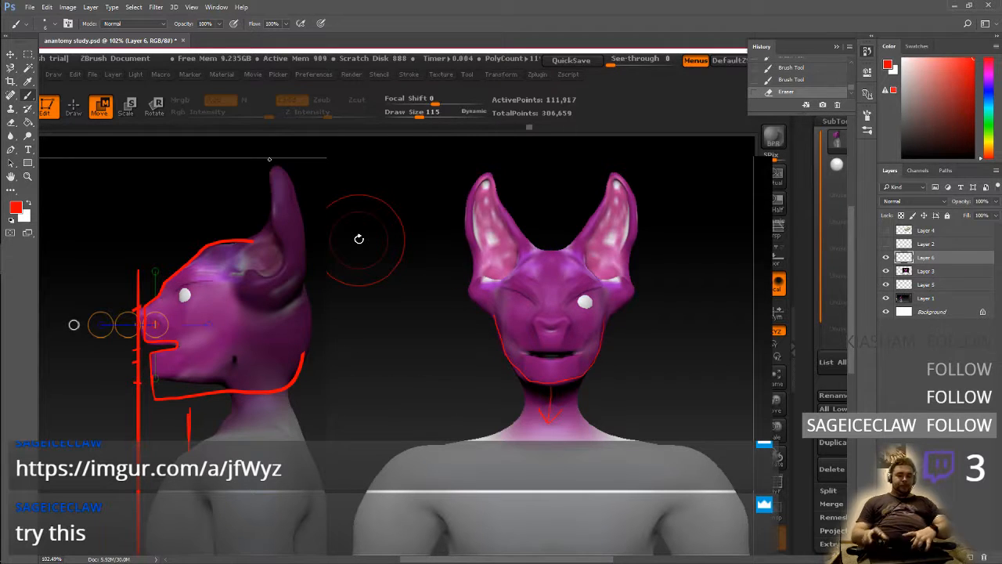
# Switch to the Firefox desktop and open the Twitch home page in a new tab
pyautogui.press('super+Tab')
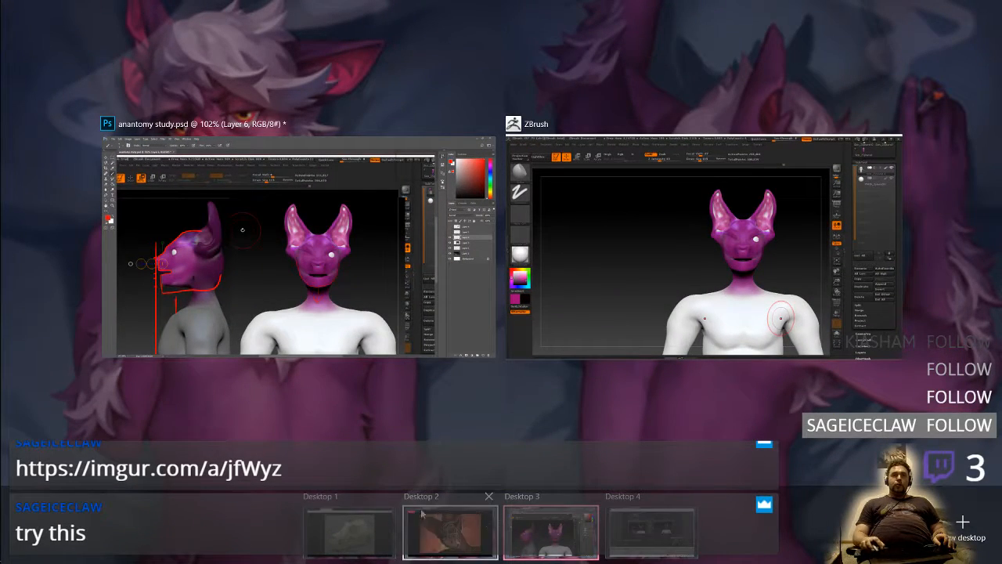
pyautogui.click(348, 531)
pyautogui.press('super')
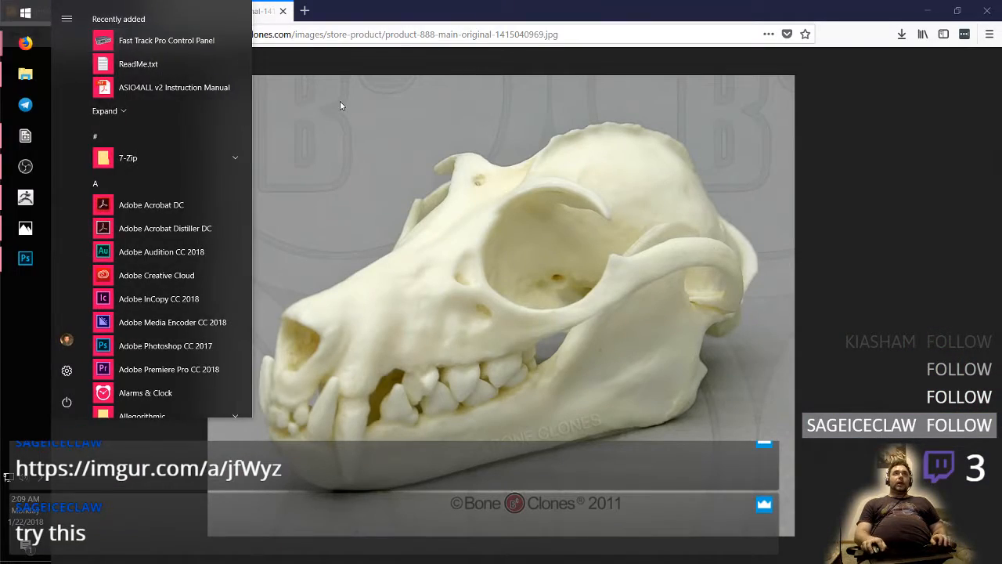
pyautogui.click(340, 101)
pyautogui.hotkey('ctrl', 't')
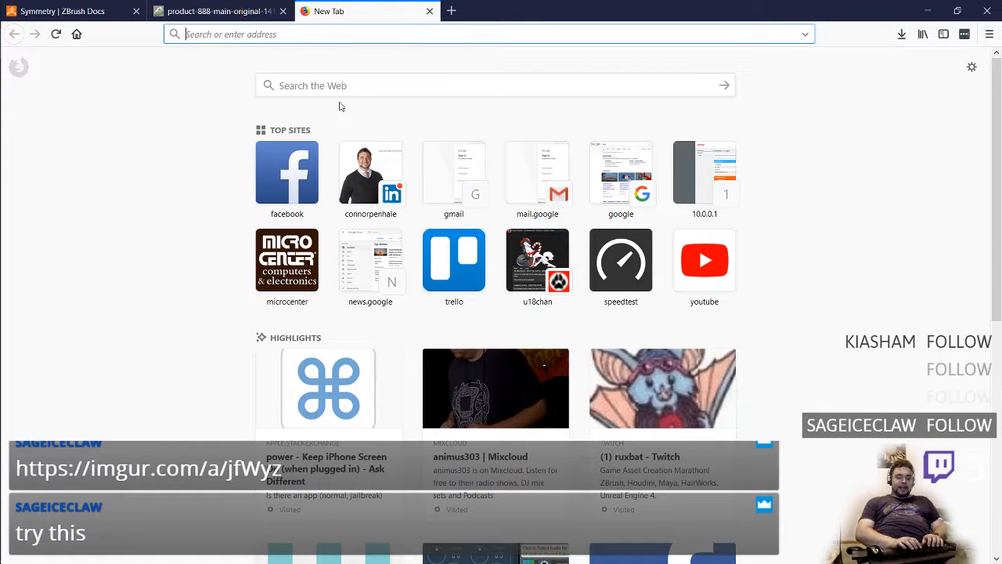
pyautogui.write('twitch')
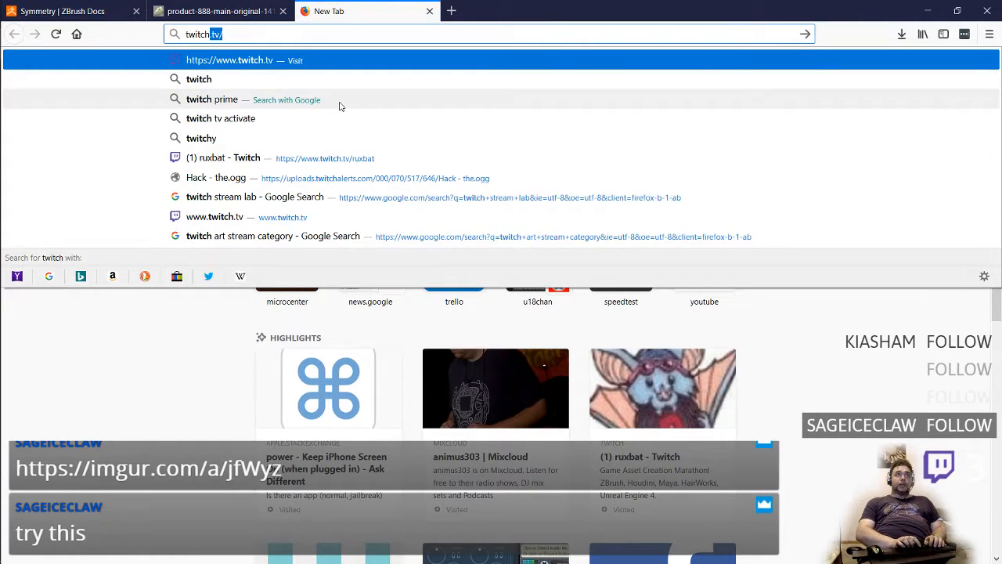
pyautogui.write('.tv/b')
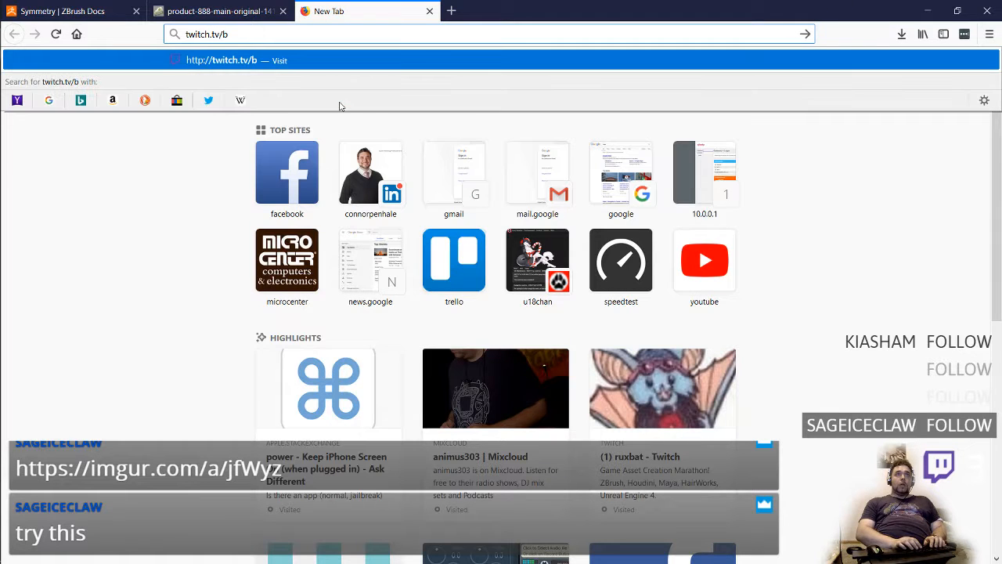
pyautogui.press('BackSpace')
pyautogui.write('dash')
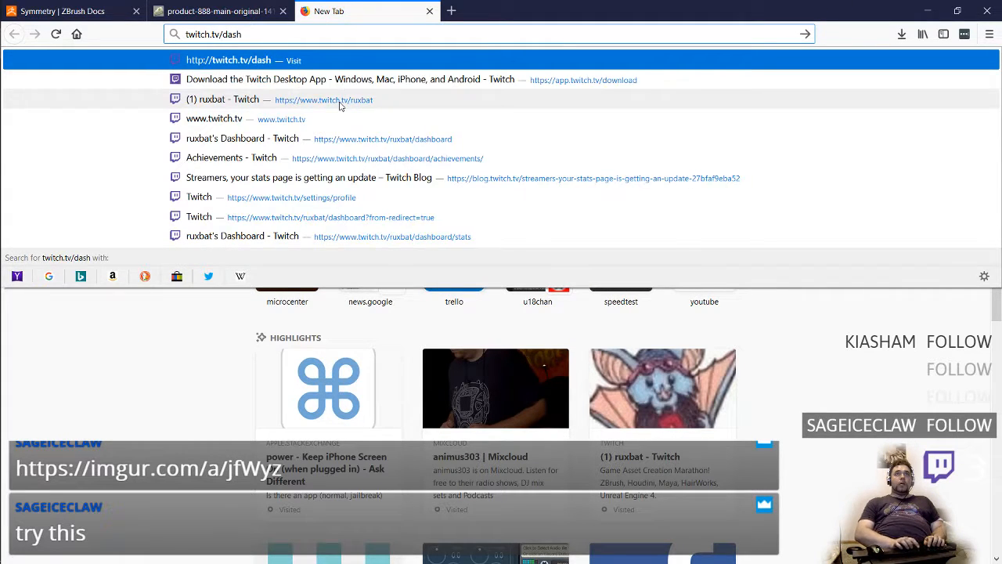
pyautogui.press('BackSpace')
pyautogui.press('BackSpace')
pyautogui.press('BackSpace')
pyautogui.press('BackSpace')
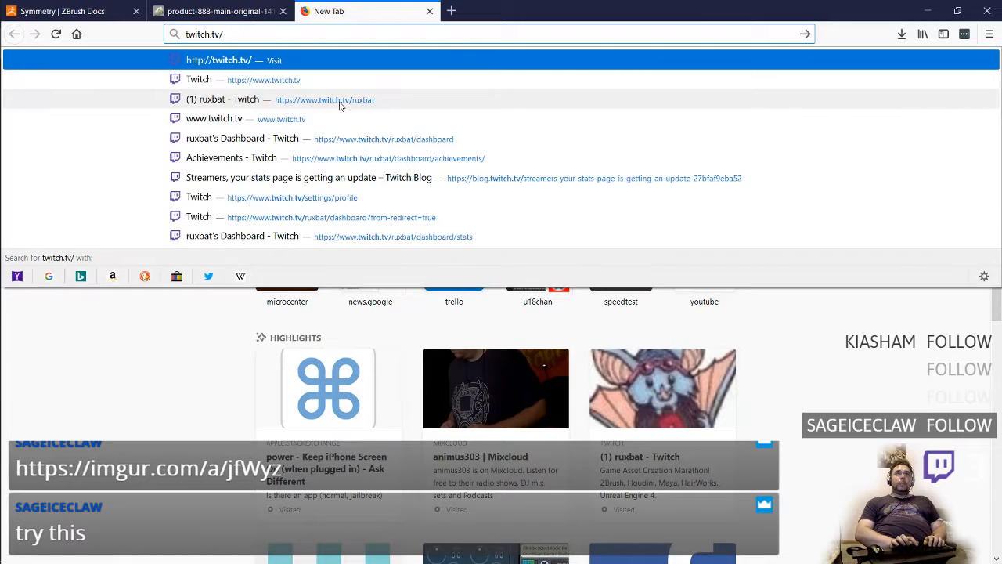
pyautogui.press('Return')
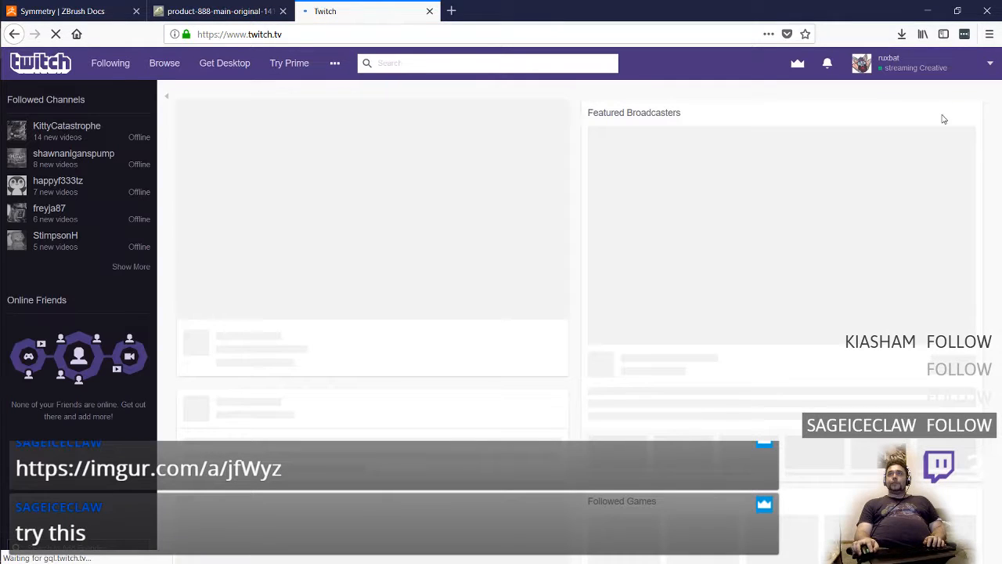
# Go to the Twitch channel dashboard and open the Imgur link posted in its chat in a separate tab
pyautogui.click(991, 68)
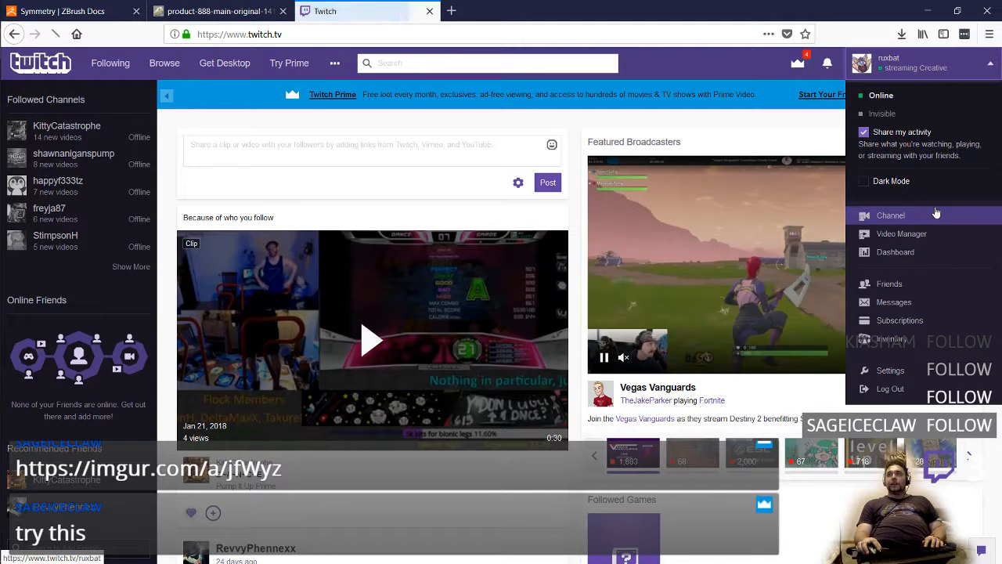
pyautogui.click(936, 256)
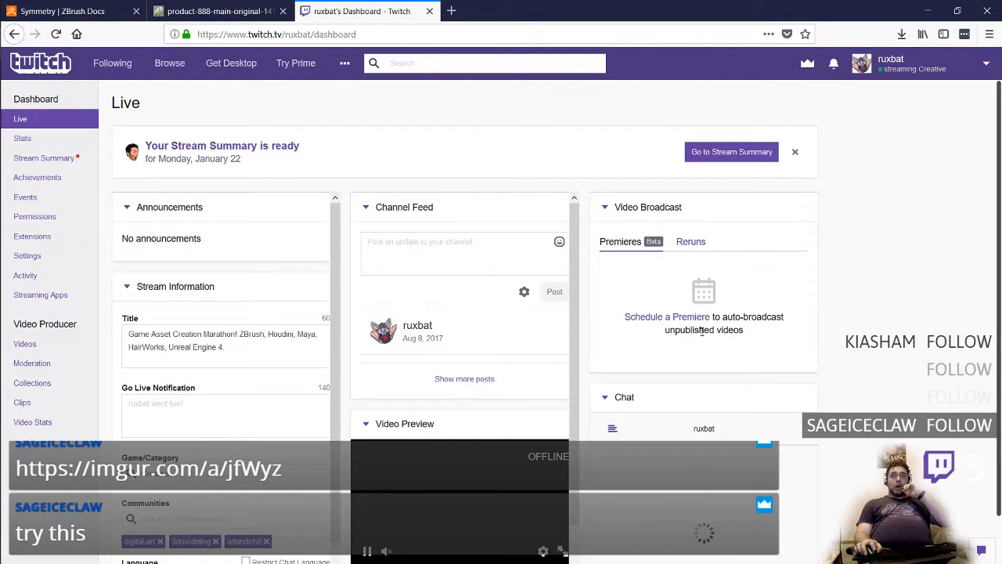
pyautogui.scroll(-2, 702, 336)
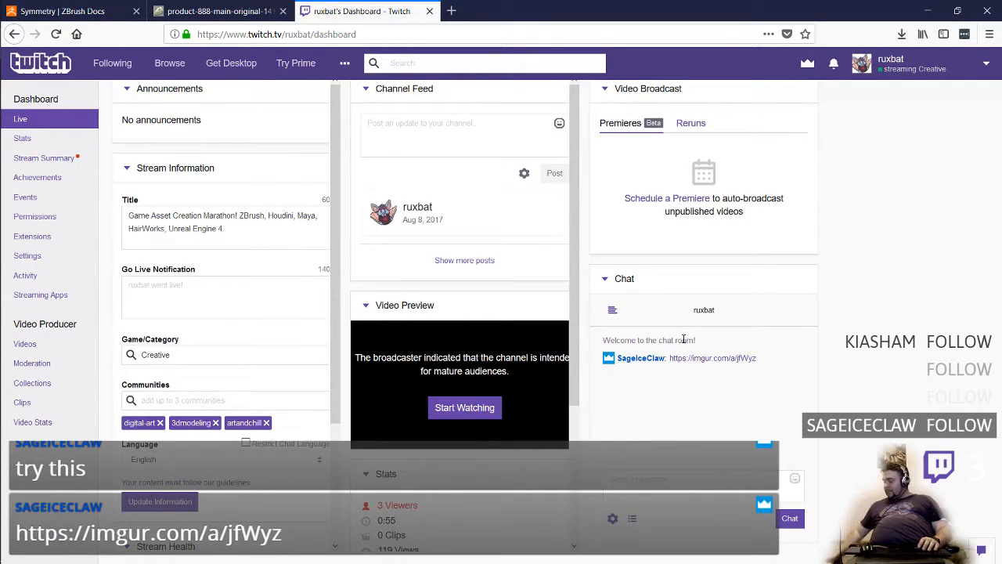
pyautogui.middleClick(707, 357)
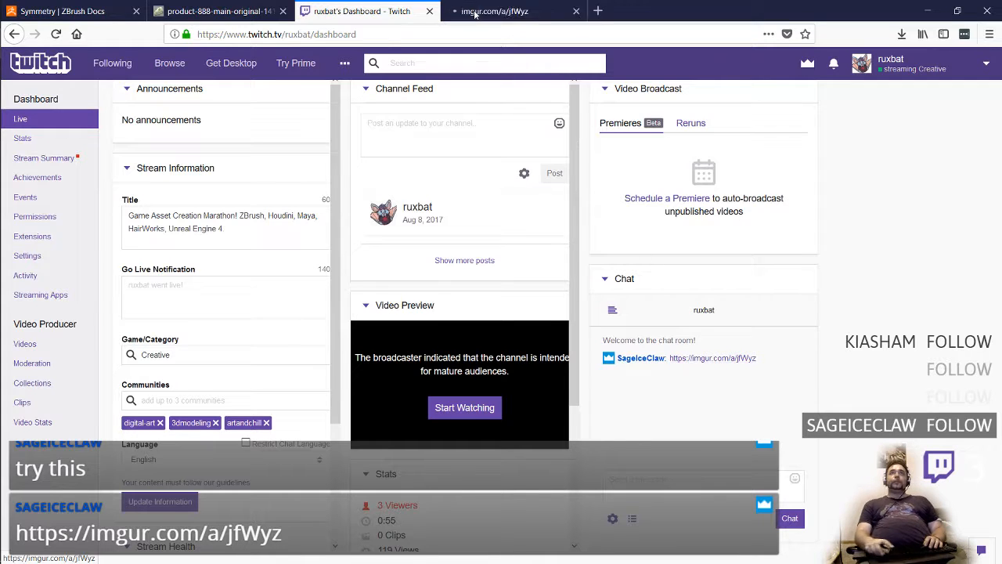
pyautogui.click(485, 16)
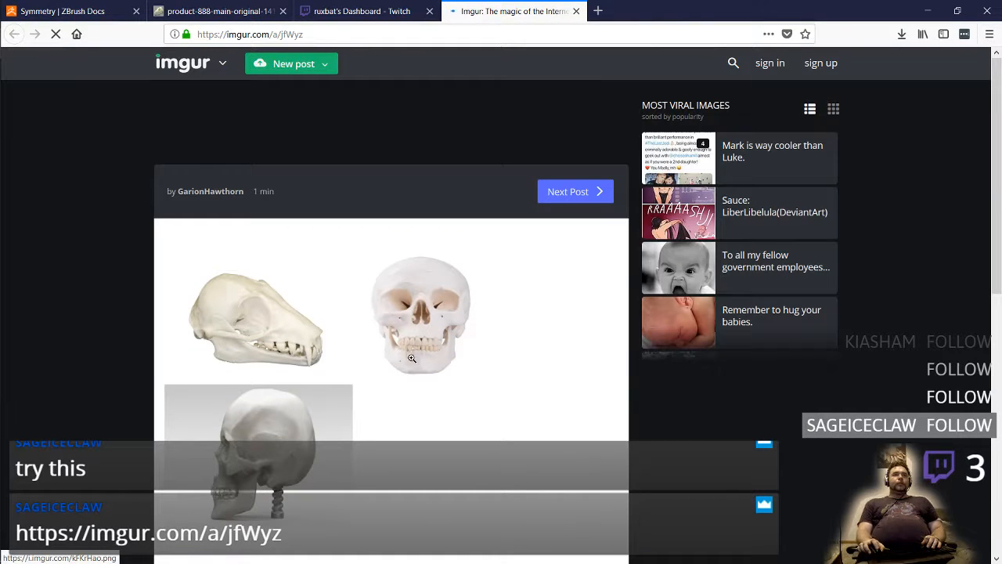
# Enlarge the Imgur picture of the bat skull and two human skulls, and copy it
pyautogui.scroll(-3, 415, 358)
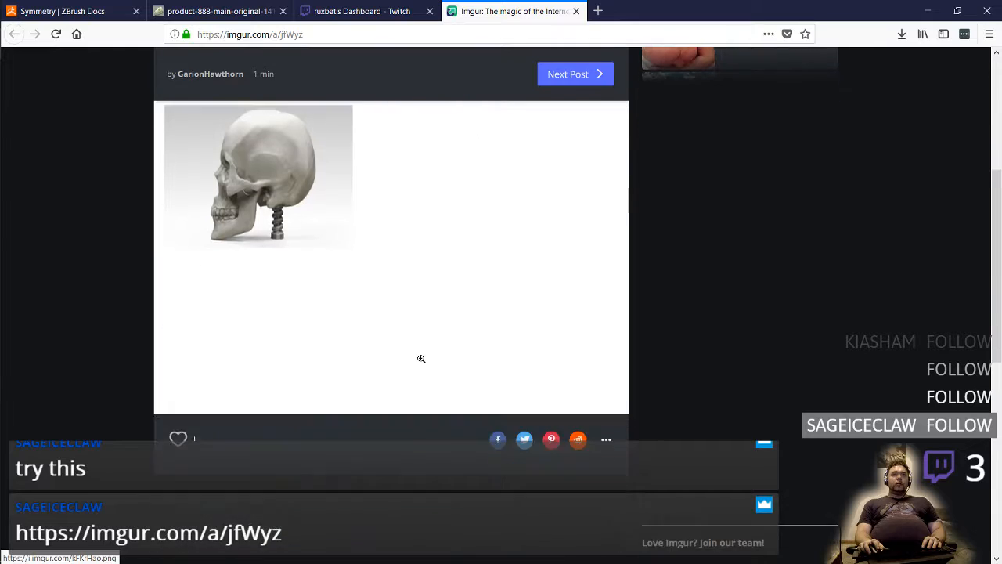
pyautogui.scroll(5, 421, 358)
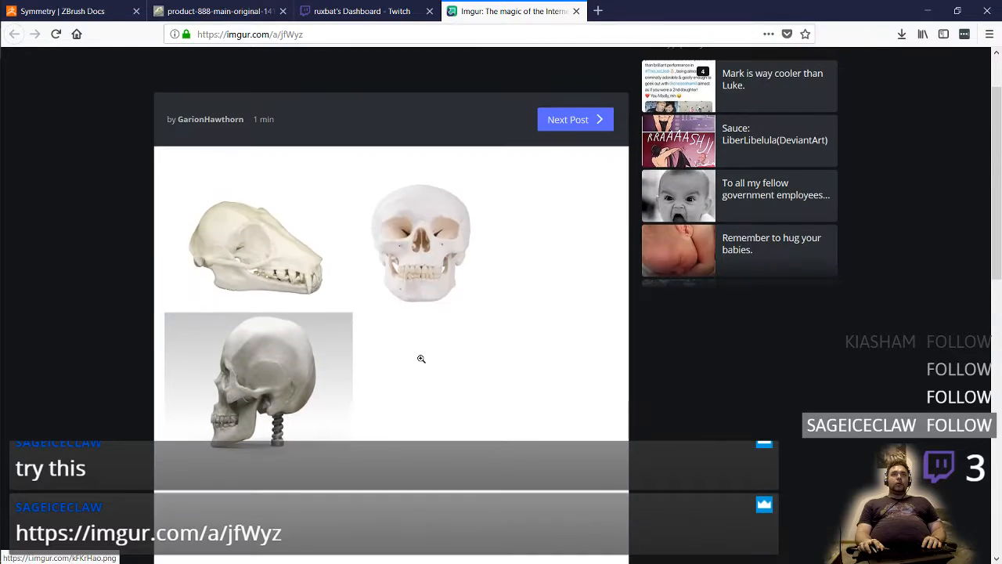
pyautogui.click(358, 356)
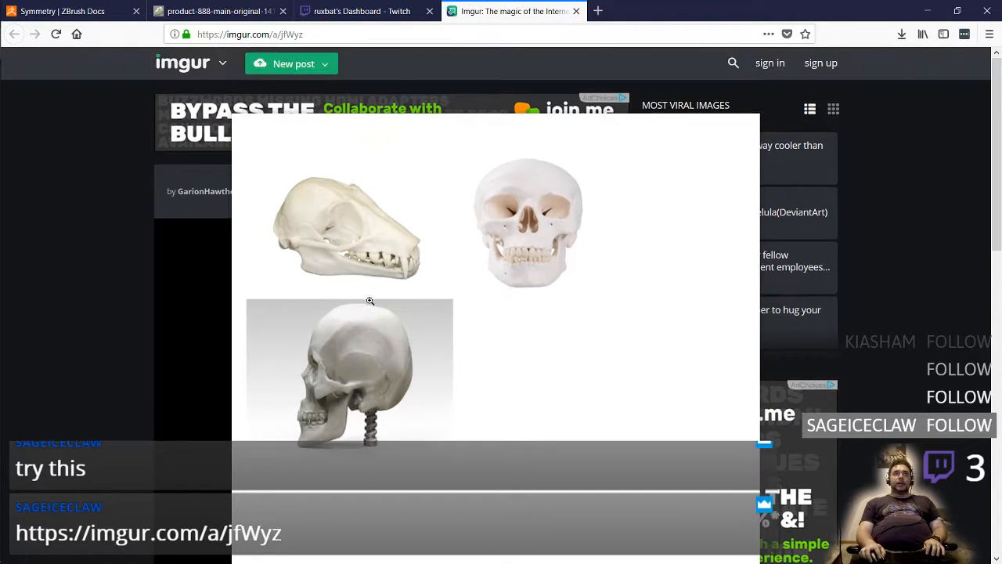
pyautogui.rightClick(371, 310)
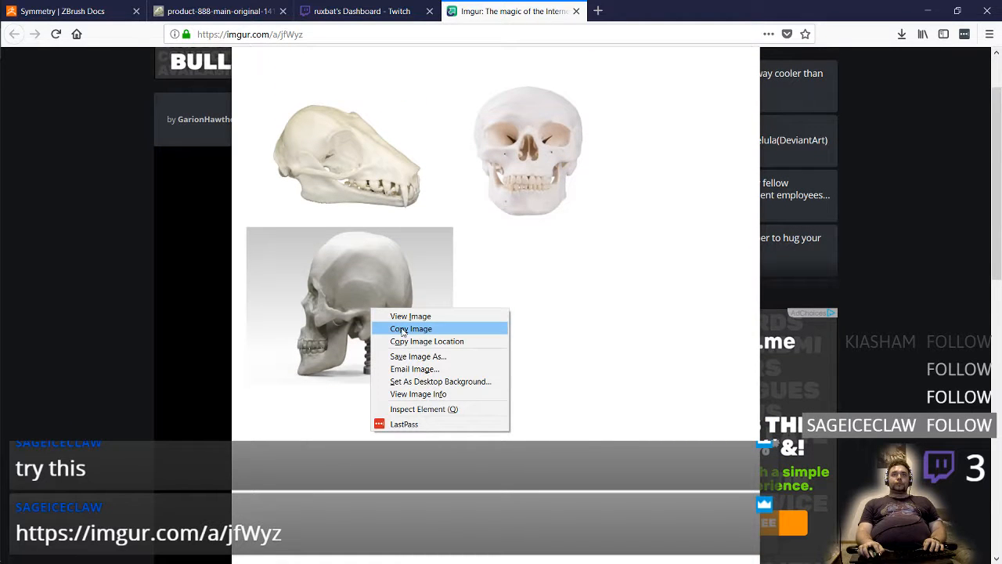
pyautogui.click(402, 328)
# Switch back to the Photoshop anatomy study and paste the skull picture above Layer 6
pyautogui.press('super+Tab')
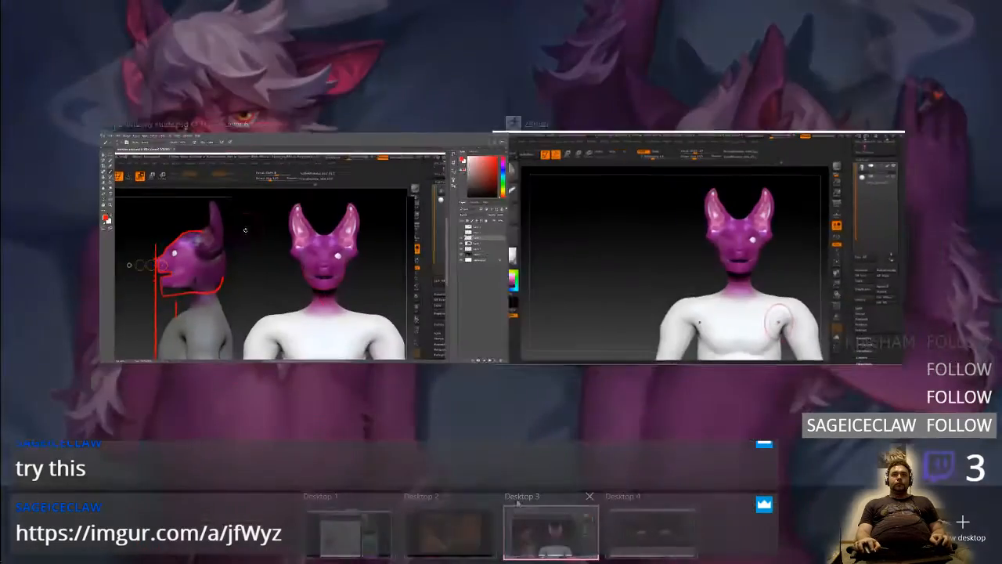
pyautogui.click(518, 506)
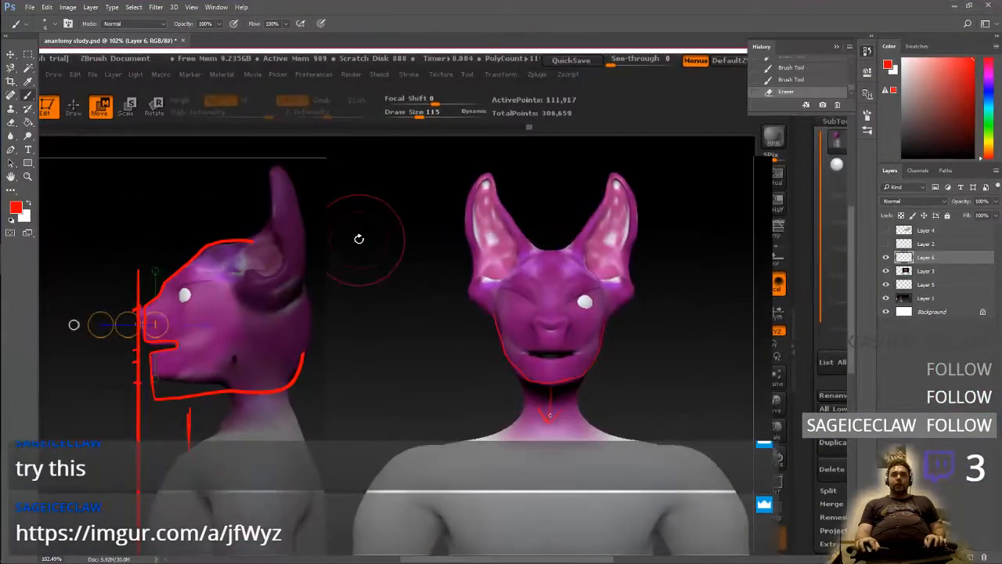
pyautogui.hotkey('ctrl', 'v')
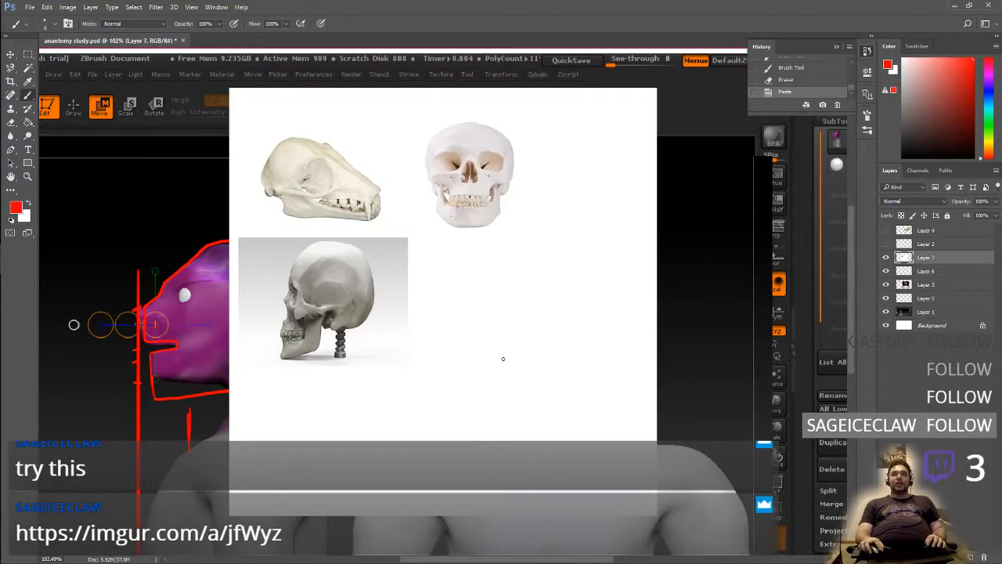
# Try selecting the white background of the pasted skull picture with the Magic Wand, and clear the selection
pyautogui.press('w')
pyautogui.click(481, 365)
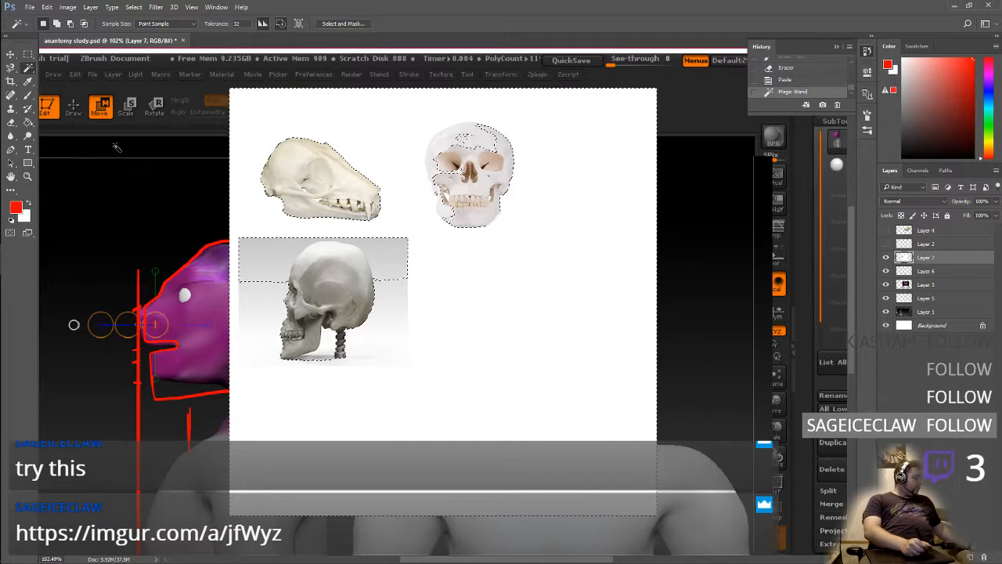
pyautogui.hotkey('ctrl', 'd')
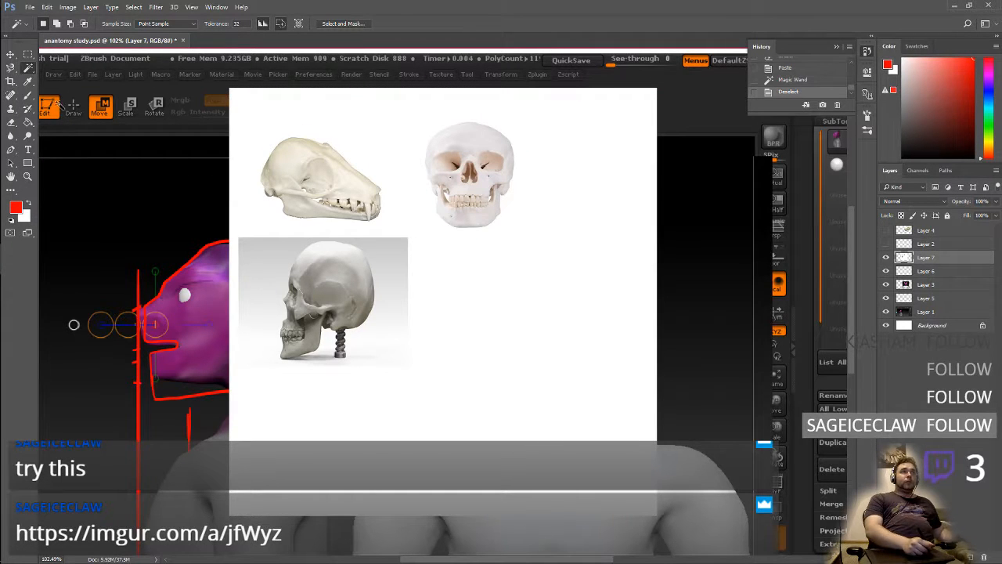
pyautogui.click(27, 70)
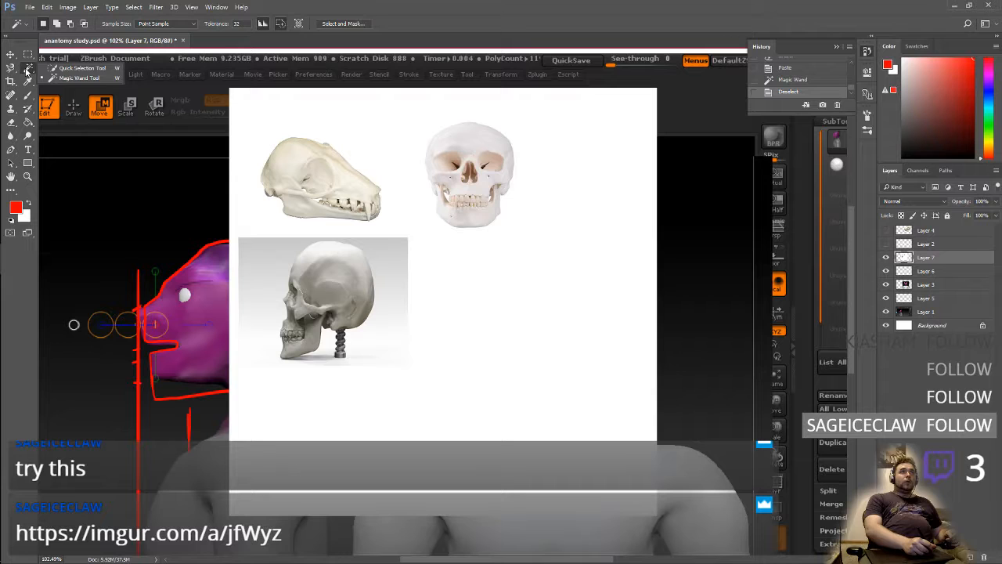
pyautogui.click(28, 70)
pyautogui.click(30, 69)
pyautogui.click(33, 68)
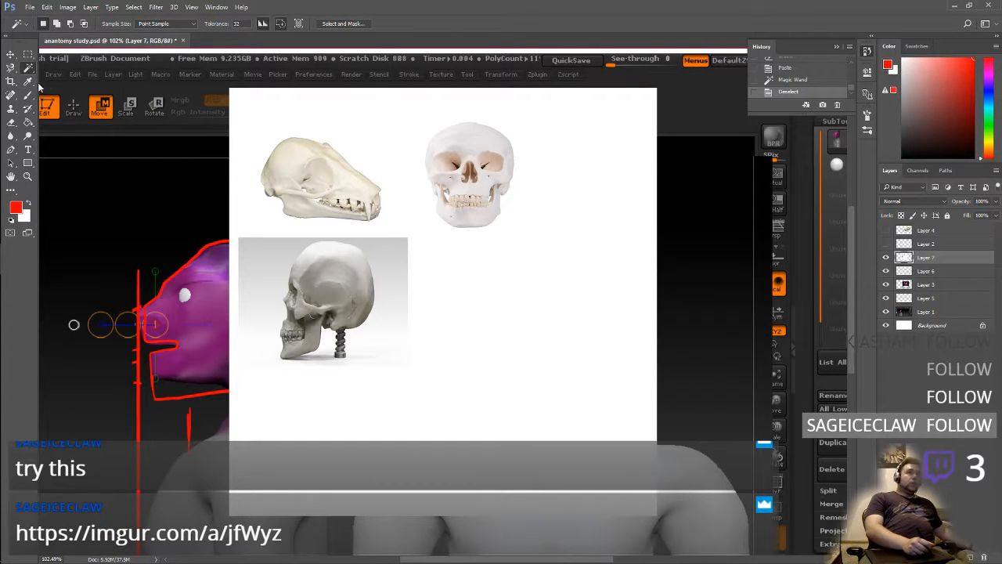
pyautogui.press('a')
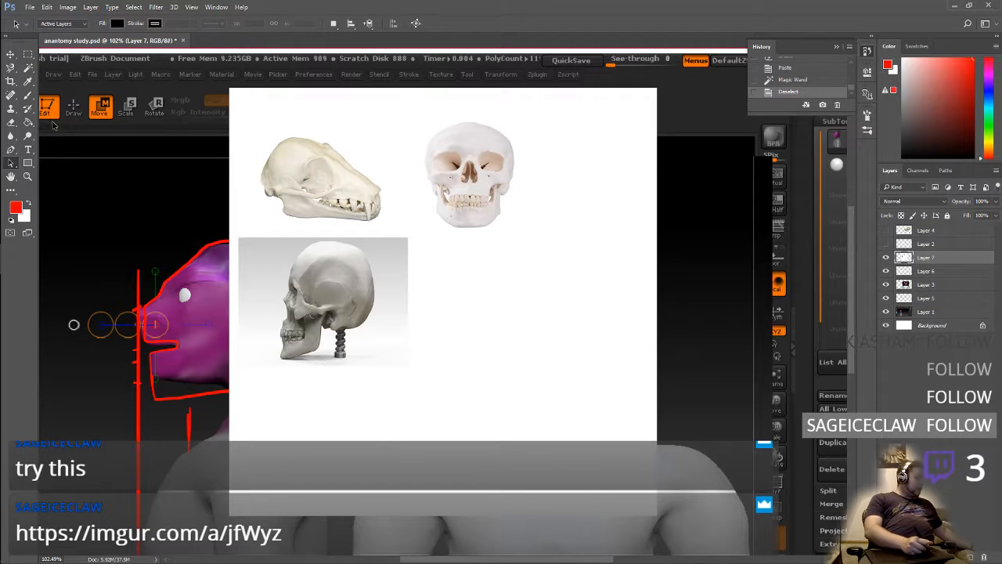
# Select the side-view human skull and jaw with the Magnetic Lasso, leaving out the neck spring
pyautogui.press('l')
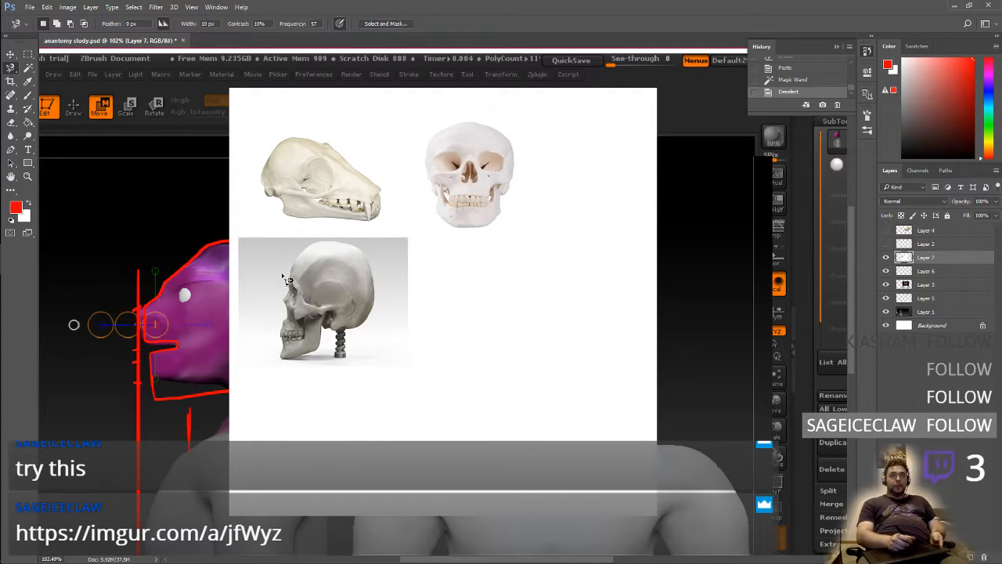
pyautogui.click(283, 359)
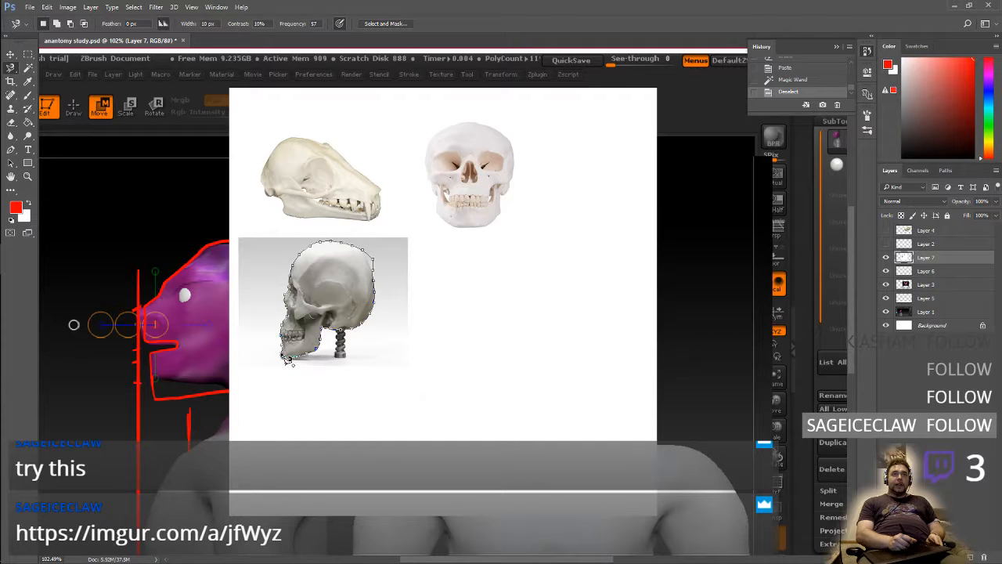
pyautogui.click(288, 360)
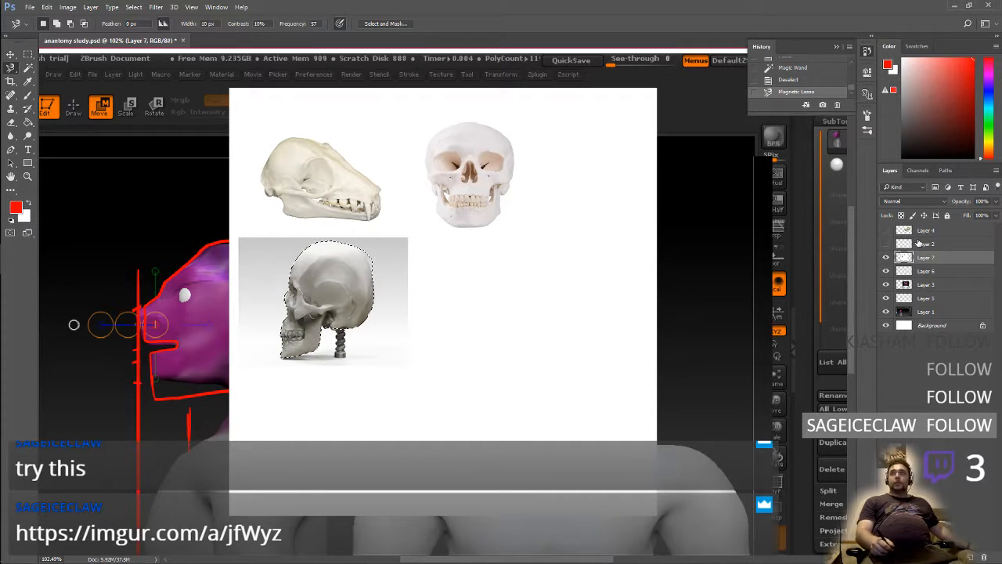
# Copy the selected human skull, hide Layer 7, and paste the cutout onto its own layer above Layer 6
pyautogui.click(886, 256)
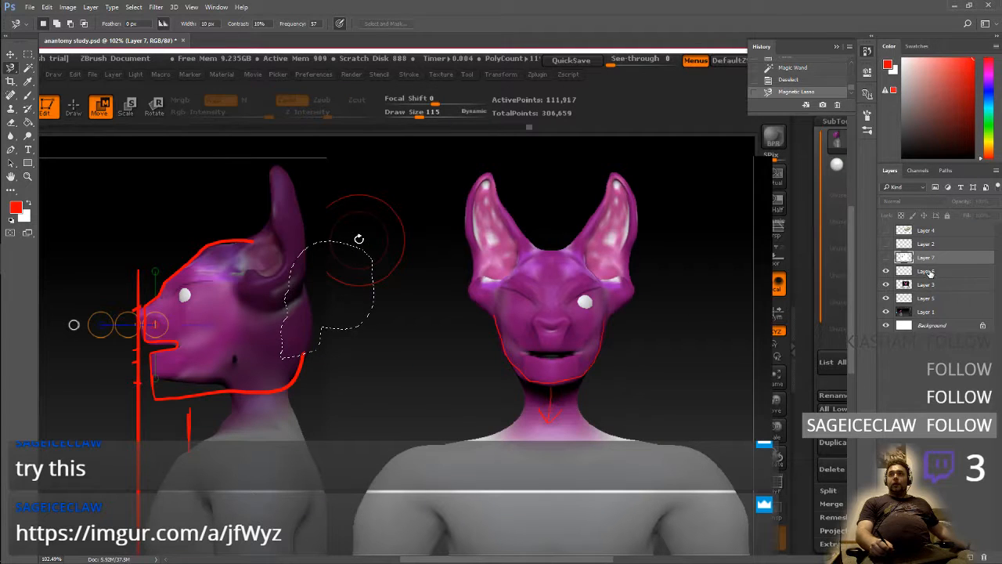
pyautogui.click(930, 271)
pyautogui.hotkey('ctrl', 'v')
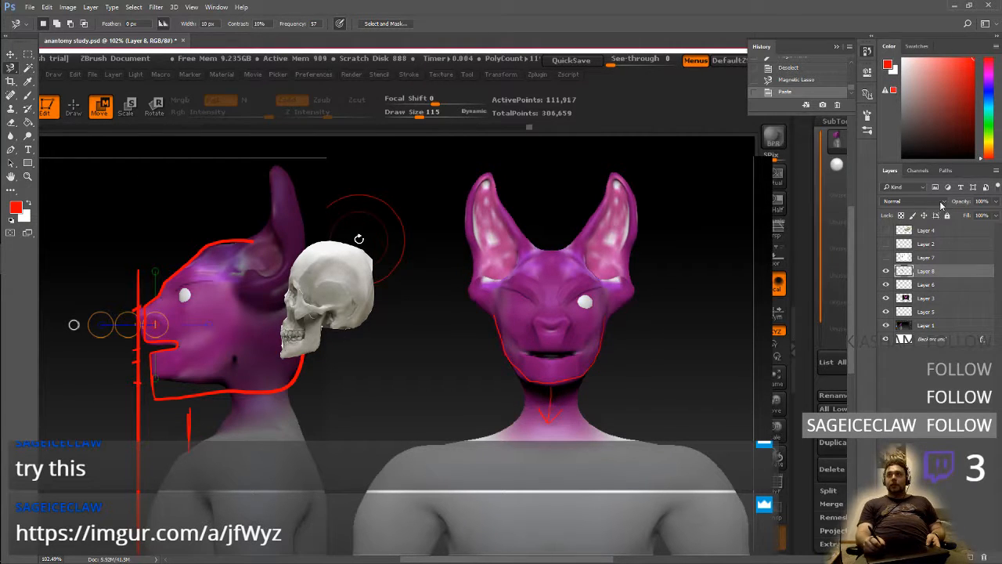
# Lower the skull cutout's opacity to 51% and move it over the creature's side-view head
pyautogui.click(994, 202)
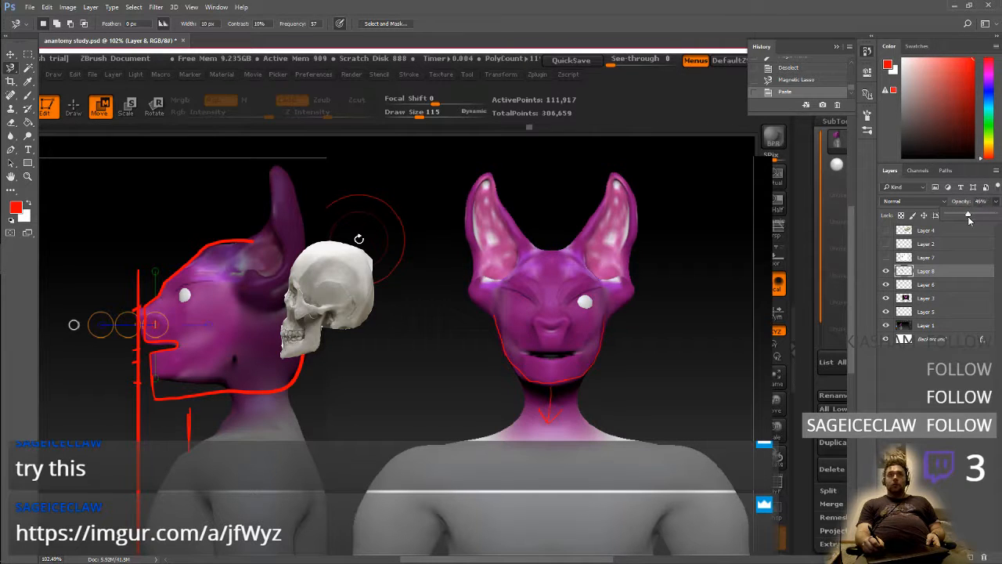
pyautogui.moveTo(974, 215)
pyautogui.mouseDown()
pyautogui.moveTo(983, 222)
pyautogui.moveTo(970, 219)
pyautogui.mouseUp()
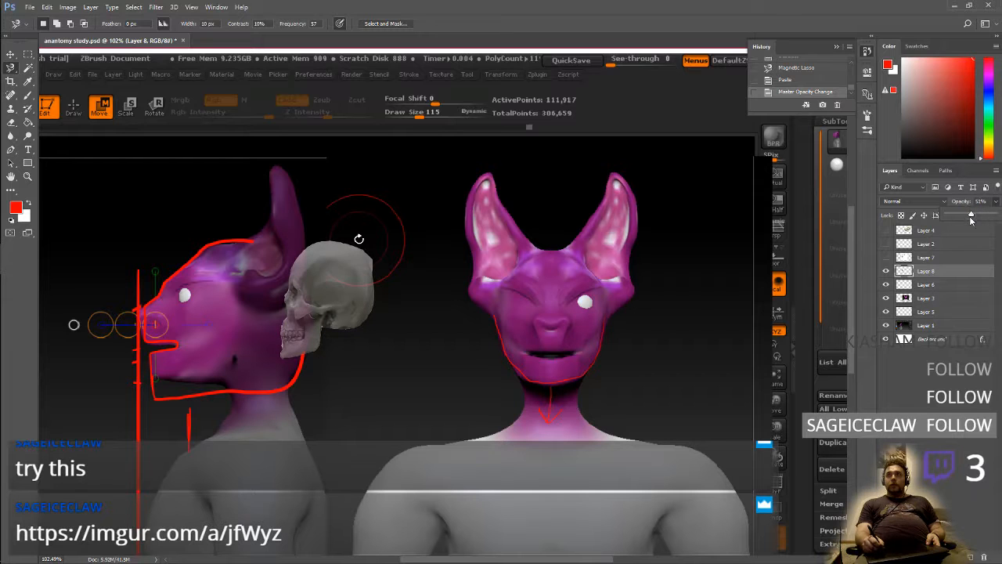
pyautogui.click(10, 54)
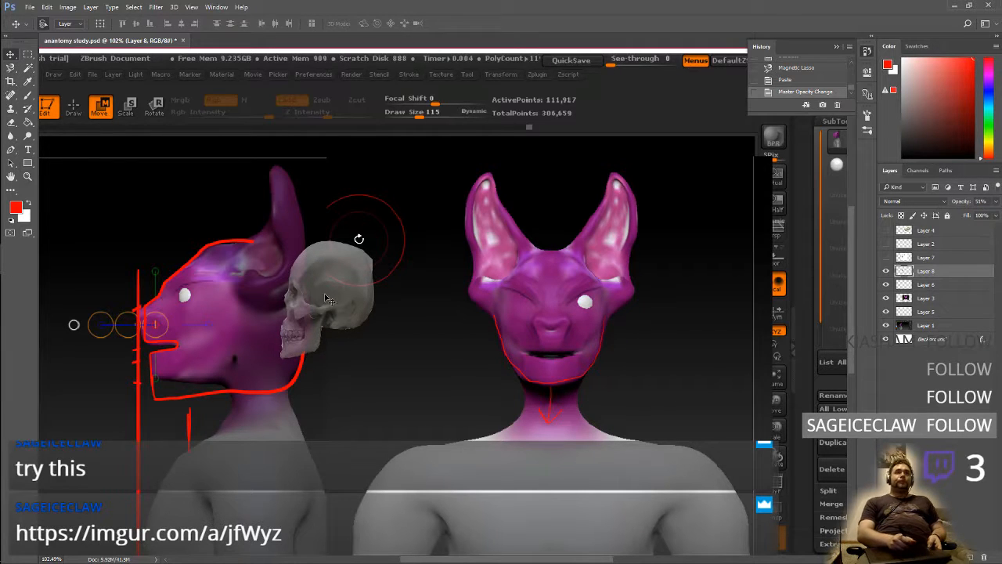
pyautogui.moveTo(343, 298); pyautogui.dragTo(251, 310)
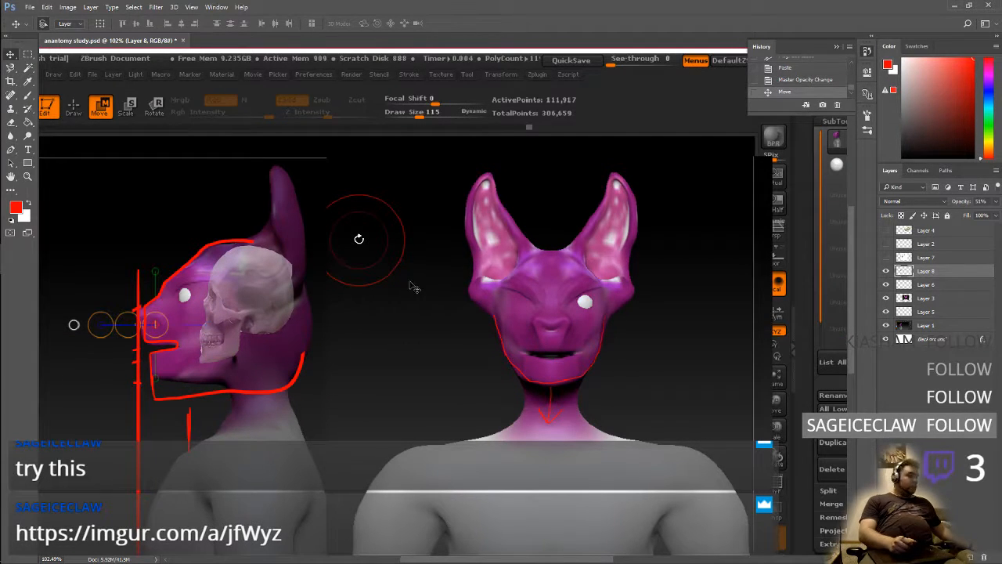
# Enlarge the skull cutout to about 143.5% with Free Transform and fit it over the creature's side-view head
pyautogui.hotkey('ctrl', 't')
pyautogui.keyDown('shift'); pyautogui.moveTo(203, 363); pyautogui.dragTo(136, 444); pyautogui.keyUp('shift')
pyautogui.moveTo(243, 317)
pyautogui.mouseDown()
pyautogui.moveTo(260, 308)
pyautogui.moveTo(267, 275)
pyautogui.moveTo(258, 317)
pyautogui.moveTo(254, 307)
pyautogui.mouseUp()
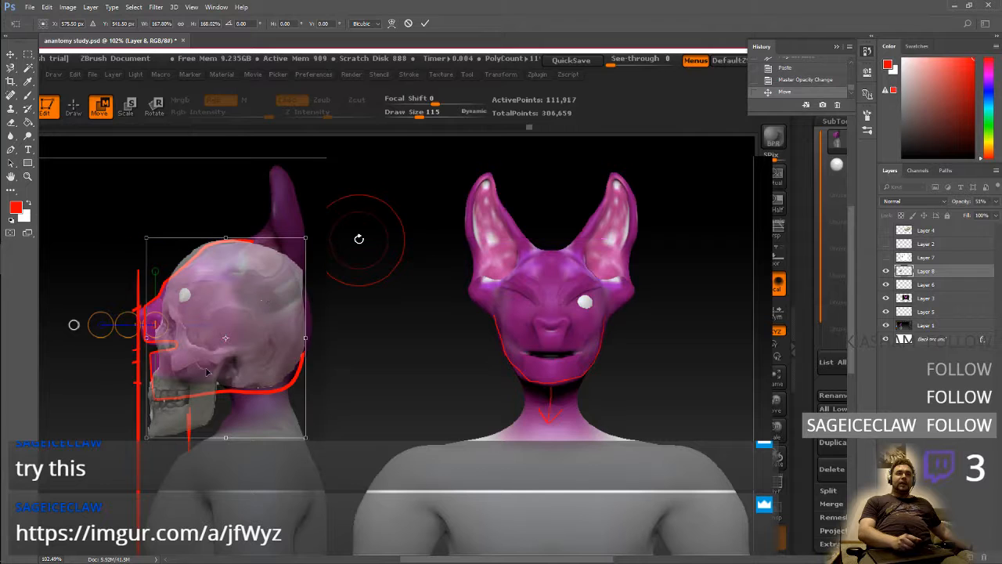
pyautogui.moveTo(148, 436); pyautogui.dragTo(168, 404)
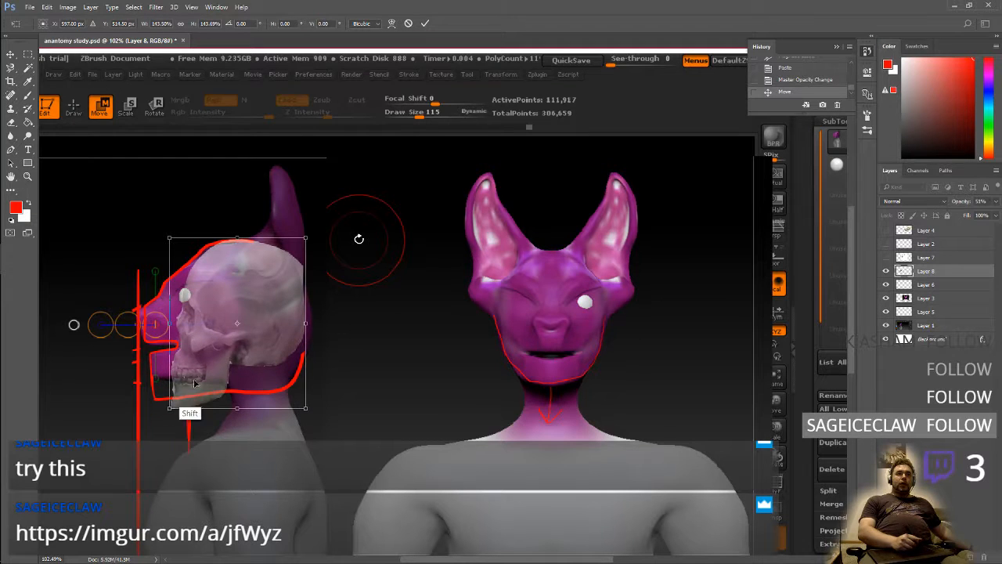
pyautogui.moveTo(270, 312)
pyautogui.mouseDown()
pyautogui.moveTo(254, 315)
pyautogui.moveTo(260, 304)
pyautogui.moveTo(281, 311)
pyautogui.mouseUp()
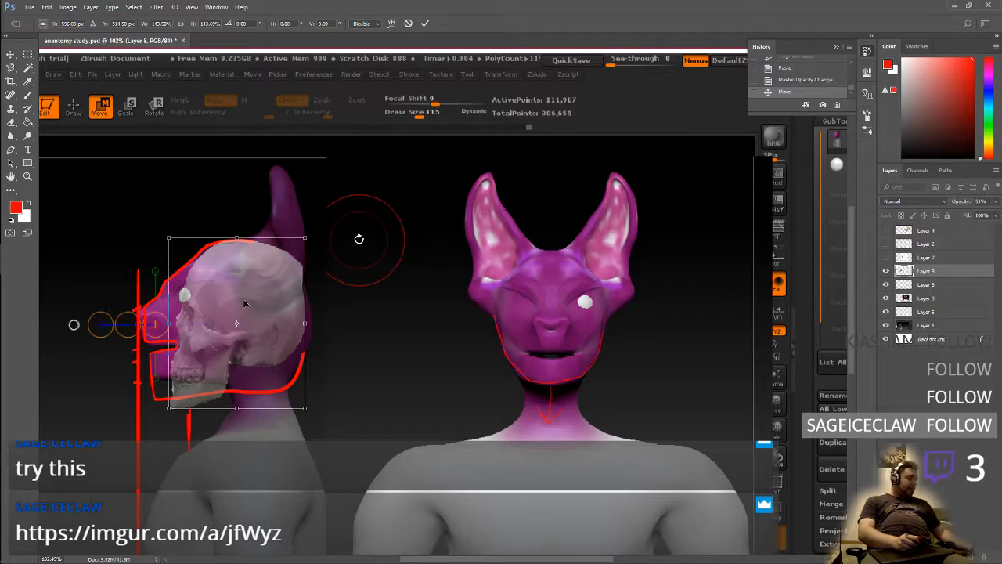
pyautogui.press('Return')
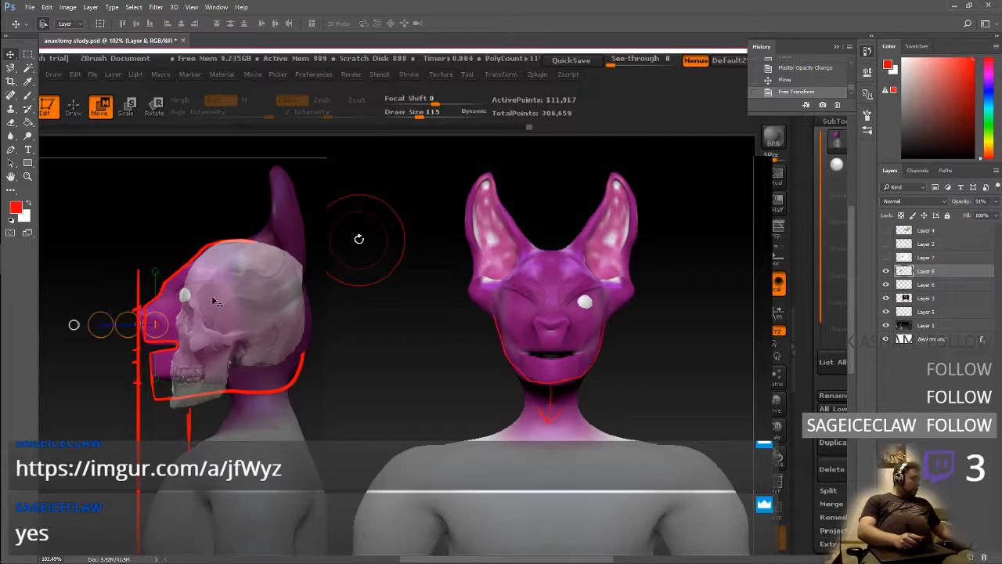
# Scale the skull cutout down to about 96% with Free Transform, keeping its crown at the back of the head
pyautogui.hotkey('ctrl', 't')
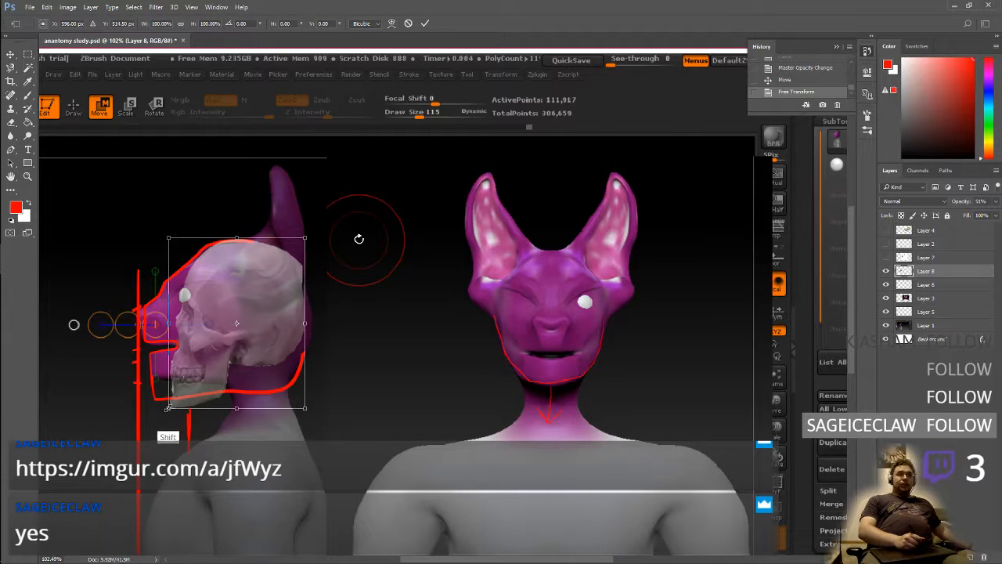
pyautogui.keyDown('shift'); pyautogui.moveTo(167, 409); pyautogui.dragTo(175, 400); pyautogui.keyUp('shift')
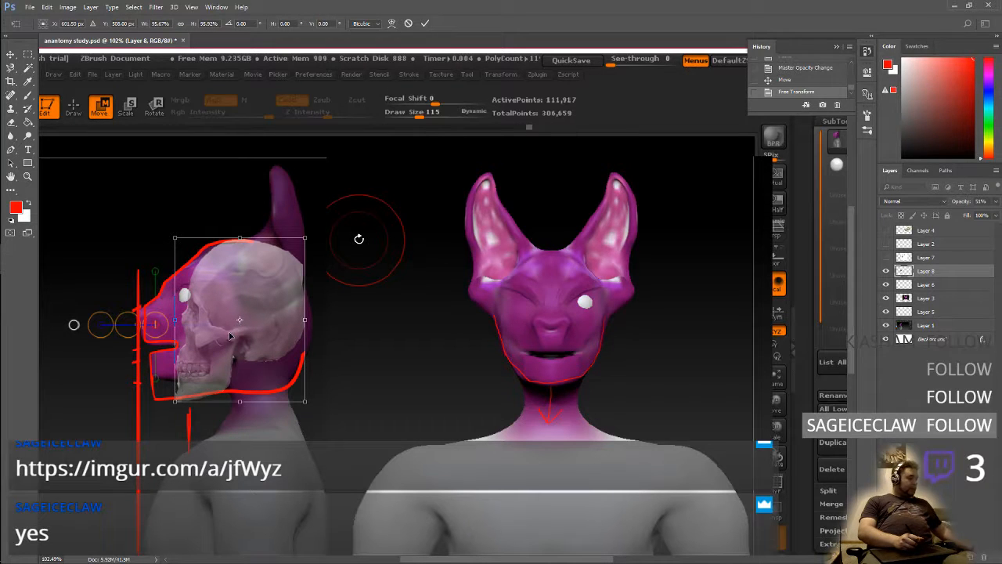
pyautogui.press('Return')
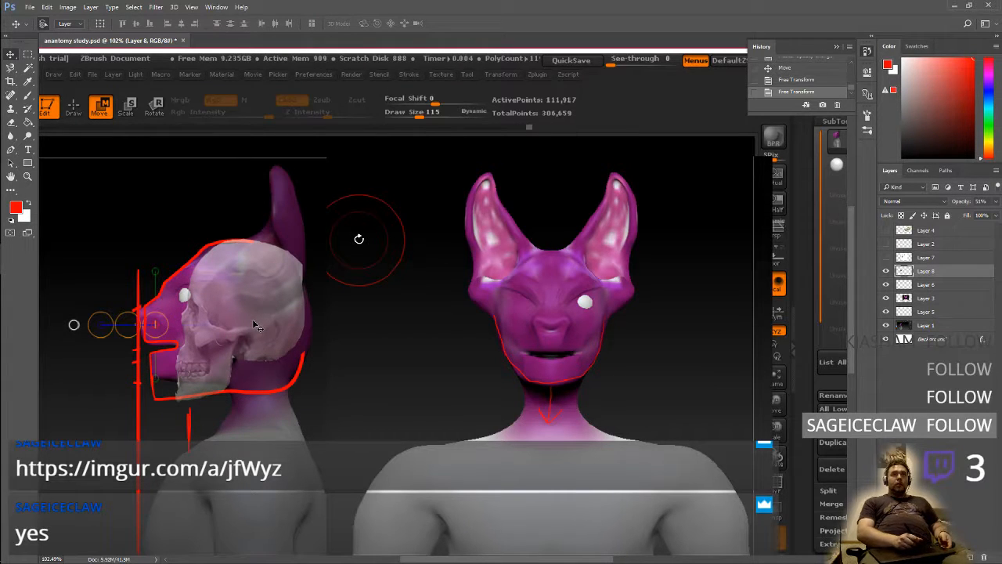
# Reposition the skull cutout over the side-view head, with its face behind the muzzle and its chin just below the creature's jaw
pyautogui.moveTo(252, 319); pyautogui.dragTo(263, 343)
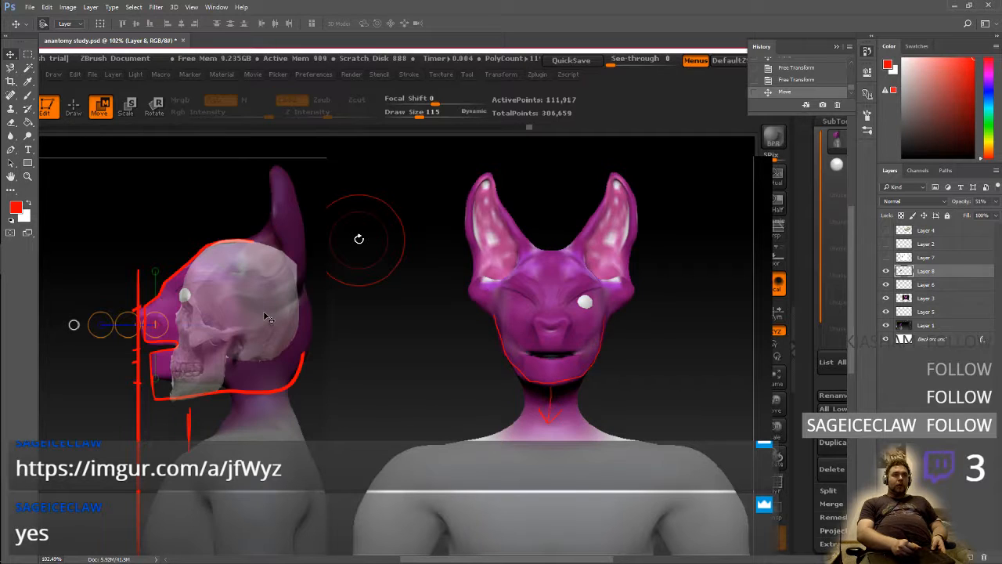
pyautogui.moveTo(266, 317); pyautogui.dragTo(235, 317)
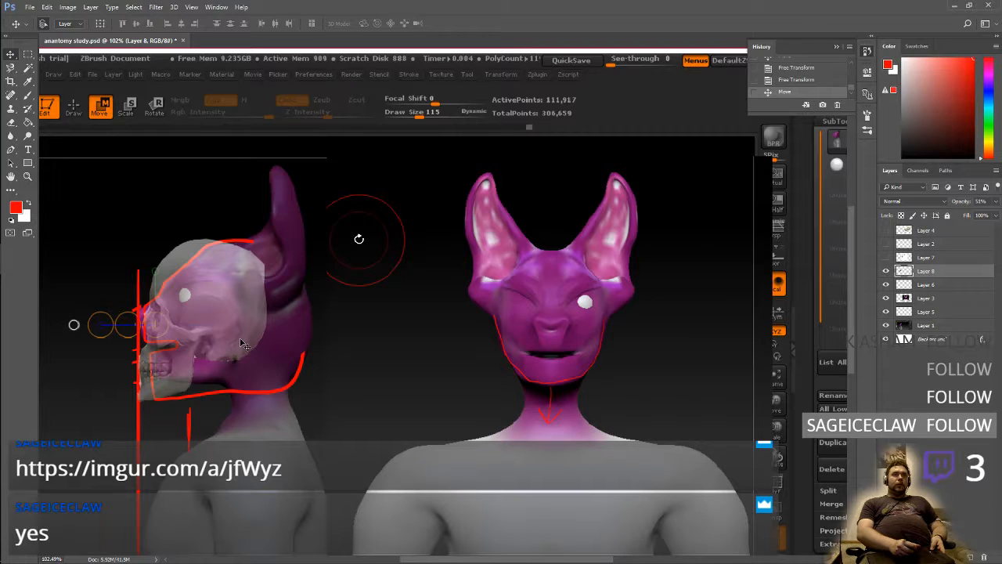
pyautogui.moveTo(243, 344); pyautogui.dragTo(260, 341)
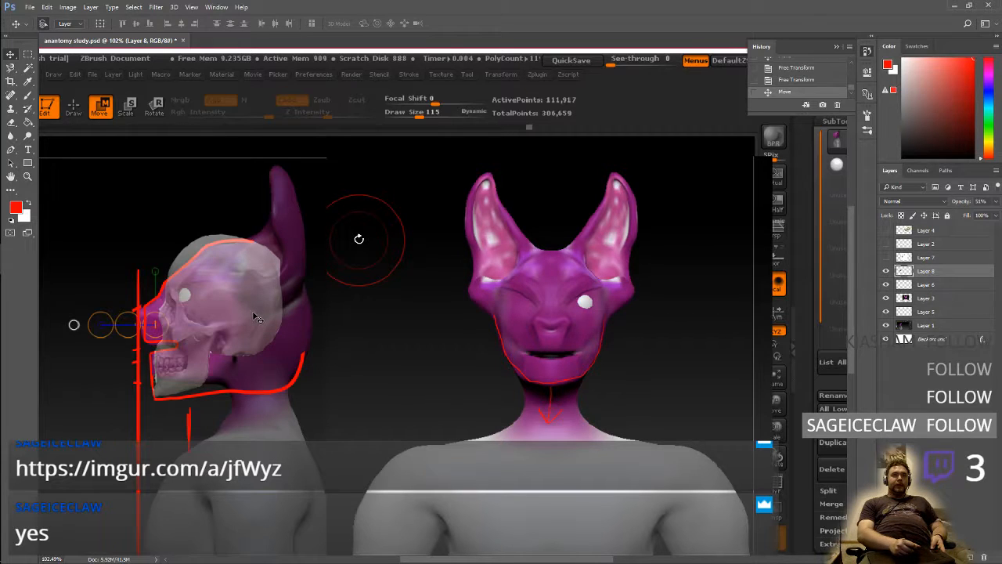
pyautogui.moveTo(255, 317); pyautogui.dragTo(260, 313)
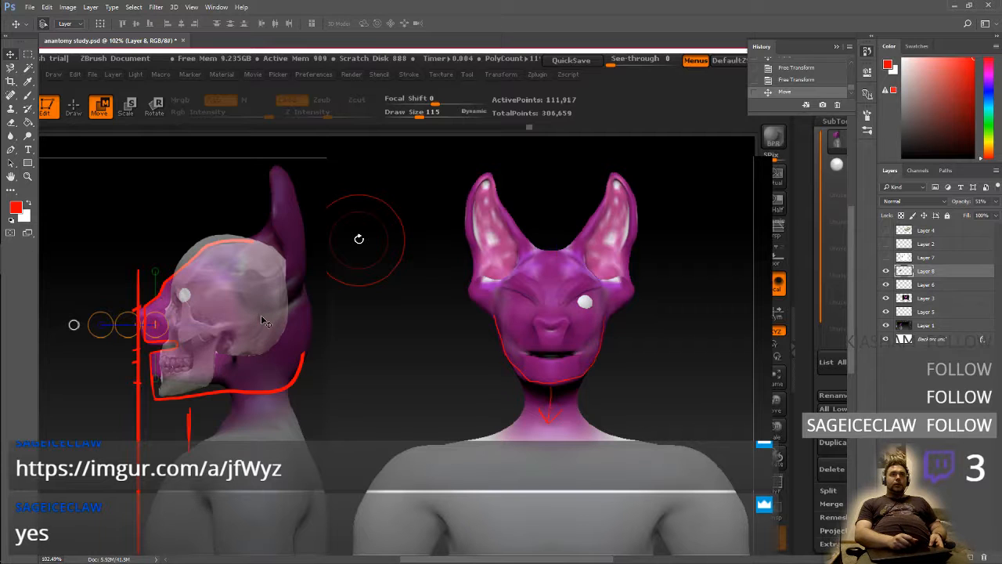
pyautogui.moveTo(261, 316); pyautogui.dragTo(262, 331)
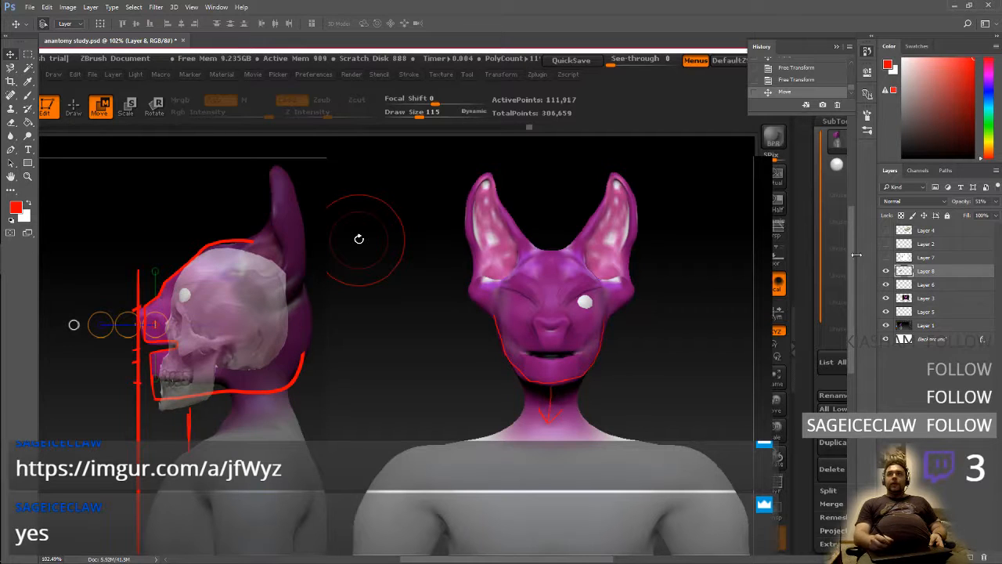
# Add two empty layers above the skull cutout's Layer 8 and hide the red sketch on Layer 6, ready for the Brush
pyautogui.hotkey('ctrl', 'shift', 'alt', 'n')
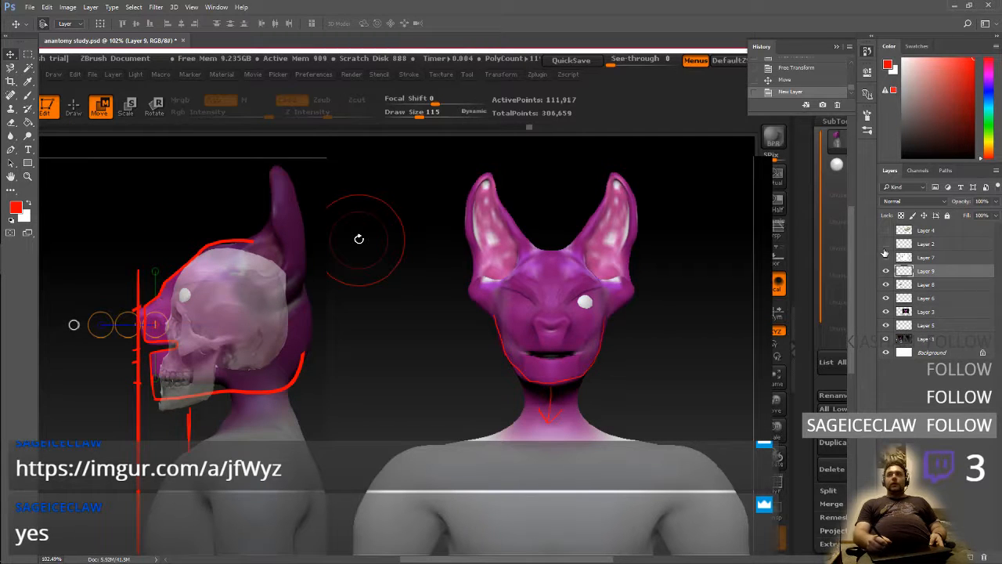
pyautogui.click(886, 286)
pyautogui.click(886, 298)
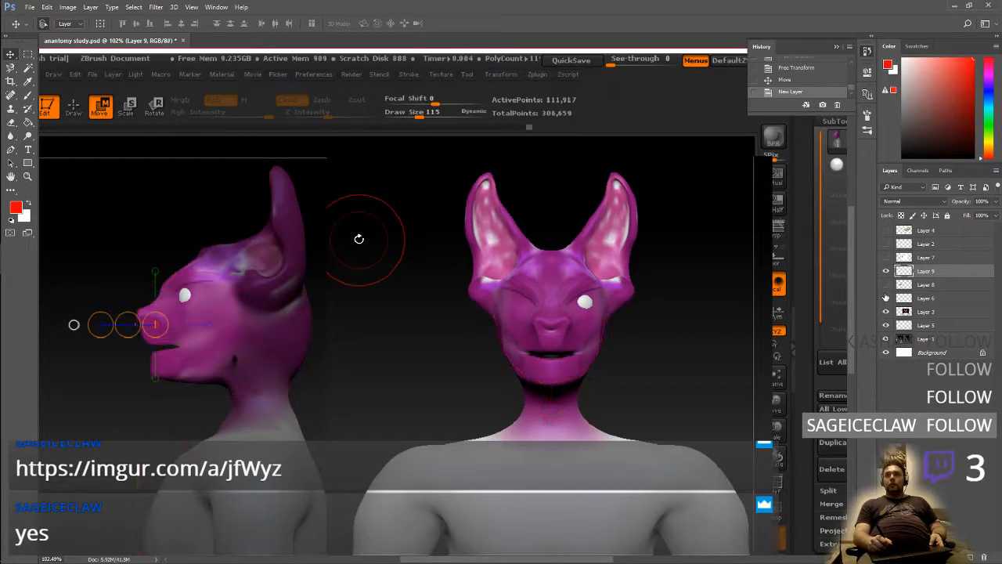
pyautogui.click(887, 285)
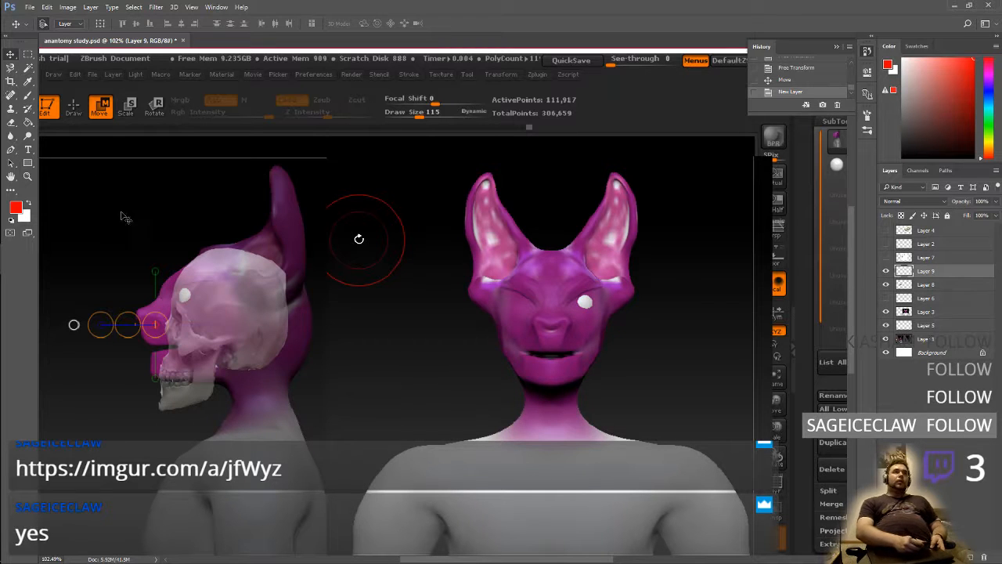
pyautogui.click(29, 95)
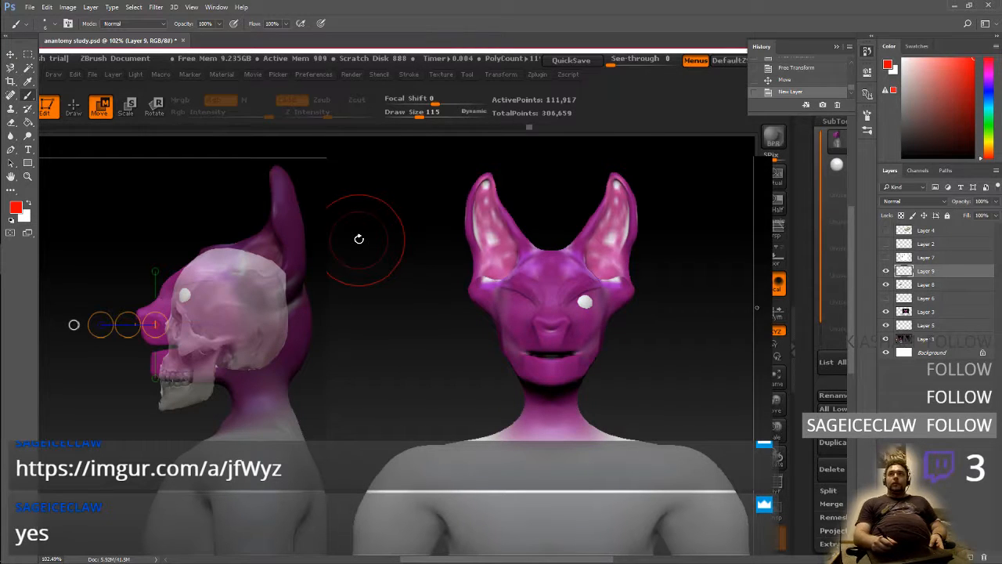
pyautogui.click(971, 558)
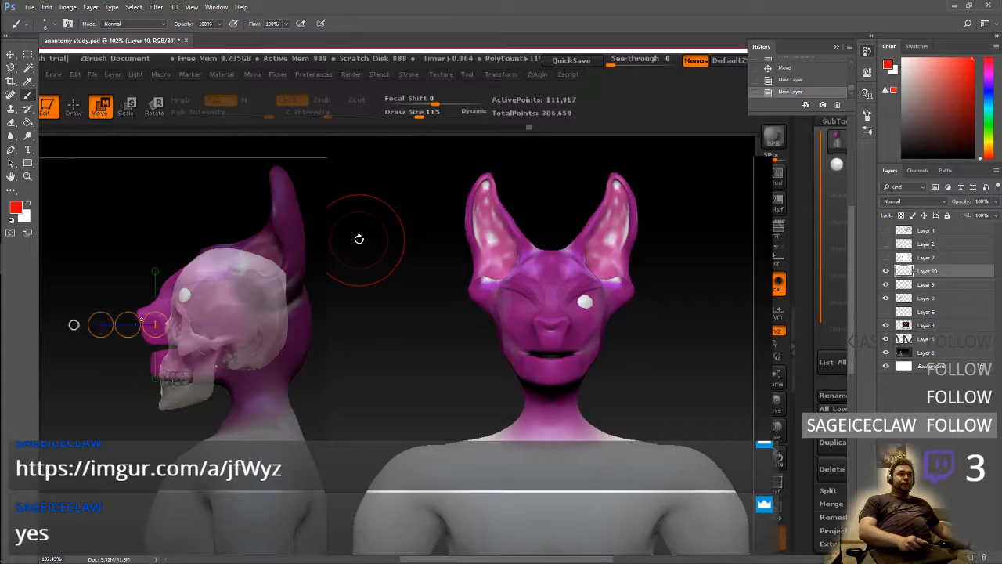
# Draw a red vertical guide down from the nose tip and outline the skull, nose and jaw in side view
pyautogui.keyDown('shift'); pyautogui.click(164, 319); pyautogui.keyUp('shift')
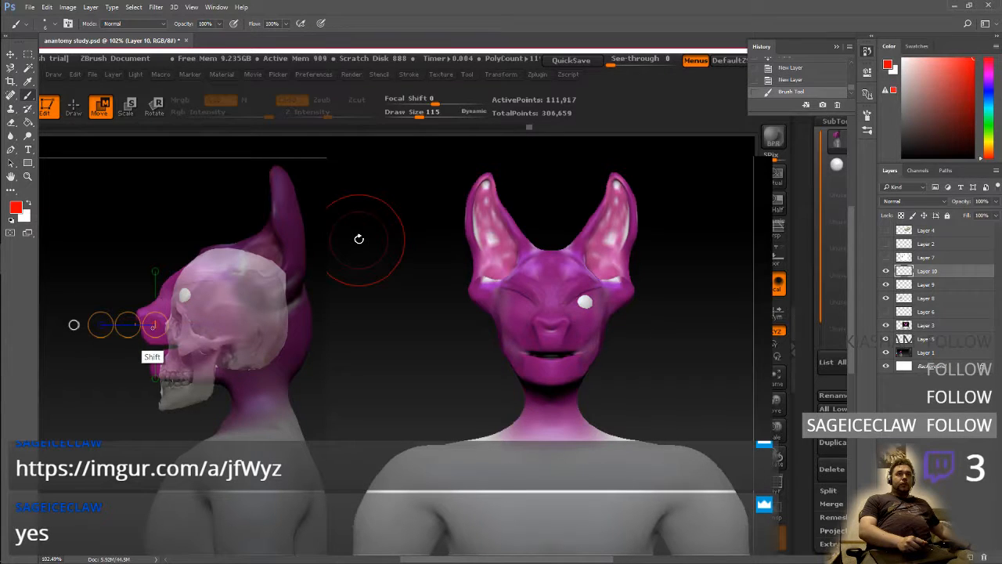
pyautogui.keyDown('shift'); pyautogui.moveTo(149, 329); pyautogui.dragTo(149, 548); pyautogui.keyUp('shift')
pyautogui.moveTo(160, 324)
pyautogui.mouseDown()
pyautogui.moveTo(150, 349)
pyautogui.moveTo(163, 406)
pyautogui.moveTo(203, 400)
pyautogui.moveTo(233, 367)
pyautogui.moveTo(277, 350)
pyautogui.mouseUp()
pyautogui.moveTo(284, 314)
pyautogui.mouseDown()
pyautogui.moveTo(278, 274)
pyautogui.moveTo(252, 246)
pyautogui.moveTo(209, 247)
pyautogui.moveTo(170, 285)
pyautogui.mouseUp()
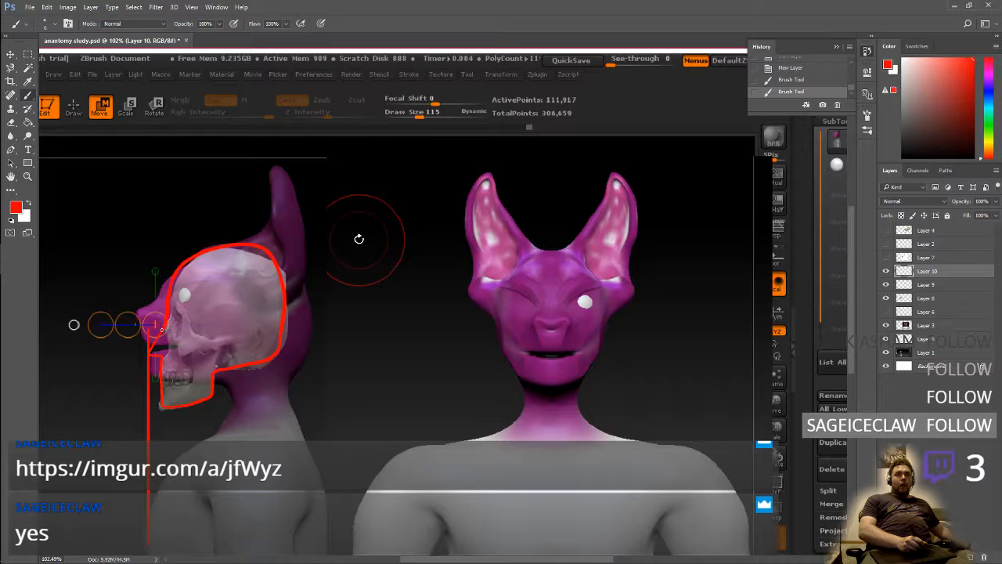
pyautogui.moveTo(162, 329)
pyautogui.mouseDown()
pyautogui.moveTo(152, 352)
pyautogui.moveTo(169, 405)
pyautogui.mouseUp()
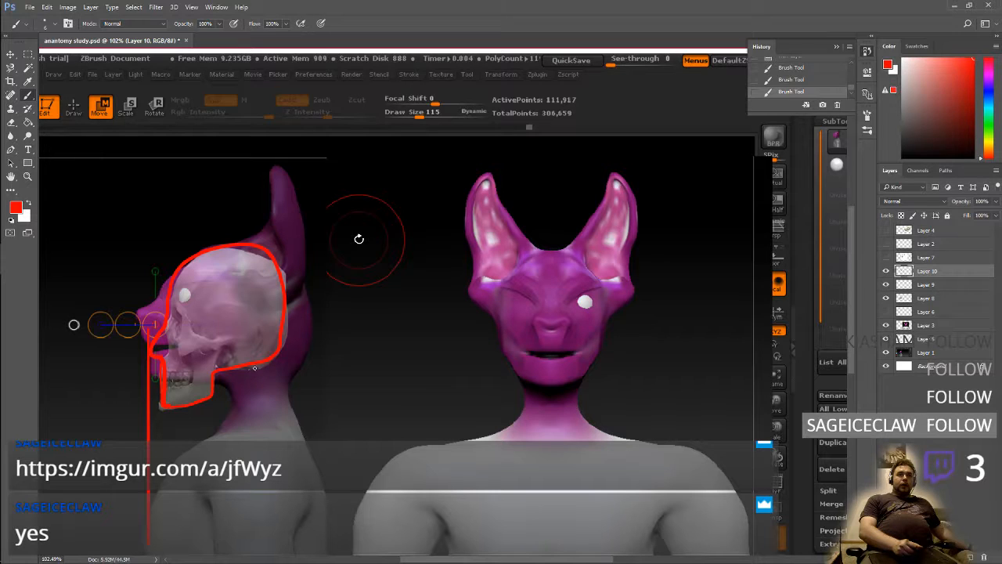
# Sketch three neck vertebrae, the collarbone and the shoulder blade in red, with neck, chest and back contours around them
pyautogui.moveTo(253, 368)
pyautogui.mouseDown()
pyautogui.moveTo(277, 379)
pyautogui.moveTo(268, 363)
pyautogui.moveTo(268, 433)
pyautogui.moveTo(288, 430)
pyautogui.moveTo(271, 438)
pyautogui.mouseUp()
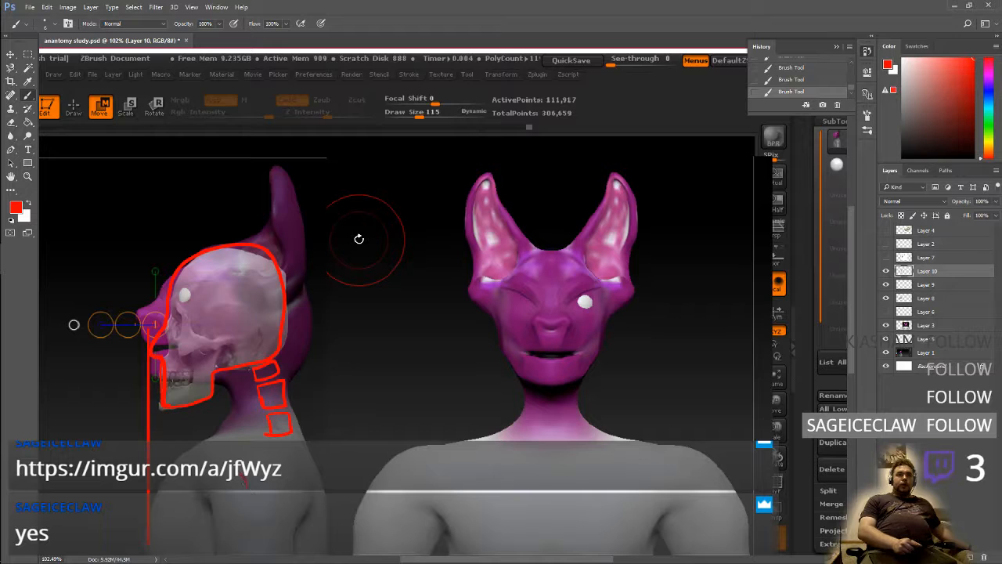
pyautogui.moveTo(199, 444); pyautogui.dragTo(217, 442)
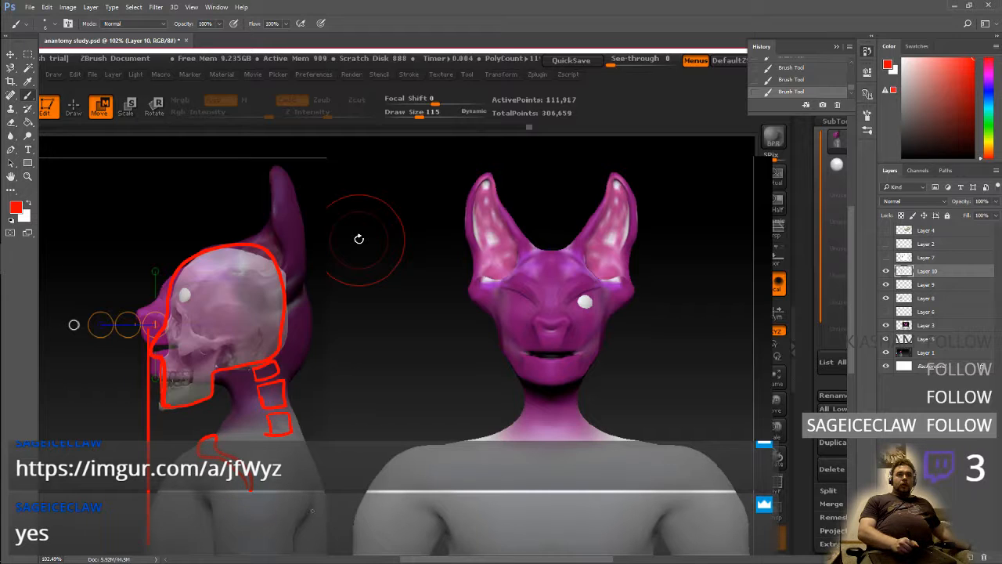
pyautogui.moveTo(309, 497); pyautogui.dragTo(273, 493)
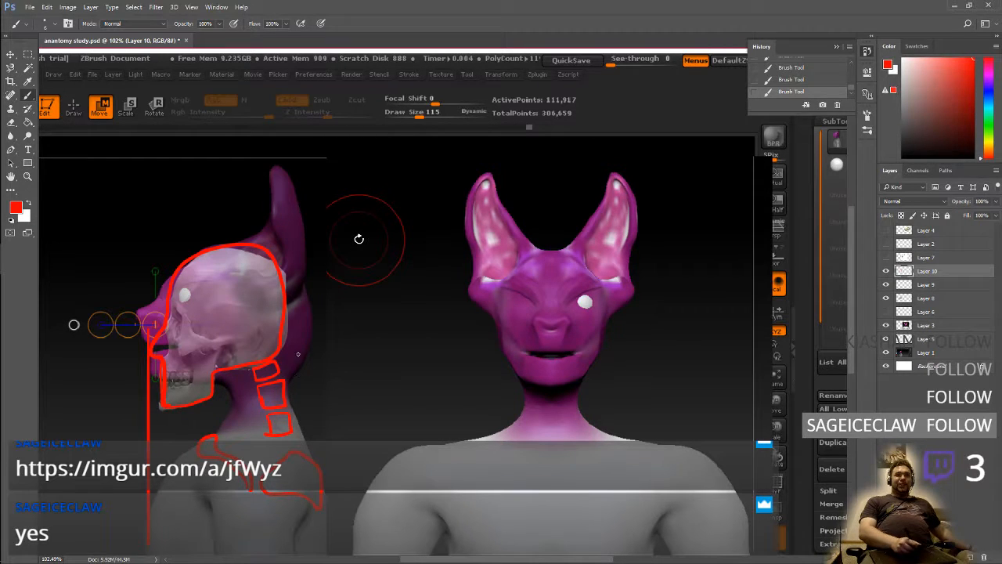
pyautogui.moveTo(289, 306); pyautogui.dragTo(302, 434)
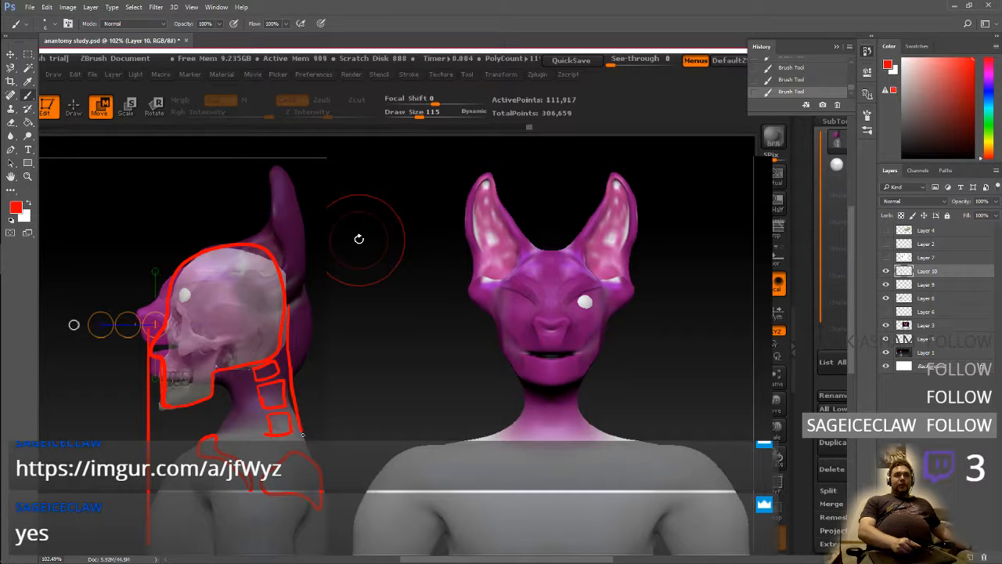
pyautogui.moveTo(221, 373)
pyautogui.mouseDown()
pyautogui.moveTo(223, 415)
pyautogui.moveTo(180, 450)
pyautogui.mouseUp()
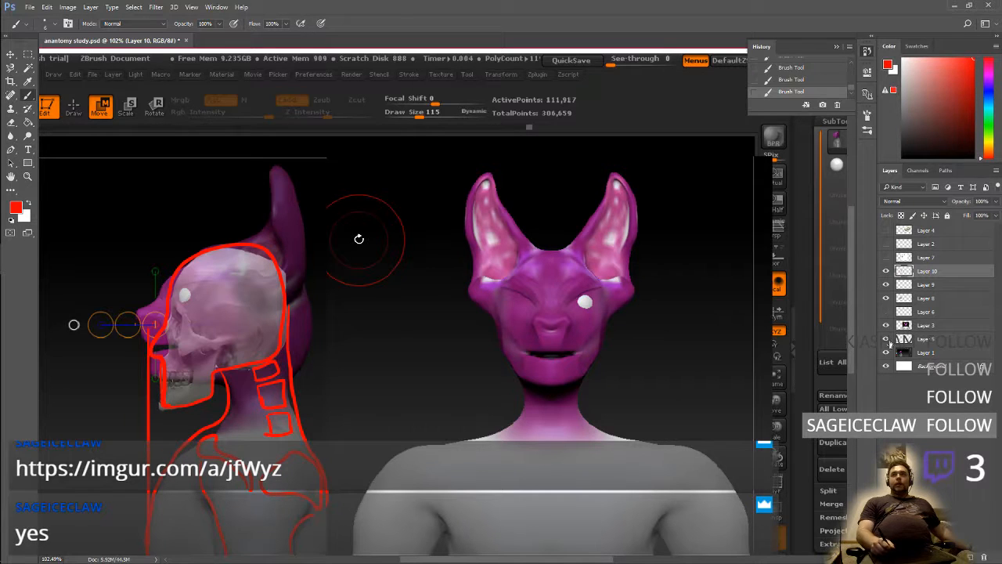
# Hide Layer 1 and erase the throat line between the jaw and the collarbone
pyautogui.click(885, 353)
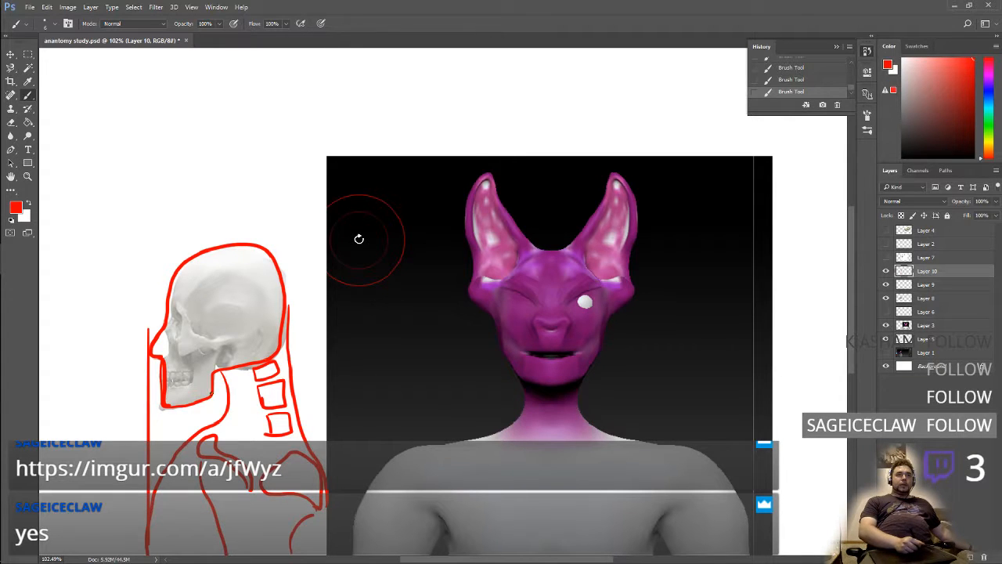
pyautogui.moveTo(213, 395)
pyautogui.mouseDown()
pyautogui.moveTo(223, 424)
pyautogui.moveTo(215, 399)
pyautogui.mouseUp()
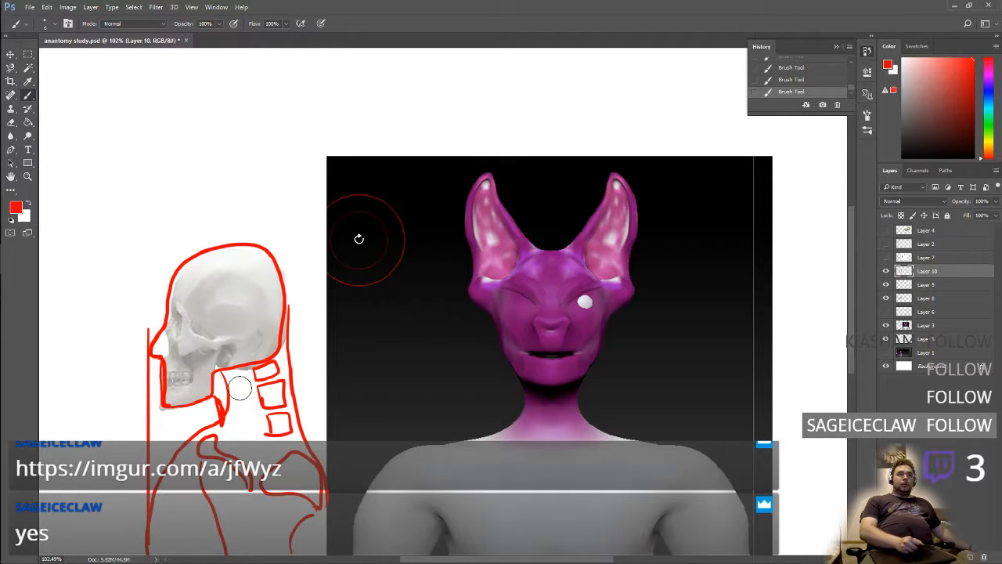
pyautogui.moveTo(230, 389)
pyautogui.mouseDown()
pyautogui.moveTo(224, 418)
pyautogui.moveTo(212, 391)
pyautogui.mouseUp()
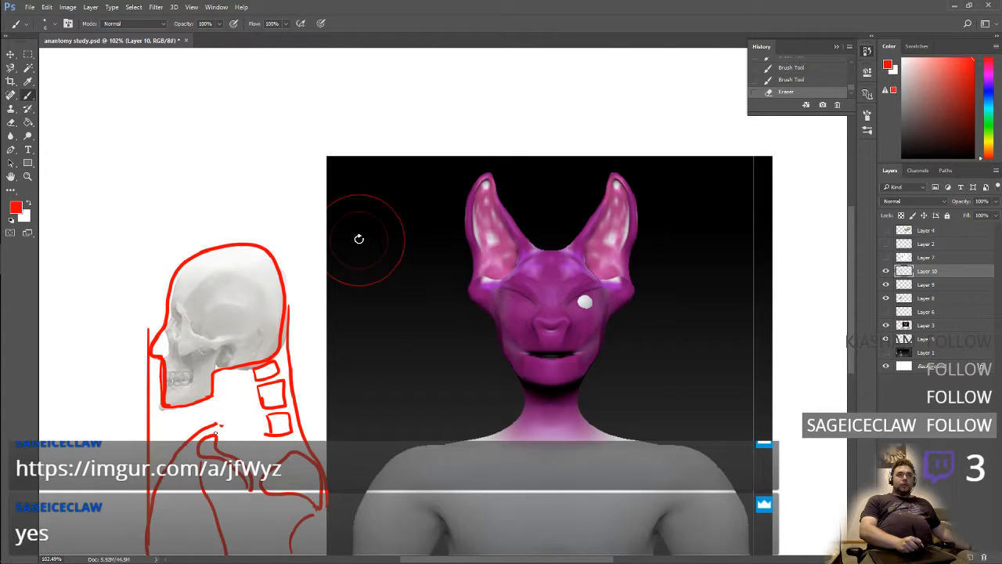
# Sketch red neck muscle strands running from the skull base and jaw down to the collarbone and shoulder
pyautogui.moveTo(215, 433); pyautogui.dragTo(244, 368)
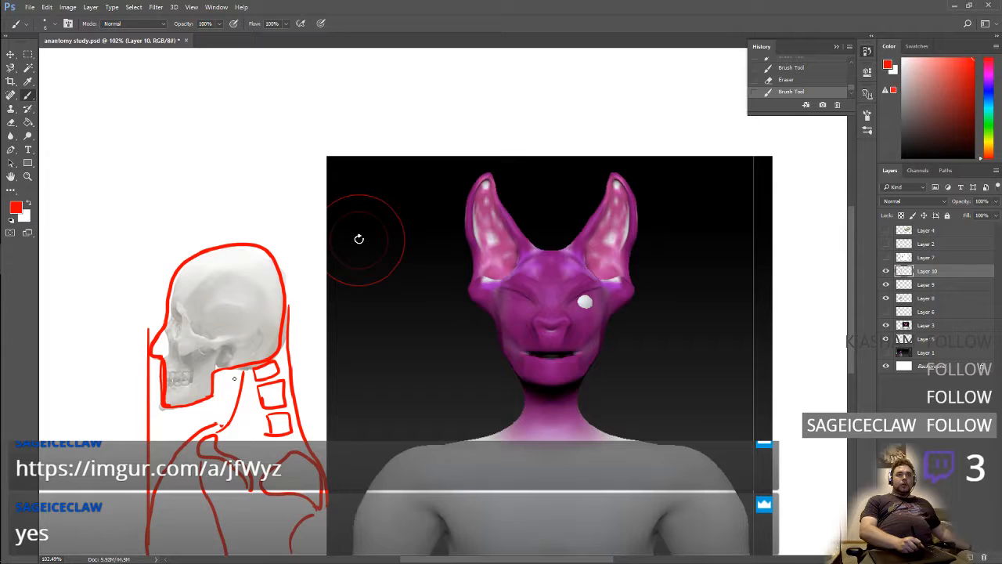
pyautogui.moveTo(236, 368); pyautogui.dragTo(222, 429)
pyautogui.moveTo(227, 392); pyautogui.dragTo(203, 426)
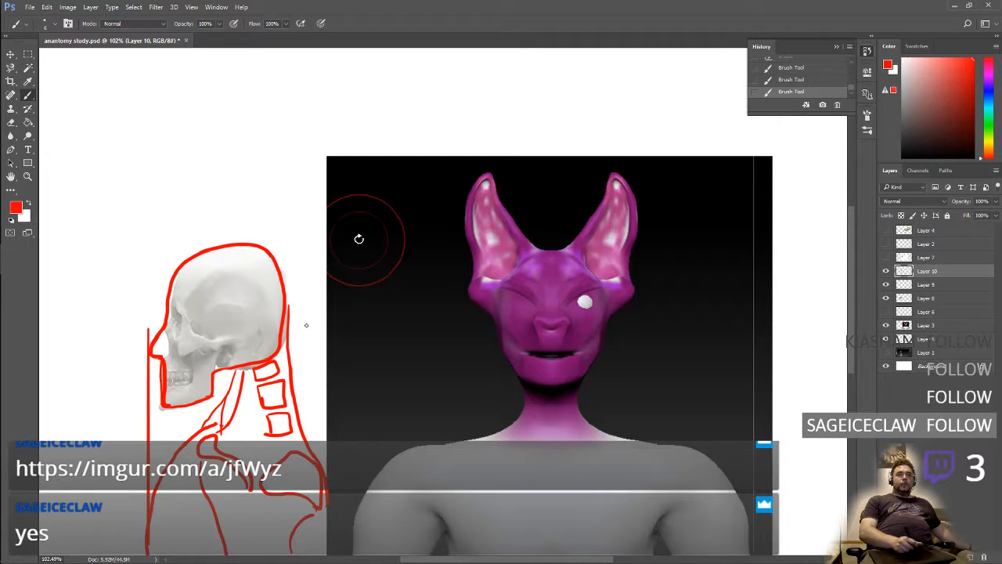
pyautogui.moveTo(221, 373)
pyautogui.mouseDown()
pyautogui.moveTo(229, 388)
pyautogui.moveTo(217, 375)
pyautogui.moveTo(221, 402)
pyautogui.moveTo(213, 390)
pyautogui.moveTo(211, 405)
pyautogui.moveTo(227, 448)
pyautogui.moveTo(249, 460)
pyautogui.mouseUp()
pyautogui.moveTo(263, 386)
pyautogui.mouseDown()
pyautogui.moveTo(269, 421)
pyautogui.moveTo(296, 449)
pyautogui.mouseUp()
pyautogui.moveTo(313, 464); pyautogui.dragTo(316, 482)
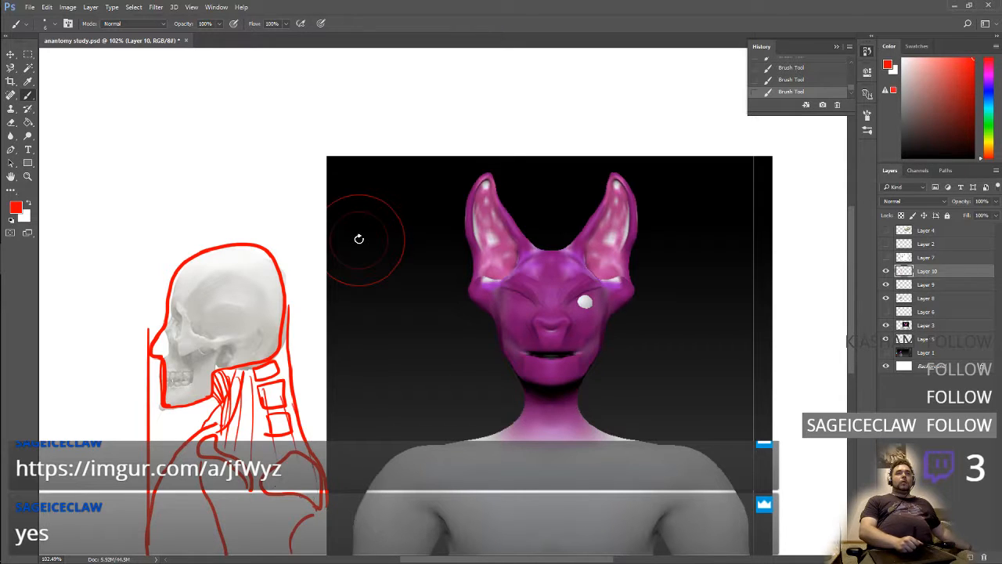
# Add light red muscle strokes to the chest and upper back, and one more near the collarbone
pyautogui.moveTo(243, 514)
pyautogui.mouseDown()
pyautogui.moveTo(235, 546)
pyautogui.moveTo(262, 553)
pyautogui.mouseUp()
pyautogui.moveTo(167, 506); pyautogui.dragTo(163, 536)
pyautogui.moveTo(182, 476); pyautogui.dragTo(165, 537)
pyautogui.moveTo(235, 434); pyautogui.dragTo(220, 443)
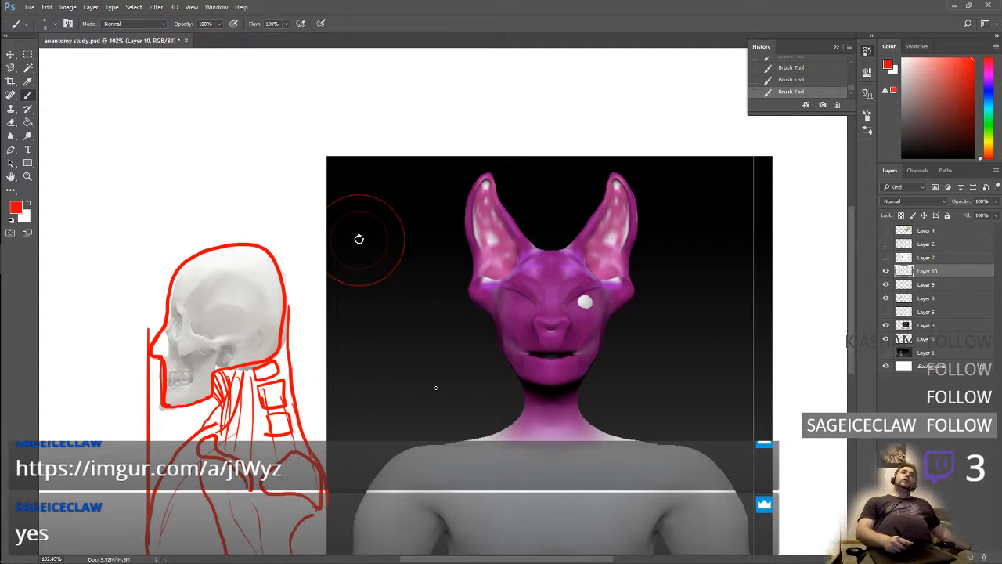
# Toggle Layer 10, Layer 7 and Layer 6 on and off to compare the new sketch with the references and earlier sketch
pyautogui.click(887, 271)
pyautogui.click(887, 272)
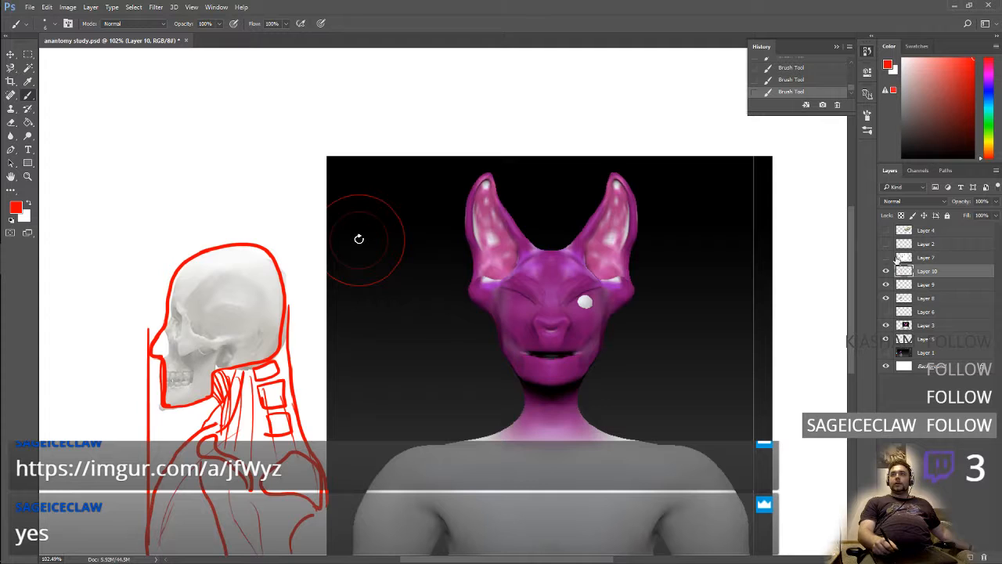
pyautogui.click(887, 257)
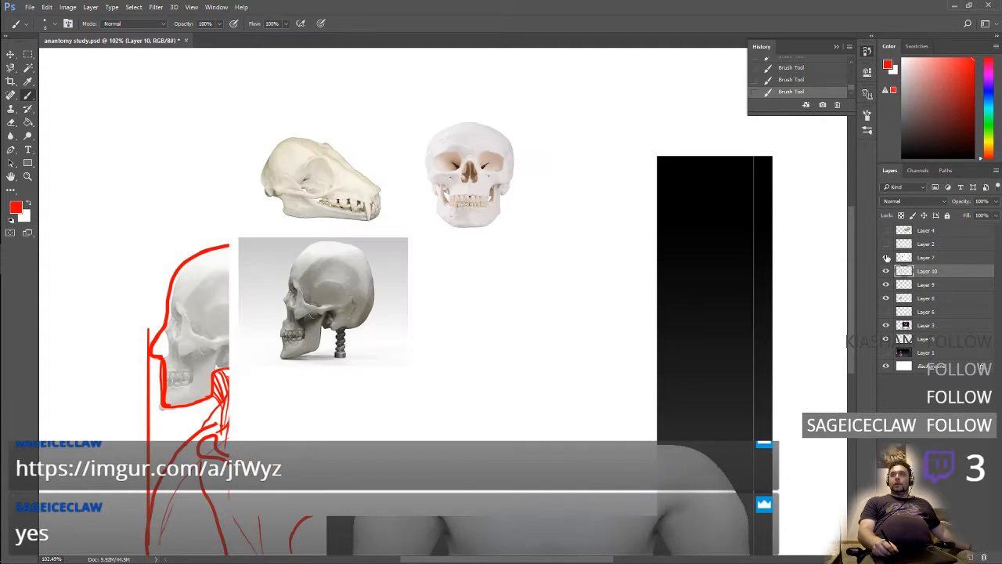
pyautogui.click(886, 257)
pyautogui.click(887, 311)
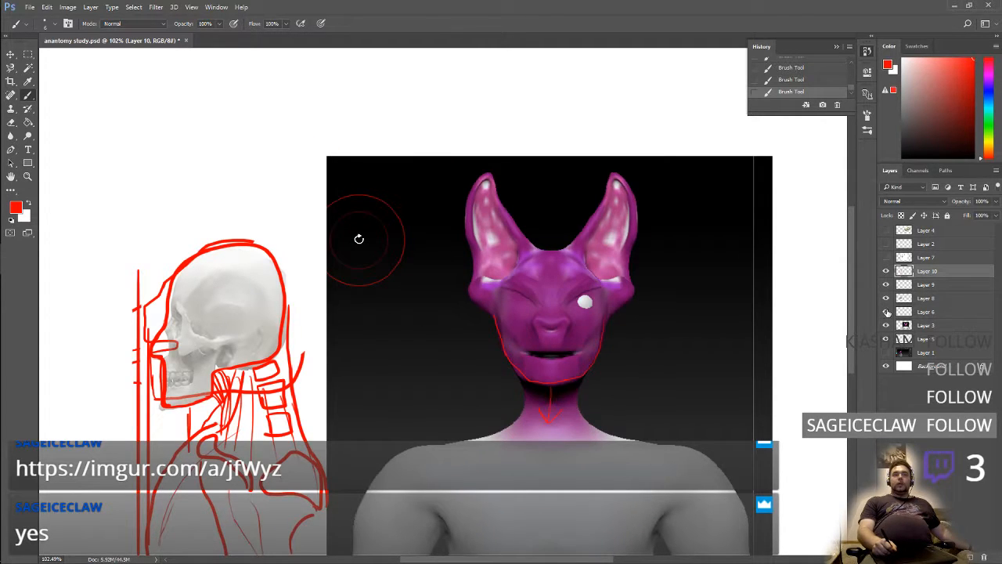
pyautogui.click(886, 311)
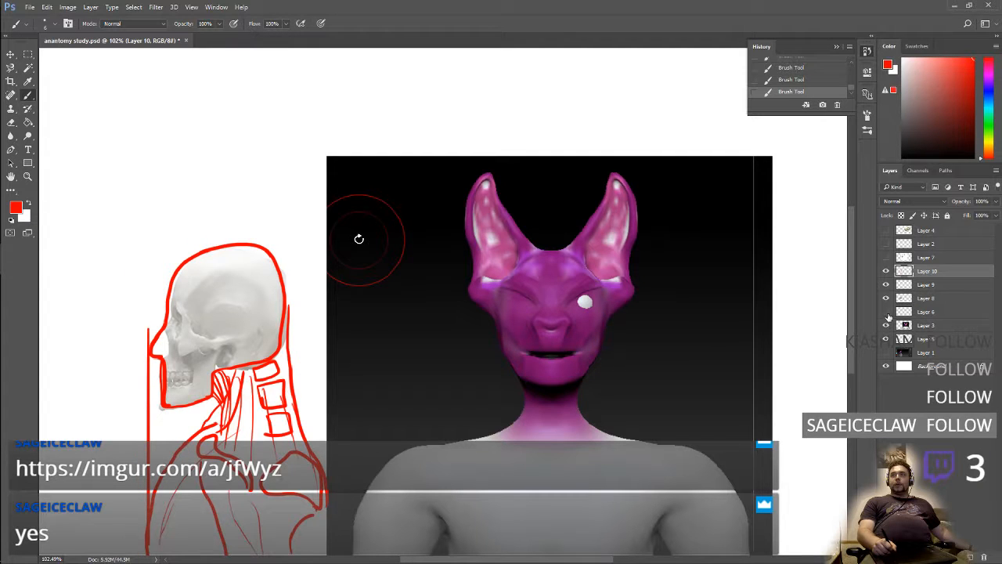
# Show Layer 1 in place of Layer 10, and make two small red marks near the side-view muzzle on a new top layer
pyautogui.click(885, 353)
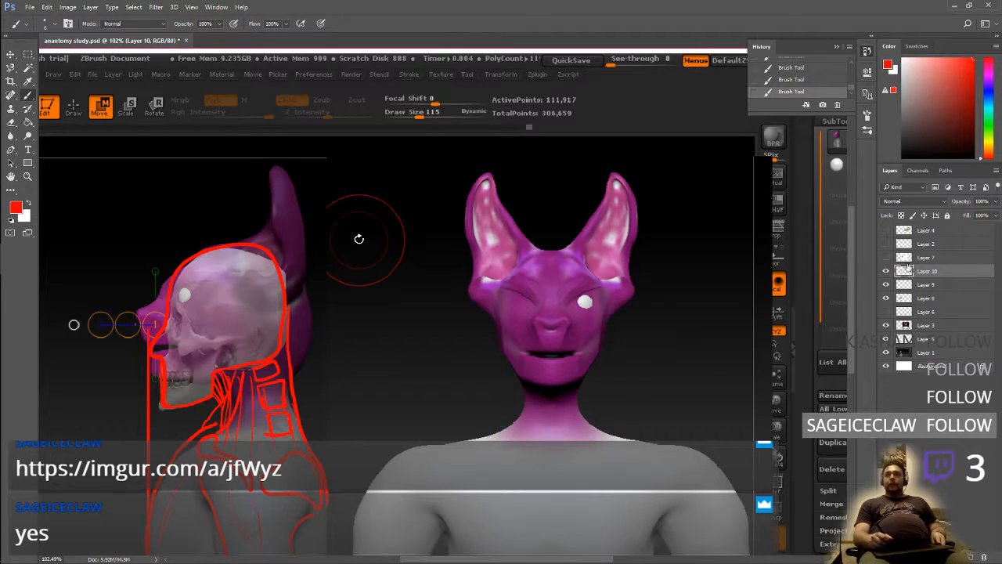
pyautogui.click(886, 271)
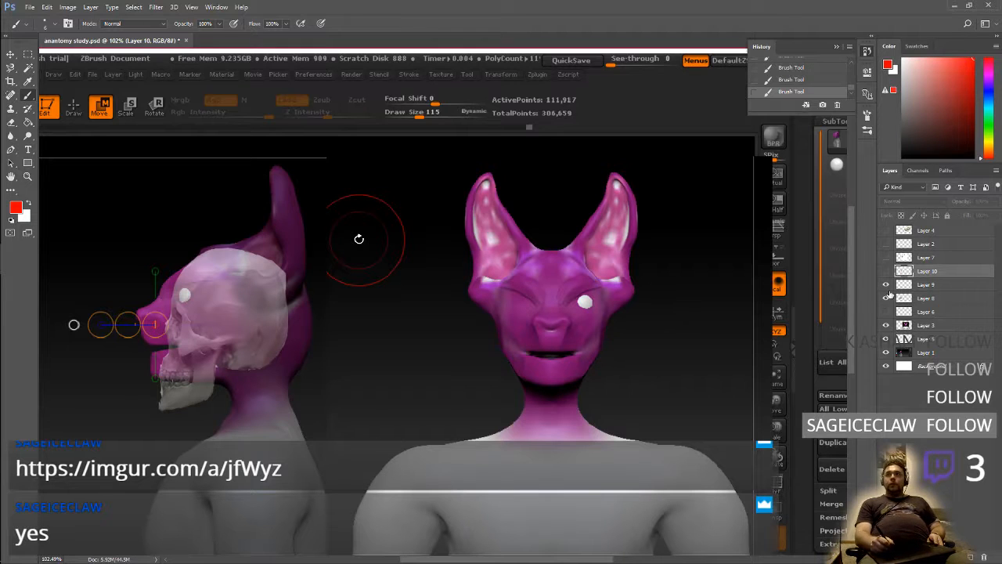
pyautogui.click(913, 438)
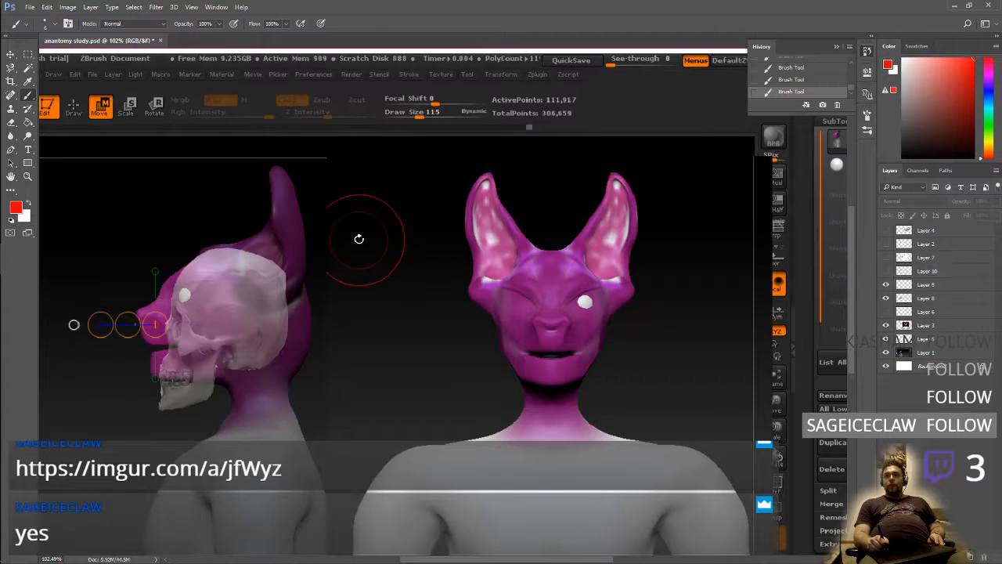
pyautogui.hotkey('ctrl', 'shift', 'alt', 'n')
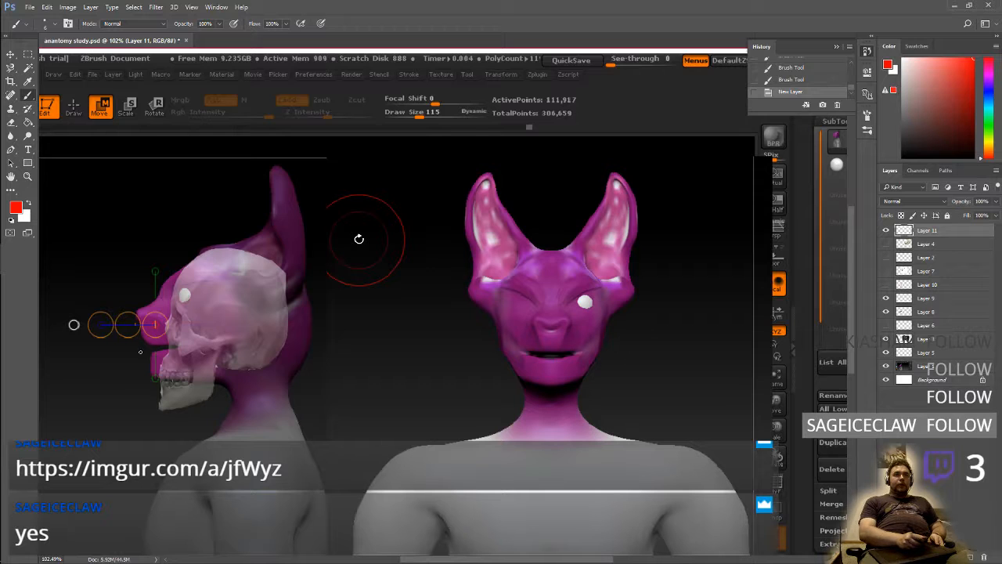
pyautogui.moveTo(140, 351); pyautogui.dragTo(137, 349)
pyautogui.click(137, 307)
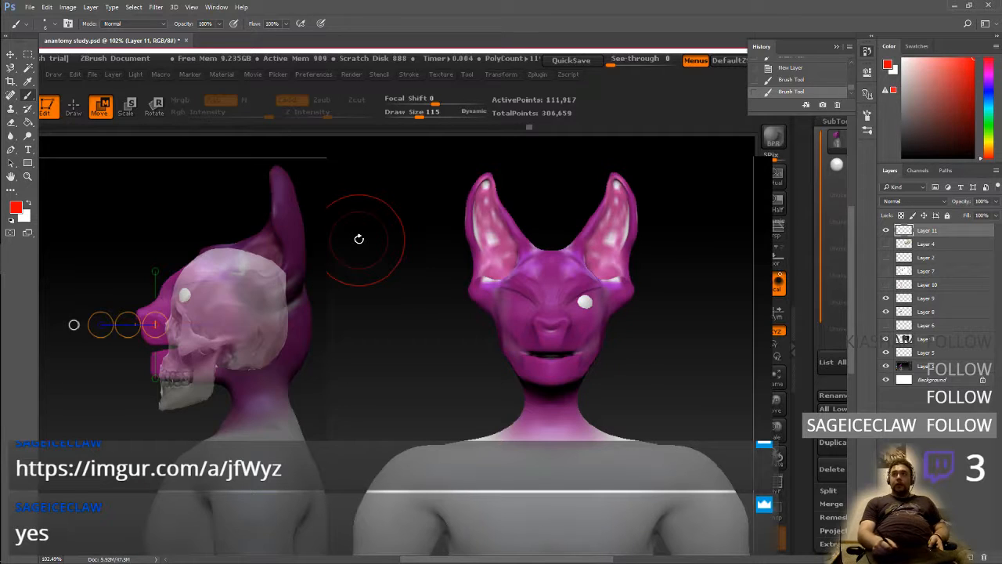
# Briefly check Layers 6, 4 and 10, and show the skull reference sheet on Layer 7
pyautogui.click(886, 325)
pyautogui.click(888, 325)
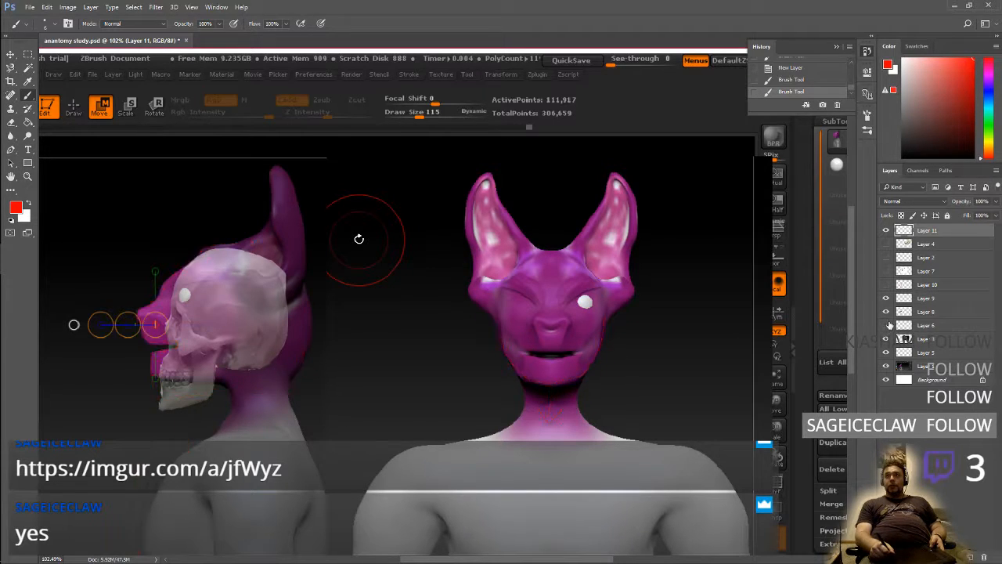
pyautogui.click(886, 244)
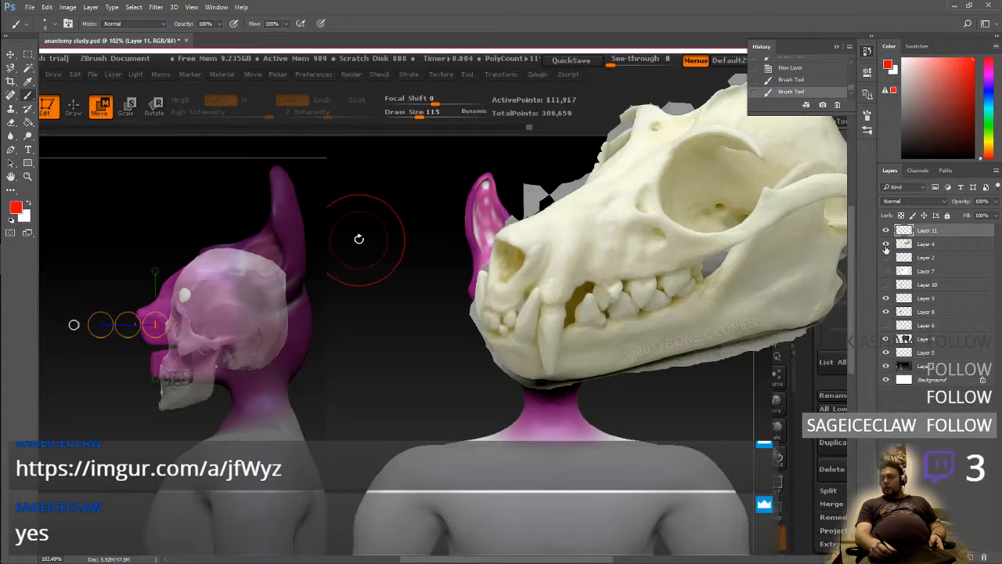
pyautogui.click(887, 244)
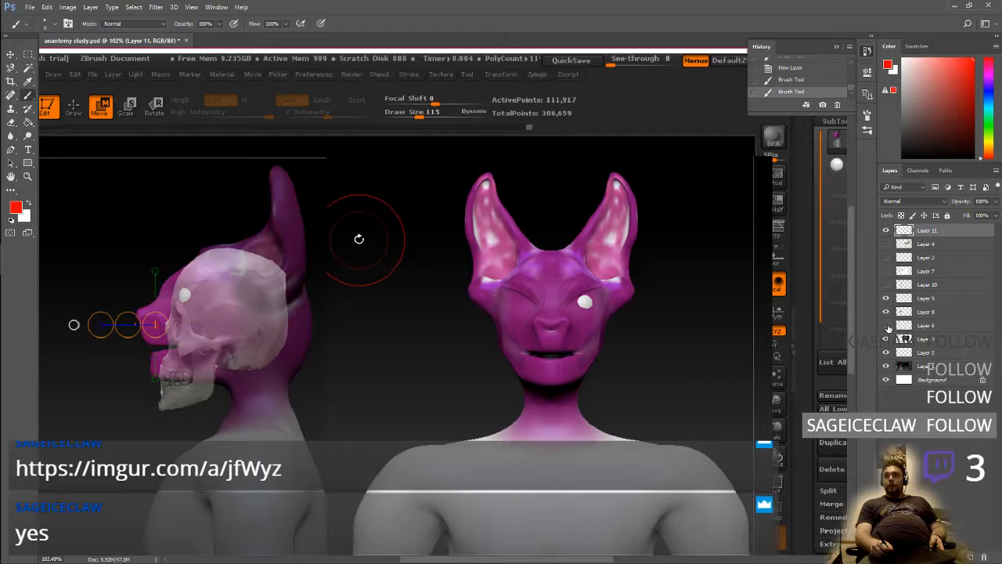
pyautogui.click(886, 284)
pyautogui.click(886, 271)
pyautogui.click(886, 284)
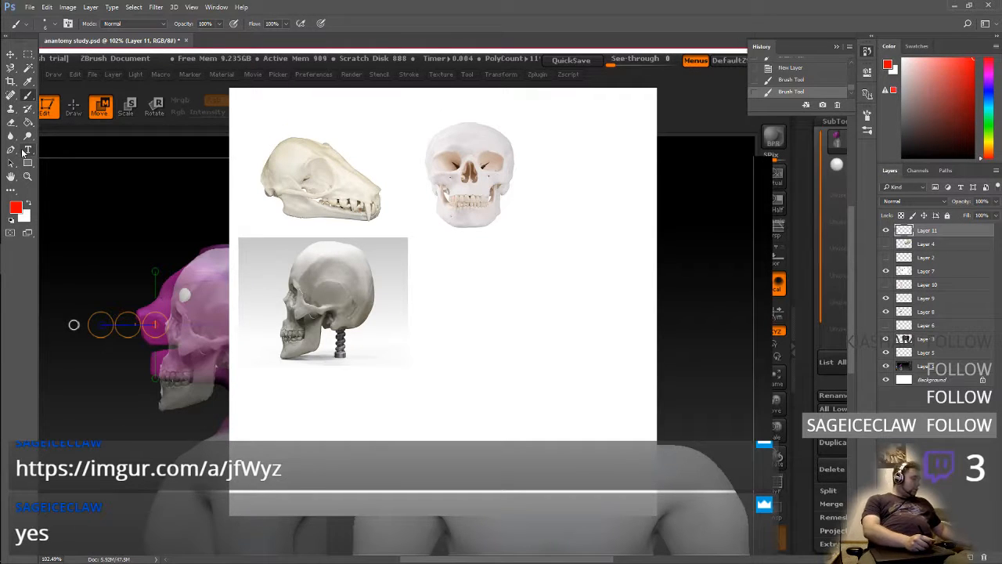
# Select the front-view human skull with the Magnetic Lasso and try to copy it from Layer 11
pyautogui.press('w')
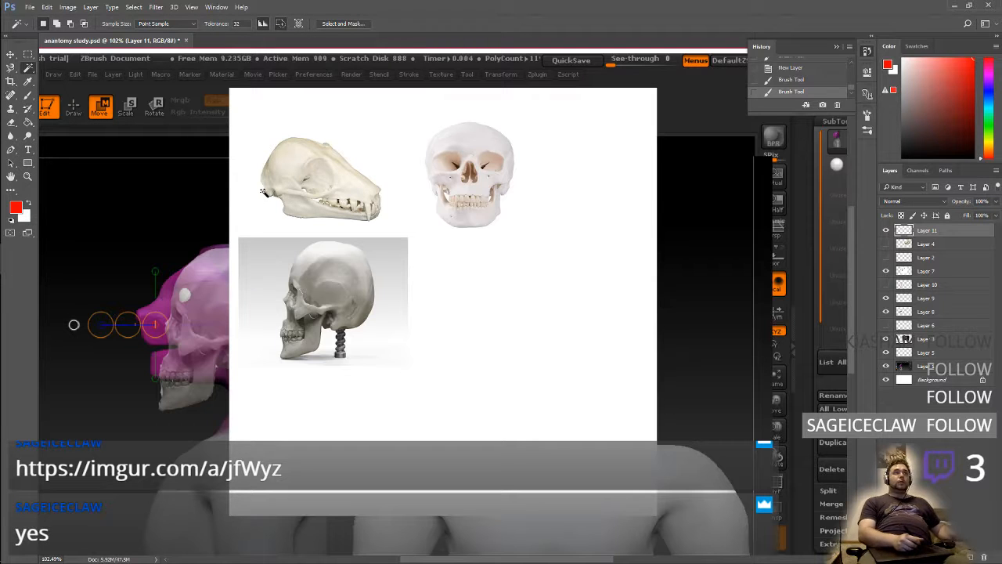
pyautogui.press('l')
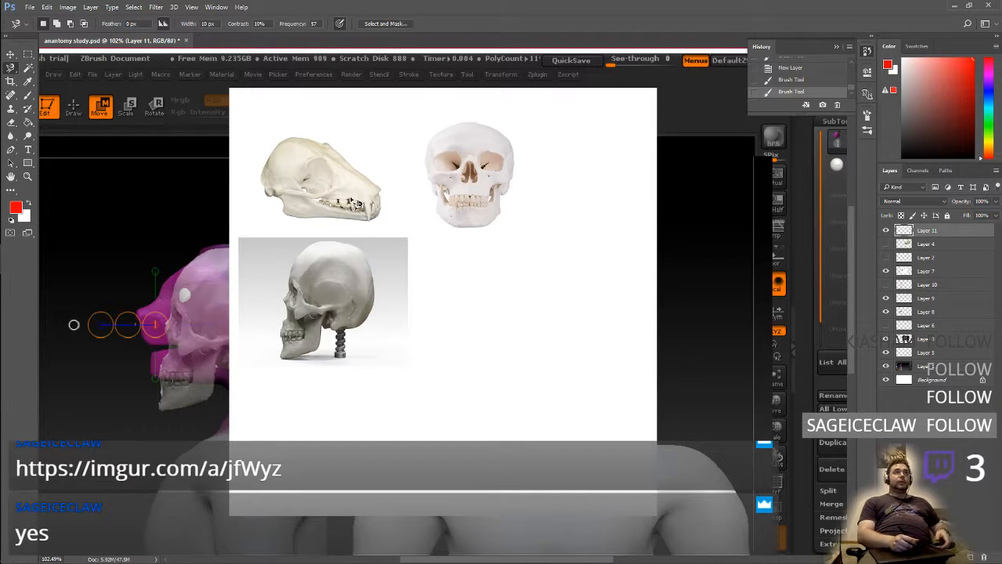
pyautogui.click(435, 197)
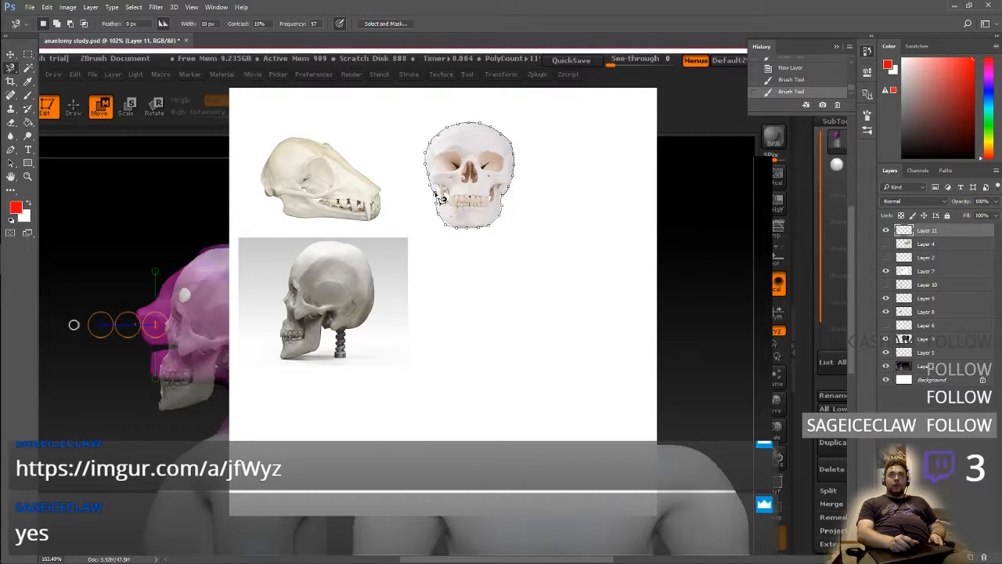
pyautogui.click(441, 202)
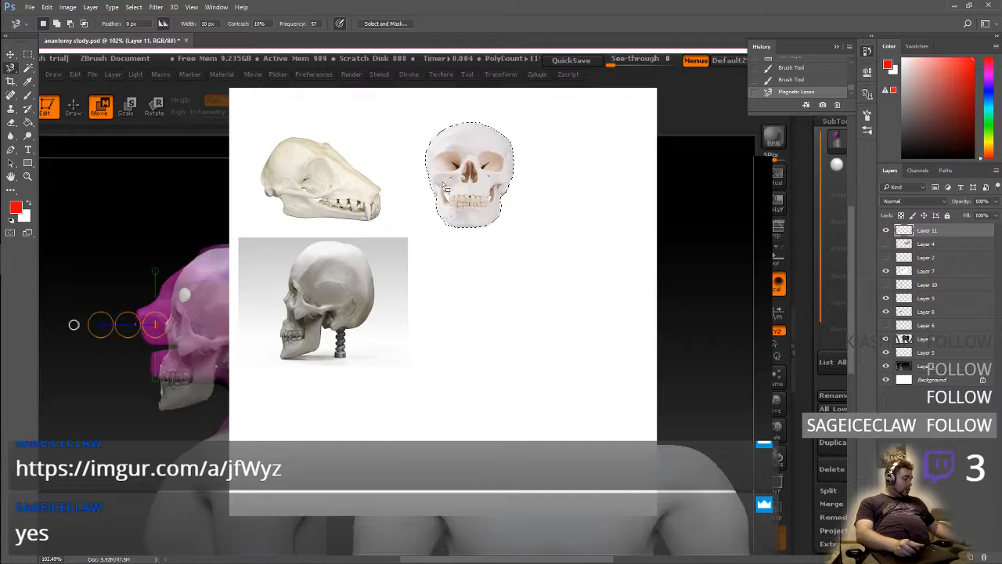
pyautogui.hotkey('ctrl', 'c')
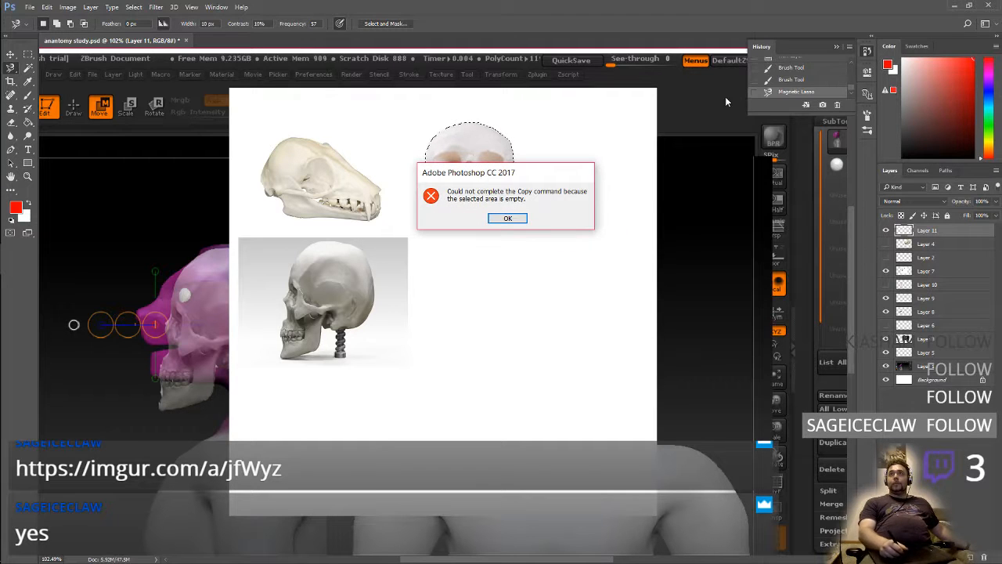
pyautogui.click(507, 218)
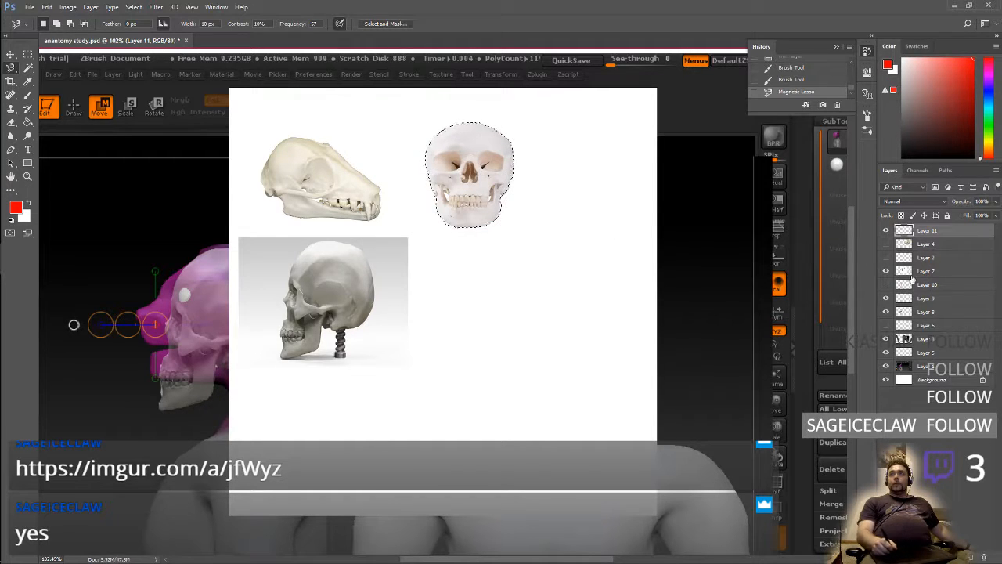
# Copy the selected skull from Layer 7 and paste it above Layer 3, with Layers 11 and 7 hidden
pyautogui.click(924, 270)
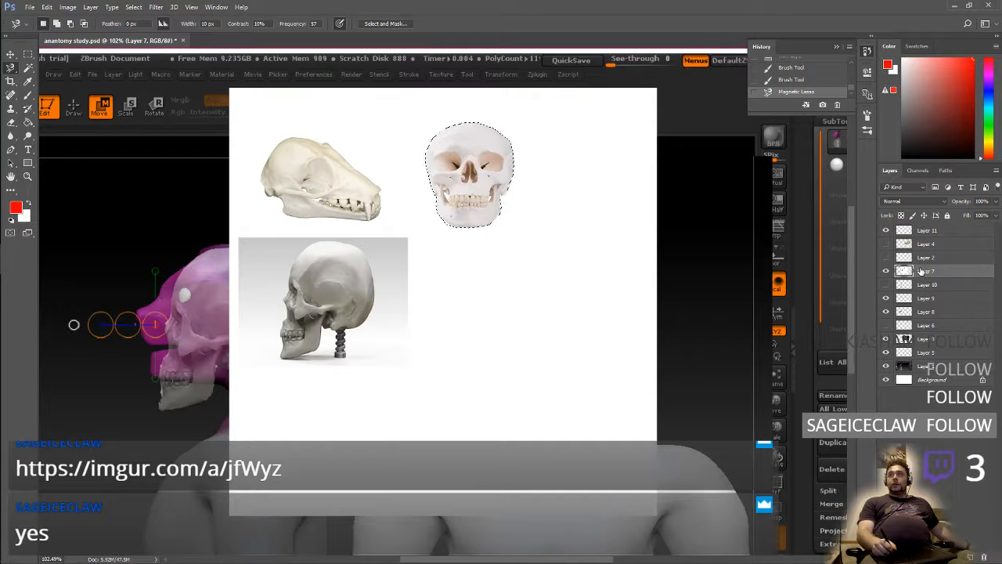
pyautogui.click(887, 230)
pyautogui.moveTo(886, 271); pyautogui.dragTo(892, 290)
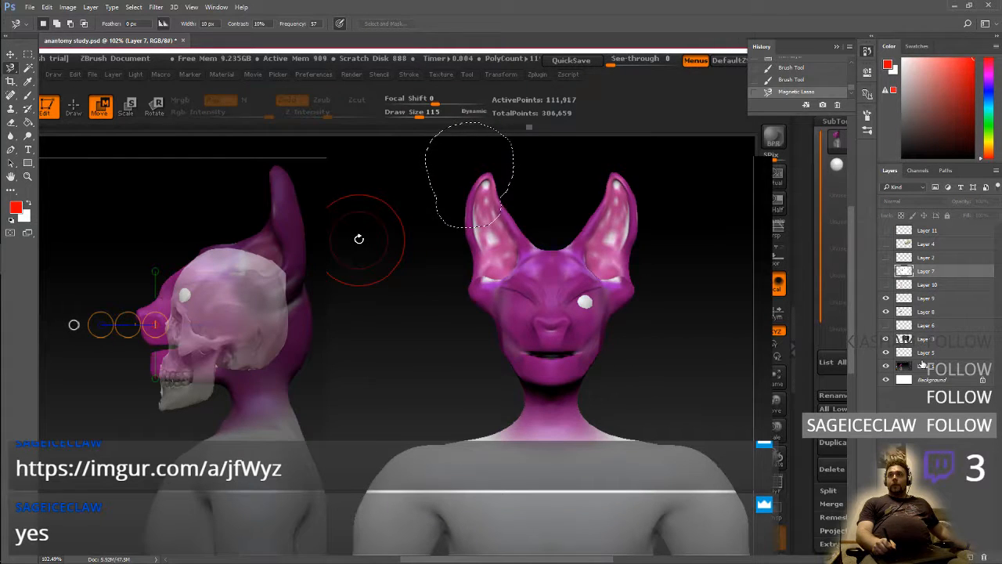
pyautogui.click(930, 342)
pyautogui.hotkey('ctrl', 'v')
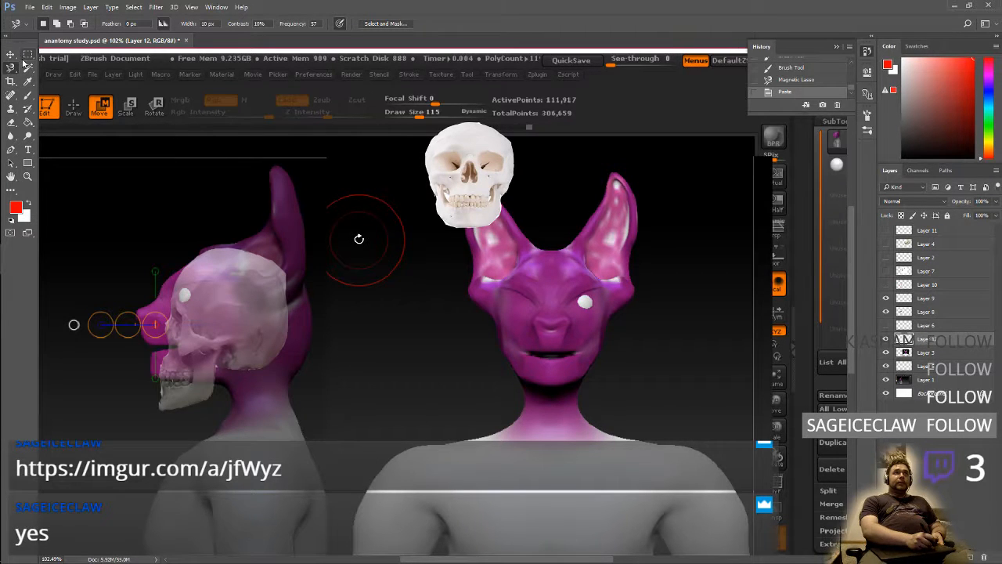
pyautogui.click(29, 56)
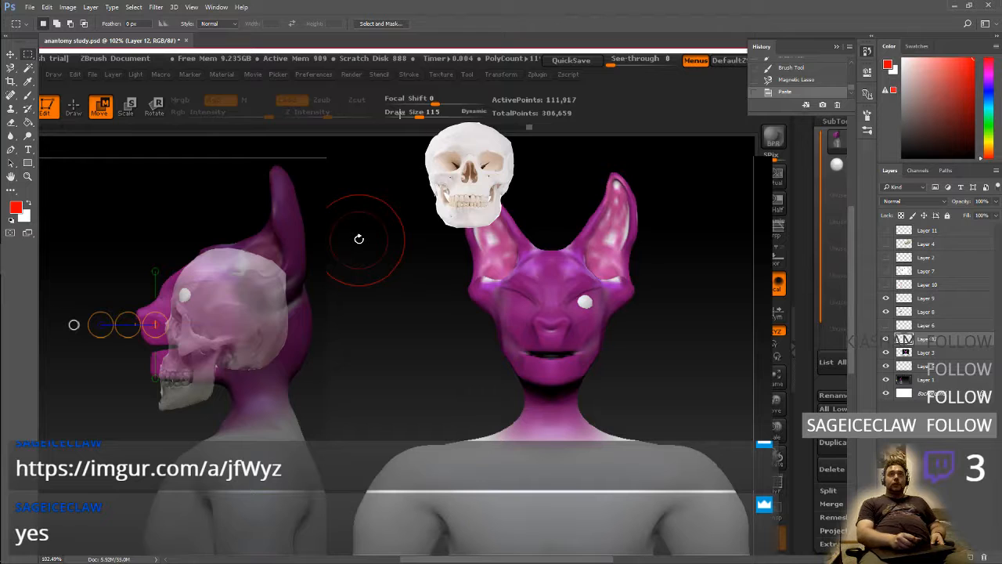
pyautogui.moveTo(399, 117); pyautogui.dragTo(541, 257)
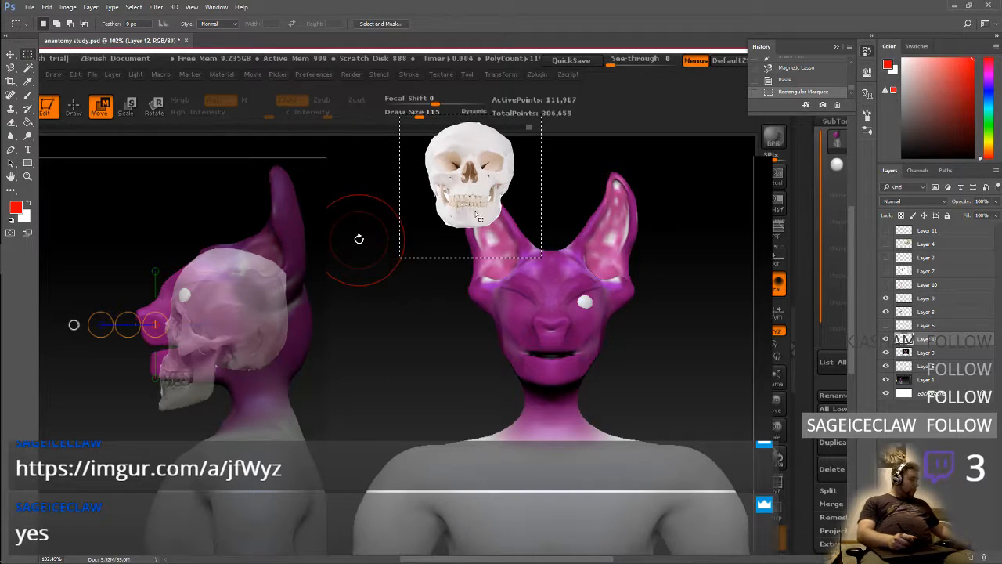
pyautogui.hotkey('ctrl', 't')
pyautogui.moveTo(484, 211); pyautogui.dragTo(560, 319)
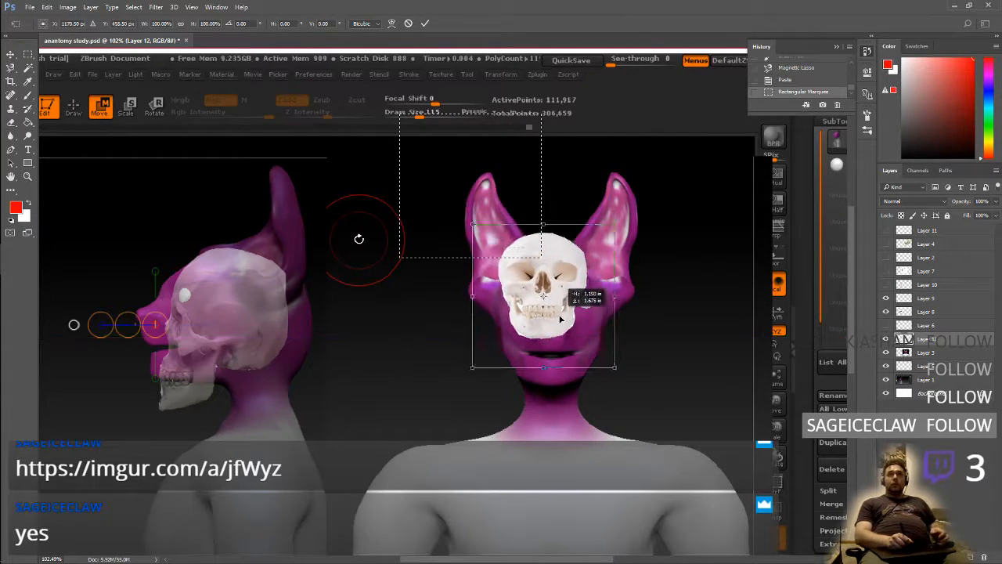
pyautogui.press('Escape')
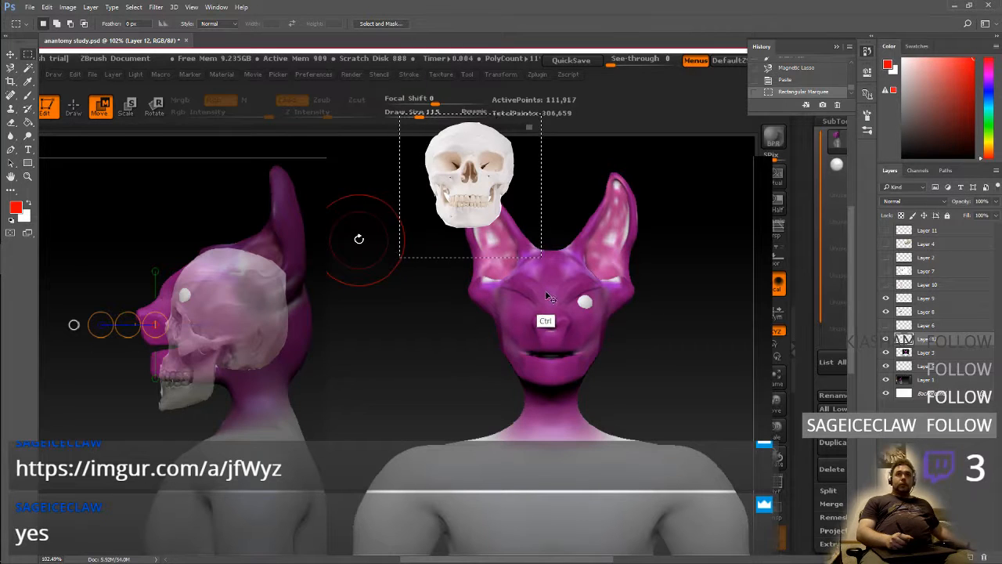
pyautogui.click(787, 80)
# Free-transform the pasted skull over the front-view face, scaling it to about 147% and centring it on the head
pyautogui.hotkey('ctrl', 't')
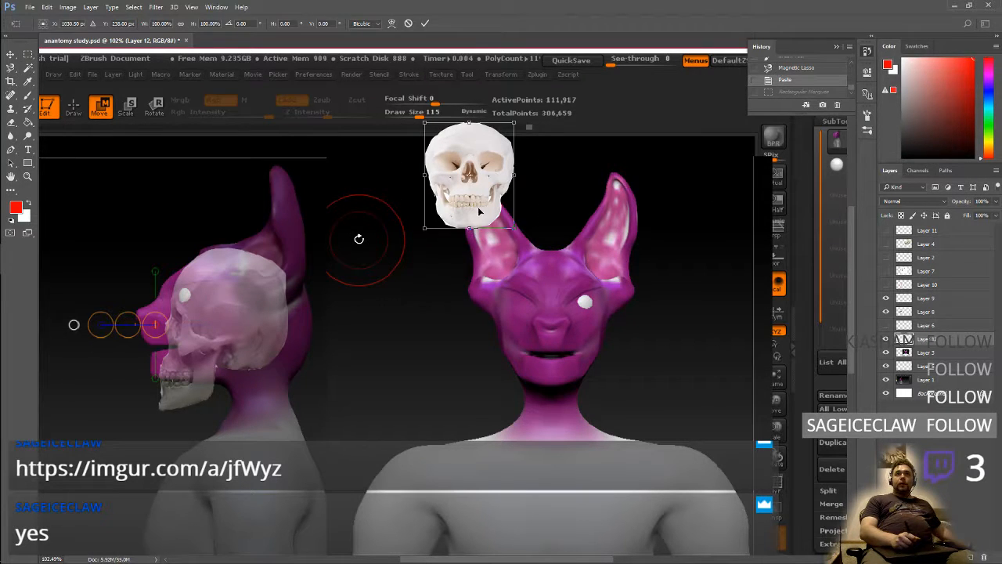
pyautogui.moveTo(480, 210); pyautogui.dragTo(560, 336)
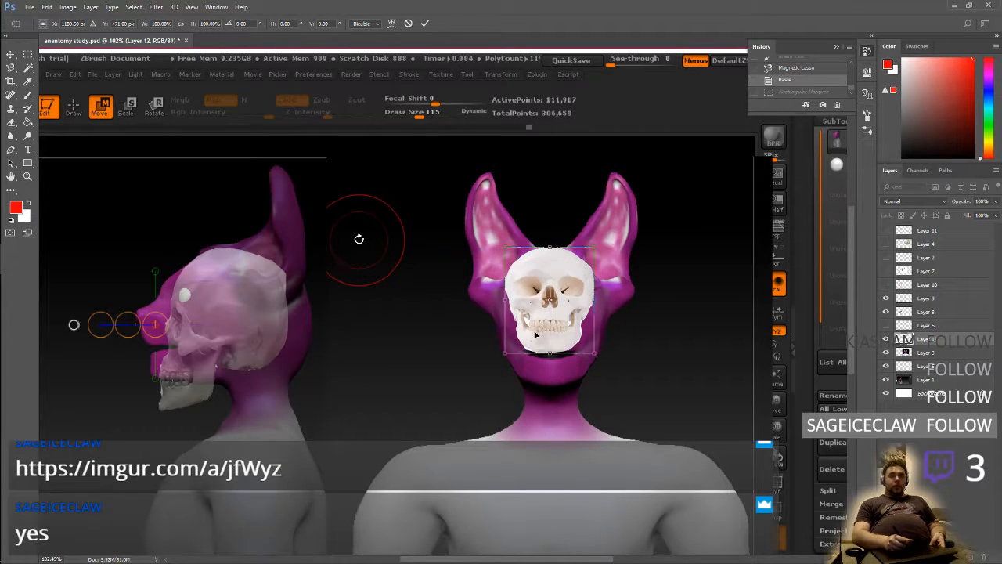
pyautogui.rightClick(533, 333)
pyautogui.click(625, 229)
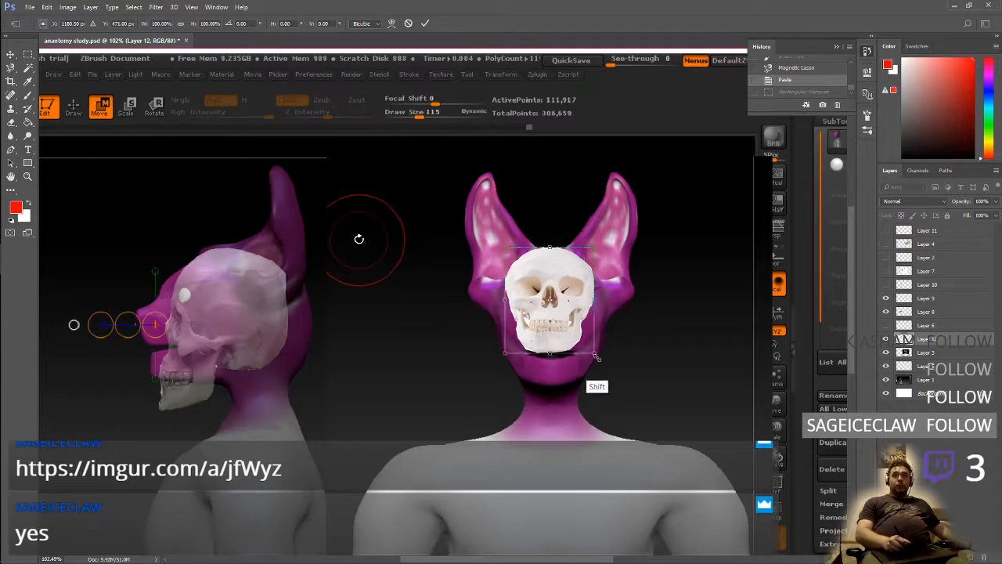
pyautogui.keyDown('shift'); pyautogui.moveTo(596, 354); pyautogui.dragTo(632, 405); pyautogui.keyUp('shift')
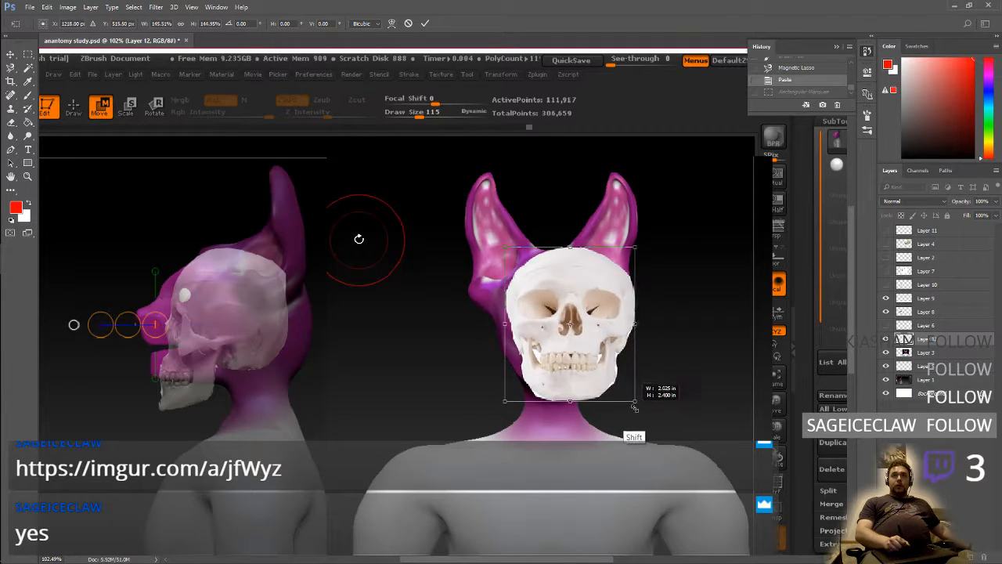
pyautogui.moveTo(601, 343); pyautogui.dragTo(587, 347)
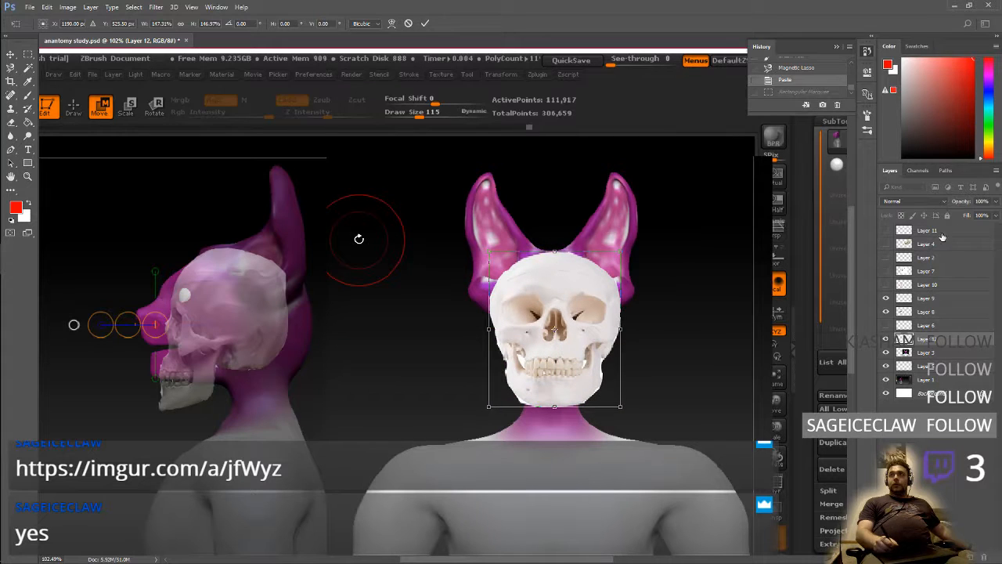
# Set the pasted skull layer's opacity to 50%
pyautogui.click(995, 202)
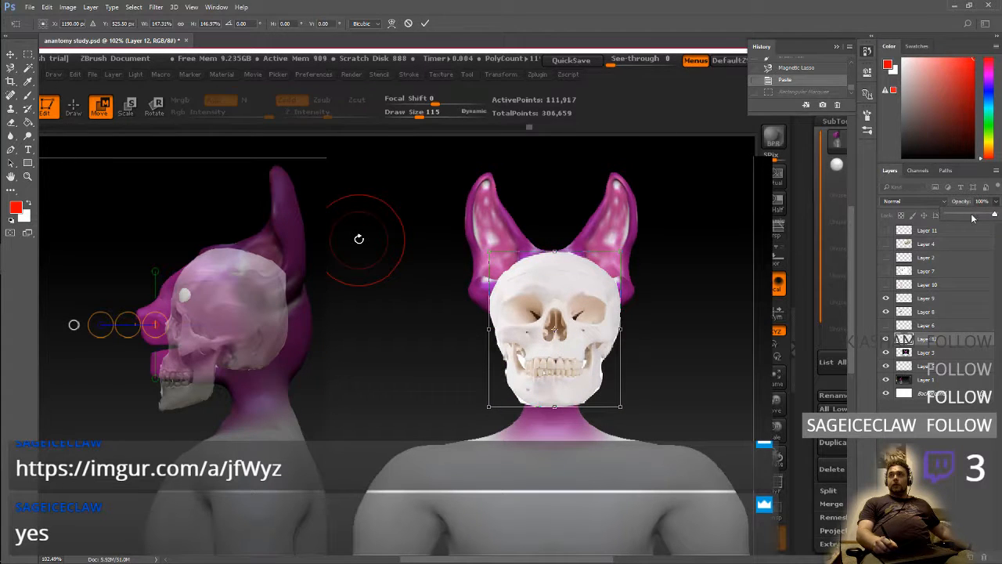
pyautogui.click(973, 217)
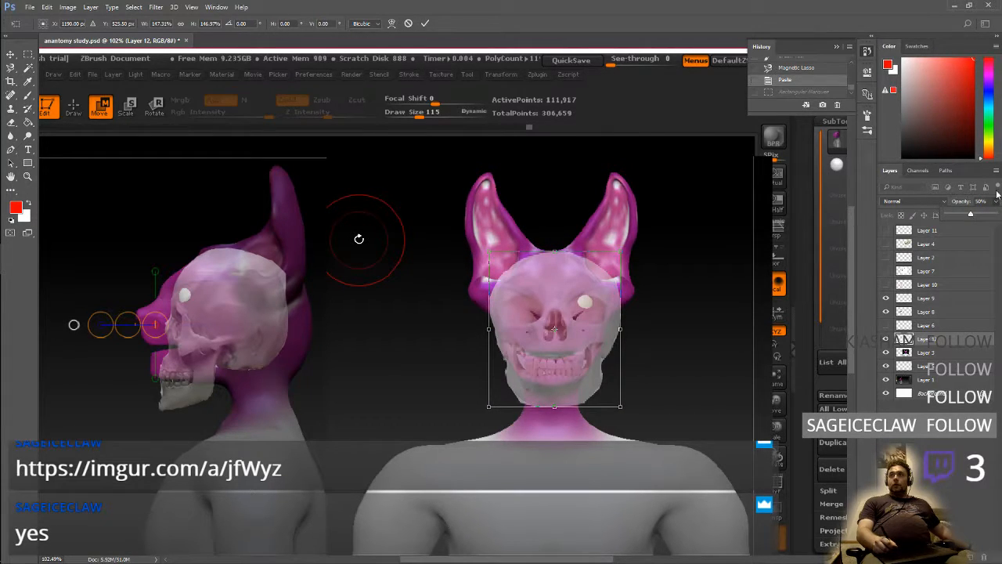
pyautogui.click(994, 203)
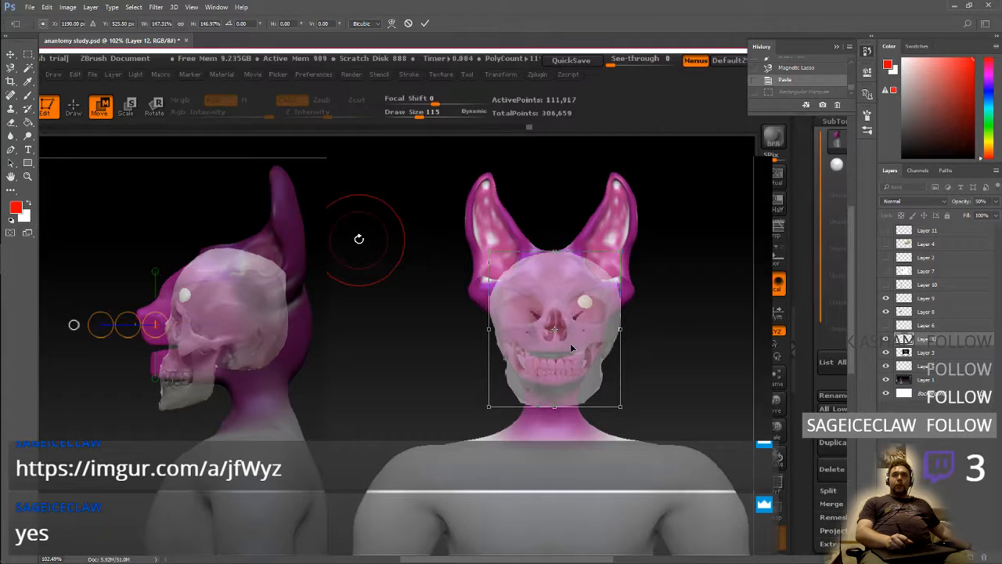
# Free-transform the front-view human skull over the side-view skull, scaling it to about 153% so their heights match
pyautogui.moveTo(571, 347); pyautogui.dragTo(258, 342)
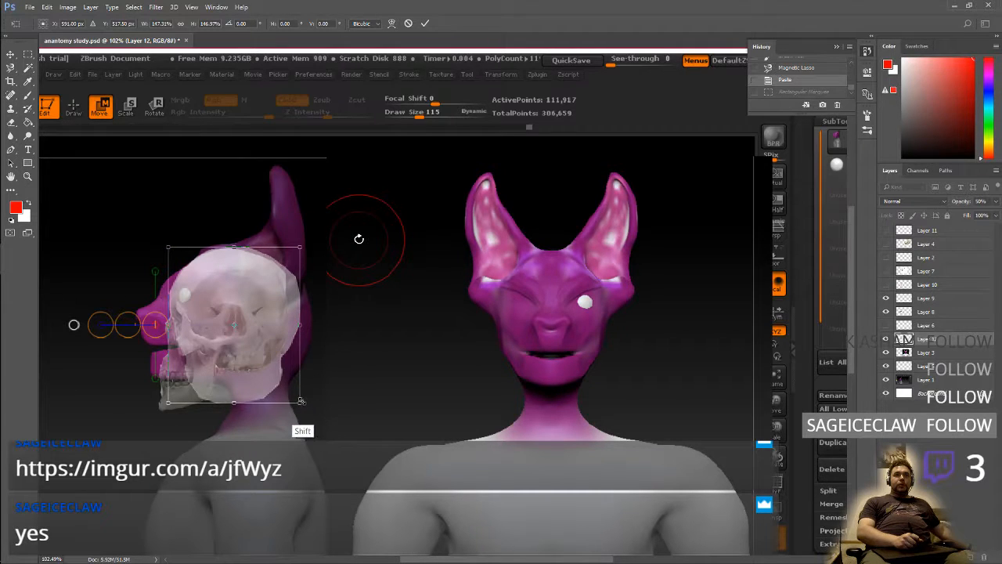
pyautogui.moveTo(300, 402); pyautogui.dragTo(303, 410)
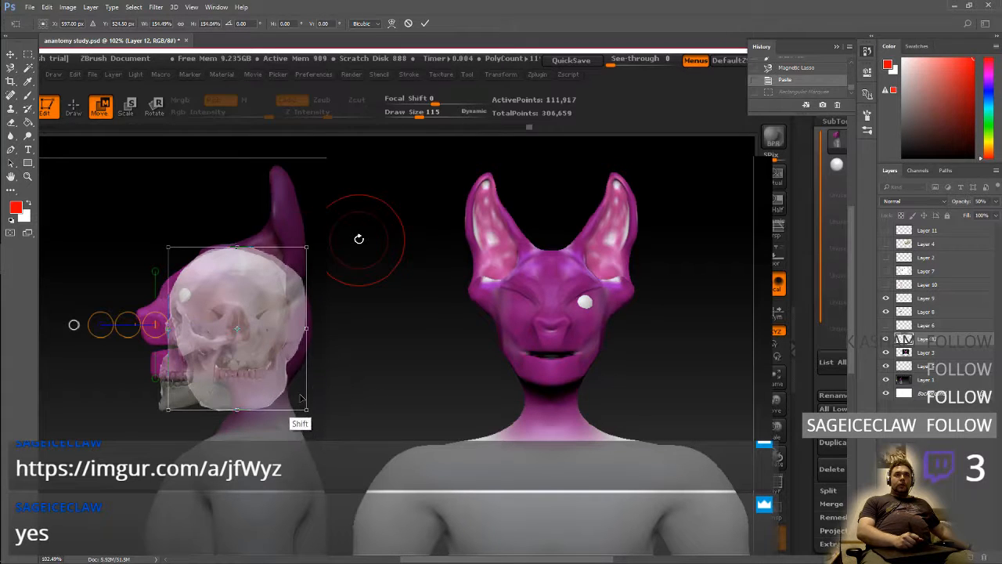
pyautogui.moveTo(259, 360)
pyautogui.mouseDown()
pyautogui.moveTo(185, 380)
pyautogui.moveTo(257, 380)
pyautogui.moveTo(253, 361)
pyautogui.mouseUp()
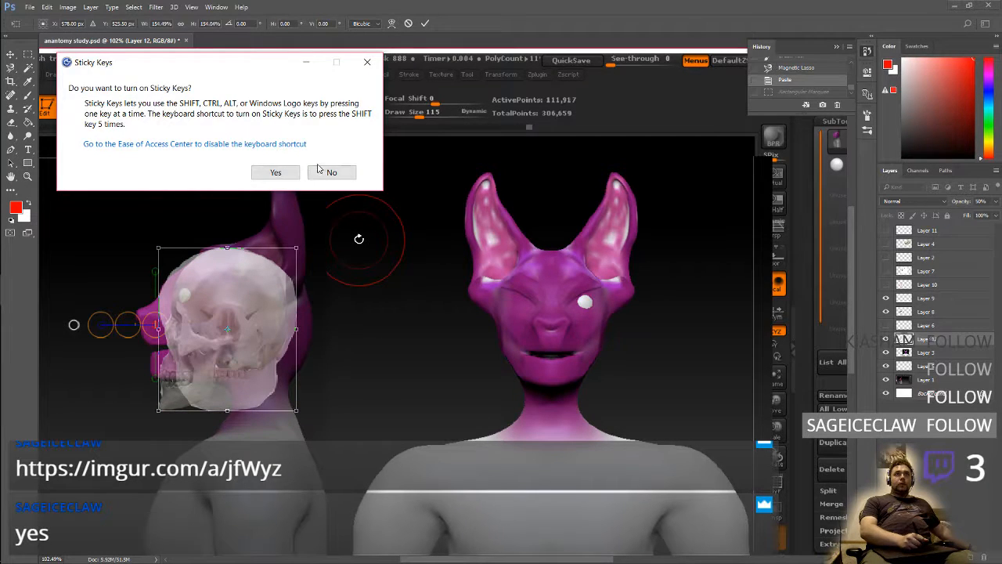
pyautogui.click(325, 172)
pyautogui.keyDown('shift'); pyautogui.moveTo(296, 410); pyautogui.dragTo(289, 399); pyautogui.keyUp('shift')
pyautogui.moveTo(242, 338); pyautogui.dragTo(254, 337)
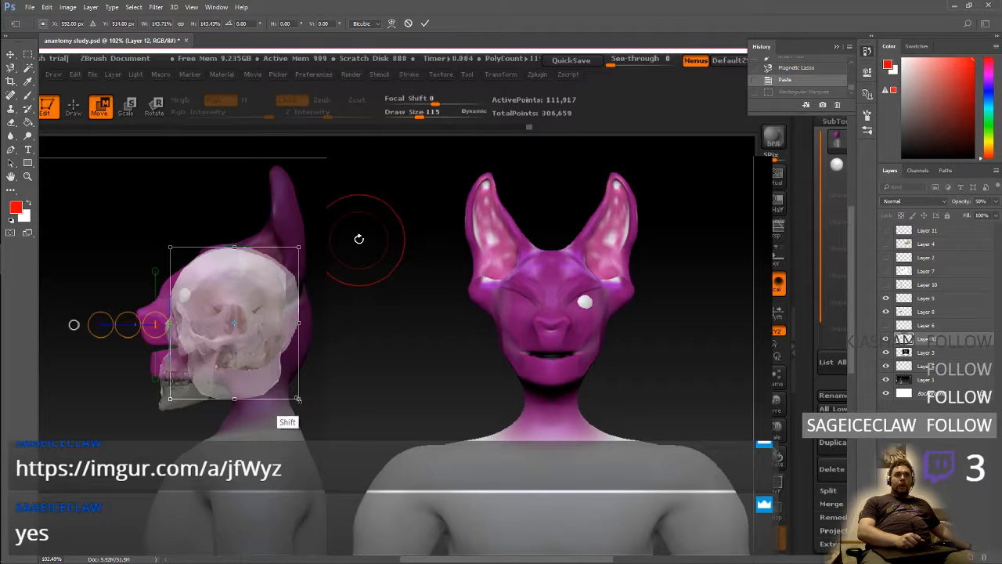
pyautogui.keyDown('shift'); pyautogui.moveTo(297, 399); pyautogui.dragTo(309, 407); pyautogui.keyUp('shift')
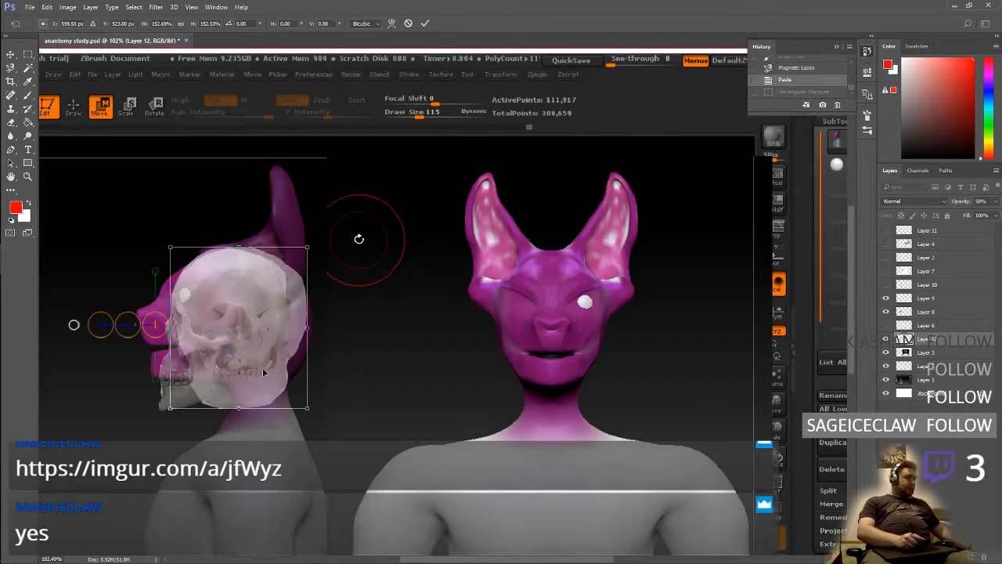
pyautogui.press('Return')
# Move the resized human skull back onto the front-view face, centred on the head
pyautogui.moveTo(255, 366); pyautogui.dragTo(410, 380)
pyautogui.hotkey('ctrl', 'z')
pyautogui.press('v')
pyautogui.click(284, 371)
pyautogui.hotkey('ctrl', 'z')
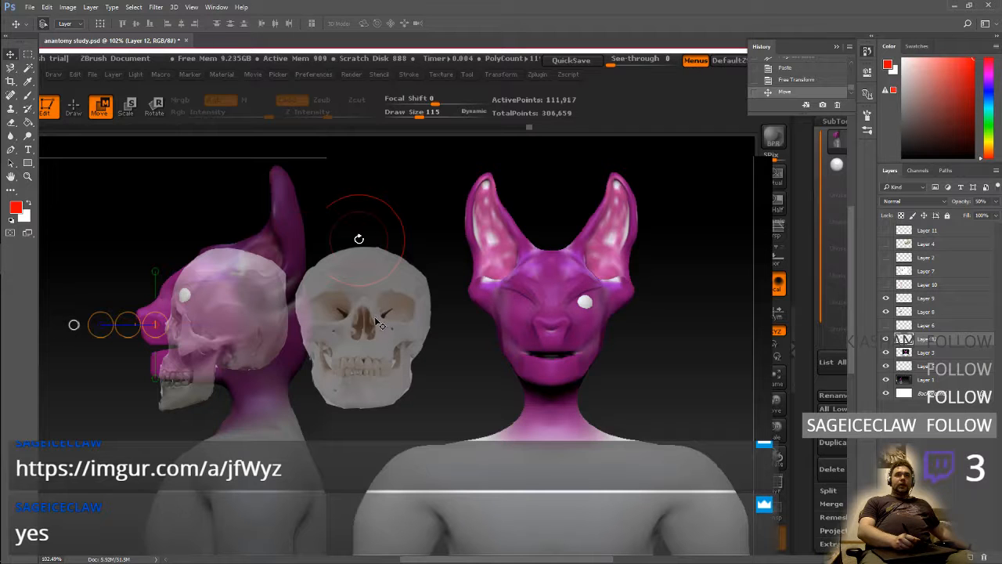
pyautogui.moveTo(388, 343); pyautogui.dragTo(561, 349)
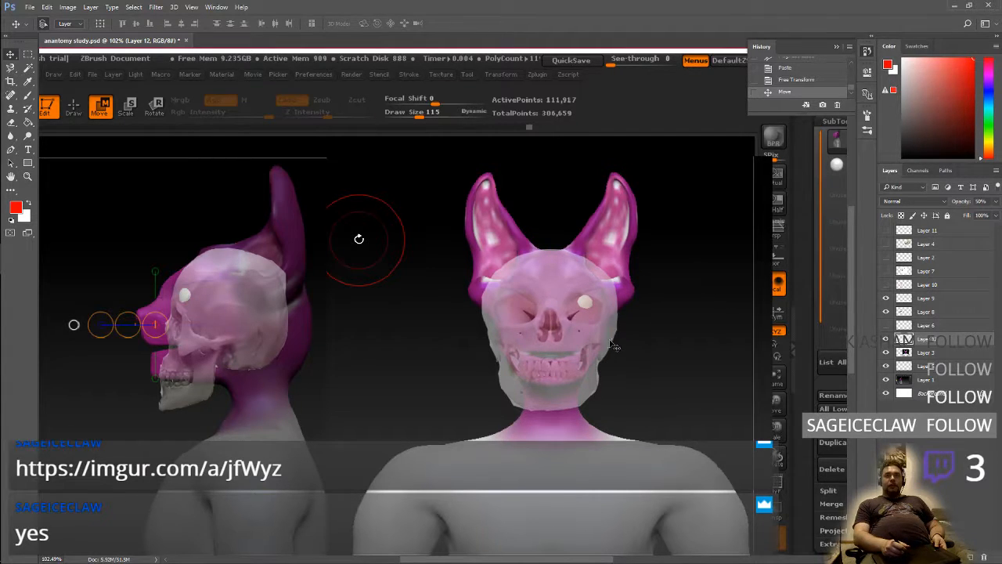
# Select Layer 9 for brushing and temporarily show Layer 6 to compare its red outlines with the skull overlays
pyautogui.click(927, 300)
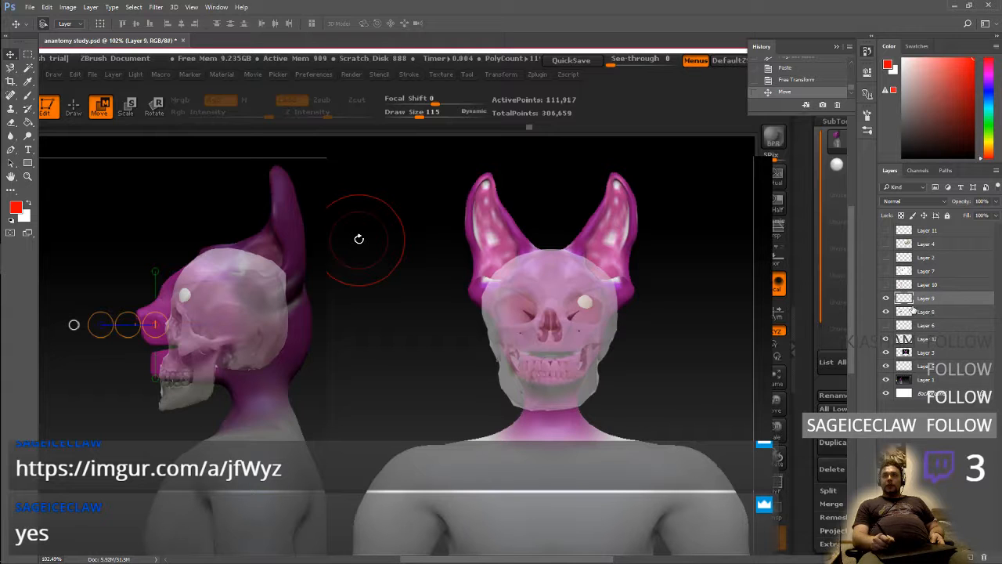
pyautogui.click(28, 95)
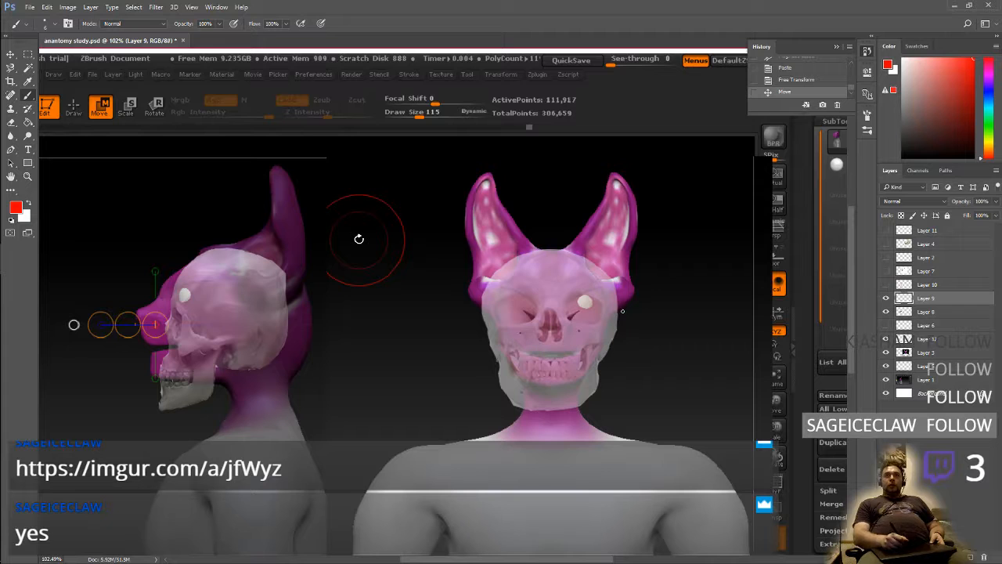
pyautogui.click(886, 245)
pyautogui.click(887, 244)
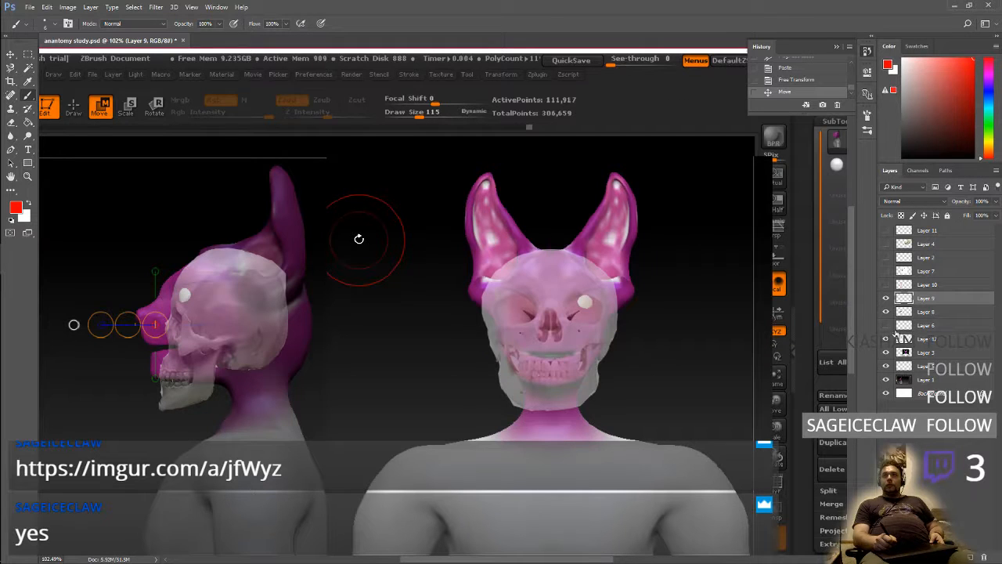
pyautogui.click(887, 325)
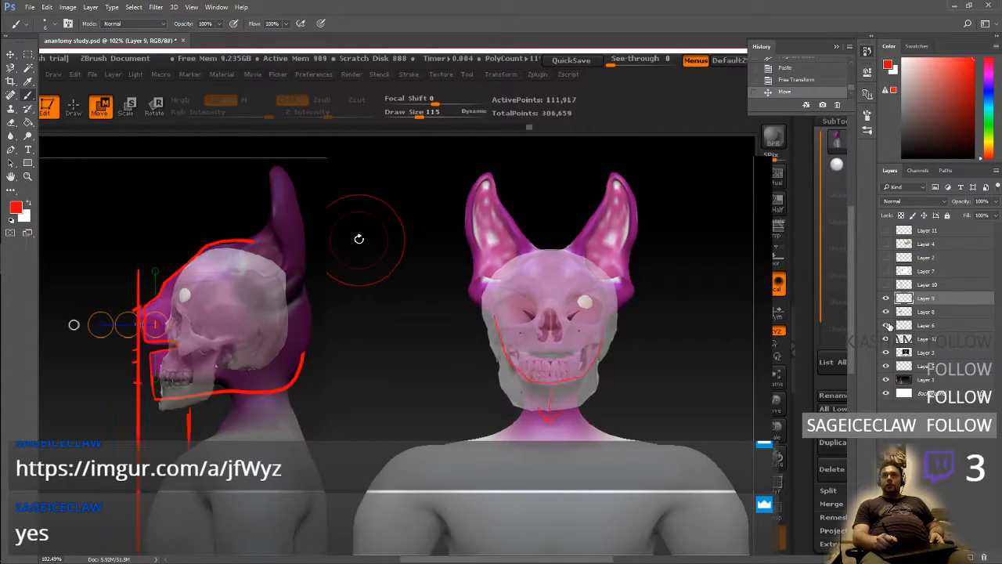
pyautogui.click(887, 326)
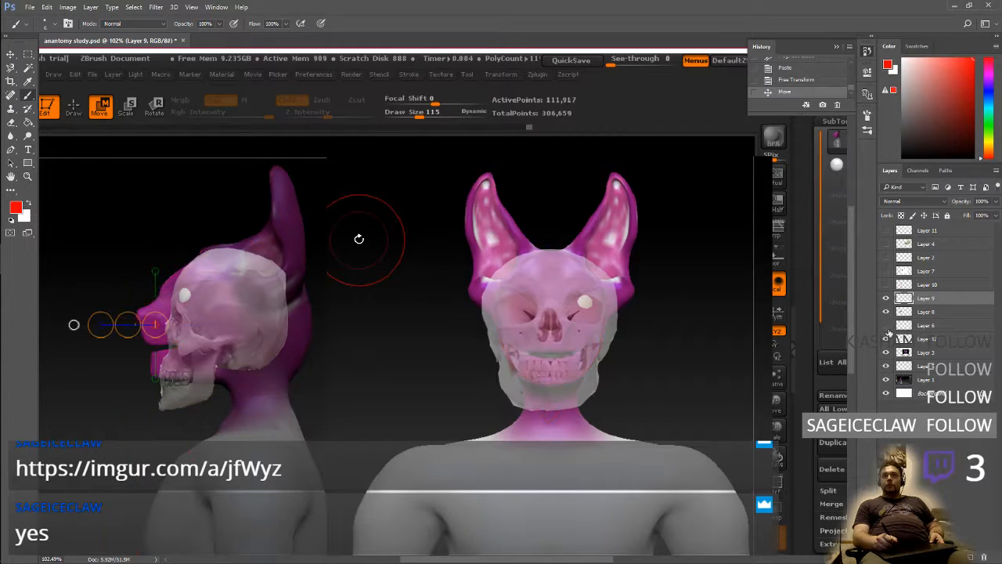
# Show and activate Layer 7, and select its side-view animal skull with the Magnetic Lasso
pyautogui.click(887, 271)
pyautogui.click(922, 270)
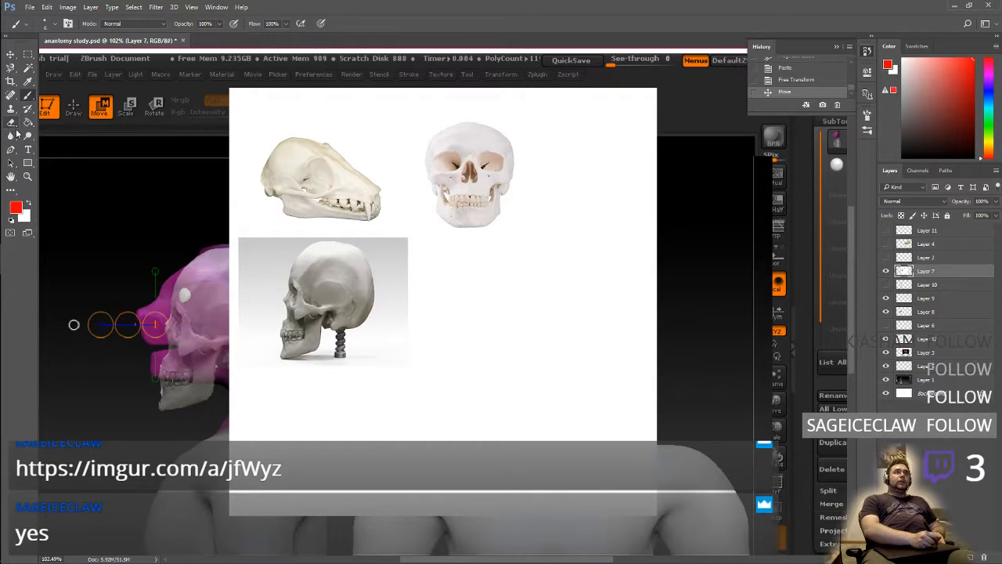
pyautogui.press('l')
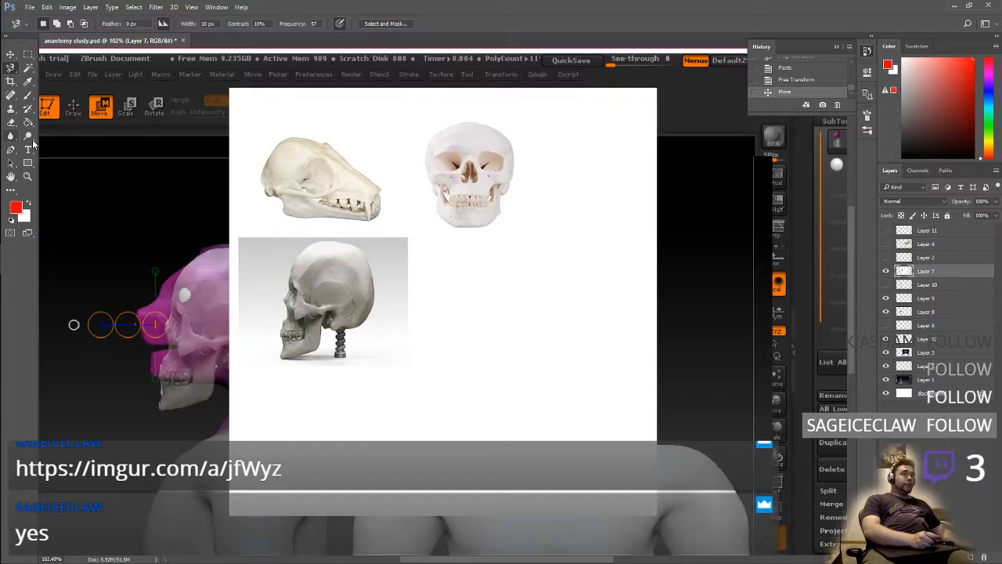
pyautogui.click(280, 205)
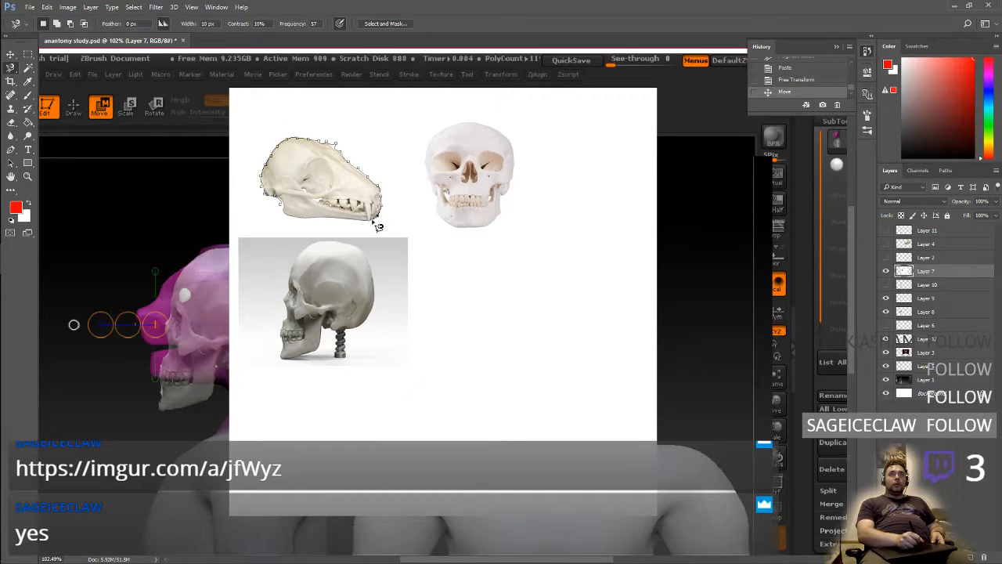
pyautogui.click(287, 210)
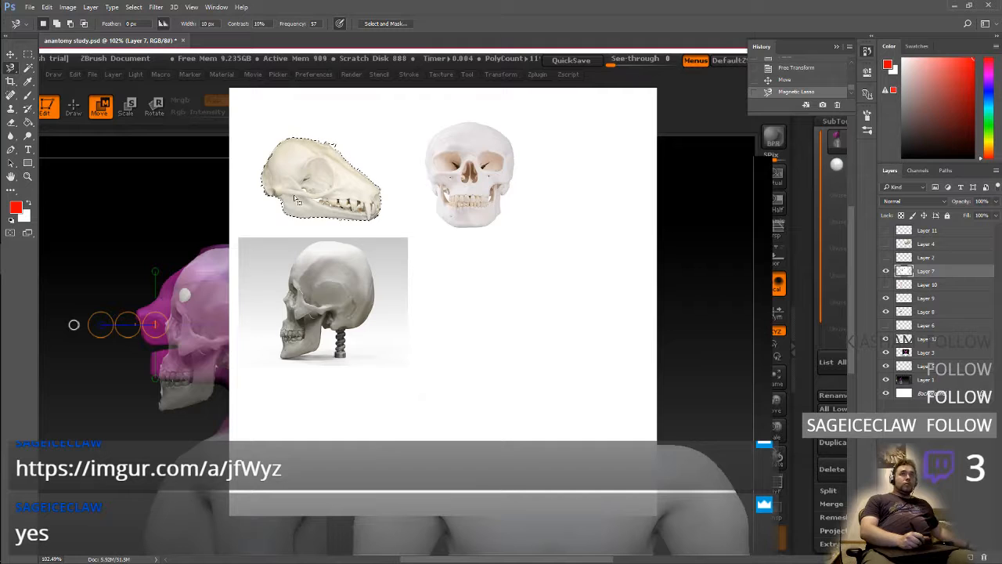
# Paste the selected animal skull onto a new layer, keeping the original on Layer 7 and hiding that layer
pyautogui.hotkey('ctrl', 'x')
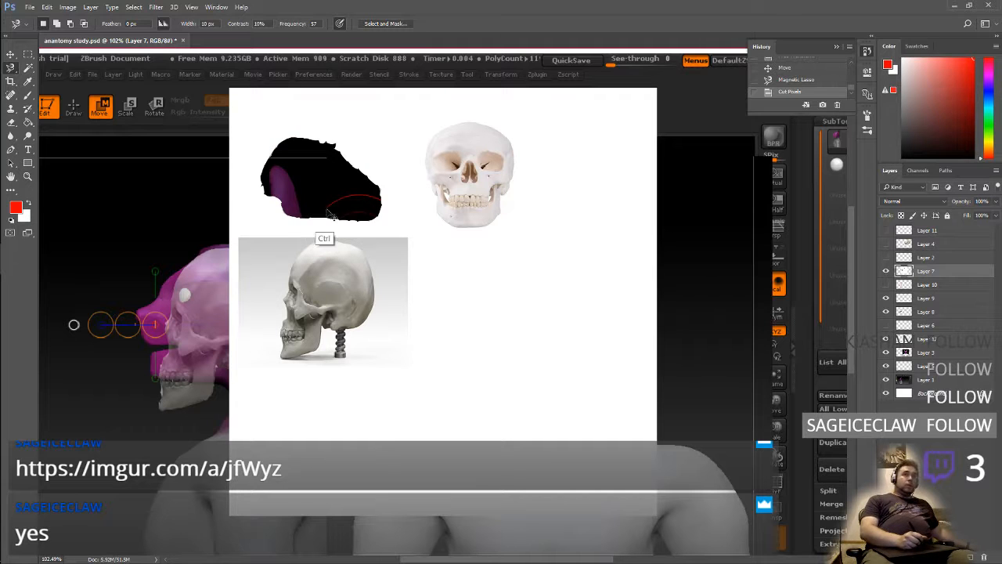
pyautogui.hotkey('ctrl', 'z')
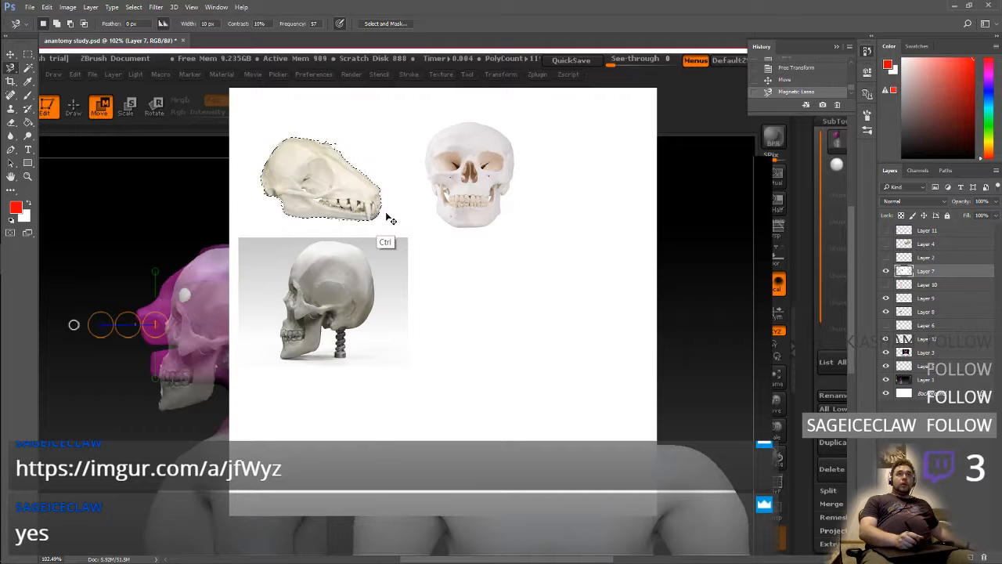
pyautogui.click(887, 270)
pyautogui.hotkey('ctrl', 'v')
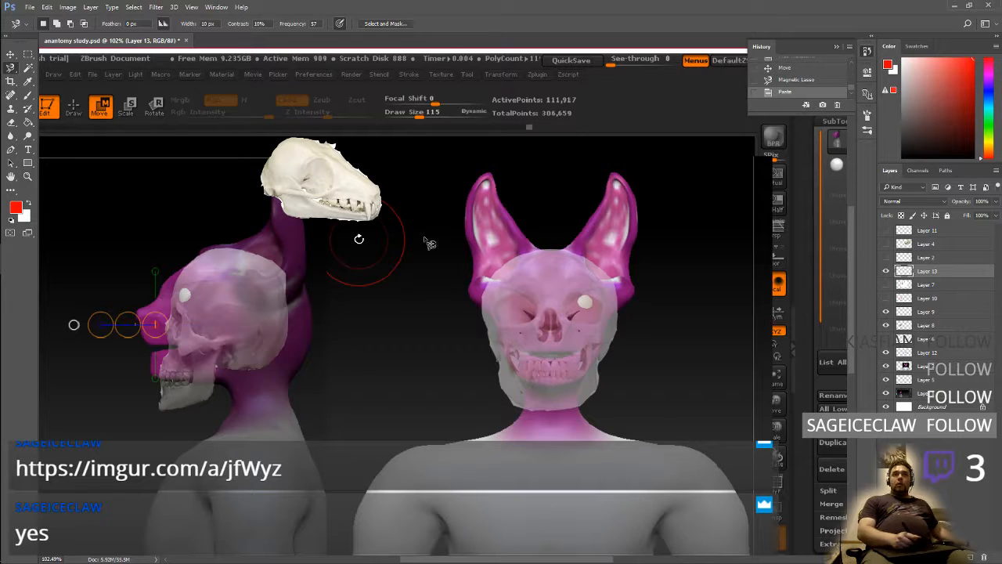
# Mirror the pasted animal skull horizontally at about -96% width and move it onto the side-view head's jaw
pyautogui.hotkey('ctrl', 't')
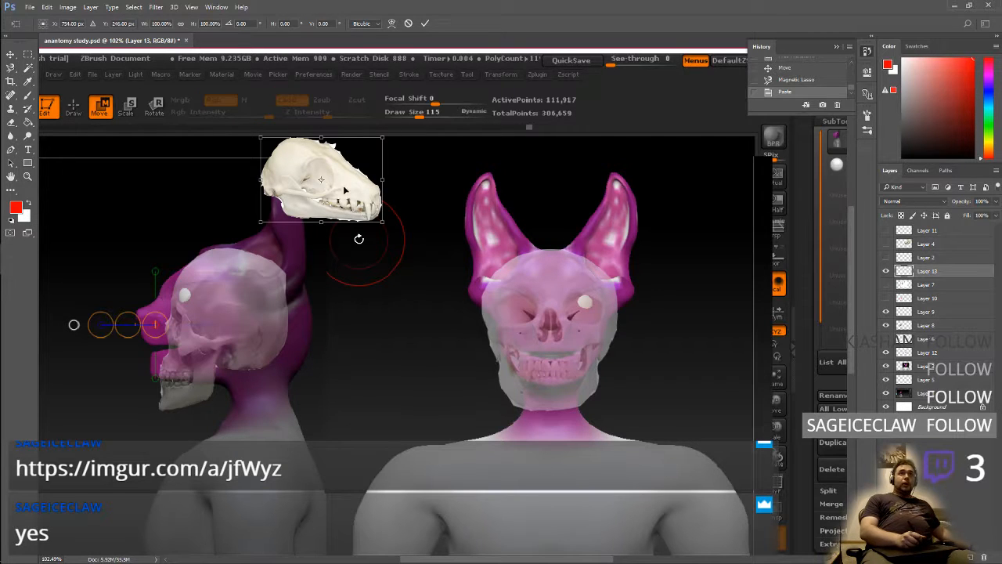
pyautogui.moveTo(382, 180); pyautogui.dragTo(177, 184)
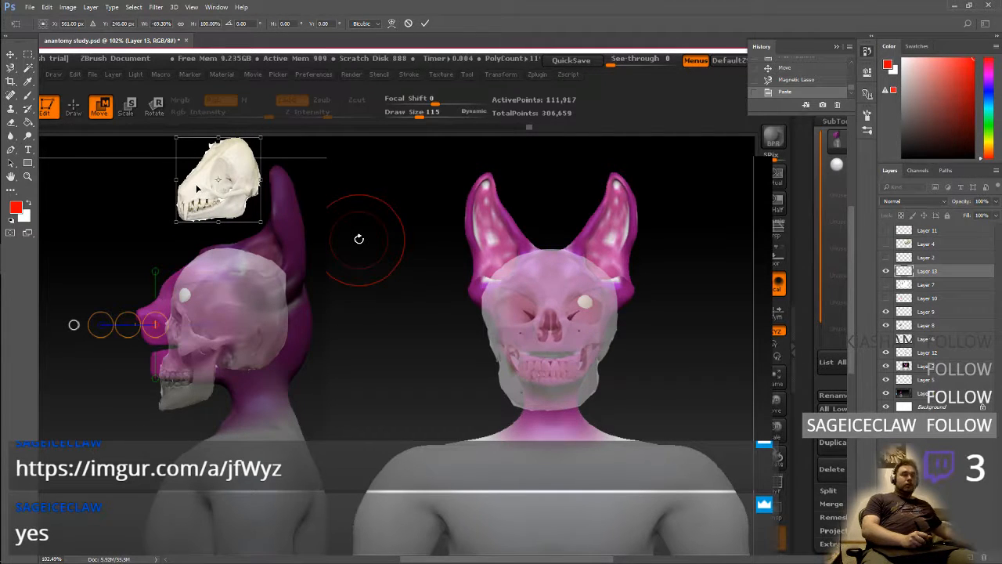
pyautogui.hotkey('ctrl', 'z')
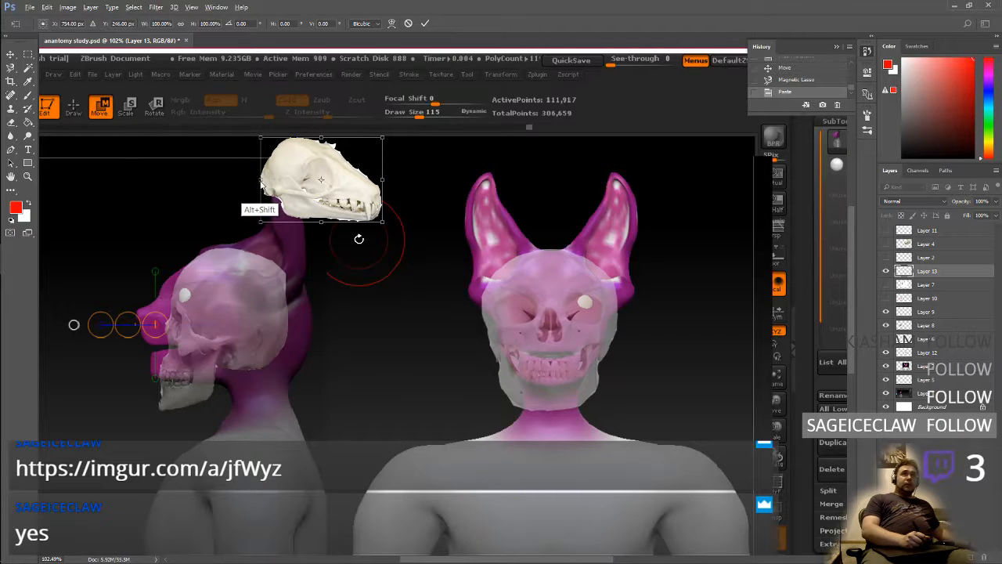
pyautogui.keyDown('ctrl'); pyautogui.keyDown('shift'); pyautogui.moveTo(261, 181); pyautogui.dragTo(342, 182); pyautogui.keyUp('shift'); pyautogui.keyUp('ctrl')
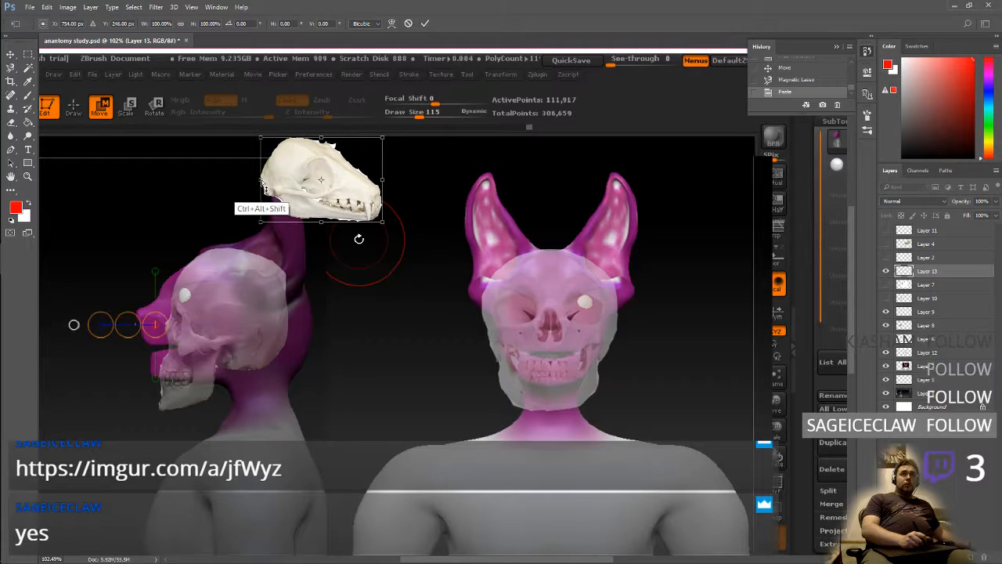
pyautogui.keyDown('ctrl'); pyautogui.keyDown('alt'); pyautogui.keyDown('shift'); pyautogui.moveTo(275, 200); pyautogui.dragTo(498, 196); pyautogui.keyUp('shift'); pyautogui.keyUp('alt'); pyautogui.keyUp('ctrl')
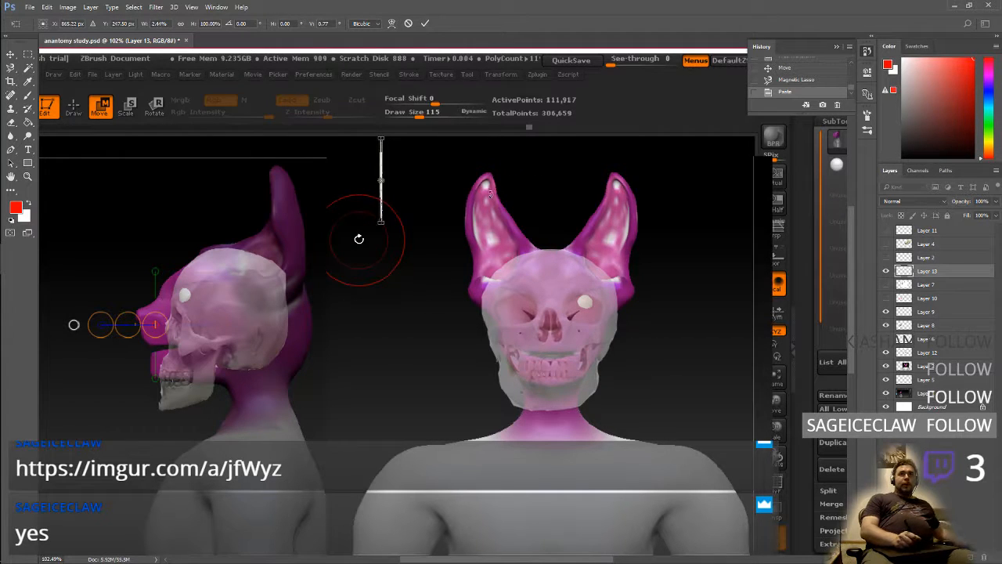
pyautogui.hotkey('ctrl', 'z')
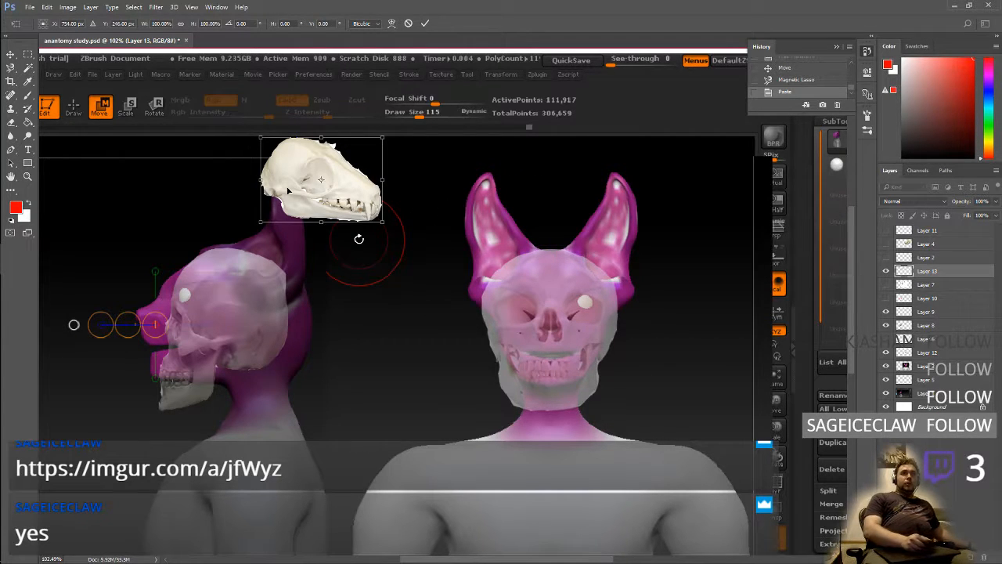
pyautogui.keyDown('alt'); pyautogui.moveTo(263, 179); pyautogui.dragTo(381, 181); pyautogui.keyUp('alt')
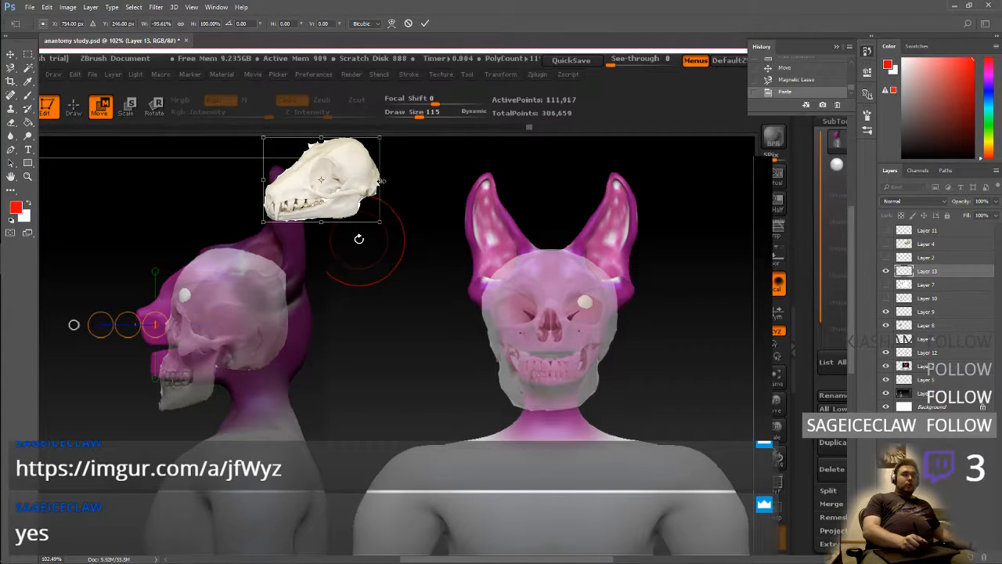
pyautogui.press('Return')
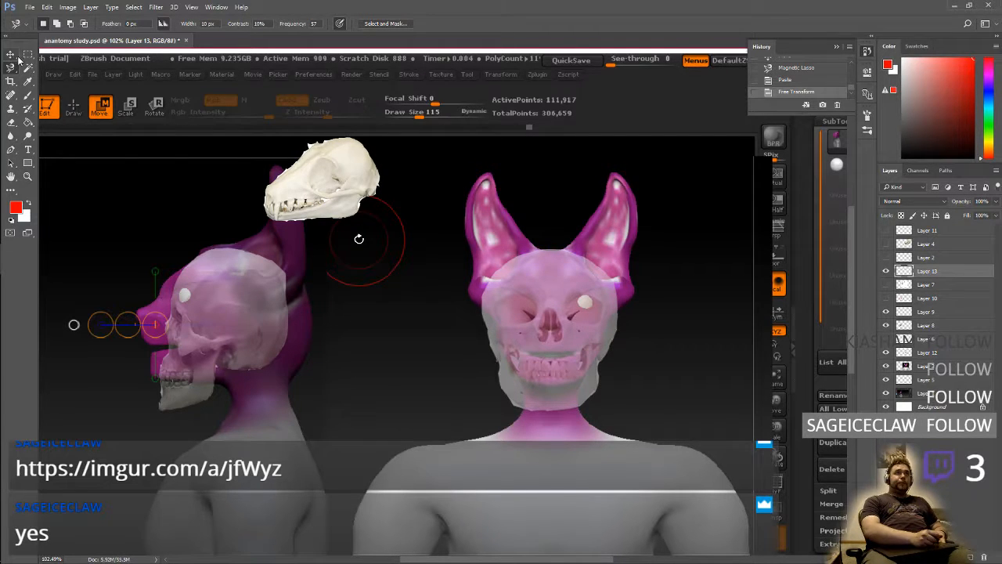
pyautogui.press('v')
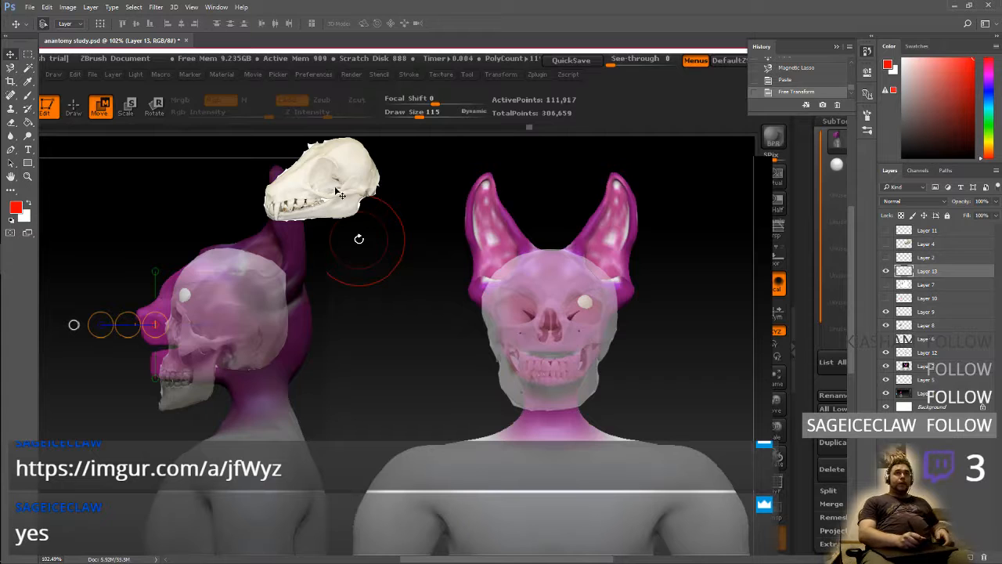
pyautogui.moveTo(340, 194); pyautogui.dragTo(222, 369)
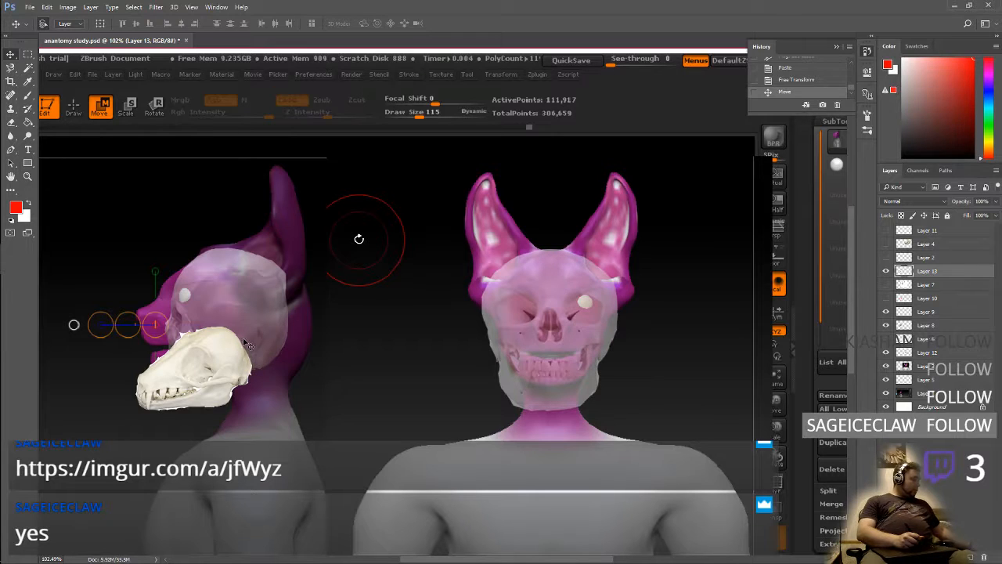
pyautogui.hotkey('ctrl', 't')
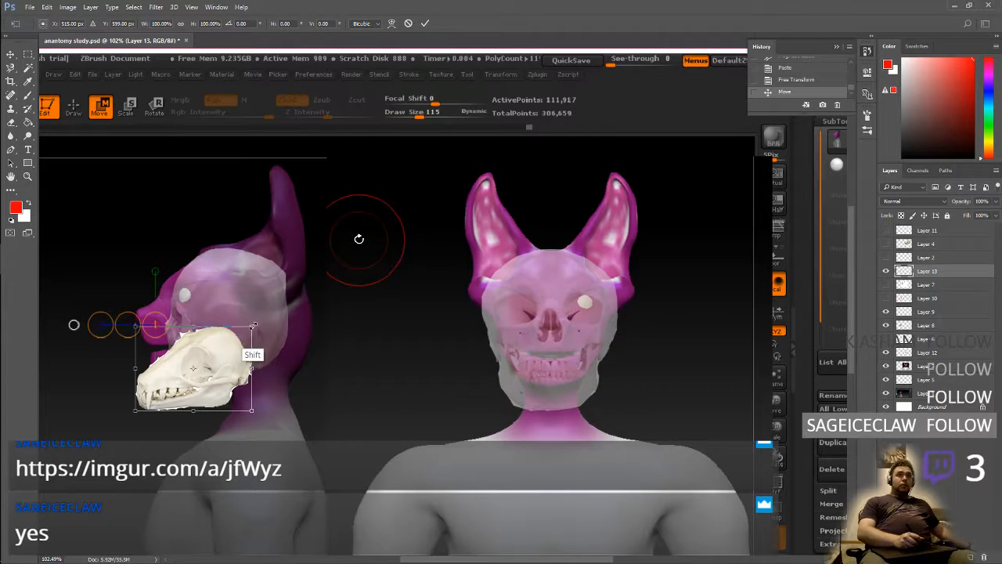
pyautogui.keyDown('shift'); pyautogui.moveTo(254, 325); pyautogui.dragTo(349, 256); pyautogui.keyUp('shift')
pyautogui.moveTo(291, 330); pyautogui.dragTo(267, 329)
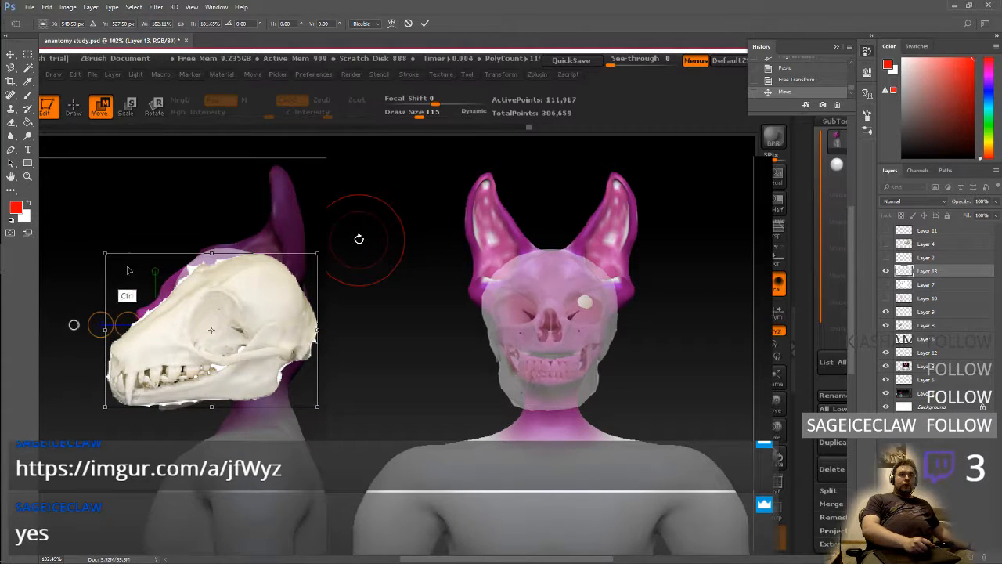
pyautogui.keyDown('ctrl'); pyautogui.moveTo(106, 255); pyautogui.dragTo(141, 292); pyautogui.keyUp('ctrl')
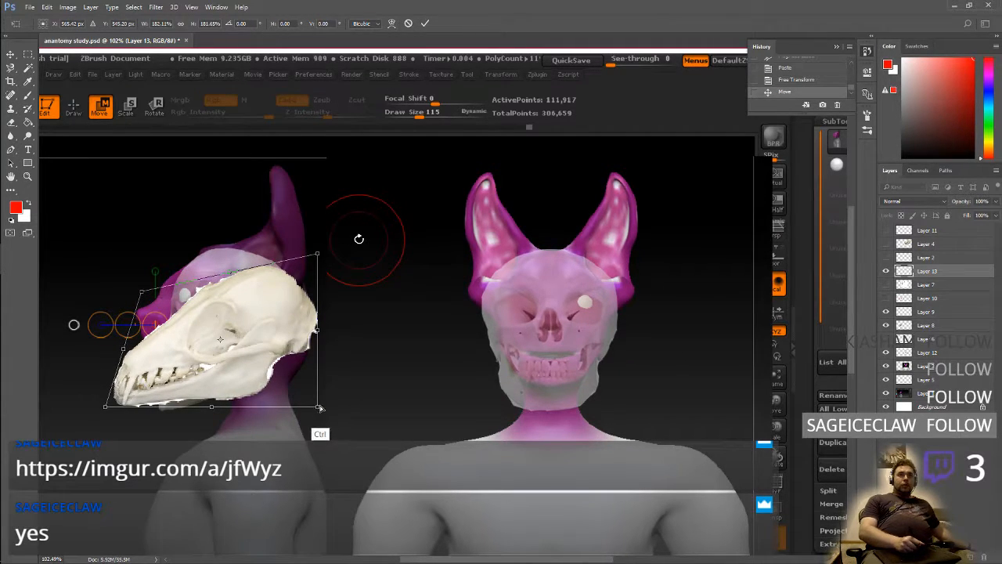
pyautogui.moveTo(319, 408)
pyautogui.keyDown('ctrl'); pyautogui.mouseDown()
pyautogui.moveTo(357, 384)
pyautogui.moveTo(329, 376)
pyautogui.moveTo(313, 412)
pyautogui.mouseUp(); pyautogui.keyUp('ctrl')
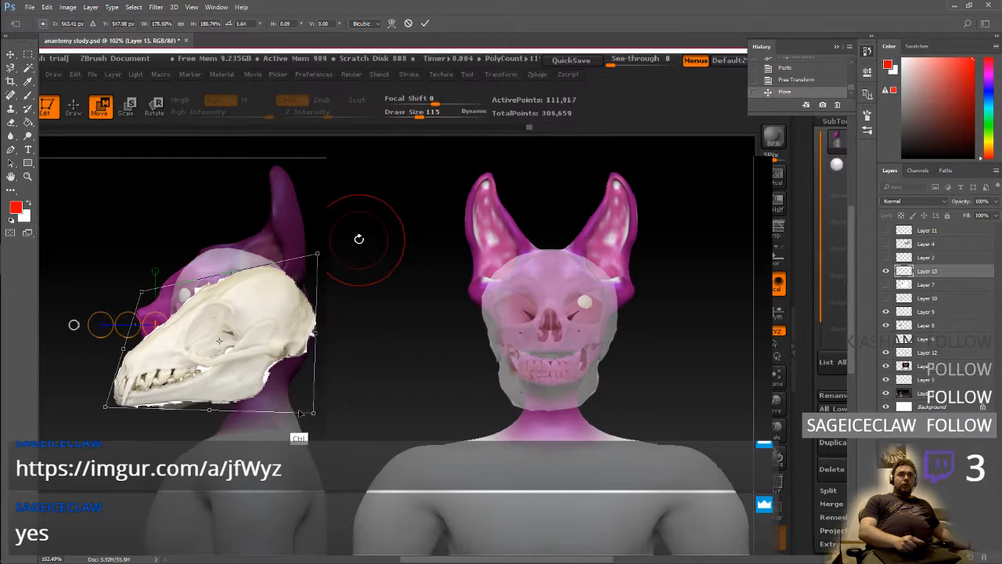
pyautogui.press('Escape')
pyautogui.hotkey('ctrl', 't')
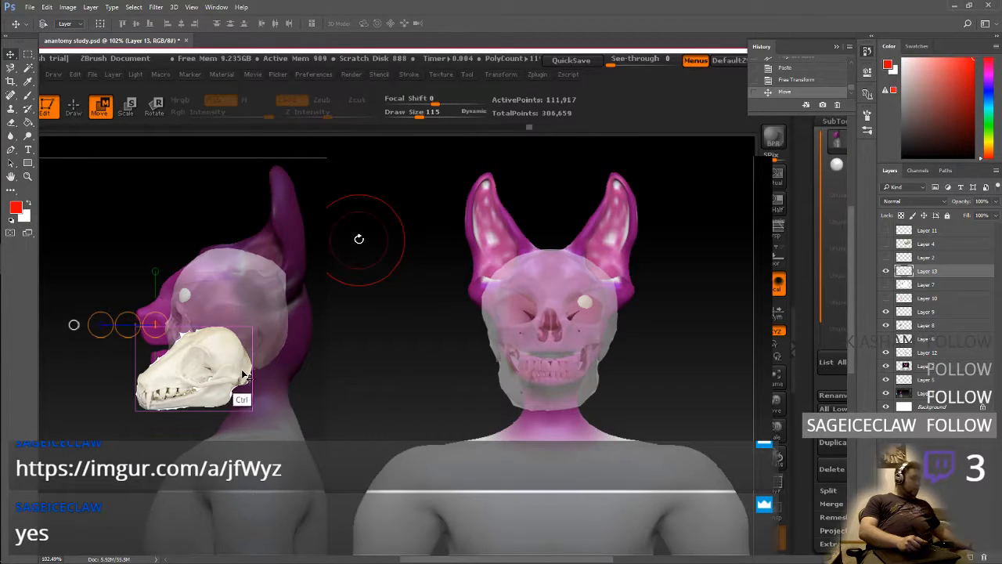
pyautogui.keyDown('shift'); pyautogui.moveTo(255, 324); pyautogui.dragTo(336, 242); pyautogui.keyUp('shift')
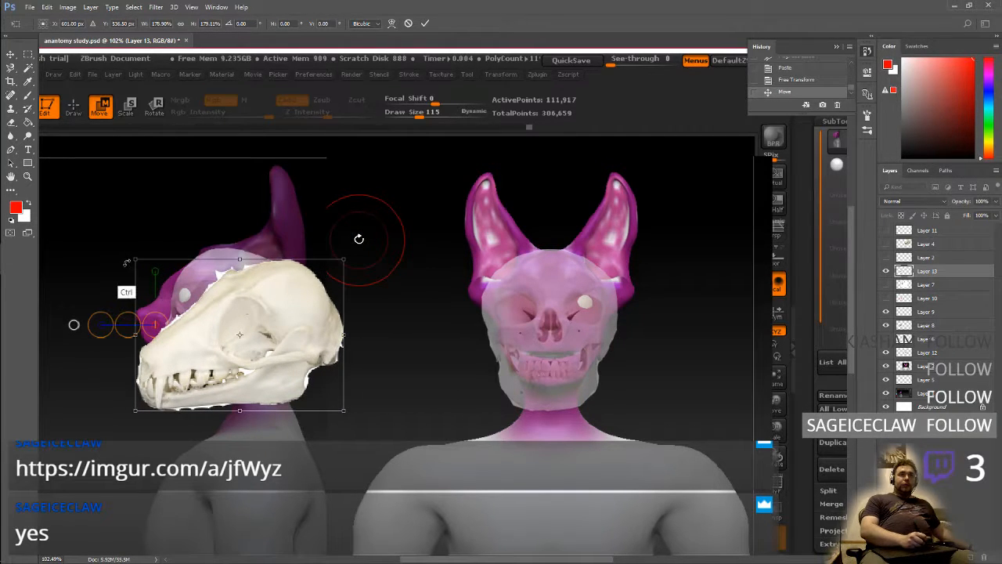
pyautogui.keyDown('ctrl'); pyautogui.moveTo(135, 259); pyautogui.dragTo(157, 275); pyautogui.keyUp('ctrl')
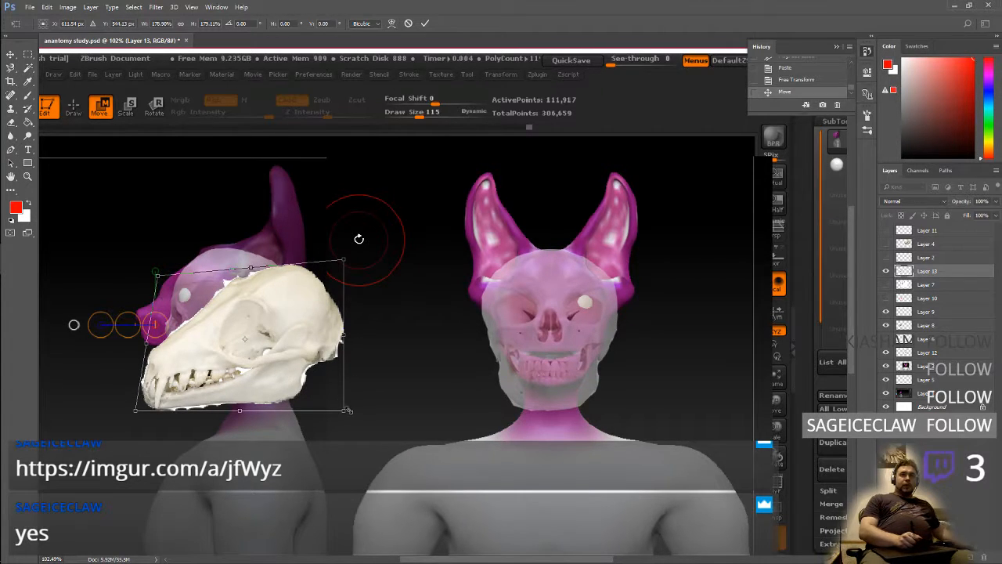
pyautogui.moveTo(343, 410)
pyautogui.keyDown('ctrl'); pyautogui.mouseDown()
pyautogui.moveTo(325, 396)
pyautogui.moveTo(313, 362)
pyautogui.moveTo(344, 376)
pyautogui.moveTo(360, 451)
pyautogui.moveTo(342, 429)
pyautogui.mouseUp(); pyautogui.keyUp('ctrl')
pyautogui.press('Return')
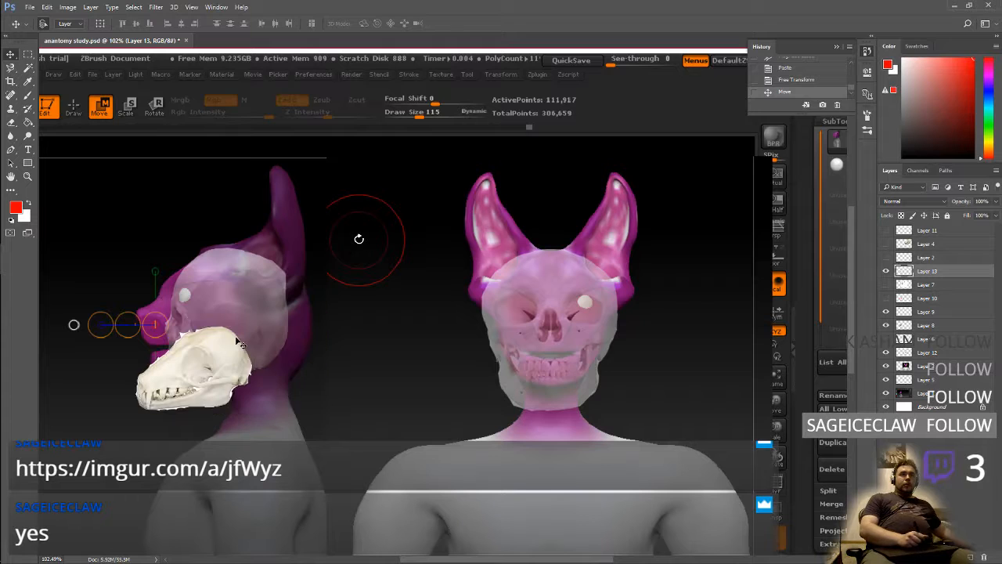
# Enlarge the animal skull to about 155%, move it over the side-view head, and lower Layer 13's opacity to 49%
pyautogui.hotkey('ctrl', 't')
pyautogui.keyDown('shift'); pyautogui.moveTo(256, 322); pyautogui.dragTo(303, 260); pyautogui.keyUp('shift')
pyautogui.moveTo(281, 342); pyautogui.dragTo(253, 317)
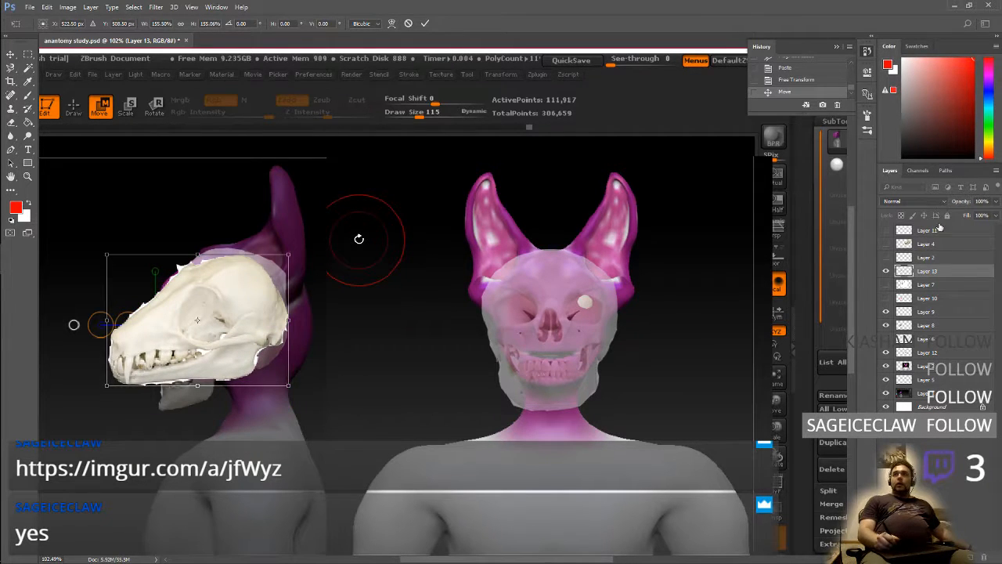
pyautogui.click(997, 202)
pyautogui.moveTo(972, 215); pyautogui.dragTo(970, 215)
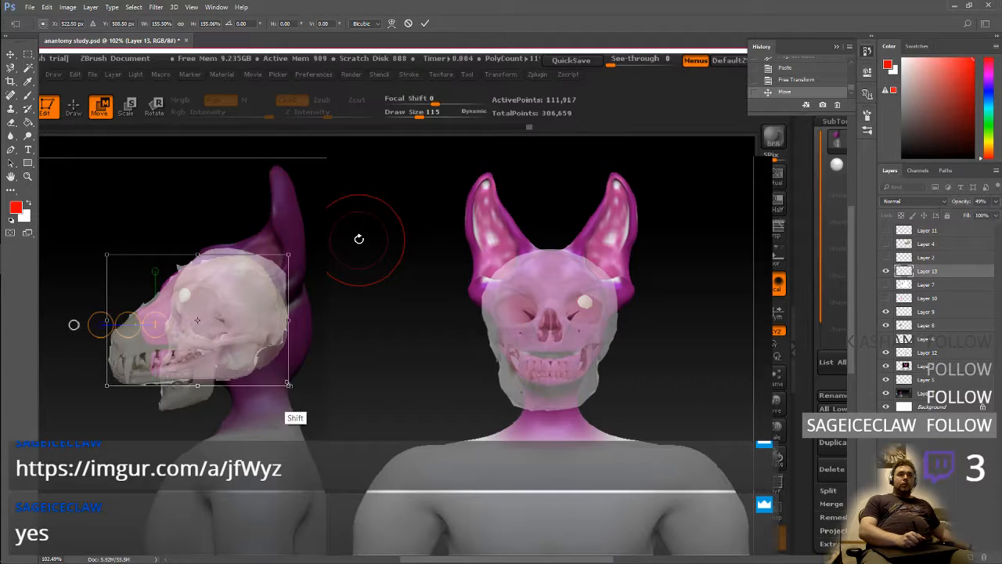
# Enlarge the semi-transparent animal skull further to about 187% and align its cranium with the side-view human skull
pyautogui.keyDown('shift'); pyautogui.moveTo(289, 384); pyautogui.dragTo(303, 395); pyautogui.keyUp('shift')
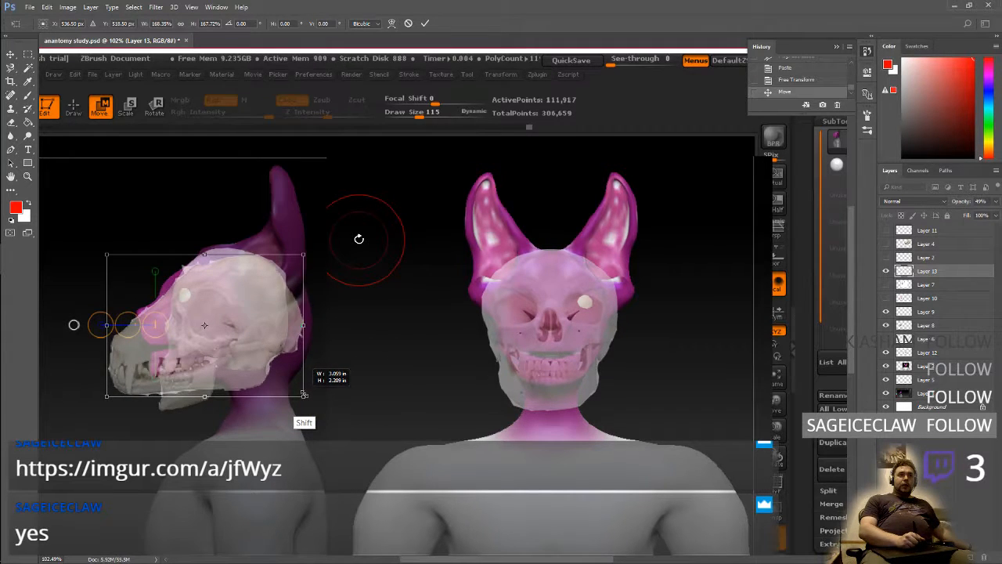
pyautogui.moveTo(258, 349)
pyautogui.mouseDown()
pyautogui.moveTo(285, 360)
pyautogui.moveTo(240, 348)
pyautogui.mouseUp()
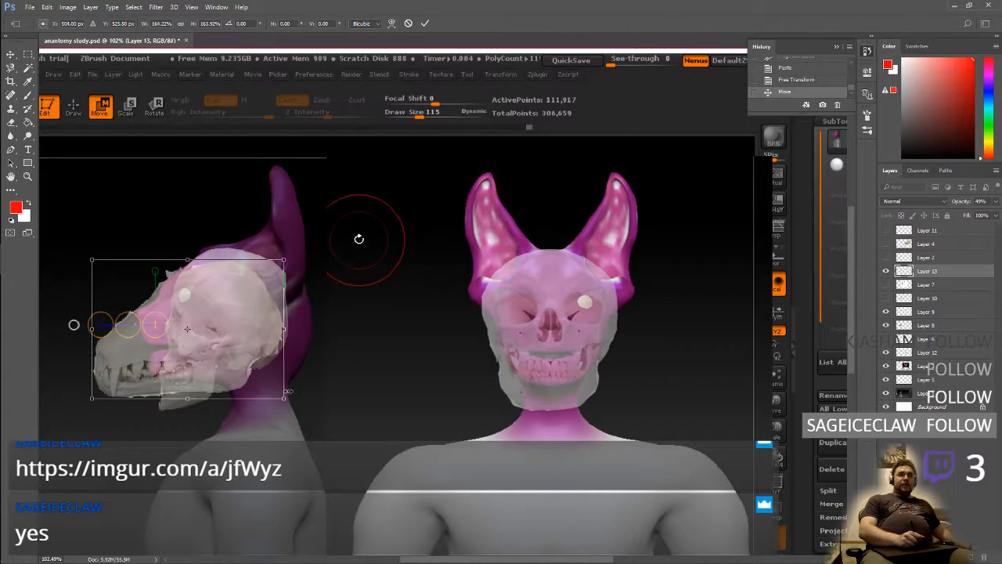
pyautogui.keyDown('shift'); pyautogui.moveTo(289, 391); pyautogui.dragTo(306, 415); pyautogui.keyUp('shift')
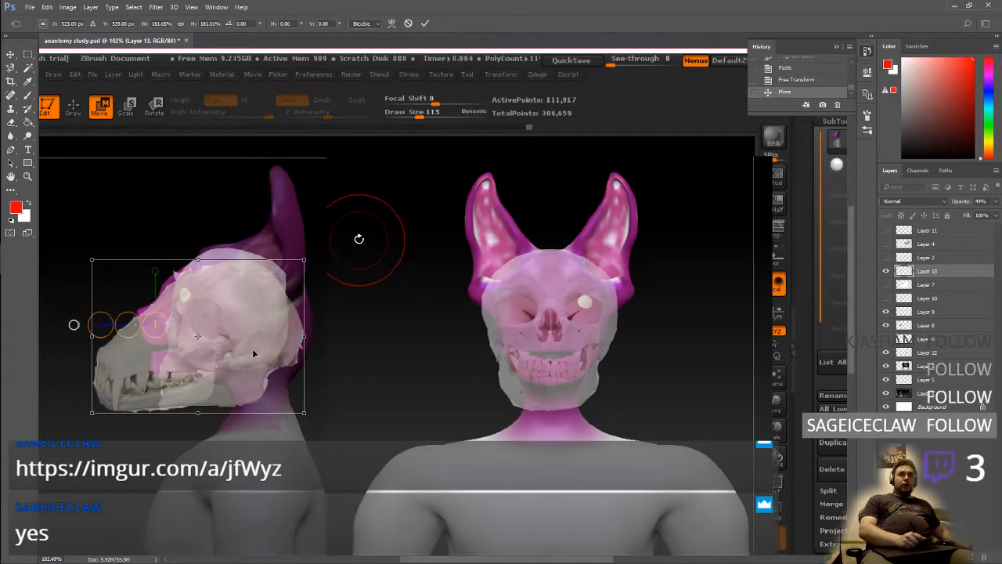
pyautogui.moveTo(252, 348); pyautogui.dragTo(252, 337)
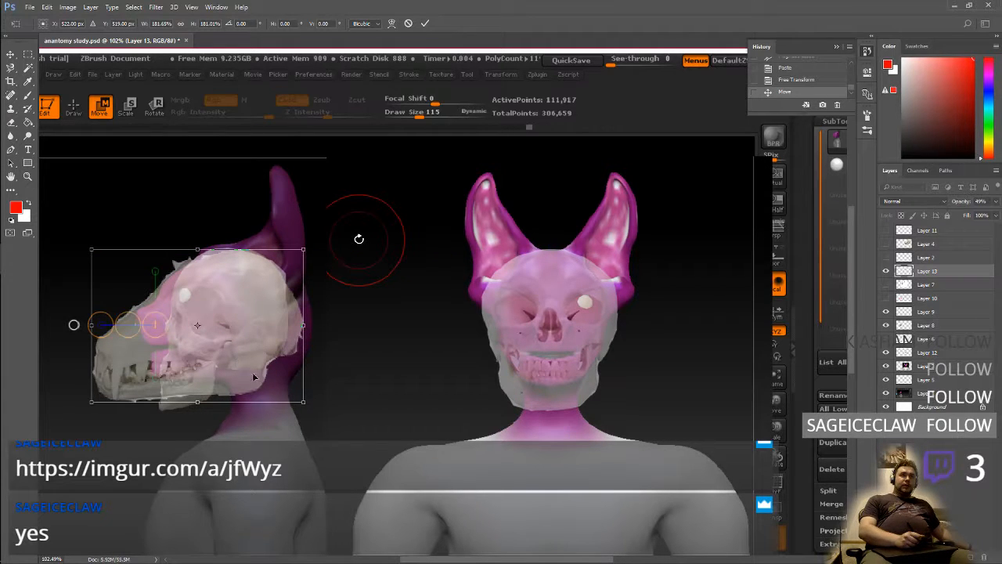
pyautogui.moveTo(305, 402)
pyautogui.keyDown('shift'); pyautogui.mouseDown()
pyautogui.moveTo(321, 413)
pyautogui.moveTo(309, 408)
pyautogui.mouseUp(); pyautogui.keyUp('shift')
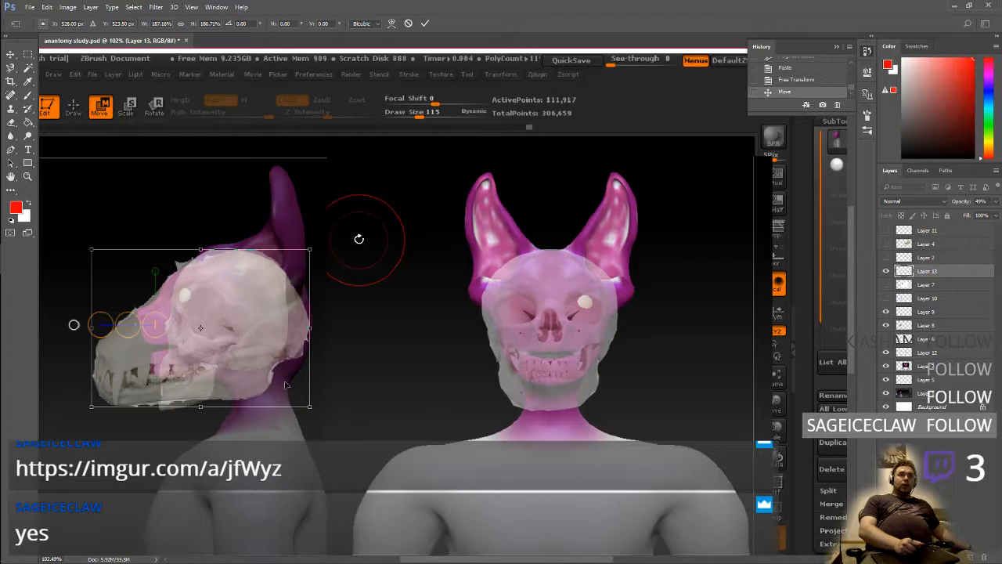
pyautogui.press('Return')
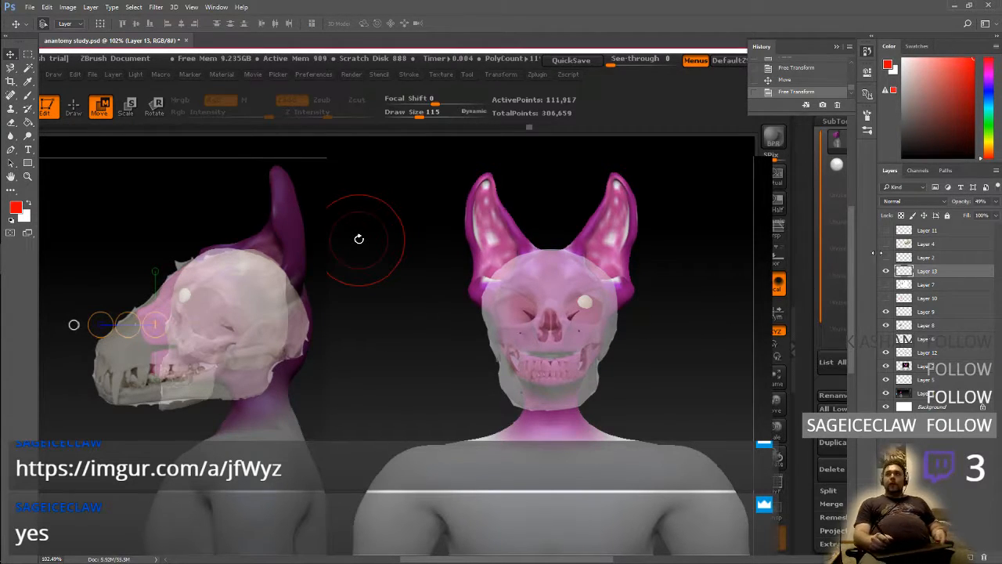
# Inspect the animal skull at 100% opacity, then set Layer 13's opacity to 53%
pyautogui.click(997, 201)
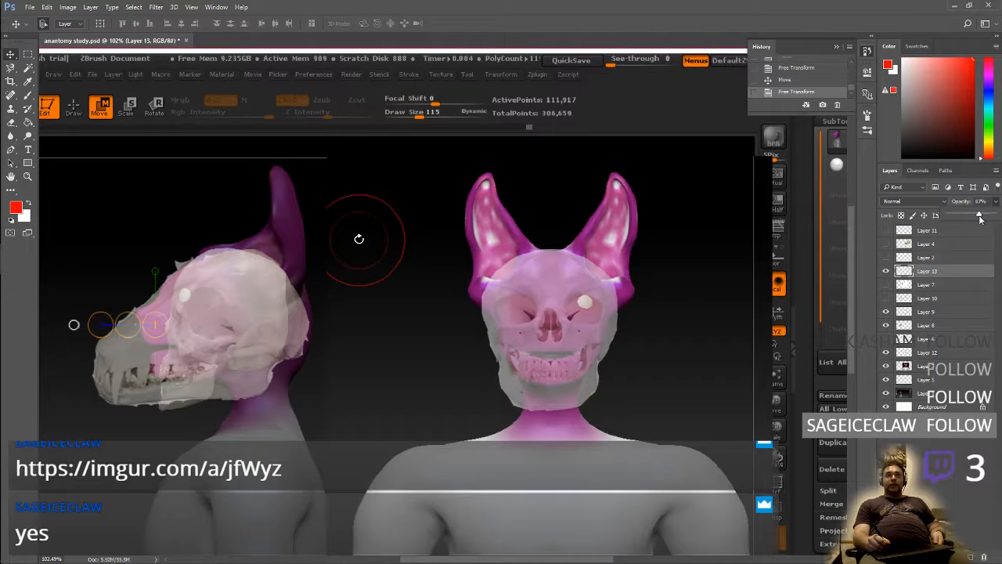
pyautogui.moveTo(980, 219); pyautogui.dragTo(999, 220)
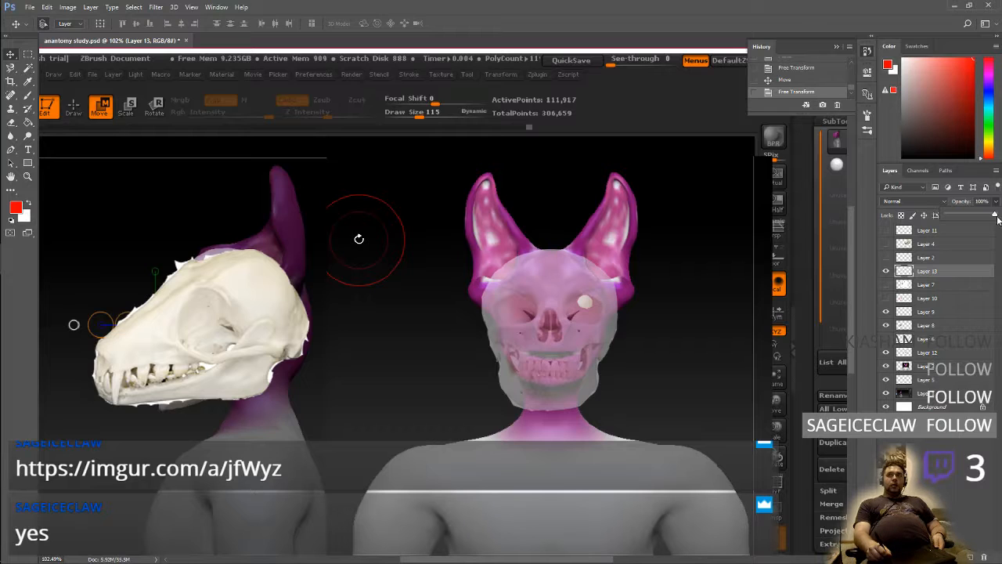
pyautogui.moveTo(997, 220); pyautogui.dragTo(972, 217)
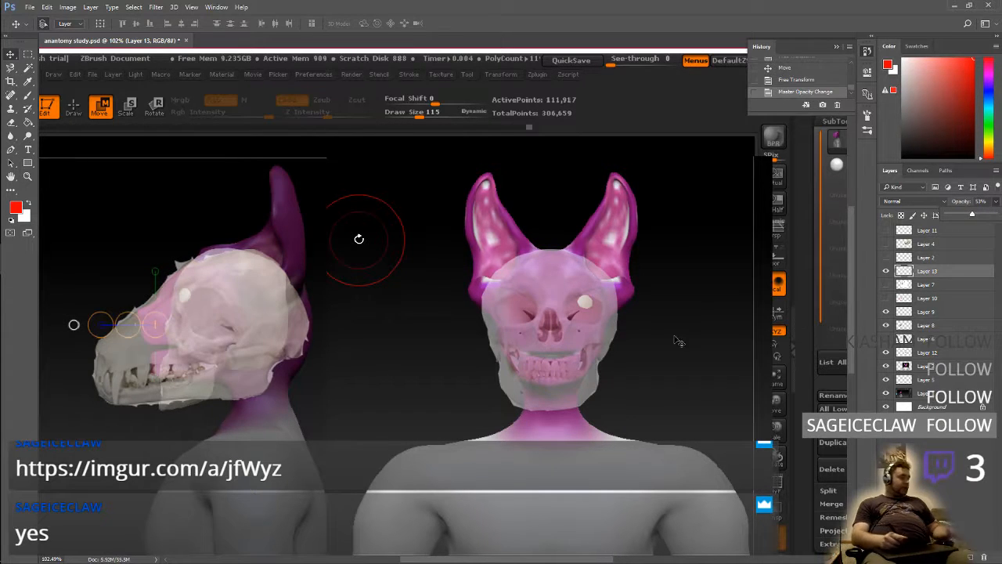
# Narrow the animal skull to about 80% of its width by shortening the snout, and nudge it slightly down over the head
pyautogui.hotkey('ctrl', 't')
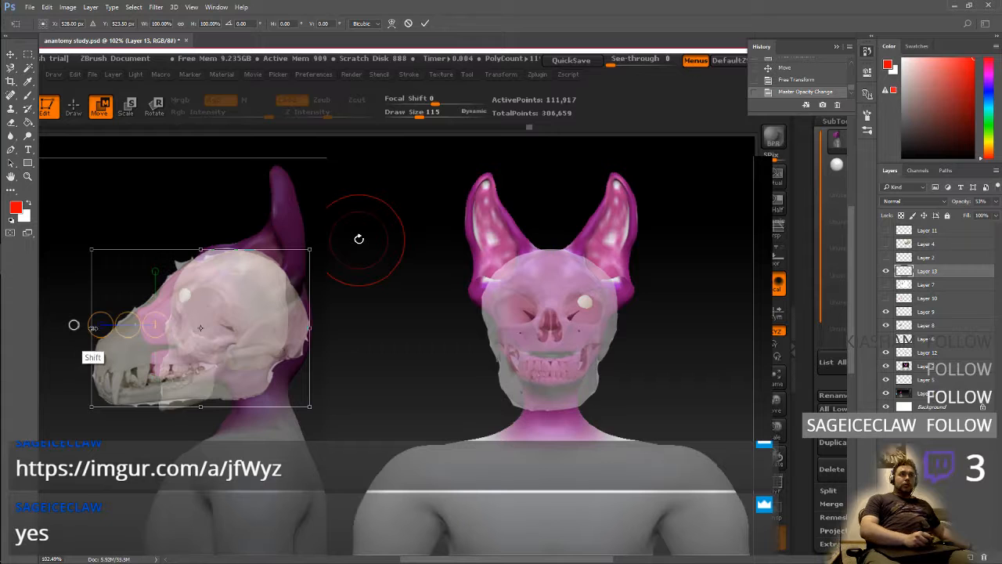
pyautogui.moveTo(92, 327); pyautogui.dragTo(135, 327)
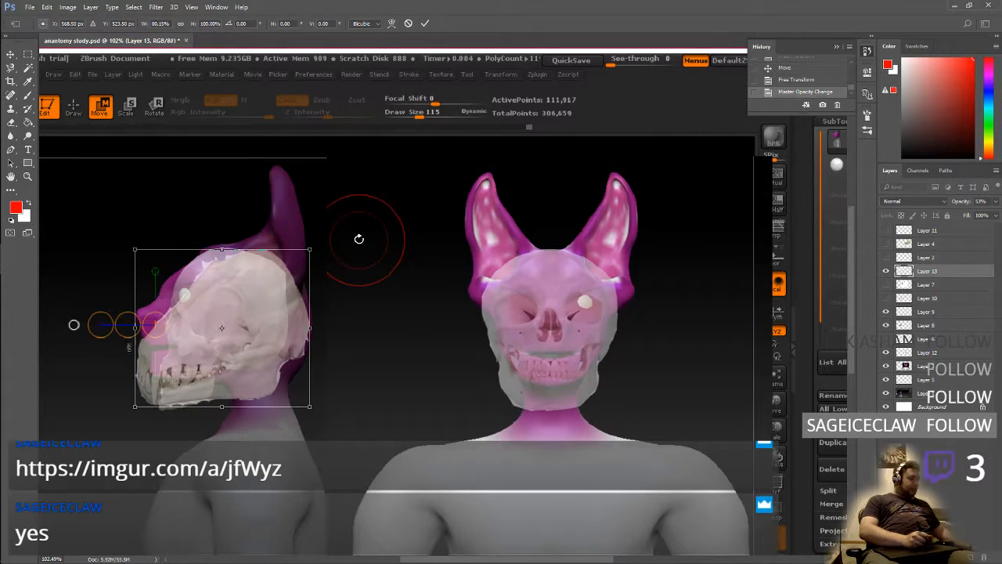
pyautogui.press('Return')
pyautogui.moveTo(282, 335)
pyautogui.mouseDown()
pyautogui.moveTo(284, 311)
pyautogui.moveTo(286, 341)
pyautogui.mouseUp()
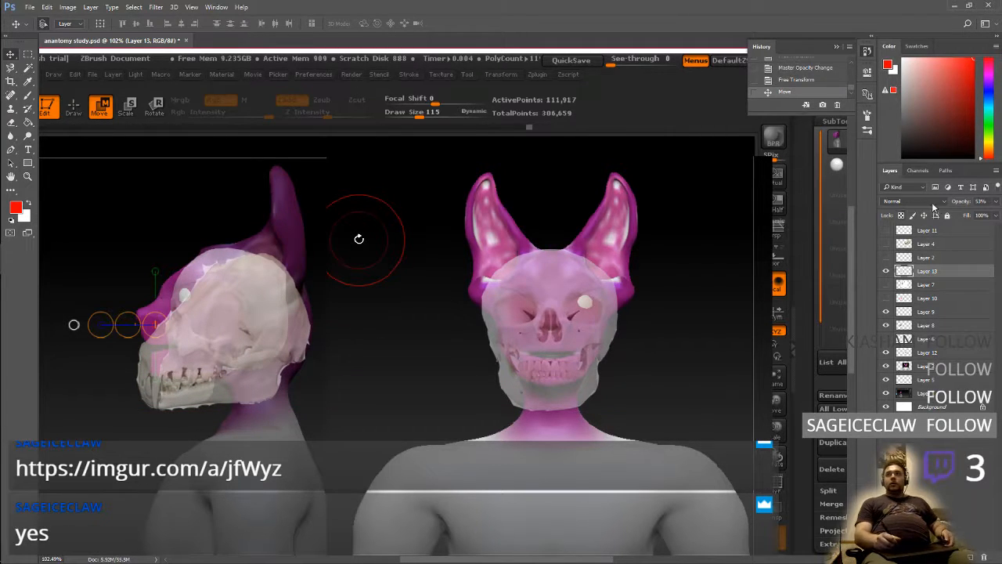
# Set Layer 13's opacity to 91% and hide Layers 9 and 8 with the side-view human skull
pyautogui.click(995, 202)
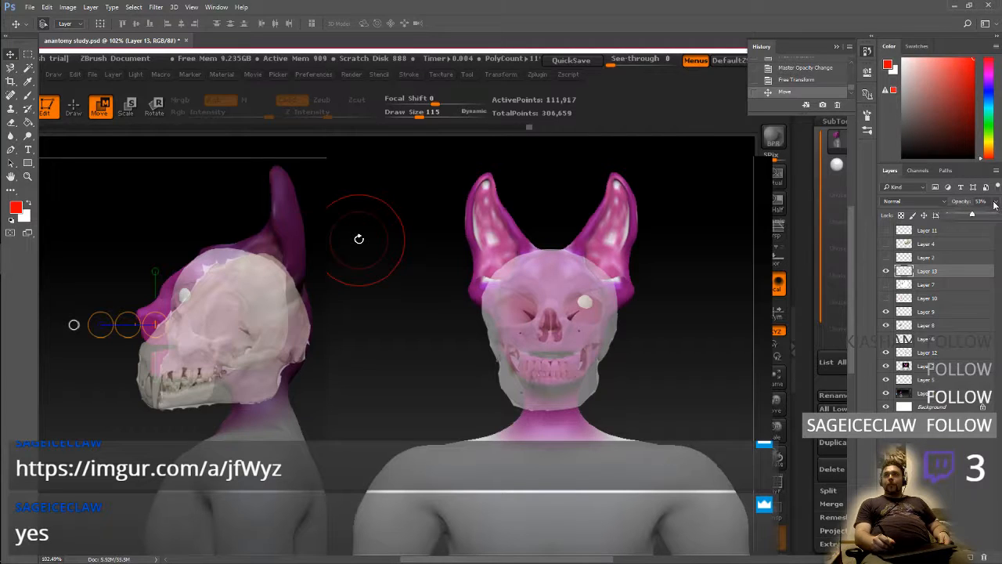
pyautogui.moveTo(979, 217); pyautogui.dragTo(993, 223)
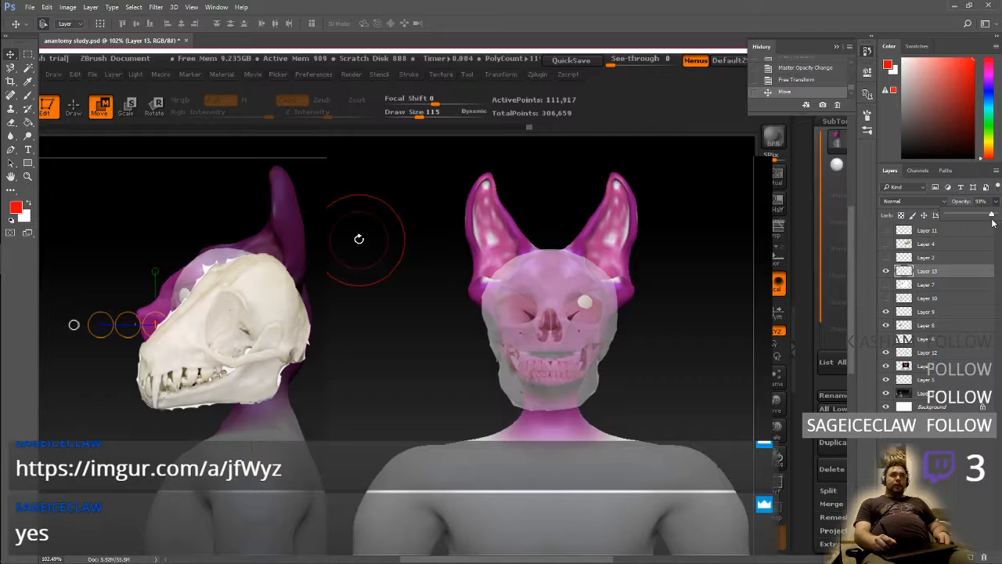
pyautogui.moveTo(993, 222); pyautogui.dragTo(990, 223)
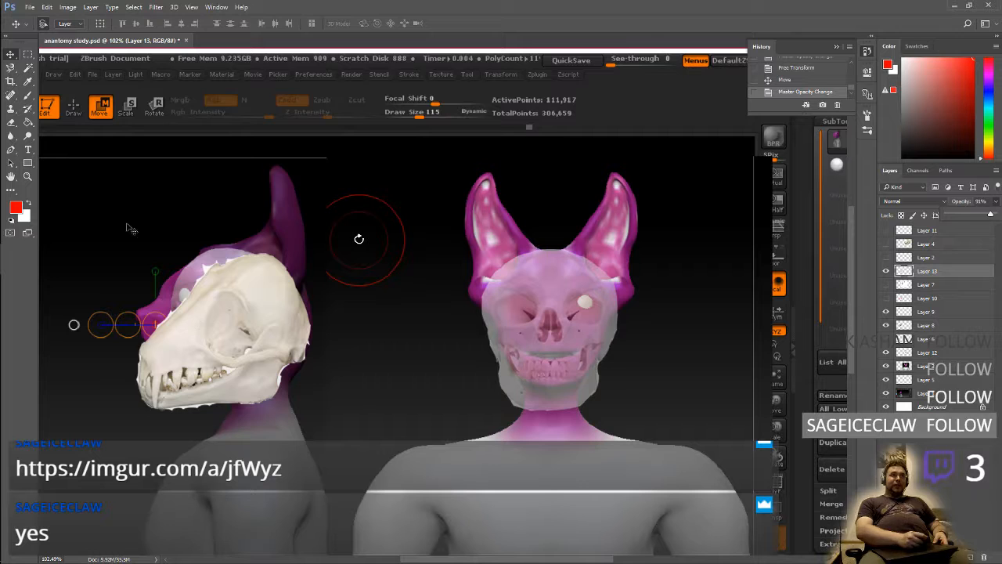
pyautogui.click(888, 318)
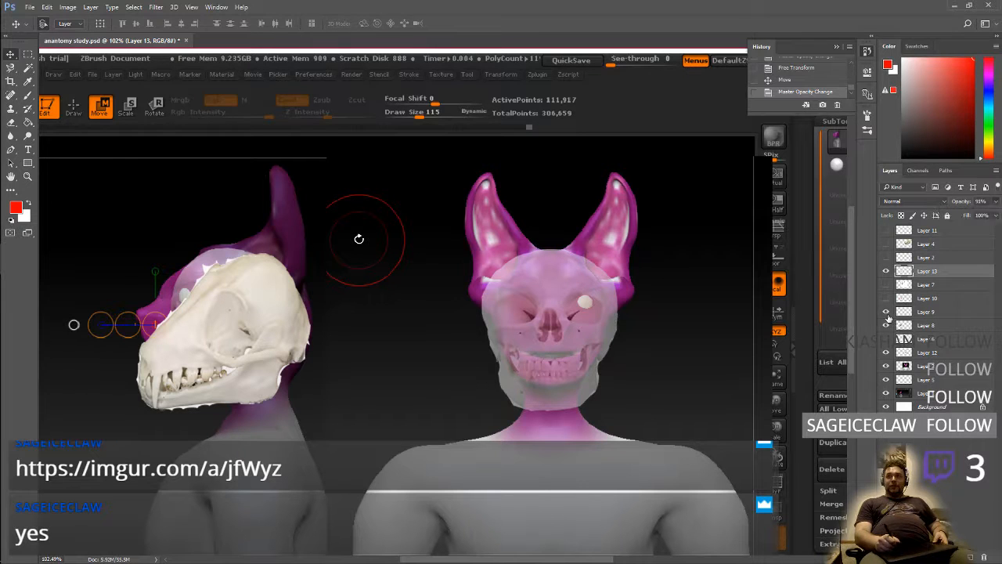
pyautogui.click(887, 329)
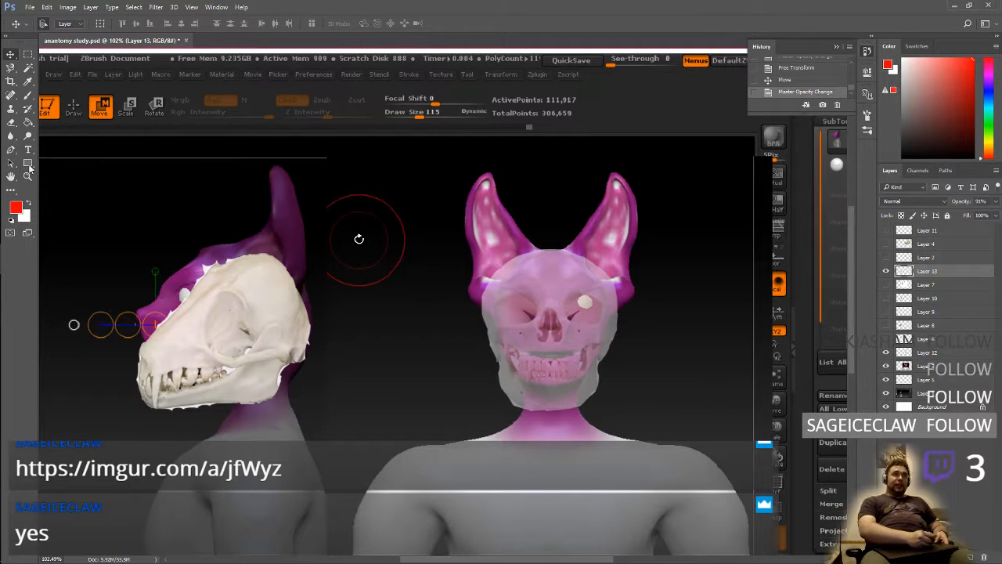
# On a new layer above the animal skull, brush red outlines of the ear and eye socket, with a dot inside the ear base
pyautogui.click(28, 95)
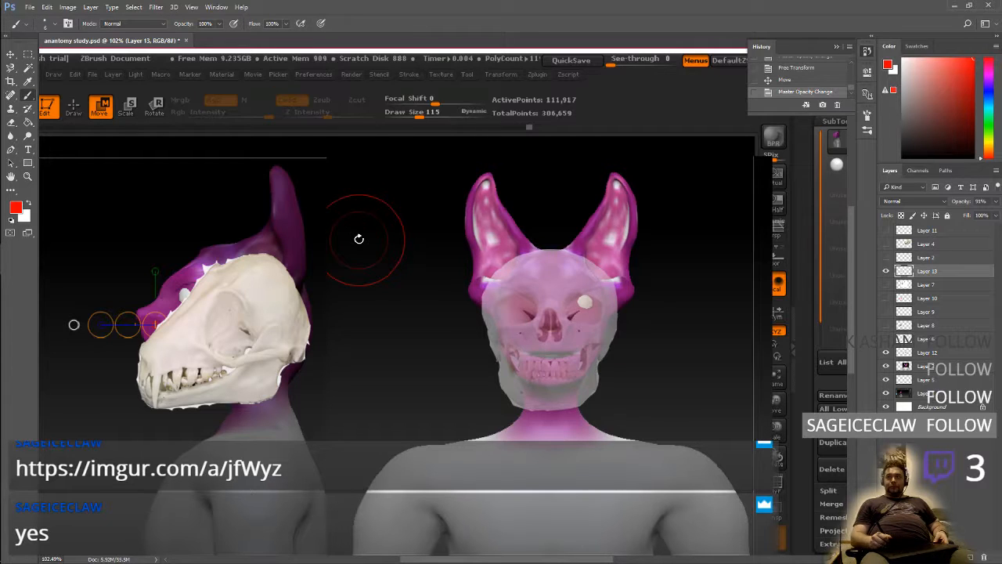
pyautogui.hotkey('ctrl', 'shift', 'alt', 'n')
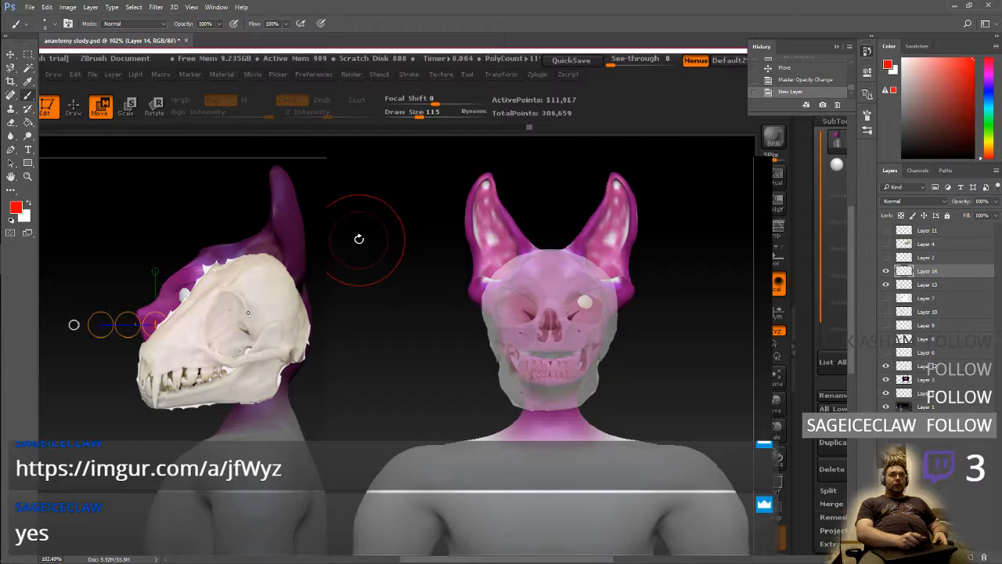
pyautogui.moveTo(249, 328)
pyautogui.mouseDown()
pyautogui.moveTo(282, 321)
pyautogui.moveTo(303, 287)
pyautogui.moveTo(279, 179)
pyautogui.moveTo(271, 241)
pyautogui.moveTo(246, 260)
pyautogui.moveTo(244, 288)
pyautogui.moveTo(291, 237)
pyautogui.moveTo(251, 328)
pyautogui.mouseUp()
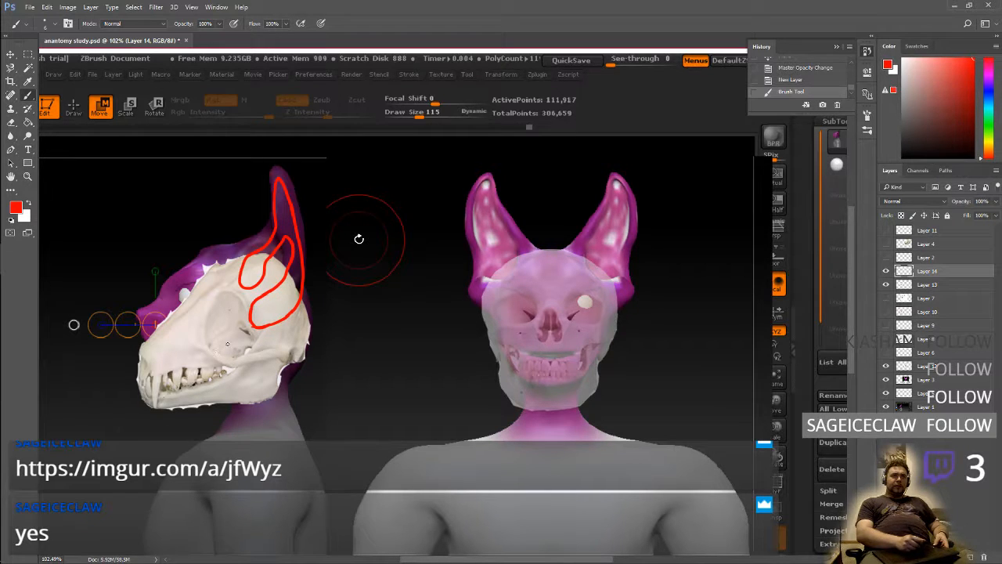
pyautogui.scroll(1, 268, 320)
pyautogui.click(267, 320)
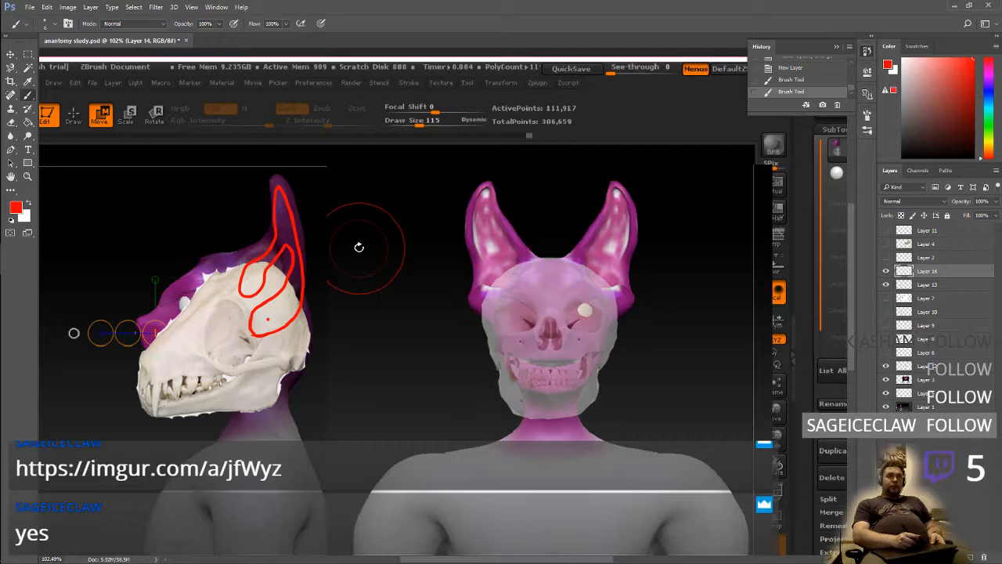
pyautogui.moveTo(212, 314)
pyautogui.mouseDown()
pyautogui.moveTo(204, 338)
pyautogui.moveTo(234, 318)
pyautogui.mouseUp()
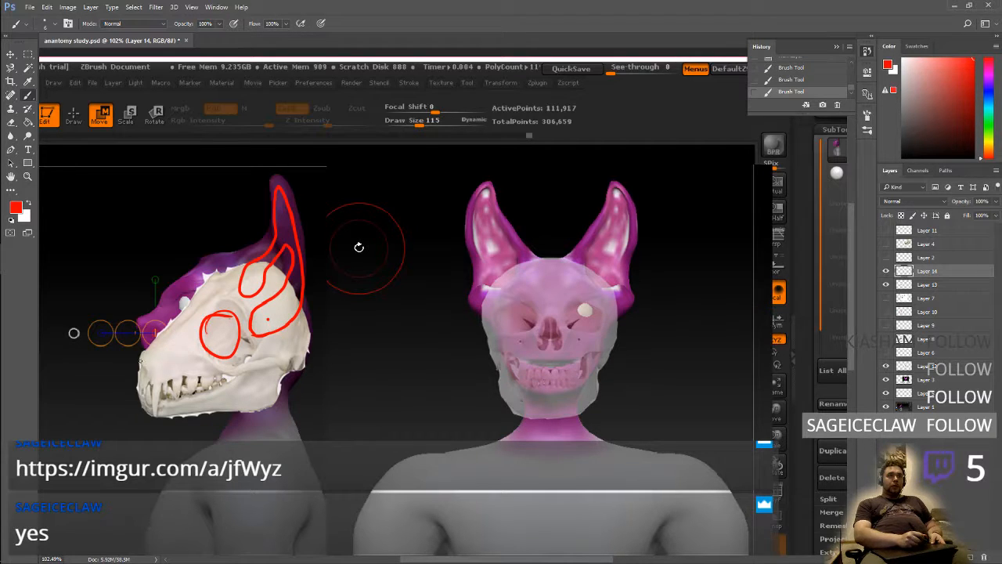
# Outline the nose in red at the animal skull's snout tip, erase that outline, and redraw it with the Brush
pyautogui.moveTo(135, 384)
pyautogui.mouseDown()
pyautogui.moveTo(125, 351)
pyautogui.moveTo(144, 324)
pyautogui.moveTo(169, 340)
pyautogui.moveTo(155, 374)
pyautogui.moveTo(131, 390)
pyautogui.mouseUp()
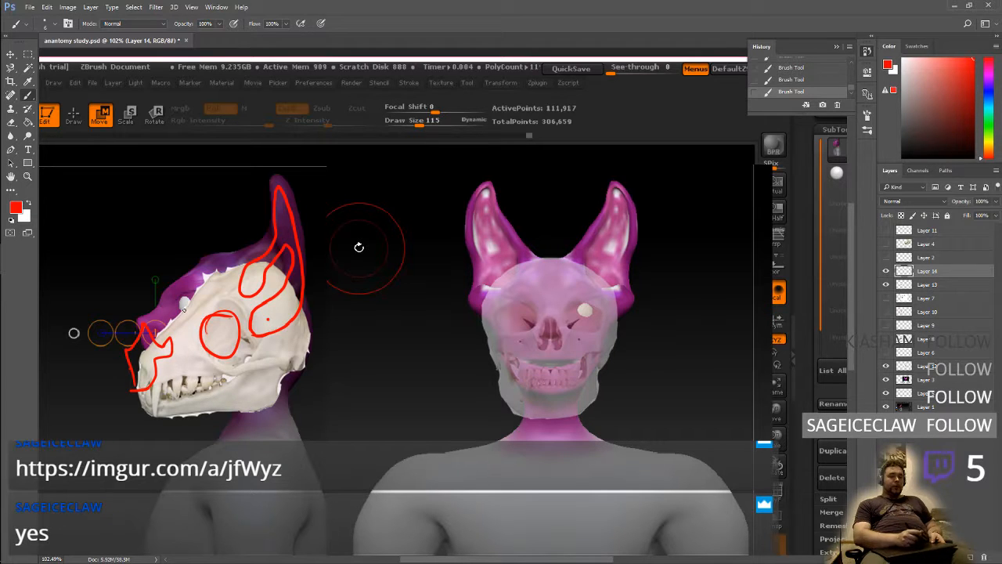
pyautogui.moveTo(172, 350)
pyautogui.mouseDown()
pyautogui.moveTo(139, 402)
pyautogui.moveTo(167, 332)
pyautogui.mouseUp()
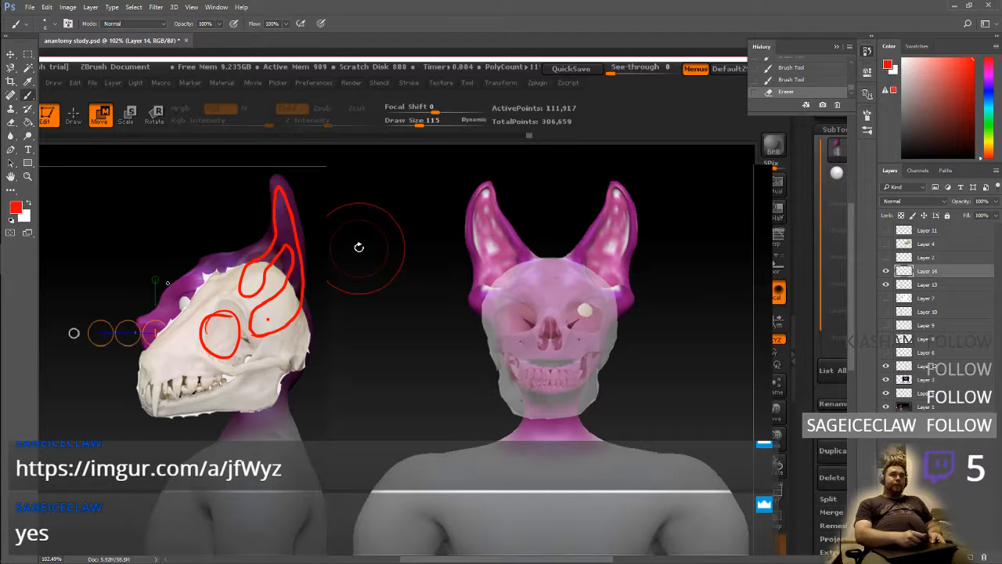
pyautogui.press('b')
pyautogui.moveTo(132, 379)
pyautogui.mouseDown()
pyautogui.moveTo(163, 383)
pyautogui.moveTo(133, 369)
pyautogui.moveTo(125, 348)
pyautogui.moveTo(157, 342)
pyautogui.moveTo(155, 375)
pyautogui.mouseUp()
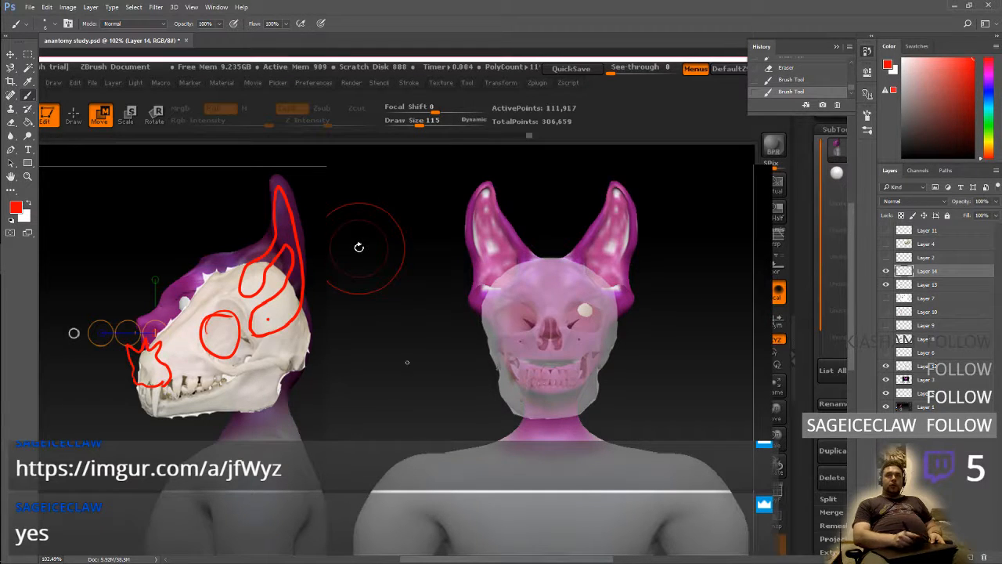
# Show Layer 8 with the side-view human skull again beneath the animal skull
pyautogui.click(887, 244)
pyautogui.click(886, 246)
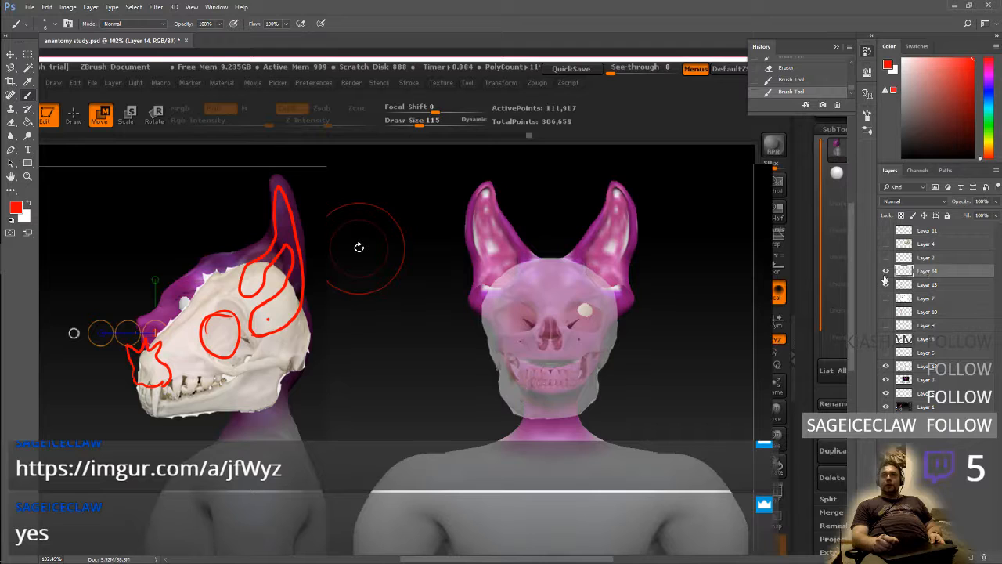
pyautogui.click(886, 271)
pyautogui.click(887, 271)
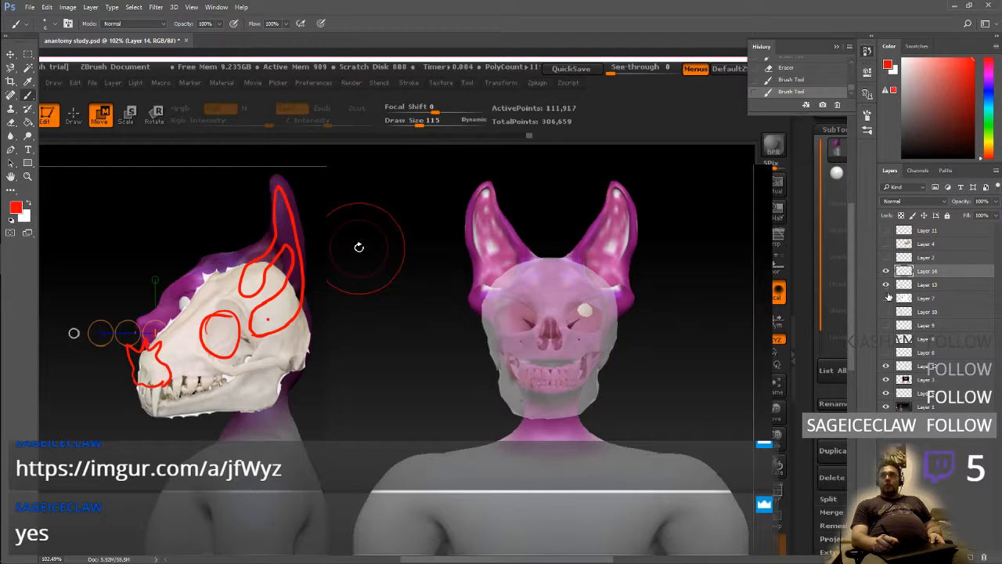
pyautogui.click(913, 299)
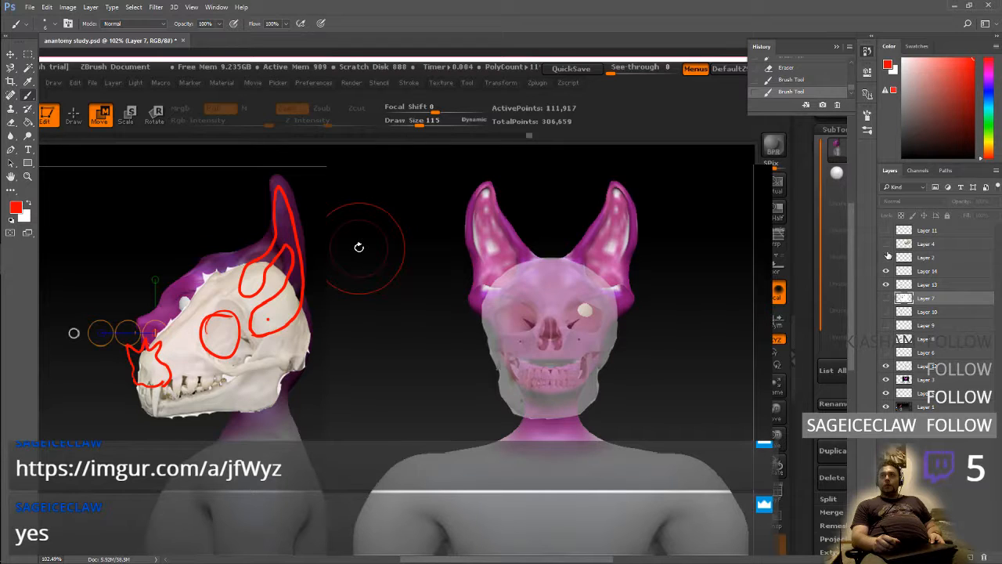
pyautogui.click(916, 314)
pyautogui.click(918, 338)
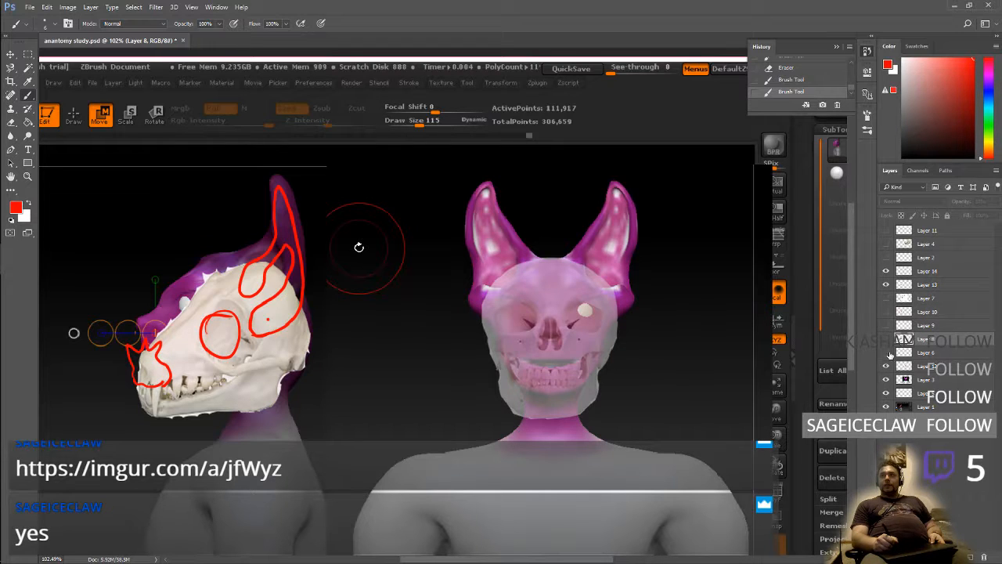
pyautogui.click(915, 353)
pyautogui.click(916, 342)
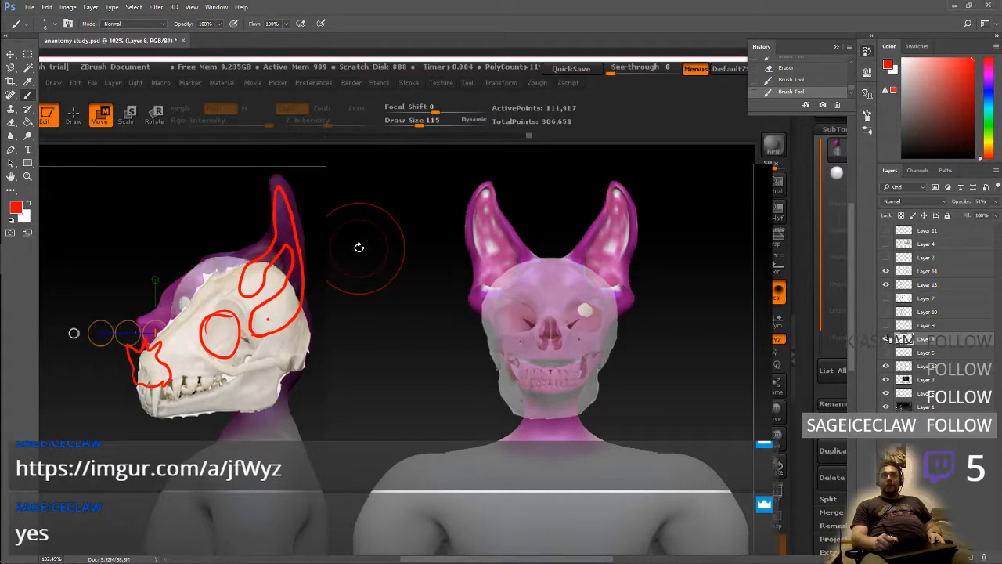
# Set the opacity of the red sketch on Layer 14 to 46% and of the animal skull on Layer 13 to 28%
pyautogui.click(921, 271)
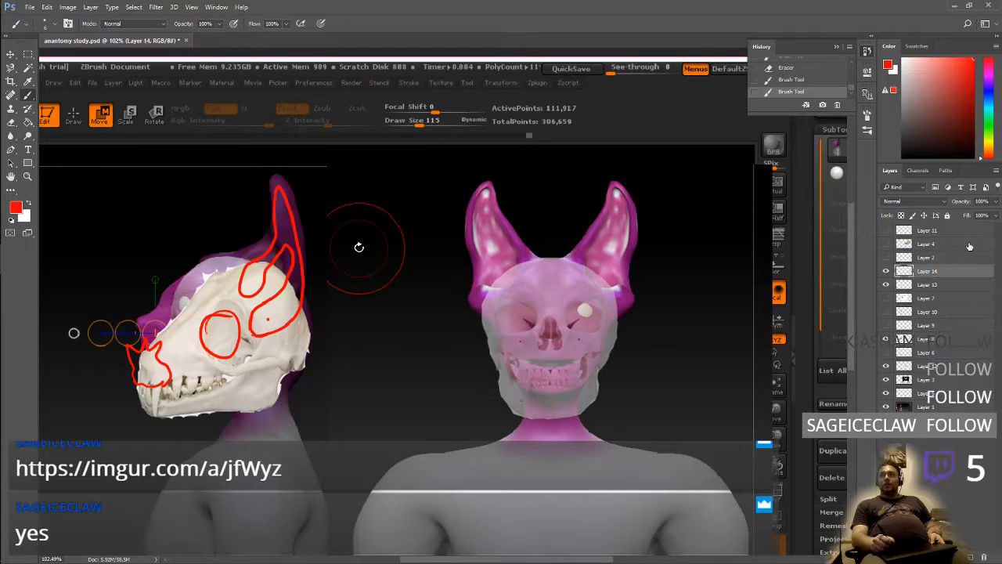
pyautogui.click(995, 202)
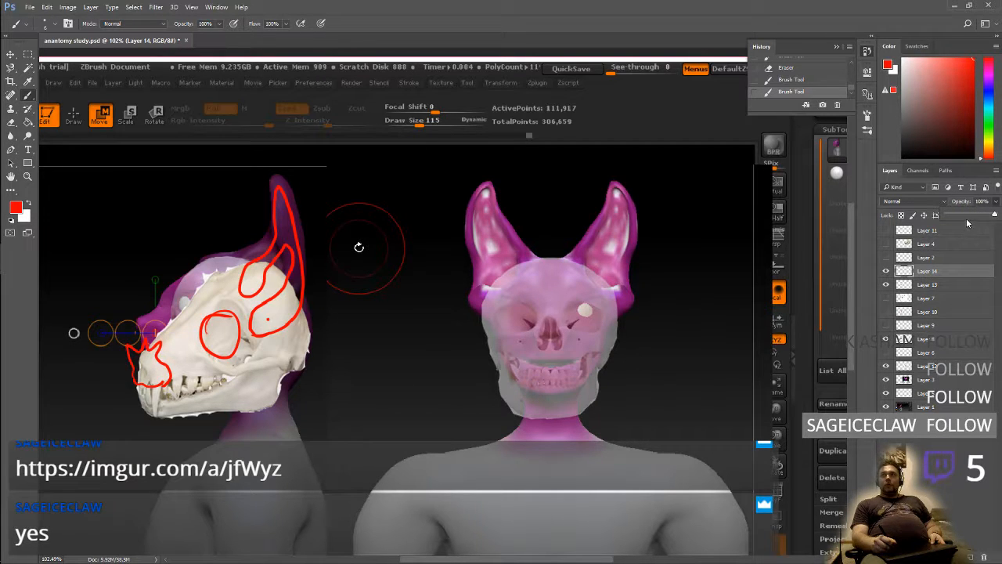
pyautogui.click(969, 216)
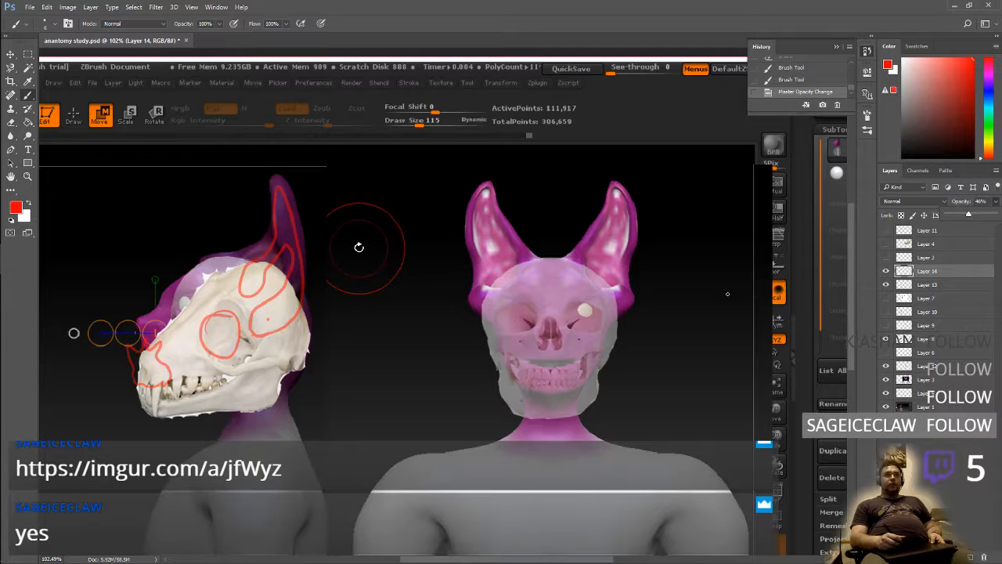
pyautogui.click(925, 284)
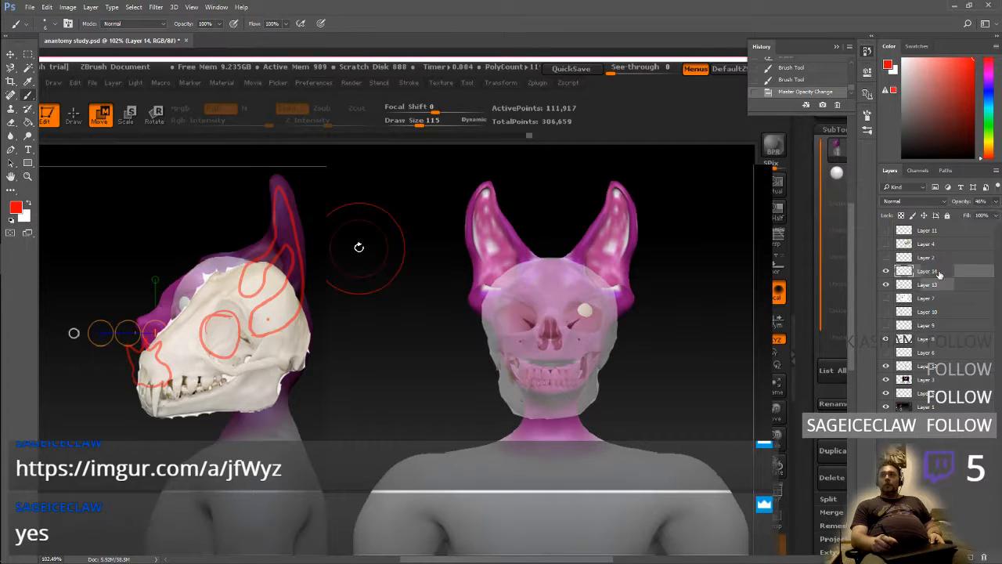
pyautogui.click(995, 202)
pyautogui.moveTo(977, 215)
pyautogui.mouseDown()
pyautogui.moveTo(949, 216)
pyautogui.moveTo(962, 216)
pyautogui.mouseUp()
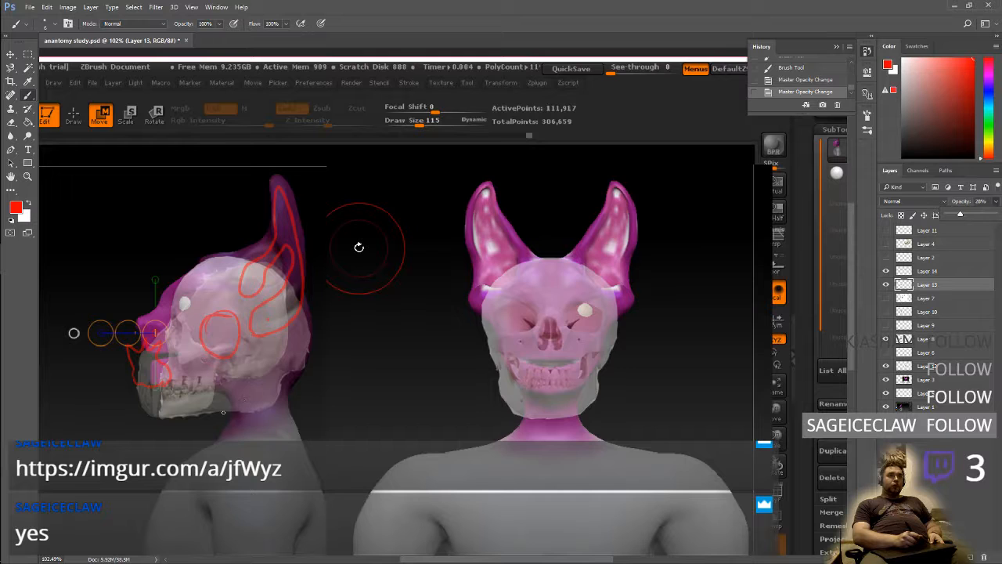
pyautogui.click(232, 394)
pyautogui.moveTo(233, 394); pyautogui.dragTo(288, 390)
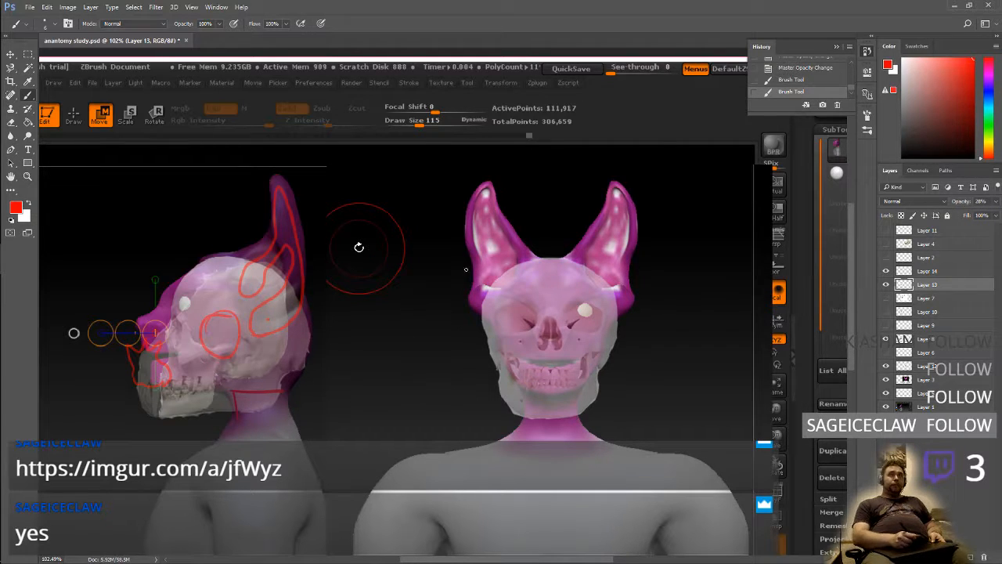
pyautogui.click(773, 70)
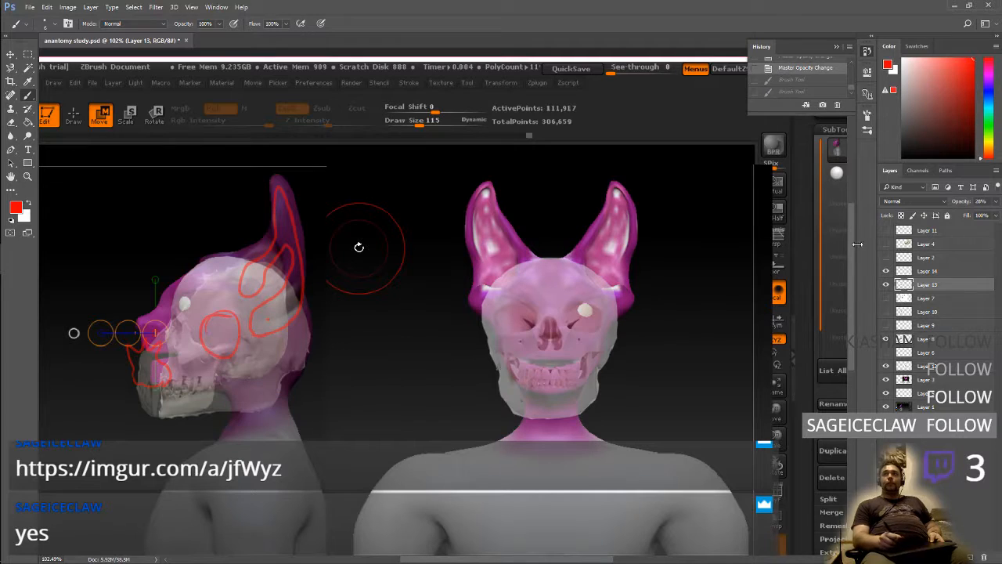
# On Layer 14, brush a red forward arrow from the eye socket and outline the side view's cranium, lower jaw, fangs and mouth line
pyautogui.click(926, 271)
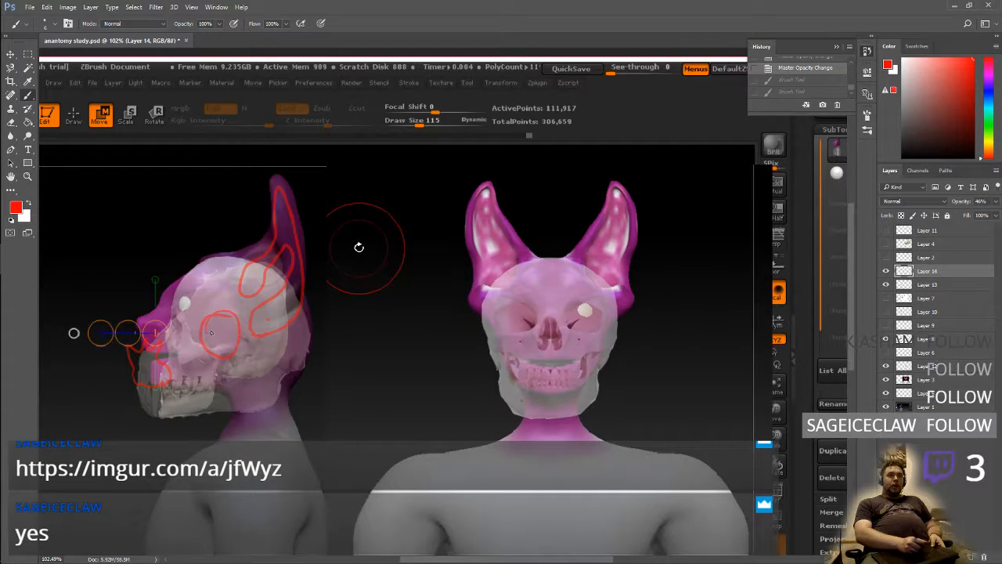
pyautogui.moveTo(211, 333)
pyautogui.mouseDown()
pyautogui.moveTo(177, 334)
pyautogui.moveTo(189, 341)
pyautogui.moveTo(185, 319)
pyautogui.mouseUp()
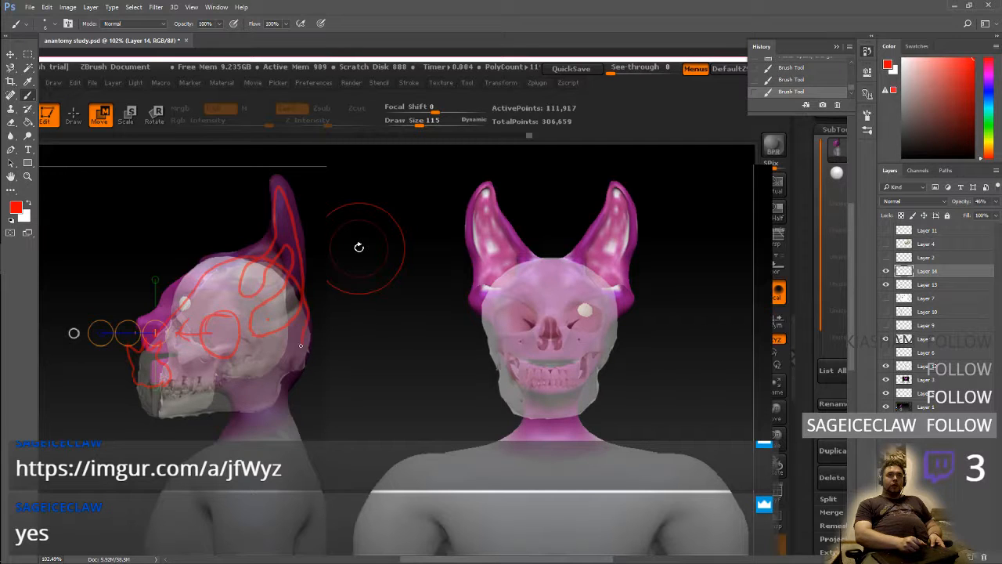
pyautogui.moveTo(301, 344)
pyautogui.mouseDown()
pyautogui.moveTo(247, 383)
pyautogui.moveTo(233, 415)
pyautogui.moveTo(161, 415)
pyautogui.moveTo(135, 388)
pyautogui.moveTo(144, 357)
pyautogui.mouseUp()
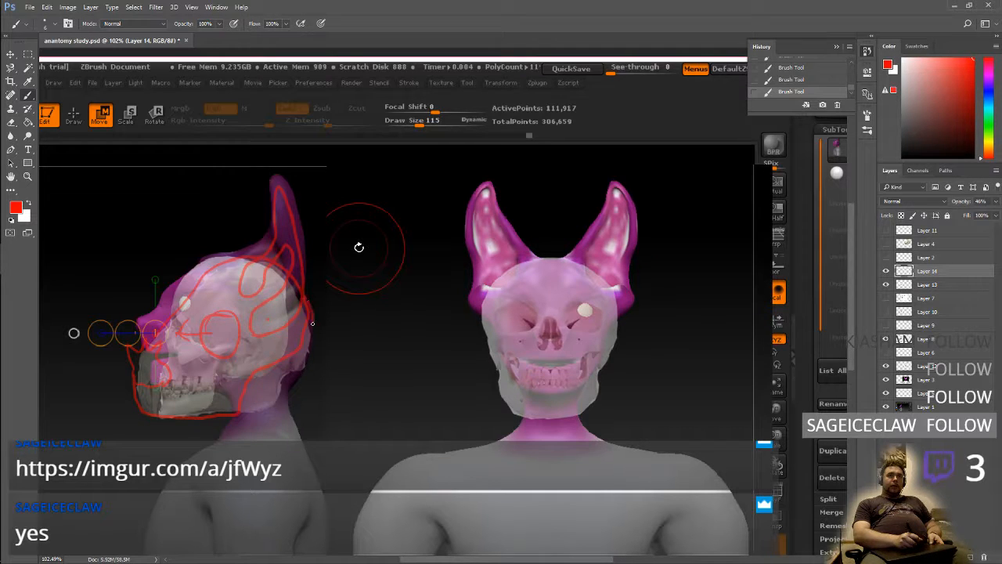
pyautogui.moveTo(312, 323); pyautogui.dragTo(244, 385)
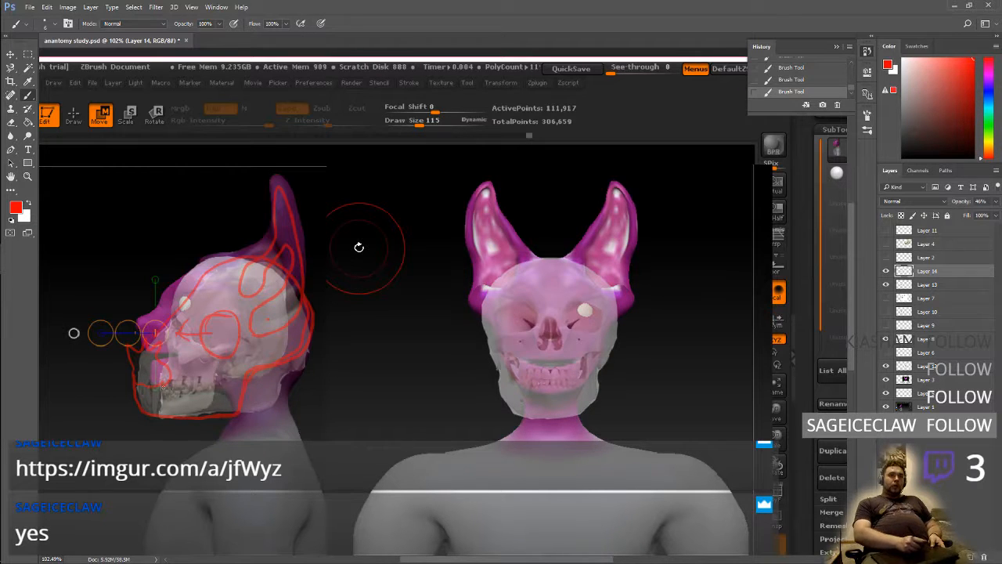
pyautogui.moveTo(160, 426)
pyautogui.mouseDown()
pyautogui.moveTo(161, 396)
pyautogui.moveTo(138, 425)
pyautogui.mouseUp()
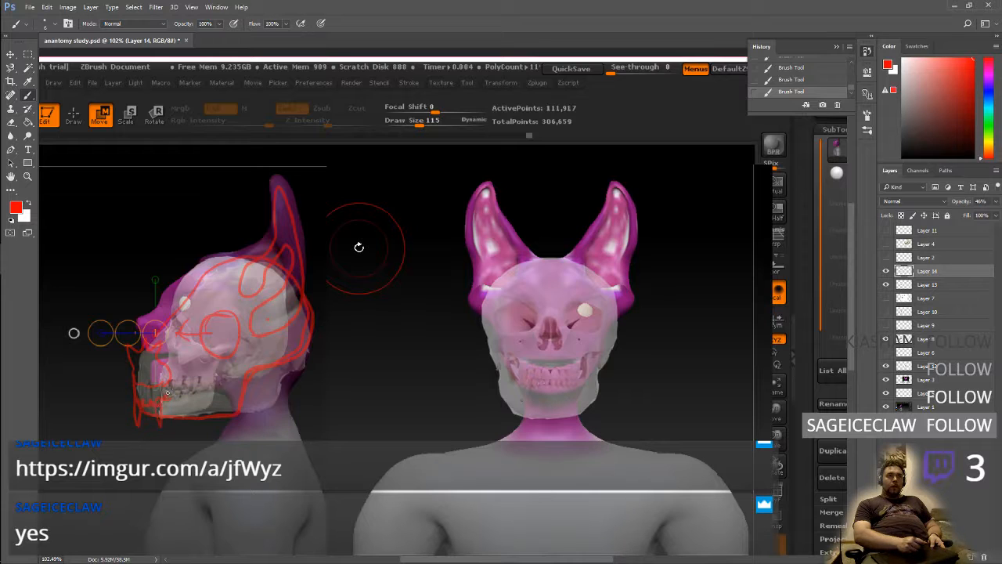
pyautogui.moveTo(170, 390); pyautogui.dragTo(214, 384)
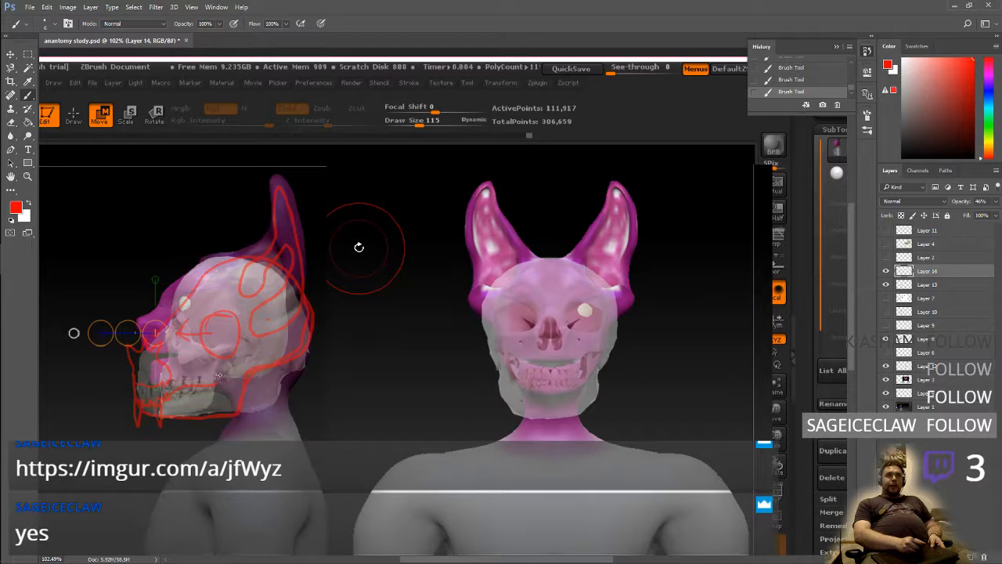
# Set the opacity of Layer 13 with the animal skull to 54%
pyautogui.click(928, 285)
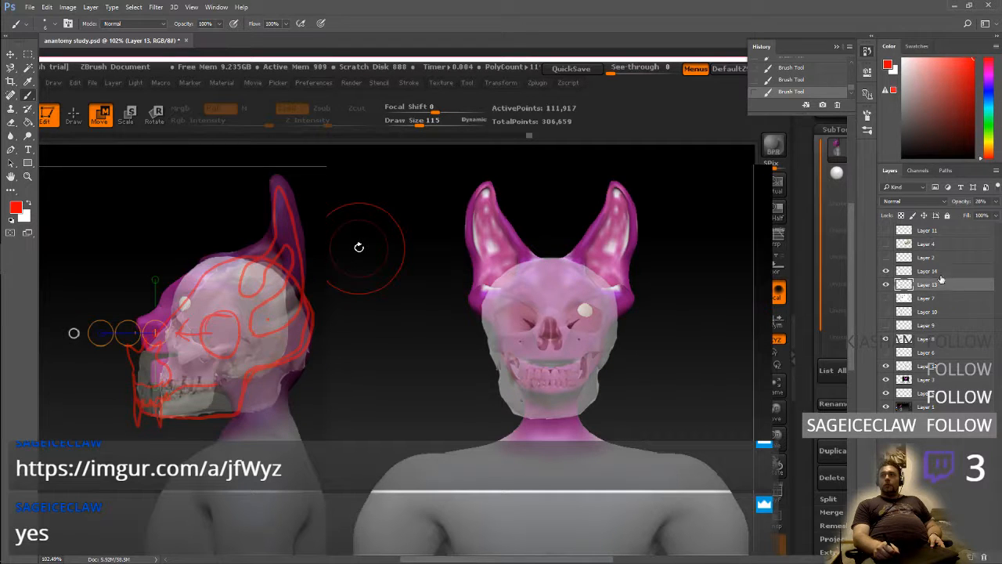
pyautogui.click(996, 201)
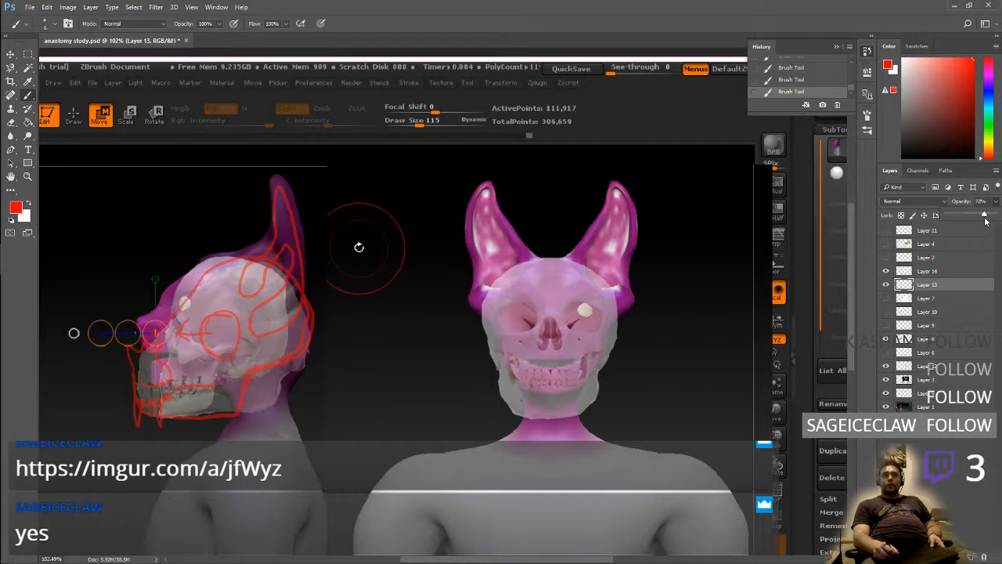
pyautogui.moveTo(983, 217); pyautogui.dragTo(969, 218)
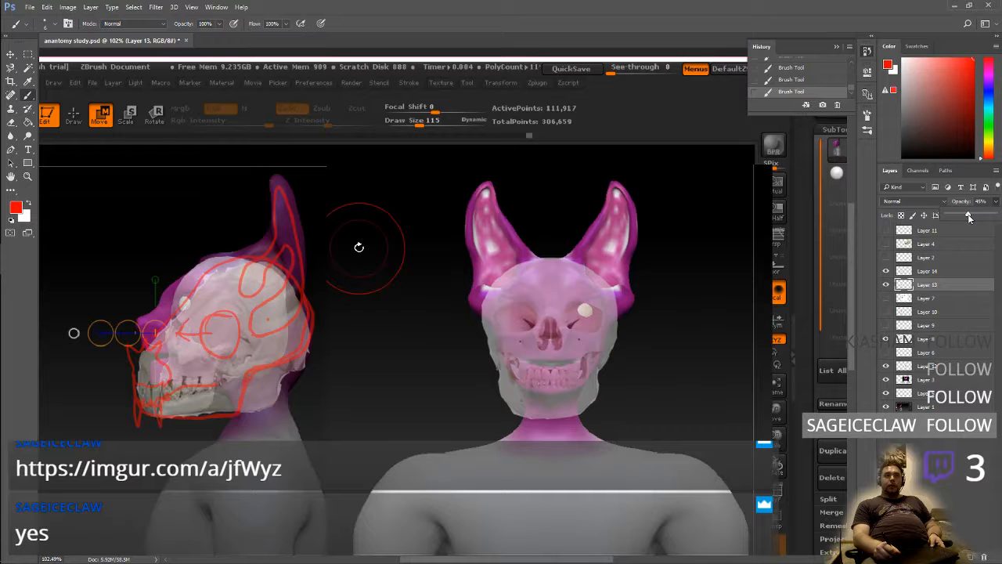
pyautogui.moveTo(969, 218); pyautogui.dragTo(974, 219)
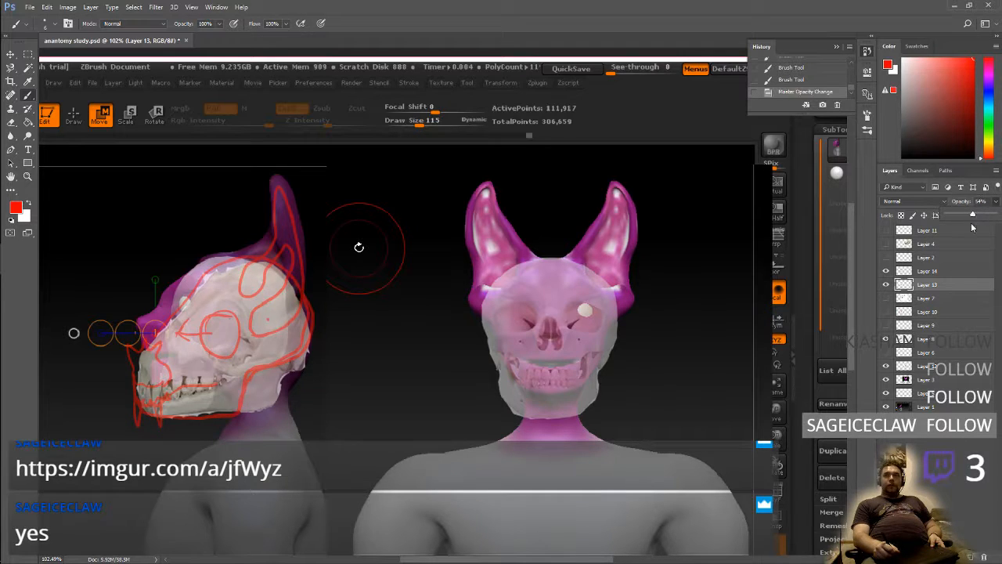
# On Layer 14, brush a small red circle on the side view's cheek, undo it, and brush a short horizontal mark there instead
pyautogui.click(928, 270)
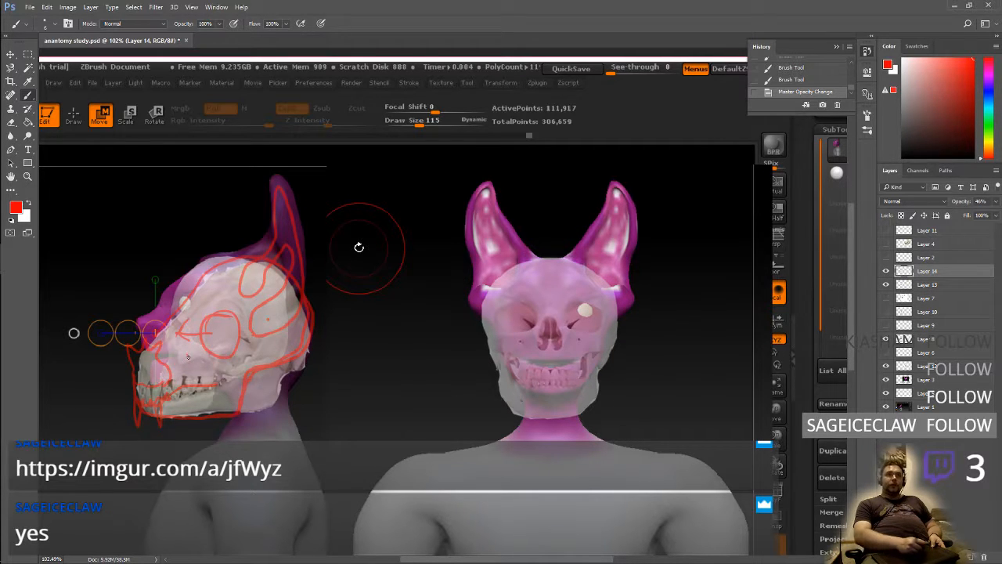
pyautogui.moveTo(188, 357)
pyautogui.mouseDown()
pyautogui.moveTo(196, 373)
pyautogui.moveTo(204, 358)
pyautogui.mouseUp()
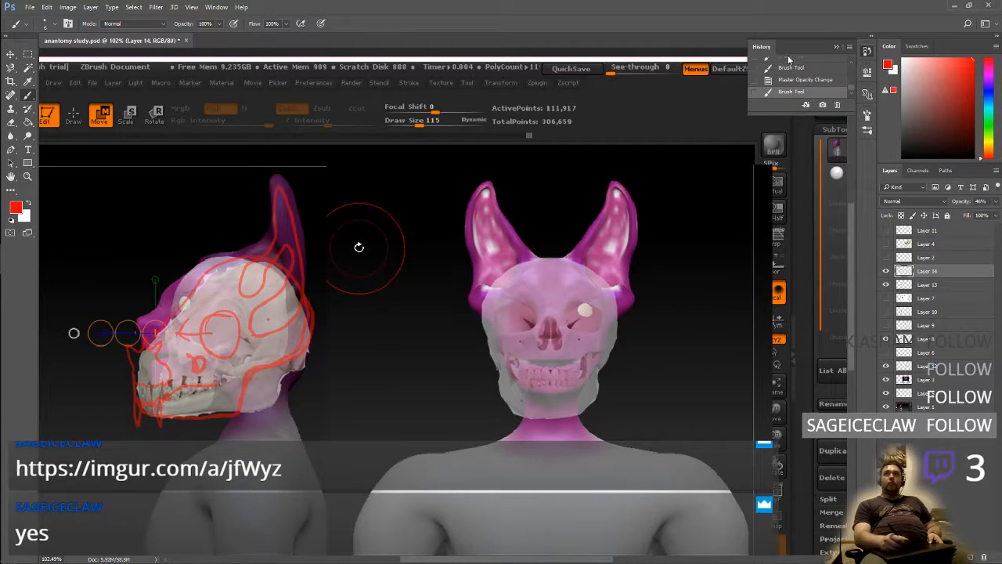
pyautogui.click(803, 80)
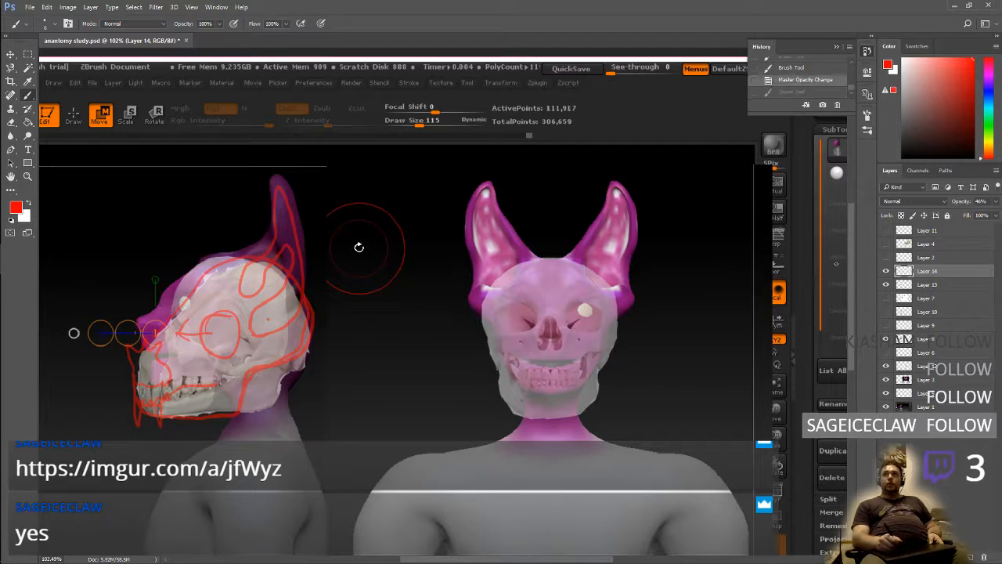
pyautogui.click(885, 270)
pyautogui.click(886, 270)
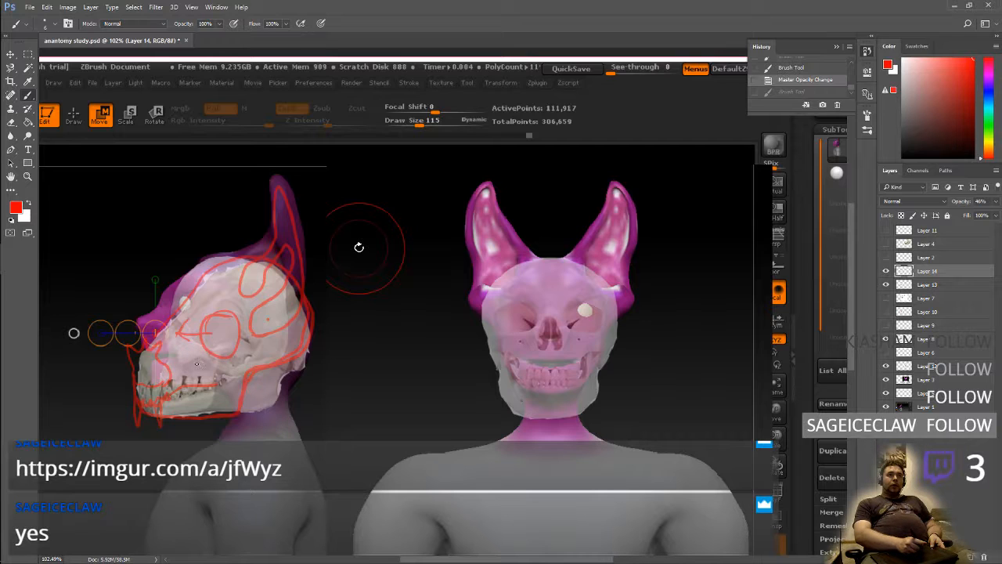
pyautogui.moveTo(197, 365)
pyautogui.mouseDown()
pyautogui.moveTo(221, 370)
pyautogui.moveTo(197, 366)
pyautogui.mouseUp()
# Hide Layers 13 and 8, then brush red direction marks around the side view's eye, cheek, forehead and jaw and a downward arrow at the front-view chin
pyautogui.click(886, 284)
pyautogui.click(887, 339)
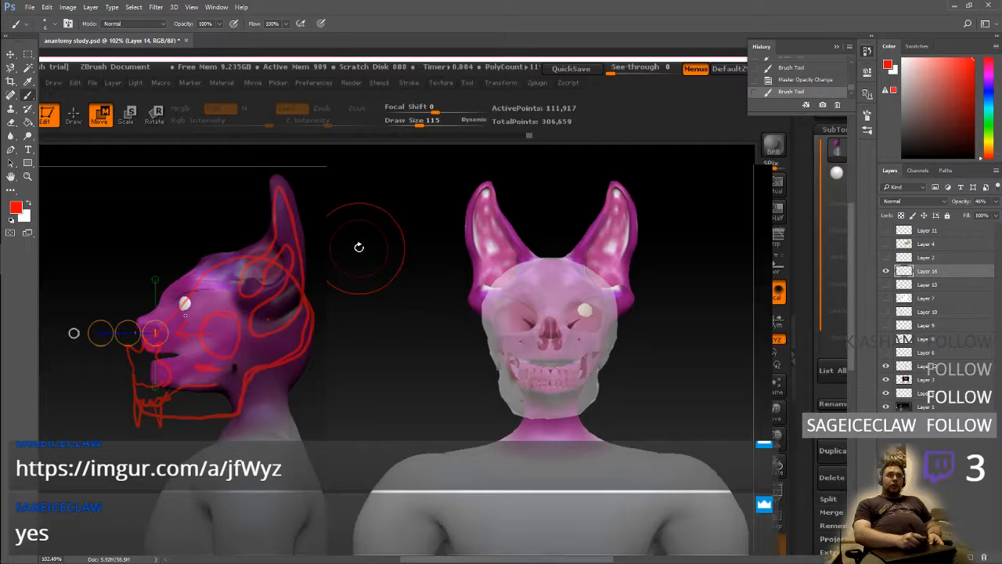
pyautogui.click(186, 316)
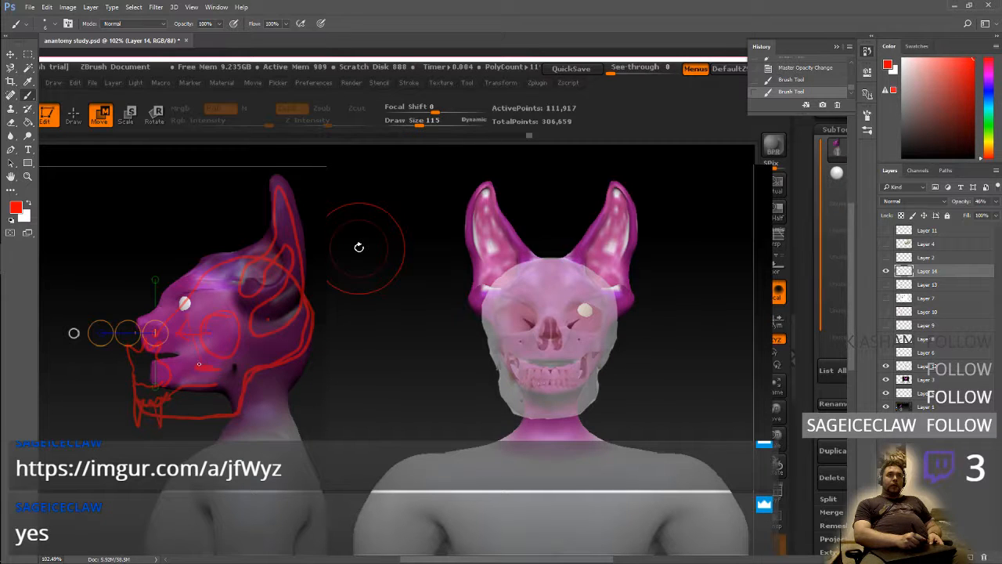
pyautogui.moveTo(200, 360); pyautogui.dragTo(201, 368)
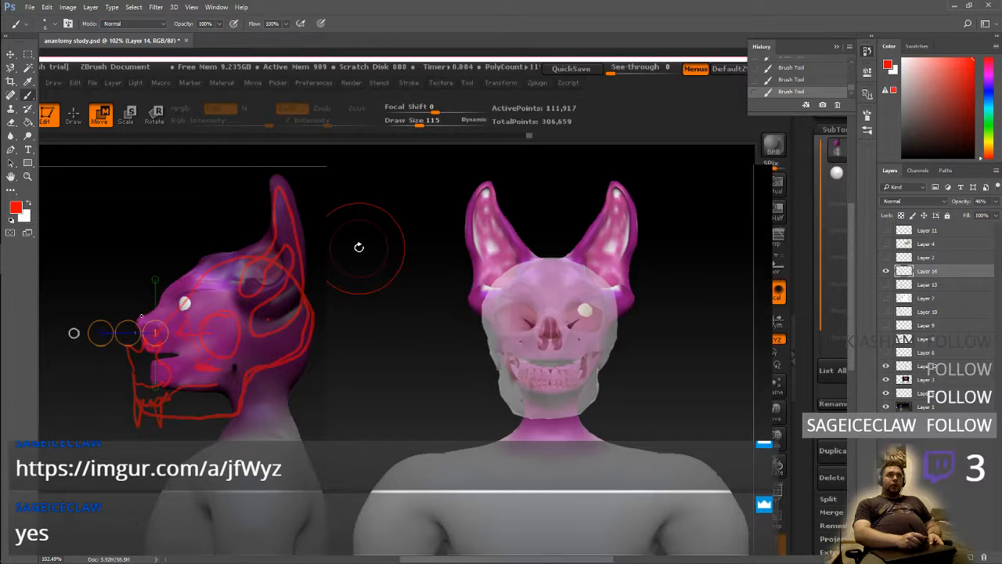
pyautogui.moveTo(141, 316); pyautogui.dragTo(206, 243)
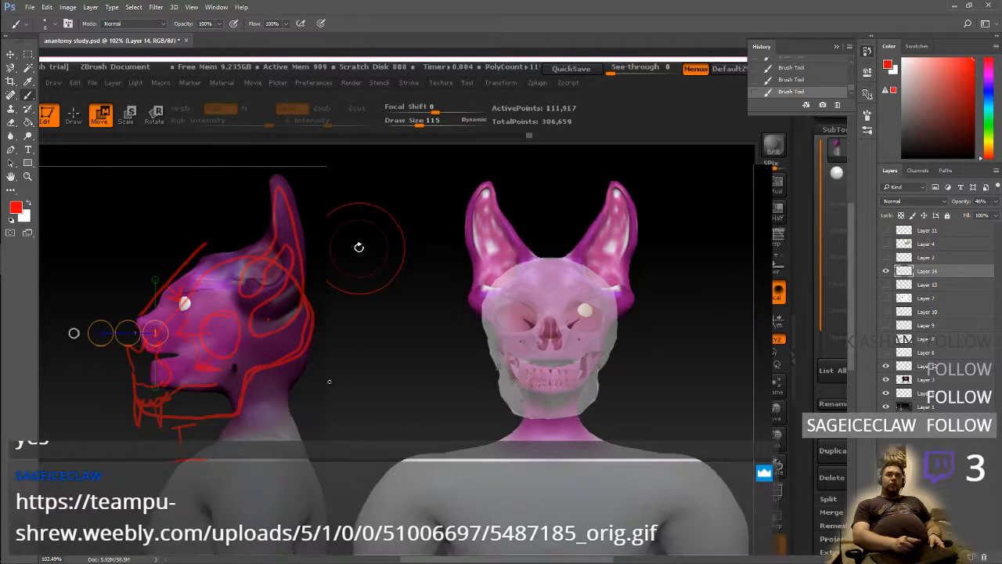
pyautogui.moveTo(550, 397); pyautogui.dragTo(546, 420)
pyautogui.moveTo(536, 412); pyautogui.dragTo(564, 415)
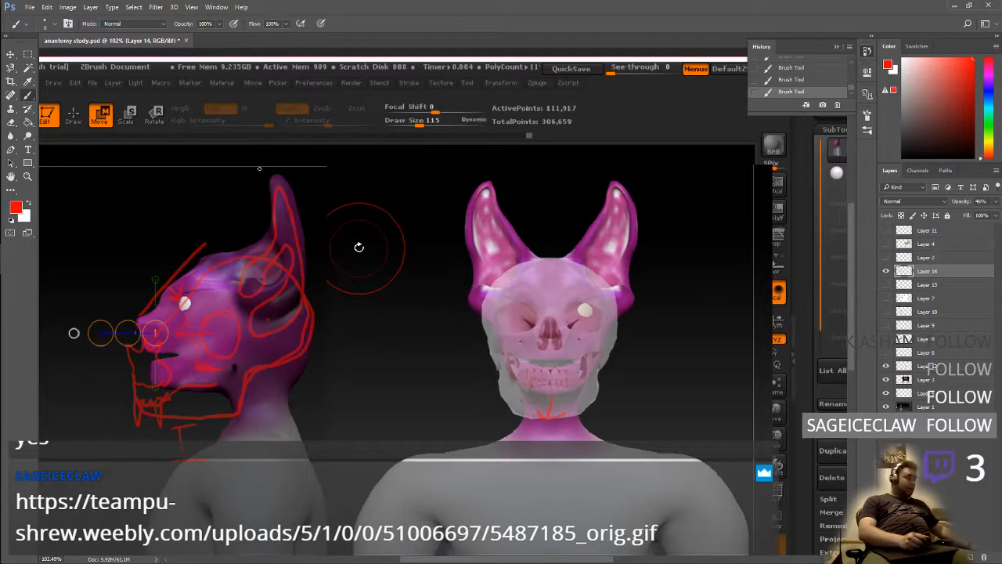
# Show the rulers and place three horizontal guides across both views, at the bottom of the lower jaw, below the teeth and at the nose base
pyautogui.hotkey('ctrl', 'r')
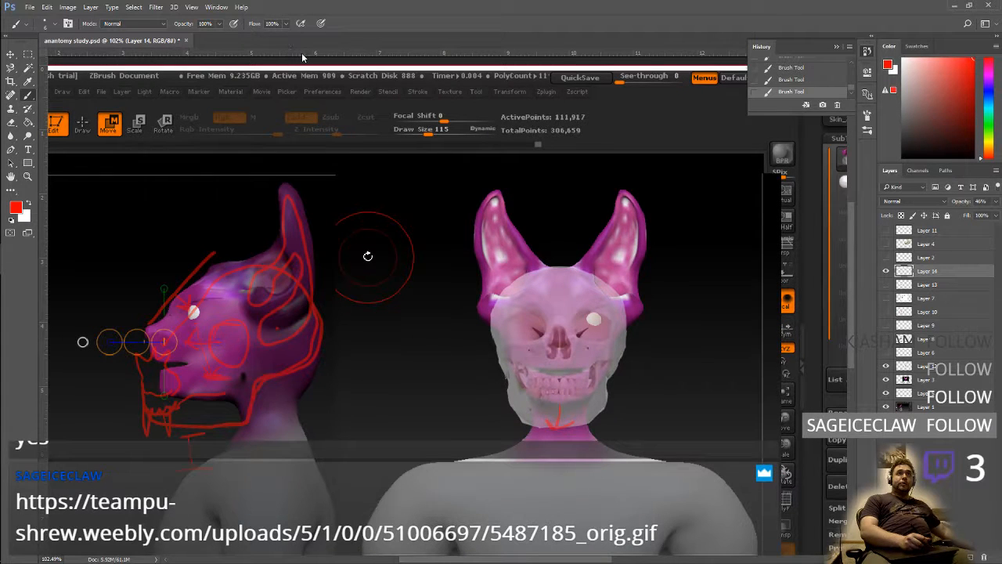
pyautogui.moveTo(302, 57); pyautogui.dragTo(270, 402)
pyautogui.moveTo(366, 56); pyautogui.dragTo(363, 427)
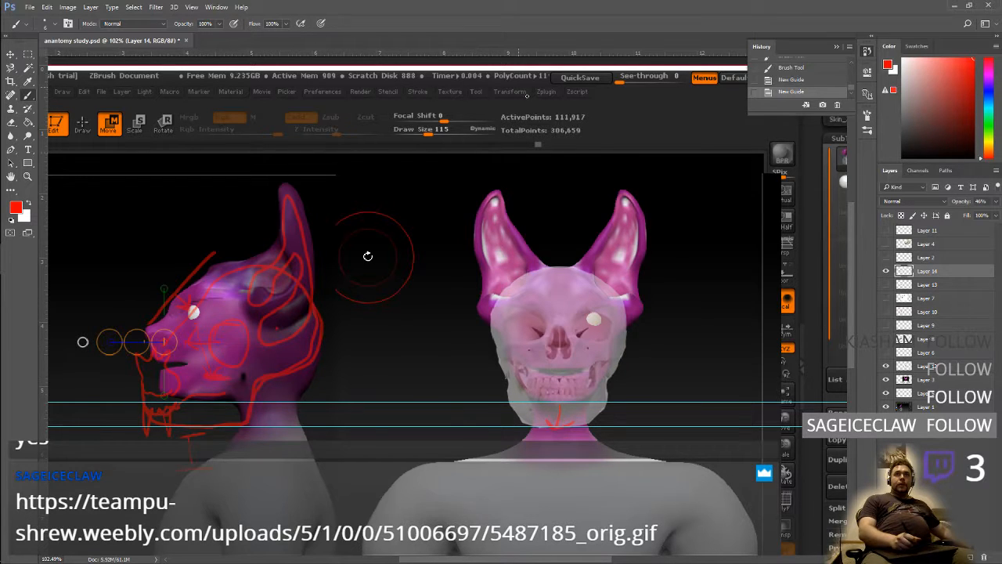
pyautogui.moveTo(533, 59); pyautogui.dragTo(508, 361)
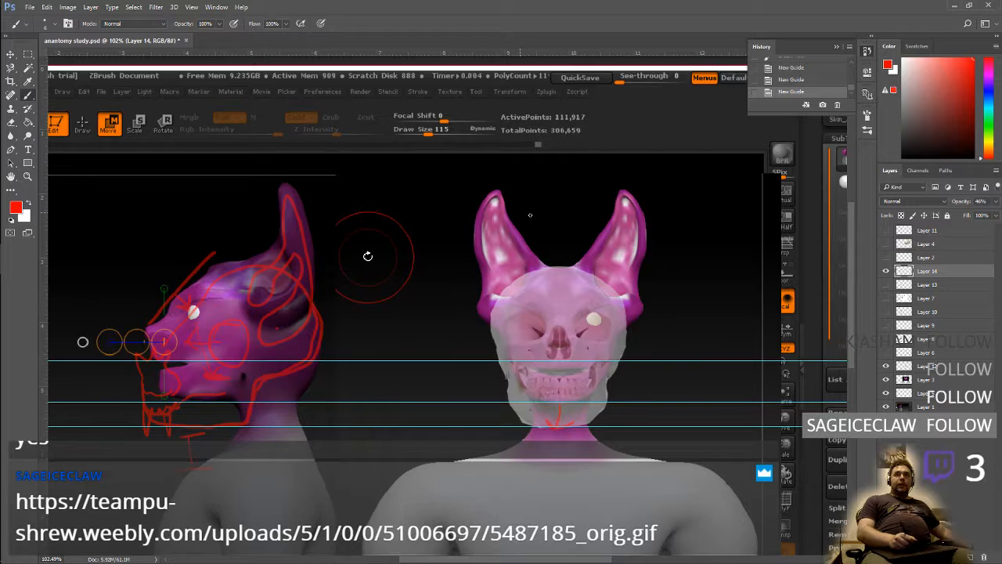
# Add horizontal guides at the front view's lower lip, nose and eye level, and a vertical guide through the centre of its face
pyautogui.moveTo(542, 53); pyautogui.dragTo(503, 388)
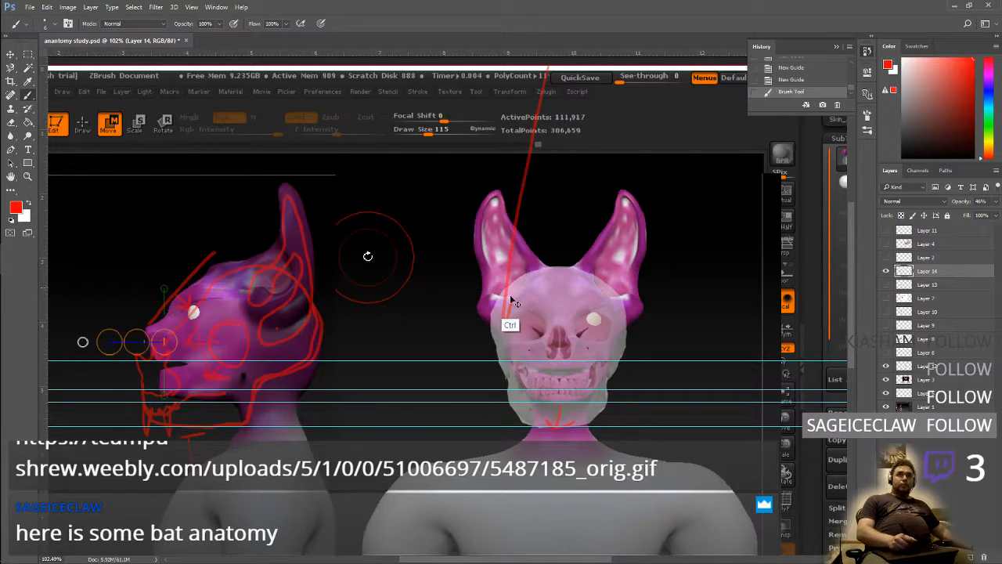
pyautogui.moveTo(535, 53); pyautogui.dragTo(515, 341)
pyautogui.moveTo(548, 61); pyautogui.dragTo(514, 309)
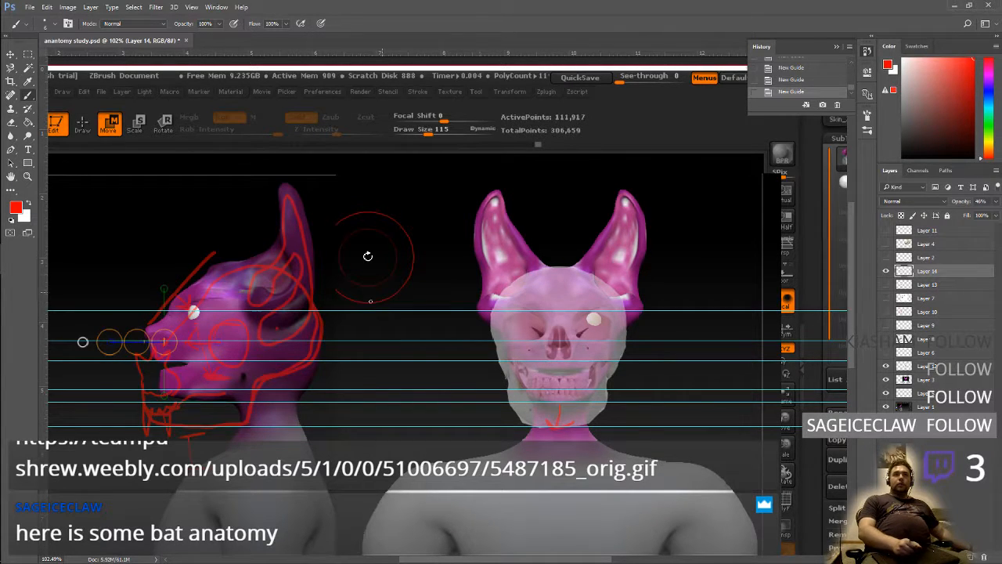
pyautogui.moveTo(46, 306); pyautogui.dragTo(559, 357)
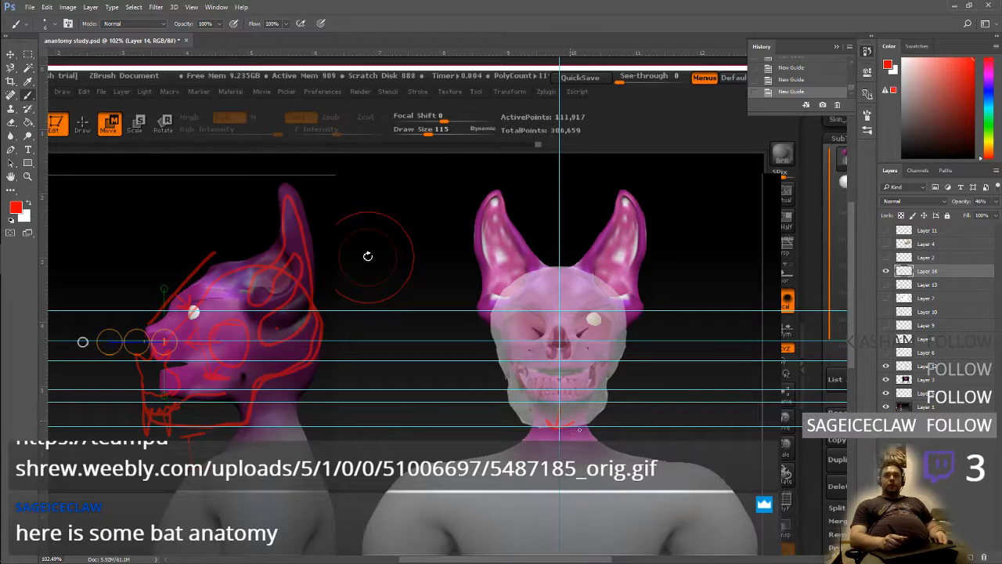
# Hide the human skull overlay, then on Layer 14 brush red eye sockets and a full cranium-to-jaw outline over the front view
pyautogui.click(887, 271)
pyautogui.click(886, 271)
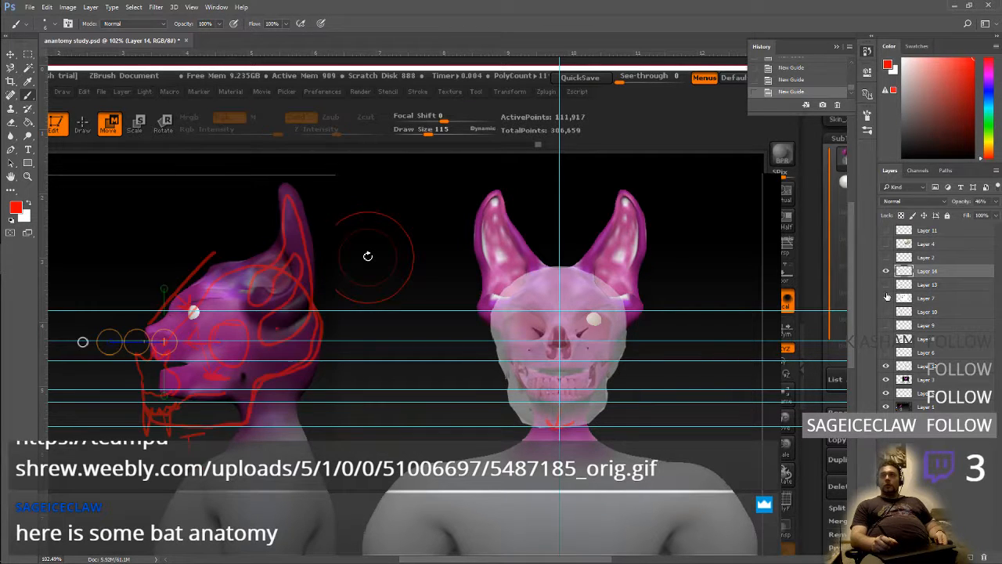
pyautogui.click(887, 367)
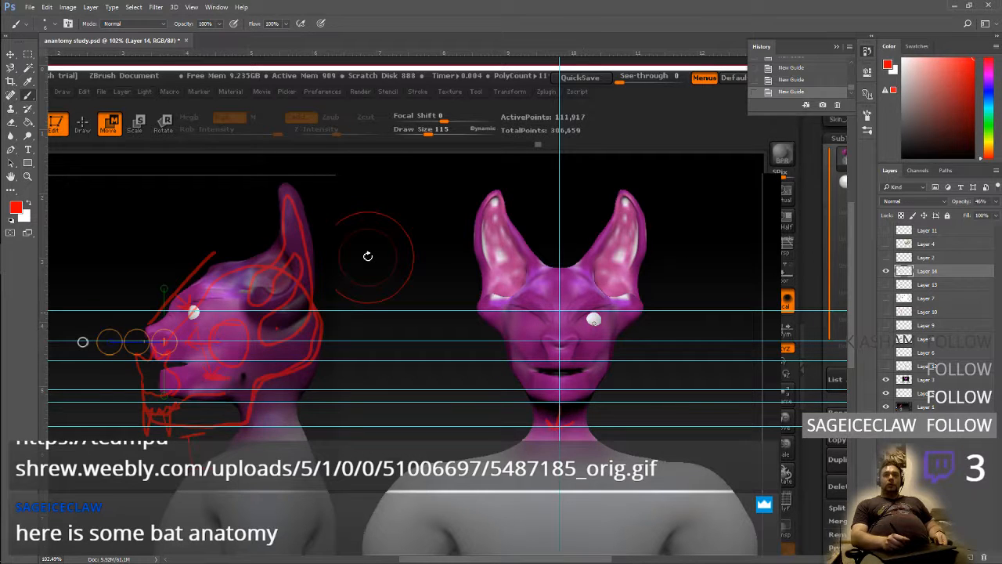
pyautogui.moveTo(587, 315); pyautogui.dragTo(605, 324)
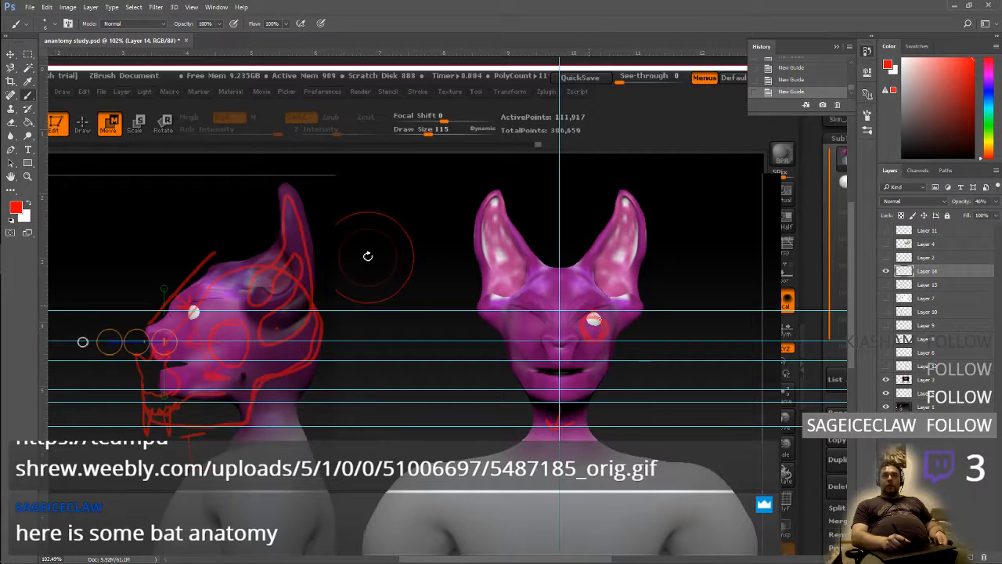
pyautogui.moveTo(531, 321); pyautogui.dragTo(530, 290)
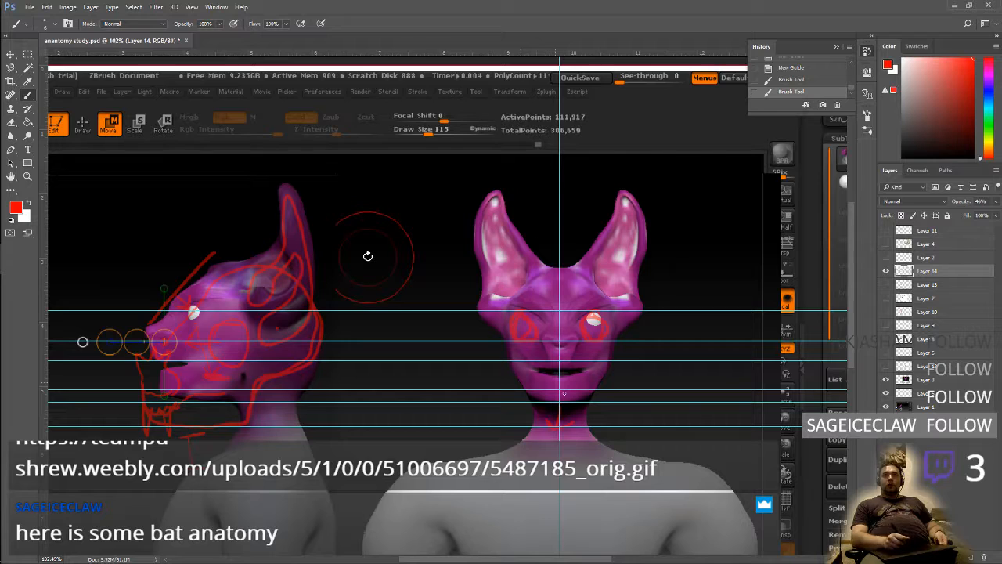
pyautogui.moveTo(580, 425)
pyautogui.mouseDown()
pyautogui.moveTo(618, 345)
pyautogui.moveTo(597, 290)
pyautogui.moveTo(548, 265)
pyautogui.moveTo(531, 277)
pyautogui.mouseUp()
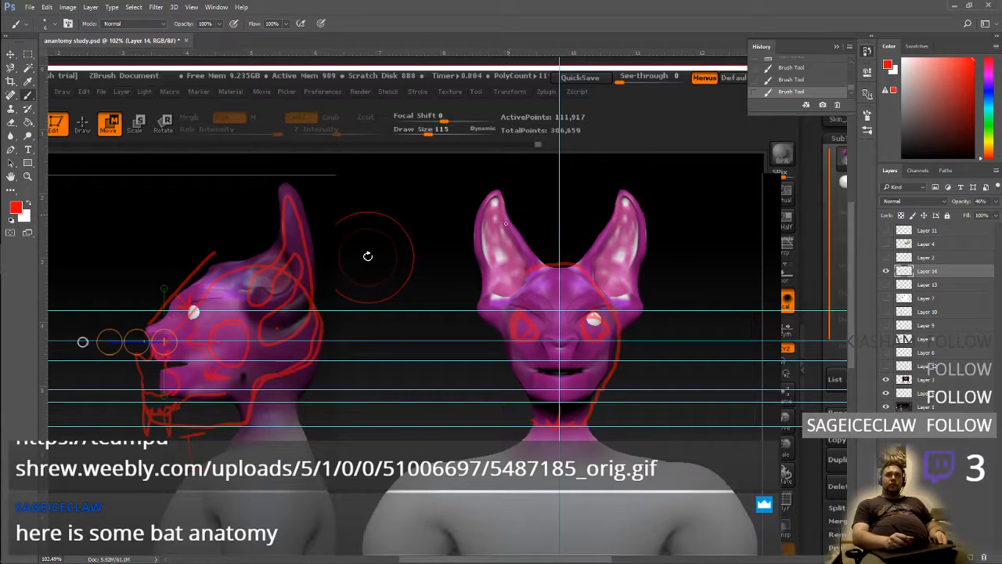
pyautogui.moveTo(524, 269)
pyautogui.mouseDown()
pyautogui.moveTo(506, 359)
pyautogui.moveTo(535, 415)
pyautogui.mouseUp()
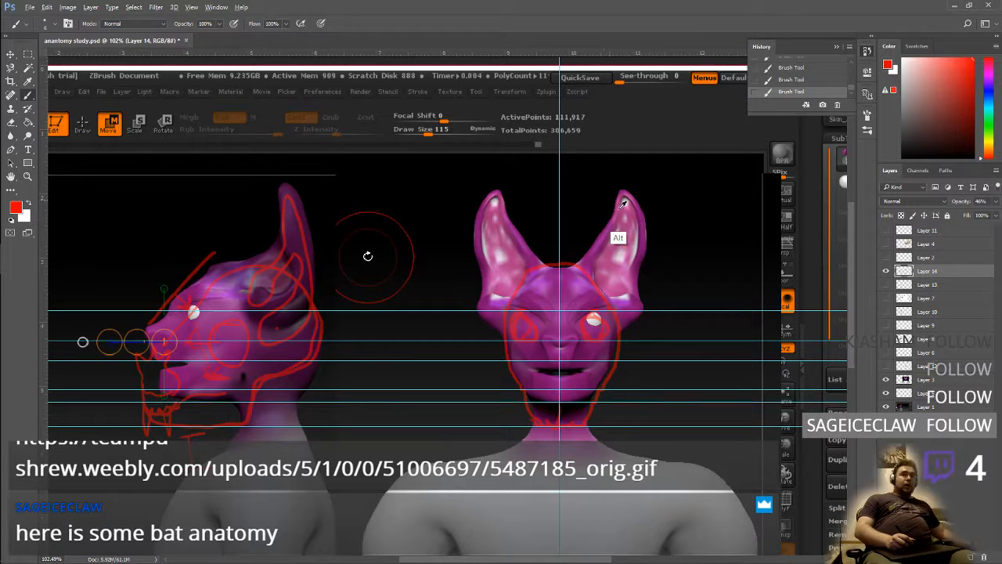
# Switch to Firefox and open the bat anatomy image 5487185_orig.gif linked in the Twitch dashboard chat
pyautogui.hotkey('alt', 'Tab')
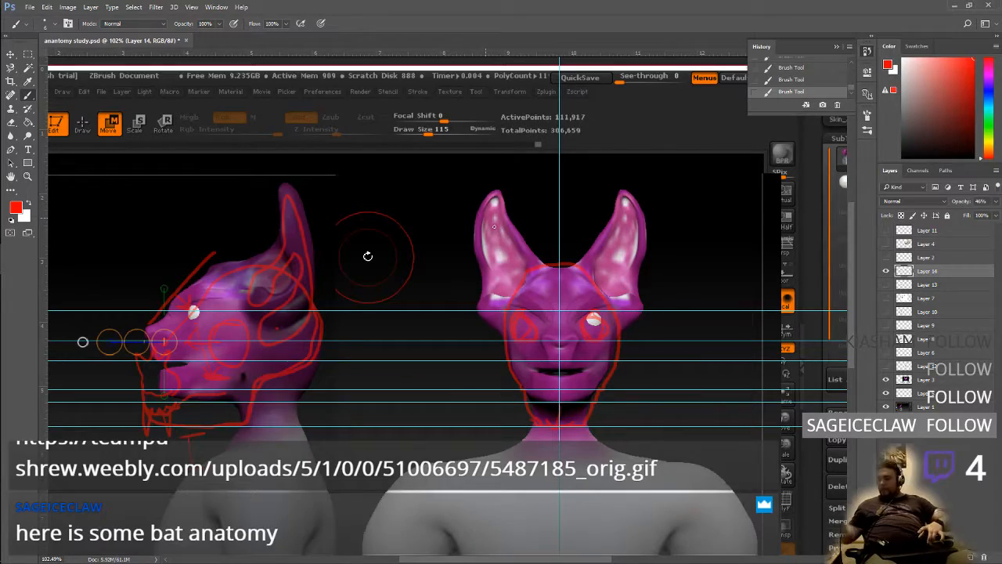
pyautogui.press('ctrl+super+Right')
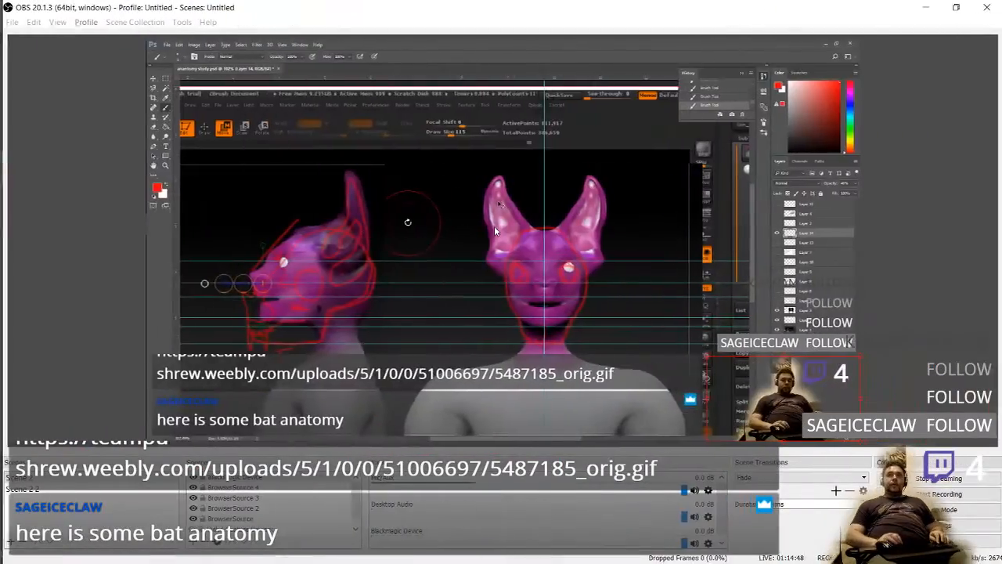
pyautogui.press('ctrl+super+Left')
pyautogui.press('ctrl+super+Left')
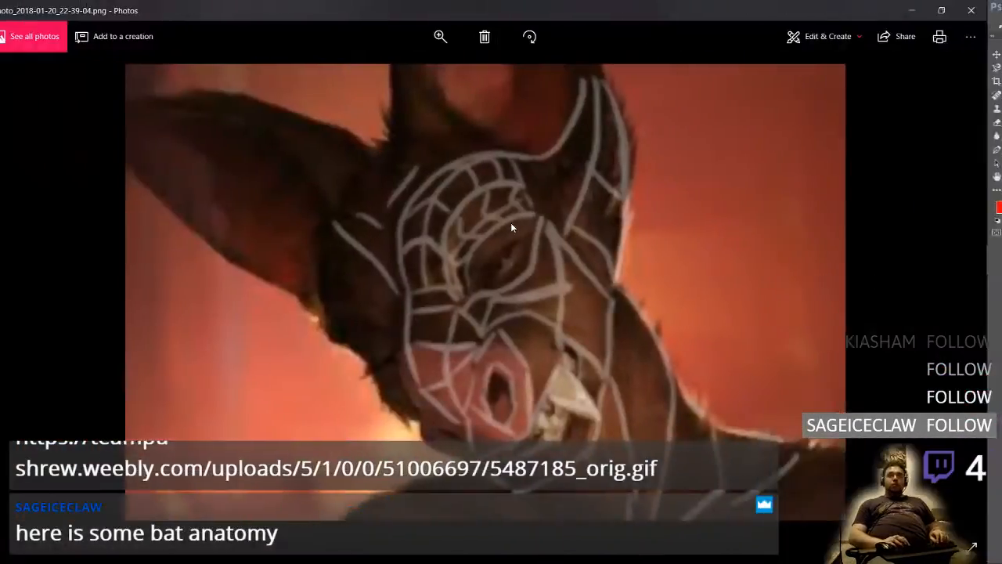
pyautogui.press('ctrl+super+Left')
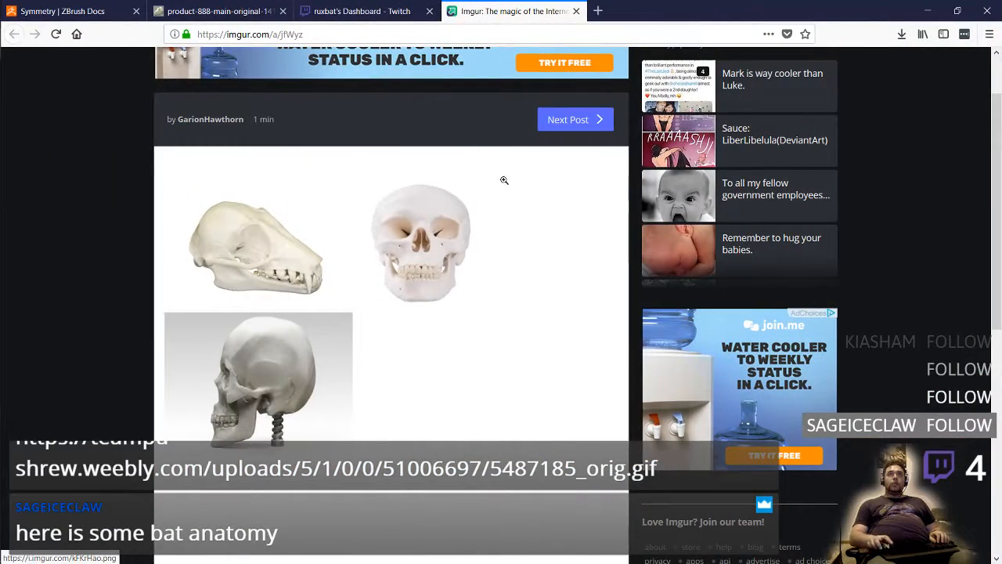
pyautogui.click(361, 11)
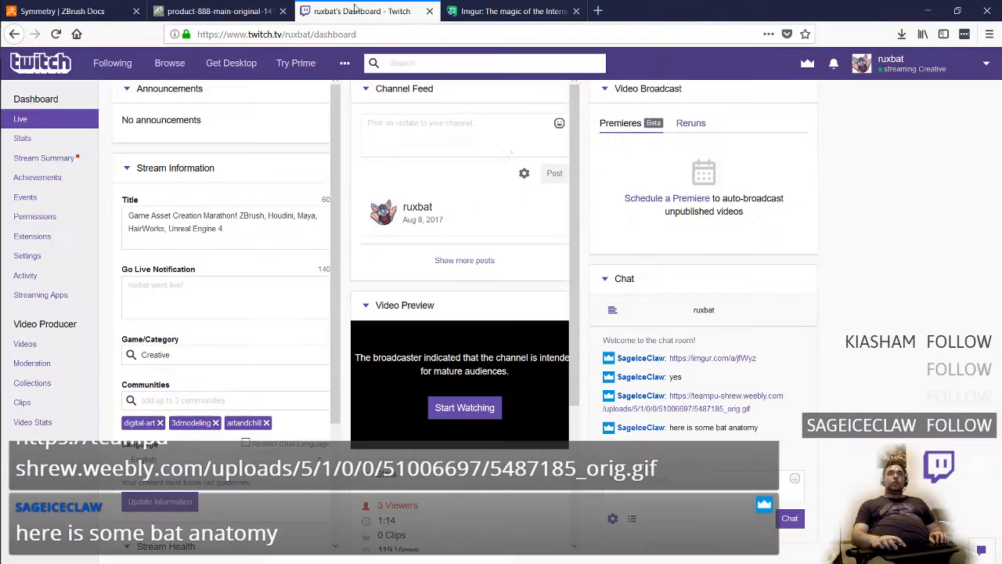
pyautogui.click(742, 407)
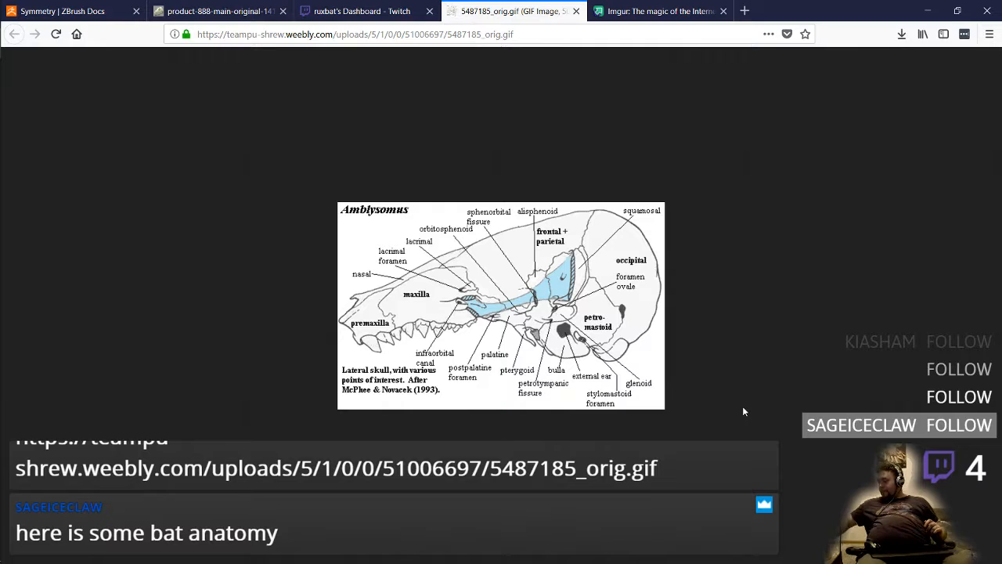
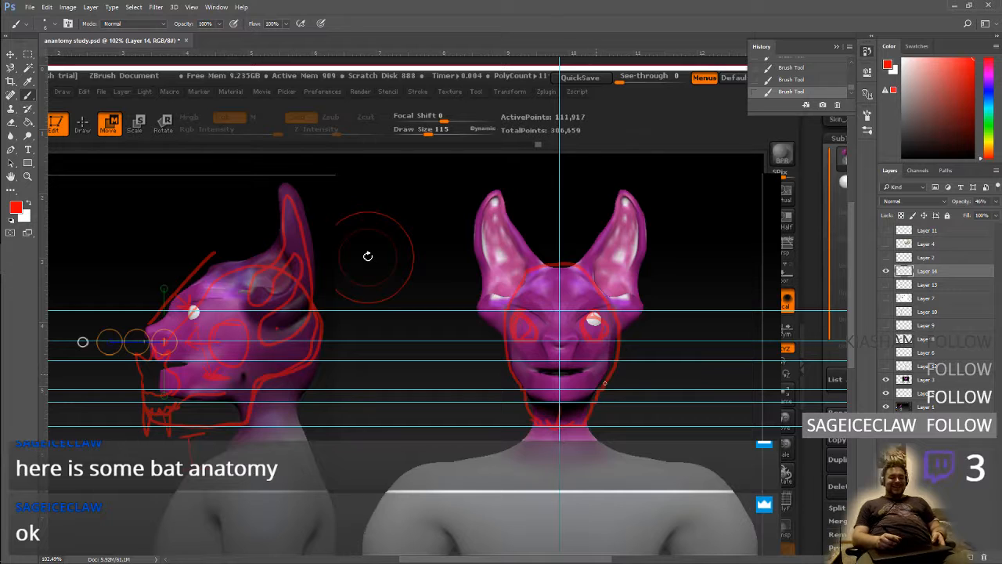
pyautogui.hotkey('ctrl', 'z')
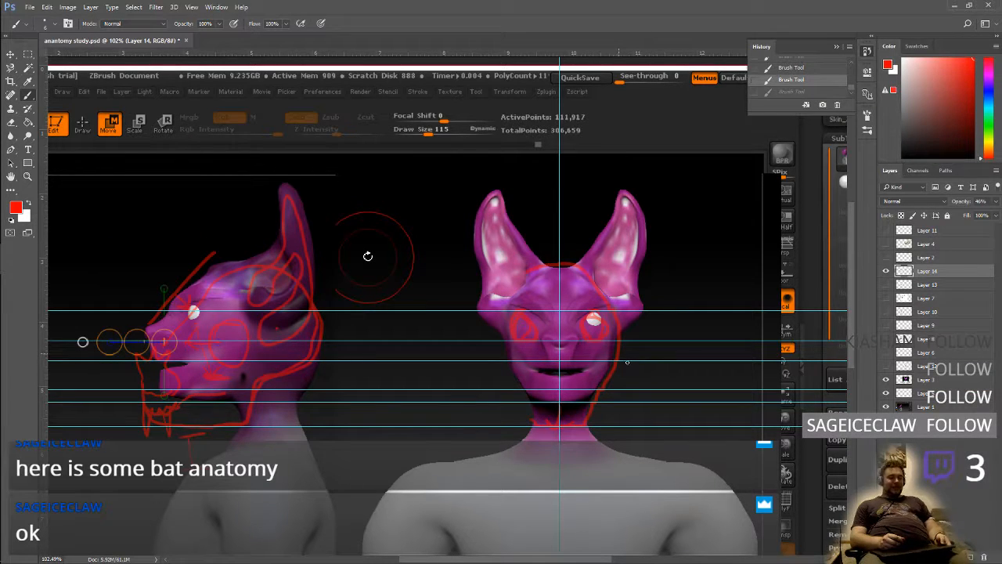
pyautogui.click(793, 96)
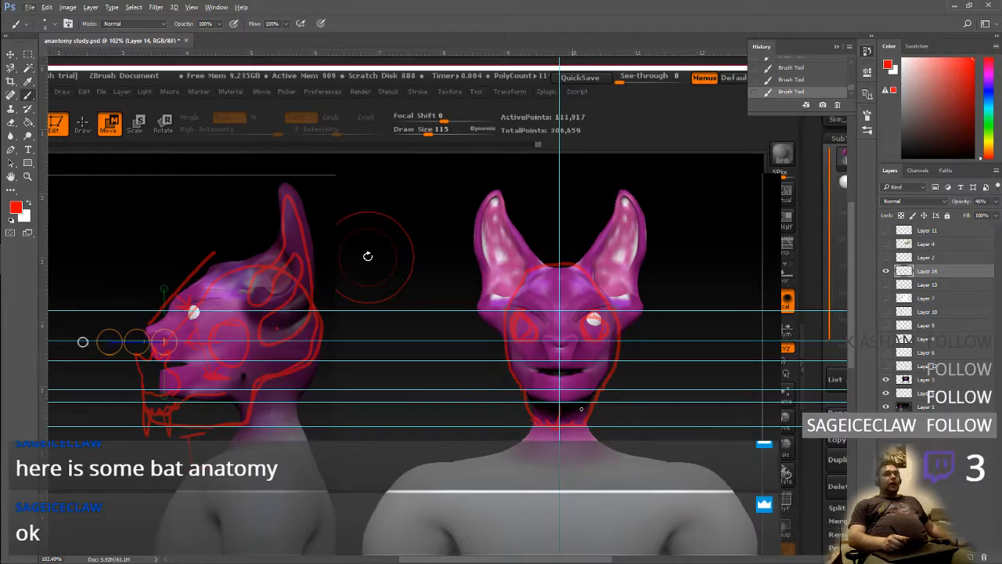
# Switch to the ZBrush sculpt and turn the creature's head to a close side profile
pyautogui.press('super+Tab')
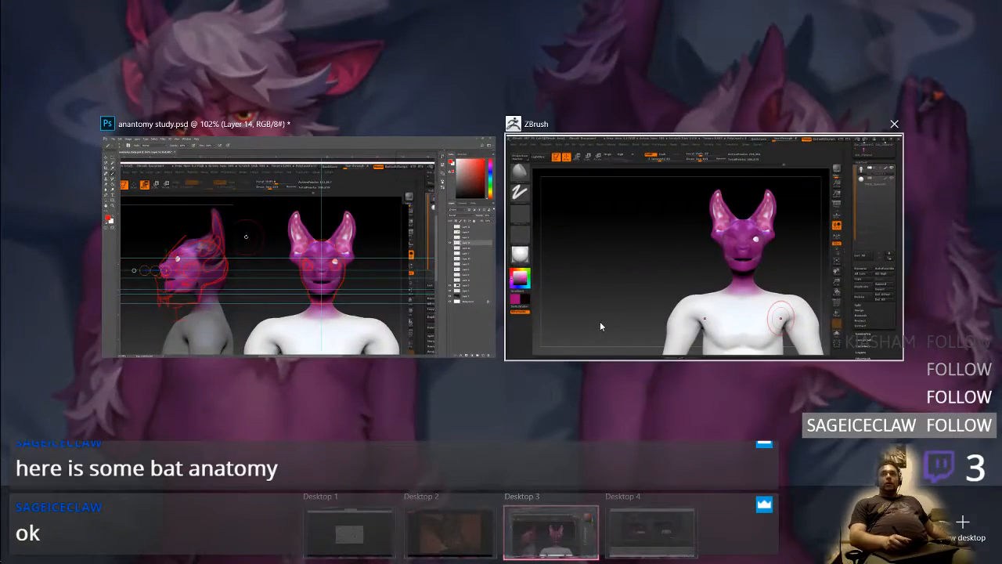
pyautogui.click(600, 321)
pyautogui.keyDown('alt'); pyautogui.moveTo(655, 375); pyautogui.dragTo(564, 409); pyautogui.keyUp('alt')
pyautogui.keyDown('ctrl'); pyautogui.moveTo(669, 364); pyautogui.dragTo(611, 345, button='right'); pyautogui.keyUp('ctrl')
pyautogui.moveTo(604, 353)
pyautogui.keyDown('alt'); pyautogui.mouseDown()
pyautogui.moveTo(629, 419)
pyautogui.moveTo(674, 364)
pyautogui.moveTo(639, 373)
pyautogui.moveTo(657, 377)
pyautogui.mouseUp(); pyautogui.keyUp('alt')
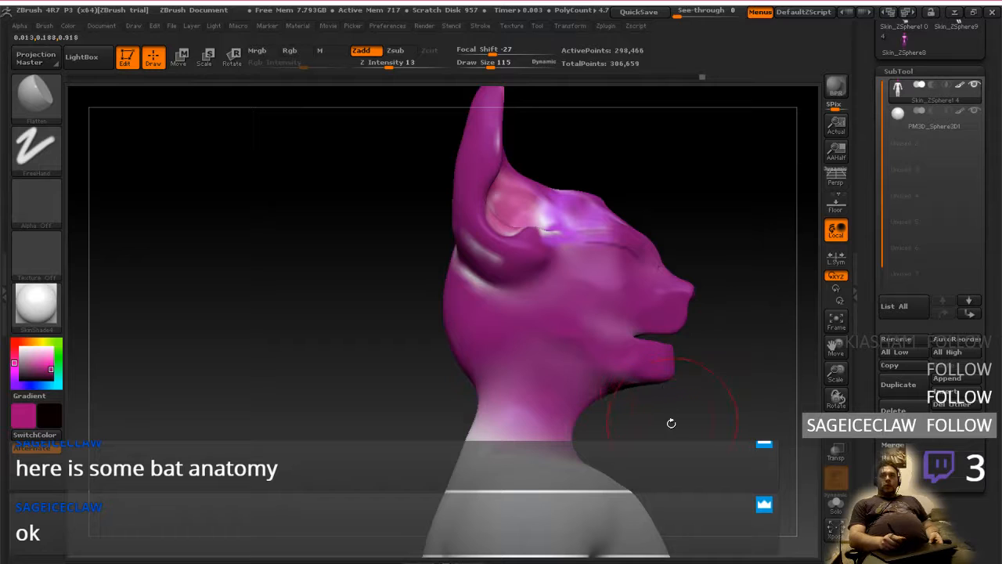
pyautogui.keyDown('alt'); pyautogui.moveTo(671, 423); pyautogui.dragTo(596, 388); pyautogui.keyUp('alt')
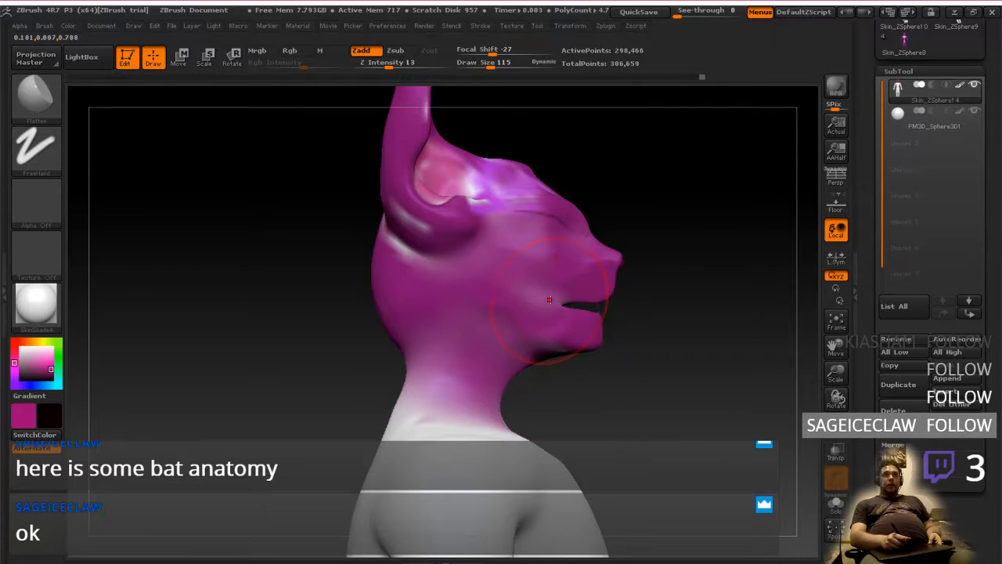
pyautogui.press('ctrl')
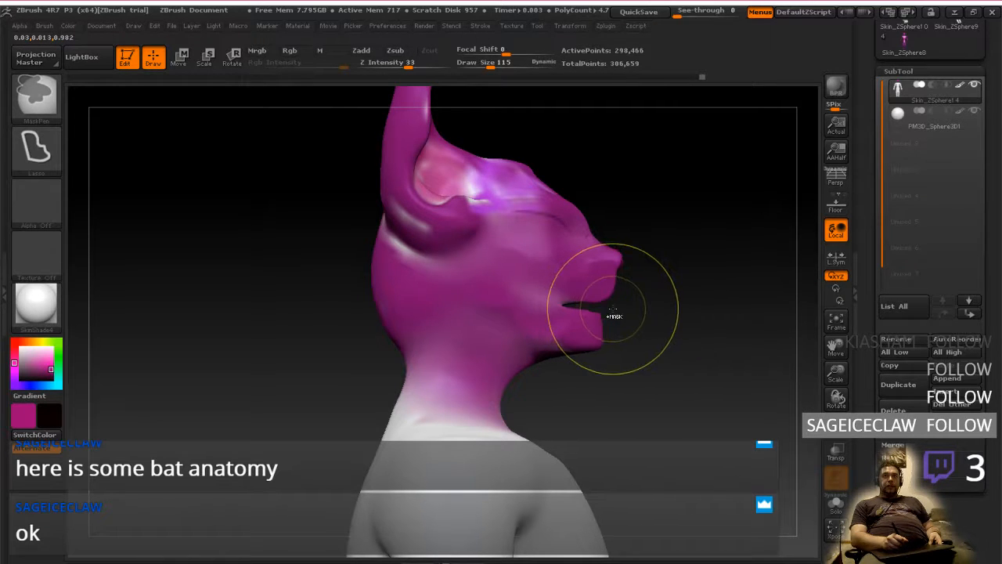
pyautogui.moveTo(559, 301)
pyautogui.keyDown('ctrl'); pyautogui.mouseDown()
pyautogui.moveTo(540, 272)
pyautogui.moveTo(509, 262)
pyautogui.moveTo(476, 280)
pyautogui.moveTo(487, 365)
pyautogui.moveTo(599, 405)
pyautogui.moveTo(635, 354)
pyautogui.mouseUp(); pyautogui.keyUp('ctrl')
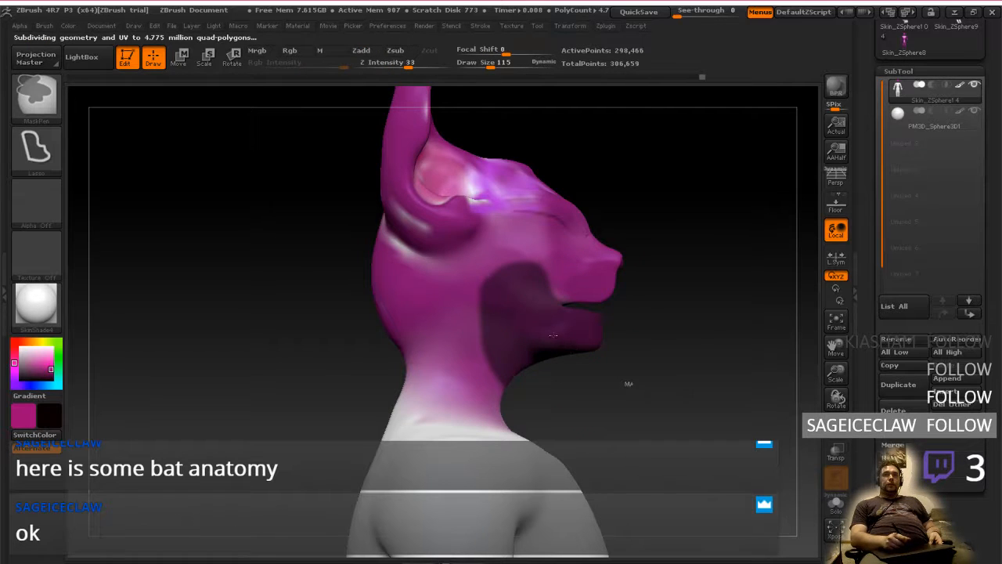
pyautogui.hotkey('ctrl', 'i')
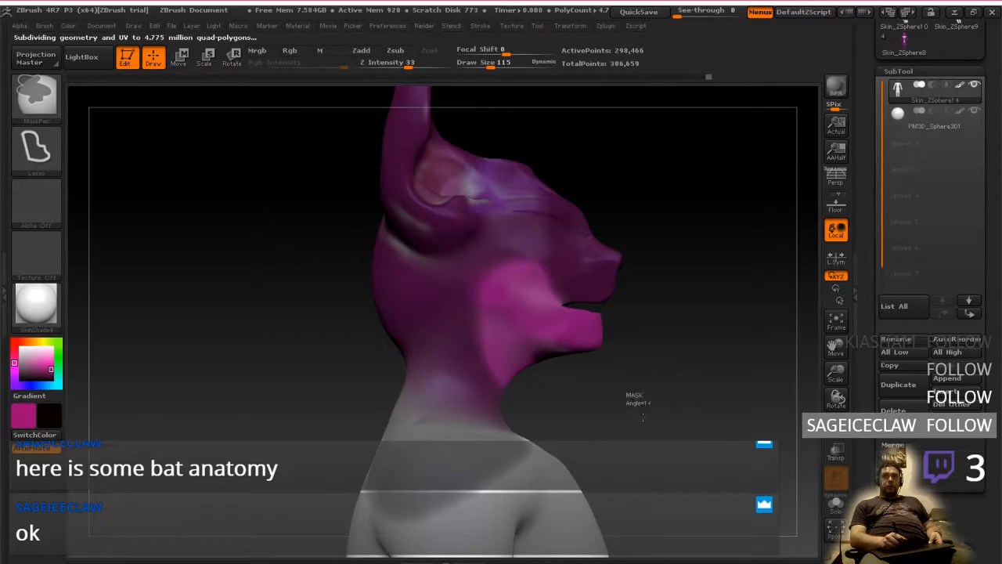
pyautogui.keyDown('ctrl'); pyautogui.moveTo(627, 403); pyautogui.dragTo(631, 409); pyautogui.keyUp('ctrl')
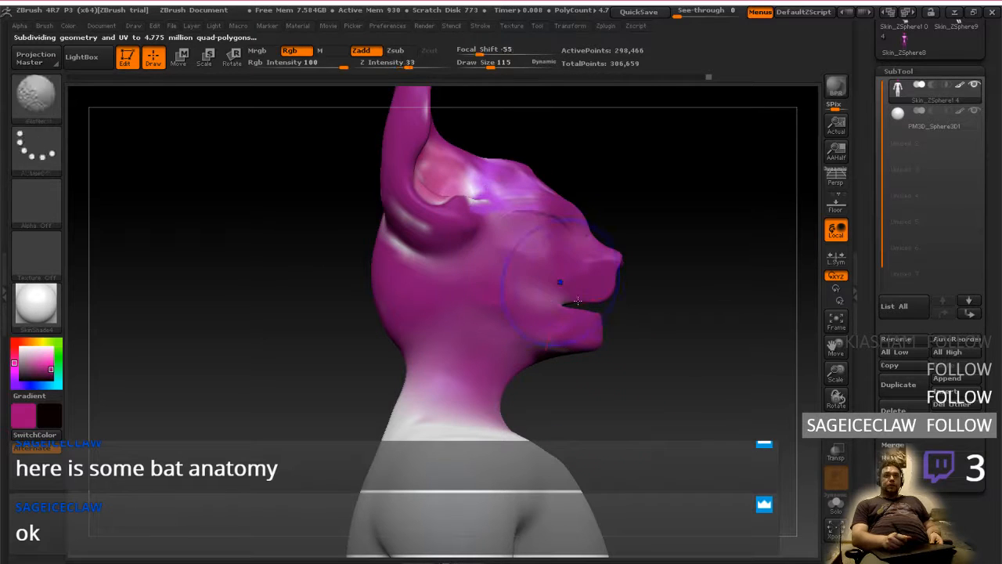
# Hide the body below the upper shoulders so only the head and neck of the model are displayed
pyautogui.keyDown('ctrl'); pyautogui.moveTo(619, 376); pyautogui.dragTo(615, 307, button='right'); pyautogui.keyUp('ctrl')
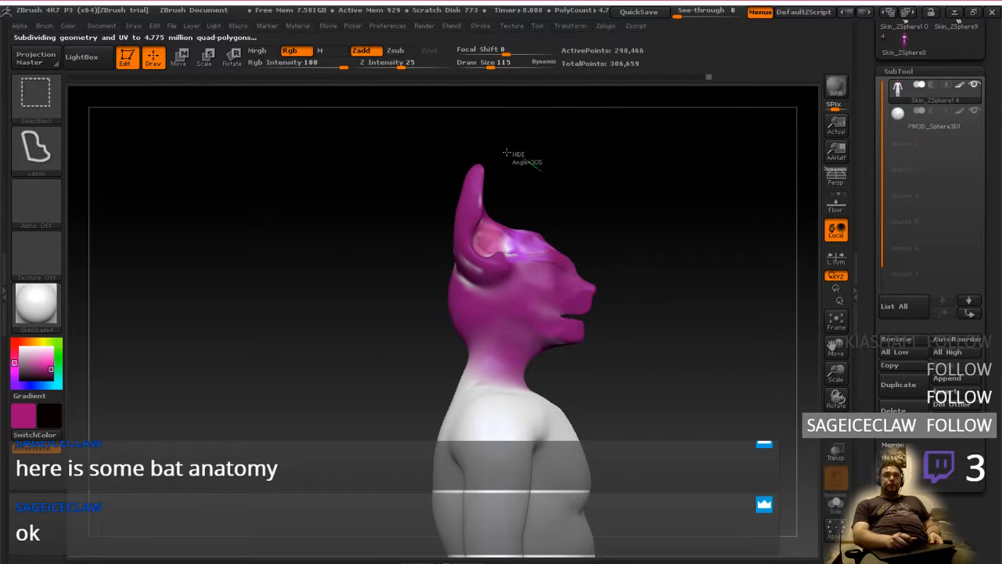
pyautogui.moveTo(546, 179)
pyautogui.keyDown('ctrl'); pyautogui.keyDown('shift'); pyautogui.mouseDown()
pyautogui.moveTo(502, 372)
pyautogui.moveTo(505, 432)
pyautogui.moveTo(548, 235)
pyautogui.mouseUp(); pyautogui.keyUp('shift'); pyautogui.keyUp('ctrl')
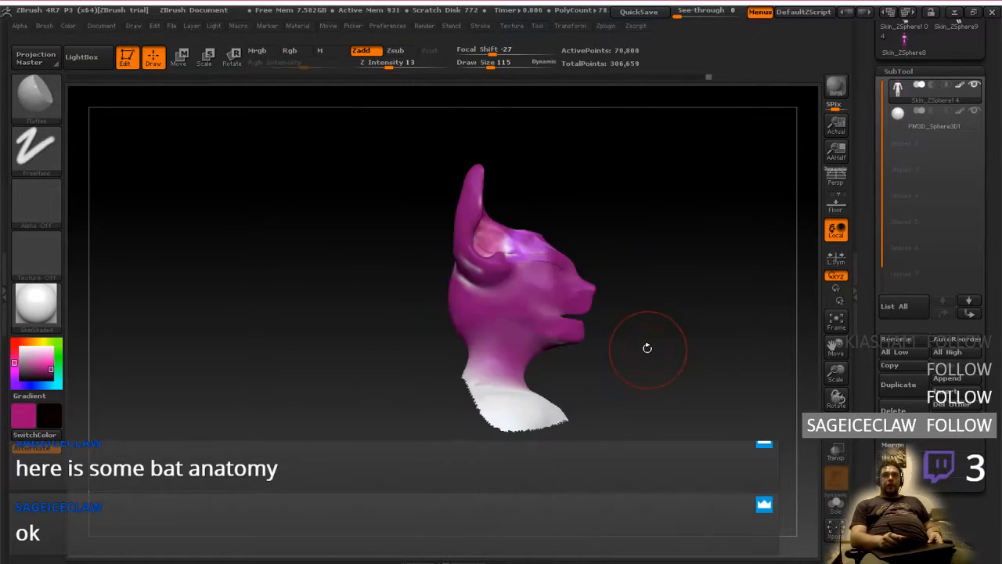
pyautogui.keyDown('ctrl'); pyautogui.moveTo(637, 367); pyautogui.dragTo(633, 387, button='right'); pyautogui.keyUp('ctrl')
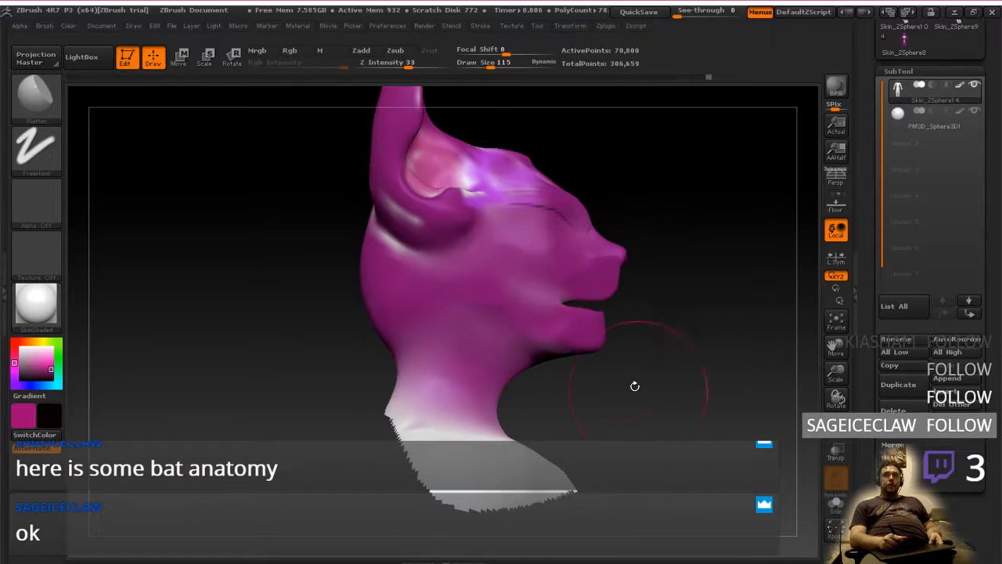
# Lasso-mask the lower jaw and cheek in side view and invert the mask so only the jaw area is editable
pyautogui.moveTo(638, 303)
pyautogui.keyDown('ctrl'); pyautogui.mouseDown()
pyautogui.moveTo(615, 290)
pyautogui.moveTo(623, 310)
pyautogui.moveTo(557, 303)
pyautogui.moveTo(510, 264)
pyautogui.moveTo(463, 301)
pyautogui.moveTo(548, 362)
pyautogui.moveTo(595, 354)
pyautogui.mouseUp(); pyautogui.keyUp('ctrl')
pyautogui.keyDown('ctrl'); pyautogui.click(650, 328); pyautogui.keyUp('ctrl')
pyautogui.keyDown('ctrl'); pyautogui.click(646, 322); pyautogui.keyUp('ctrl')
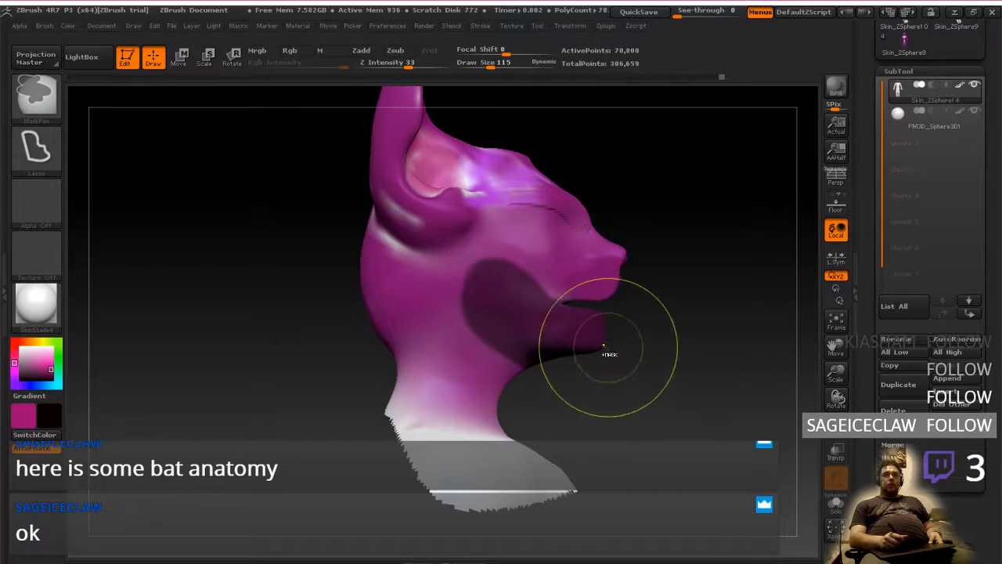
pyautogui.keyDown('ctrl'); pyautogui.click(661, 346); pyautogui.keyUp('ctrl')
pyautogui.keyDown('ctrl'); pyautogui.click(571, 336); pyautogui.keyUp('ctrl')
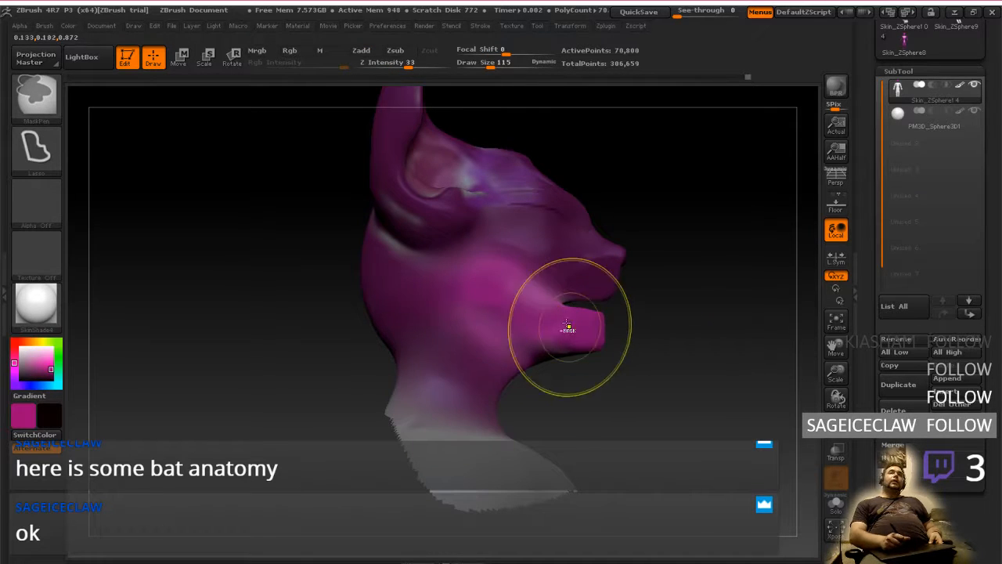
# Move the unmasked lower jaw straight down with a vertical transpose line to open the mouth
pyautogui.click(185, 61)
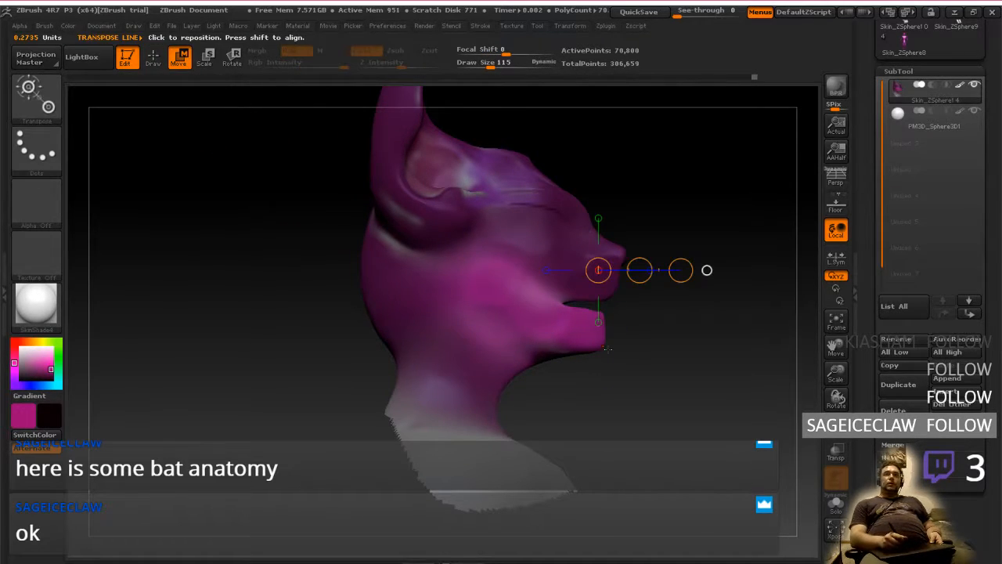
pyautogui.moveTo(584, 346); pyautogui.dragTo(584, 459)
pyautogui.moveTo(584, 385); pyautogui.dragTo(586, 429)
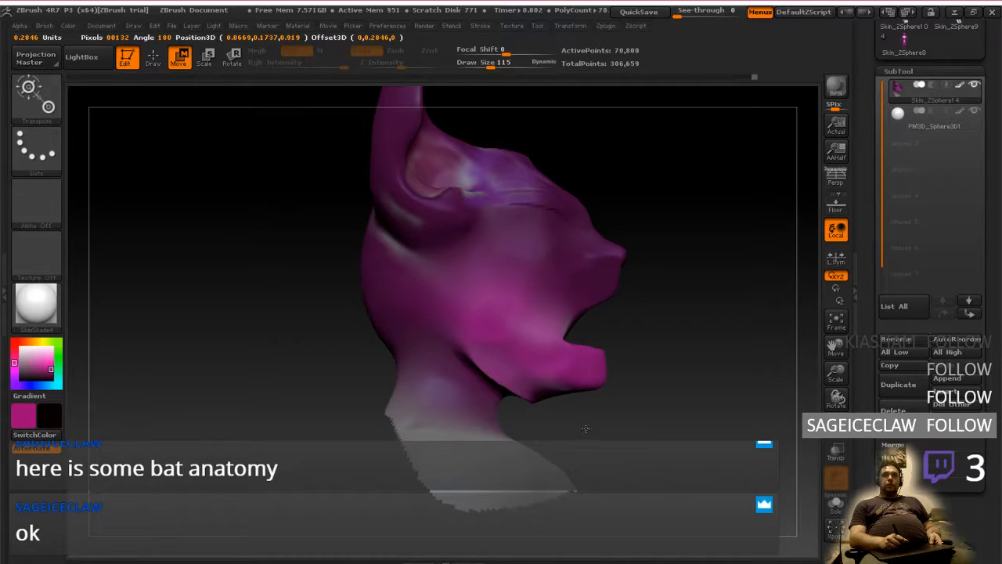
pyautogui.moveTo(658, 426); pyautogui.dragTo(484, 449)
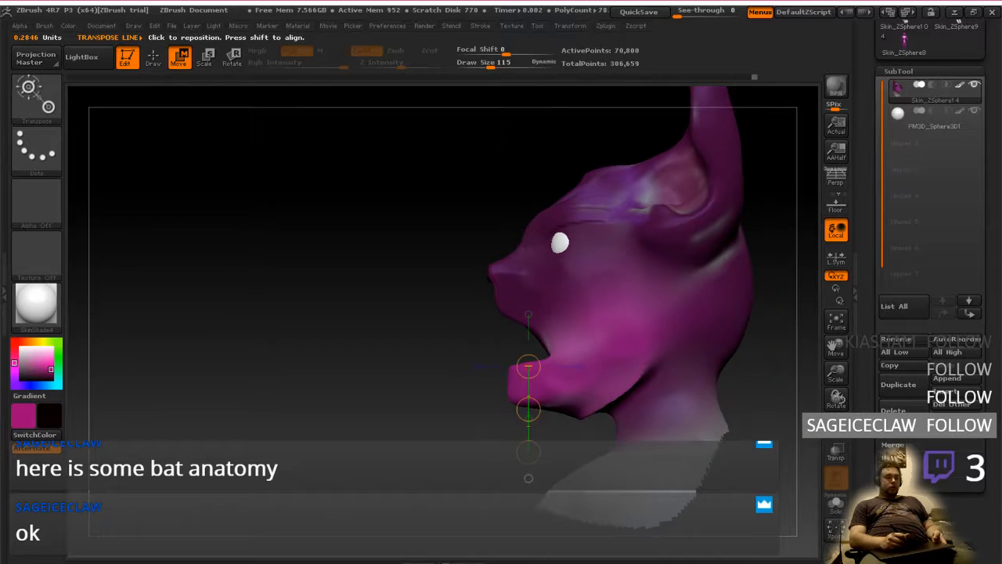
# Examine the skull diagram in Firefox and the red side-view jaw outline in Photoshop, and return to ZBrush
pyautogui.press('ctrl+super+Left')
pyautogui.press('ctrl+super+Left')
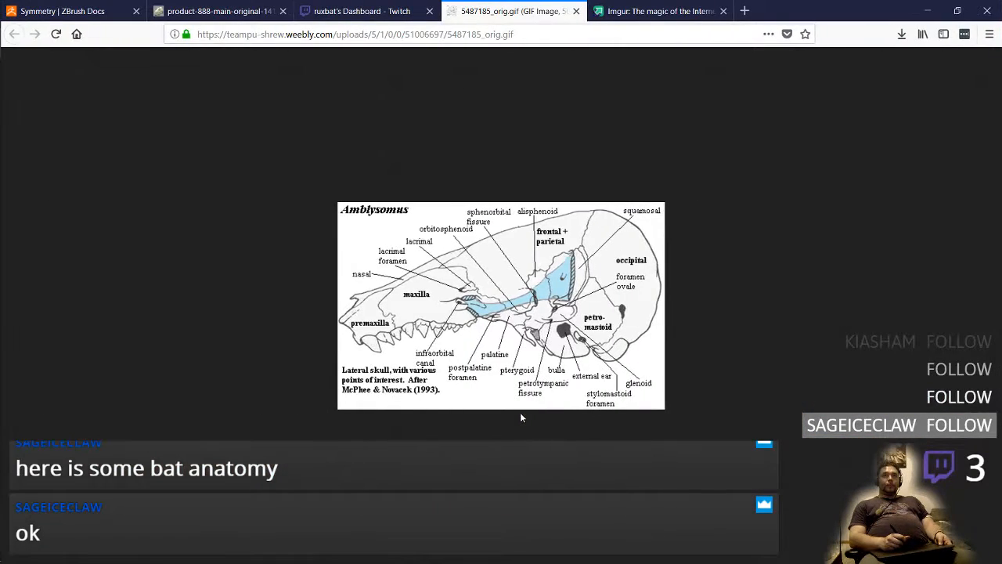
pyautogui.moveTo(1, 214)
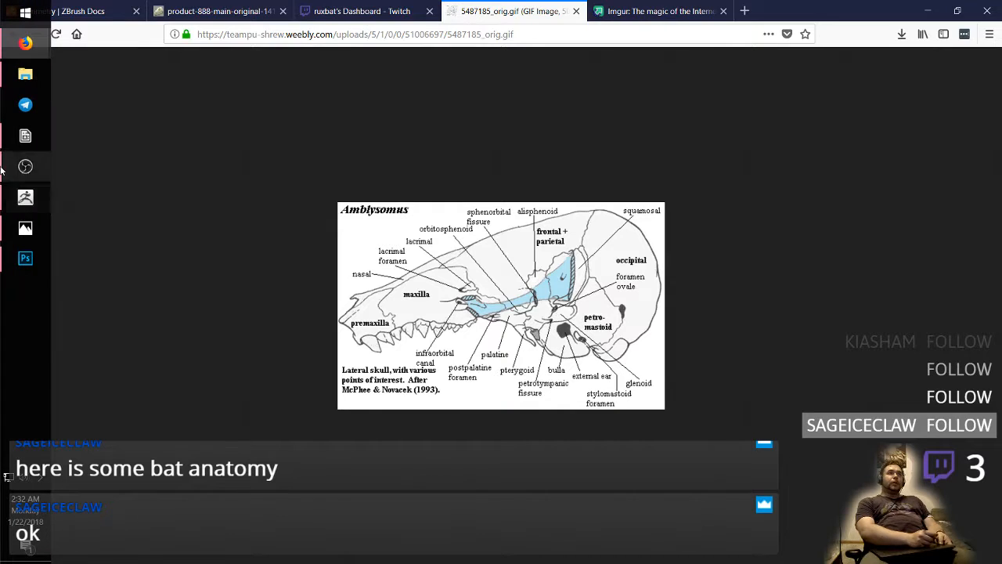
pyautogui.click(16, 264)
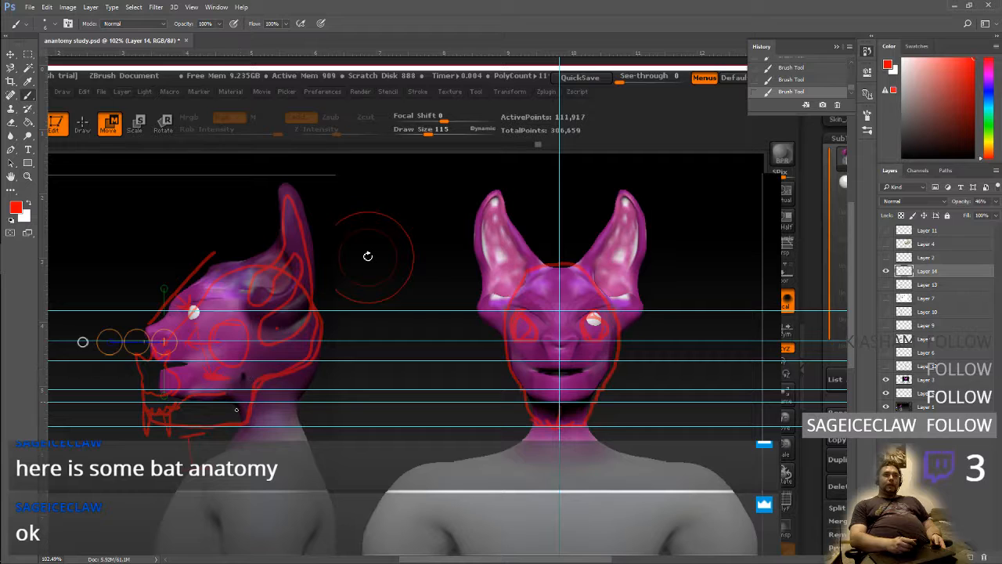
pyautogui.hotkey('shift', 'Tab')
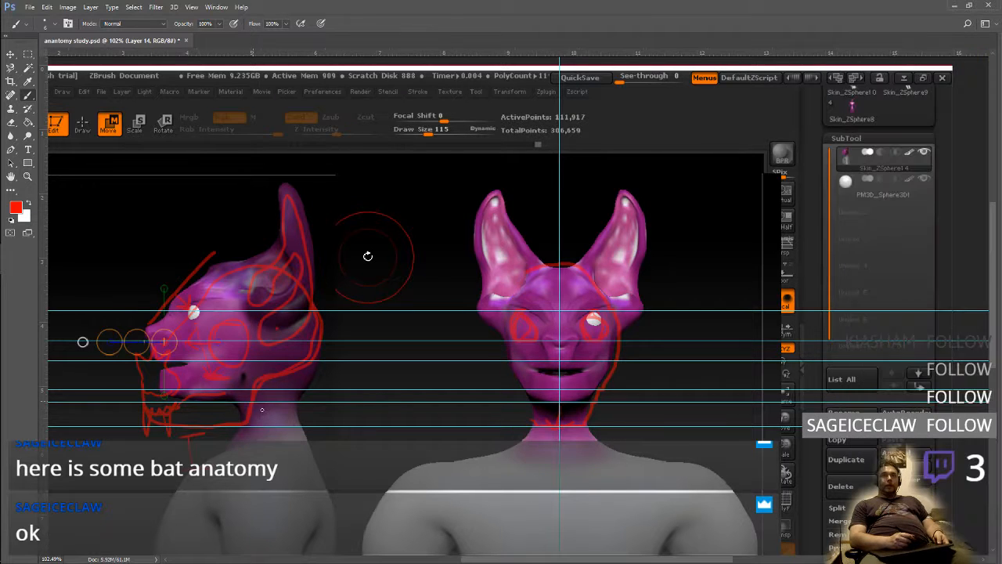
pyautogui.hotkey('shift', 'Tab')
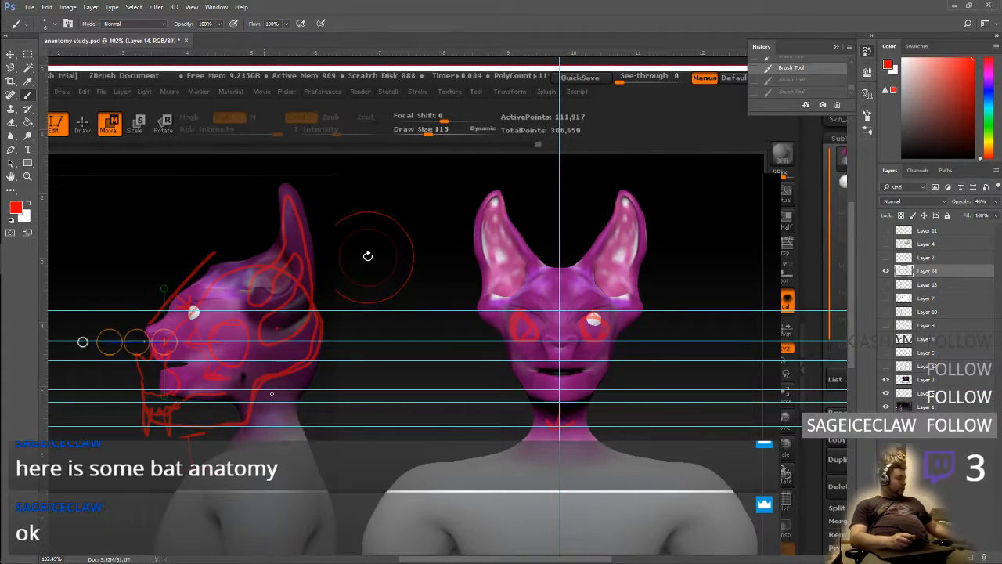
pyautogui.hotkey('alt', 'Tab')
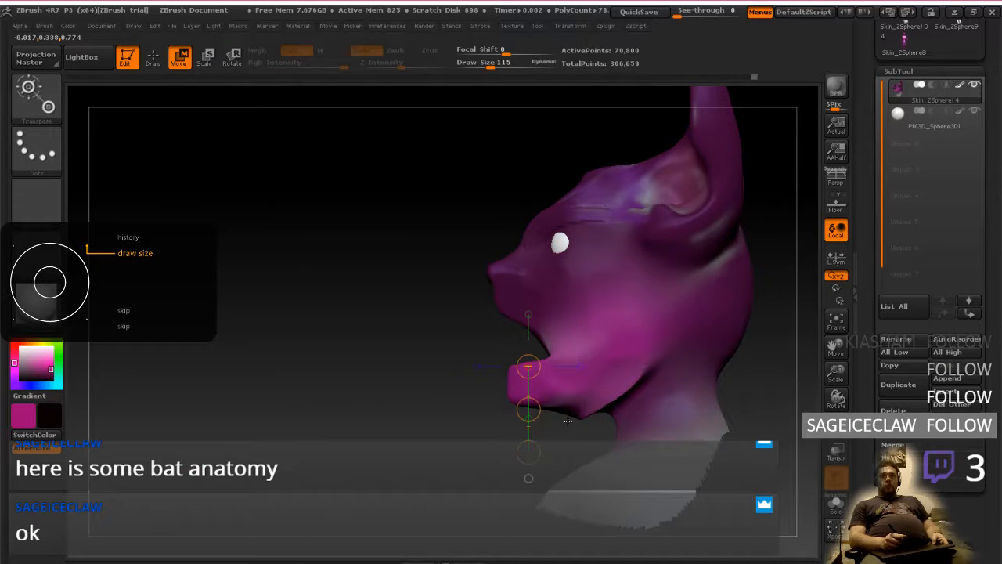
# Compare the side profile before and after the jaw move by undoing and redoing it
pyautogui.press(']')
pyautogui.press(']')
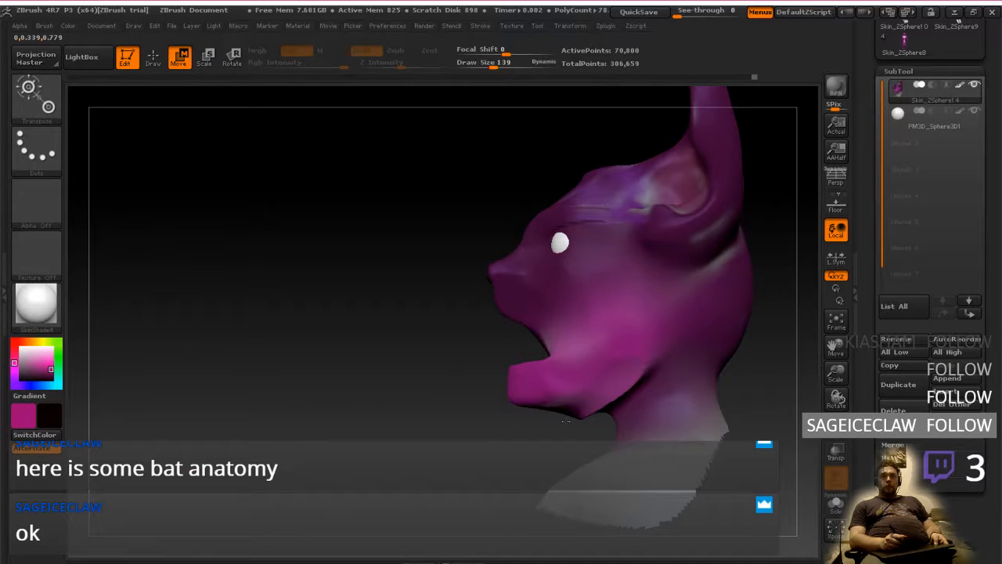
pyautogui.hotkey('ctrl', 'z')
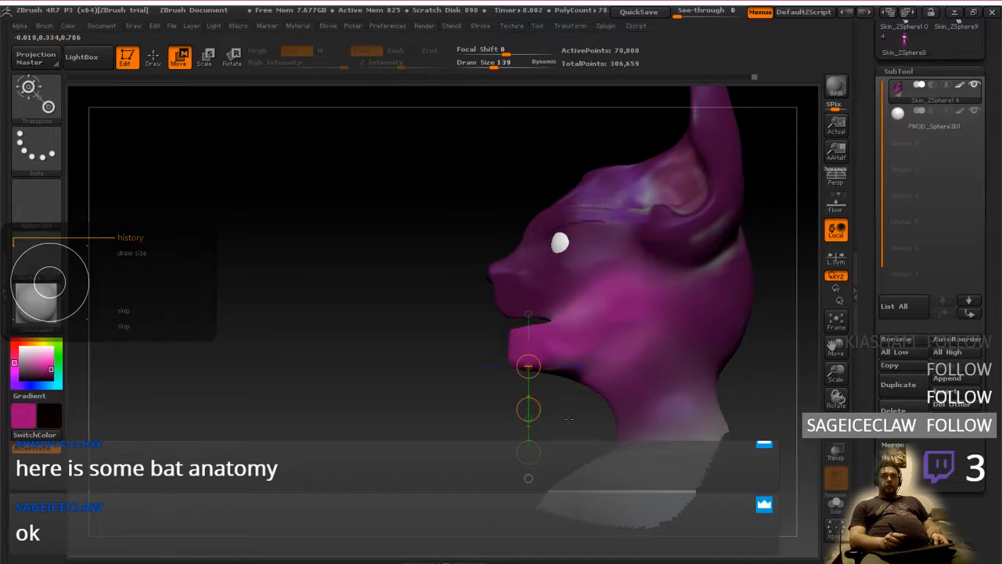
pyautogui.hotkey('ctrl', 'shift', 'z')
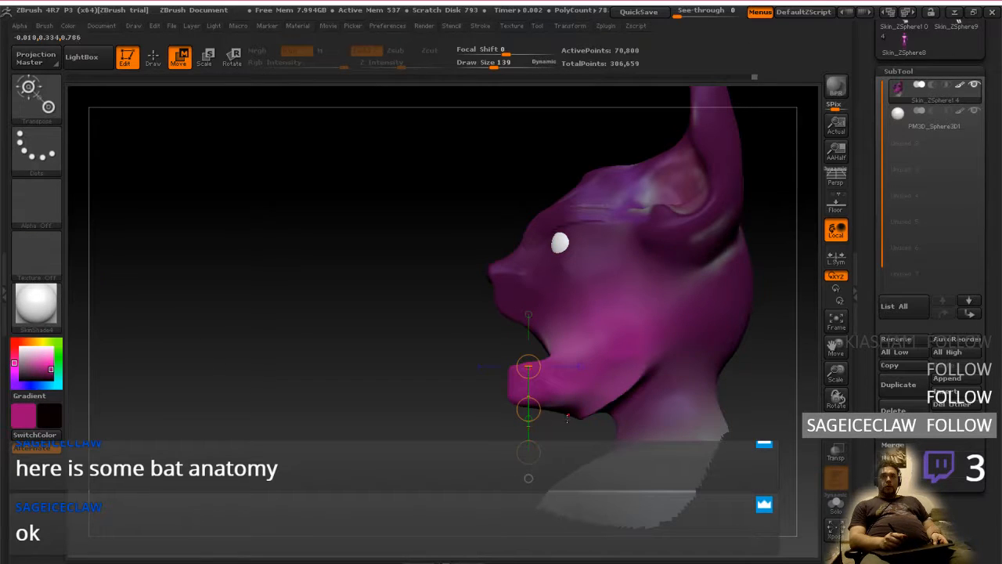
pyautogui.hotkey('ctrl', 'z')
pyautogui.hotkey('ctrl', 'shift', 'z')
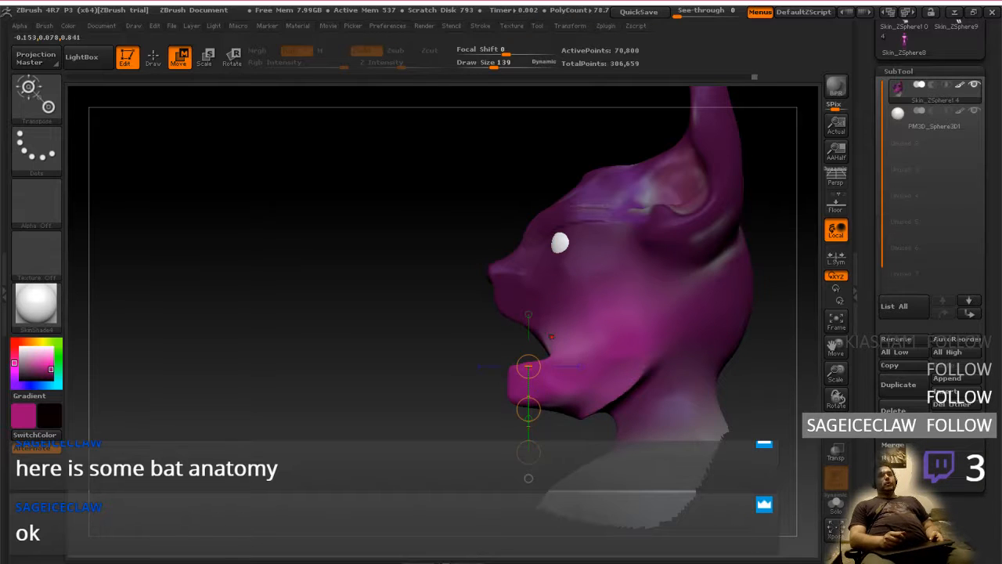
# Clear the mask from the head and return to Draw mode
pyautogui.moveTo(597, 430)
pyautogui.mouseDown()
pyautogui.moveTo(649, 446)
pyautogui.moveTo(604, 435)
pyautogui.moveTo(673, 470)
pyautogui.moveTo(598, 414)
pyautogui.mouseUp()
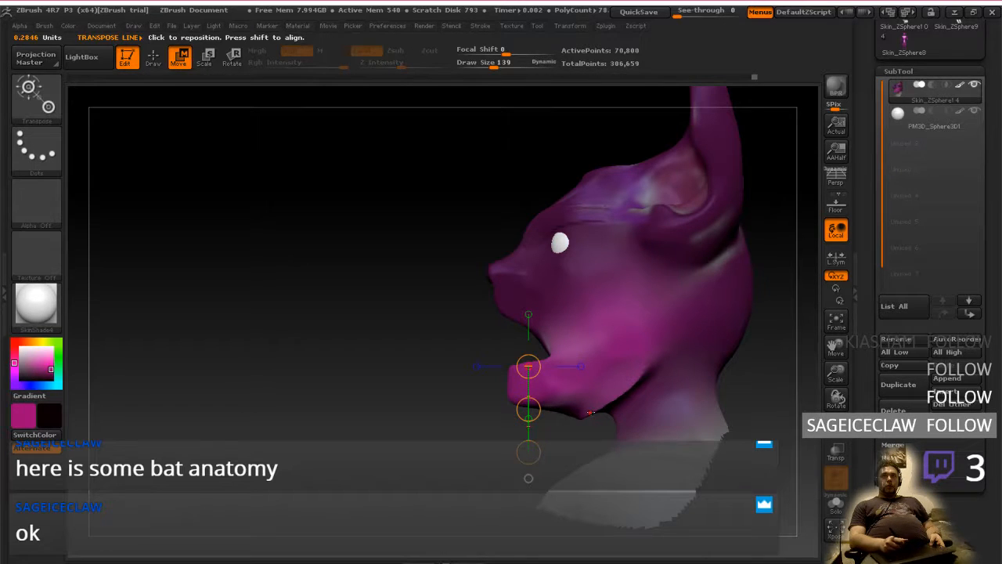
pyautogui.moveTo(590, 412)
pyautogui.mouseDown()
pyautogui.moveTo(565, 433)
pyautogui.moveTo(578, 417)
pyautogui.mouseUp()
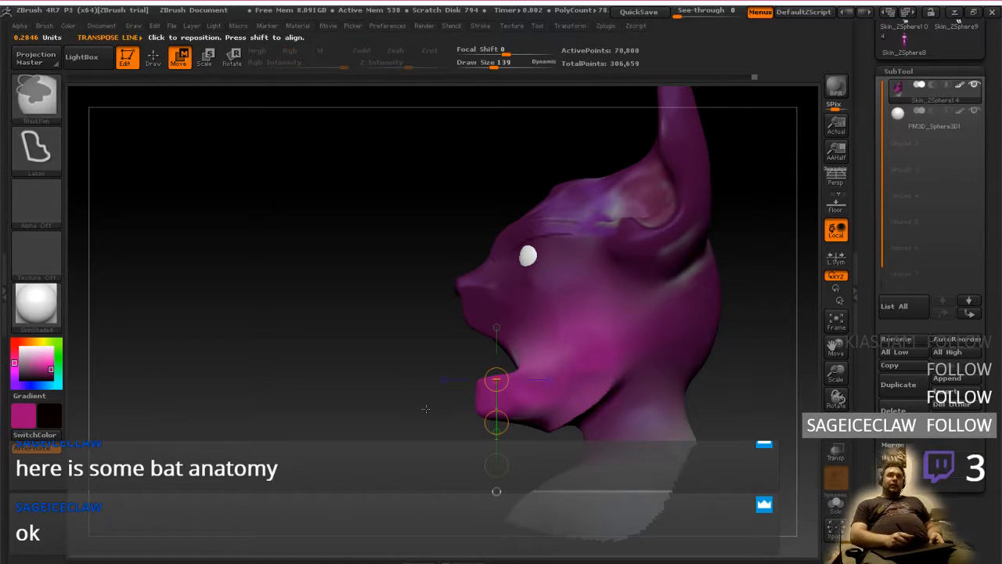
pyautogui.keyDown('ctrl'); pyautogui.click(449, 431); pyautogui.keyUp('ctrl')
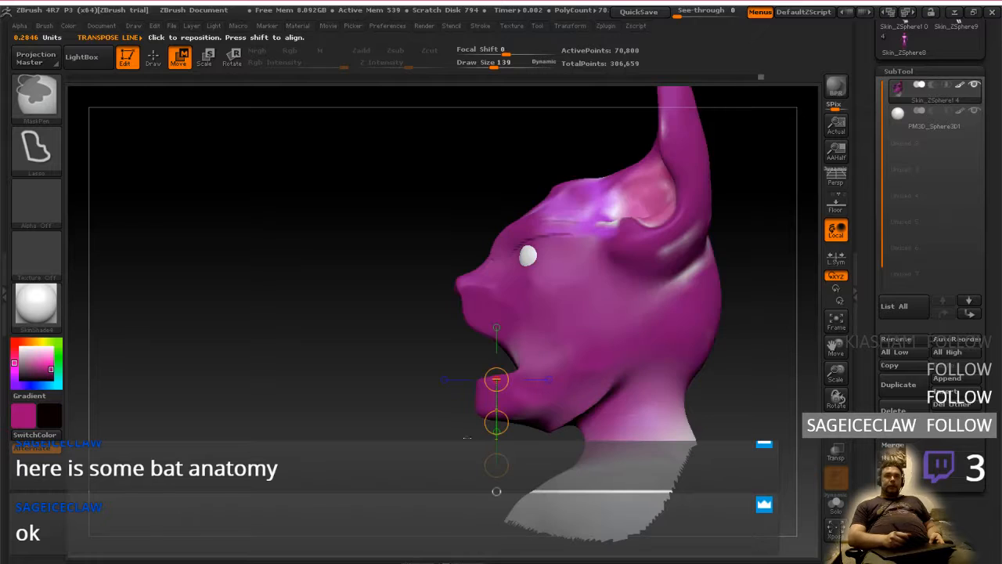
pyautogui.click(154, 57)
# Reduce the draw size to 67 and flatten and smooth the crease between the lowered jaw and the neck
pyautogui.moveTo(618, 429)
pyautogui.mouseDown(button='right')
pyautogui.moveTo(602, 395)
pyautogui.moveTo(613, 458)
pyautogui.moveTo(614, 425)
pyautogui.mouseUp(button='right')
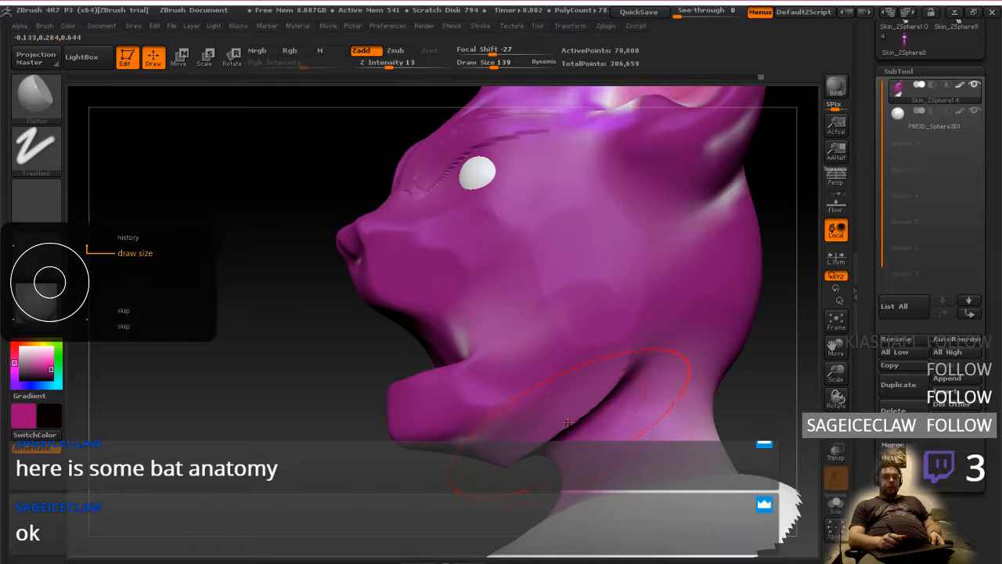
pyautogui.press('[')
pyautogui.press('[')
pyautogui.press('[')
pyautogui.press('[')
pyautogui.press('[')
pyautogui.press('[')
pyautogui.press('[')
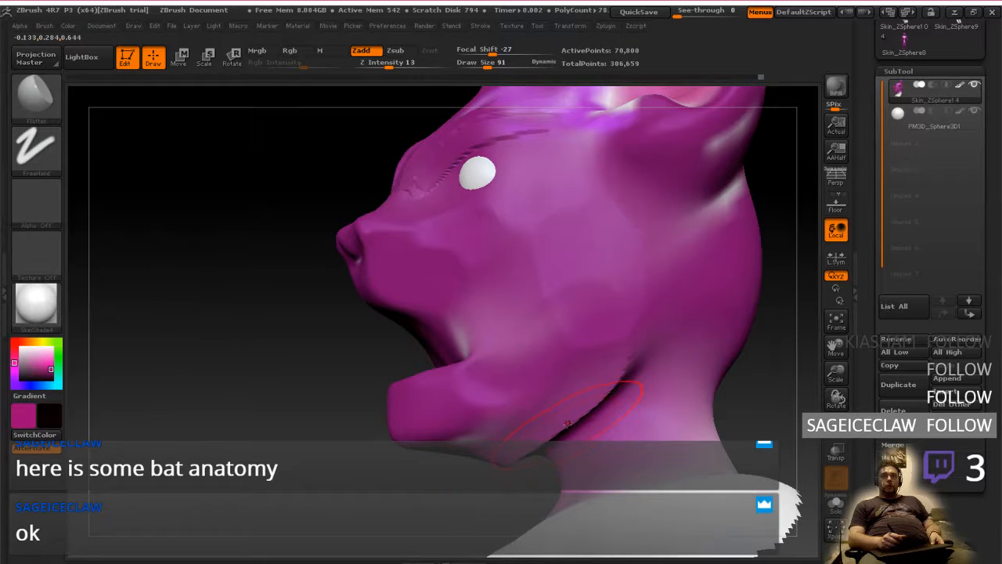
pyautogui.keyDown('shift'); pyautogui.moveTo(576, 419); pyautogui.dragTo(595, 405); pyautogui.keyUp('shift')
pyautogui.moveTo(572, 407); pyautogui.dragTo(626, 348, button='right')
pyautogui.keyDown('shift'); pyautogui.moveTo(505, 468); pyautogui.dragTo(481, 471); pyautogui.keyUp('shift')
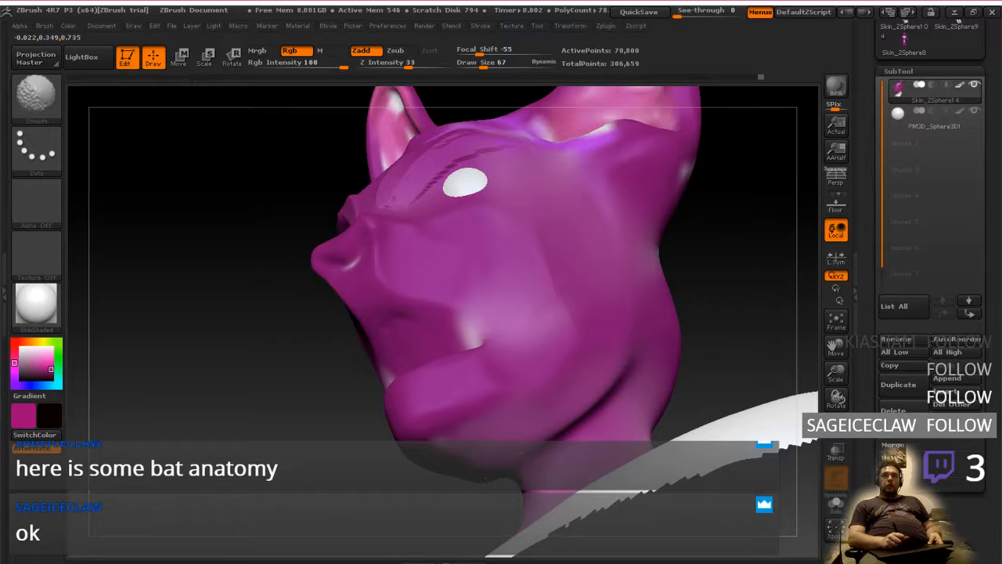
pyautogui.moveTo(575, 337)
pyautogui.mouseDown(button='right')
pyautogui.moveTo(599, 395)
pyautogui.moveTo(609, 358)
pyautogui.mouseUp(button='right')
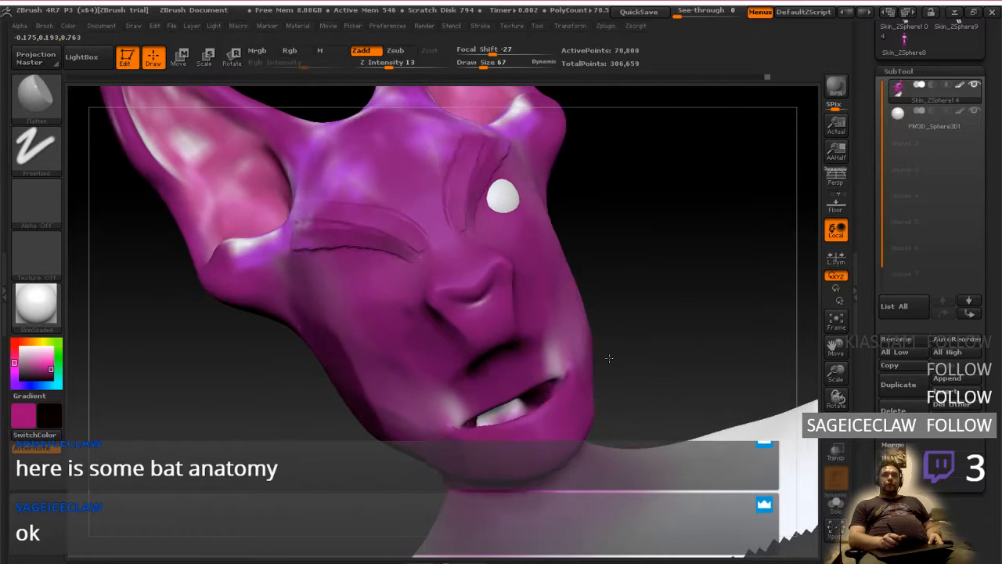
# Set the Flatten brush's focal shift to -28 for working on the jaw in side profile
pyautogui.moveTo(505, 407); pyautogui.dragTo(513, 431, button='right')
pyautogui.press('space')
pyautogui.click(497, 381)
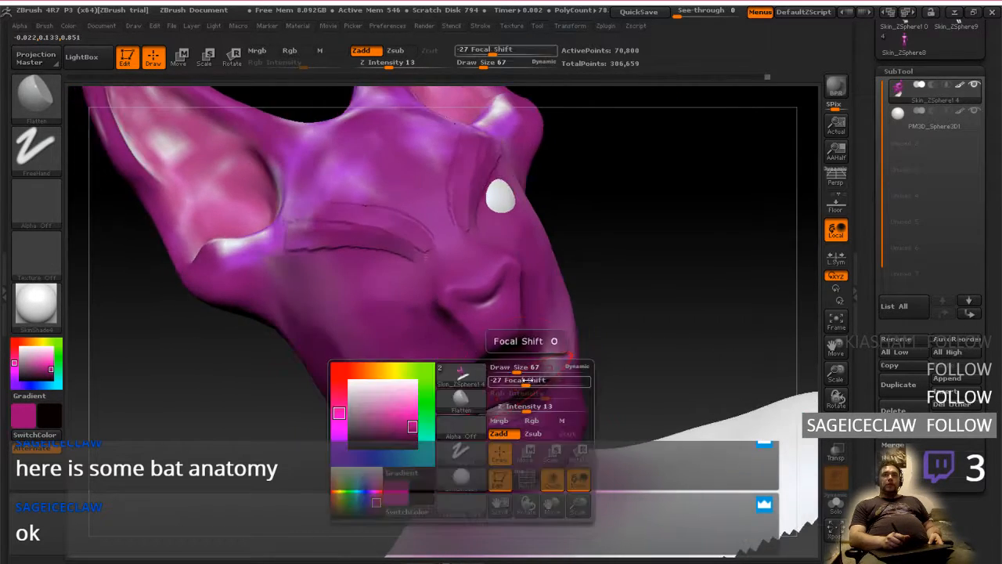
pyautogui.click(491, 53)
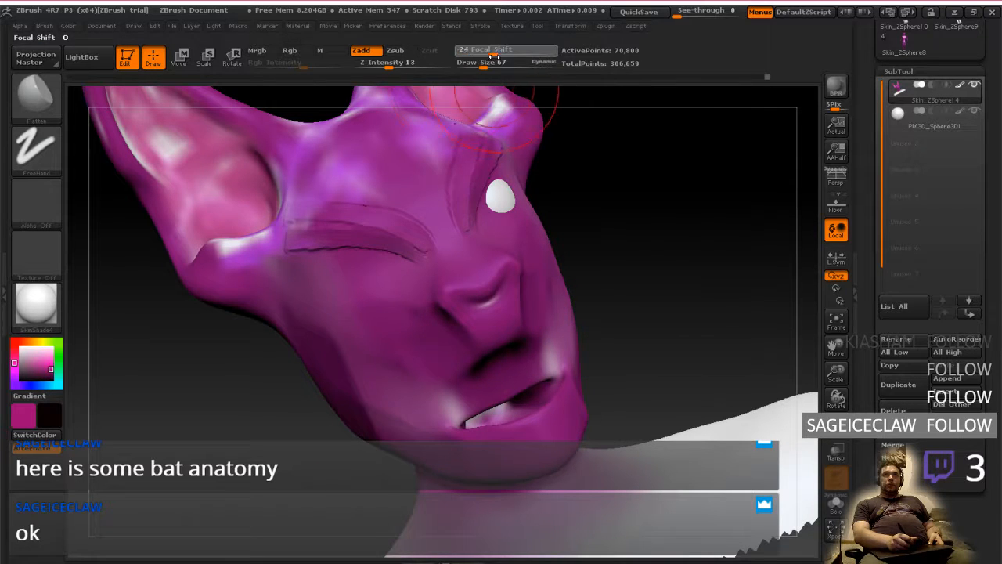
pyautogui.moveTo(666, 321); pyautogui.dragTo(595, 356, button='right')
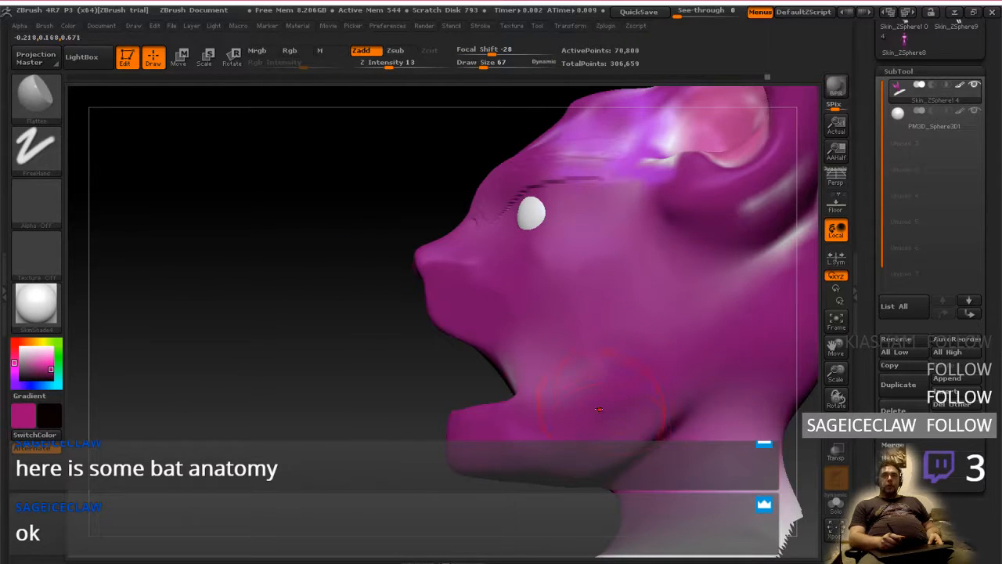
# Flatten and smooth the jaw corner and the crease where the jaw meets the neck
pyautogui.moveTo(601, 457)
pyautogui.mouseDown(button='right')
pyautogui.moveTo(628, 458)
pyautogui.moveTo(596, 450)
pyautogui.moveTo(631, 385)
pyautogui.moveTo(668, 388)
pyautogui.moveTo(662, 376)
pyautogui.moveTo(662, 398)
pyautogui.moveTo(643, 378)
pyautogui.mouseUp(button='right')
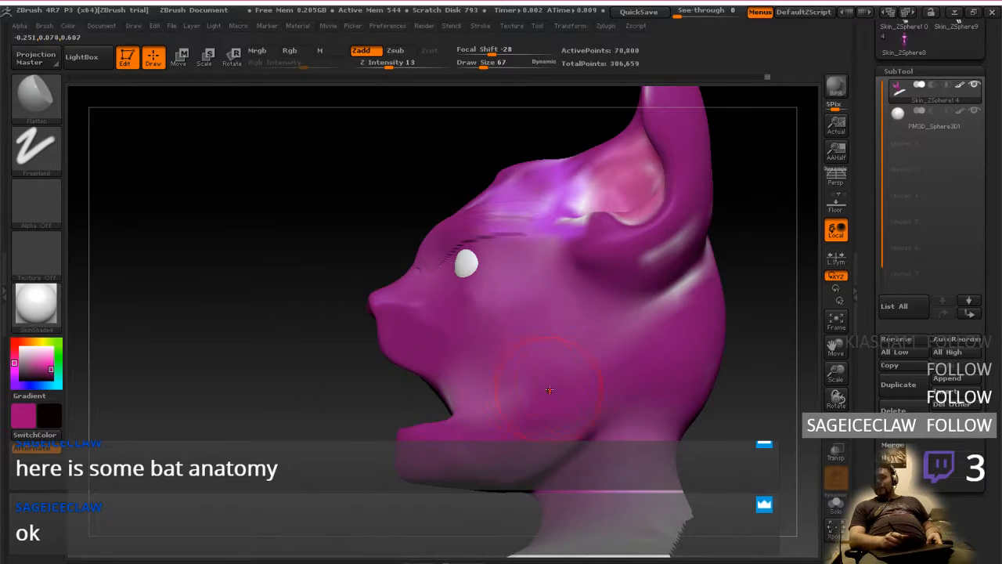
pyautogui.moveTo(580, 377); pyautogui.dragTo(513, 377, button='right')
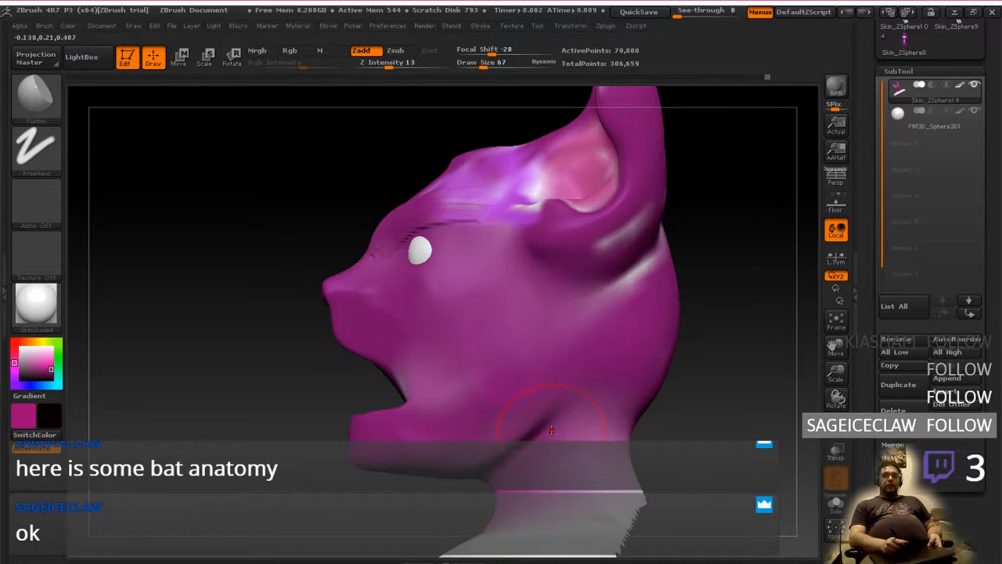
pyautogui.moveTo(552, 430); pyautogui.dragTo(553, 412, button='right')
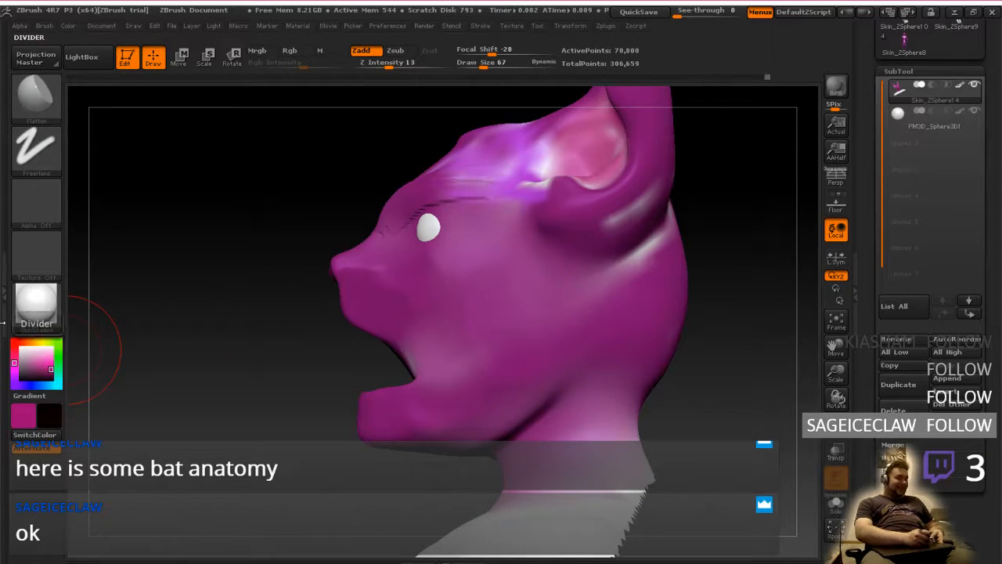
pyautogui.press('super')
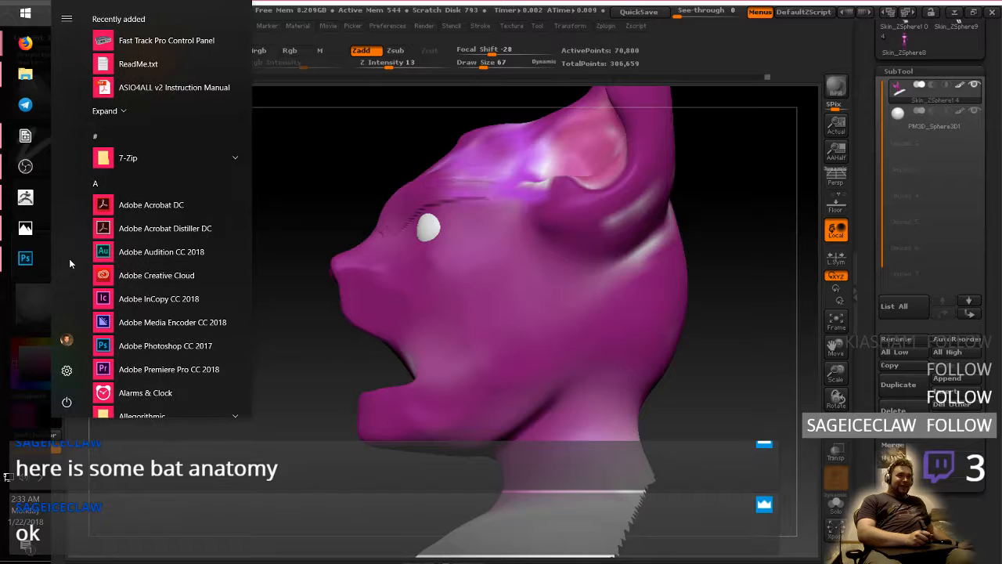
pyautogui.click(269, 287)
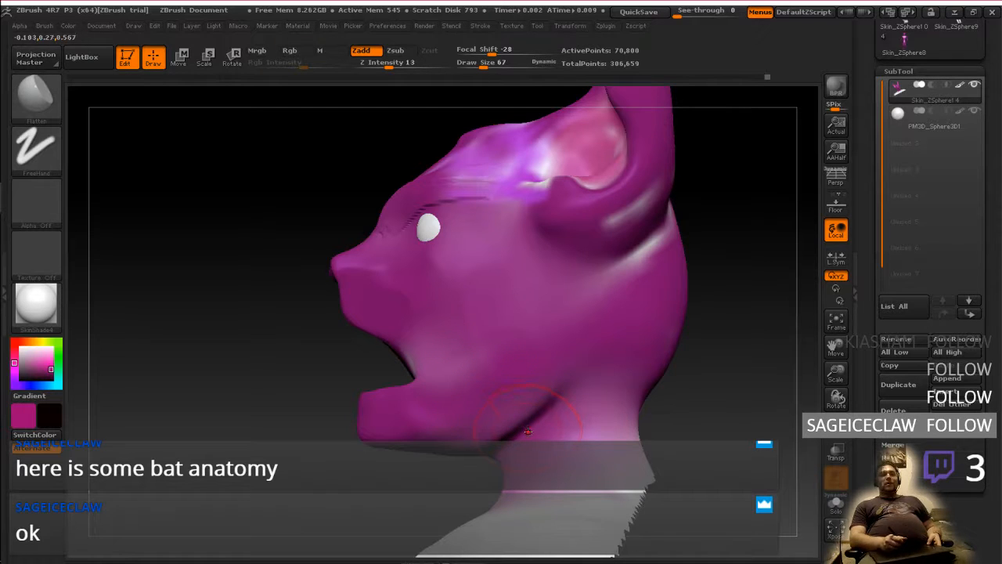
pyautogui.moveTo(548, 417)
pyautogui.mouseDown(button='right')
pyautogui.moveTo(619, 410)
pyautogui.moveTo(556, 410)
pyautogui.moveTo(569, 409)
pyautogui.moveTo(561, 418)
pyautogui.moveTo(562, 407)
pyautogui.moveTo(578, 410)
pyautogui.moveTo(595, 423)
pyautogui.moveTo(592, 435)
pyautogui.moveTo(537, 412)
pyautogui.mouseUp(button='right')
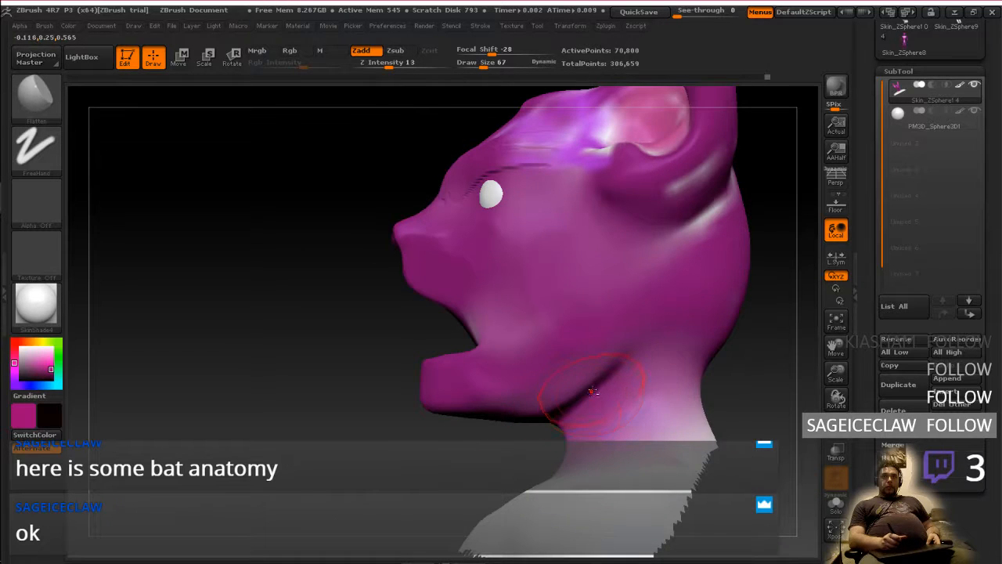
pyautogui.moveTo(593, 392); pyautogui.dragTo(558, 406, button='right')
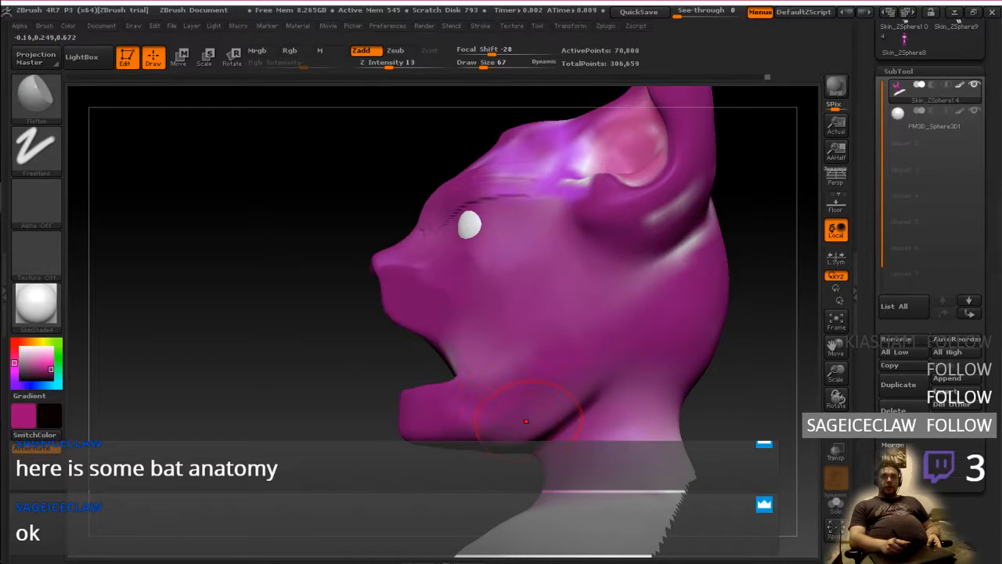
# Examine the skull diagram in Firefox and the red side-view head outline in Photoshop, and return to ZBrush
pyautogui.press('ctrl+super+Left')
pyautogui.press('ctrl+super+Left')
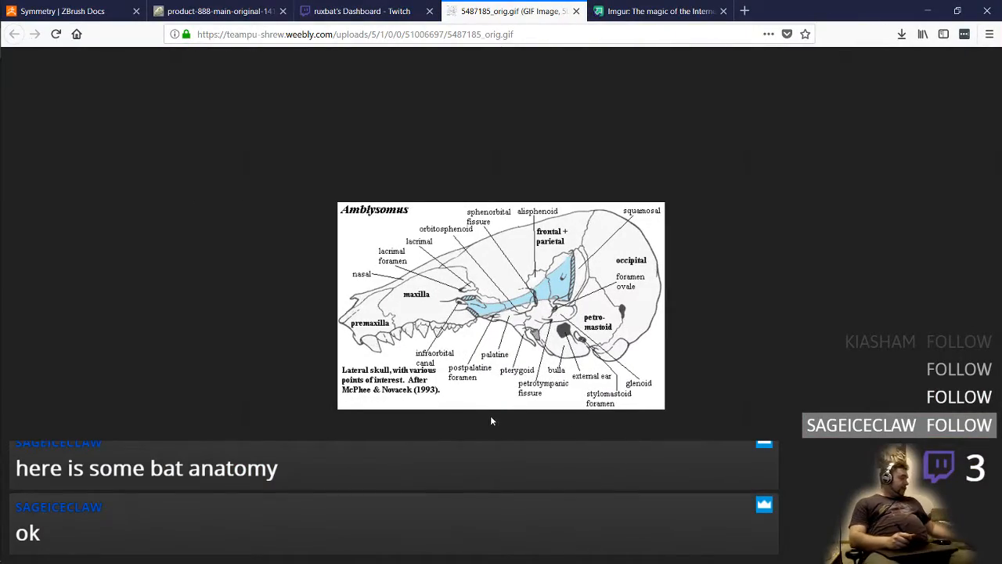
pyautogui.press('super+Tab')
pyautogui.click(551, 532)
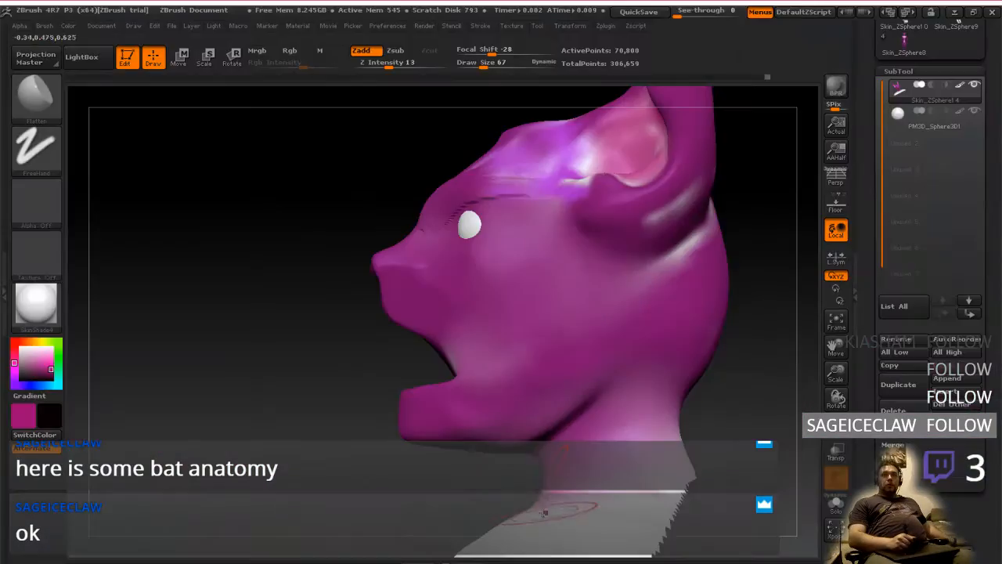
pyautogui.press('super+Tab')
pyautogui.click(555, 325)
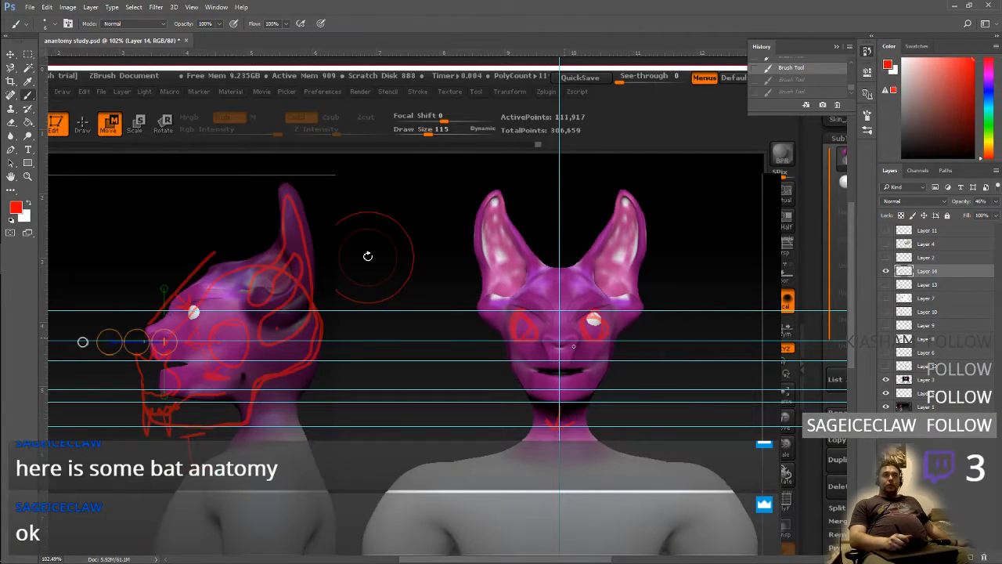
pyautogui.press('super+Tab')
pyautogui.click(610, 332)
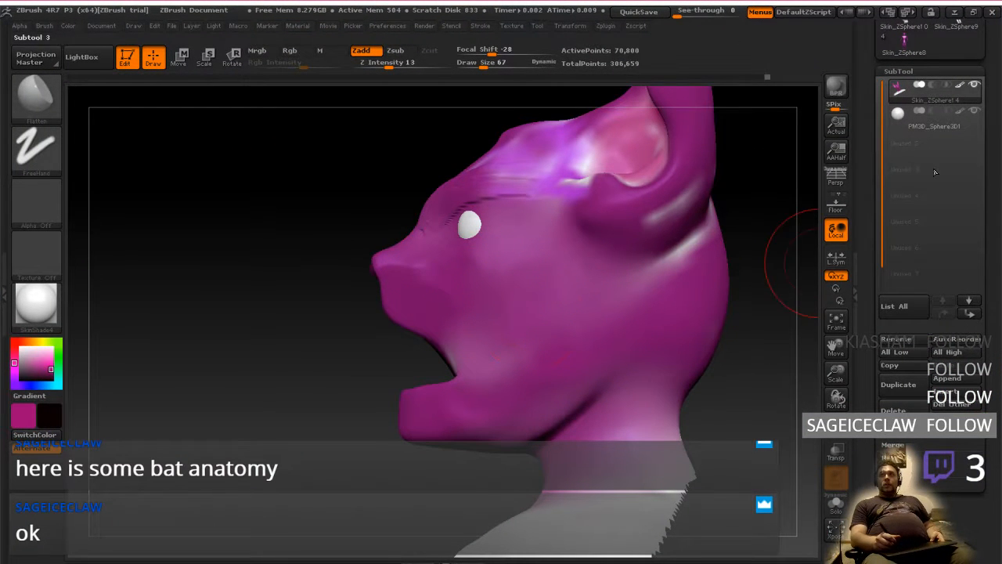
# Hide the eye sphere subtool and lasso-mask the upper profile from the nose tip to the forehead
pyautogui.click(975, 114)
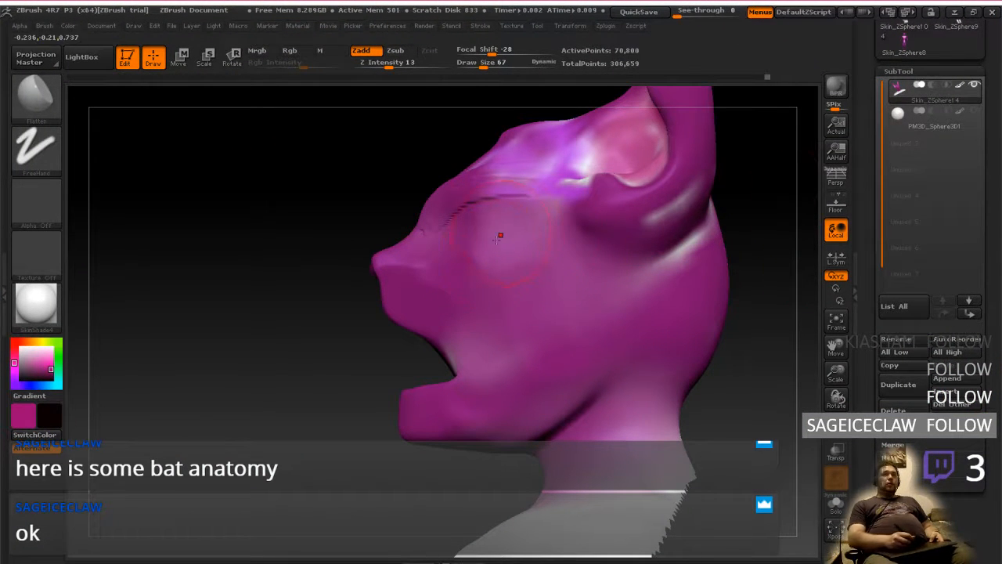
pyautogui.press('ctrl')
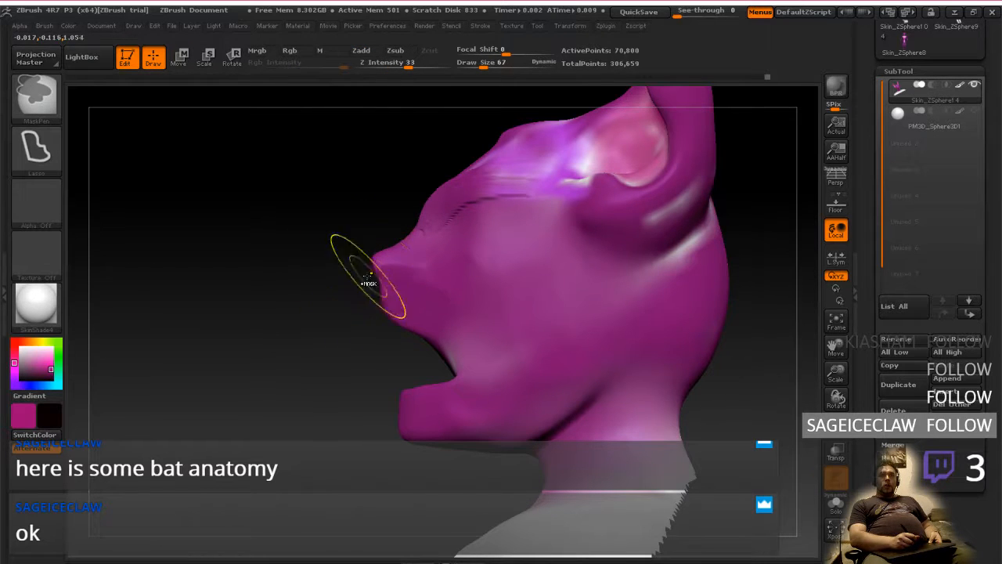
pyautogui.keyDown('ctrl'); pyautogui.moveTo(368, 286); pyautogui.dragTo(368, 104); pyautogui.keyUp('ctrl')
pyautogui.keyDown('ctrl'); pyautogui.moveTo(436, 106); pyautogui.dragTo(431, 117); pyautogui.keyUp('ctrl')
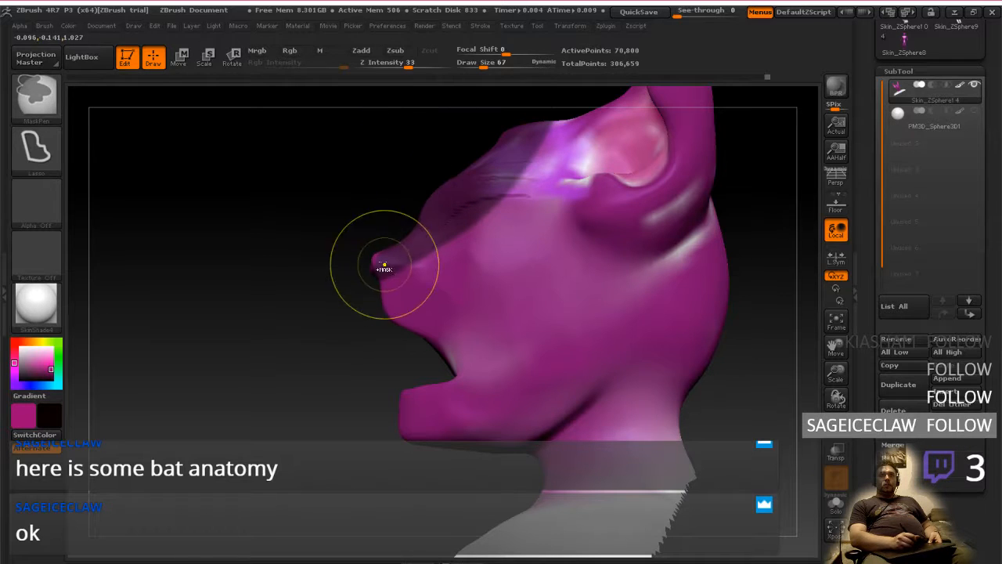
# Invert the mask so only the snout bridge and forehead stay editable, and blur its edge
pyautogui.moveTo(324, 258); pyautogui.dragTo(414, 224)
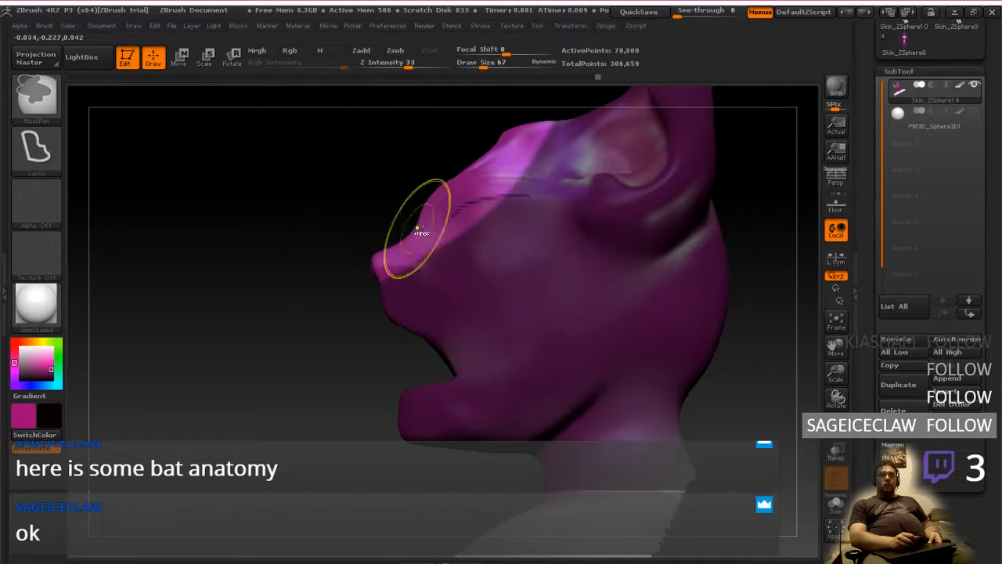
pyautogui.keyDown('ctrl'); pyautogui.click(432, 220); pyautogui.keyUp('ctrl')
pyautogui.keyDown('ctrl'); pyautogui.click(435, 220); pyautogui.keyUp('ctrl')
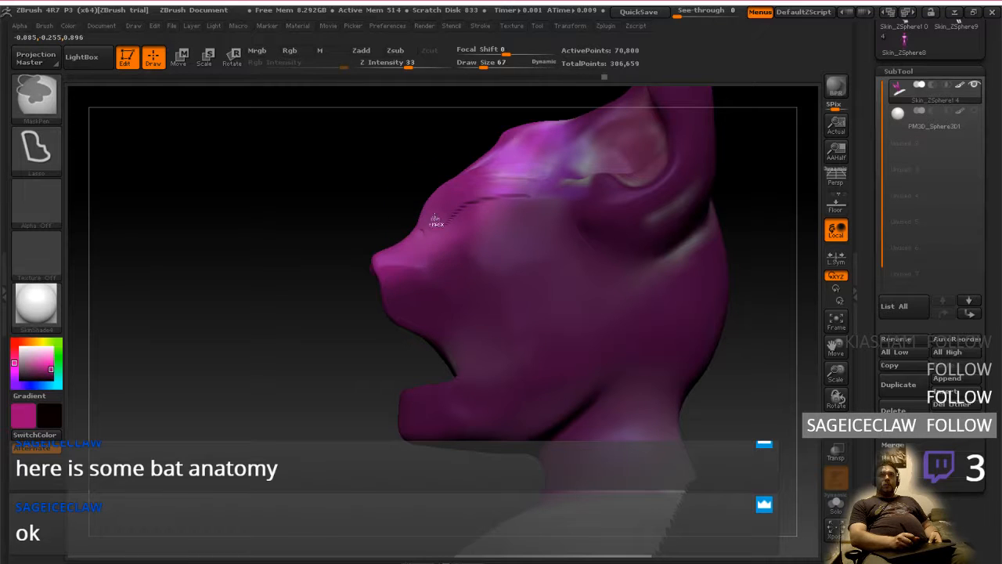
pyautogui.keyDown('ctrl'); pyautogui.click(436, 221); pyautogui.keyUp('ctrl')
pyautogui.moveTo(384, 222); pyautogui.dragTo(378, 189)
# Try to rotate the snout bridge and forehead about the brow with a transpose line, comparing with the Photoshop study
pyautogui.click(234, 65)
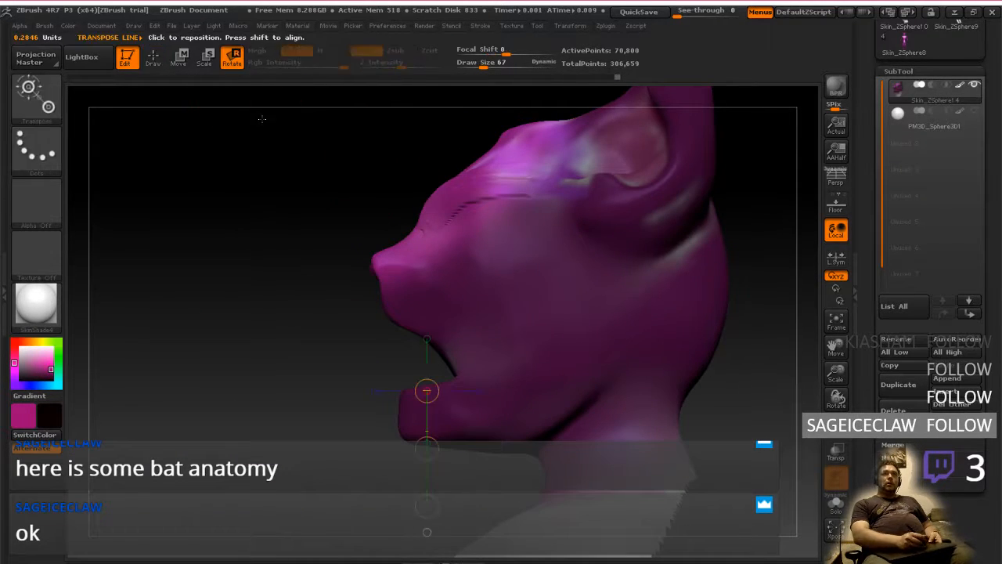
pyautogui.keyDown('alt'); pyautogui.moveTo(507, 273); pyautogui.dragTo(510, 334, button='right'); pyautogui.keyUp('alt')
pyautogui.click(537, 210)
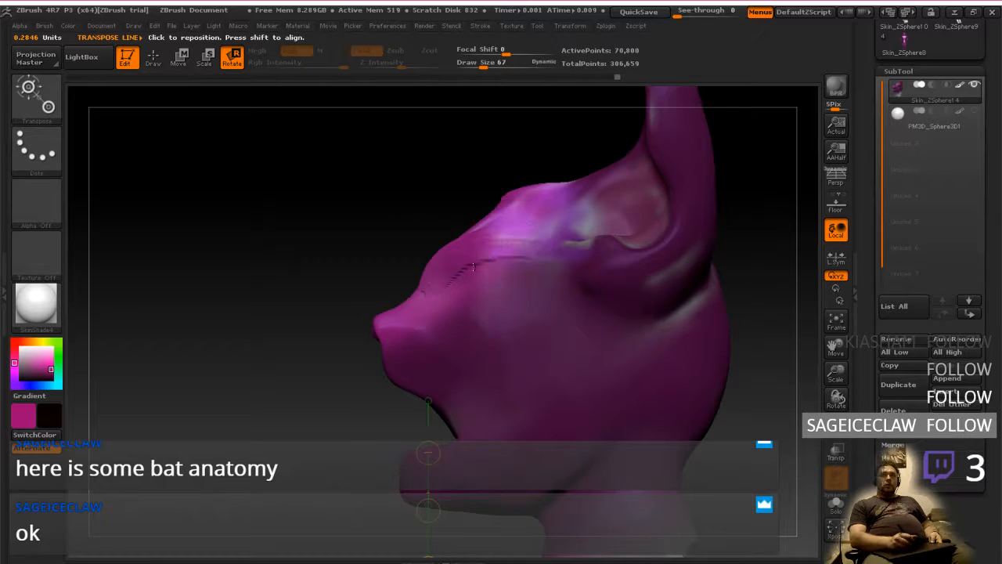
pyautogui.moveTo(459, 274)
pyautogui.mouseDown()
pyautogui.moveTo(334, 224)
pyautogui.moveTo(358, 173)
pyautogui.moveTo(384, 172)
pyautogui.moveTo(334, 179)
pyautogui.mouseUp()
pyautogui.moveTo(434, 303)
pyautogui.keyDown('shift'); pyautogui.mouseDown()
pyautogui.moveTo(324, 193)
pyautogui.moveTo(356, 188)
pyautogui.moveTo(383, 204)
pyautogui.moveTo(316, 246)
pyautogui.moveTo(361, 236)
pyautogui.moveTo(329, 233)
pyautogui.moveTo(321, 236)
pyautogui.moveTo(354, 239)
pyautogui.mouseUp(); pyautogui.keyUp('shift')
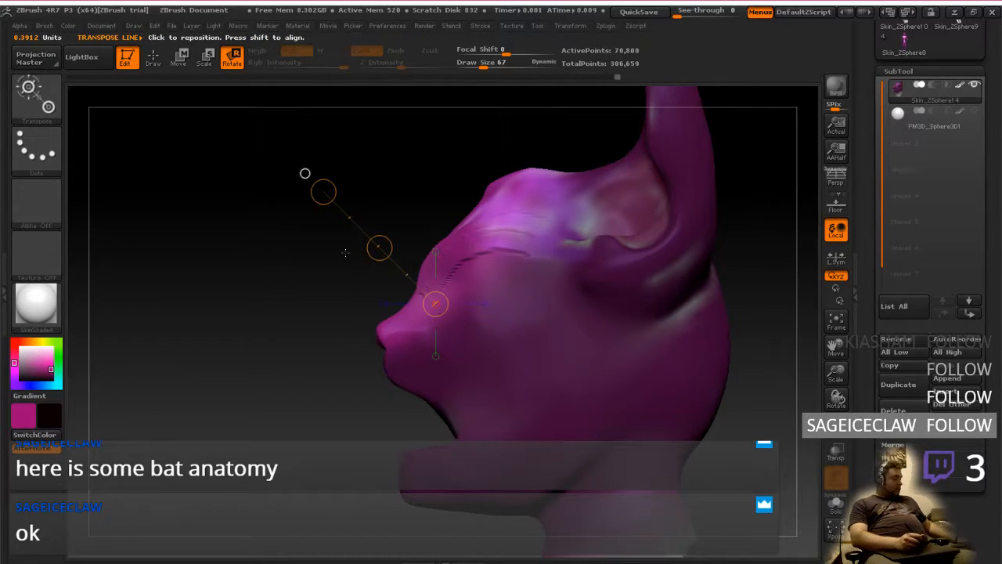
pyautogui.hotkey('alt', 'Tab')
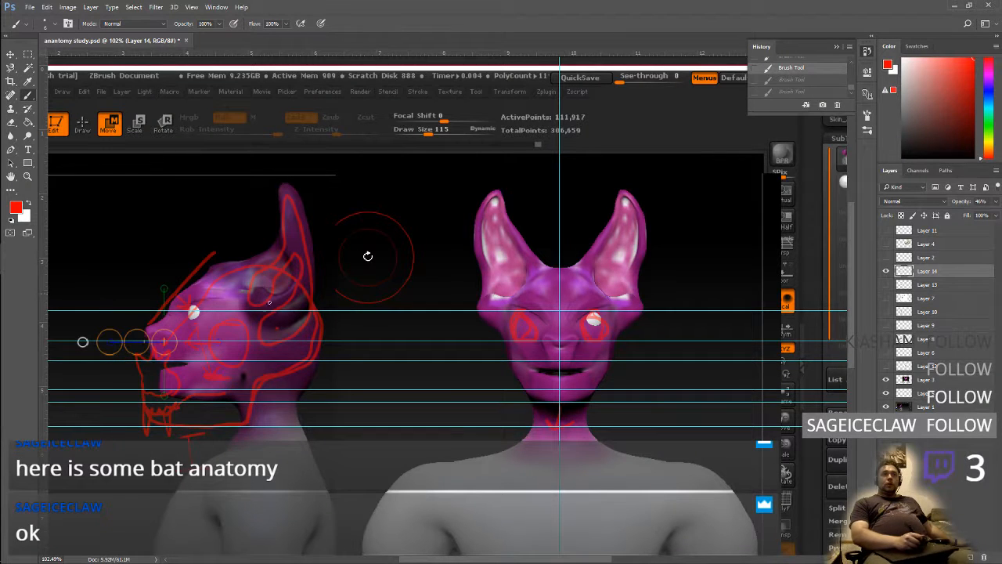
pyautogui.hotkey('alt', 'Tab')
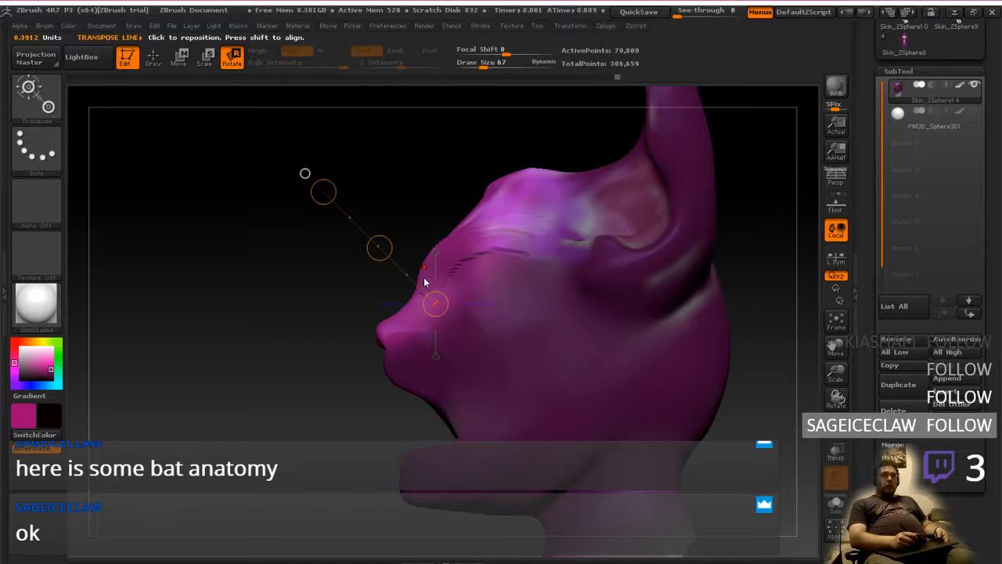
# Try a transpose move on the snout bridge and forehead, compare before and after, and undo the reshaping
pyautogui.click(185, 62)
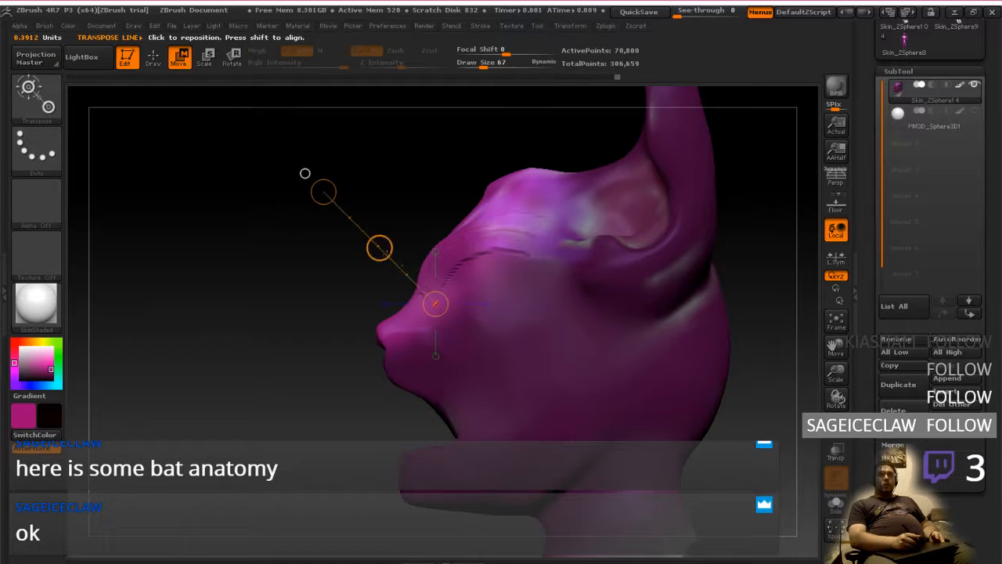
pyautogui.moveTo(380, 249)
pyautogui.mouseDown()
pyautogui.moveTo(409, 267)
pyautogui.moveTo(387, 264)
pyautogui.moveTo(406, 268)
pyautogui.moveTo(382, 256)
pyautogui.moveTo(385, 243)
pyautogui.moveTo(434, 242)
pyautogui.moveTo(387, 214)
pyautogui.mouseUp()
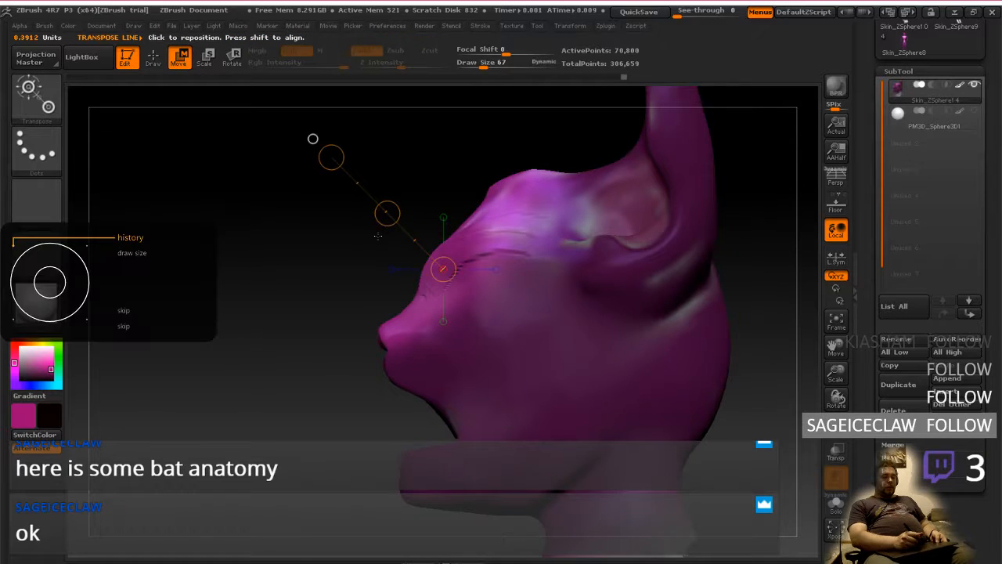
pyautogui.hotkey('ctrl', 'z')
pyautogui.hotkey('ctrl', 'z')
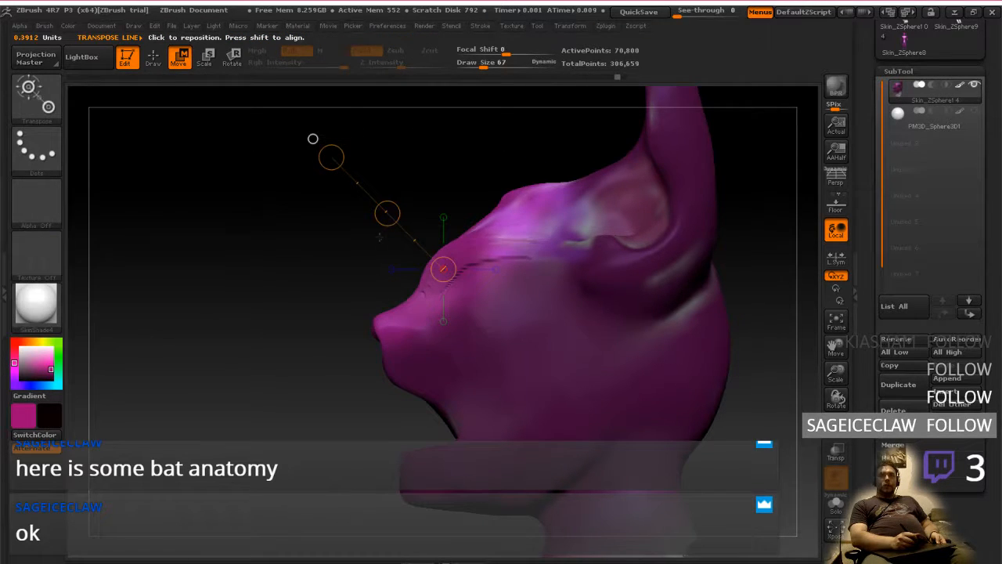
pyautogui.hotkey('ctrl', 'shift', 'z')
pyautogui.hotkey('ctrl', 'shift', 'z')
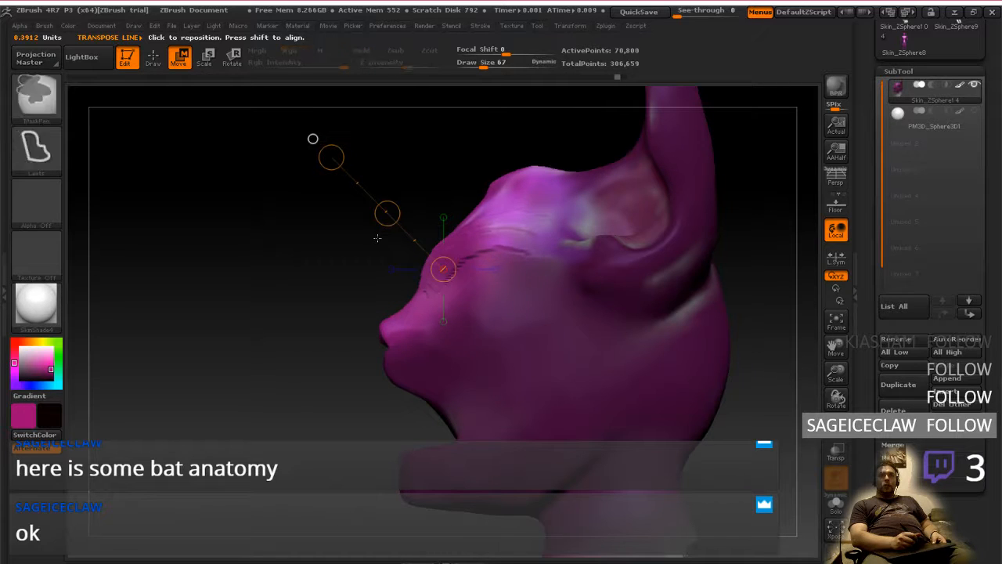
pyautogui.hotkey('ctrl', 'z')
pyautogui.hotkey('ctrl', 'shift', 'z')
pyautogui.hotkey('ctrl', 'z')
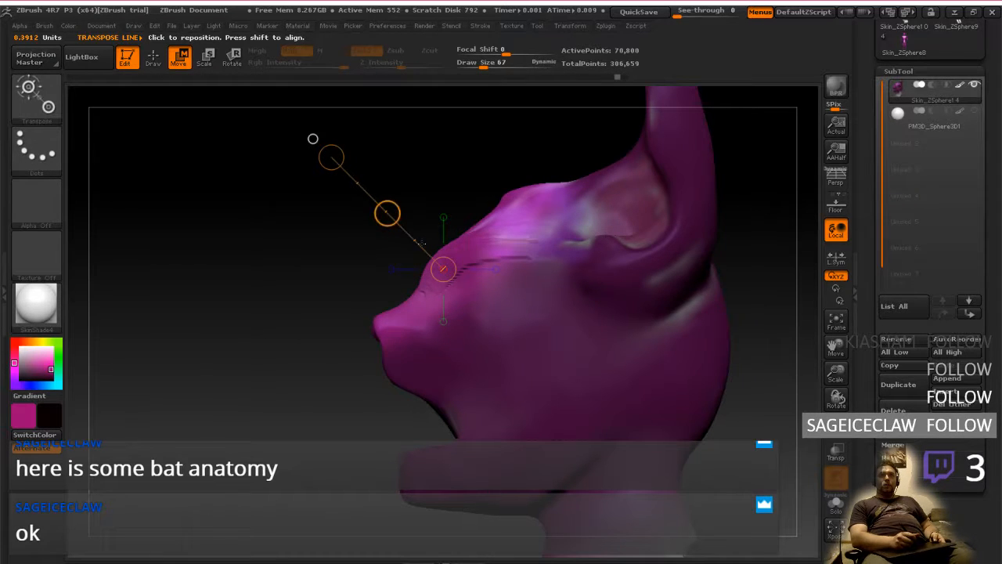
# Move the unmasked snout bridge and forehead down and back, and check the profile against the Photoshop study
pyautogui.moveTo(387, 214)
pyautogui.mouseDown()
pyautogui.moveTo(412, 251)
pyautogui.moveTo(394, 232)
pyautogui.mouseUp()
pyautogui.moveTo(313, 139)
pyautogui.mouseDown()
pyautogui.moveTo(467, 139)
pyautogui.moveTo(356, 137)
pyautogui.moveTo(340, 149)
pyautogui.moveTo(334, 137)
pyautogui.moveTo(312, 139)
pyautogui.mouseUp()
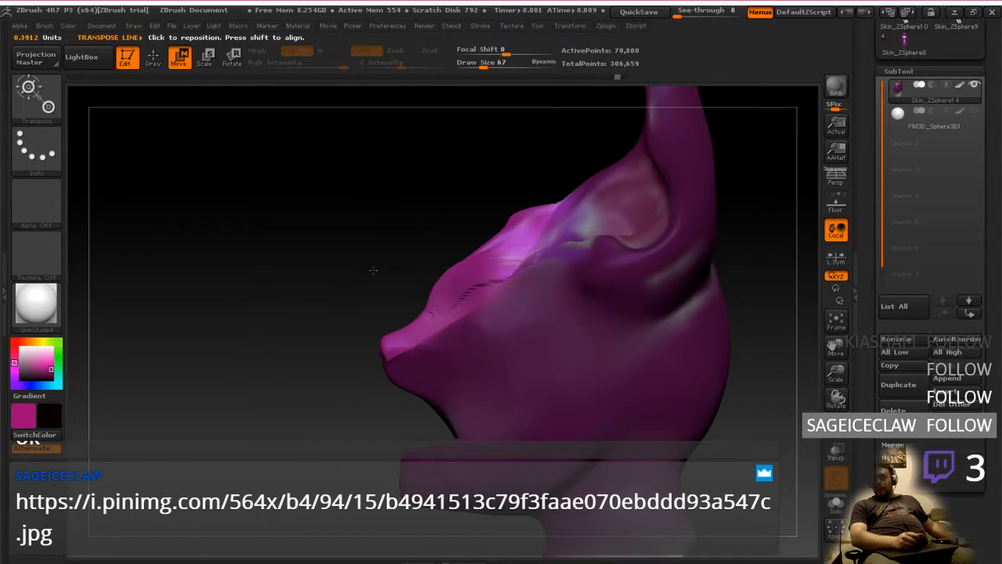
pyautogui.hotkey('alt', 'Tab')
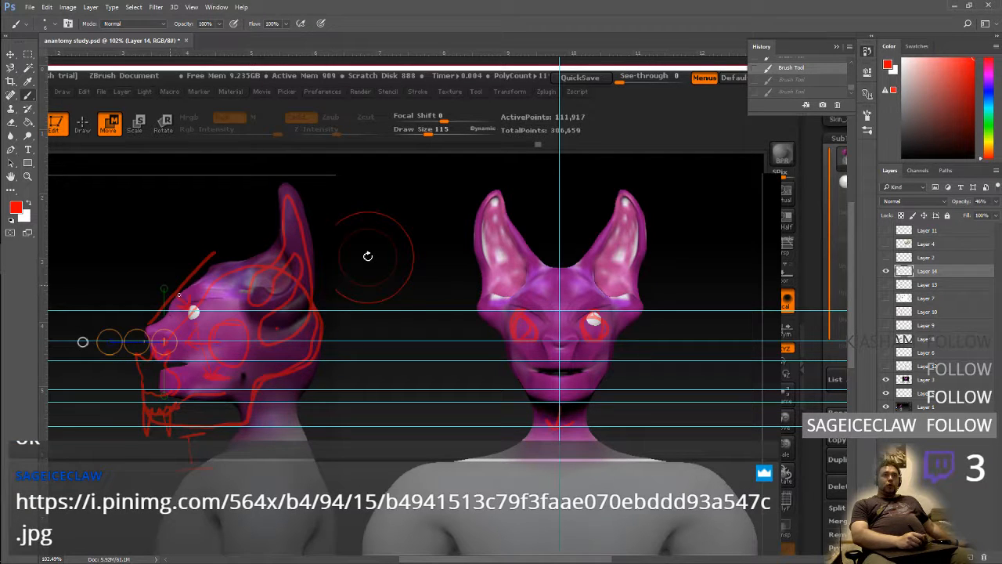
pyautogui.hotkey('alt', 'Tab')
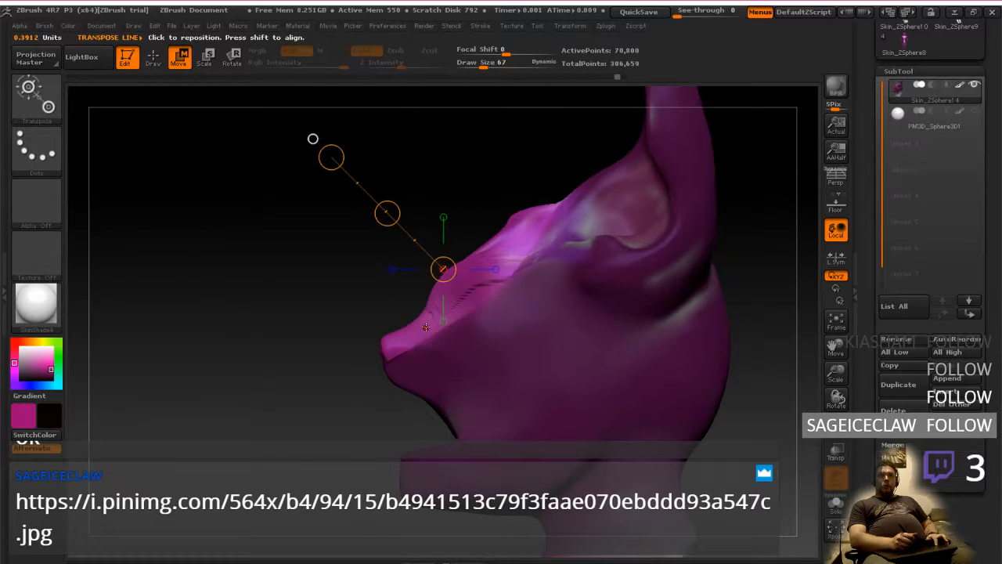
# Compare the profile before and after the forehead move by undoing and redoing it, keeping the moved shape
pyautogui.hotkey('ctrl', 'z')
pyautogui.hotkey('ctrl', 'shift', 'z')
pyautogui.hotkey('ctrl', 'z')
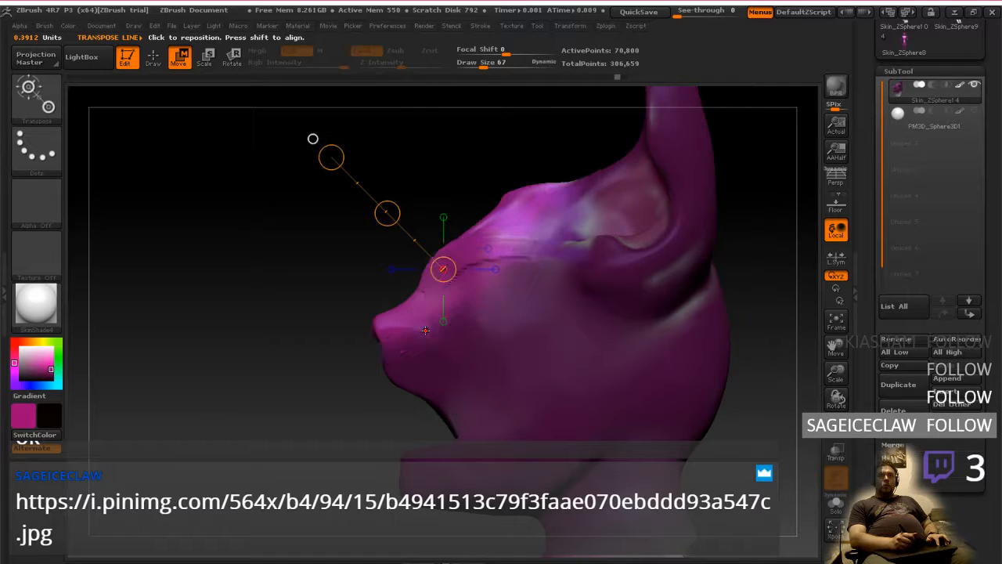
pyautogui.hotkey('ctrl', 'shift', 'z')
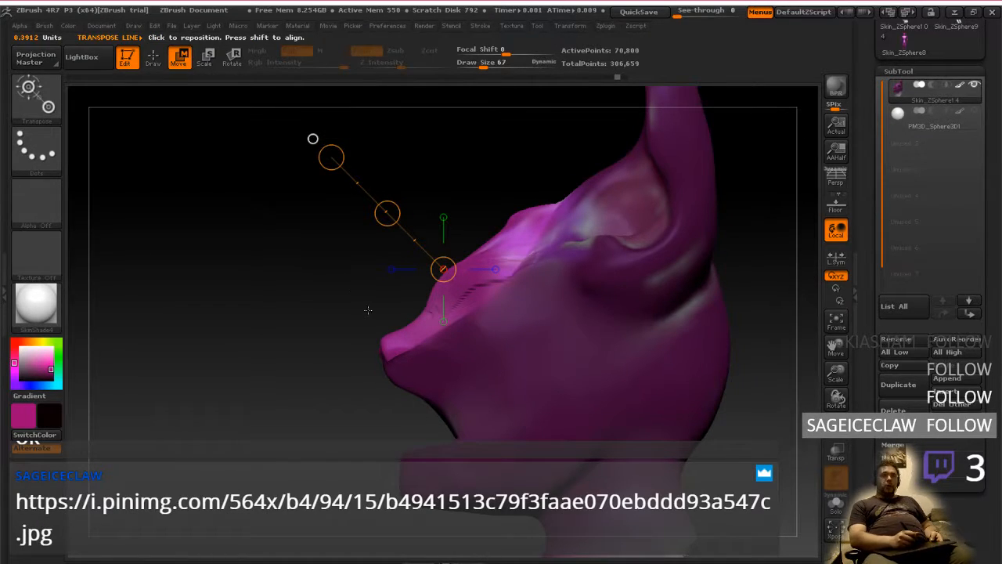
pyautogui.moveTo(368, 310); pyautogui.dragTo(436, 313)
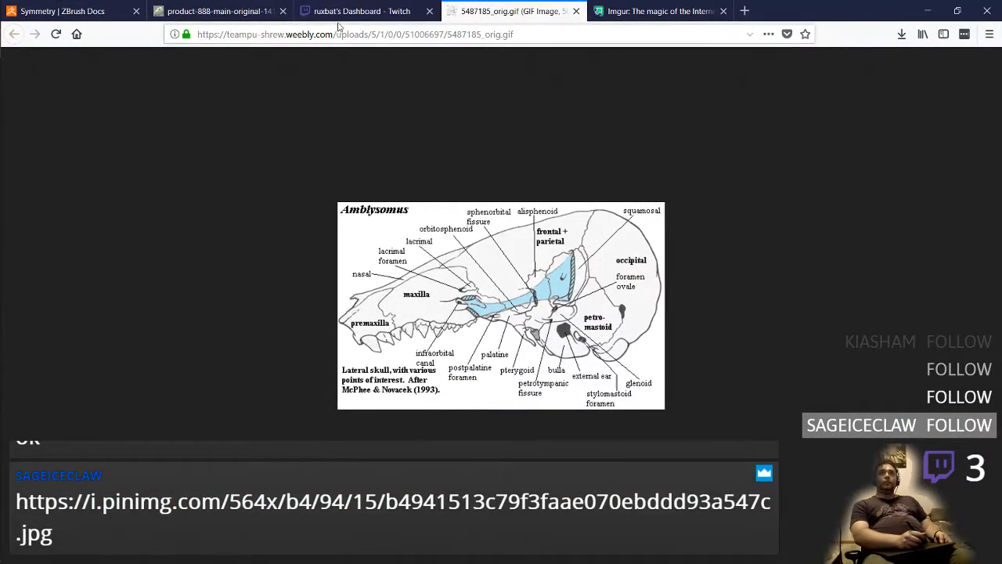
# Open the bat head and skull illustration linked in the stream chat, study it, and return to ZBrush
pyautogui.click(348, 9)
pyautogui.click(704, 444)
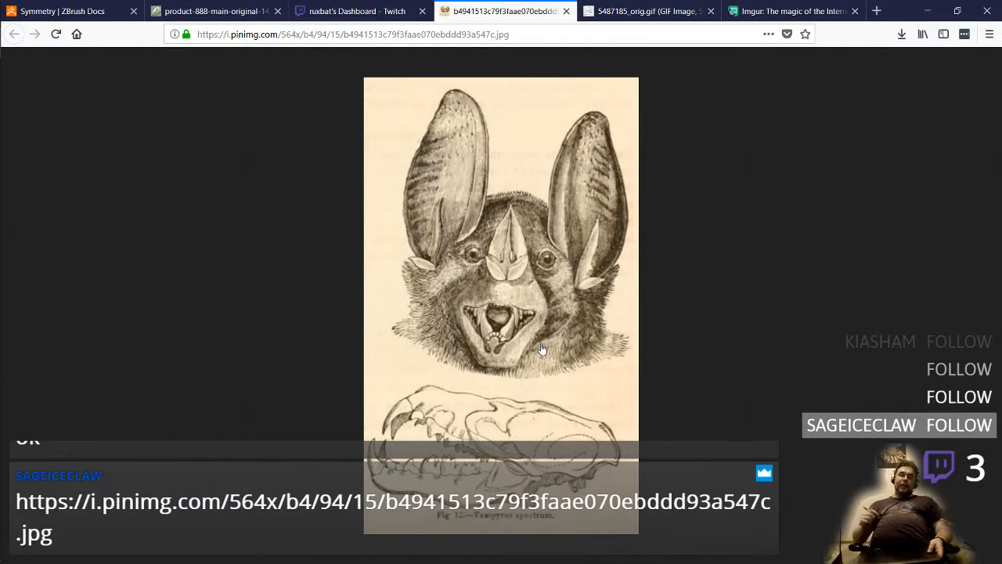
pyautogui.hotkey('alt', 'Tab')
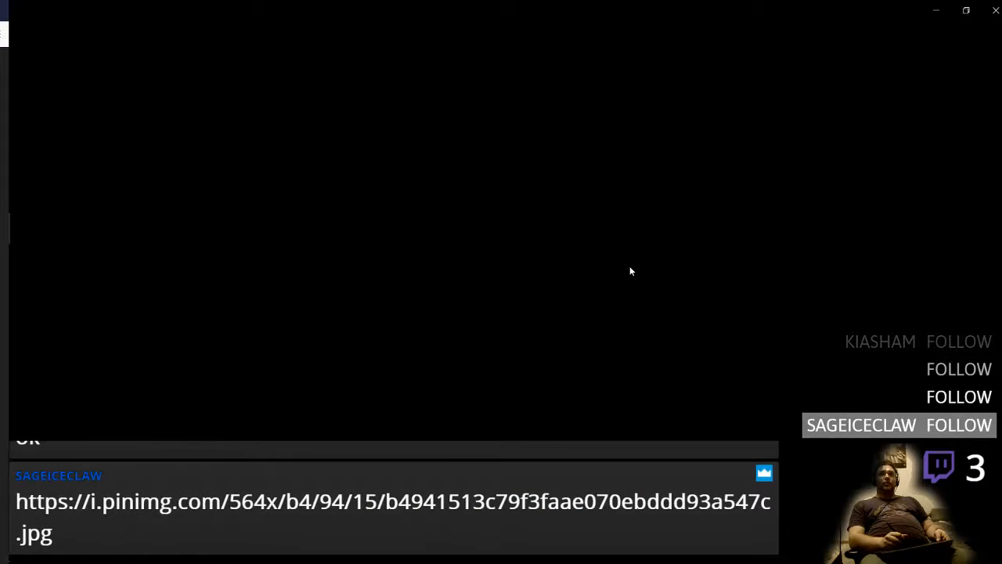
pyautogui.hotkey('alt', 'Tab')
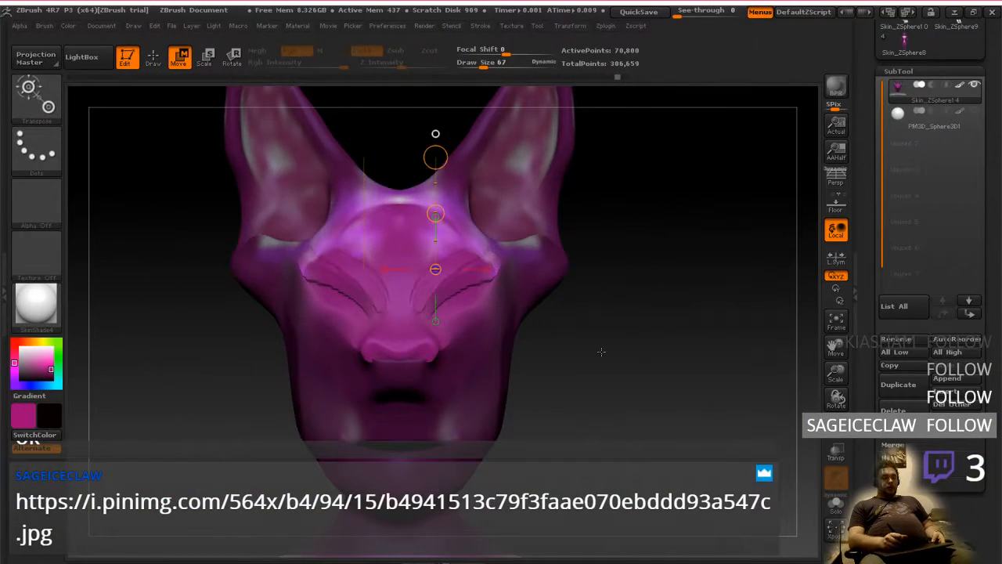
# Raise the draw size to 97, leave the transpose mode for drawing, and clear the mask from the head
pyautogui.moveTo(601, 352)
pyautogui.mouseDown(button='right')
pyautogui.moveTo(555, 362)
pyautogui.moveTo(622, 359)
pyautogui.moveTo(600, 384)
pyautogui.moveTo(636, 397)
pyautogui.moveTo(606, 375)
pyautogui.moveTo(611, 335)
pyautogui.mouseUp(button='right')
pyautogui.press('s')
pyautogui.moveTo(612, 362); pyautogui.dragTo(617, 362)
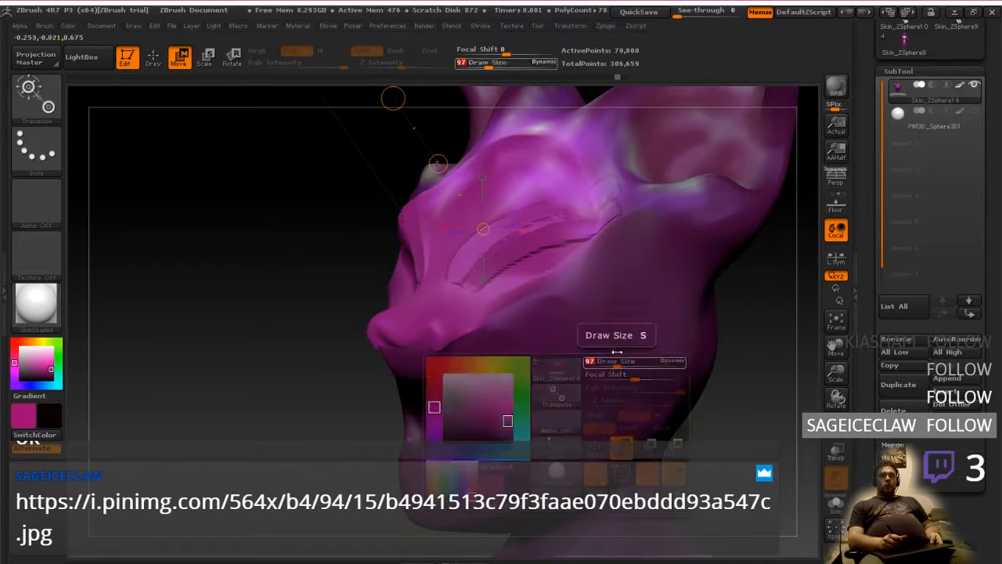
pyautogui.moveTo(617, 352)
pyautogui.mouseDown(button='right')
pyautogui.moveTo(631, 327)
pyautogui.moveTo(615, 361)
pyautogui.moveTo(602, 364)
pyautogui.mouseUp(button='right')
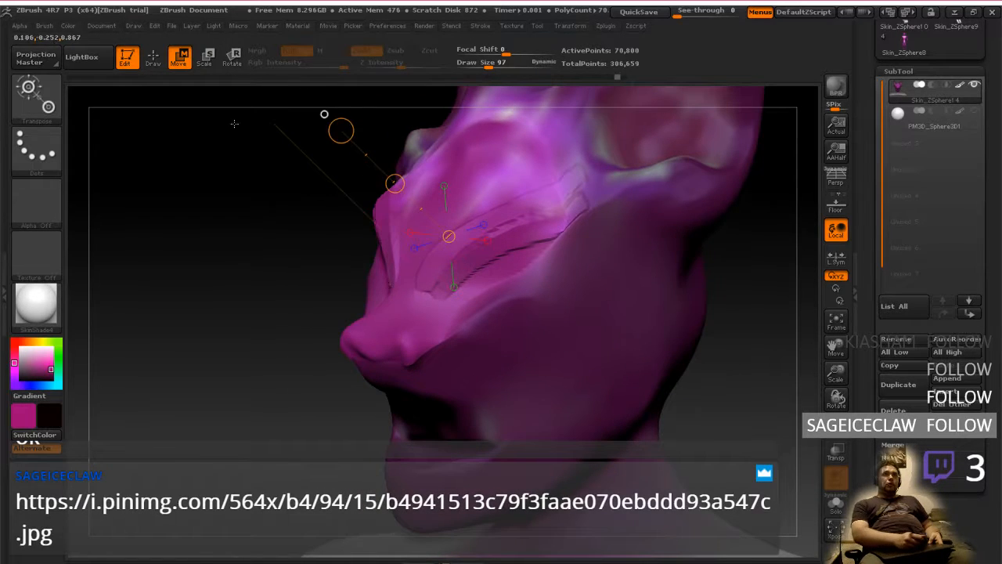
pyautogui.press('q')
pyautogui.press('ctrl')
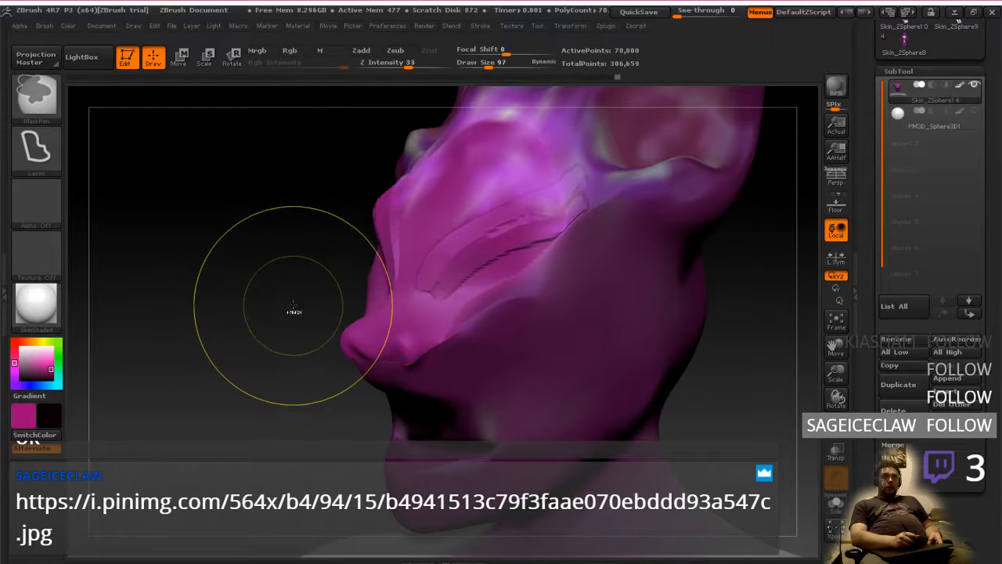
pyautogui.keyDown('ctrl'); pyautogui.click(270, 301); pyautogui.keyUp('ctrl')
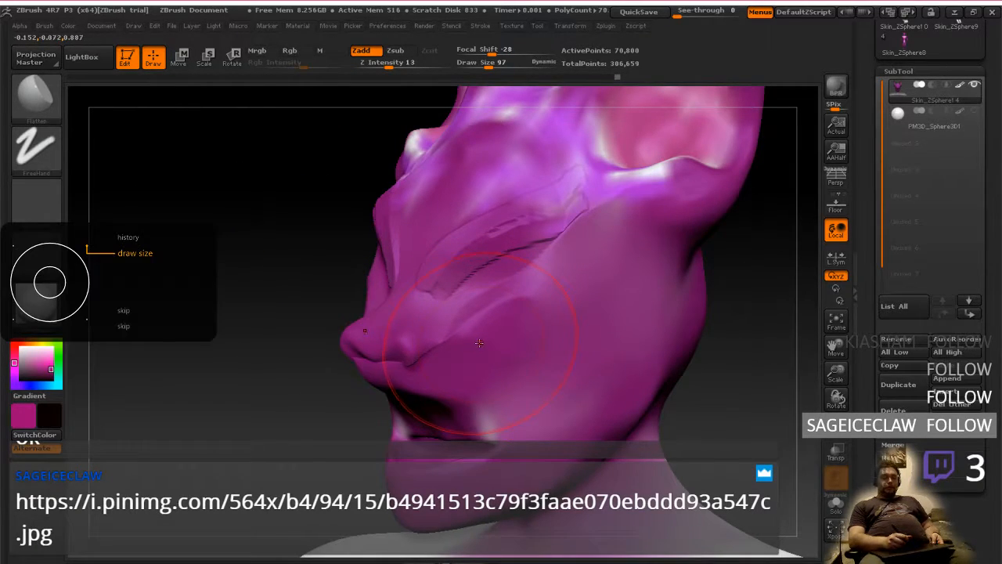
# Set the Flatten brush to draw size 37 and focal shift 2, and soften the creases on the cheek and around the eye sockets
pyautogui.press('[')
pyautogui.press('[')
pyautogui.press('[')
pyautogui.press('[')
pyautogui.press('[')
pyautogui.press('[')
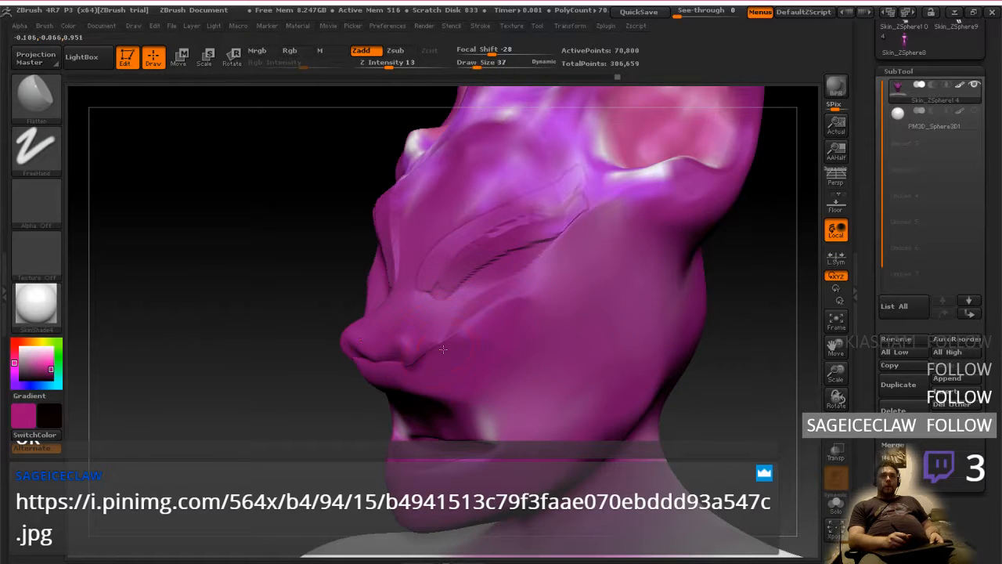
pyautogui.press('[')
pyautogui.press('[')
pyautogui.press('shift')
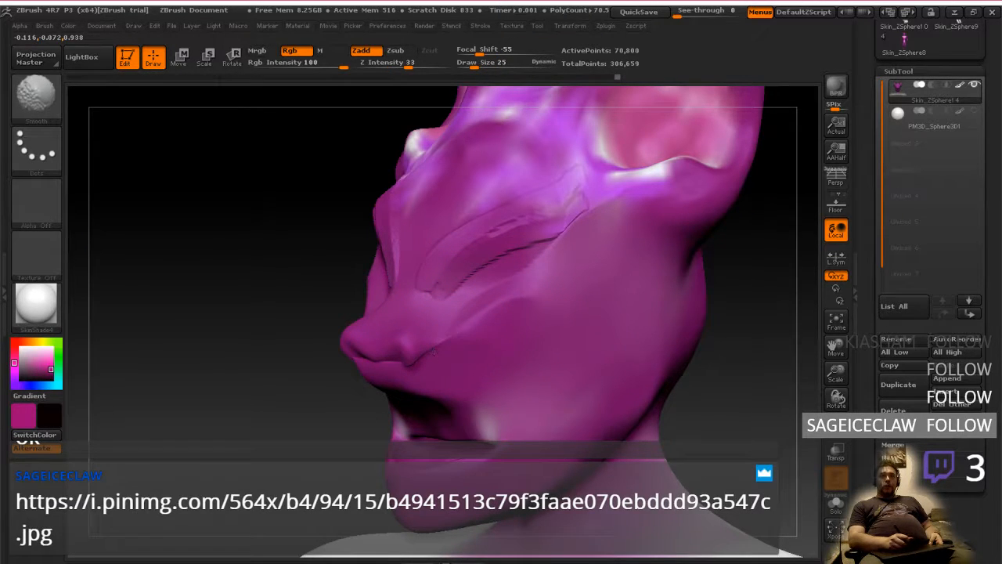
pyautogui.moveTo(485, 49); pyautogui.dragTo(502, 54)
pyautogui.press('shift')
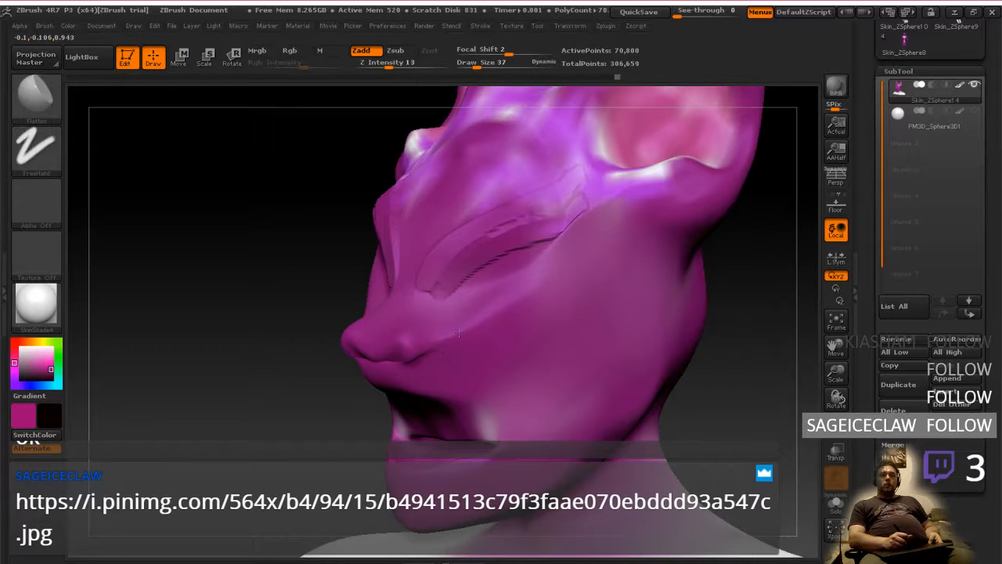
pyautogui.moveTo(310, 357); pyautogui.dragTo(392, 359)
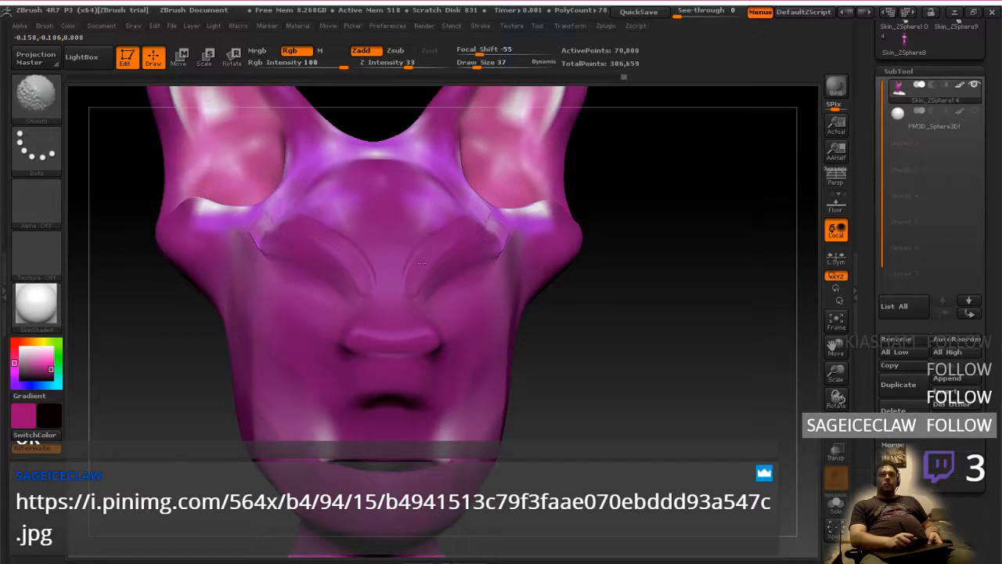
pyautogui.moveTo(581, 301); pyautogui.dragTo(463, 350)
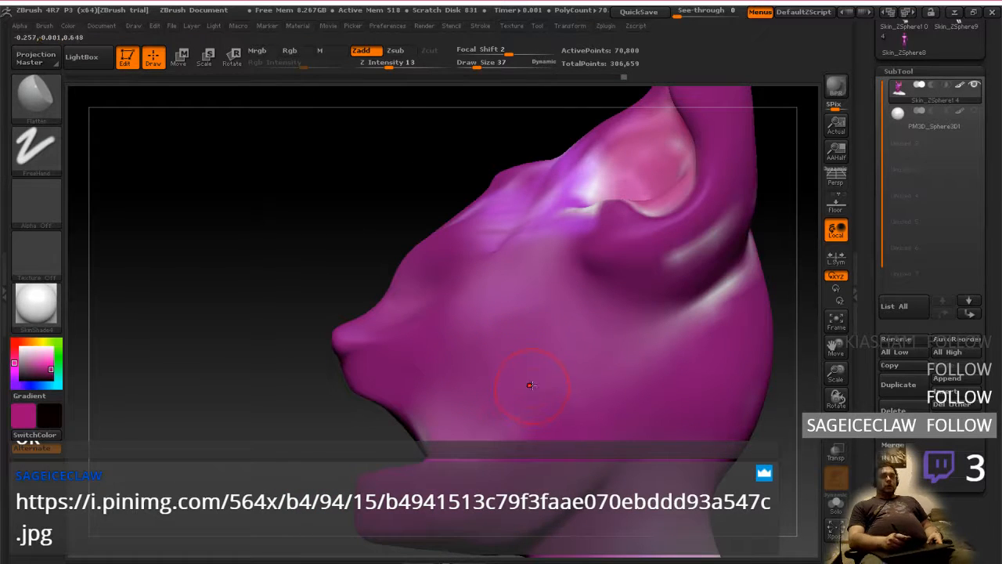
pyautogui.moveTo(534, 397)
pyautogui.keyDown('alt'); pyautogui.mouseDown(button='right')
pyautogui.moveTo(527, 355)
pyautogui.moveTo(485, 353)
pyautogui.mouseUp(button='right'); pyautogui.keyUp('alt')
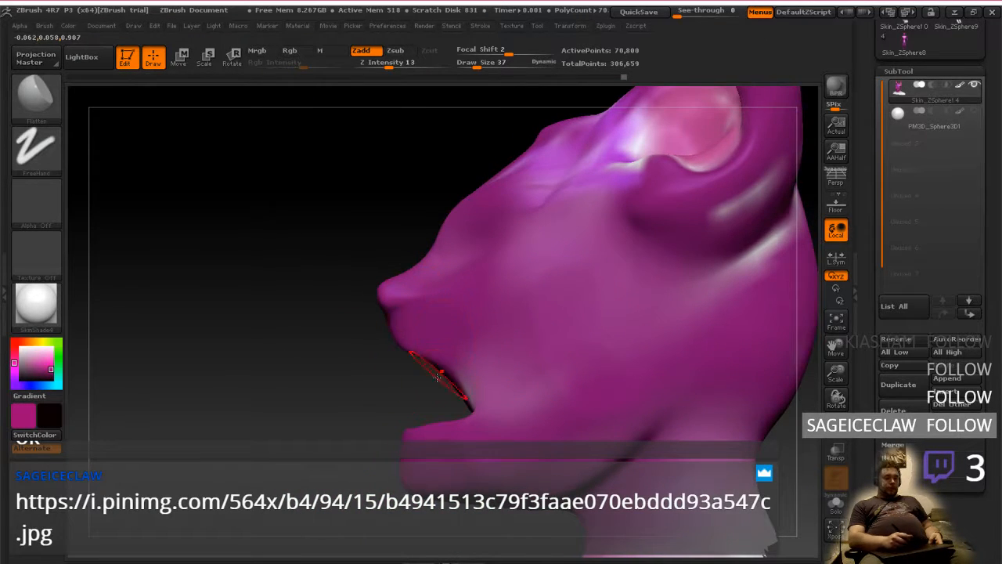
pyautogui.press('ctrl')
pyautogui.moveTo(384, 335)
pyautogui.keyDown('ctrl'); pyautogui.mouseDown()
pyautogui.moveTo(408, 337)
pyautogui.moveTo(472, 376)
pyautogui.moveTo(467, 411)
pyautogui.moveTo(397, 406)
pyautogui.moveTo(389, 374)
pyautogui.mouseUp(); pyautogui.keyUp('ctrl')
pyautogui.moveTo(321, 376); pyautogui.dragTo(555, 380)
pyautogui.moveTo(665, 361); pyautogui.dragTo(569, 365)
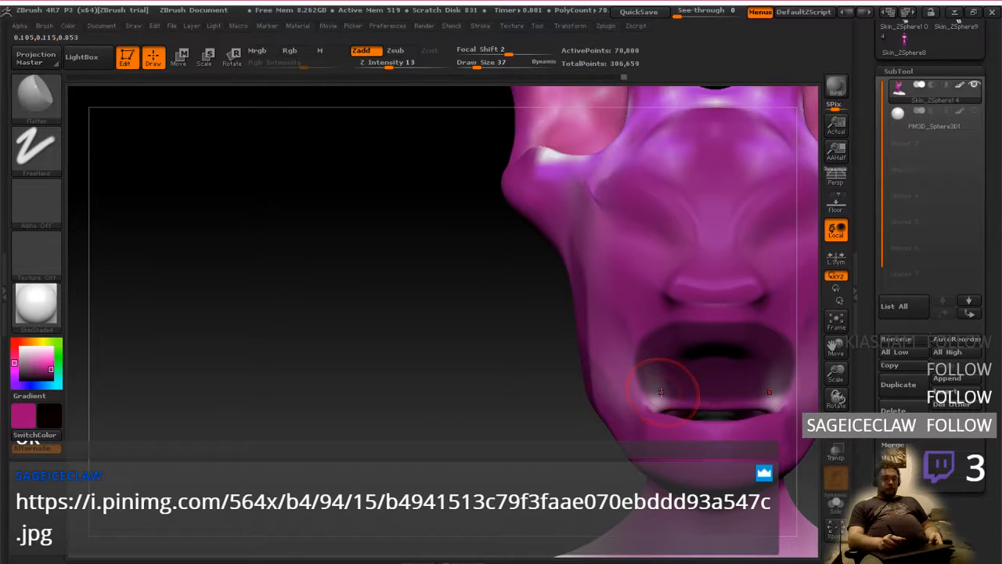
pyautogui.keyDown('ctrl'); pyautogui.moveTo(513, 396); pyautogui.dragTo(548, 393); pyautogui.keyUp('ctrl')
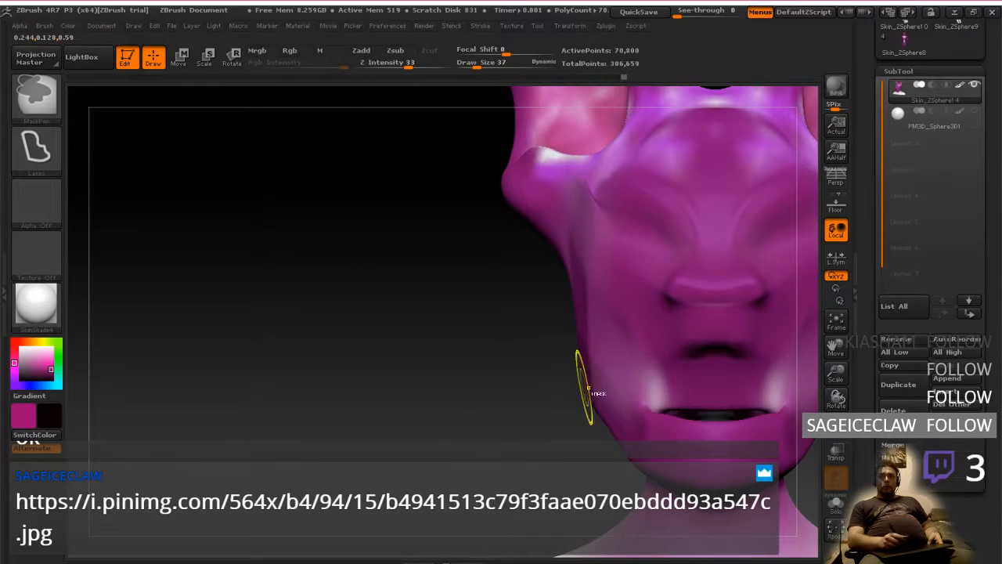
# Mask the mouth interior and upper lip edge with lasso selections, checking the coverage from the front and in profile
pyautogui.moveTo(668, 394)
pyautogui.keyDown('ctrl'); pyautogui.mouseDown()
pyautogui.moveTo(699, 344)
pyautogui.moveTo(771, 362)
pyautogui.moveTo(773, 399)
pyautogui.mouseUp(); pyautogui.keyUp('ctrl')
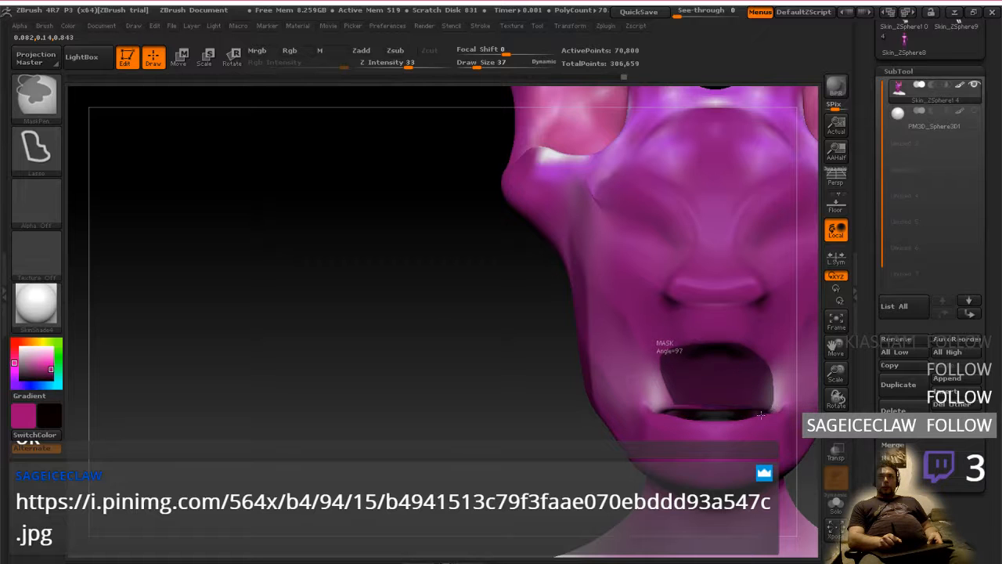
pyautogui.keyDown('ctrl'); pyautogui.moveTo(668, 395); pyautogui.dragTo(667, 395); pyautogui.keyUp('ctrl')
pyautogui.moveTo(525, 387); pyautogui.dragTo(708, 352)
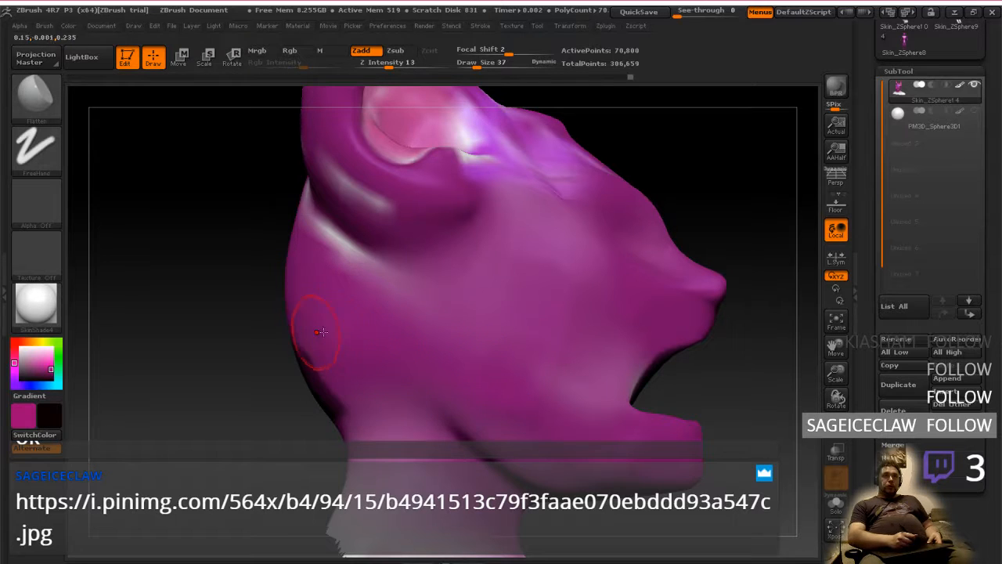
pyautogui.moveTo(322, 332); pyautogui.dragTo(558, 347)
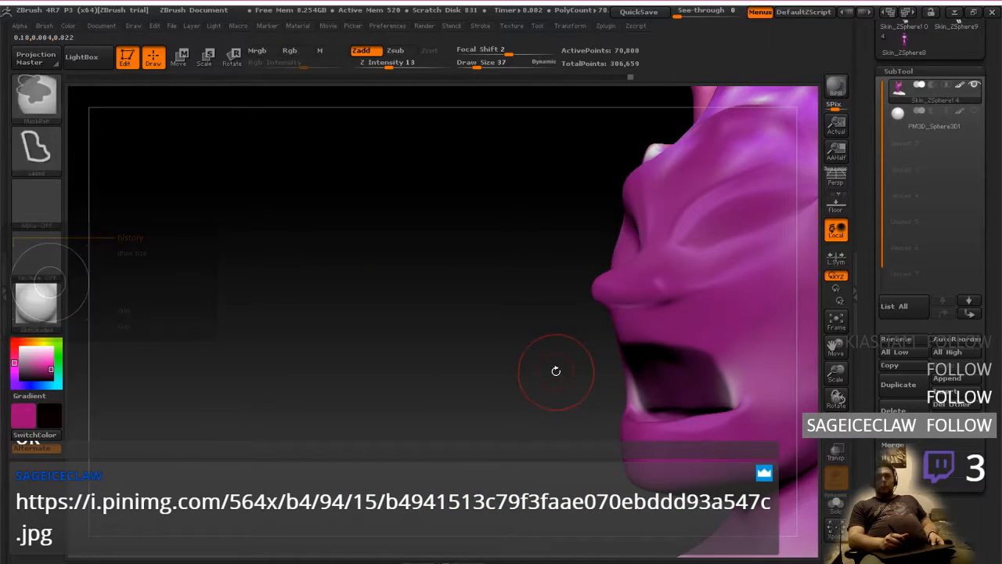
pyautogui.moveTo(557, 369)
pyautogui.mouseDown()
pyautogui.moveTo(638, 360)
pyautogui.moveTo(651, 338)
pyautogui.mouseUp()
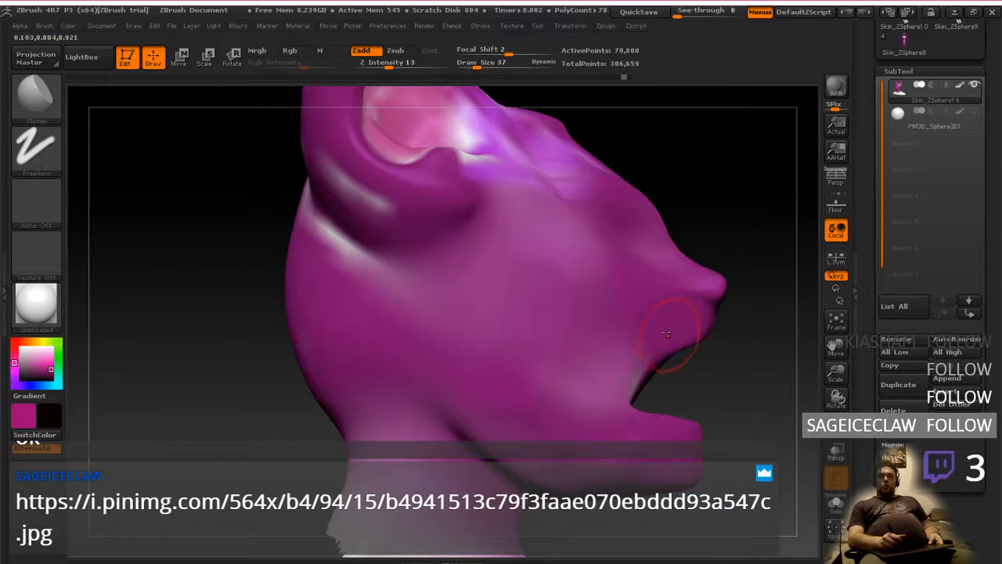
pyautogui.press('ctrl')
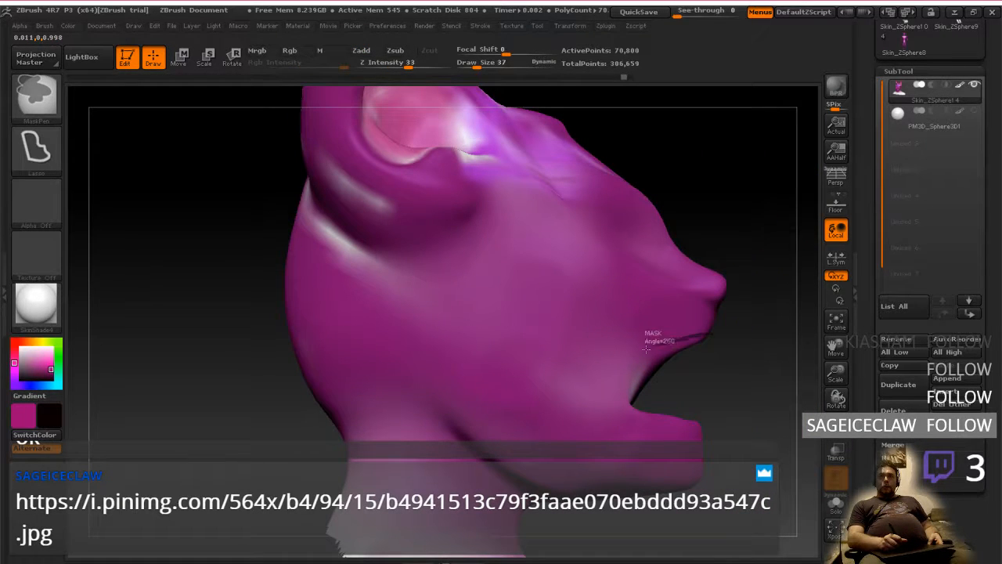
pyautogui.moveTo(646, 350)
pyautogui.keyDown('ctrl'); pyautogui.mouseDown()
pyautogui.moveTo(609, 395)
pyautogui.moveTo(666, 403)
pyautogui.moveTo(714, 376)
pyautogui.mouseUp(); pyautogui.keyUp('ctrl')
pyautogui.moveTo(720, 366)
pyautogui.mouseDown()
pyautogui.moveTo(646, 357)
pyautogui.moveTo(547, 325)
pyautogui.mouseUp()
# Change the masking brush's stroke to FreeHand and trim the mask around the mouth's outer edges
pyautogui.click(35, 94)
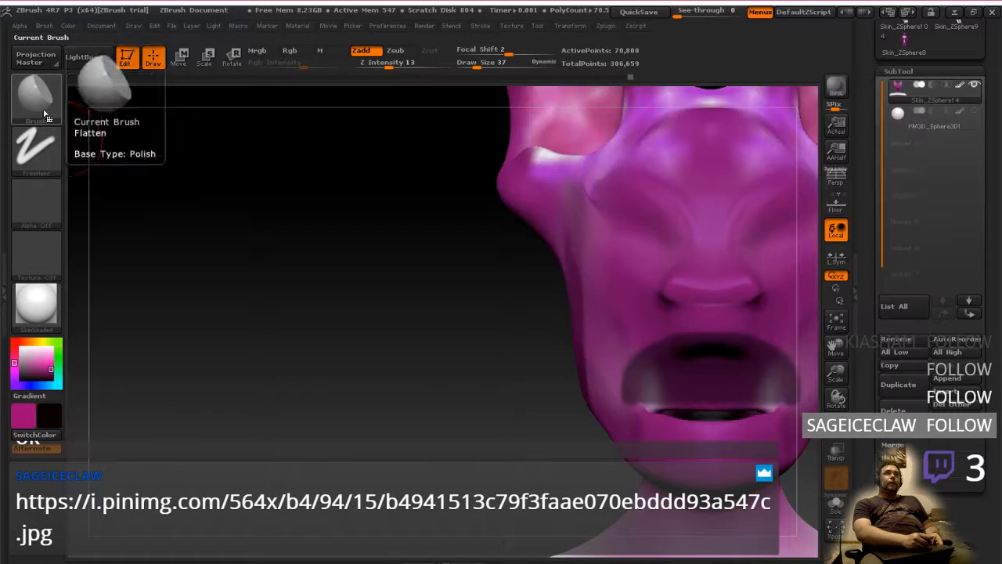
pyautogui.press('ctrl')
pyautogui.click(36, 147)
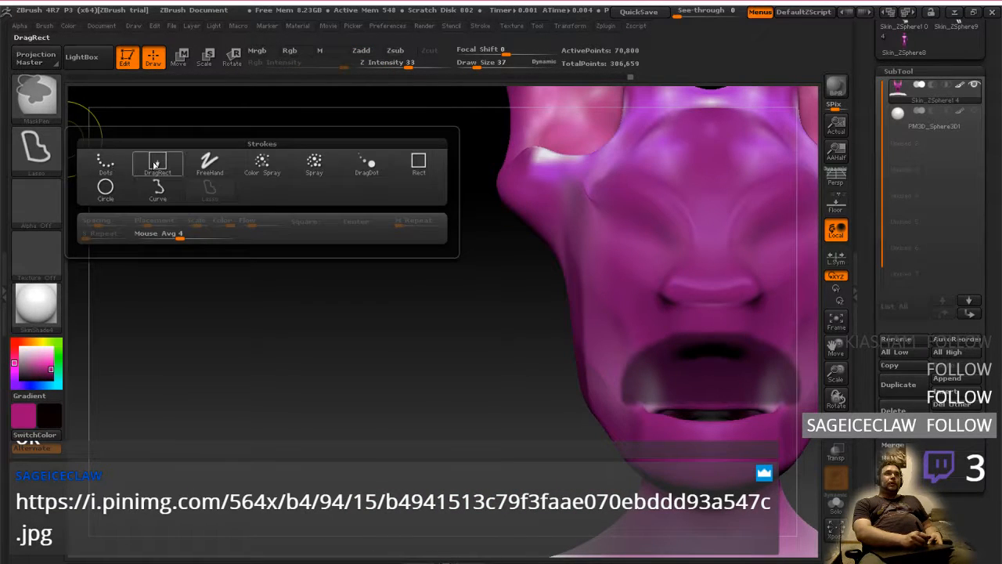
pyautogui.click(209, 161)
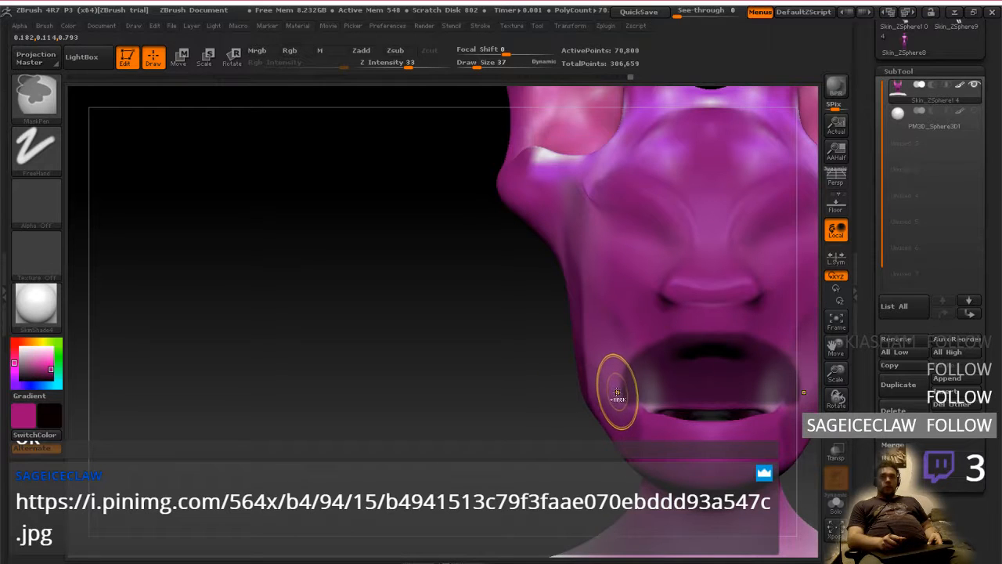
pyautogui.moveTo(616, 410)
pyautogui.keyDown('ctrl'); pyautogui.keyDown('alt'); pyautogui.mouseDown()
pyautogui.moveTo(625, 363)
pyautogui.moveTo(637, 389)
pyautogui.mouseUp(); pyautogui.keyUp('alt'); pyautogui.keyUp('ctrl')
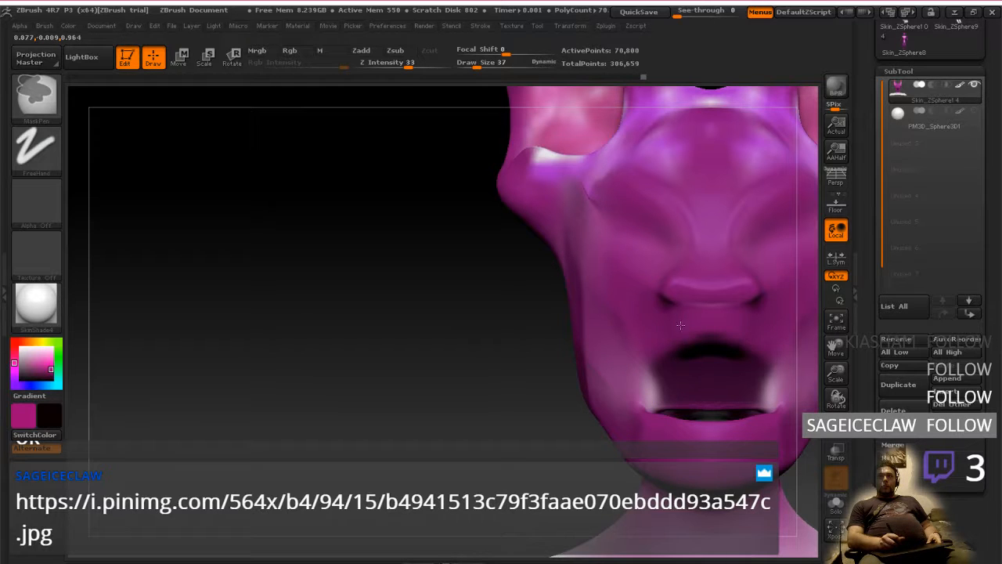
# Invert the mask so only the mouth interior is free, try a transpose move pulling it forward, and undo the pull
pyautogui.moveTo(329, 306); pyautogui.dragTo(458, 246)
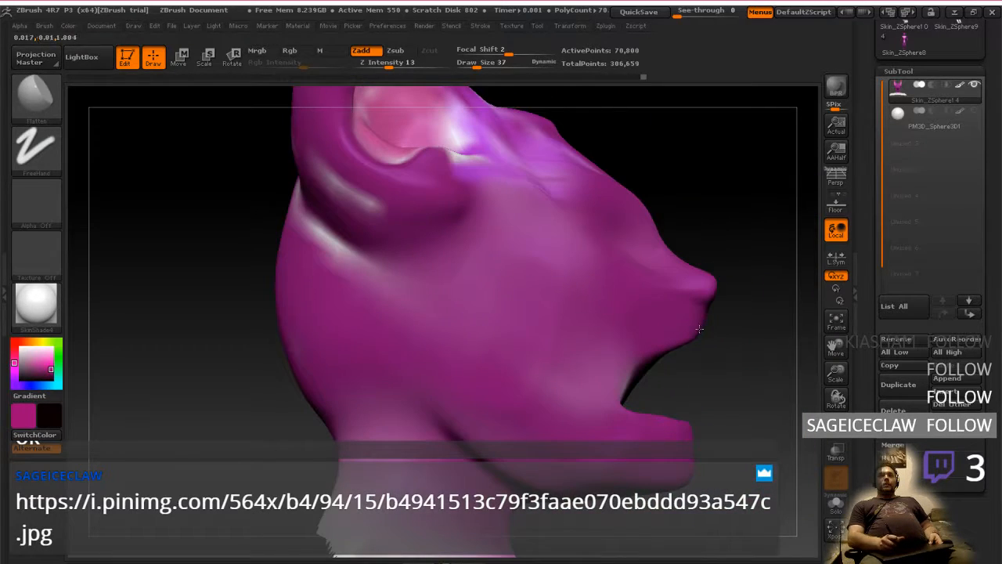
pyautogui.click(179, 57)
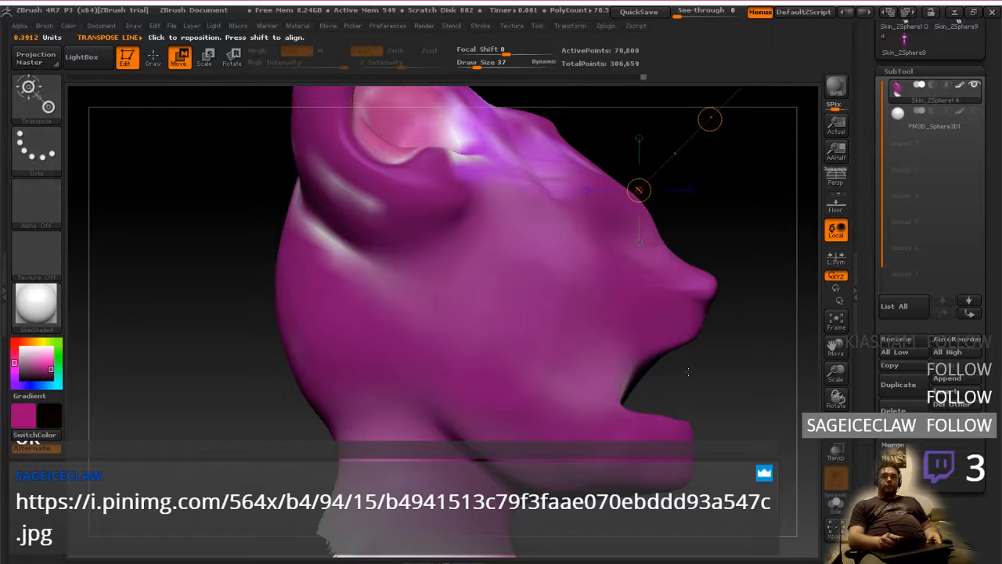
pyautogui.keyDown('ctrl'); pyautogui.click(722, 385); pyautogui.keyUp('ctrl')
pyautogui.moveTo(714, 383)
pyautogui.mouseDown()
pyautogui.moveTo(679, 365)
pyautogui.moveTo(761, 372)
pyautogui.moveTo(728, 381)
pyautogui.moveTo(750, 386)
pyautogui.mouseUp()
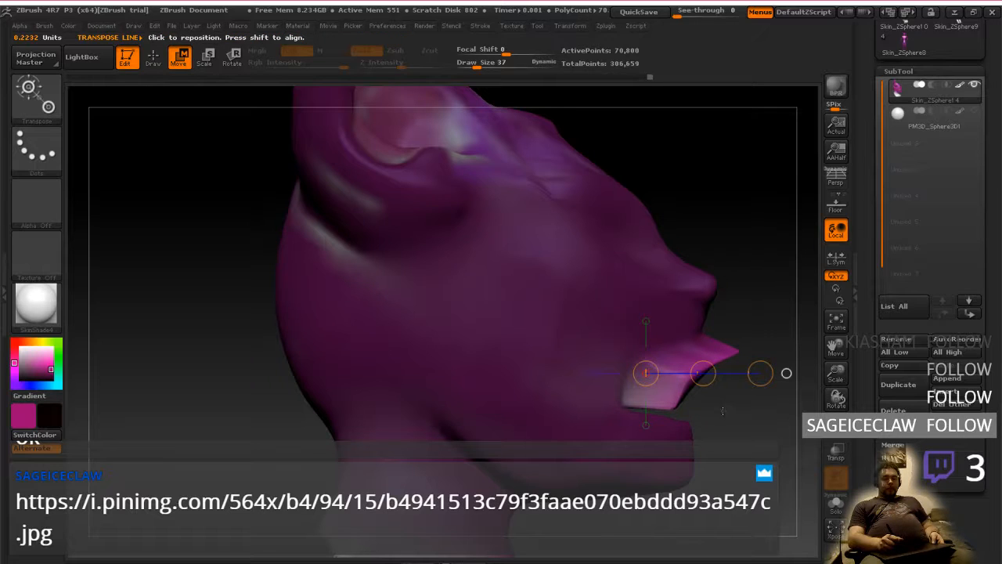
pyautogui.hotkey('ctrl', 'z')
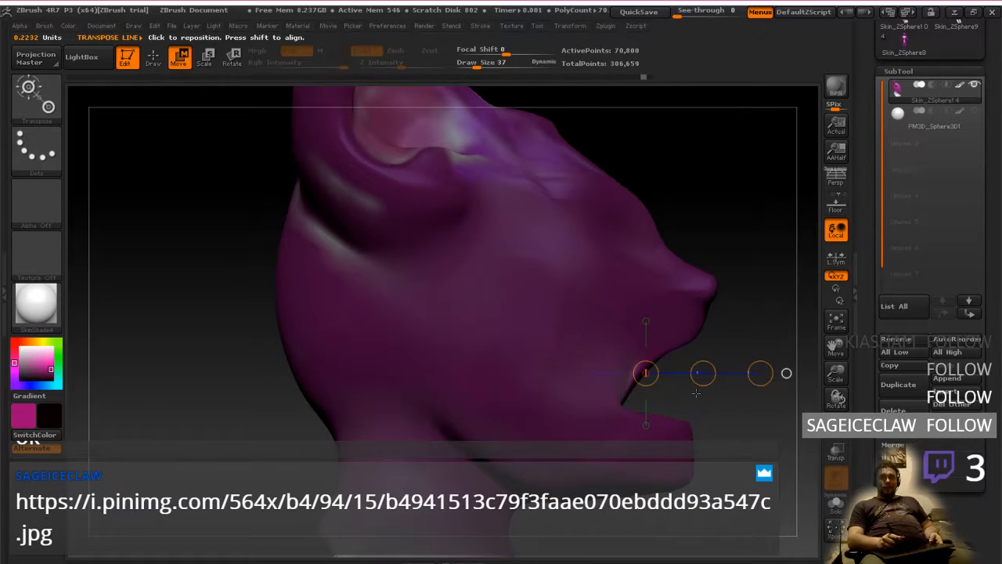
# Refine the mask around the mouth interior with freehand masking strokes
pyautogui.moveTo(696, 393); pyautogui.dragTo(672, 397)
pyautogui.press('q')
pyautogui.press('ctrl')
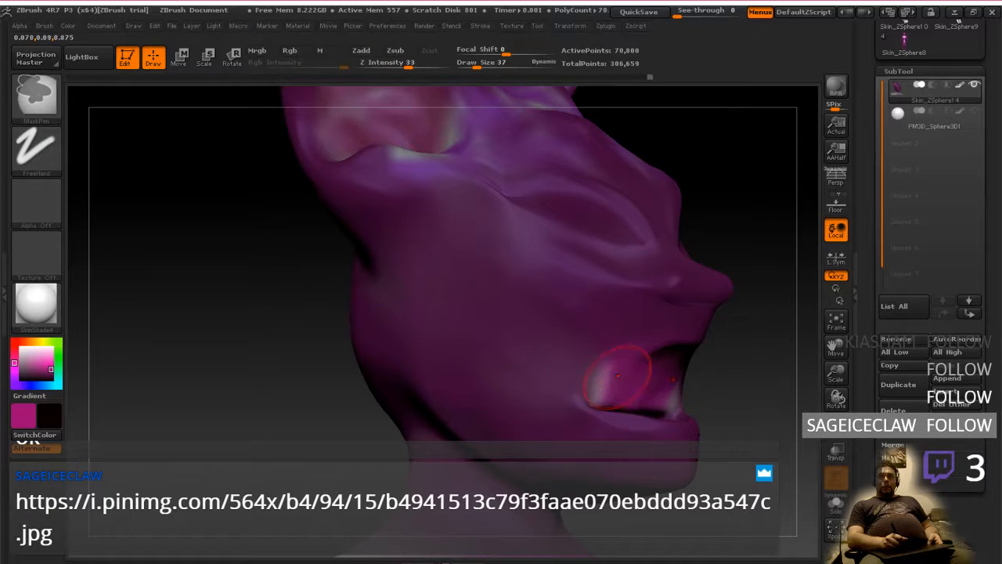
pyautogui.moveTo(631, 378)
pyautogui.mouseDown(button='right')
pyautogui.moveTo(645, 386)
pyautogui.moveTo(591, 390)
pyautogui.moveTo(669, 399)
pyautogui.mouseUp(button='right')
# Try pulling the unmasked mouth interior forward in profile with a transpose move, and undo the deformation
pyautogui.click(179, 58)
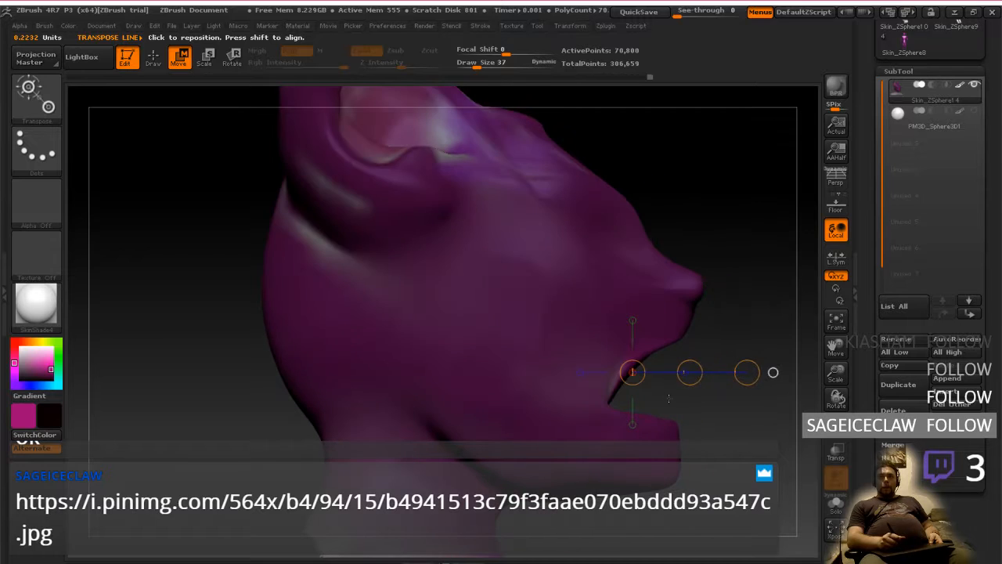
pyautogui.moveTo(690, 372); pyautogui.dragTo(723, 395)
pyautogui.click(233, 58)
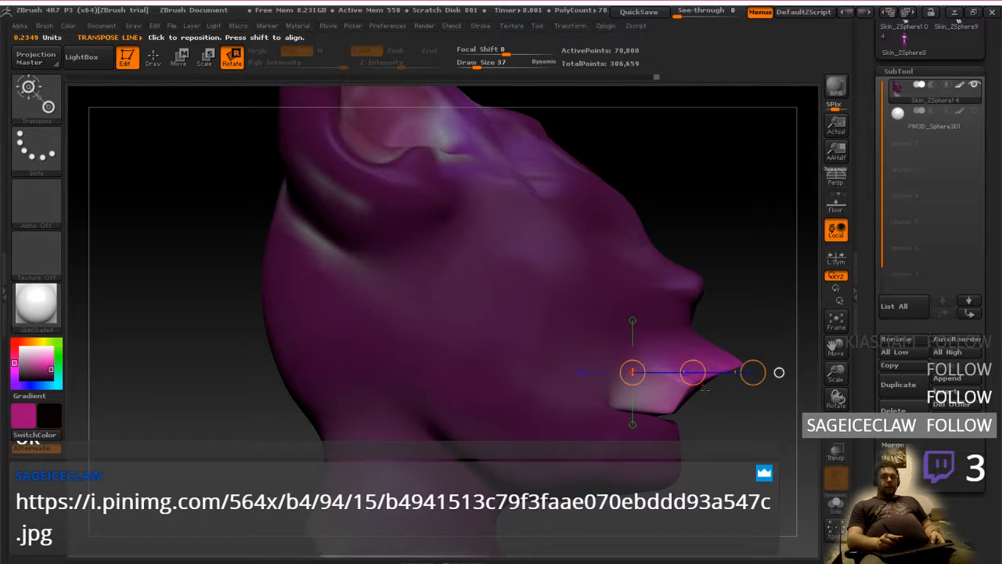
pyautogui.hotkey('ctrl', 'z')
pyautogui.hotkey('ctrl', 'z')
# Try rotating and stretching the unmasked mouth interior forward in profile with the transpose line, and undo the deformation
pyautogui.moveTo(703, 392); pyautogui.dragTo(665, 399)
pyautogui.moveTo(722, 369); pyautogui.dragTo(767, 375)
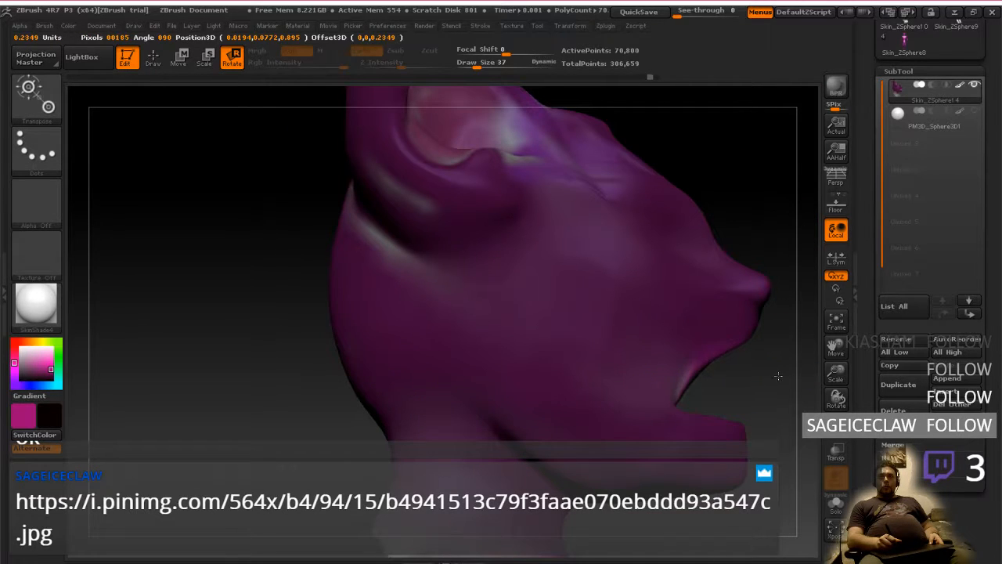
pyautogui.moveTo(716, 350); pyautogui.dragTo(773, 369)
pyautogui.click(179, 58)
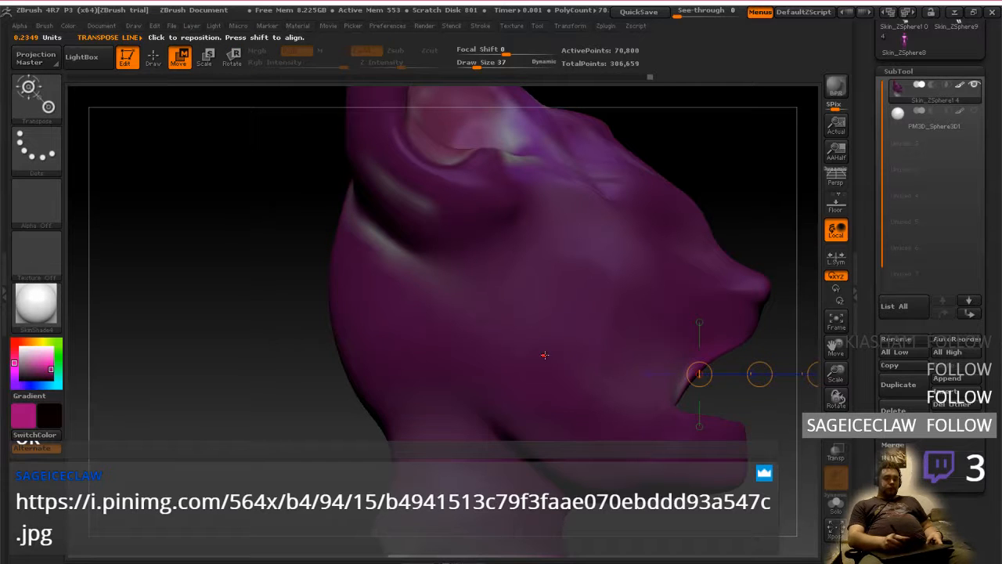
pyautogui.keyDown('alt'); pyautogui.moveTo(545, 355); pyautogui.dragTo(375, 333, button='right'); pyautogui.keyUp('alt')
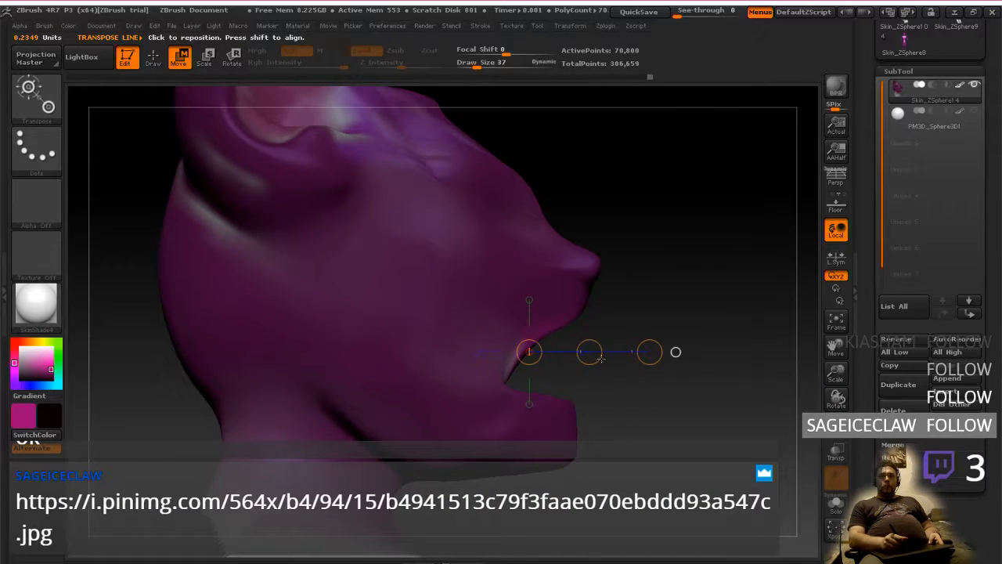
pyautogui.moveTo(649, 351); pyautogui.dragTo(655, 349)
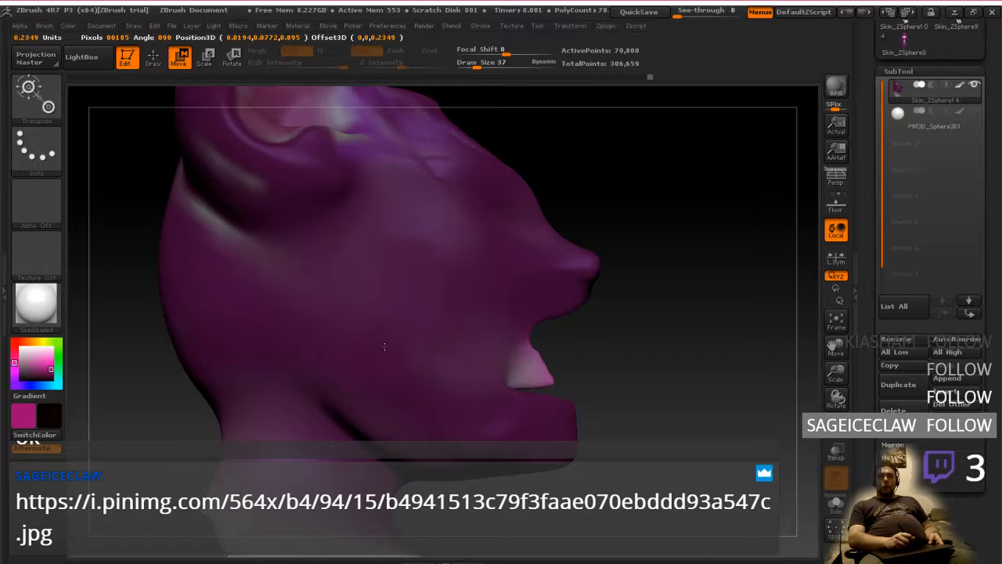
pyautogui.moveTo(587, 305)
pyautogui.mouseDown(button='right')
pyautogui.moveTo(535, 304)
pyautogui.moveTo(568, 305)
pyautogui.mouseUp(button='right')
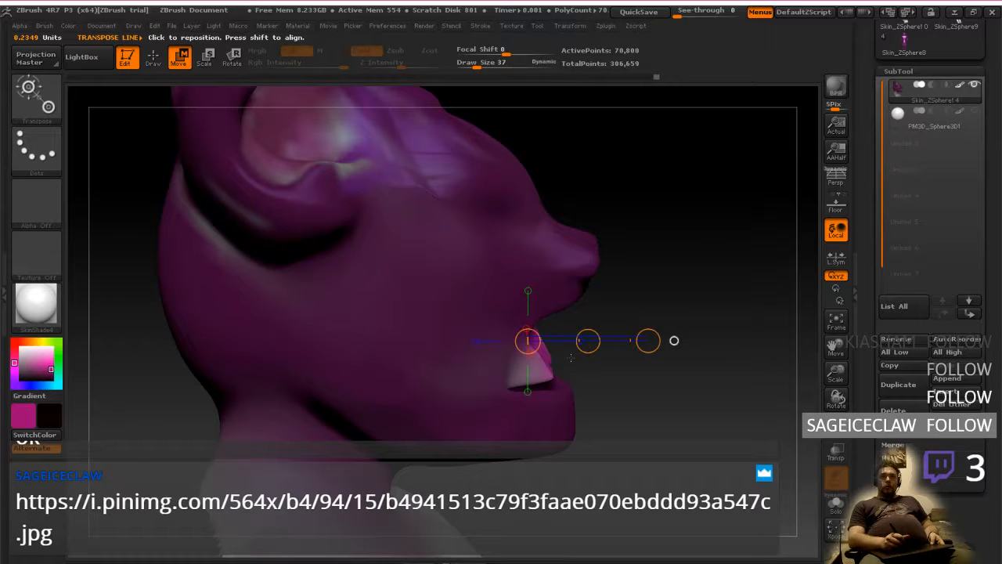
pyautogui.hotkey('ctrl', 'z')
# Pull the unmasked mouth interior forward with a transpose move, adjust its angle by rotating, and check the shape from the front
pyautogui.moveTo(587, 342); pyautogui.dragTo(645, 346)
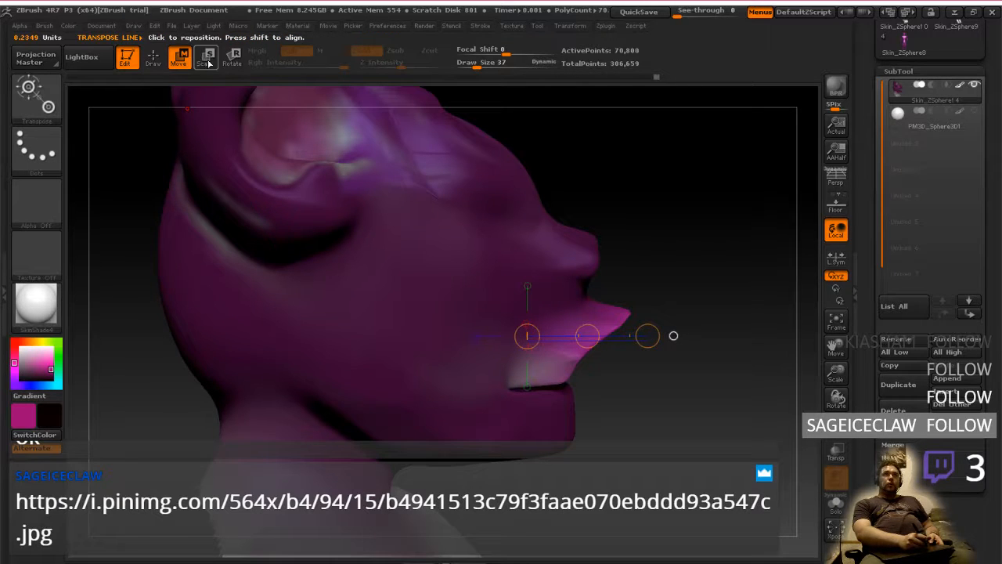
pyautogui.click(234, 63)
pyautogui.moveTo(668, 331)
pyautogui.mouseDown()
pyautogui.moveTo(641, 337)
pyautogui.moveTo(669, 336)
pyautogui.moveTo(642, 318)
pyautogui.moveTo(601, 330)
pyautogui.moveTo(587, 289)
pyautogui.moveTo(613, 278)
pyautogui.moveTo(655, 301)
pyautogui.moveTo(627, 299)
pyautogui.moveTo(621, 314)
pyautogui.moveTo(583, 313)
pyautogui.moveTo(591, 319)
pyautogui.mouseUp()
pyautogui.click(180, 62)
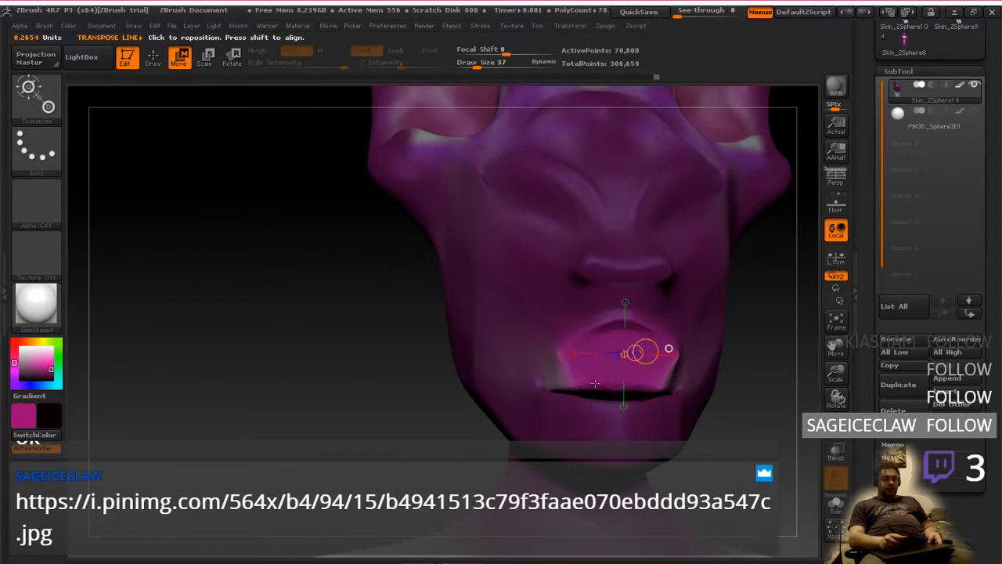
pyautogui.keyDown('shift'); pyautogui.moveTo(592, 381); pyautogui.dragTo(593, 381, button='right'); pyautogui.keyUp('shift')
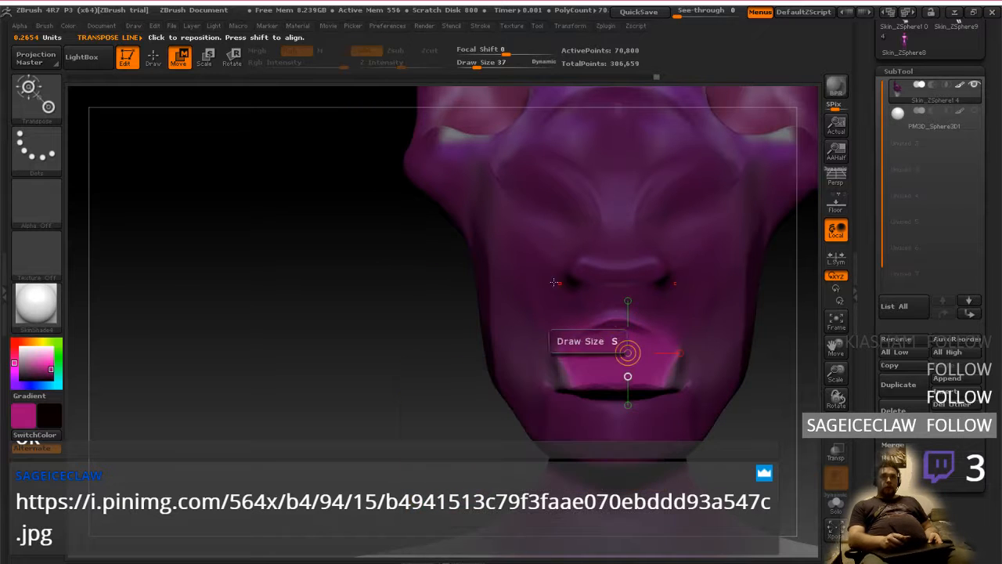
# Mask the outer sides and upper edge of the mouth interior with freehand strokes, leaving only its centre unmasked
pyautogui.click(153, 57)
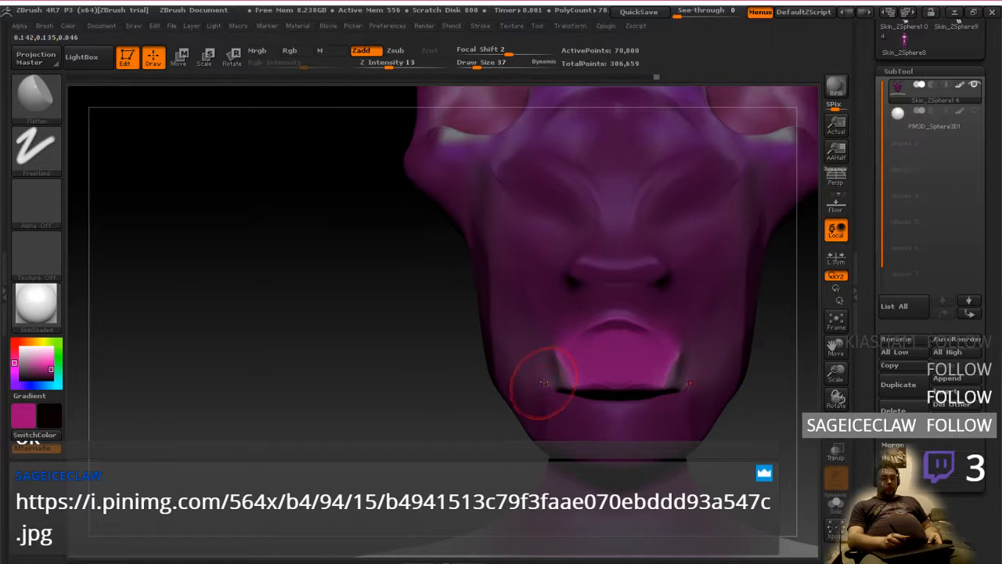
pyautogui.press('ctrl')
pyautogui.moveTo(576, 391)
pyautogui.keyDown('ctrl'); pyautogui.mouseDown()
pyautogui.moveTo(565, 373)
pyautogui.moveTo(587, 342)
pyautogui.moveTo(608, 337)
pyautogui.mouseUp(); pyautogui.keyUp('ctrl')
pyautogui.keyDown('ctrl'); pyautogui.moveTo(564, 370); pyautogui.dragTo(572, 351); pyautogui.keyUp('ctrl')
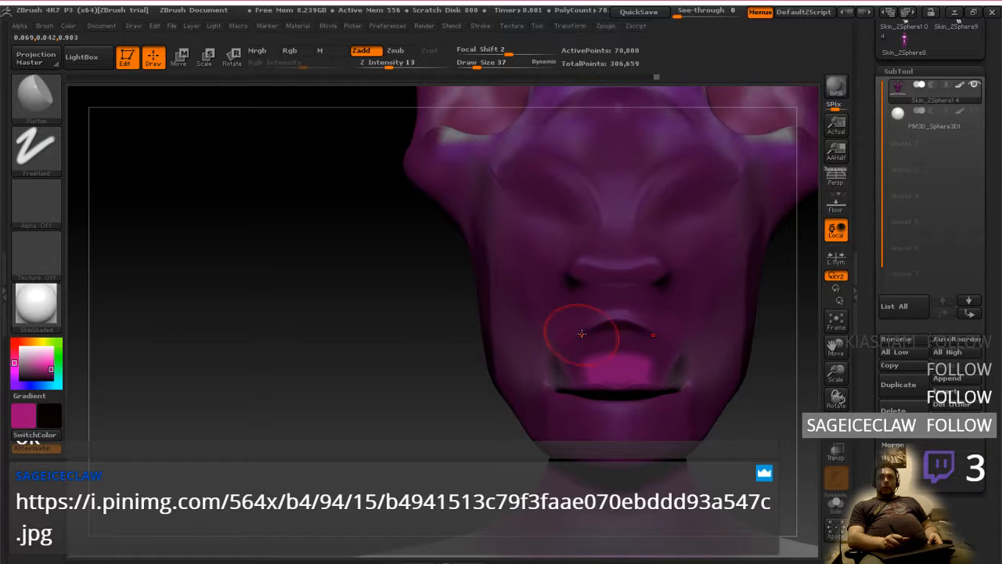
pyautogui.moveTo(582, 334); pyautogui.dragTo(607, 342, button='right')
pyautogui.moveTo(600, 369)
pyautogui.keyDown('ctrl'); pyautogui.keyDown('alt'); pyautogui.mouseDown()
pyautogui.moveTo(607, 357)
pyautogui.moveTo(595, 341)
pyautogui.mouseUp(); pyautogui.keyUp('alt'); pyautogui.keyUp('ctrl')
pyautogui.moveTo(597, 340)
pyautogui.mouseDown(button='right')
pyautogui.moveTo(671, 344)
pyautogui.moveTo(624, 311)
pyautogui.moveTo(571, 318)
pyautogui.mouseUp(button='right')
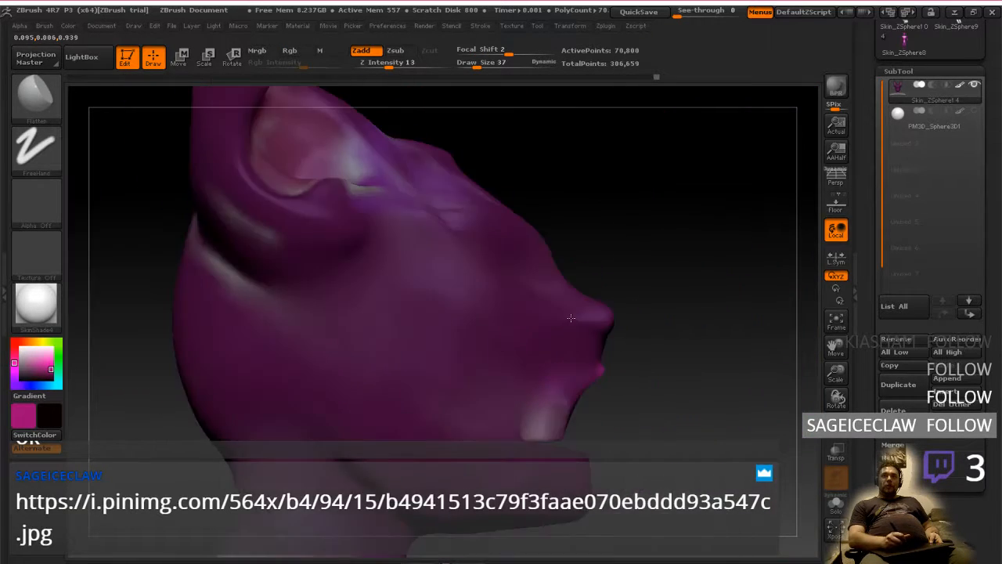
# Move the unmasked centre of the mouth forward in profile and rotate it upward toward the underside of the nose
pyautogui.click(184, 61)
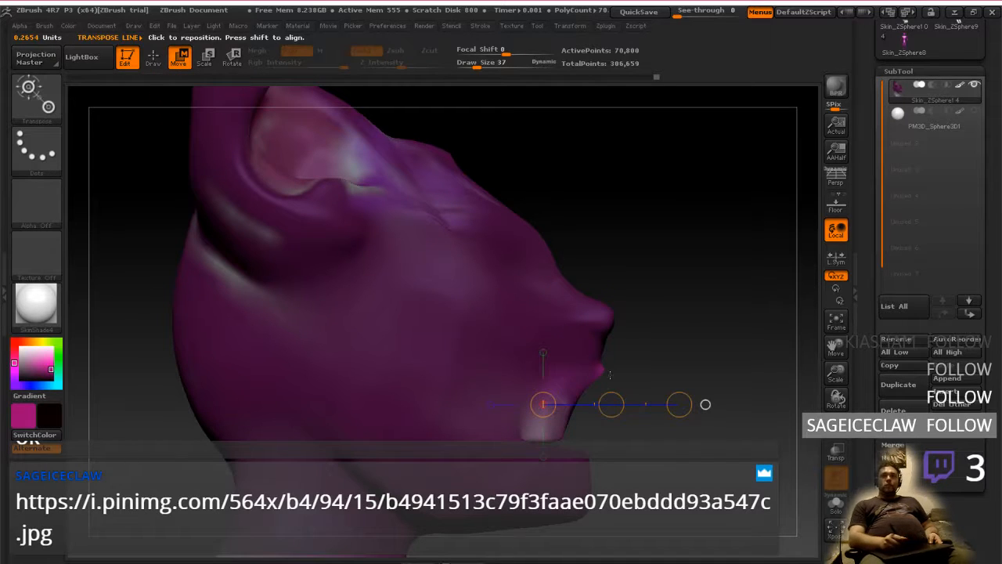
pyautogui.moveTo(613, 409); pyautogui.dragTo(659, 405)
pyautogui.moveTo(680, 345); pyautogui.dragTo(658, 345)
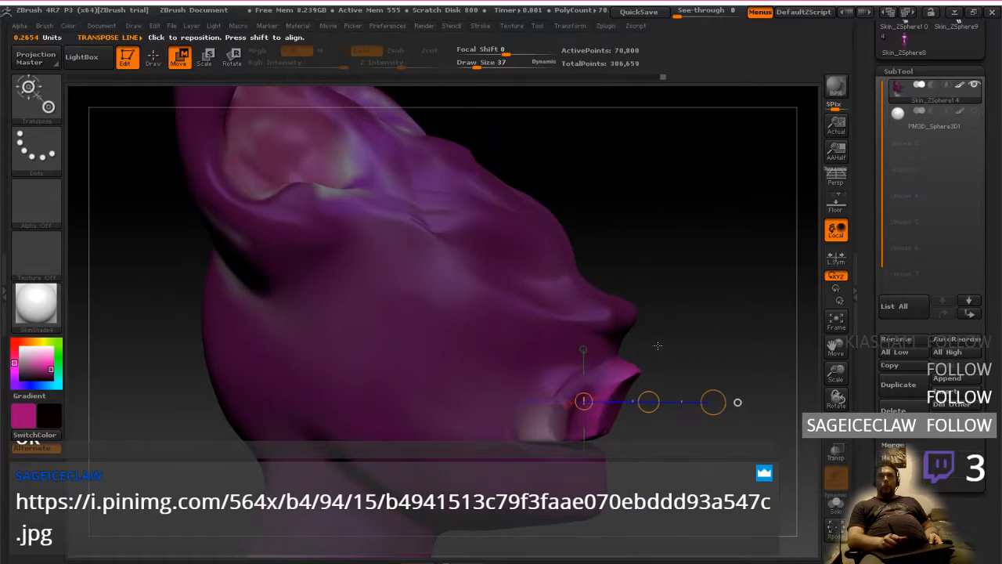
pyautogui.click(231, 58)
pyautogui.moveTo(711, 402); pyautogui.dragTo(707, 411)
pyautogui.moveTo(694, 356); pyautogui.dragTo(715, 356)
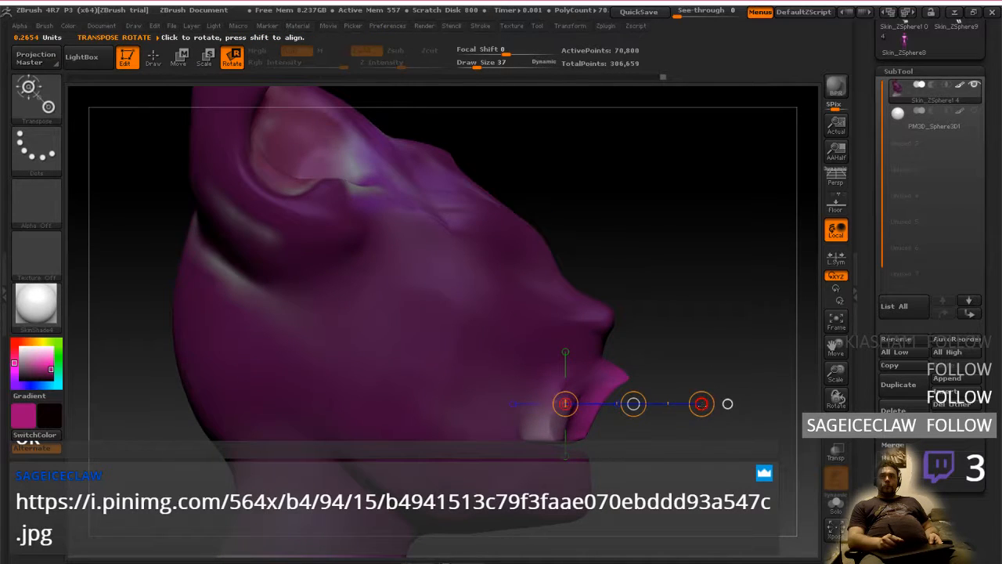
pyautogui.moveTo(701, 403); pyautogui.dragTo(669, 340)
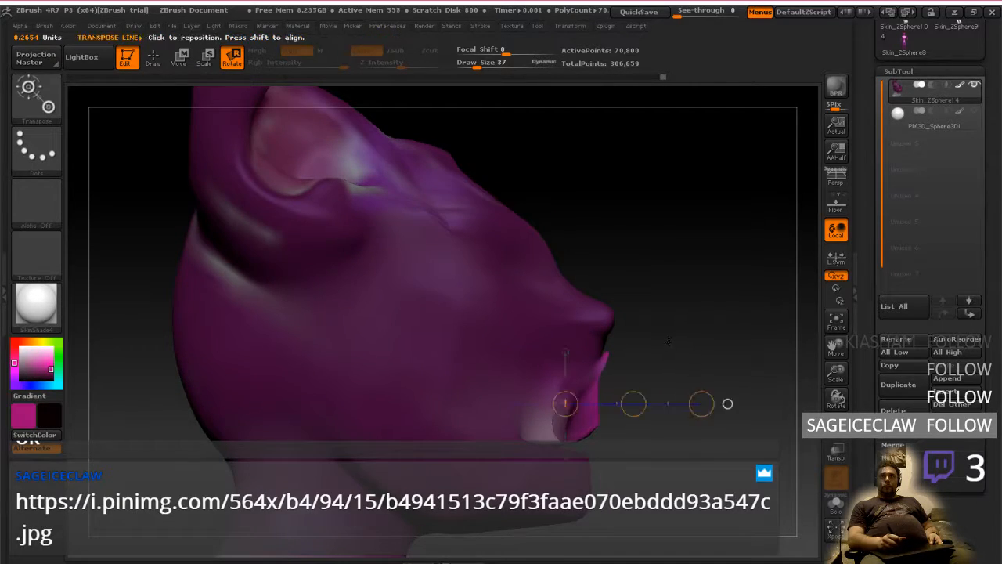
# Try shifting the rotated mouth piece slightly forward and down, undo the move, and compare its shape from front and side
pyautogui.click(181, 58)
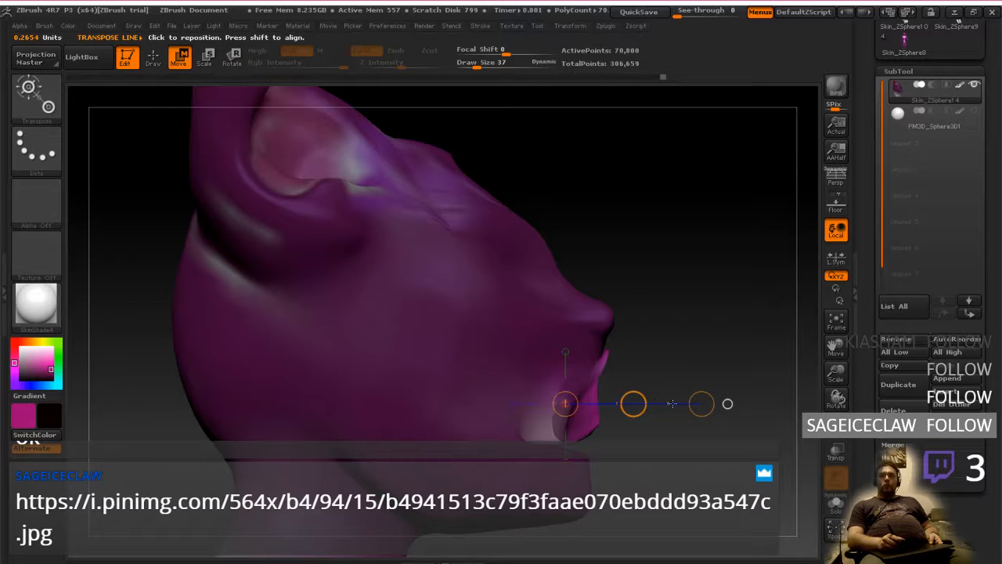
pyautogui.moveTo(640, 404); pyautogui.dragTo(637, 415)
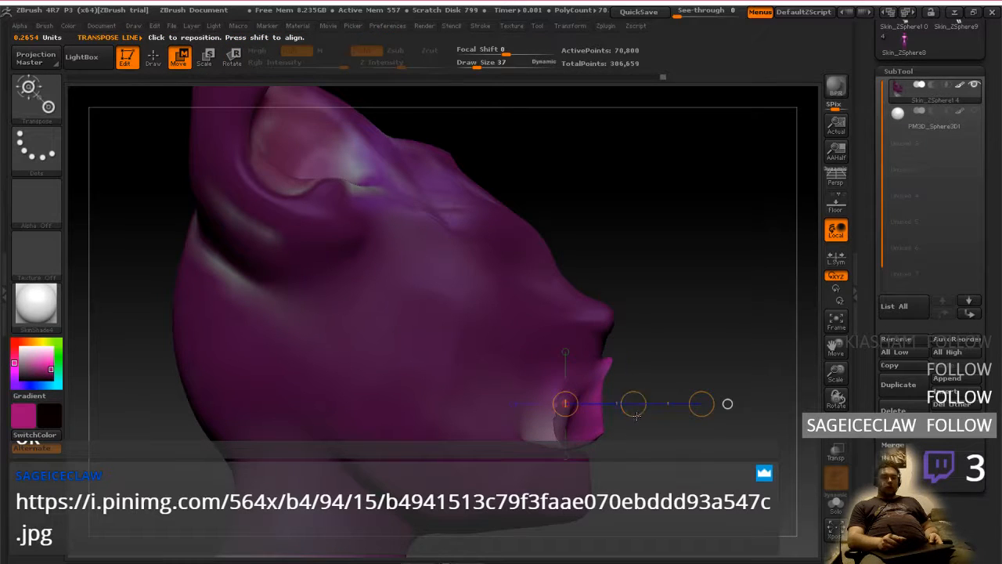
pyautogui.hotkey('ctrl', 'z')
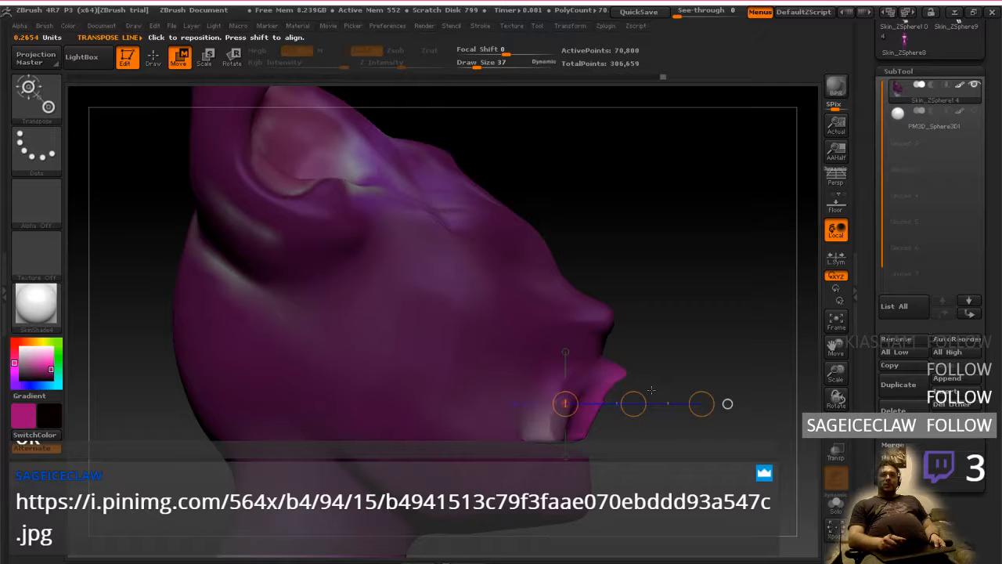
pyautogui.hotkey('ctrl', 'z')
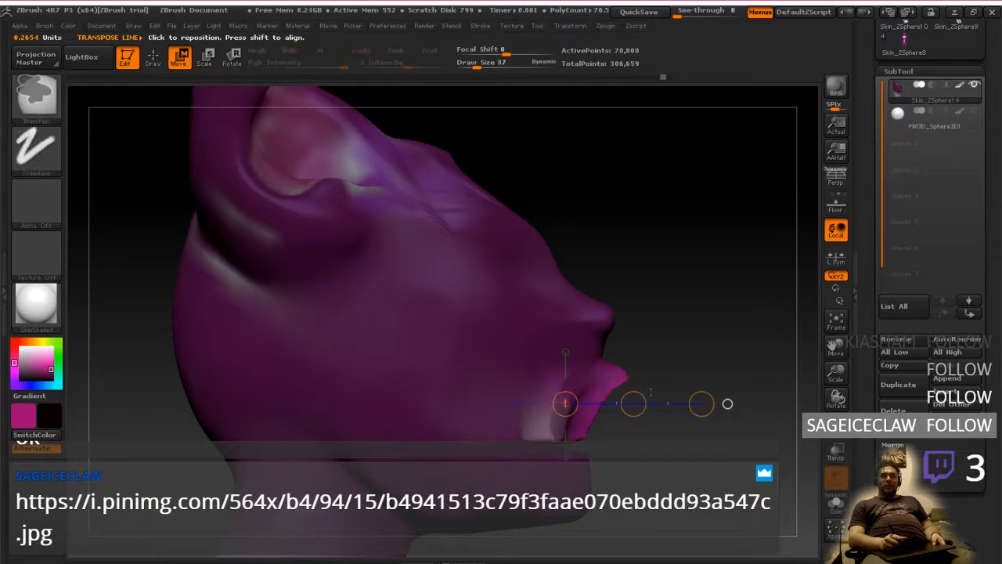
pyautogui.moveTo(656, 385); pyautogui.dragTo(624, 352, button='right')
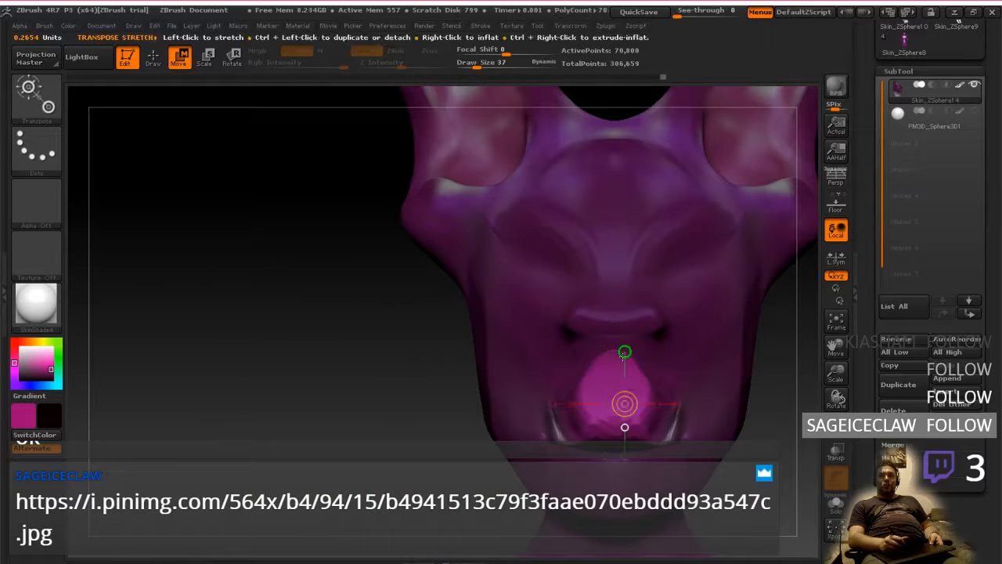
pyautogui.moveTo(628, 416); pyautogui.dragTo(768, 378, button='right')
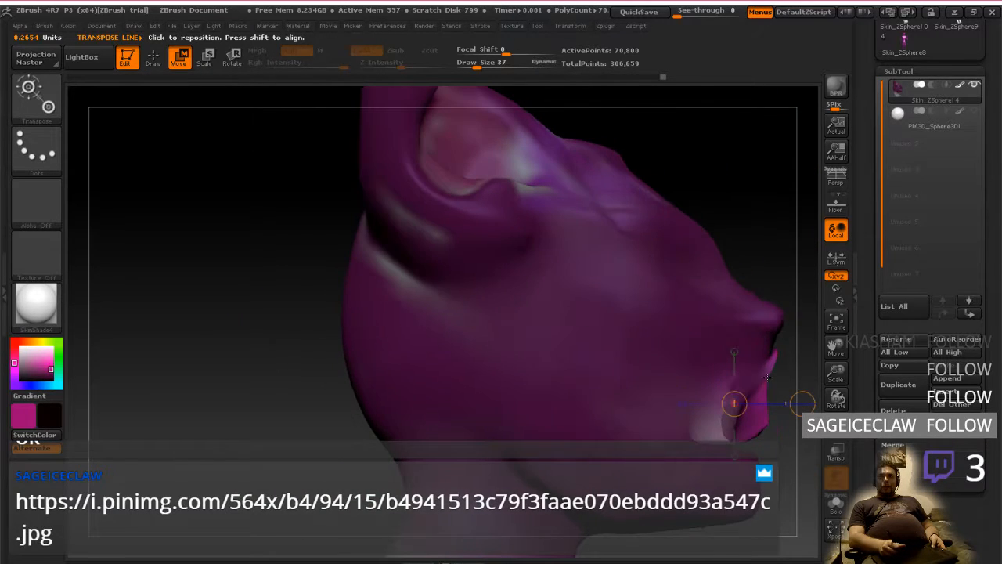
pyautogui.keyDown('alt'); pyautogui.moveTo(772, 441); pyautogui.dragTo(656, 408, button='right'); pyautogui.keyUp('alt')
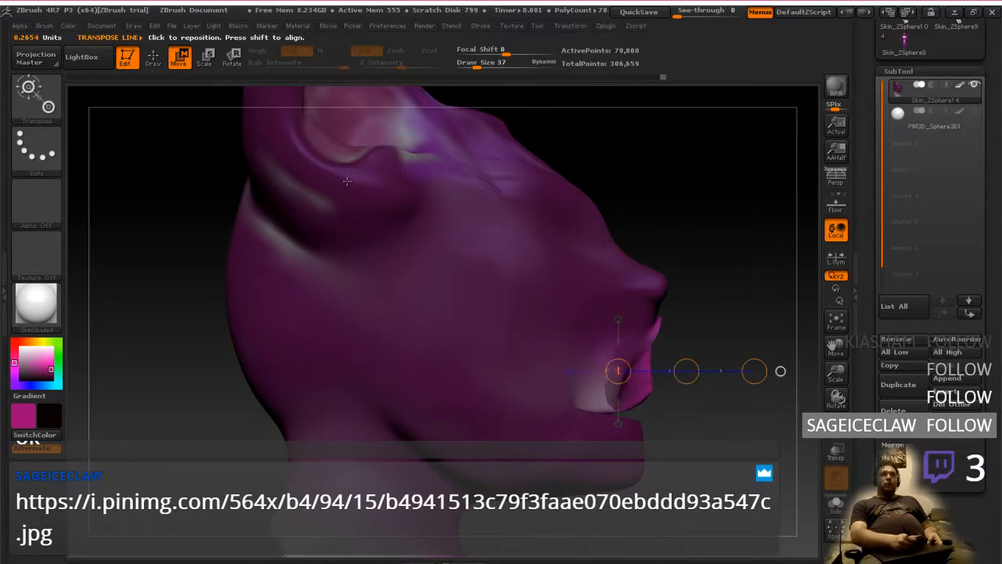
# Clear the mask and smooth the pulled-out mouth piece into the upper lip and muzzle
pyautogui.click(153, 56)
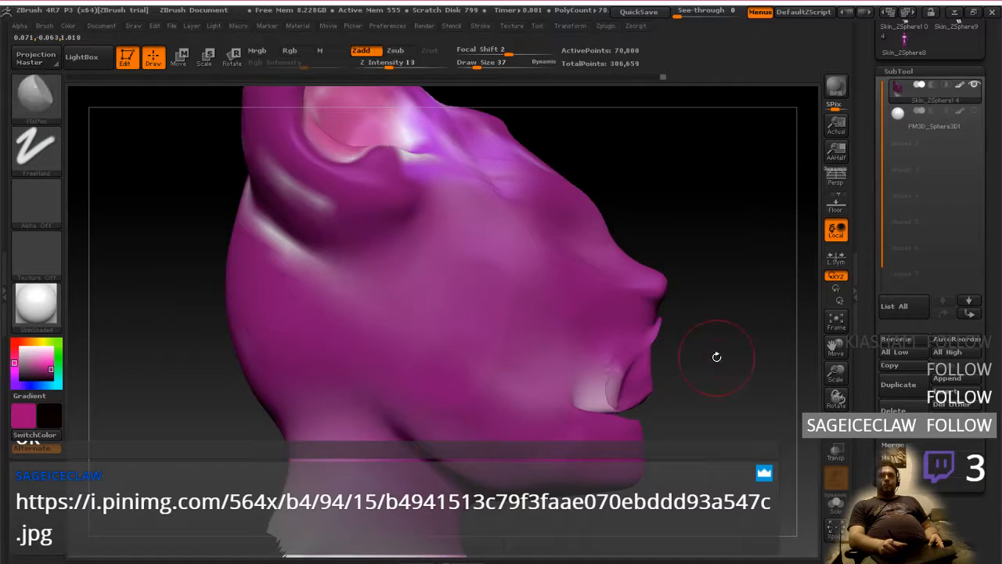
pyautogui.moveTo(716, 352); pyautogui.dragTo(650, 369, button='right')
pyautogui.press('shift')
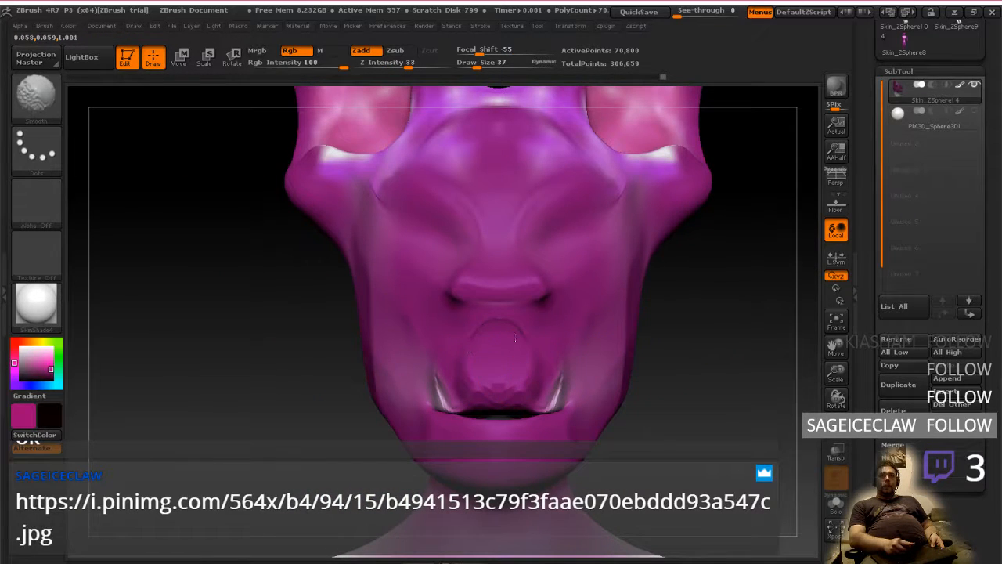
pyautogui.moveTo(498, 368); pyautogui.dragTo(527, 371, button='right')
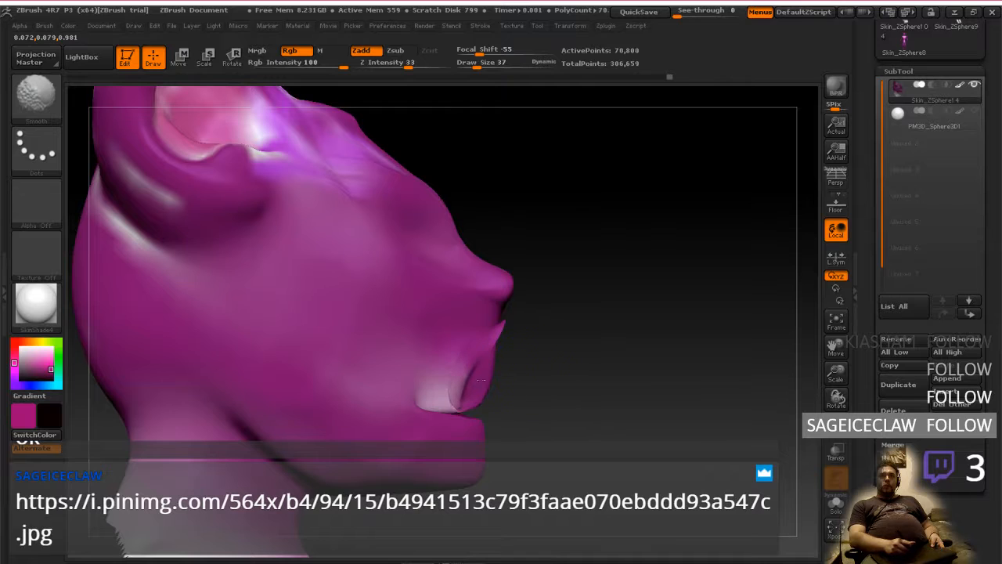
pyautogui.keyDown('shift'); pyautogui.moveTo(482, 380); pyautogui.dragTo(484, 378); pyautogui.keyUp('shift')
pyautogui.moveTo(505, 331); pyautogui.dragTo(513, 329, button='right')
pyautogui.moveTo(501, 334); pyautogui.dragTo(504, 338)
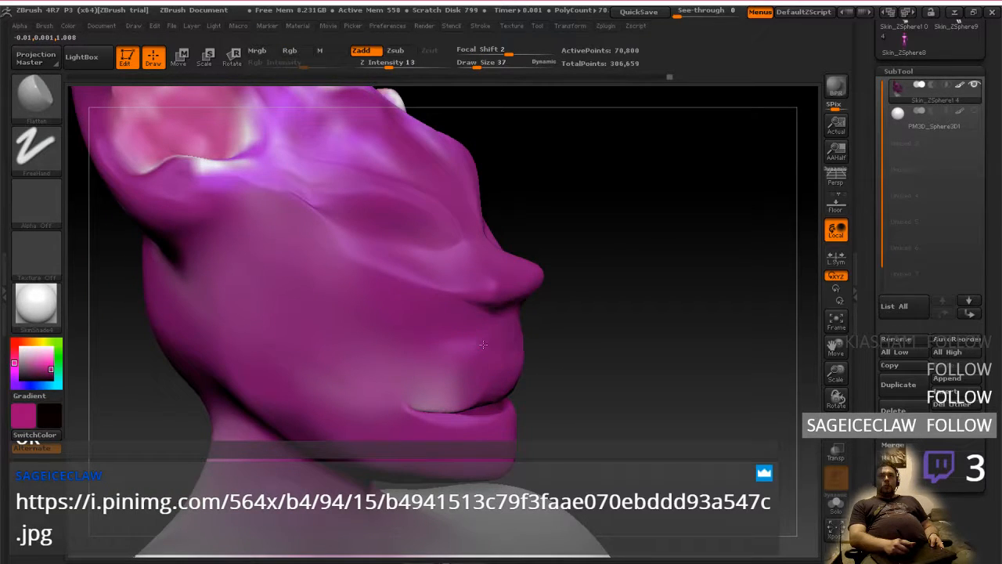
pyautogui.moveTo(480, 360); pyautogui.dragTo(494, 346, button='right')
# Smooth the mouth opening and the upper lip surface near its corner
pyautogui.keyDown('alt'); pyautogui.moveTo(649, 361); pyautogui.dragTo(458, 352, button='right'); pyautogui.keyUp('alt')
pyautogui.moveTo(689, 352)
pyautogui.mouseDown(button='right')
pyautogui.moveTo(551, 345)
pyautogui.moveTo(675, 347)
pyautogui.mouseUp(button='right')
pyautogui.moveTo(567, 353)
pyautogui.mouseDown(button='right')
pyautogui.moveTo(620, 381)
pyautogui.moveTo(540, 384)
pyautogui.mouseUp(button='right')
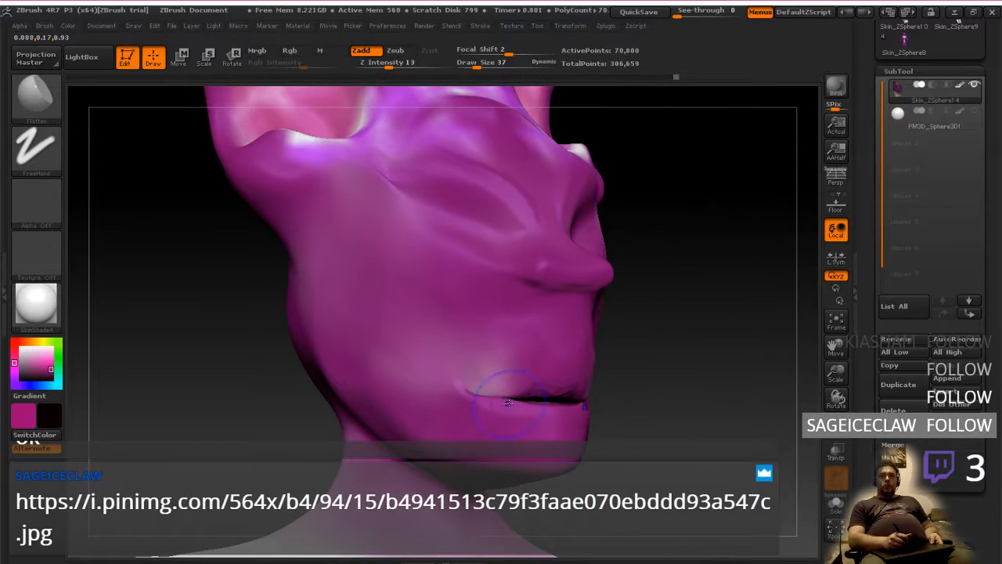
pyautogui.press('shift')
pyautogui.keyDown('shift'); pyautogui.moveTo(501, 397); pyautogui.dragTo(545, 399); pyautogui.keyUp('shift')
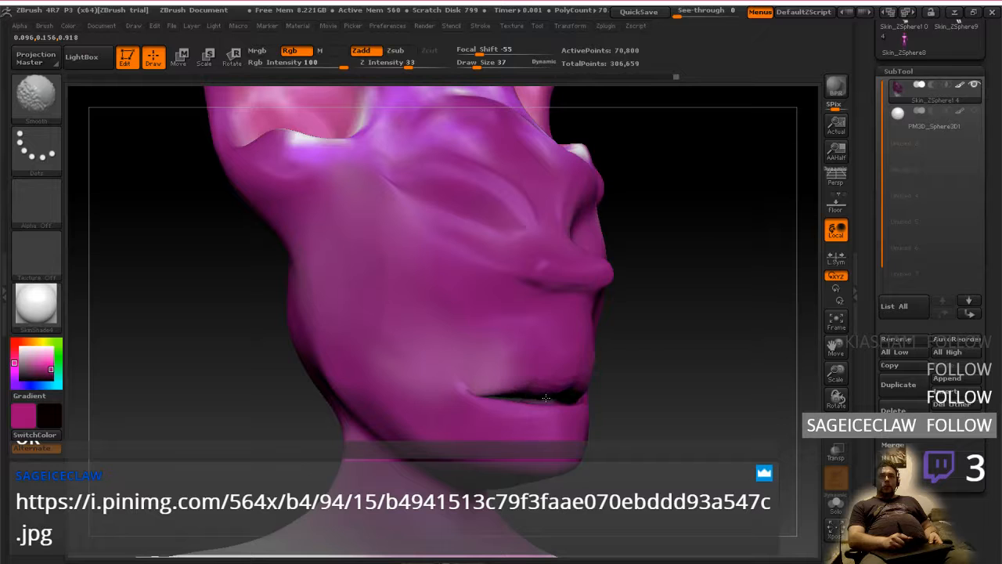
pyautogui.moveTo(517, 369)
pyautogui.mouseDown(button='right')
pyautogui.moveTo(484, 378)
pyautogui.moveTo(615, 347)
pyautogui.moveTo(559, 349)
pyautogui.mouseUp(button='right')
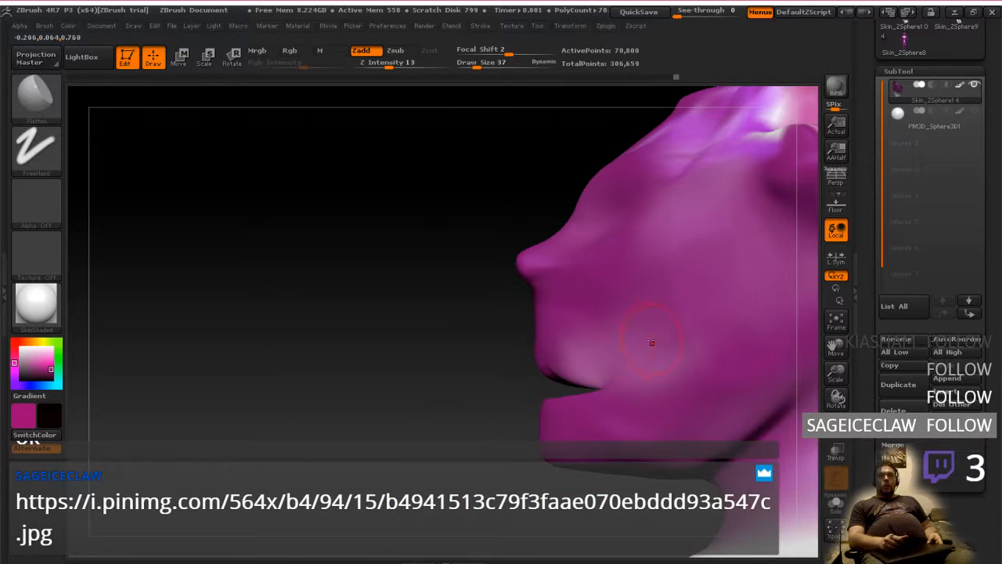
# Bring back the hidden body together with the head and subdivide the mesh, checking the result from the side
pyautogui.moveTo(771, 345)
pyautogui.keyDown('alt'); pyautogui.mouseDown(button='right')
pyautogui.moveTo(636, 397)
pyautogui.moveTo(502, 391)
pyautogui.mouseUp(button='right'); pyautogui.keyUp('alt')
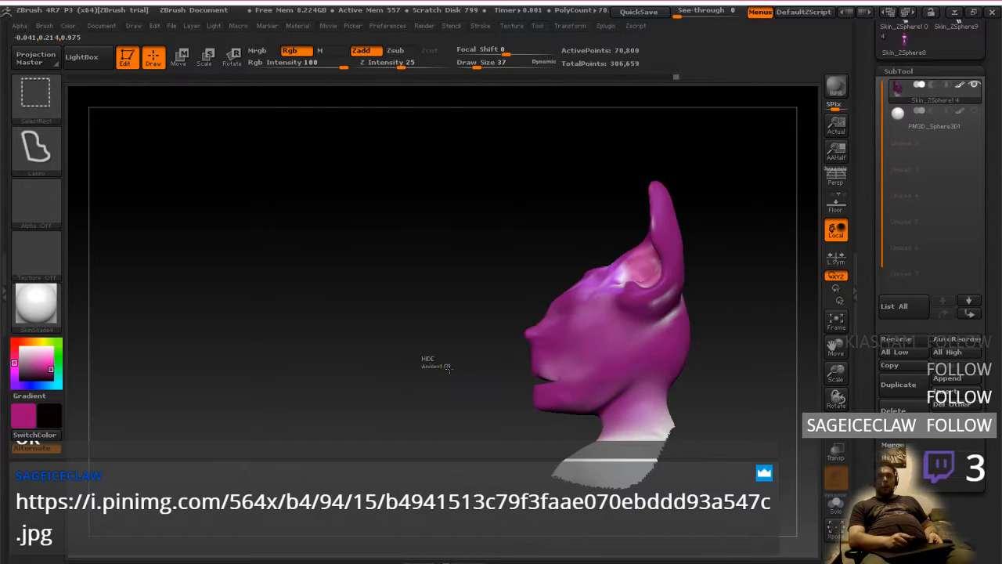
pyautogui.keyDown('shift'); pyautogui.moveTo(425, 354); pyautogui.dragTo(477, 352, button='right'); pyautogui.keyUp('shift')
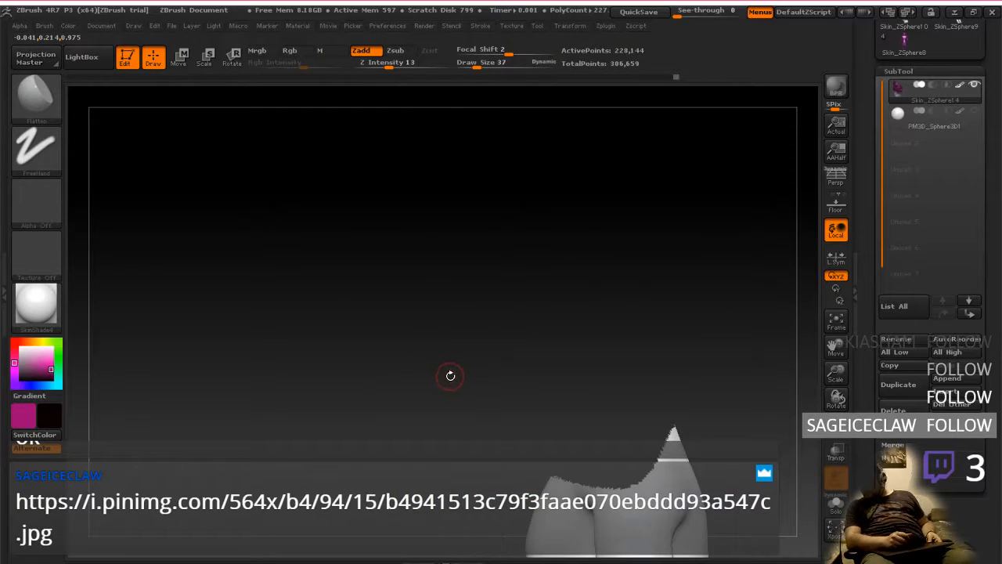
pyautogui.hotkey('ctrl', 'd')
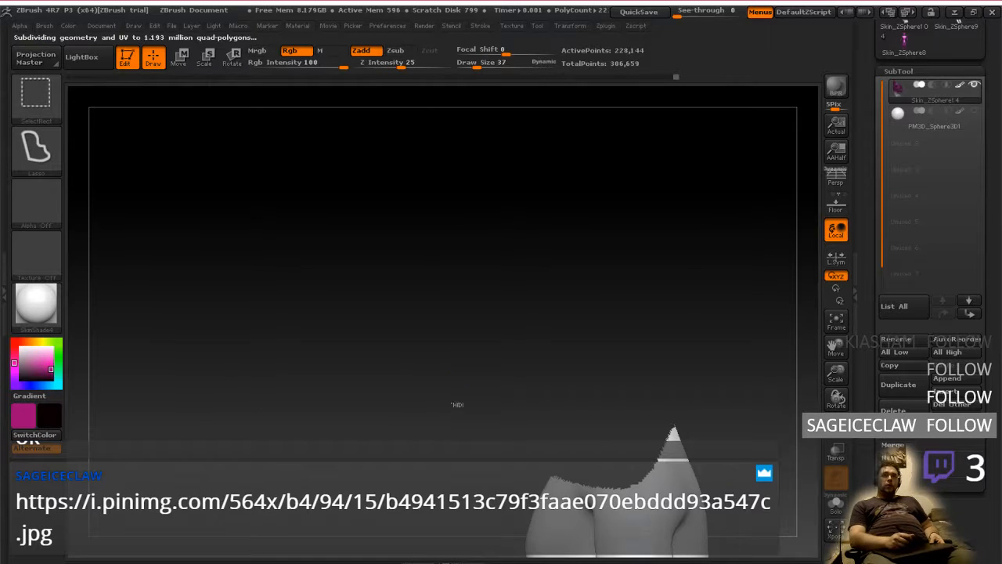
pyautogui.keyDown('alt'); pyautogui.moveTo(586, 460); pyautogui.dragTo(543, 425, button='right'); pyautogui.keyUp('alt')
pyautogui.moveTo(570, 458)
pyautogui.keyDown('alt'); pyautogui.mouseDown(button='right')
pyautogui.moveTo(544, 399)
pyautogui.moveTo(556, 430)
pyautogui.mouseUp(button='right'); pyautogui.keyUp('alt')
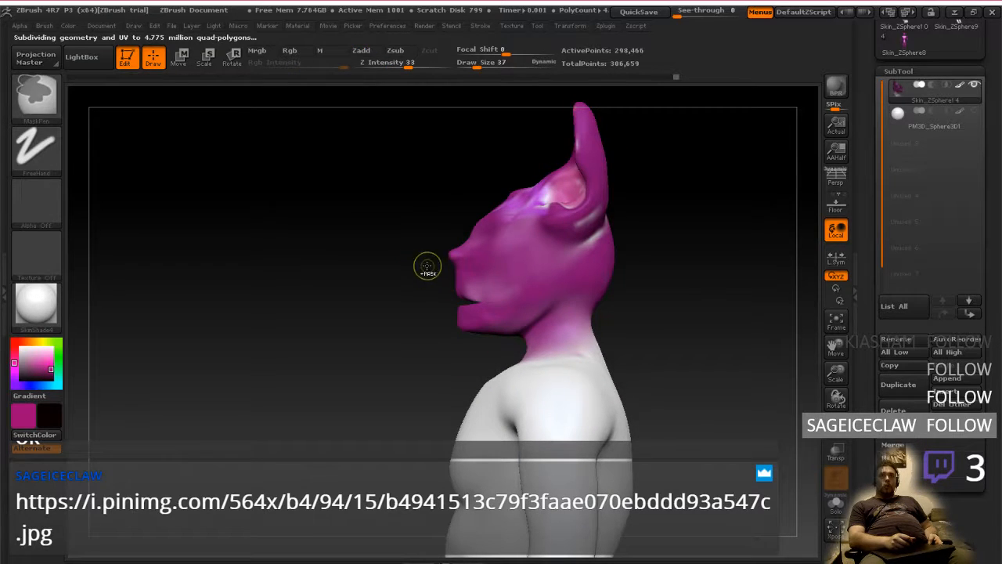
pyautogui.moveTo(443, 403); pyautogui.dragTo(384, 238)
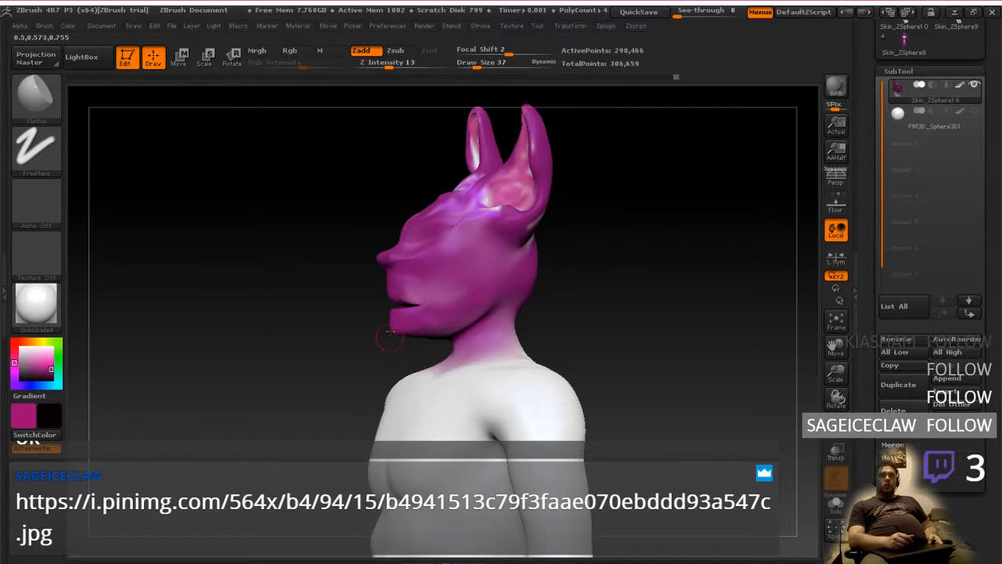
pyautogui.moveTo(384, 343)
pyautogui.mouseDown()
pyautogui.moveTo(463, 356)
pyautogui.moveTo(398, 360)
pyautogui.moveTo(379, 353)
pyautogui.moveTo(395, 343)
pyautogui.moveTo(376, 330)
pyautogui.mouseUp()
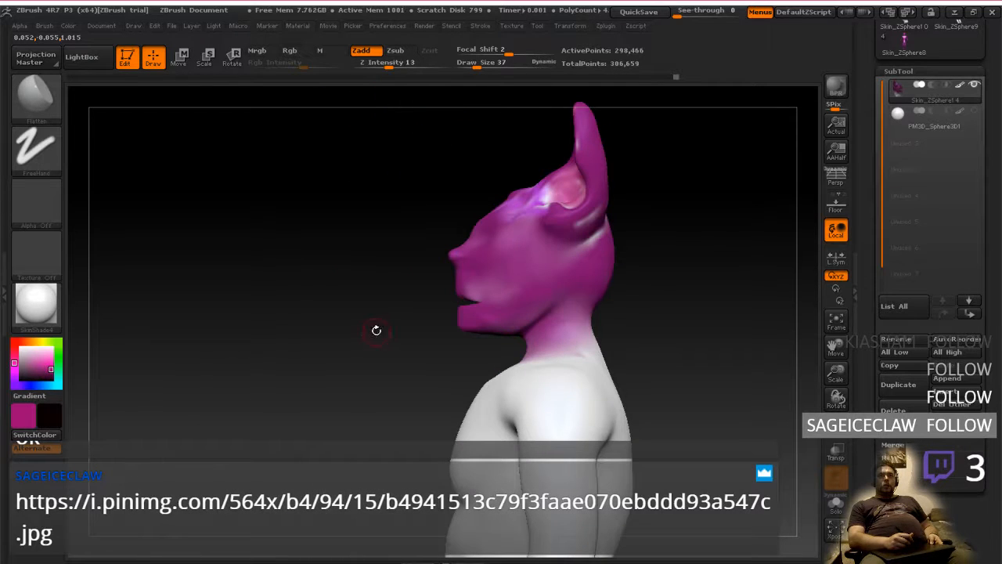
# Examine the head from the side and three-quarter angles and compare it with the anatomy study painting
pyautogui.moveTo(475, 351)
pyautogui.mouseDown()
pyautogui.moveTo(504, 390)
pyautogui.moveTo(524, 383)
pyautogui.moveTo(494, 390)
pyautogui.moveTo(474, 414)
pyautogui.mouseUp()
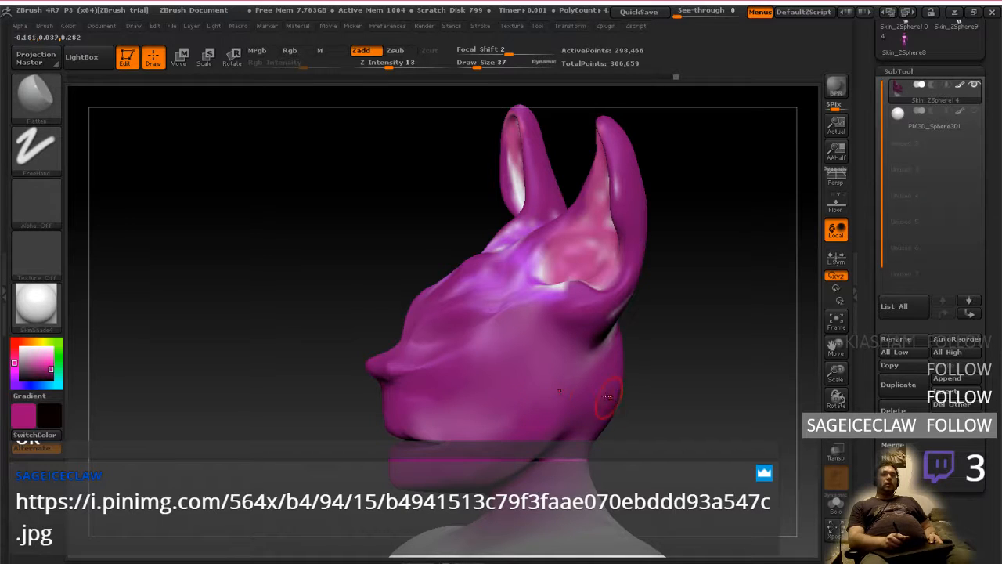
pyautogui.moveTo(480, 406); pyautogui.dragTo(471, 375)
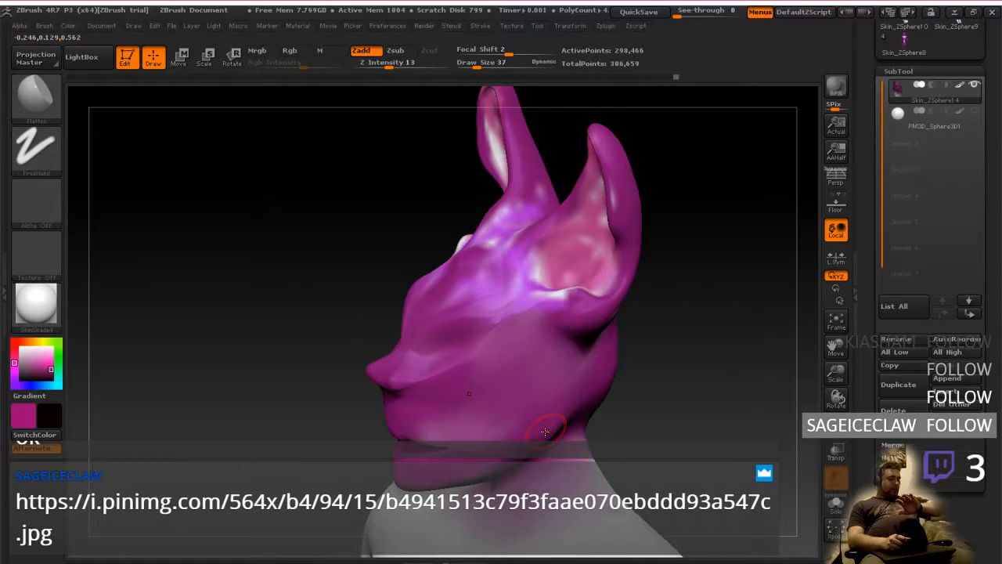
pyautogui.moveTo(543, 412)
pyautogui.mouseDown(button='right')
pyautogui.moveTo(589, 407)
pyautogui.moveTo(552, 396)
pyautogui.moveTo(568, 399)
pyautogui.moveTo(596, 381)
pyautogui.moveTo(650, 403)
pyautogui.moveTo(642, 386)
pyautogui.moveTo(669, 386)
pyautogui.mouseUp(button='right')
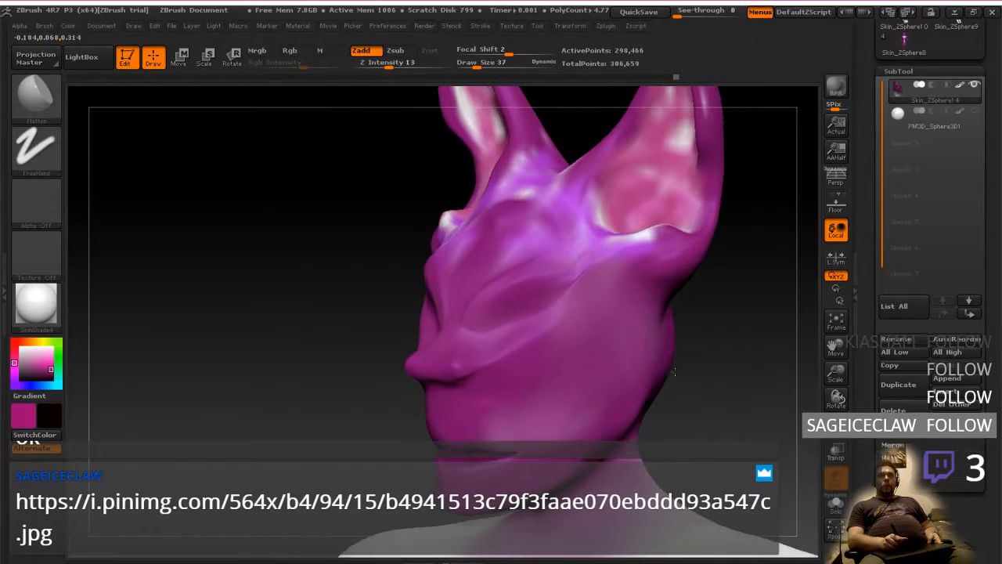
pyautogui.rightClick(667, 384)
pyautogui.press('ctrl+super+Left')
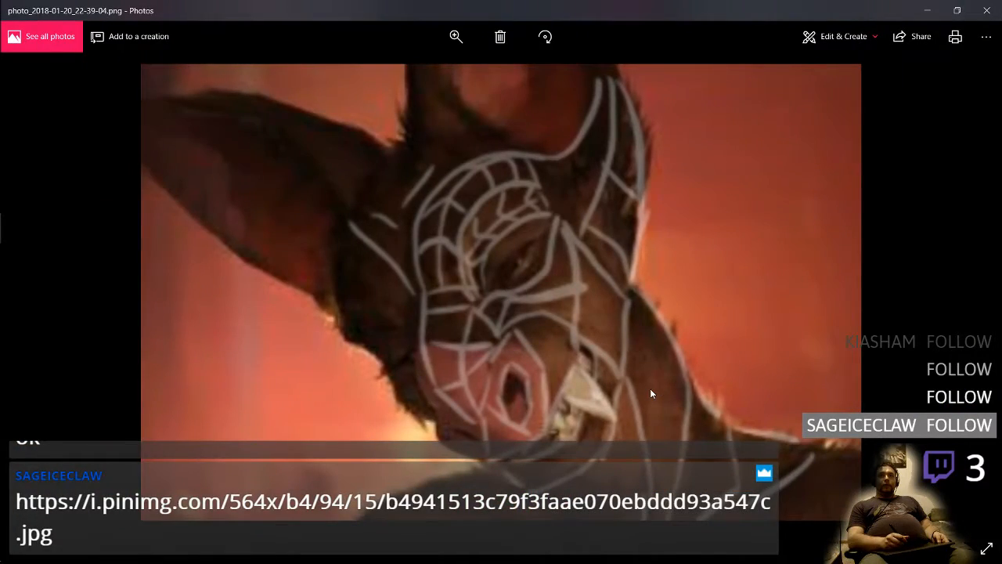
pyautogui.press('ctrl+super+Right')
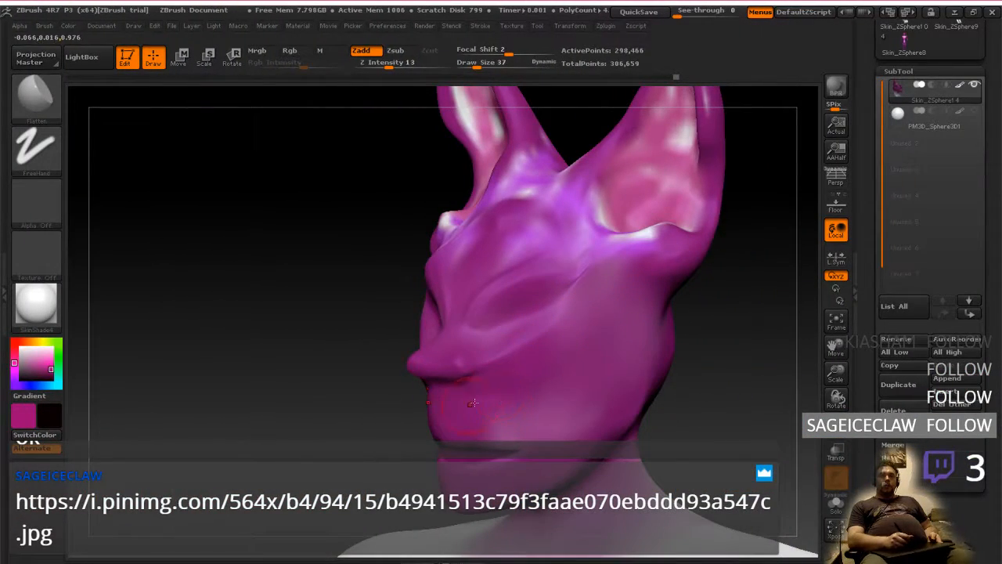
# Hide the body below the neck to isolate the head, viewing it from the front and three-quarter angle
pyautogui.rightClick(508, 393)
pyautogui.moveTo(467, 397)
pyautogui.mouseDown(button='right')
pyautogui.moveTo(537, 403)
pyautogui.moveTo(528, 399)
pyautogui.mouseUp(button='right')
pyautogui.moveTo(644, 375)
pyautogui.keyDown('ctrl'); pyautogui.mouseDown(button='right')
pyautogui.moveTo(626, 366)
pyautogui.moveTo(597, 385)
pyautogui.mouseUp(button='right'); pyautogui.keyUp('ctrl')
pyautogui.moveTo(374, 367)
pyautogui.keyDown('ctrl'); pyautogui.keyDown('shift'); pyautogui.mouseDown()
pyautogui.moveTo(452, 149)
pyautogui.moveTo(685, 336)
pyautogui.moveTo(548, 505)
pyautogui.moveTo(461, 507)
pyautogui.mouseUp(); pyautogui.keyUp('shift'); pyautogui.keyUp('ctrl')
pyautogui.moveTo(618, 377)
pyautogui.mouseDown(button='right')
pyautogui.moveTo(540, 390)
pyautogui.moveTo(570, 450)
pyautogui.mouseUp(button='right')
pyautogui.keyDown('ctrl'); pyautogui.moveTo(581, 405); pyautogui.dragTo(581, 468, button='right'); pyautogui.keyUp('ctrl')
pyautogui.keyDown('alt'); pyautogui.moveTo(559, 490); pyautogui.dragTo(611, 392, button='right'); pyautogui.keyUp('alt')
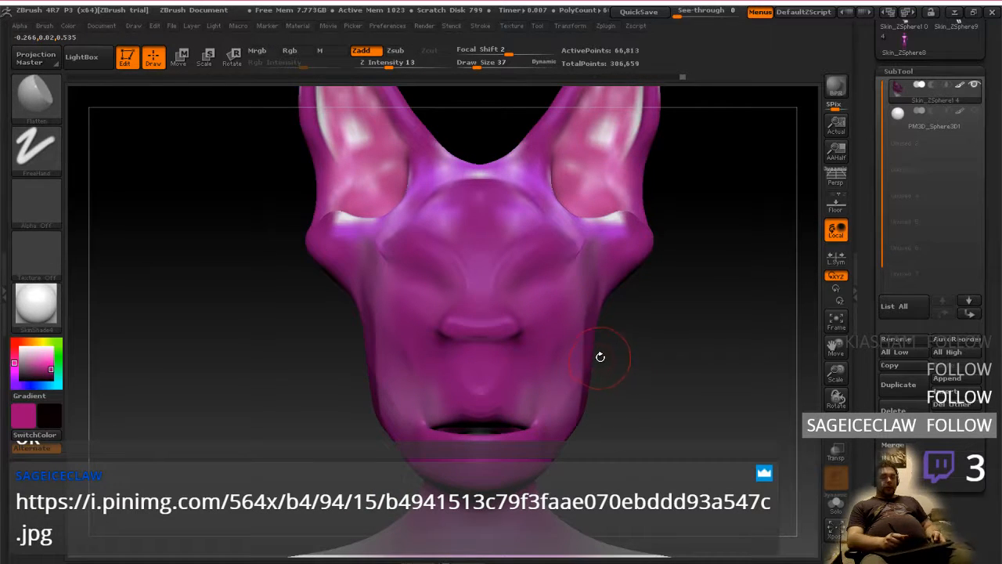
pyautogui.moveTo(635, 331); pyautogui.dragTo(611, 362)
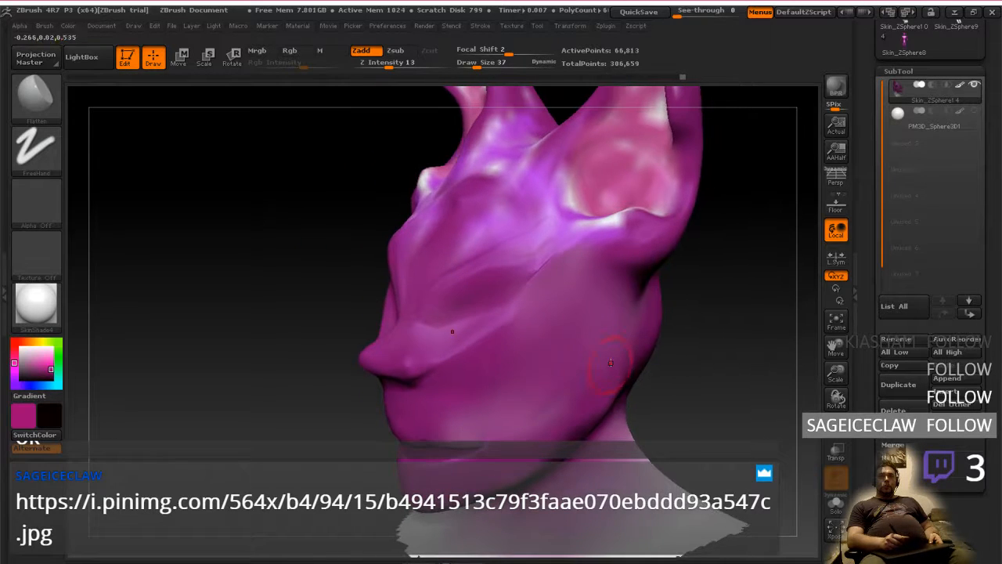
# Select the eye sphere subtool and move it downward in the front view
pyautogui.click(909, 123)
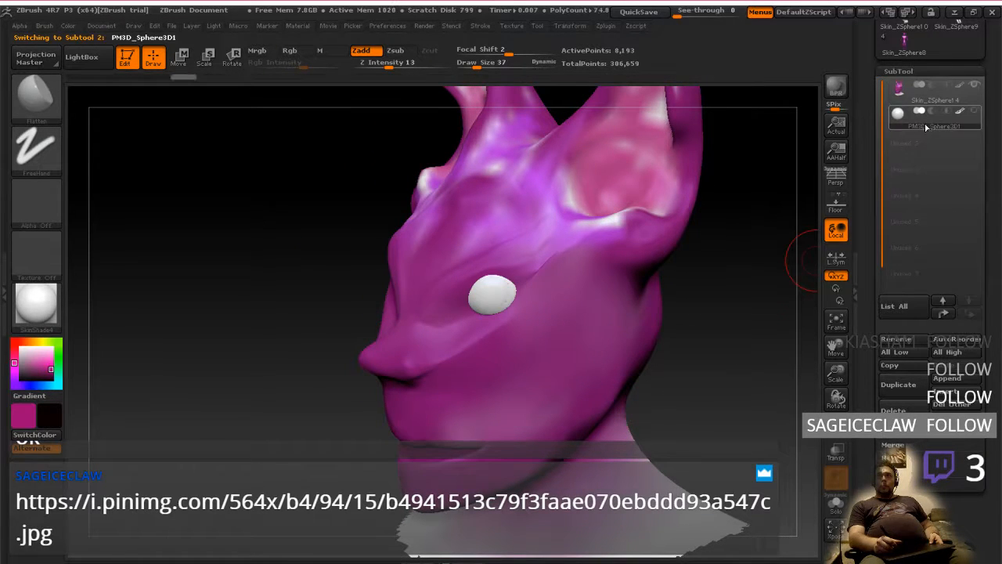
pyautogui.click(188, 65)
pyautogui.moveTo(362, 194); pyautogui.dragTo(568, 344)
pyautogui.keyDown('shift'); pyautogui.moveTo(508, 292); pyautogui.dragTo(639, 300); pyautogui.keyUp('shift')
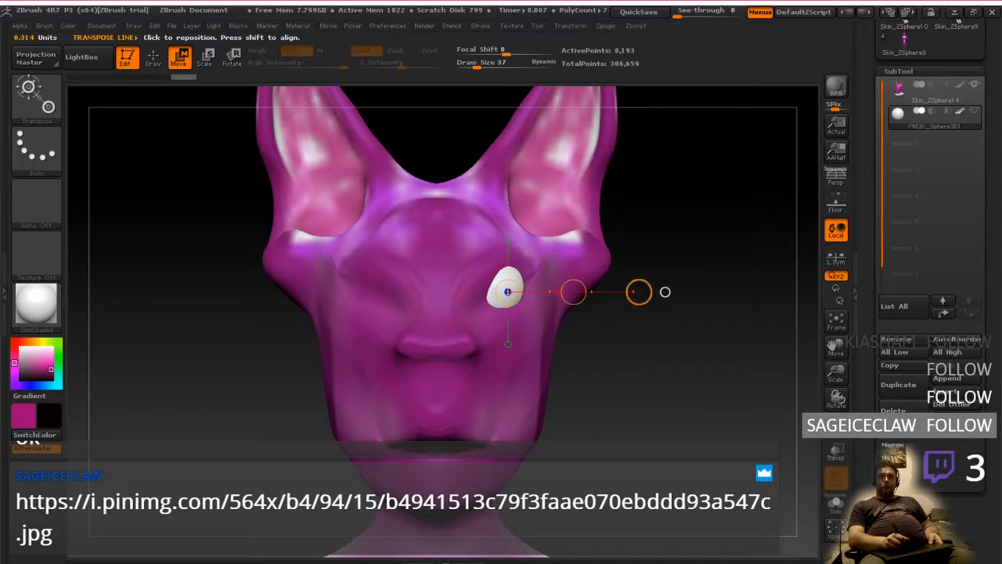
pyautogui.moveTo(574, 292); pyautogui.dragTo(571, 335)
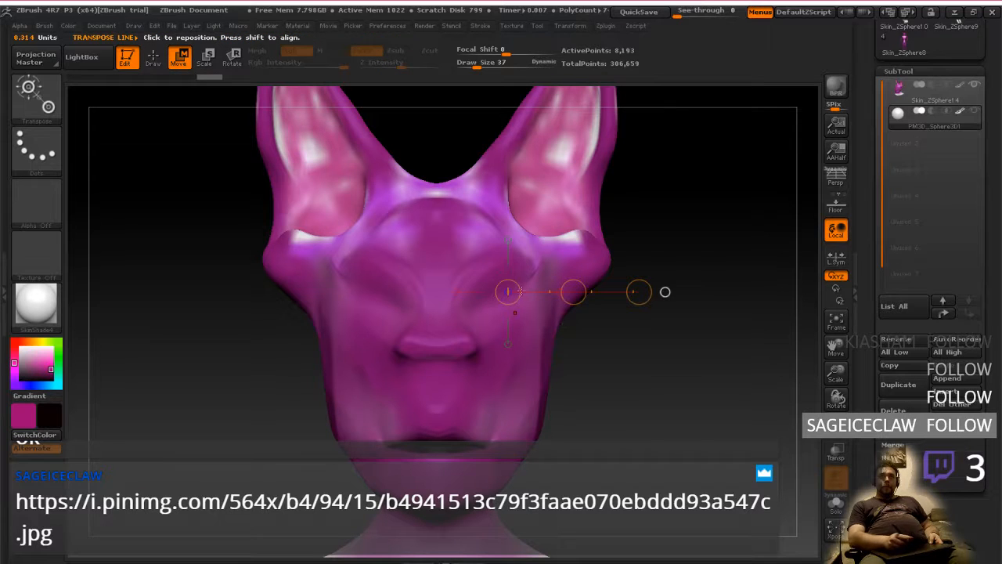
# Scale the eye sphere uniformly and make the head transparent so the sphere can be located inside it
pyautogui.press('e')
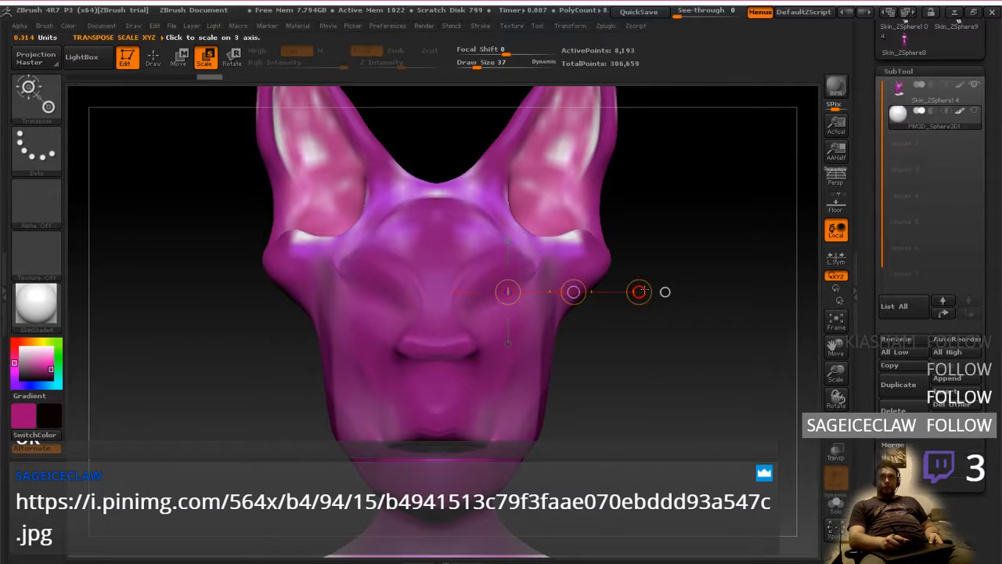
pyautogui.moveTo(642, 292); pyautogui.dragTo(285, 290)
pyautogui.click(836, 456)
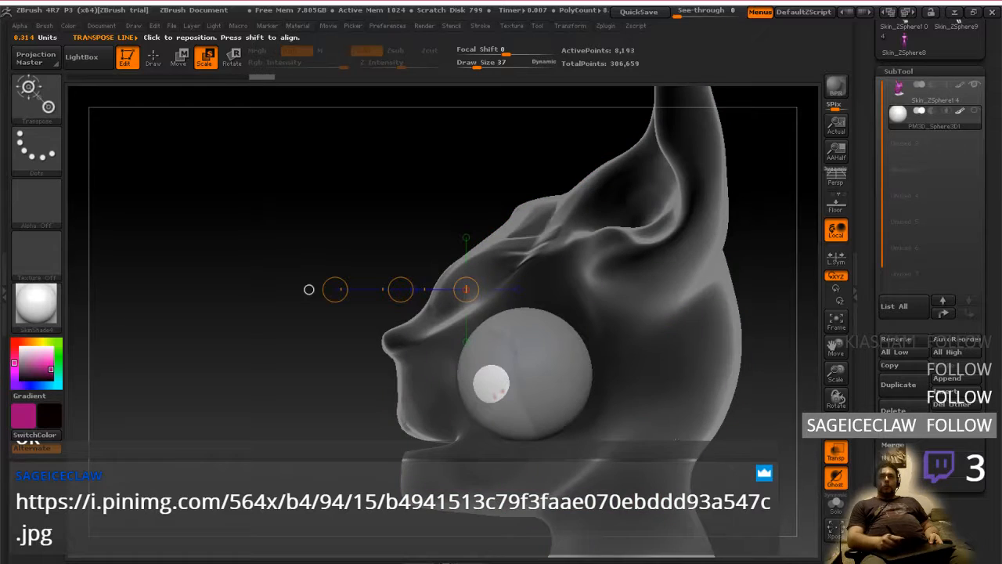
# Move the oversized eye sphere up and forward toward the eye socket in the side view
pyautogui.click(307, 290)
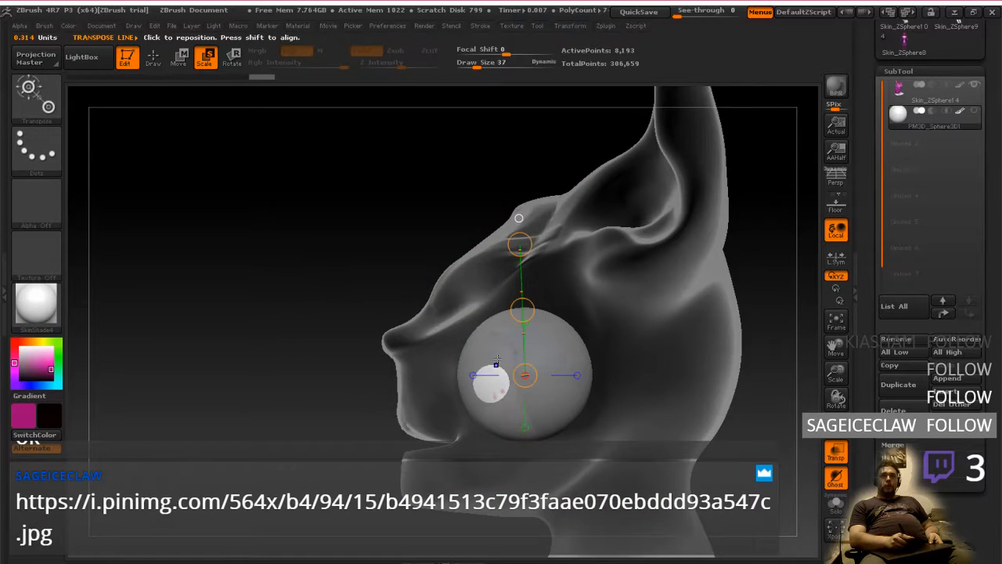
pyautogui.click(181, 56)
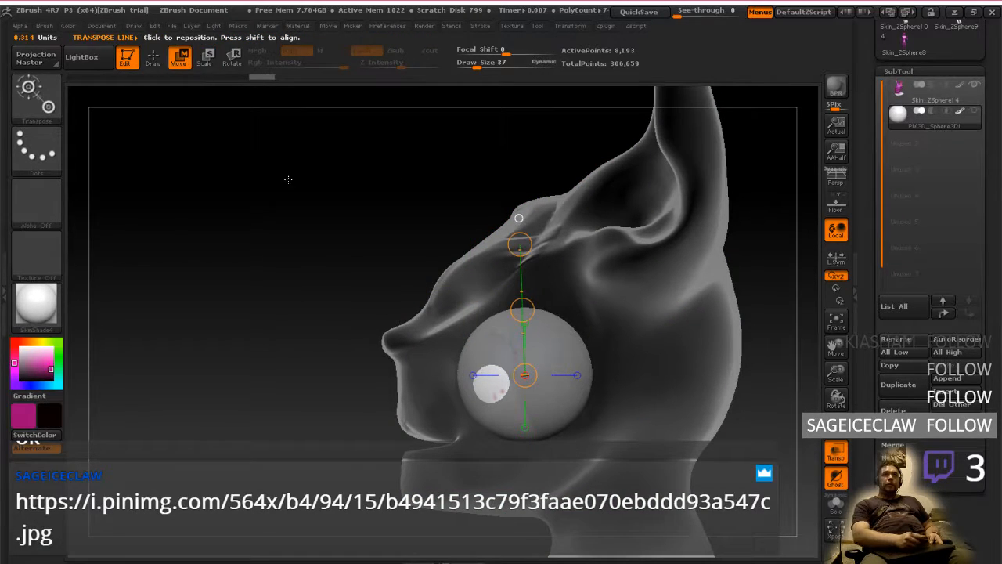
pyautogui.click(578, 376)
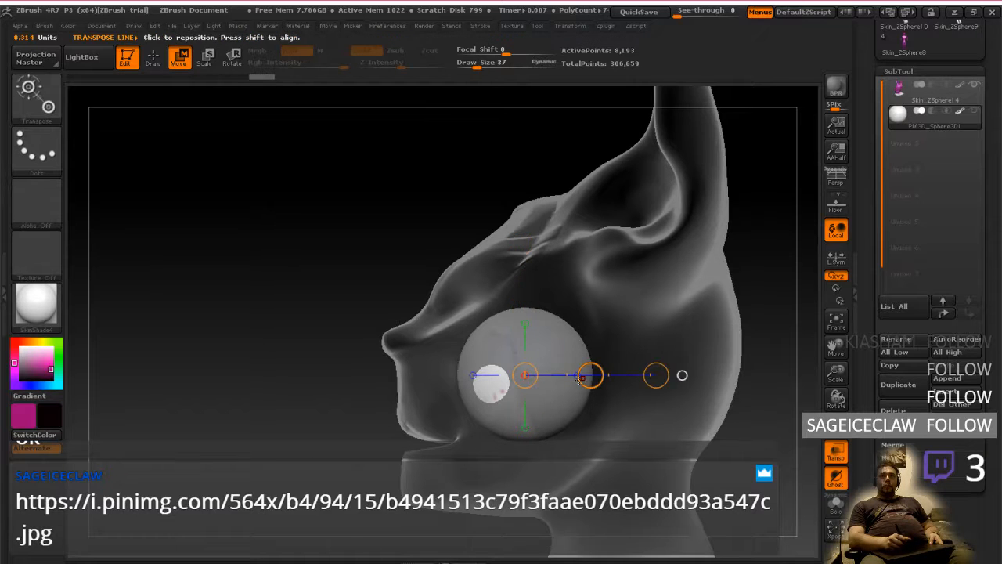
pyautogui.moveTo(590, 375); pyautogui.dragTo(562, 319)
pyautogui.moveTo(561, 375); pyautogui.dragTo(607, 371)
# Scale the eye sphere down and shift it outward and up into the eye socket, checking from the side
pyautogui.moveTo(509, 399)
pyautogui.mouseDown()
pyautogui.moveTo(619, 329)
pyautogui.moveTo(724, 317)
pyautogui.mouseUp()
pyautogui.click(205, 58)
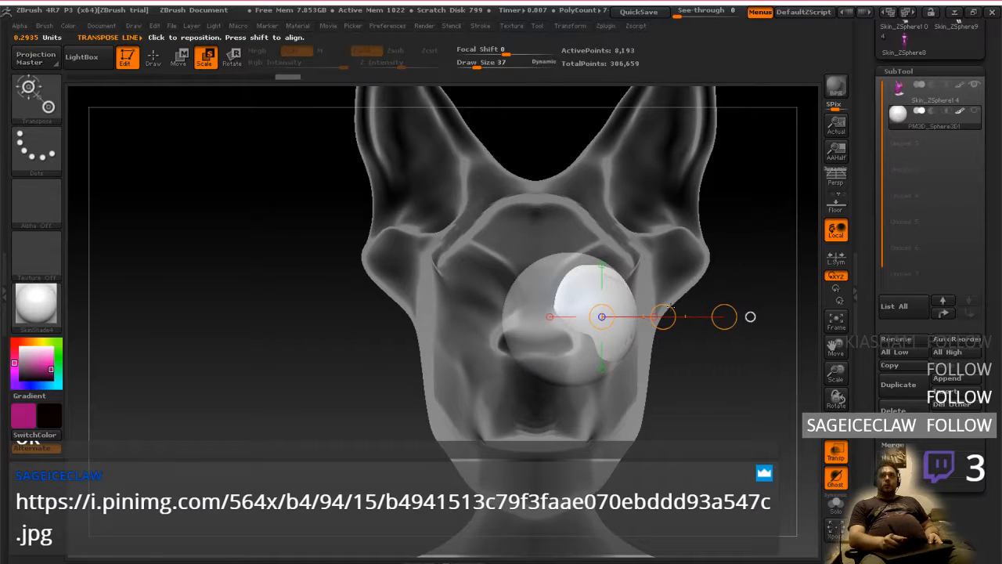
pyautogui.moveTo(663, 316); pyautogui.dragTo(677, 290)
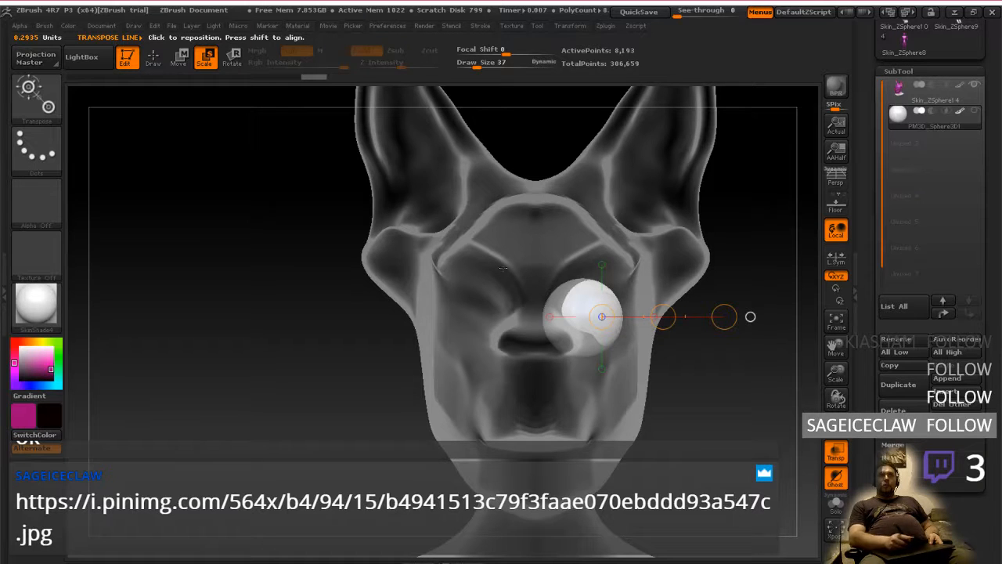
pyautogui.click(179, 59)
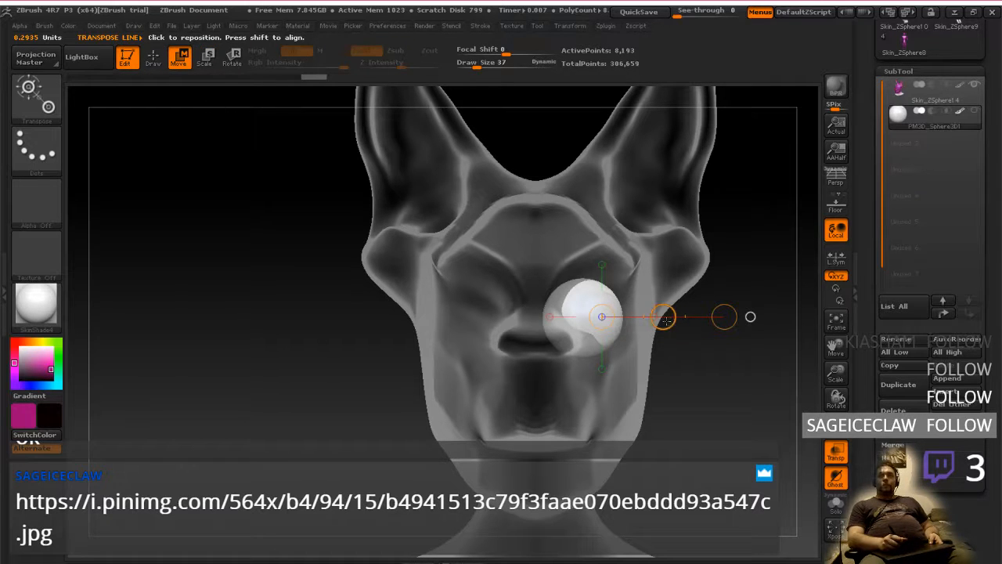
pyautogui.moveTo(665, 317); pyautogui.dragTo(677, 301)
pyautogui.moveTo(725, 352); pyautogui.dragTo(604, 357)
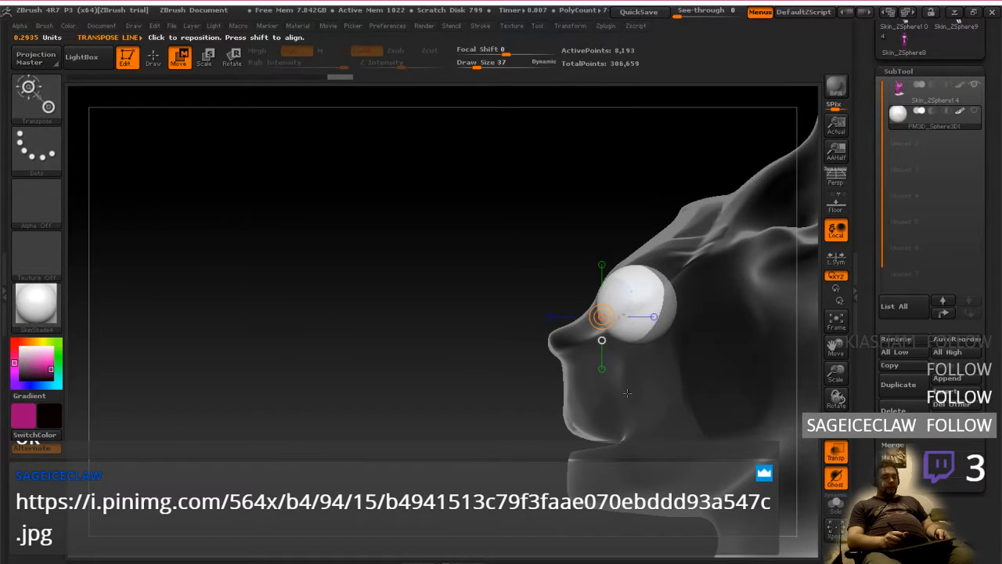
# Compare the eye with the anatomy study painting and shrink the sphere further to fit the socket
pyautogui.hotkey('alt', 'Tab')
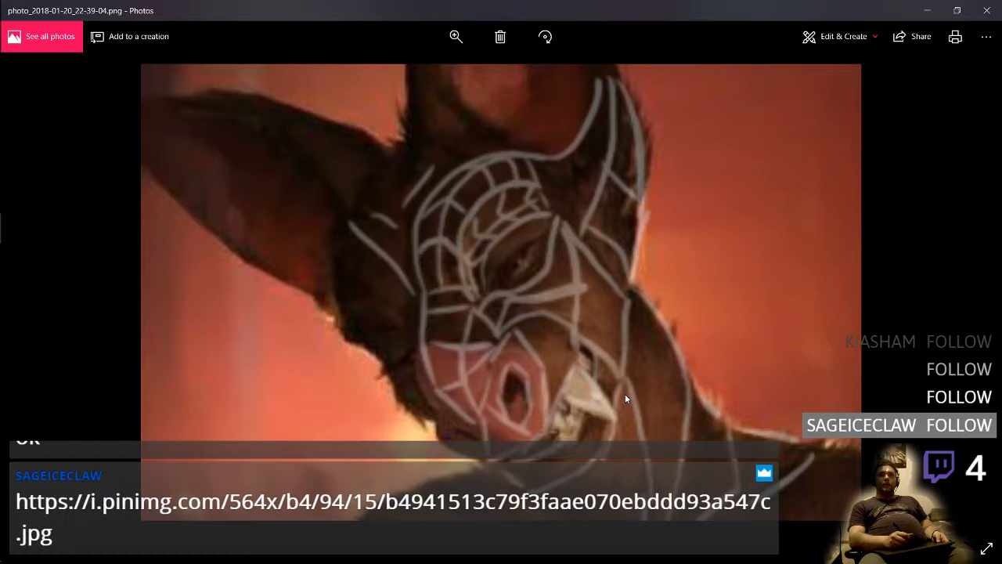
pyautogui.press('ctrl+super+Right')
pyautogui.moveTo(568, 403); pyautogui.dragTo(690, 407)
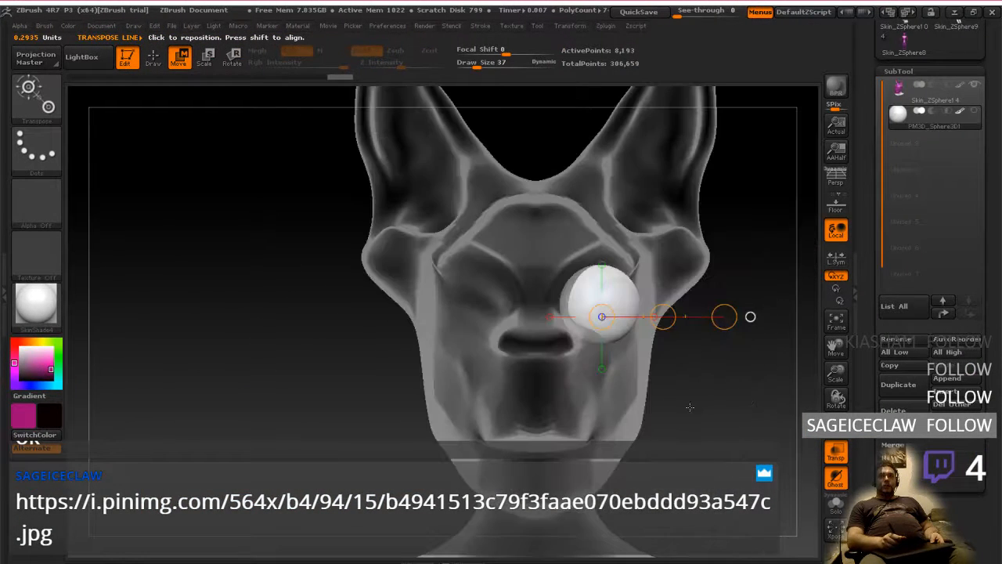
pyautogui.keyDown('shift'); pyautogui.moveTo(624, 295); pyautogui.dragTo(730, 295); pyautogui.keyUp('shift')
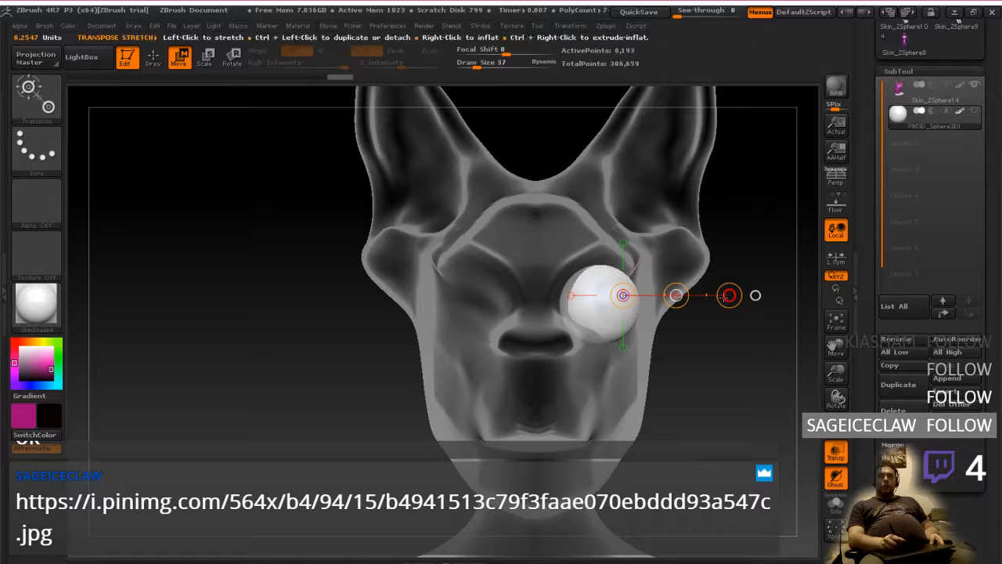
pyautogui.click(204, 59)
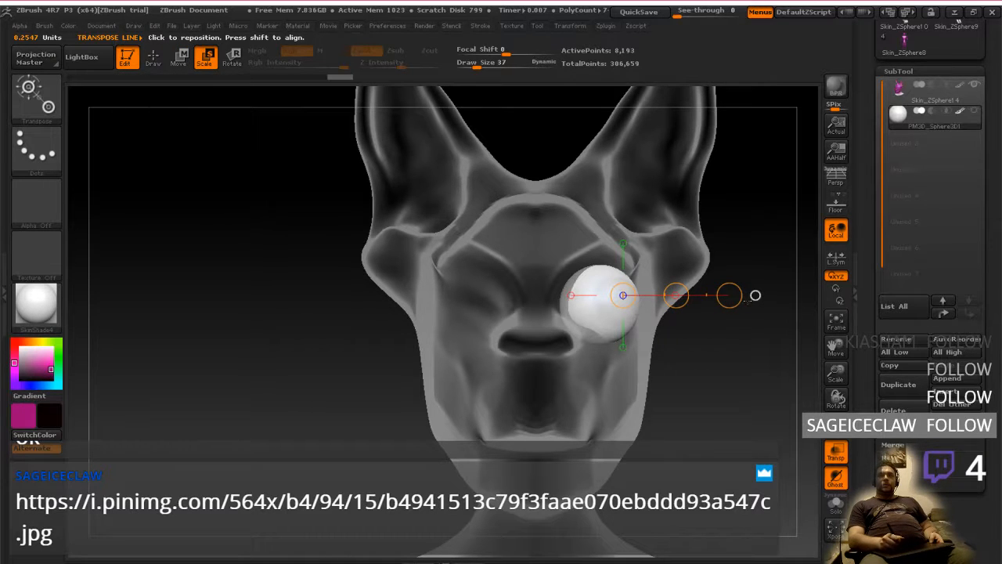
pyautogui.moveTo(755, 295); pyautogui.dragTo(713, 296)
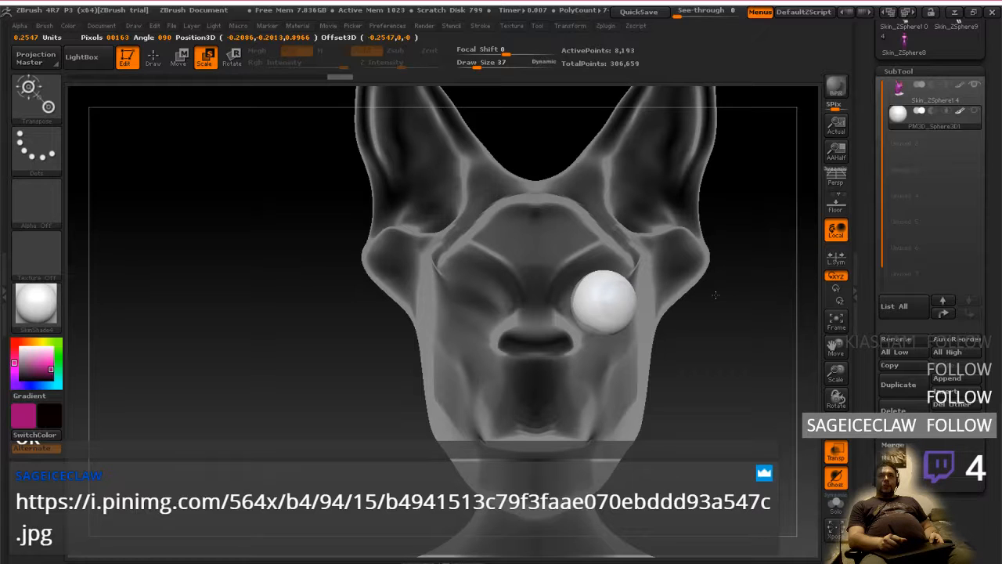
pyautogui.moveTo(715, 295); pyautogui.dragTo(708, 294)
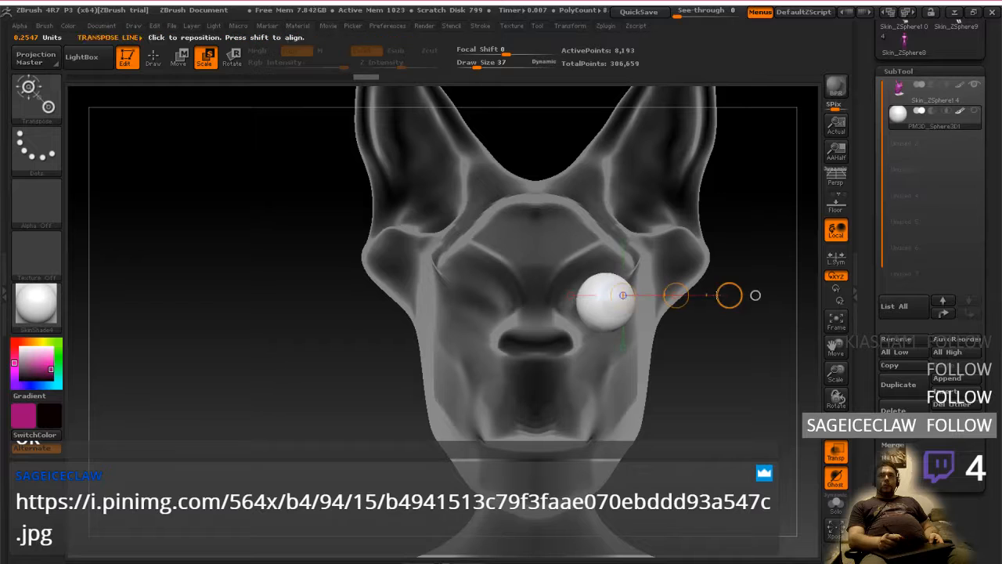
# Lower the eye sphere slightly in the socket and push it back into the head in the side view
pyautogui.click(187, 58)
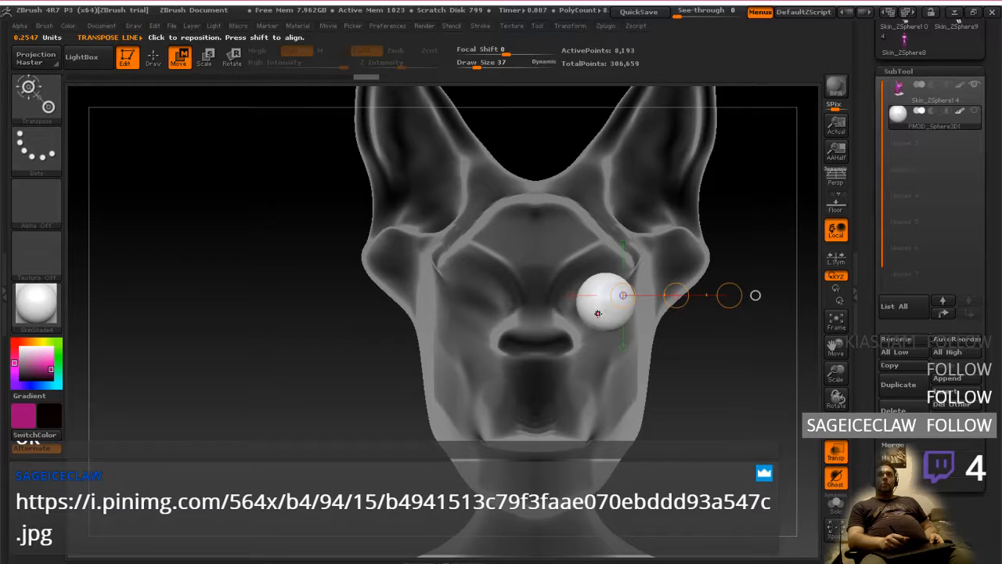
pyautogui.moveTo(598, 313)
pyautogui.keyDown('shift'); pyautogui.mouseDown()
pyautogui.moveTo(698, 314)
pyautogui.moveTo(638, 314)
pyautogui.moveTo(644, 325)
pyautogui.mouseUp(); pyautogui.keyUp('shift')
pyautogui.keyDown('shift'); pyautogui.moveTo(662, 291); pyautogui.dragTo(612, 289); pyautogui.keyUp('shift')
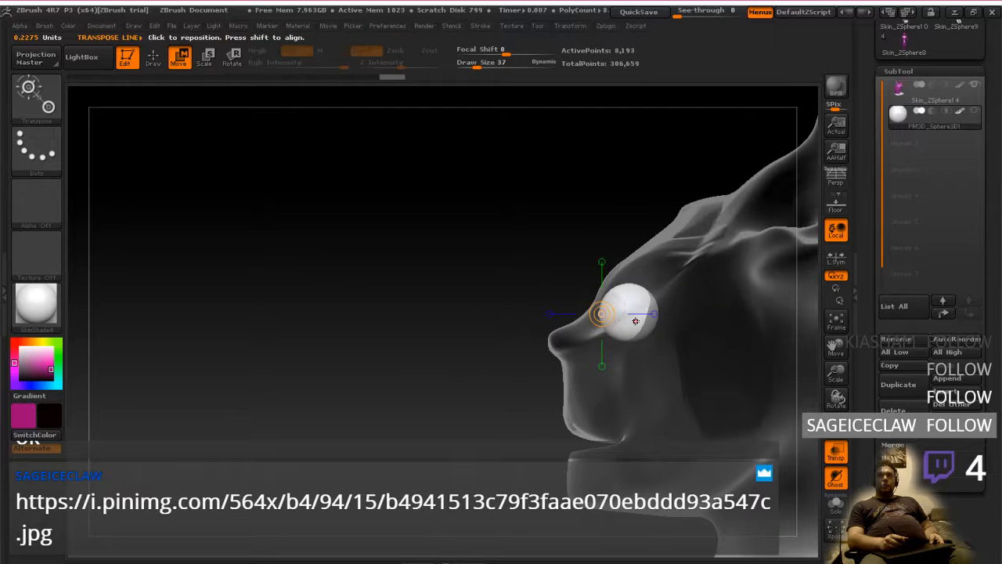
pyautogui.moveTo(642, 320)
pyautogui.keyDown('shift'); pyautogui.mouseDown()
pyautogui.moveTo(750, 320)
pyautogui.moveTo(705, 328)
pyautogui.moveTo(713, 323)
pyautogui.mouseUp(); pyautogui.keyUp('shift')
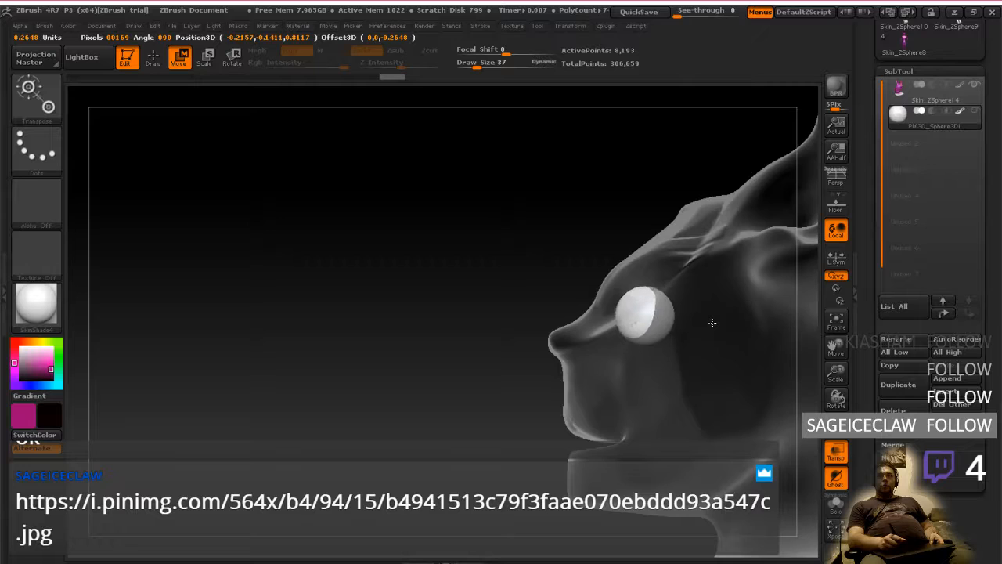
# Turn off ghosting, nudge the eye sphere slightly up and toward the nose, and make the head opaque again
pyautogui.moveTo(688, 362); pyautogui.dragTo(739, 369)
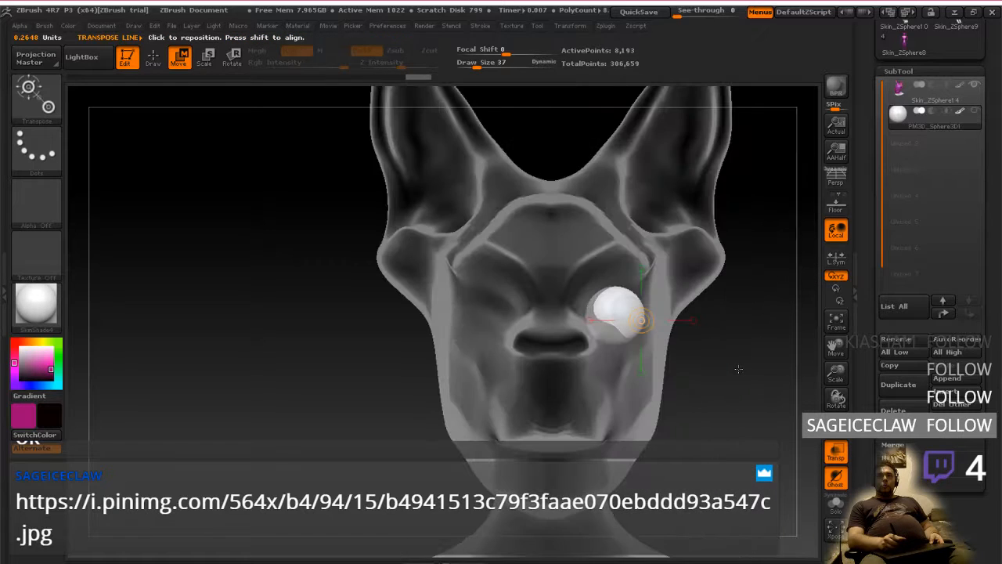
pyautogui.click(837, 477)
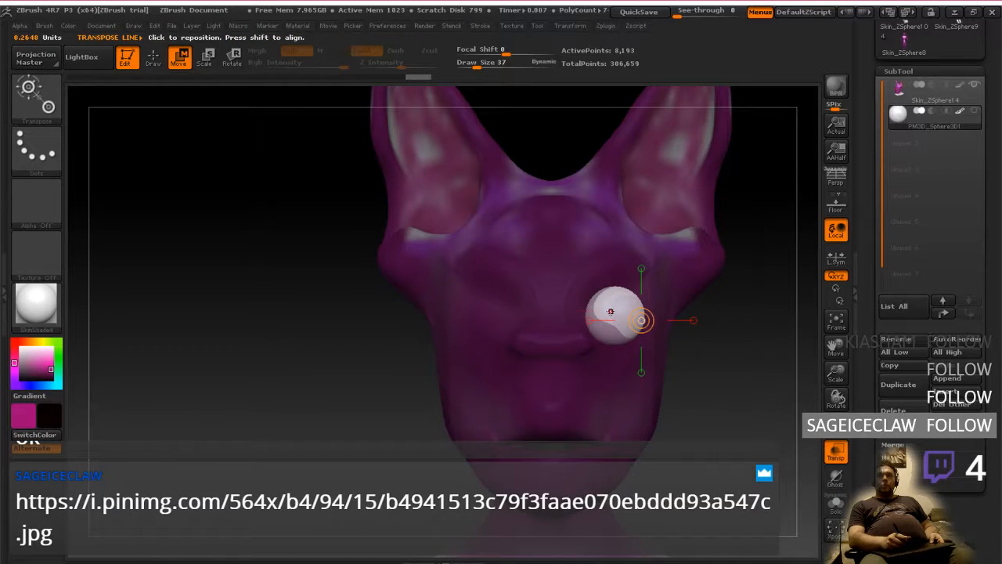
pyautogui.moveTo(611, 311); pyautogui.dragTo(769, 308)
pyautogui.moveTo(682, 308)
pyautogui.mouseDown()
pyautogui.moveTo(683, 332)
pyautogui.moveTo(649, 354)
pyautogui.moveTo(631, 398)
pyautogui.moveTo(685, 328)
pyautogui.moveTo(681, 300)
pyautogui.moveTo(679, 310)
pyautogui.mouseUp()
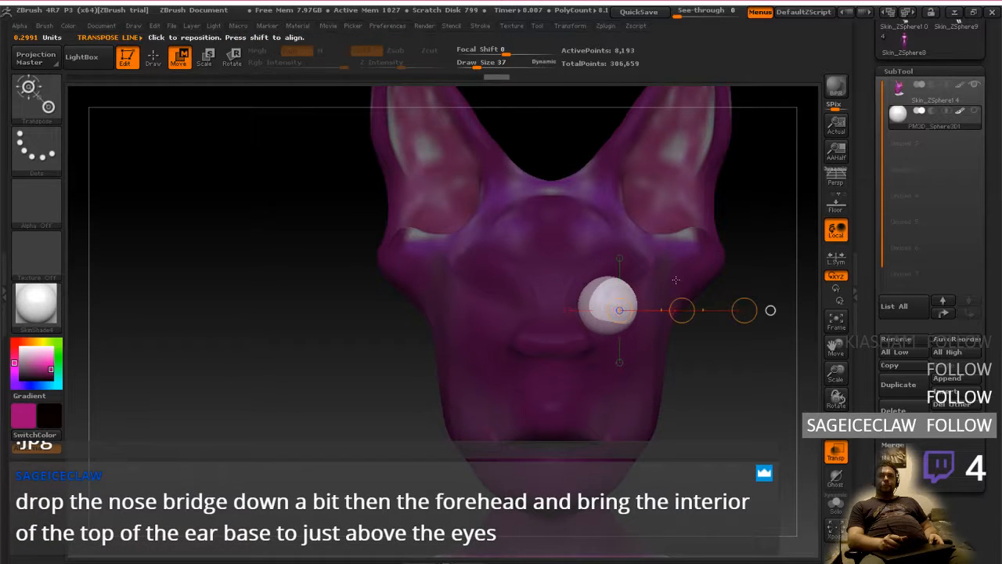
pyautogui.click(830, 459)
# Inspect the eye sphere's placement on the opaque head from the front and the side
pyautogui.moveTo(753, 391)
pyautogui.mouseDown()
pyautogui.moveTo(675, 384)
pyautogui.moveTo(747, 375)
pyautogui.mouseUp()
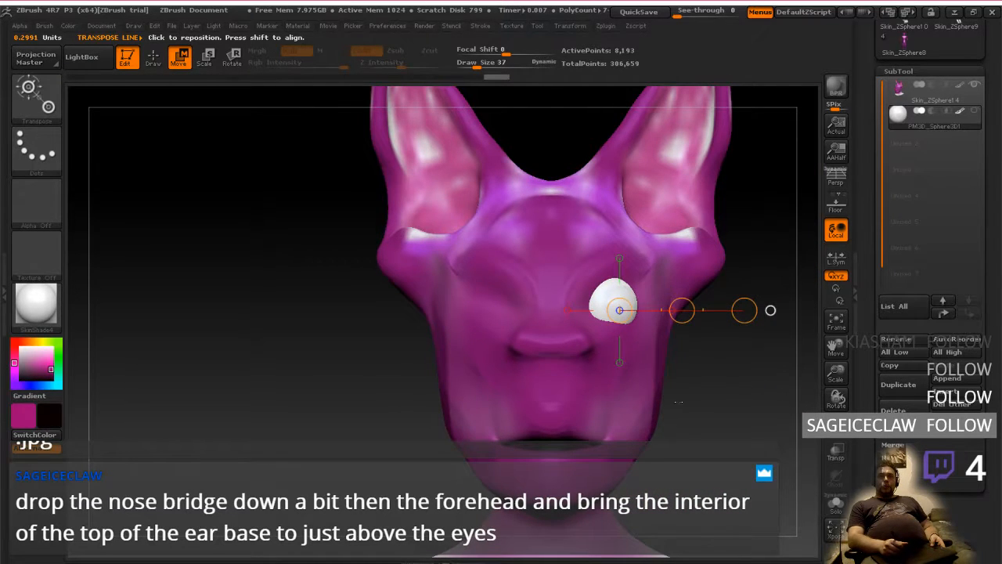
pyautogui.moveTo(678, 403)
pyautogui.mouseDown()
pyautogui.moveTo(627, 399)
pyautogui.moveTo(715, 404)
pyautogui.moveTo(671, 413)
pyautogui.moveTo(675, 392)
pyautogui.mouseUp()
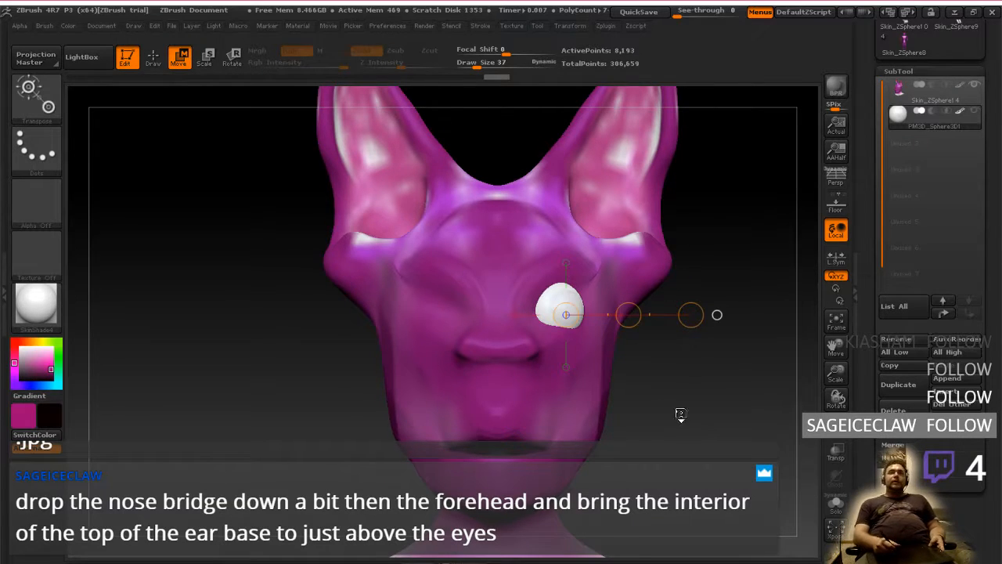
pyautogui.moveTo(678, 412); pyautogui.dragTo(586, 419)
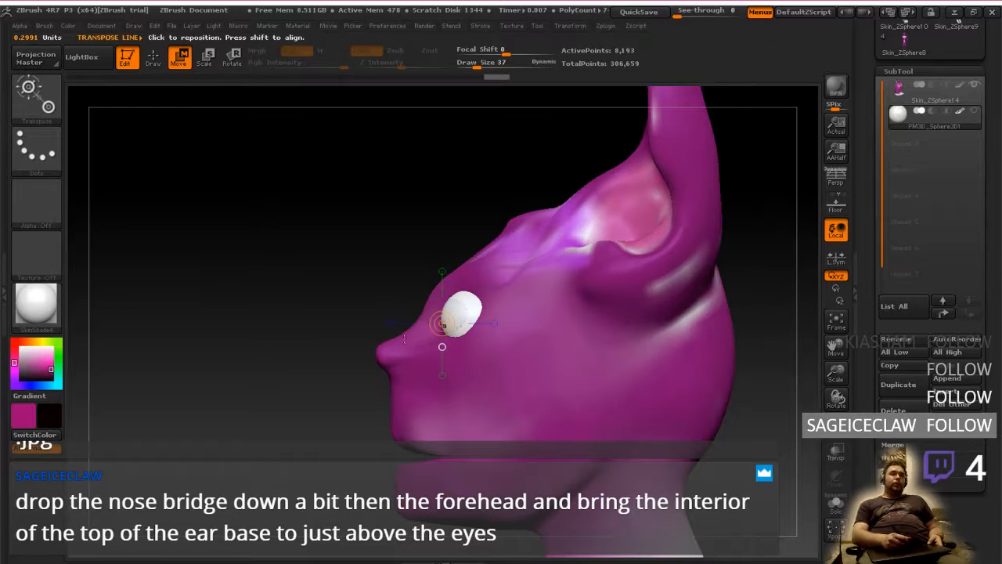
pyautogui.keyDown('shift'); pyautogui.moveTo(442, 323); pyautogui.dragTo(442, 449); pyautogui.keyUp('shift')
pyautogui.moveTo(522, 382); pyautogui.dragTo(577, 370)
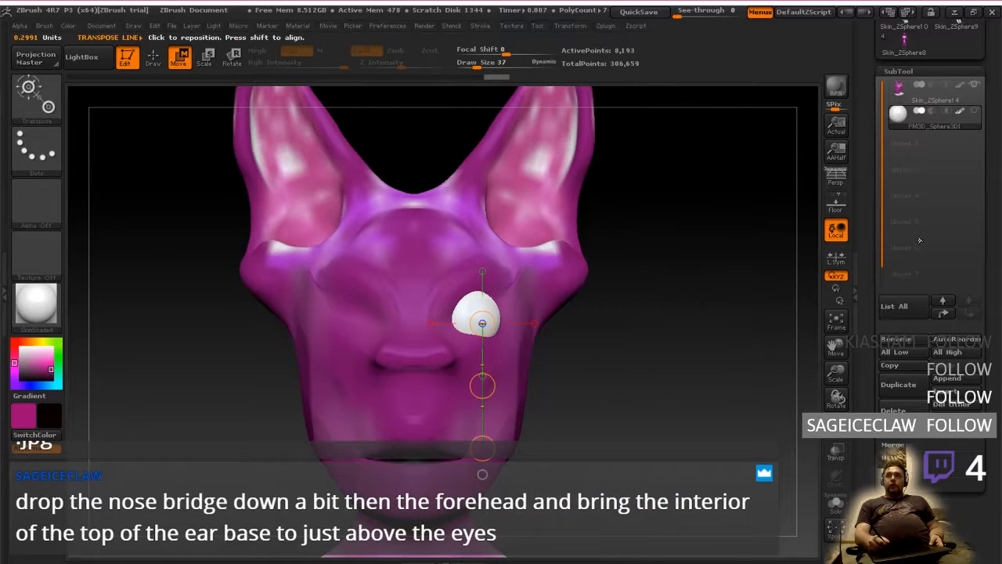
# Select the head subtool and mask the middle of the forehead and the nose bridge down to the nose
pyautogui.click(932, 91)
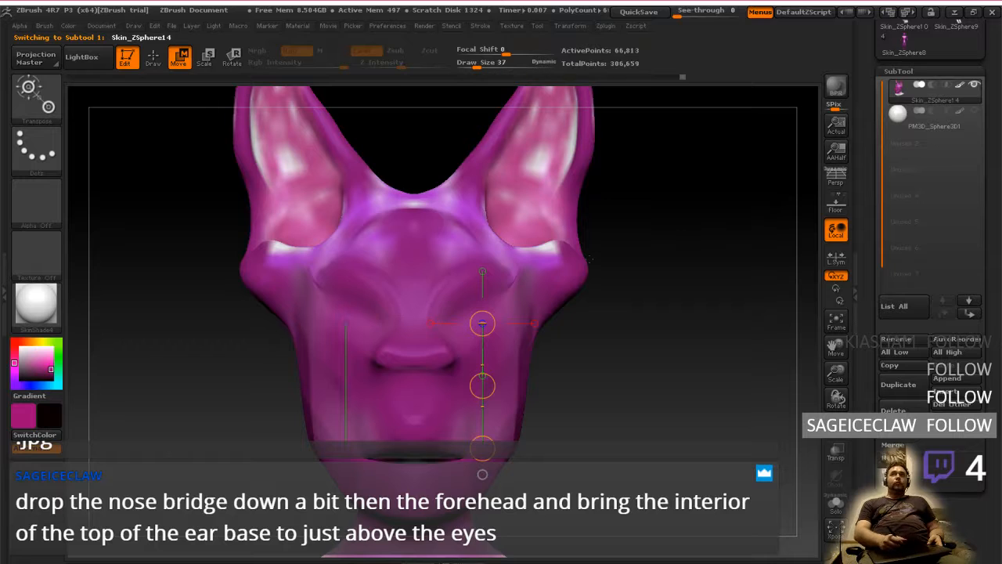
pyautogui.press('q')
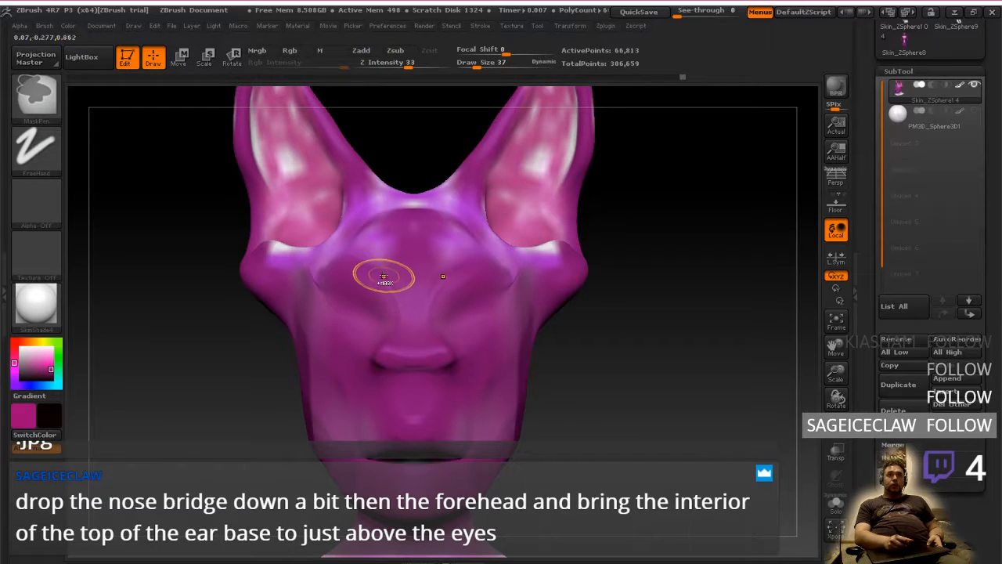
pyautogui.moveTo(409, 238)
pyautogui.keyDown('ctrl'); pyautogui.mouseDown()
pyautogui.moveTo(379, 273)
pyautogui.moveTo(377, 306)
pyautogui.moveTo(401, 335)
pyautogui.moveTo(405, 367)
pyautogui.moveTo(410, 270)
pyautogui.mouseUp(); pyautogui.keyUp('ctrl')
pyautogui.moveTo(603, 313)
pyautogui.mouseDown()
pyautogui.moveTo(646, 323)
pyautogui.moveTo(521, 341)
pyautogui.moveTo(455, 324)
pyautogui.mouseUp()
pyautogui.moveTo(481, 353)
pyautogui.keyDown('alt'); pyautogui.mouseDown(button='right')
pyautogui.moveTo(540, 401)
pyautogui.moveTo(521, 383)
pyautogui.moveTo(592, 392)
pyautogui.moveTo(523, 358)
pyautogui.moveTo(514, 410)
pyautogui.moveTo(516, 341)
pyautogui.moveTo(524, 398)
pyautogui.moveTo(557, 436)
pyautogui.moveTo(500, 392)
pyautogui.moveTo(530, 415)
pyautogui.moveTo(470, 408)
pyautogui.mouseUp(button='right'); pyautogui.keyUp('alt')
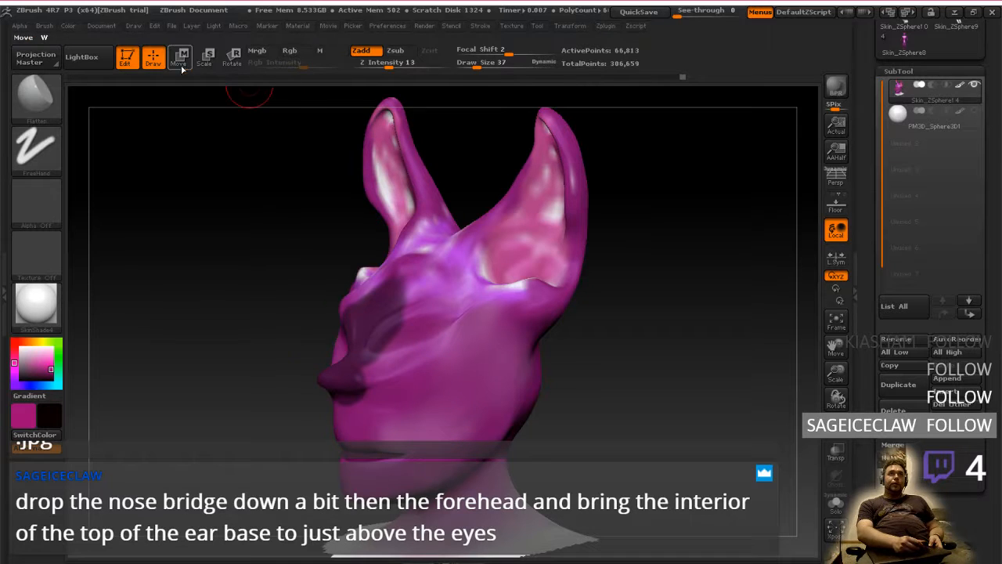
# Invert the mask so only the forehead centre and nose stay editable, and soften its edges
pyautogui.click(178, 56)
pyautogui.click(152, 58)
pyautogui.keyDown('ctrl'); pyautogui.click(222, 273); pyautogui.keyUp('ctrl')
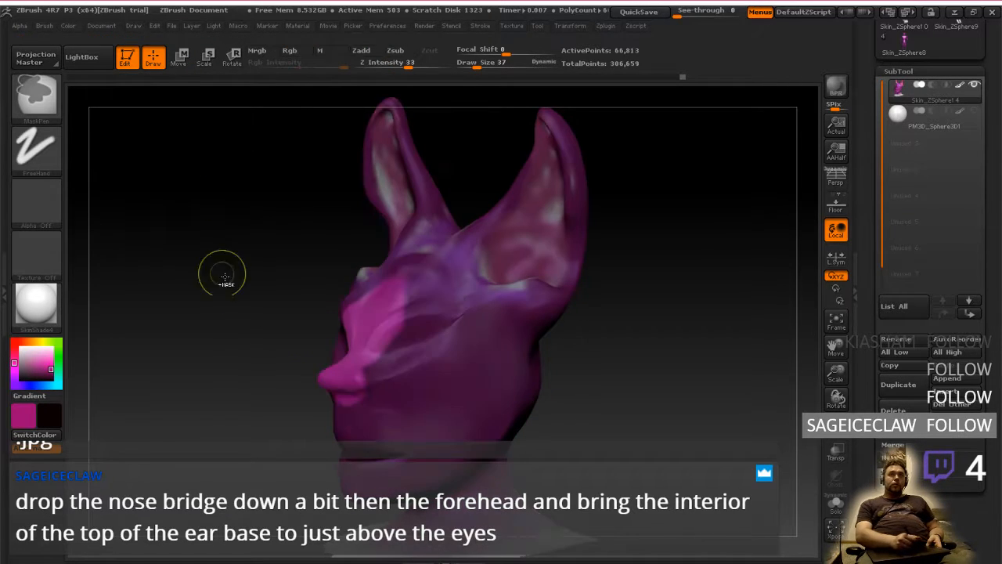
pyautogui.keyDown('ctrl'); pyautogui.click(369, 333); pyautogui.keyUp('ctrl')
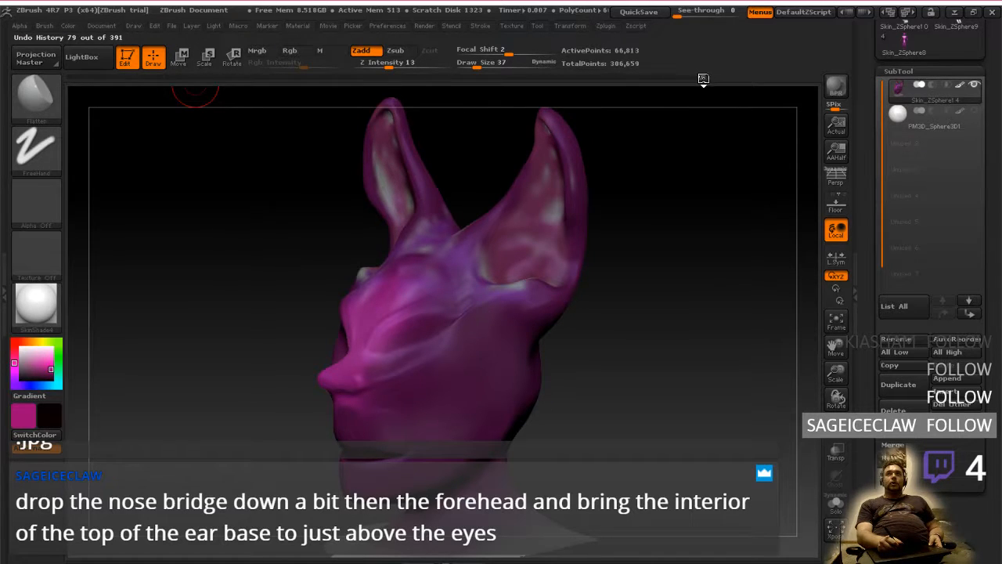
pyautogui.click(704, 77)
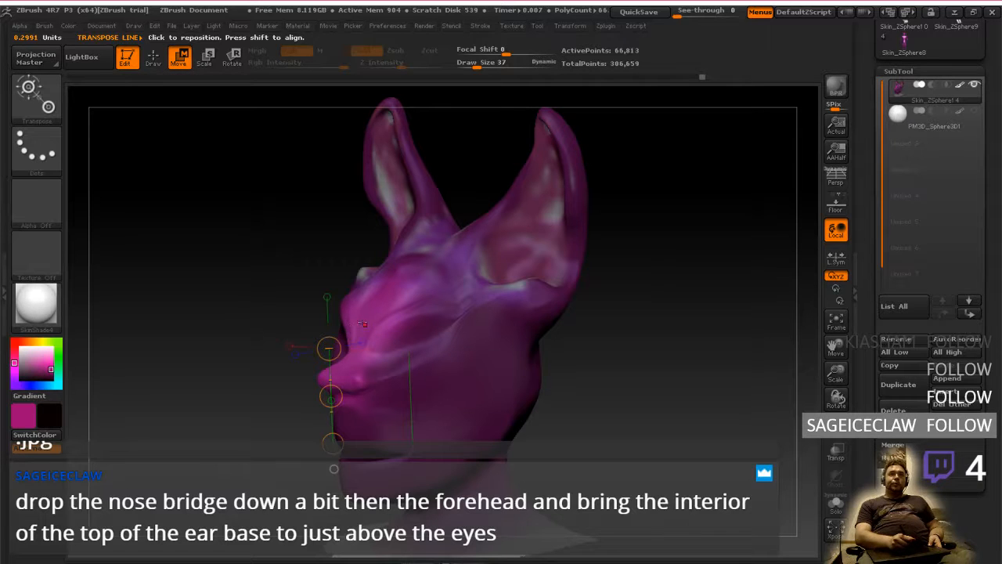
# Move the unmasked nose and nose bridge diagonally down and back into the face in the side view
pyautogui.moveTo(371, 316)
pyautogui.mouseDown()
pyautogui.moveTo(316, 259)
pyautogui.moveTo(439, 271)
pyautogui.moveTo(378, 281)
pyautogui.mouseUp()
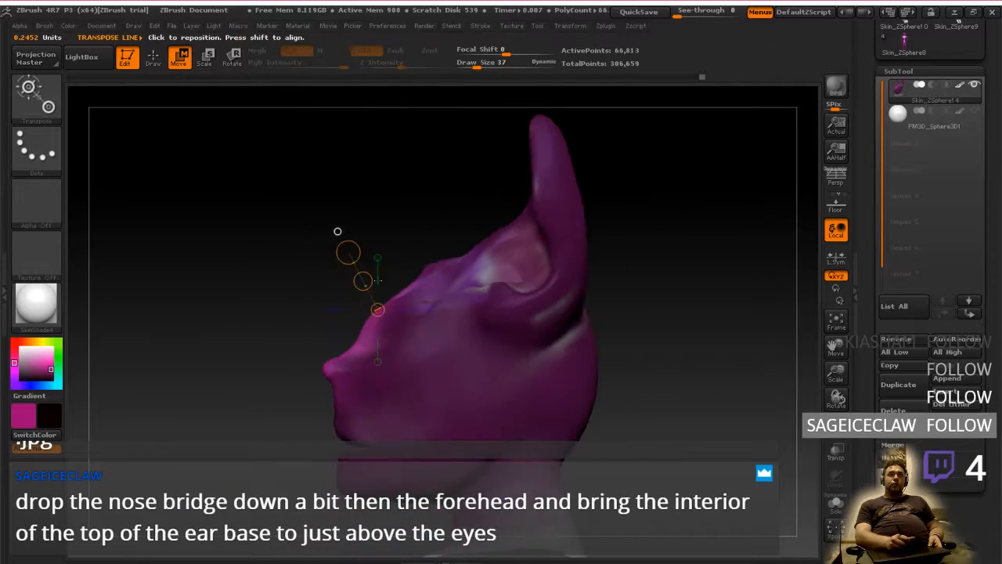
pyautogui.moveTo(363, 333); pyautogui.dragTo(348, 316)
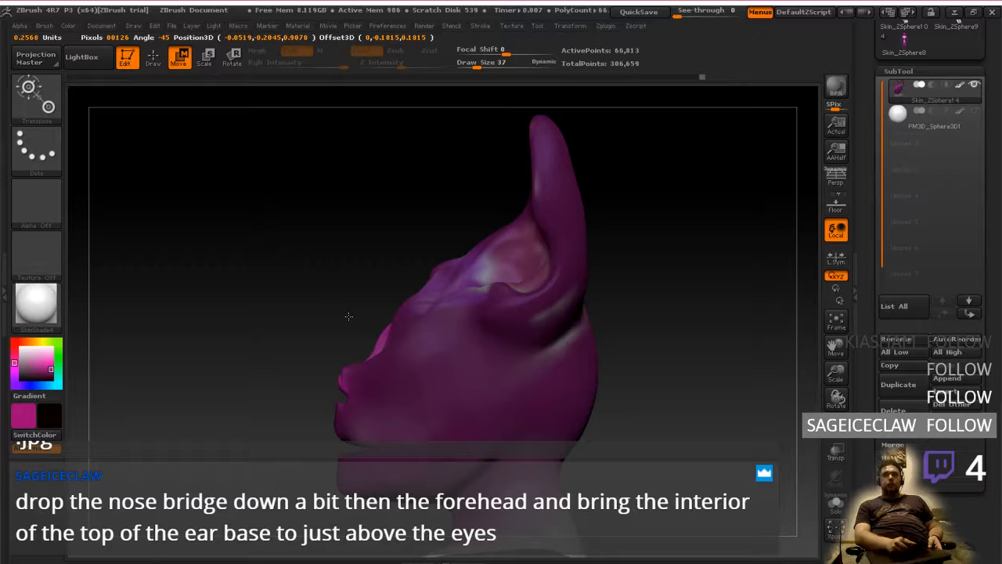
pyautogui.moveTo(348, 316); pyautogui.dragTo(333, 314)
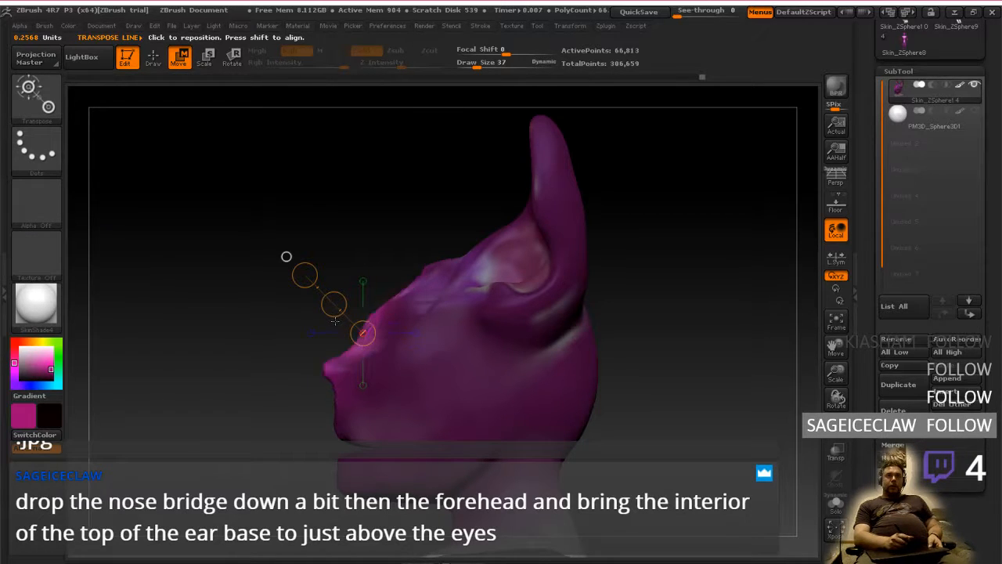
pyautogui.moveTo(335, 316); pyautogui.dragTo(335, 317)
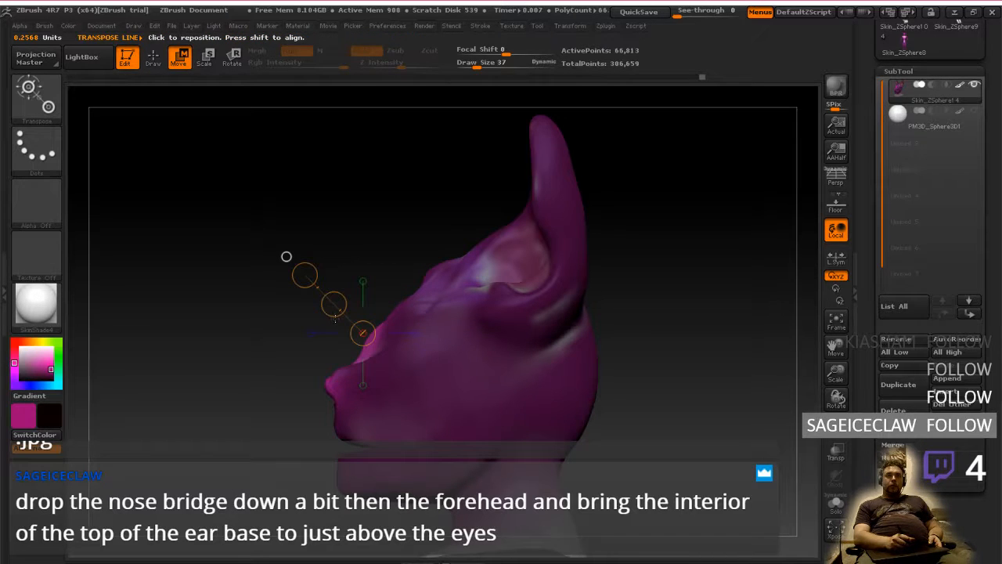
# Compare the side profile before and after the nose bridge move by repeatedly undoing and redoing it
pyautogui.hotkey('ctrl', 'z')
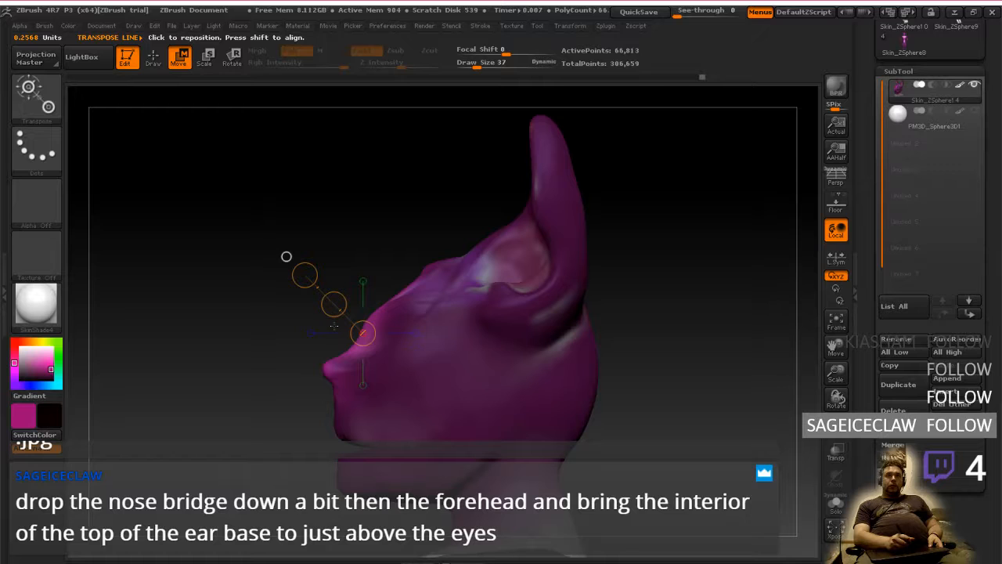
pyautogui.hotkey('ctrl', 'shift', 'z')
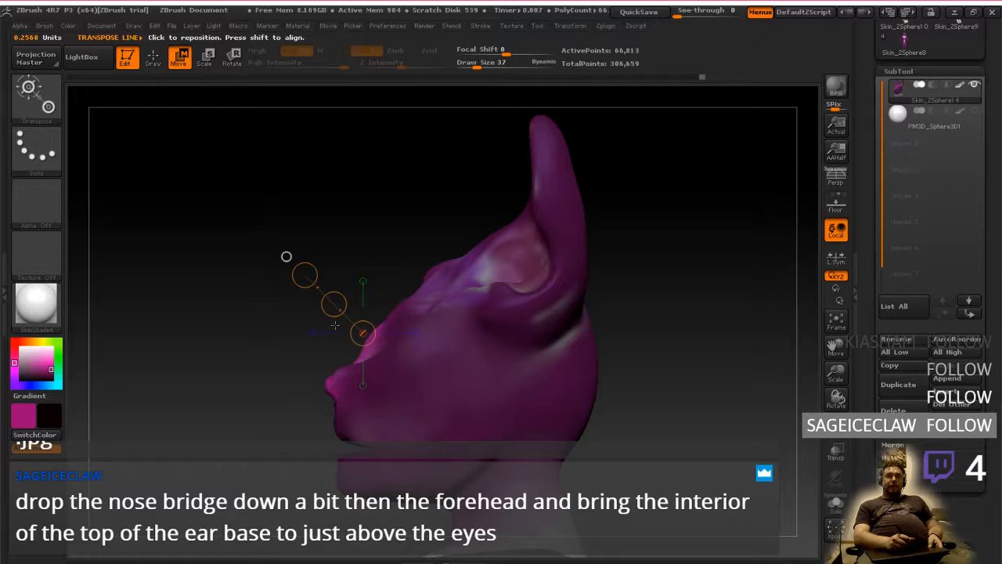
pyautogui.hotkey('ctrl', 'z')
pyautogui.hotkey('ctrl', 'shift', 'z')
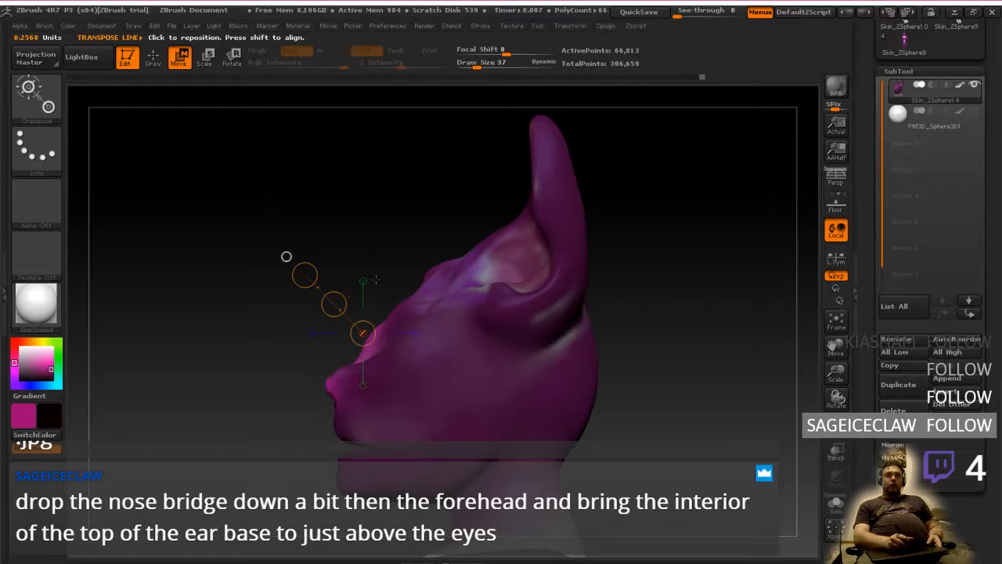
pyautogui.moveTo(376, 279)
pyautogui.mouseDown()
pyautogui.moveTo(457, 273)
pyautogui.moveTo(374, 283)
pyautogui.mouseUp()
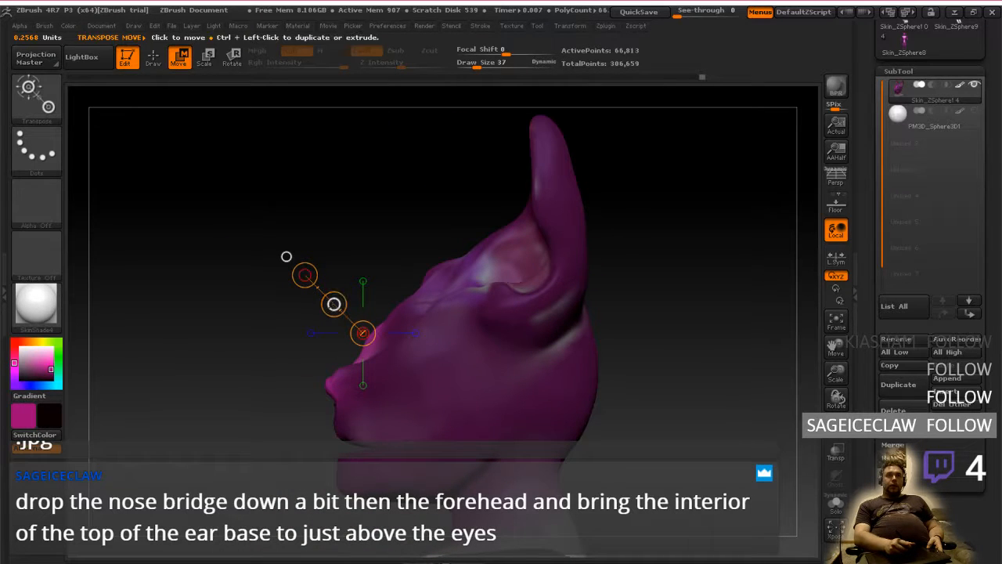
pyautogui.moveTo(449, 395)
pyautogui.keyDown('alt'); pyautogui.mouseDown(button='right')
pyautogui.moveTo(453, 354)
pyautogui.moveTo(456, 400)
pyautogui.mouseUp(button='right'); pyautogui.keyUp('alt')
pyautogui.moveTo(342, 310)
pyautogui.mouseDown()
pyautogui.moveTo(340, 319)
pyautogui.moveTo(342, 310)
pyautogui.mouseUp()
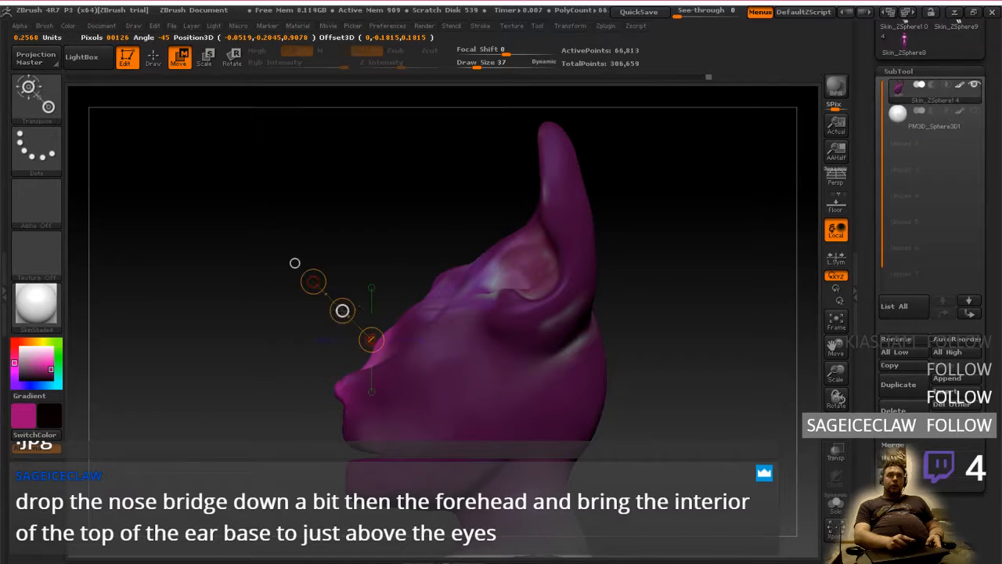
pyautogui.moveTo(377, 284)
pyautogui.mouseDown(button='right')
pyautogui.moveTo(387, 285)
pyautogui.moveTo(379, 292)
pyautogui.mouseUp(button='right')
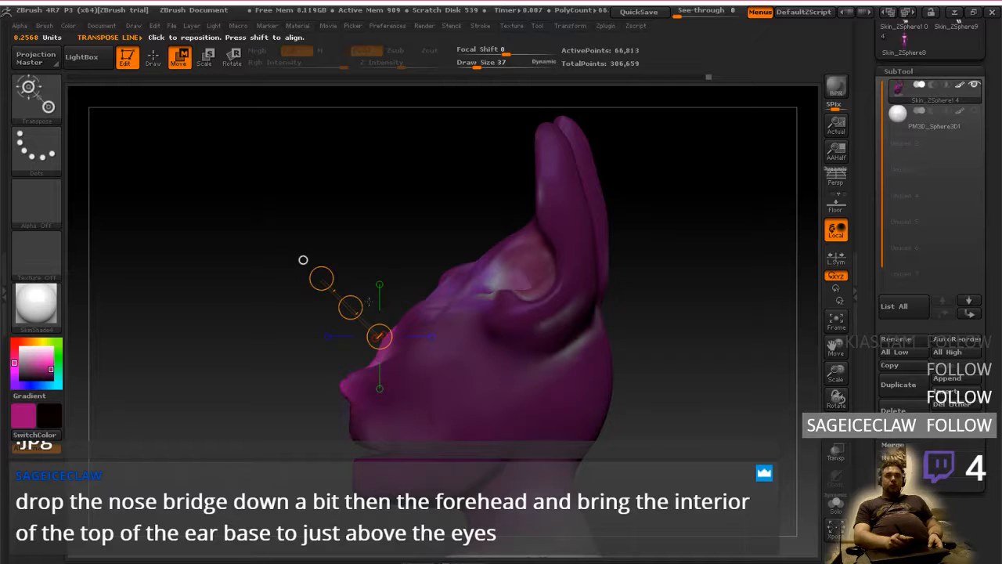
pyautogui.hotkey('ctrl', 'z')
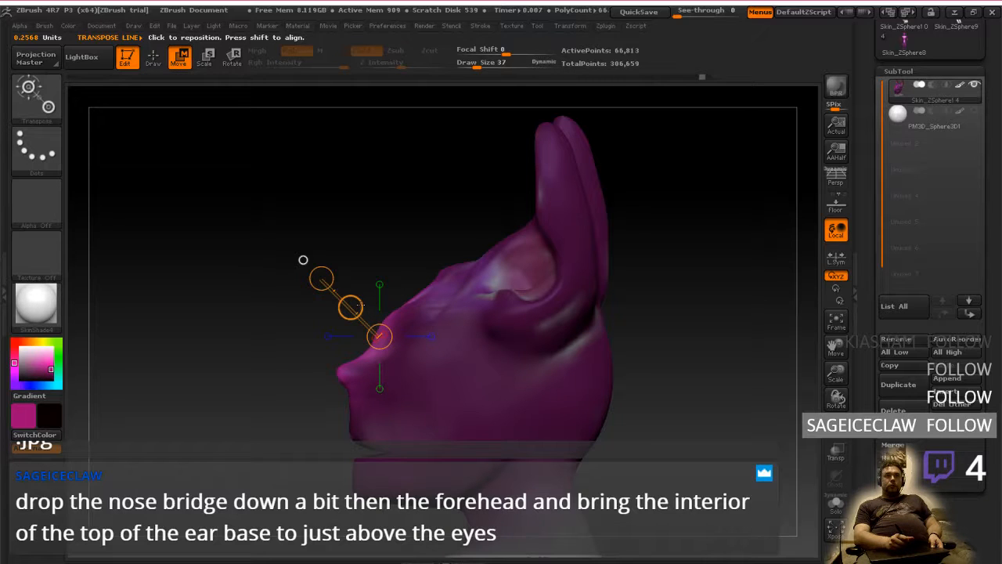
pyautogui.hotkey('ctrl', 'z')
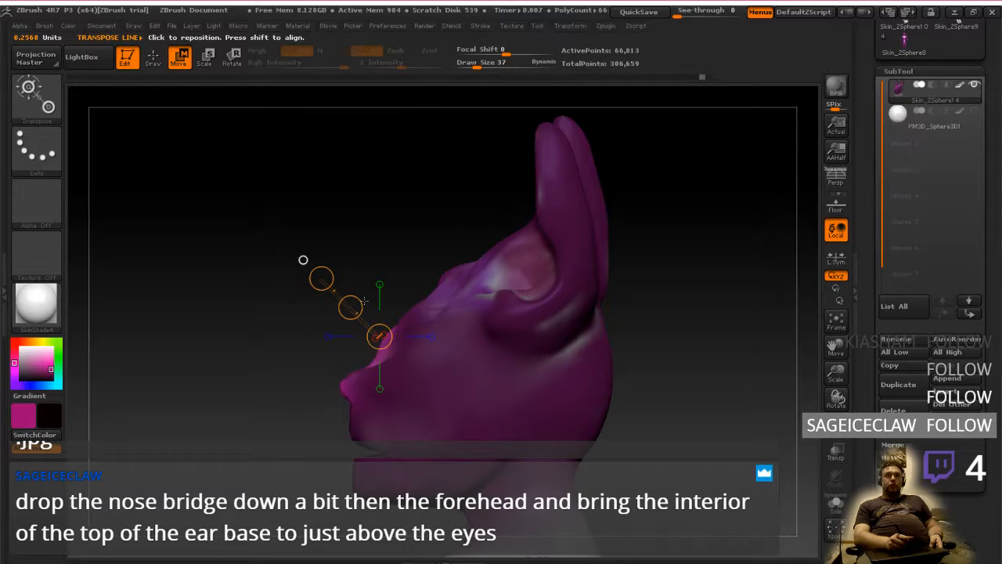
pyautogui.hotkey('ctrl', 'z')
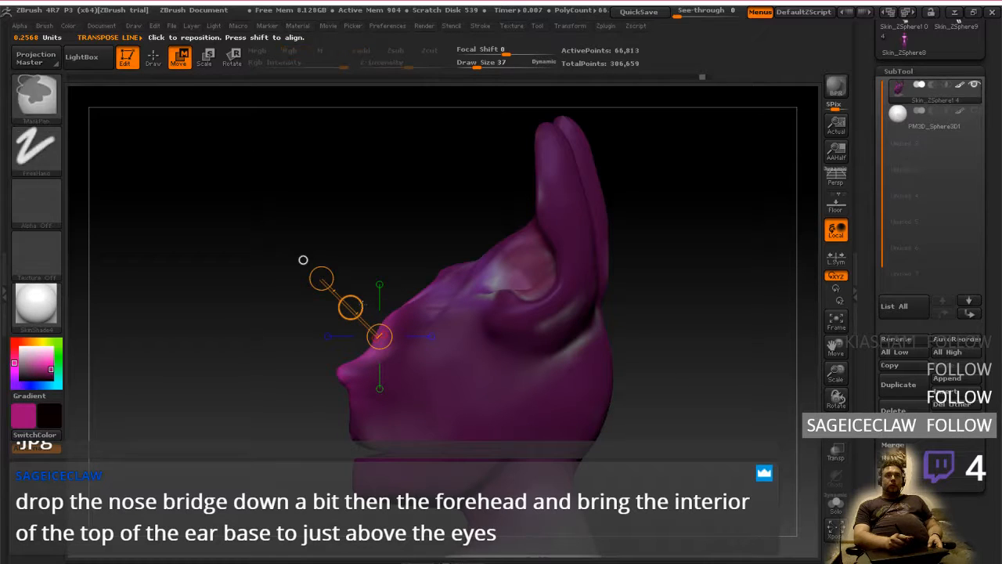
pyautogui.hotkey('ctrl', 'z')
pyautogui.click(349, 302)
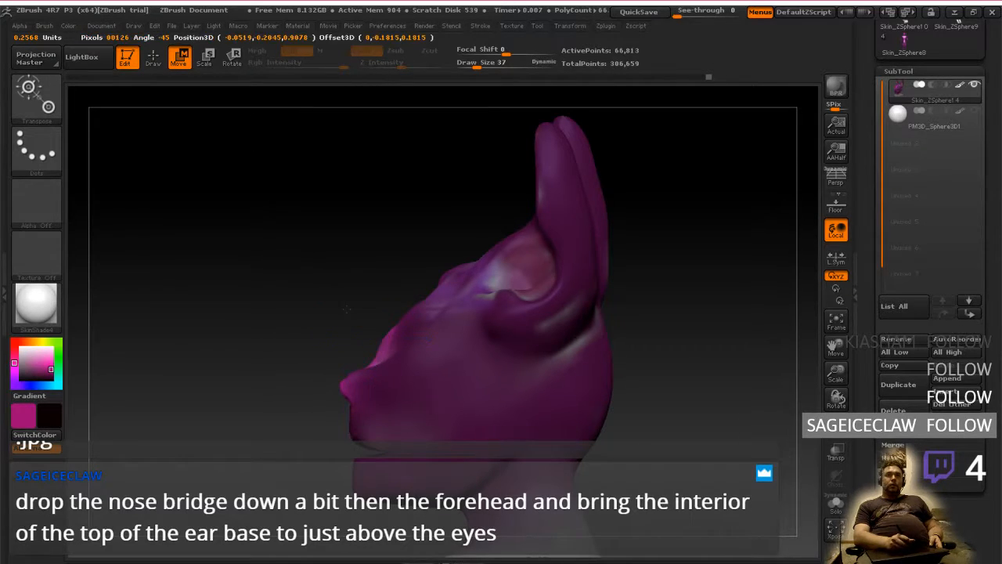
pyautogui.moveTo(321, 278); pyautogui.dragTo(359, 312)
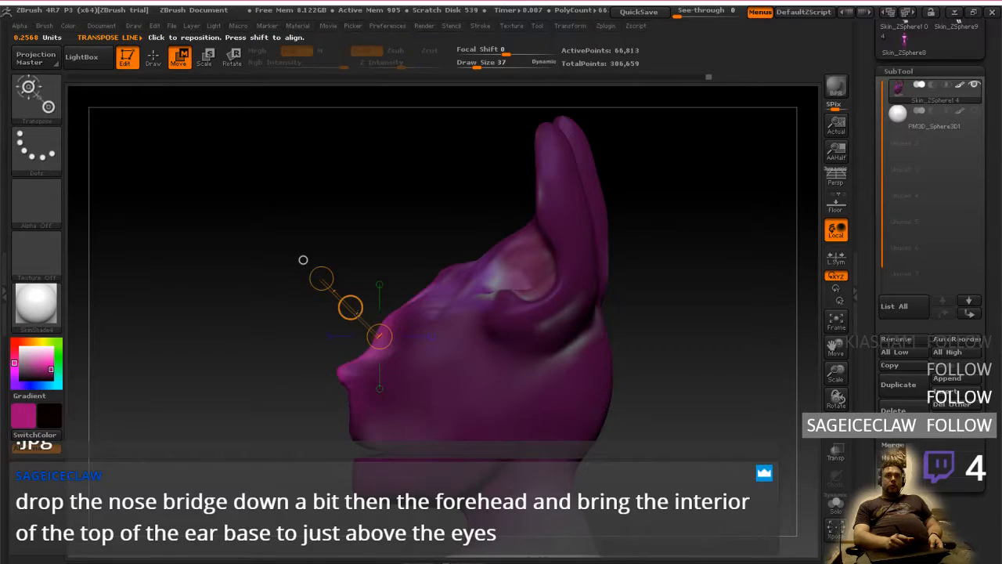
pyautogui.hotkey('ctrl', 'z')
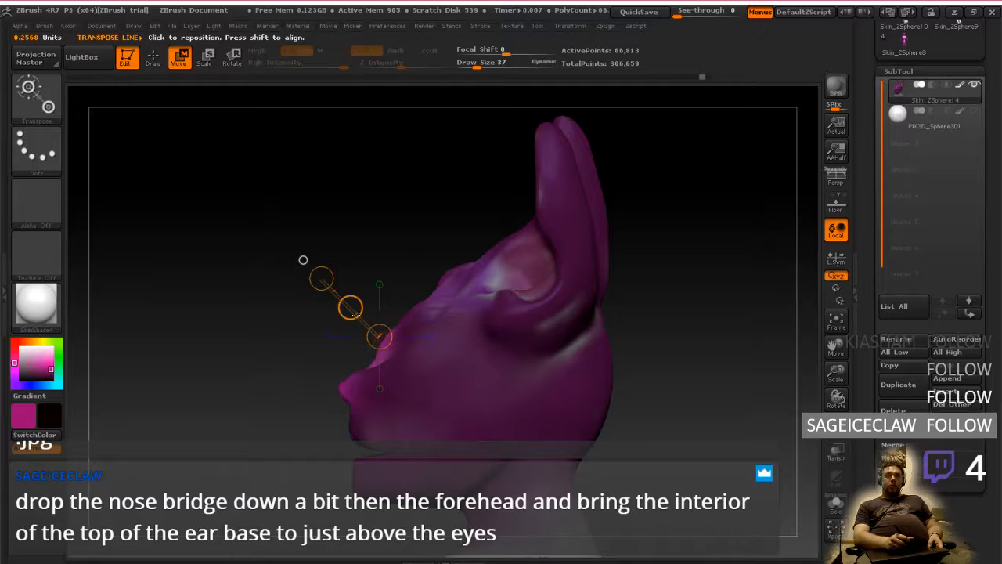
pyautogui.hotkey('ctrl', 'shift', 'z')
# Check the lowered nose bridge from the front and from a raised three-quarter view, and clear the head's mask
pyautogui.moveTo(356, 315)
pyautogui.mouseDown()
pyautogui.moveTo(358, 326)
pyautogui.moveTo(499, 346)
pyautogui.mouseUp()
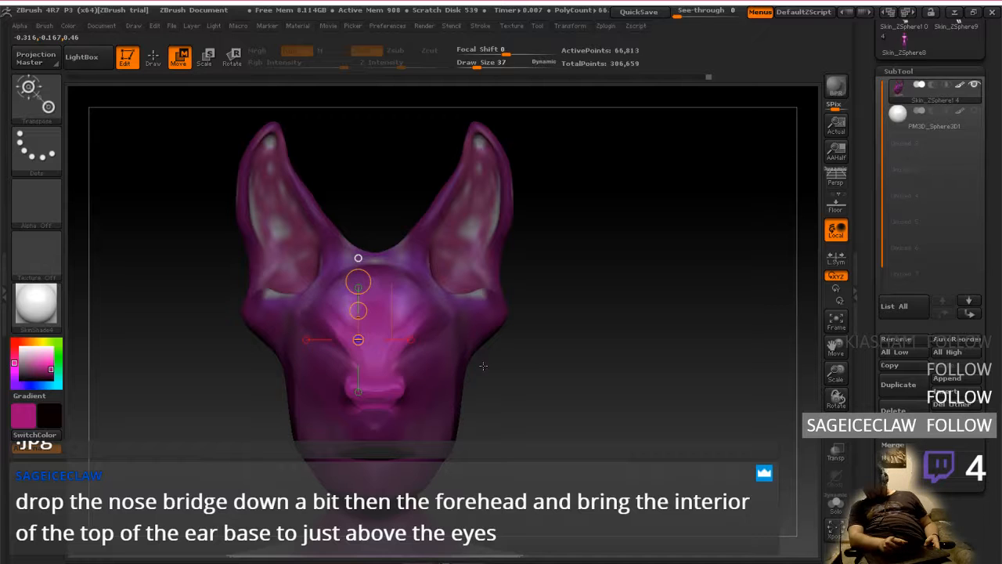
pyautogui.moveTo(650, 313)
pyautogui.mouseDown()
pyautogui.moveTo(548, 317)
pyautogui.moveTo(666, 315)
pyautogui.mouseUp()
pyautogui.moveTo(587, 368); pyautogui.dragTo(533, 397)
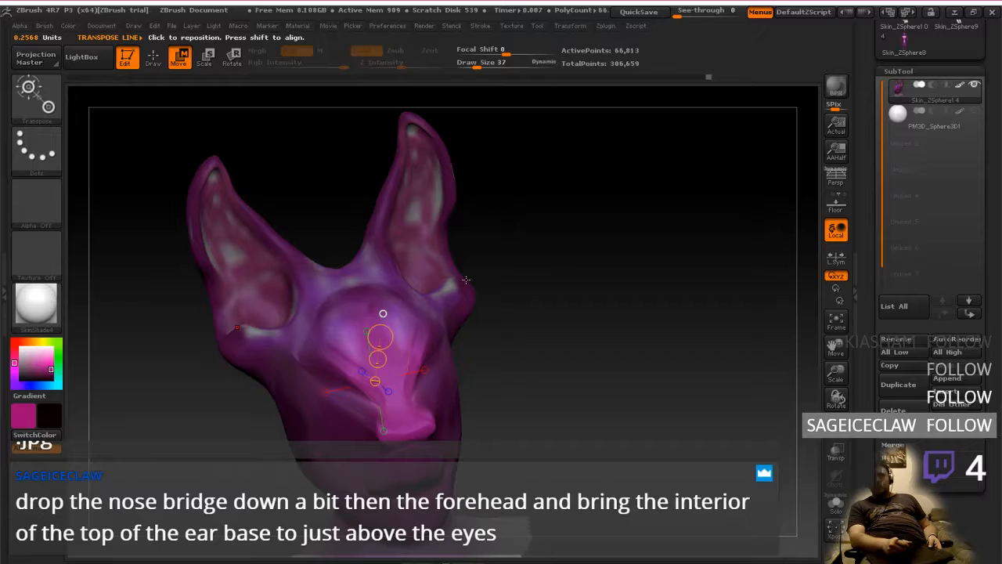
pyautogui.moveTo(466, 280); pyautogui.dragTo(520, 361)
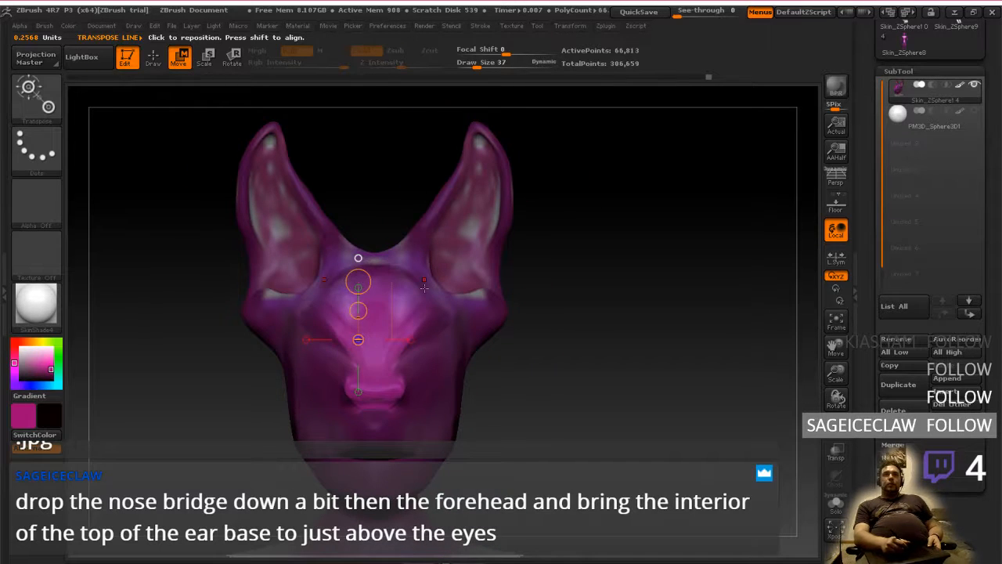
pyautogui.press('q')
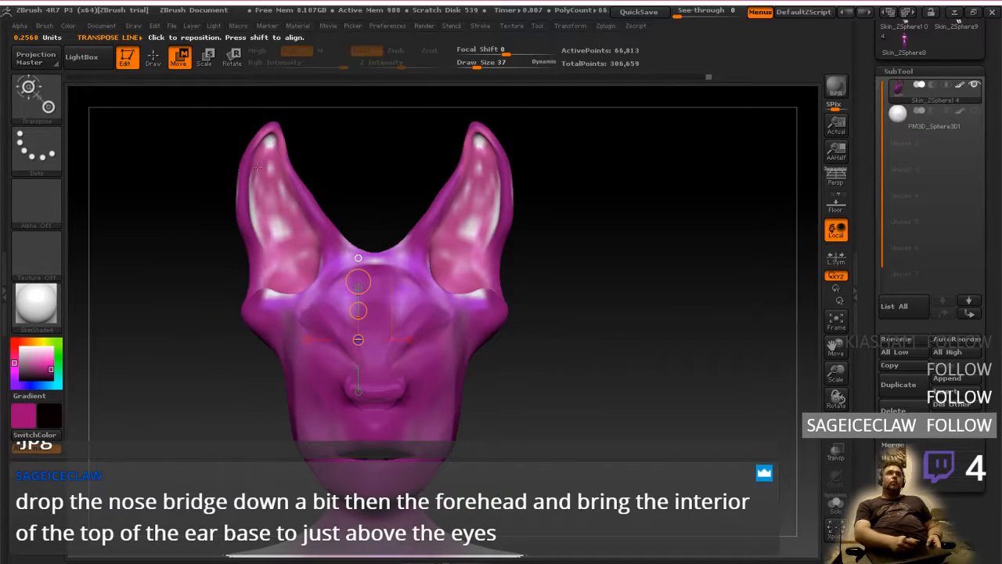
pyautogui.moveTo(430, 331)
pyautogui.keyDown('ctrl'); pyautogui.mouseDown()
pyautogui.moveTo(411, 249)
pyautogui.moveTo(435, 266)
pyautogui.moveTo(440, 305)
pyautogui.moveTo(430, 283)
pyautogui.mouseUp(); pyautogui.keyUp('ctrl')
pyautogui.keyDown('ctrl'); pyautogui.moveTo(427, 237); pyautogui.dragTo(430, 325); pyautogui.keyUp('ctrl')
pyautogui.moveTo(540, 317); pyautogui.dragTo(406, 321)
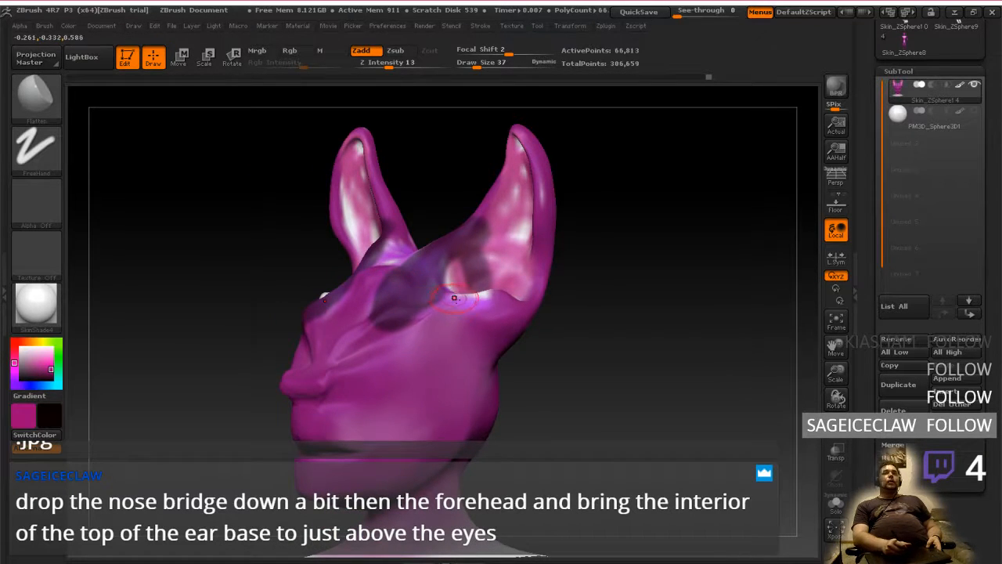
pyautogui.moveTo(286, 337); pyautogui.dragTo(488, 349)
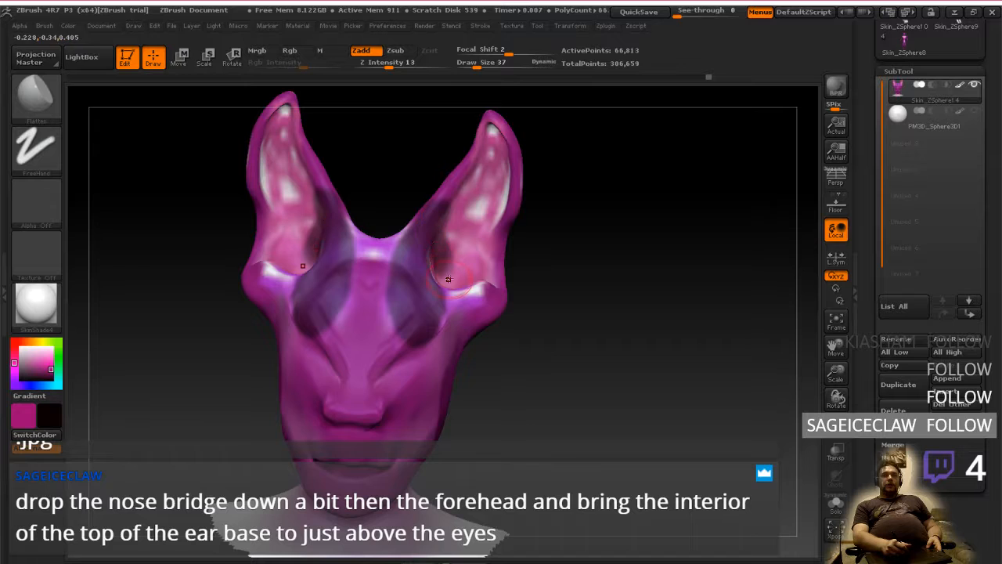
pyautogui.moveTo(560, 204)
pyautogui.mouseDown()
pyautogui.moveTo(540, 255)
pyautogui.moveTo(329, 216)
pyautogui.moveTo(431, 212)
pyautogui.mouseUp()
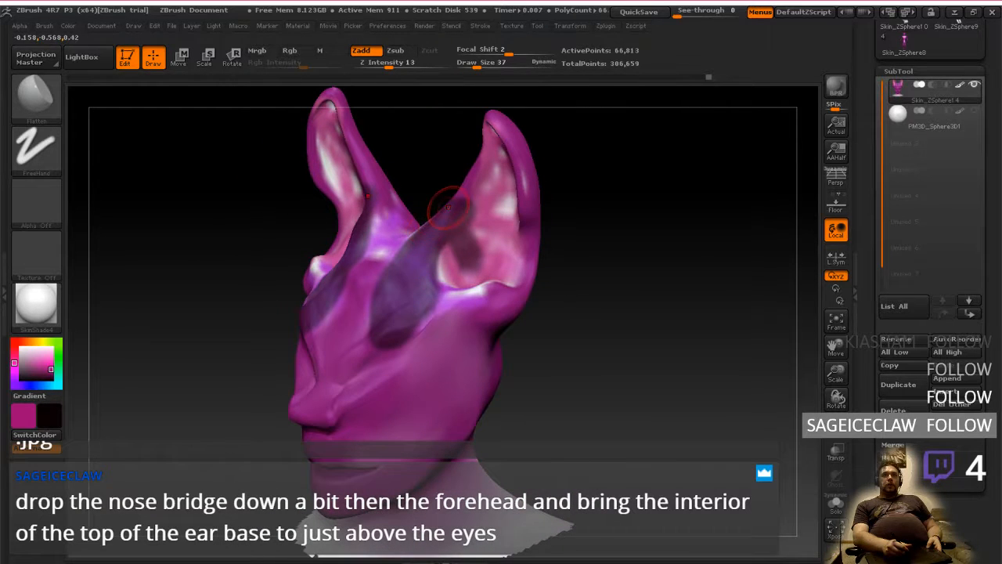
pyautogui.press('ctrl')
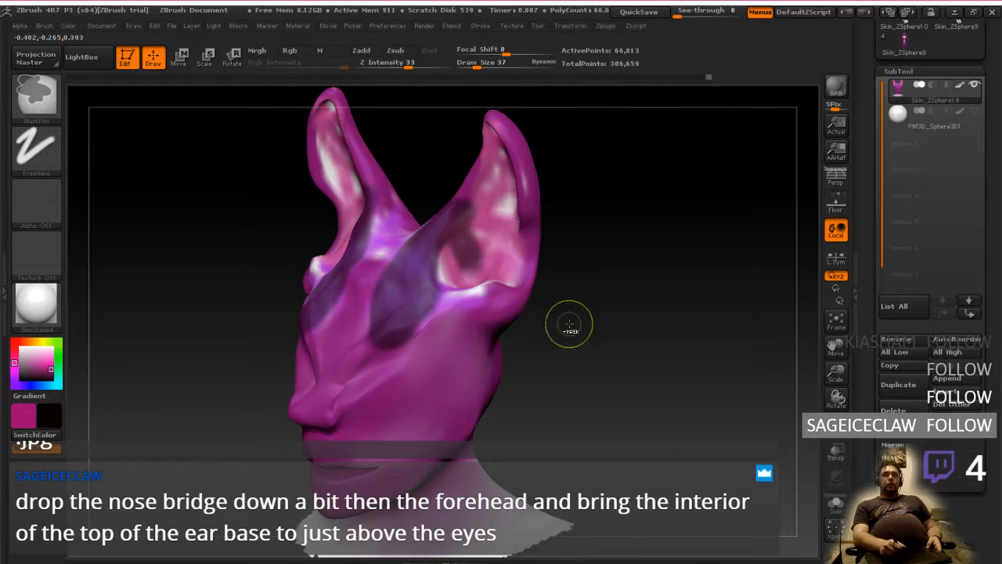
pyautogui.keyDown('ctrl'); pyautogui.moveTo(570, 323); pyautogui.dragTo(586, 338); pyautogui.keyUp('ctrl')
pyautogui.moveTo(411, 340)
pyautogui.mouseDown(button='right')
pyautogui.moveTo(579, 341)
pyautogui.moveTo(413, 336)
pyautogui.mouseUp(button='right')
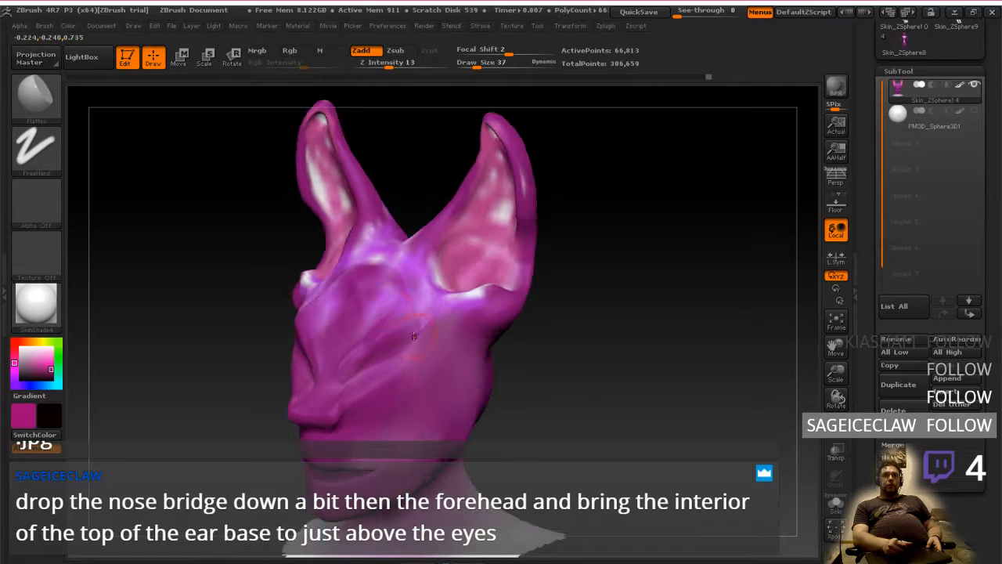
# Switch to the Inflat brush and mask a round spot over each eye socket beside the nose
pyautogui.click(39, 100)
pyautogui.click(250, 114)
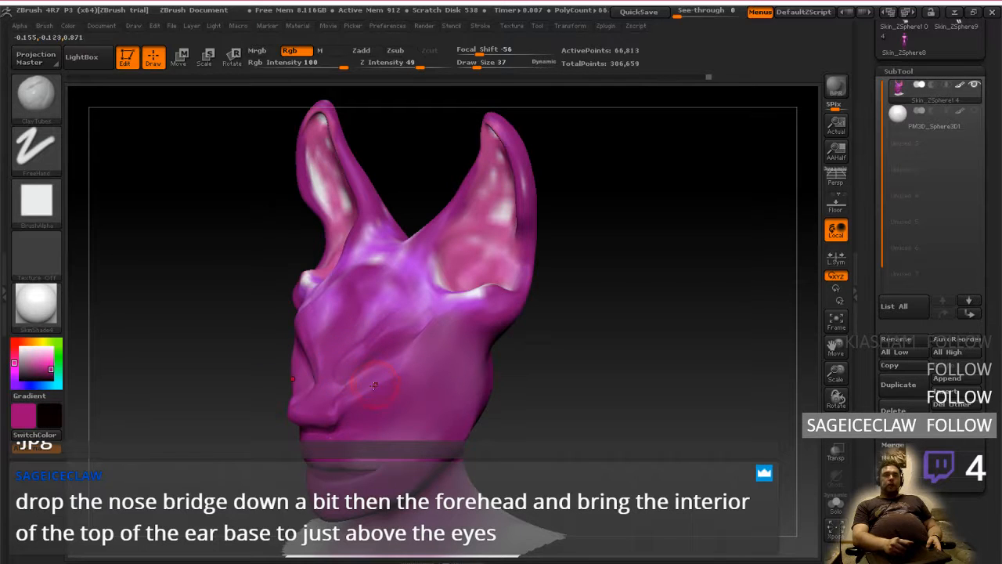
pyautogui.moveTo(166, 248); pyautogui.dragTo(234, 279)
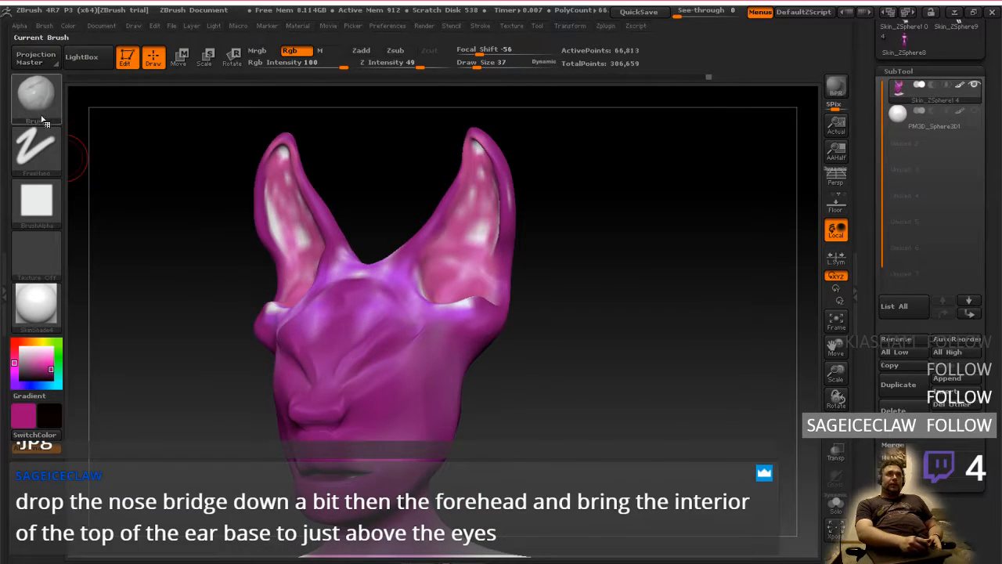
pyautogui.click(36, 94)
pyautogui.click(472, 115)
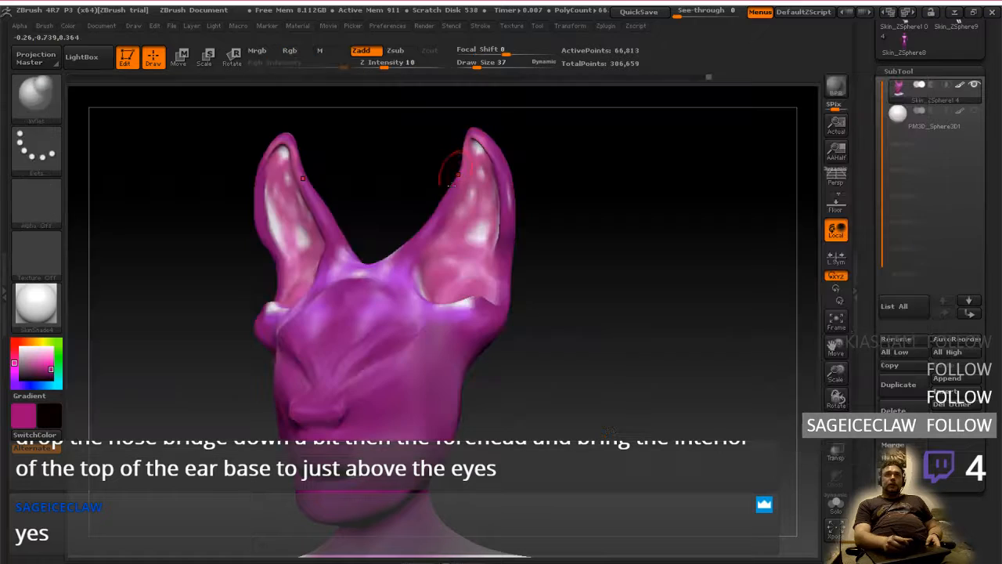
pyautogui.keyDown('ctrl'); pyautogui.moveTo(384, 373); pyautogui.dragTo(379, 375); pyautogui.keyUp('ctrl')
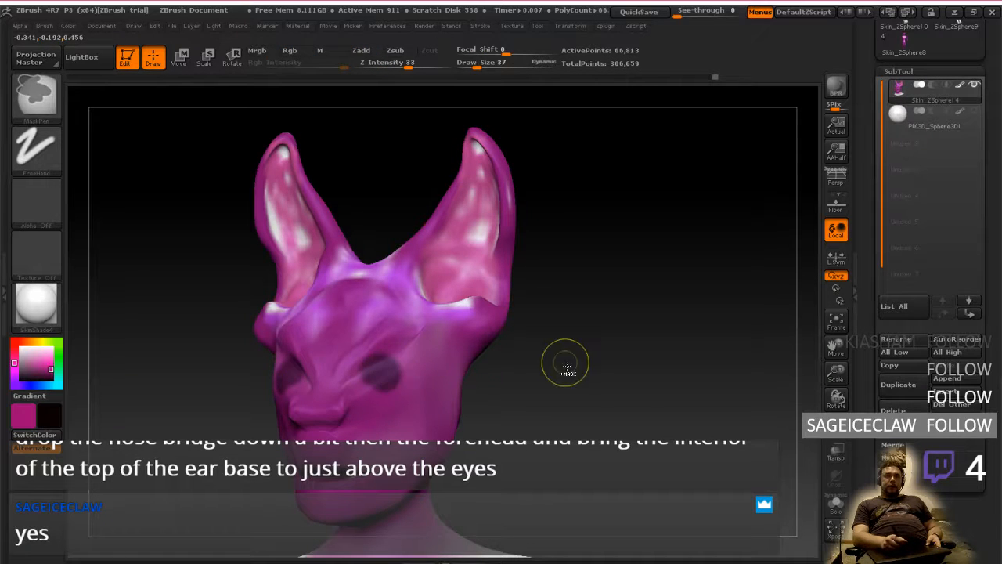
# Clear the eye masks and puff up the areas below both eye sockets with the Inflat brush at draw size 49
pyautogui.keyDown('ctrl'); pyautogui.moveTo(566, 358); pyautogui.dragTo(561, 361); pyautogui.keyUp('ctrl')
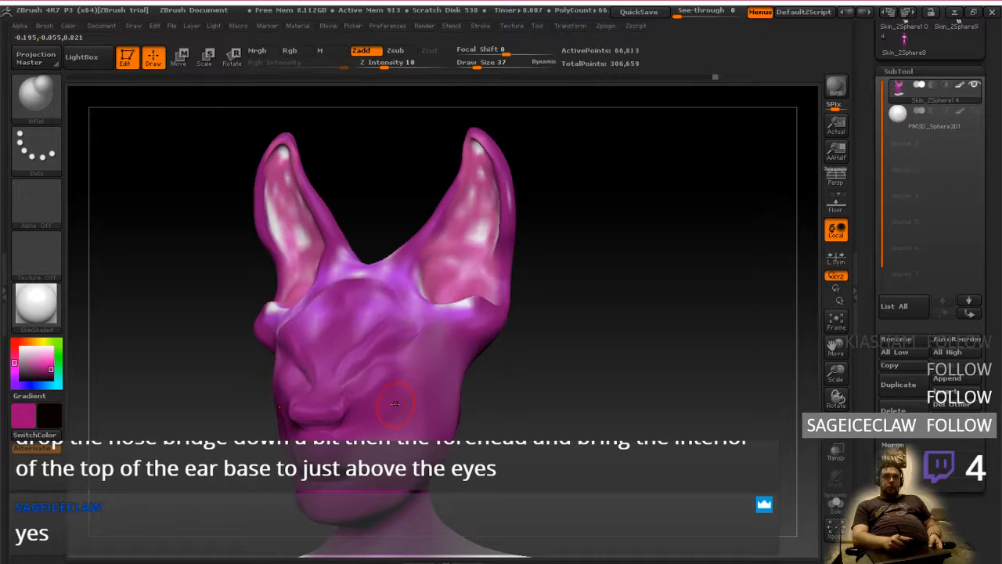
pyautogui.hotkey('ctrl', 'z')
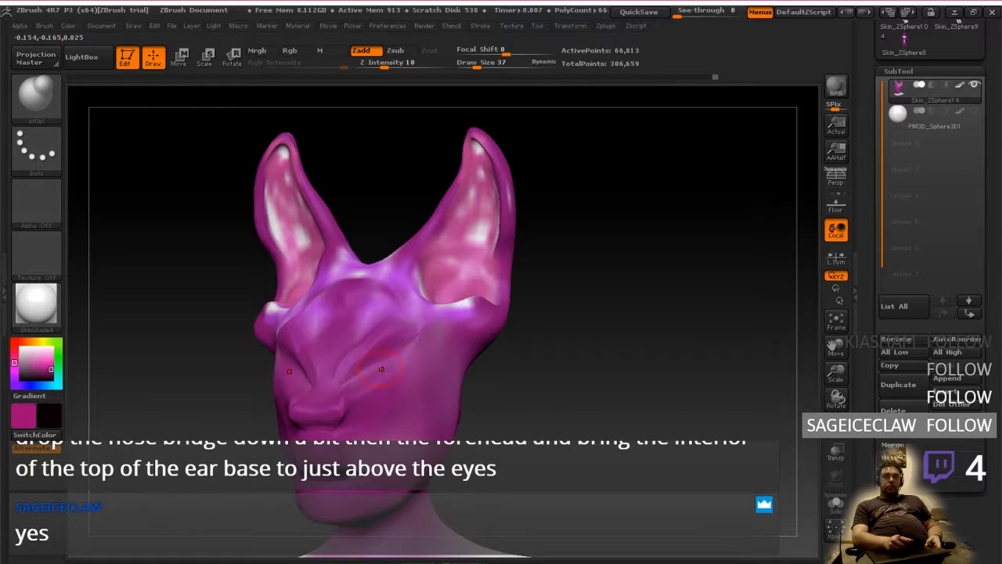
pyautogui.press(']')
pyautogui.press(']')
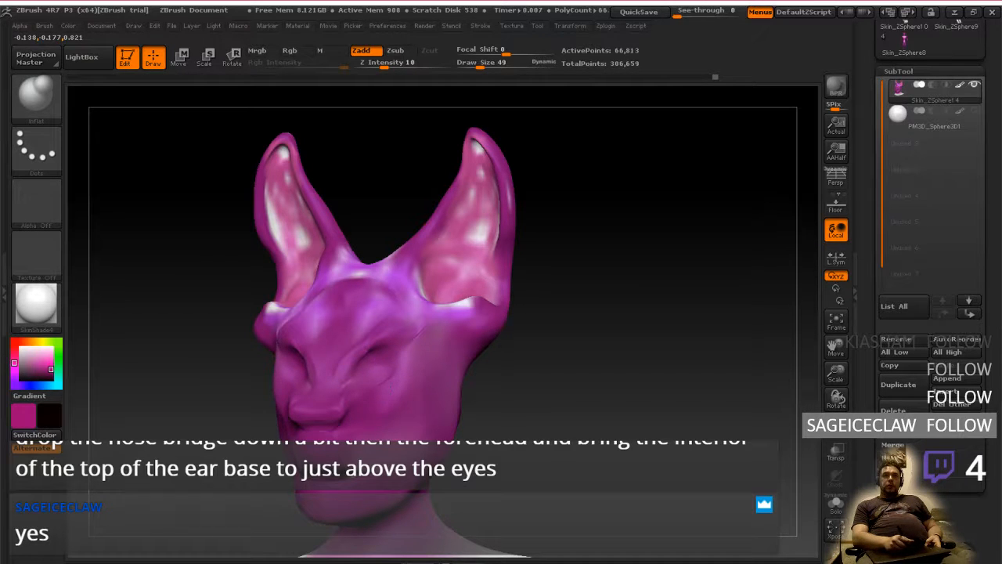
pyautogui.moveTo(394, 382)
pyautogui.mouseDown(button='right')
pyautogui.moveTo(474, 379)
pyautogui.moveTo(387, 373)
pyautogui.moveTo(369, 386)
pyautogui.mouseUp(button='right')
pyautogui.press('shift')
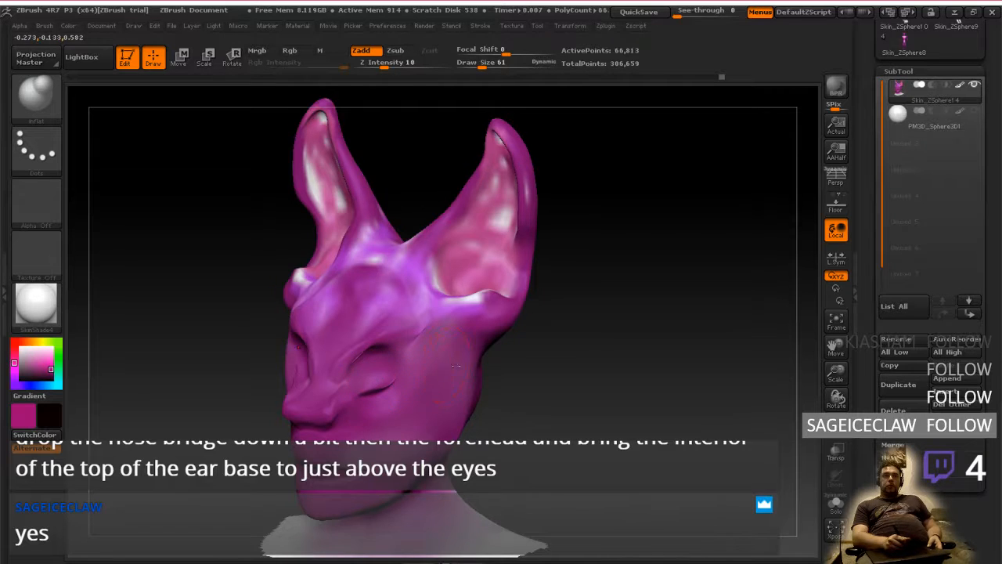
# Soften the inflated bulges beneath the eyes with the Smooth brush at draw size 61, working from several angles
pyautogui.moveTo(456, 365); pyautogui.dragTo(433, 365, button='right')
pyautogui.press('ctrl')
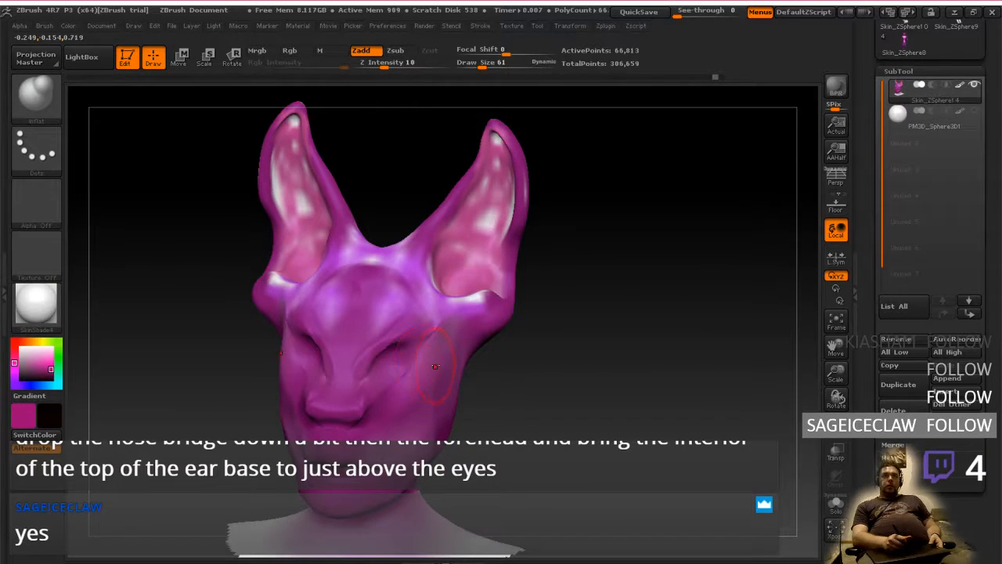
pyautogui.moveTo(436, 365)
pyautogui.mouseDown(button='right')
pyautogui.moveTo(444, 371)
pyautogui.moveTo(422, 378)
pyautogui.mouseUp(button='right')
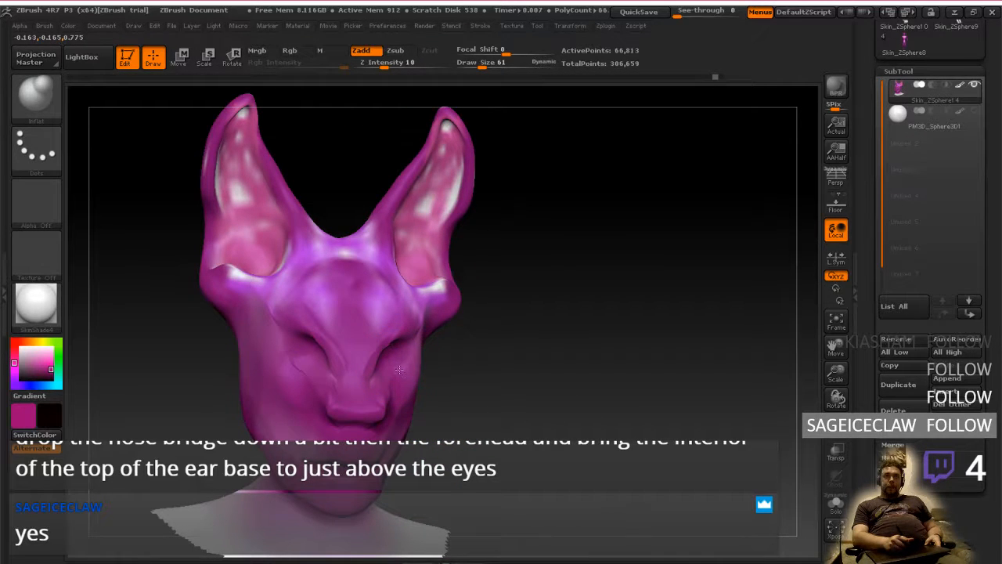
pyautogui.moveTo(399, 370); pyautogui.dragTo(399, 376)
pyautogui.moveTo(419, 362)
pyautogui.mouseDown(button='right')
pyautogui.moveTo(432, 367)
pyautogui.moveTo(420, 358)
pyautogui.moveTo(423, 405)
pyautogui.moveTo(388, 396)
pyautogui.mouseUp(button='right')
pyautogui.keyDown('shift'); pyautogui.moveTo(395, 398); pyautogui.dragTo(378, 399); pyautogui.keyUp('shift')
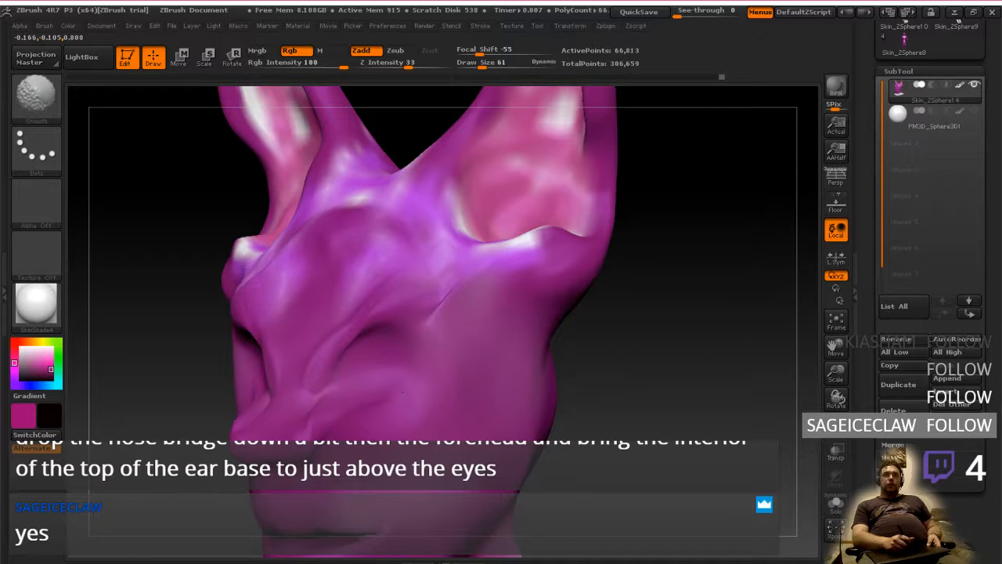
pyautogui.keyDown('shift'); pyautogui.moveTo(383, 393); pyautogui.dragTo(387, 392); pyautogui.keyUp('shift')
pyautogui.moveTo(387, 391)
pyautogui.mouseDown(button='right')
pyautogui.moveTo(423, 389)
pyautogui.moveTo(401, 387)
pyautogui.mouseUp(button='right')
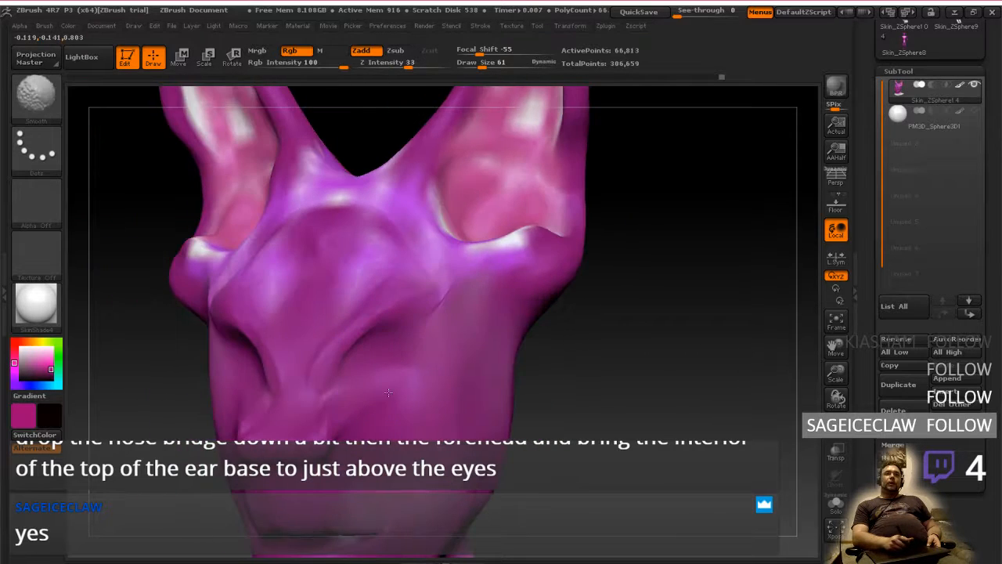
pyautogui.keyDown('shift'); pyautogui.moveTo(401, 387); pyautogui.dragTo(396, 383); pyautogui.keyUp('shift')
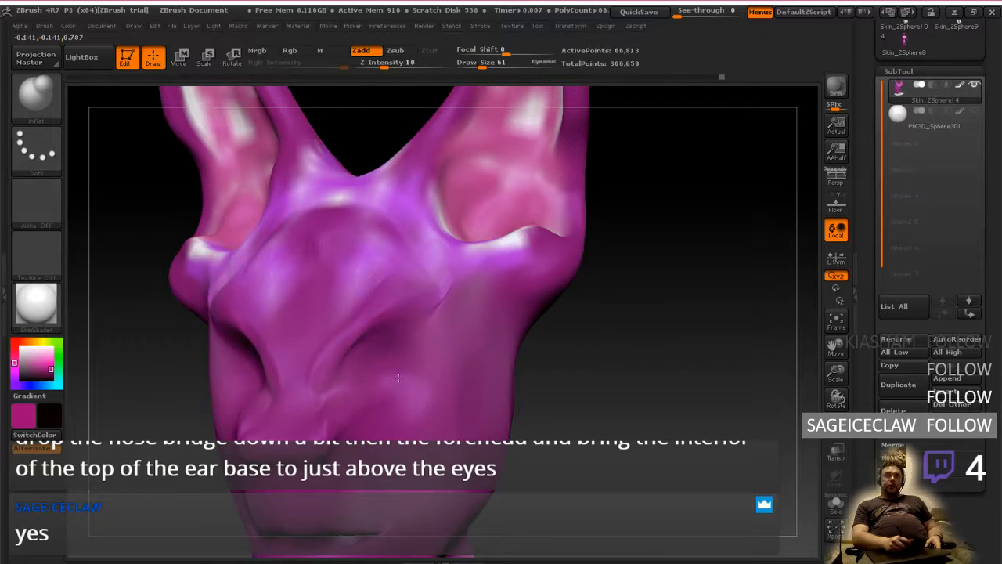
# Inflate rounded eye bulges inside both sockets from the front and compare them against the eyeball sphere, leaving the sphere hidden
pyautogui.moveTo(389, 374)
pyautogui.mouseDown(button='right')
pyautogui.moveTo(424, 328)
pyautogui.moveTo(393, 333)
pyautogui.moveTo(436, 341)
pyautogui.moveTo(423, 340)
pyautogui.mouseUp(button='right')
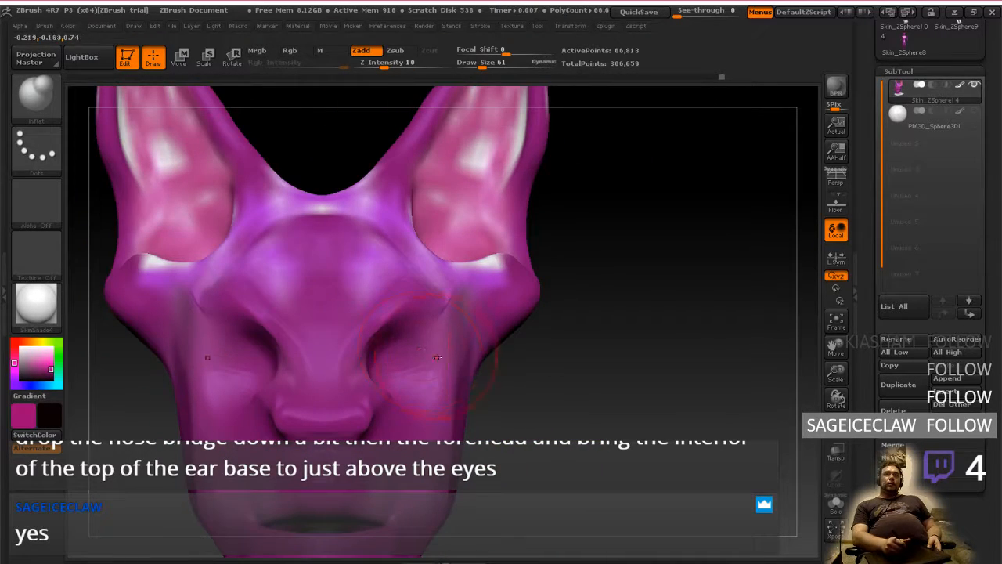
pyautogui.moveTo(461, 371)
pyautogui.mouseDown(button='right')
pyautogui.moveTo(416, 379)
pyautogui.moveTo(426, 384)
pyautogui.moveTo(415, 356)
pyautogui.moveTo(427, 337)
pyautogui.moveTo(452, 384)
pyautogui.mouseUp(button='right')
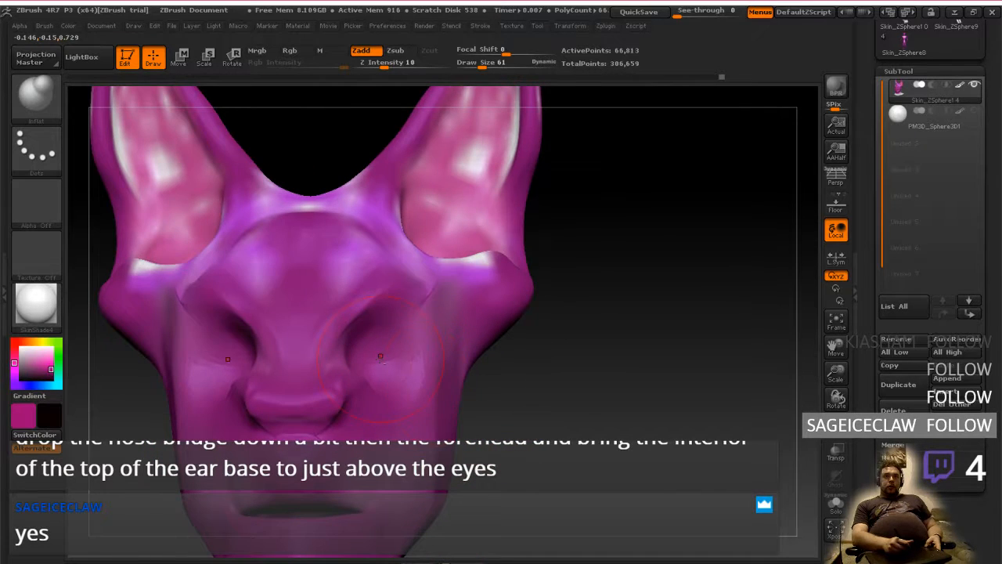
pyautogui.moveTo(381, 357); pyautogui.dragTo(385, 349)
pyautogui.moveTo(407, 351)
pyautogui.mouseDown(button='right')
pyautogui.moveTo(367, 354)
pyautogui.moveTo(423, 364)
pyautogui.moveTo(397, 387)
pyautogui.moveTo(481, 336)
pyautogui.mouseUp(button='right')
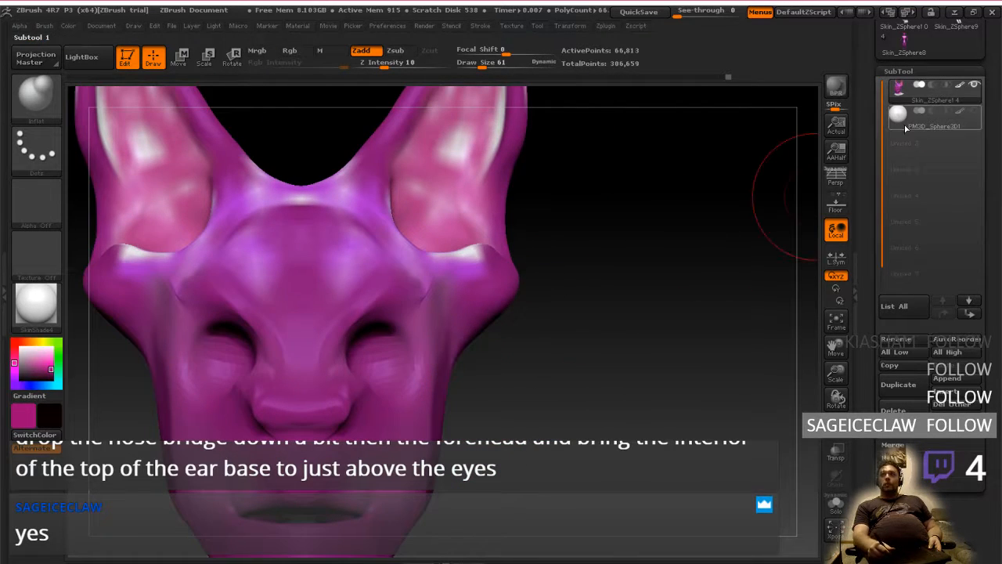
pyautogui.click(971, 115)
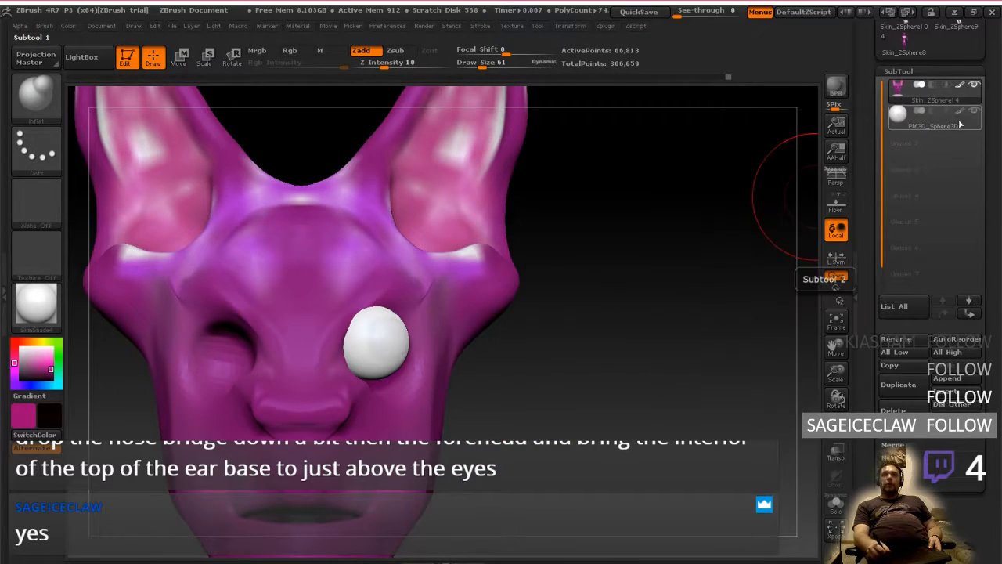
pyautogui.click(972, 115)
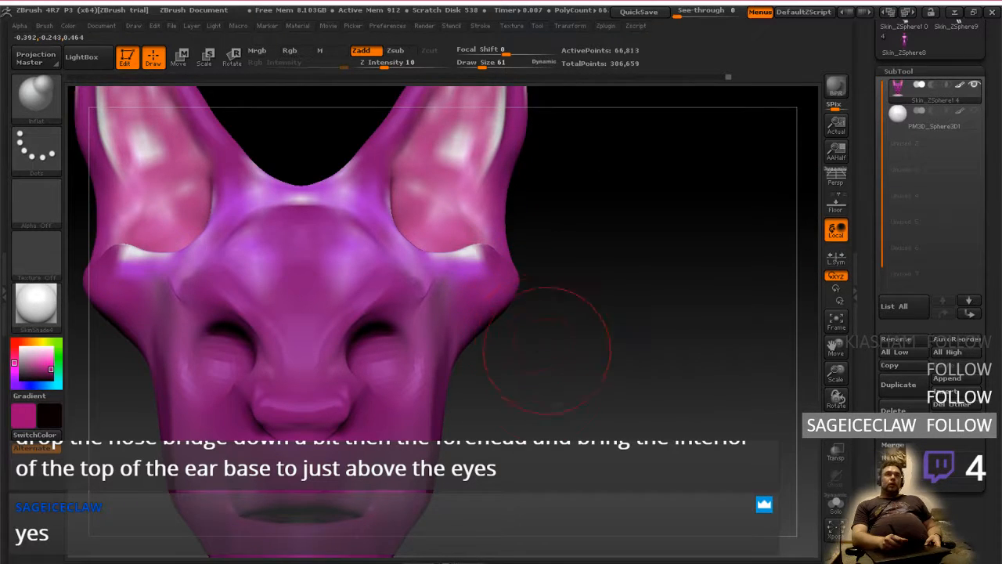
# Switch to the ClayTubes brush with the brow and inner ear base in a raised three-quarter view
pyautogui.keyDown('alt'); pyautogui.moveTo(550, 349); pyautogui.dragTo(547, 388); pyautogui.keyUp('alt')
pyautogui.moveTo(572, 332); pyautogui.dragTo(519, 358)
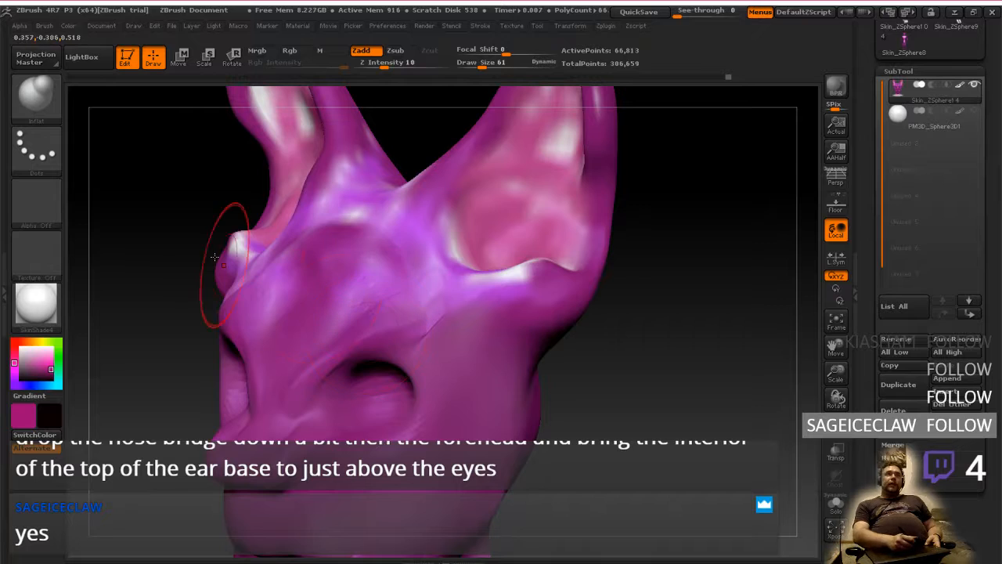
pyautogui.click(36, 94)
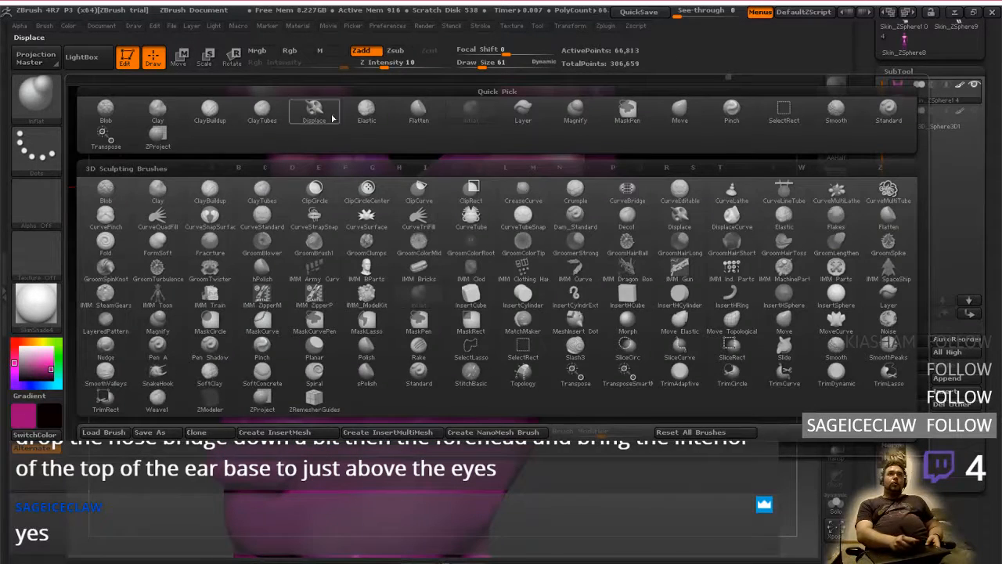
pyautogui.click(262, 110)
pyautogui.moveTo(300, 394)
pyautogui.mouseDown()
pyautogui.moveTo(389, 285)
pyautogui.moveTo(429, 191)
pyautogui.moveTo(430, 217)
pyautogui.mouseUp()
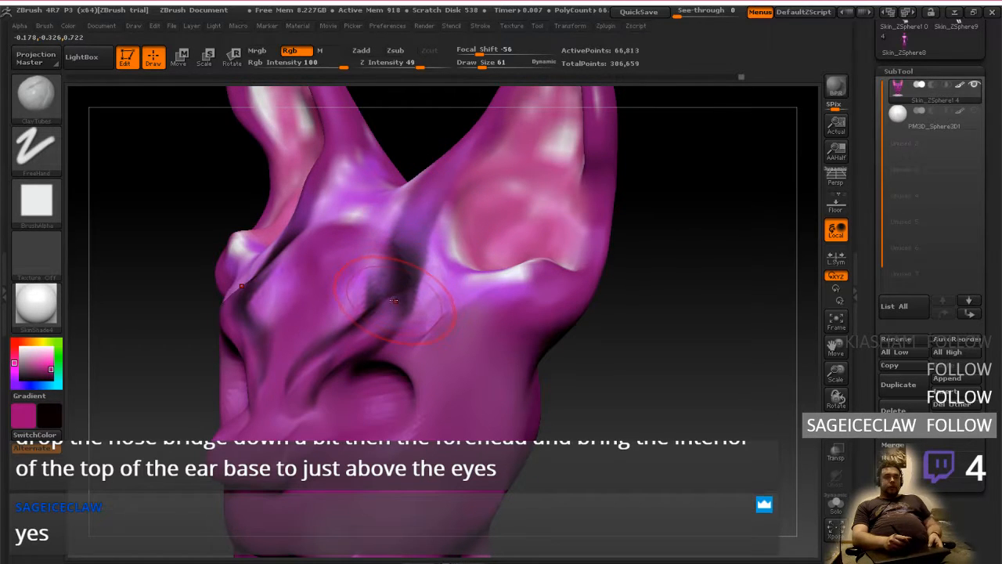
pyautogui.hotkey('ctrl', 'z')
pyautogui.hotkey('ctrl', 'z')
pyautogui.hotkey('ctrl', 'z')
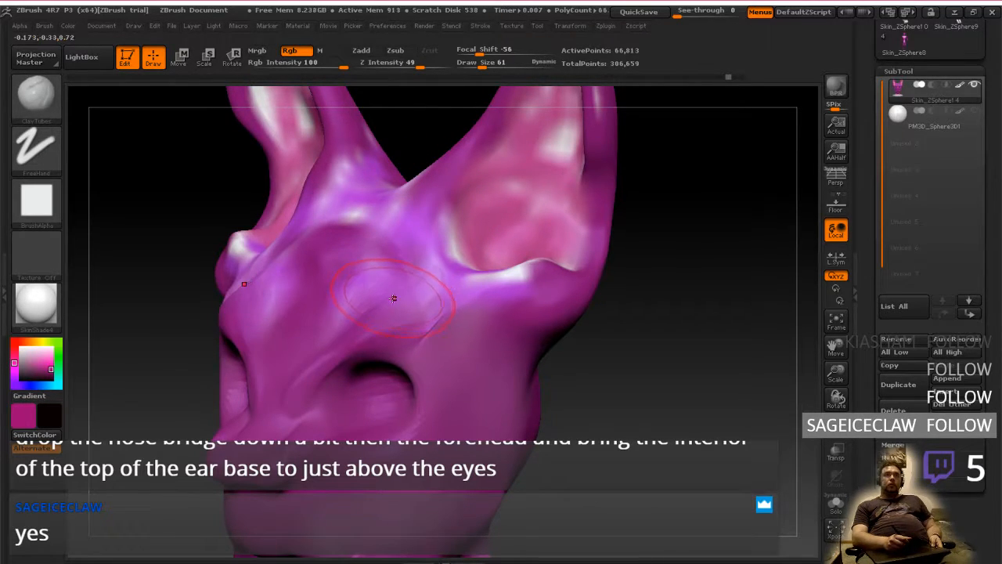
# Enable Zadd without Rgb and build up clay ridges from the nose bridge across the brow to the inner ear base
pyautogui.click(361, 50)
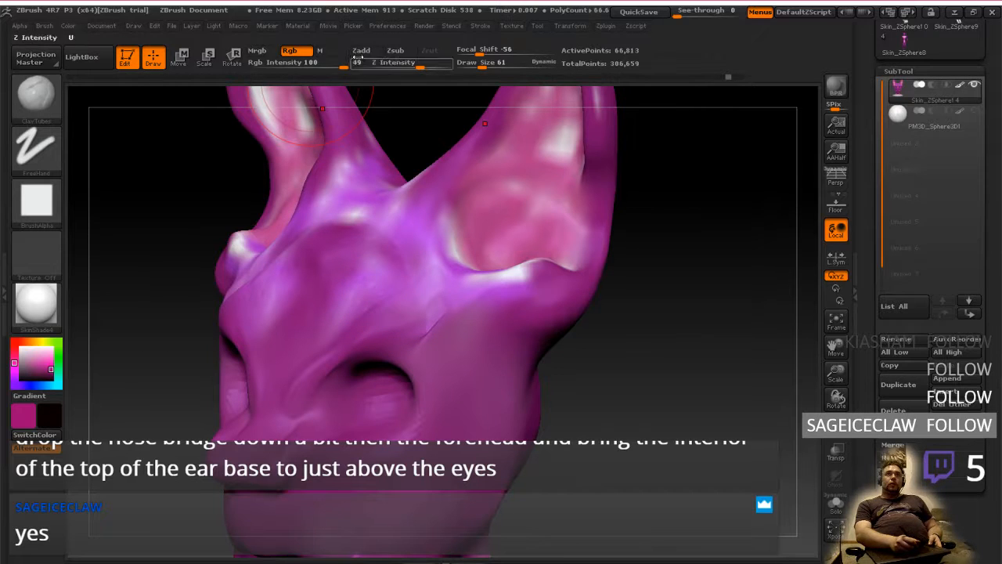
pyautogui.click(289, 50)
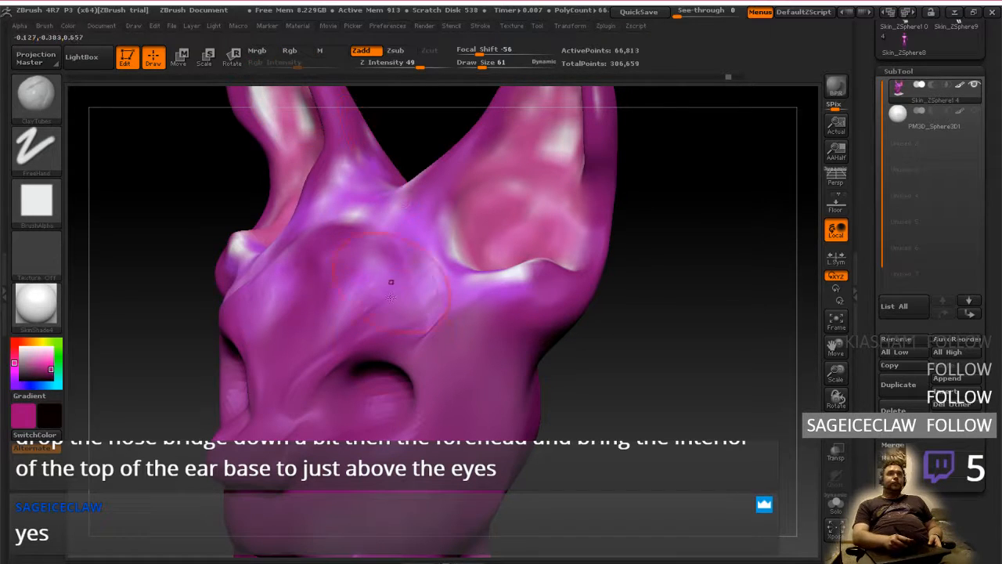
pyautogui.moveTo(292, 404)
pyautogui.mouseDown()
pyautogui.moveTo(399, 255)
pyautogui.moveTo(437, 222)
pyautogui.moveTo(423, 273)
pyautogui.moveTo(443, 210)
pyautogui.moveTo(446, 260)
pyautogui.moveTo(425, 236)
pyautogui.moveTo(475, 150)
pyautogui.mouseUp()
pyautogui.moveTo(456, 202)
pyautogui.mouseDown(button='right')
pyautogui.moveTo(584, 238)
pyautogui.moveTo(476, 310)
pyautogui.mouseUp(button='right')
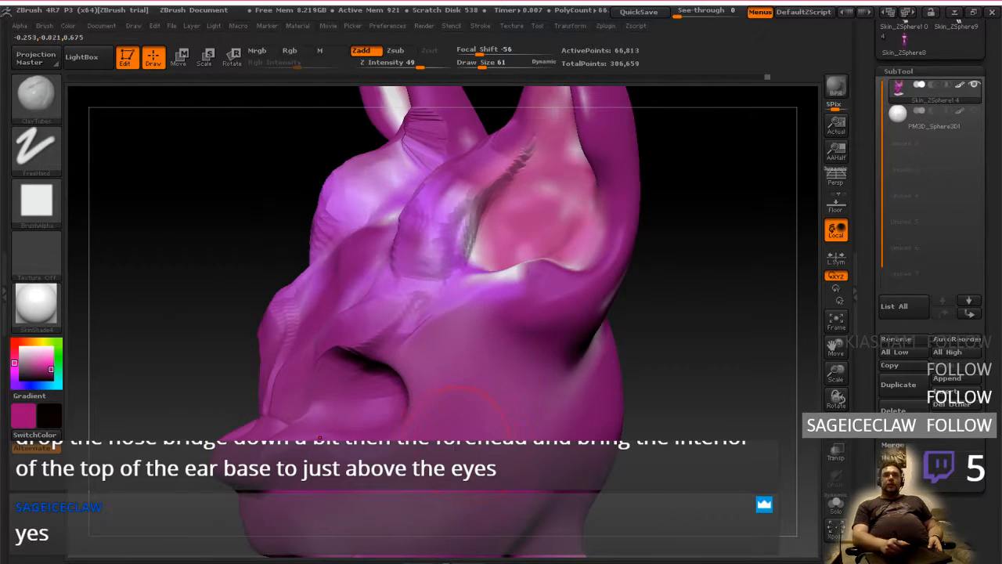
# Add clay over the side of the face, from behind the eye socket to below the outer ear base
pyautogui.moveTo(448, 443)
pyautogui.mouseDown()
pyautogui.moveTo(540, 332)
pyautogui.moveTo(474, 401)
pyautogui.moveTo(492, 332)
pyautogui.moveTo(505, 392)
pyautogui.moveTo(446, 415)
pyautogui.moveTo(470, 437)
pyautogui.moveTo(522, 426)
pyautogui.moveTo(479, 388)
pyautogui.moveTo(516, 338)
pyautogui.moveTo(533, 292)
pyautogui.mouseUp()
pyautogui.moveTo(661, 333); pyautogui.dragTo(783, 344)
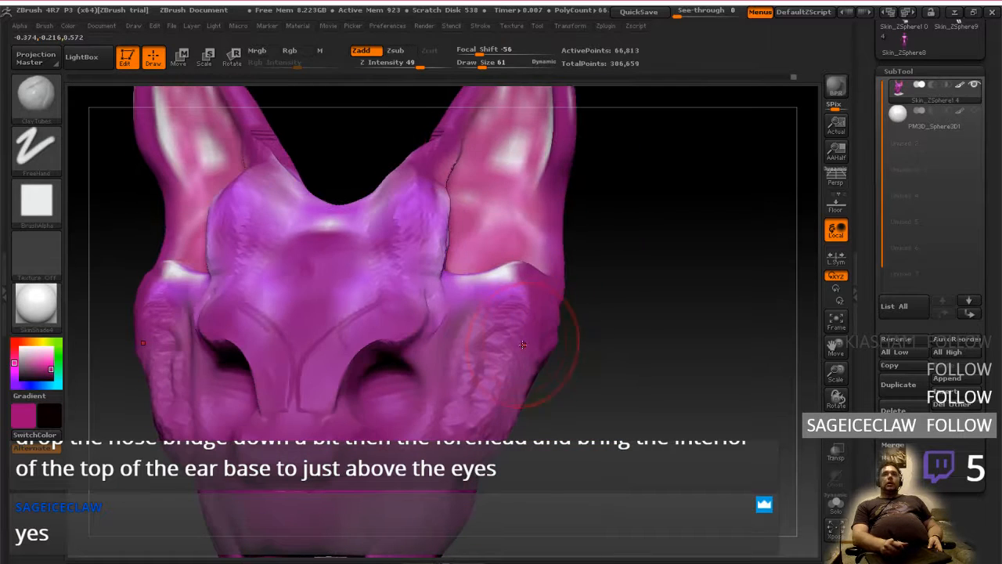
pyautogui.moveTo(595, 352)
pyautogui.mouseDown()
pyautogui.moveTo(578, 358)
pyautogui.moveTo(604, 376)
pyautogui.moveTo(570, 373)
pyautogui.moveTo(472, 422)
pyautogui.mouseUp()
# Smooth the new clay on the side of the face, the brow and the inner ear base into the surrounding surface
pyautogui.press('shift')
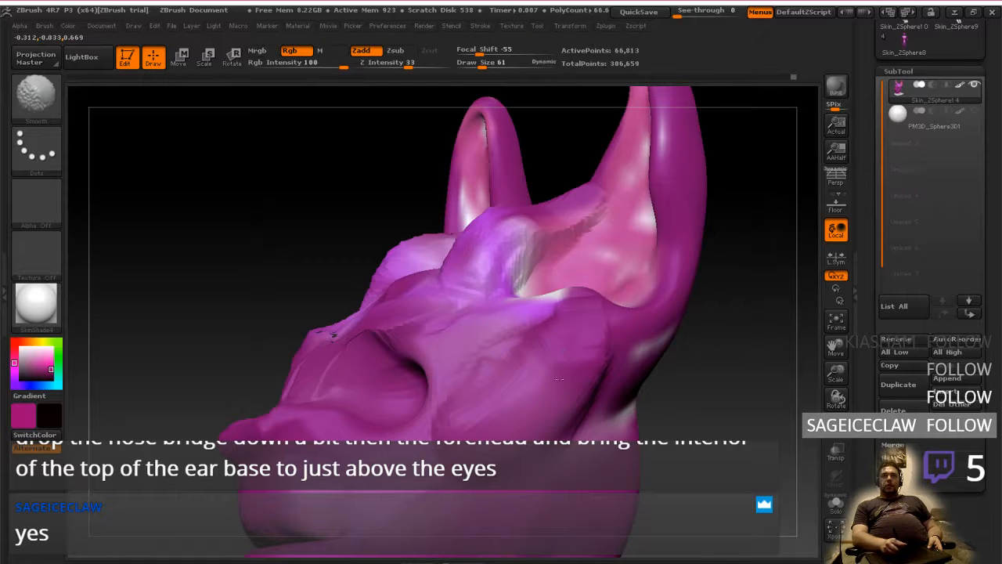
pyautogui.moveTo(554, 351); pyautogui.dragTo(544, 271, button='right')
pyautogui.moveTo(456, 305)
pyautogui.keyDown('shift'); pyautogui.mouseDown()
pyautogui.moveTo(507, 192)
pyautogui.moveTo(571, 144)
pyautogui.mouseUp(); pyautogui.keyUp('shift')
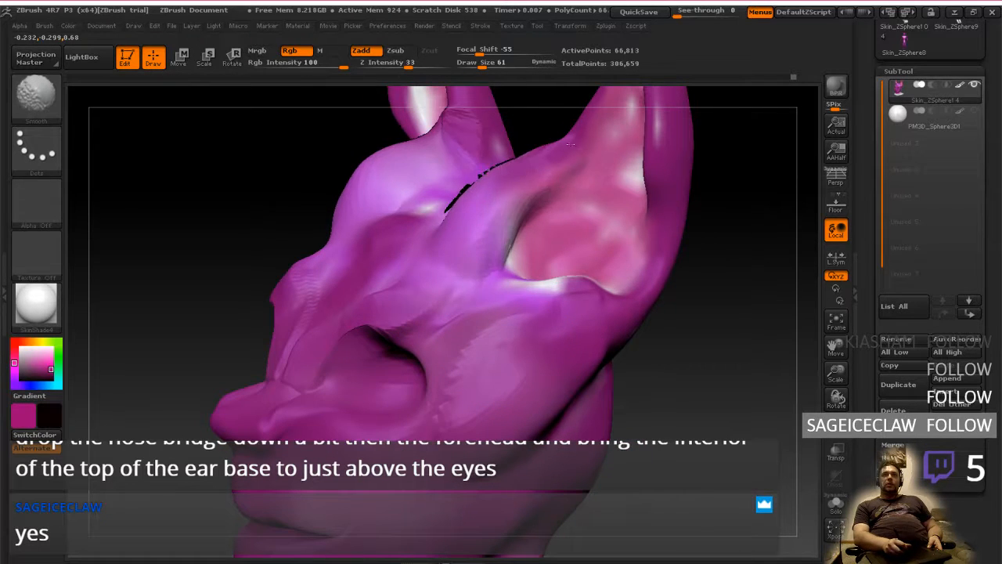
pyautogui.moveTo(540, 250); pyautogui.dragTo(510, 284, button='right')
pyautogui.keyDown('ctrl'); pyautogui.moveTo(520, 315); pyautogui.dragTo(509, 310); pyautogui.keyUp('ctrl')
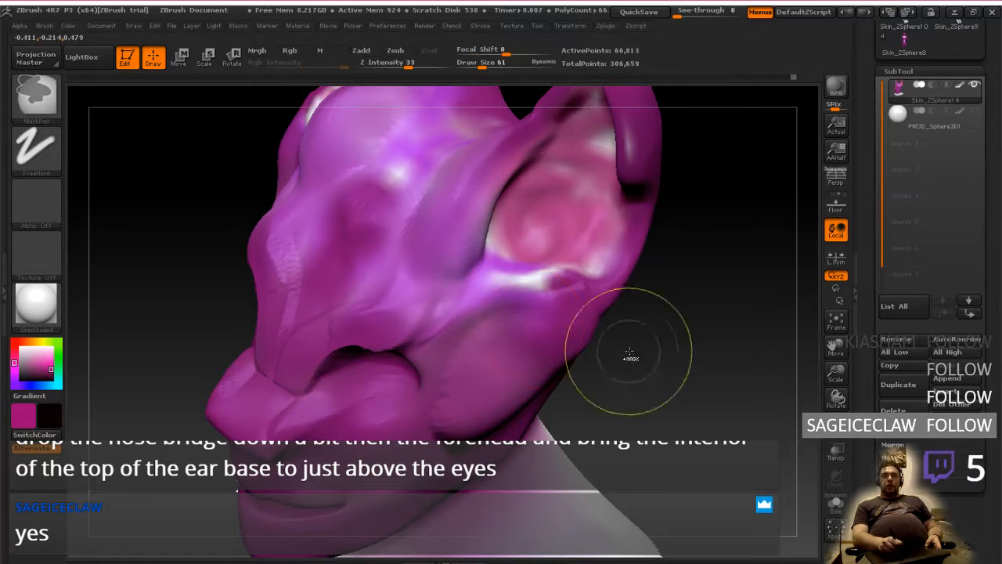
pyautogui.keyDown('ctrl'); pyautogui.moveTo(630, 350); pyautogui.dragTo(617, 363); pyautogui.keyUp('ctrl')
pyautogui.moveTo(509, 305)
pyautogui.mouseDown()
pyautogui.moveTo(492, 304)
pyautogui.moveTo(523, 281)
pyautogui.moveTo(485, 274)
pyautogui.moveTo(477, 313)
pyautogui.moveTo(509, 328)
pyautogui.moveTo(535, 269)
pyautogui.moveTo(560, 302)
pyautogui.moveTo(564, 270)
pyautogui.moveTo(495, 265)
pyautogui.mouseUp()
pyautogui.moveTo(654, 349); pyautogui.dragTo(700, 356)
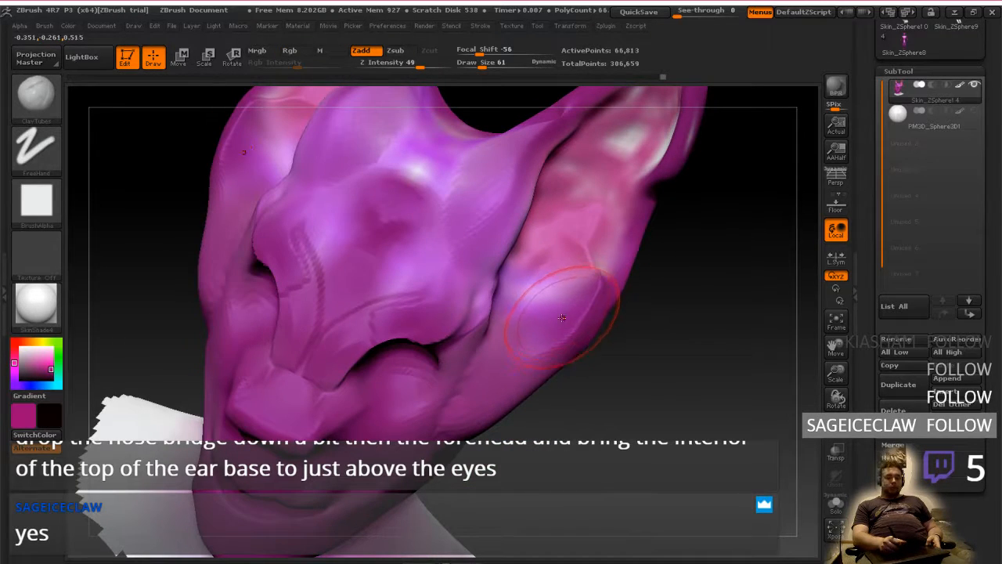
pyautogui.moveTo(562, 318); pyautogui.dragTo(577, 302)
pyautogui.hotkey('ctrl', 'z')
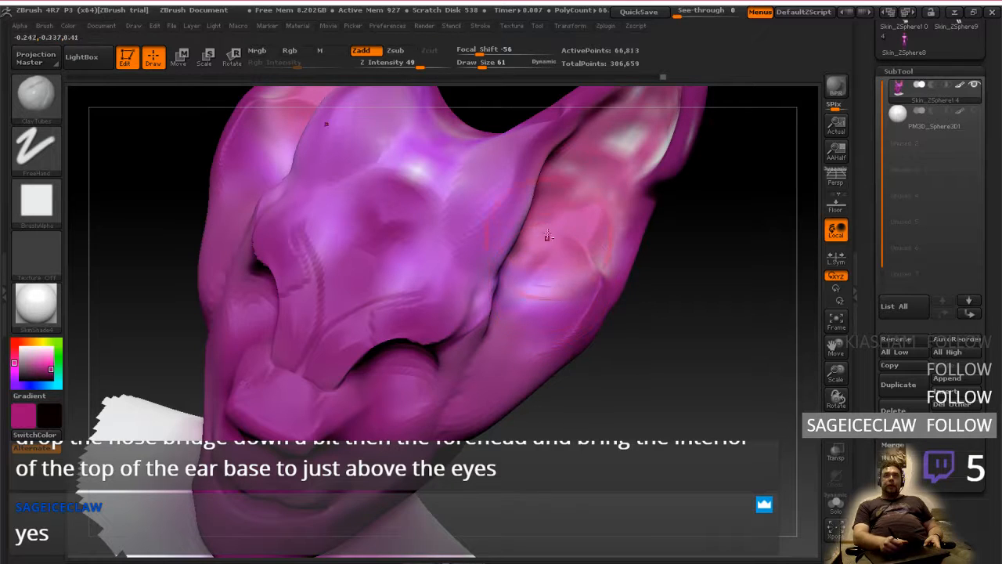
pyautogui.hotkey('ctrl', 'z')
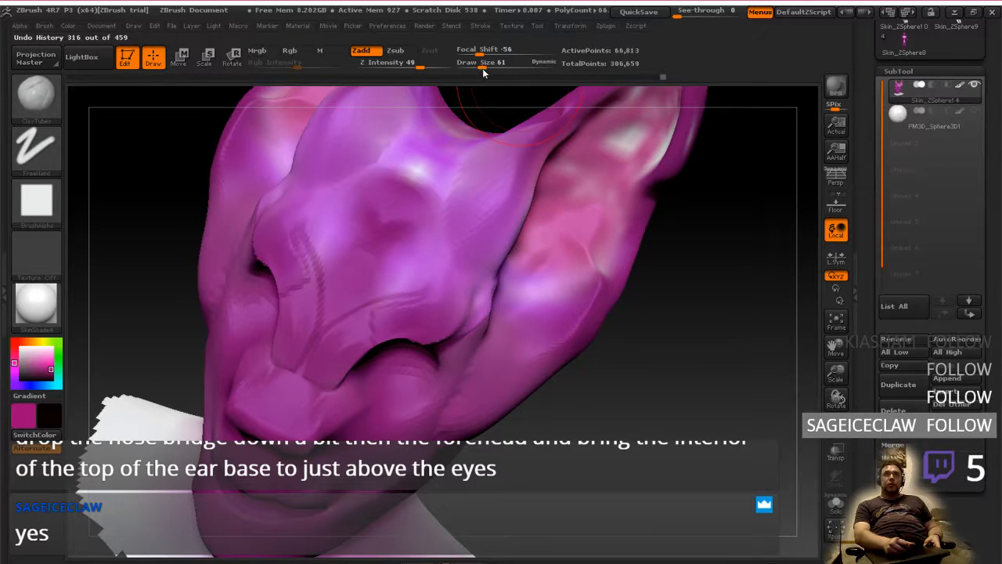
pyautogui.moveTo(483, 74); pyautogui.dragTo(660, 79)
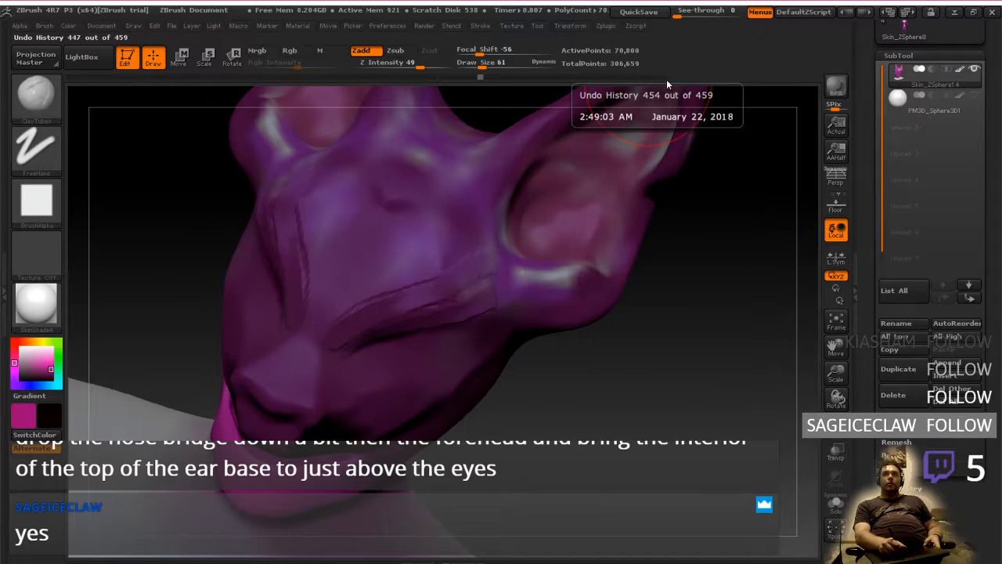
pyautogui.click(667, 79)
# Reduce the draw size to 32 and build up clay below the ear base and around the eye sockets to narrow the openings
pyautogui.click(475, 67)
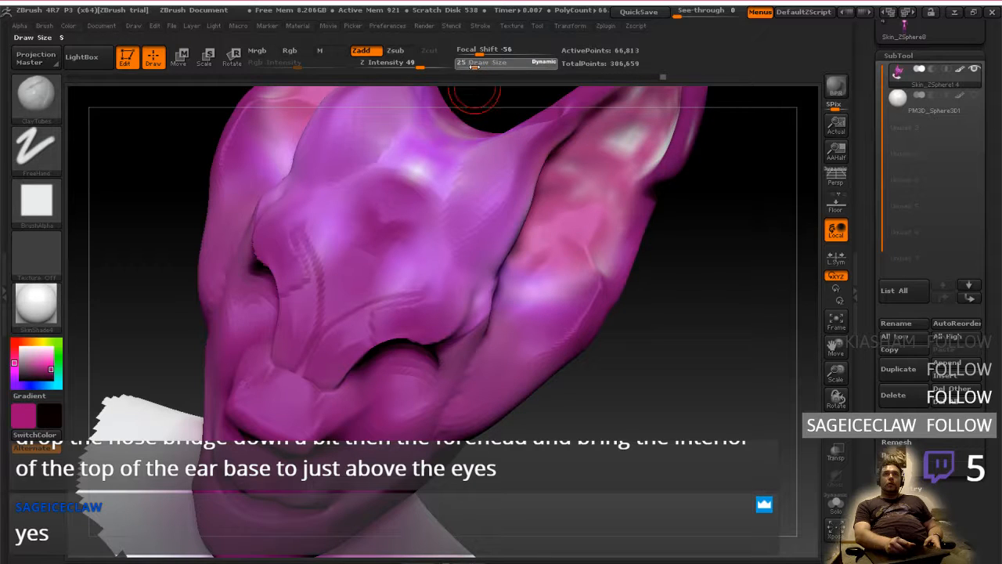
pyautogui.moveTo(529, 293); pyautogui.dragTo(517, 332)
pyautogui.moveTo(526, 345)
pyautogui.mouseDown(button='right')
pyautogui.moveTo(469, 321)
pyautogui.moveTo(502, 305)
pyautogui.mouseUp(button='right')
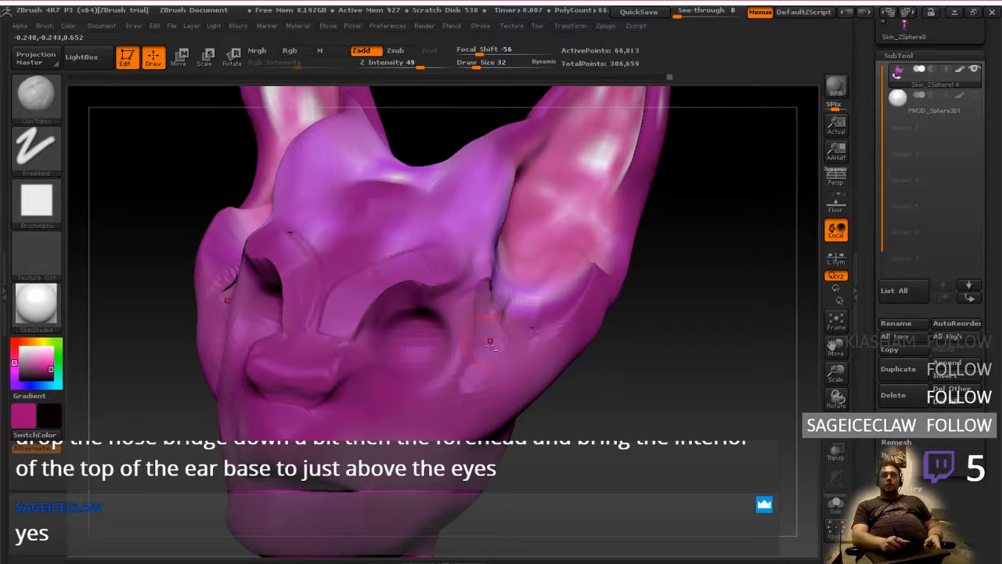
pyautogui.moveTo(490, 341)
pyautogui.mouseDown()
pyautogui.moveTo(454, 388)
pyautogui.moveTo(406, 367)
pyautogui.mouseUp()
pyautogui.moveTo(399, 314)
pyautogui.mouseDown()
pyautogui.moveTo(411, 331)
pyautogui.moveTo(389, 317)
pyautogui.mouseUp()
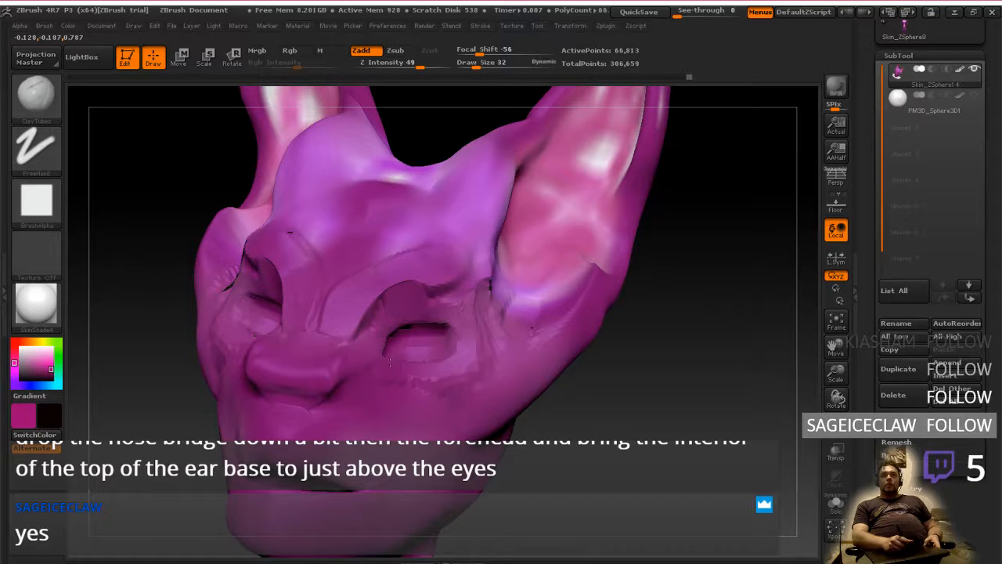
# Smooth the clay around the eye opening, blending the brow, lower lid and outer corner at draw size 32
pyautogui.press('shift')
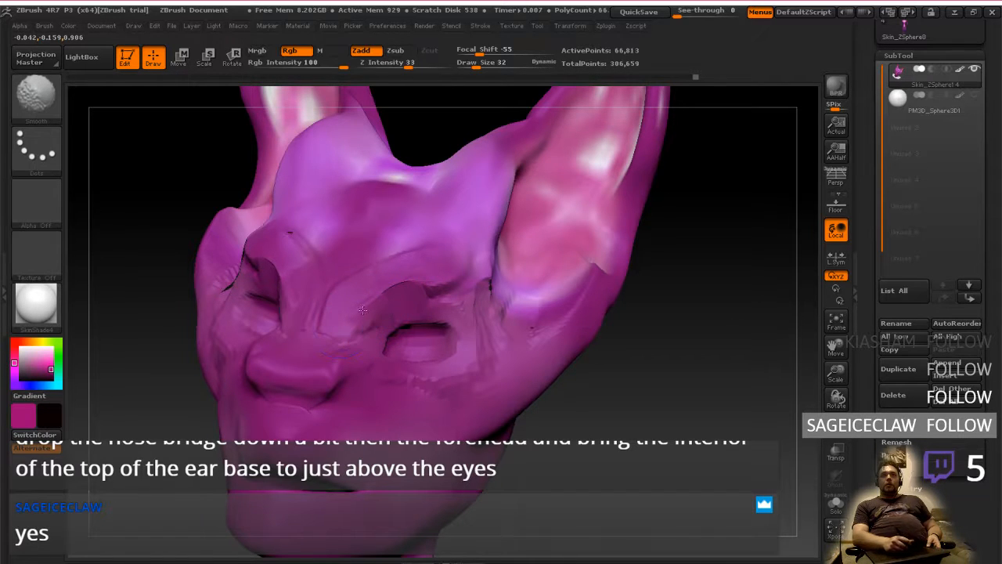
pyautogui.moveTo(704, 344); pyautogui.dragTo(614, 337)
pyautogui.press('shift')
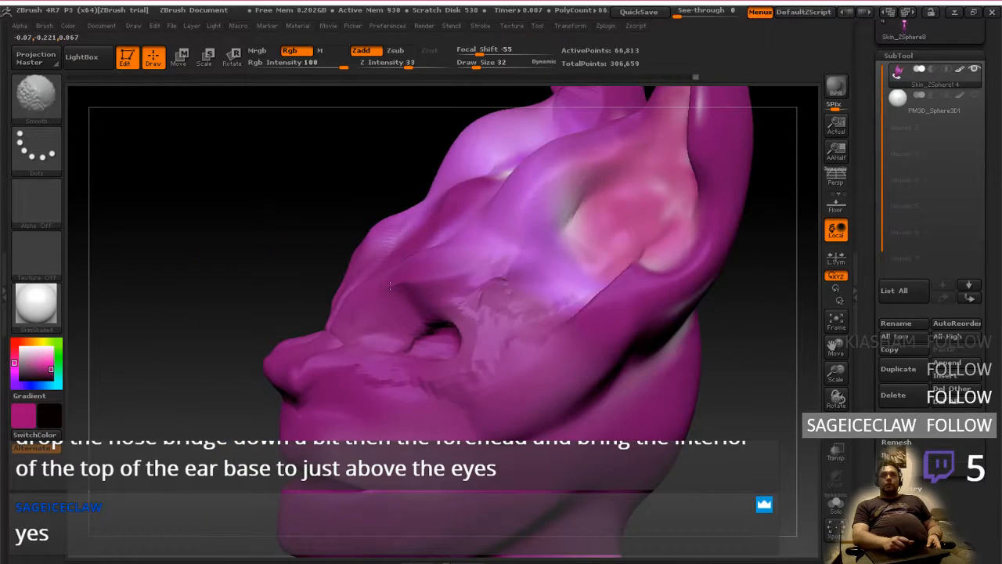
pyautogui.moveTo(390, 286); pyautogui.dragTo(462, 297, button='right')
pyautogui.moveTo(391, 376)
pyautogui.keyDown('shift'); pyautogui.mouseDown()
pyautogui.moveTo(438, 380)
pyautogui.moveTo(477, 316)
pyautogui.mouseUp(); pyautogui.keyUp('shift')
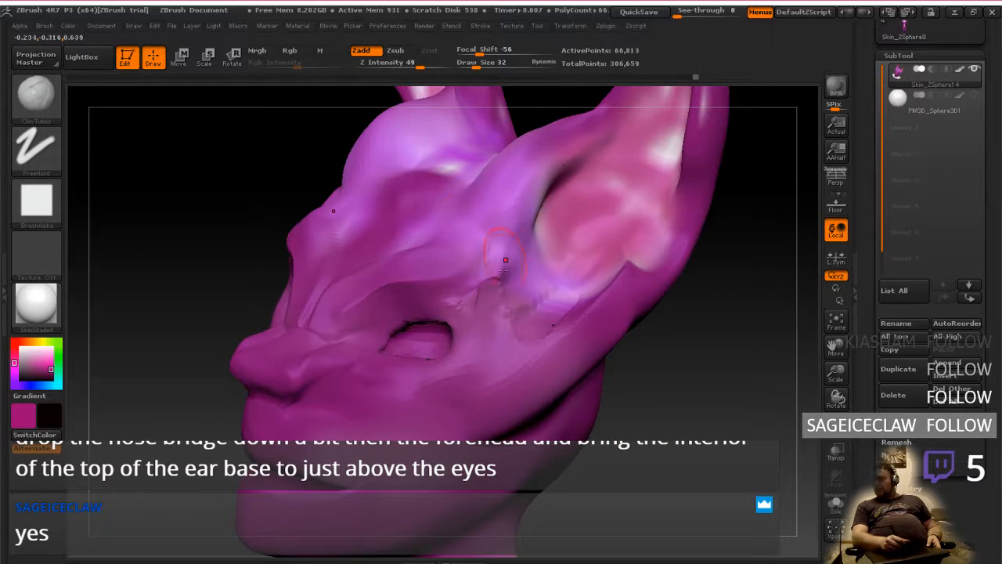
# Add clay between the outer eye corner and the lower ear base, building up the outer edge of the ear
pyautogui.moveTo(520, 306); pyautogui.dragTo(517, 346, button='right')
pyautogui.moveTo(477, 343)
pyautogui.mouseDown()
pyautogui.moveTo(520, 359)
pyautogui.moveTo(576, 351)
pyautogui.mouseUp()
pyautogui.moveTo(541, 344); pyautogui.dragTo(619, 341, button='right')
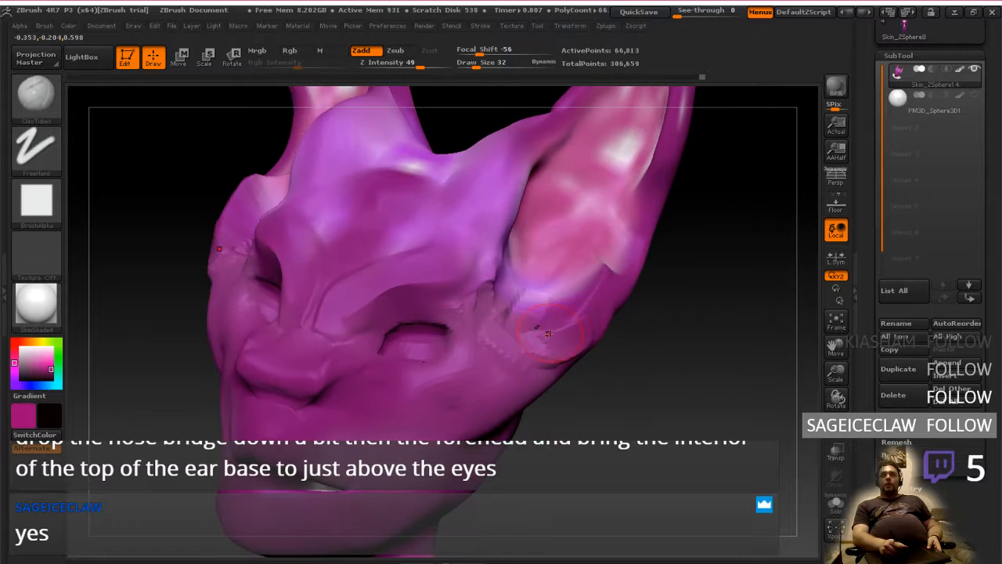
pyautogui.moveTo(549, 334)
pyautogui.mouseDown()
pyautogui.moveTo(562, 335)
pyautogui.moveTo(570, 356)
pyautogui.moveTo(614, 307)
pyautogui.mouseUp()
pyautogui.moveTo(615, 299)
pyautogui.mouseDown(button='right')
pyautogui.moveTo(583, 313)
pyautogui.moveTo(613, 390)
pyautogui.mouseUp(button='right')
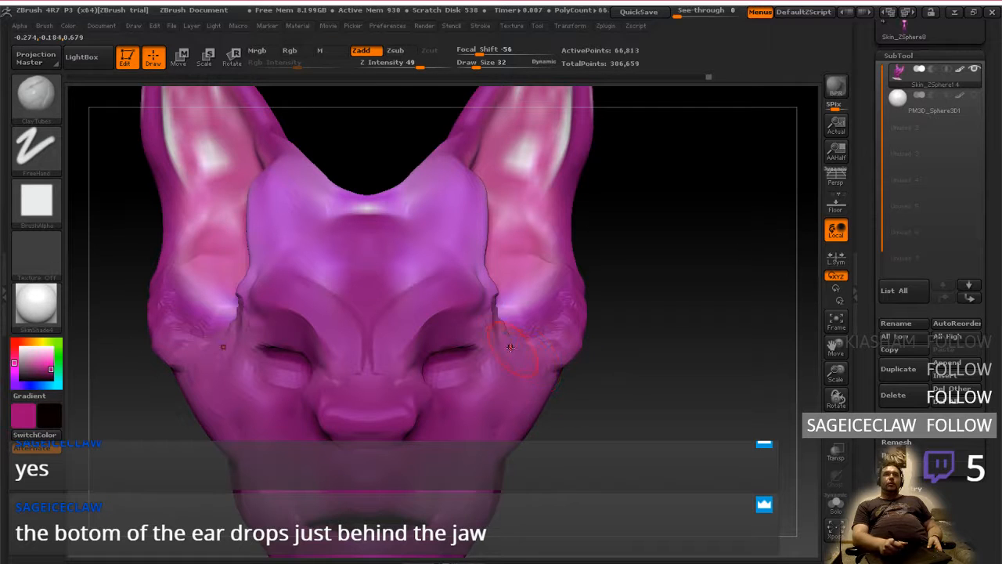
# Extend the clay from the ear base down over the cheek toward the back of the jaw
pyautogui.moveTo(540, 411); pyautogui.dragTo(535, 375, button='right')
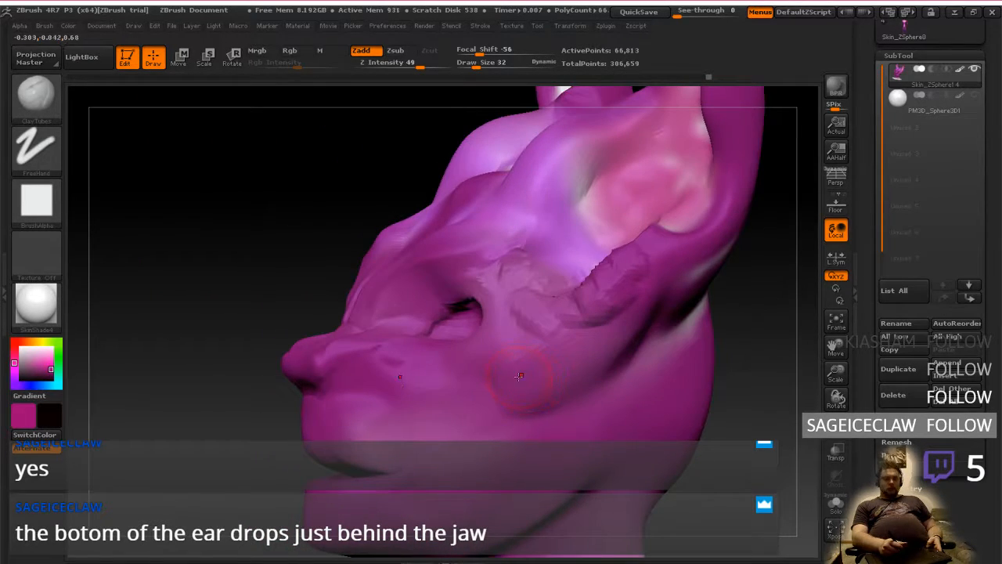
pyautogui.moveTo(533, 403); pyautogui.dragTo(618, 345)
pyautogui.moveTo(618, 345); pyautogui.dragTo(532, 397, button='right')
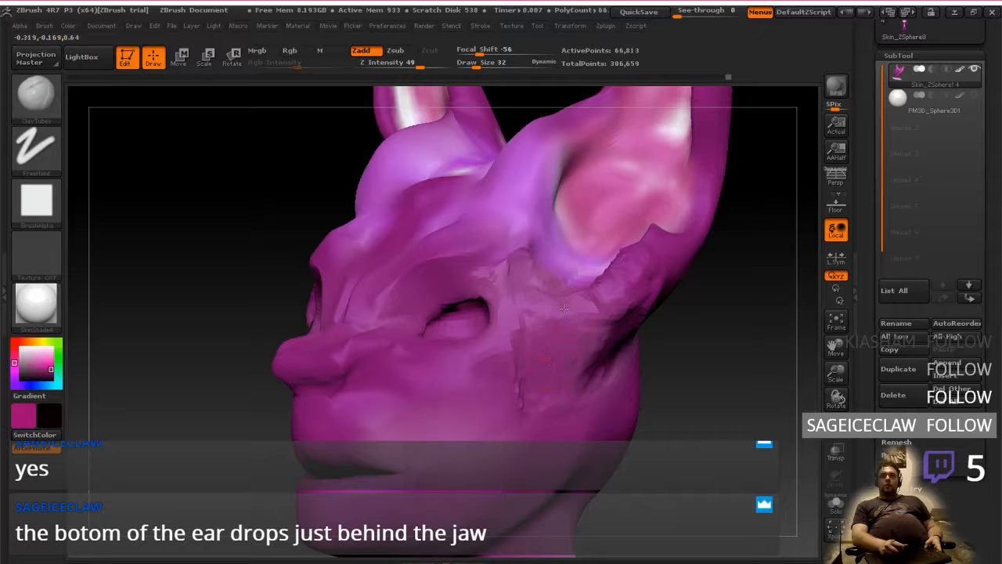
pyautogui.moveTo(583, 327); pyautogui.dragTo(579, 338, button='right')
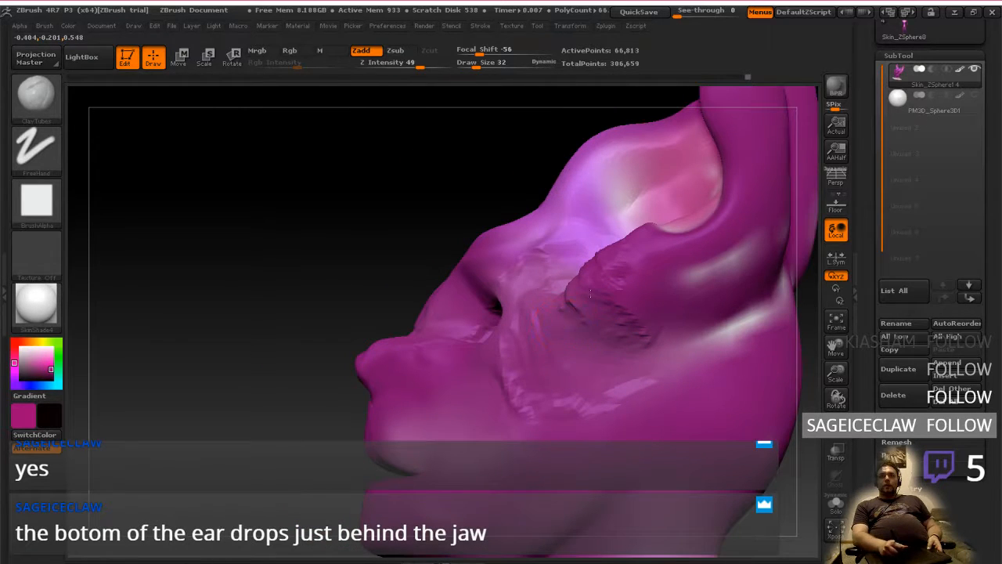
pyautogui.moveTo(591, 294)
pyautogui.mouseDown()
pyautogui.moveTo(566, 336)
pyautogui.moveTo(558, 332)
pyautogui.moveTo(580, 296)
pyautogui.moveTo(537, 323)
pyautogui.mouseUp()
pyautogui.hotkey('ctrl', 'z')
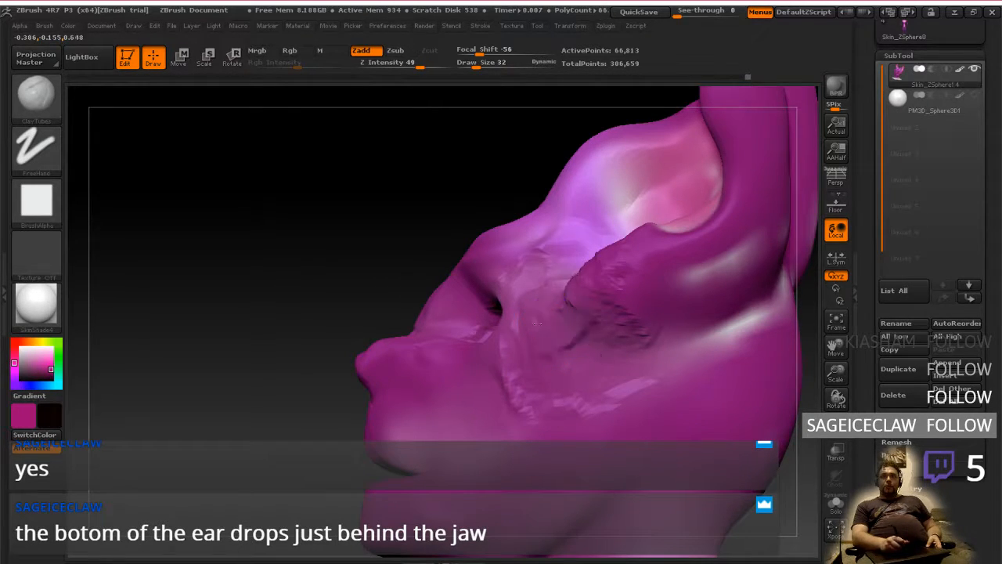
pyautogui.hotkey('ctrl', 'z')
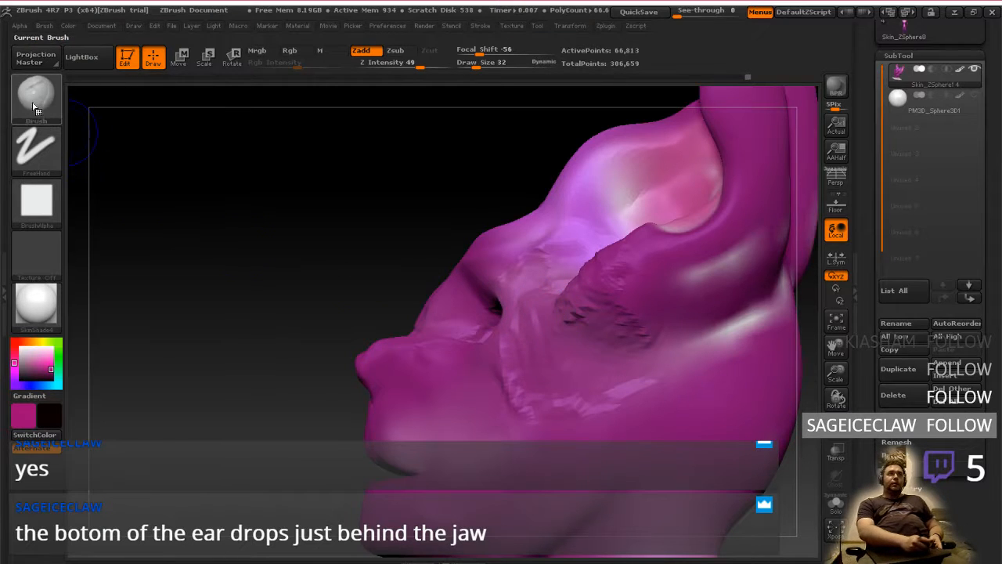
# Smooth the new clay on the cheek and below the ear base into the surrounding surface
pyautogui.click(36, 94)
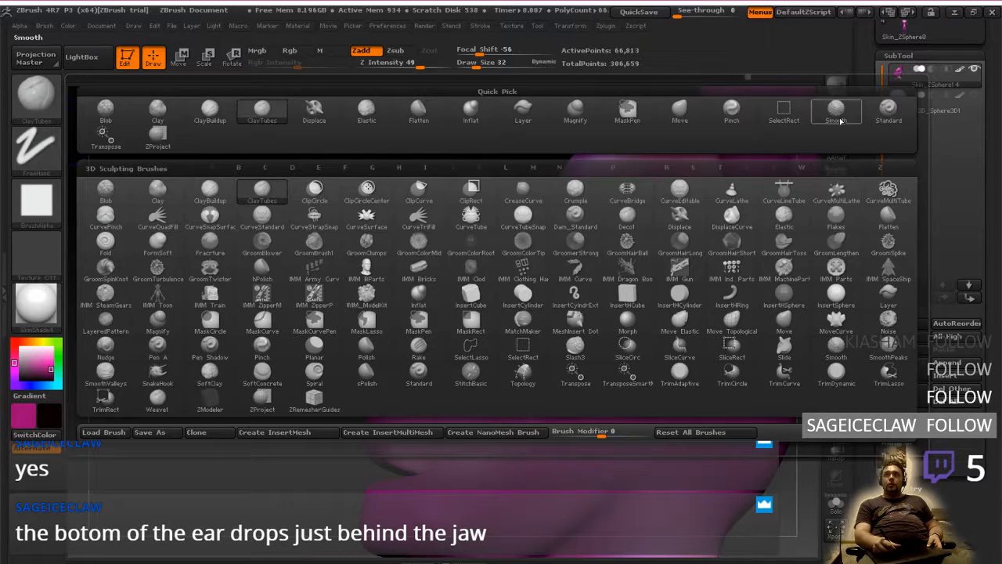
pyautogui.press('shift')
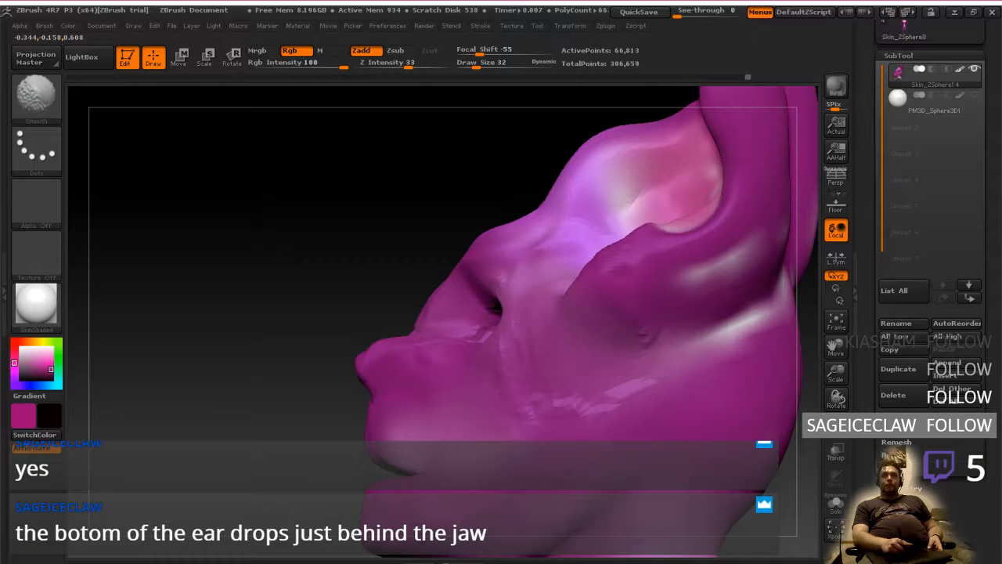
pyautogui.keyDown('shift'); pyautogui.moveTo(596, 411); pyautogui.dragTo(636, 395); pyautogui.keyUp('shift')
pyautogui.moveTo(636, 395); pyautogui.dragTo(704, 372, button='right')
pyautogui.press('shift')
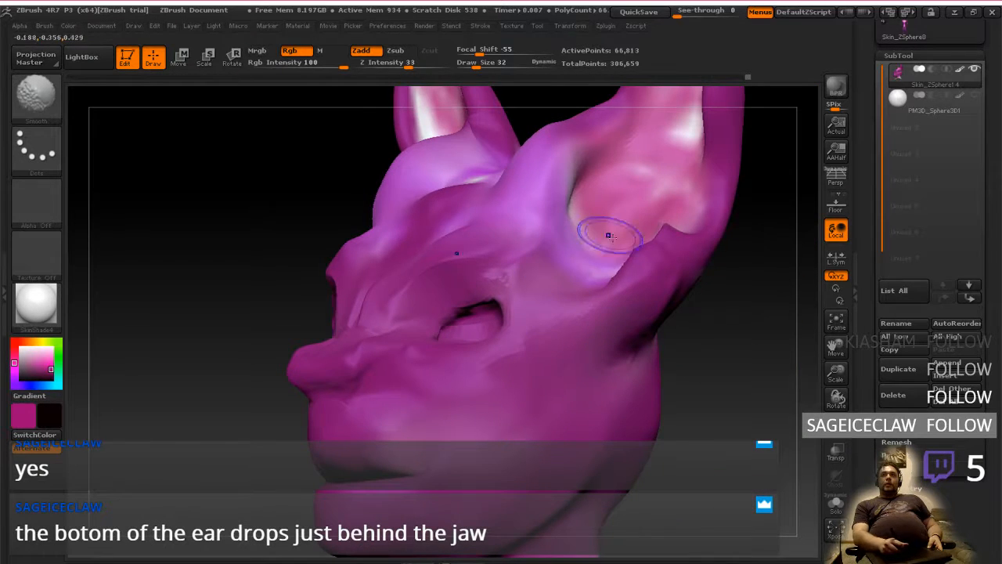
# Smooth the lower rim of the inner ear and its transition into the outer ear base
pyautogui.moveTo(612, 237)
pyautogui.mouseDown(button='right')
pyautogui.moveTo(646, 263)
pyautogui.moveTo(631, 252)
pyautogui.mouseUp(button='right')
pyautogui.keyDown('shift'); pyautogui.moveTo(632, 254); pyautogui.dragTo(627, 274); pyautogui.keyUp('shift')
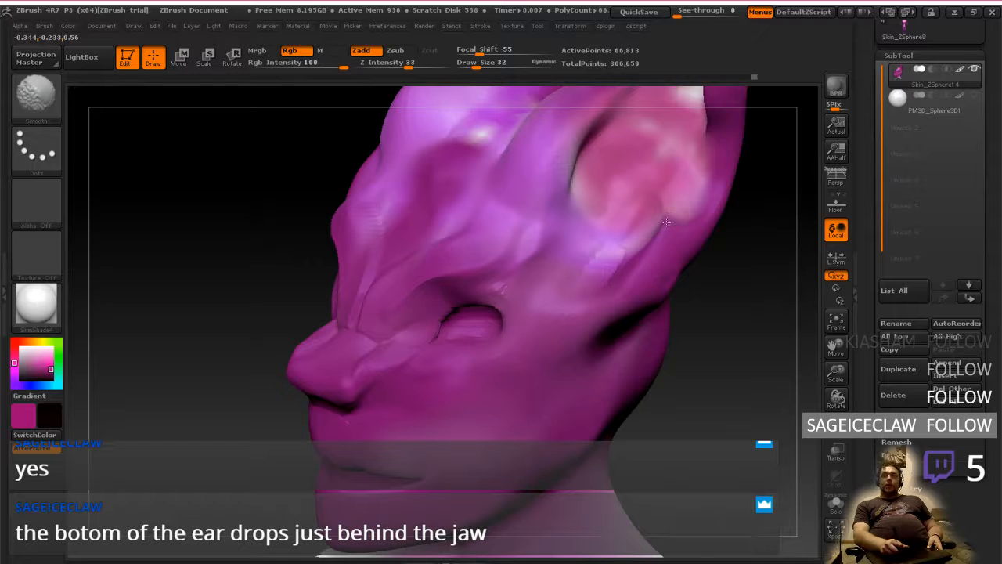
pyautogui.moveTo(667, 222)
pyautogui.mouseDown(button='right')
pyautogui.moveTo(616, 281)
pyautogui.moveTo(679, 346)
pyautogui.moveTo(664, 341)
pyautogui.moveTo(663, 261)
pyautogui.mouseUp(button='right')
pyautogui.press('shift')
pyautogui.keyDown('ctrl'); pyautogui.moveTo(667, 343); pyautogui.dragTo(611, 274, button='right'); pyautogui.keyUp('ctrl')
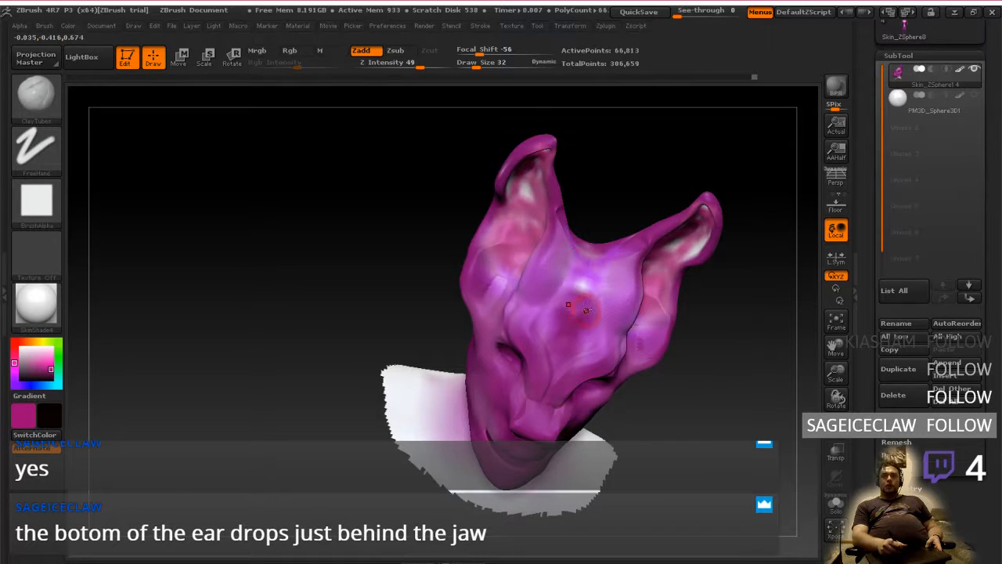
# Build up clay from the ear base down behind the jaw to lower the bottom of the ear
pyautogui.moveTo(586, 310); pyautogui.dragTo(597, 312, button='right')
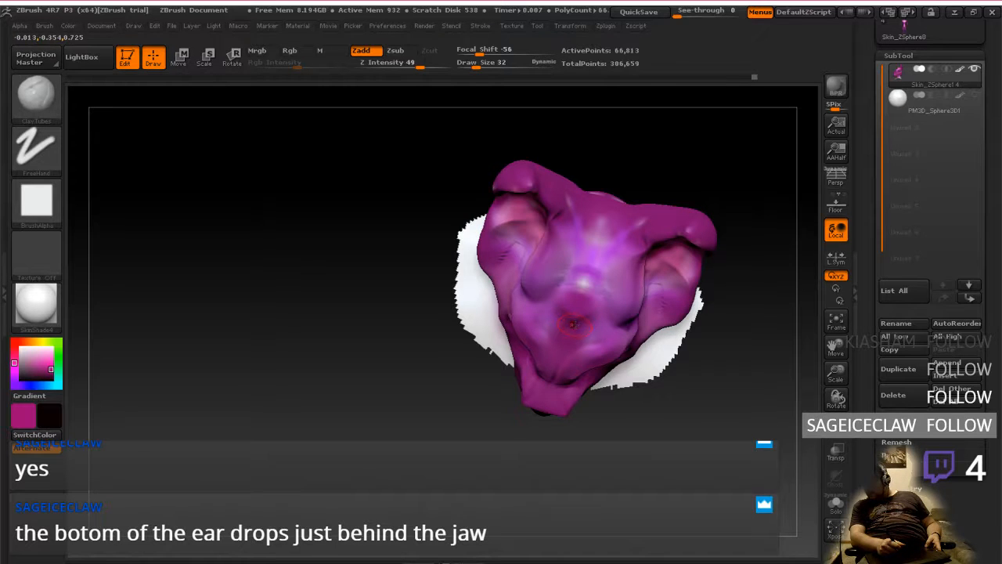
pyautogui.moveTo(578, 322)
pyautogui.mouseDown(button='right')
pyautogui.moveTo(598, 354)
pyautogui.moveTo(623, 350)
pyautogui.mouseUp(button='right')
pyautogui.press('shift')
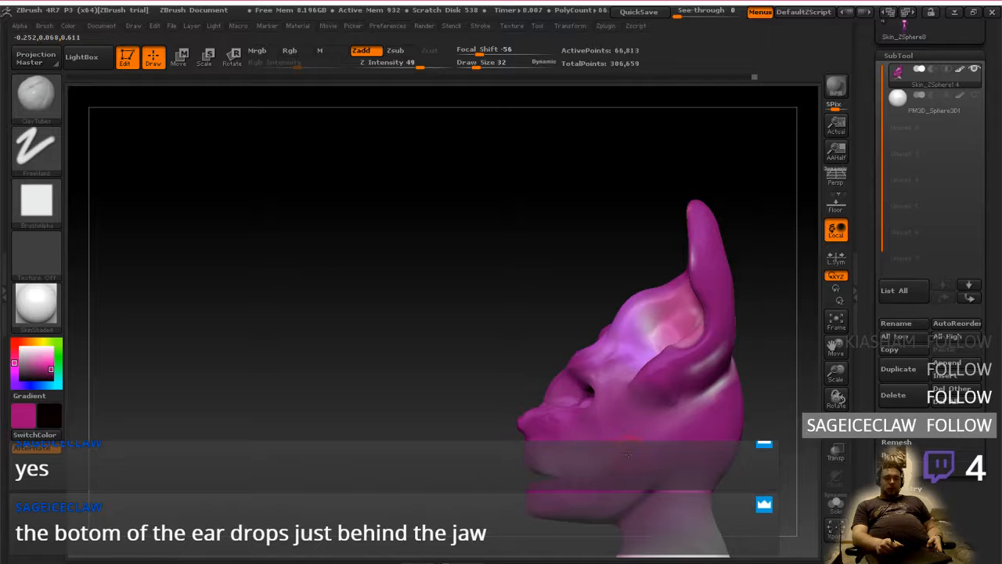
pyautogui.moveTo(628, 454)
pyautogui.keyDown('alt'); pyautogui.mouseDown()
pyautogui.moveTo(608, 414)
pyautogui.moveTo(704, 335)
pyautogui.moveTo(668, 390)
pyautogui.mouseUp(); pyautogui.keyUp('alt')
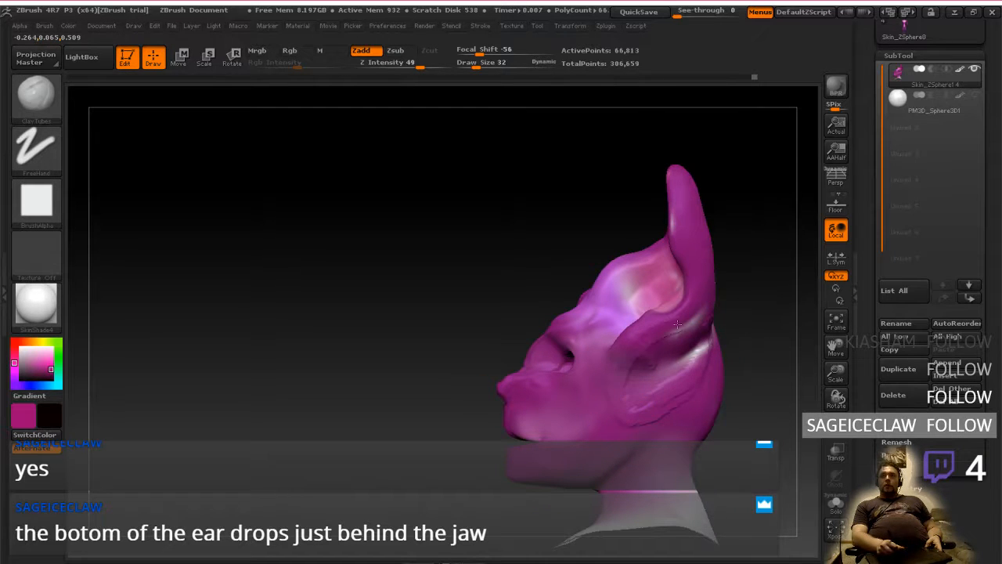
pyautogui.moveTo(648, 339); pyautogui.dragTo(633, 379)
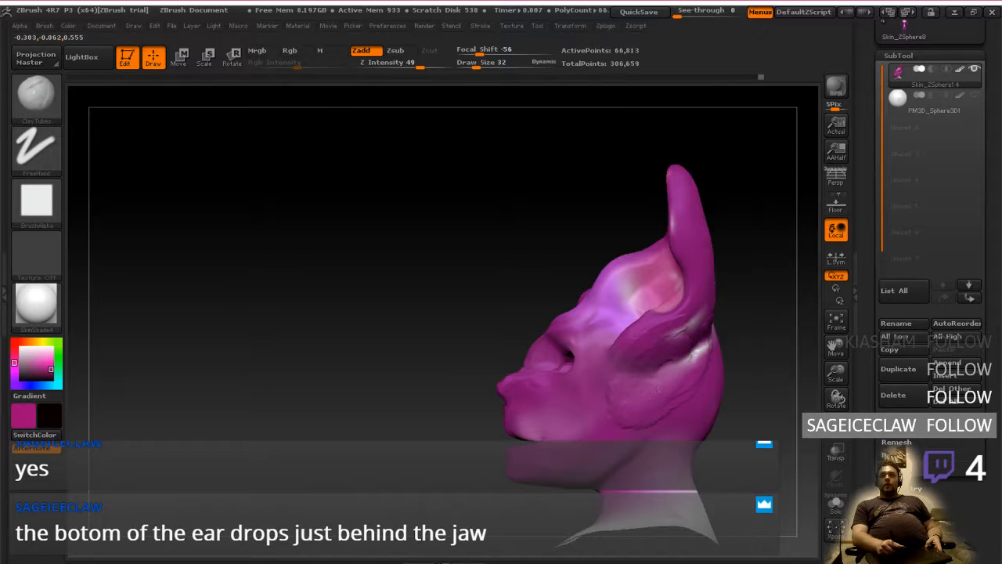
pyautogui.moveTo(643, 351)
pyautogui.mouseDown(button='right')
pyautogui.moveTo(682, 360)
pyautogui.moveTo(651, 349)
pyautogui.moveTo(636, 356)
pyautogui.moveTo(650, 351)
pyautogui.moveTo(636, 334)
pyautogui.mouseUp(button='right')
pyautogui.moveTo(705, 326); pyautogui.dragTo(640, 393)
pyautogui.moveTo(689, 366)
pyautogui.mouseDown()
pyautogui.moveTo(637, 376)
pyautogui.moveTo(672, 371)
pyautogui.moveTo(665, 389)
pyautogui.mouseUp()
pyautogui.moveTo(699, 347); pyautogui.dragTo(667, 383)
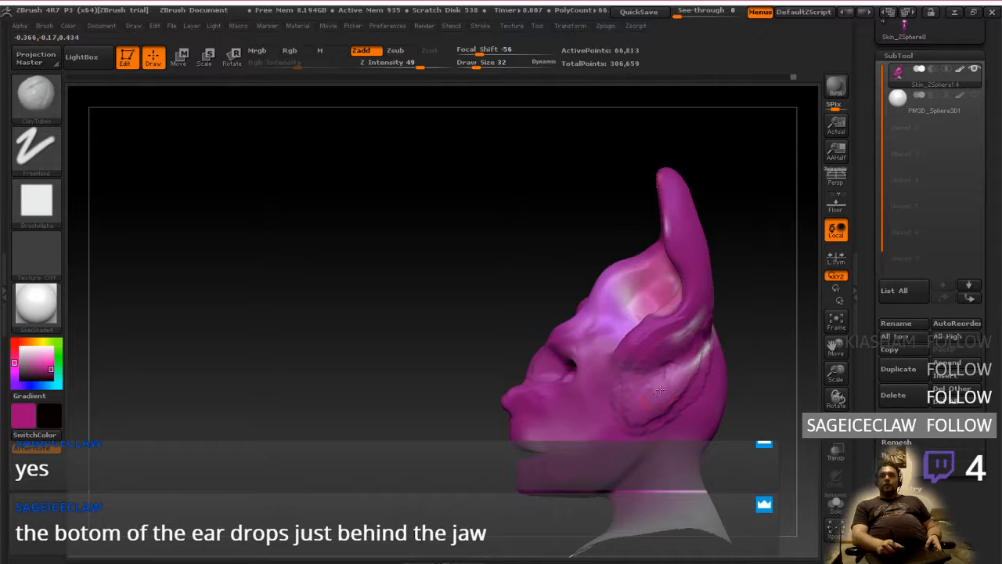
pyautogui.moveTo(691, 368); pyautogui.dragTo(637, 408)
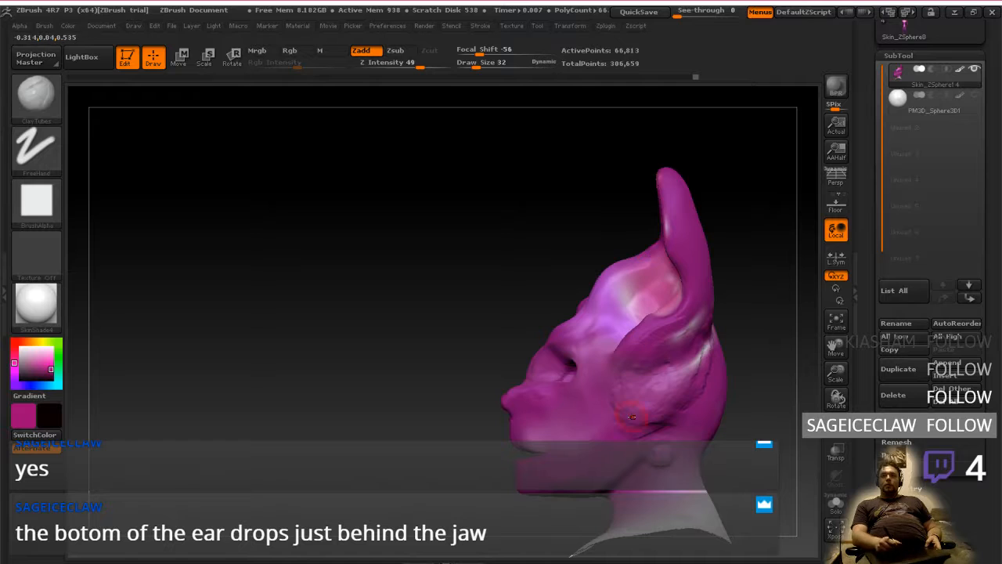
# Undo the recent clay and smoothing strokes on the ear bases, the side of the face and the eye areas
pyautogui.press('ctrl')
pyautogui.press('ctrl')
pyautogui.press('ctrl')
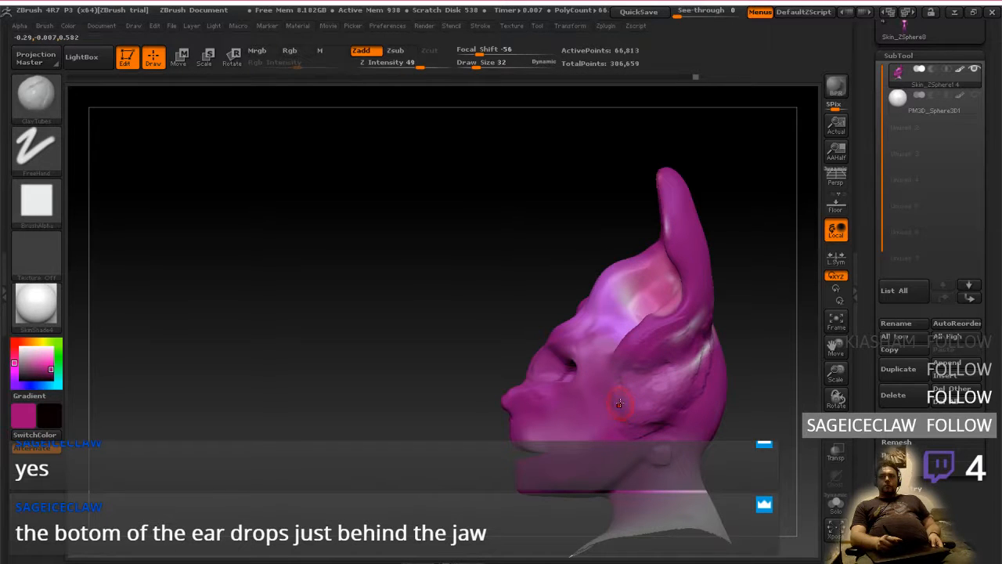
pyautogui.hotkey('ctrl', 'z')
pyautogui.hotkey('ctrl', 'z')
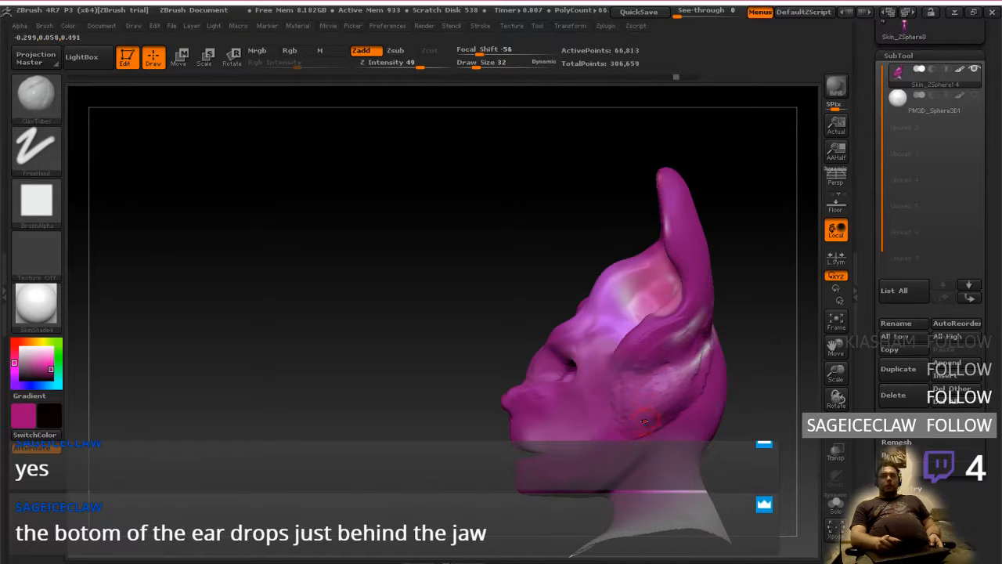
pyautogui.hotkey('ctrl', 'z')
pyautogui.hotkey('ctrl', 'z')
pyautogui.hotkey('ctrl', 'z')
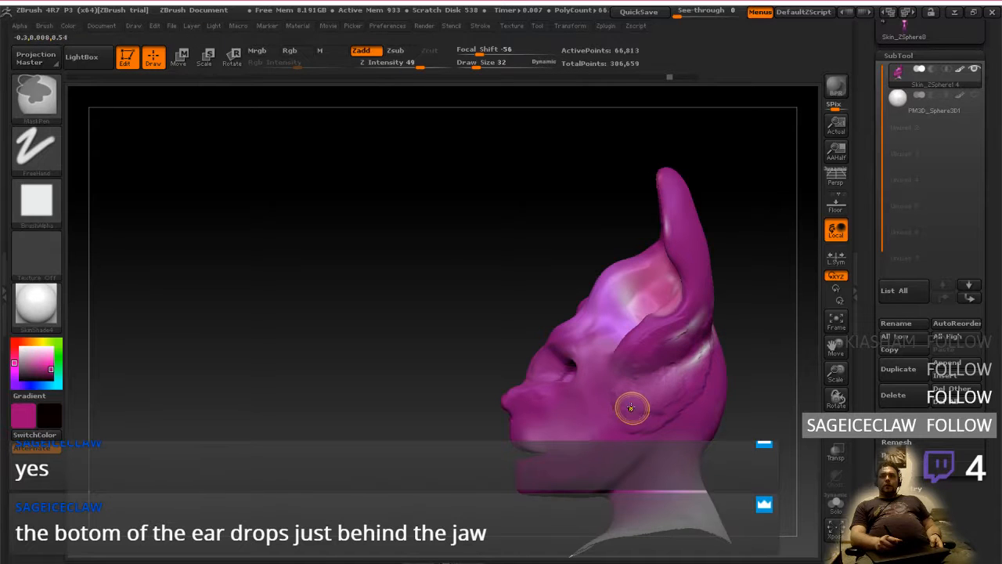
pyautogui.hotkey('ctrl', 'z')
pyautogui.hotkey('ctrl', 'z')
pyautogui.hotkey('ctrl', 'z')
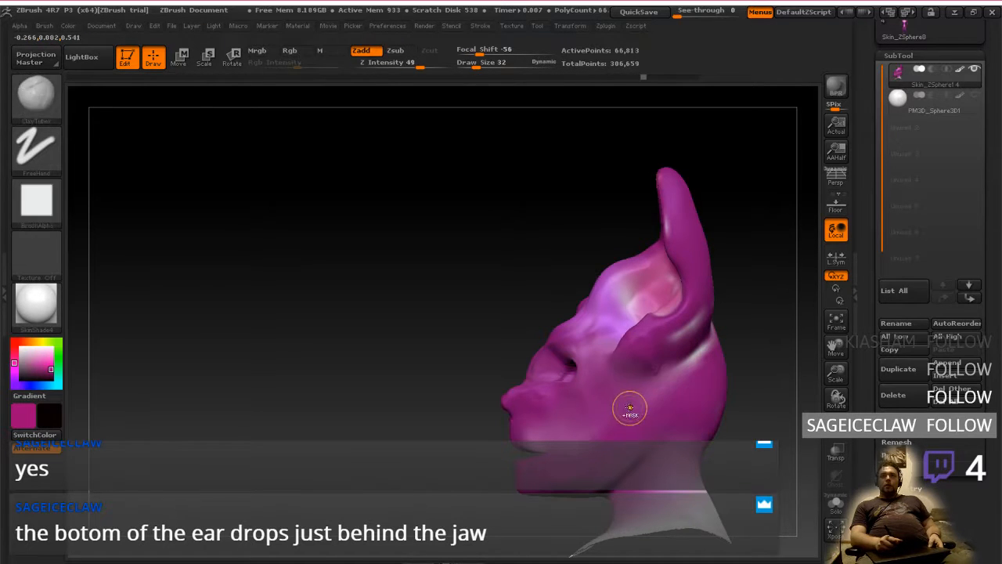
pyautogui.hotkey('ctrl', 'shift')
pyautogui.hotkey('ctrl', 'z')
pyautogui.hotkey('ctrl', 'z')
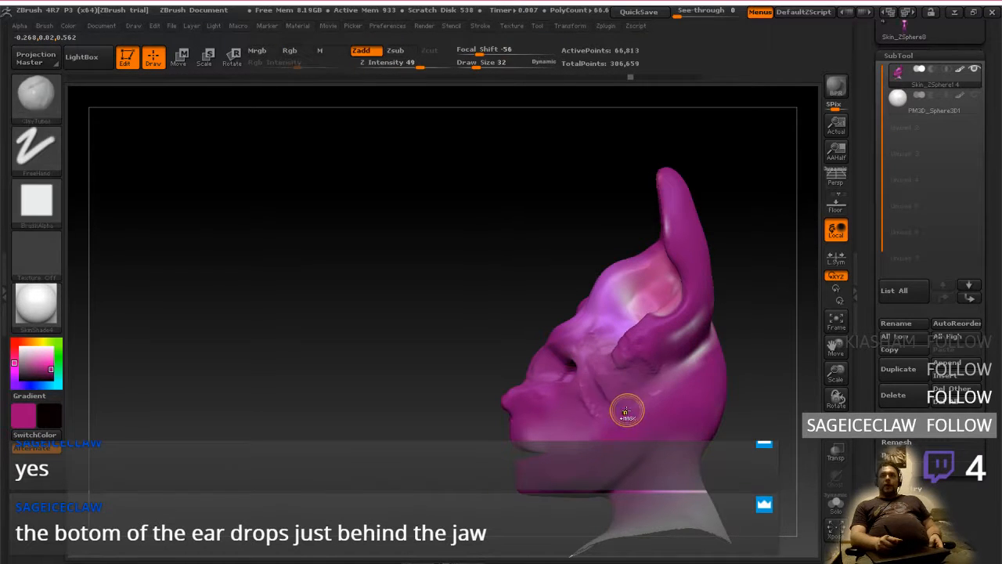
pyautogui.hotkey('ctrl', 'z')
pyautogui.hotkey('ctrl', 'z')
pyautogui.hotkey('ctrl', 'z')
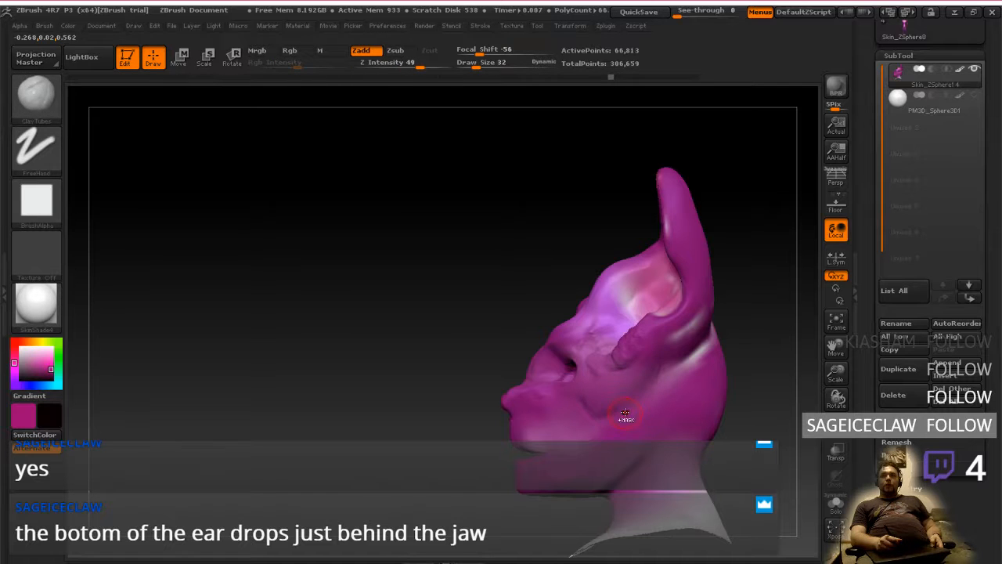
pyautogui.hotkey('ctrl', 'z')
pyautogui.hotkey('ctrl', 'z')
pyautogui.hotkey('ctrl', 'z')
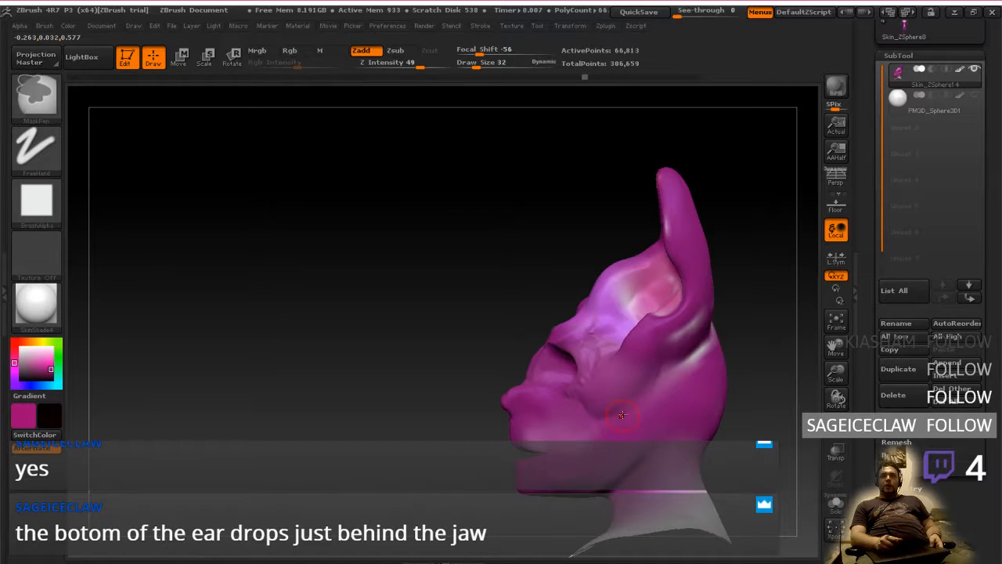
pyautogui.hotkey('ctrl', 'z')
pyautogui.hotkey('ctrl', 'z')
pyautogui.hotkey('ctrl', 'z')
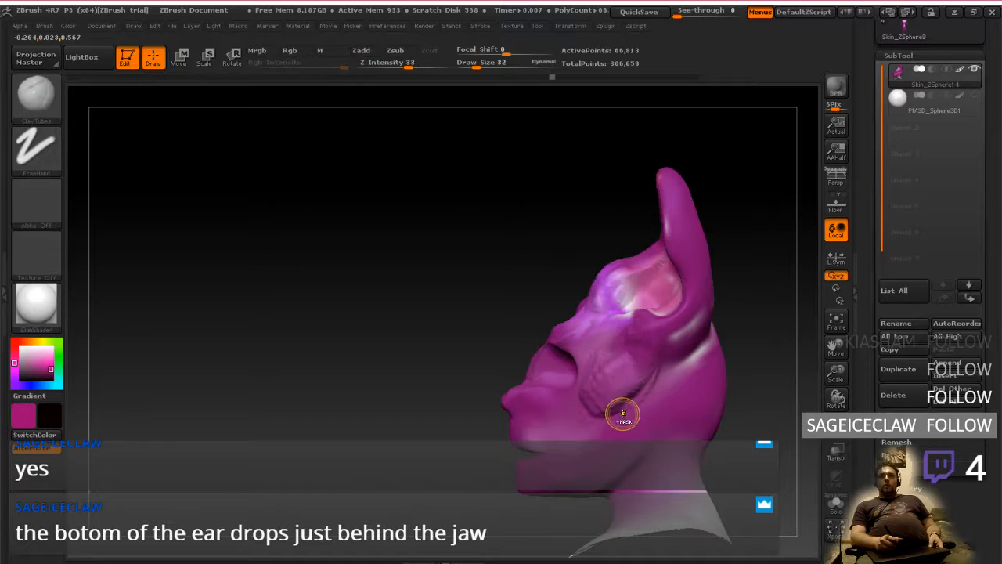
pyautogui.hotkey('ctrl', 'z')
pyautogui.hotkey('ctrl', 'z')
pyautogui.hotkey('ctrl', 'z')
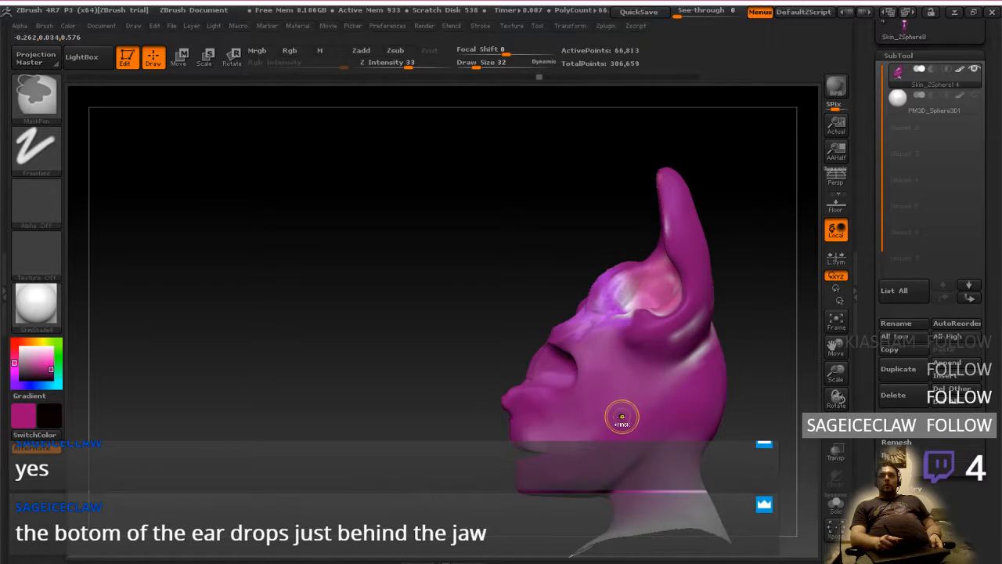
pyautogui.hotkey('ctrl', 'z')
pyautogui.hotkey('ctrl', 'z')
pyautogui.hotkey('ctrl', 'z')
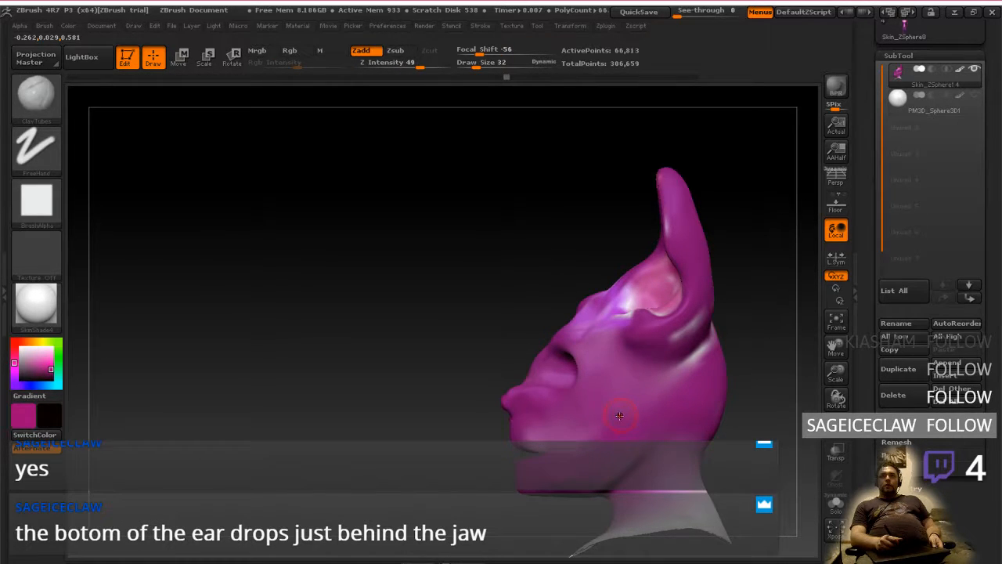
pyautogui.hotkey('ctrl', 'shift', 'z')
pyautogui.hotkey('ctrl', 'shift', 'z')
pyautogui.hotkey('ctrl', 'shift', 'z')
# Try to mask the ear with freehand strokes, accept discarding the newer undo history entries, and clear the mask
pyautogui.moveTo(599, 270); pyautogui.dragTo(685, 390)
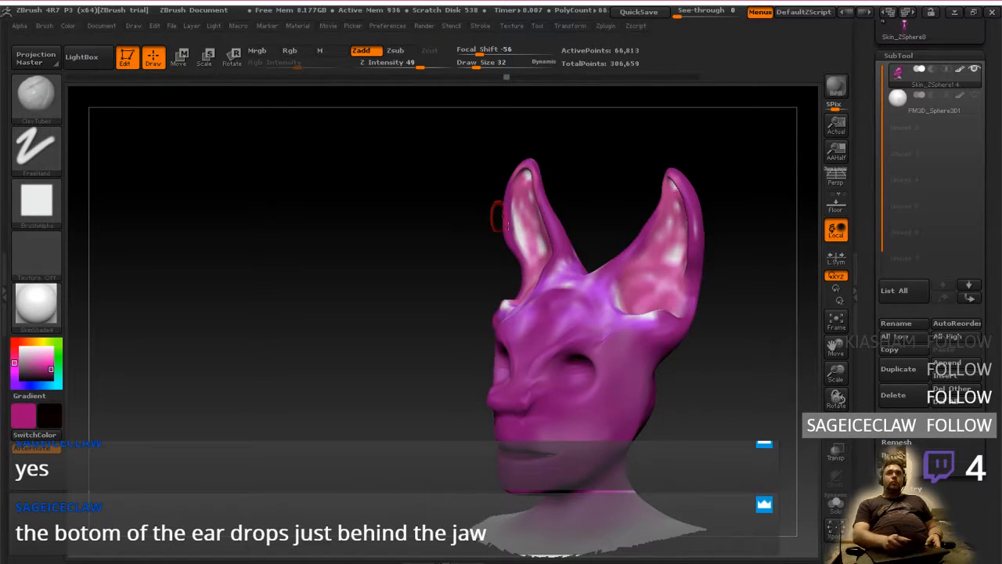
pyautogui.moveTo(611, 330)
pyautogui.keyDown('ctrl'); pyautogui.mouseDown()
pyautogui.moveTo(599, 268)
pyautogui.moveTo(682, 169)
pyautogui.mouseUp(); pyautogui.keyUp('ctrl')
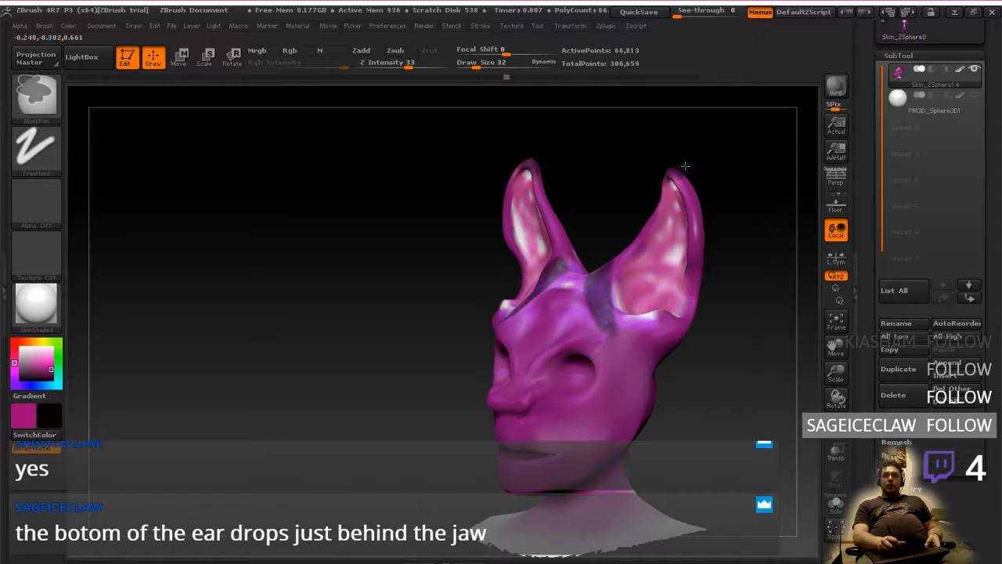
pyautogui.click(697, 205)
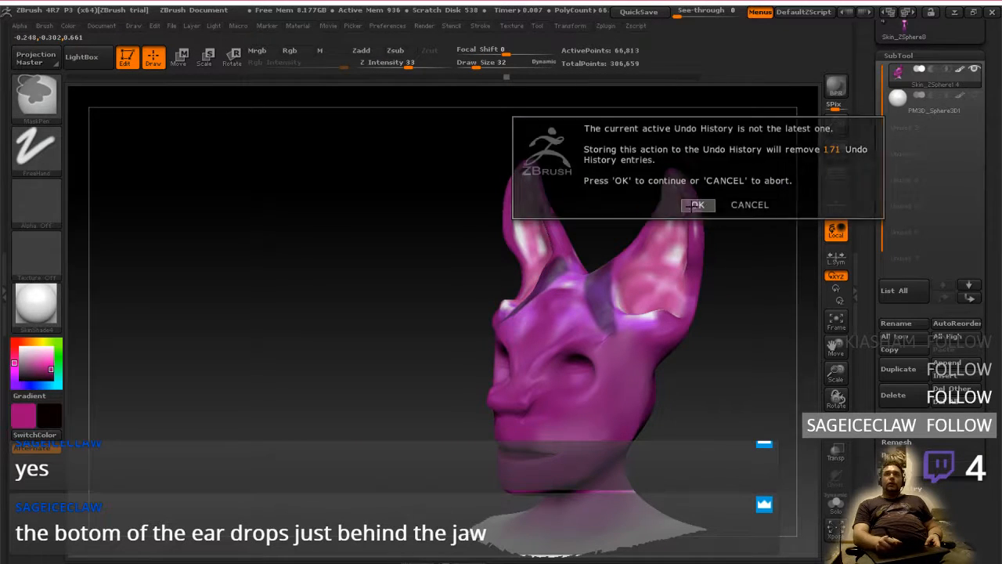
pyautogui.keyDown('ctrl'); pyautogui.moveTo(402, 247); pyautogui.dragTo(405, 262); pyautogui.keyUp('ctrl')
# Set the masking stroke to Lasso and mask the whole ear together with its base on the side of the head
pyautogui.click(36, 145)
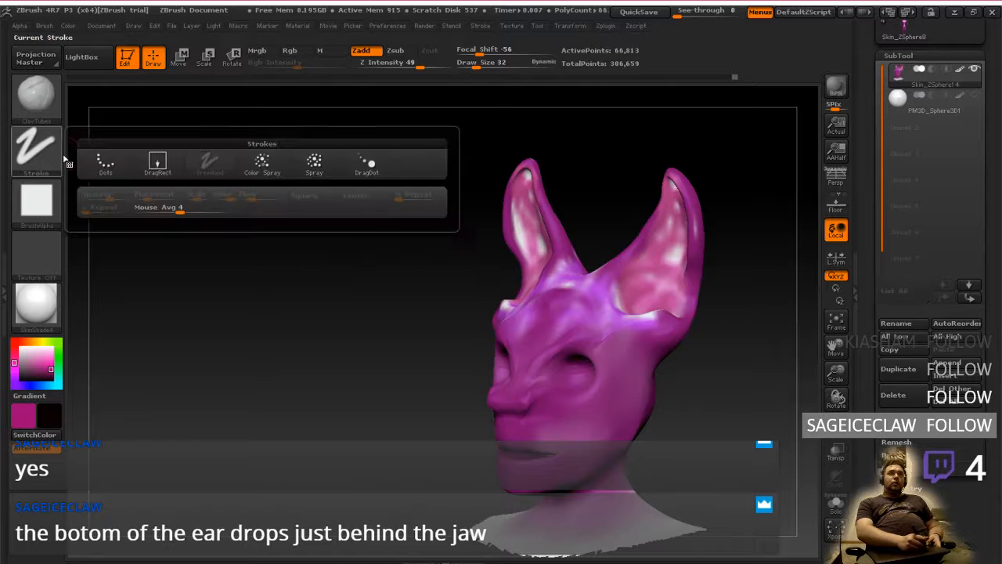
pyautogui.keyDown('ctrl'); pyautogui.click(45, 159); pyautogui.keyUp('ctrl')
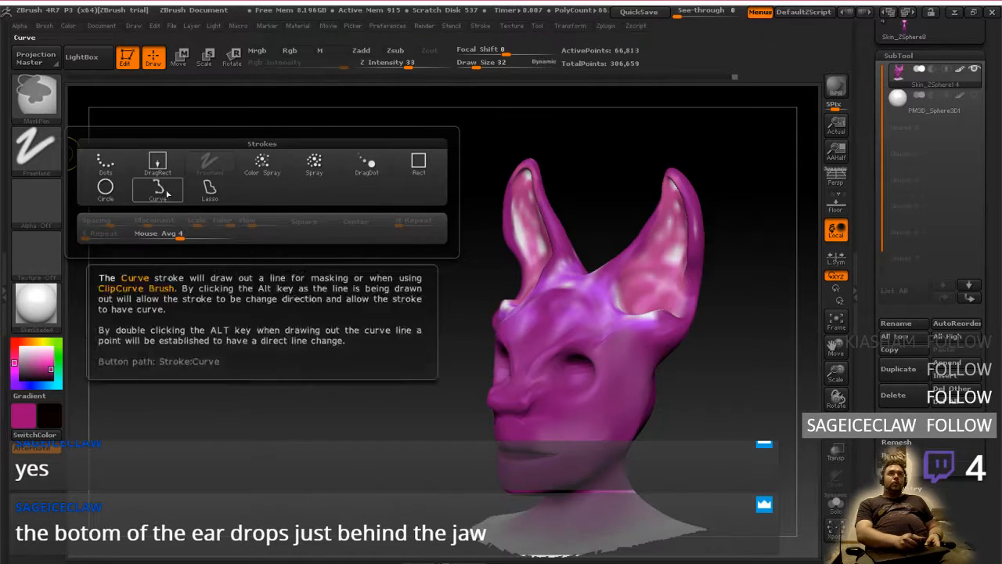
pyautogui.click(210, 188)
pyautogui.moveTo(602, 311)
pyautogui.mouseDown()
pyautogui.moveTo(603, 157)
pyautogui.moveTo(764, 336)
pyautogui.moveTo(658, 382)
pyautogui.mouseUp()
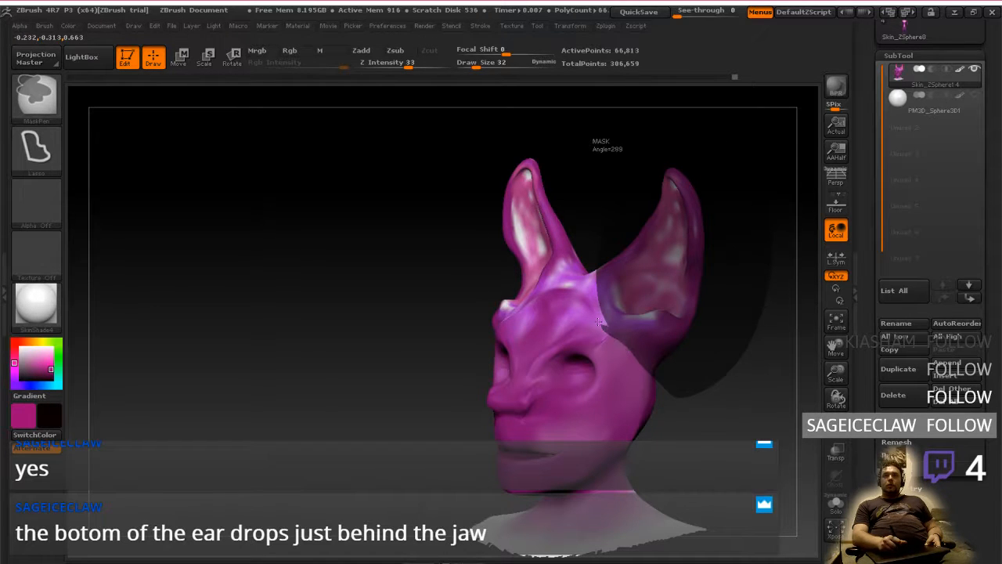
pyautogui.moveTo(599, 321)
pyautogui.mouseDown()
pyautogui.moveTo(601, 286)
pyautogui.moveTo(603, 310)
pyautogui.mouseUp()
pyautogui.keyDown('shift'); pyautogui.moveTo(678, 353); pyautogui.dragTo(607, 274); pyautogui.keyUp('shift')
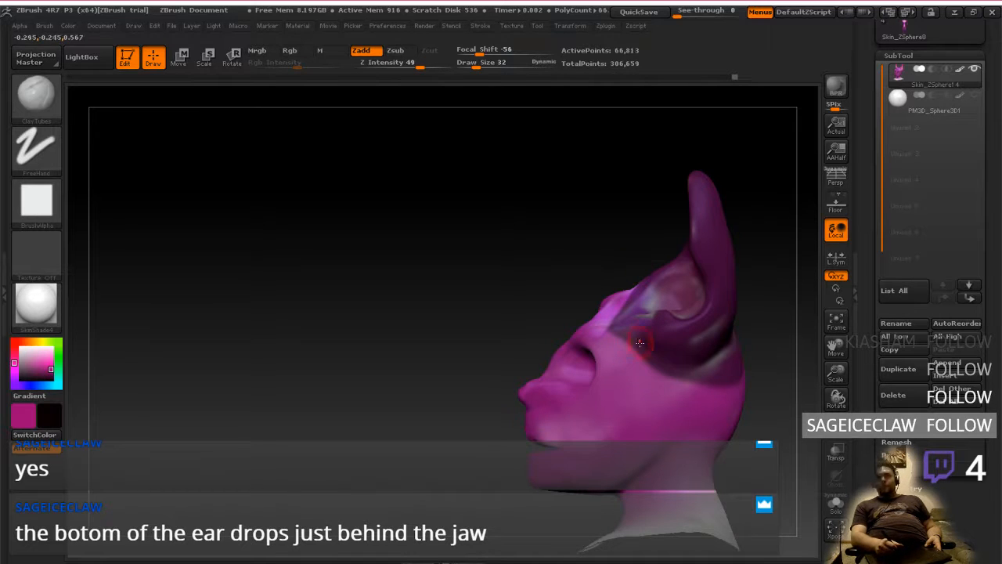
# Clear the lasso mask from the ear and its base on the side of the head
pyautogui.press('w')
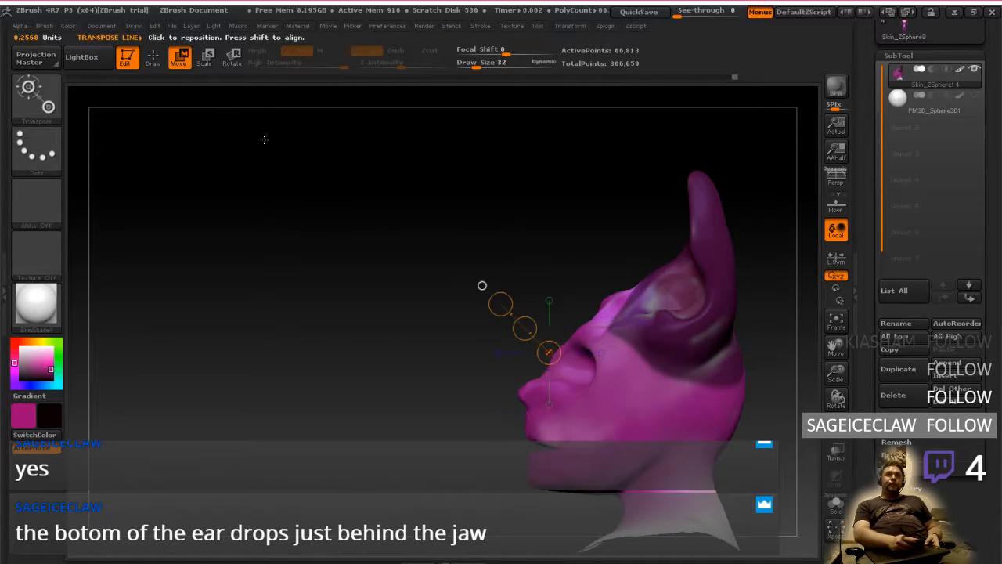
pyautogui.press('q')
pyautogui.keyDown('ctrl'); pyautogui.click(490, 370); pyautogui.keyUp('ctrl')
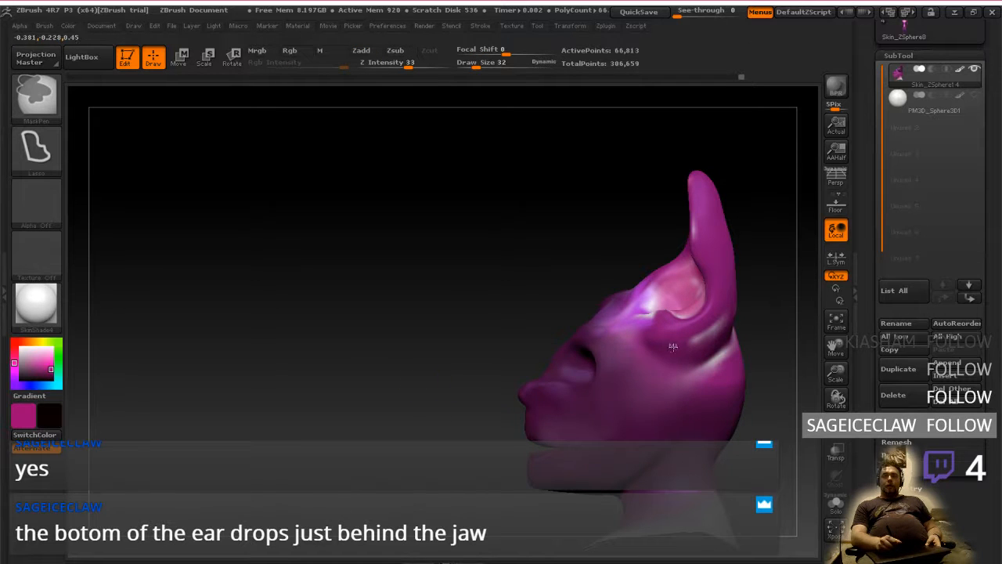
pyautogui.hotkey('ctrl', 'shift', 'a')
pyautogui.moveTo(707, 348); pyautogui.dragTo(678, 349, button='right')
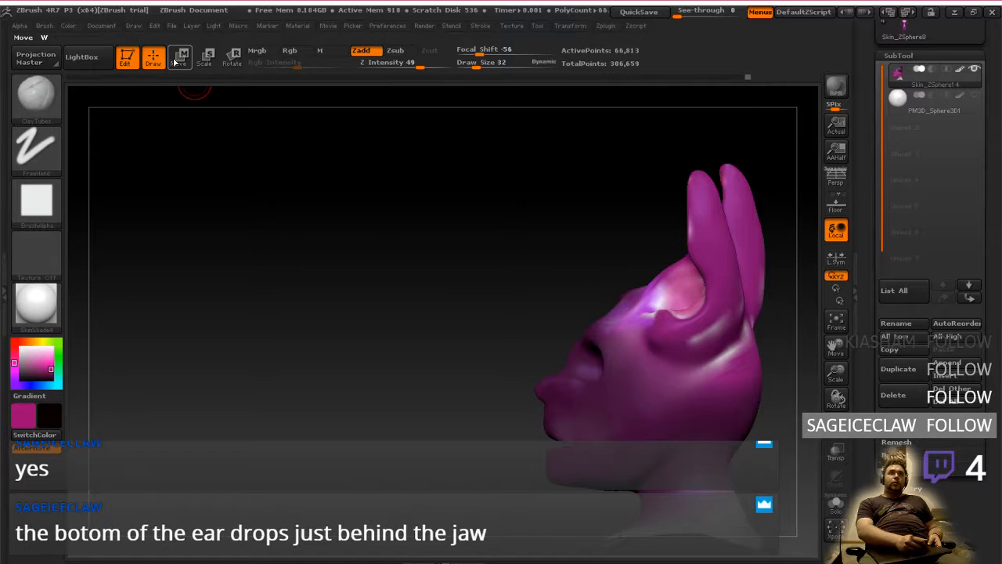
# Try to lower both ears with the Move transpose line while the rest of the head is masked
pyautogui.click(179, 59)
pyautogui.moveTo(368, 219); pyautogui.dragTo(439, 274)
pyautogui.keyDown('alt'); pyautogui.moveTo(659, 421); pyautogui.dragTo(638, 367, button='right'); pyautogui.keyUp('alt')
pyautogui.moveTo(688, 296); pyautogui.dragTo(736, 370)
pyautogui.moveTo(509, 314); pyautogui.dragTo(696, 319)
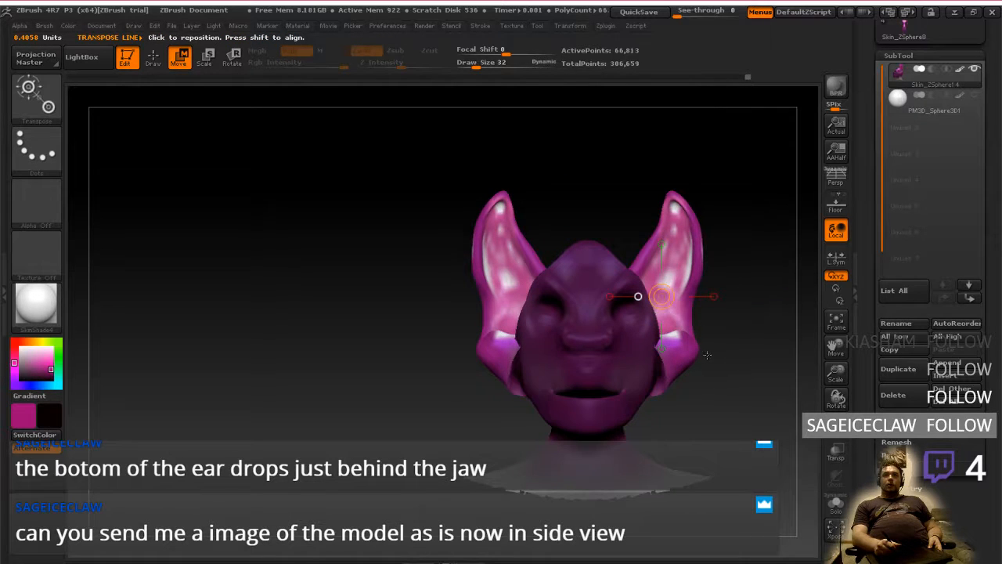
pyautogui.moveTo(712, 380)
pyautogui.mouseDown()
pyautogui.moveTo(713, 370)
pyautogui.moveTo(715, 391)
pyautogui.moveTo(716, 376)
pyautogui.moveTo(664, 377)
pyautogui.moveTo(709, 375)
pyautogui.mouseUp()
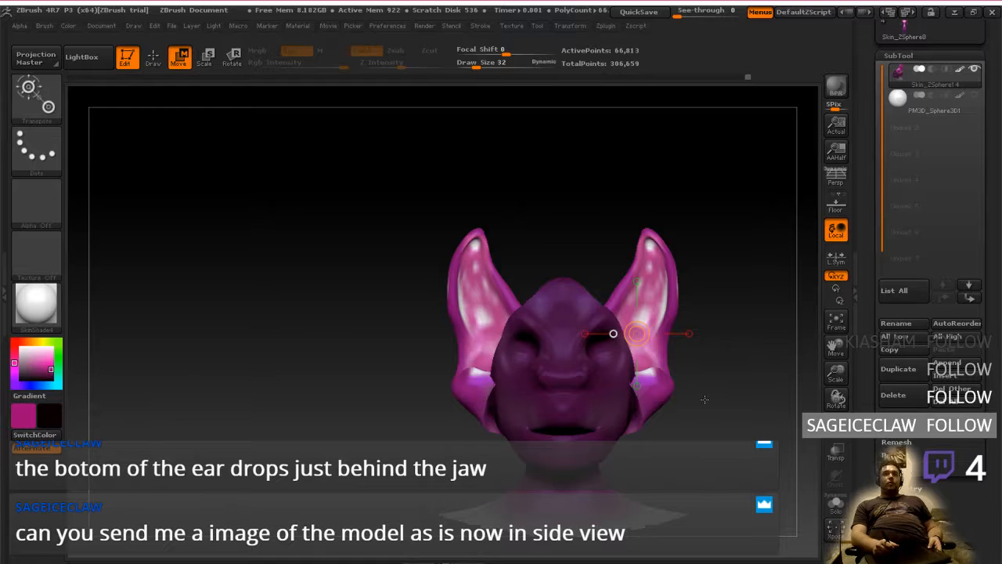
pyautogui.moveTo(701, 405); pyautogui.dragTo(661, 405)
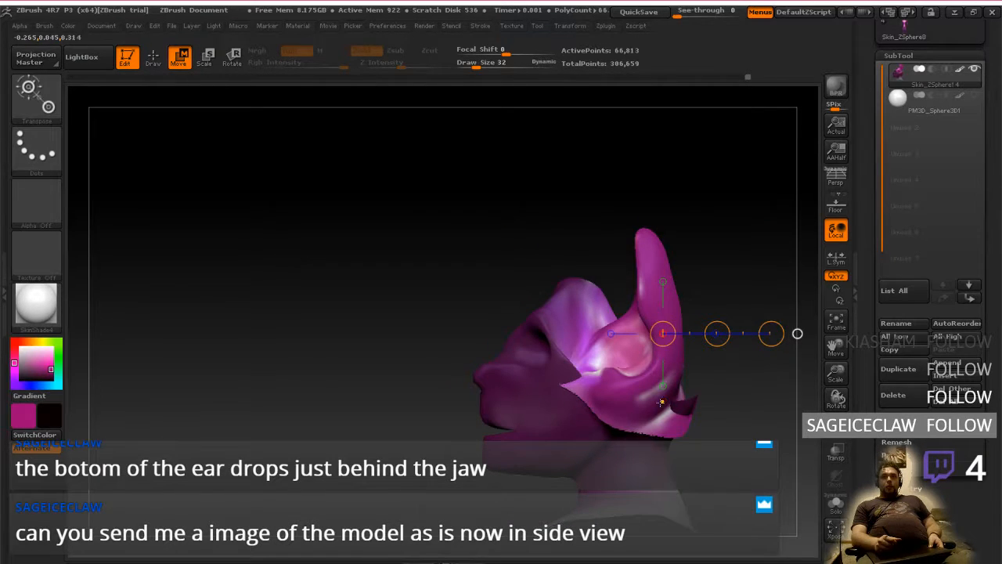
# Undo the ear move together with the head mask and return to Draw mode
pyautogui.hotkey('ctrl', 'z')
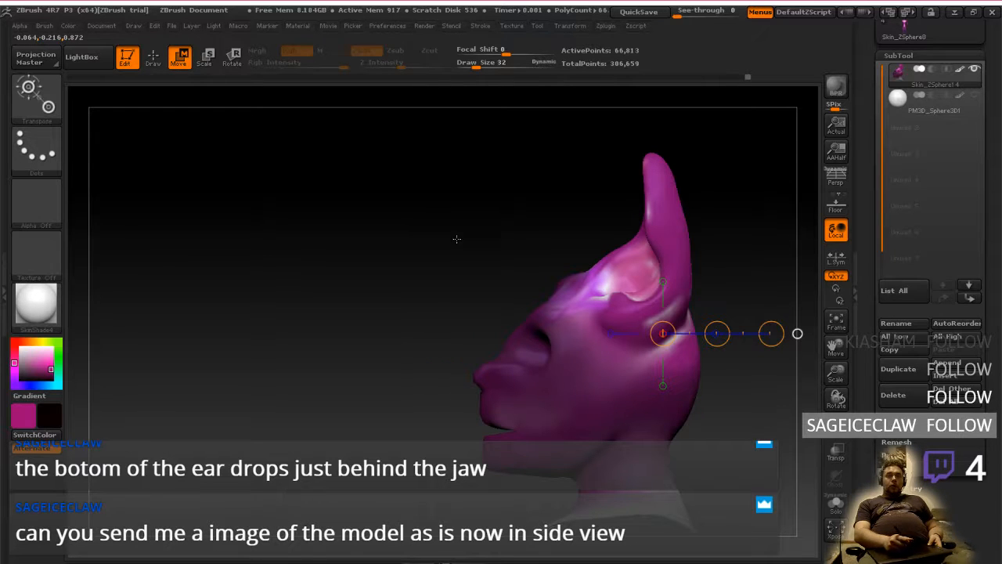
pyautogui.keyDown('alt'); pyautogui.moveTo(768, 454); pyautogui.dragTo(592, 420); pyautogui.keyUp('alt')
pyautogui.press('q')
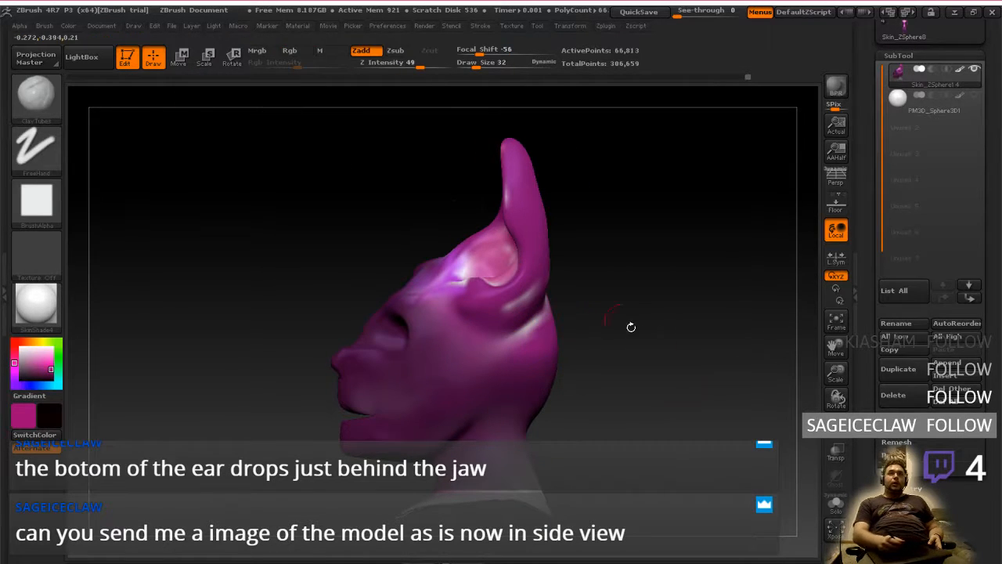
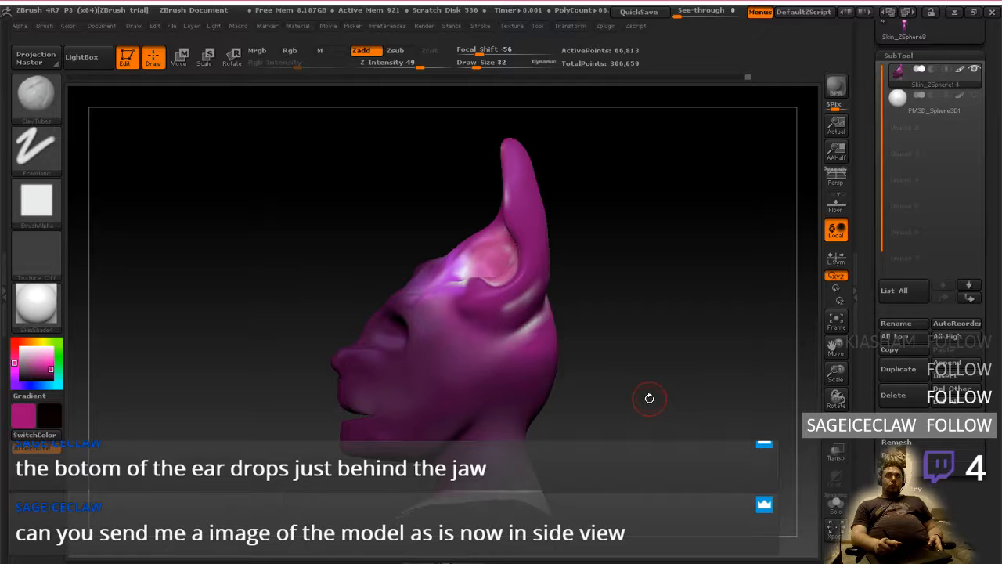
# Compare the head sculpt's side and front views with the reference photo that has the structure lines drawn over it
pyautogui.moveTo(646, 389); pyautogui.dragTo(671, 423)
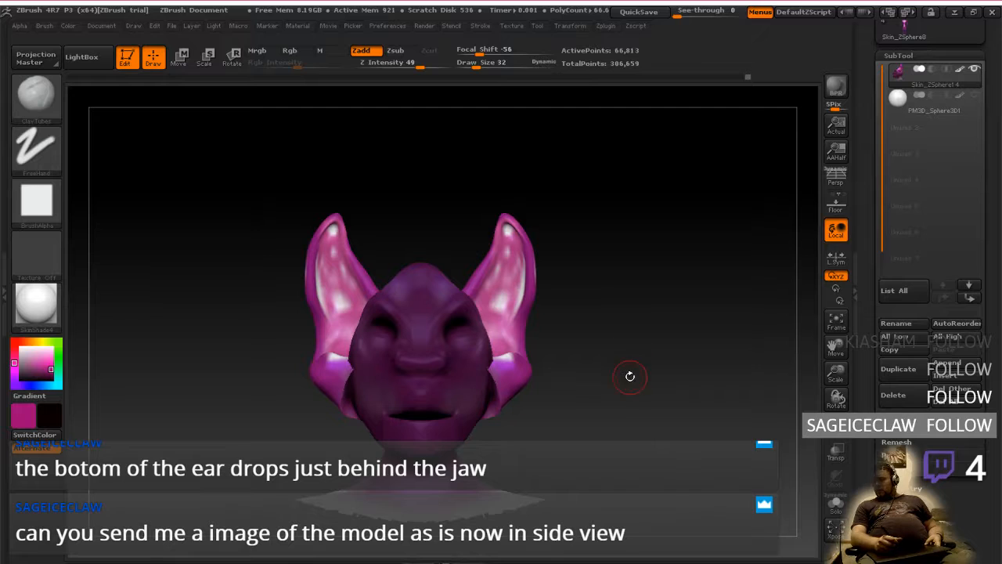
pyautogui.moveTo(650, 384); pyautogui.dragTo(669, 412)
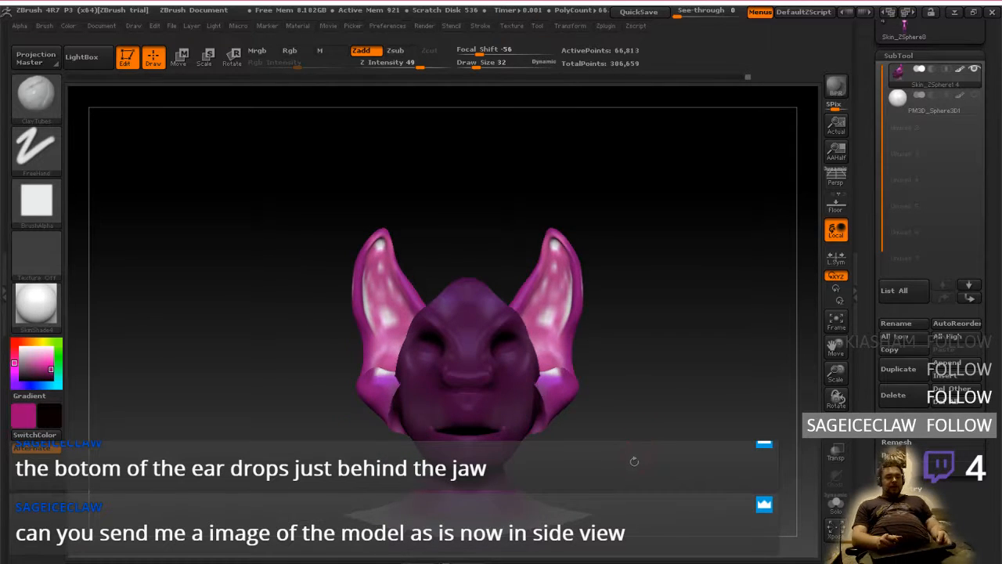
pyautogui.hotkey('alt', 'Tab')
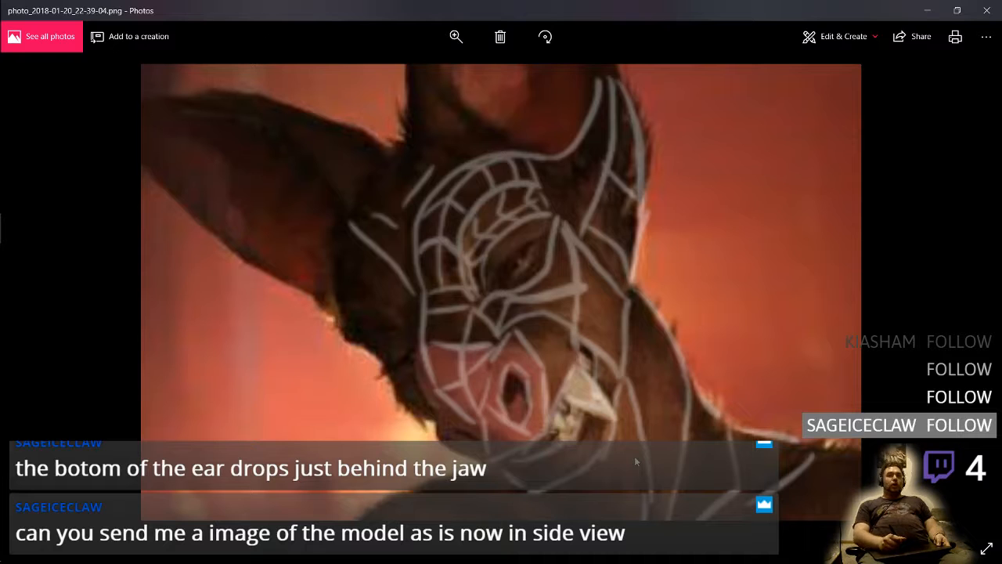
pyautogui.hotkey('alt', 'Tab')
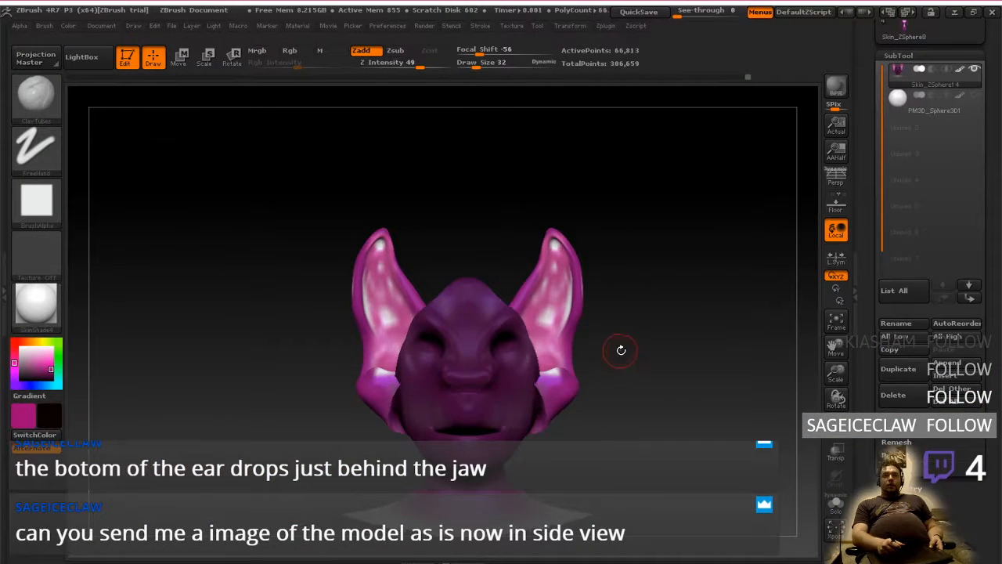
pyautogui.moveTo(620, 350)
pyautogui.mouseDown()
pyautogui.moveTo(552, 372)
pyautogui.moveTo(651, 379)
pyautogui.moveTo(560, 373)
pyautogui.moveTo(623, 368)
pyautogui.mouseUp()
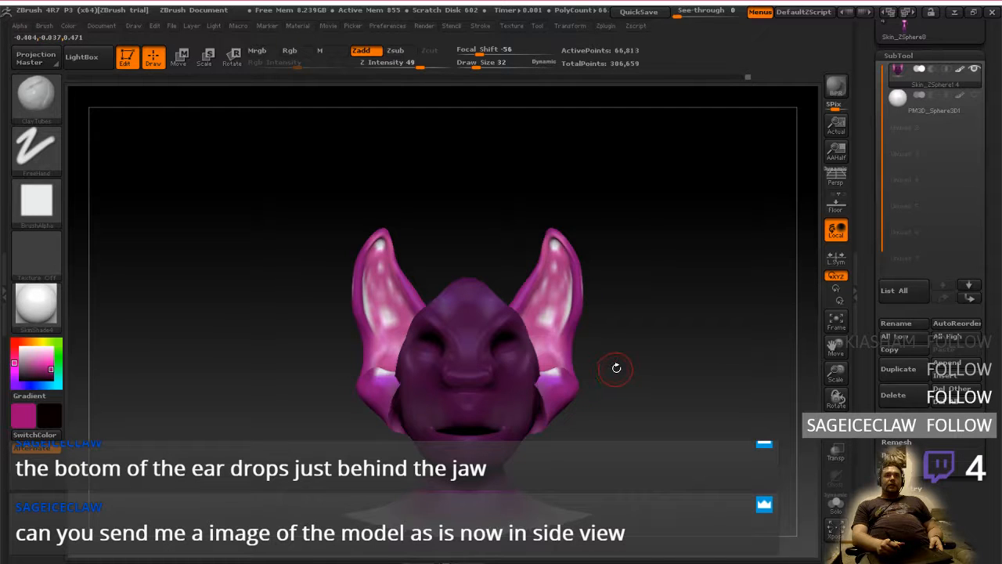
# Shift the unmasked ears forward and up on the head with Transpose Move, and clear the mask from the face
pyautogui.moveTo(633, 362); pyautogui.dragTo(641, 381)
pyautogui.moveTo(641, 381)
pyautogui.keyDown('ctrl'); pyautogui.mouseDown(button='right')
pyautogui.moveTo(650, 431)
pyautogui.moveTo(654, 424)
pyautogui.mouseUp(button='right'); pyautogui.keyUp('ctrl')
pyautogui.moveTo(673, 418); pyautogui.dragTo(658, 394)
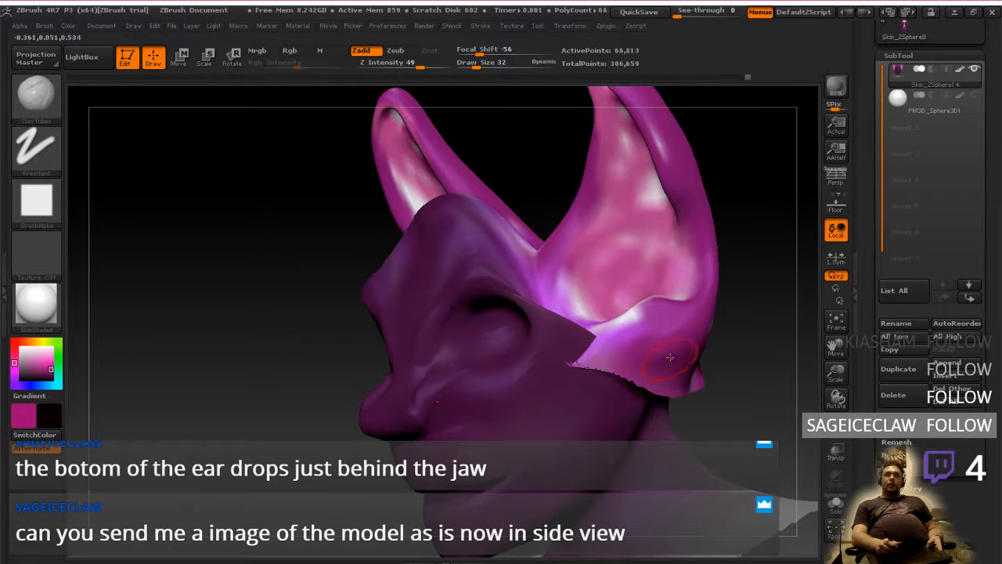
pyautogui.press('w')
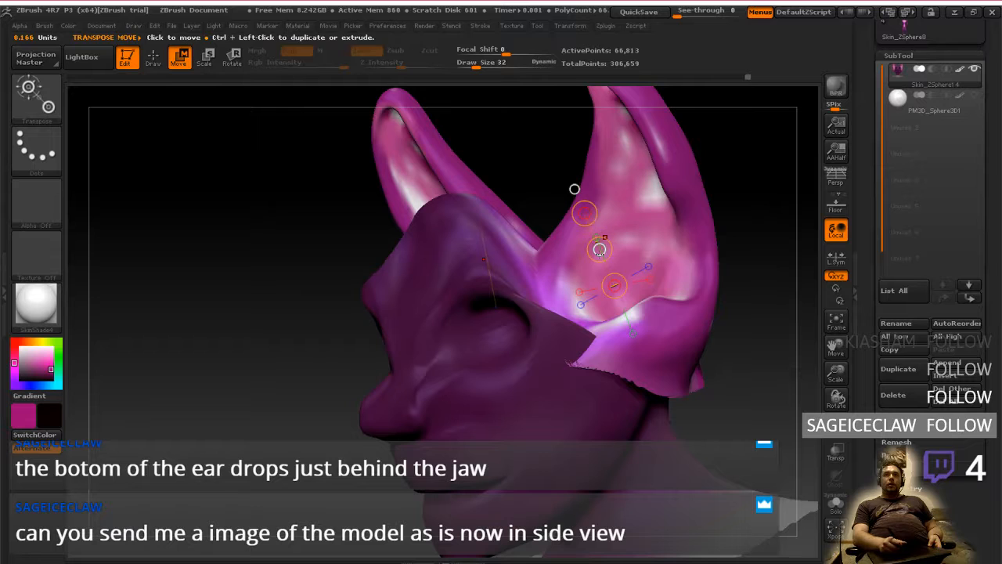
pyautogui.moveTo(600, 251); pyautogui.dragTo(575, 217)
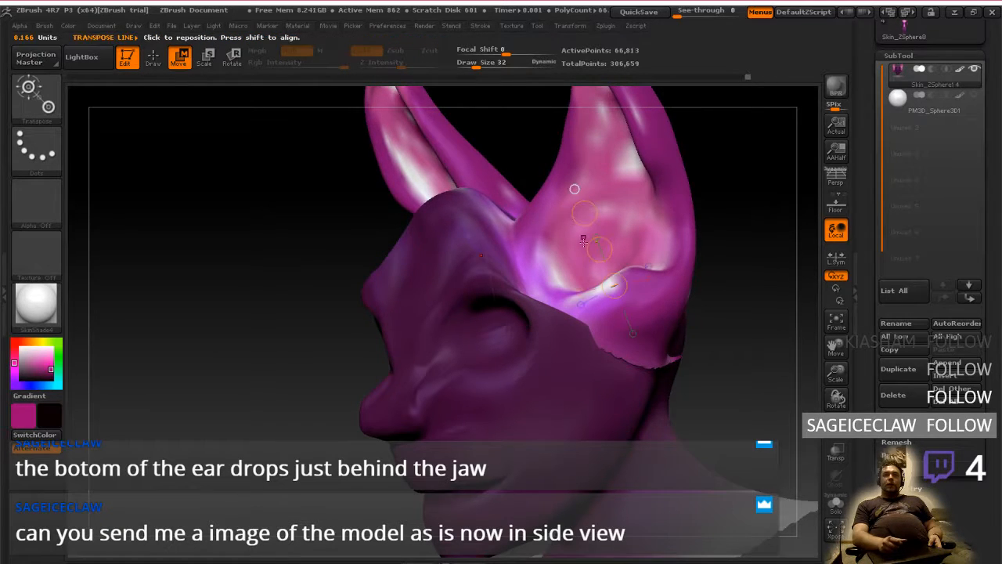
pyautogui.moveTo(338, 249); pyautogui.dragTo(524, 333)
pyautogui.moveTo(528, 330); pyautogui.dragTo(527, 325, button='right')
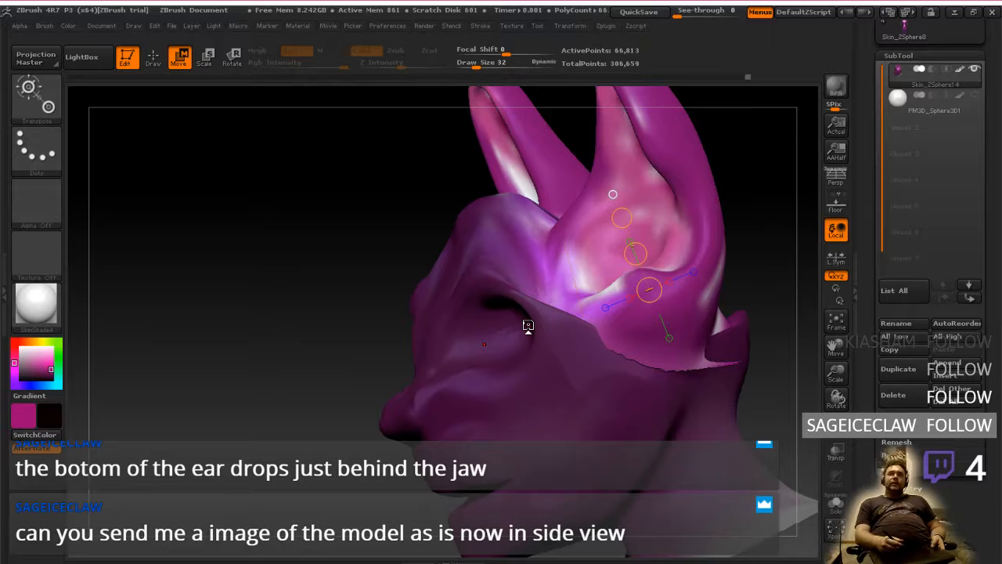
pyautogui.moveTo(702, 391)
pyautogui.mouseDown(button='right')
pyautogui.moveTo(571, 392)
pyautogui.moveTo(693, 393)
pyautogui.moveTo(603, 400)
pyautogui.moveTo(693, 404)
pyautogui.mouseUp(button='right')
pyautogui.keyDown('ctrl'); pyautogui.moveTo(303, 298); pyautogui.dragTo(327, 300); pyautogui.keyUp('ctrl')
pyautogui.moveTo(473, 371); pyautogui.dragTo(326, 265, button='right')
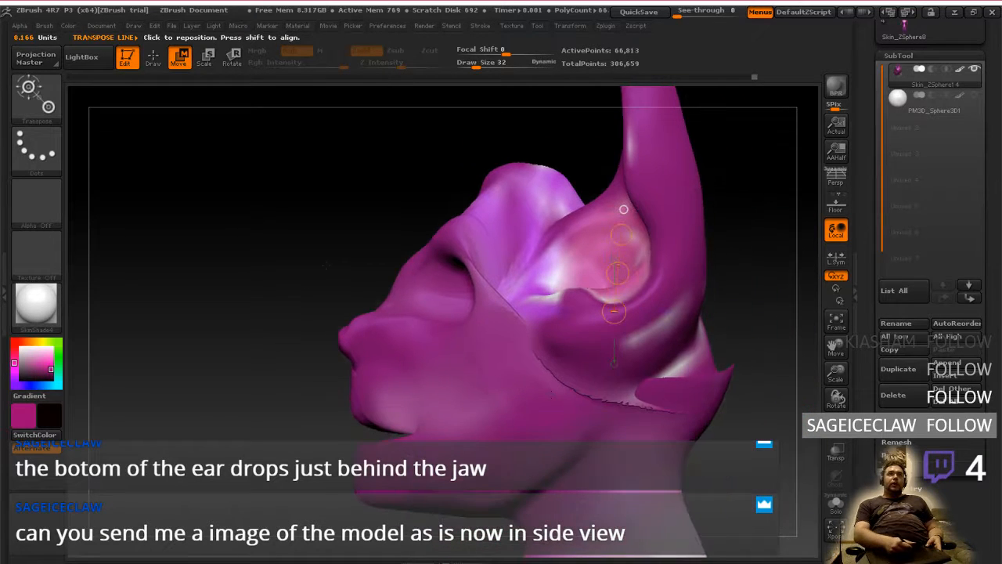
# Smooth the jagged seam where the ear's base meets the cheek and the back of the head
pyautogui.click(153, 58)
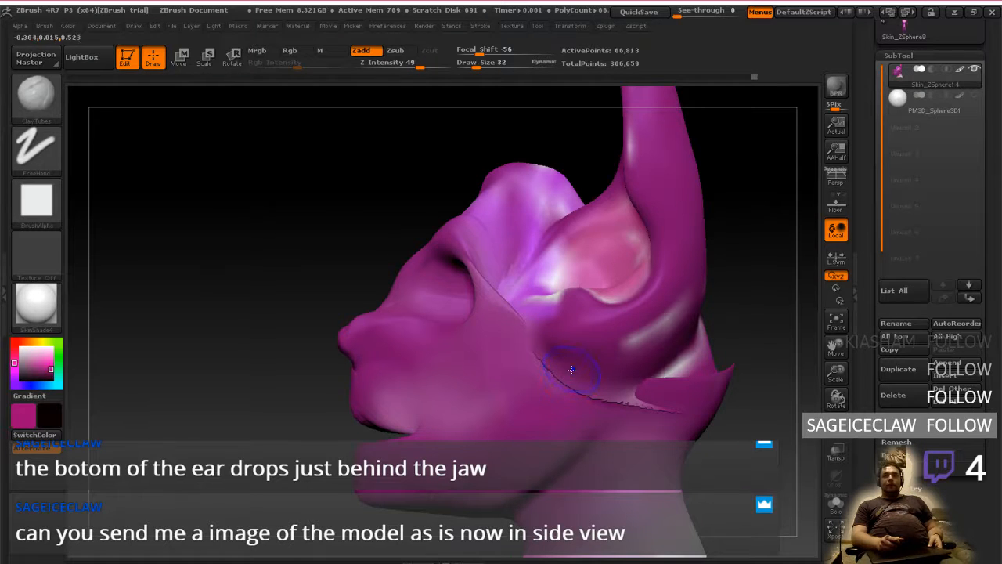
pyautogui.press('shift')
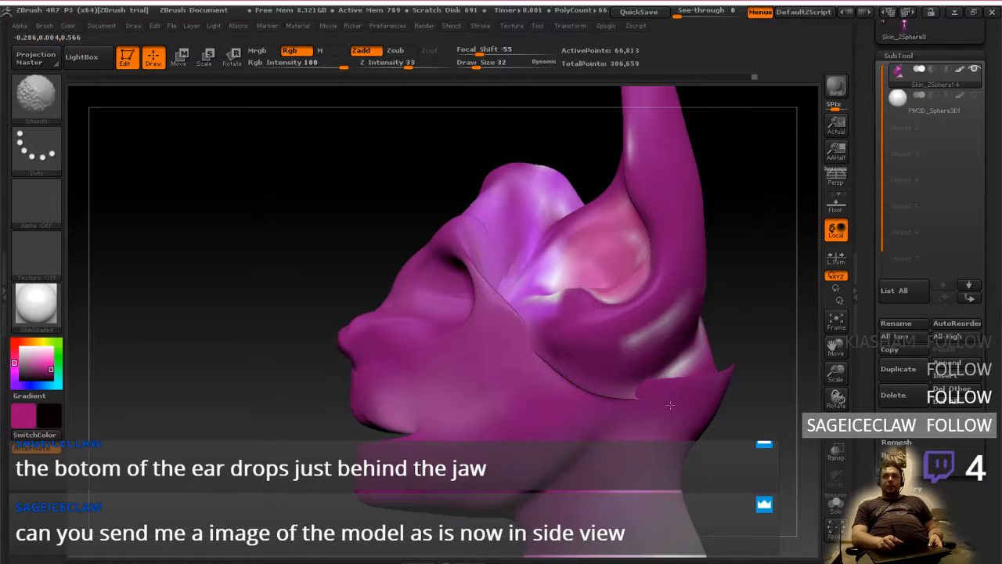
pyautogui.moveTo(667, 374); pyautogui.dragTo(736, 356, button='right')
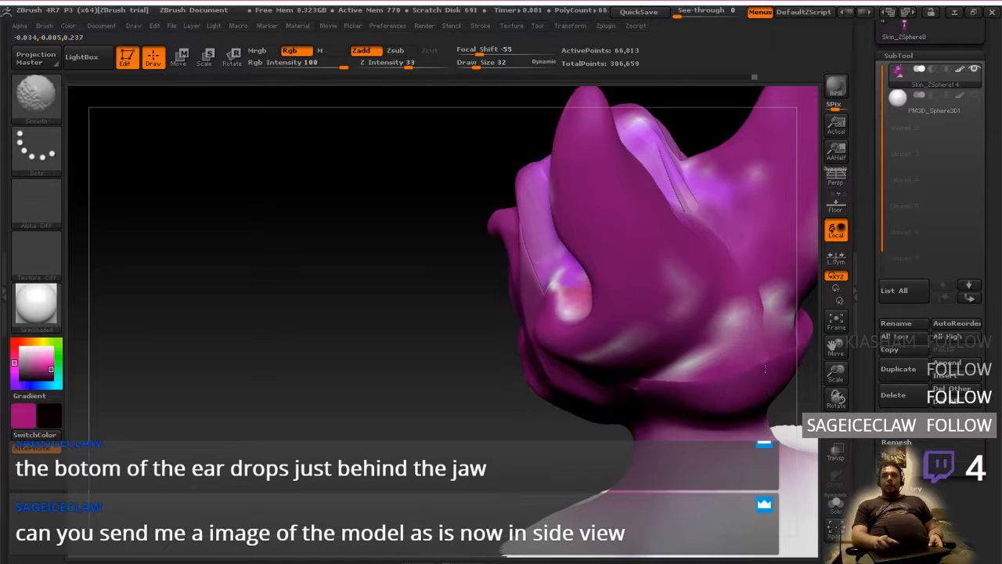
pyautogui.keyDown('shift'); pyautogui.moveTo(765, 369); pyautogui.dragTo(750, 325); pyautogui.keyUp('shift')
pyautogui.moveTo(728, 232); pyautogui.dragTo(548, 305, button='right')
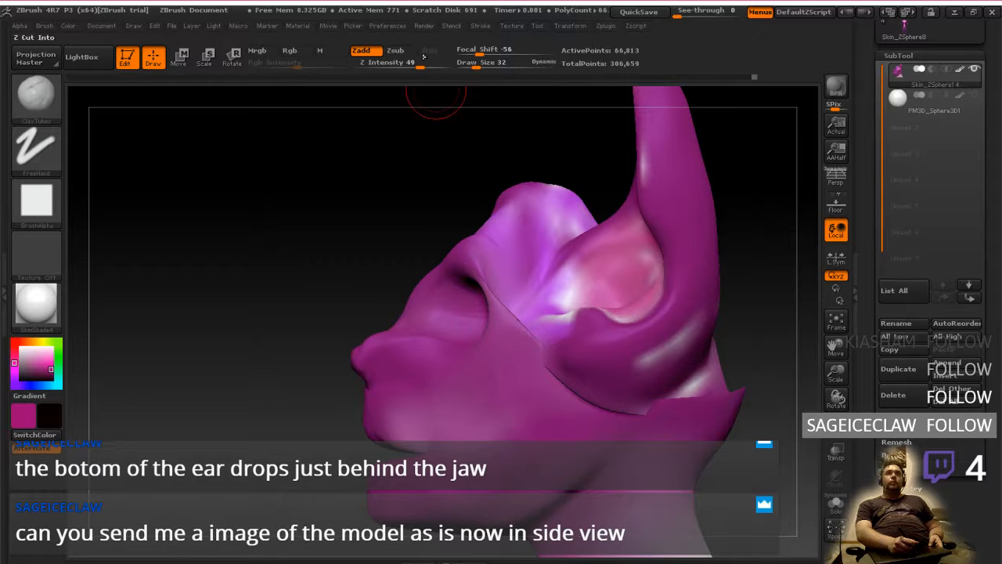
# Raise the ClayTubes Z Intensity to 69 and smooth further along the ear seam and back of the skull
pyautogui.moveTo(420, 65); pyautogui.dragTo(434, 67)
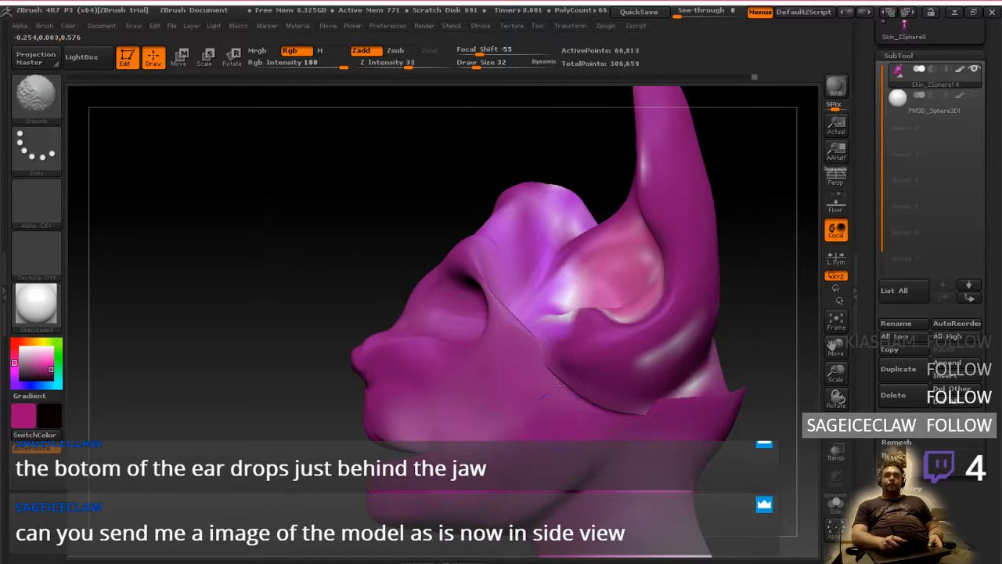
pyautogui.moveTo(583, 388); pyautogui.dragTo(399, 429, button='right')
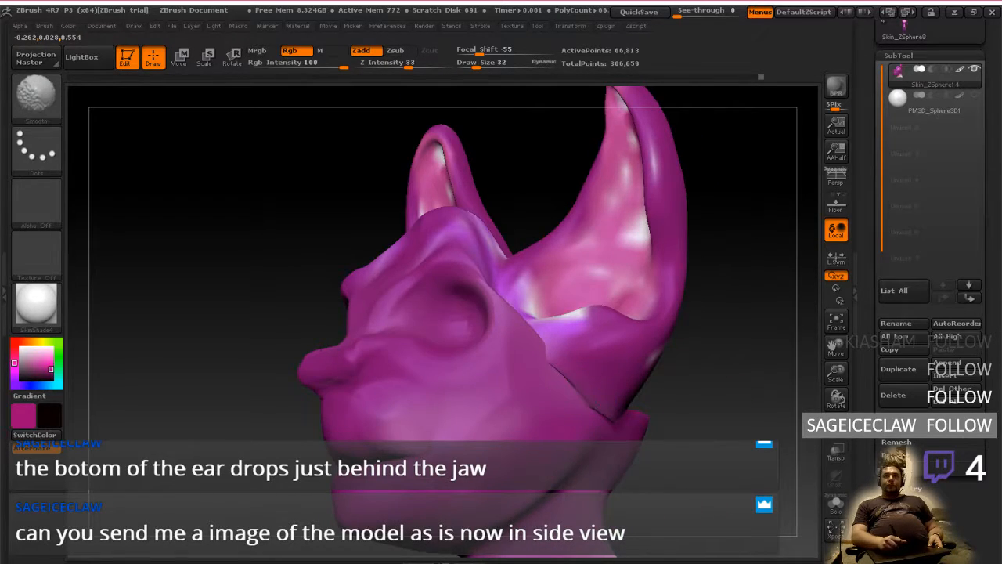
pyautogui.moveTo(610, 417); pyautogui.dragTo(447, 413, button='right')
pyautogui.moveTo(658, 396)
pyautogui.keyDown('shift'); pyautogui.mouseDown(button='right')
pyautogui.moveTo(697, 391)
pyautogui.moveTo(575, 395)
pyautogui.mouseUp(button='right'); pyautogui.keyUp('shift')
pyautogui.keyDown('shift'); pyautogui.moveTo(636, 315); pyautogui.dragTo(644, 332); pyautogui.keyUp('shift')
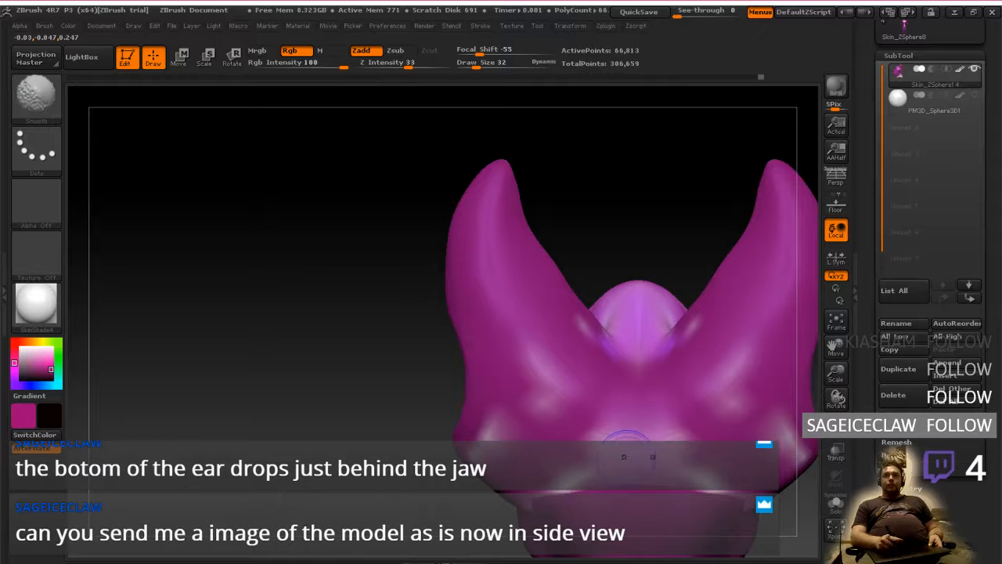
pyautogui.moveTo(626, 440); pyautogui.dragTo(617, 352, button='right')
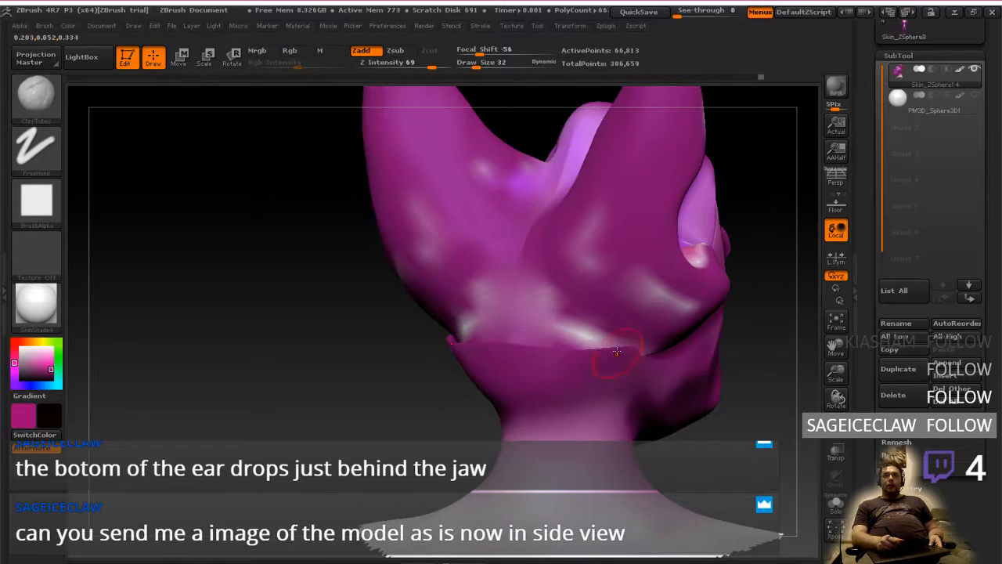
# Build up clay over the seam at the temple between the eye socket and the ear, and smooth around the ear's base
pyautogui.keyDown('shift'); pyautogui.moveTo(616, 350); pyautogui.dragTo(573, 335); pyautogui.keyUp('shift')
pyautogui.moveTo(573, 335)
pyautogui.mouseDown(button='right')
pyautogui.moveTo(615, 325)
pyautogui.moveTo(609, 393)
pyautogui.moveTo(608, 363)
pyautogui.moveTo(701, 371)
pyautogui.moveTo(560, 371)
pyautogui.moveTo(606, 380)
pyautogui.moveTo(651, 373)
pyautogui.mouseUp(button='right')
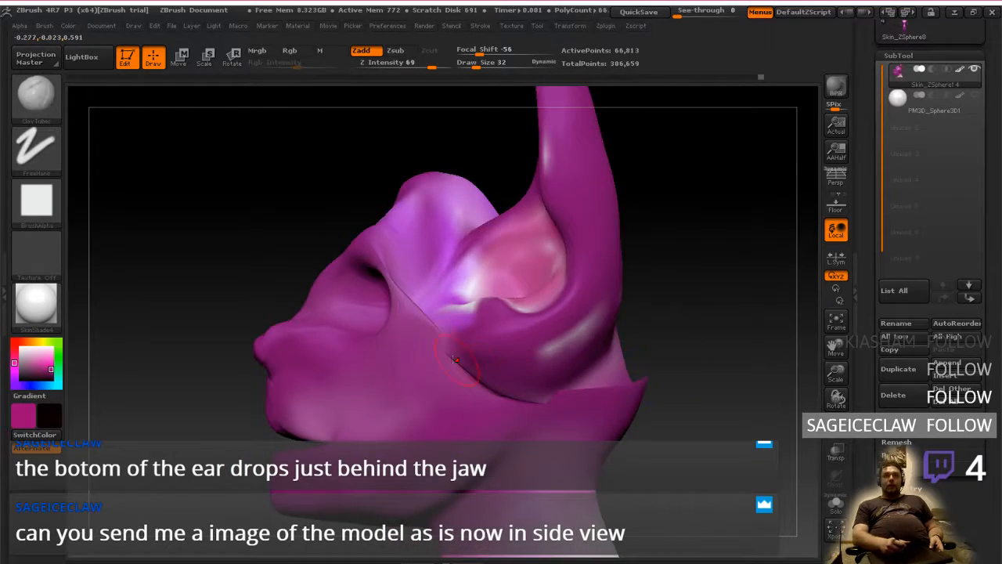
pyautogui.moveTo(455, 359); pyautogui.dragTo(410, 295, button='right')
pyautogui.moveTo(410, 293); pyautogui.dragTo(409, 275)
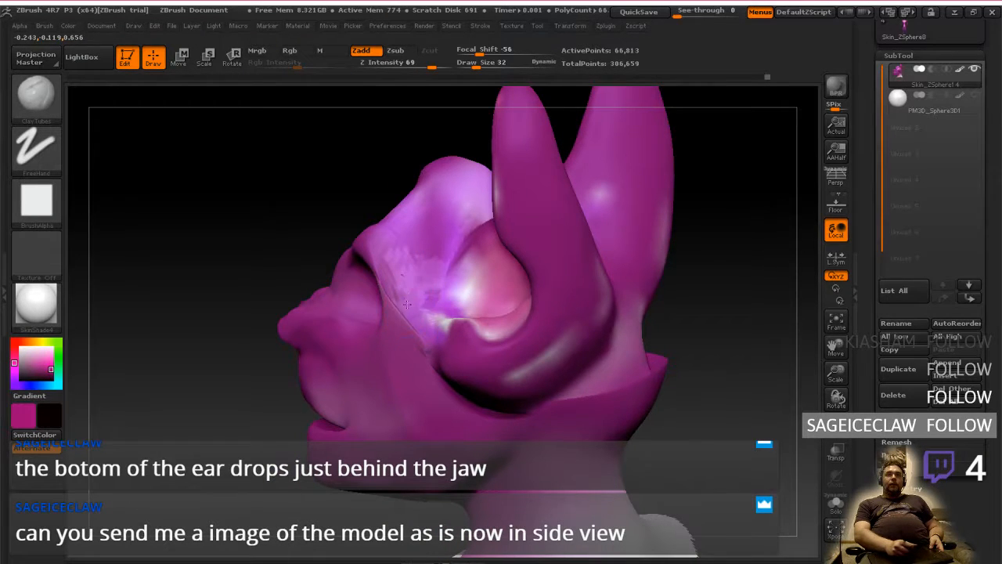
pyautogui.moveTo(475, 328); pyautogui.dragTo(564, 420, button='right')
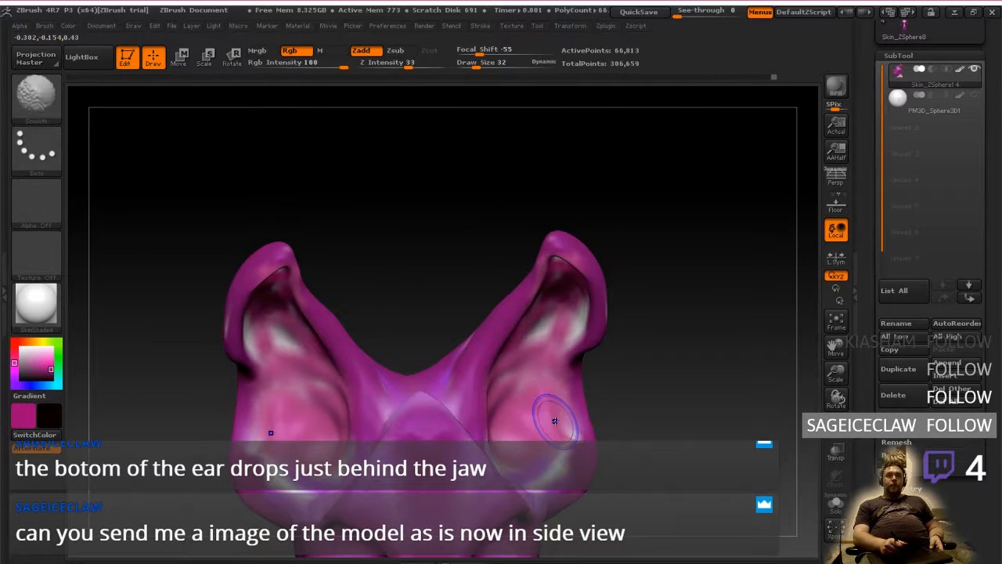
pyautogui.moveTo(413, 409); pyautogui.dragTo(248, 251, button='right')
# Flatten the raised forehead and top of the head using the Flatten brush at draw size 76
pyautogui.click(43, 97)
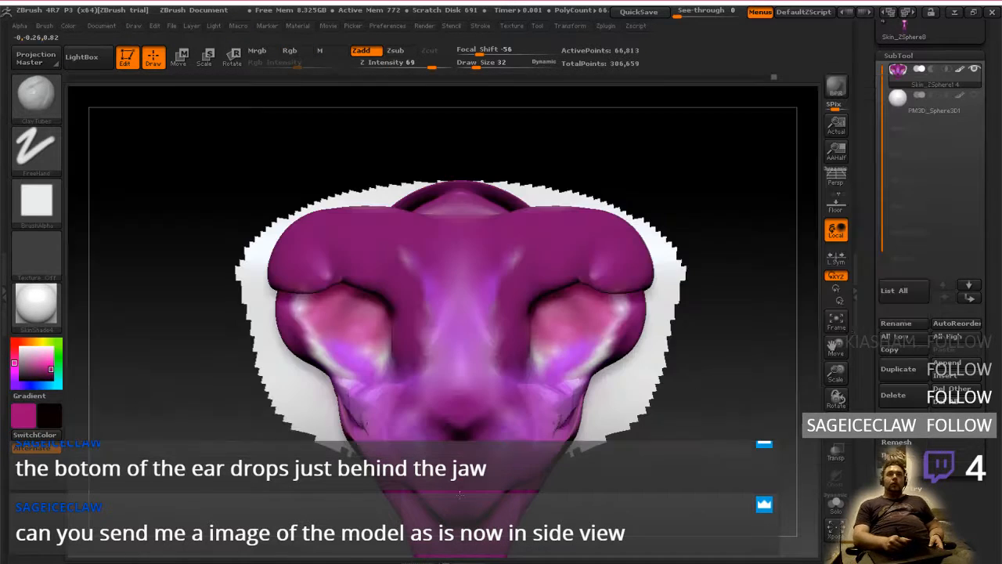
pyautogui.press('b')
pyautogui.press('f')
pyautogui.press('l')
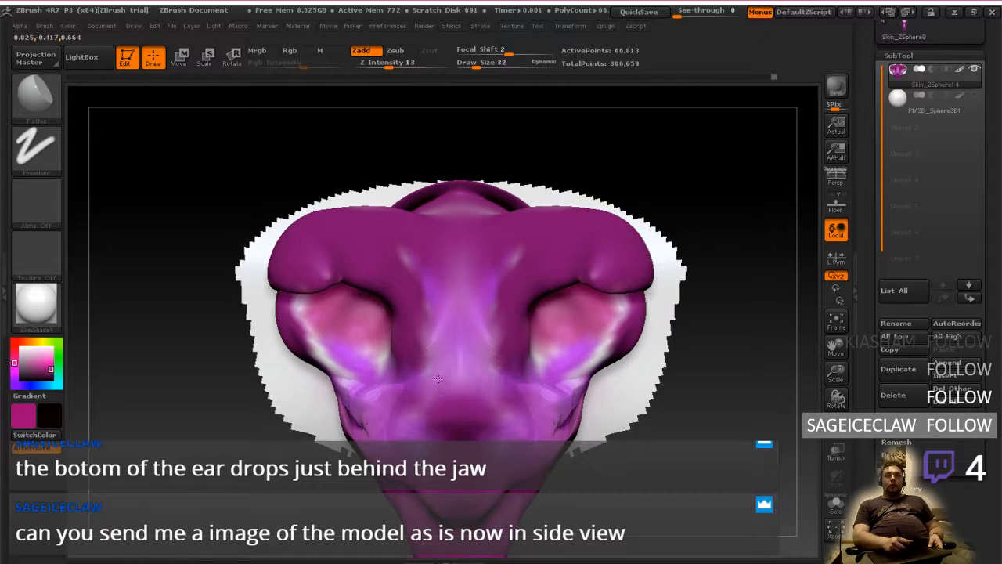
pyautogui.moveTo(485, 419); pyautogui.dragTo(463, 388, button='right')
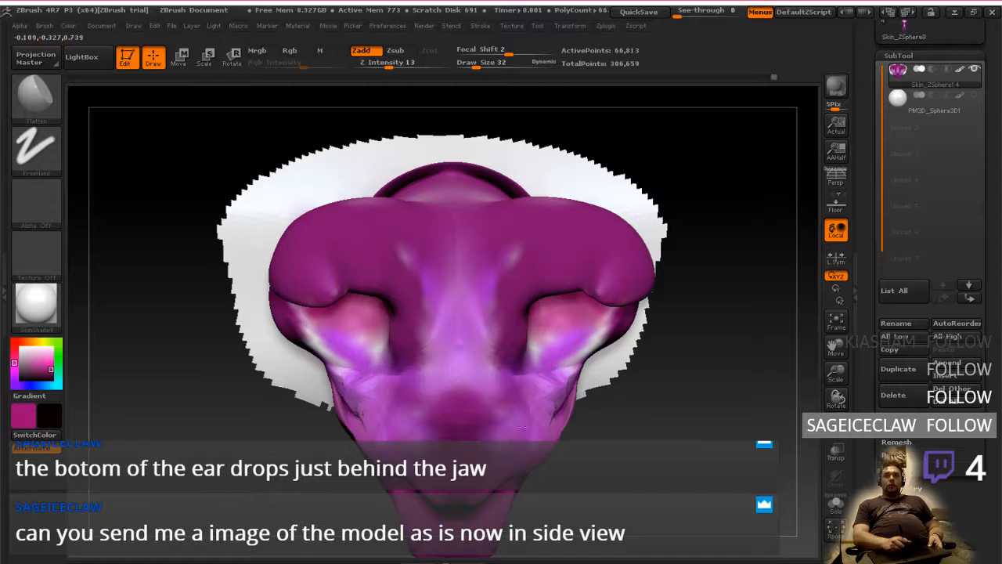
pyautogui.click(485, 65)
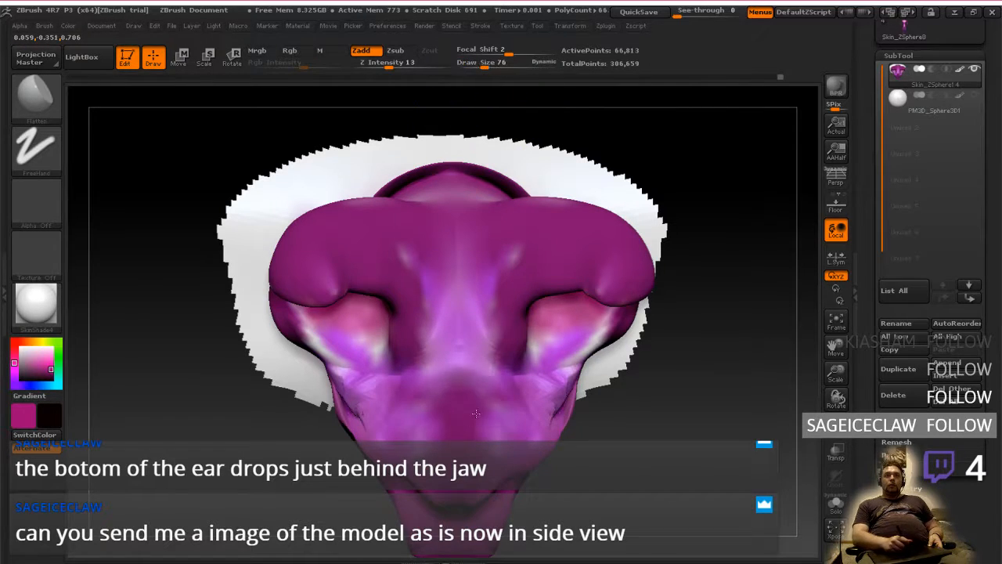
pyautogui.moveTo(427, 392)
pyautogui.mouseDown(button='right')
pyautogui.moveTo(501, 391)
pyautogui.moveTo(532, 349)
pyautogui.moveTo(488, 359)
pyautogui.moveTo(445, 431)
pyautogui.mouseUp(button='right')
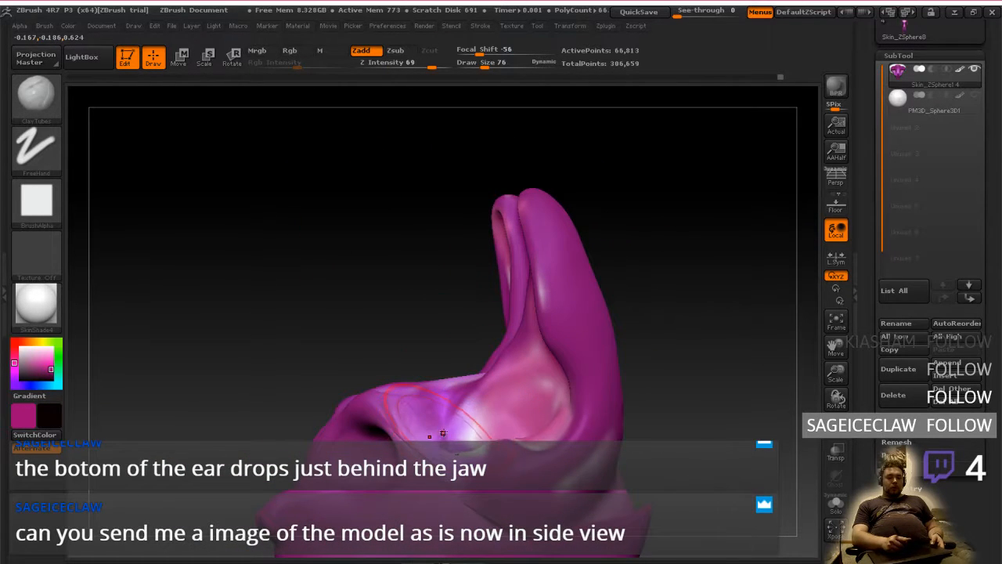
# Build up clay on the temple and beneath the ear using ClayTubes at draw size 36
pyautogui.press('[')
pyautogui.press('[')
pyautogui.press('[')
pyautogui.press('[')
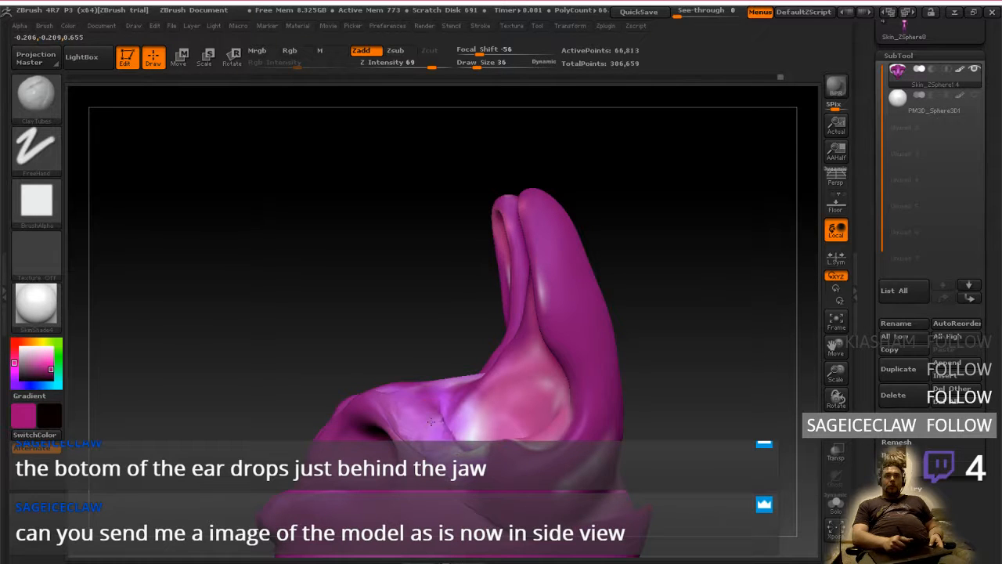
pyautogui.keyDown('shift'); pyautogui.moveTo(460, 499); pyautogui.dragTo(473, 500, button='right'); pyautogui.keyUp('shift')
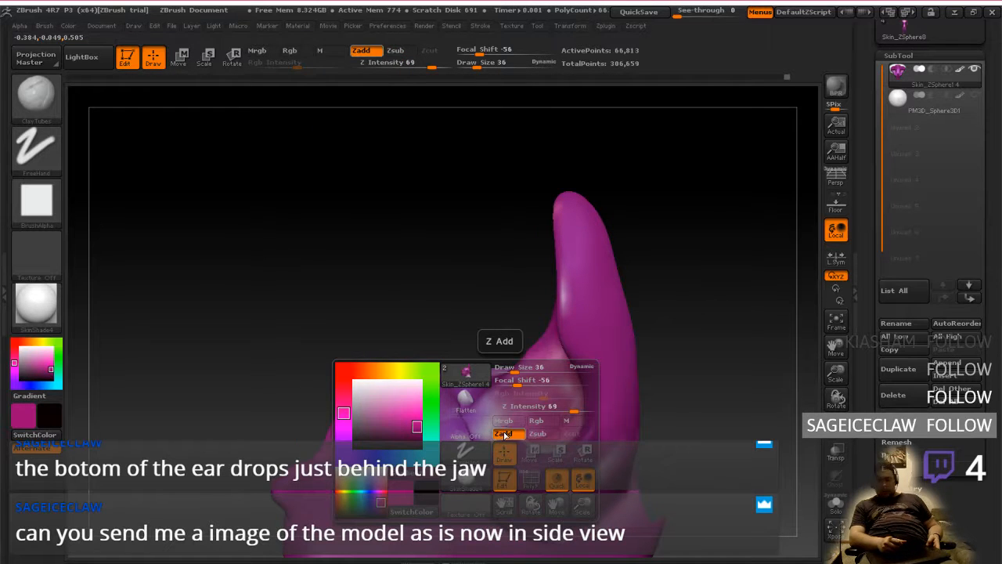
pyautogui.click(531, 453)
pyautogui.keyDown('alt'); pyautogui.moveTo(508, 529); pyautogui.dragTo(576, 394, button='right'); pyautogui.keyUp('alt')
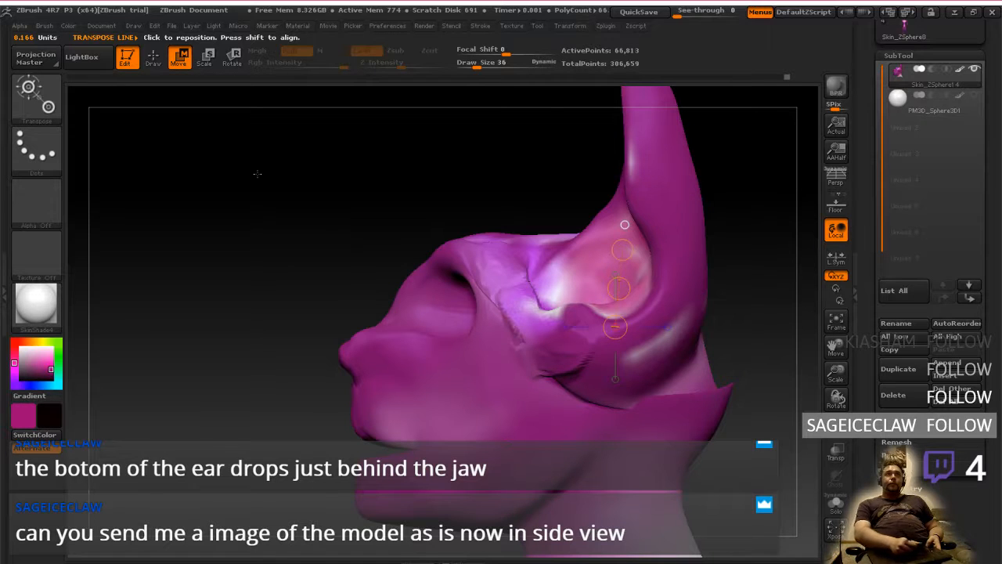
# Add ClayTubes strokes along the seam from under the ear around the back of the skull, and undo the last stroke
pyautogui.click(152, 55)
pyautogui.moveTo(545, 375); pyautogui.dragTo(580, 387)
pyautogui.moveTo(671, 366); pyautogui.dragTo(603, 384, button='right')
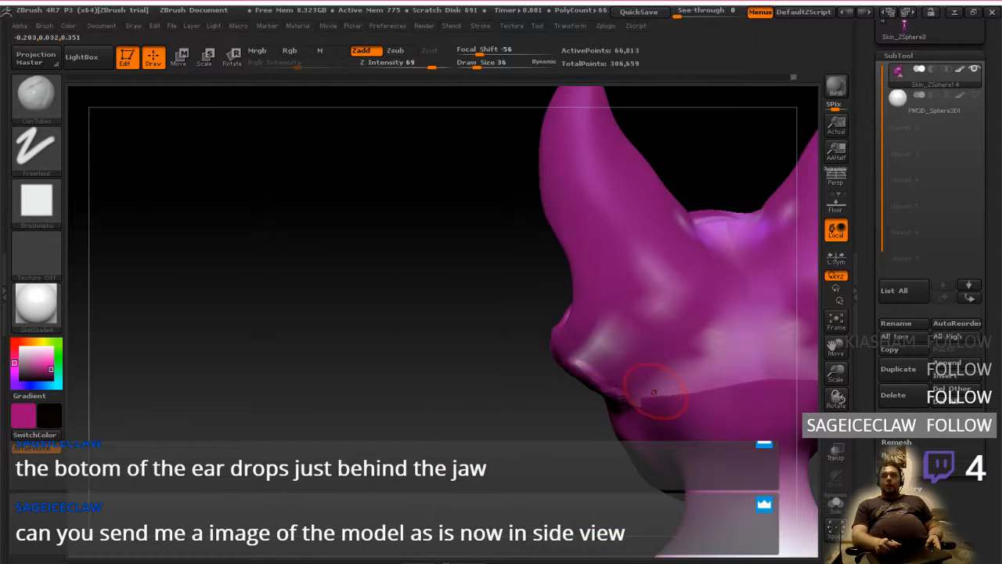
pyautogui.moveTo(654, 393)
pyautogui.mouseDown()
pyautogui.moveTo(667, 405)
pyautogui.moveTo(736, 382)
pyautogui.mouseUp()
pyautogui.keyDown('alt'); pyautogui.moveTo(763, 383); pyautogui.dragTo(532, 404, button='right'); pyautogui.keyUp('alt')
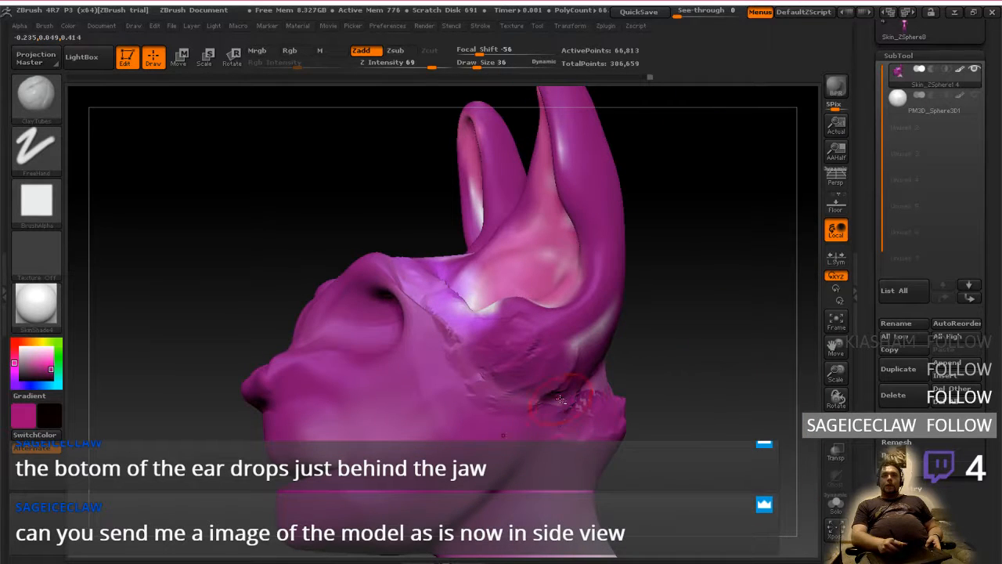
pyautogui.moveTo(546, 406); pyautogui.dragTo(580, 403)
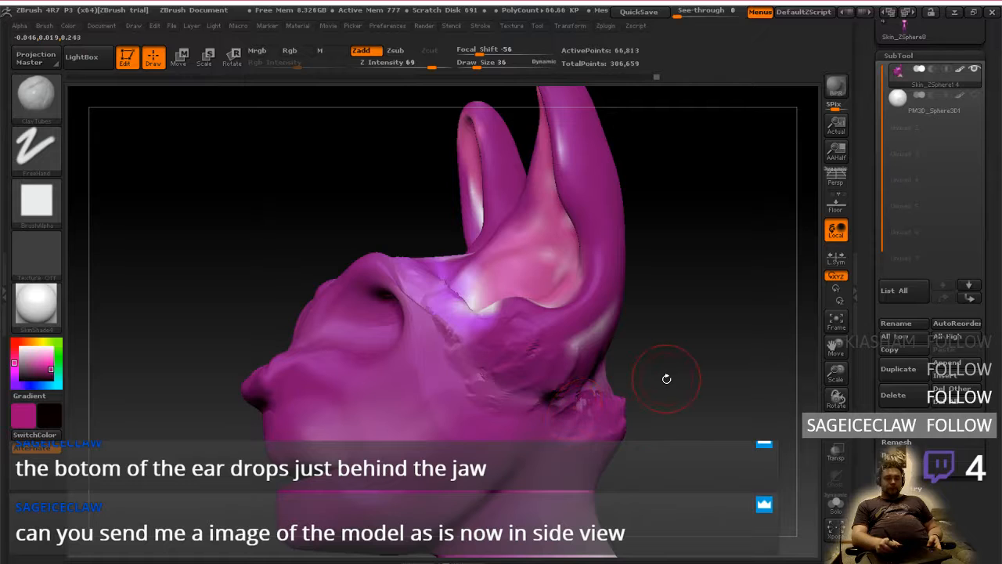
pyautogui.hotkey('ctrl', 'z')
# Flatten the rough clay below the ear, and add ClayTubes strokes on the seam behind it
pyautogui.press('b')
pyautogui.press('f')
pyautogui.press('a')
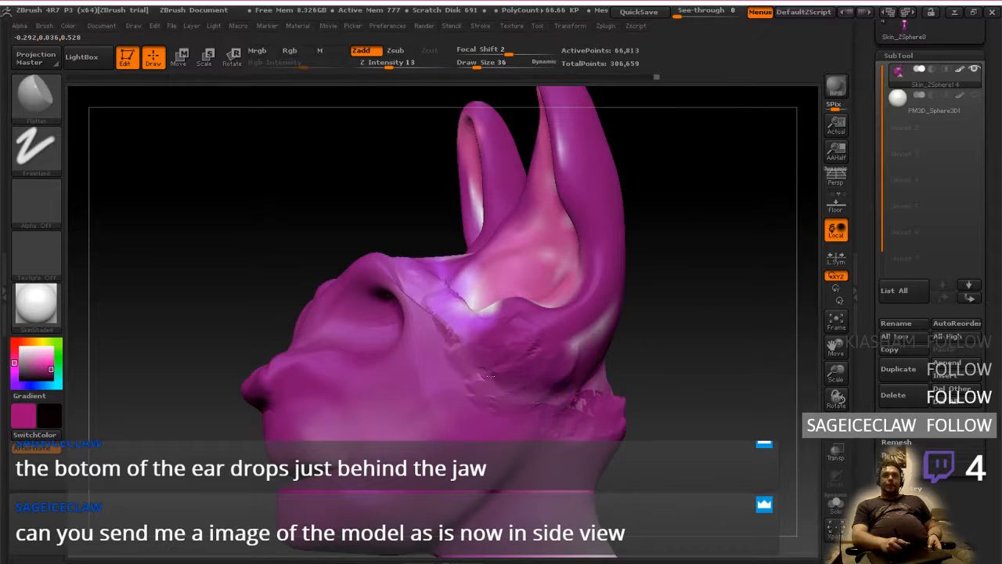
pyautogui.moveTo(576, 366); pyautogui.dragTo(577, 390)
pyautogui.press('b')
pyautogui.press('c')
pyautogui.press('t')
pyautogui.moveTo(627, 415); pyautogui.dragTo(589, 423, button='right')
# Flatten the rough clay ridge at the back of the skull below the ear using the Flatten brush
pyautogui.press('b')
pyautogui.press('f')
pyautogui.press('a')
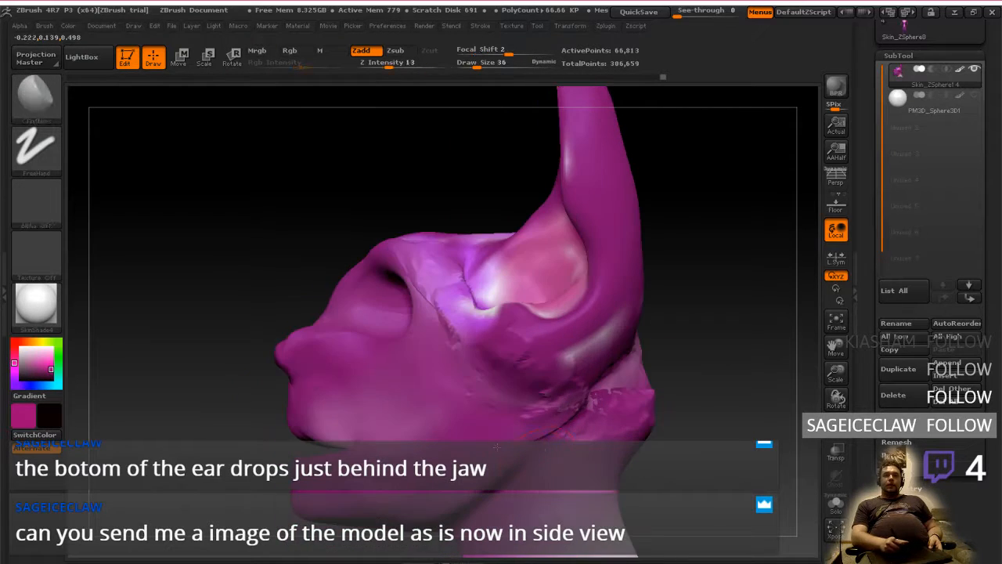
# Build up the seam from behind the jaw up to the back of the ear using ClayTubes at draw size 36
pyautogui.press('b')
pyautogui.press('c')
pyautogui.press('t')
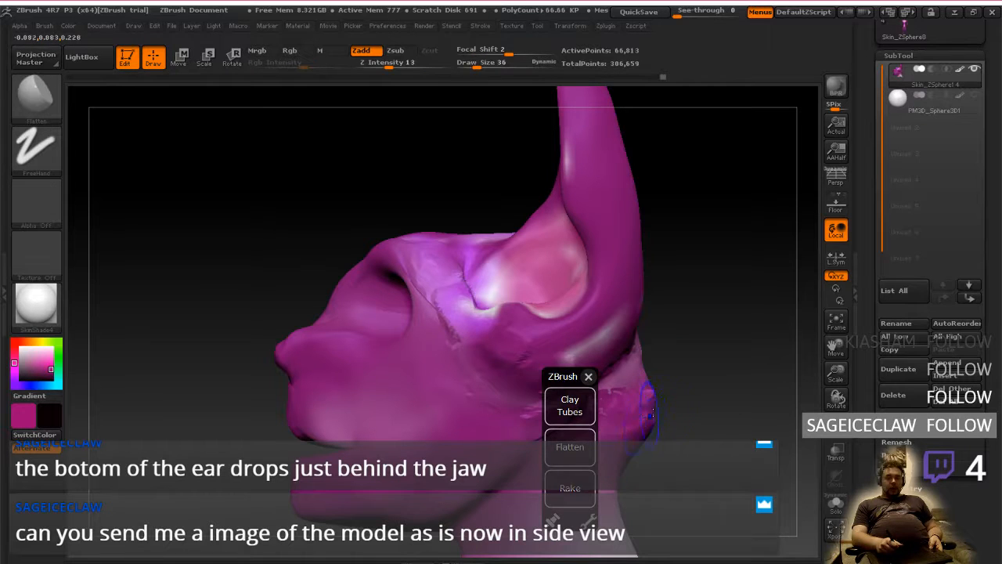
pyautogui.keyDown('shift'); pyautogui.rightClick(666, 415); pyautogui.keyUp('shift')
pyautogui.moveTo(667, 420)
pyautogui.keyDown('alt'); pyautogui.mouseDown(button='right')
pyautogui.moveTo(696, 373)
pyautogui.moveTo(731, 361)
pyautogui.moveTo(735, 398)
pyautogui.mouseUp(button='right'); pyautogui.keyUp('alt')
pyautogui.click(588, 376)
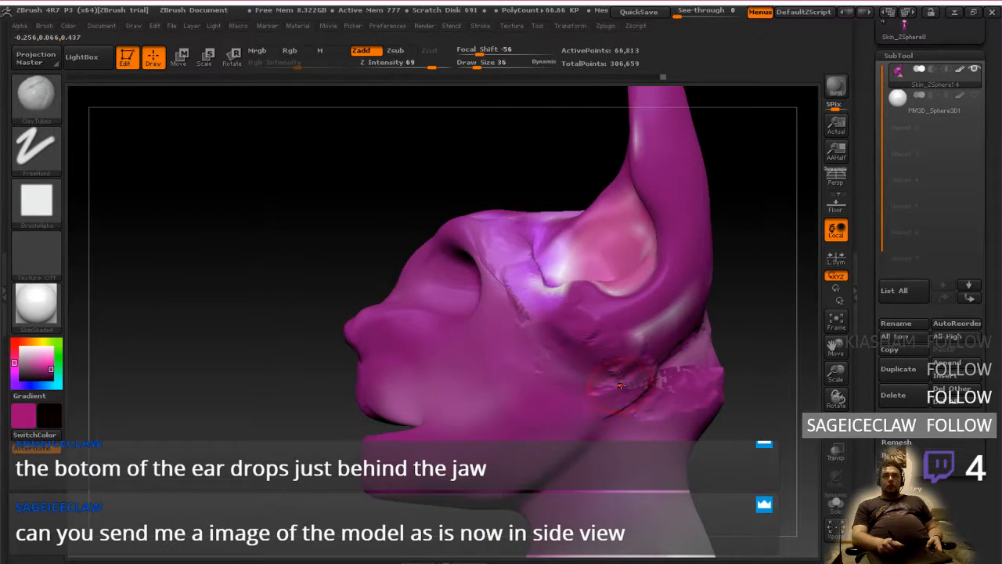
pyautogui.moveTo(621, 386); pyautogui.dragTo(569, 437)
pyautogui.moveTo(624, 395); pyautogui.dragTo(700, 296)
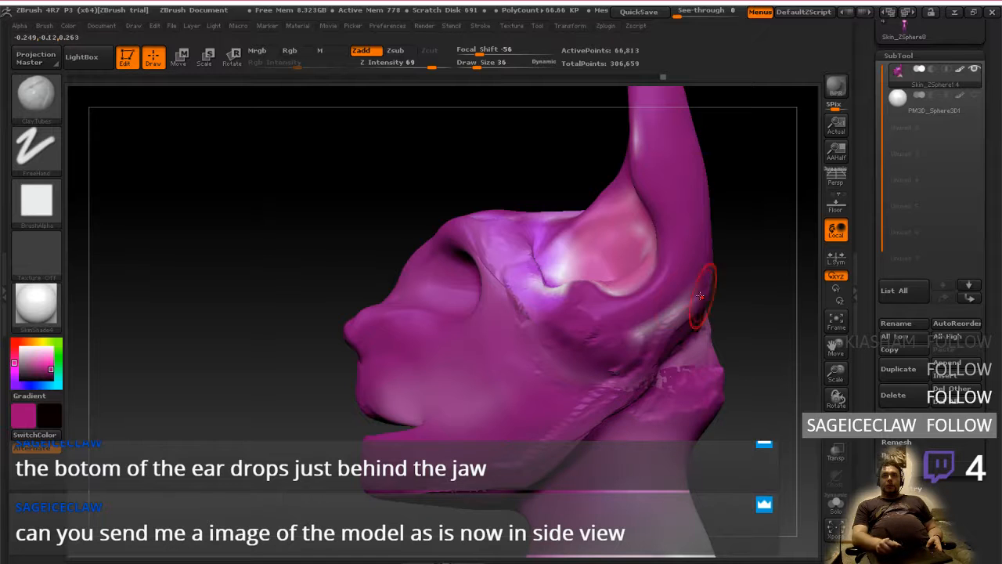
# Add ClayTubes strokes across the cheek and over the brow where it meets the front edge of the ear
pyautogui.moveTo(307, 344); pyautogui.dragTo(457, 350)
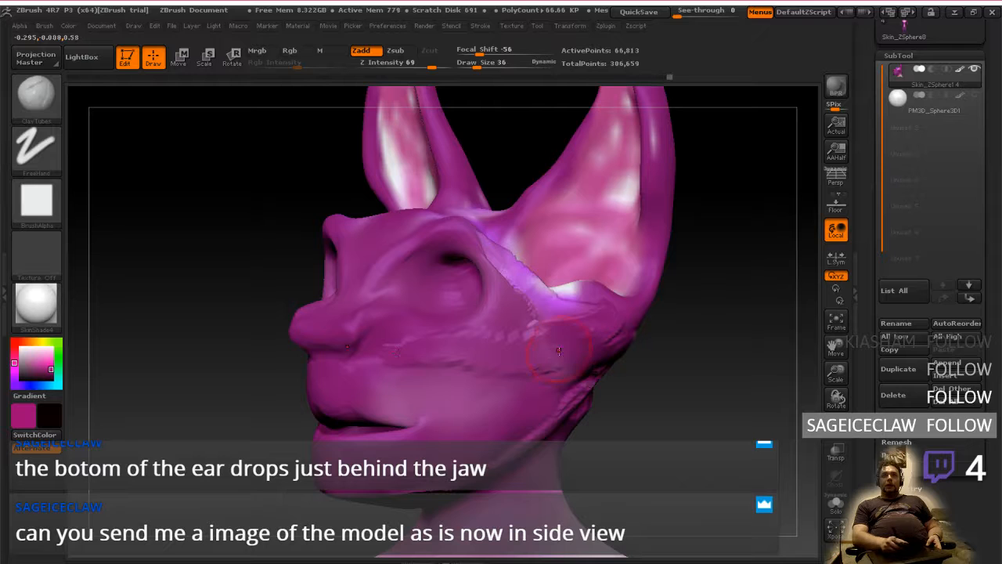
pyautogui.moveTo(541, 325)
pyautogui.keyDown('shift'); pyautogui.mouseDown(button='right')
pyautogui.moveTo(566, 325)
pyautogui.moveTo(510, 354)
pyautogui.moveTo(520, 389)
pyautogui.mouseUp(button='right'); pyautogui.keyUp('shift')
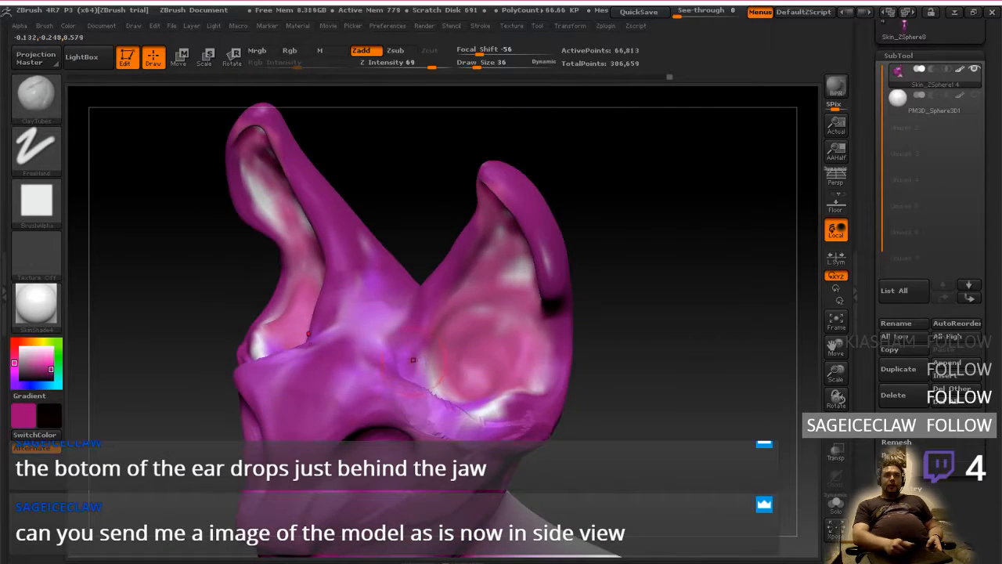
pyautogui.moveTo(413, 360)
pyautogui.mouseDown()
pyautogui.moveTo(409, 368)
pyautogui.moveTo(402, 327)
pyautogui.moveTo(346, 411)
pyautogui.moveTo(390, 322)
pyautogui.moveTo(410, 363)
pyautogui.moveTo(385, 350)
pyautogui.moveTo(388, 333)
pyautogui.moveTo(423, 345)
pyautogui.moveTo(415, 321)
pyautogui.moveTo(431, 290)
pyautogui.moveTo(403, 386)
pyautogui.moveTo(499, 403)
pyautogui.moveTo(498, 423)
pyautogui.mouseUp()
pyautogui.moveTo(498, 423); pyautogui.dragTo(443, 411, button='right')
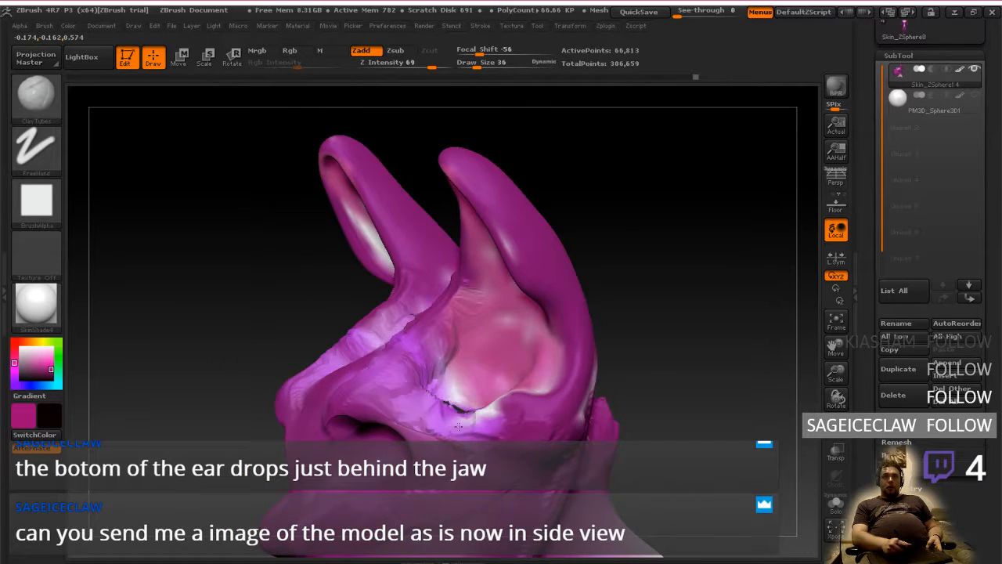
pyautogui.moveTo(436, 406)
pyautogui.mouseDown()
pyautogui.moveTo(480, 415)
pyautogui.moveTo(489, 433)
pyautogui.moveTo(569, 437)
pyautogui.mouseUp()
pyautogui.moveTo(569, 437)
pyautogui.mouseDown(button='right')
pyautogui.moveTo(611, 419)
pyautogui.moveTo(568, 424)
pyautogui.mouseUp(button='right')
# Flatten the gap at the lower front corner of the inner ear using the Flatten brush
pyautogui.press('b')
pyautogui.press('f')
pyautogui.press('l')
pyautogui.moveTo(468, 415); pyautogui.dragTo(493, 409)
pyautogui.moveTo(451, 417); pyautogui.dragTo(479, 405, button='right')
pyautogui.moveTo(483, 369); pyautogui.dragTo(462, 427, button='right')
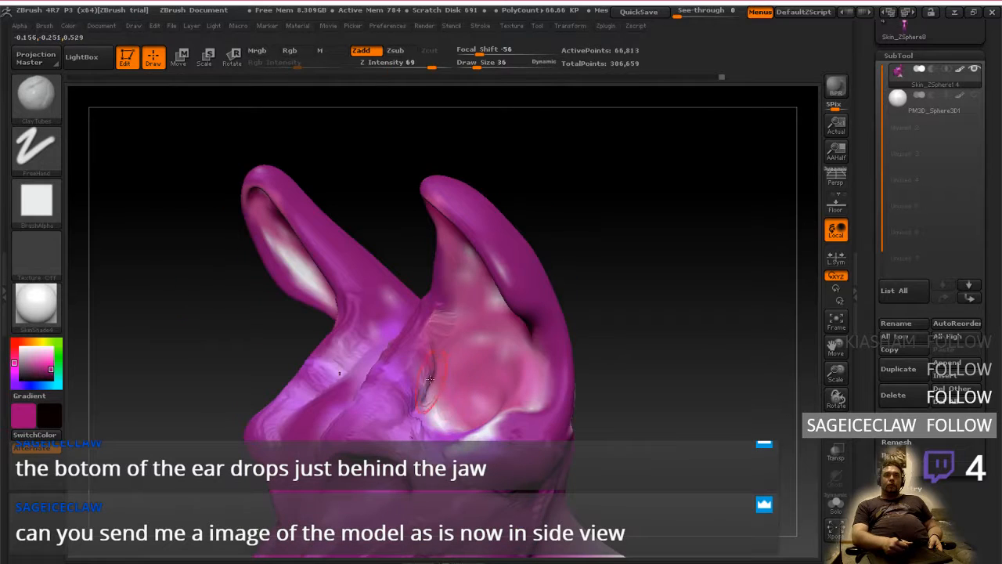
# Fill the crease along the inner ear's front edge with ClayTubes, and flatten it into the brow
pyautogui.keyDown('shift'); pyautogui.moveTo(433, 399); pyautogui.dragTo(412, 436); pyautogui.keyUp('shift')
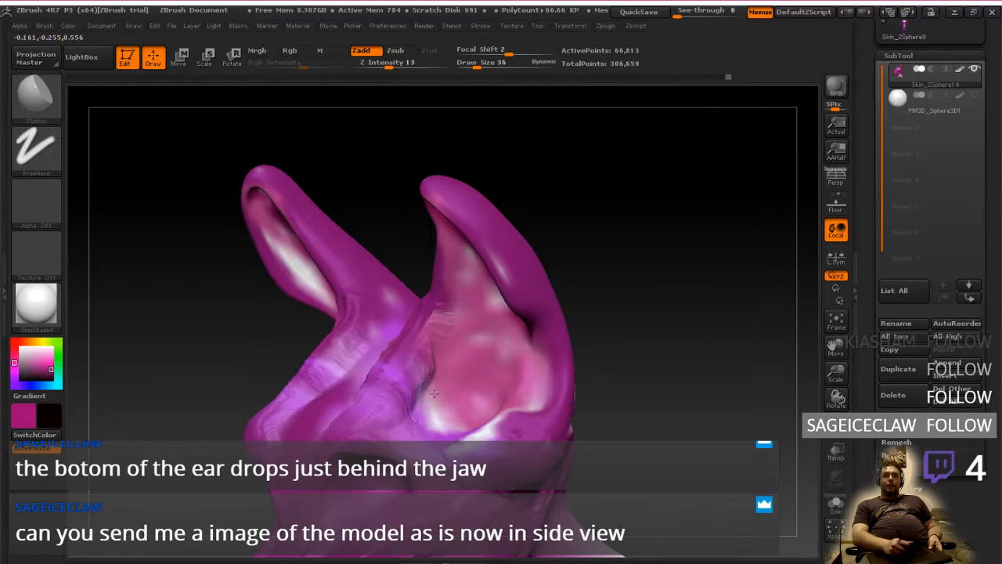
pyautogui.moveTo(430, 364)
pyautogui.mouseDown()
pyautogui.moveTo(449, 331)
pyautogui.moveTo(444, 340)
pyautogui.mouseUp()
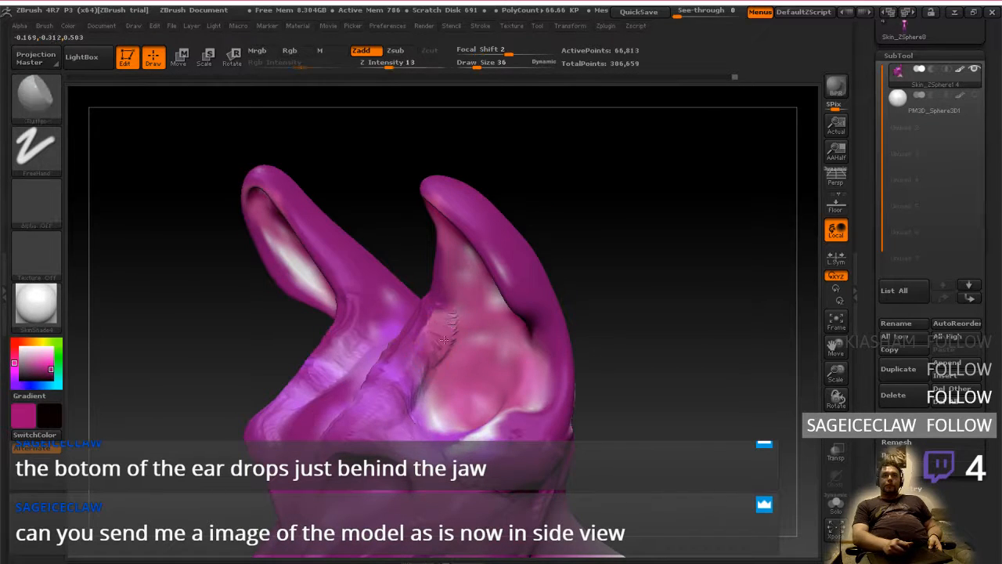
pyautogui.moveTo(442, 329); pyautogui.dragTo(406, 413, button='right')
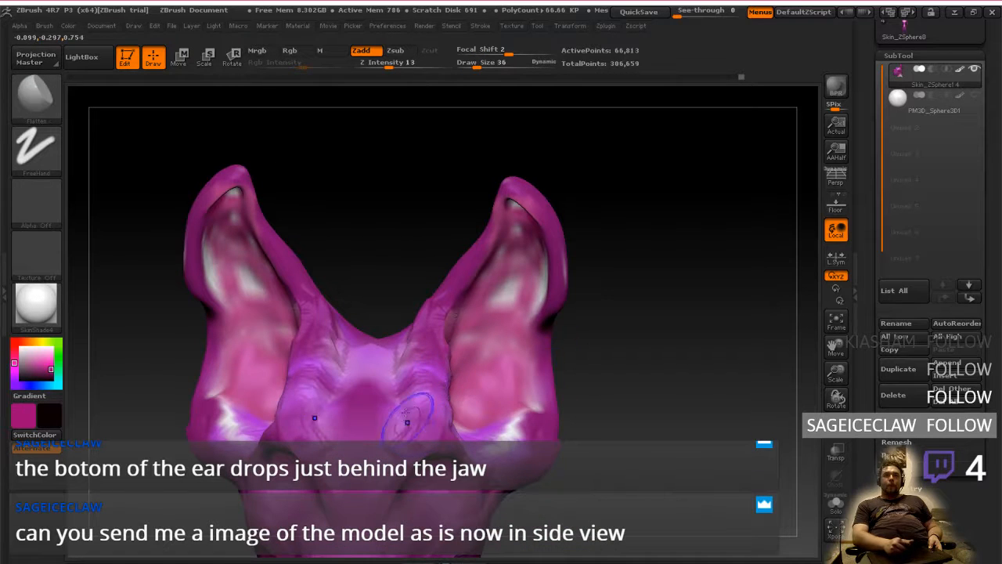
pyautogui.moveTo(418, 323)
pyautogui.mouseDown(button='right')
pyautogui.moveTo(421, 366)
pyautogui.moveTo(462, 398)
pyautogui.mouseUp(button='right')
# Build up clay on the cheek and temple around the outer side of the eye socket using ClayTubes
pyautogui.press('b')
pyautogui.press('c')
pyautogui.press('t')
pyautogui.moveTo(495, 429)
pyautogui.mouseDown(button='right')
pyautogui.moveTo(487, 333)
pyautogui.moveTo(470, 368)
pyautogui.moveTo(475, 408)
pyautogui.moveTo(404, 340)
pyautogui.mouseUp(button='right')
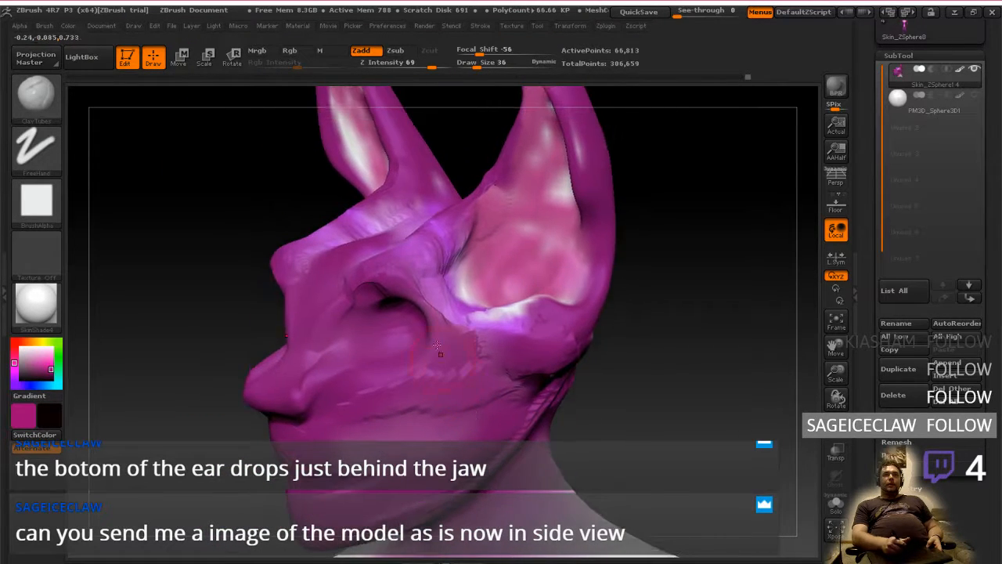
pyautogui.moveTo(377, 320)
pyautogui.mouseDown()
pyautogui.moveTo(389, 306)
pyautogui.moveTo(429, 323)
pyautogui.mouseUp()
pyautogui.moveTo(471, 320); pyautogui.dragTo(429, 315, button='right')
# Flatten the temple between the eye socket and the ear, and undo the last stroke
pyautogui.press('b')
pyautogui.press('f')
pyautogui.press('a')
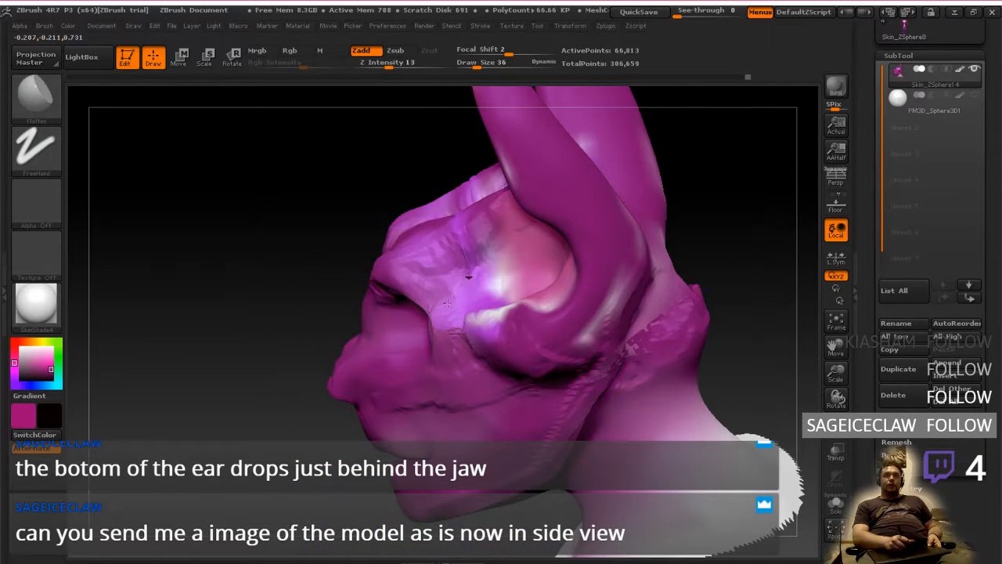
pyautogui.press('b')
pyautogui.press('c')
pyautogui.press('b')
pyautogui.hotkey('ctrl', 'z')
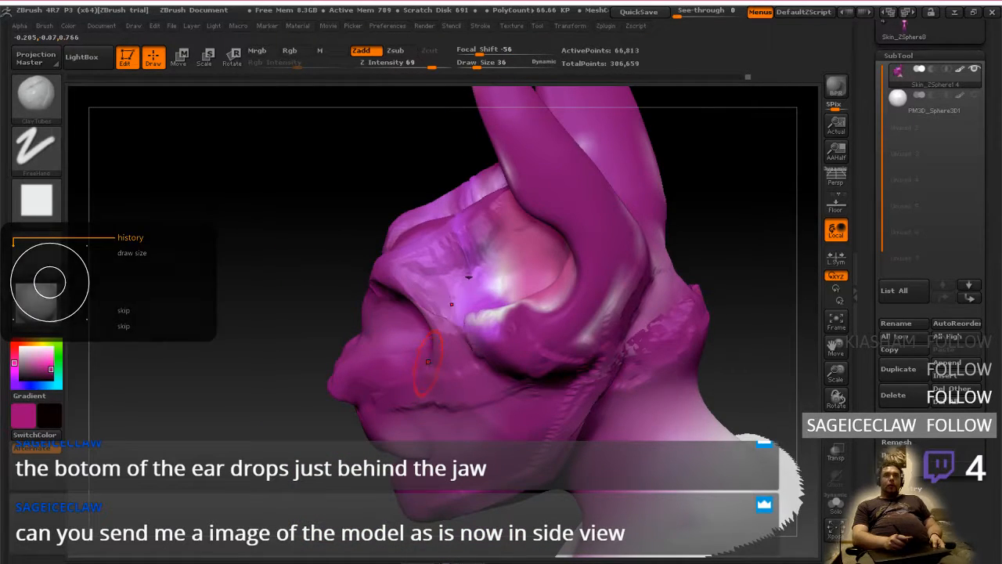
# Try to build up the eye surround and nose bridge with ClayTubes and flatten the brow above the eyes
pyautogui.moveTo(428, 362); pyautogui.dragTo(533, 346, button='right')
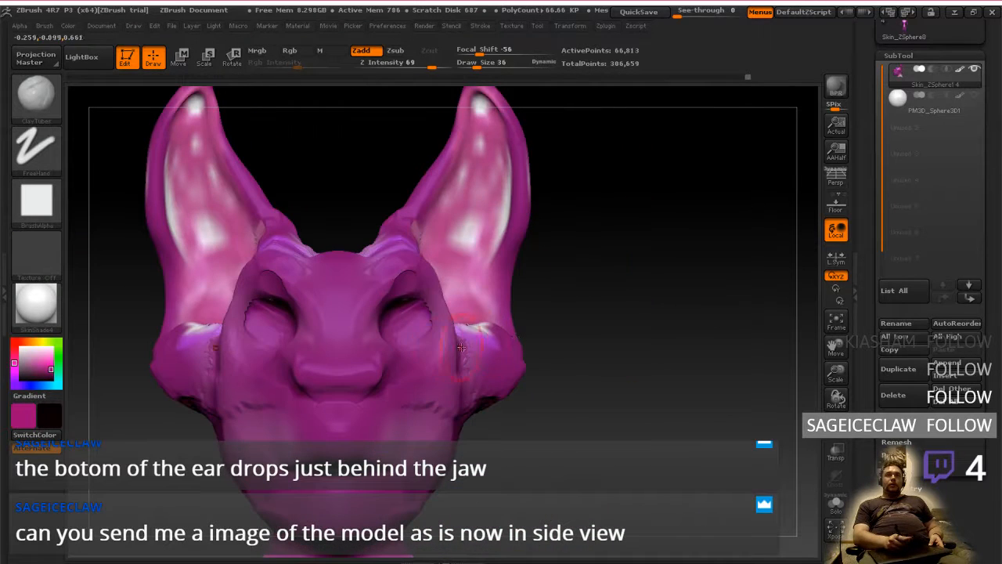
pyautogui.moveTo(433, 324); pyautogui.dragTo(400, 353, button='right')
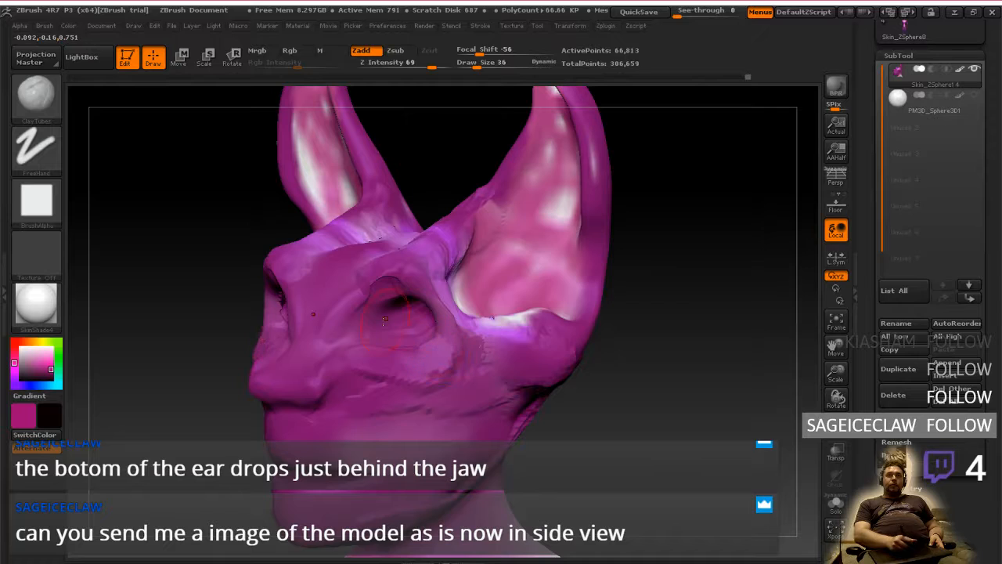
pyautogui.moveTo(439, 353); pyautogui.dragTo(386, 318, button='right')
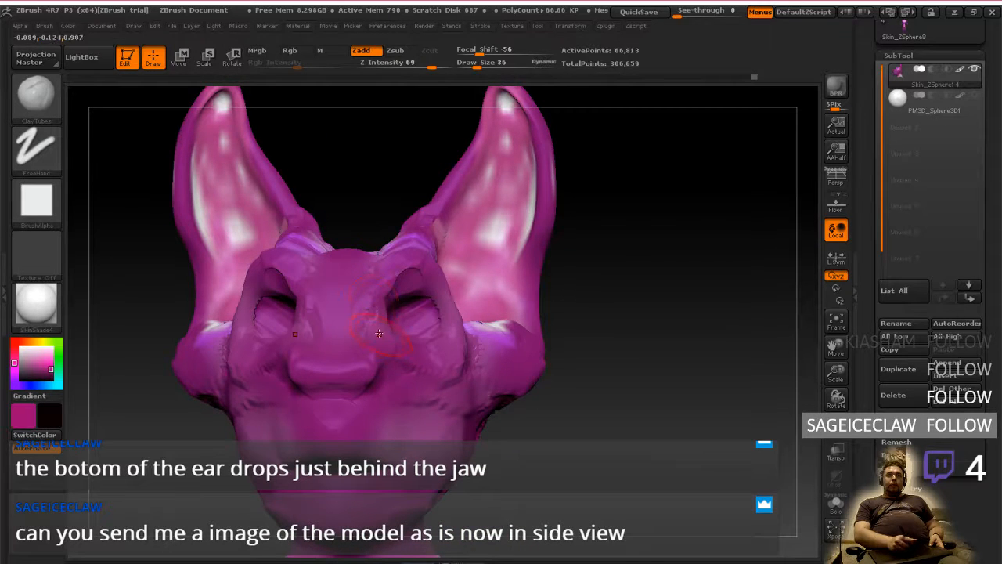
pyautogui.keyDown('shift'); pyautogui.moveTo(412, 284); pyautogui.dragTo(410, 270); pyautogui.keyUp('shift')
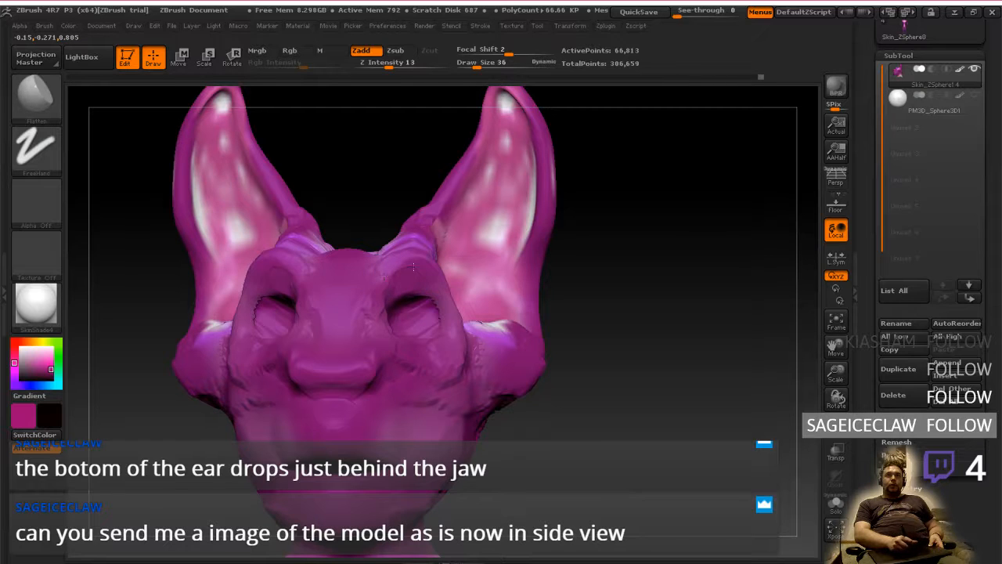
pyautogui.keyDown('shift'); pyautogui.moveTo(407, 266); pyautogui.dragTo(408, 257); pyautogui.keyUp('shift')
pyautogui.moveTo(401, 241); pyautogui.dragTo(420, 283, button='right')
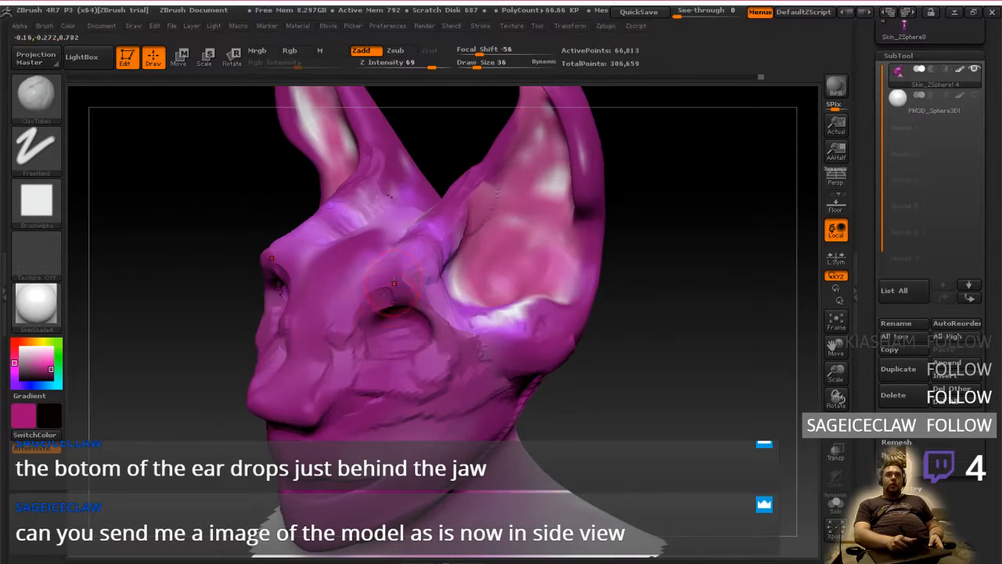
pyautogui.keyDown('shift'); pyautogui.moveTo(425, 310); pyautogui.dragTo(443, 335); pyautogui.keyUp('shift')
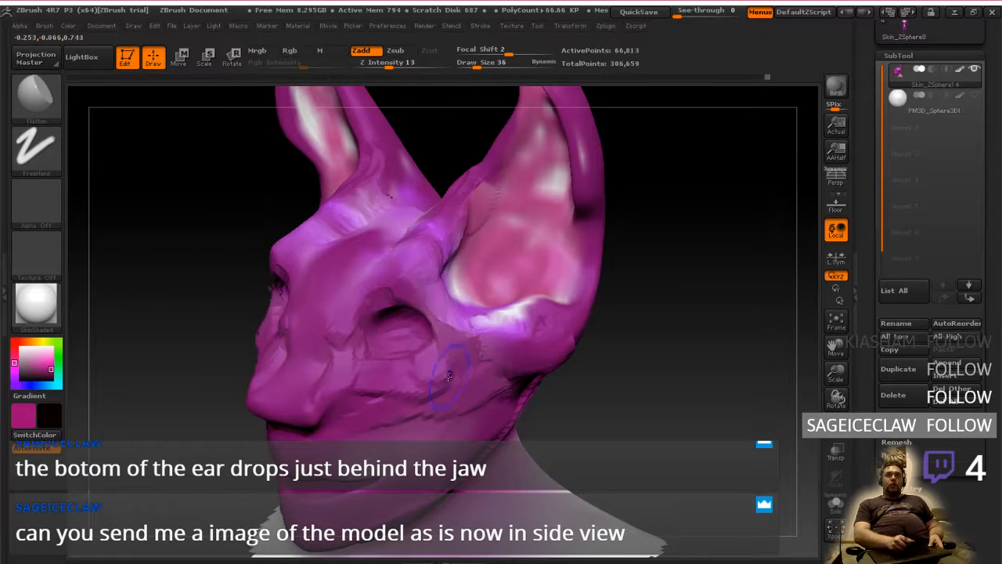
# Step back through the undo history to remove the recent strokes around the eyes, nose bridge and brow
pyautogui.hotkey('ctrl', 'z')
pyautogui.hotkey('ctrl', 'z')
pyautogui.hotkey('ctrl', 'z')
pyautogui.hotkey('ctrl', 'z')
pyautogui.hotkey('ctrl', 'z')
pyautogui.hotkey('ctrl', 'z')
pyautogui.hotkey('ctrl', 'z')
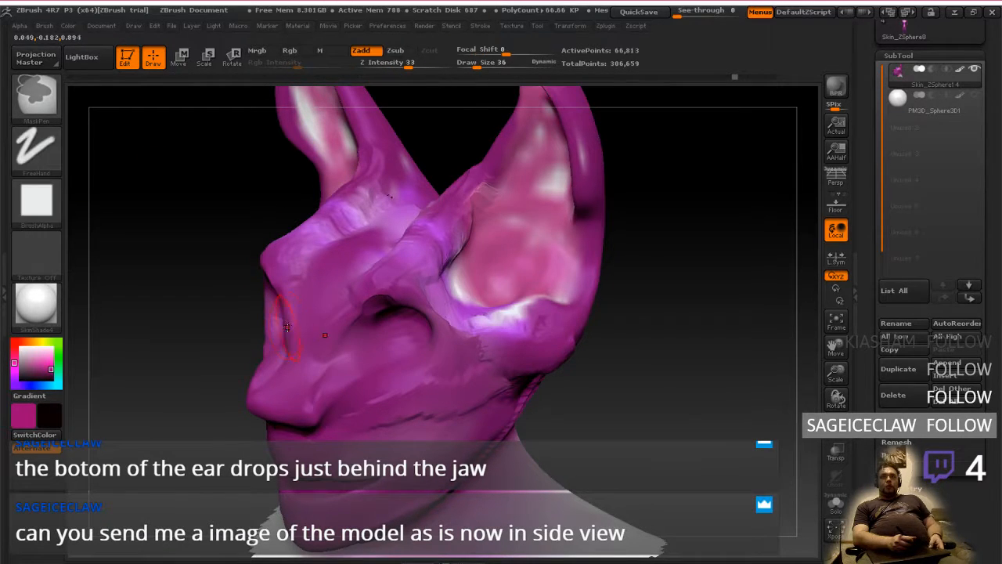
pyautogui.hotkey('ctrl', 'shift')
pyautogui.hotkey('ctrl', 'shift', 'z')
pyautogui.hotkey('ctrl', 'shift', 'z')
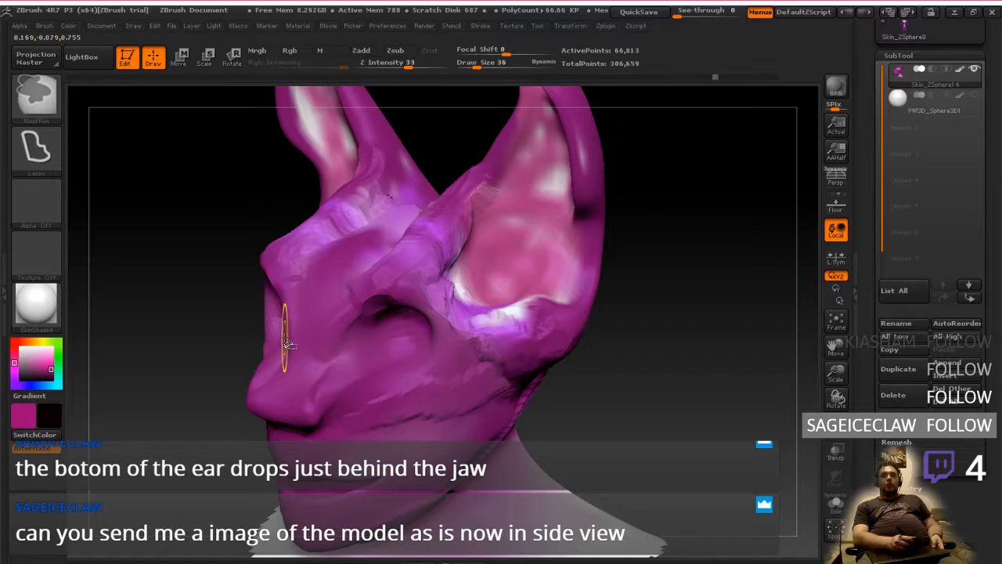
pyautogui.hotkey('ctrl', 'shift', 'z')
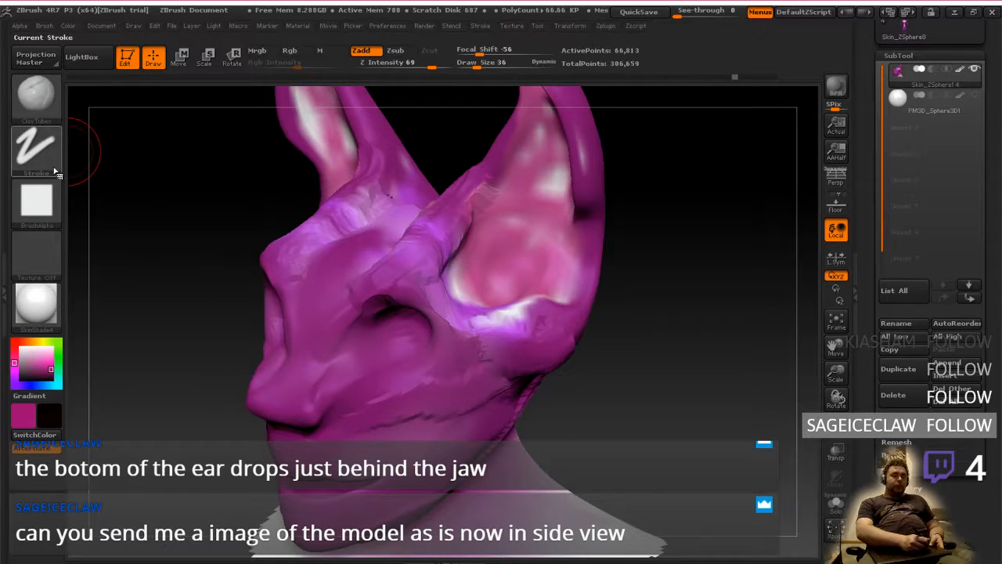
# Smooth the rough clay around the eye socket, across the cheek and along the jaw below the ear
pyautogui.press('shift')
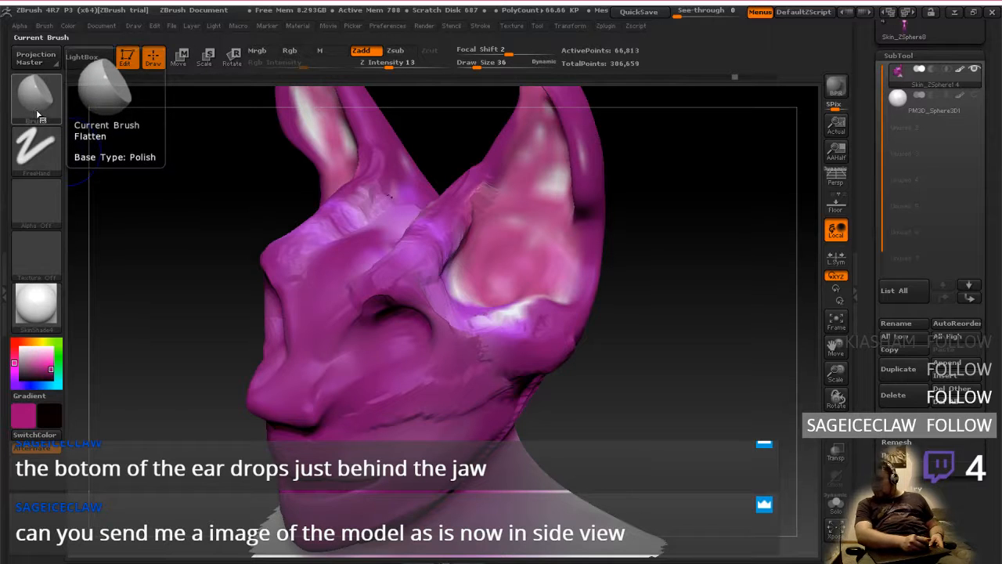
pyautogui.click(37, 115)
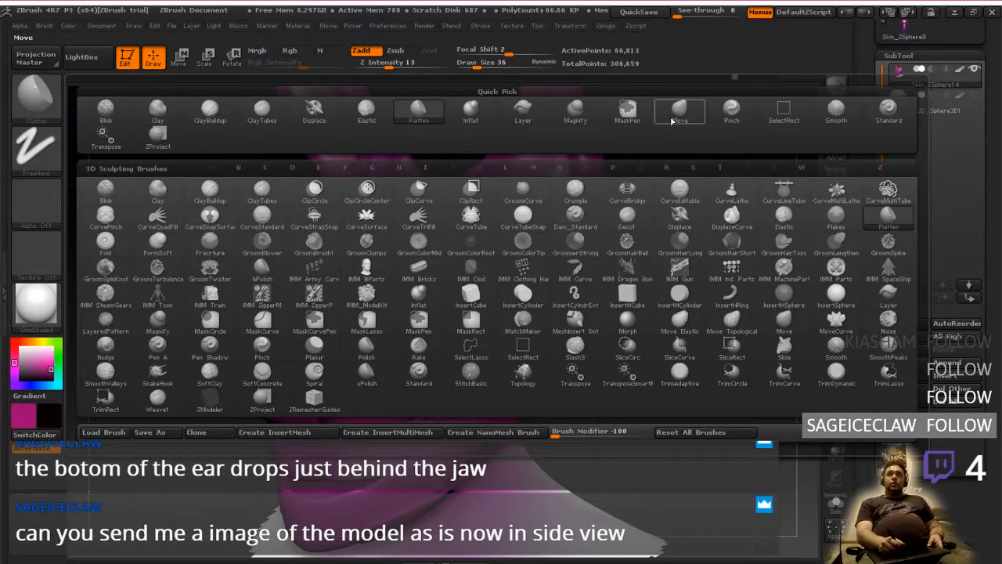
pyautogui.click(843, 125)
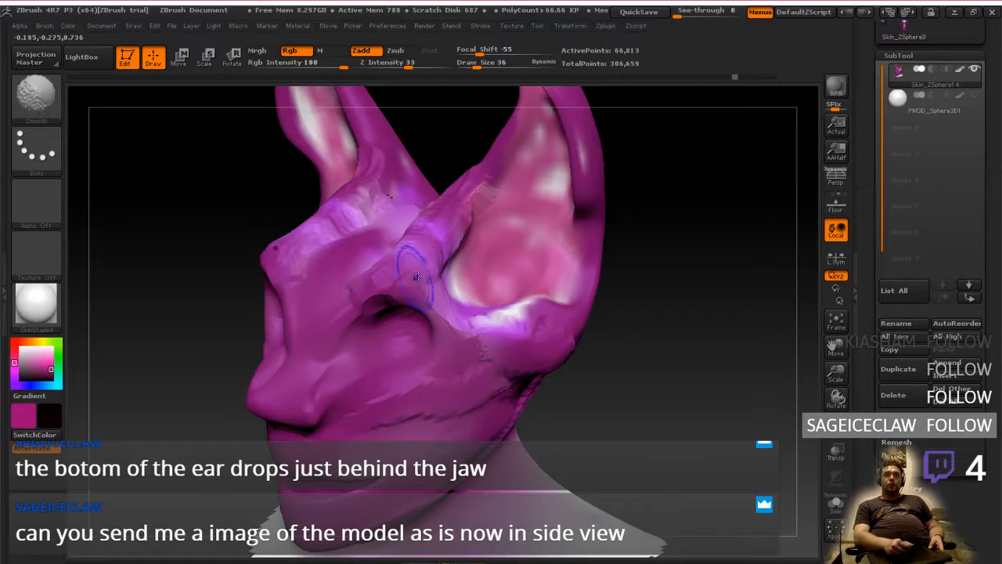
pyautogui.keyDown('shift'); pyautogui.moveTo(414, 265); pyautogui.dragTo(454, 329); pyautogui.keyUp('shift')
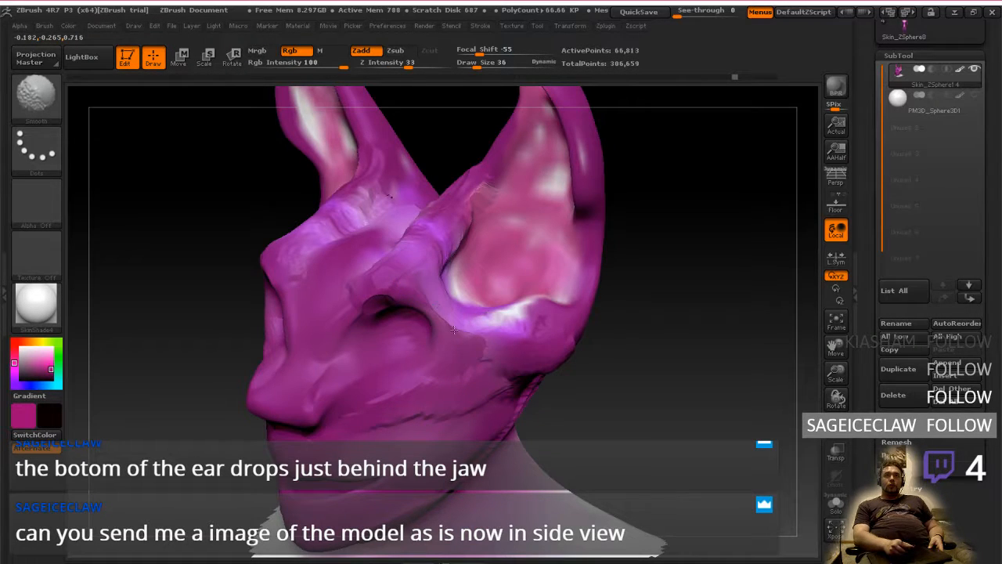
pyautogui.click(449, 313)
pyautogui.click(458, 346)
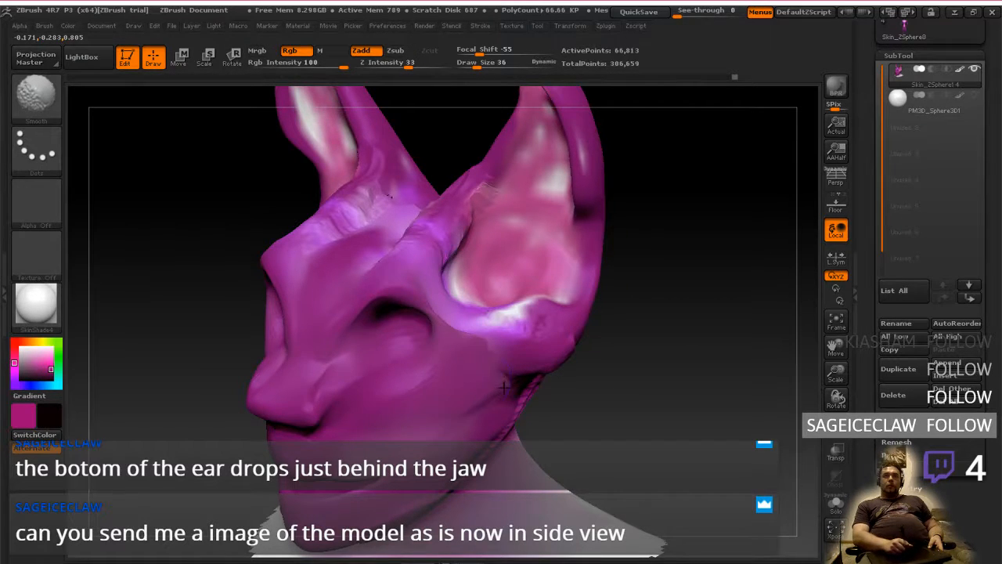
pyautogui.moveTo(503, 385); pyautogui.dragTo(553, 372, button='right')
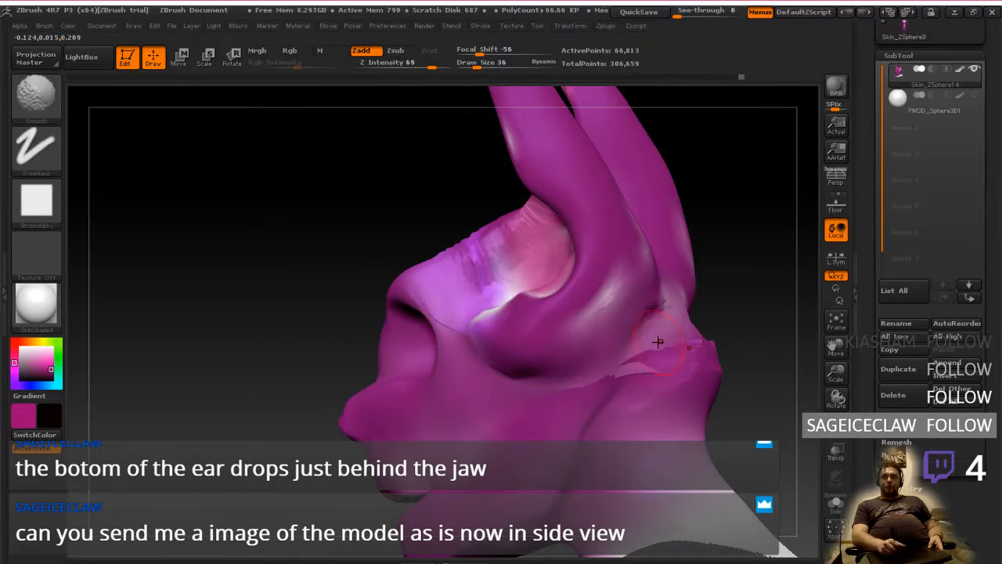
# Smooth the seam behind the ear, and add ClayTubes strokes across the back of the skull above the neck
pyautogui.moveTo(658, 342); pyautogui.dragTo(570, 345, button='right')
pyautogui.moveTo(673, 381)
pyautogui.mouseDown()
pyautogui.moveTo(693, 281)
pyautogui.moveTo(645, 399)
pyautogui.moveTo(625, 407)
pyautogui.moveTo(680, 393)
pyautogui.moveTo(706, 287)
pyautogui.moveTo(730, 384)
pyautogui.mouseUp()
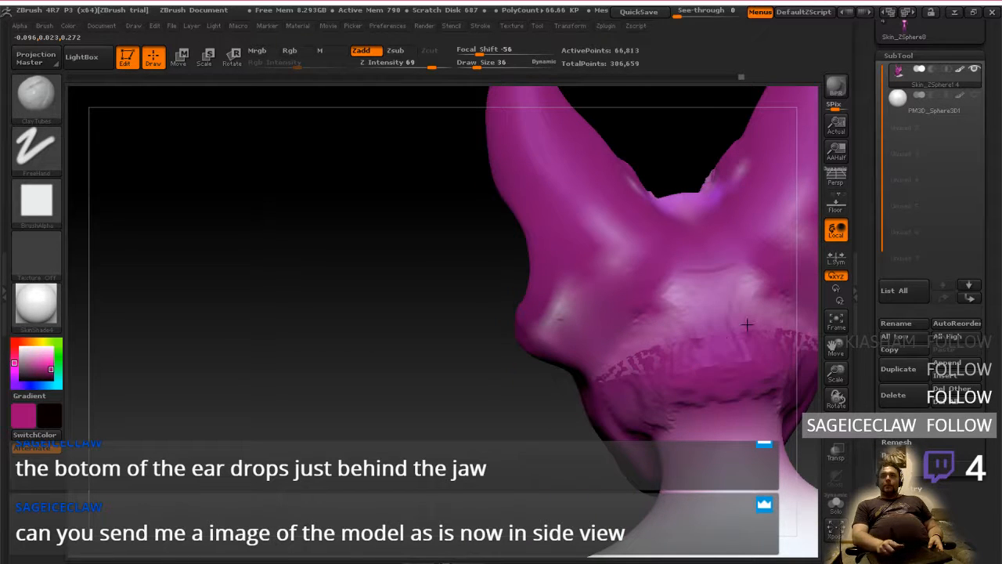
pyautogui.moveTo(745, 325)
pyautogui.mouseDown()
pyautogui.moveTo(734, 399)
pyautogui.moveTo(666, 412)
pyautogui.moveTo(697, 422)
pyautogui.mouseUp()
pyautogui.moveTo(651, 343)
pyautogui.mouseDown(button='right')
pyautogui.moveTo(682, 339)
pyautogui.moveTo(602, 375)
pyautogui.mouseUp(button='right')
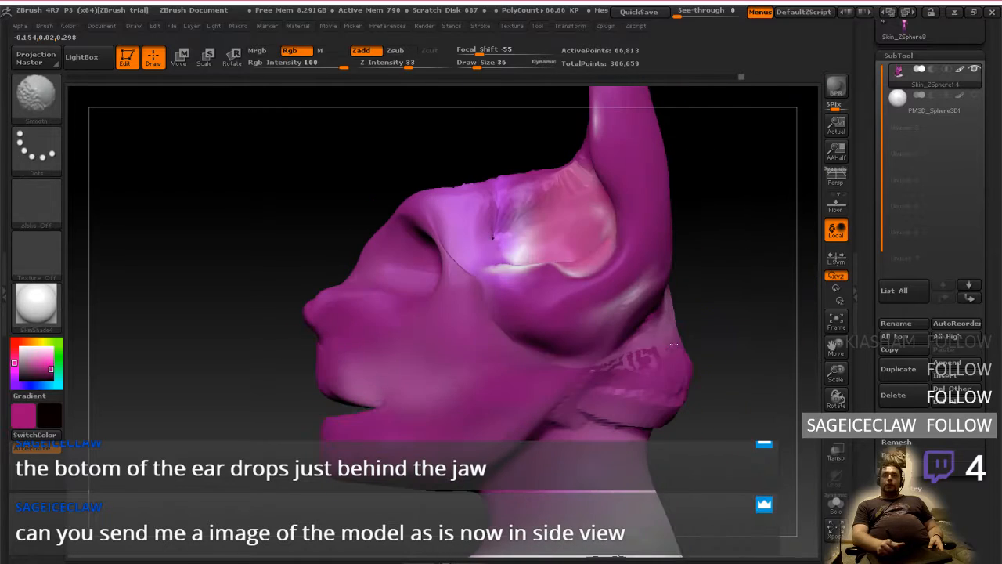
# Smooth the fresh clay behind the ear and up the back of the head between the ears
pyautogui.keyDown('shift'); pyautogui.moveTo(614, 366); pyautogui.dragTo(636, 342); pyautogui.keyUp('shift')
pyautogui.moveTo(636, 342); pyautogui.dragTo(675, 345, button='right')
pyautogui.keyDown('shift'); pyautogui.moveTo(651, 358); pyautogui.dragTo(662, 310); pyautogui.keyUp('shift')
pyautogui.moveTo(677, 244); pyautogui.dragTo(654, 188, button='right')
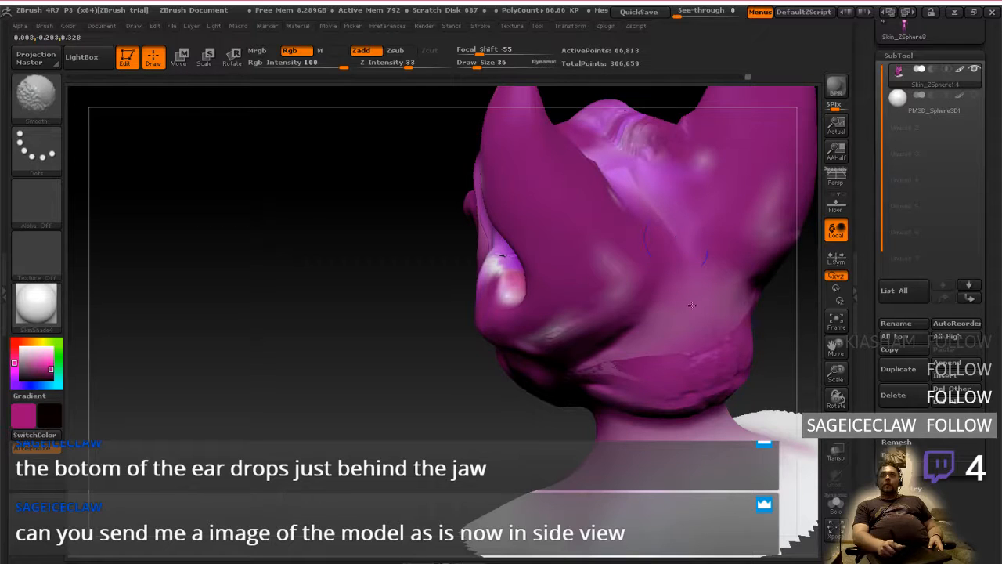
# Fill the ledge at the base of the skull with ClayTubes strokes, and smooth it toward the ear
pyautogui.moveTo(656, 387)
pyautogui.mouseDown()
pyautogui.moveTo(598, 370)
pyautogui.moveTo(648, 367)
pyautogui.moveTo(661, 341)
pyautogui.mouseUp()
pyautogui.keyDown('shift'); pyautogui.moveTo(701, 369); pyautogui.dragTo(674, 358); pyautogui.keyUp('shift')
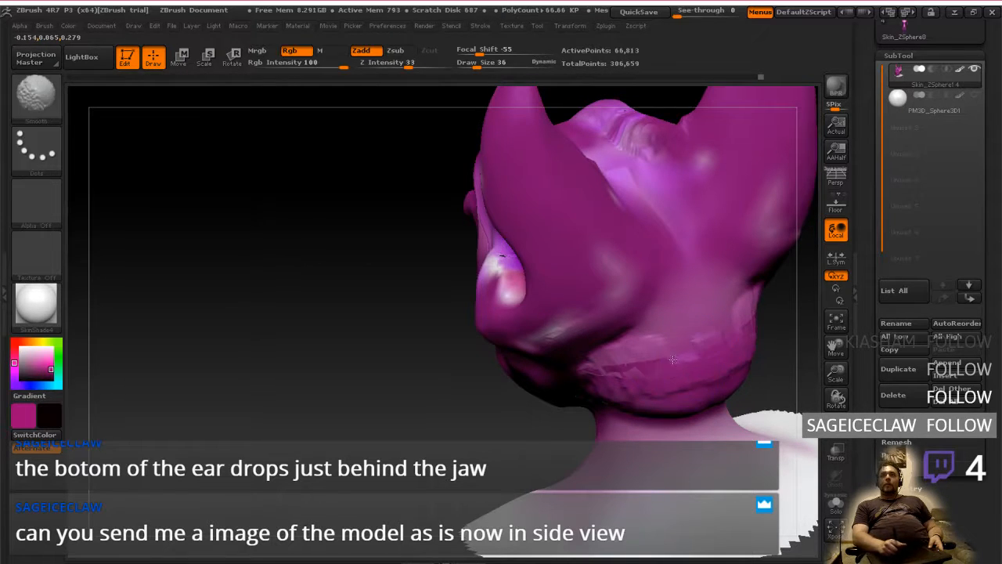
pyautogui.moveTo(589, 343); pyautogui.dragTo(613, 315, button='right')
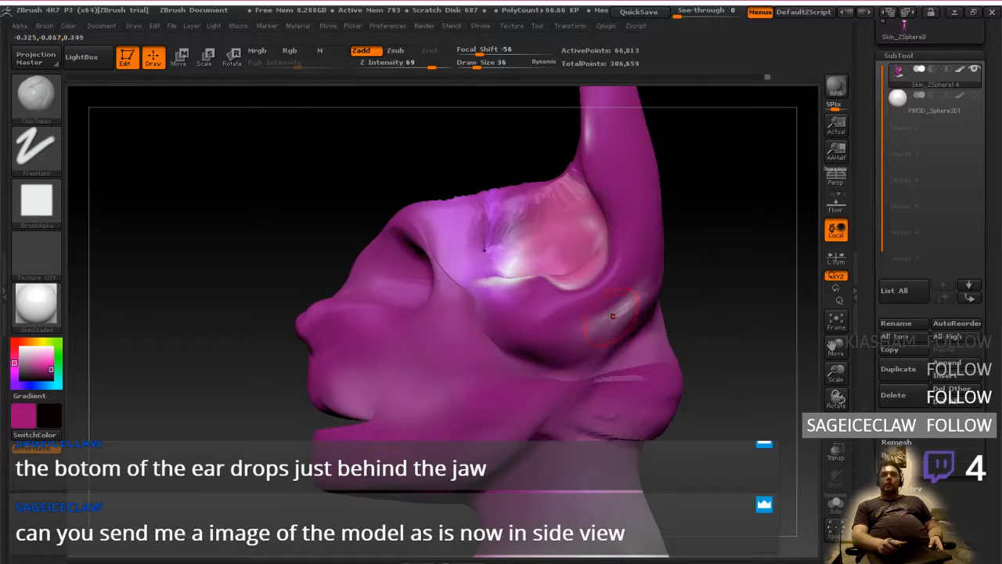
pyautogui.moveTo(624, 365); pyautogui.dragTo(534, 354, button='right')
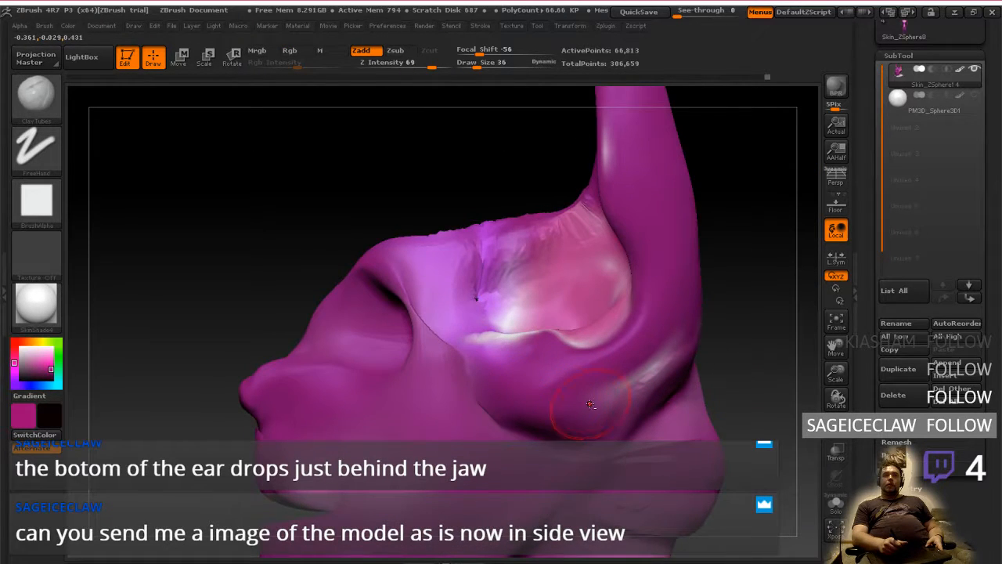
# Build up clay with ClayTubes strokes on the temple between the eye socket and the ear opening
pyautogui.moveTo(590, 404)
pyautogui.mouseDown(button='right')
pyautogui.moveTo(553, 358)
pyautogui.moveTo(598, 392)
pyautogui.moveTo(497, 264)
pyautogui.moveTo(457, 296)
pyautogui.mouseUp(button='right')
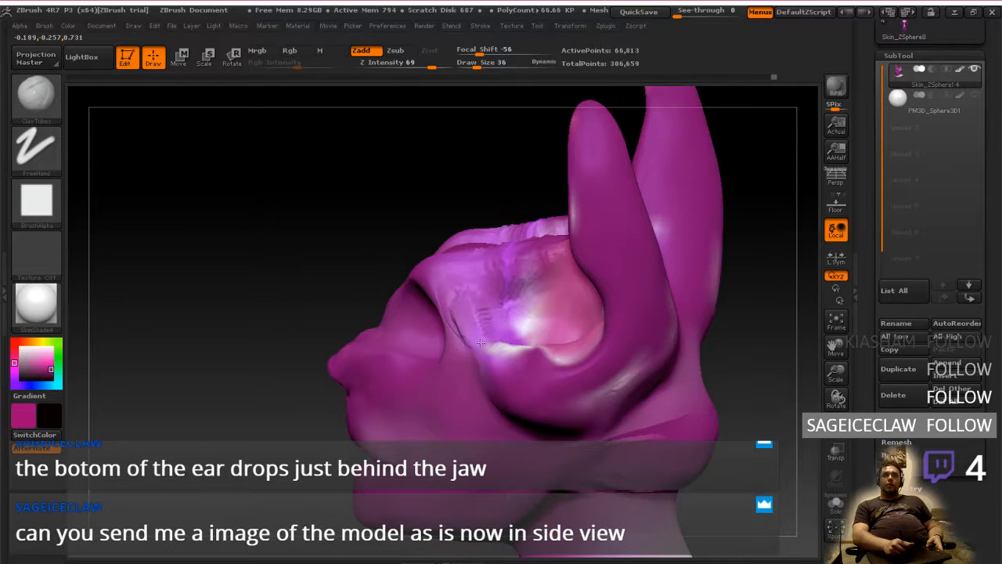
pyautogui.moveTo(475, 345); pyautogui.dragTo(473, 333)
pyautogui.moveTo(458, 292)
pyautogui.mouseDown()
pyautogui.moveTo(520, 343)
pyautogui.moveTo(514, 357)
pyautogui.moveTo(475, 315)
pyautogui.mouseUp()
pyautogui.moveTo(488, 297); pyautogui.dragTo(559, 358, button='right')
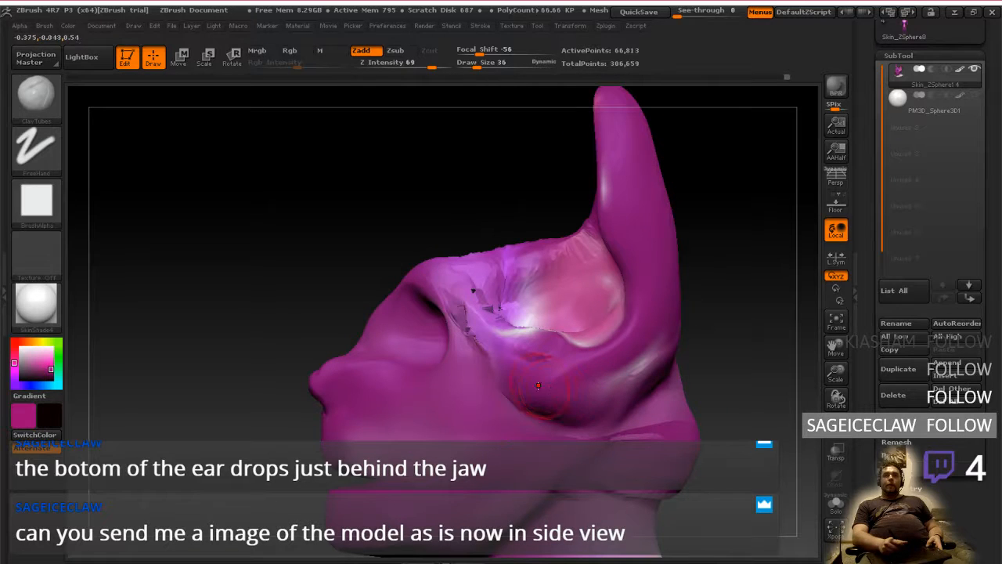
# Add ClayTubes strokes across the underside of the ear base, above the cheek and jaw
pyautogui.keyDown('shift'); pyautogui.moveTo(528, 387); pyautogui.dragTo(525, 408); pyautogui.keyUp('shift')
pyautogui.keyDown('ctrl'); pyautogui.moveTo(700, 361); pyautogui.dragTo(742, 342); pyautogui.keyUp('ctrl')
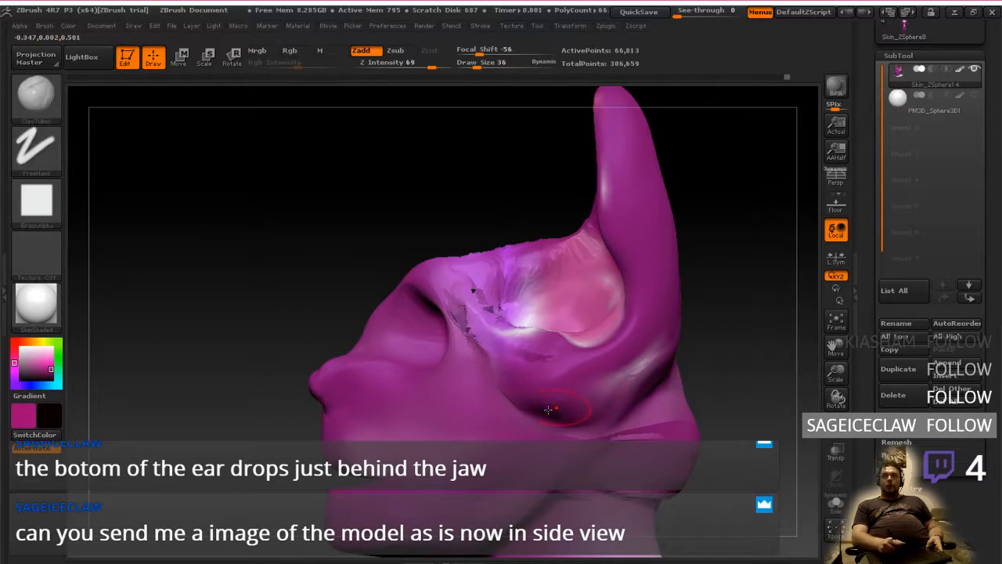
pyautogui.moveTo(501, 376)
pyautogui.mouseDown()
pyautogui.moveTo(523, 407)
pyautogui.moveTo(545, 382)
pyautogui.moveTo(595, 415)
pyautogui.moveTo(629, 397)
pyautogui.mouseUp()
pyautogui.moveTo(627, 411); pyautogui.dragTo(602, 356, button='right')
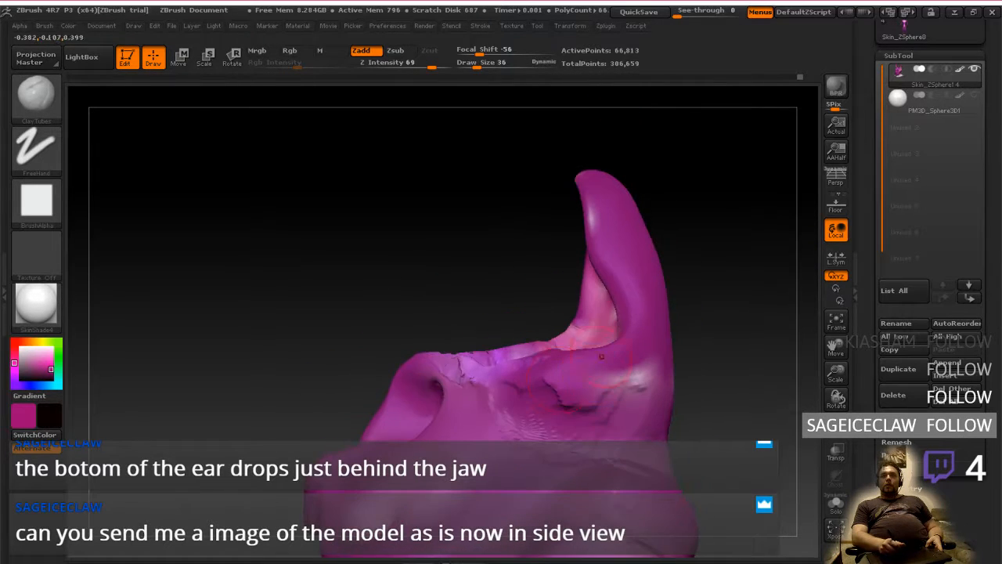
pyautogui.moveTo(523, 368); pyautogui.dragTo(581, 374)
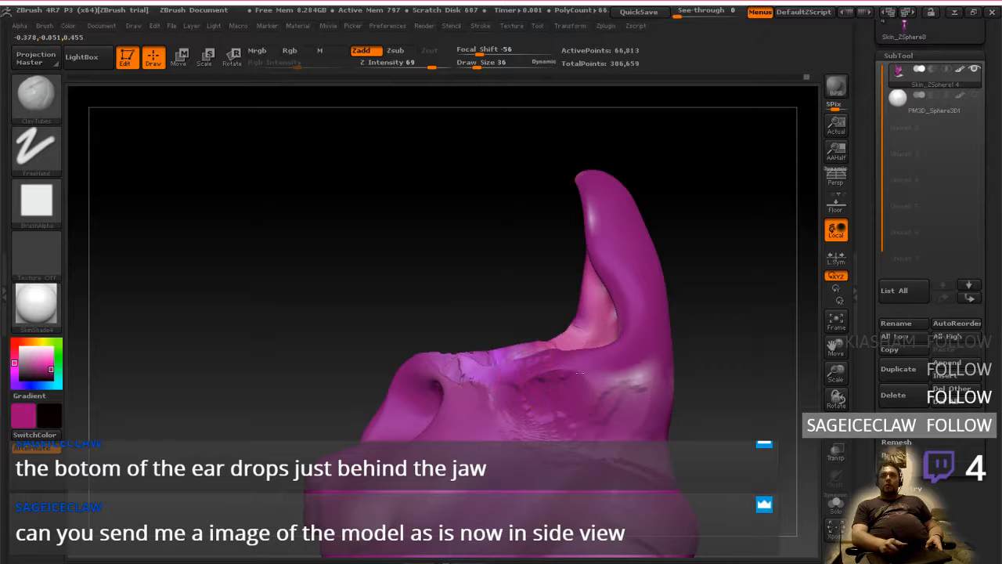
pyautogui.moveTo(619, 375); pyautogui.dragTo(689, 382, button='right')
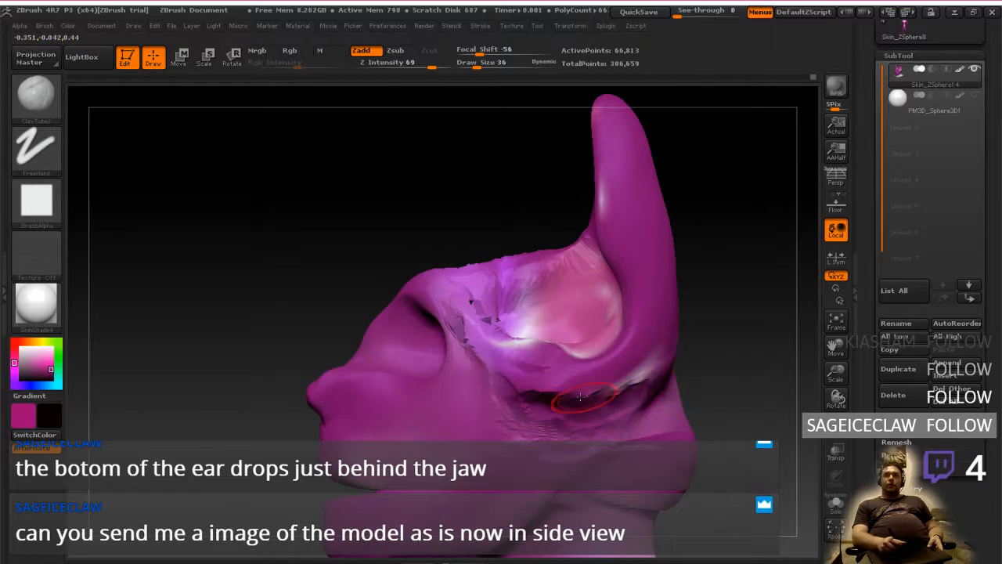
# Smooth the fresh clay along the crease below the ear and toward the back of the skull
pyautogui.press('shift')
pyautogui.keyDown('shift'); pyautogui.moveTo(631, 392); pyautogui.dragTo(636, 382); pyautogui.keyUp('shift')
pyautogui.moveTo(537, 400)
pyautogui.mouseDown()
pyautogui.moveTo(624, 405)
pyautogui.moveTo(643, 383)
pyautogui.mouseUp()
pyautogui.press('shift')
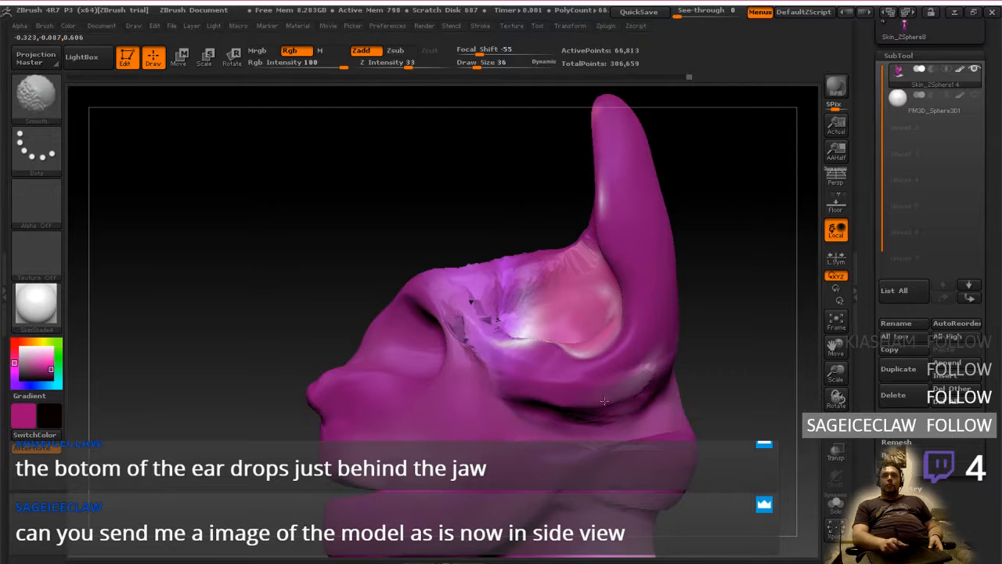
pyautogui.moveTo(605, 401); pyautogui.dragTo(651, 391, button='right')
pyautogui.moveTo(647, 391)
pyautogui.keyDown('shift'); pyautogui.mouseDown()
pyautogui.moveTo(642, 368)
pyautogui.moveTo(658, 364)
pyautogui.mouseUp(); pyautogui.keyUp('shift')
pyautogui.moveTo(661, 368)
pyautogui.mouseDown(button='right')
pyautogui.moveTo(651, 382)
pyautogui.moveTo(658, 360)
pyautogui.moveTo(641, 376)
pyautogui.mouseUp(button='right')
# Switch the sculpting brush to Flatten
pyautogui.click(36, 93)
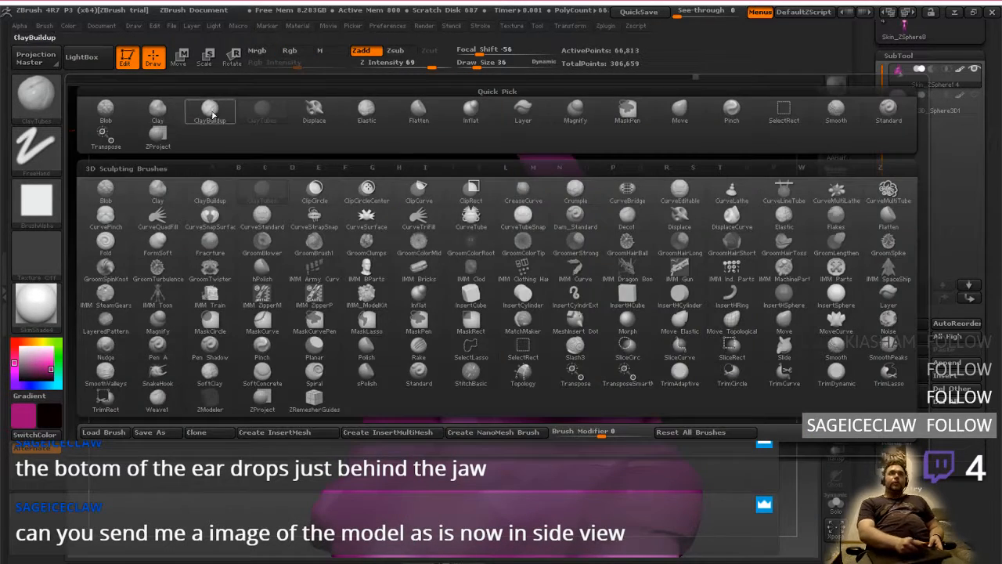
pyautogui.click(436, 119)
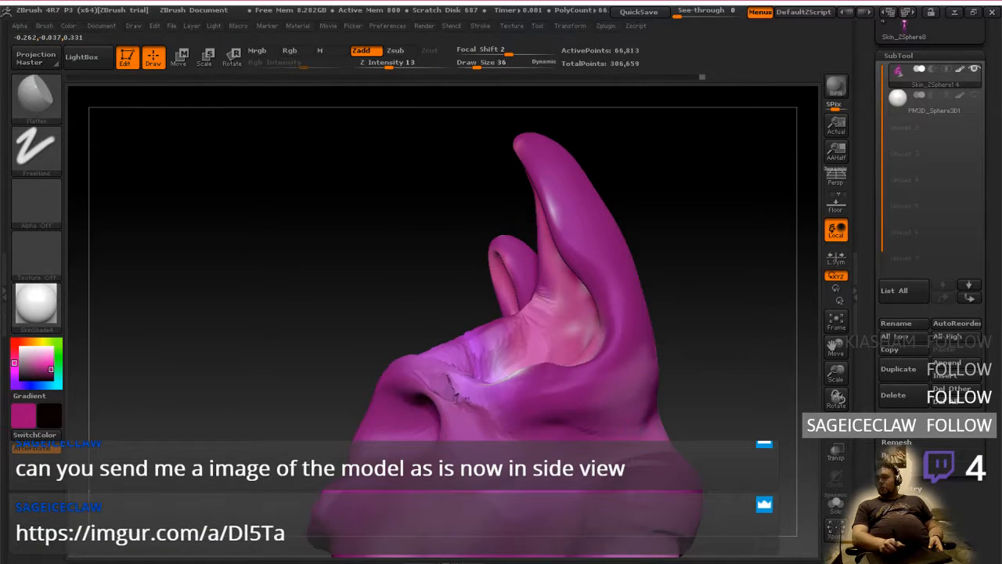
# Switch to the browser, open the Imgur link from the Twitch chat and examine the side-view head sketch
pyautogui.press('ctrl+super+Left')
pyautogui.press('ctrl+super+Left')
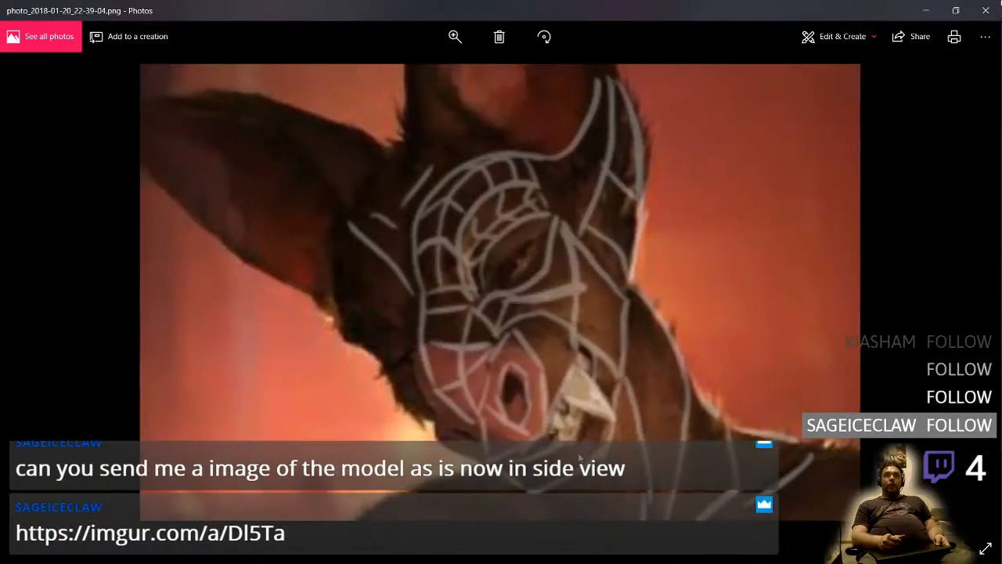
pyautogui.click(308, 6)
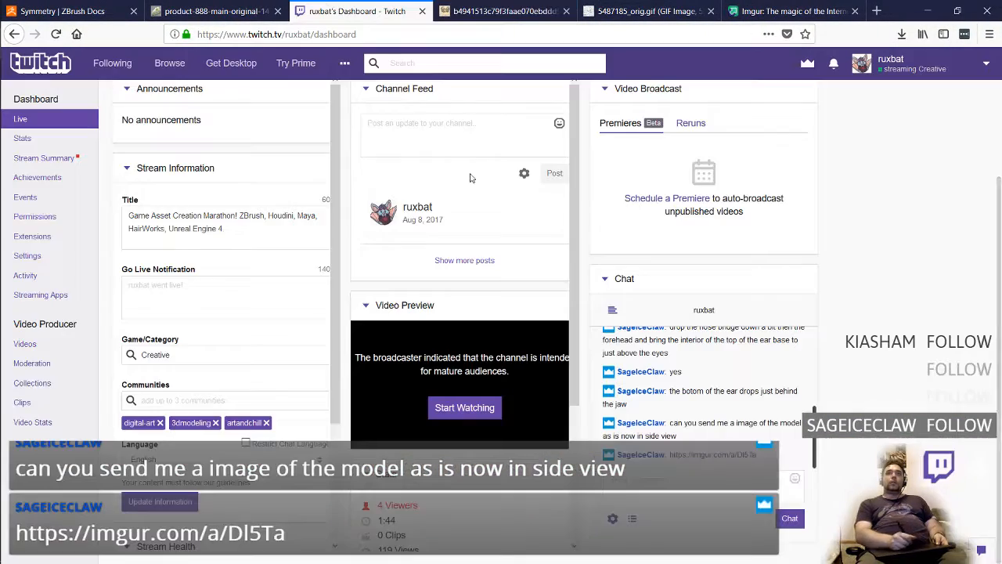
pyautogui.click(683, 460)
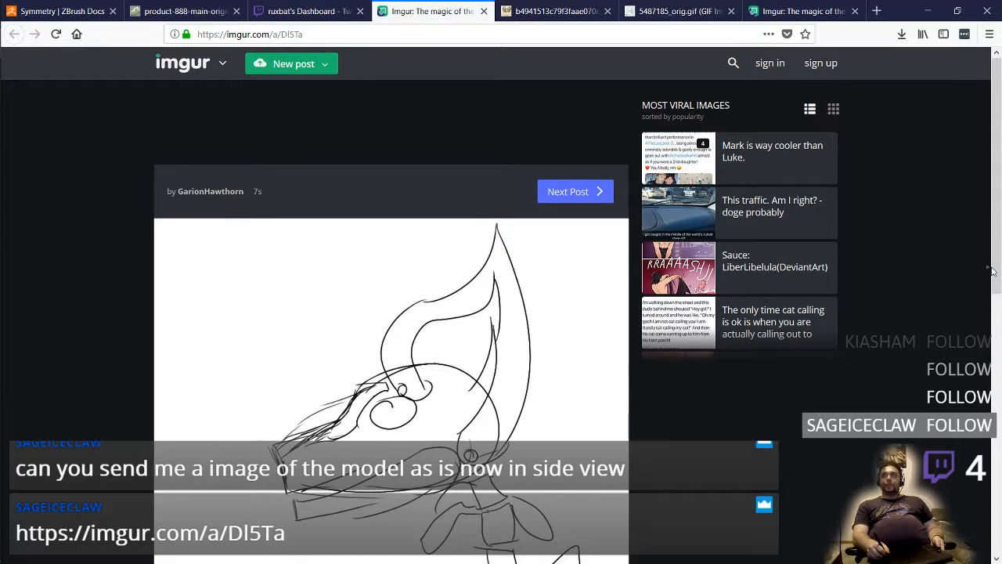
pyautogui.moveTo(990, 269); pyautogui.dragTo(989, 327)
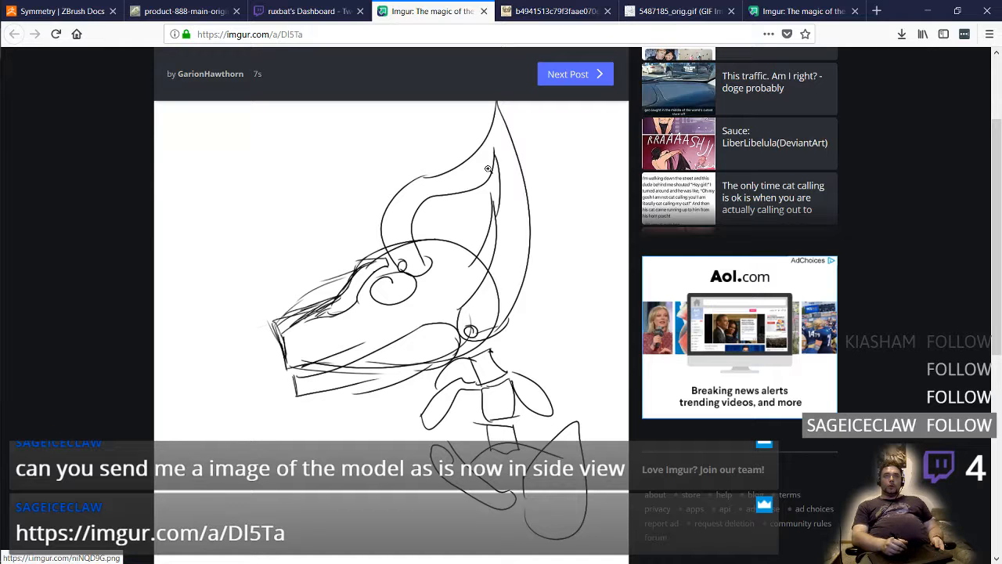
# Return to ZBrush and examine the head's side profile against the ear placement in the sketch
pyautogui.press('ctrl+super+Right')
pyautogui.press('ctrl+super+Right')
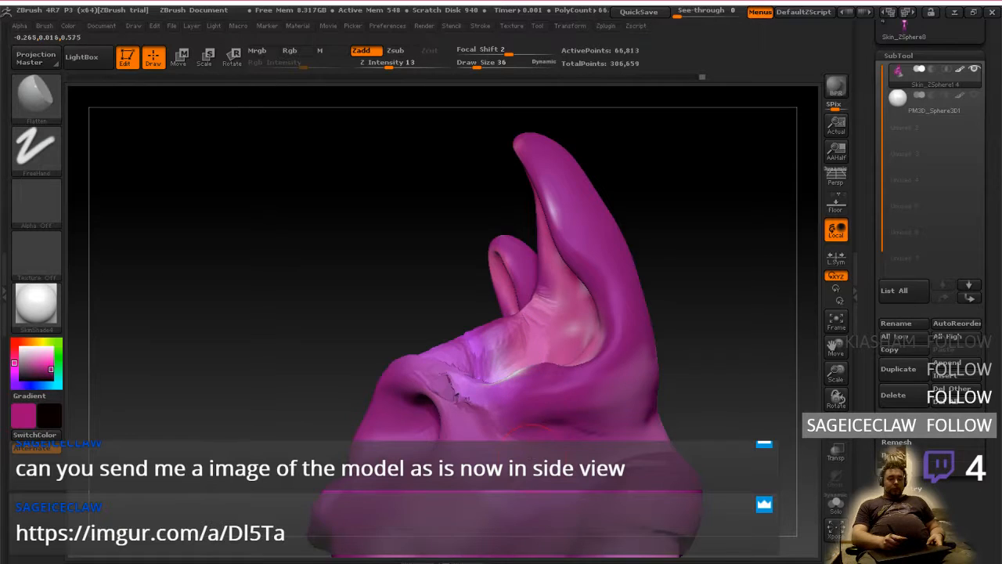
pyautogui.moveTo(530, 457)
pyautogui.keyDown('alt'); pyautogui.mouseDown(button='right')
pyautogui.moveTo(545, 319)
pyautogui.moveTo(555, 378)
pyautogui.mouseUp(button='right'); pyautogui.keyUp('alt')
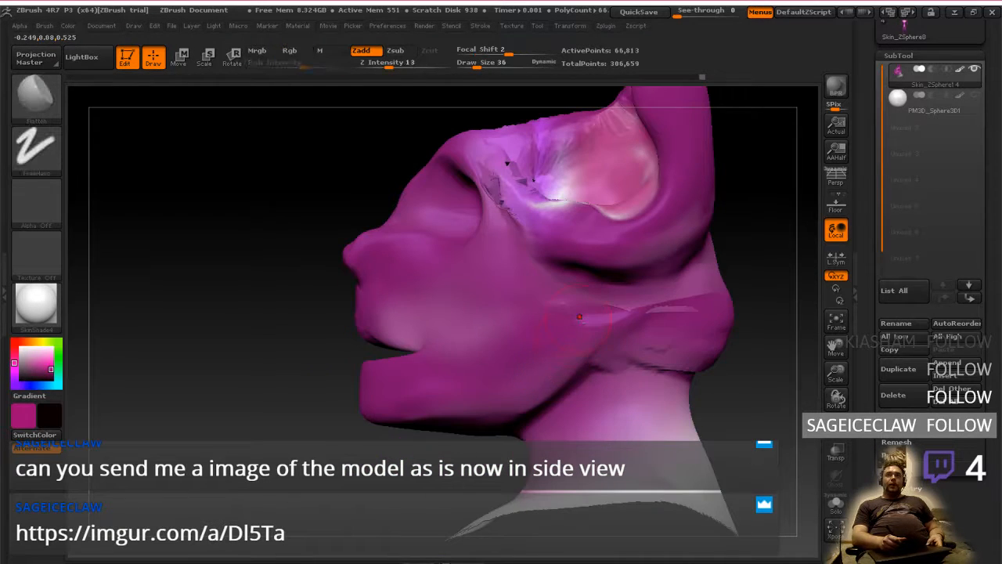
pyautogui.moveTo(577, 288)
pyautogui.keyDown('alt'); pyautogui.mouseDown(button='right')
pyautogui.moveTo(577, 363)
pyautogui.moveTo(573, 345)
pyautogui.moveTo(514, 358)
pyautogui.mouseUp(button='right'); pyautogui.keyUp('alt')
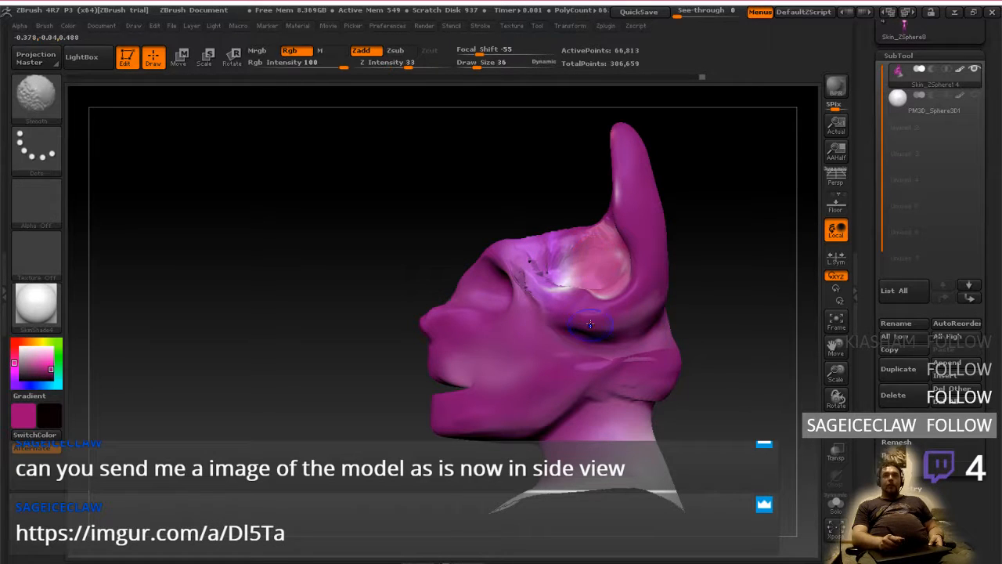
pyautogui.moveTo(582, 261)
pyautogui.keyDown('alt'); pyautogui.mouseDown(button='right')
pyautogui.moveTo(576, 354)
pyautogui.moveTo(724, 344)
pyautogui.moveTo(584, 343)
pyautogui.mouseUp(button='right'); pyautogui.keyUp('alt')
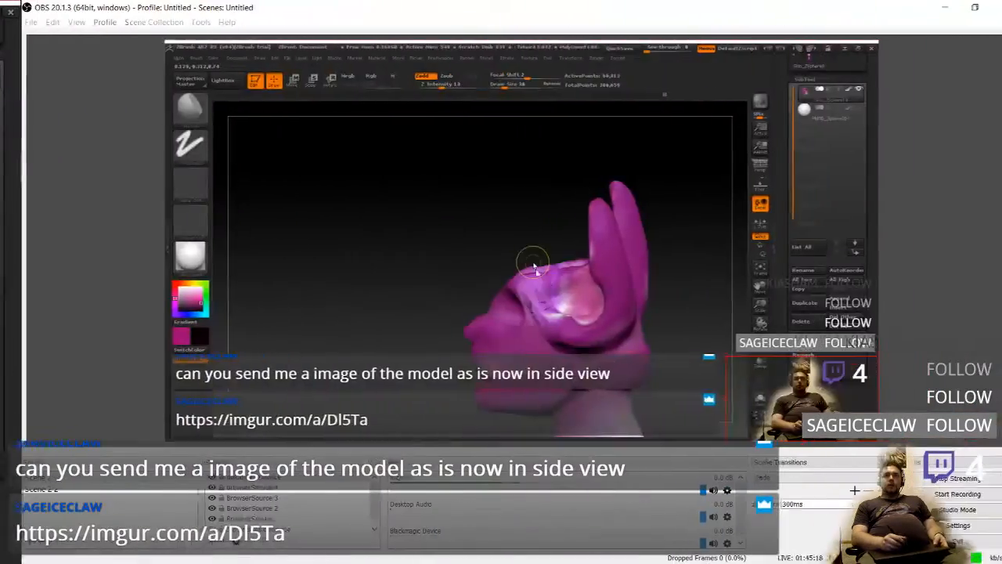
pyautogui.press('ctrl+super+Left')
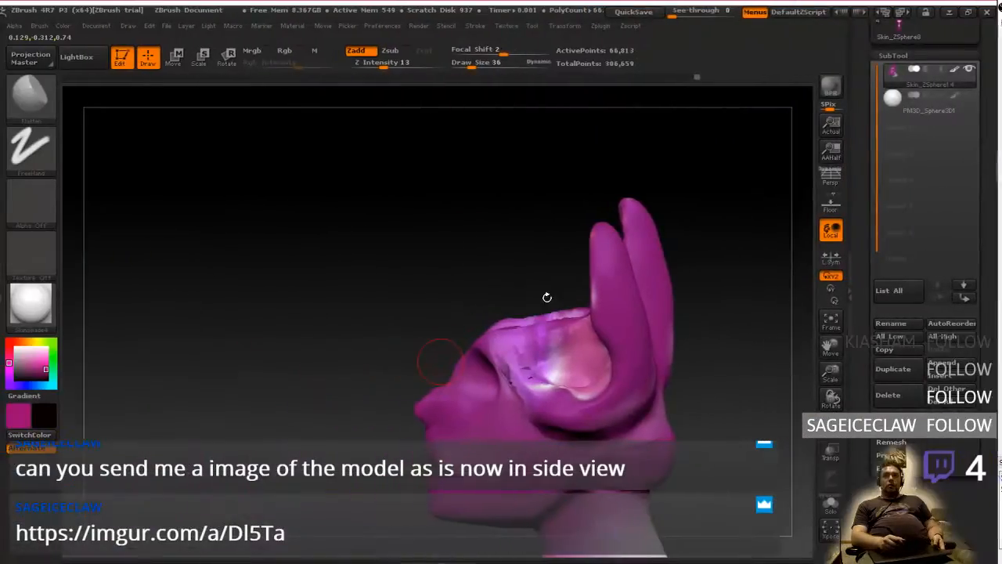
pyautogui.press('ctrl+super+Right')
pyautogui.press('ctrl+super+Left')
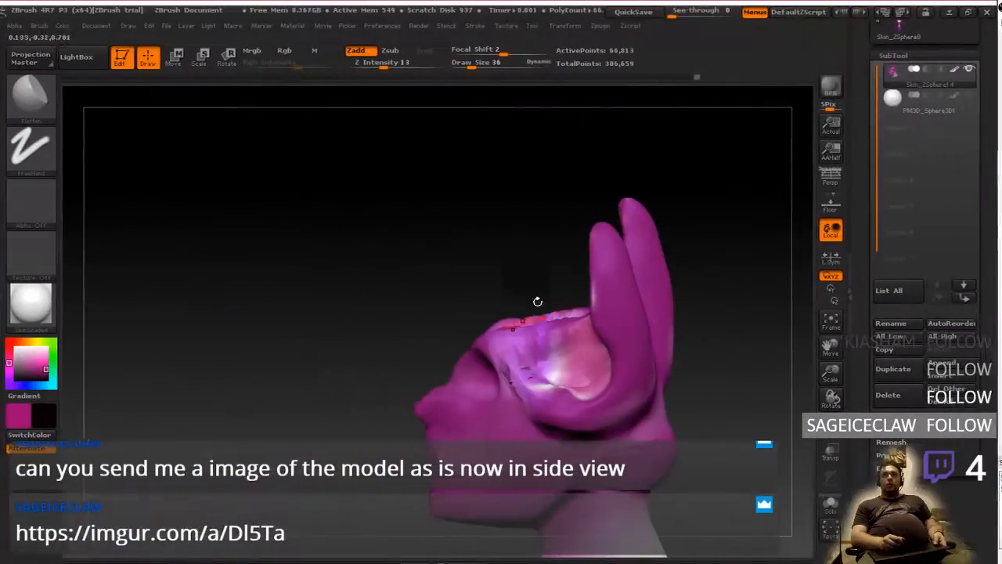
# Smooth the rough surface on top of the skull between the brow and the ear
pyautogui.rightClick(599, 445)
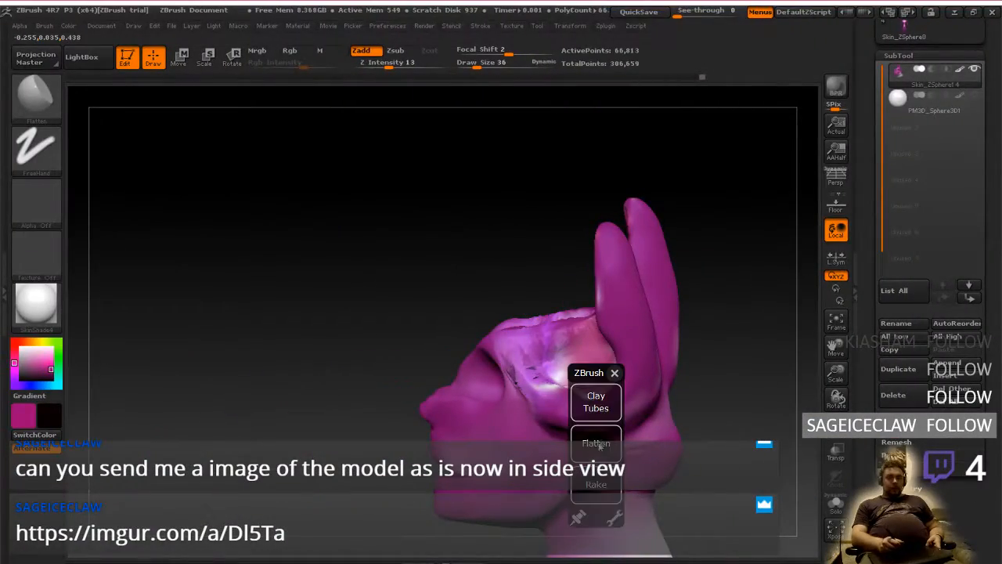
pyautogui.click(615, 374)
pyautogui.moveTo(597, 418)
pyautogui.keyDown('alt'); pyautogui.mouseDown(button='right')
pyautogui.moveTo(619, 375)
pyautogui.moveTo(584, 429)
pyautogui.moveTo(601, 404)
pyautogui.moveTo(642, 394)
pyautogui.mouseUp(button='right'); pyautogui.keyUp('alt')
pyautogui.press('shift')
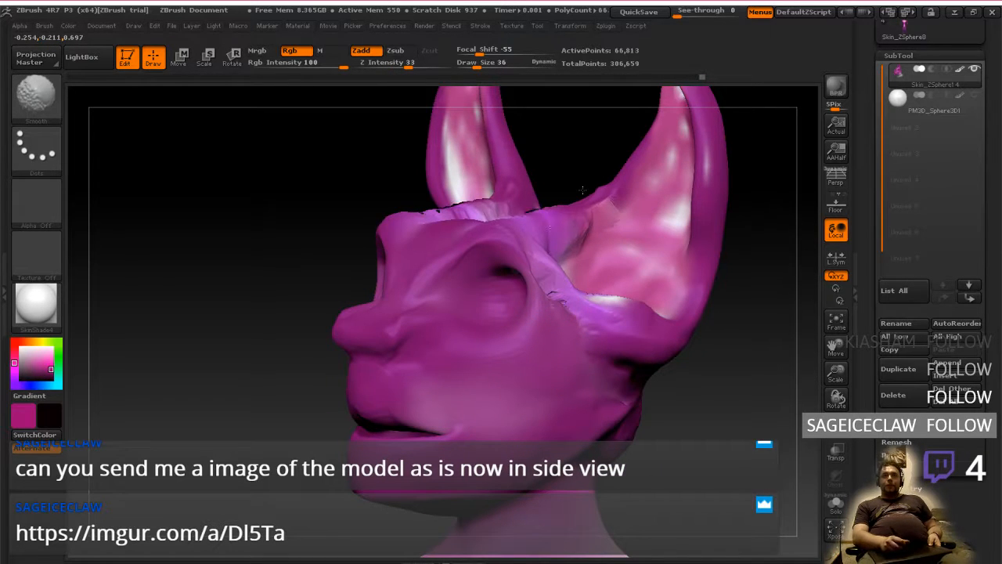
pyautogui.moveTo(591, 353); pyautogui.dragTo(581, 378, button='right')
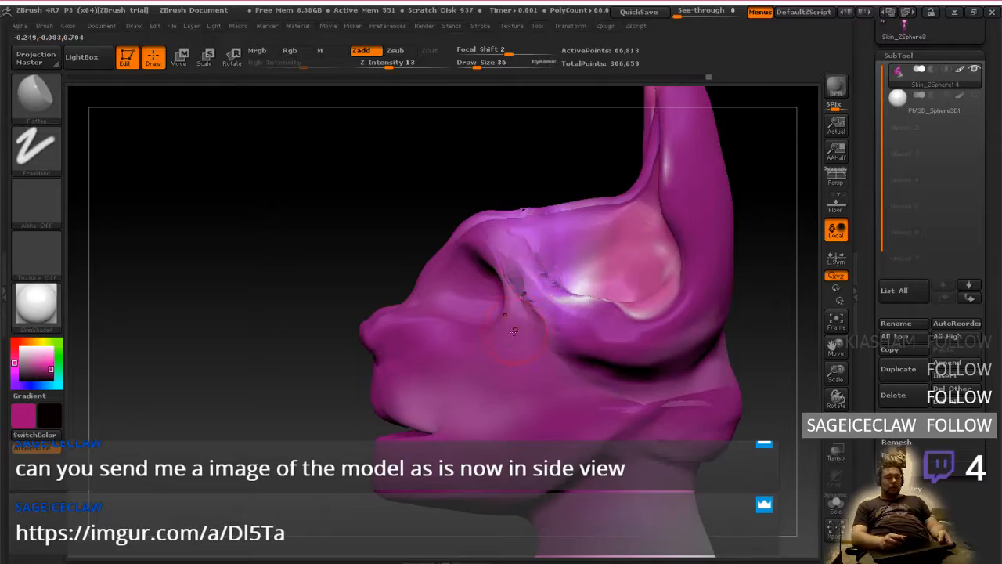
# Check the side-view head sketch in the browser again, and return to the sculpt in ZBrush
pyautogui.hotkey('alt', 'Tab')
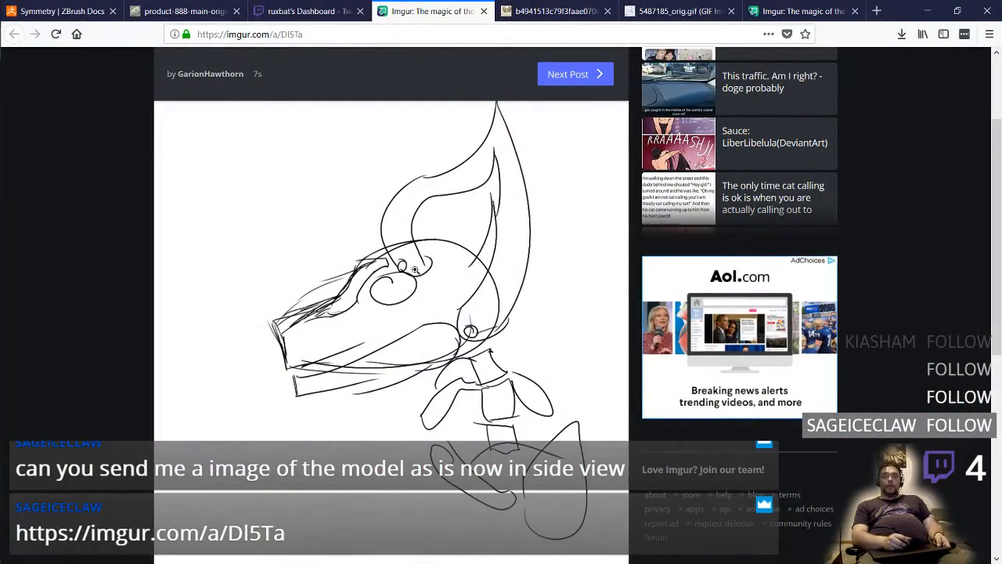
pyautogui.press('ctrl+super+Right')
pyautogui.press('ctrl+super+Right')
pyautogui.press('ctrl+super+Right')
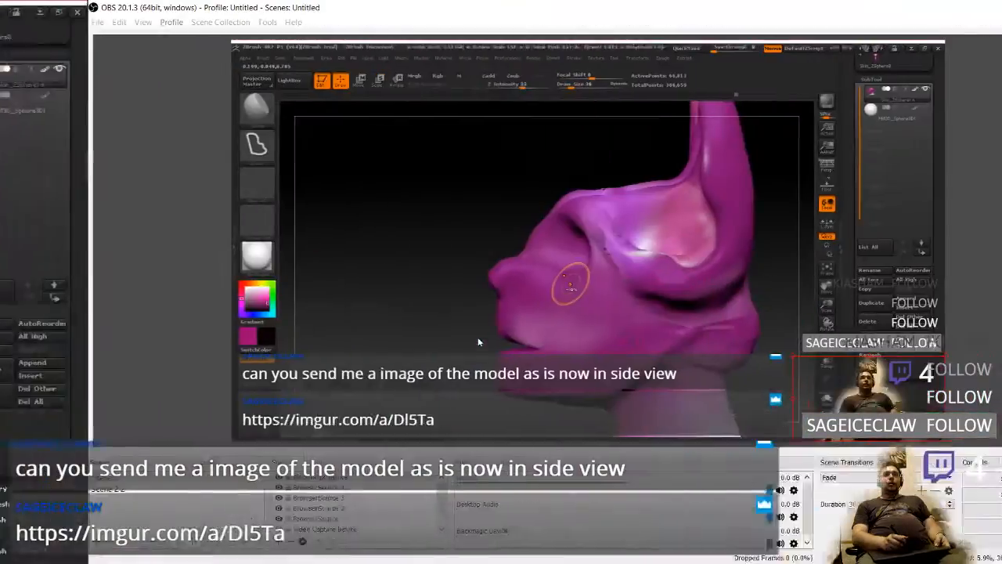
pyautogui.press('ctrl+super+Left')
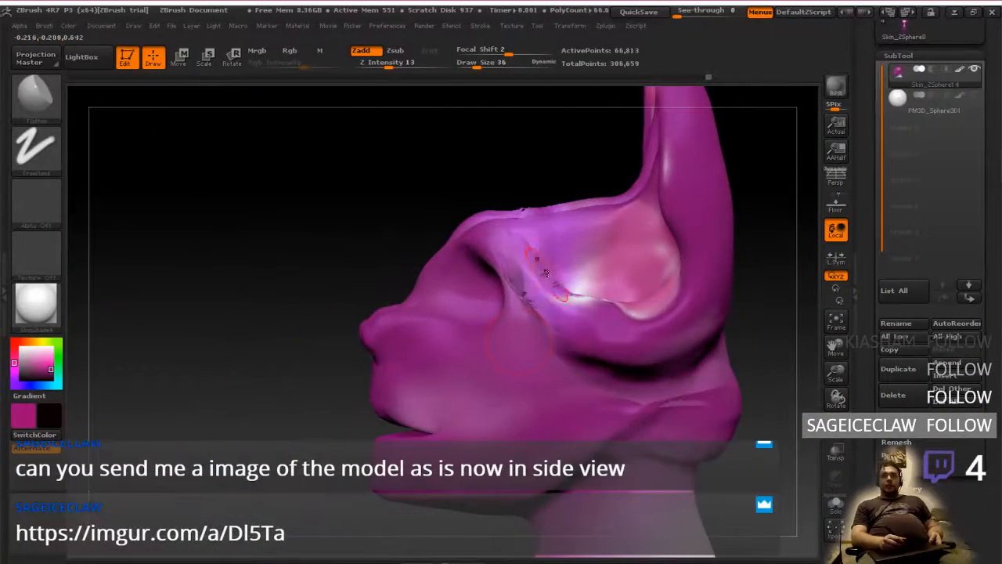
# Undo the recent sculpting back to the masked-face state with the raised forehead, and inspect it from the side
pyautogui.moveTo(587, 359); pyautogui.dragTo(588, 399, button='right')
pyautogui.hotkey('ctrl', 'z')
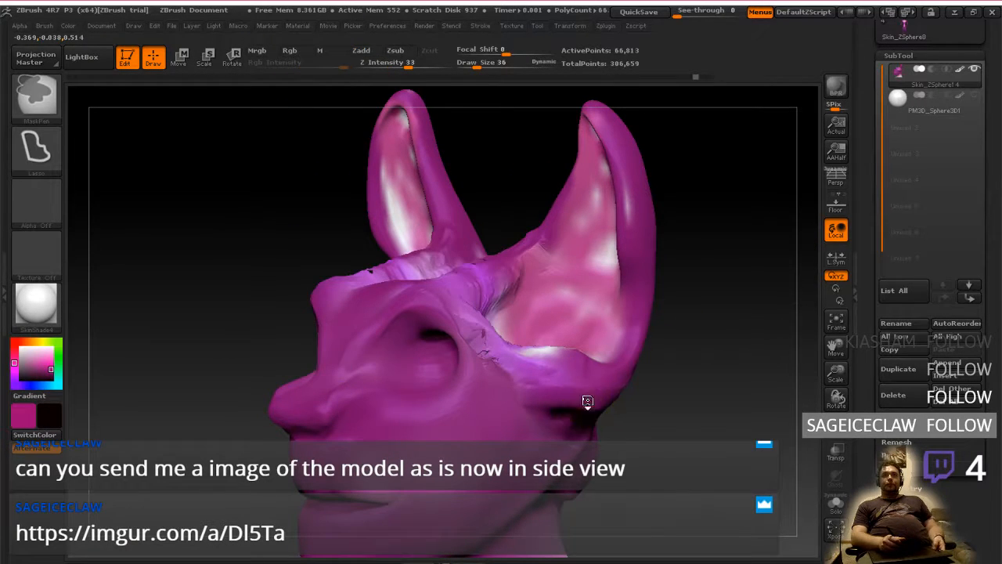
pyautogui.hotkey('ctrl', 'z')
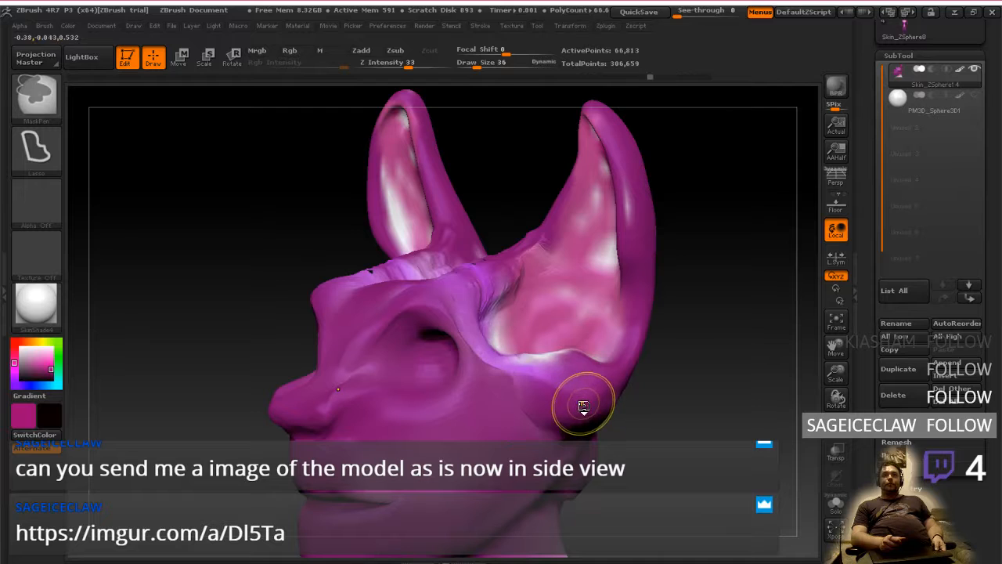
pyautogui.hotkey('ctrl', 'z')
pyautogui.hotkey('ctrl', 'z')
pyautogui.hotkey('ctrl', 'z')
pyautogui.hotkey('ctrl', 'z')
pyautogui.hotkey('ctrl', 'z')
pyautogui.hotkey('ctrl', 'z')
pyautogui.hotkey('ctrl', 'z')
pyautogui.hotkey('ctrl', 'z')
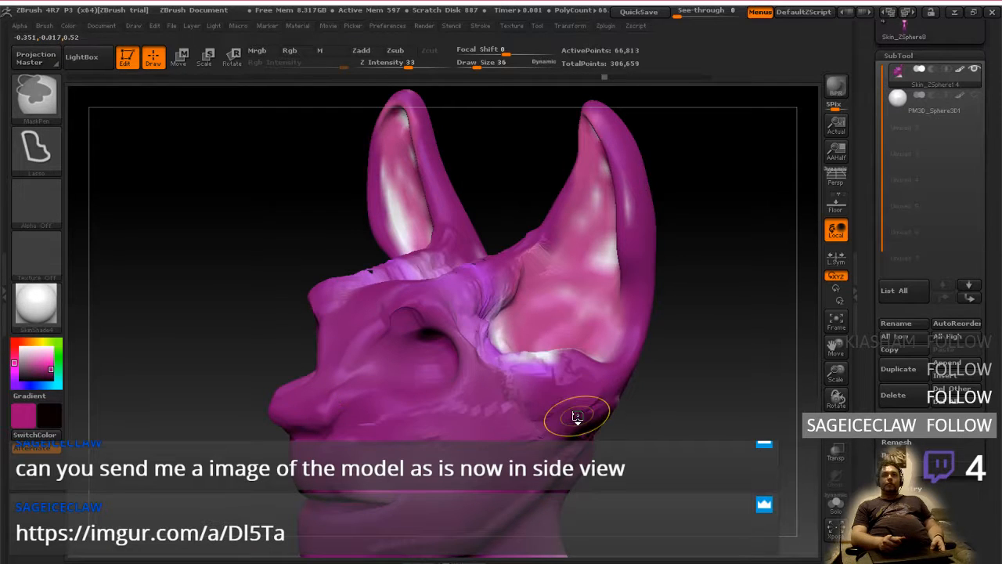
pyautogui.hotkey('ctrl', 'z')
pyautogui.hotkey('ctrl', 'z')
pyautogui.hotkey('ctrl', 'z')
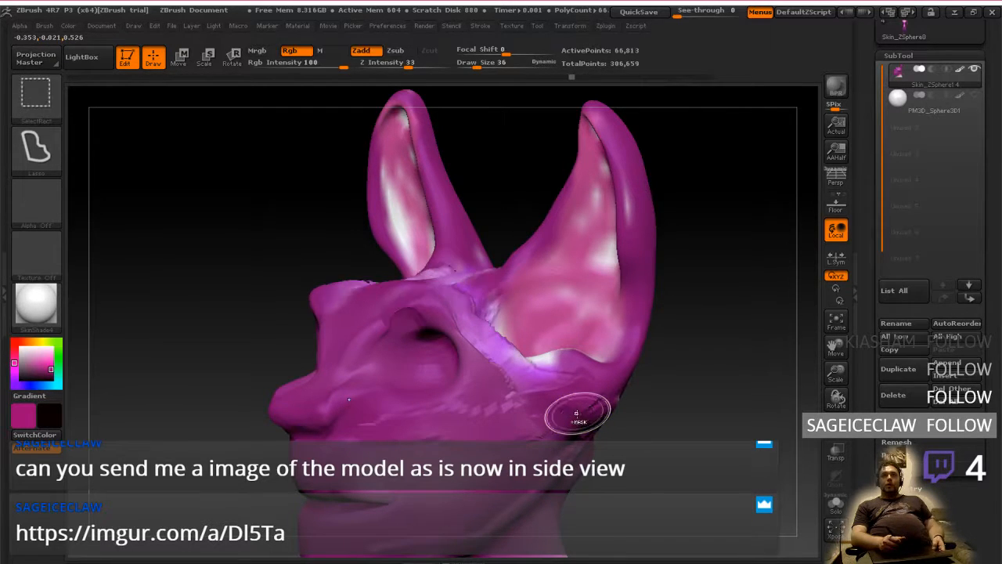
pyautogui.hotkey('ctrl', 'z')
pyautogui.hotkey('ctrl', 'z')
pyautogui.hotkey('ctrl', 'z')
pyautogui.hotkey('ctrl', 'z')
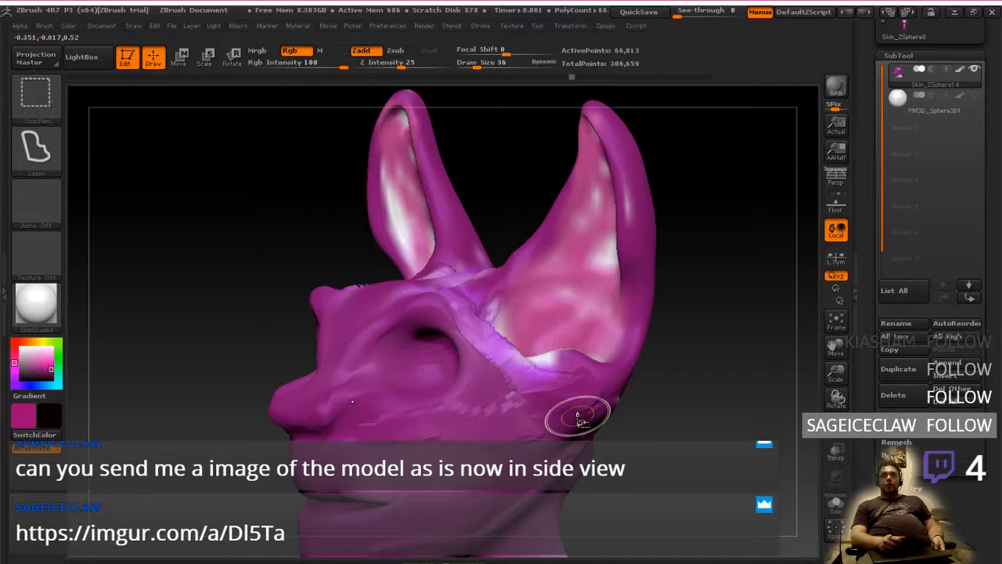
pyautogui.hotkey('ctrl', 'z')
pyautogui.hotkey('ctrl', 'z')
pyautogui.hotkey('ctrl', 'z')
pyautogui.hotkey('ctrl', 'z')
pyautogui.hotkey('ctrl', 'z')
pyautogui.hotkey('ctrl', 'z')
pyautogui.hotkey('ctrl', 'z')
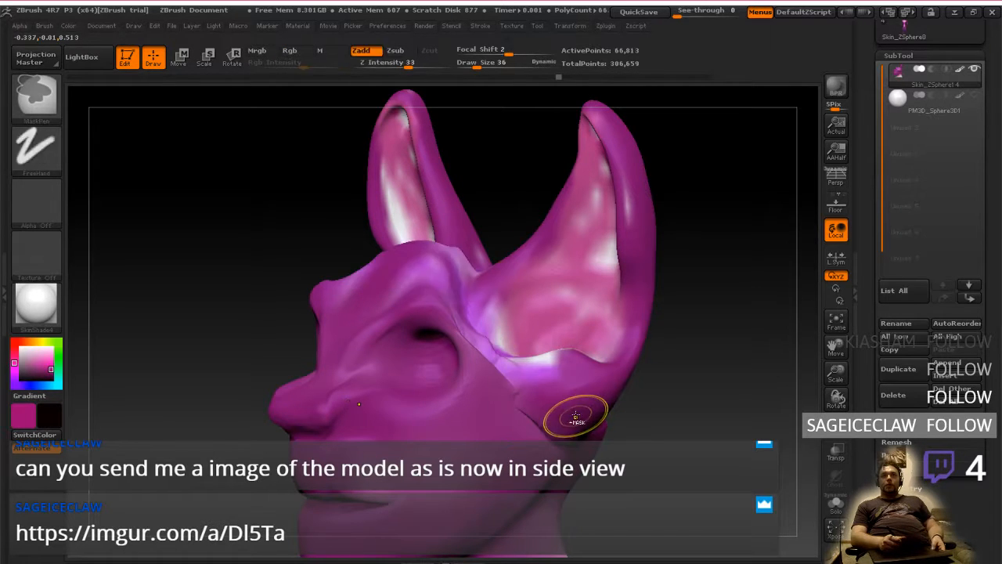
pyautogui.hotkey('ctrl', 'z')
pyautogui.hotkey('ctrl', 'z')
pyautogui.hotkey('ctrl', 'z')
pyautogui.hotkey('ctrl', 'z')
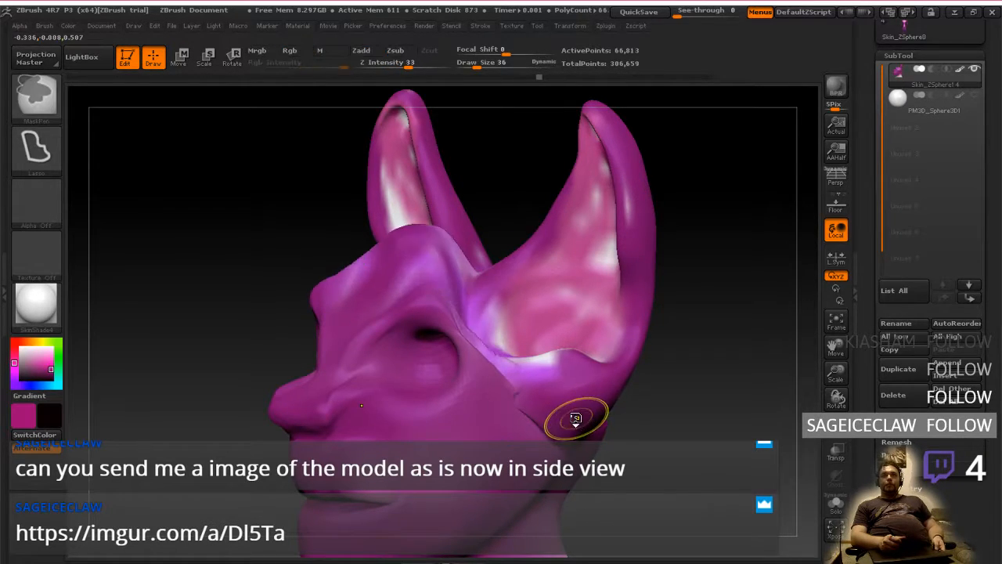
pyautogui.hotkey('ctrl', 'z')
pyautogui.hotkey('ctrl', 'z')
pyautogui.hotkey('ctrl', 'z')
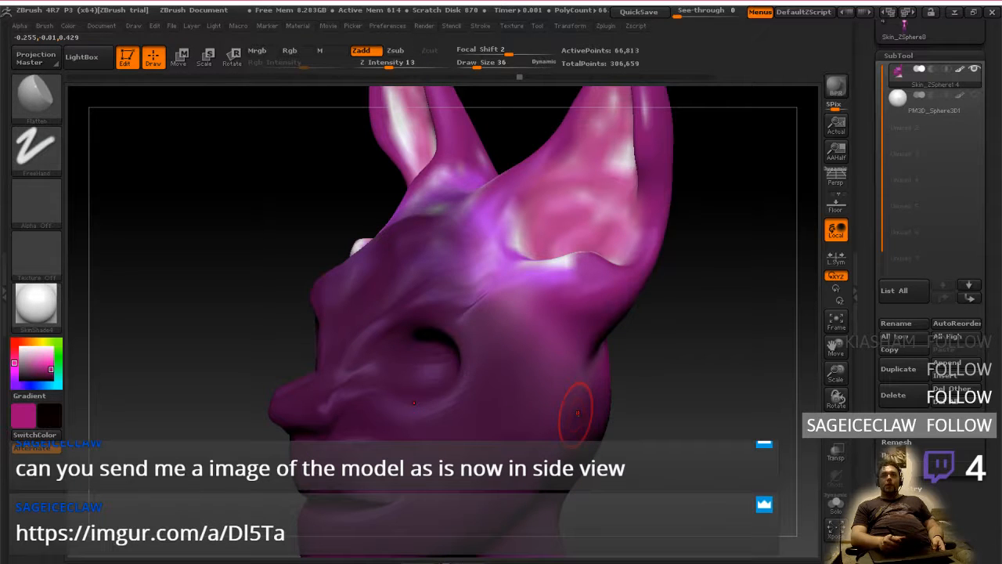
pyautogui.hotkey('ctrl', 'z')
pyautogui.hotkey('ctrl', 'z')
pyautogui.hotkey('ctrl', 'z')
pyautogui.hotkey('ctrl', 'shift', 'z')
pyautogui.hotkey('ctrl', 'shift', 'z')
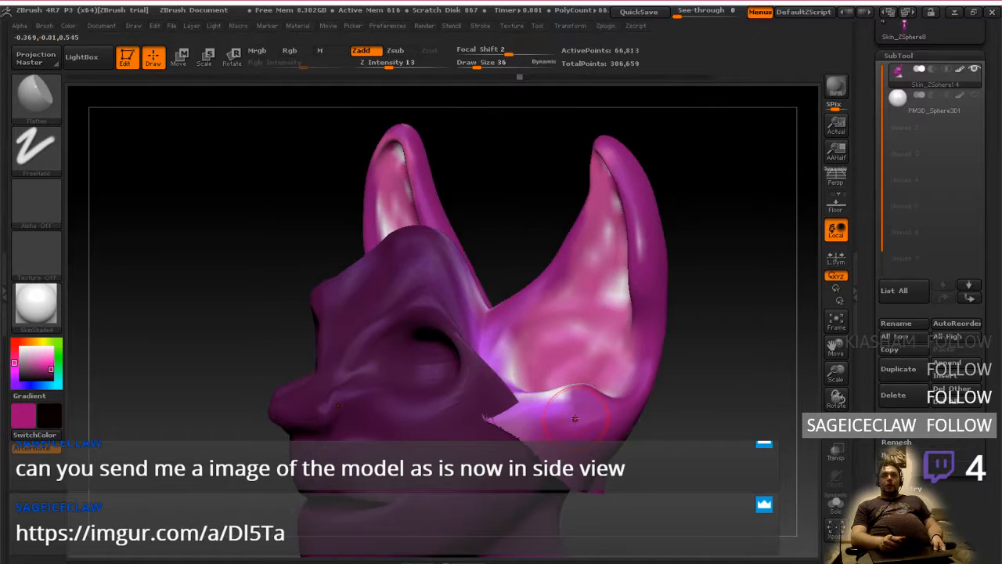
pyautogui.hotkey('ctrl', 'shift', 'z')
pyautogui.hotkey('ctrl', 'z')
pyautogui.moveTo(611, 435)
pyautogui.keyDown('shift'); pyautogui.mouseDown()
pyautogui.moveTo(649, 430)
pyautogui.moveTo(603, 384)
pyautogui.moveTo(529, 356)
pyautogui.mouseUp(); pyautogui.keyUp('shift')
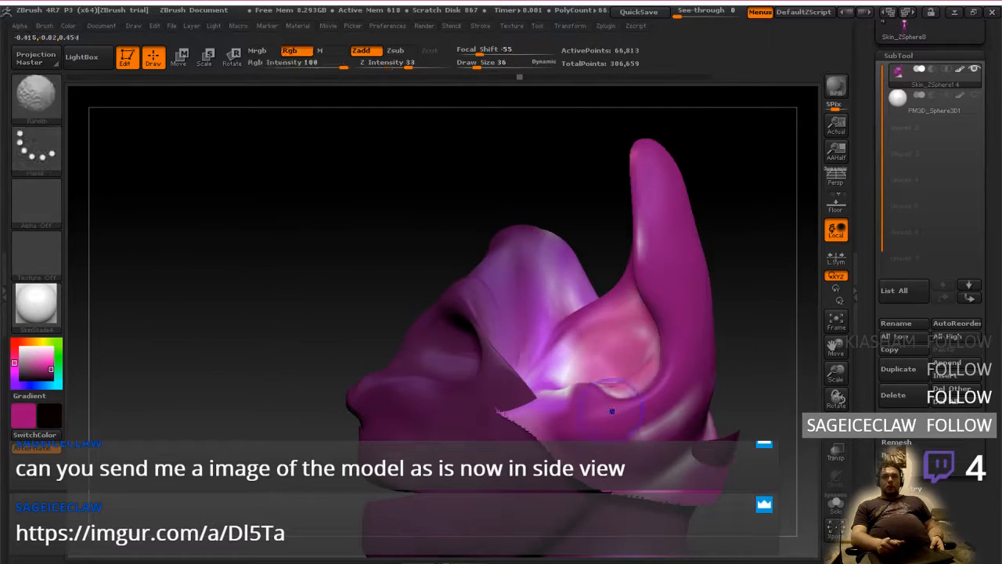
# Try to rotate the unmasked ears and back of the skull with the Transpose line, and shift them forward toward the brow
pyautogui.press('r')
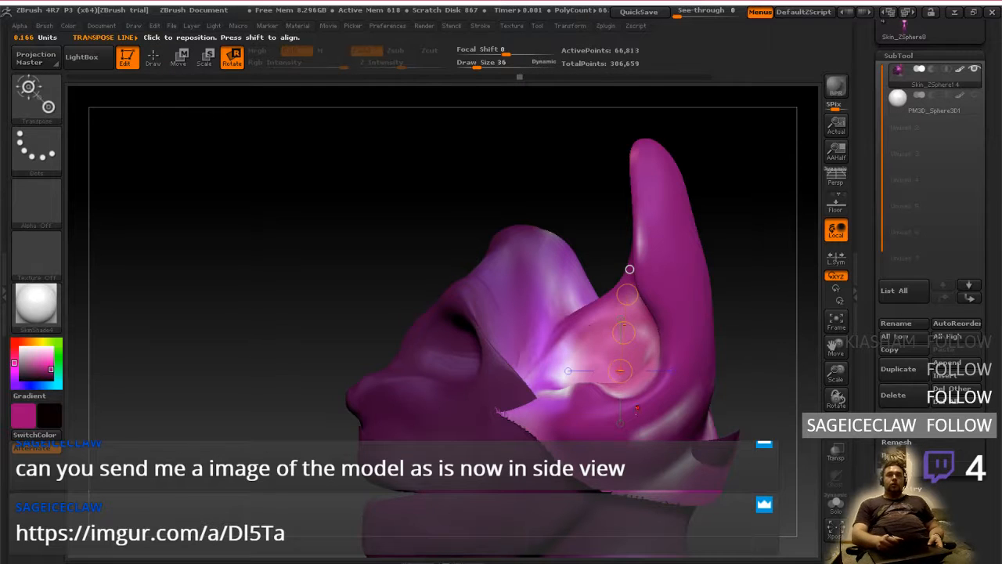
pyautogui.moveTo(640, 440)
pyautogui.keyDown('alt'); pyautogui.mouseDown()
pyautogui.moveTo(648, 342)
pyautogui.moveTo(679, 365)
pyautogui.moveTo(681, 386)
pyautogui.moveTo(781, 334)
pyautogui.moveTo(758, 307)
pyautogui.moveTo(777, 330)
pyautogui.mouseUp(); pyautogui.keyUp('alt')
pyautogui.click(761, 346)
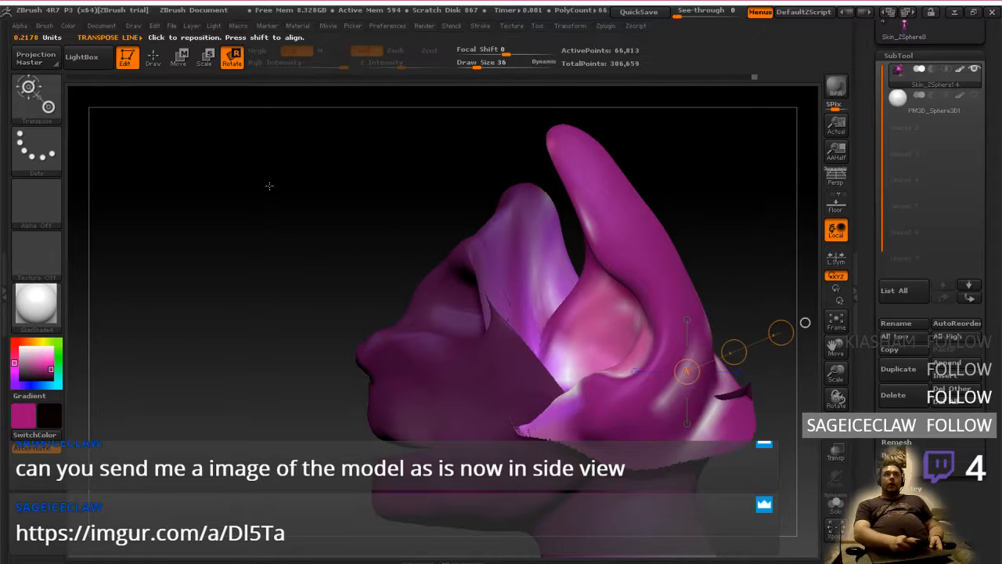
pyautogui.click(181, 58)
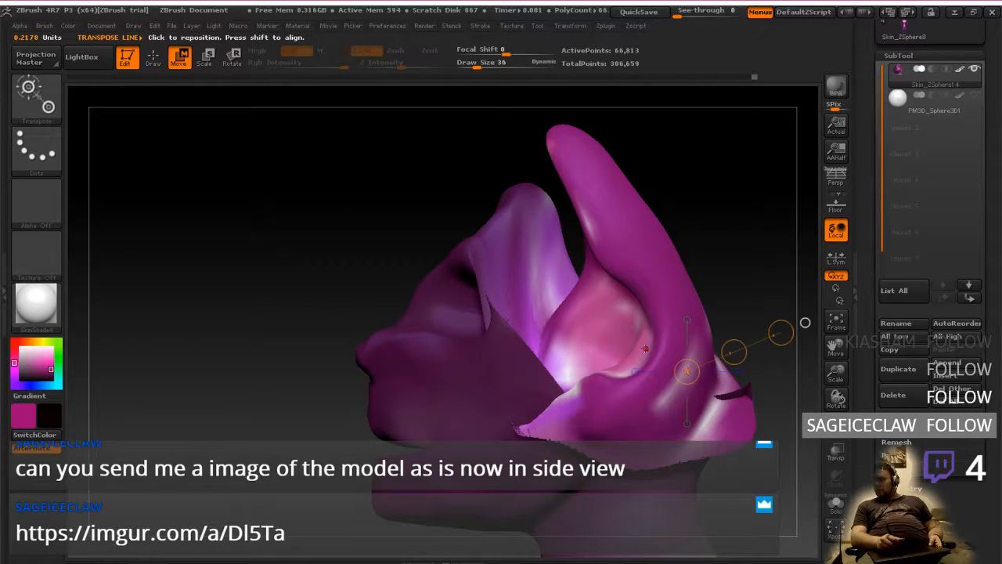
pyautogui.moveTo(733, 352); pyautogui.dragTo(706, 340)
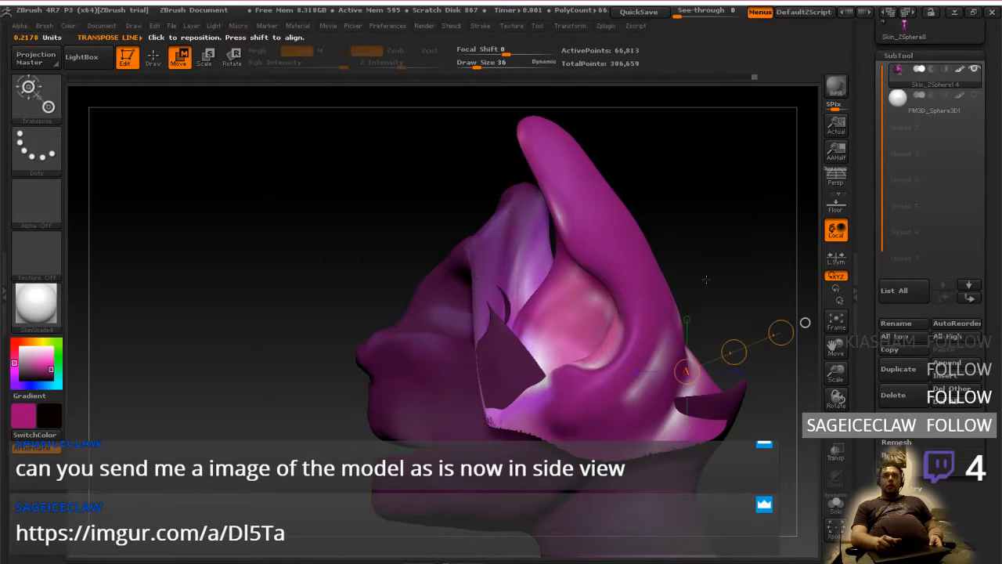
pyautogui.moveTo(705, 280)
pyautogui.mouseDown()
pyautogui.moveTo(740, 294)
pyautogui.moveTo(716, 293)
pyautogui.mouseUp()
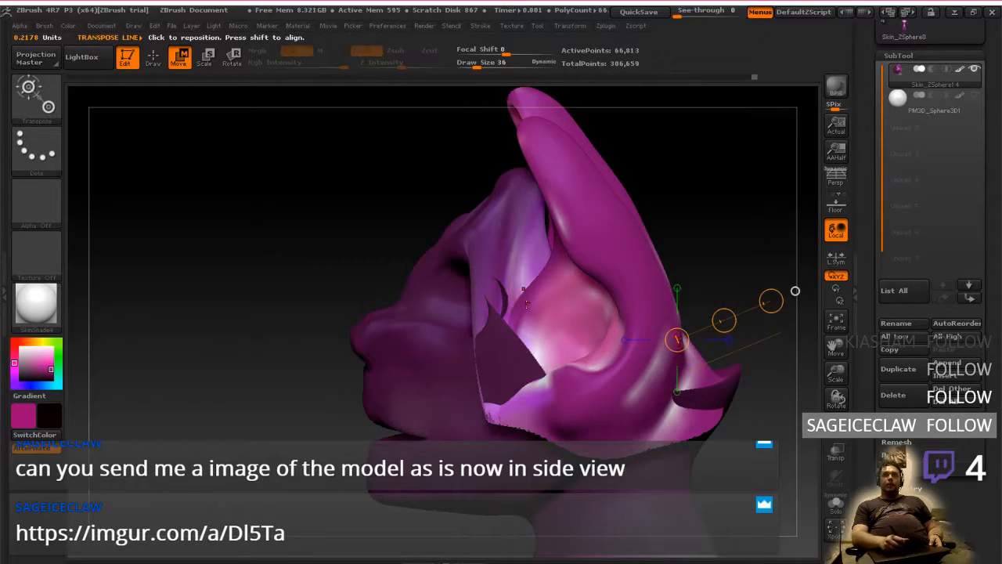
pyautogui.moveTo(455, 239); pyautogui.dragTo(663, 252)
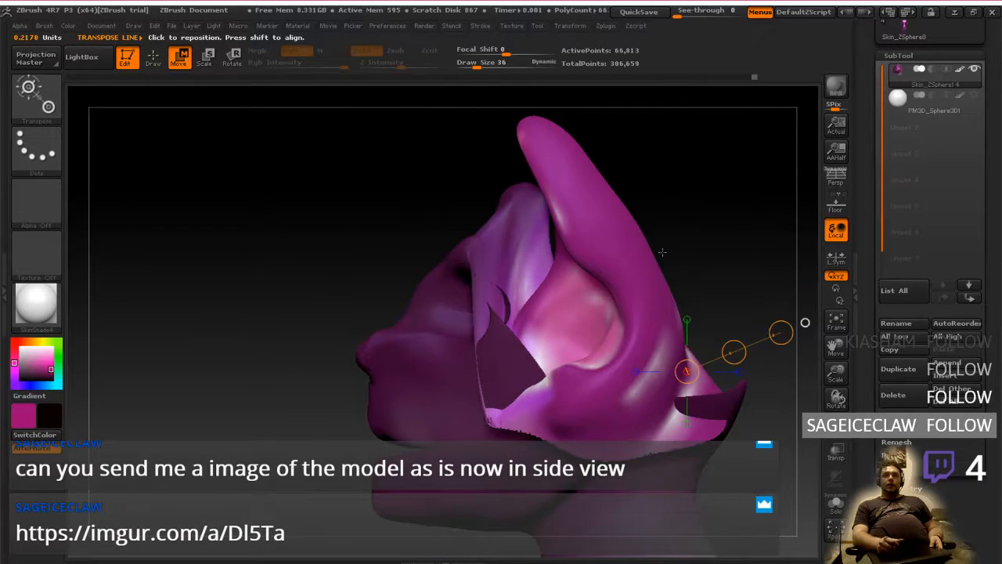
pyautogui.moveTo(642, 286)
pyautogui.mouseDown()
pyautogui.moveTo(653, 334)
pyautogui.moveTo(746, 277)
pyautogui.moveTo(628, 279)
pyautogui.moveTo(618, 298)
pyautogui.moveTo(640, 282)
pyautogui.mouseUp()
pyautogui.moveTo(757, 269); pyautogui.dragTo(805, 322)
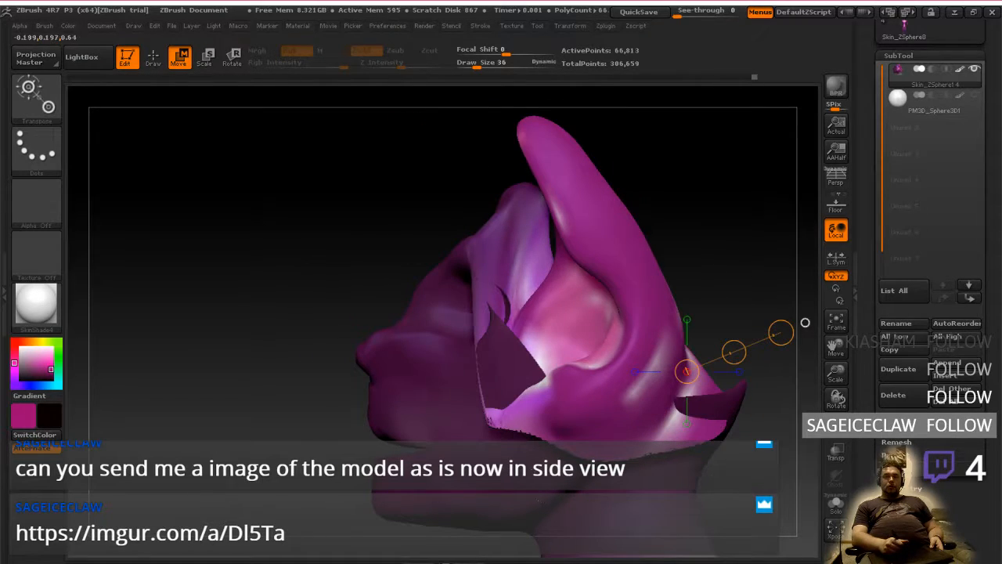
# Check the side-view head sketch in the browser for the ear position, and return to the sculpt in ZBrush
pyautogui.hotkey('alt', 'Tab')
pyautogui.hotkey('alt', 'Tab')
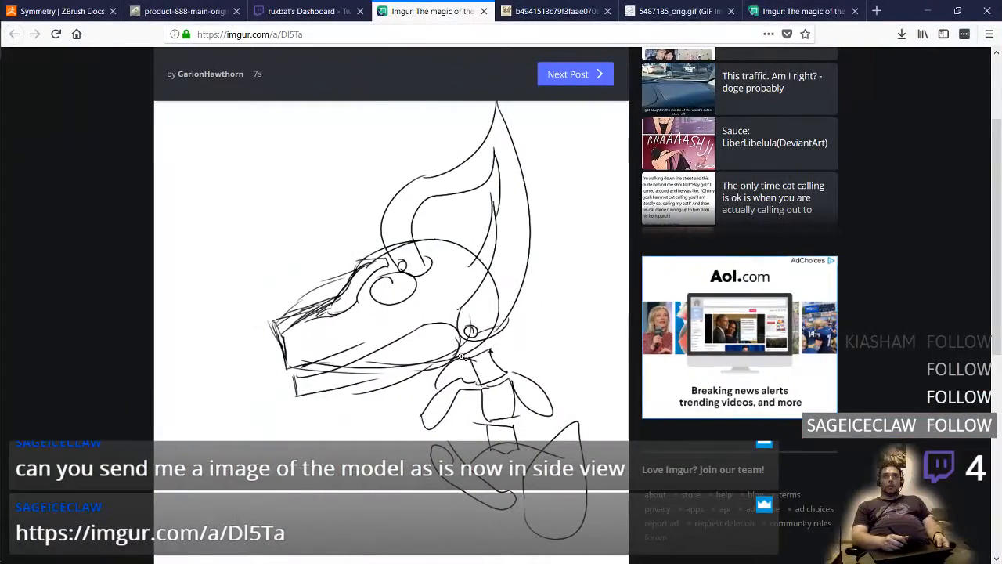
pyautogui.hotkey('alt', 'Tab')
pyautogui.hotkey('alt', 'Tab')
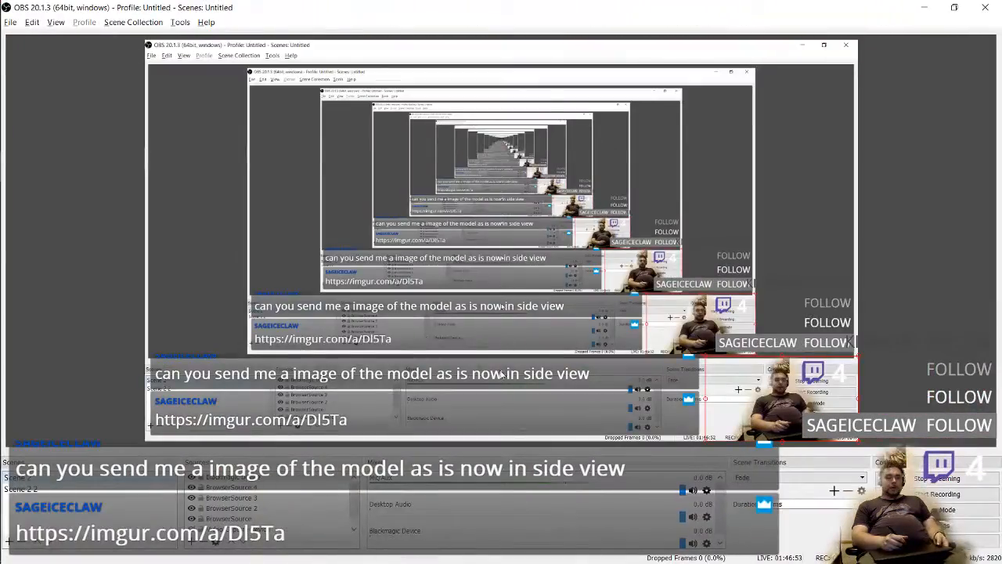
pyautogui.hotkey('alt', 'Tab')
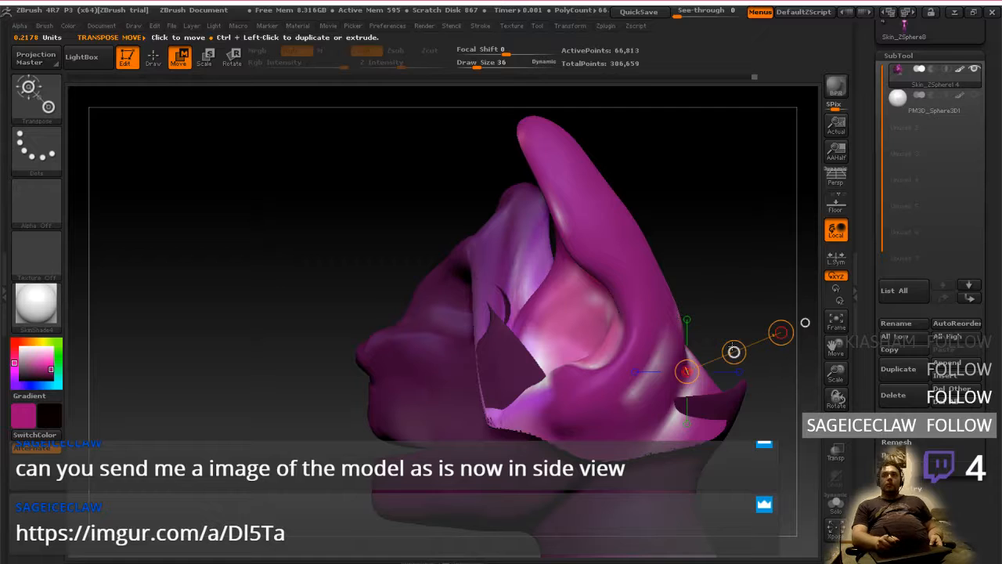
# Try to move the unmasked ear section back and slightly up along the Transpose line
pyautogui.moveTo(733, 350); pyautogui.dragTo(764, 335)
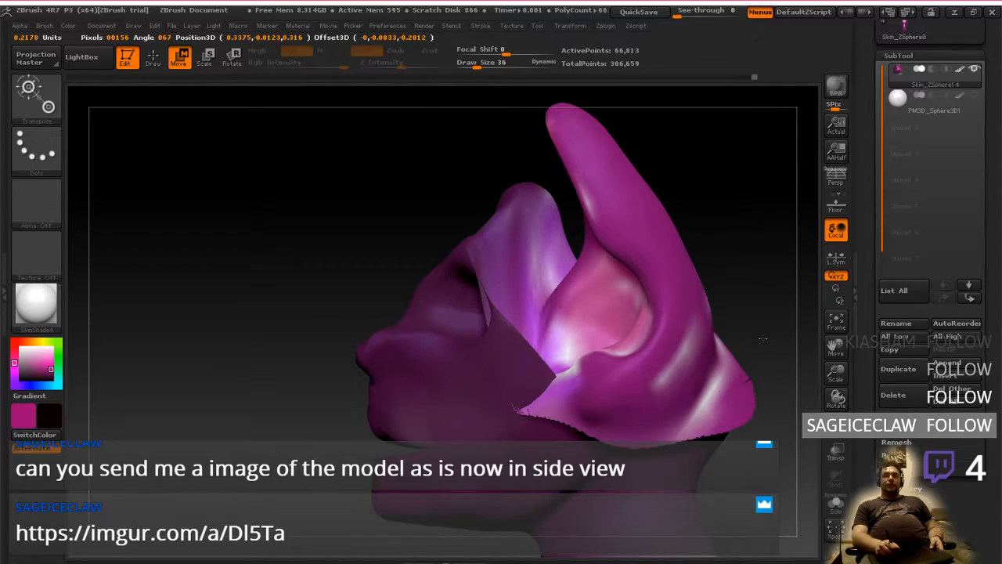
pyautogui.moveTo(763, 338); pyautogui.dragTo(748, 210)
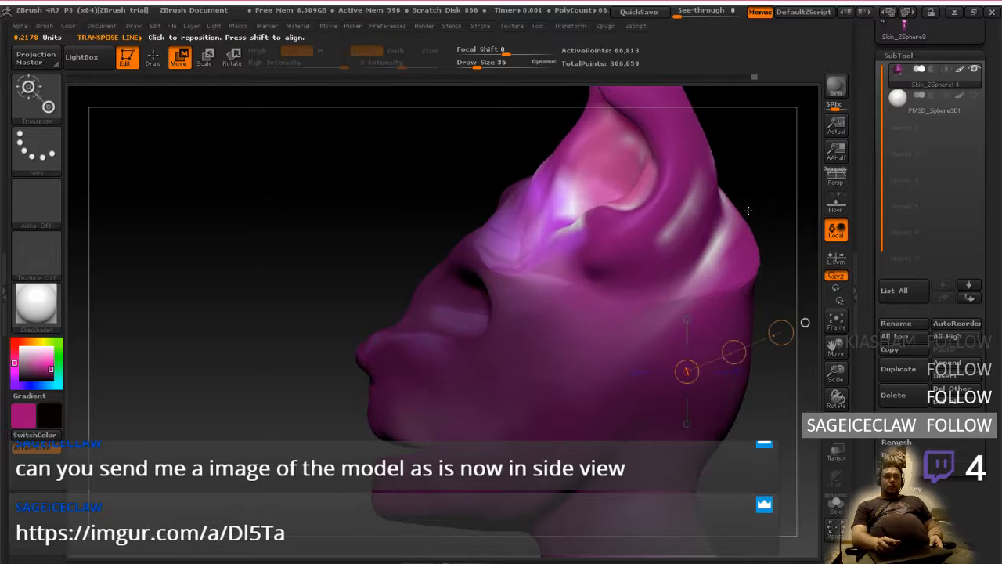
pyautogui.keyDown('shift'); pyautogui.moveTo(761, 311); pyautogui.dragTo(685, 345); pyautogui.keyUp('shift')
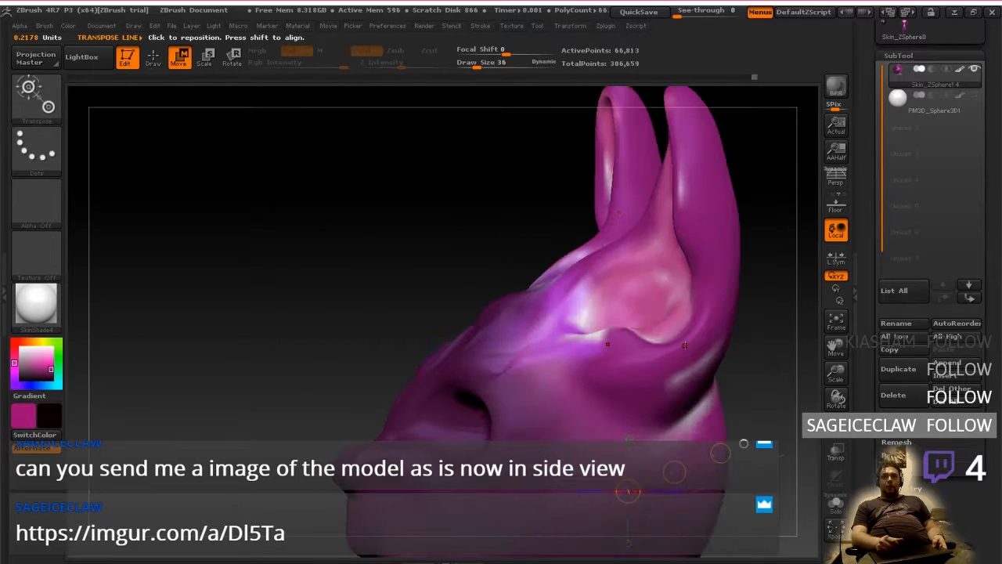
# Undo the ear repositioning and the face masking, and turn the head to face the front
pyautogui.hotkey('ctrl', 'z')
pyautogui.hotkey('ctrl', 'z')
pyautogui.hotkey('ctrl', 'z')
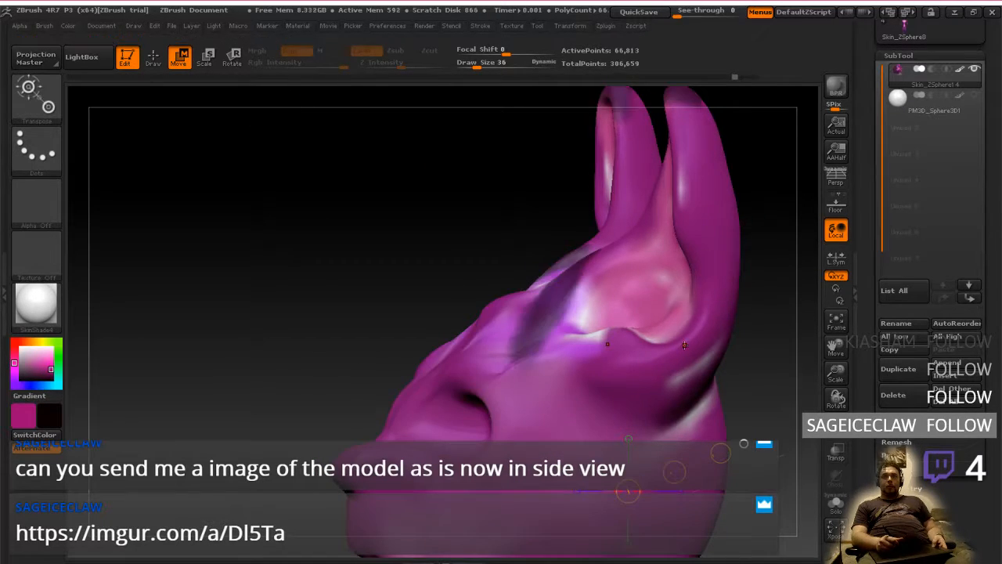
pyautogui.keyDown('shift'); pyautogui.moveTo(744, 444); pyautogui.dragTo(399, 430); pyautogui.keyUp('shift')
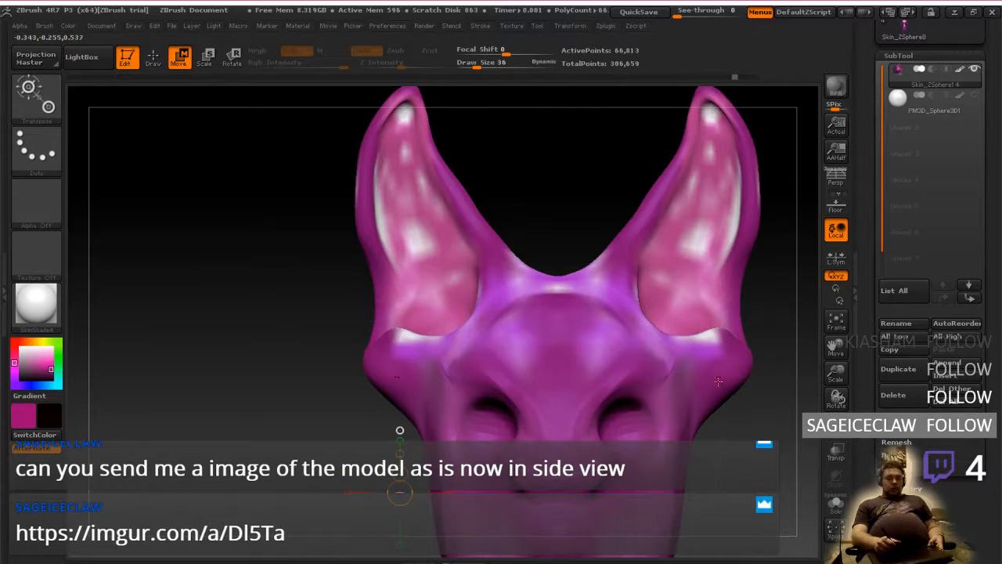
pyautogui.keyDown('alt'); pyautogui.moveTo(794, 402); pyautogui.dragTo(674, 409); pyautogui.keyUp('alt')
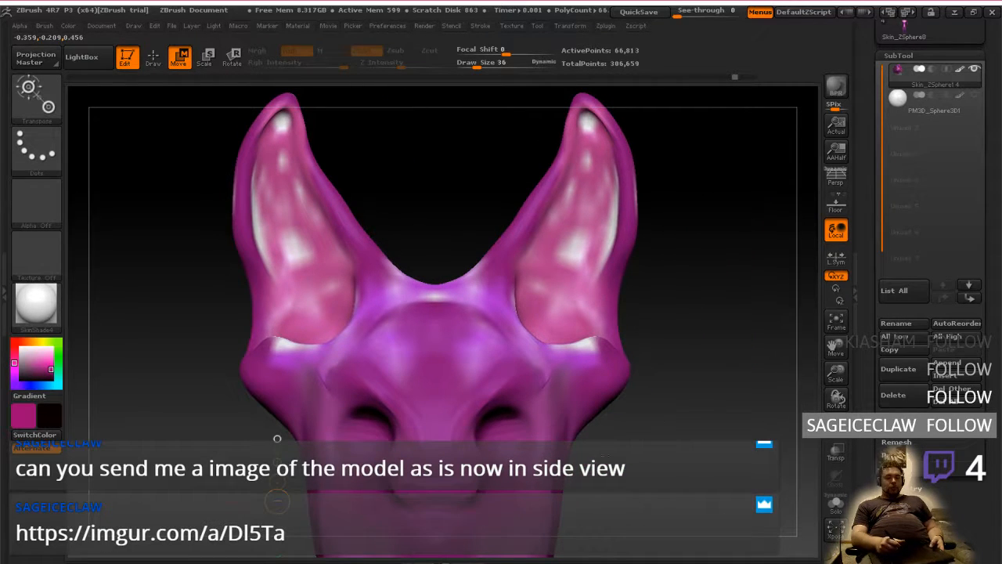
# Lasso-mask the outer halves of both ears, from their tips down to the flared ear bases, in the front view
pyautogui.press('q')
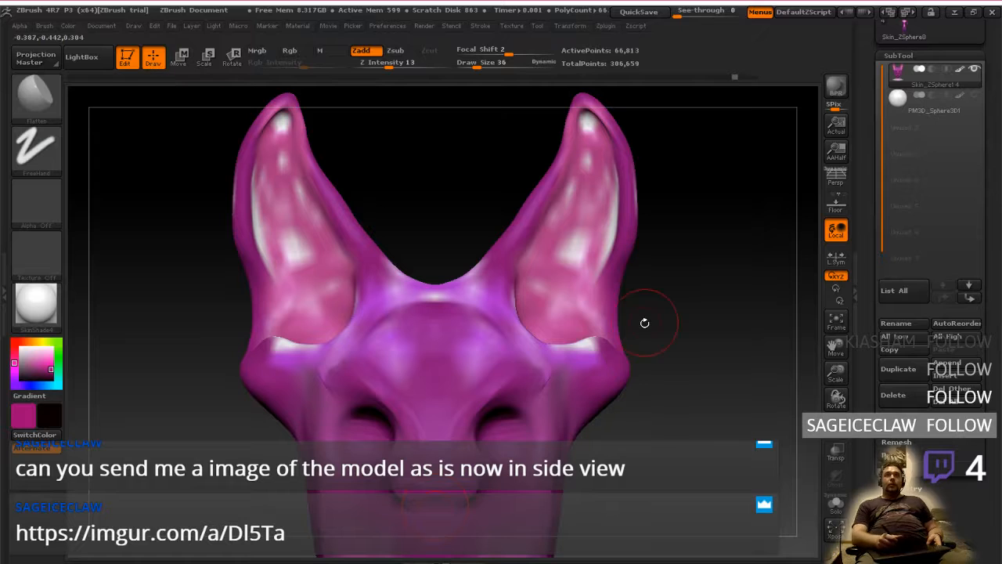
pyautogui.press('ctrl')
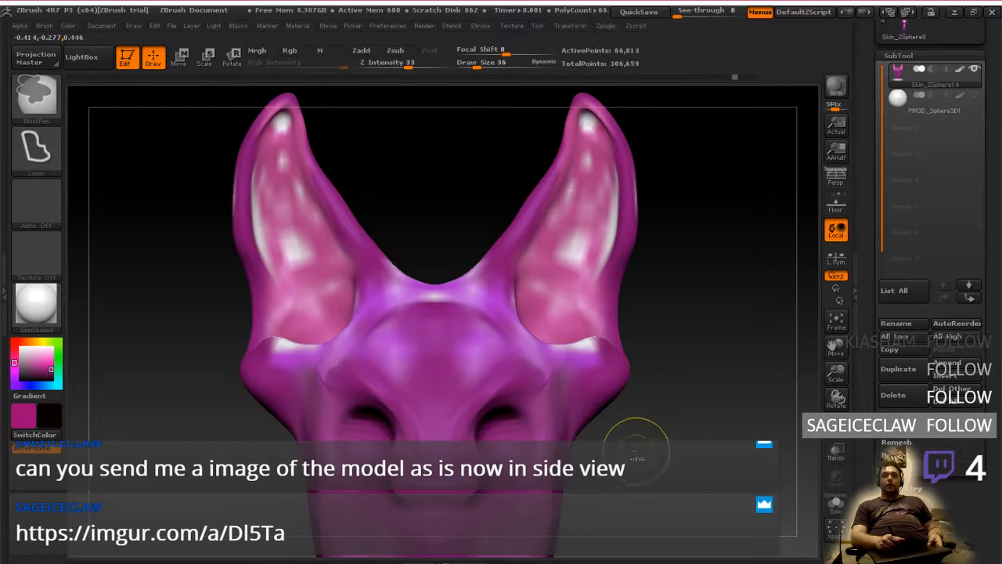
pyautogui.moveTo(546, 380)
pyautogui.keyDown('ctrl'); pyautogui.mouseDown()
pyautogui.moveTo(538, 310)
pyautogui.moveTo(599, 190)
pyautogui.mouseUp(); pyautogui.keyUp('ctrl')
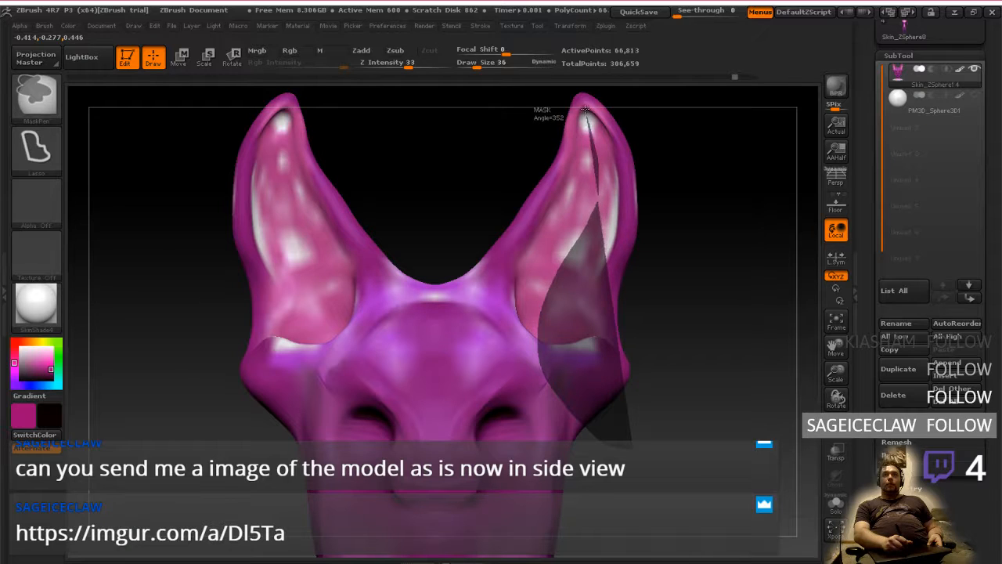
pyautogui.moveTo(583, 77)
pyautogui.keyDown('ctrl'); pyautogui.mouseDown()
pyautogui.moveTo(752, 297)
pyautogui.moveTo(622, 445)
pyautogui.mouseUp(); pyautogui.keyUp('ctrl')
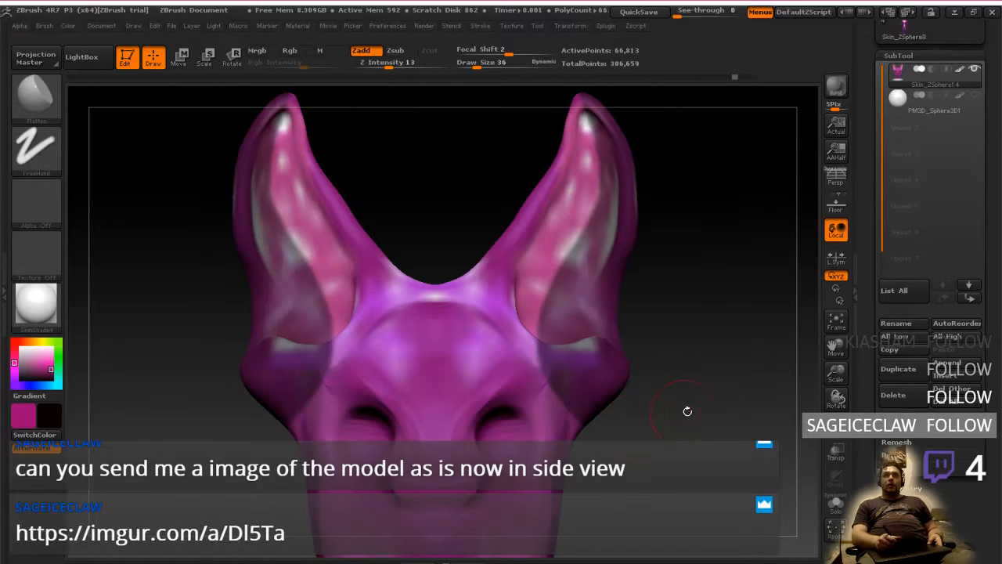
# Invert the mask so only the outer ears stay editable, and soften the mask's edge
pyautogui.moveTo(703, 421)
pyautogui.mouseDown()
pyautogui.moveTo(656, 430)
pyautogui.moveTo(665, 412)
pyautogui.moveTo(628, 392)
pyautogui.mouseUp()
pyautogui.keyDown('ctrl'); pyautogui.click(201, 117); pyautogui.keyUp('ctrl')
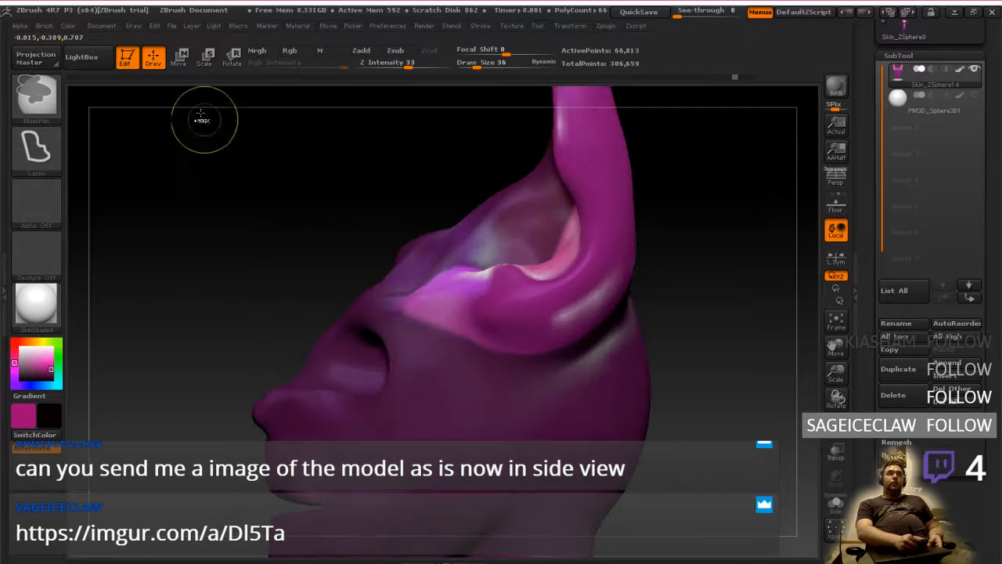
pyautogui.keyDown('ctrl'); pyautogui.click(495, 290); pyautogui.keyUp('ctrl')
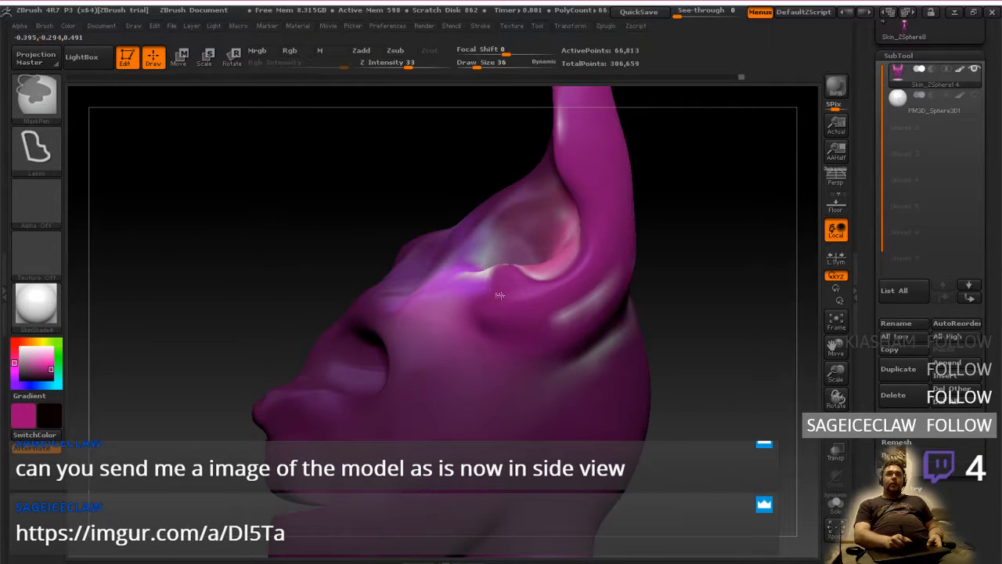
# Move the unmasked outer ears straight down along a vertical Transpose line, and check them from the side
pyautogui.click(185, 61)
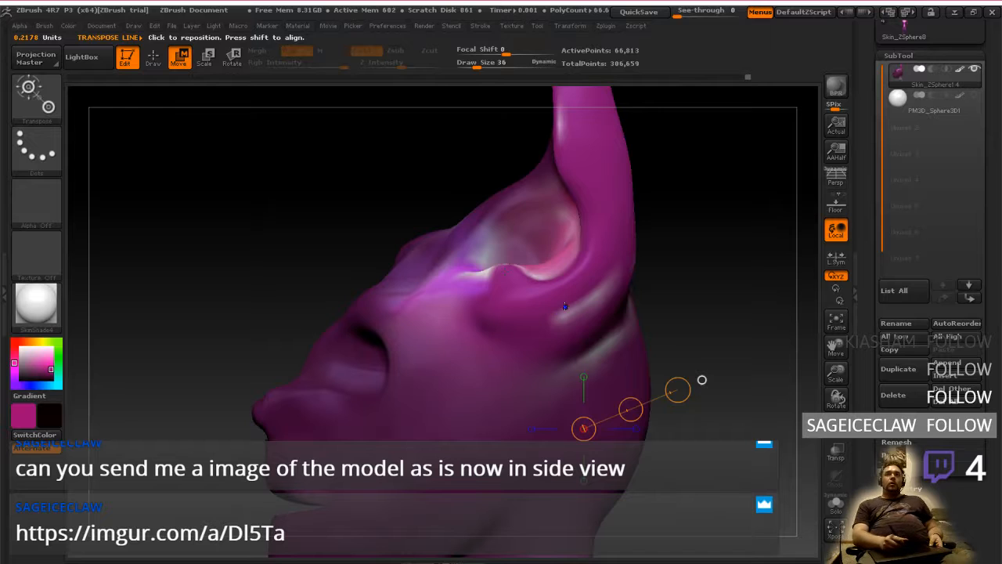
pyautogui.moveTo(566, 306); pyautogui.dragTo(702, 443)
pyautogui.moveTo(509, 435); pyautogui.dragTo(669, 436, button='right')
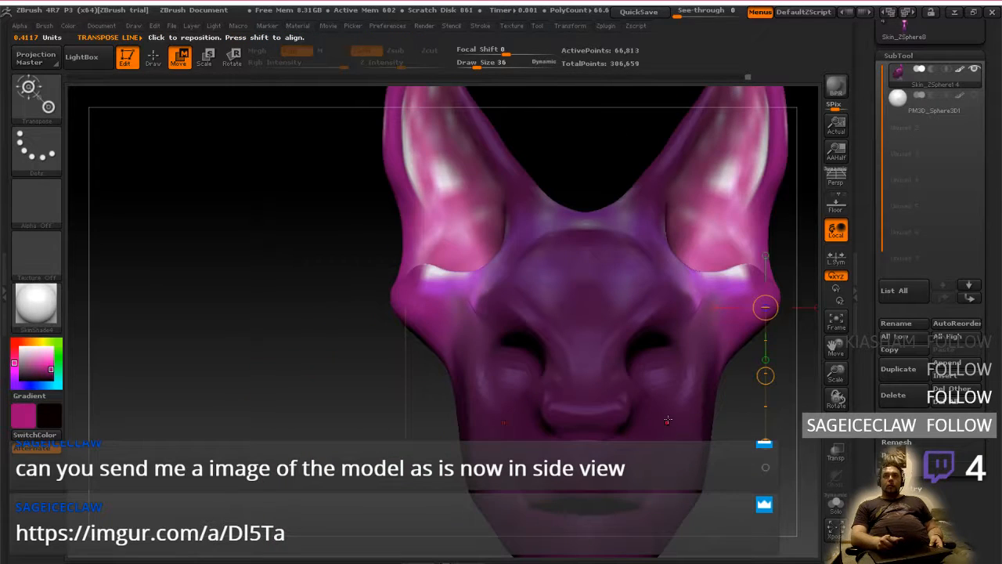
pyautogui.moveTo(767, 377); pyautogui.dragTo(766, 528)
pyautogui.moveTo(767, 403)
pyautogui.mouseDown()
pyautogui.moveTo(718, 401)
pyautogui.moveTo(770, 409)
pyautogui.mouseUp()
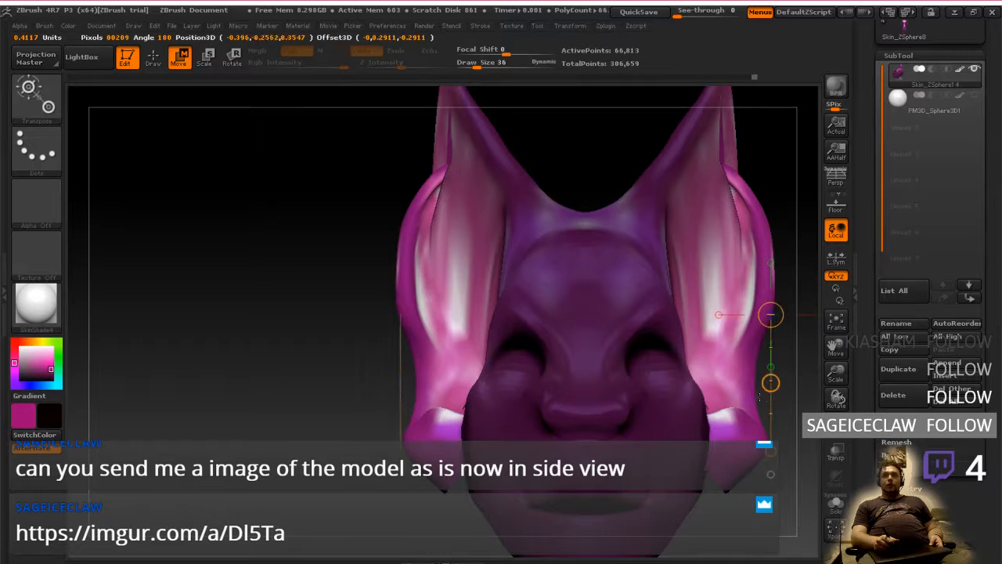
pyautogui.moveTo(768, 405); pyautogui.dragTo(638, 397, button='right')
pyautogui.moveTo(702, 427); pyautogui.dragTo(701, 390, button='right')
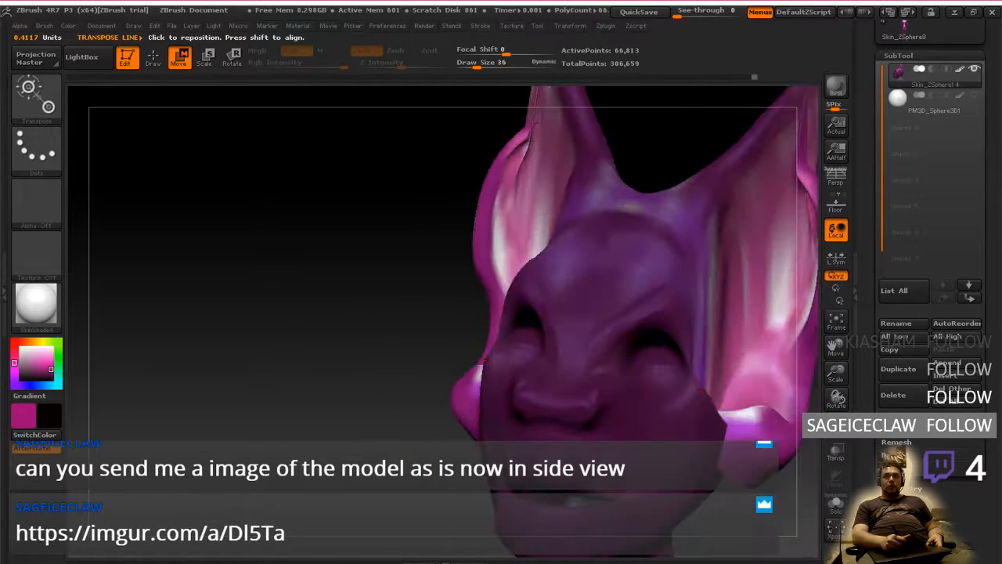
pyautogui.moveTo(611, 382); pyautogui.dragTo(635, 378, button='right')
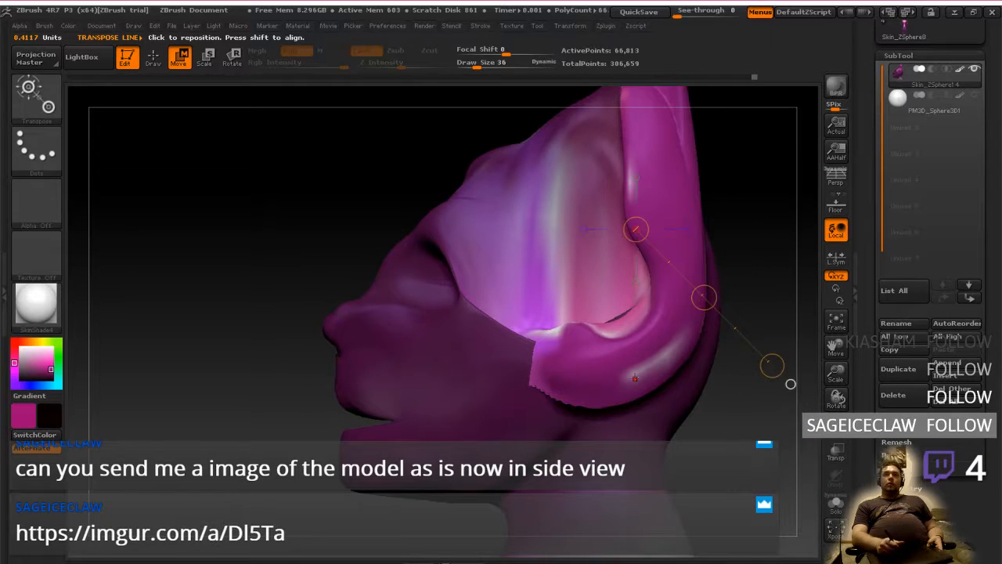
# Lower the unmasked outer ear further and shift it toward the back of the head in the side view
pyautogui.keyDown('shift'); pyautogui.moveTo(642, 368); pyautogui.dragTo(642, 469); pyautogui.keyUp('shift')
pyautogui.moveTo(643, 418); pyautogui.dragTo(682, 449)
pyautogui.moveTo(584, 329); pyautogui.dragTo(614, 320, button='right')
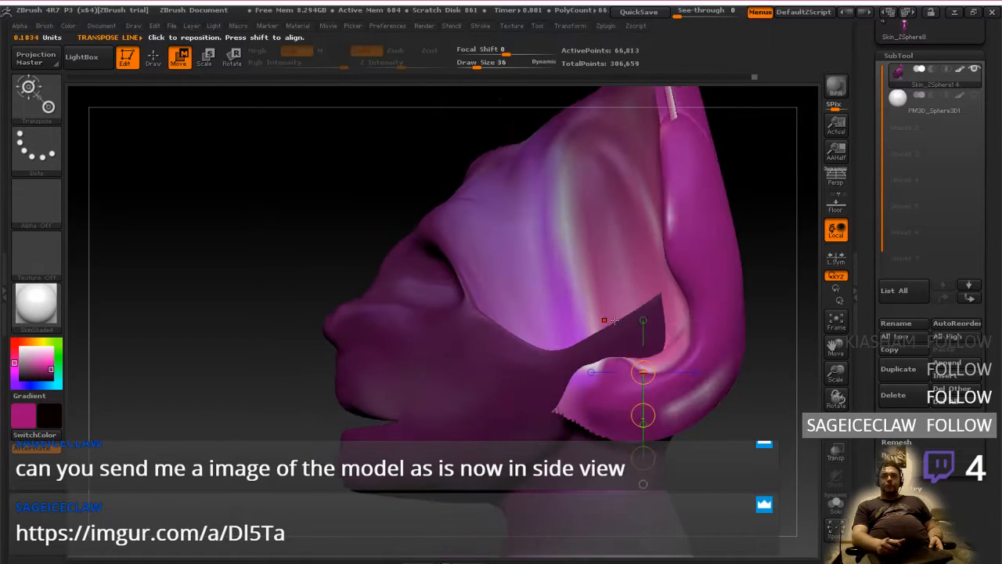
# Try to nudge the outer ear up, rotate it, and shift it back along a diagonal Transpose line
pyautogui.moveTo(643, 415); pyautogui.dragTo(639, 393)
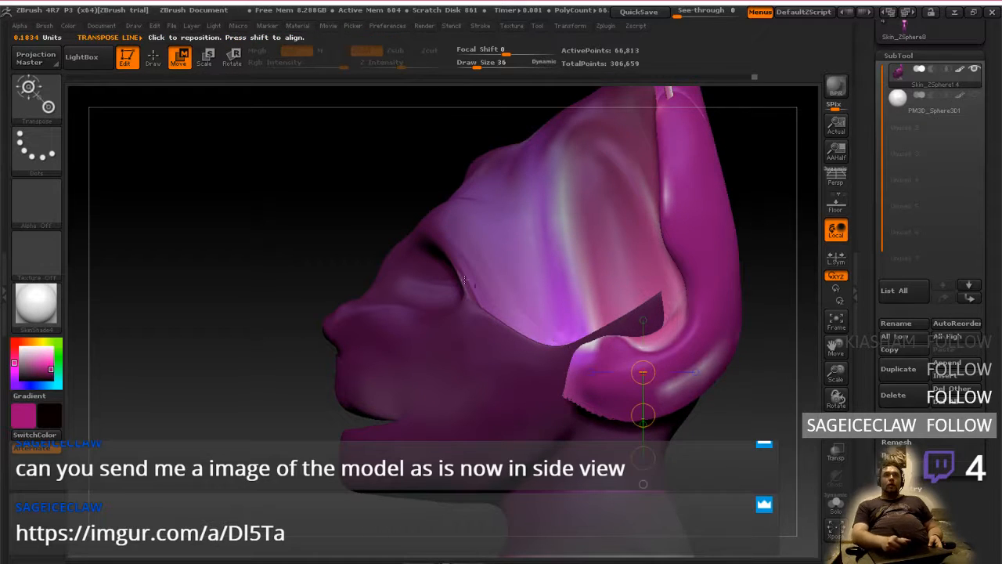
pyautogui.click(232, 57)
pyautogui.moveTo(668, 382)
pyautogui.mouseDown()
pyautogui.moveTo(760, 474)
pyautogui.moveTo(747, 445)
pyautogui.moveTo(752, 418)
pyautogui.moveTo(758, 437)
pyautogui.mouseUp()
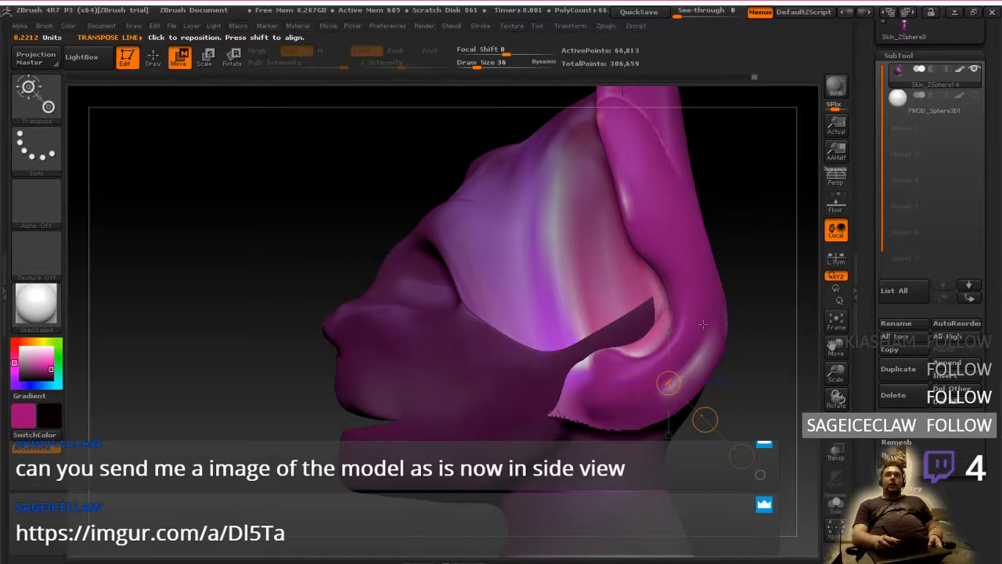
pyautogui.moveTo(705, 419); pyautogui.dragTo(721, 400)
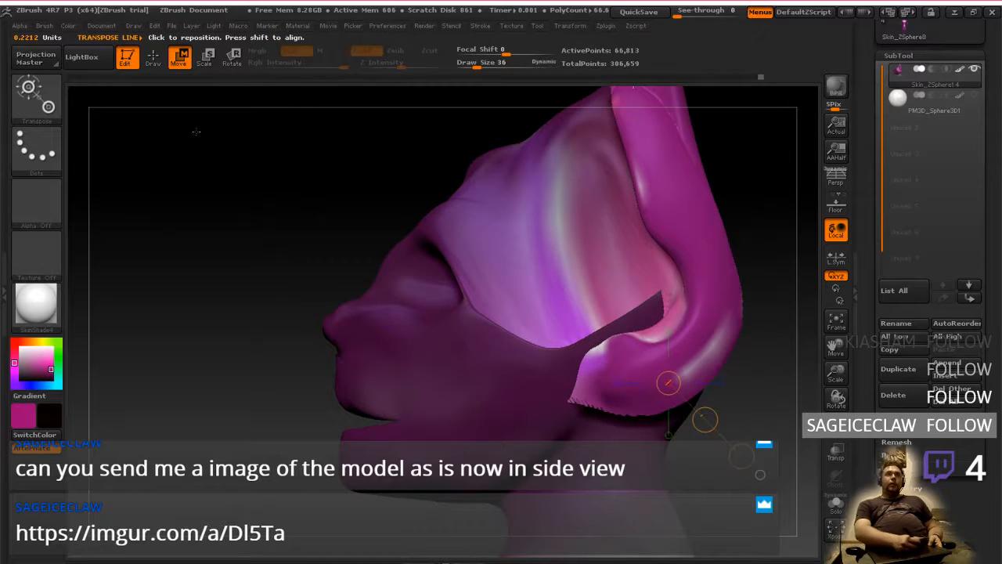
# Try to smooth the jagged lower edge of the ear base, and undo it along with the preceding ear adjustments
pyautogui.click(153, 58)
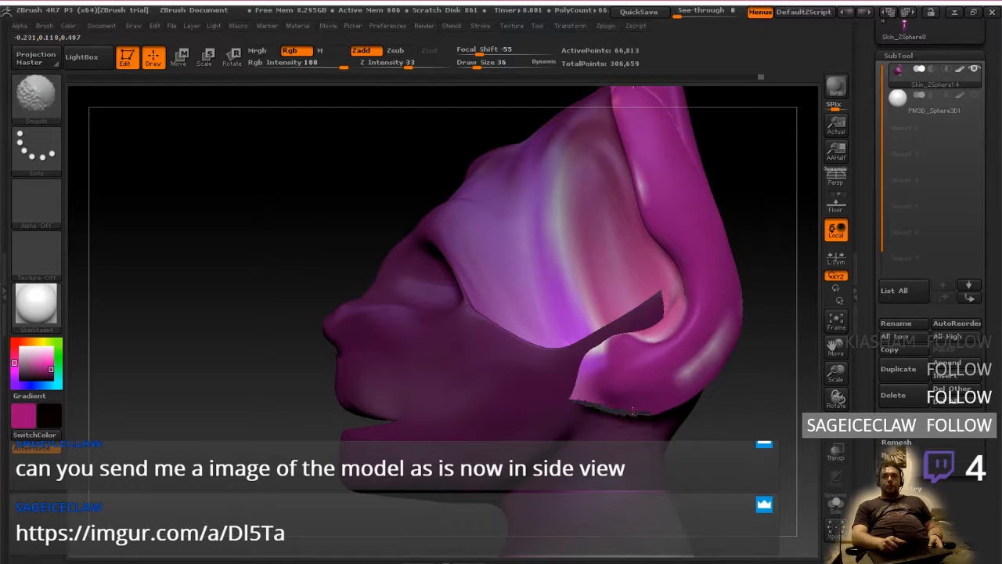
pyautogui.moveTo(633, 411)
pyautogui.mouseDown()
pyautogui.moveTo(758, 341)
pyautogui.moveTo(682, 268)
pyautogui.moveTo(772, 392)
pyautogui.moveTo(678, 321)
pyautogui.moveTo(732, 369)
pyautogui.moveTo(783, 384)
pyautogui.moveTo(732, 378)
pyautogui.moveTo(682, 345)
pyautogui.moveTo(742, 351)
pyautogui.moveTo(755, 403)
pyautogui.moveTo(802, 404)
pyautogui.mouseUp()
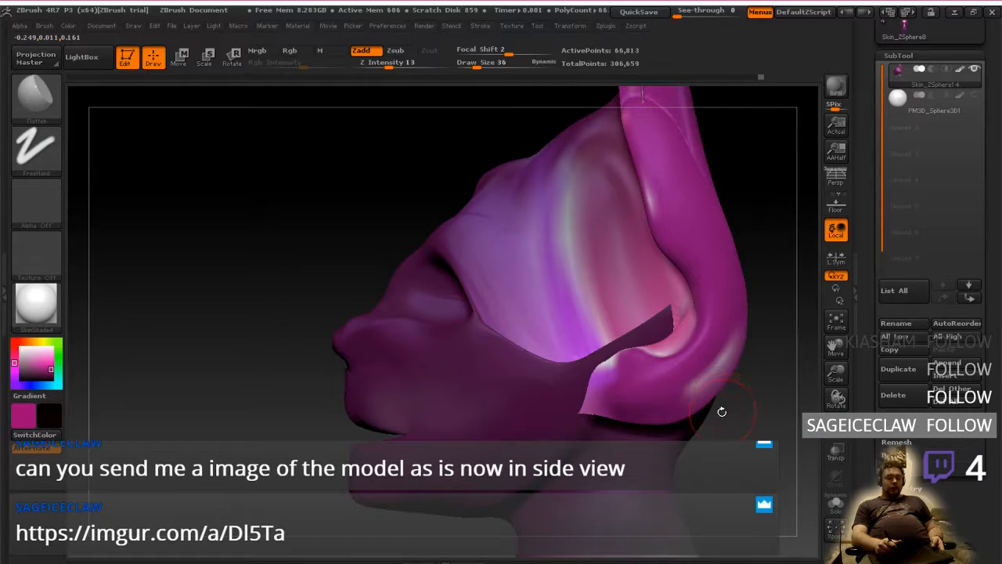
pyautogui.moveTo(701, 400); pyautogui.dragTo(707, 391)
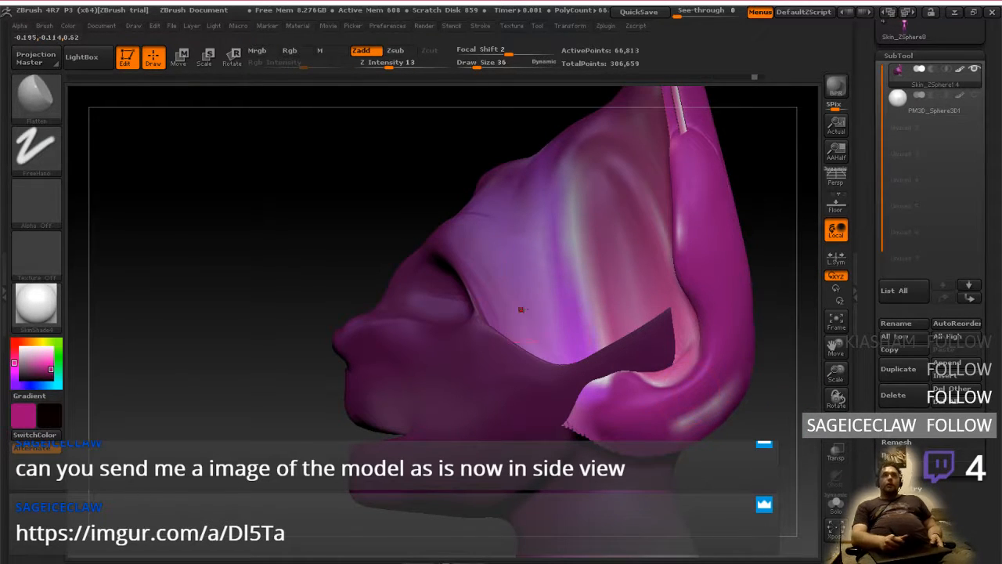
# Reposition the unmasked ear bases sideways against the head in the back view with a Transpose line
pyautogui.click(179, 56)
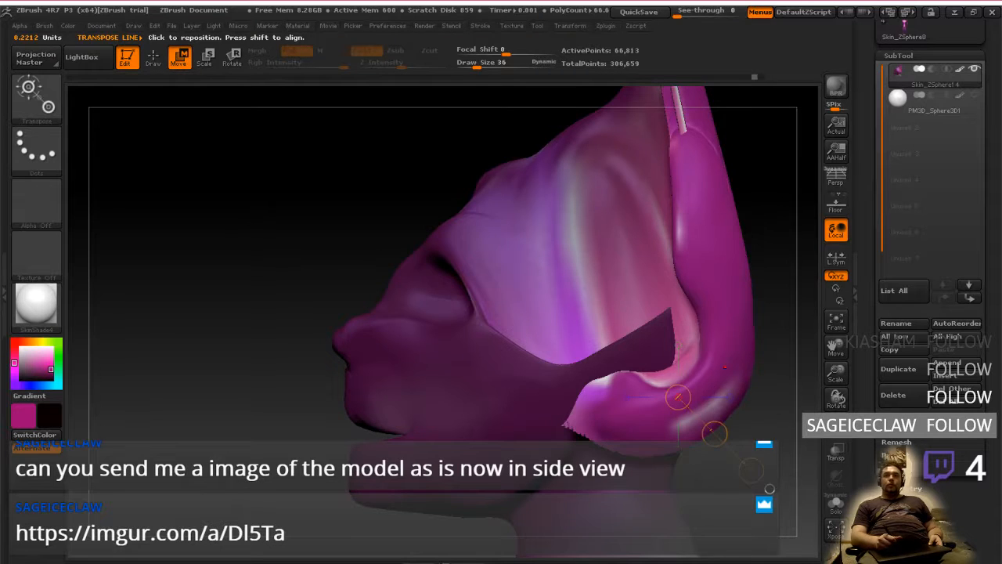
pyautogui.keyDown('shift'); pyautogui.moveTo(725, 366); pyautogui.dragTo(467, 346); pyautogui.keyUp('shift')
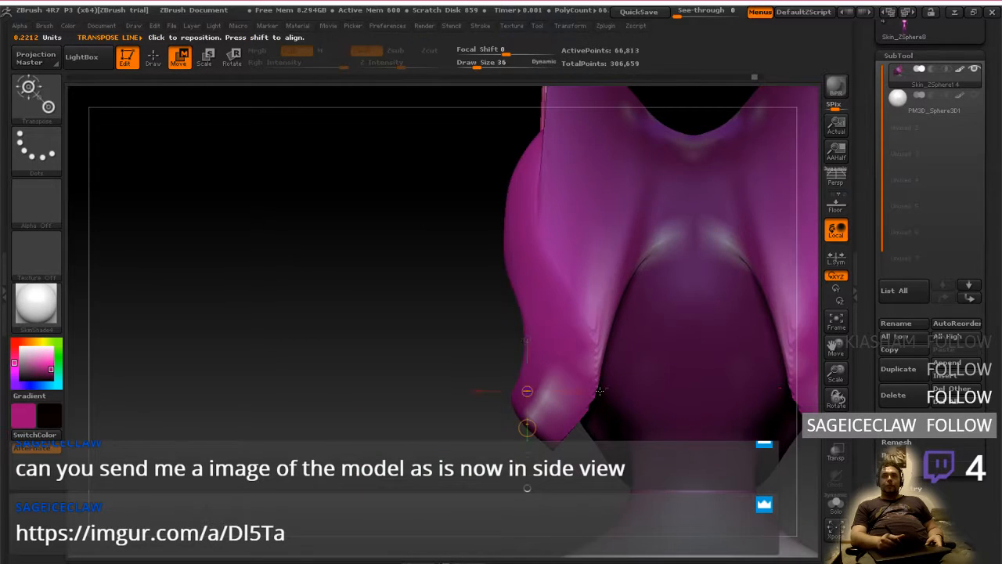
pyautogui.moveTo(546, 345)
pyautogui.keyDown('shift'); pyautogui.mouseDown()
pyautogui.moveTo(452, 344)
pyautogui.moveTo(530, 341)
pyautogui.moveTo(568, 324)
pyautogui.mouseUp(); pyautogui.keyUp('shift')
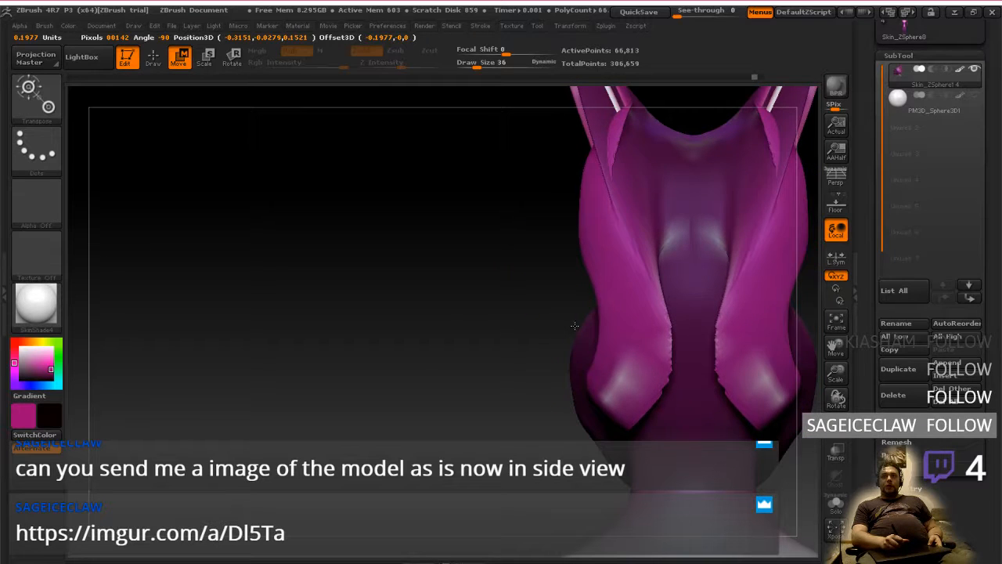
pyautogui.moveTo(439, 336); pyautogui.dragTo(593, 344)
pyautogui.moveTo(653, 379)
pyautogui.mouseDown()
pyautogui.moveTo(560, 385)
pyautogui.moveTo(528, 366)
pyautogui.moveTo(568, 365)
pyautogui.moveTo(498, 364)
pyautogui.moveTo(758, 383)
pyautogui.moveTo(659, 415)
pyautogui.moveTo(721, 430)
pyautogui.moveTo(707, 423)
pyautogui.moveTo(688, 372)
pyautogui.mouseUp()
pyautogui.moveTo(766, 390); pyautogui.dragTo(661, 400)
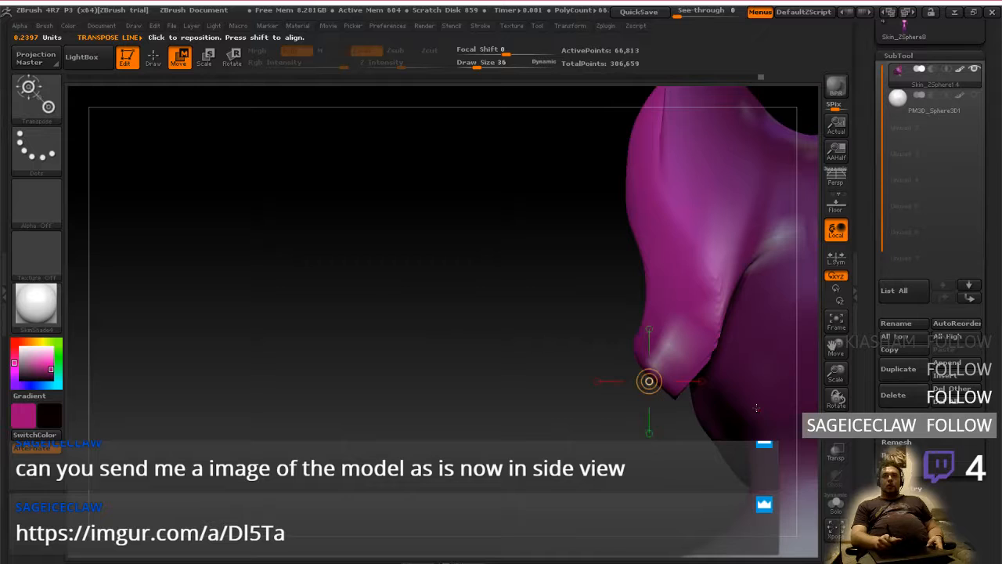
# Clear the mask from the head and check the placement of the ears from the front
pyautogui.moveTo(756, 408)
pyautogui.keyDown('alt'); pyautogui.mouseDown(button='right')
pyautogui.moveTo(616, 419)
pyautogui.moveTo(653, 400)
pyautogui.moveTo(636, 438)
pyautogui.moveTo(601, 428)
pyautogui.moveTo(642, 401)
pyautogui.moveTo(650, 365)
pyautogui.moveTo(591, 518)
pyautogui.mouseUp(button='right'); pyautogui.keyUp('alt')
pyautogui.keyDown('ctrl'); pyautogui.click(709, 350); pyautogui.keyUp('ctrl')
pyautogui.moveTo(705, 417)
pyautogui.keyDown('alt'); pyautogui.mouseDown(button='right')
pyautogui.moveTo(705, 302)
pyautogui.moveTo(711, 360)
pyautogui.moveTo(702, 360)
pyautogui.moveTo(711, 322)
pyautogui.mouseUp(button='right'); pyautogui.keyUp('alt')
pyautogui.keyDown('alt'); pyautogui.moveTo(711, 322); pyautogui.dragTo(714, 343, button='right'); pyautogui.keyUp('alt')
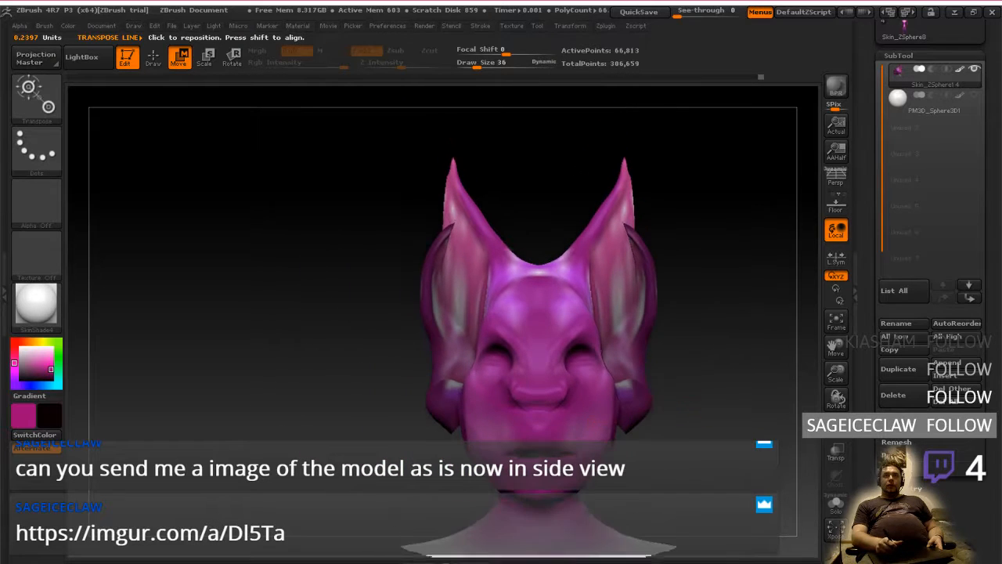
pyautogui.moveTo(568, 322); pyautogui.dragTo(568, 314, button='right')
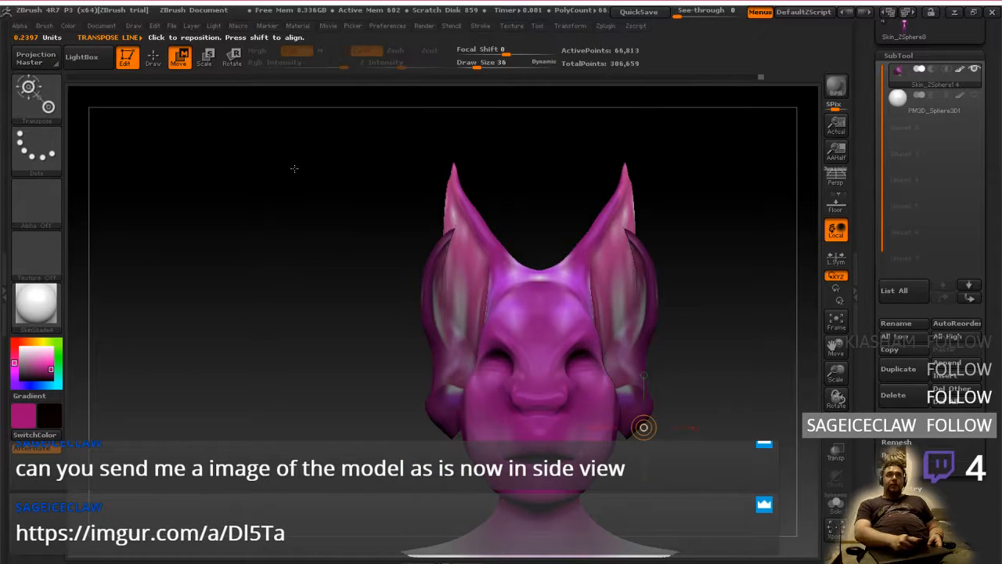
# Lasso-mask the face from the forehead down over the jaw and neck in a three-quarter view, leaving the ears and crown unmasked
pyautogui.click(152, 56)
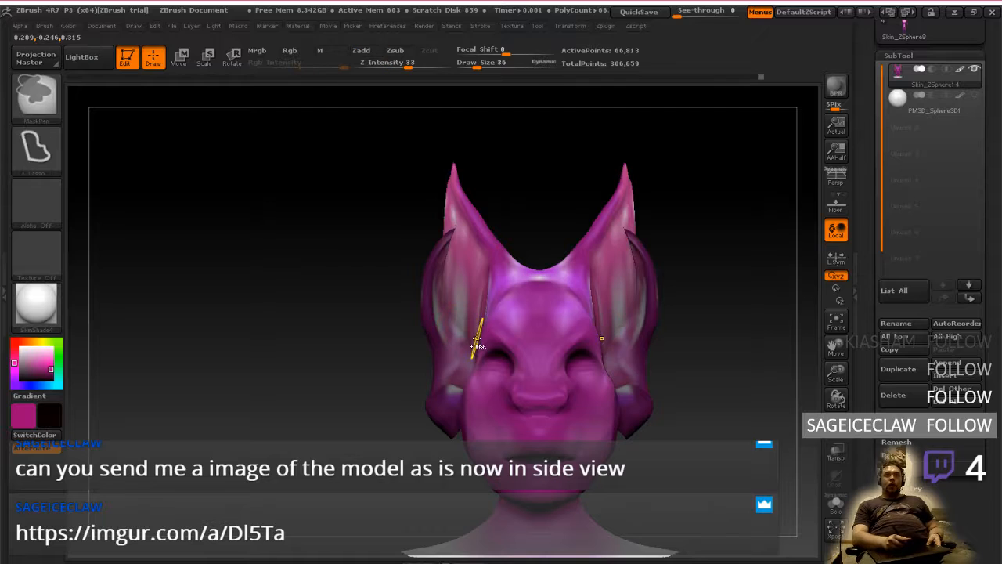
pyautogui.moveTo(521, 294); pyautogui.dragTo(520, 343, button='right')
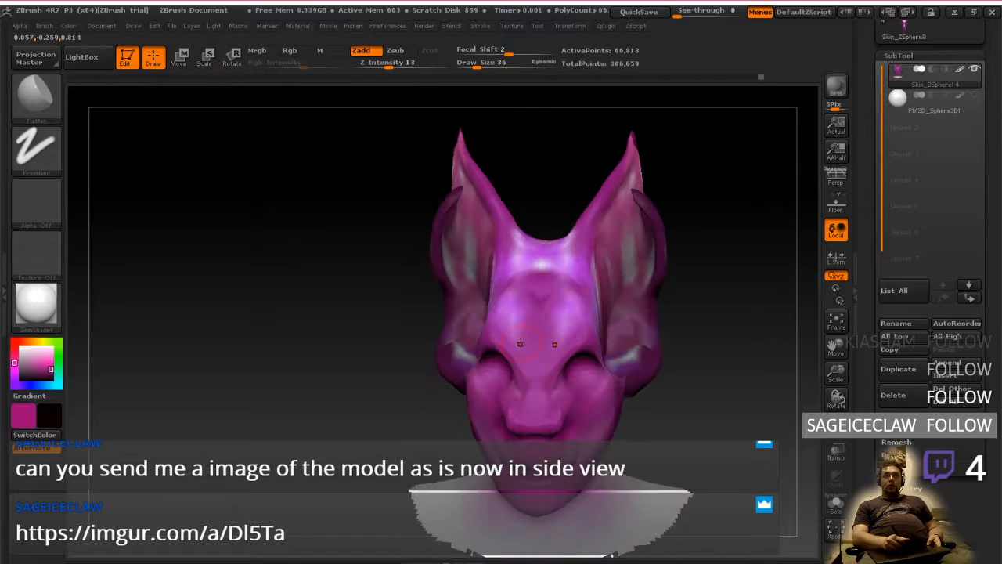
pyautogui.moveTo(530, 284); pyautogui.dragTo(524, 306, button='right')
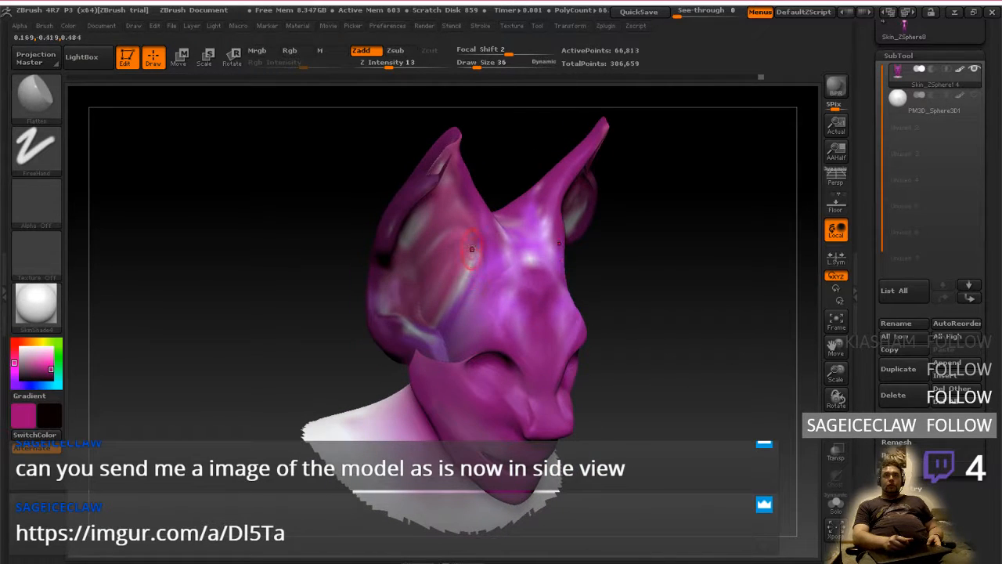
pyautogui.press('ctrl')
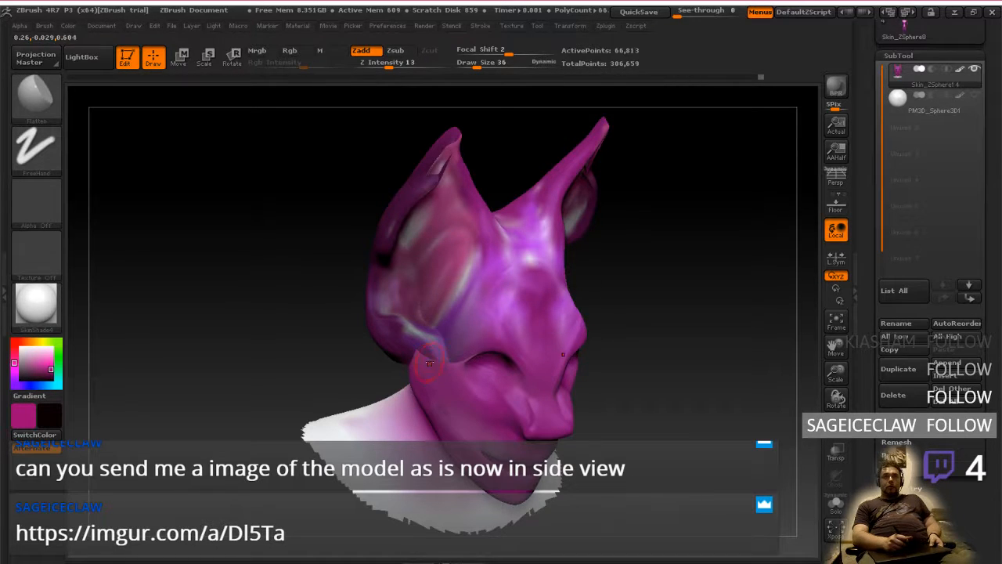
pyautogui.press('ctrl')
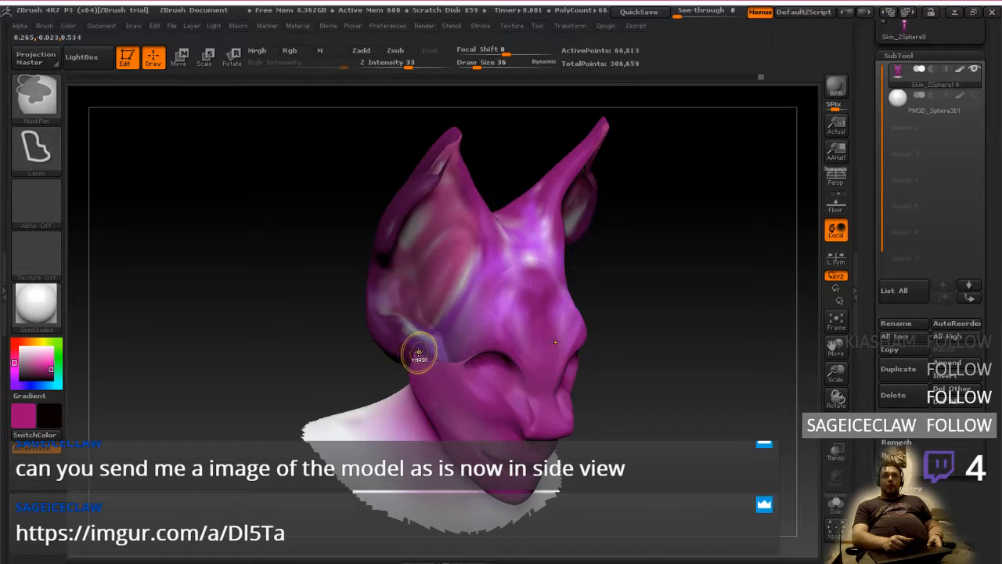
pyautogui.keyDown('ctrl'); pyautogui.moveTo(475, 355); pyautogui.dragTo(497, 284); pyautogui.keyUp('ctrl')
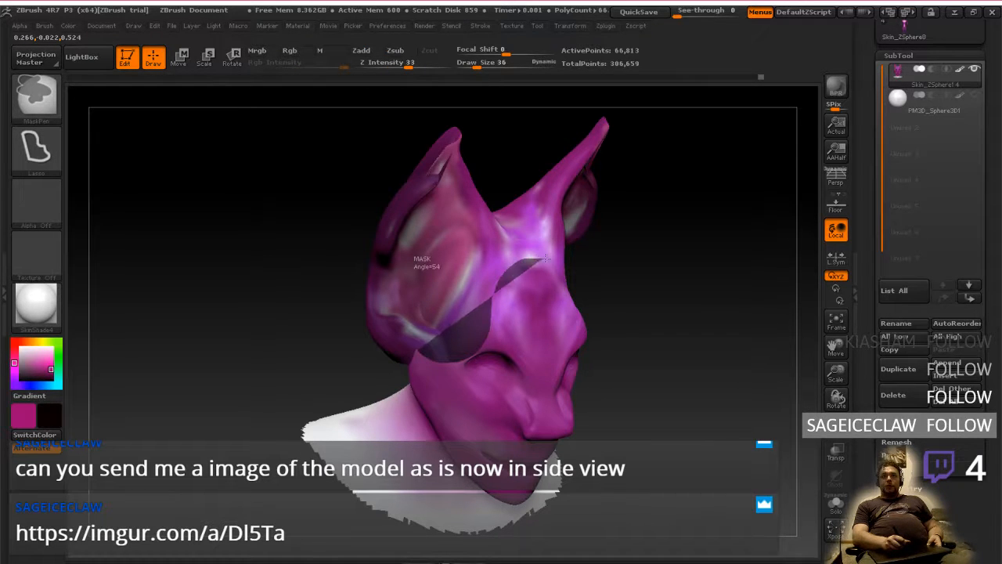
pyautogui.moveTo(590, 378)
pyautogui.keyDown('ctrl'); pyautogui.mouseDown()
pyautogui.moveTo(561, 474)
pyautogui.moveTo(472, 525)
pyautogui.moveTo(368, 409)
pyautogui.moveTo(294, 414)
pyautogui.moveTo(457, 530)
pyautogui.moveTo(565, 446)
pyautogui.moveTo(427, 359)
pyautogui.moveTo(324, 414)
pyautogui.moveTo(336, 427)
pyautogui.mouseUp(); pyautogui.keyUp('ctrl')
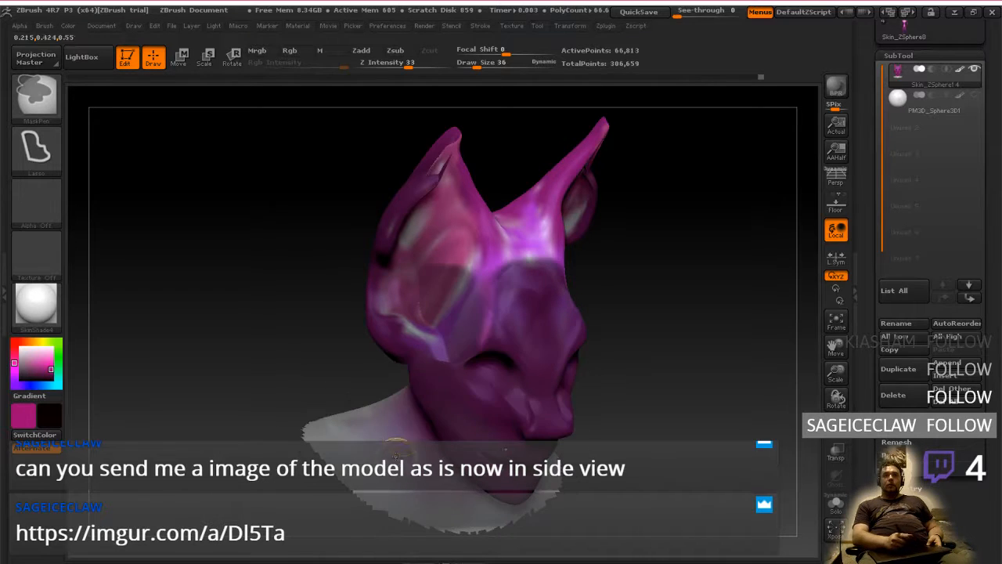
# Try to shift the unmasked ears and crown in the side view with a Transpose line, and undo it
pyautogui.moveTo(674, 372)
pyautogui.mouseDown()
pyautogui.moveTo(528, 365)
pyautogui.moveTo(618, 354)
pyautogui.moveTo(548, 350)
pyautogui.mouseUp()
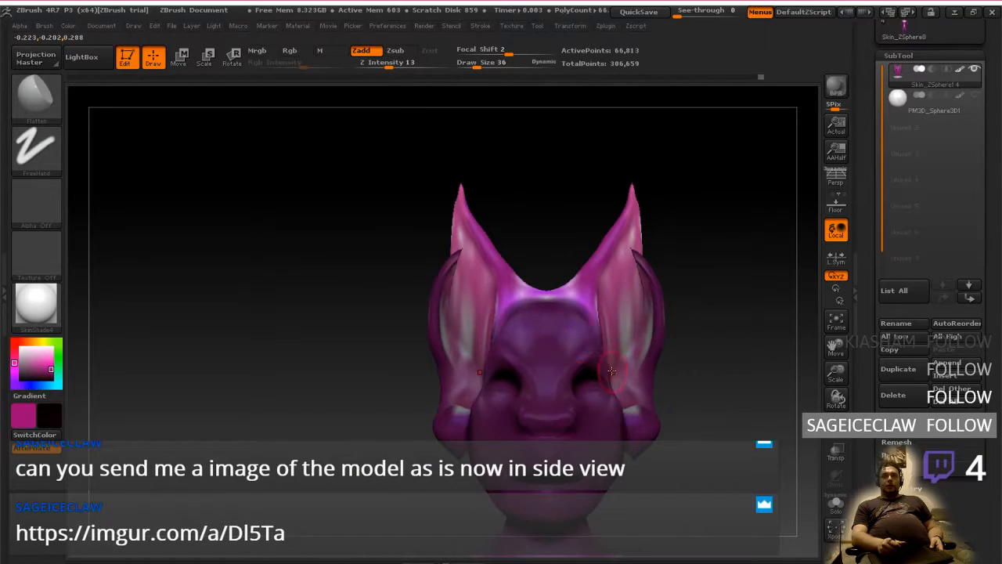
pyautogui.keyDown('shift'); pyautogui.moveTo(693, 372); pyautogui.dragTo(540, 374); pyautogui.keyUp('shift')
pyautogui.keyDown('shift'); pyautogui.moveTo(384, 395); pyautogui.dragTo(610, 400); pyautogui.keyUp('shift')
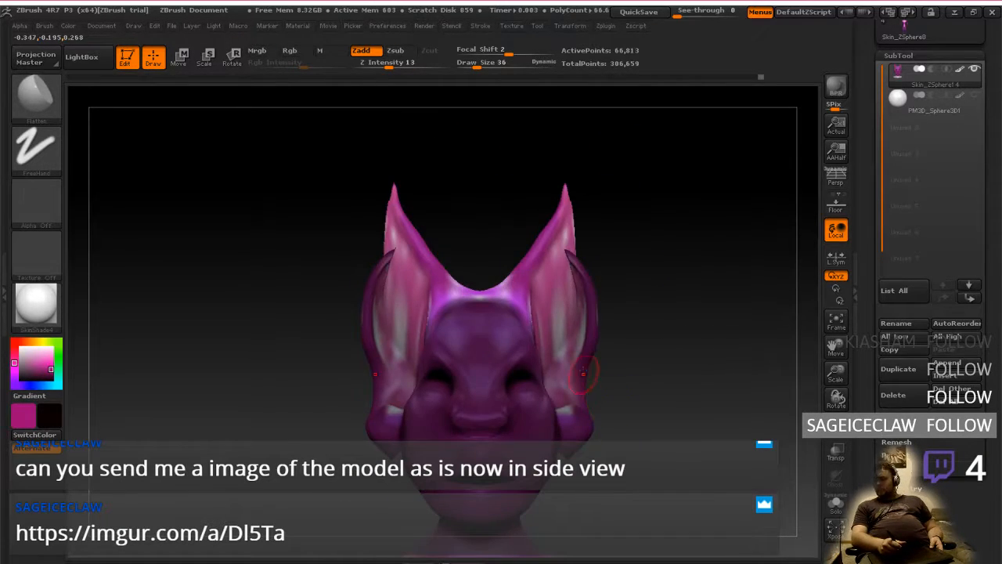
pyautogui.click(184, 60)
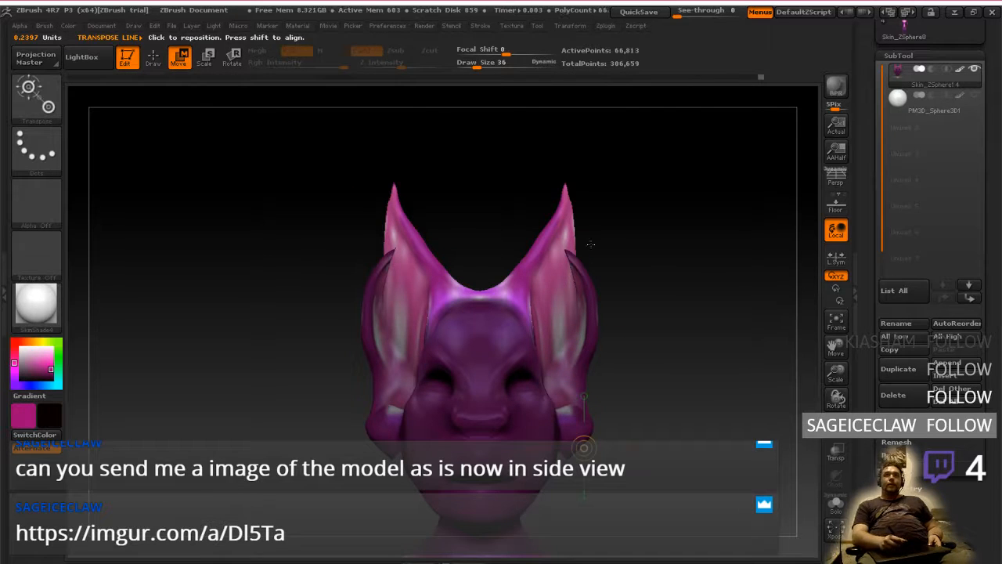
pyautogui.moveTo(562, 236)
pyautogui.mouseDown()
pyautogui.moveTo(681, 236)
pyautogui.moveTo(545, 253)
pyautogui.mouseUp()
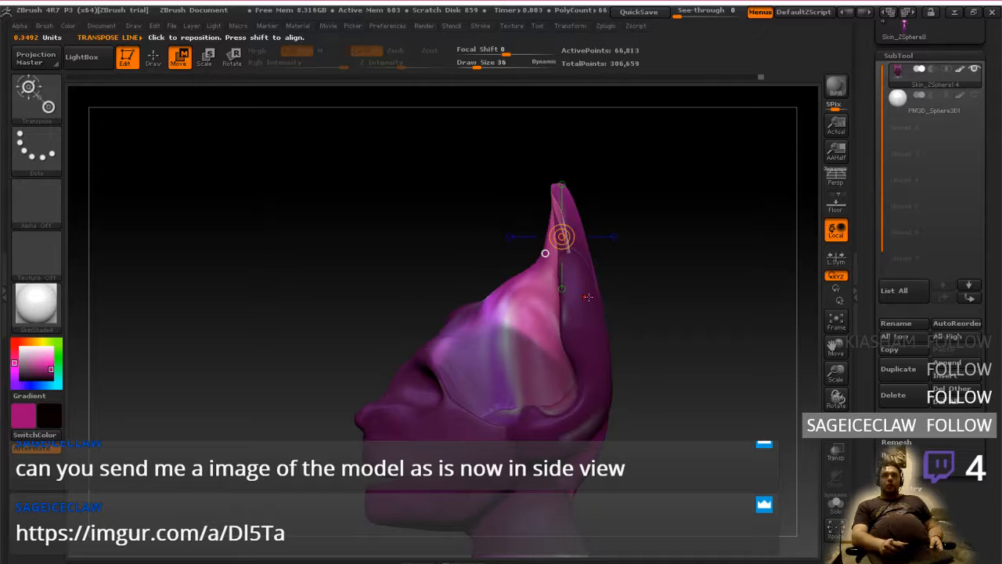
pyautogui.moveTo(515, 291)
pyautogui.mouseDown()
pyautogui.moveTo(396, 292)
pyautogui.moveTo(442, 299)
pyautogui.mouseUp()
pyautogui.hotkey('ctrl', 'z')
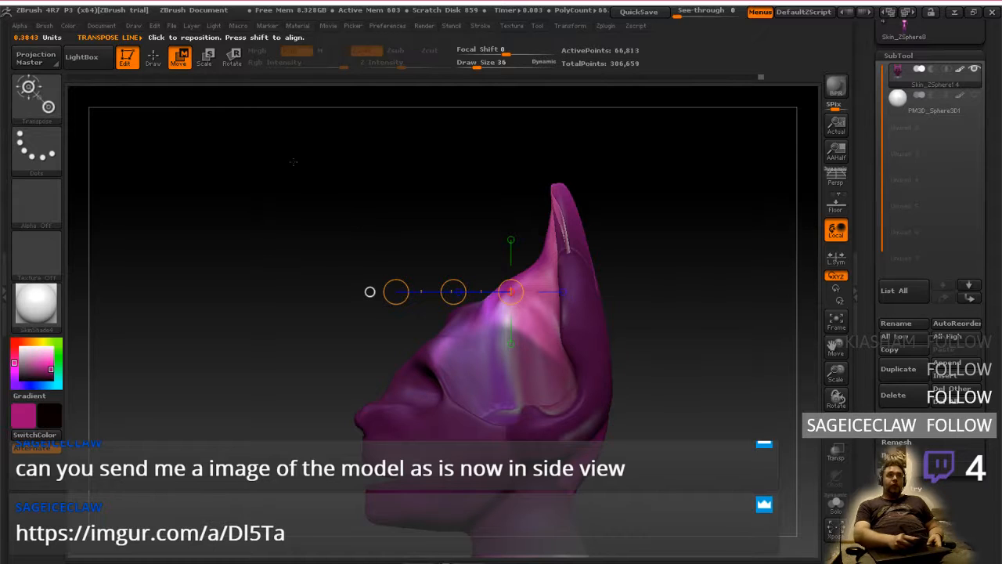
# Extend the lasso mask over the brow and the back of the head between the ear bases
pyautogui.click(151, 61)
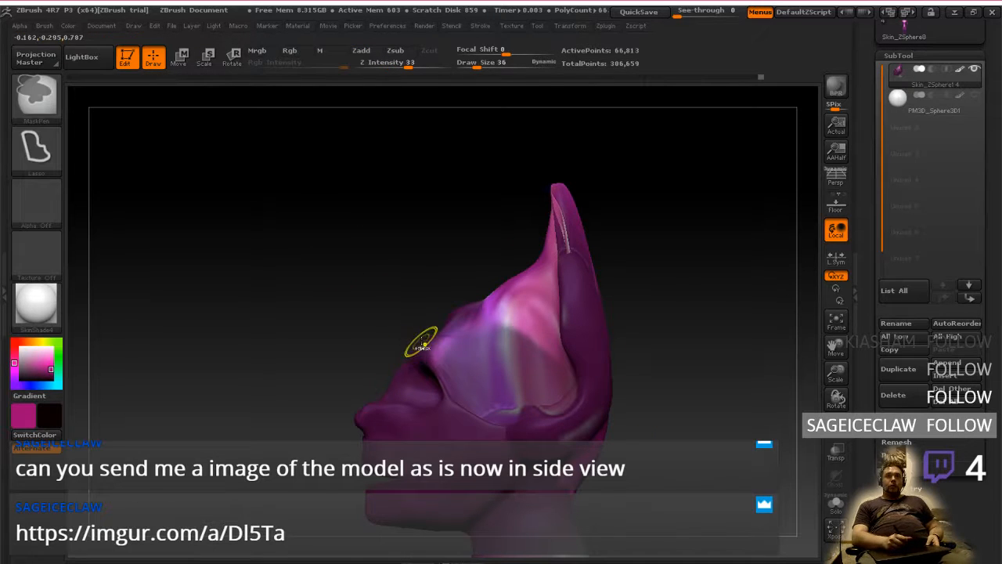
pyautogui.keyDown('ctrl'); pyautogui.moveTo(423, 341); pyautogui.dragTo(427, 320); pyautogui.keyUp('ctrl')
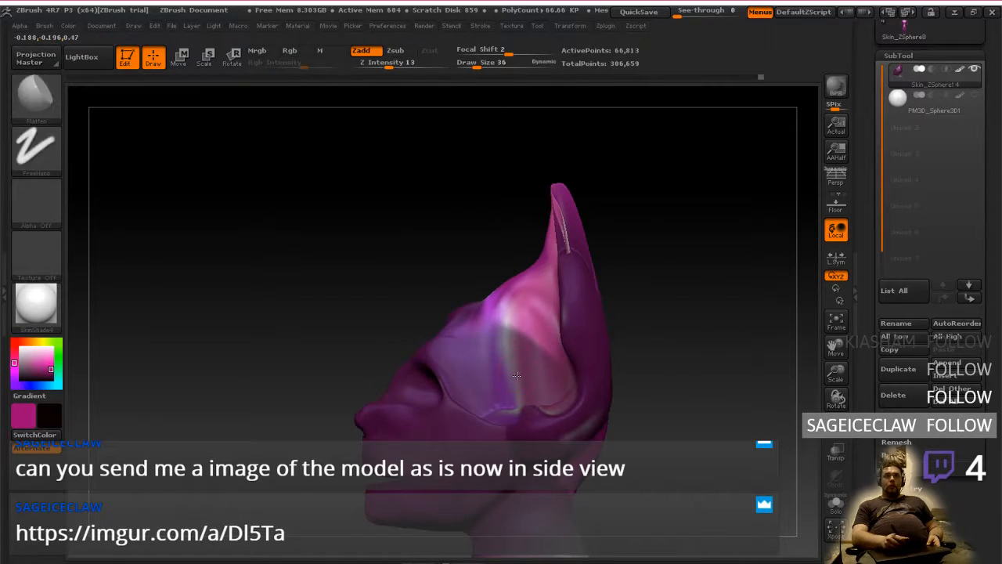
pyautogui.moveTo(681, 352); pyautogui.dragTo(496, 374)
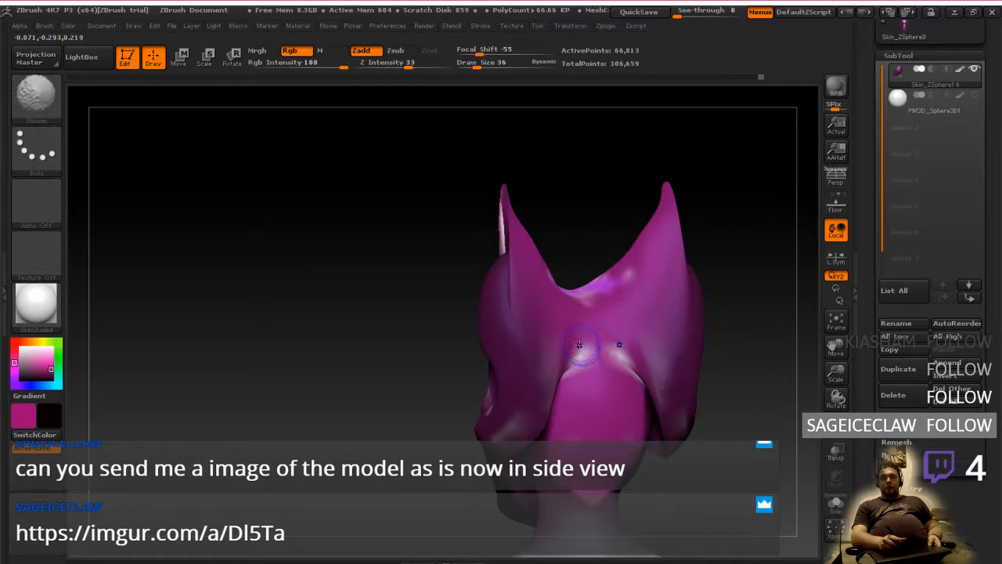
pyautogui.keyDown('shift'); pyautogui.moveTo(581, 347); pyautogui.dragTo(574, 379, button='right'); pyautogui.keyUp('shift')
pyautogui.press('ctrl')
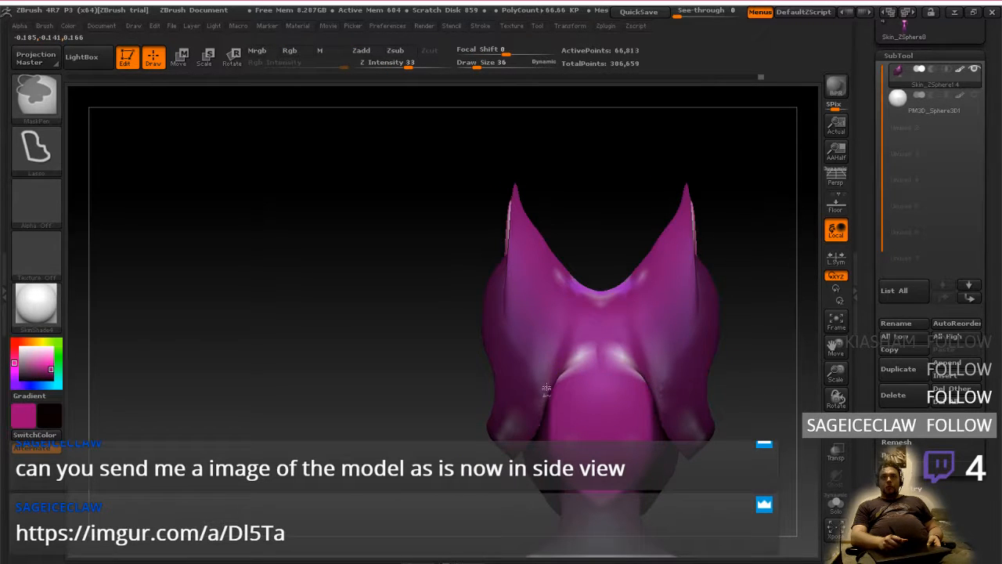
pyautogui.moveTo(604, 354)
pyautogui.keyDown('ctrl'); pyautogui.mouseDown()
pyautogui.moveTo(647, 390)
pyautogui.moveTo(636, 450)
pyautogui.moveTo(593, 511)
pyautogui.moveTo(548, 403)
pyautogui.mouseUp(); pyautogui.keyUp('ctrl')
pyautogui.moveTo(581, 386)
pyautogui.mouseDown(button='right')
pyautogui.moveTo(623, 396)
pyautogui.moveTo(575, 418)
pyautogui.mouseUp(button='right')
pyautogui.press('ctrl')
pyautogui.keyDown('ctrl'); pyautogui.moveTo(586, 329); pyautogui.dragTo(624, 338); pyautogui.keyUp('ctrl')
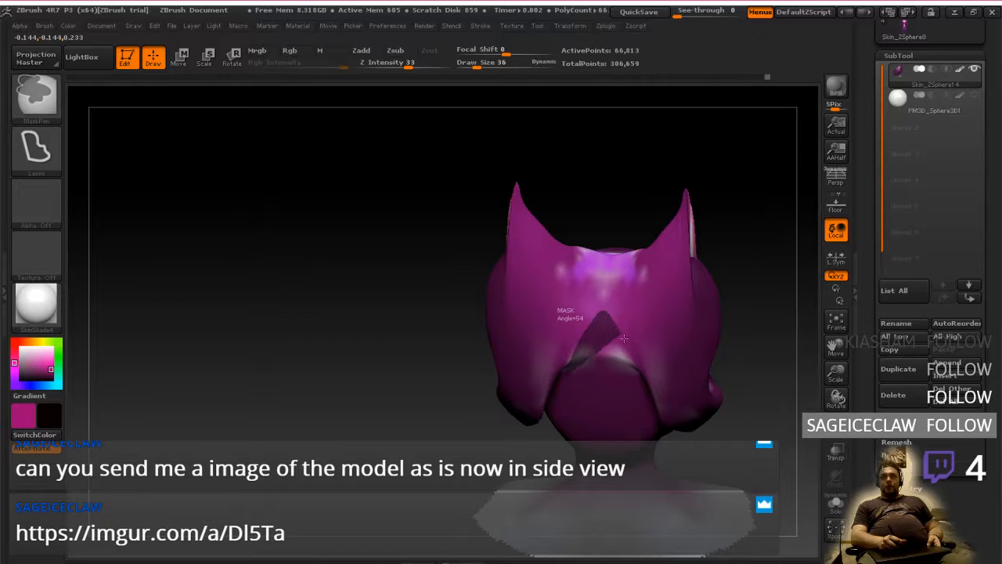
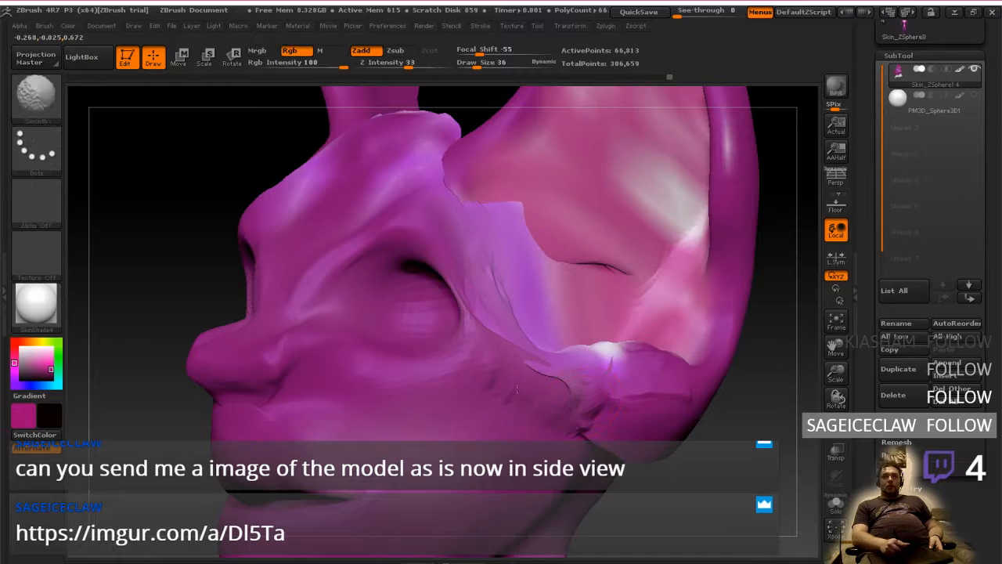
# Fill the crease under and behind the ear bases with ClayTubes, and smooth the join with the head
pyautogui.moveTo(599, 415)
pyautogui.mouseDown(button='right')
pyautogui.moveTo(642, 442)
pyautogui.moveTo(730, 462)
pyautogui.moveTo(710, 320)
pyautogui.moveTo(672, 330)
pyautogui.moveTo(597, 407)
pyautogui.mouseUp(button='right')
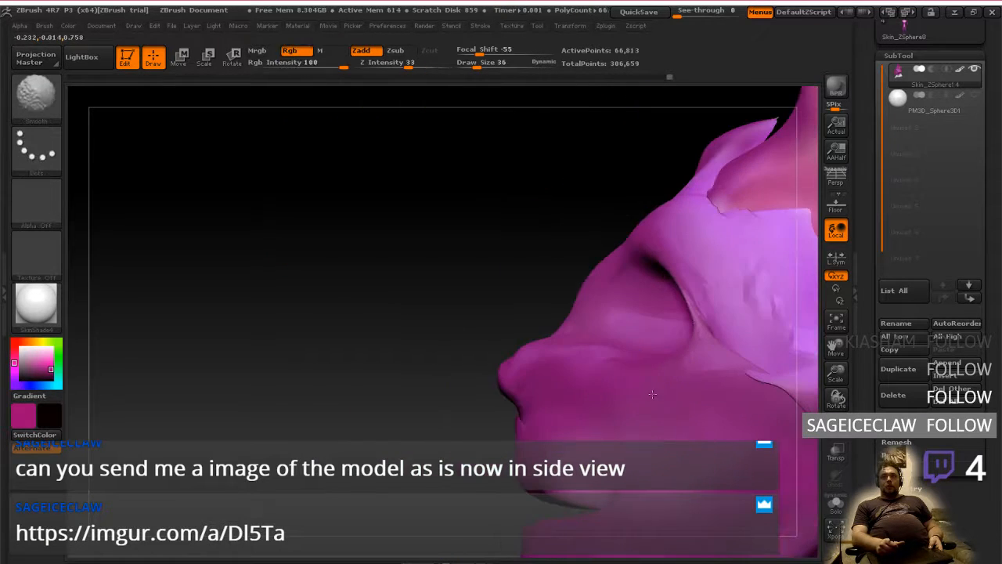
pyautogui.moveTo(699, 423)
pyautogui.keyDown('alt'); pyautogui.mouseDown(button='right')
pyautogui.moveTo(404, 386)
pyautogui.moveTo(617, 403)
pyautogui.mouseUp(button='right'); pyautogui.keyUp('alt')
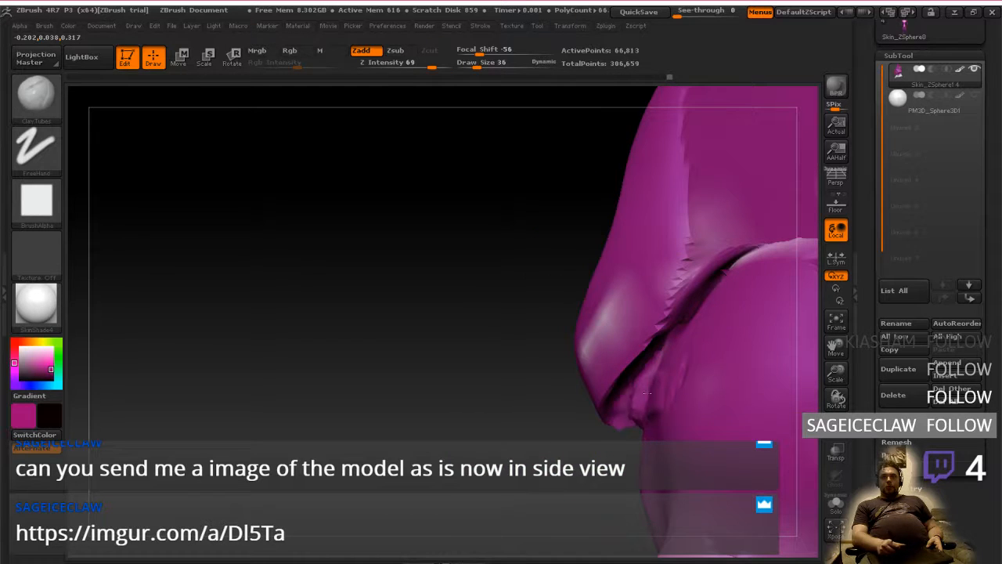
pyautogui.moveTo(647, 414)
pyautogui.mouseDown()
pyautogui.moveTo(619, 401)
pyautogui.moveTo(643, 423)
pyautogui.moveTo(653, 412)
pyautogui.mouseUp()
pyautogui.moveTo(671, 322)
pyautogui.mouseDown()
pyautogui.moveTo(711, 296)
pyautogui.moveTo(685, 312)
pyautogui.moveTo(699, 305)
pyautogui.mouseUp()
pyautogui.moveTo(697, 307); pyautogui.dragTo(752, 309, button='right')
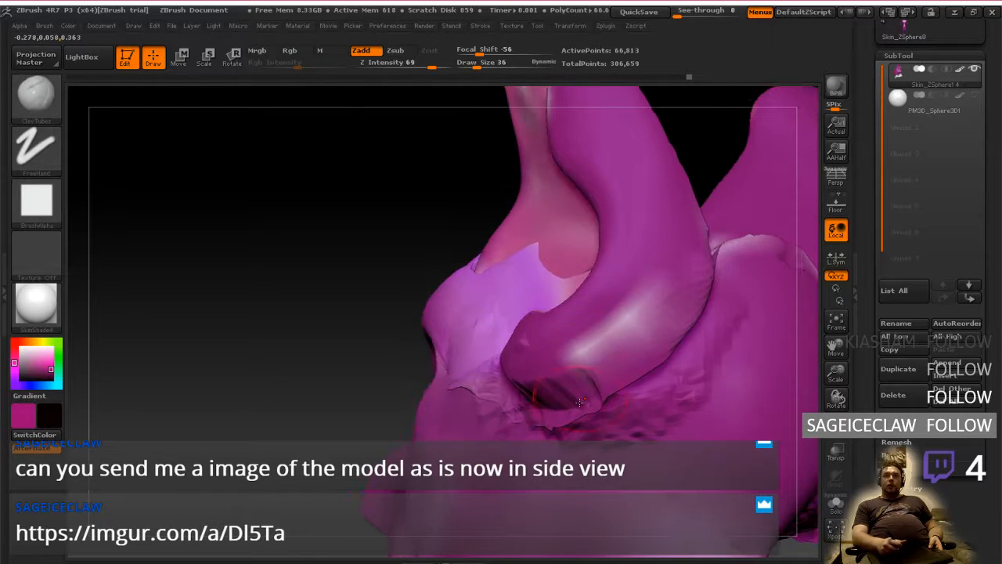
pyautogui.moveTo(509, 377); pyautogui.dragTo(570, 379, button='right')
pyautogui.keyDown('shift'); pyautogui.moveTo(541, 378); pyautogui.dragTo(515, 380); pyautogui.keyUp('shift')
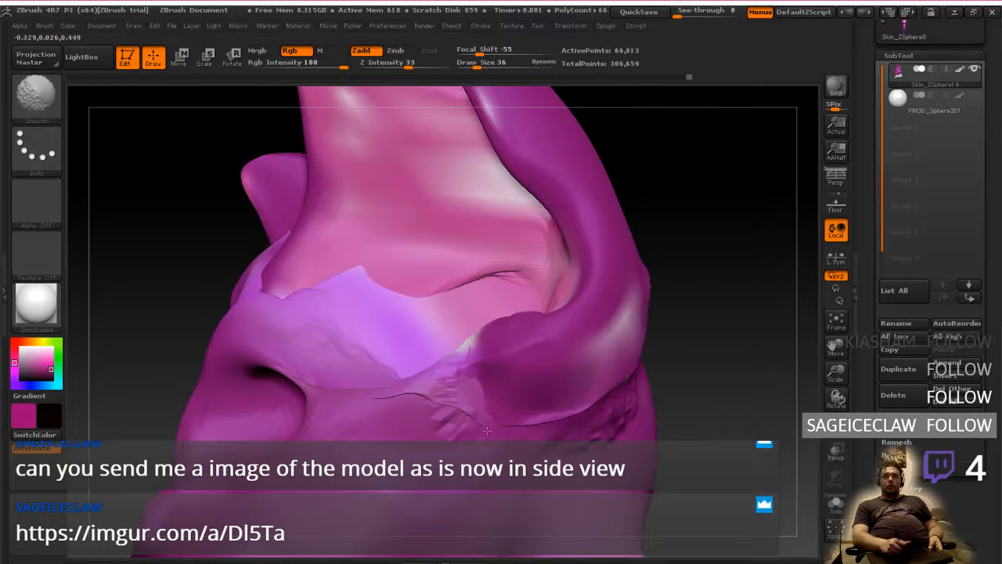
pyautogui.moveTo(679, 382); pyautogui.dragTo(604, 390, button='right')
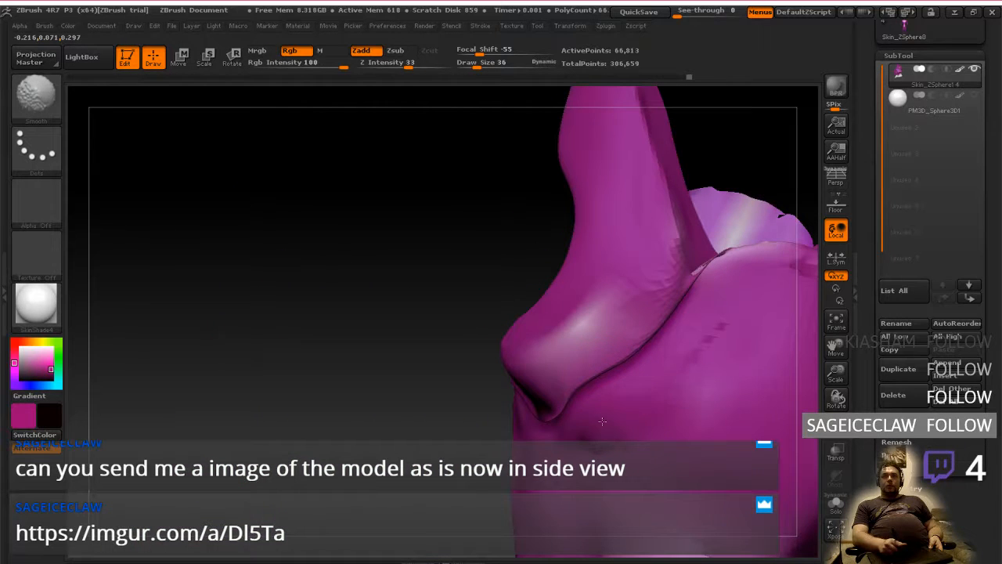
# Build up the seam between the back of the ears and the skull with ClayTubes strokes
pyautogui.moveTo(602, 421)
pyautogui.mouseDown()
pyautogui.moveTo(636, 385)
pyautogui.moveTo(610, 359)
pyautogui.moveTo(578, 415)
pyautogui.moveTo(613, 373)
pyautogui.moveTo(587, 407)
pyautogui.moveTo(642, 368)
pyautogui.moveTo(678, 319)
pyautogui.mouseUp()
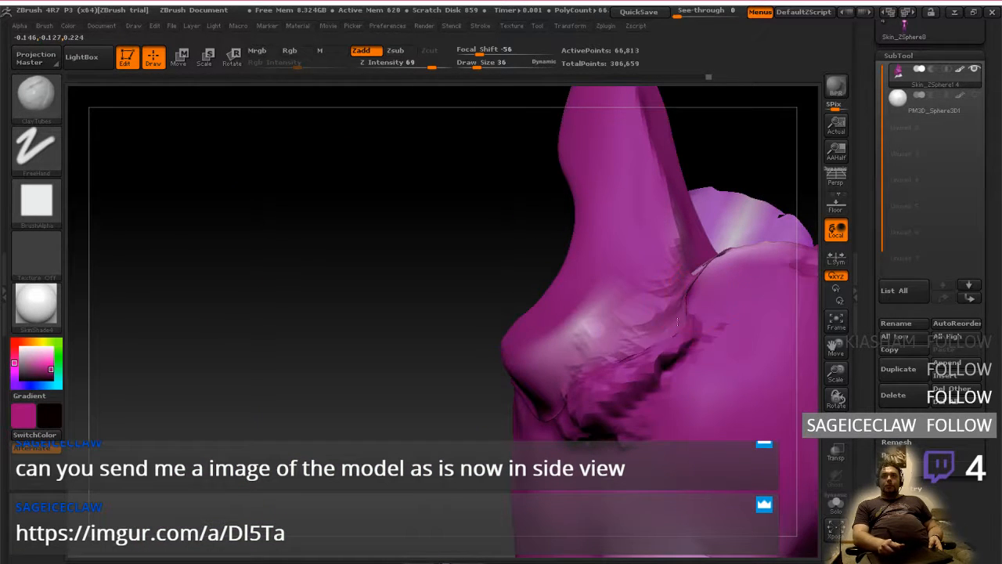
pyautogui.moveTo(678, 320); pyautogui.dragTo(727, 291, button='right')
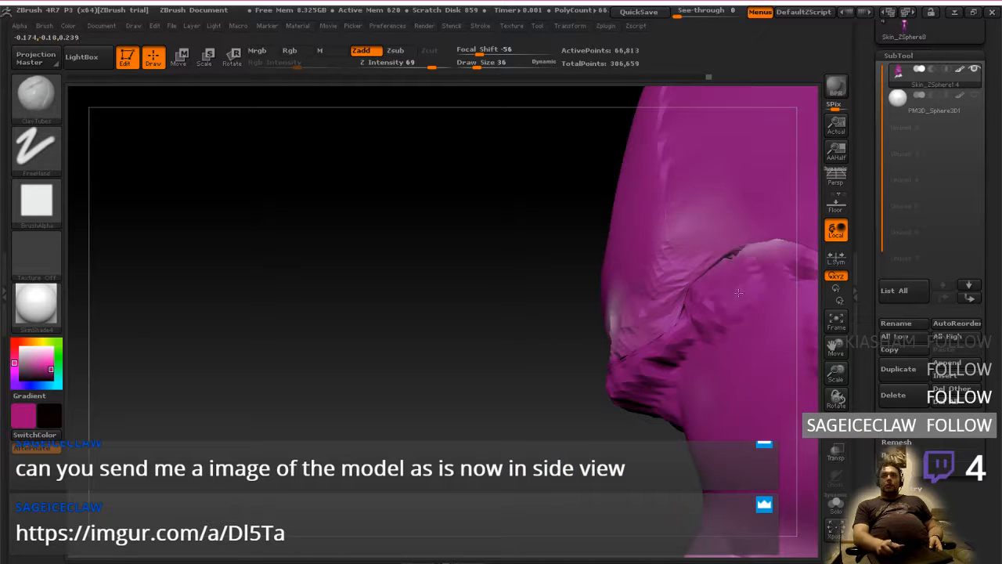
pyautogui.moveTo(739, 292)
pyautogui.mouseDown()
pyautogui.moveTo(665, 348)
pyautogui.moveTo(669, 337)
pyautogui.mouseUp()
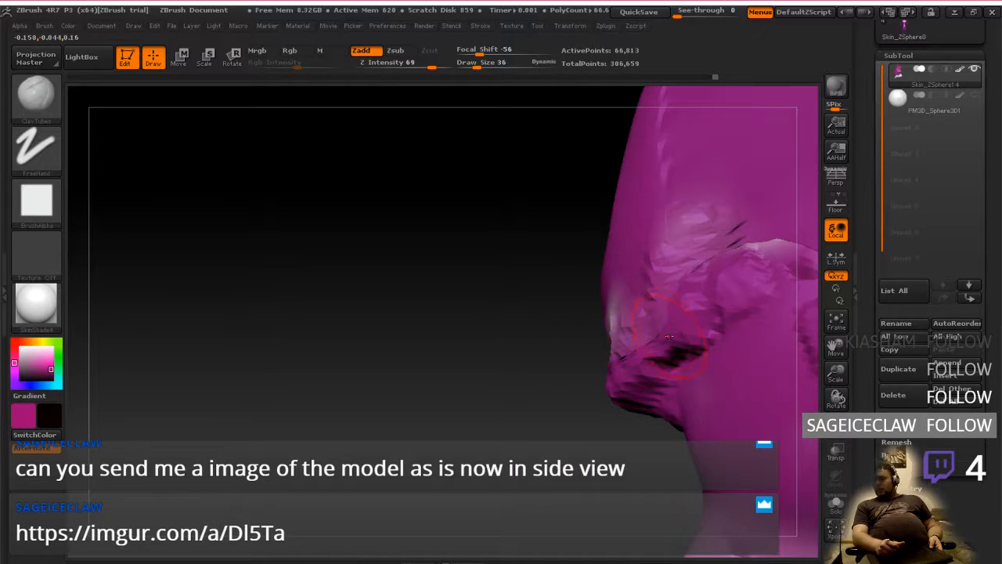
pyautogui.moveTo(678, 333); pyautogui.dragTo(744, 339, button='right')
pyautogui.keyDown('shift'); pyautogui.moveTo(644, 385); pyautogui.dragTo(687, 324); pyautogui.keyUp('shift')
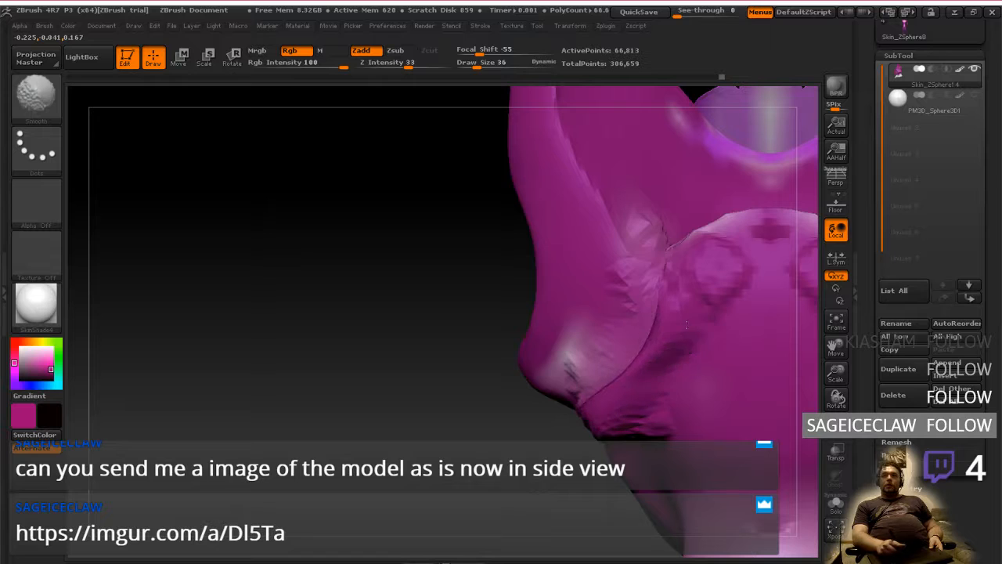
# Smooth the rear ear seam and extend the ClayTubes ridge up to the back of the crown
pyautogui.keyDown('shift'); pyautogui.moveTo(661, 258); pyautogui.dragTo(667, 286); pyautogui.keyUp('shift')
pyautogui.moveTo(675, 293); pyautogui.dragTo(678, 288, button='right')
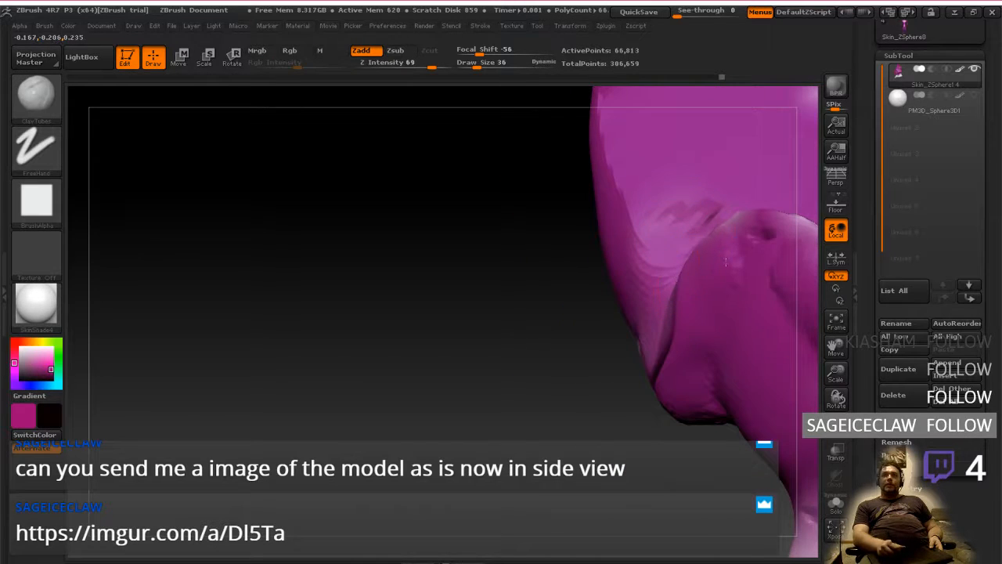
pyautogui.moveTo(743, 245)
pyautogui.mouseDown()
pyautogui.moveTo(706, 284)
pyautogui.moveTo(675, 263)
pyautogui.moveTo(689, 277)
pyautogui.moveTo(663, 354)
pyautogui.moveTo(671, 384)
pyautogui.mouseUp()
pyautogui.moveTo(670, 384); pyautogui.dragTo(626, 368, button='right')
pyautogui.keyDown('shift'); pyautogui.moveTo(627, 349); pyautogui.dragTo(624, 394); pyautogui.keyUp('shift')
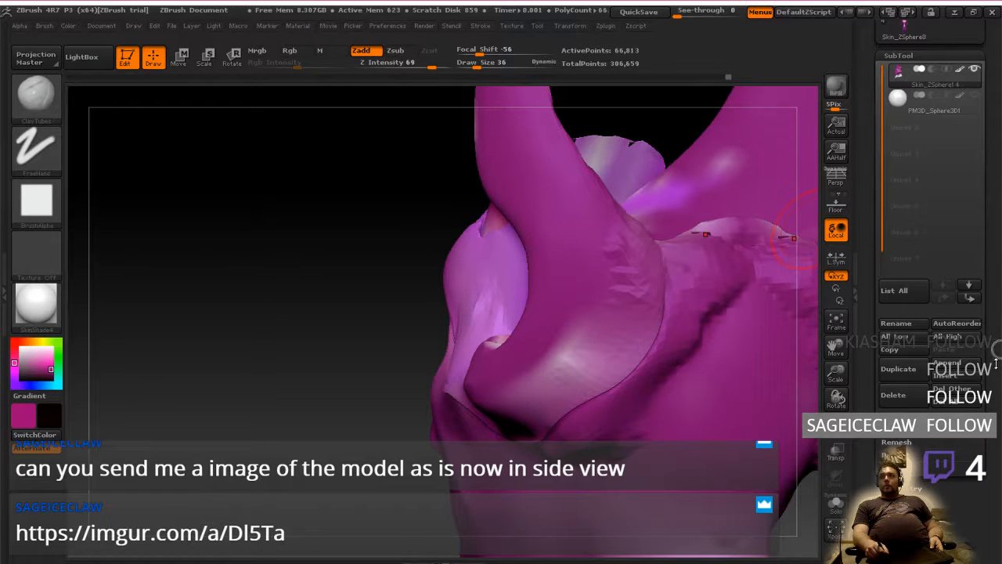
# Try to subdivide the head mesh and delete its lower subdivision levels
pyautogui.moveTo(992, 362); pyautogui.dragTo(998, 451)
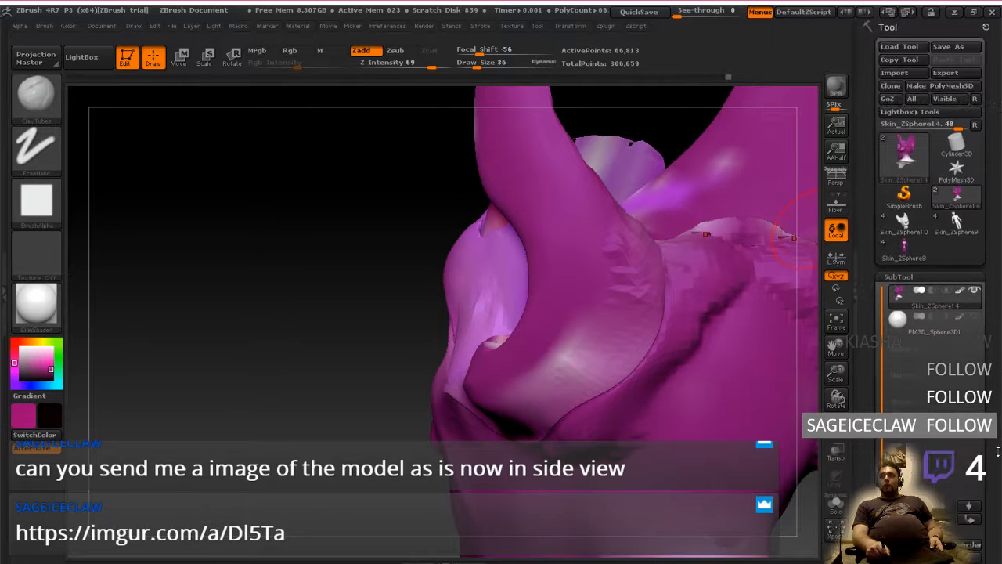
pyautogui.click(922, 277)
pyautogui.click(911, 293)
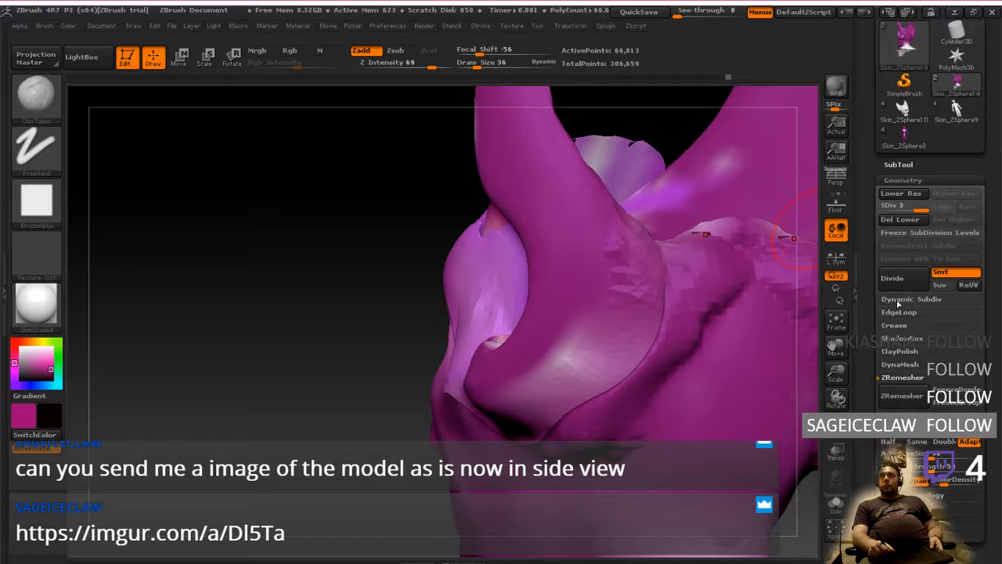
pyautogui.click(895, 277)
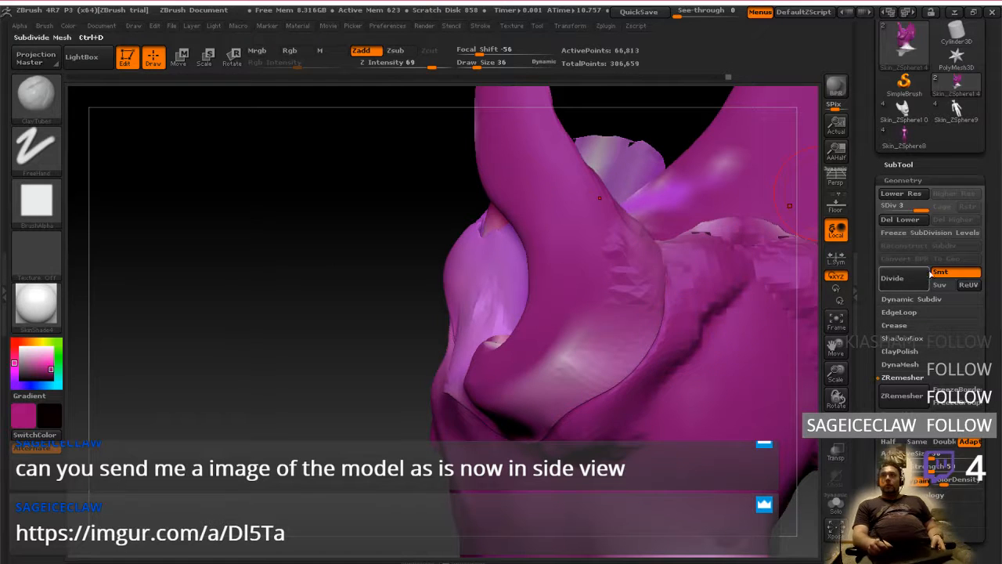
pyautogui.click(912, 220)
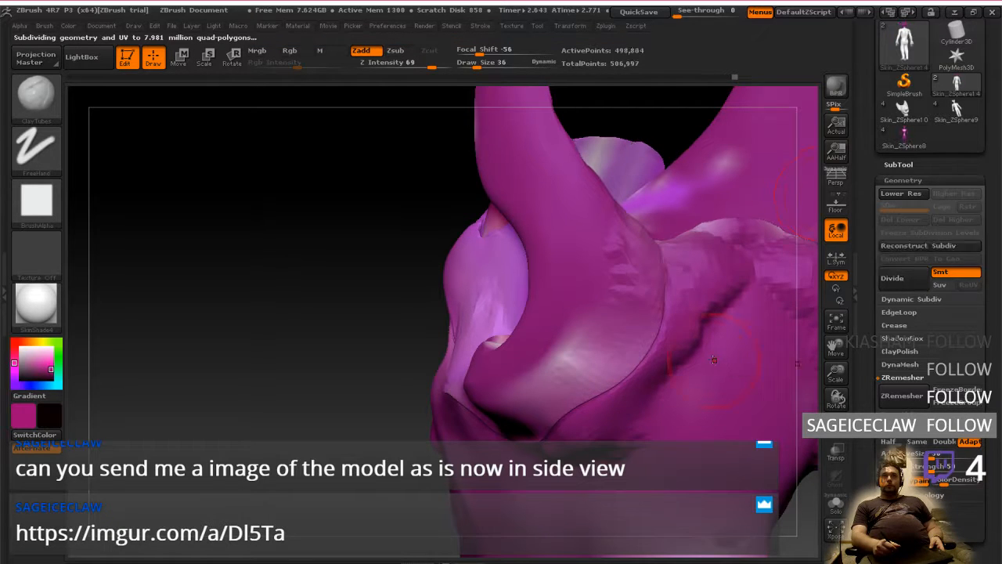
# Try sculpting the seam behind the ear on the subdivided mesh, and revert to the state before the subdivision
pyautogui.moveTo(717, 368); pyautogui.dragTo(700, 361, button='right')
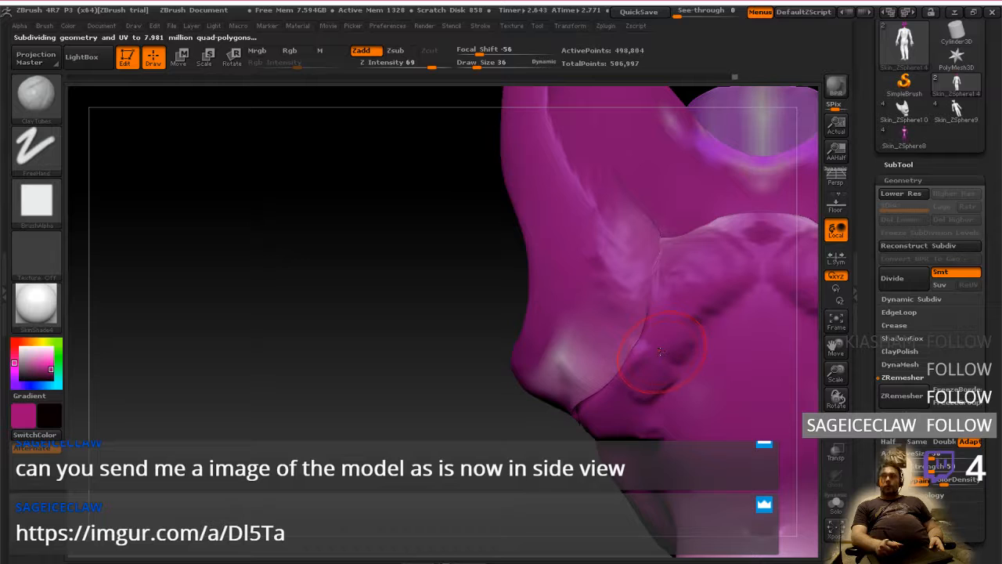
pyautogui.moveTo(662, 353)
pyautogui.mouseDown(button='right')
pyautogui.moveTo(717, 335)
pyautogui.moveTo(672, 354)
pyautogui.mouseUp(button='right')
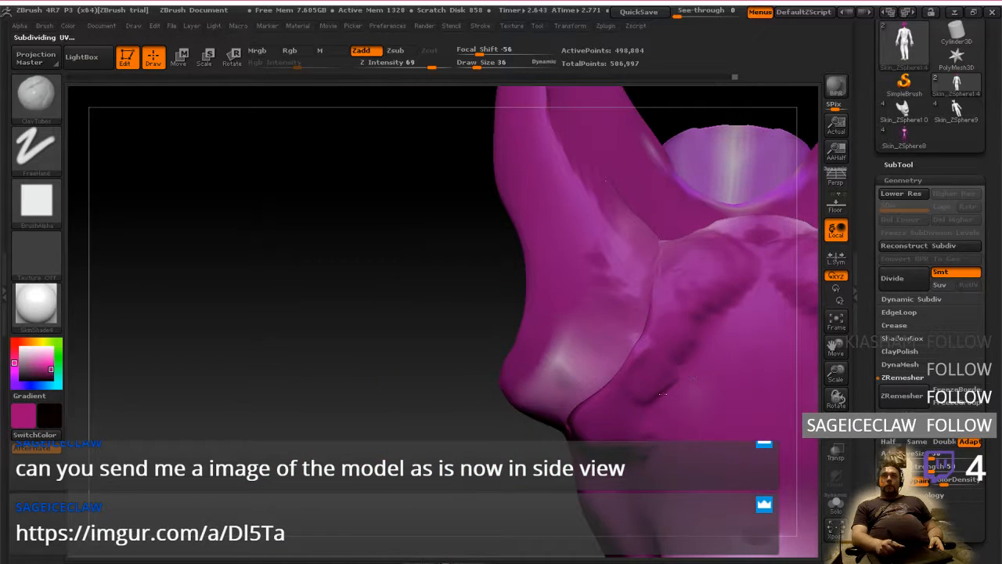
pyautogui.click(719, 79)
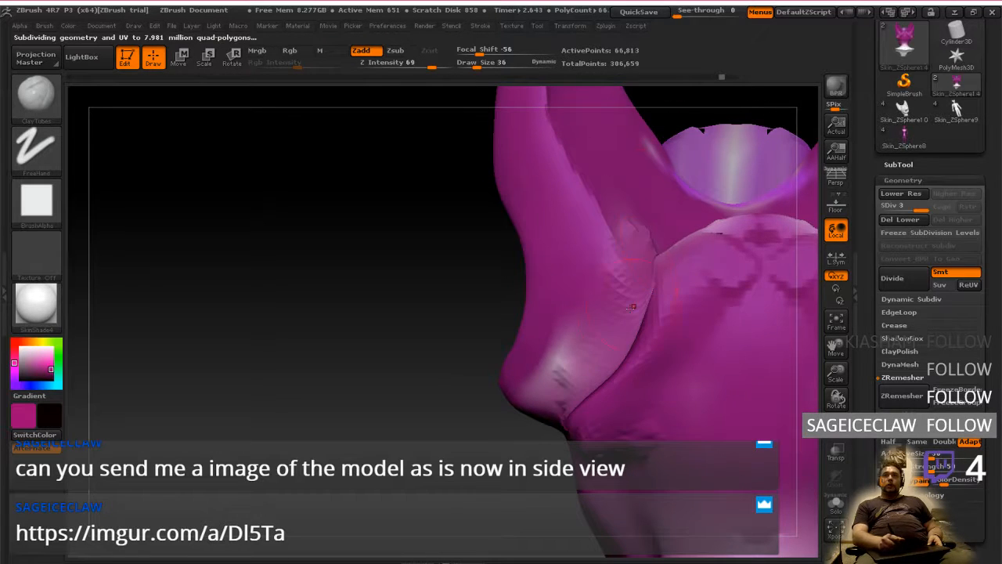
# Add ClayTubes strokes along the rear ear seam, from the ear's lower edge to the crown
pyautogui.moveTo(621, 372); pyautogui.dragTo(646, 301)
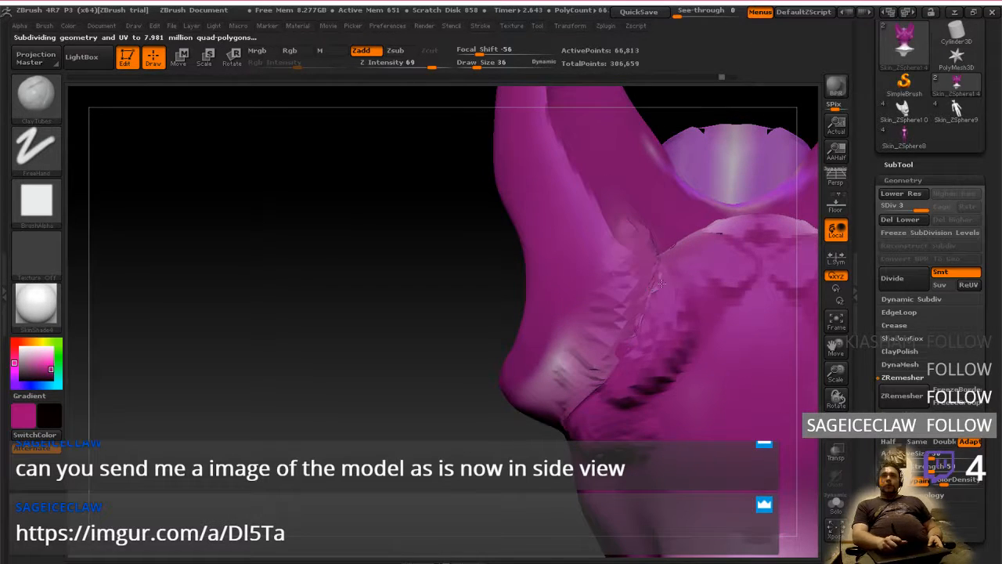
pyautogui.moveTo(670, 258); pyautogui.dragTo(714, 235, button='right')
pyautogui.moveTo(666, 239)
pyautogui.mouseDown()
pyautogui.moveTo(699, 227)
pyautogui.moveTo(763, 252)
pyautogui.mouseUp()
pyautogui.moveTo(728, 201)
pyautogui.mouseDown(button='right')
pyautogui.moveTo(689, 298)
pyautogui.moveTo(710, 339)
pyautogui.moveTo(636, 336)
pyautogui.mouseUp(button='right')
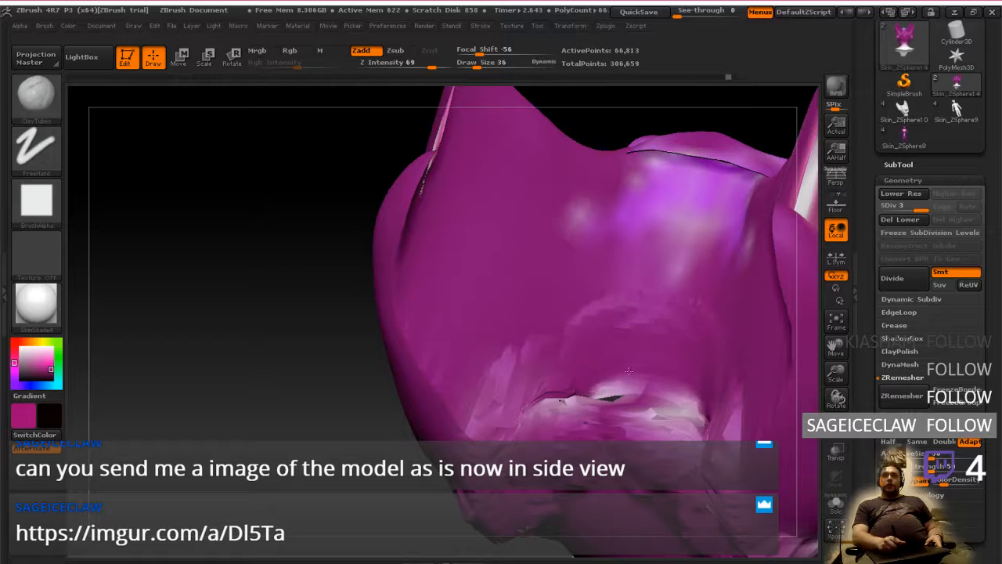
# Sculpt and smooth the transition between the backs of the ears and the top of the skull
pyautogui.moveTo(594, 291); pyautogui.dragTo(610, 380)
pyautogui.moveTo(611, 314); pyautogui.dragTo(556, 377)
pyautogui.moveTo(619, 265); pyautogui.dragTo(544, 361)
pyautogui.moveTo(544, 361)
pyautogui.mouseDown(button='right')
pyautogui.moveTo(616, 195)
pyautogui.moveTo(715, 322)
pyautogui.moveTo(682, 317)
pyautogui.moveTo(650, 366)
pyautogui.mouseUp(button='right')
pyautogui.press('shift')
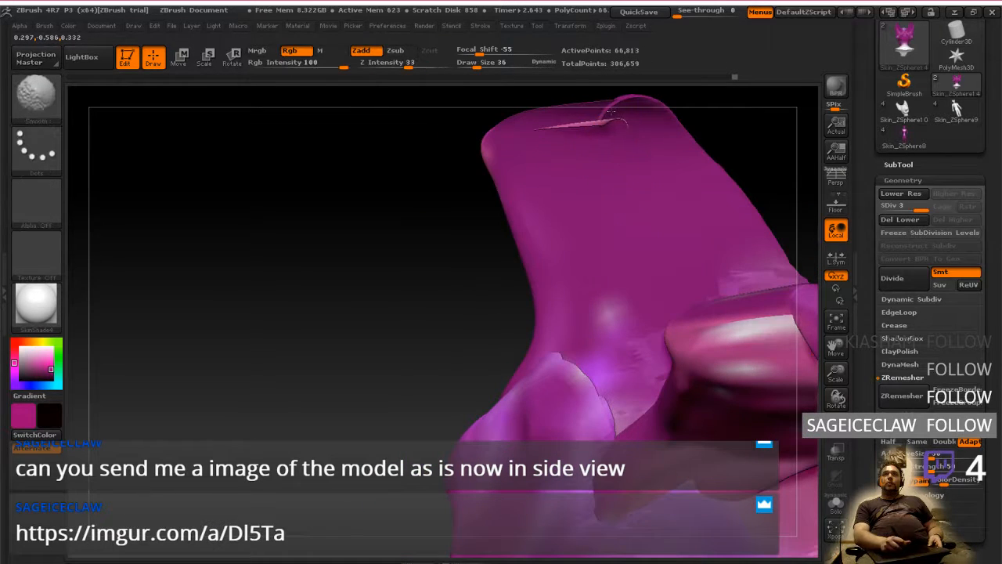
# Try to thicken the inner edges of both ears with ClayTubes strokes, and undo it
pyautogui.moveTo(577, 139)
pyautogui.mouseDown()
pyautogui.moveTo(586, 290)
pyautogui.moveTo(617, 303)
pyautogui.mouseUp()
pyautogui.moveTo(619, 298)
pyautogui.mouseDown(button='right')
pyautogui.moveTo(653, 211)
pyautogui.moveTo(687, 191)
pyautogui.moveTo(744, 292)
pyautogui.mouseUp(button='right')
pyautogui.press('shift')
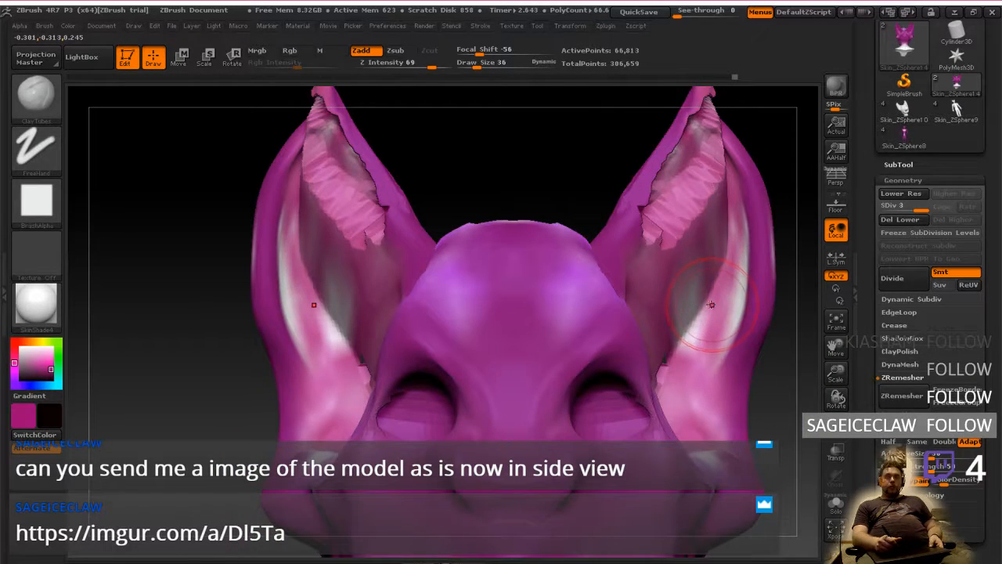
pyautogui.hotkey('ctrl', 'z')
# Build up the inner ear surface and the front rim where each ear meets the forehead with ClayTubes
pyautogui.moveTo(621, 270); pyautogui.dragTo(660, 272, button='right')
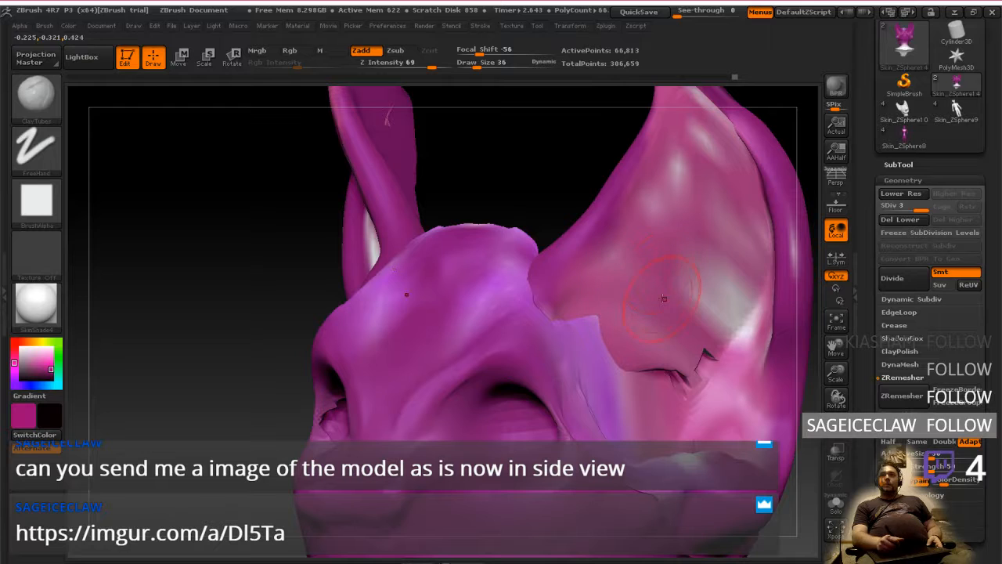
pyautogui.keyDown('ctrl'); pyautogui.moveTo(665, 308); pyautogui.dragTo(686, 356); pyautogui.keyUp('ctrl')
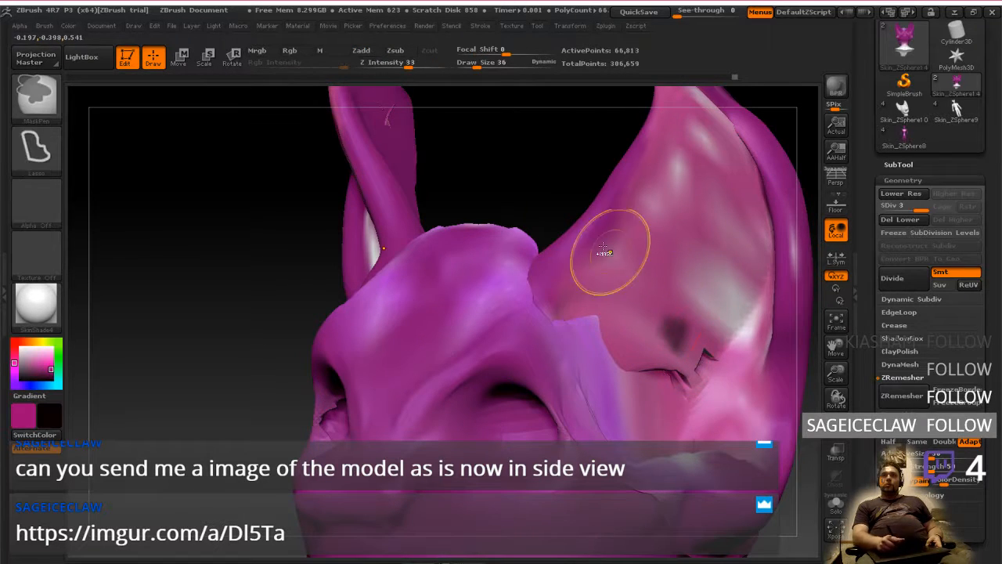
pyautogui.keyDown('ctrl'); pyautogui.click(572, 192); pyautogui.keyUp('ctrl')
pyautogui.keyDown('ctrl'); pyautogui.moveTo(538, 222); pyautogui.dragTo(593, 183); pyautogui.keyUp('ctrl')
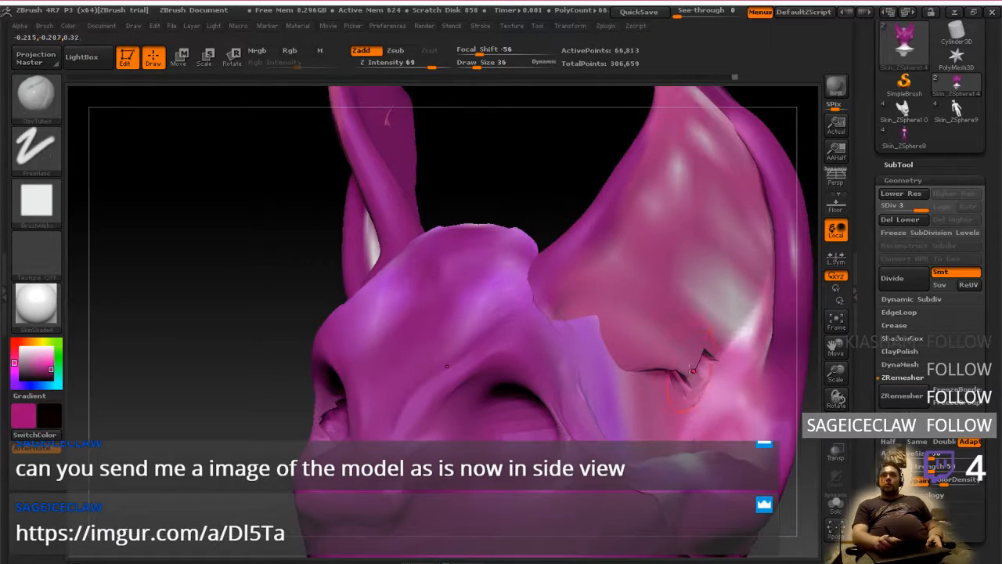
pyautogui.moveTo(688, 354)
pyautogui.mouseDown()
pyautogui.moveTo(638, 298)
pyautogui.moveTo(626, 368)
pyautogui.moveTo(619, 321)
pyautogui.moveTo(662, 323)
pyautogui.mouseUp()
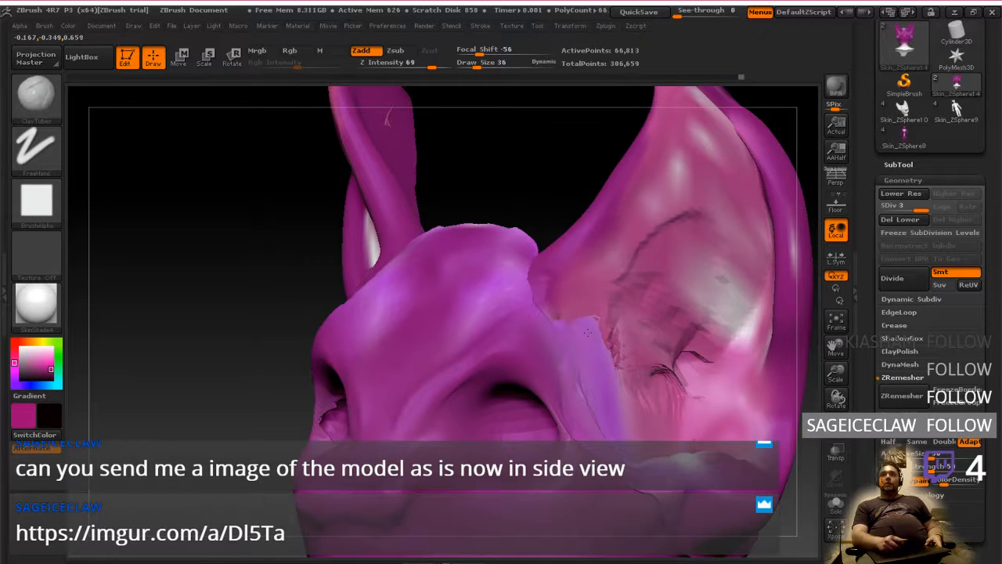
pyautogui.moveTo(588, 332)
pyautogui.mouseDown()
pyautogui.moveTo(583, 318)
pyautogui.moveTo(523, 308)
pyautogui.moveTo(565, 332)
pyautogui.moveTo(583, 322)
pyautogui.moveTo(588, 274)
pyautogui.moveTo(601, 313)
pyautogui.moveTo(658, 184)
pyautogui.mouseUp()
pyautogui.moveTo(581, 178)
pyautogui.mouseDown()
pyautogui.moveTo(650, 190)
pyautogui.moveTo(576, 181)
pyautogui.moveTo(567, 335)
pyautogui.mouseUp()
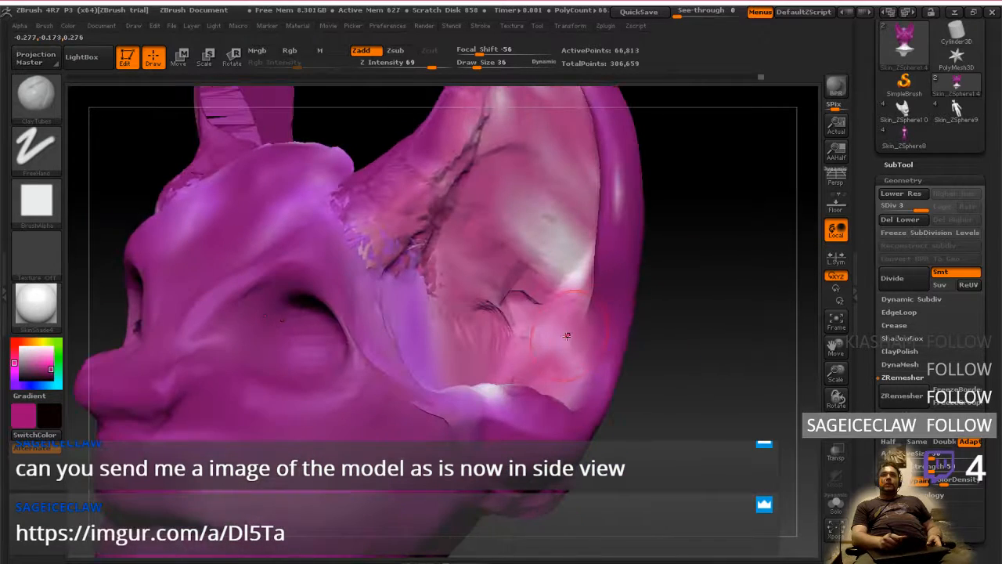
# Examine the reshaped ears and their bases from the three-quarter, front, back and side views
pyautogui.moveTo(543, 213)
pyautogui.mouseDown()
pyautogui.moveTo(559, 345)
pyautogui.moveTo(579, 223)
pyautogui.mouseUp()
pyautogui.moveTo(586, 181)
pyautogui.mouseDown()
pyautogui.moveTo(528, 262)
pyautogui.moveTo(561, 205)
pyautogui.moveTo(558, 130)
pyautogui.moveTo(503, 299)
pyautogui.mouseUp()
pyautogui.moveTo(544, 229)
pyautogui.mouseDown()
pyautogui.moveTo(581, 162)
pyautogui.moveTo(629, 337)
pyautogui.moveTo(599, 312)
pyautogui.moveTo(598, 329)
pyautogui.moveTo(557, 308)
pyautogui.moveTo(613, 321)
pyautogui.mouseUp()
pyautogui.moveTo(576, 312); pyautogui.dragTo(650, 304, button='right')
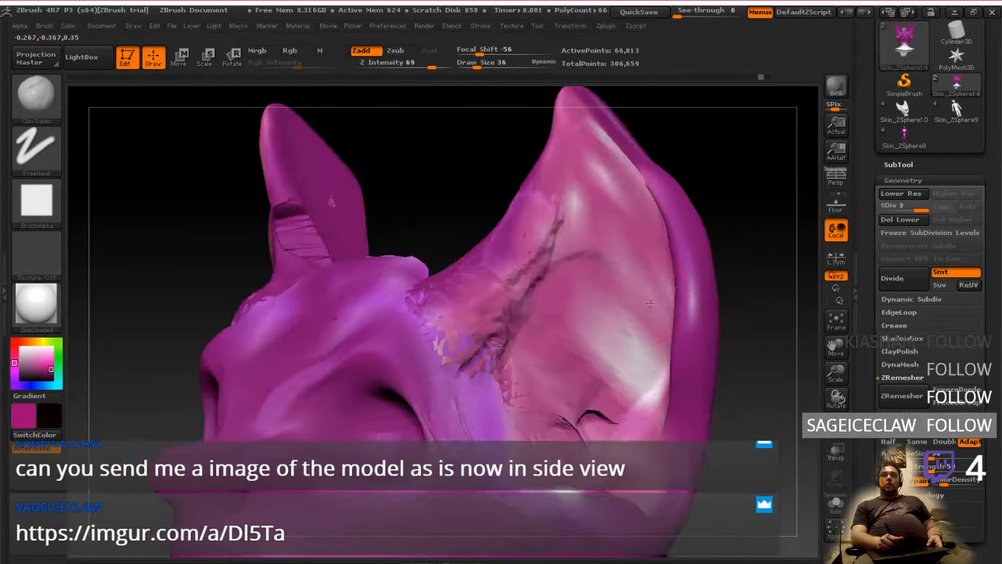
pyautogui.keyDown('shift'); pyautogui.moveTo(582, 339); pyautogui.dragTo(608, 382, button='right'); pyautogui.keyUp('shift')
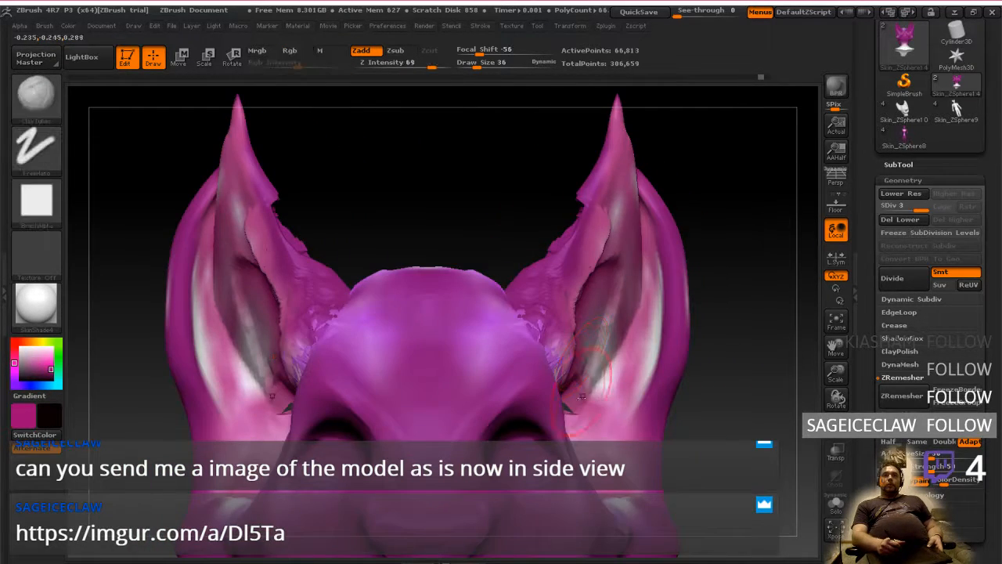
pyautogui.keyDown('alt'); pyautogui.moveTo(587, 427); pyautogui.dragTo(596, 315, button='right'); pyautogui.keyUp('alt')
pyautogui.keyDown('ctrl'); pyautogui.moveTo(596, 316); pyautogui.dragTo(612, 345, button='right'); pyautogui.keyUp('ctrl')
pyautogui.moveTo(636, 379); pyautogui.dragTo(595, 360, button='right')
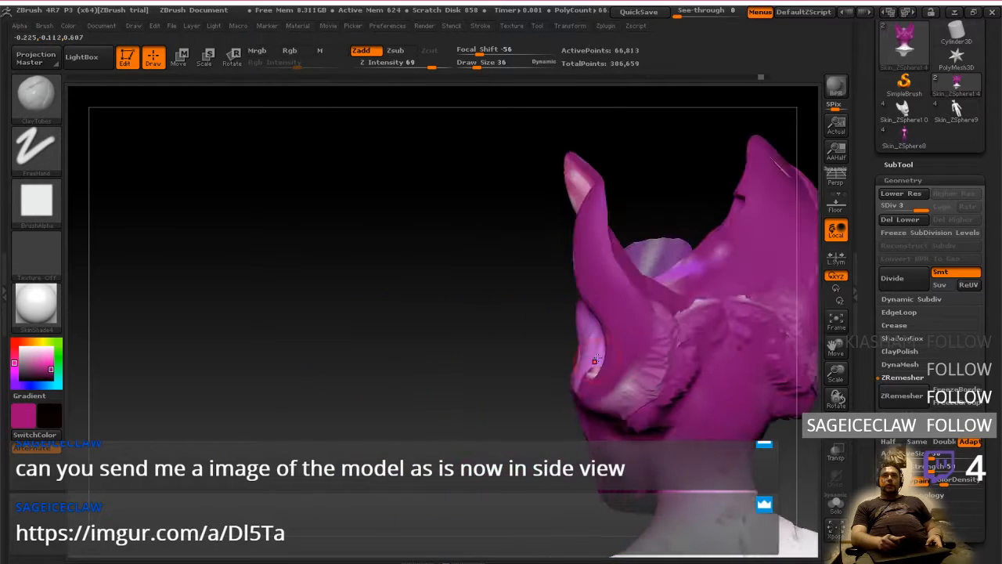
pyautogui.moveTo(677, 344); pyautogui.dragTo(716, 369, button='right')
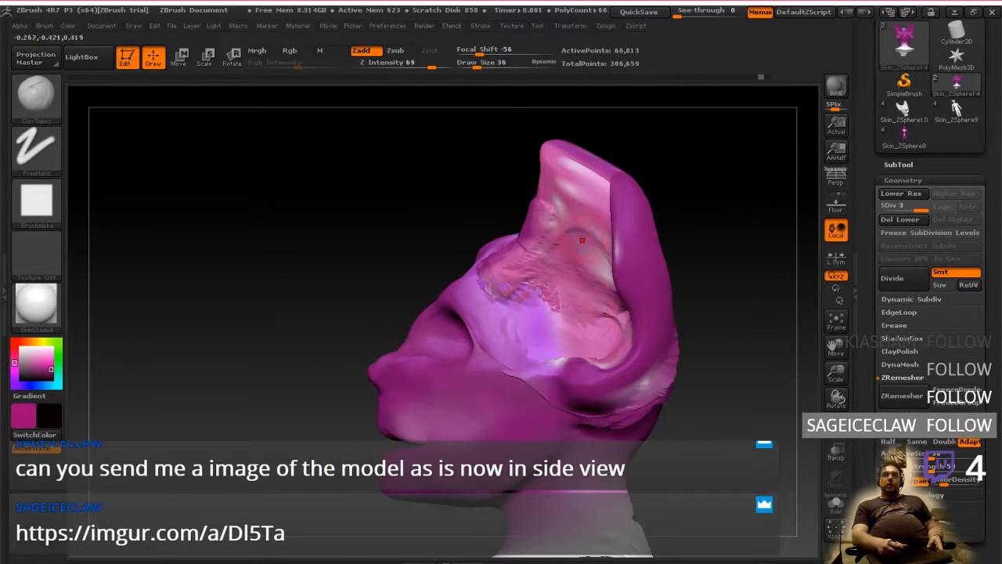
pyautogui.moveTo(584, 265)
pyautogui.keyDown('ctrl'); pyautogui.mouseDown()
pyautogui.moveTo(603, 149)
pyautogui.moveTo(689, 438)
pyautogui.moveTo(588, 235)
pyautogui.moveTo(583, 265)
pyautogui.mouseUp(); pyautogui.keyUp('ctrl')
# Invert the mask to free the rear half of the ears, and move it toward the face with a horizontal Transpose line
pyautogui.click(180, 56)
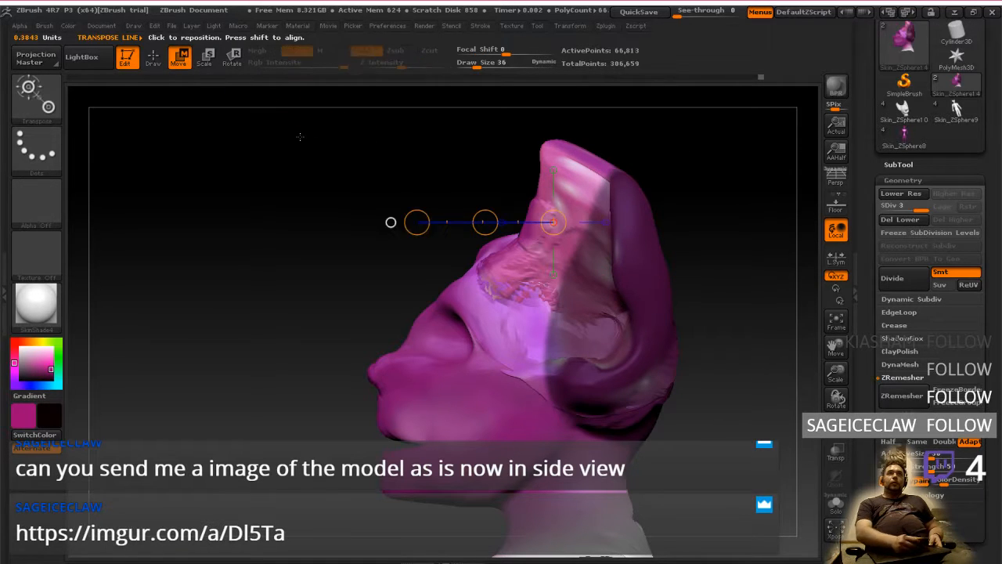
pyautogui.moveTo(645, 313); pyautogui.dragTo(765, 363)
pyautogui.moveTo(650, 267); pyautogui.dragTo(778, 267)
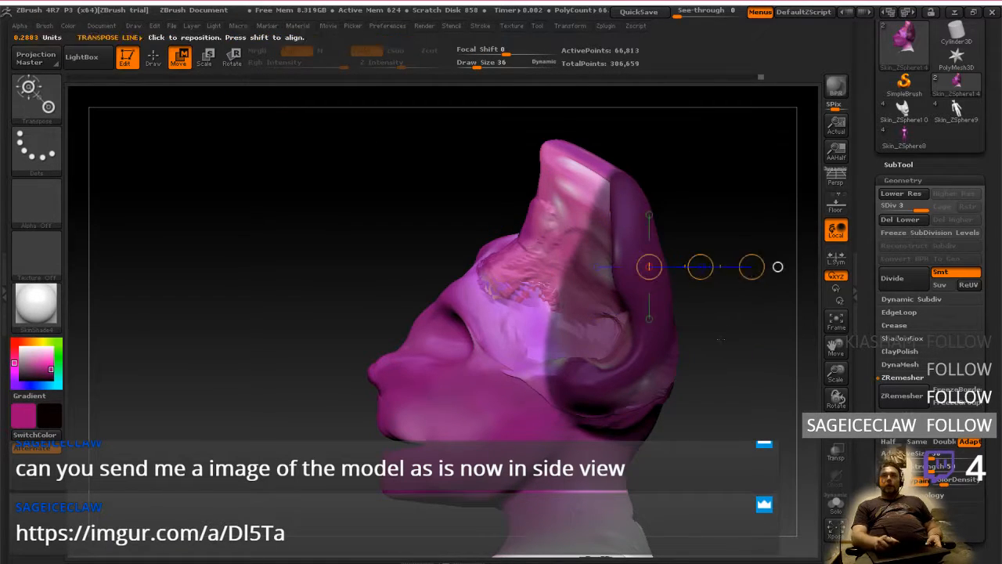
pyautogui.keyDown('ctrl'); pyautogui.click(721, 331); pyautogui.keyUp('ctrl')
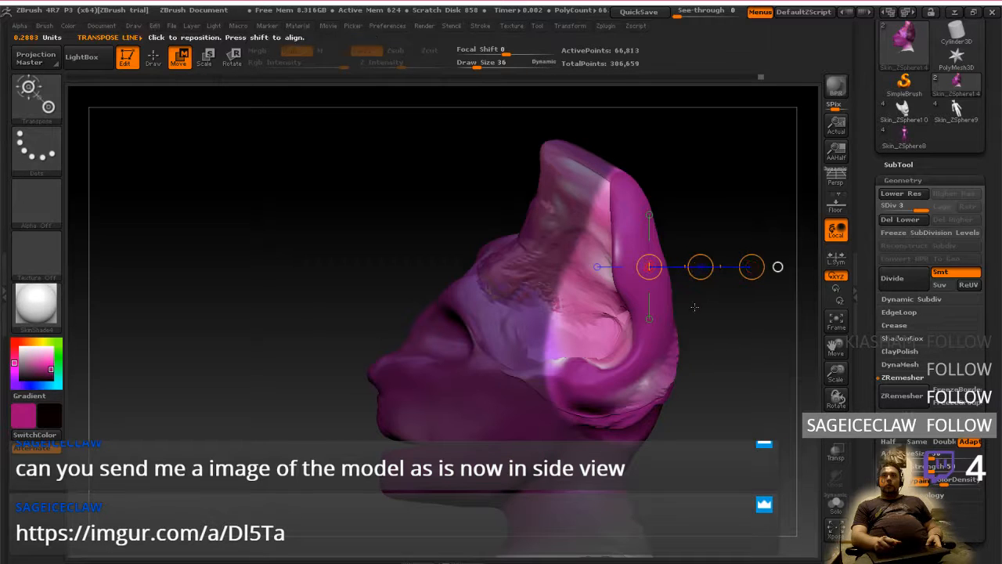
pyautogui.moveTo(700, 264); pyautogui.dragTo(669, 268)
pyautogui.moveTo(678, 332); pyautogui.dragTo(695, 386)
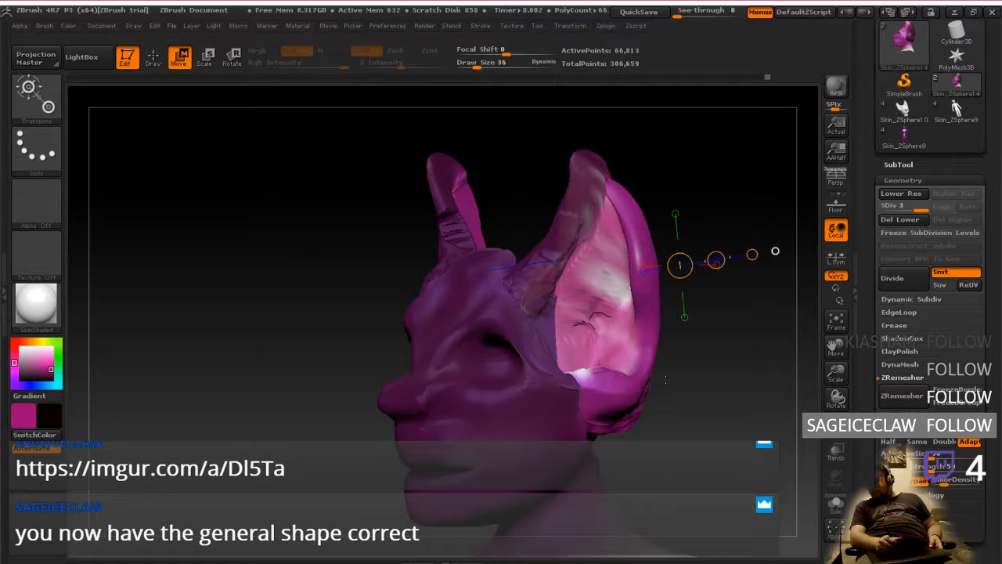
# View the moved ears from the side, and step the undo history back to the early head version for comparison
pyautogui.moveTo(681, 395)
pyautogui.mouseDown()
pyautogui.moveTo(630, 408)
pyautogui.moveTo(702, 426)
pyautogui.mouseUp()
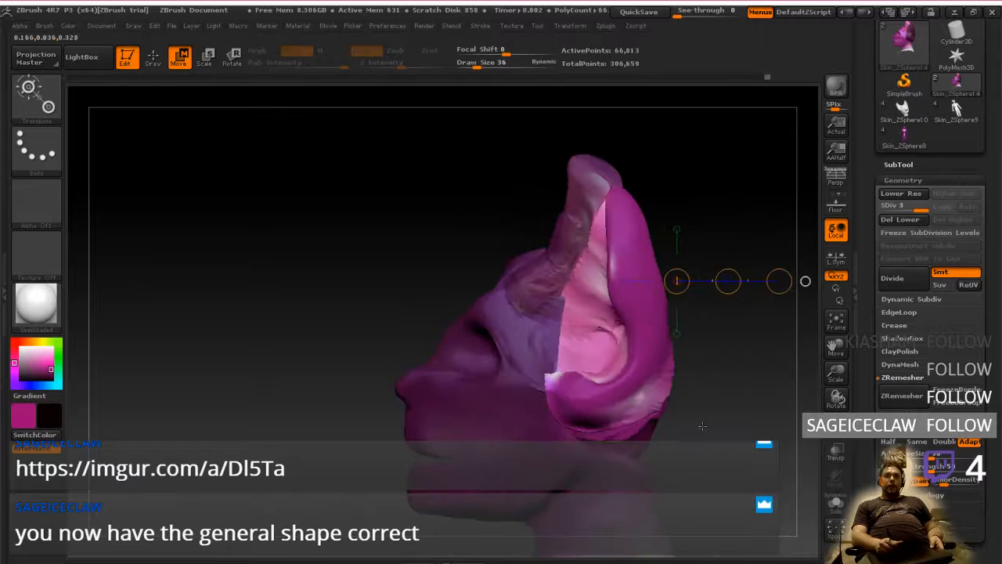
pyautogui.moveTo(805, 280)
pyautogui.mouseDown()
pyautogui.moveTo(719, 431)
pyautogui.moveTo(794, 284)
pyautogui.moveTo(787, 295)
pyautogui.moveTo(694, 293)
pyautogui.moveTo(756, 299)
pyautogui.mouseUp()
pyautogui.moveTo(748, 427); pyautogui.dragTo(648, 416)
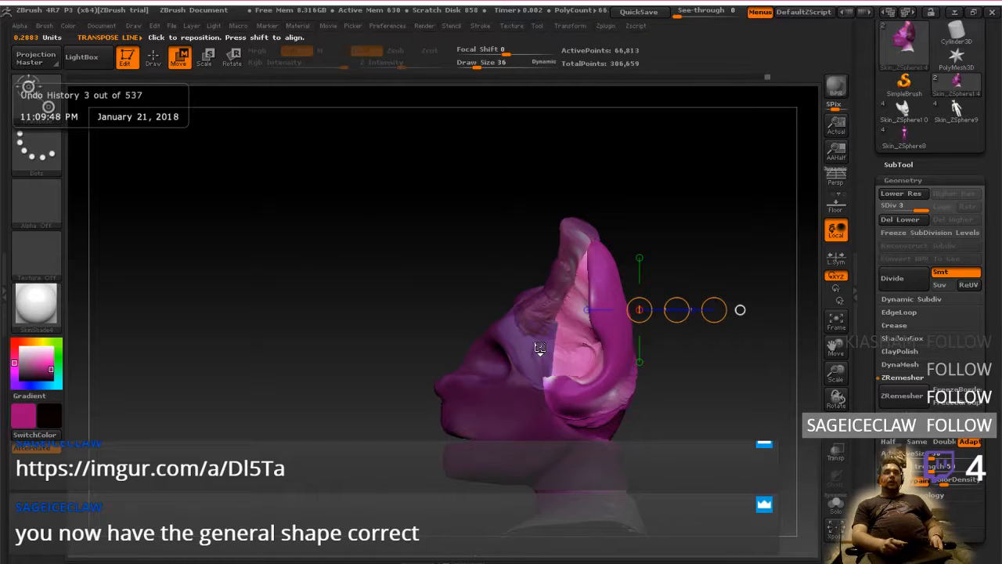
pyautogui.hotkey('ctrl', 'd')
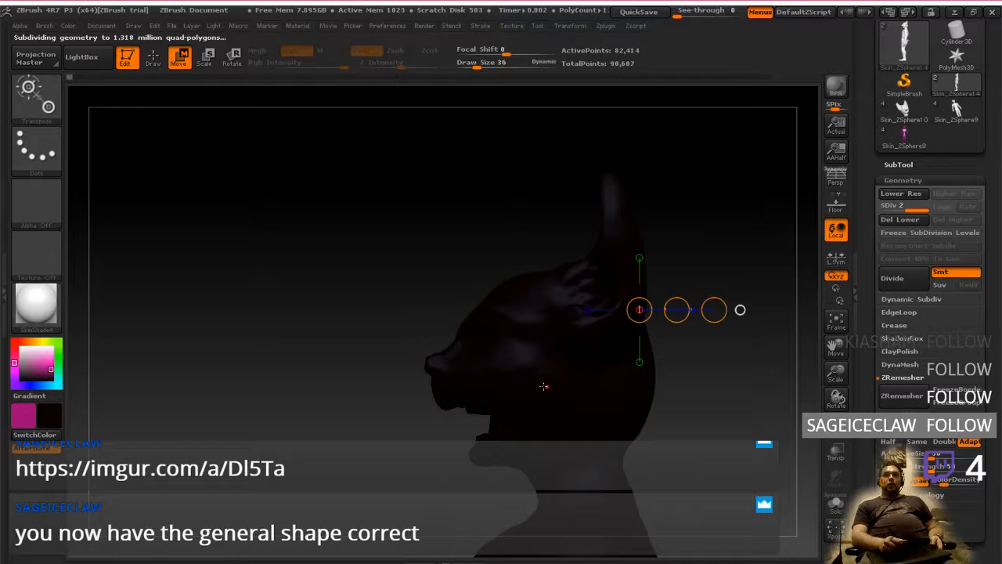
pyautogui.moveTo(544, 386); pyautogui.dragTo(433, 379, button='right')
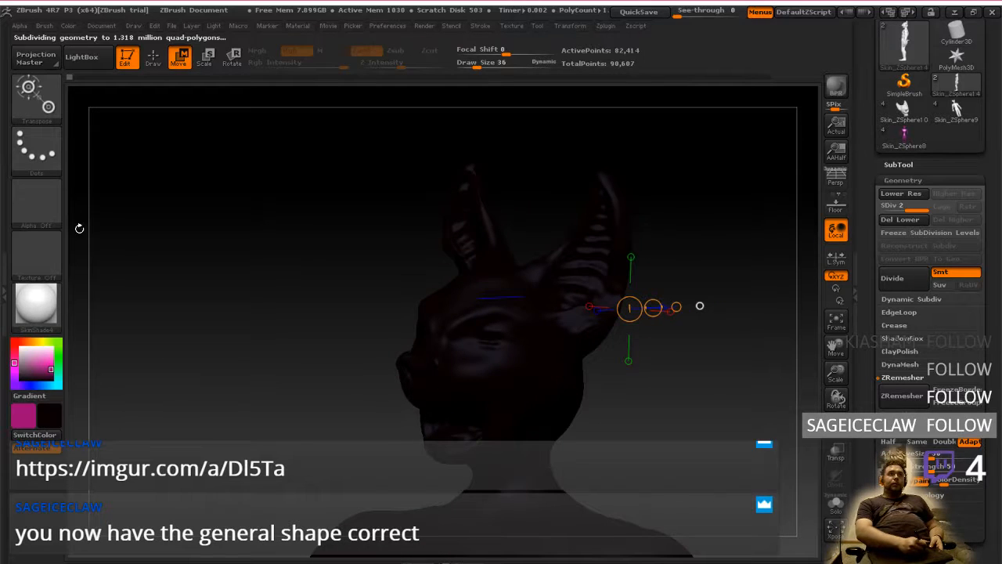
# Set the active colour to white, and step between the early states in the undo history
pyautogui.click(14, 345)
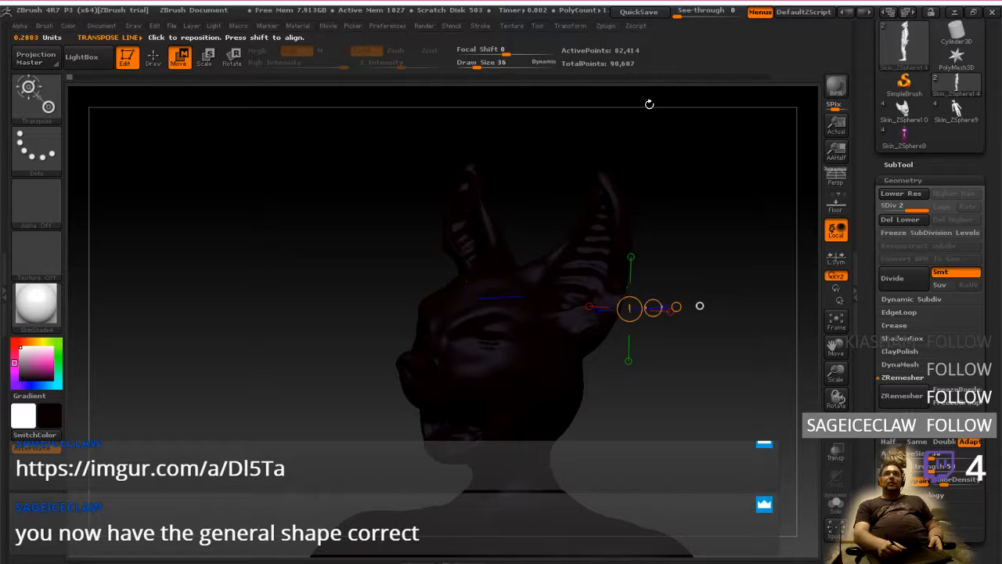
pyautogui.moveTo(626, 363)
pyautogui.mouseDown()
pyautogui.moveTo(682, 399)
pyautogui.moveTo(648, 410)
pyautogui.moveTo(636, 357)
pyautogui.mouseUp()
pyautogui.moveTo(329, 261)
pyautogui.mouseDown()
pyautogui.moveTo(469, 254)
pyautogui.moveTo(317, 247)
pyautogui.mouseUp()
pyautogui.click(79, 79)
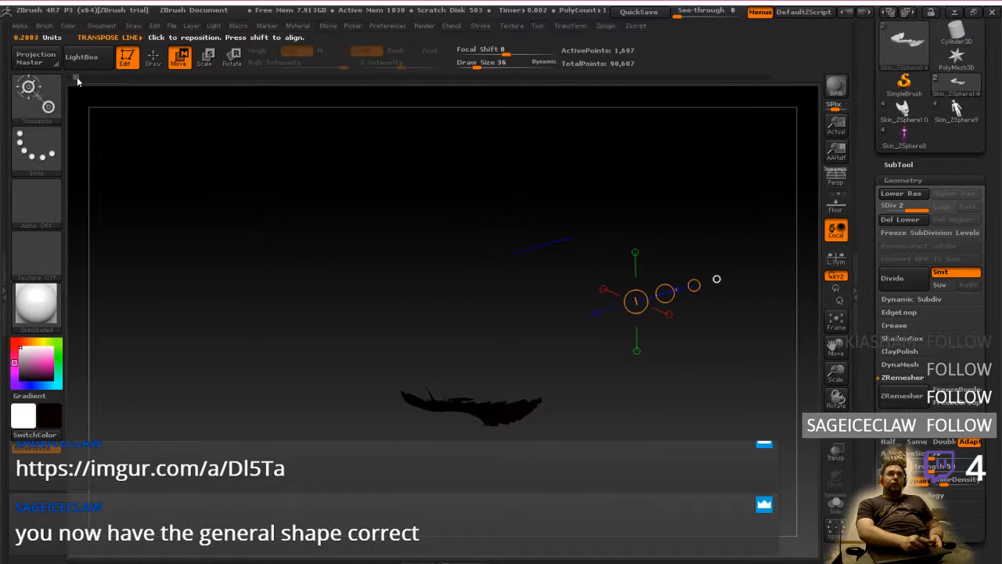
pyautogui.click(90, 79)
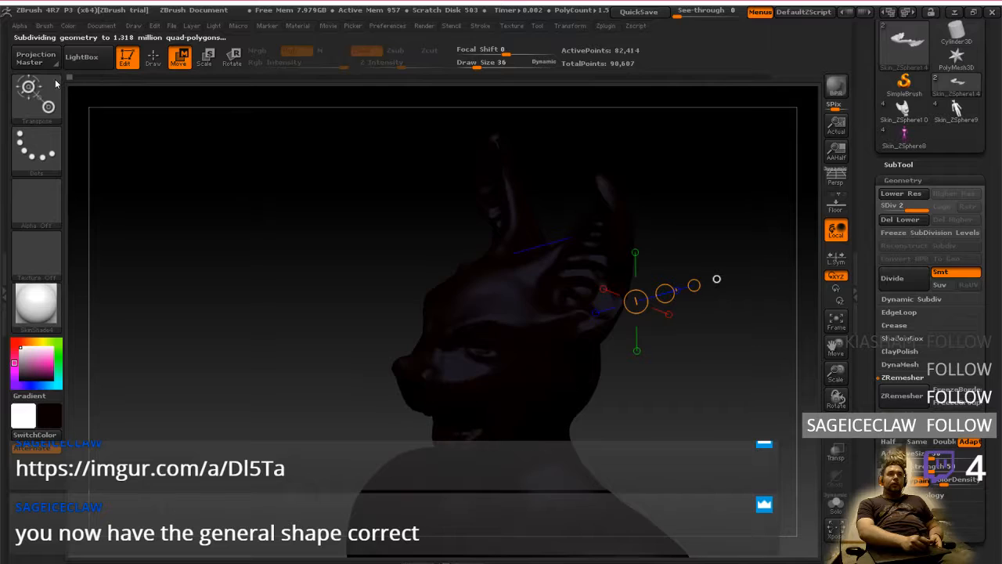
# Set the active colour to a light pinkish grey to brighten the display of the early head version
pyautogui.click(53, 414)
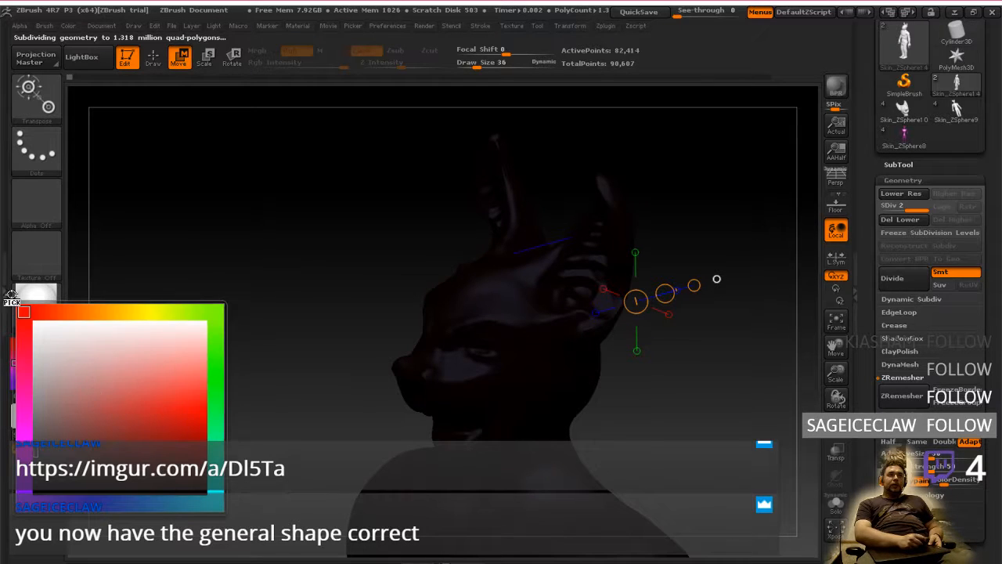
pyautogui.click(30, 418)
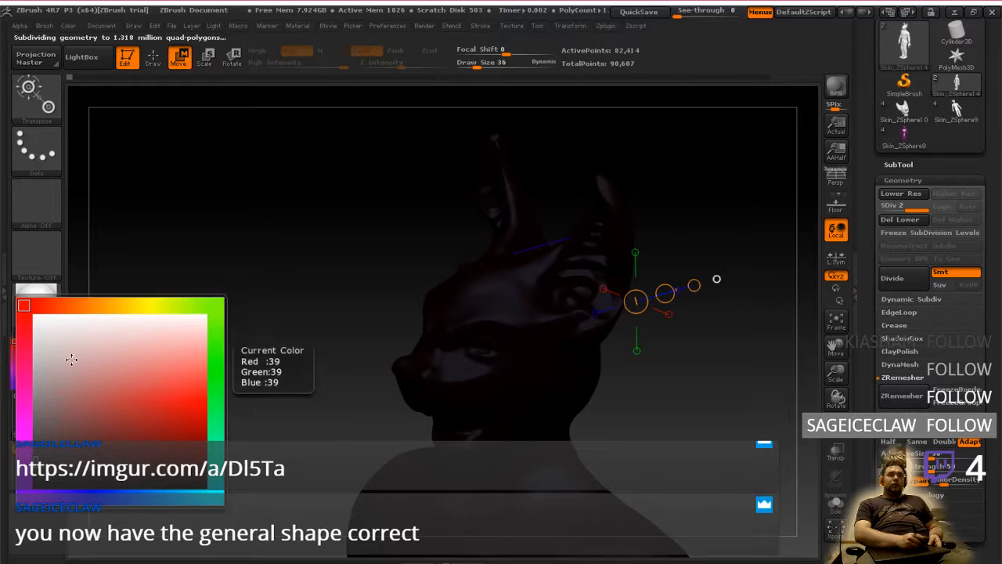
pyautogui.moveTo(680, 380)
pyautogui.mouseDown()
pyautogui.moveTo(685, 397)
pyautogui.moveTo(664, 407)
pyautogui.moveTo(674, 384)
pyautogui.moveTo(687, 393)
pyautogui.mouseUp()
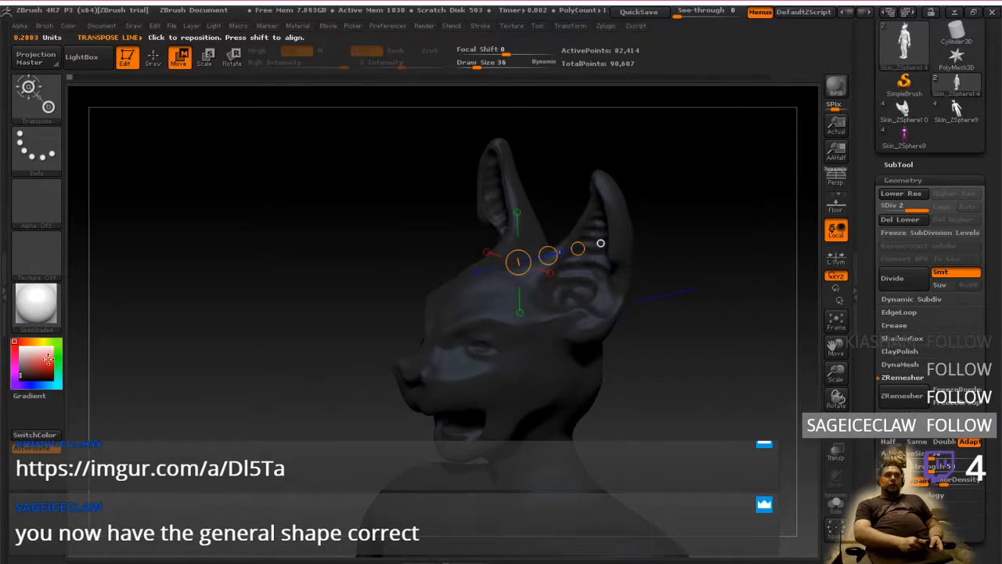
pyautogui.moveTo(31, 354)
pyautogui.mouseDown()
pyautogui.moveTo(18, 345)
pyautogui.moveTo(21, 357)
pyautogui.mouseUp()
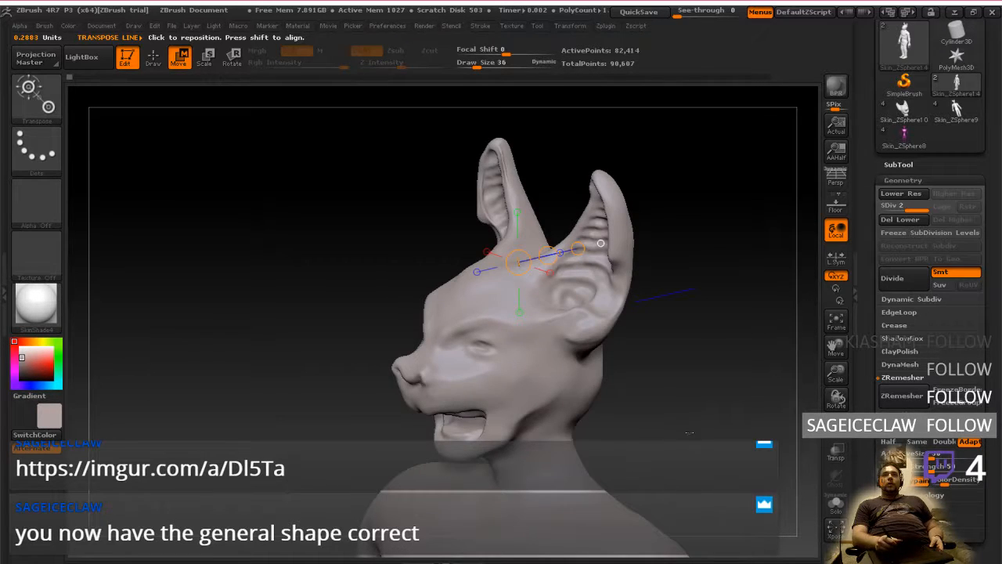
# Examine the early head's ears and profile from three-quarter and side views, and return to the latest undo history state
pyautogui.moveTo(689, 432)
pyautogui.mouseDown()
pyautogui.moveTo(720, 421)
pyautogui.moveTo(654, 415)
pyautogui.mouseUp()
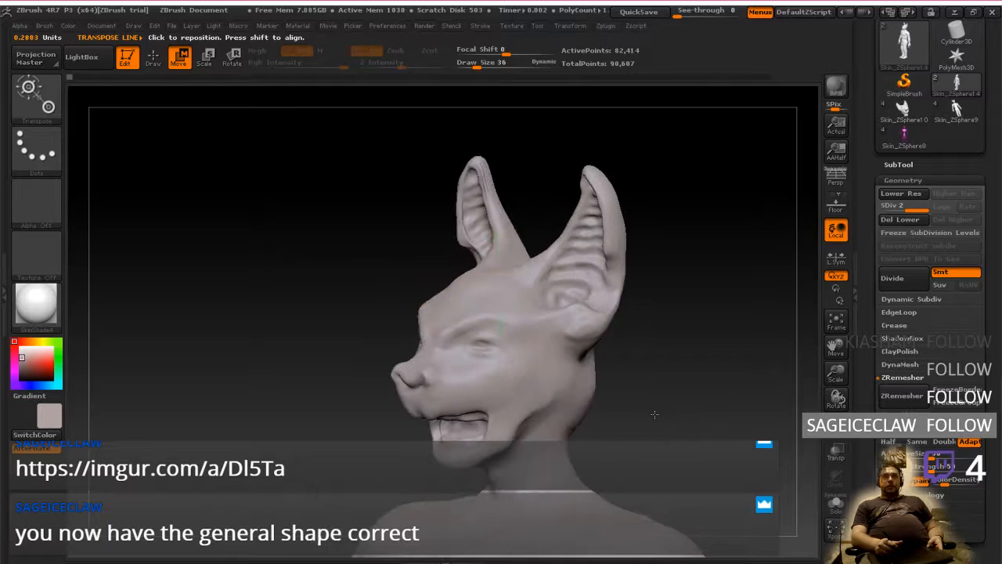
pyautogui.keyDown('ctrl'); pyautogui.moveTo(656, 413); pyautogui.dragTo(687, 423, button='right'); pyautogui.keyUp('ctrl')
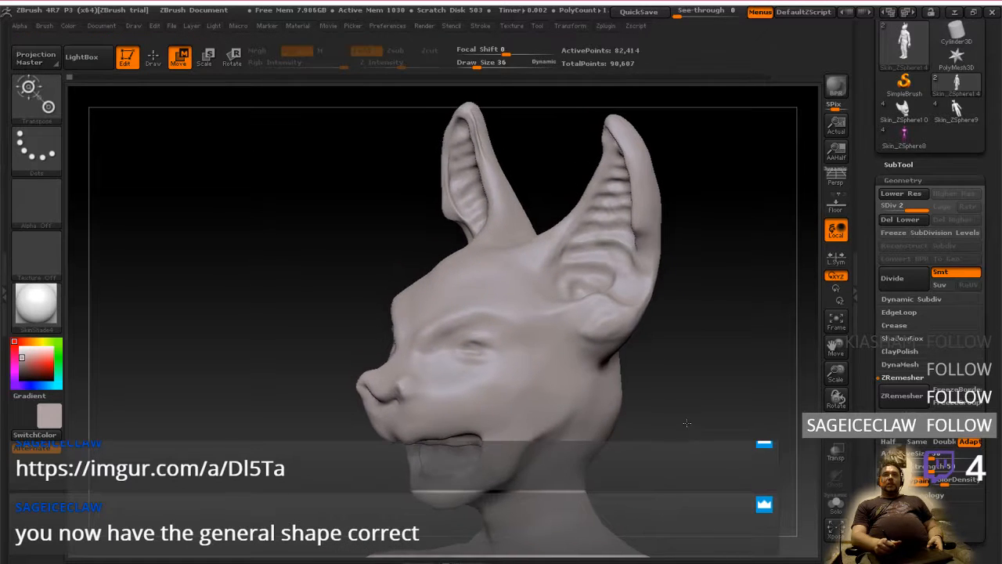
pyautogui.moveTo(687, 422)
pyautogui.mouseDown()
pyautogui.moveTo(721, 413)
pyautogui.moveTo(666, 368)
pyautogui.moveTo(638, 375)
pyautogui.mouseUp()
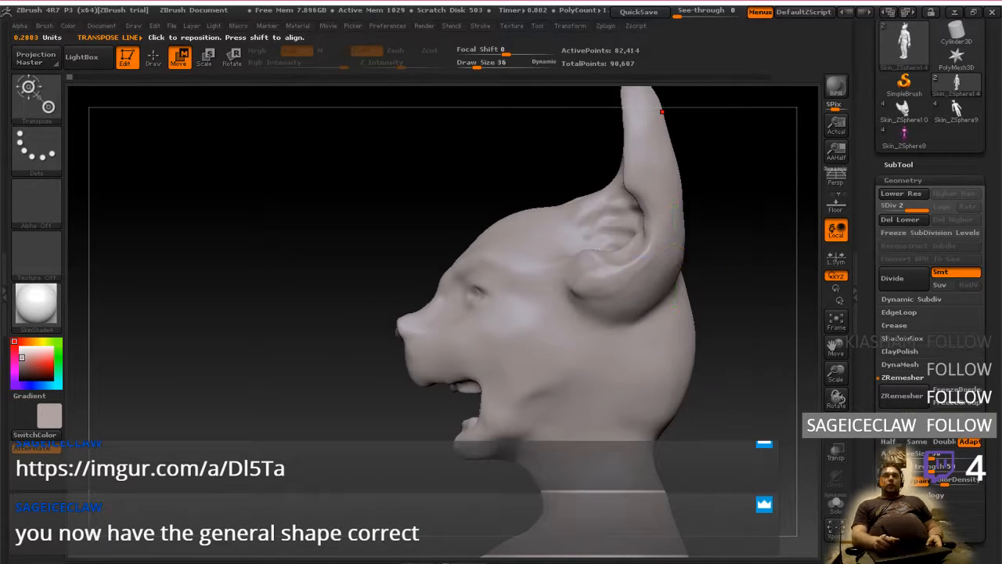
pyautogui.moveTo(734, 380)
pyautogui.mouseDown()
pyautogui.moveTo(720, 400)
pyautogui.moveTo(728, 379)
pyautogui.moveTo(789, 383)
pyautogui.moveTo(690, 343)
pyautogui.mouseUp()
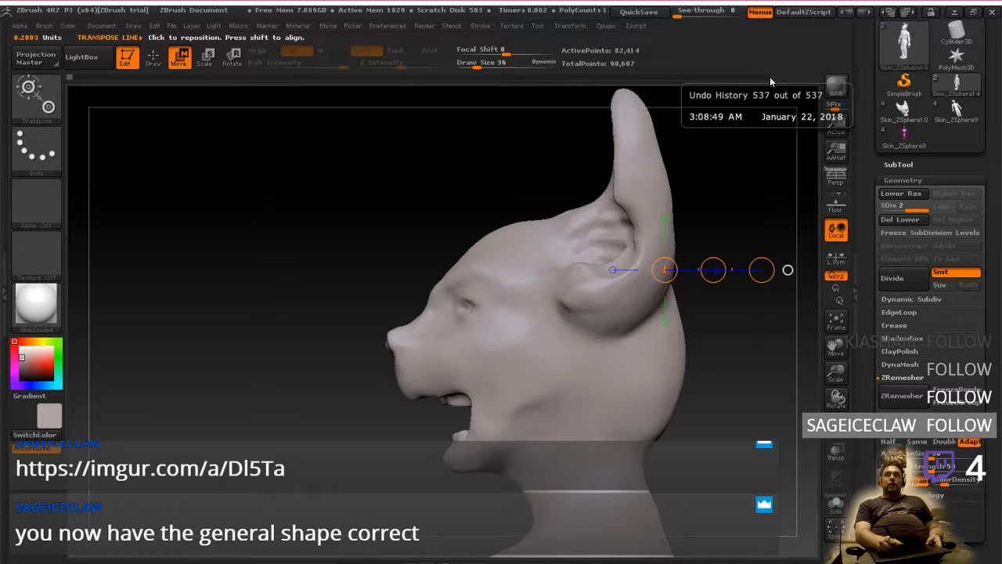
pyautogui.hotkey('ctrl', 'z')
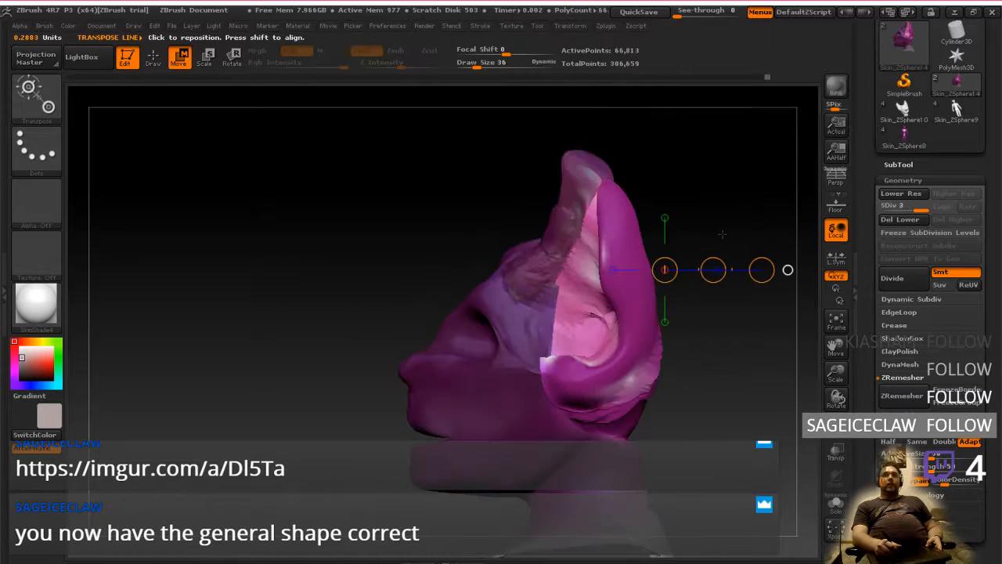
# Examine the current head sculpt and its ears from the front and side views, and switch to the OBS window
pyautogui.moveTo(691, 393); pyautogui.dragTo(751, 387)
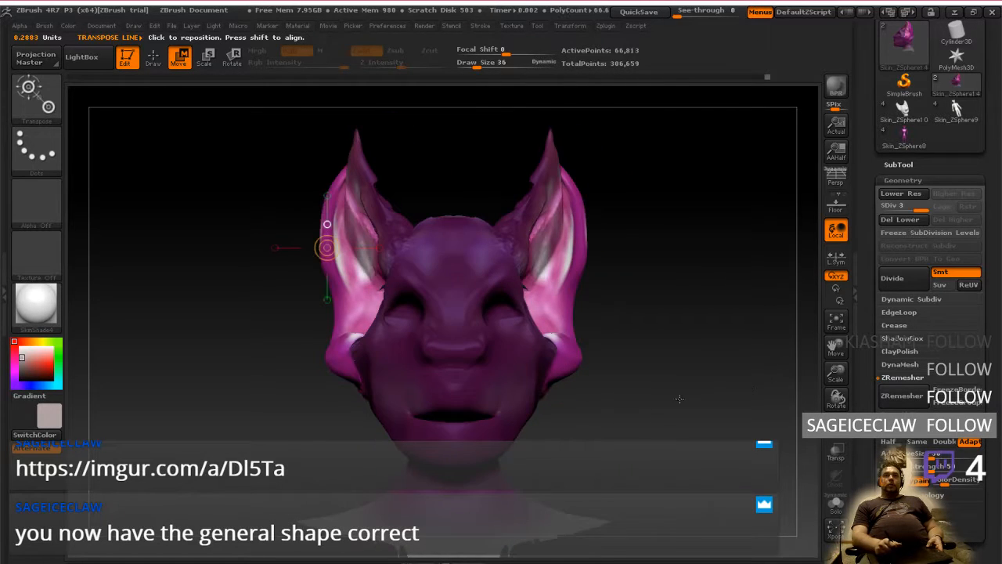
pyautogui.keyDown('alt'); pyautogui.moveTo(675, 379); pyautogui.dragTo(637, 419); pyautogui.keyUp('alt')
pyautogui.keyDown('alt'); pyautogui.moveTo(709, 417); pyautogui.dragTo(685, 383); pyautogui.keyUp('alt')
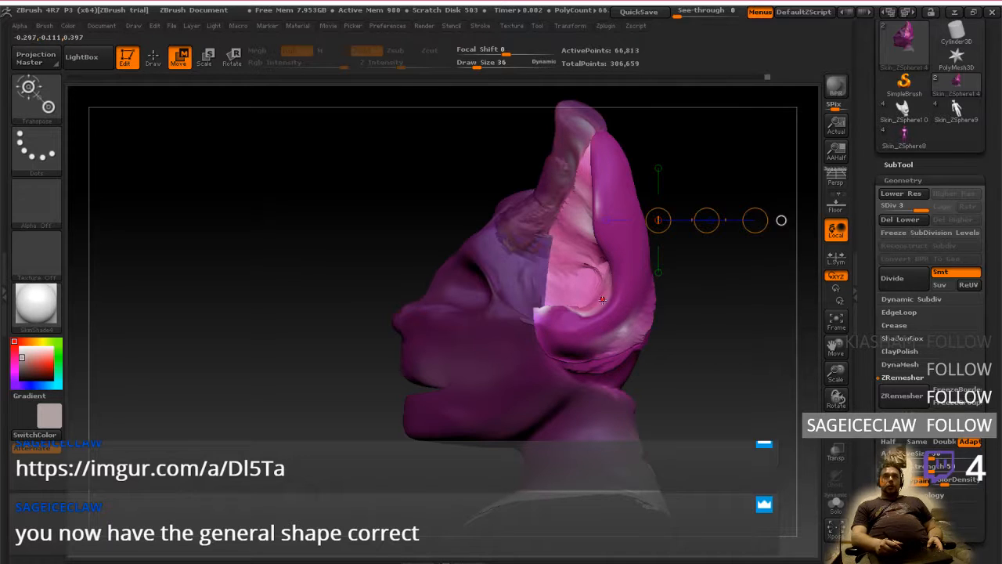
pyautogui.moveTo(632, 377)
pyautogui.mouseDown()
pyautogui.moveTo(728, 388)
pyautogui.moveTo(631, 378)
pyautogui.mouseUp()
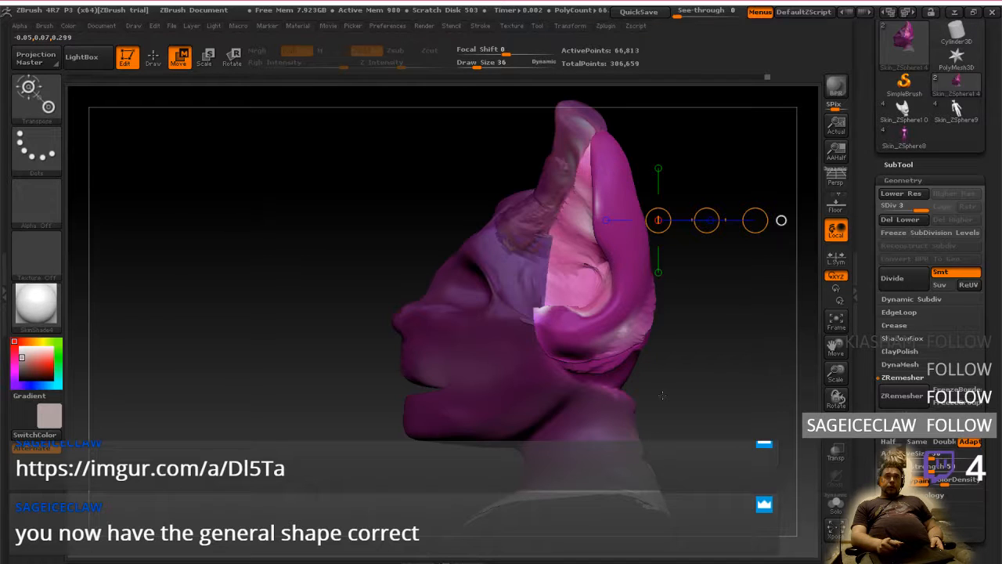
pyautogui.moveTo(665, 391)
pyautogui.mouseDown()
pyautogui.moveTo(720, 389)
pyautogui.moveTo(655, 385)
pyautogui.mouseUp()
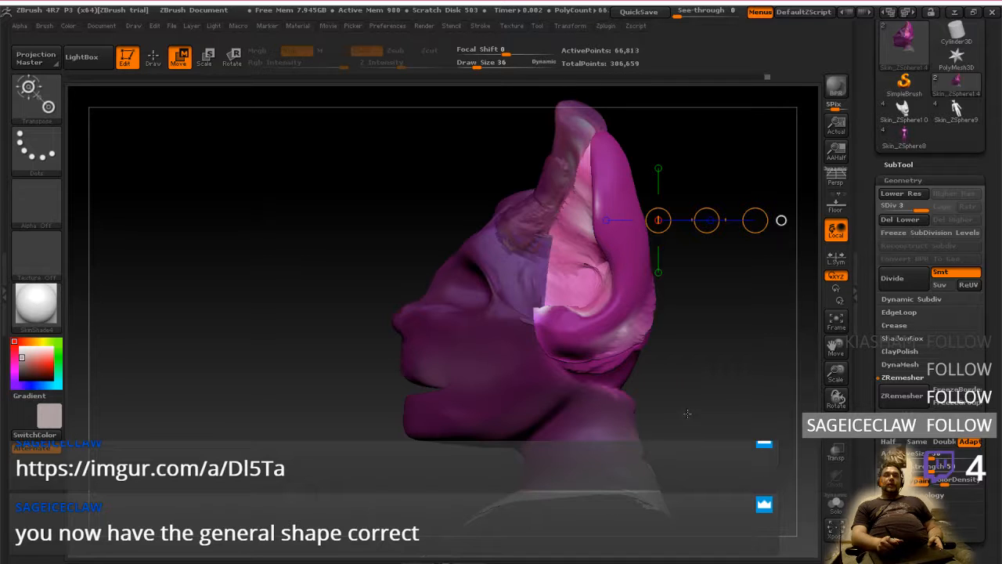
pyautogui.moveTo(686, 413); pyautogui.dragTo(669, 399)
pyautogui.press('ctrl+super+Right')
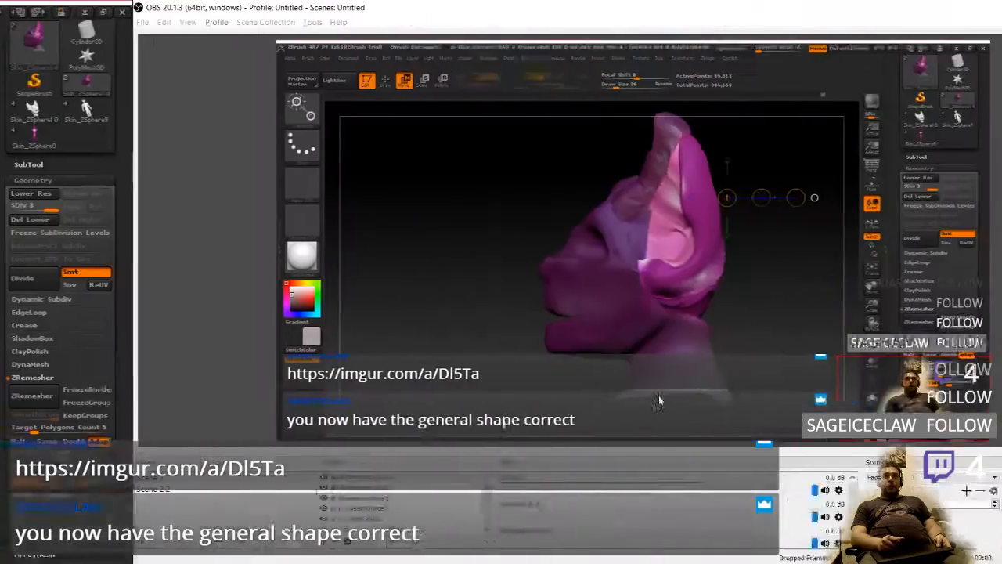